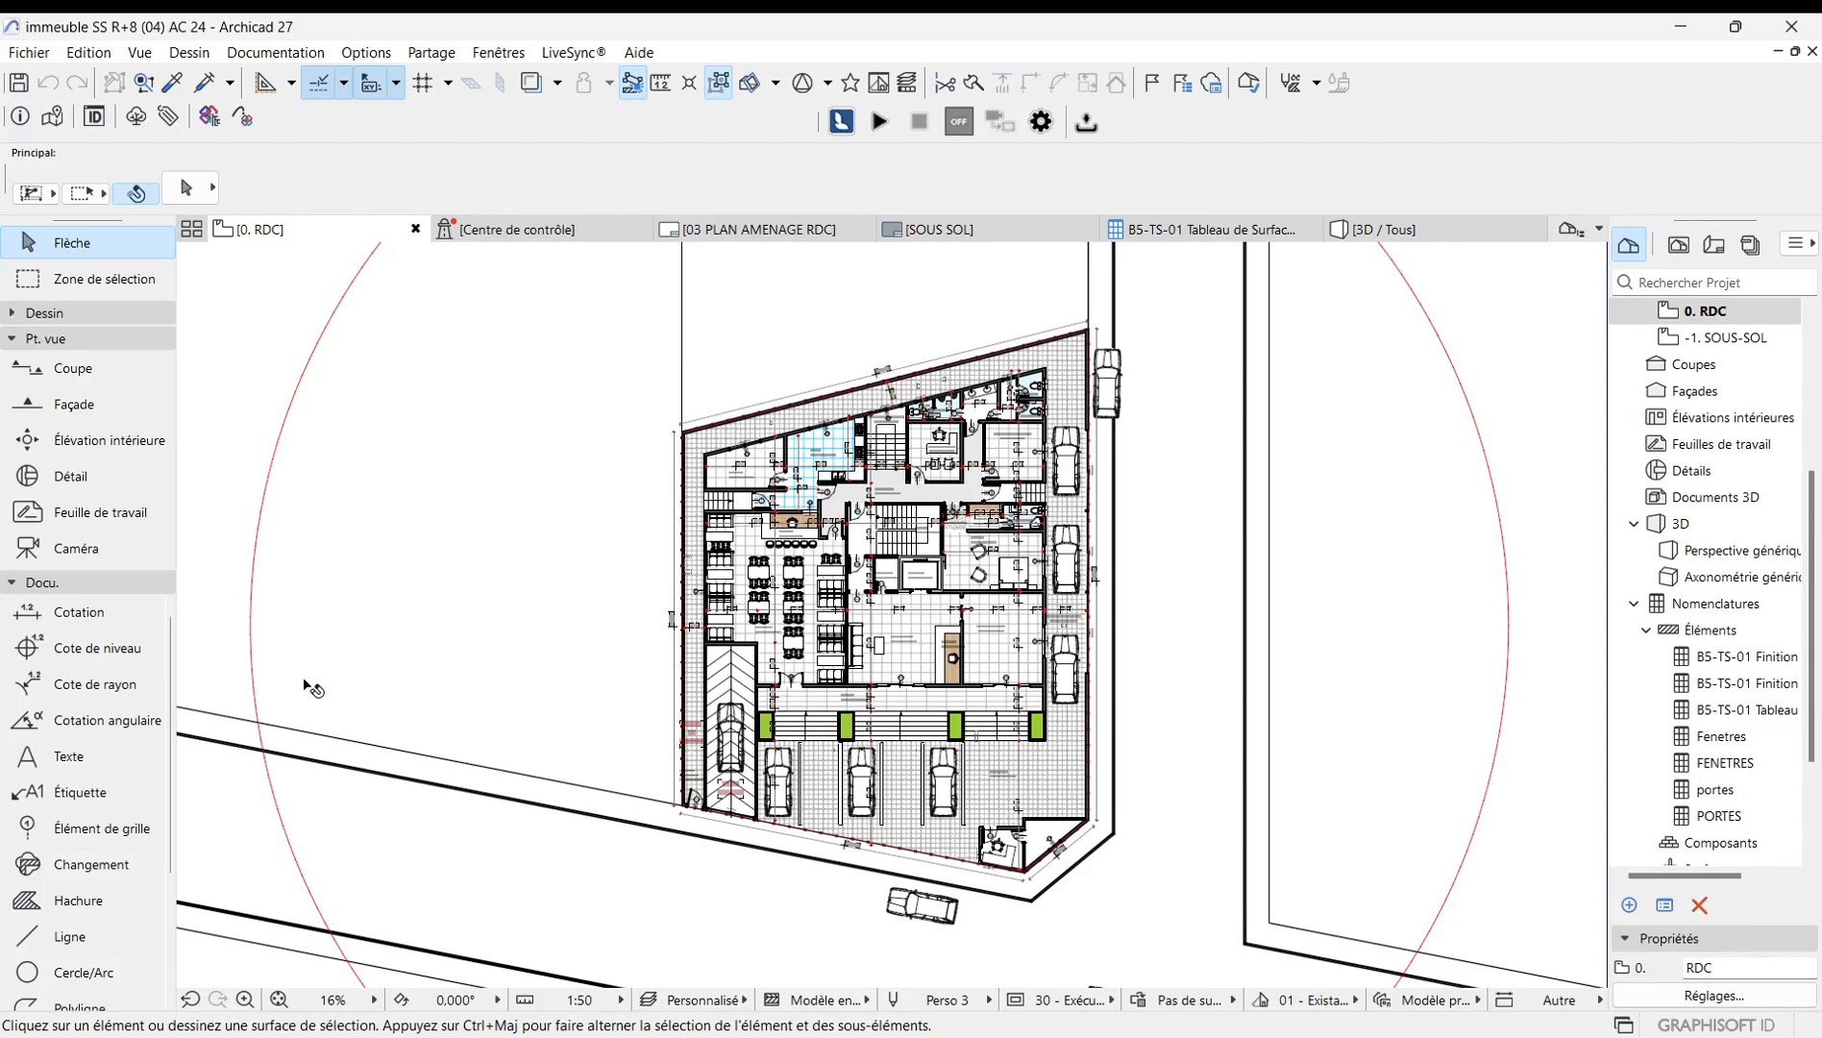
Zoom in and out on the ground-floor plan to examine the building layout and surroundings.
scroll(366, 683, "down", 1)
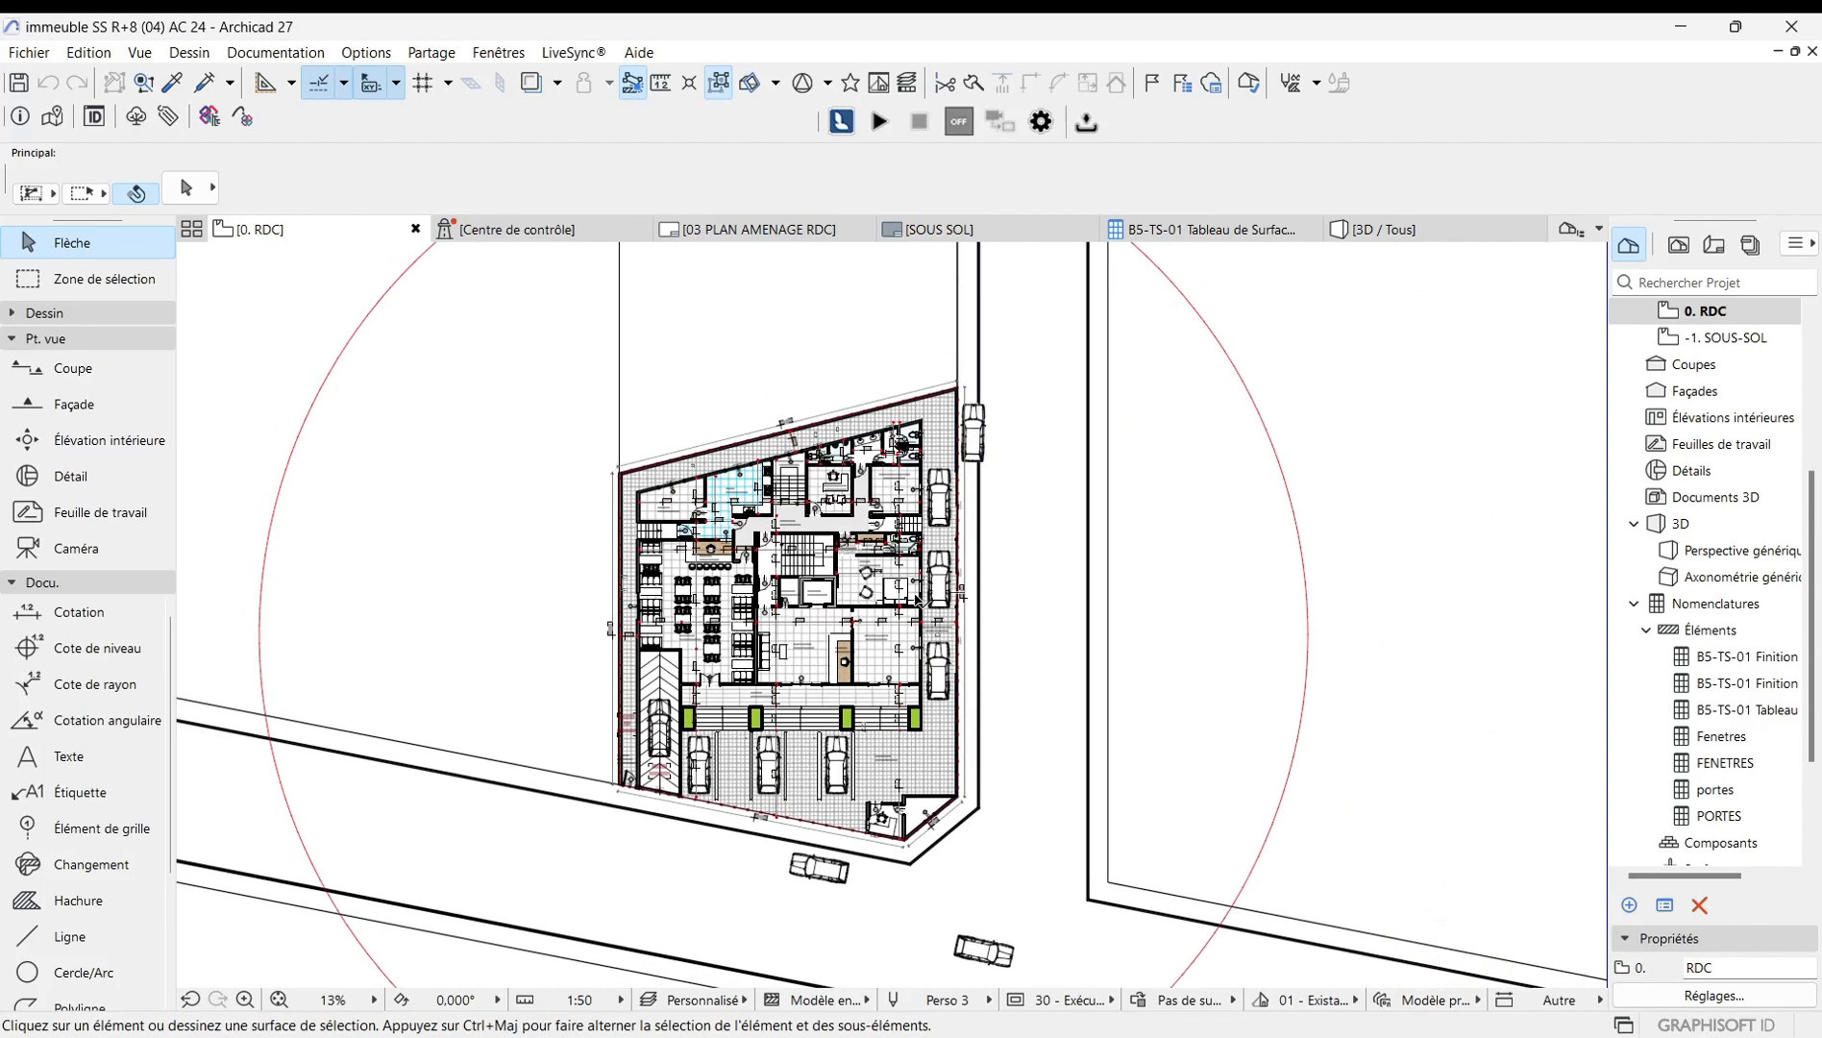
scroll(918, 601, "up", 1)
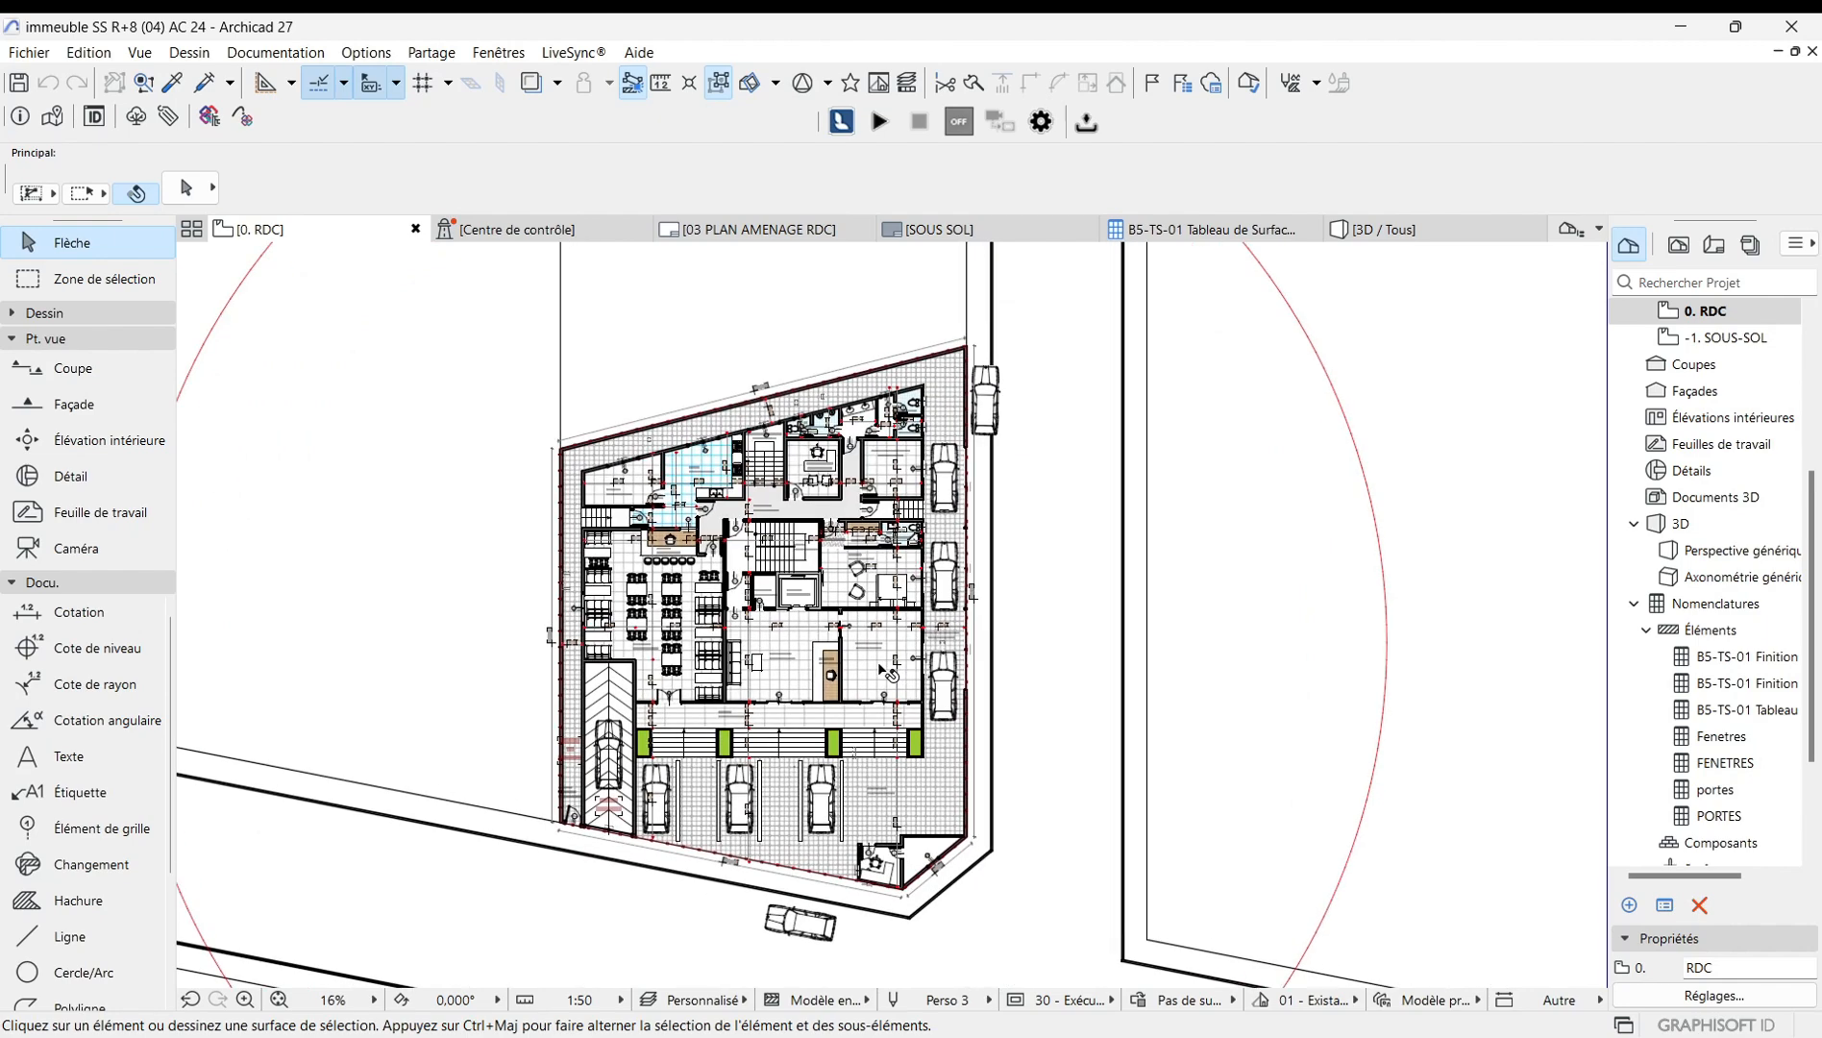
scroll(881, 673, "up", 3)
scroll(534, 673, "down", 2)
scroll(894, 676, "down", 2)
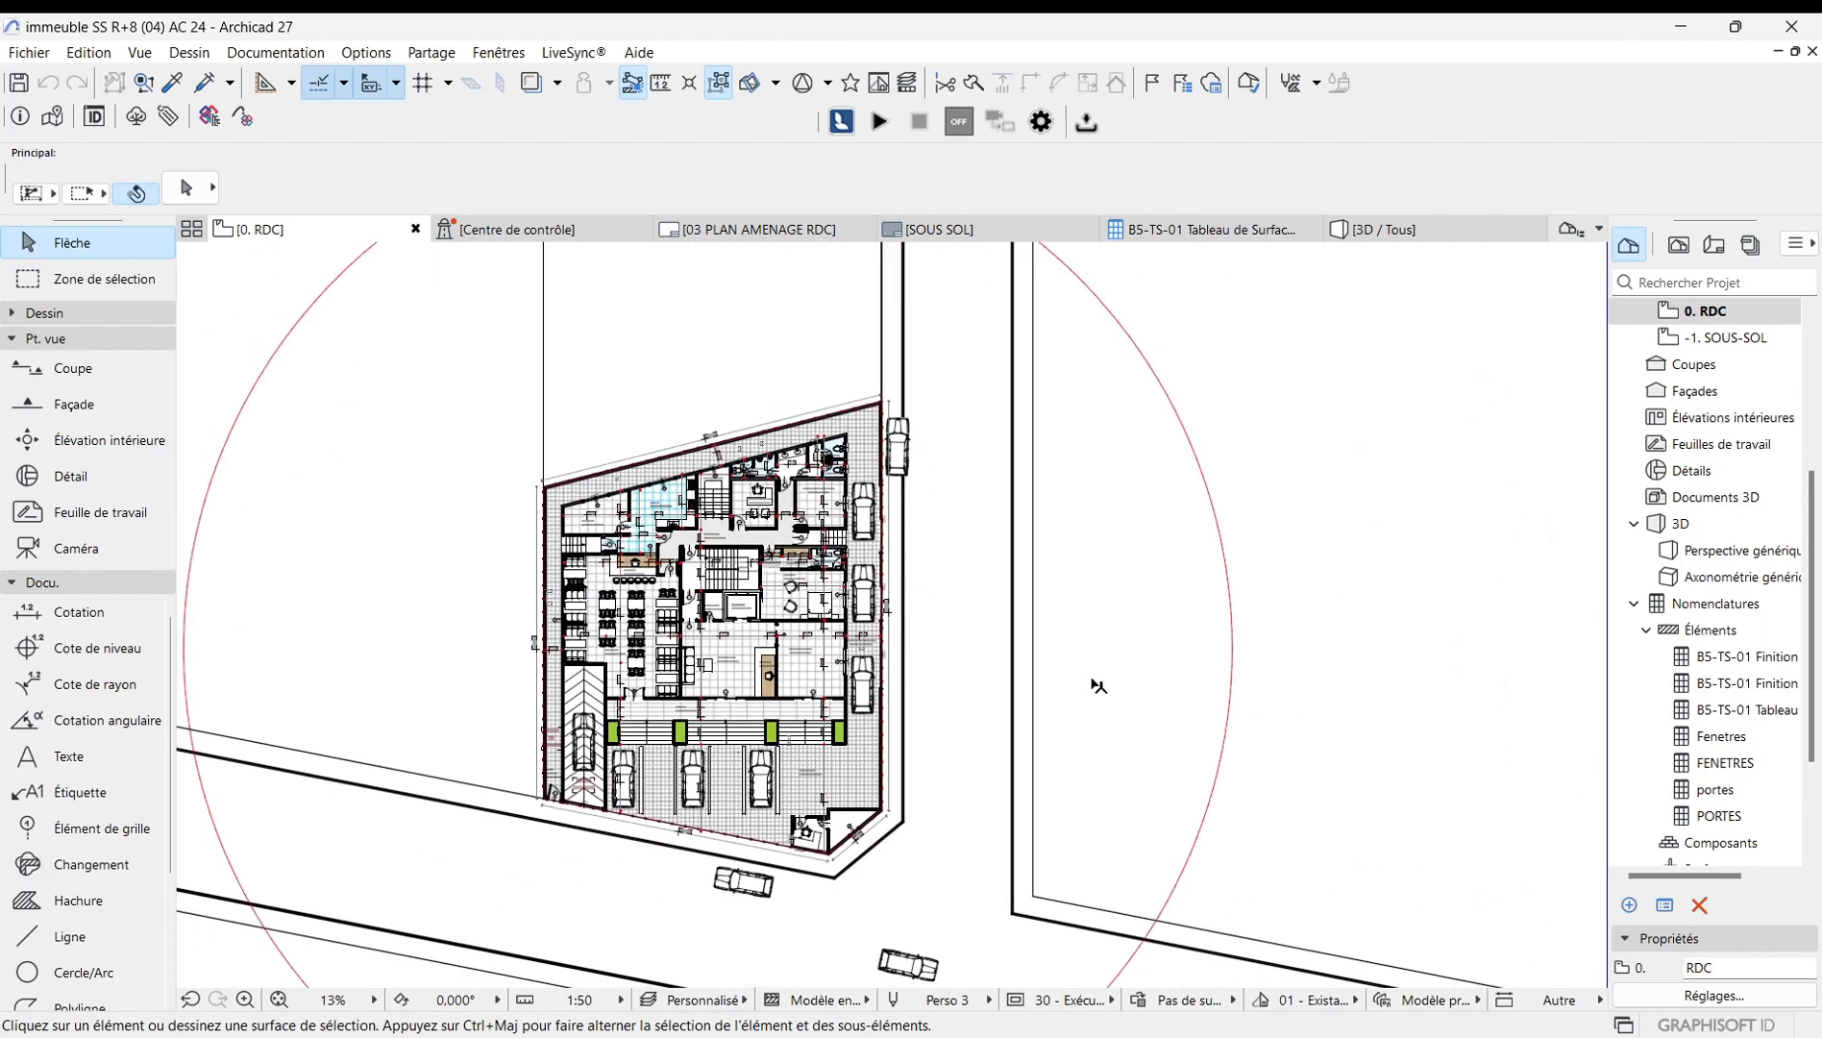
scroll(716, 732, "up", 3)
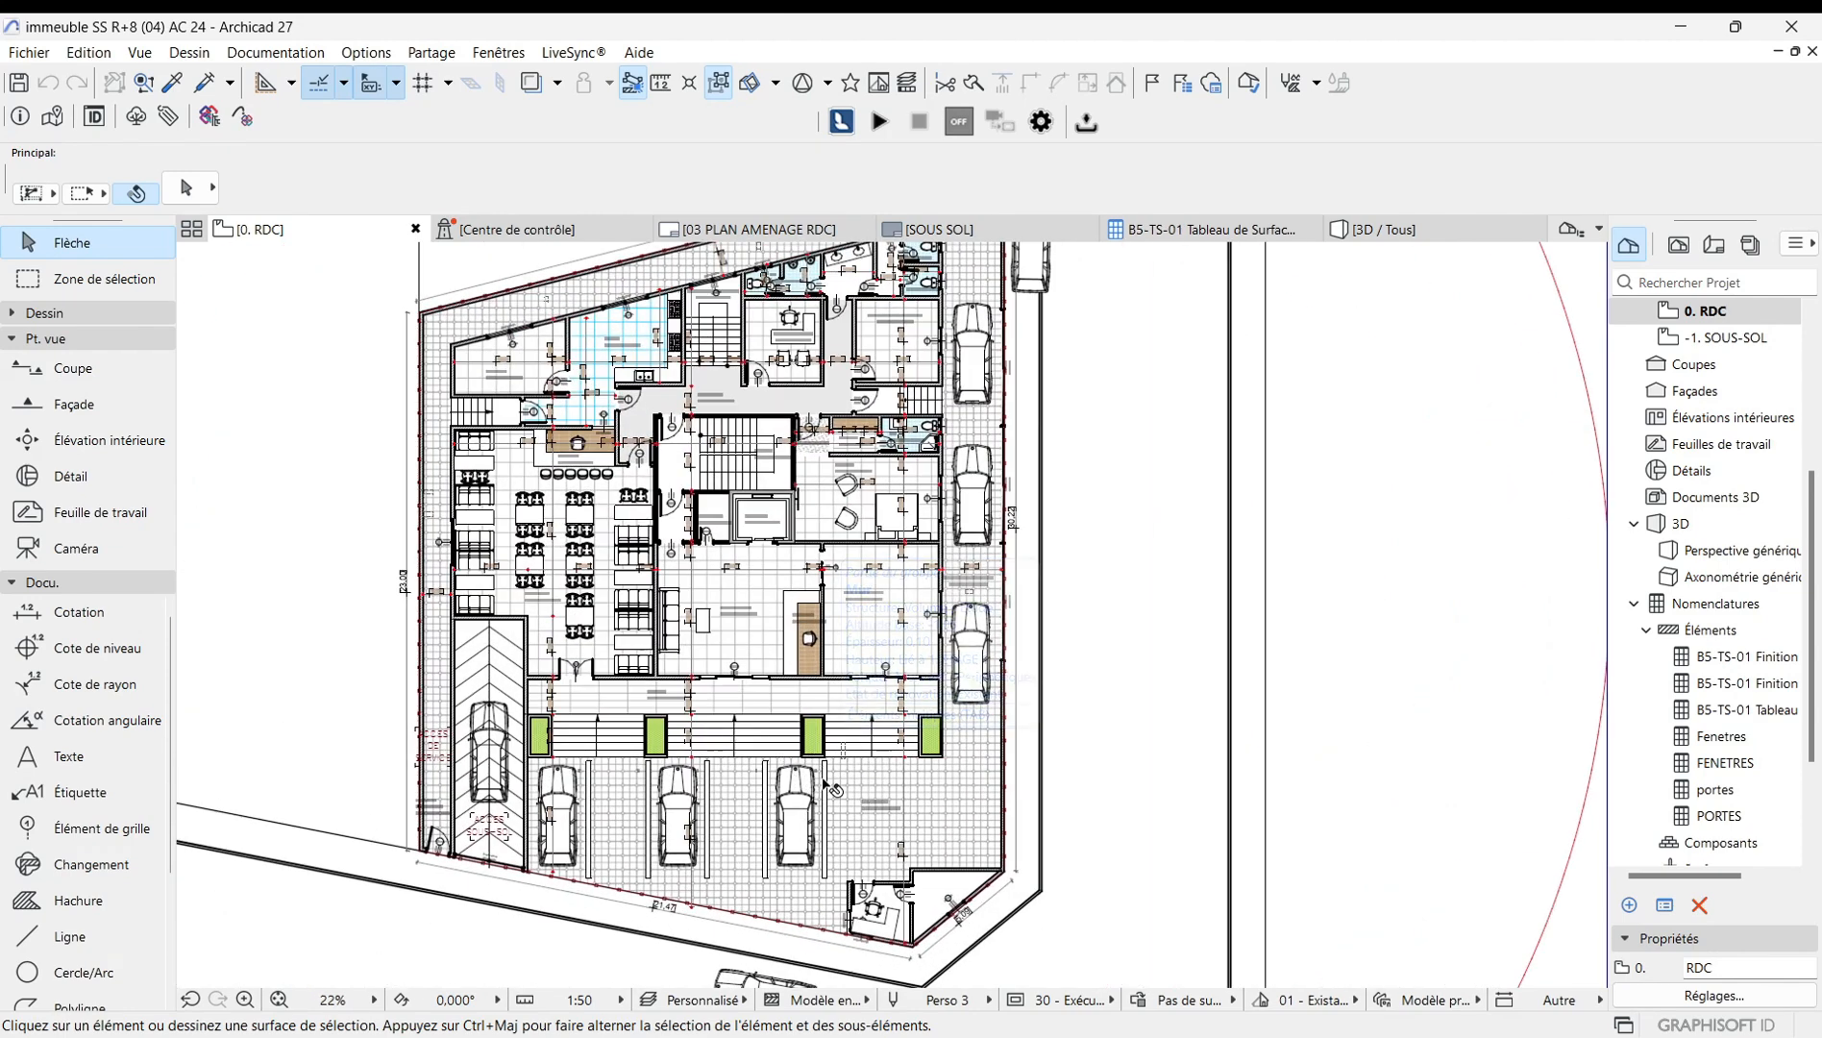
scroll(819, 759, "down", 1)
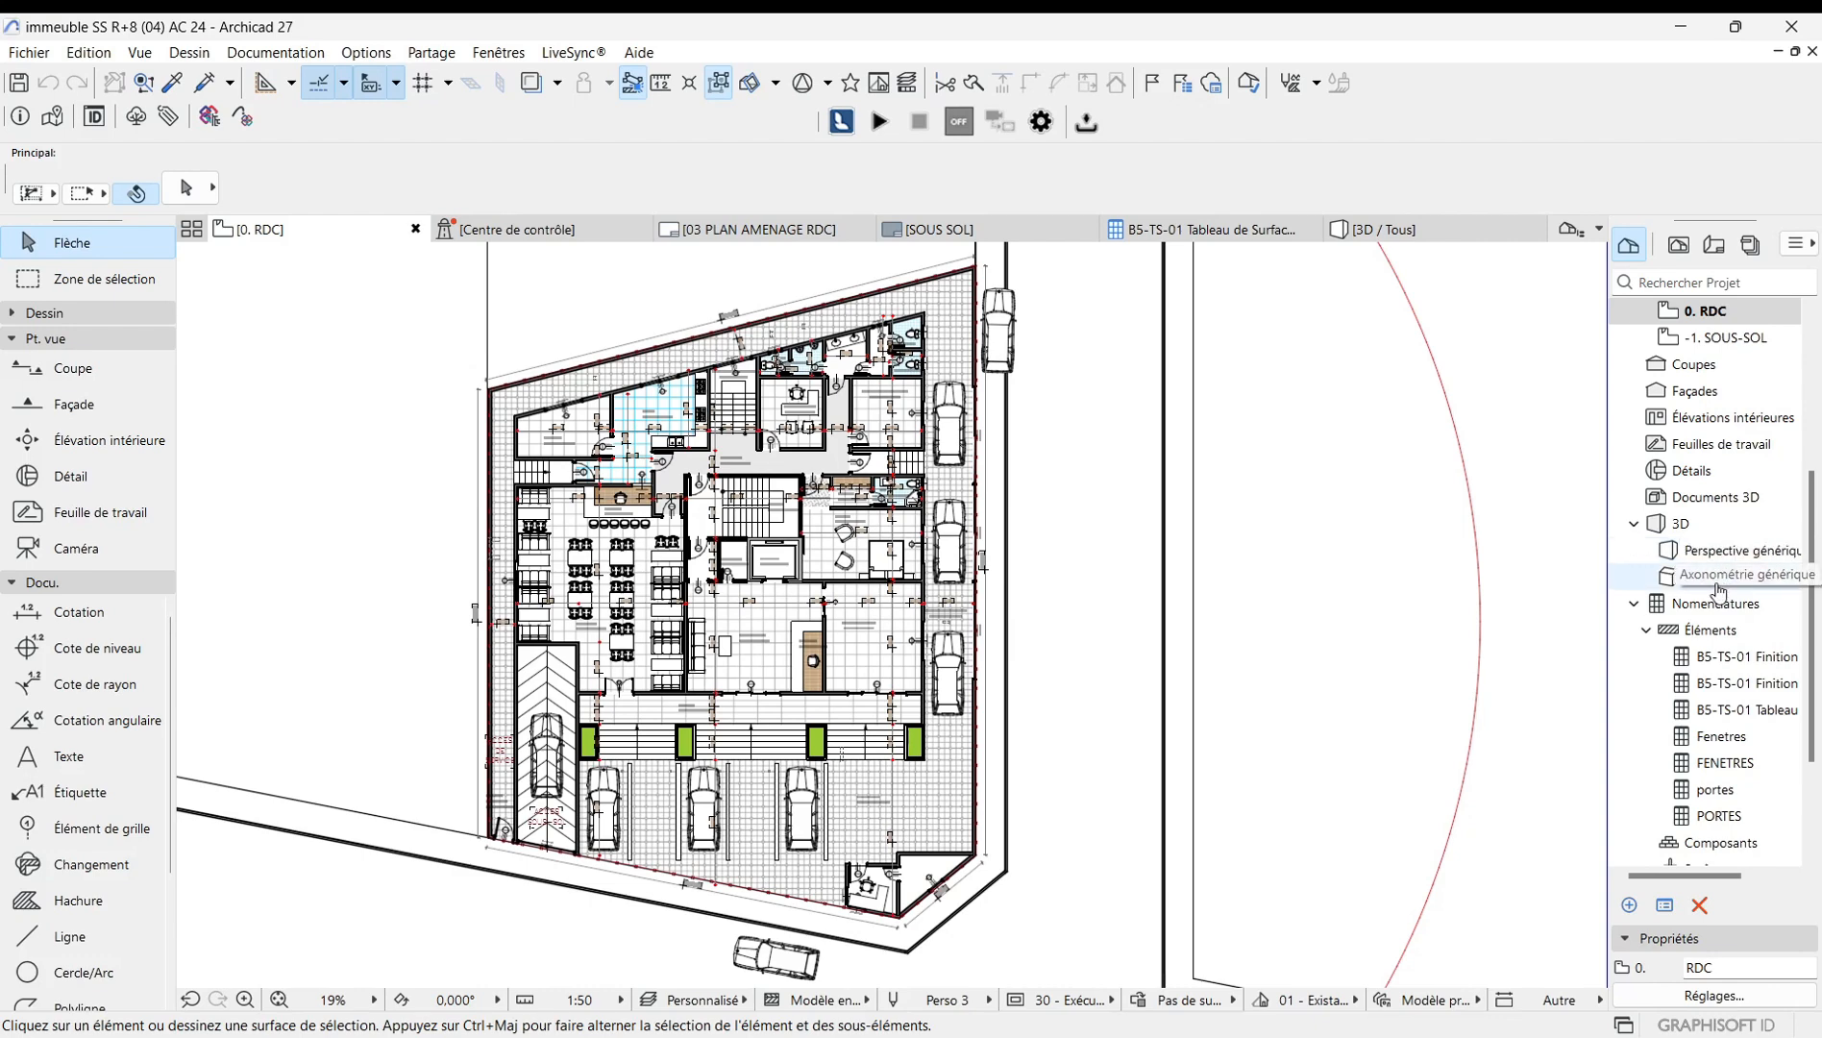
Open the generic perspective 3D view and orbit around the building.
double_click(1726, 554)
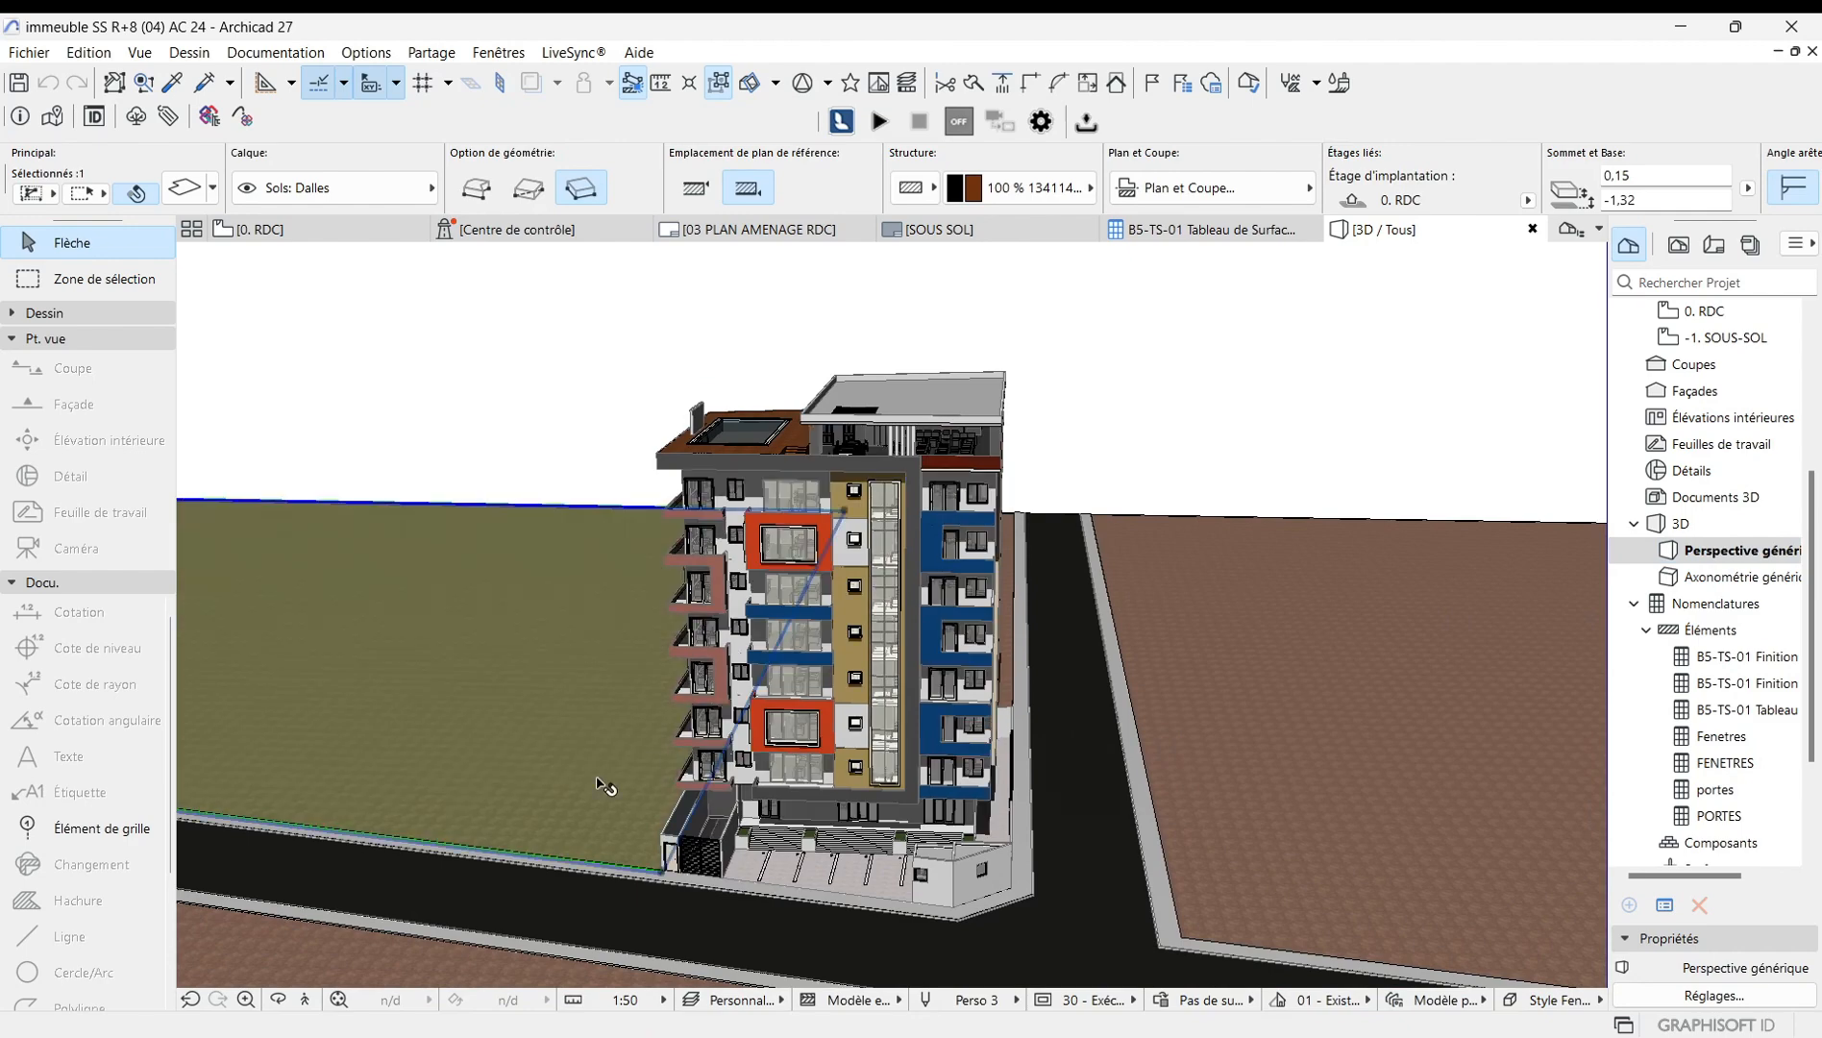
left_click(277, 1000)
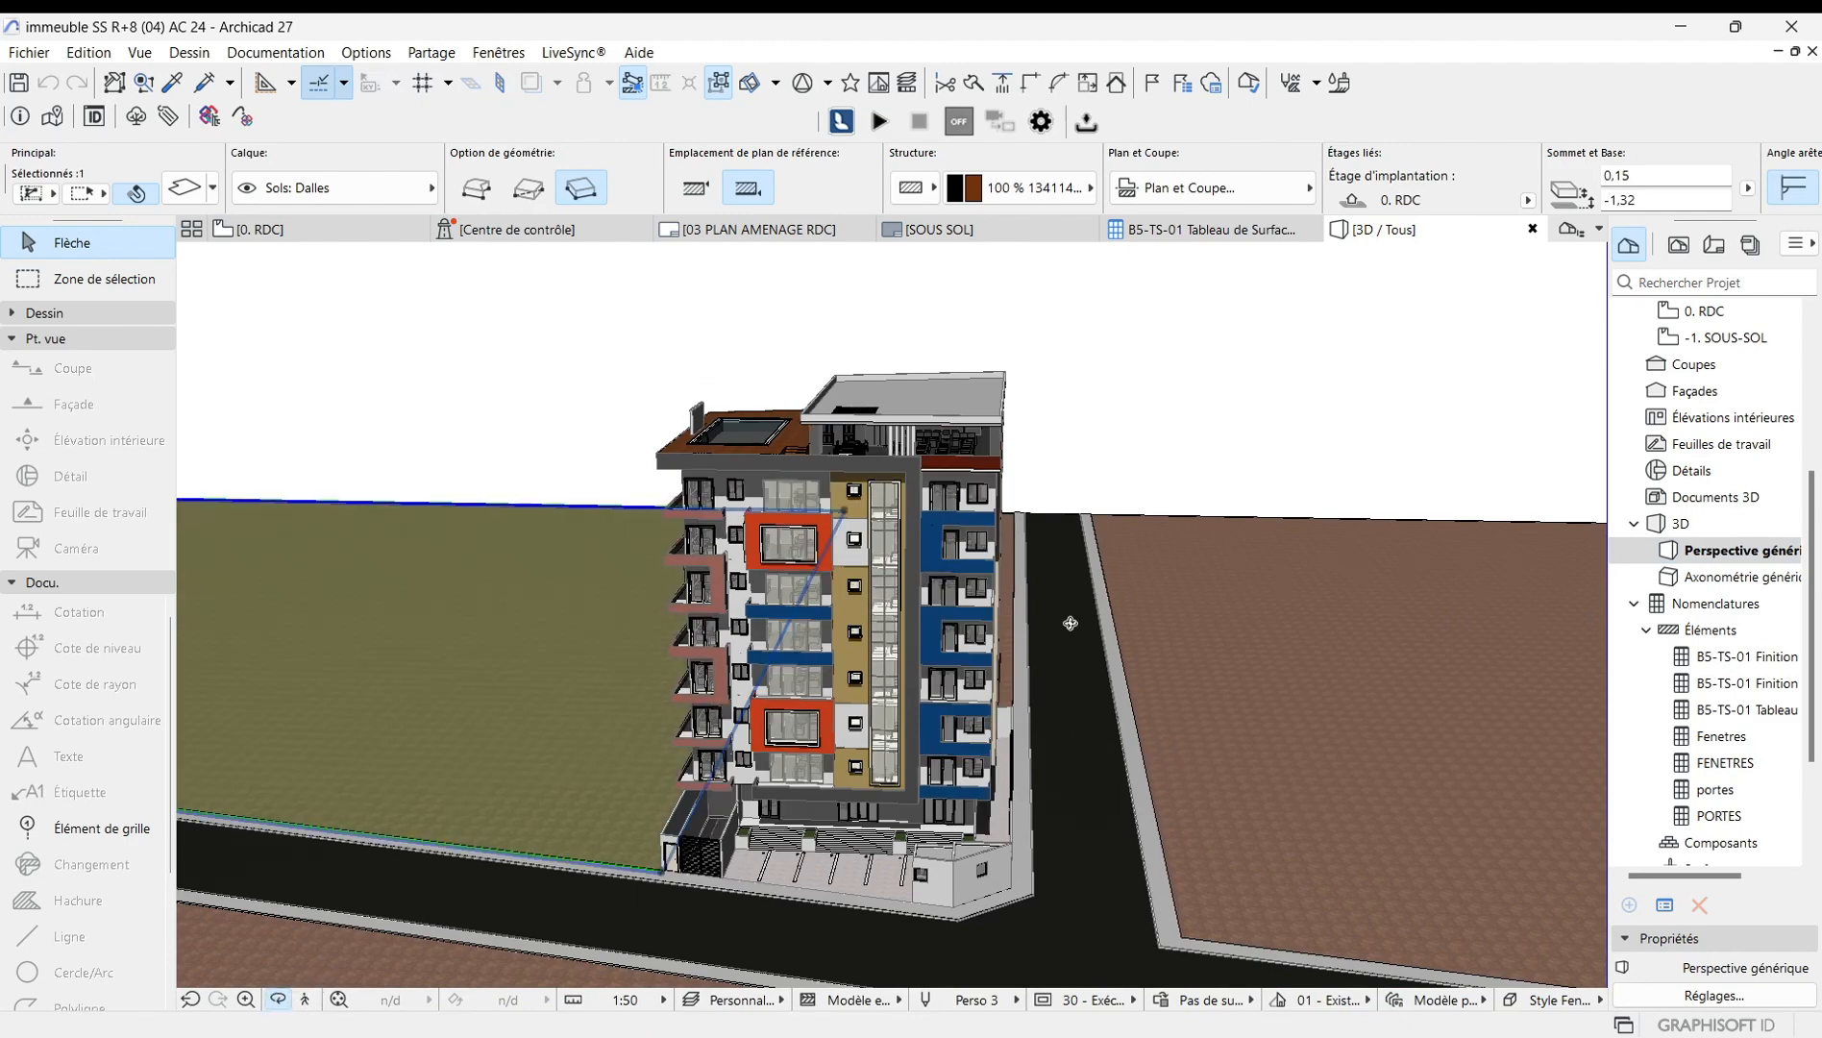
left_click_drag(1071, 627, 1024, 575)
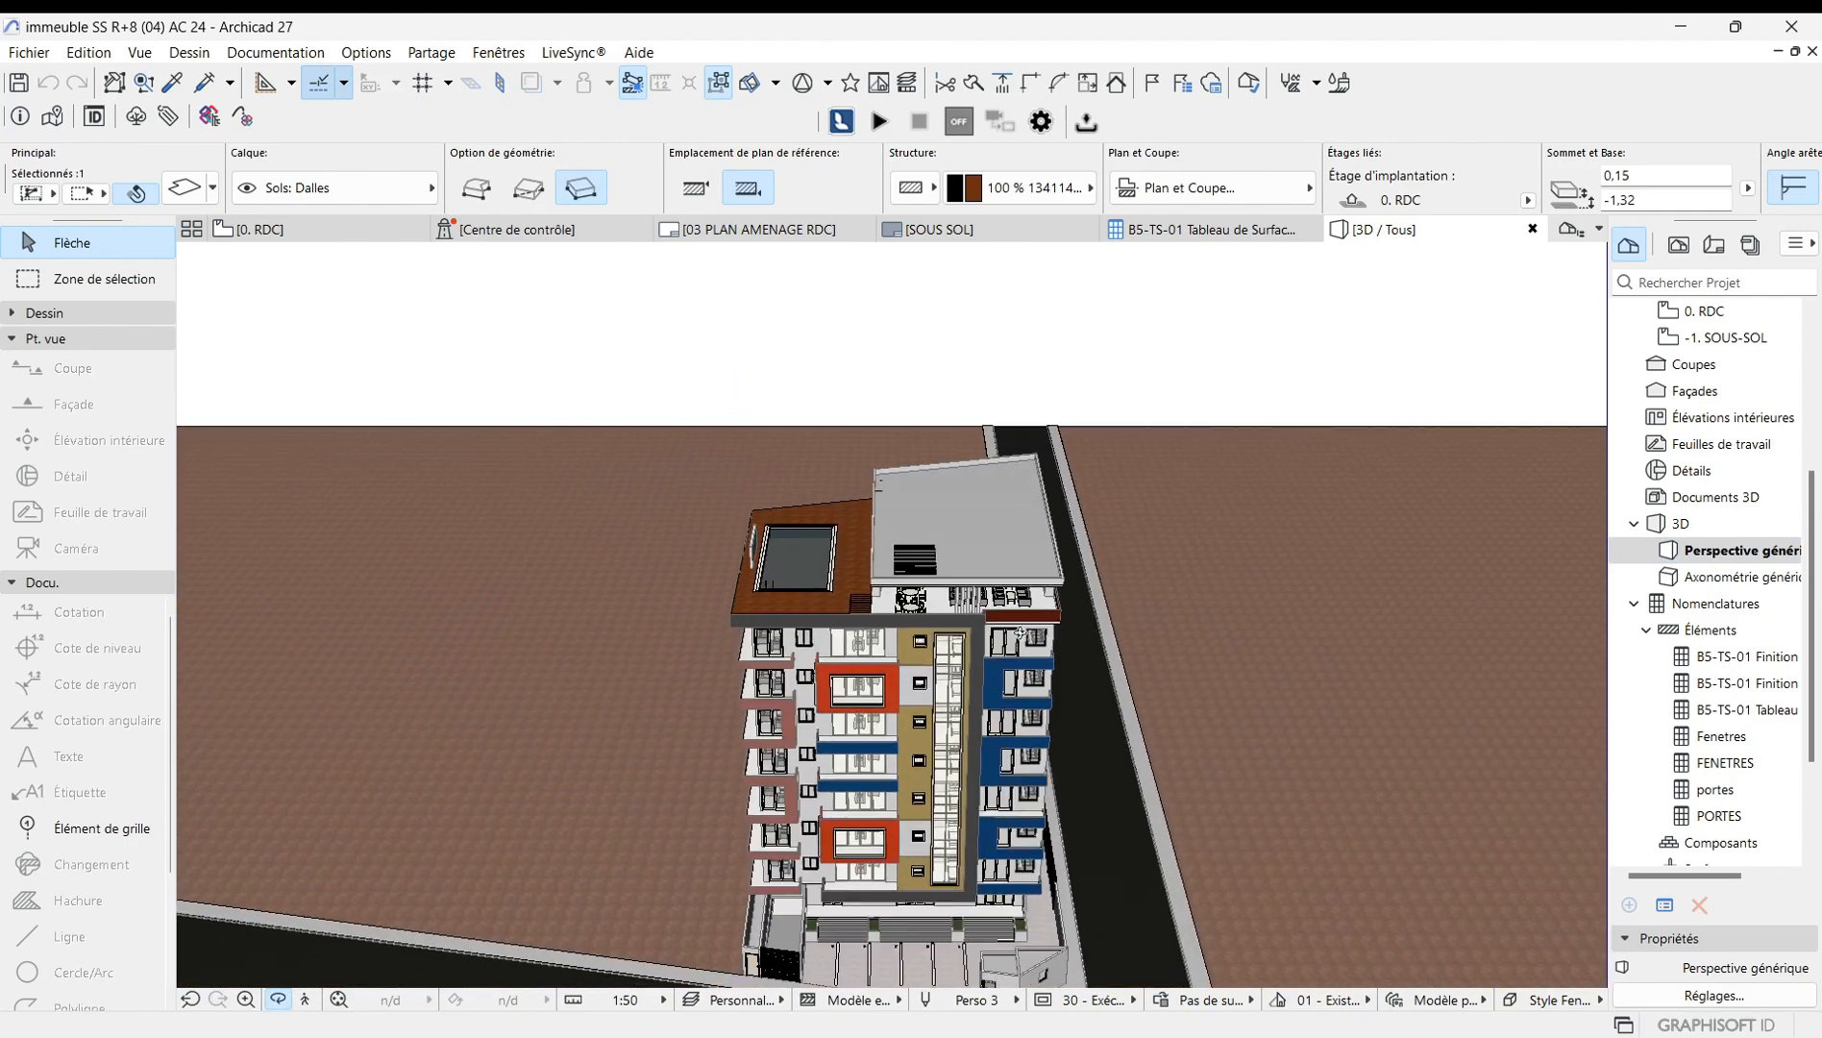
scroll(984, 682, "up", 3)
scroll(985, 682, "down", 2)
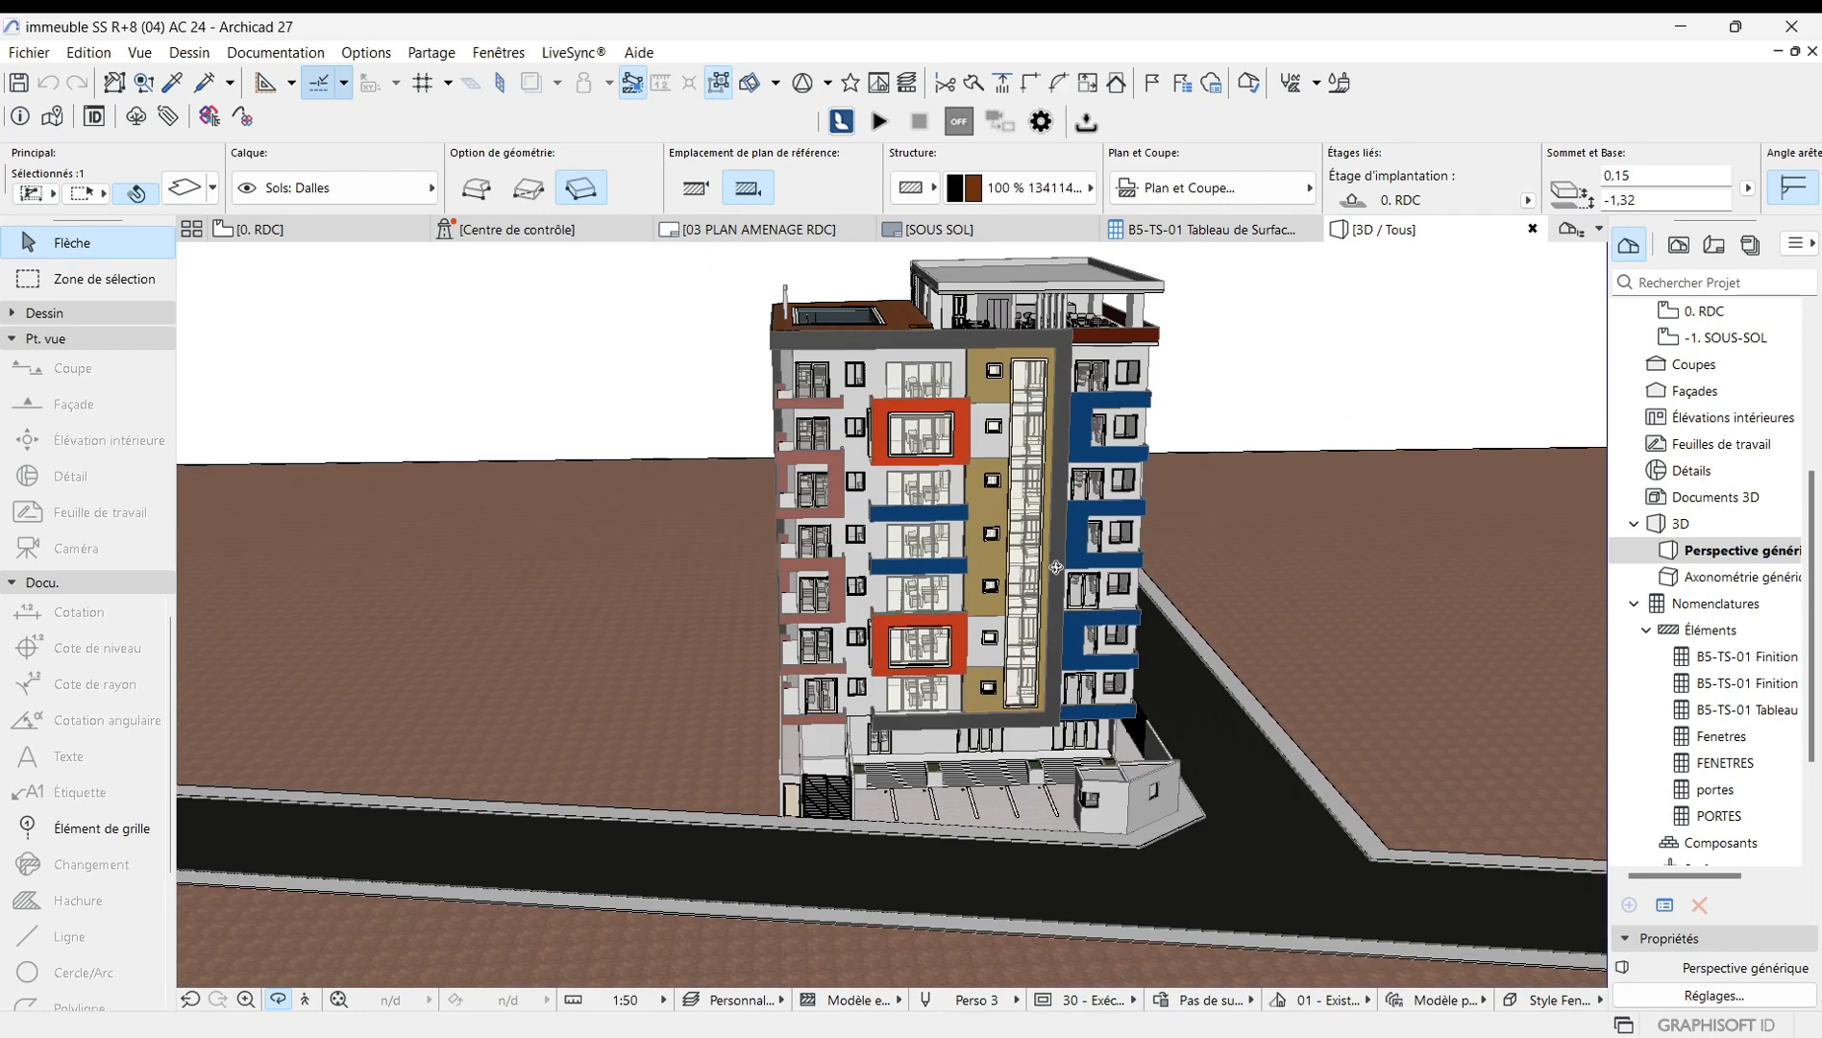
key("Escape")
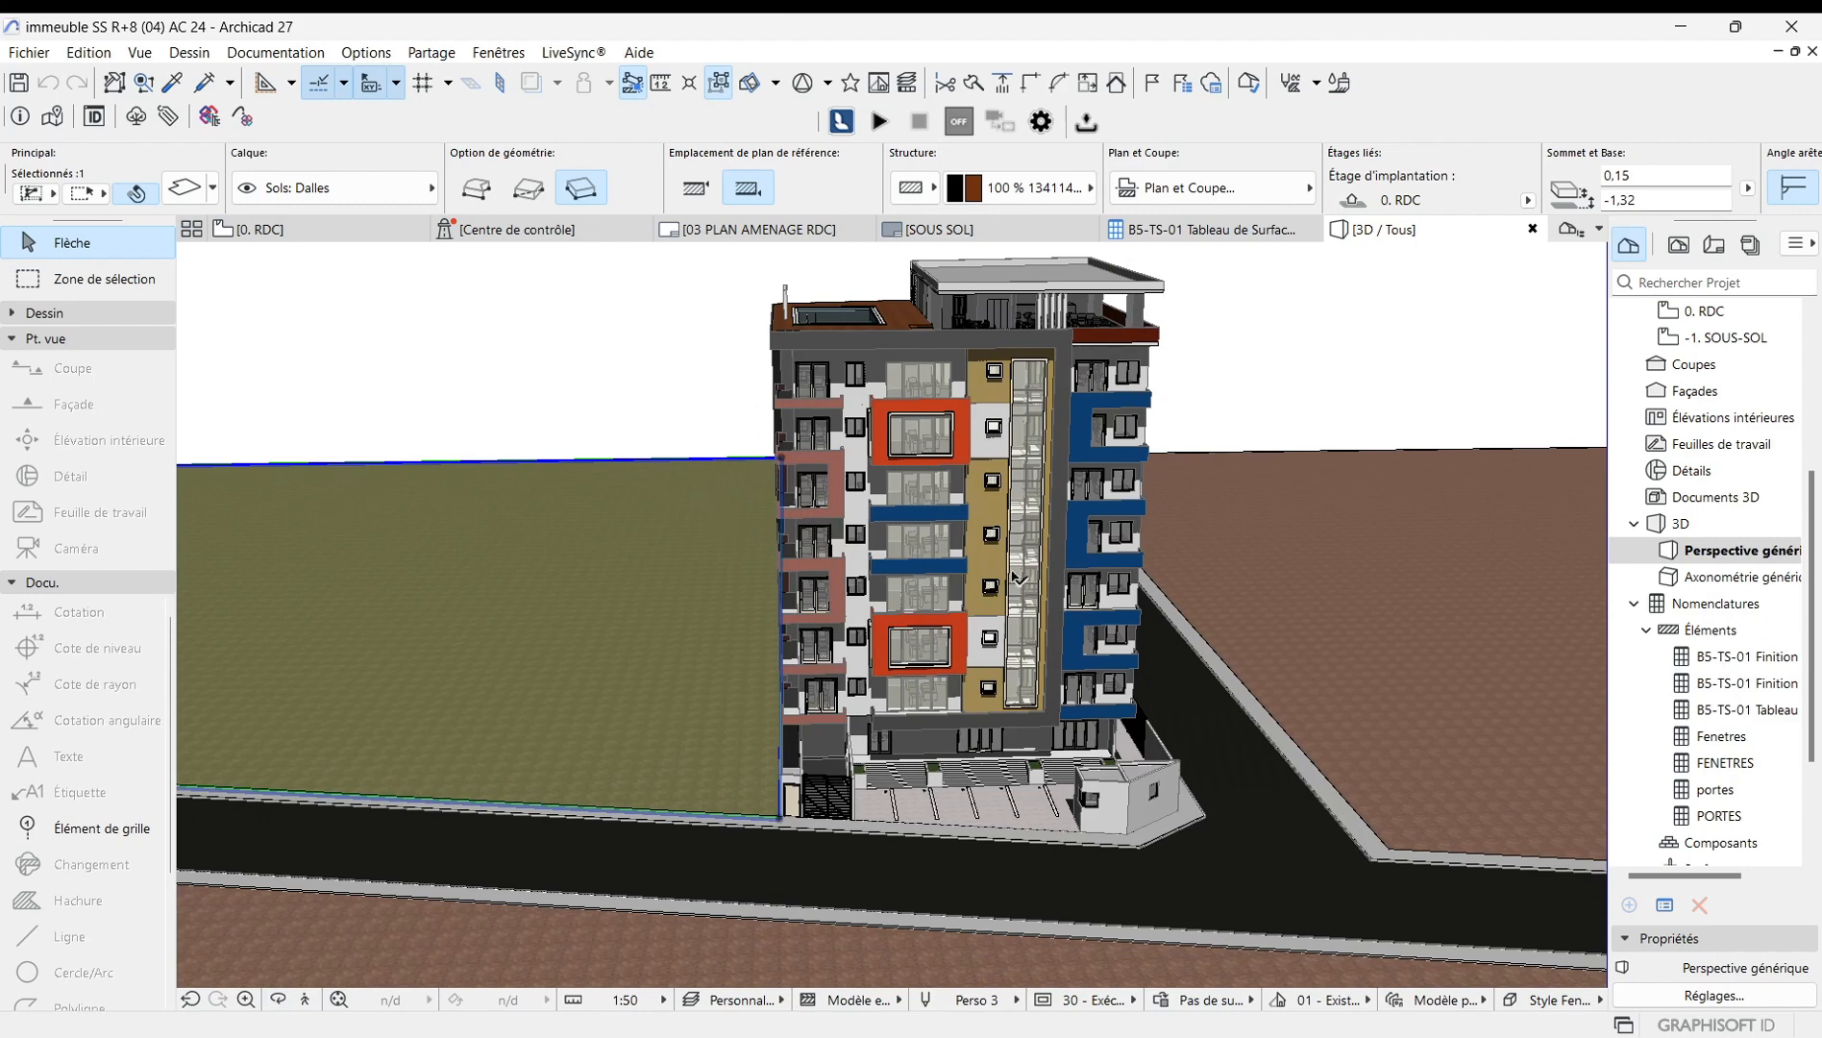
Orbit and zoom the 3D view to inspect the building from several angles.
middle_click_drag(1093, 632, 736, 819, "shift")
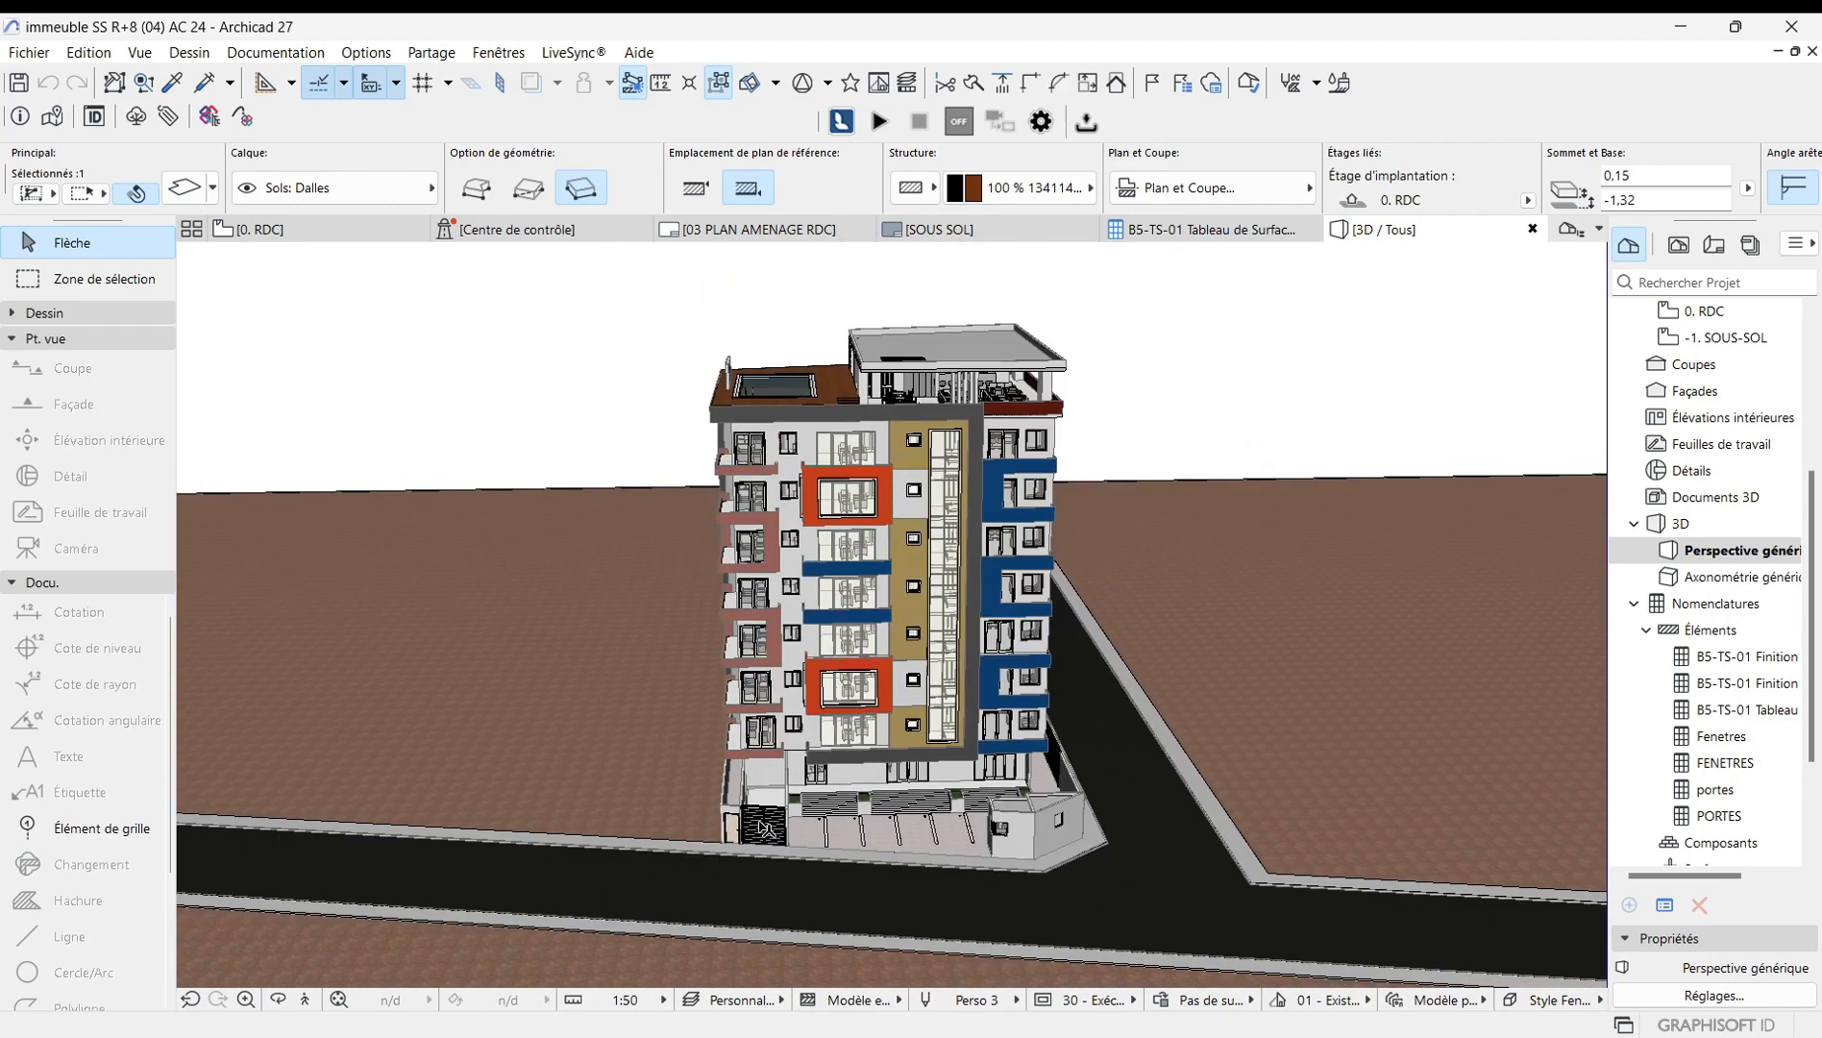
left_click(1157, 405)
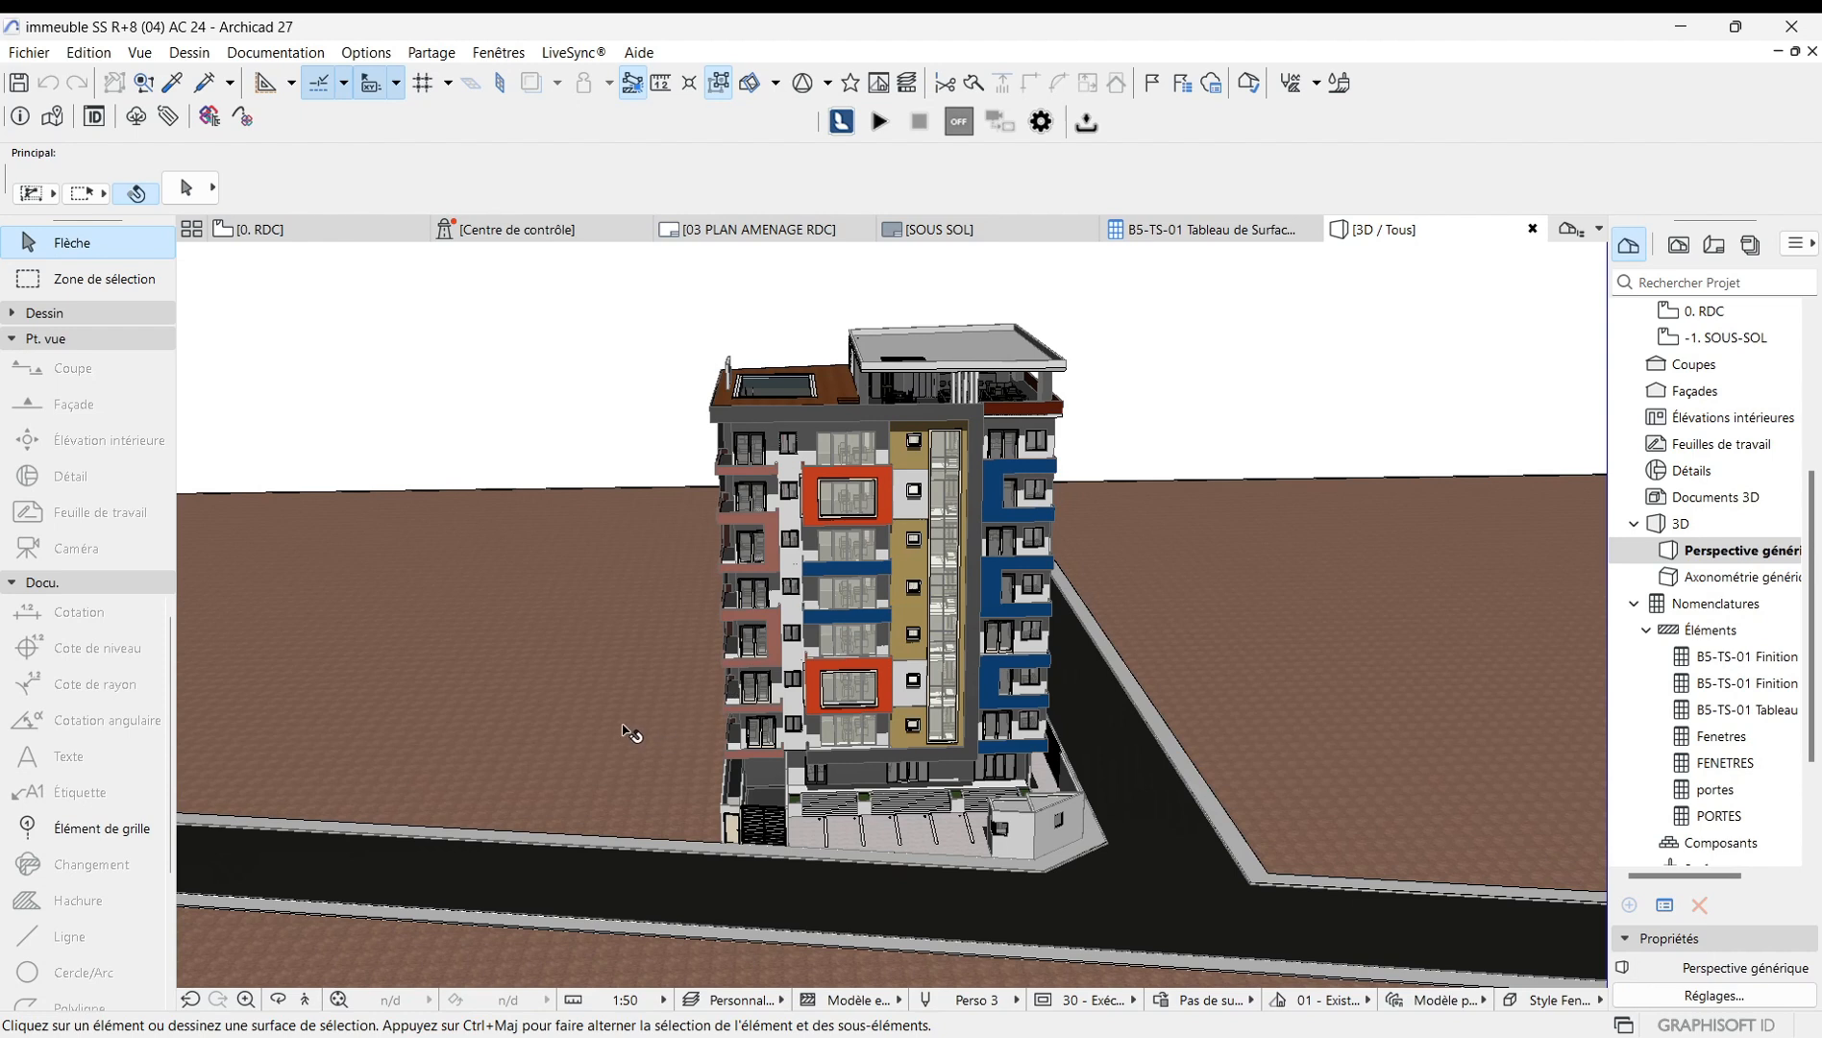
left_click(278, 1001)
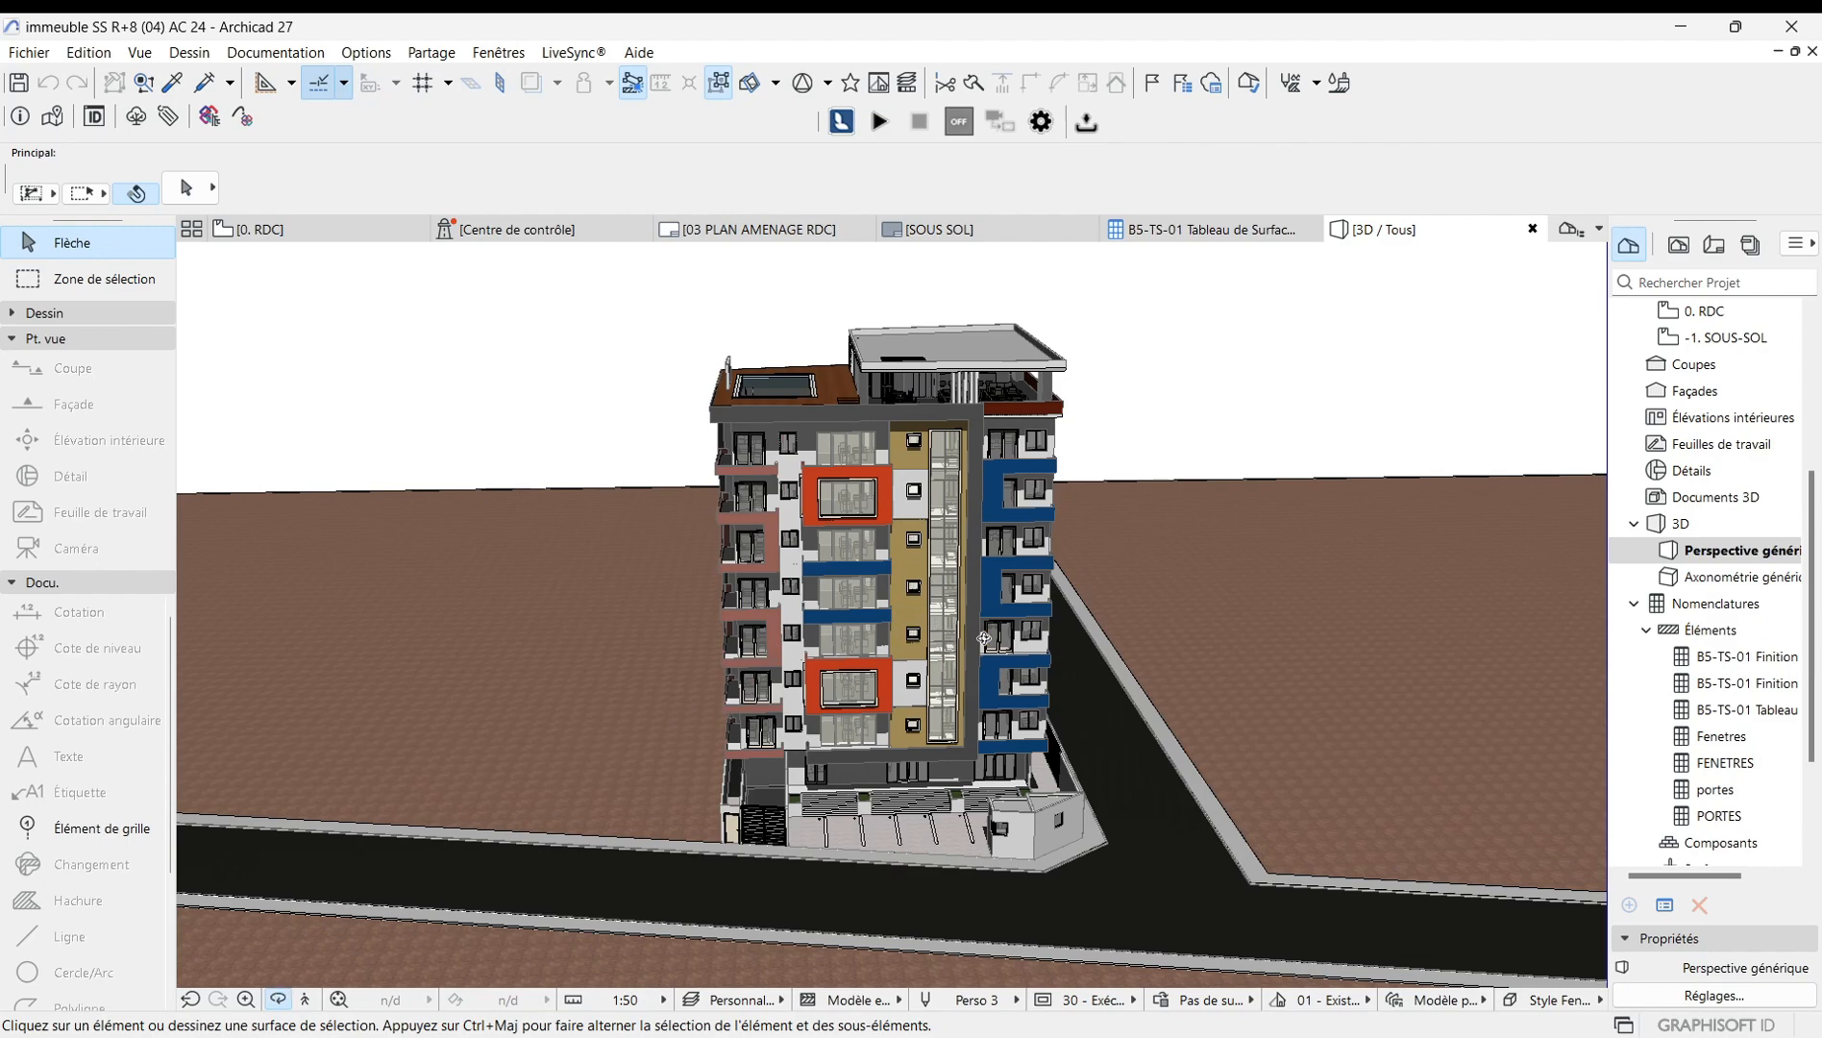
left_click_drag(1022, 663, 875, 548)
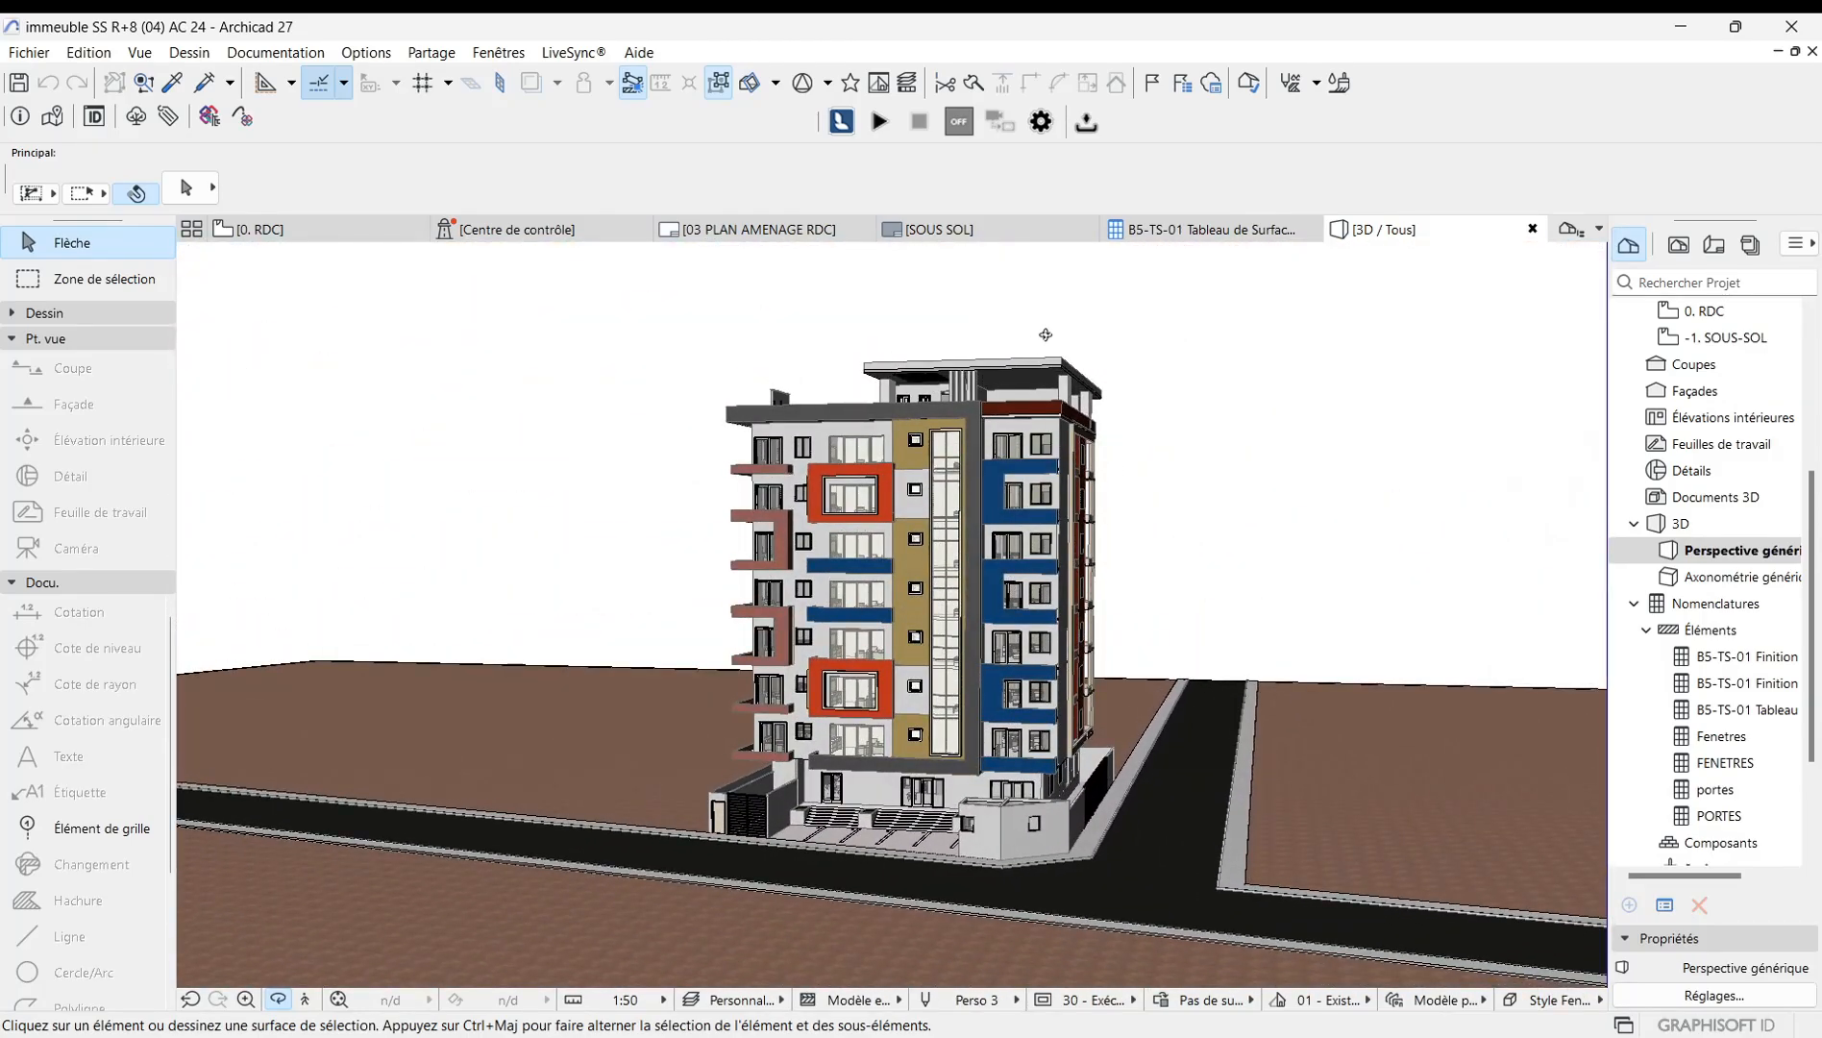
left_click_drag(1045, 334, 647, 764)
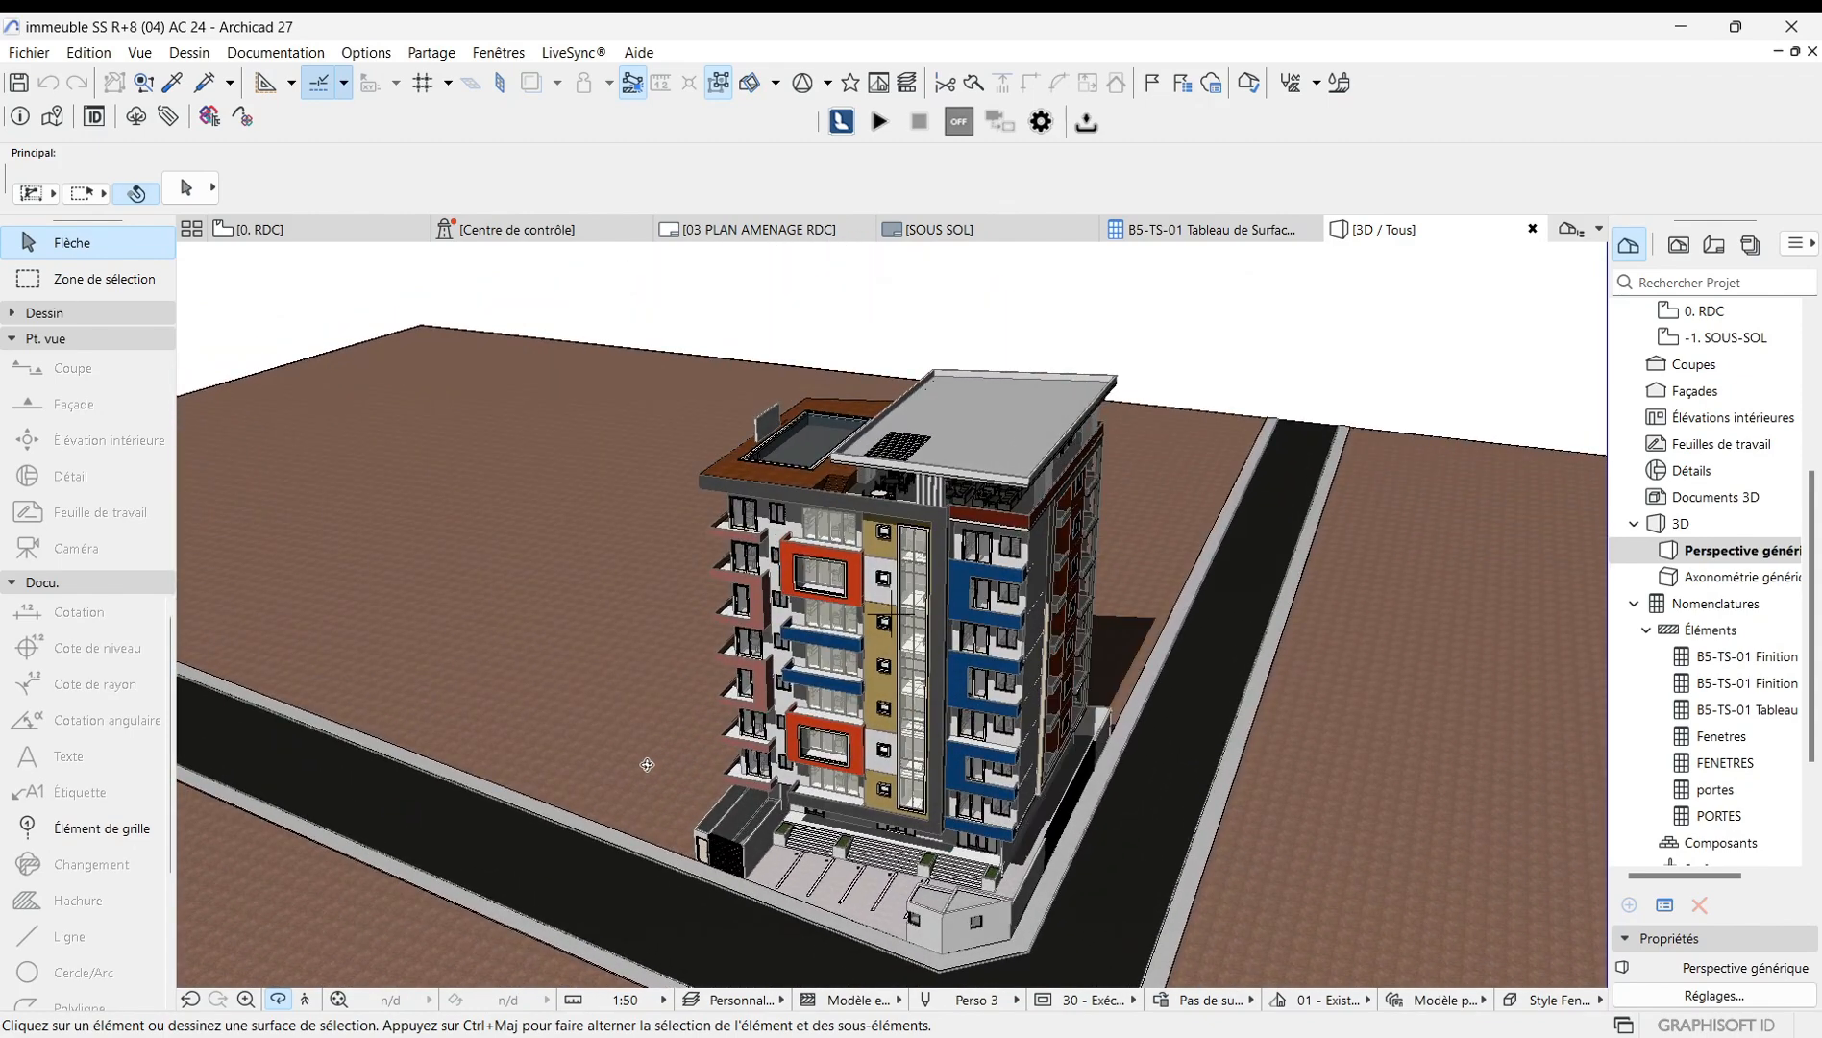
left_click(278, 1000)
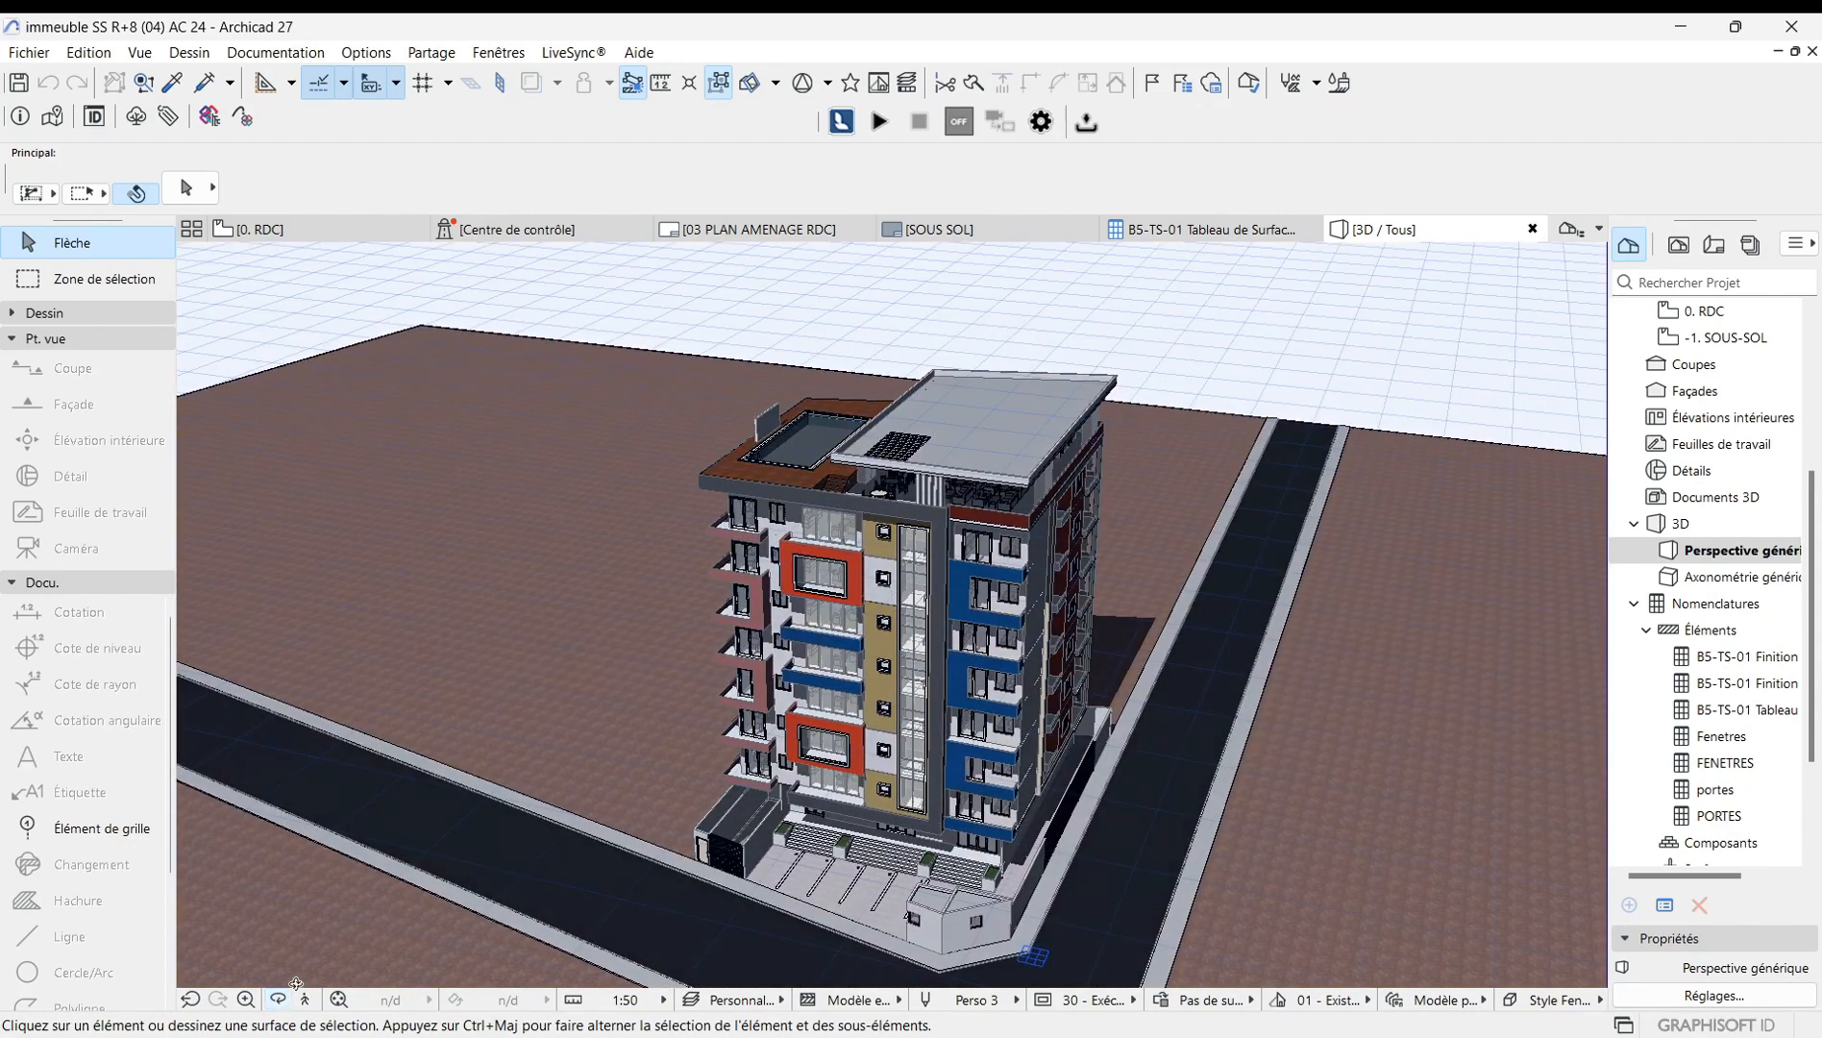
scroll(694, 783, "down", 4)
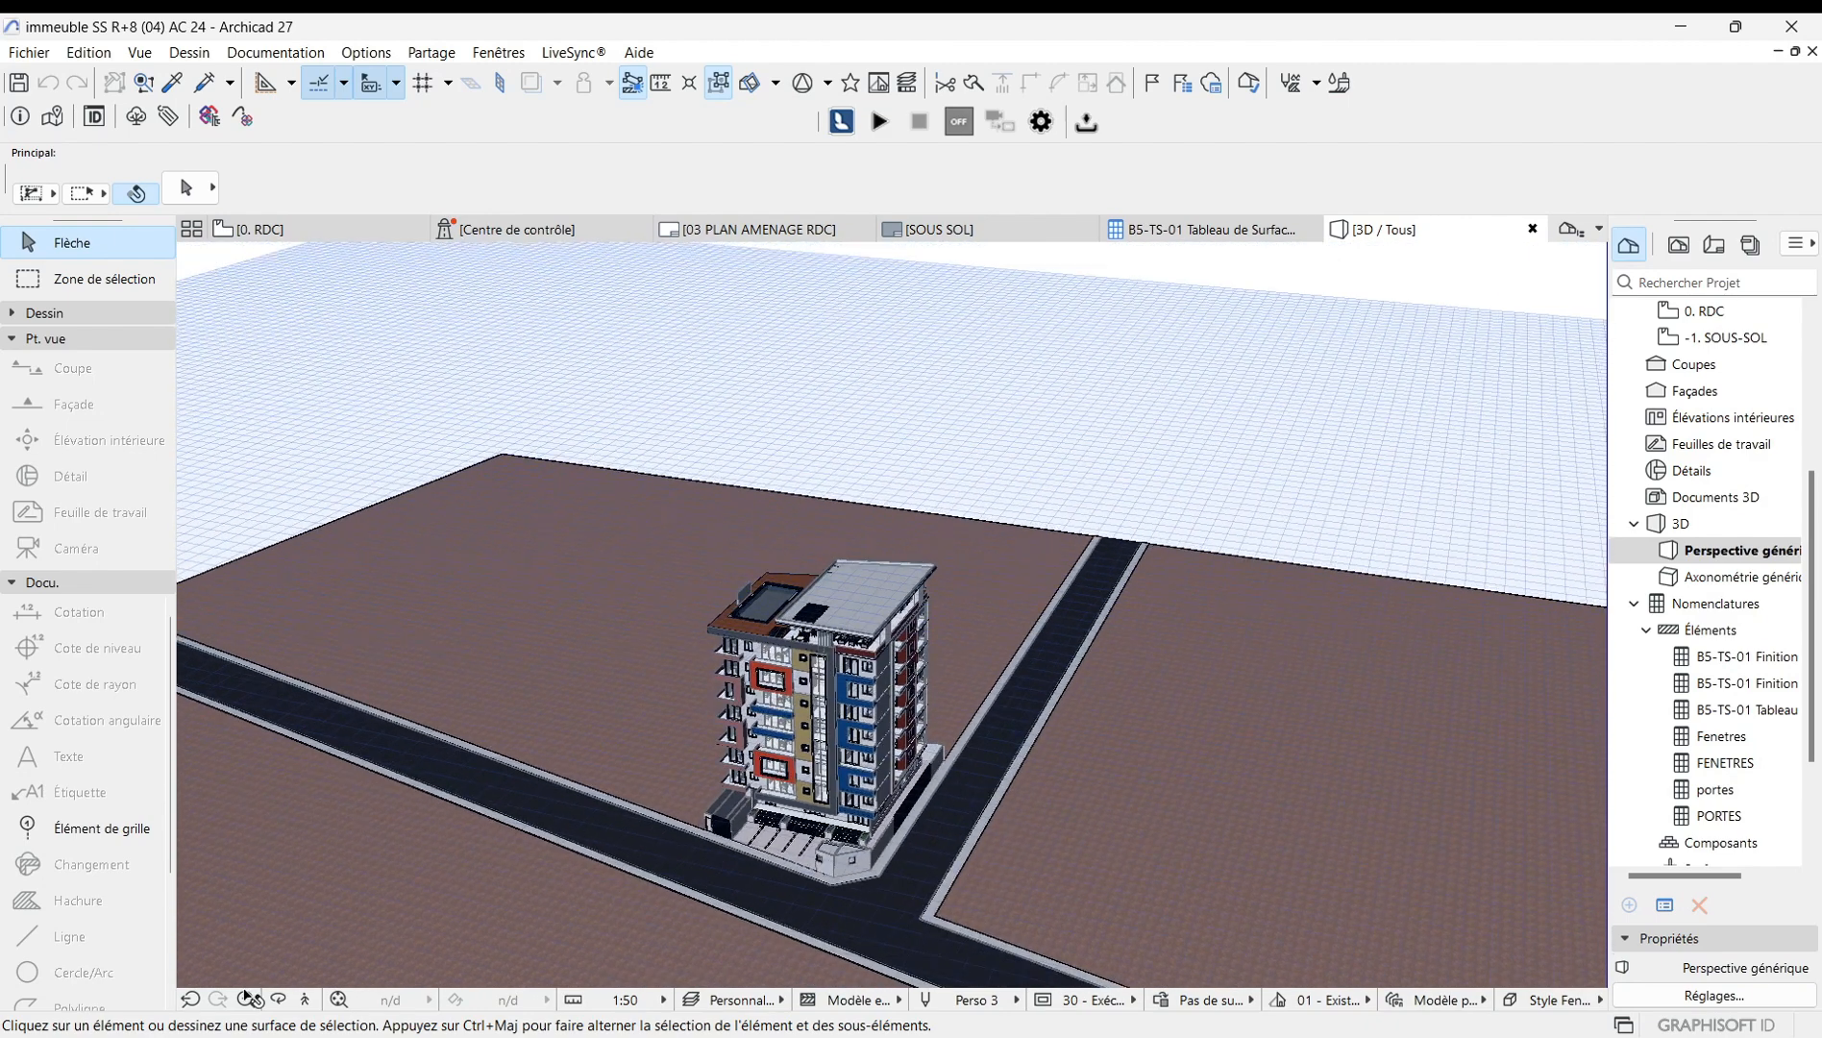
Turn on Orbit mode from the 3D view's context menu and rotate around the building.
right_click(787, 409)
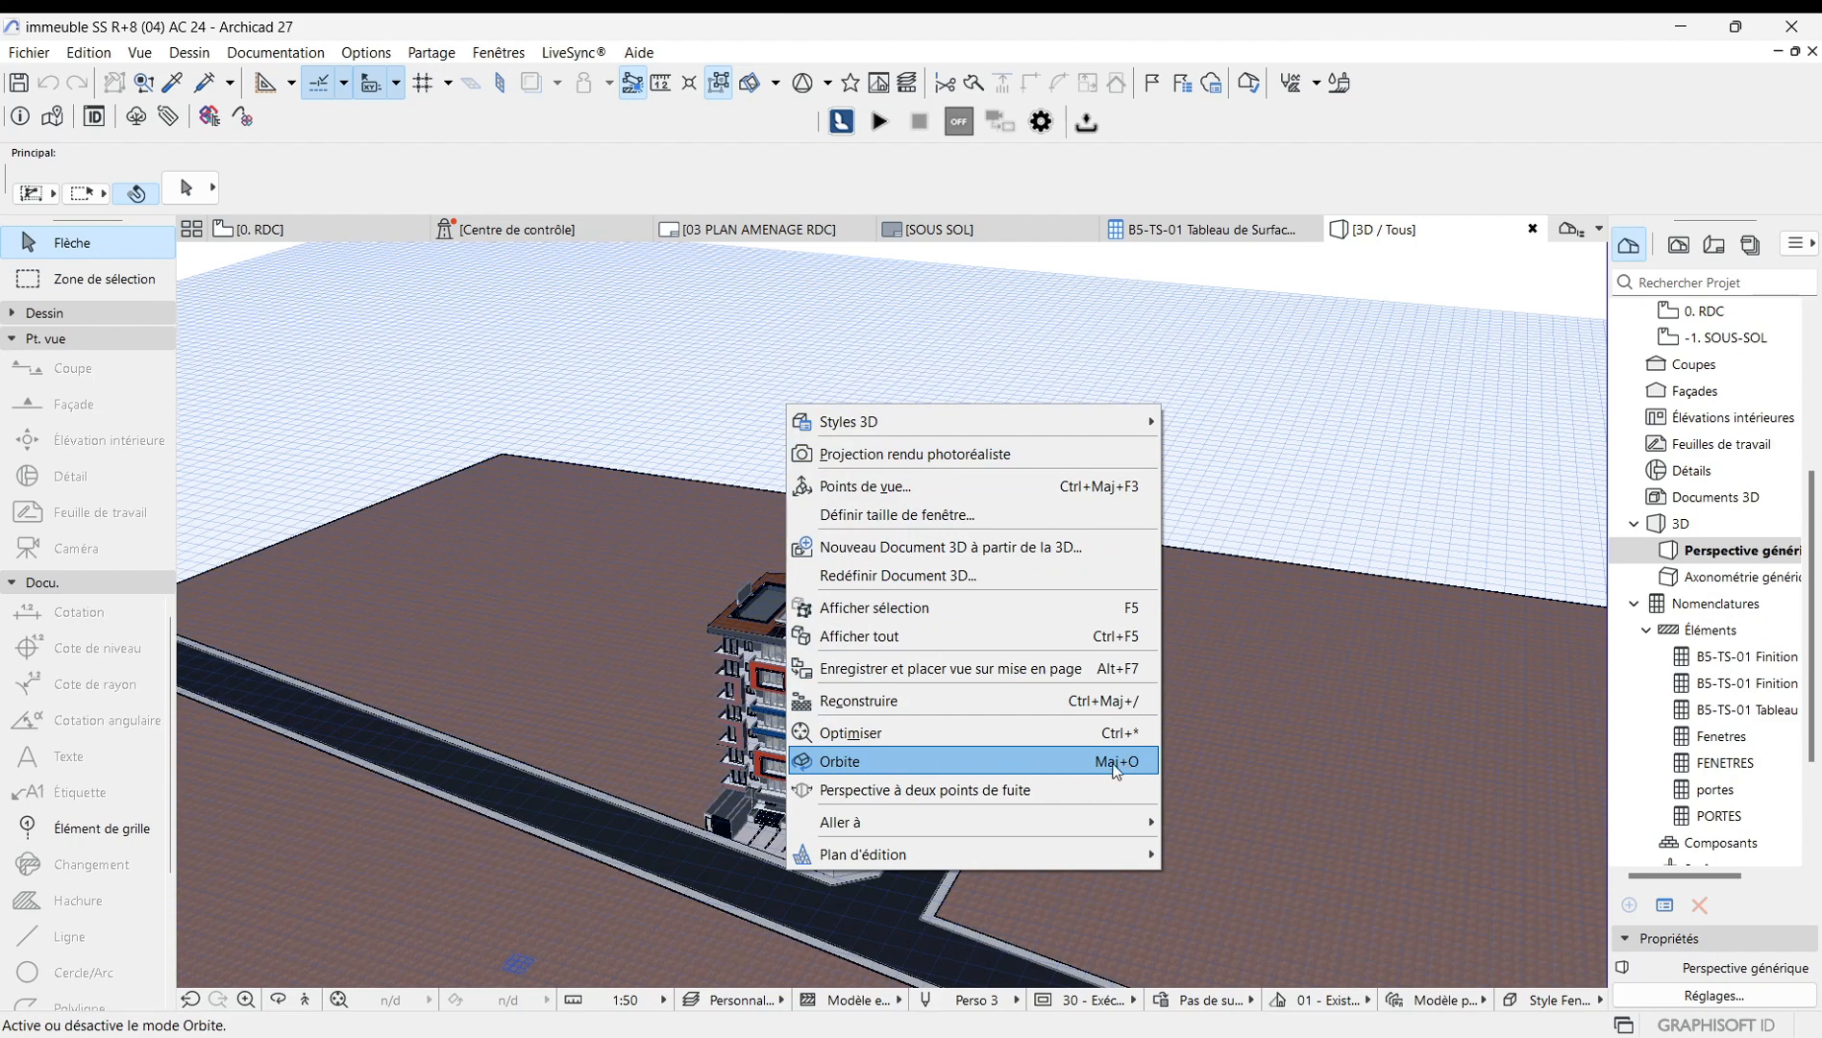
left_click(909, 762)
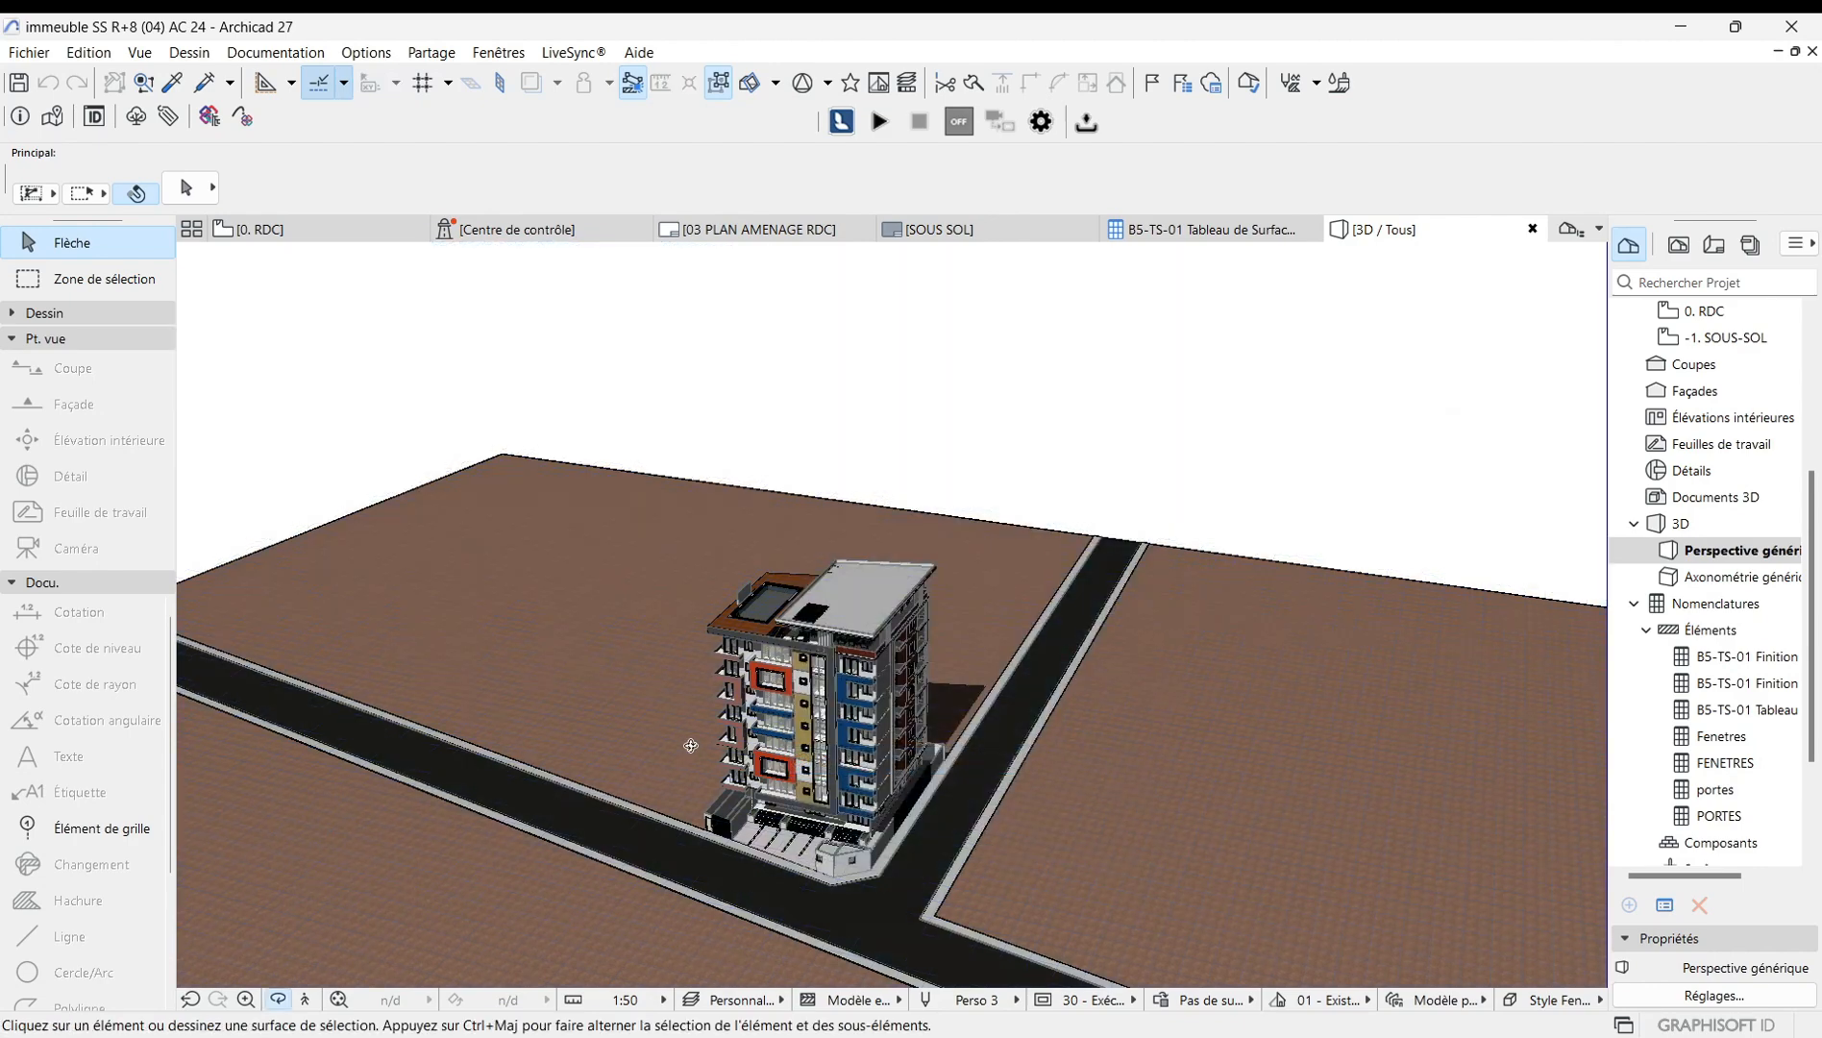
left_click_drag(779, 793, 905, 707)
left_click_drag(865, 770, 550, 746)
left_click_drag(1067, 749, 551, 760)
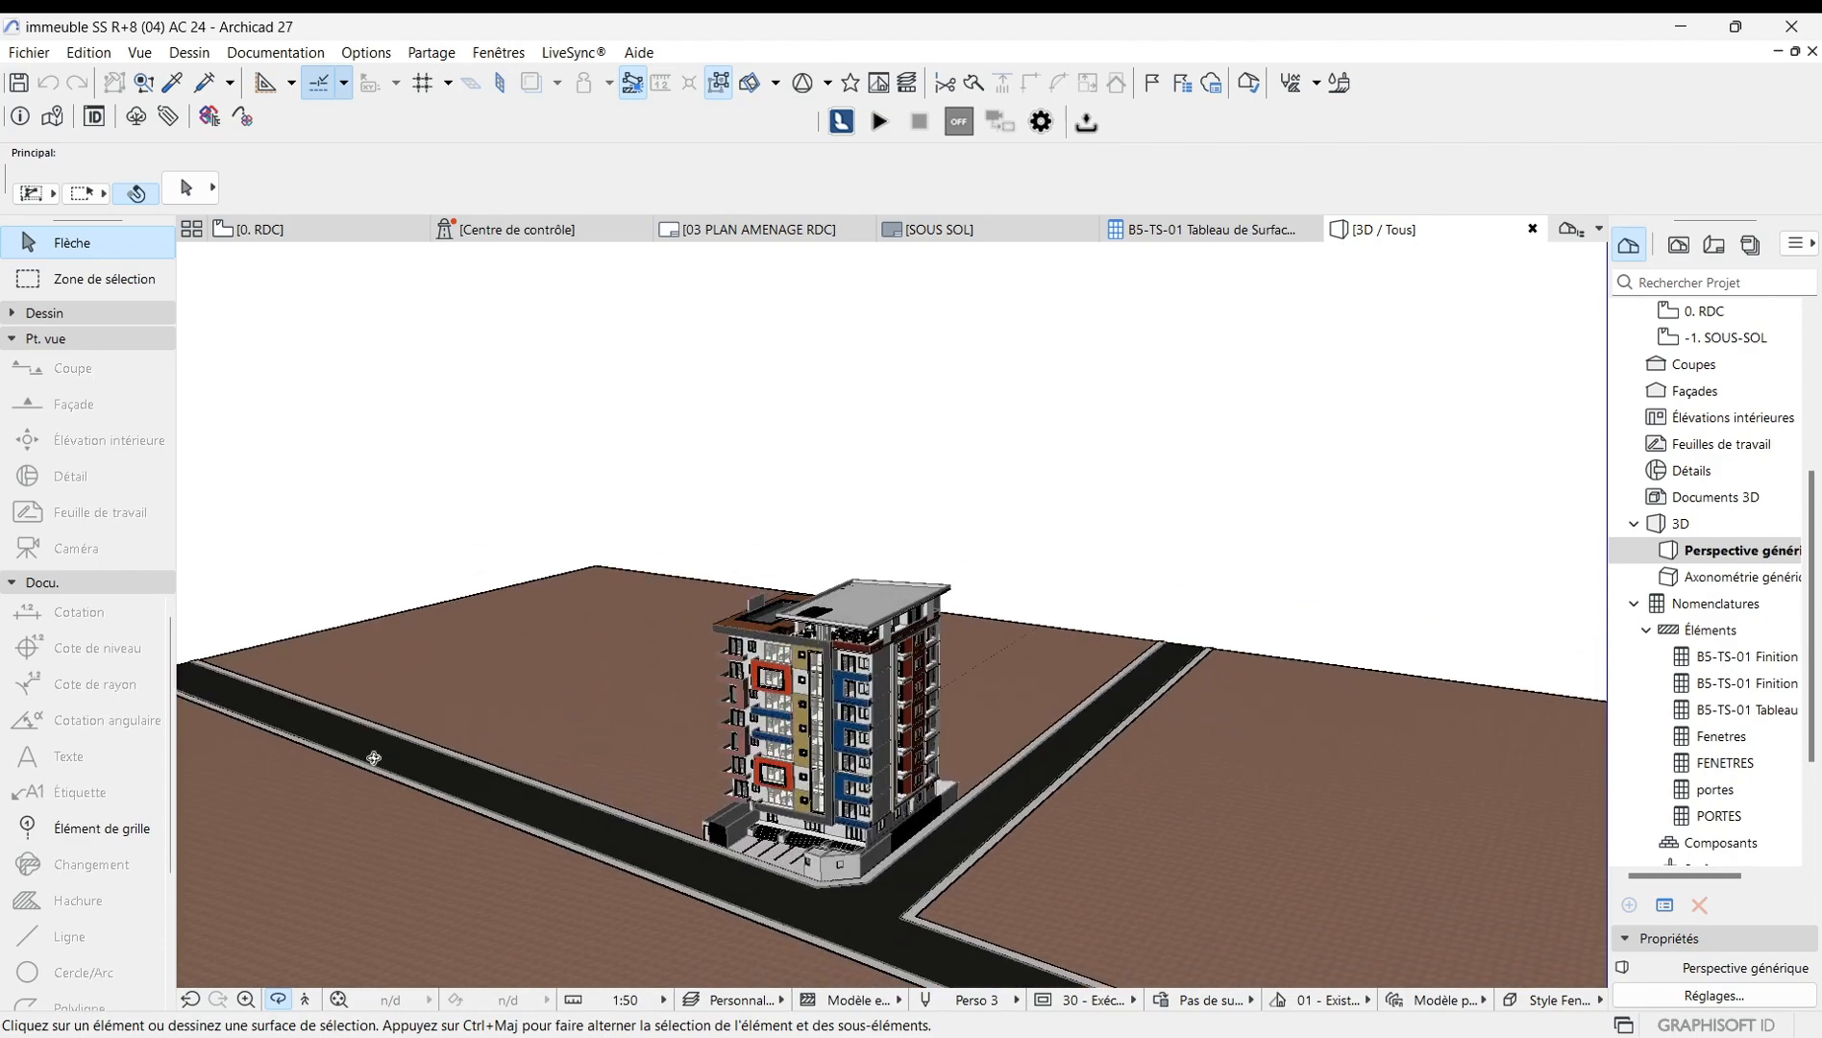
left_click_drag(1079, 761, 914, 703)
scroll(814, 829, "up", 5)
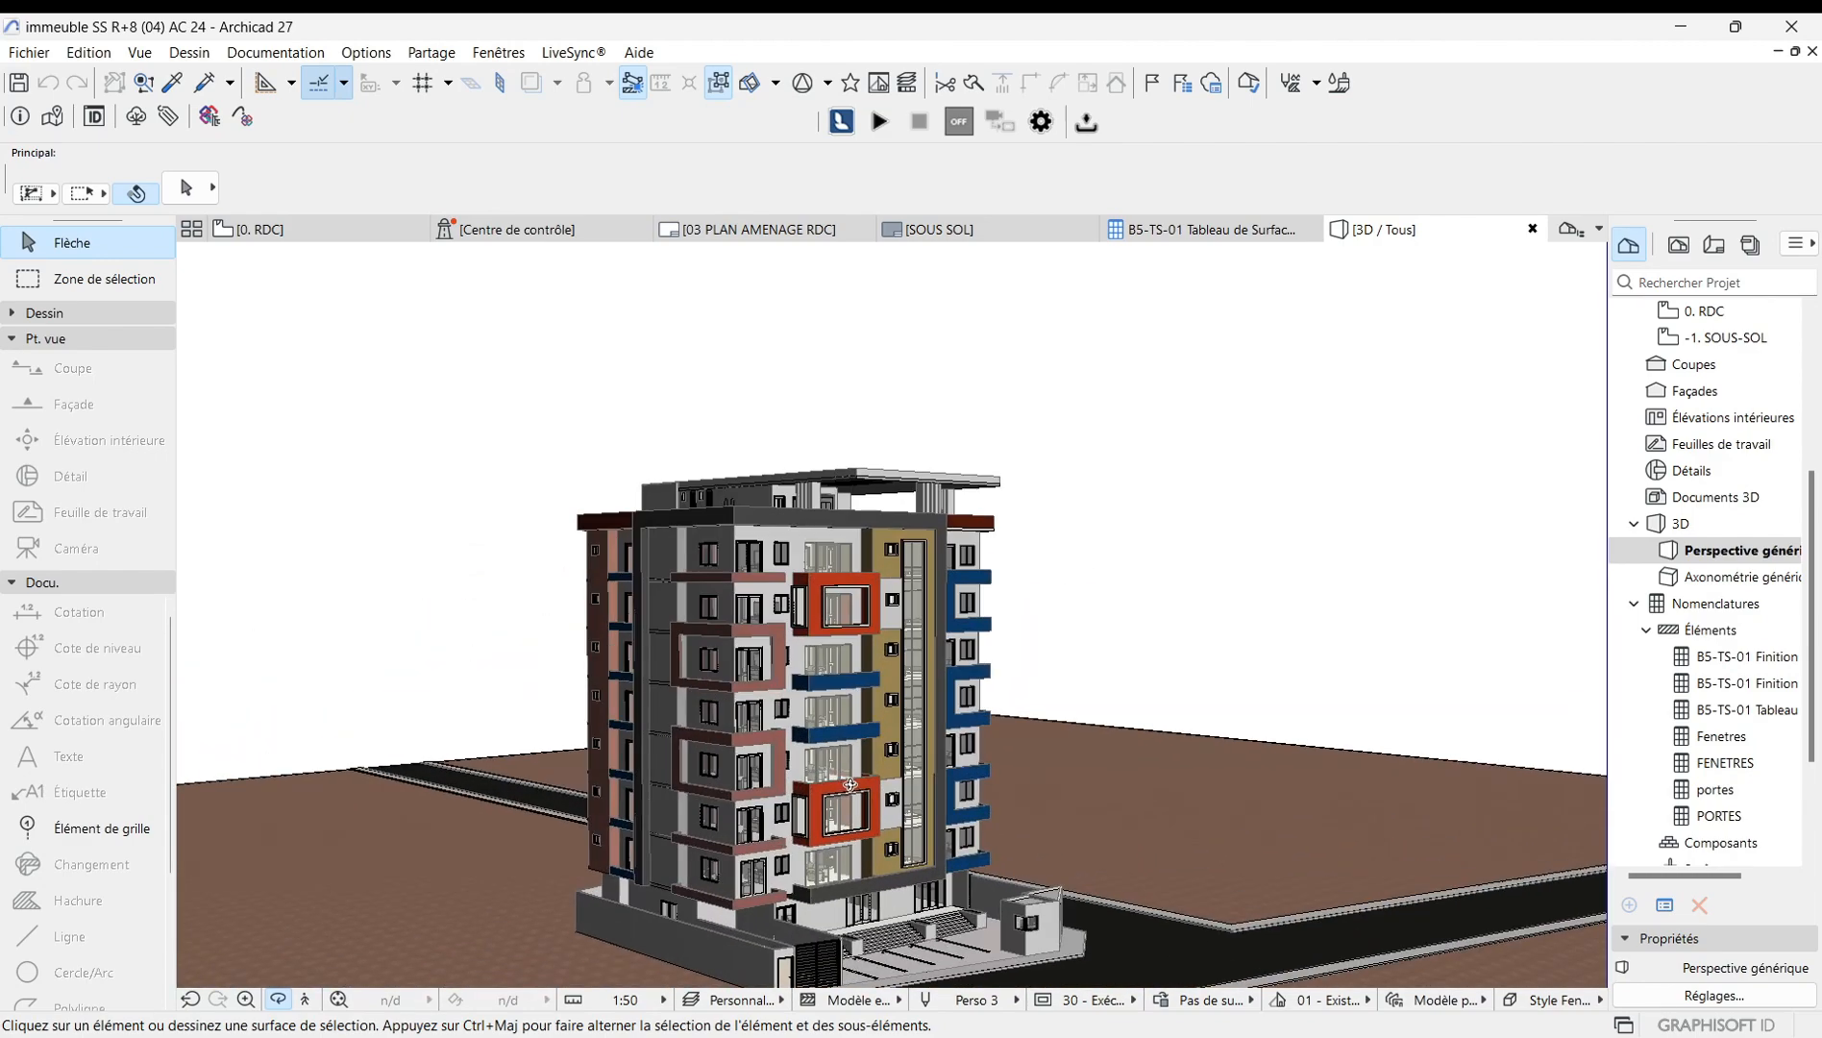
scroll(829, 685, "down", 6)
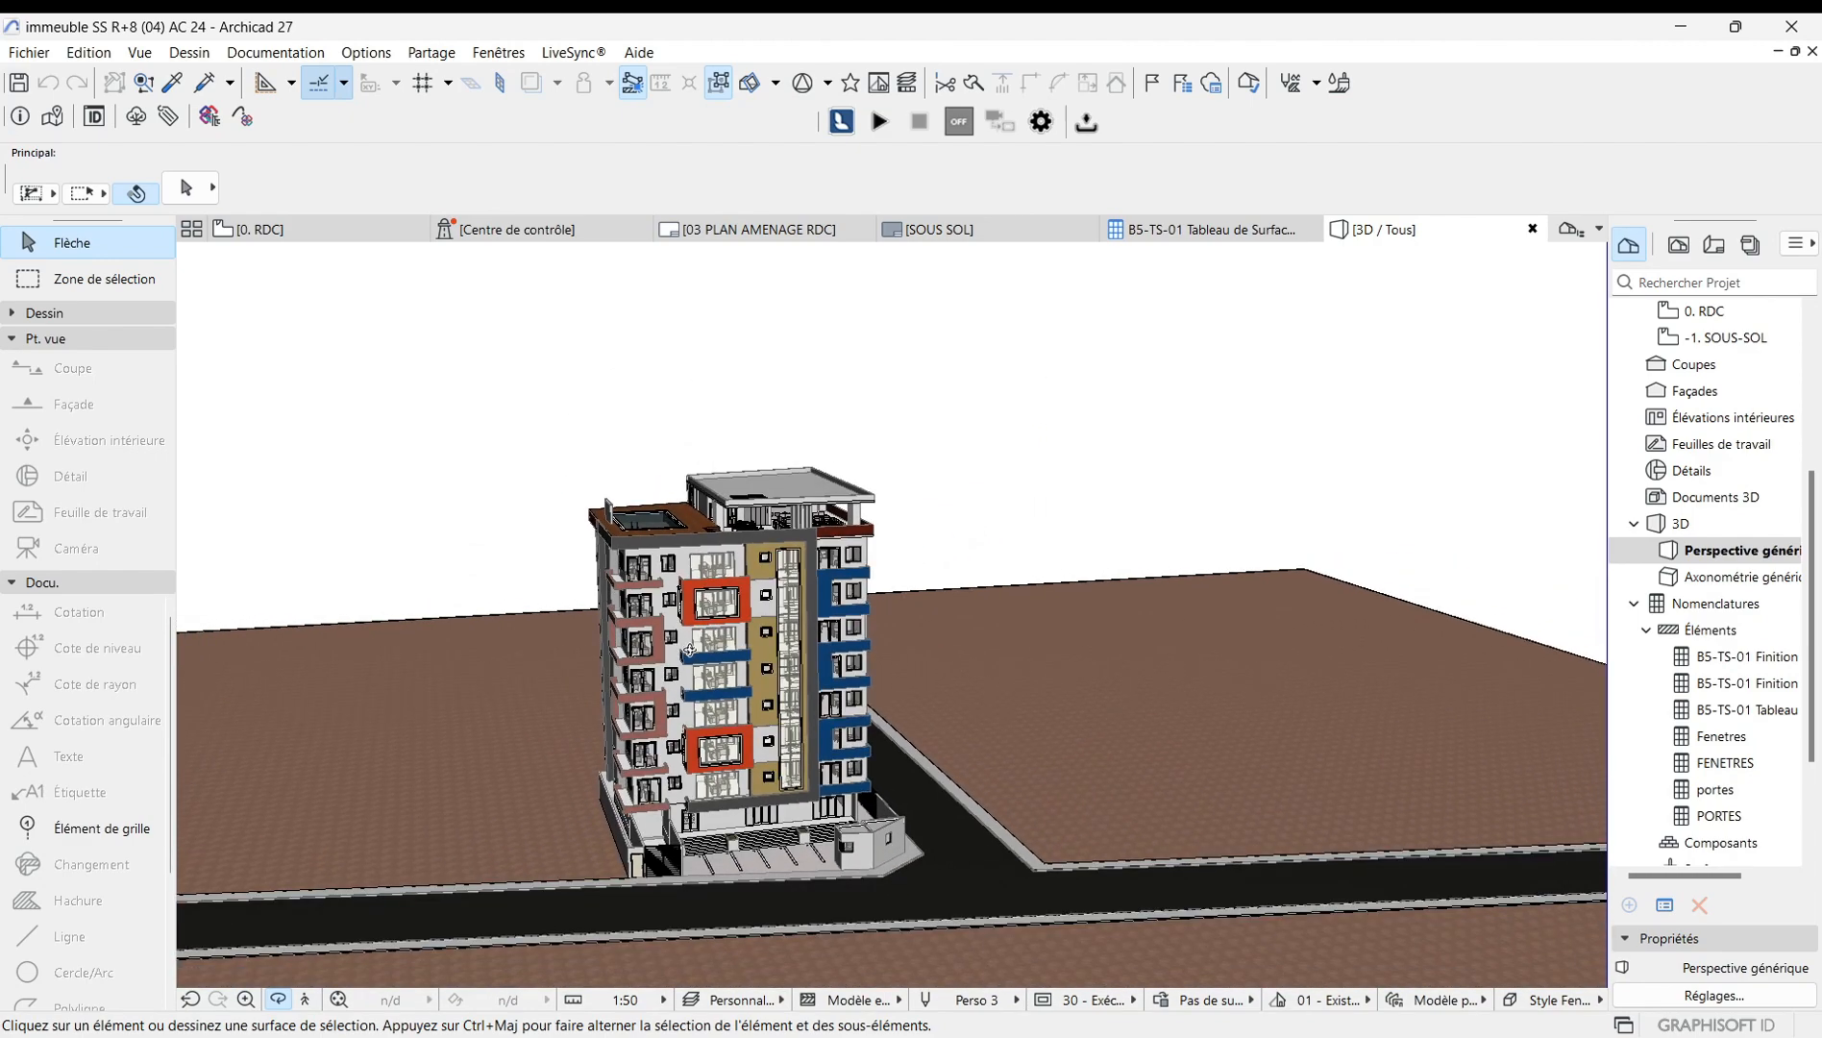
key("Escape")
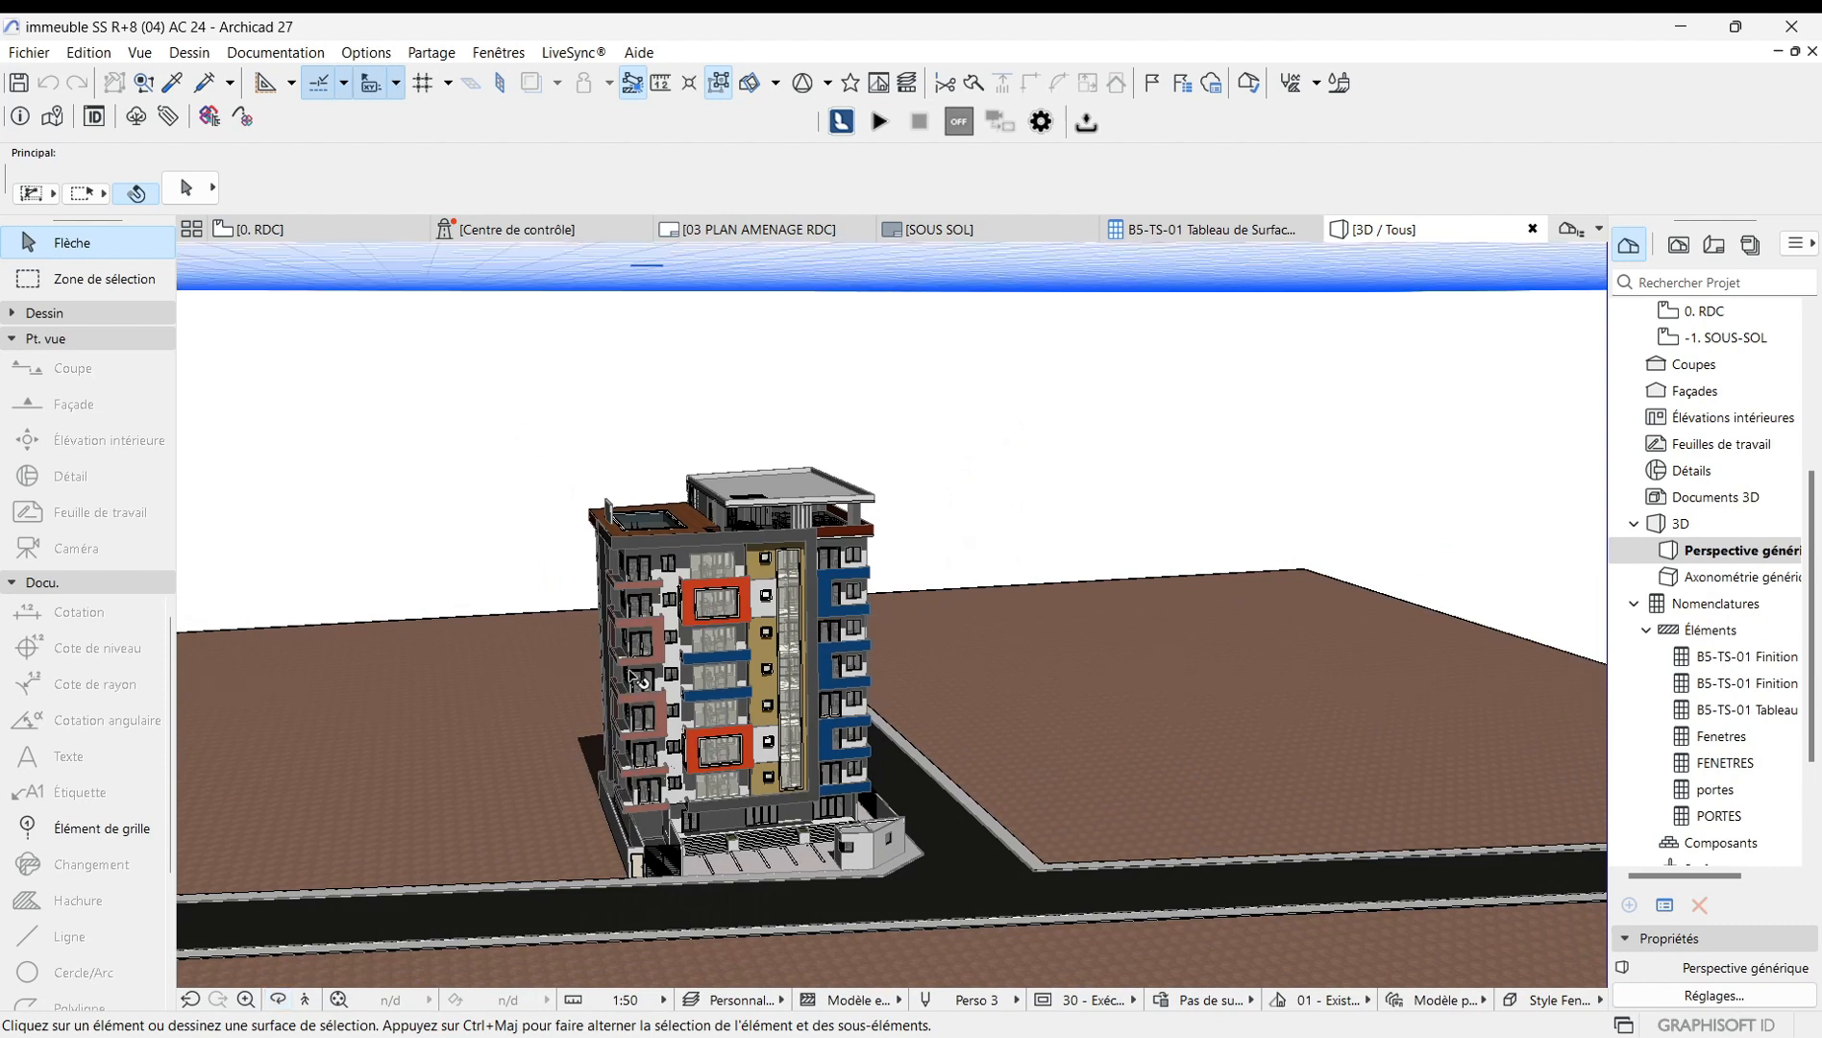
Keep orbiting and zooming the 3D view to examine the side and rear facades.
left_click_drag(518, 429, 732, 378)
mouse_move(744, 680)
middle_mouse_down("shift")
mouse_move(694, 652)
mouse_move(737, 671)
middle_mouse_up("shift")
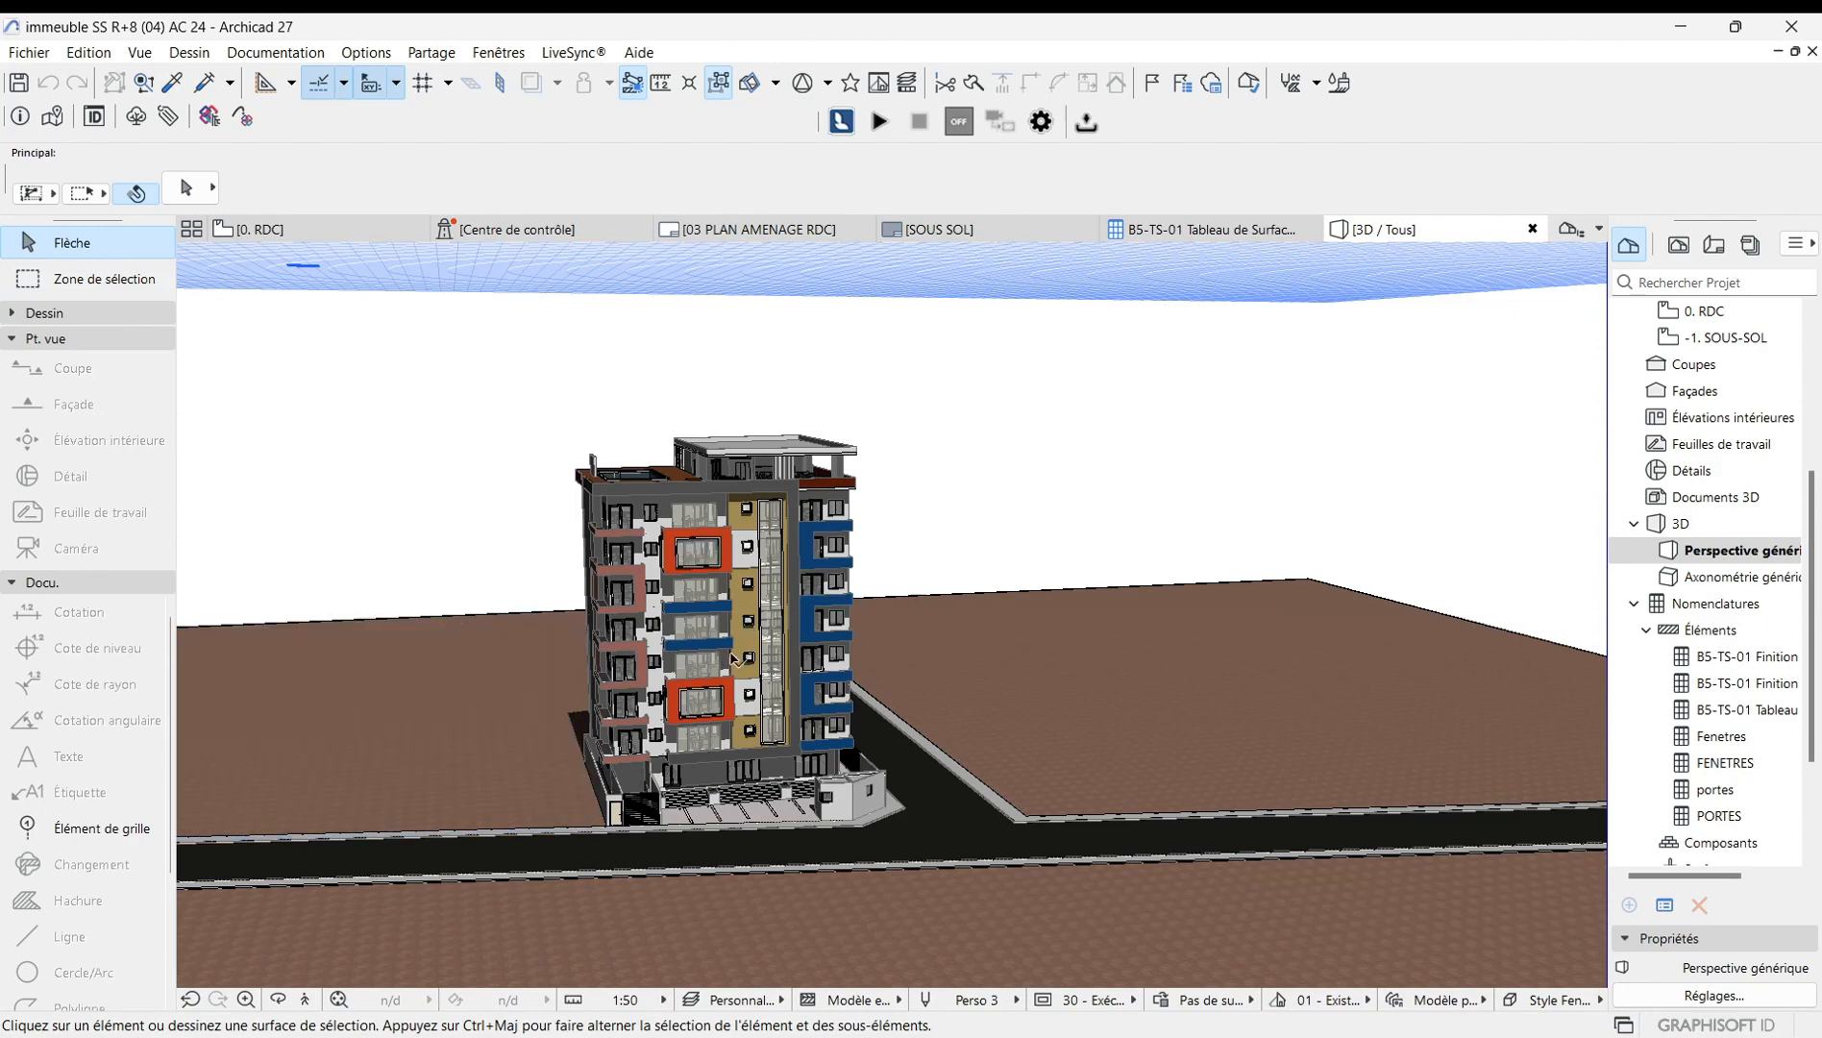
middle_click_drag(741, 661, 860, 669, "shift")
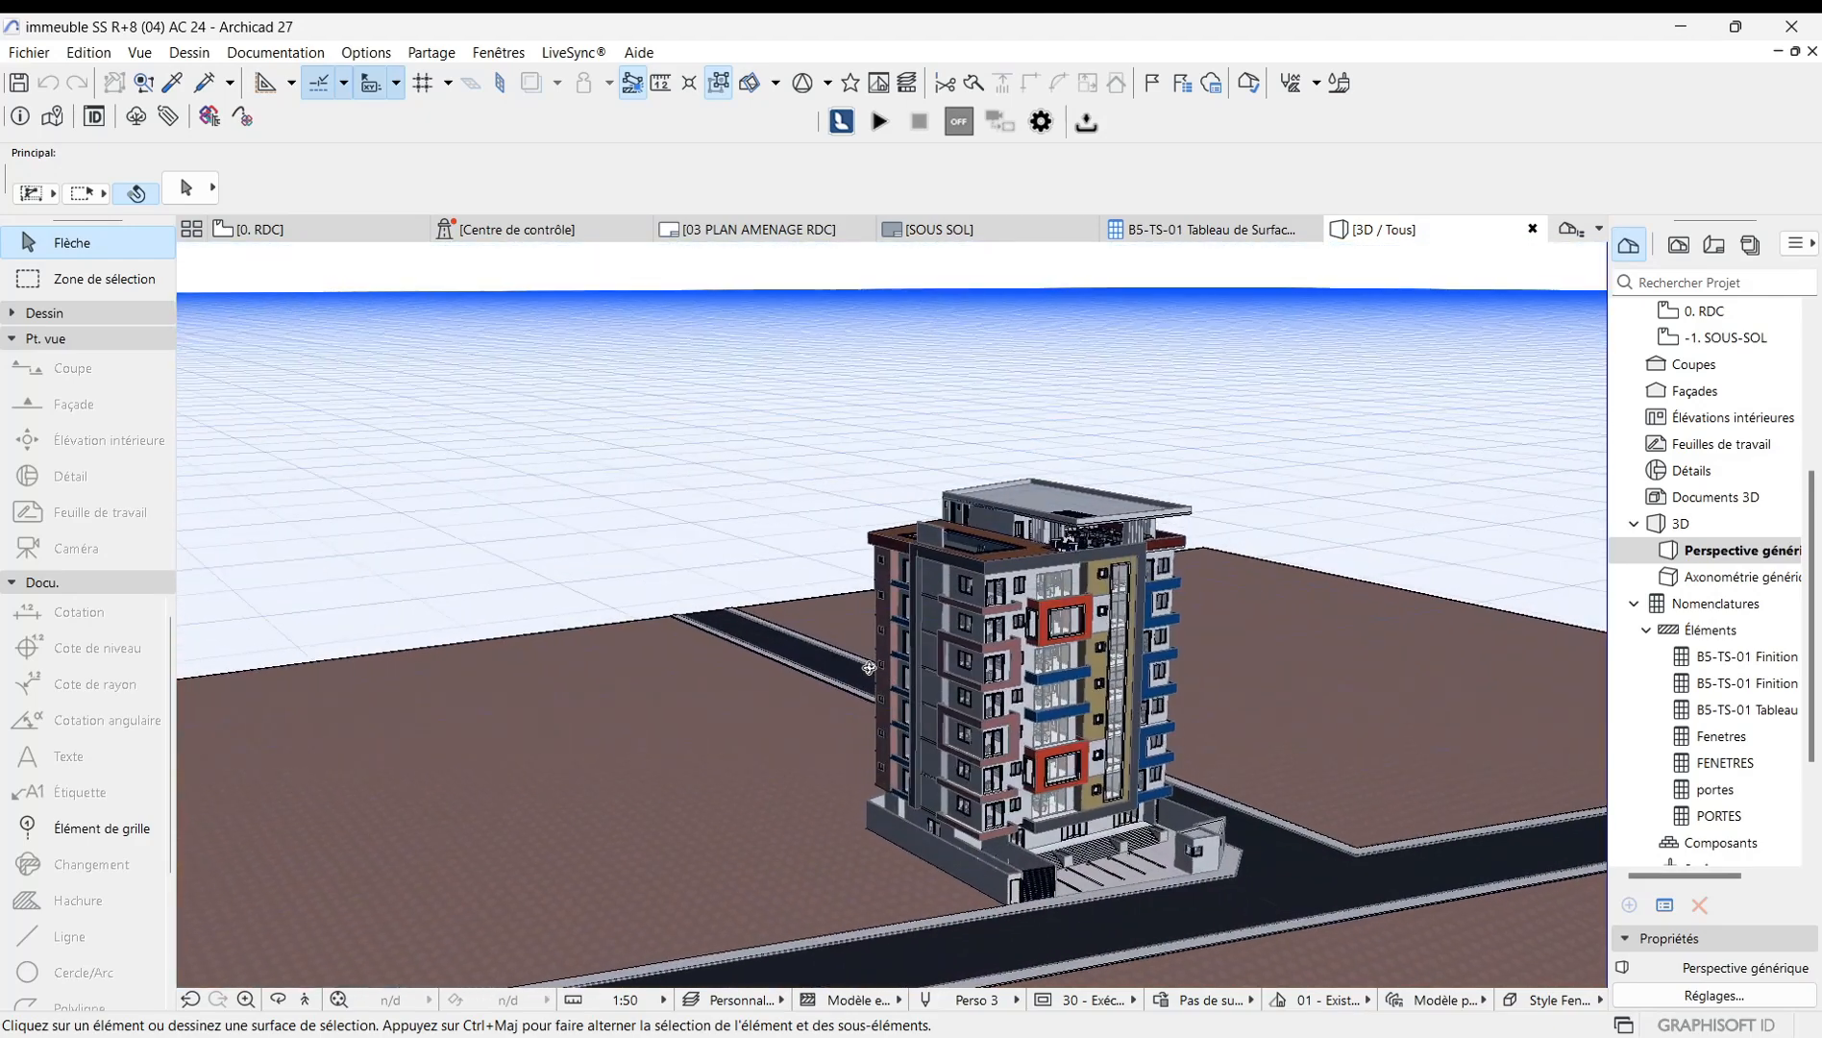
middle_click_drag(985, 692, 664, 631, "shift")
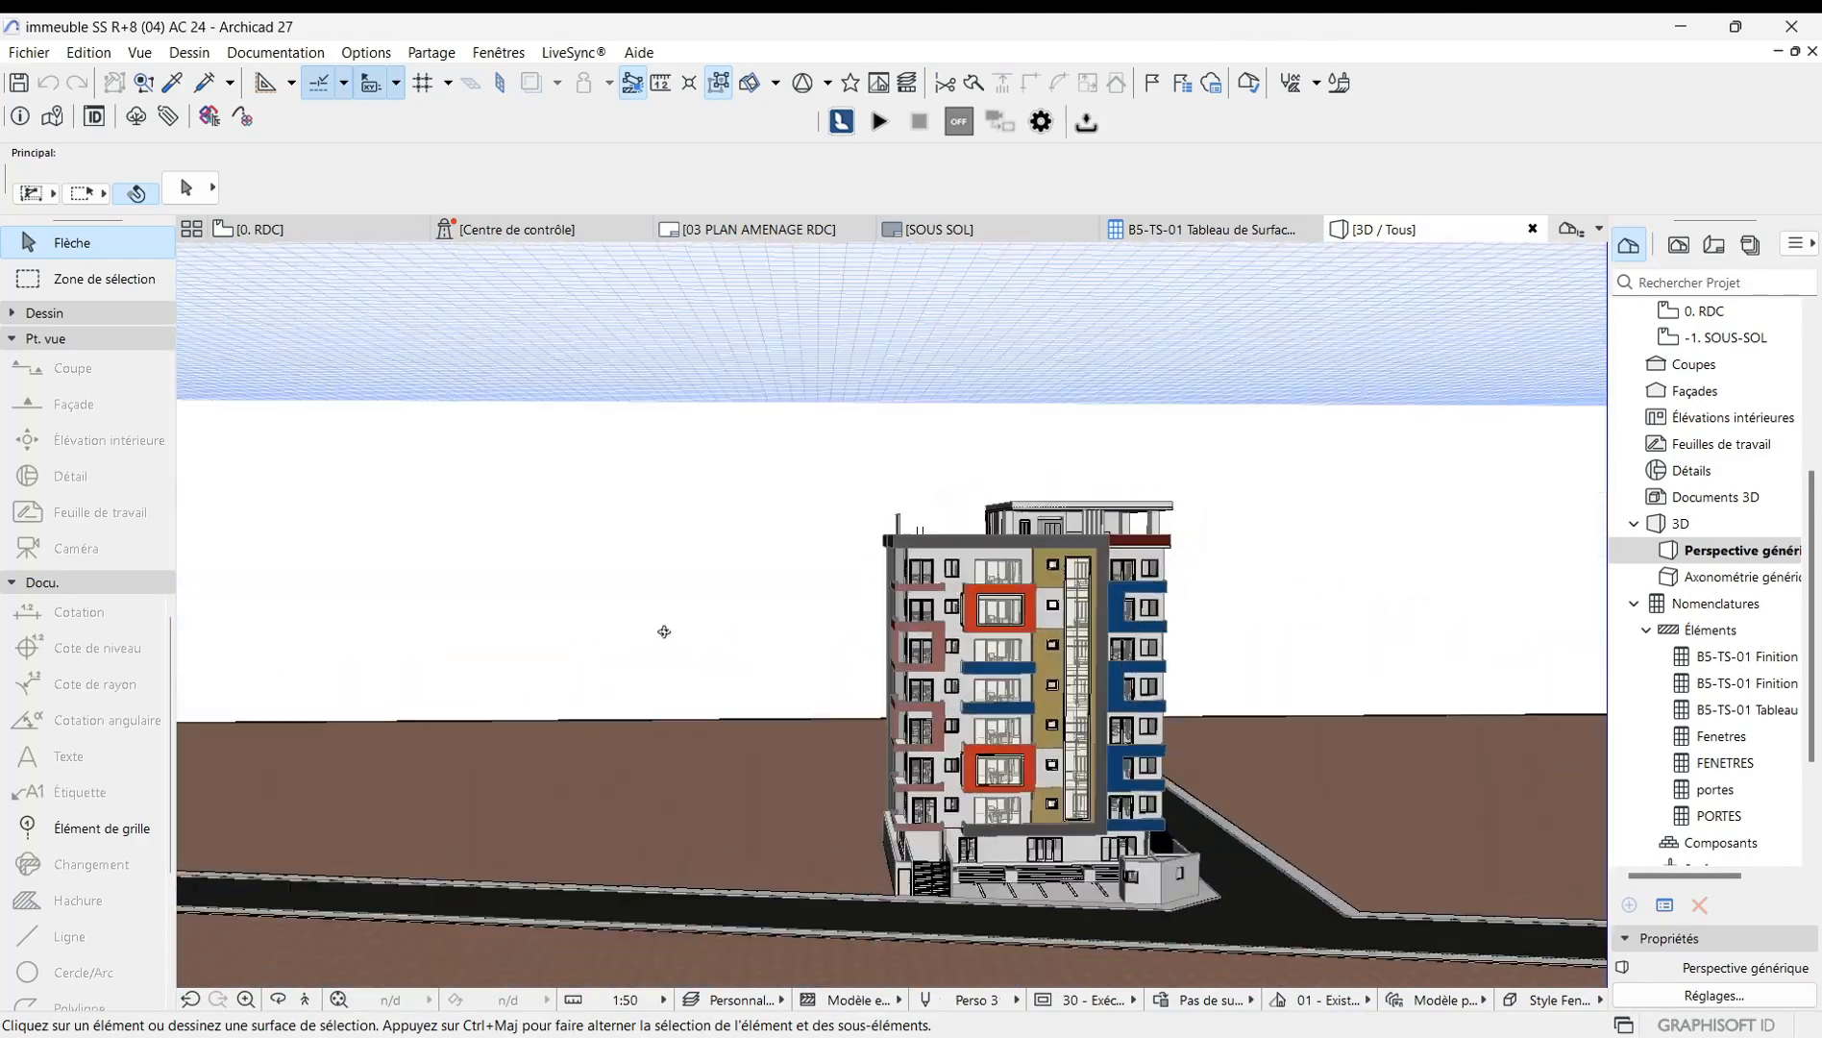
middle_click_drag(1125, 678, 926, 683, "shift")
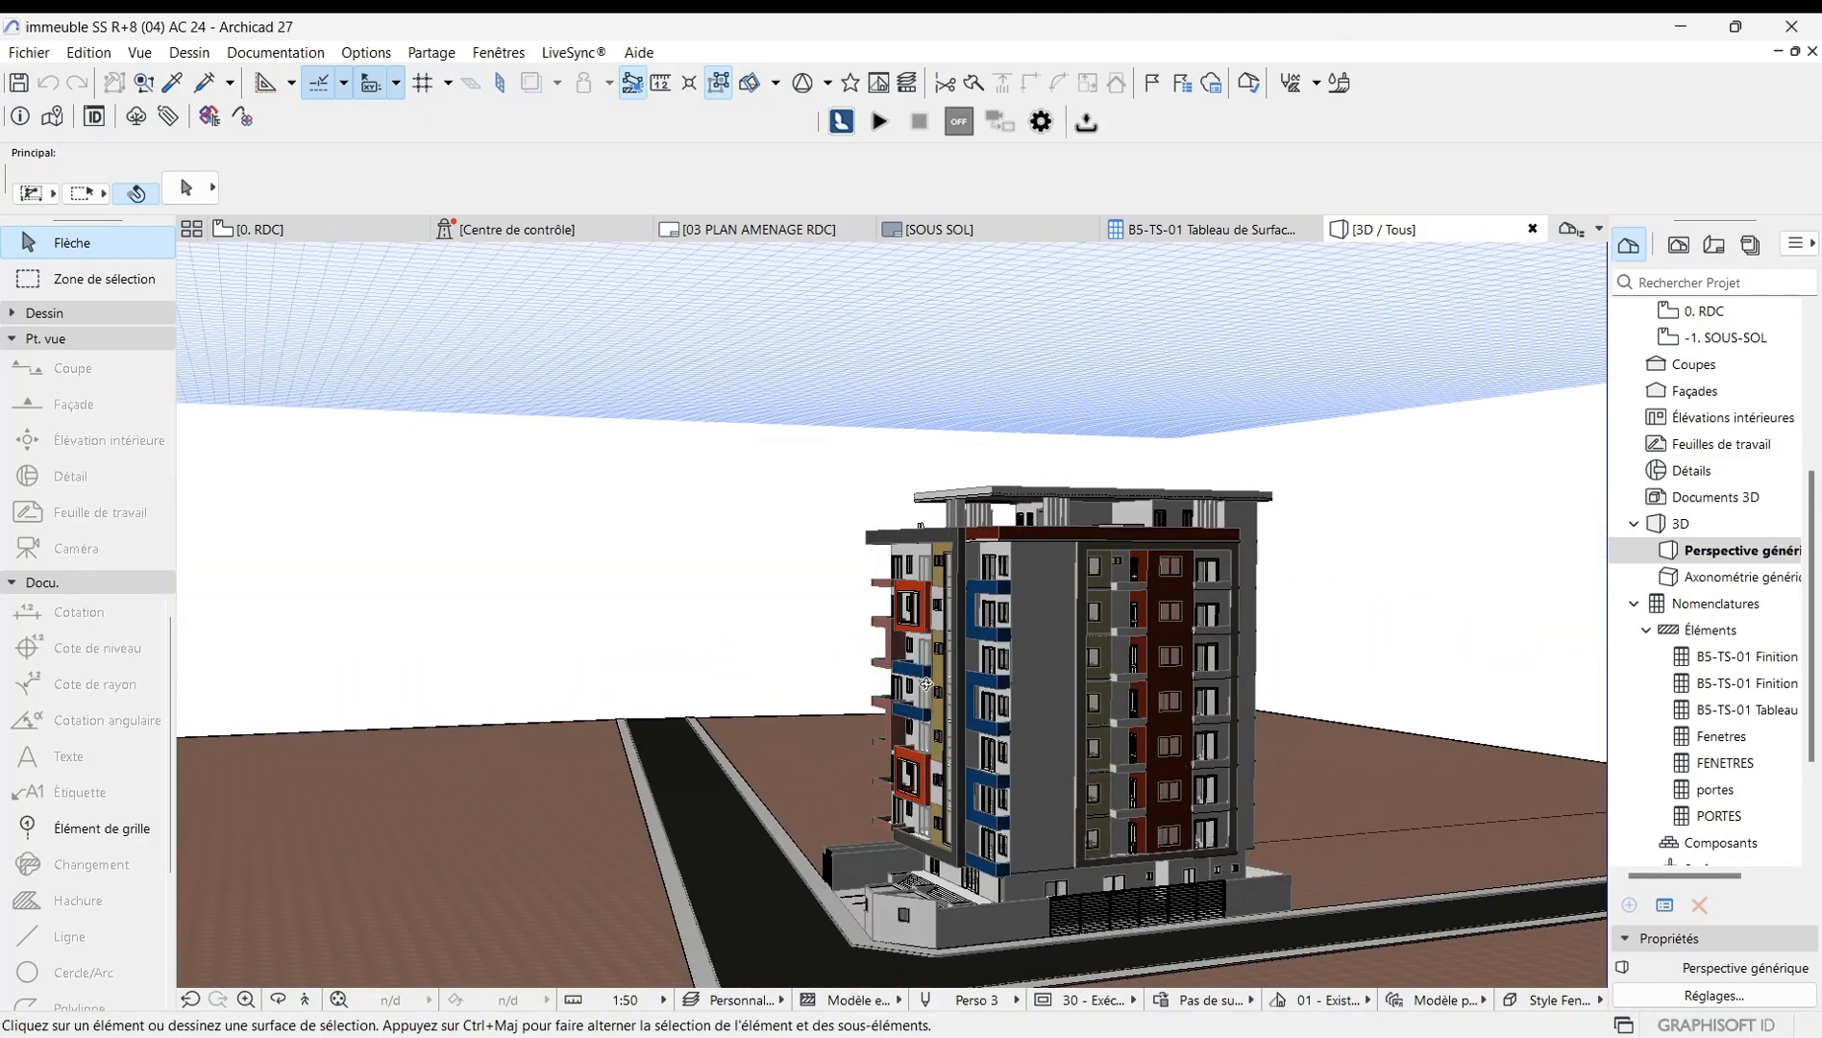
scroll(673, 661, "down", 5)
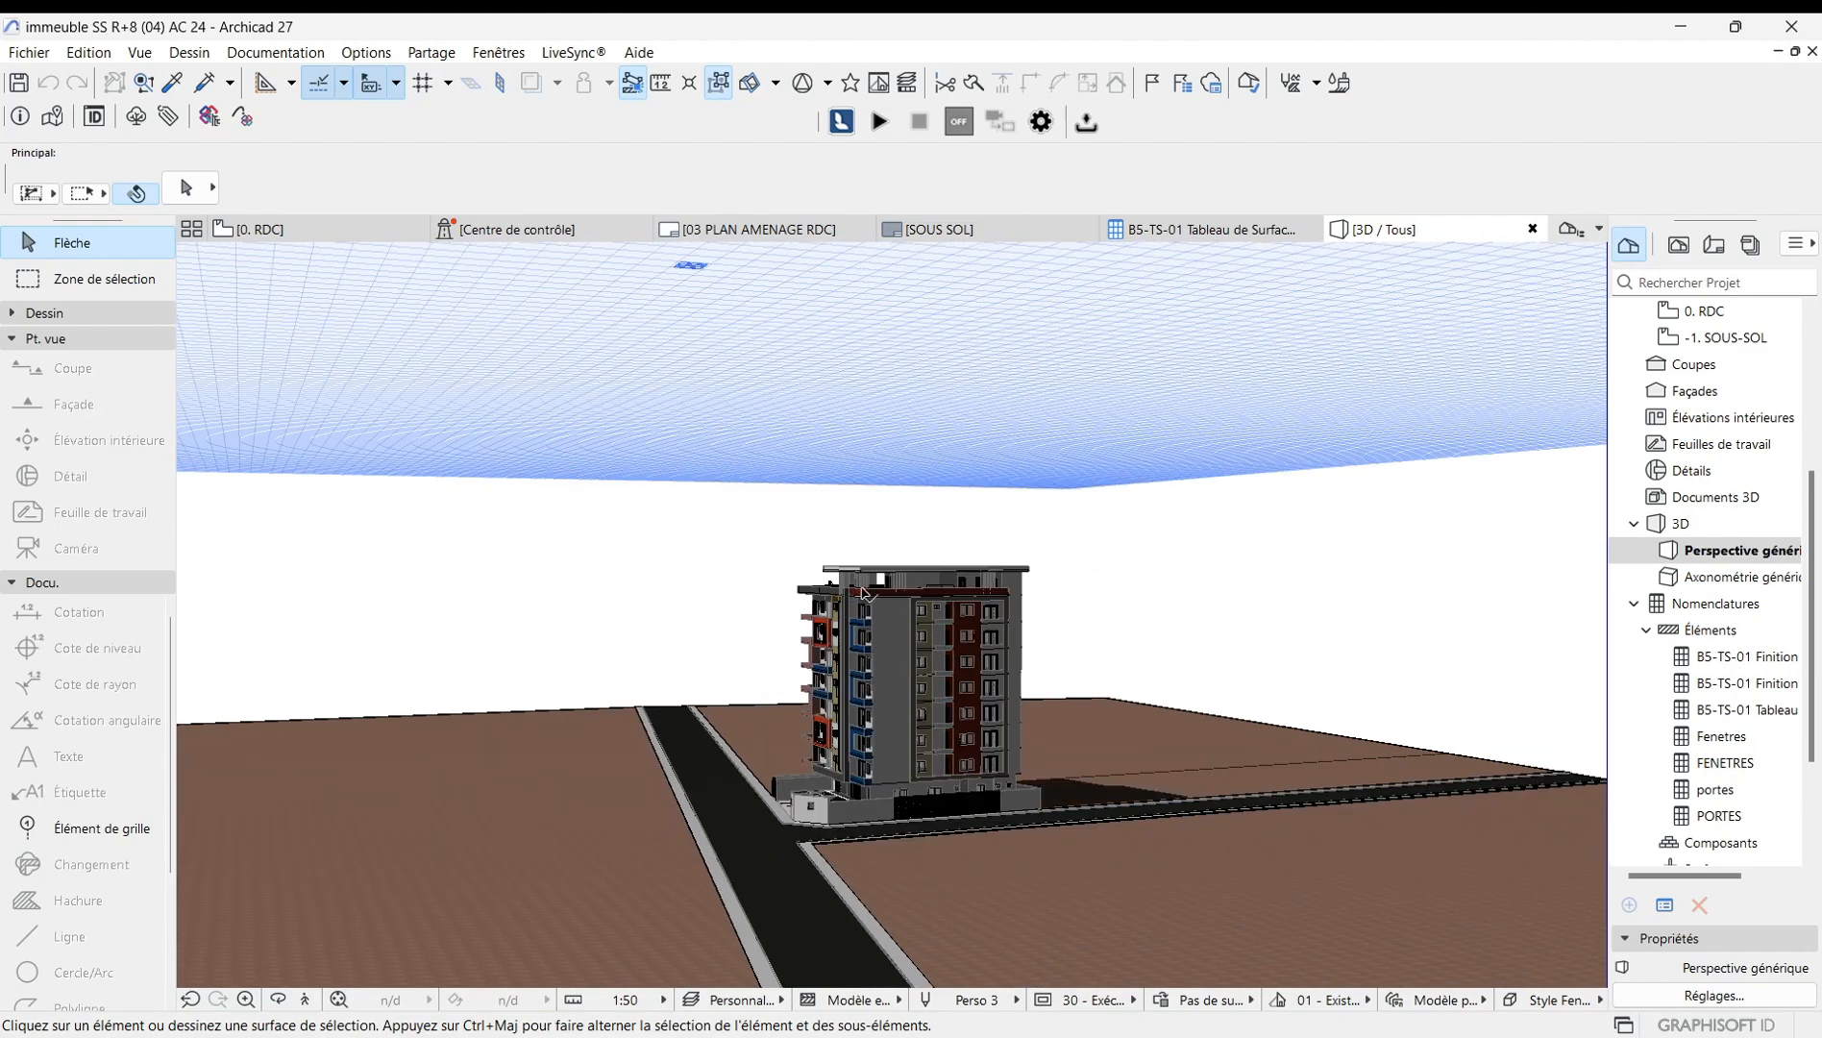
scroll(816, 755, "up", 4)
scroll(852, 719, "down", 3)
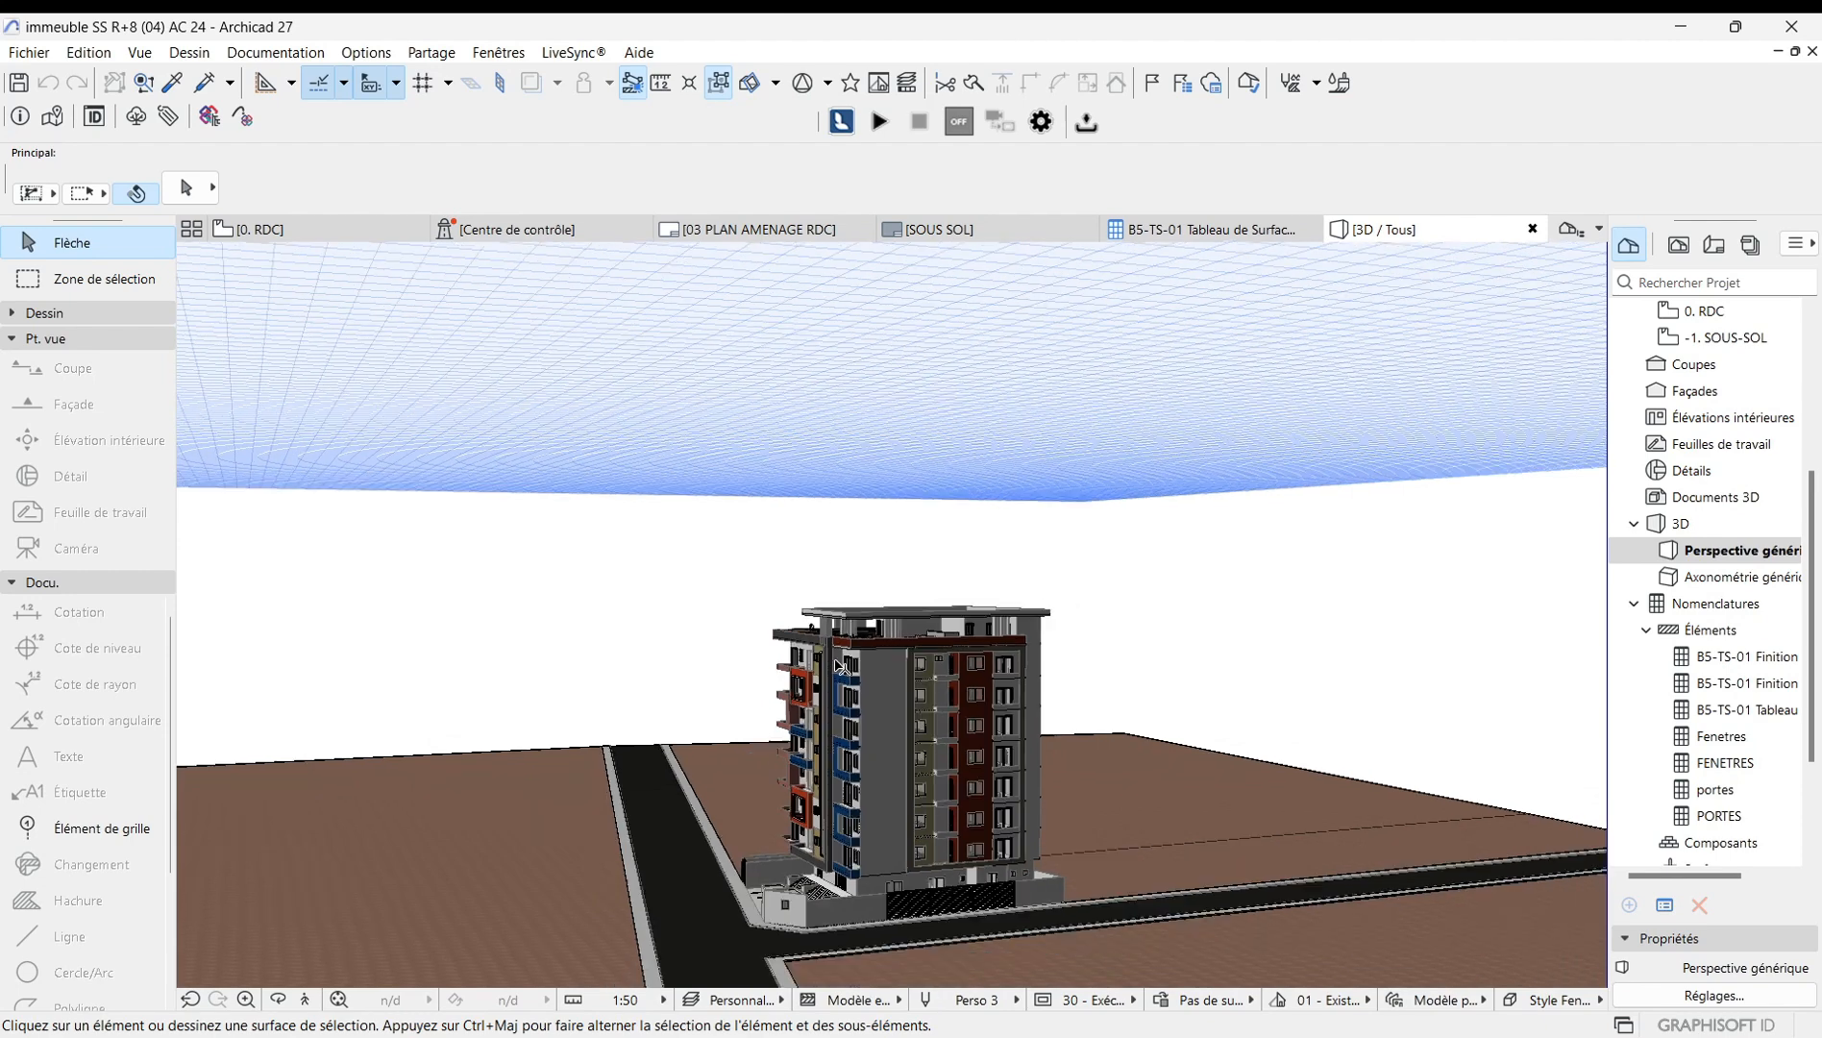
scroll(865, 839, "up", 2)
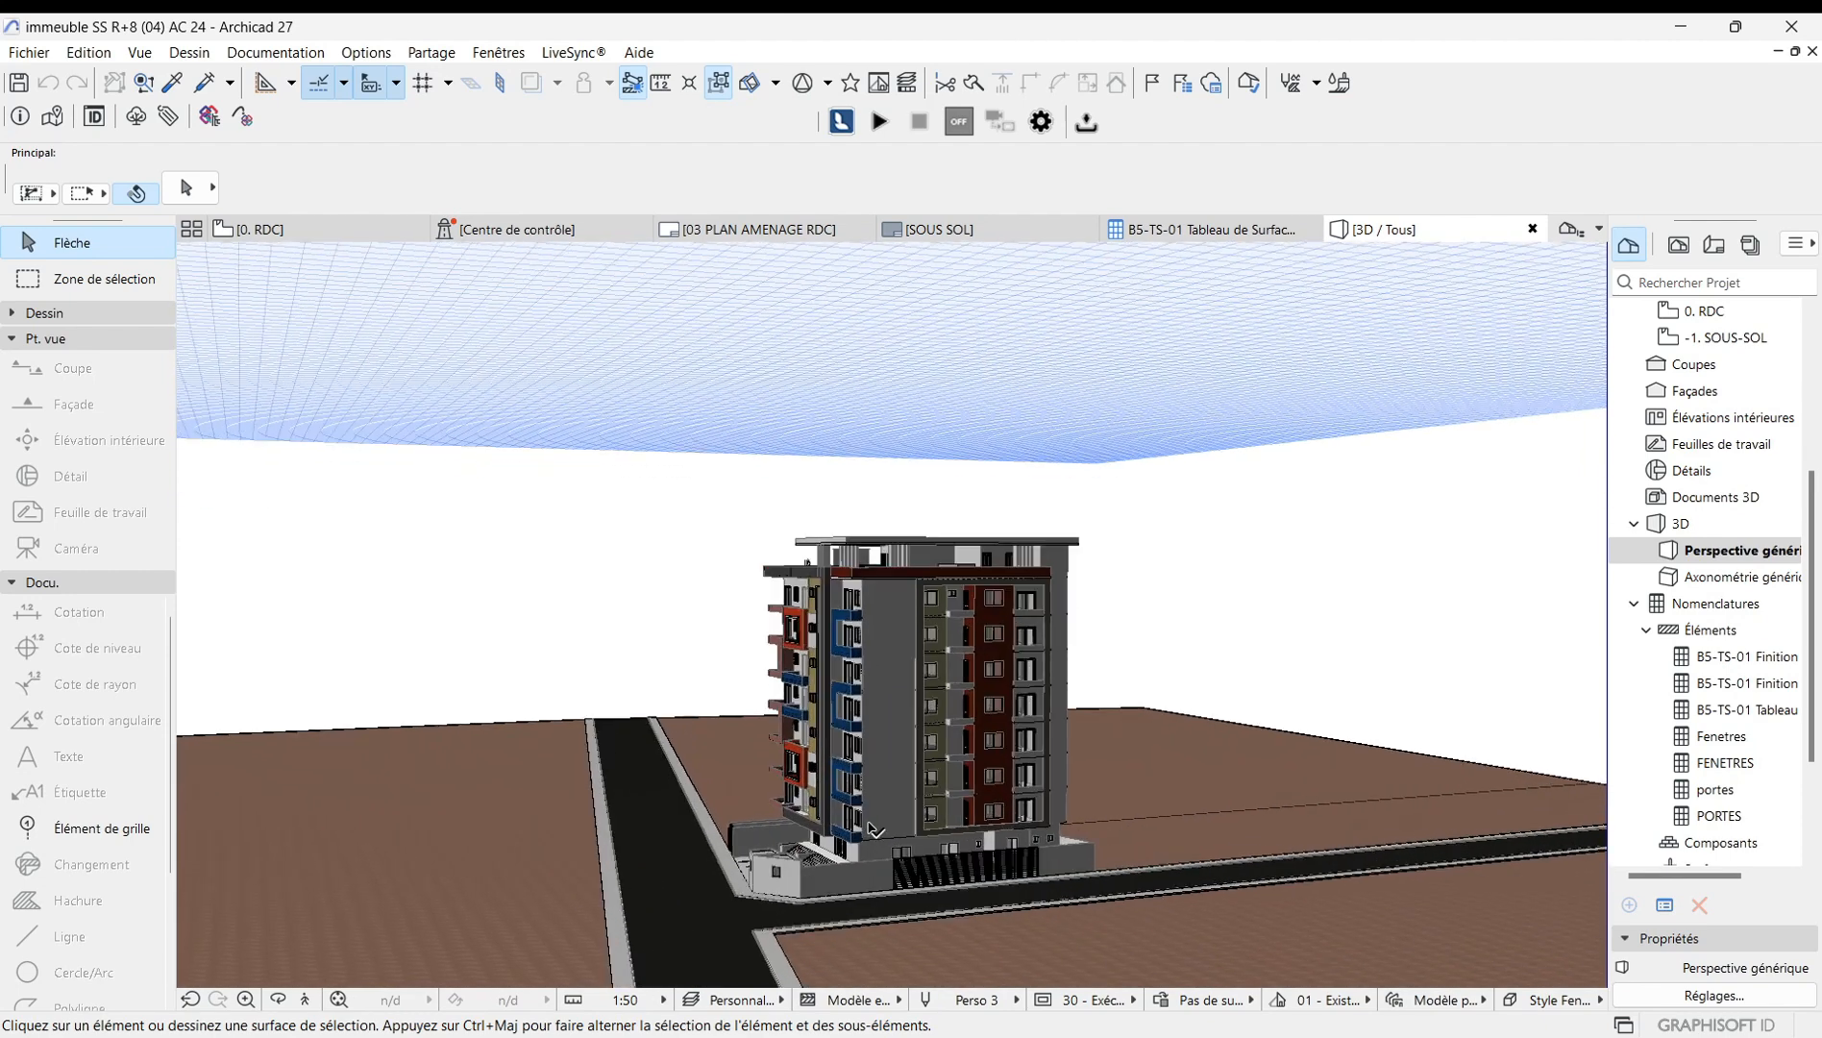
Expand the Dessin tool group and orbit the 3D view toward the building's ground-floor entrance.
left_click(43, 314)
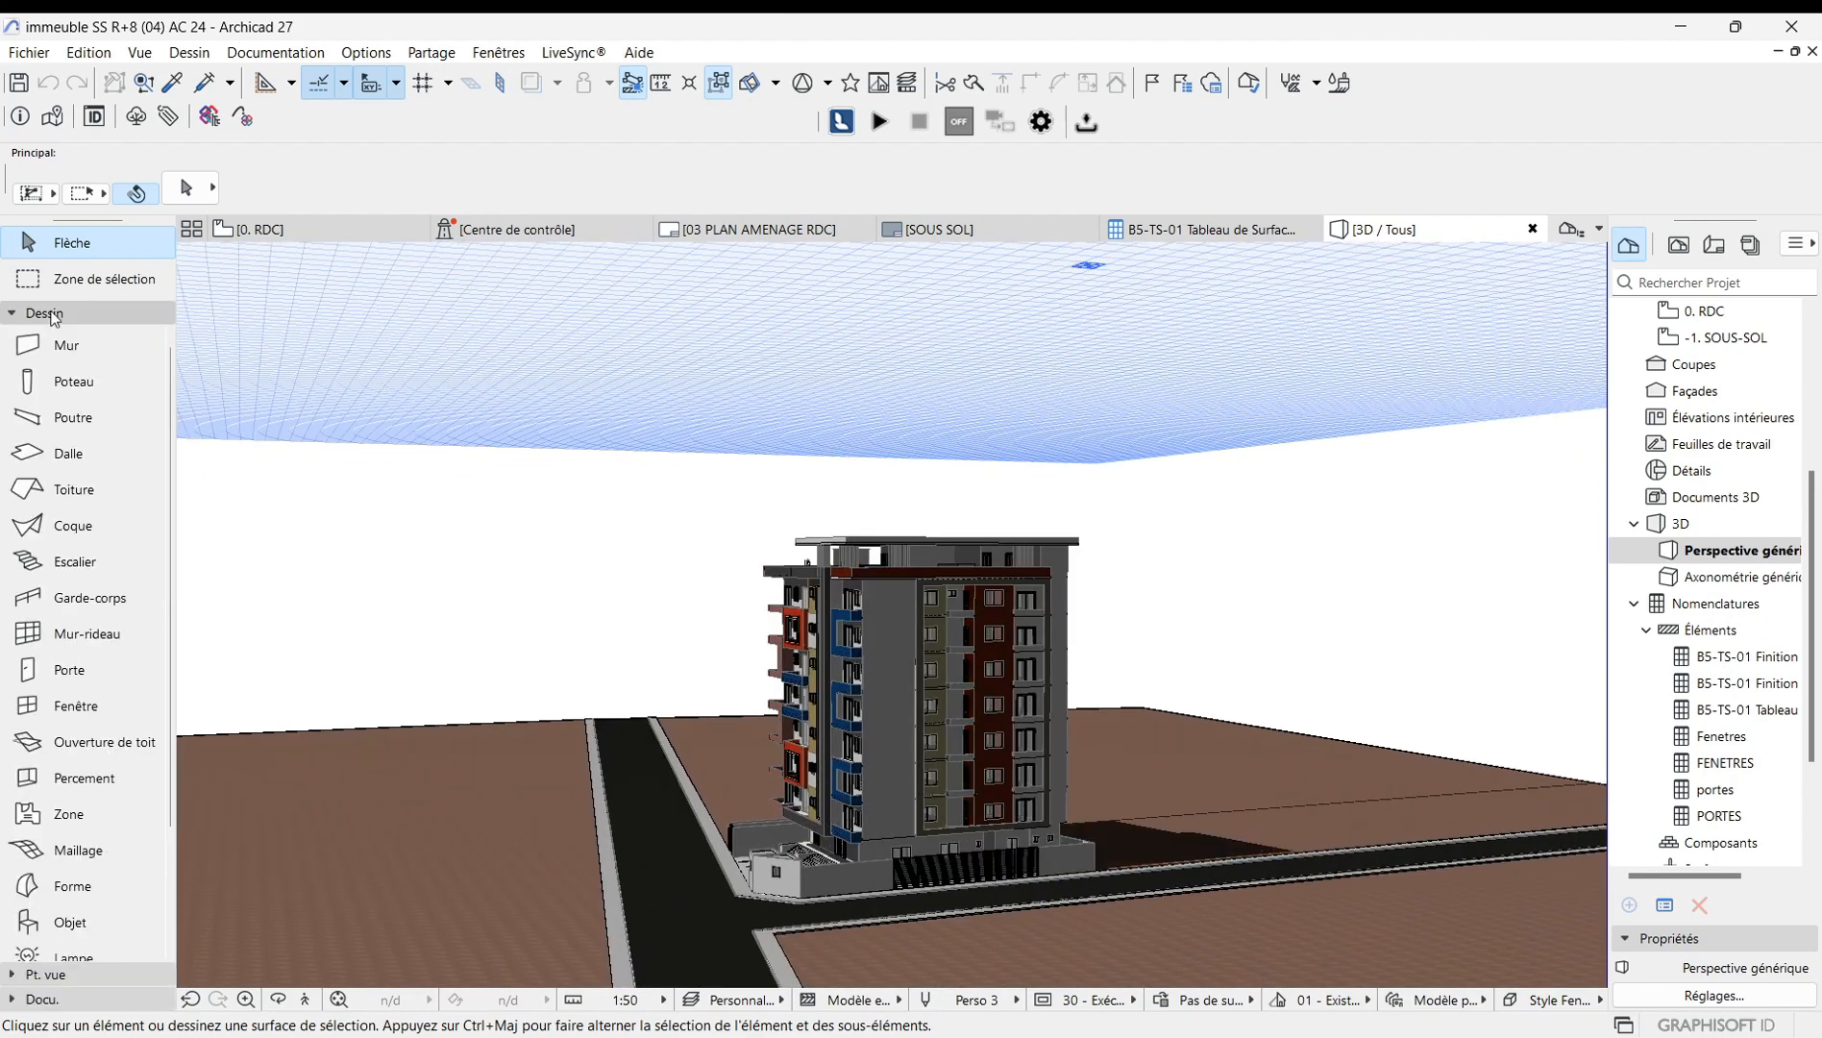
scroll(870, 836, "up", 3)
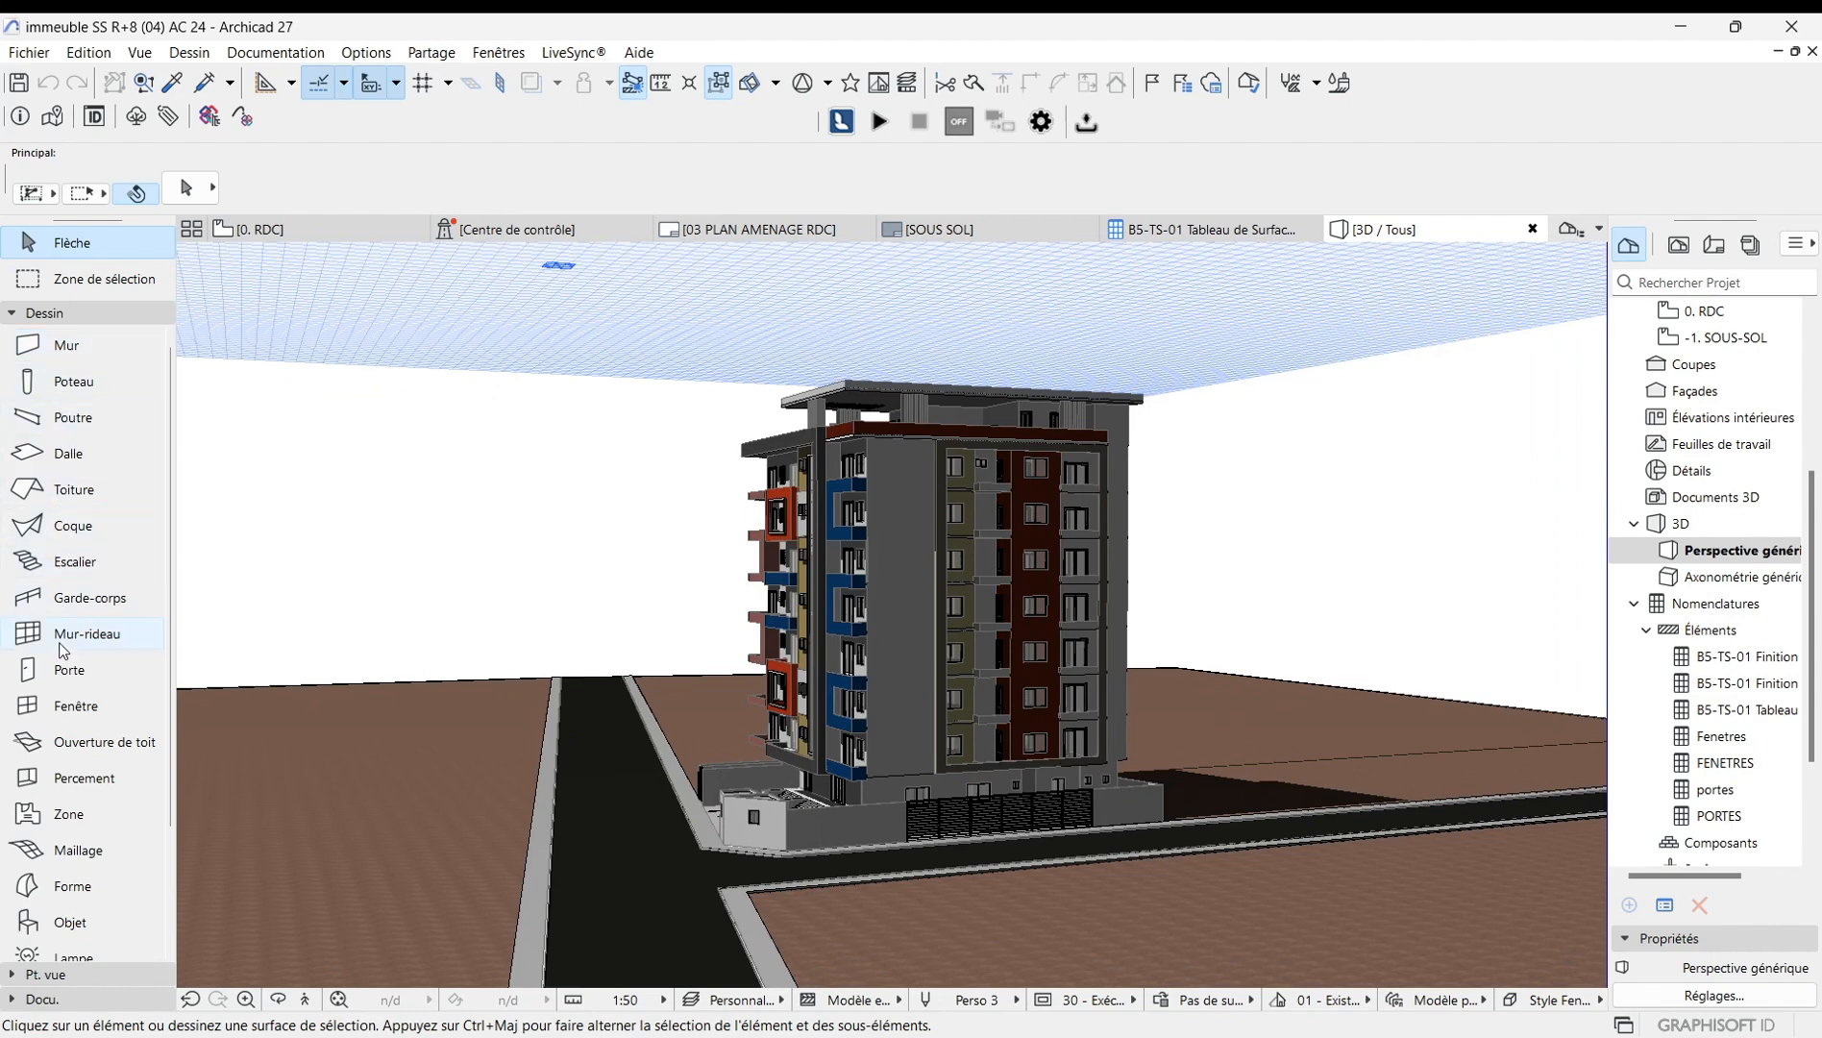
scroll(928, 804, "up", 1)
scroll(922, 796, "down", 1)
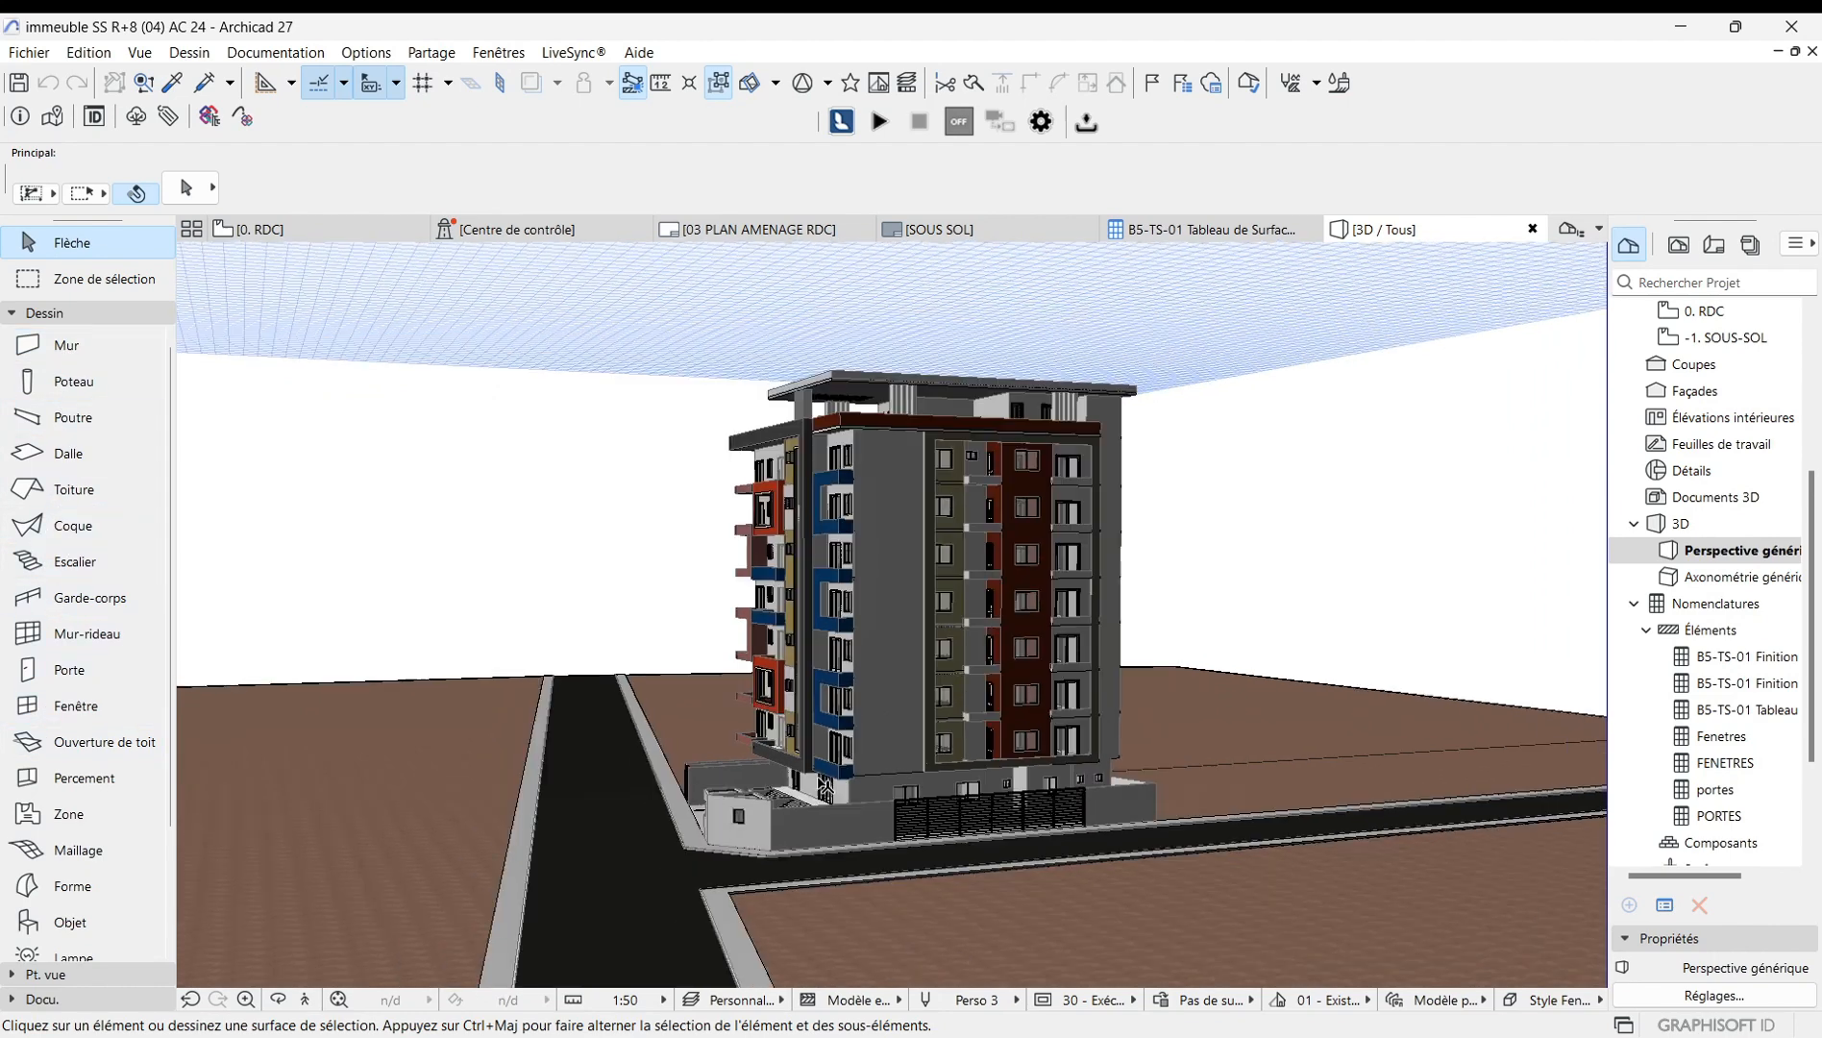
left_click(278, 1000)
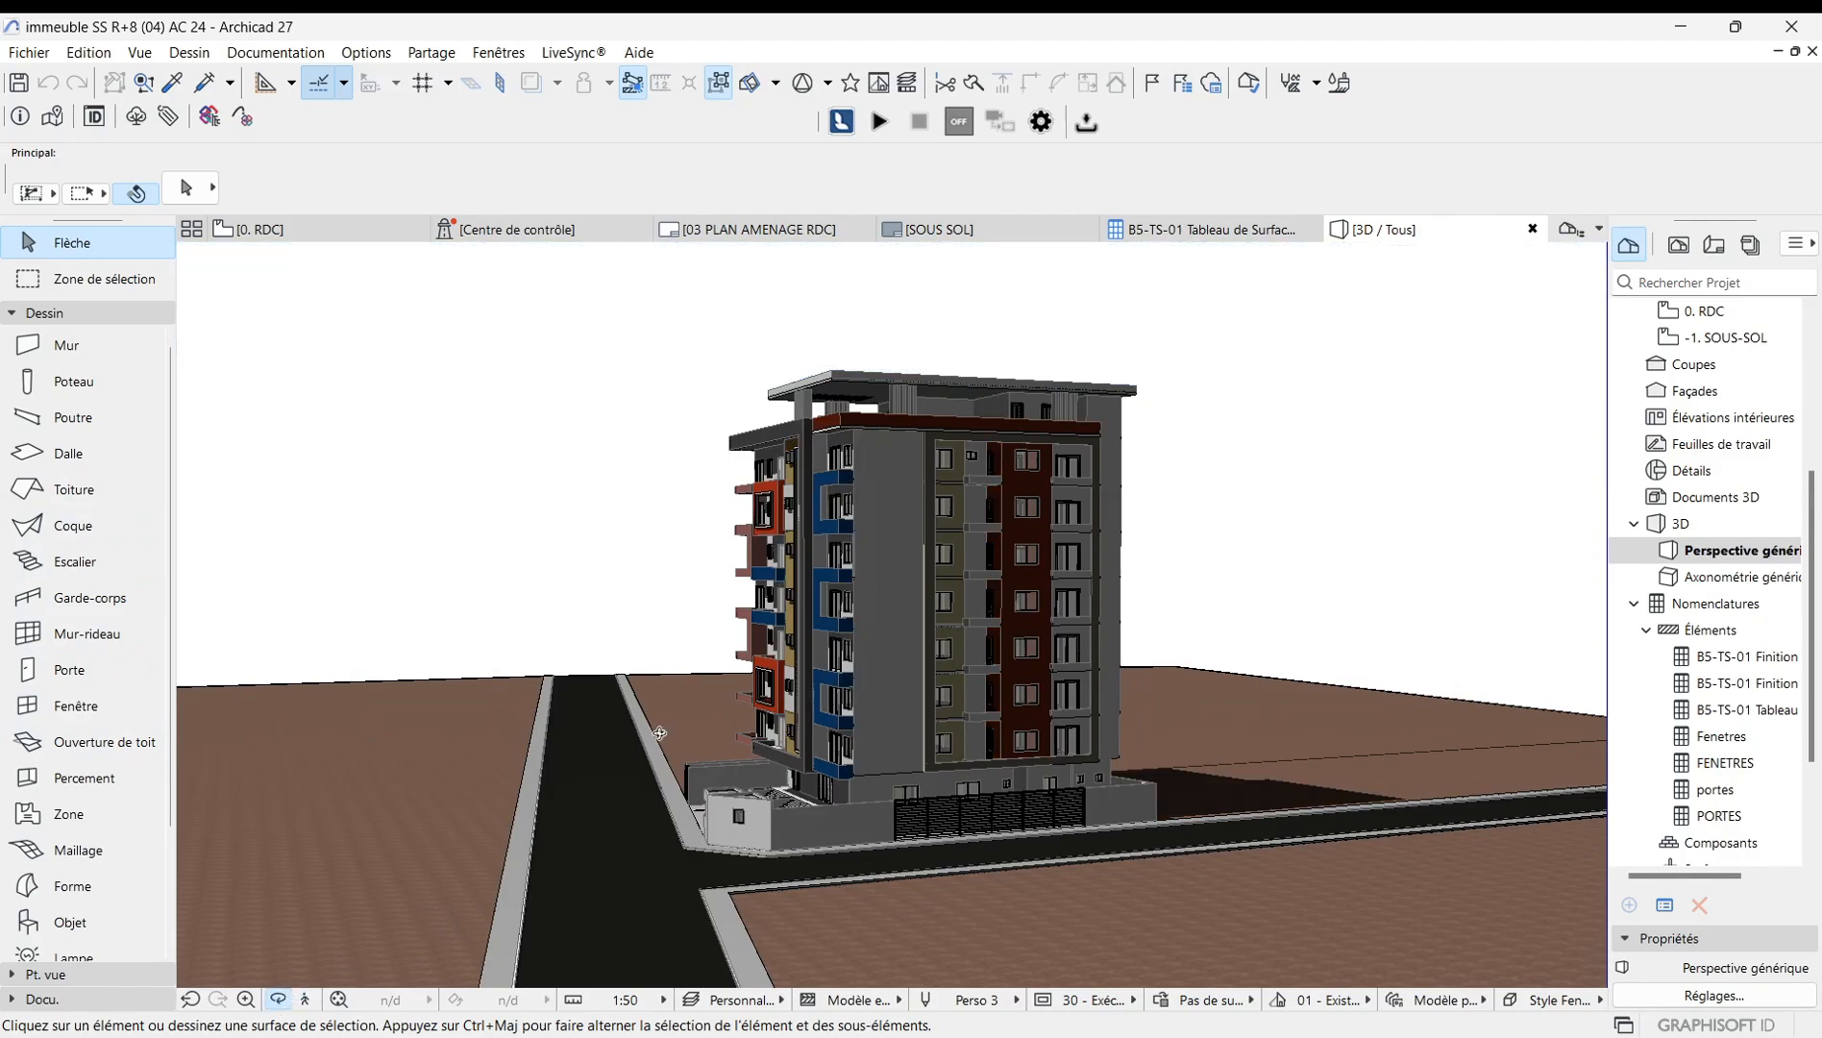
mouse_move(661, 734)
left_mouse_down()
mouse_move(790, 772)
mouse_move(621, 764)
mouse_move(1082, 766)
mouse_move(1016, 696)
mouse_move(510, 691)
mouse_move(894, 638)
mouse_move(1040, 711)
mouse_move(1252, 684)
mouse_move(725, 613)
left_mouse_up()
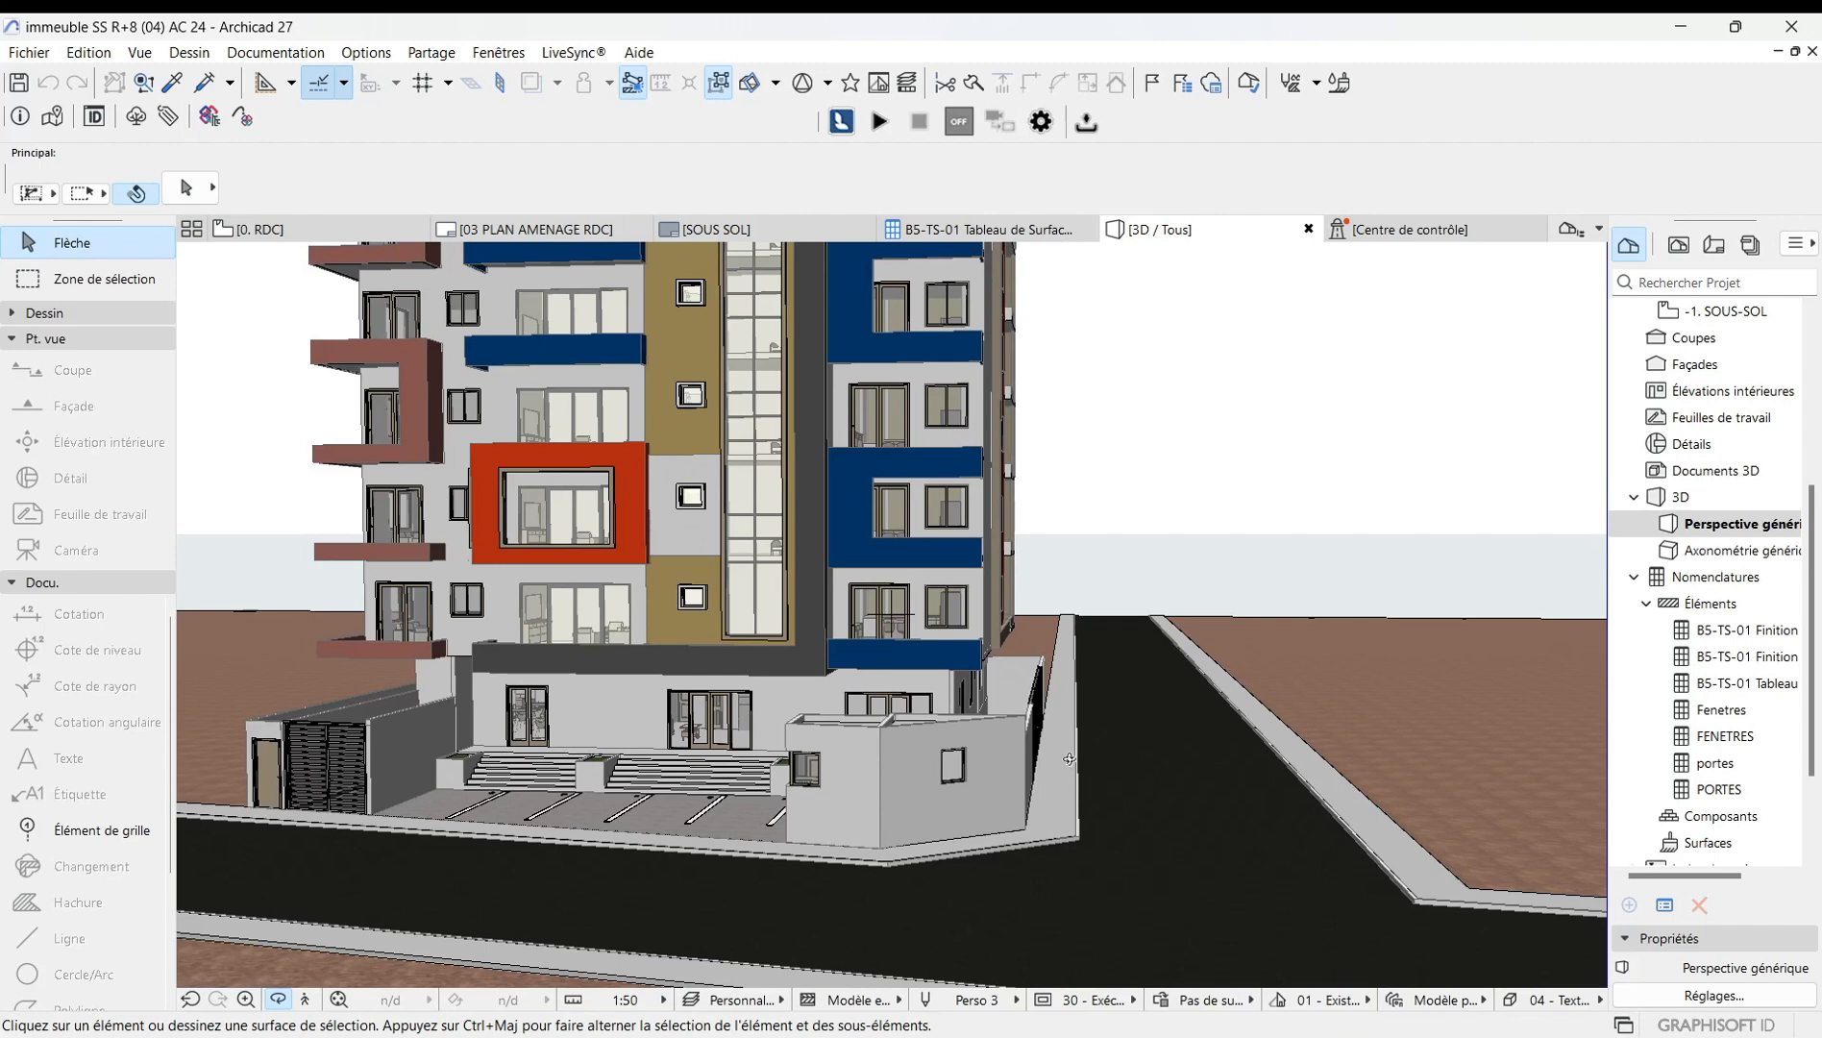
Zoom out and orbit the 3D view around the building.
scroll(1219, 728, "down", 2)
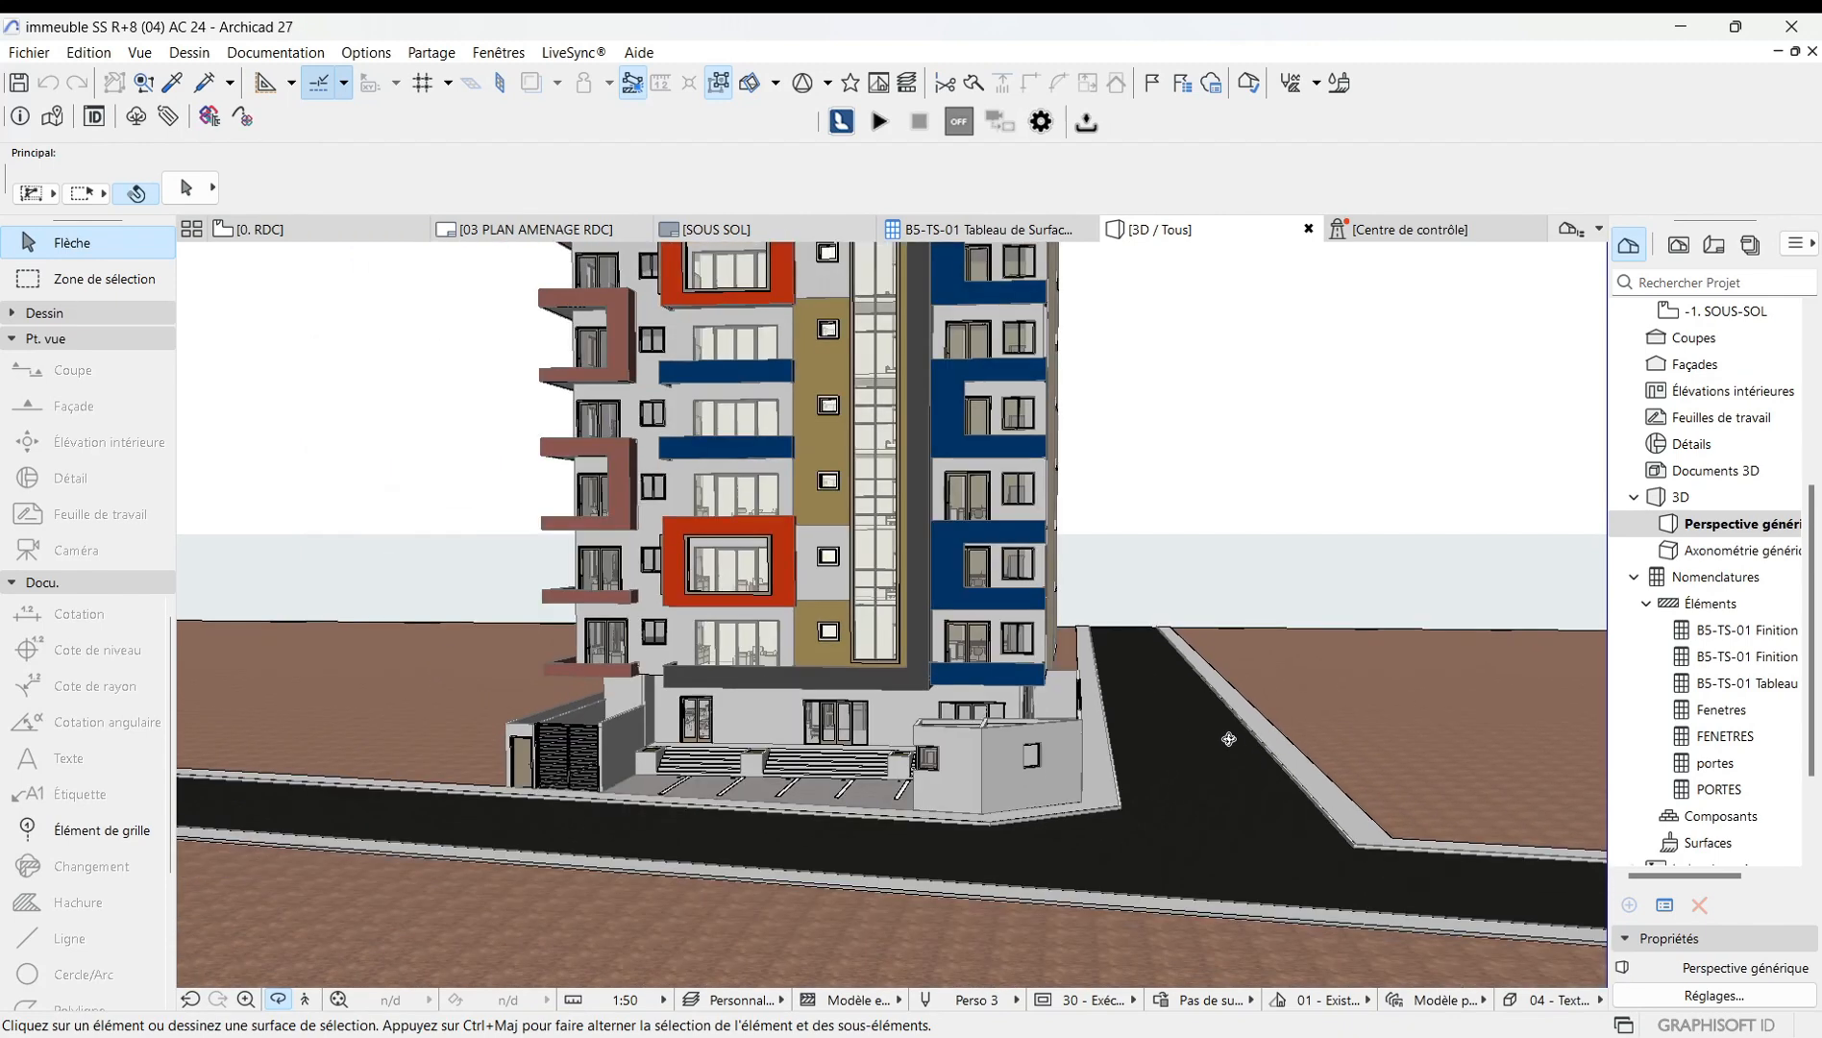
scroll(880, 668, "down", 1)
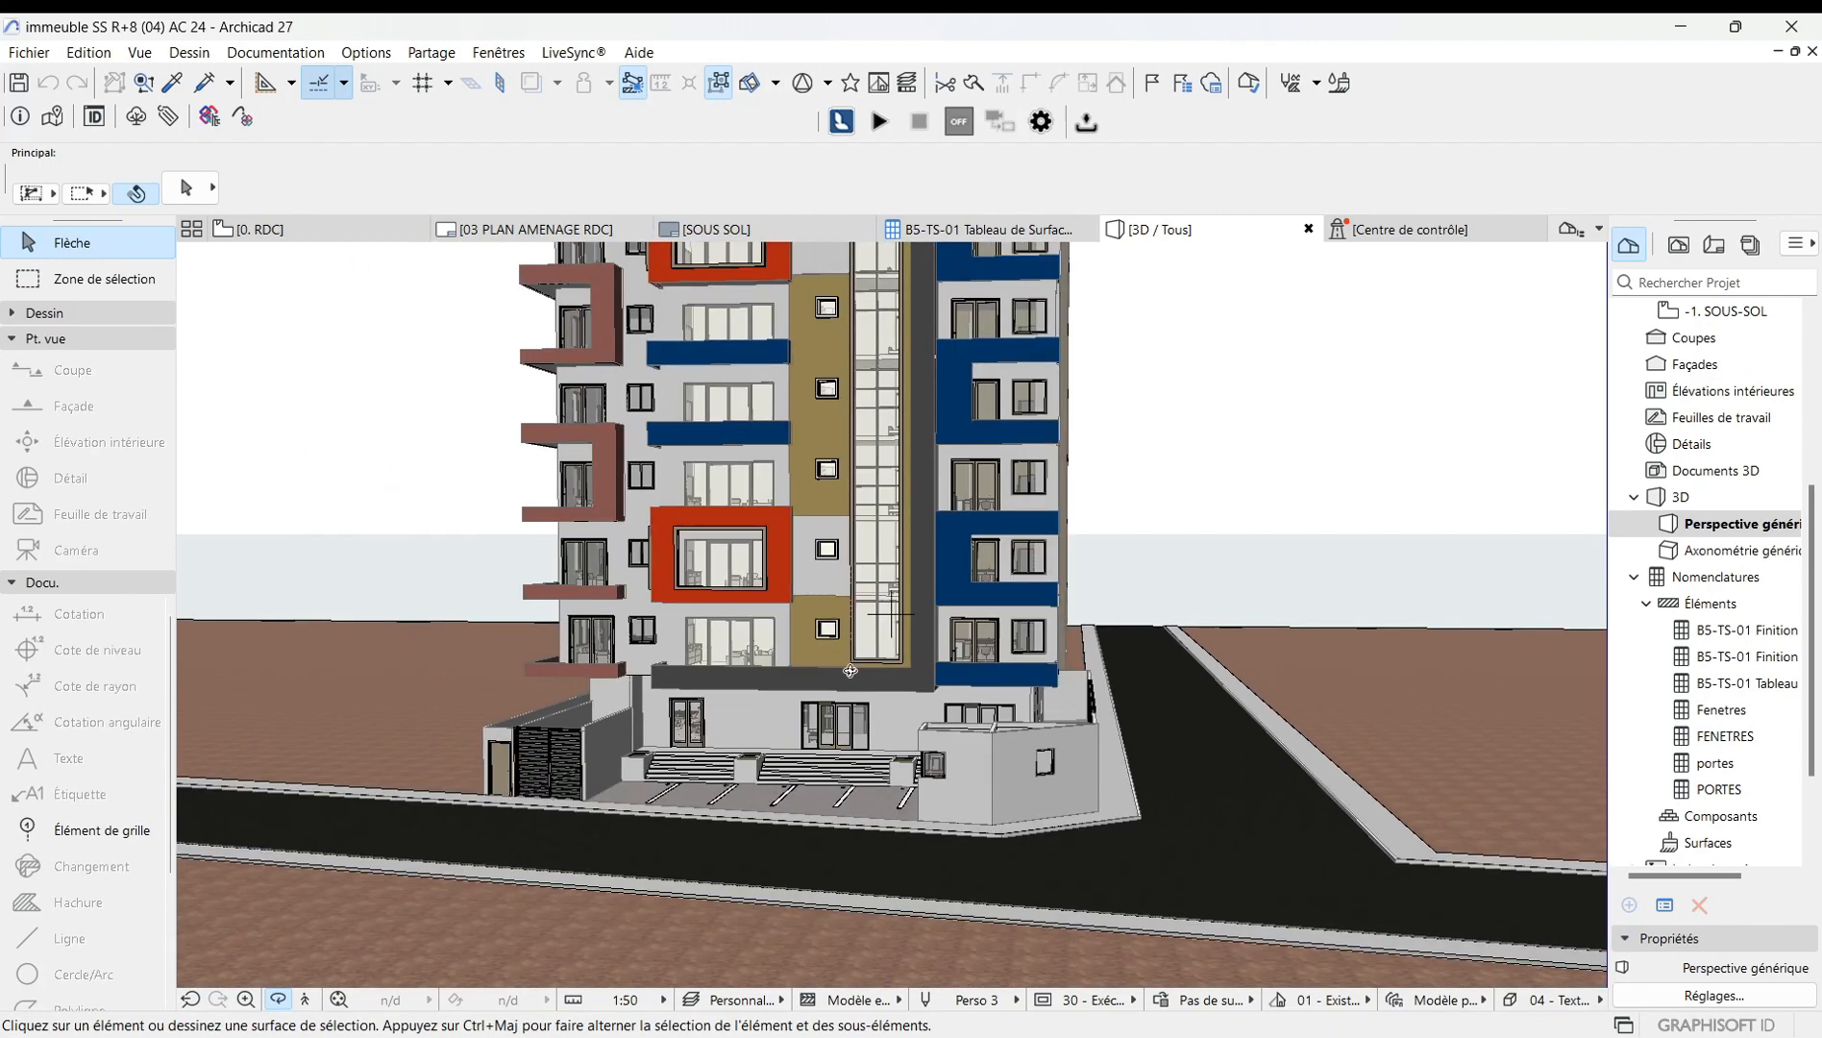
scroll(923, 810, "down", 2)
left_click_drag(962, 587, 739, 605)
In 3D Styles, set the 04 - Textures simplifiées style's engine to Moteur vectoriel, then apply 02 - Textures simplifiées (Vectoriel).
right_click(484, 460)
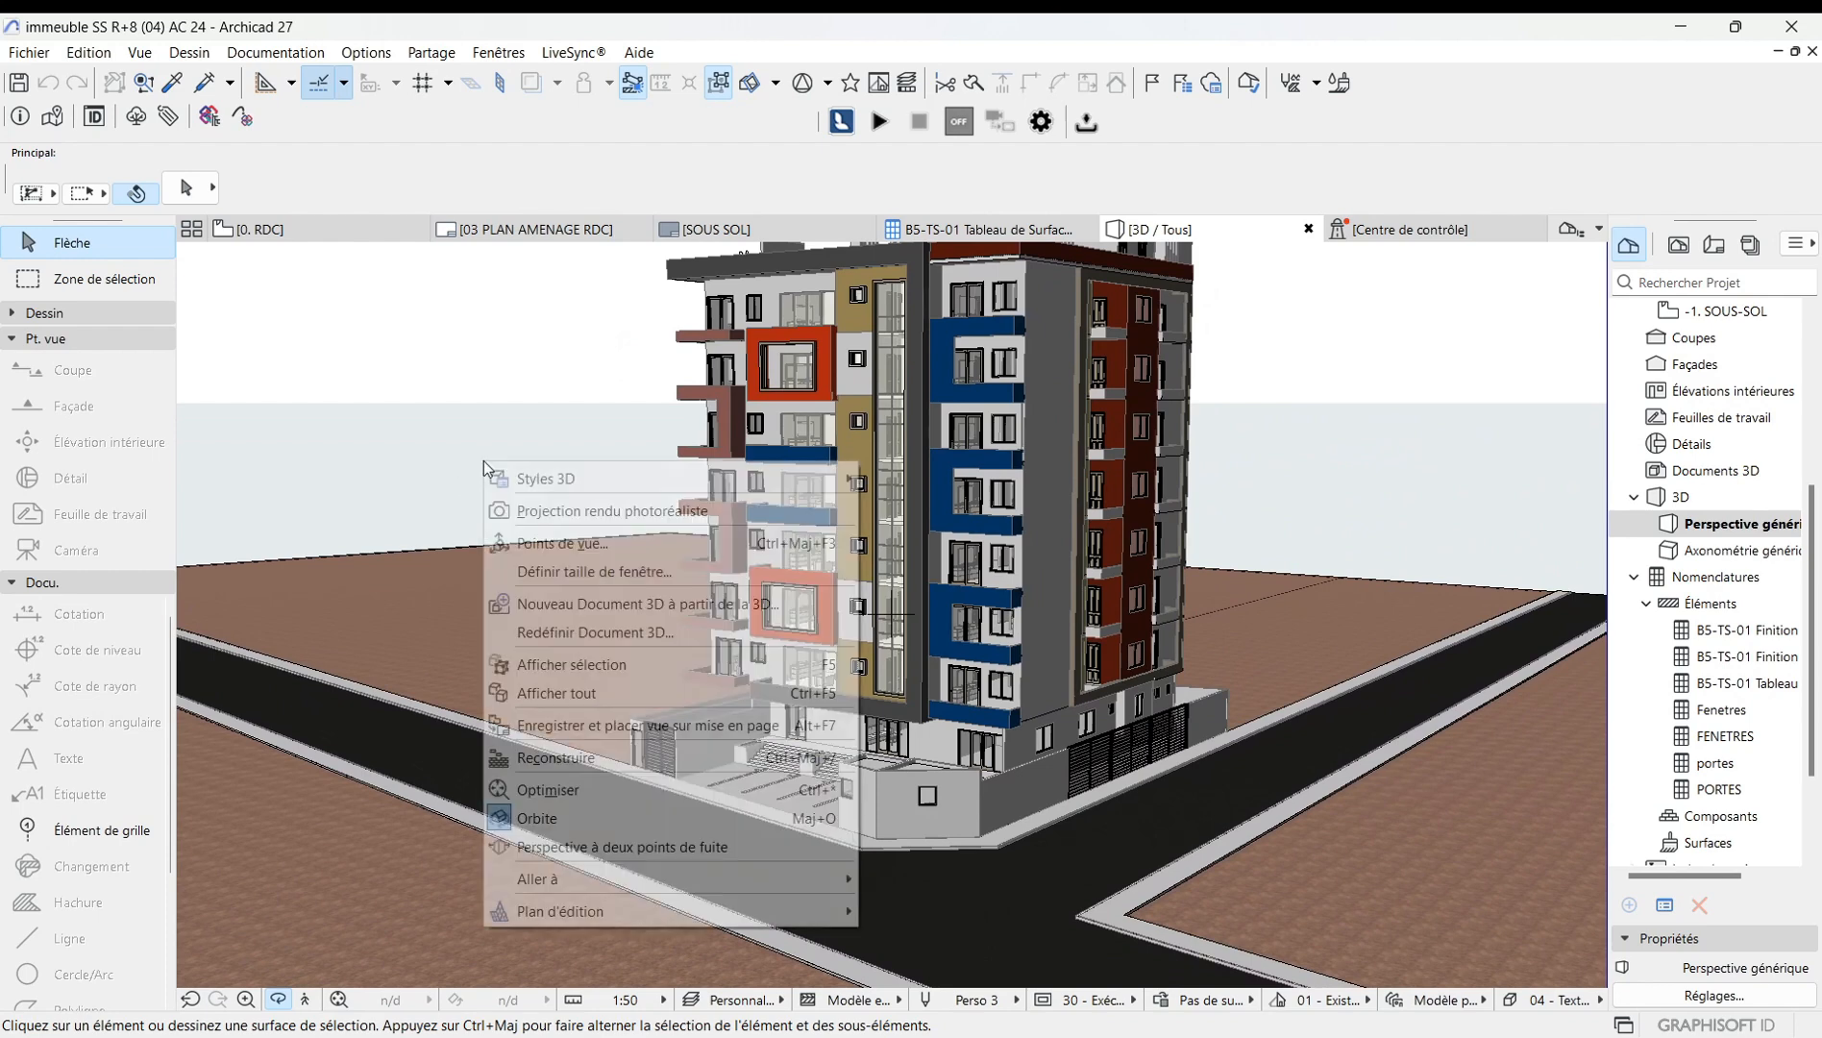
mouse_move(558, 479)
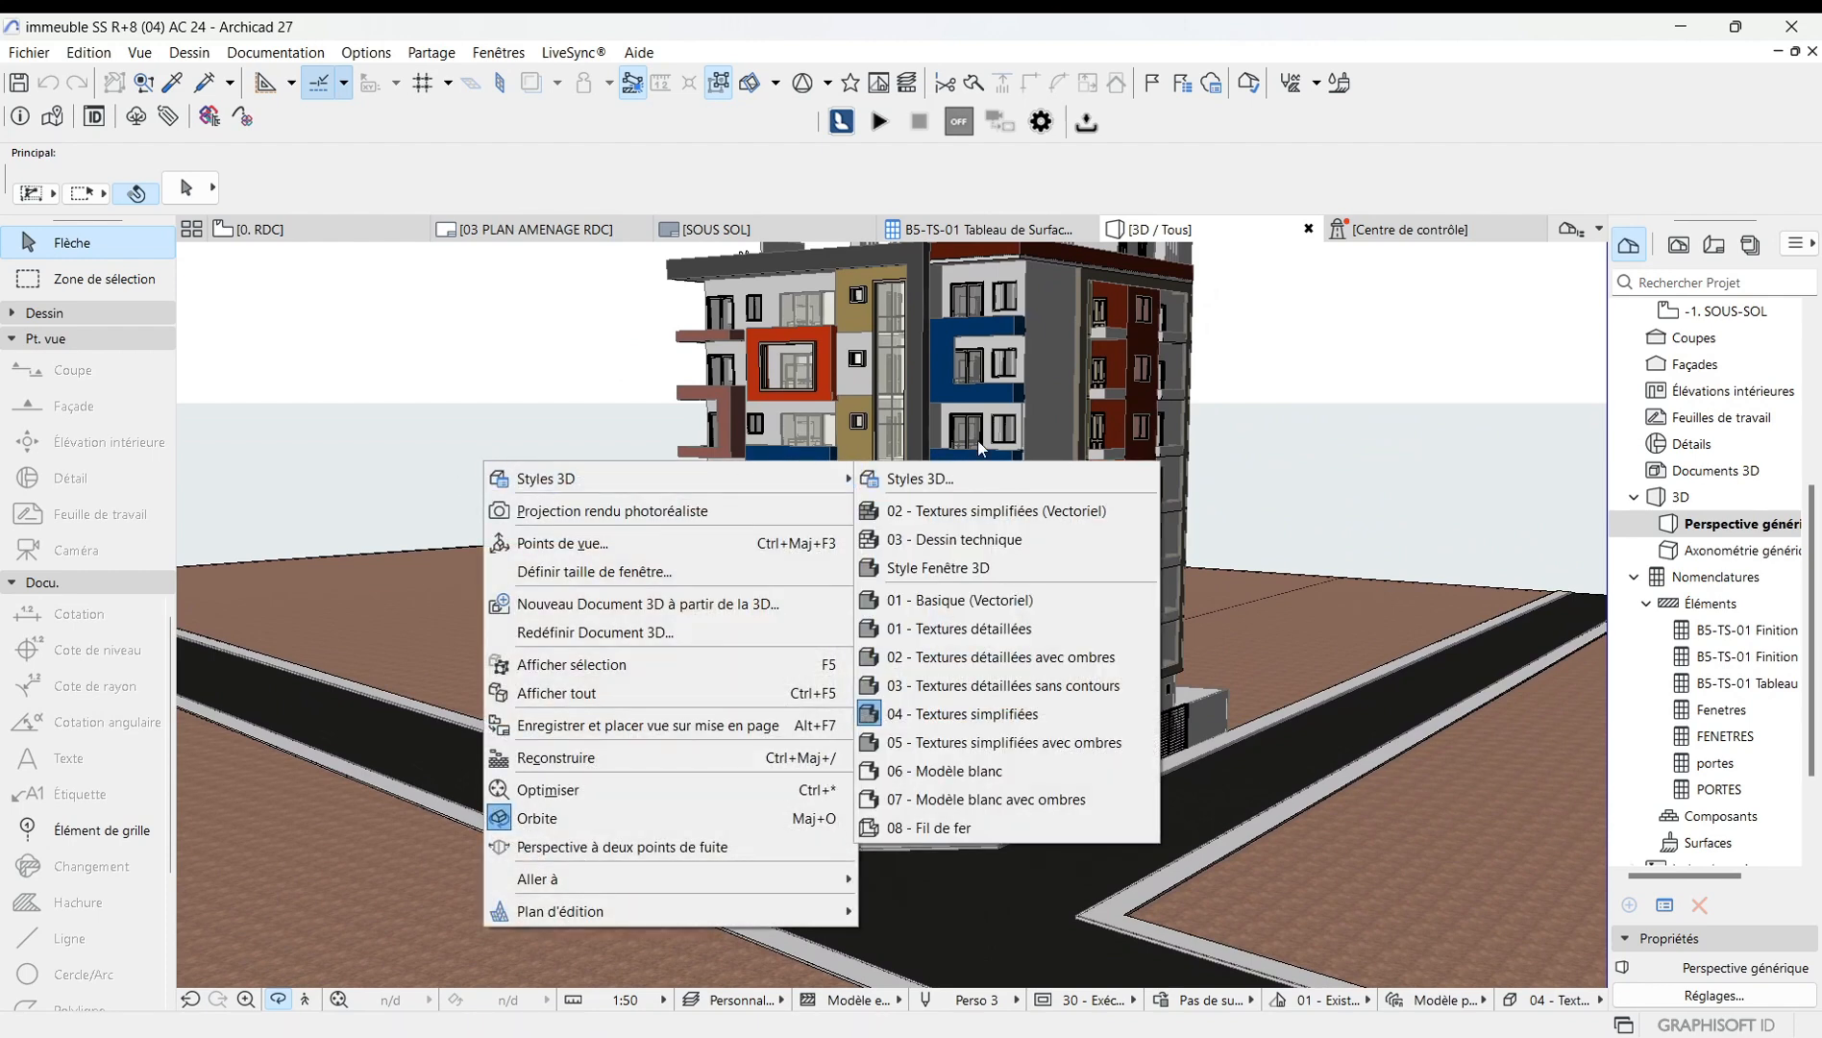
left_click(958, 477)
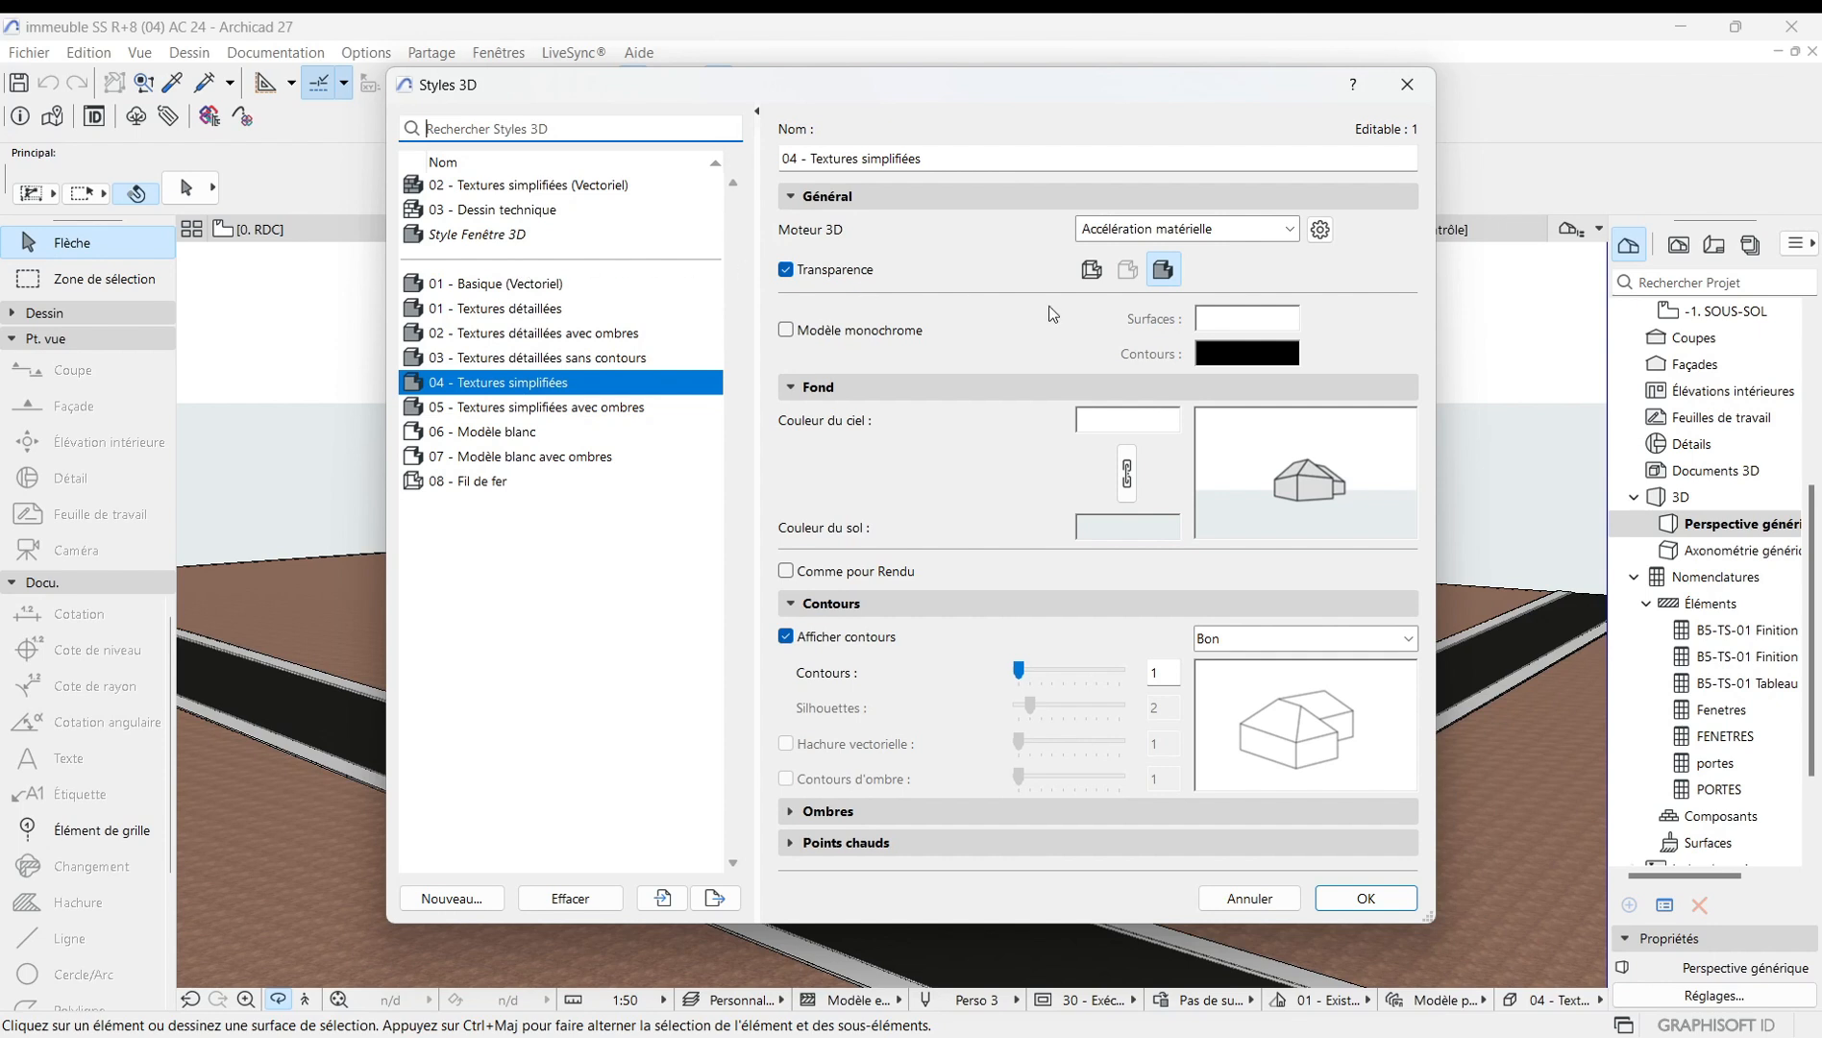
left_click(1291, 230)
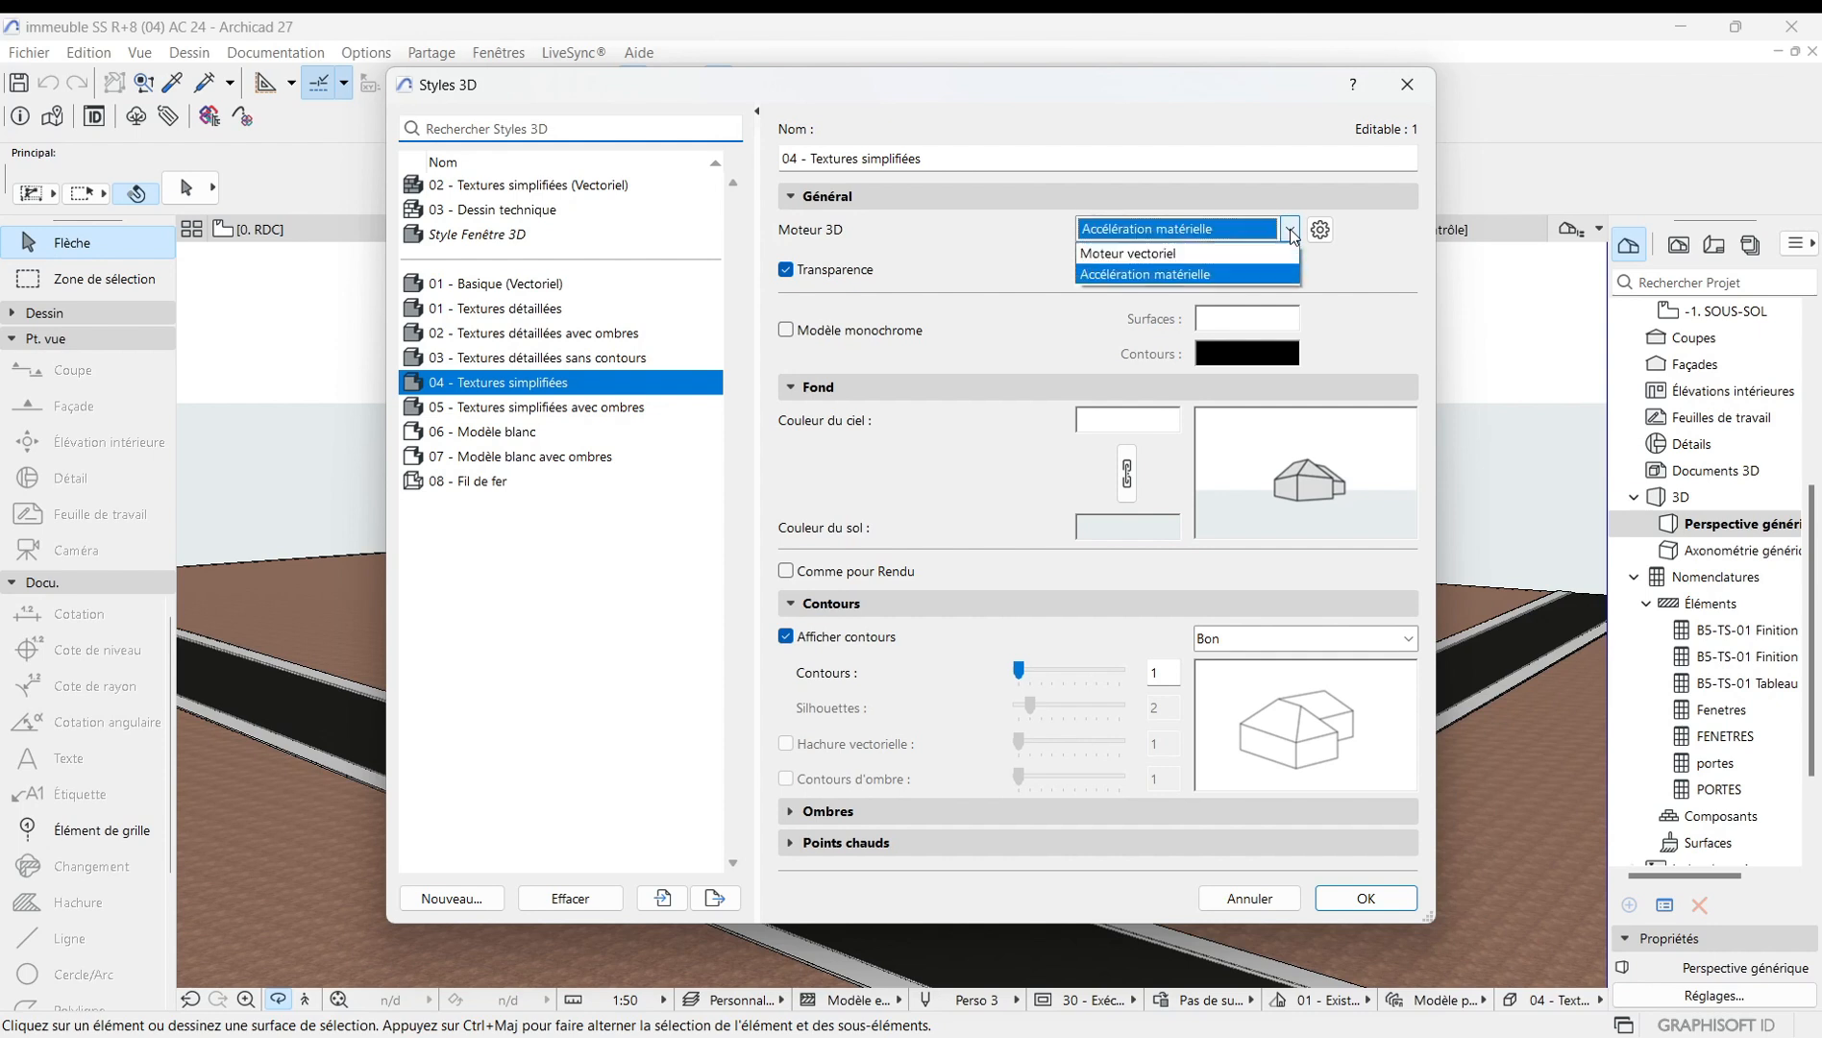
left_click(1193, 255)
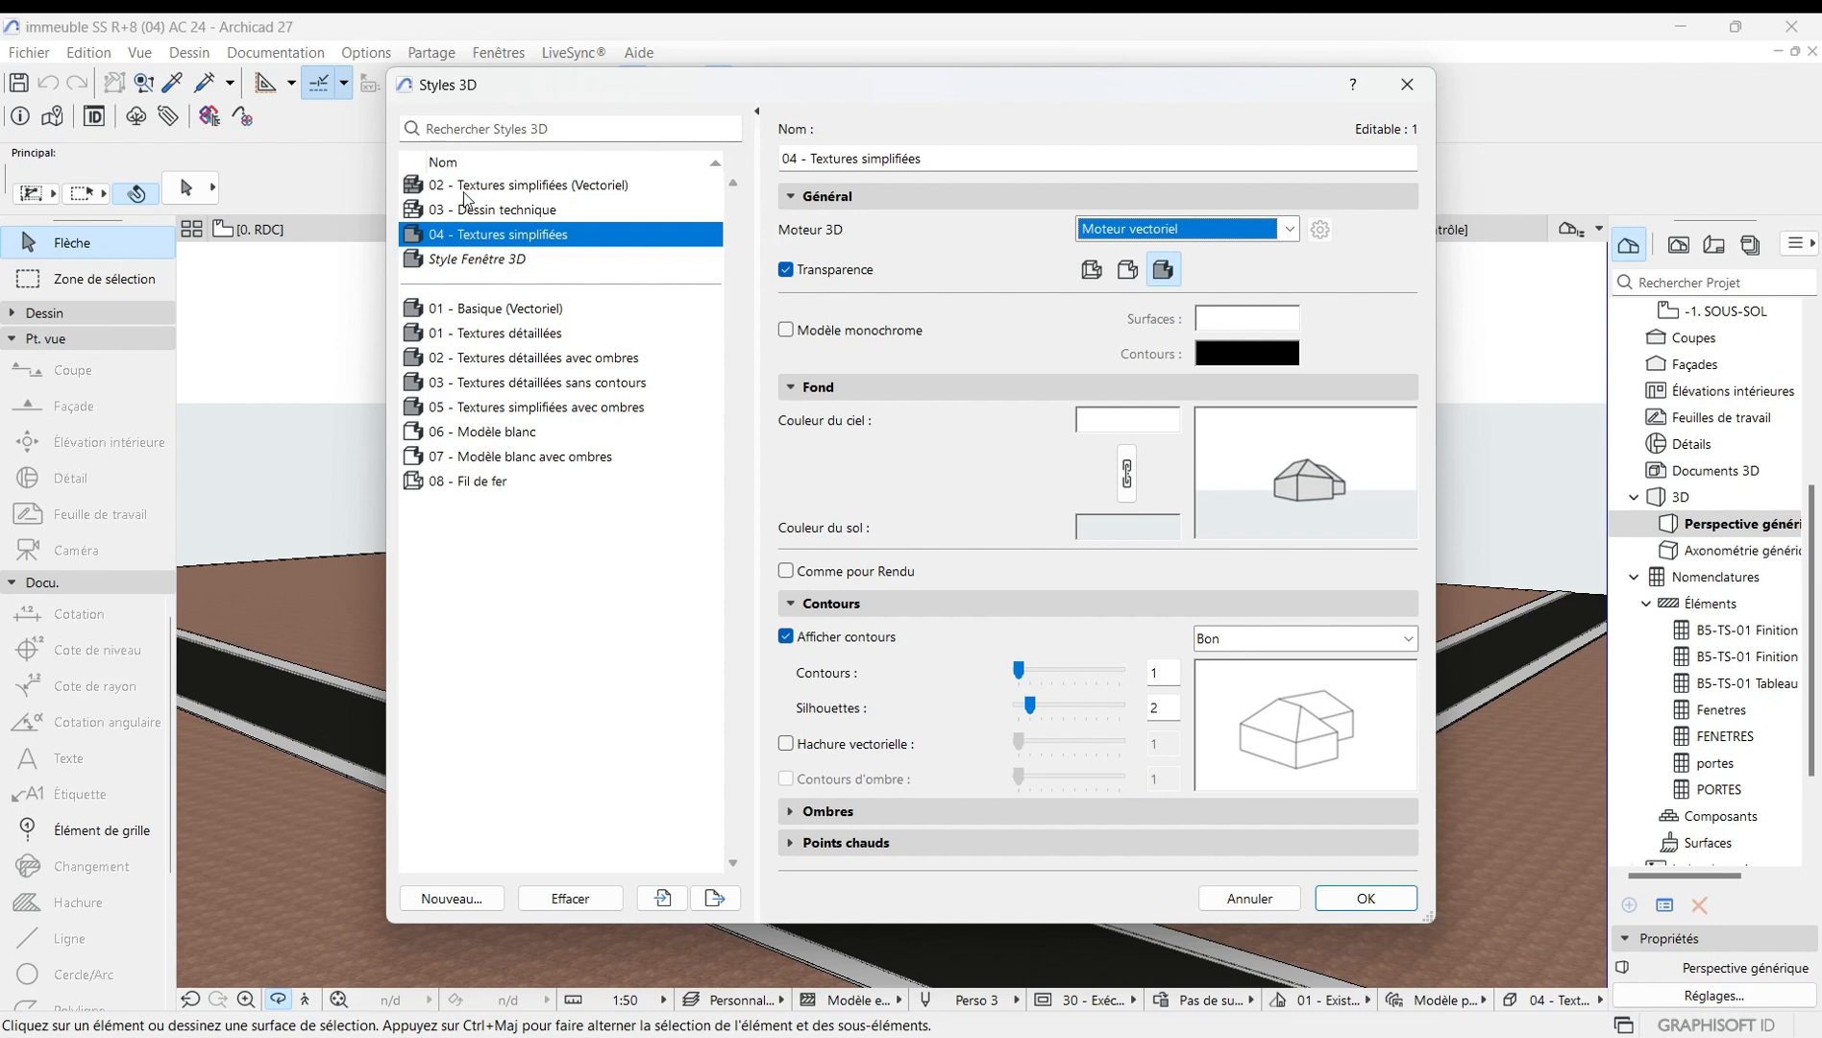
left_click(495, 188)
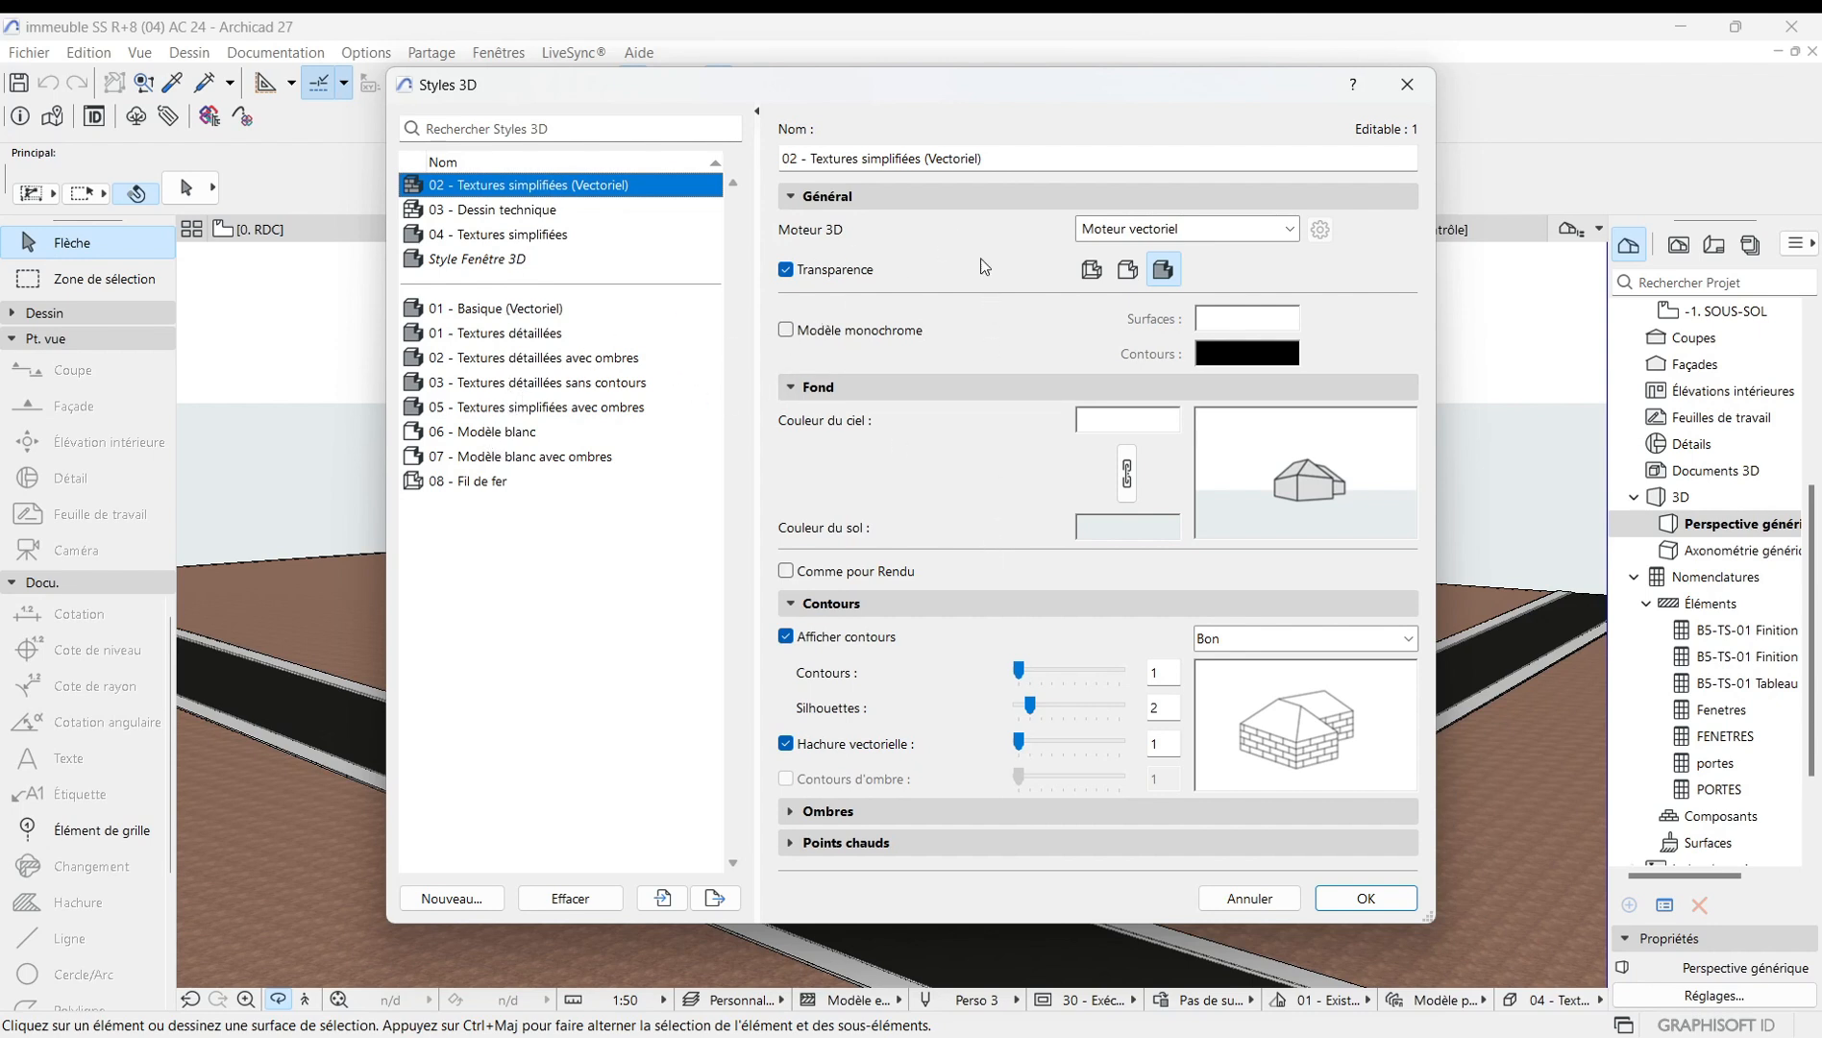
left_click(1360, 903)
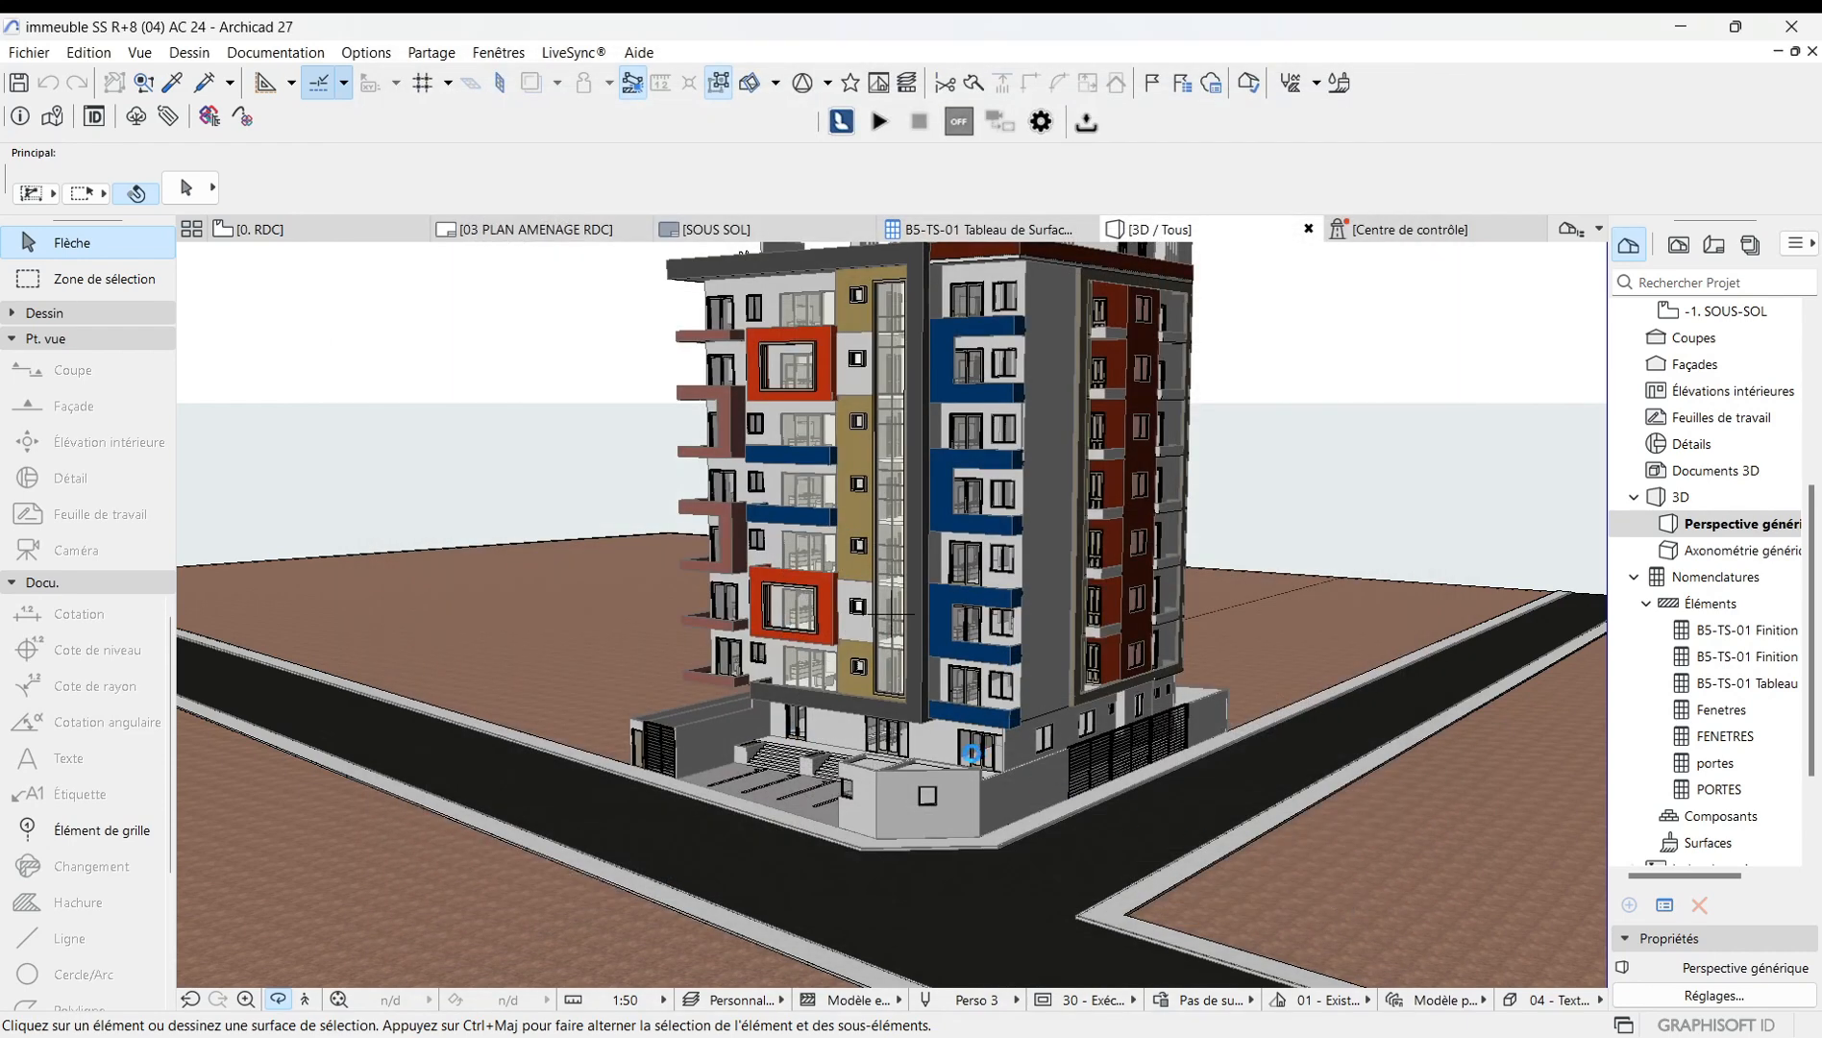
Apply the 03 - Dessin technique 3D style to the perspective view.
scroll(873, 591, "up", 3)
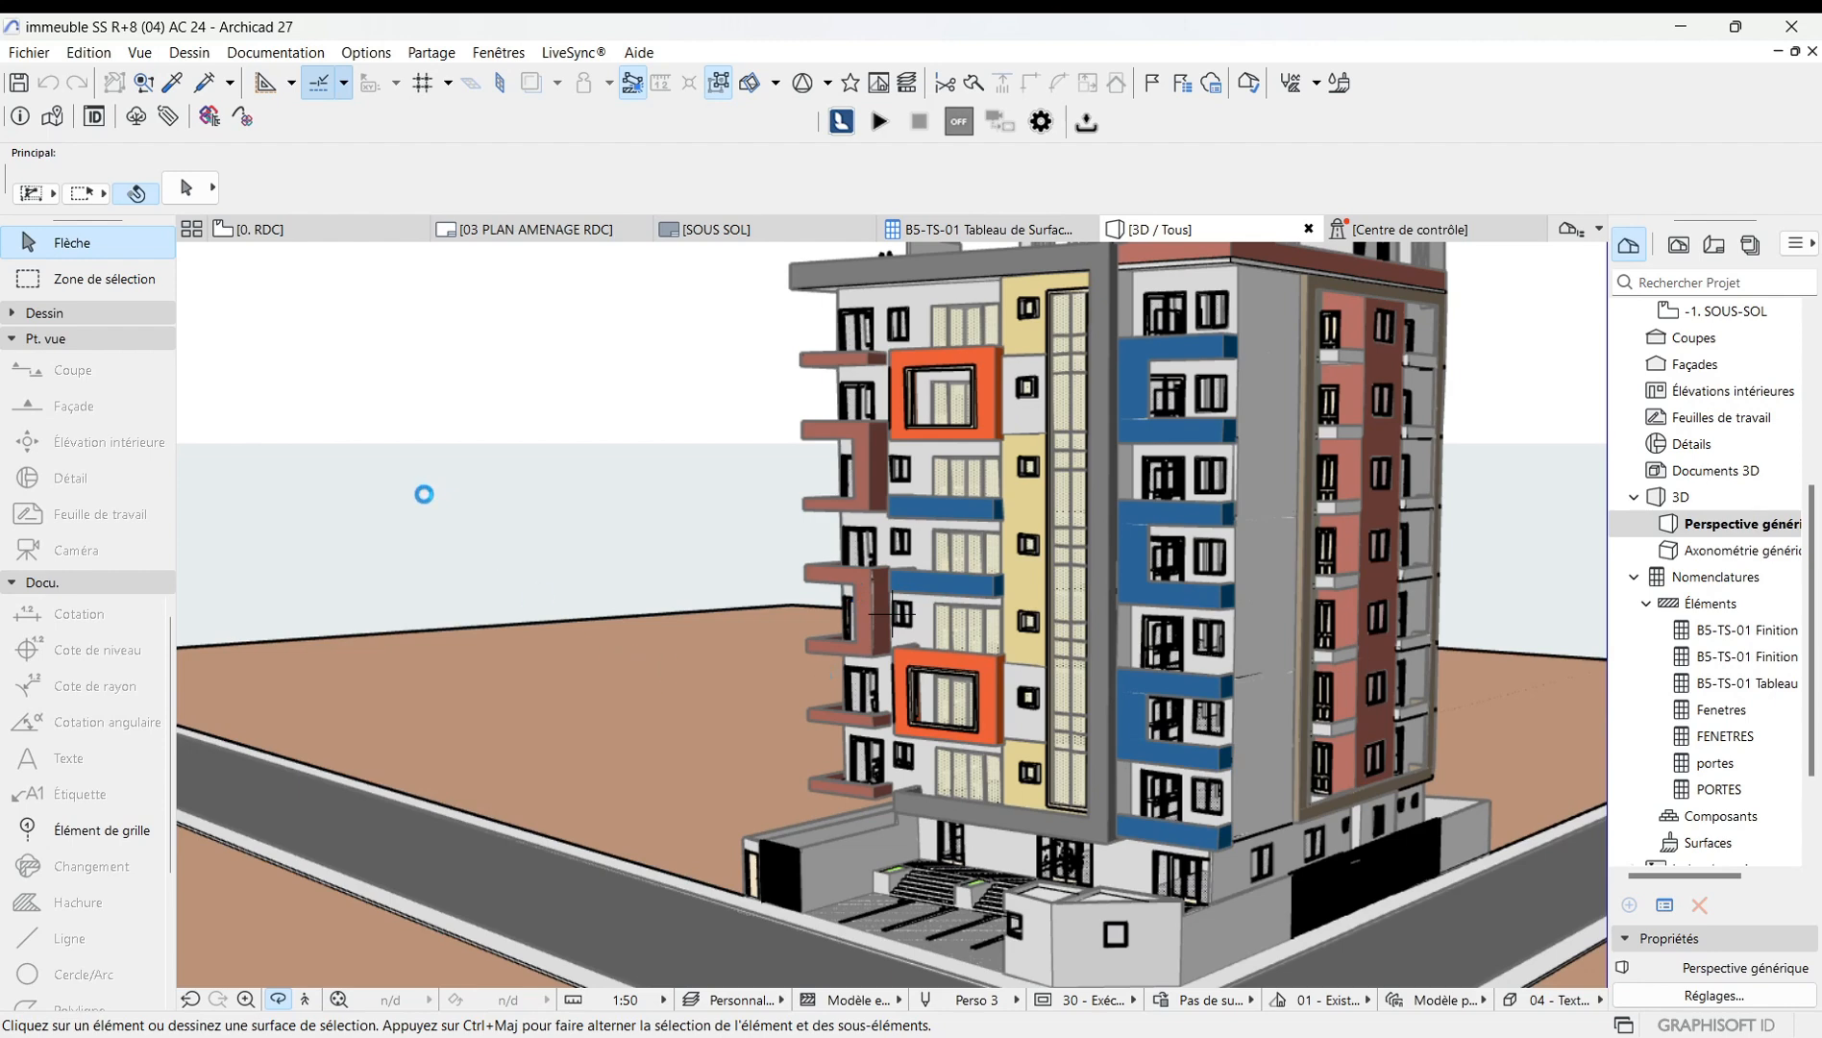
scroll(424, 494, "down", 2)
left_click_drag(531, 495, 881, 839)
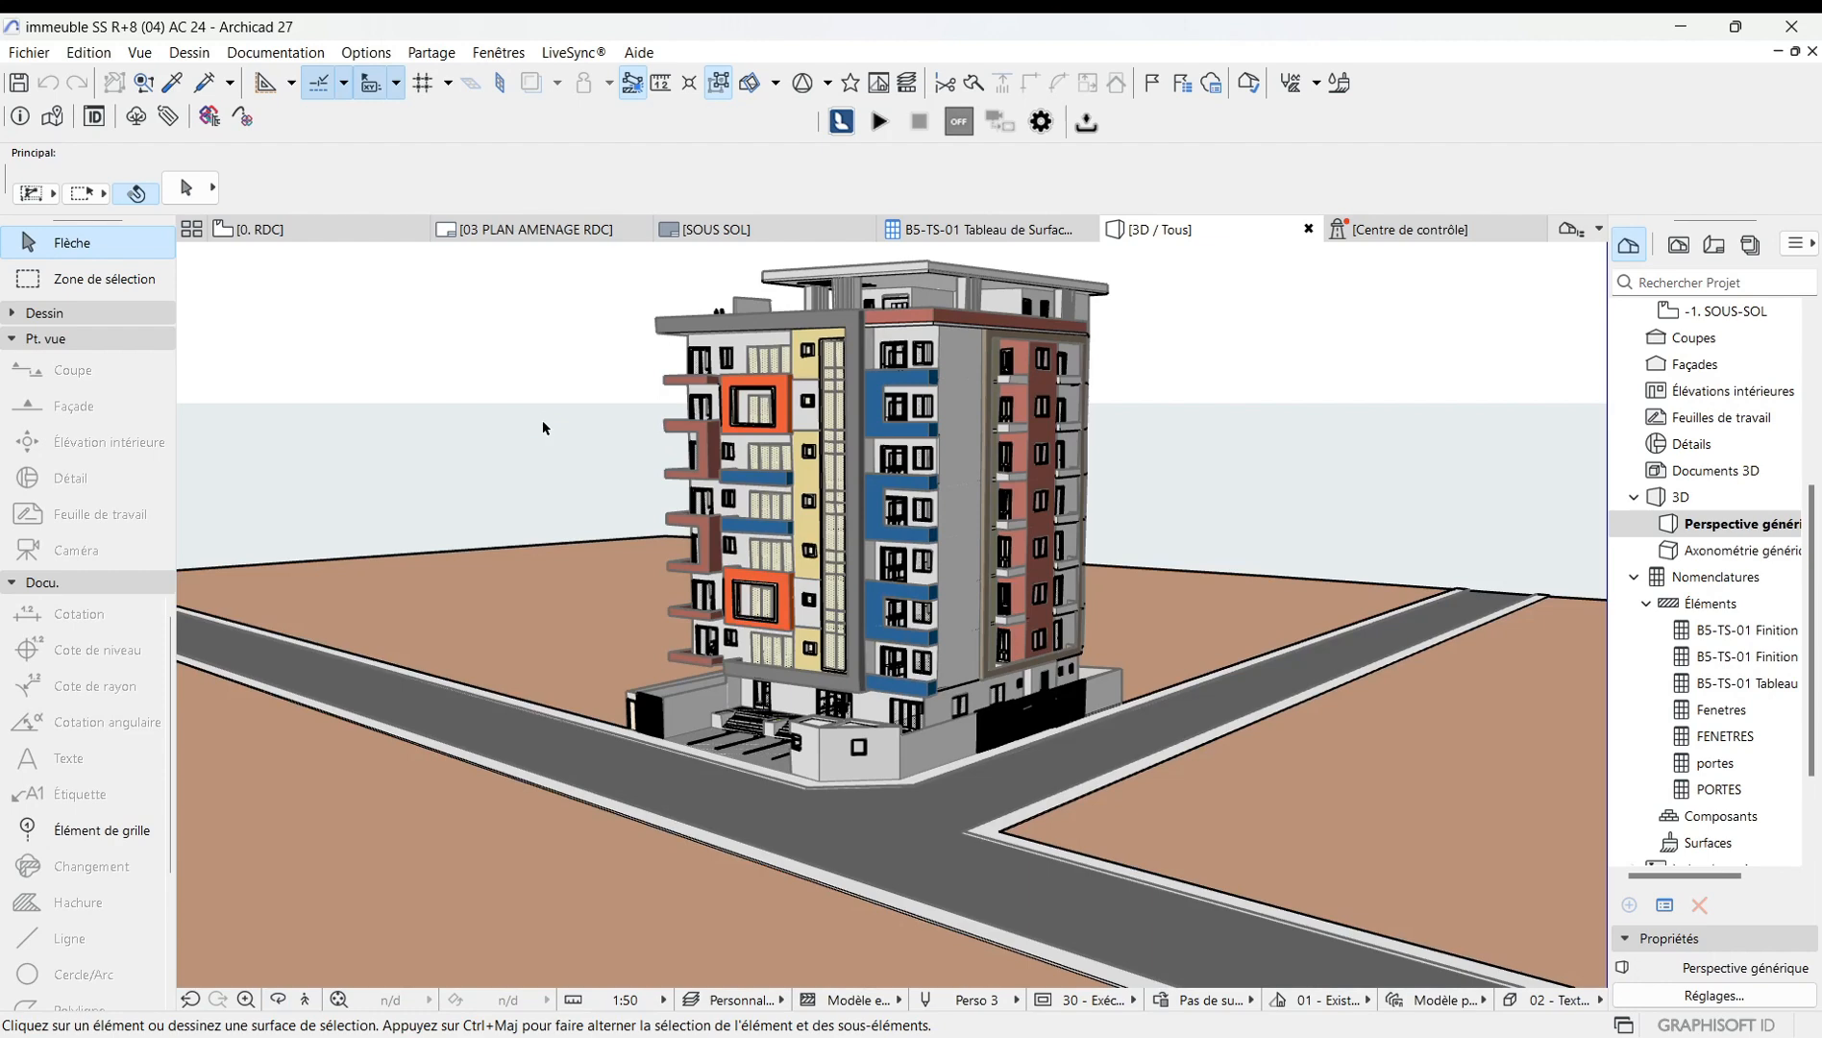
right_click(543, 428)
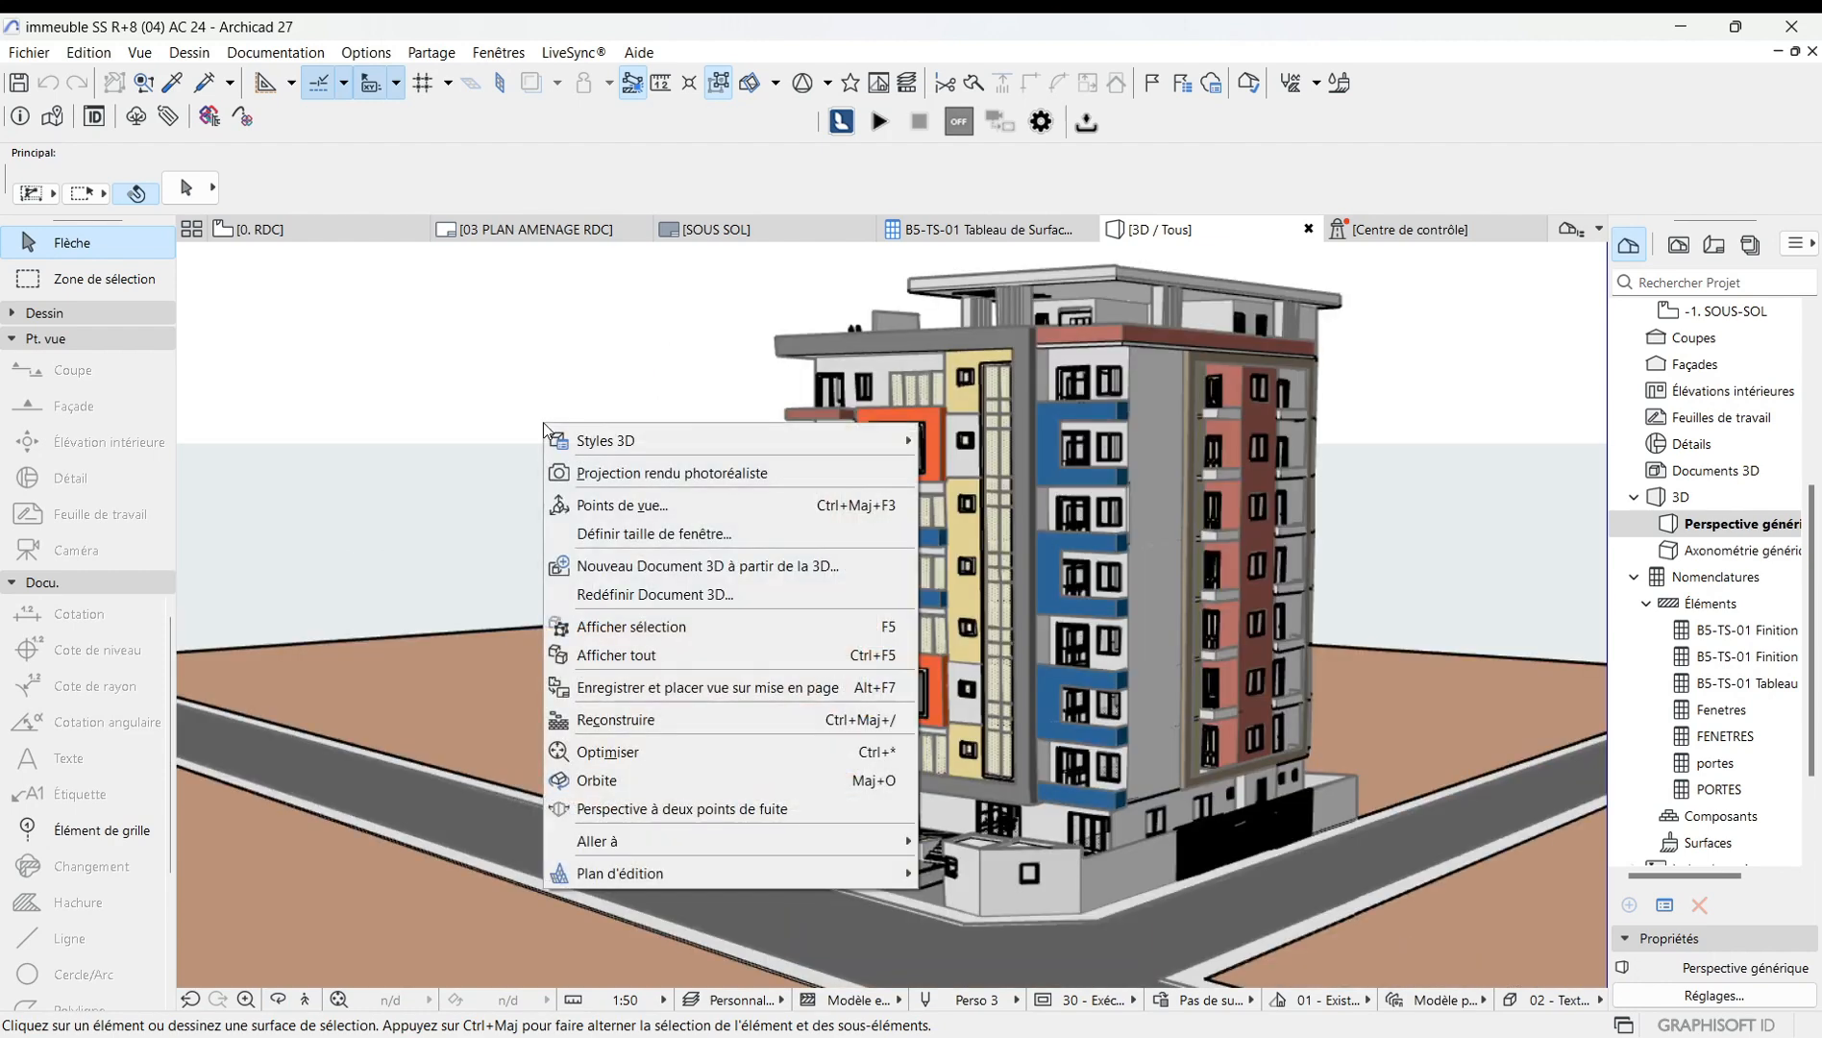
mouse_move(619, 440)
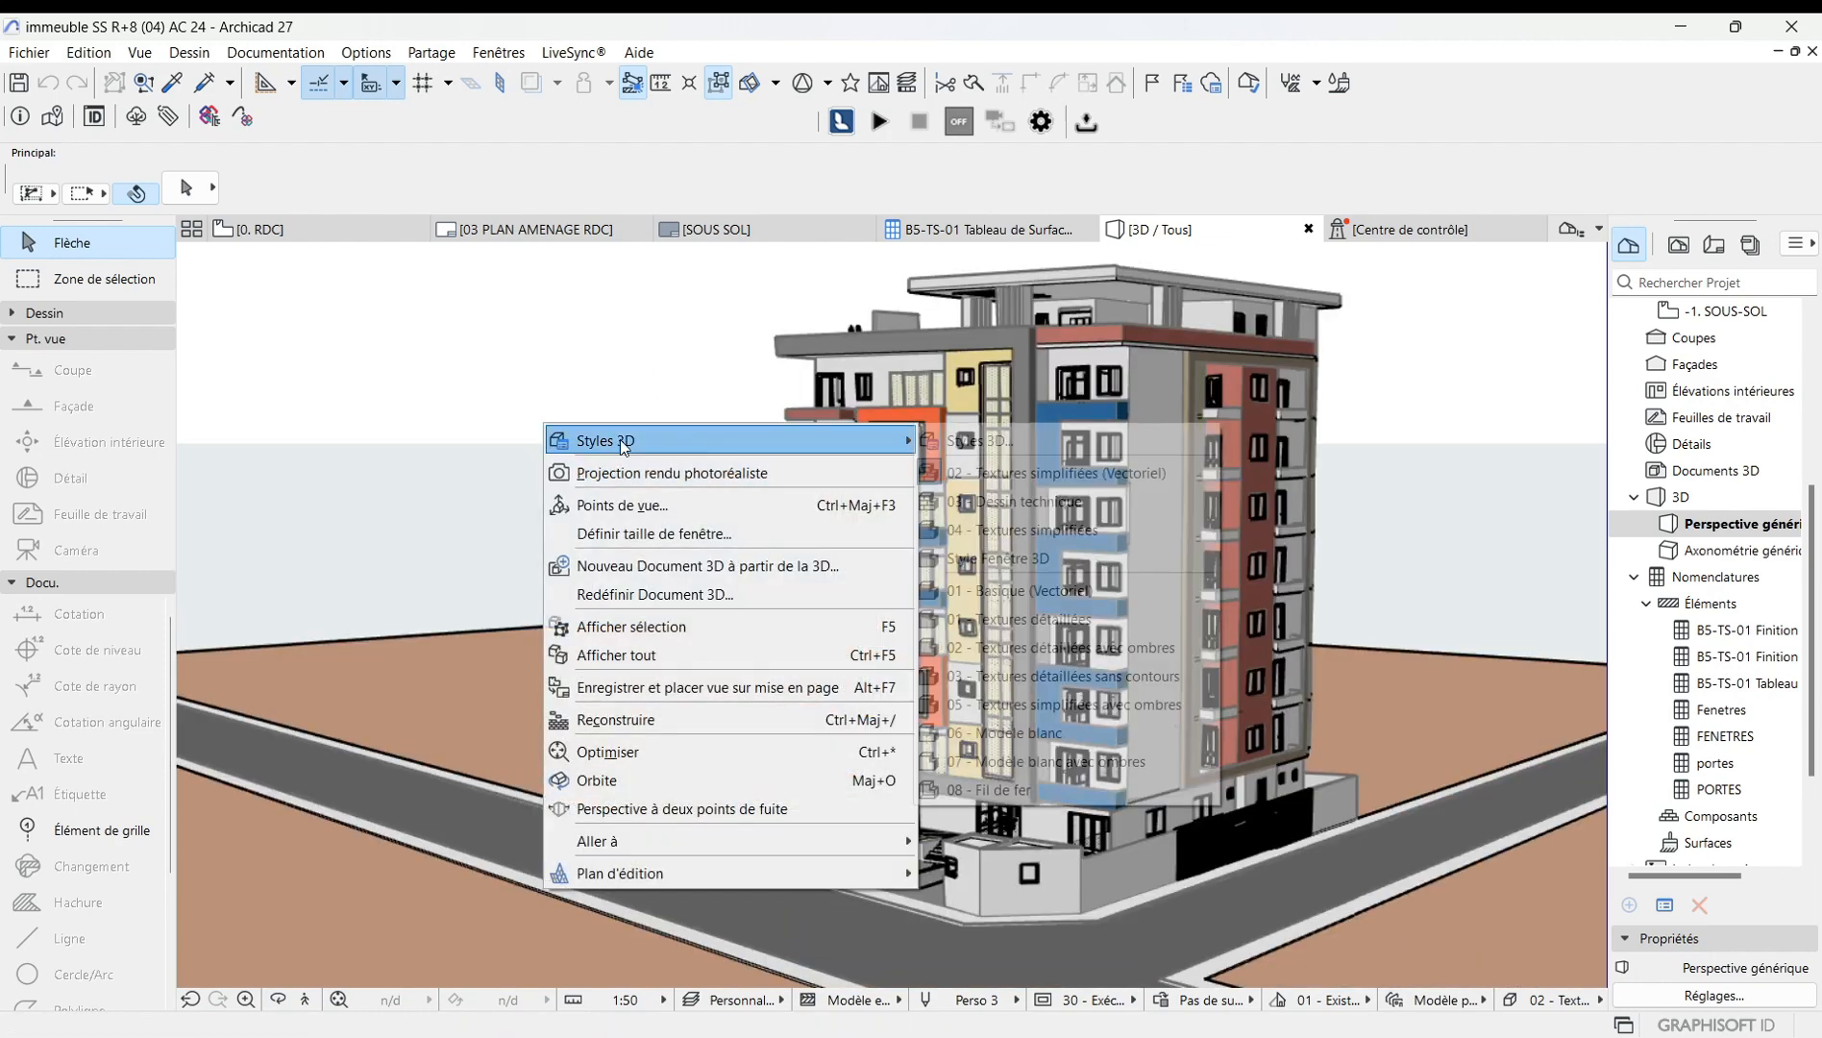
left_click(1001, 443)
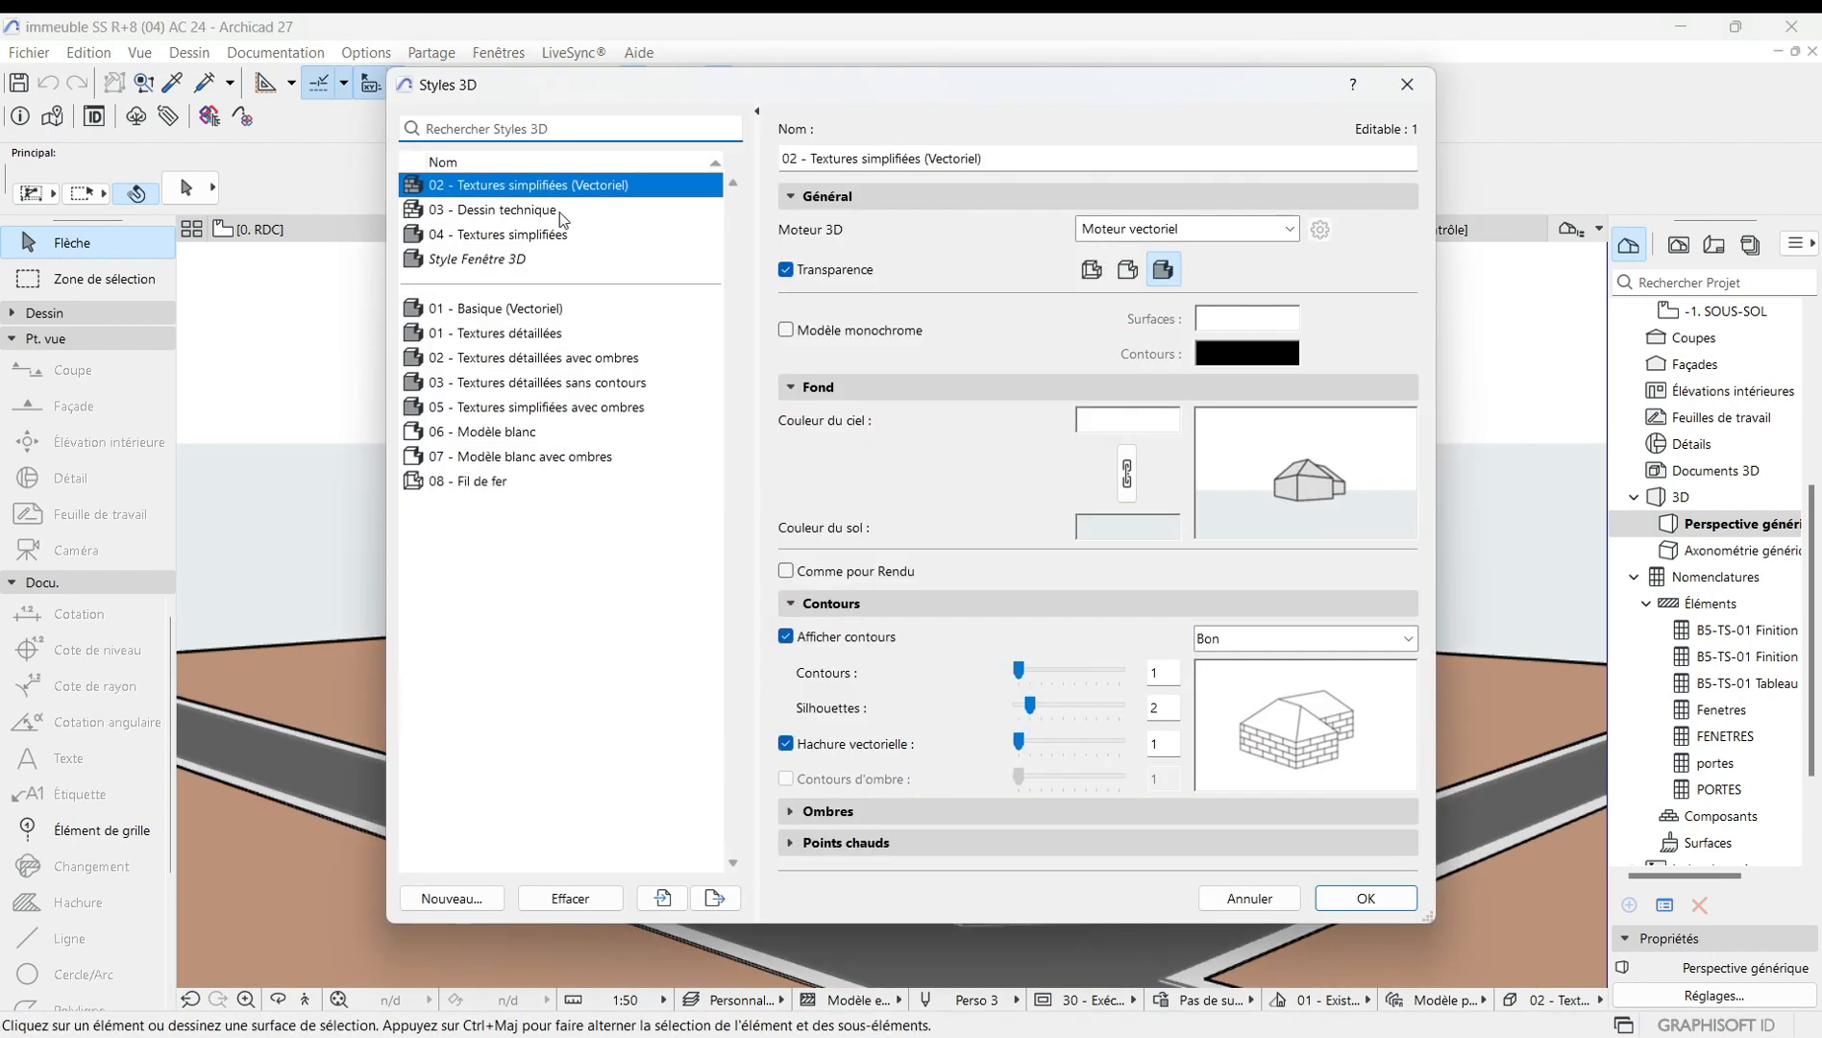
left_click(501, 214)
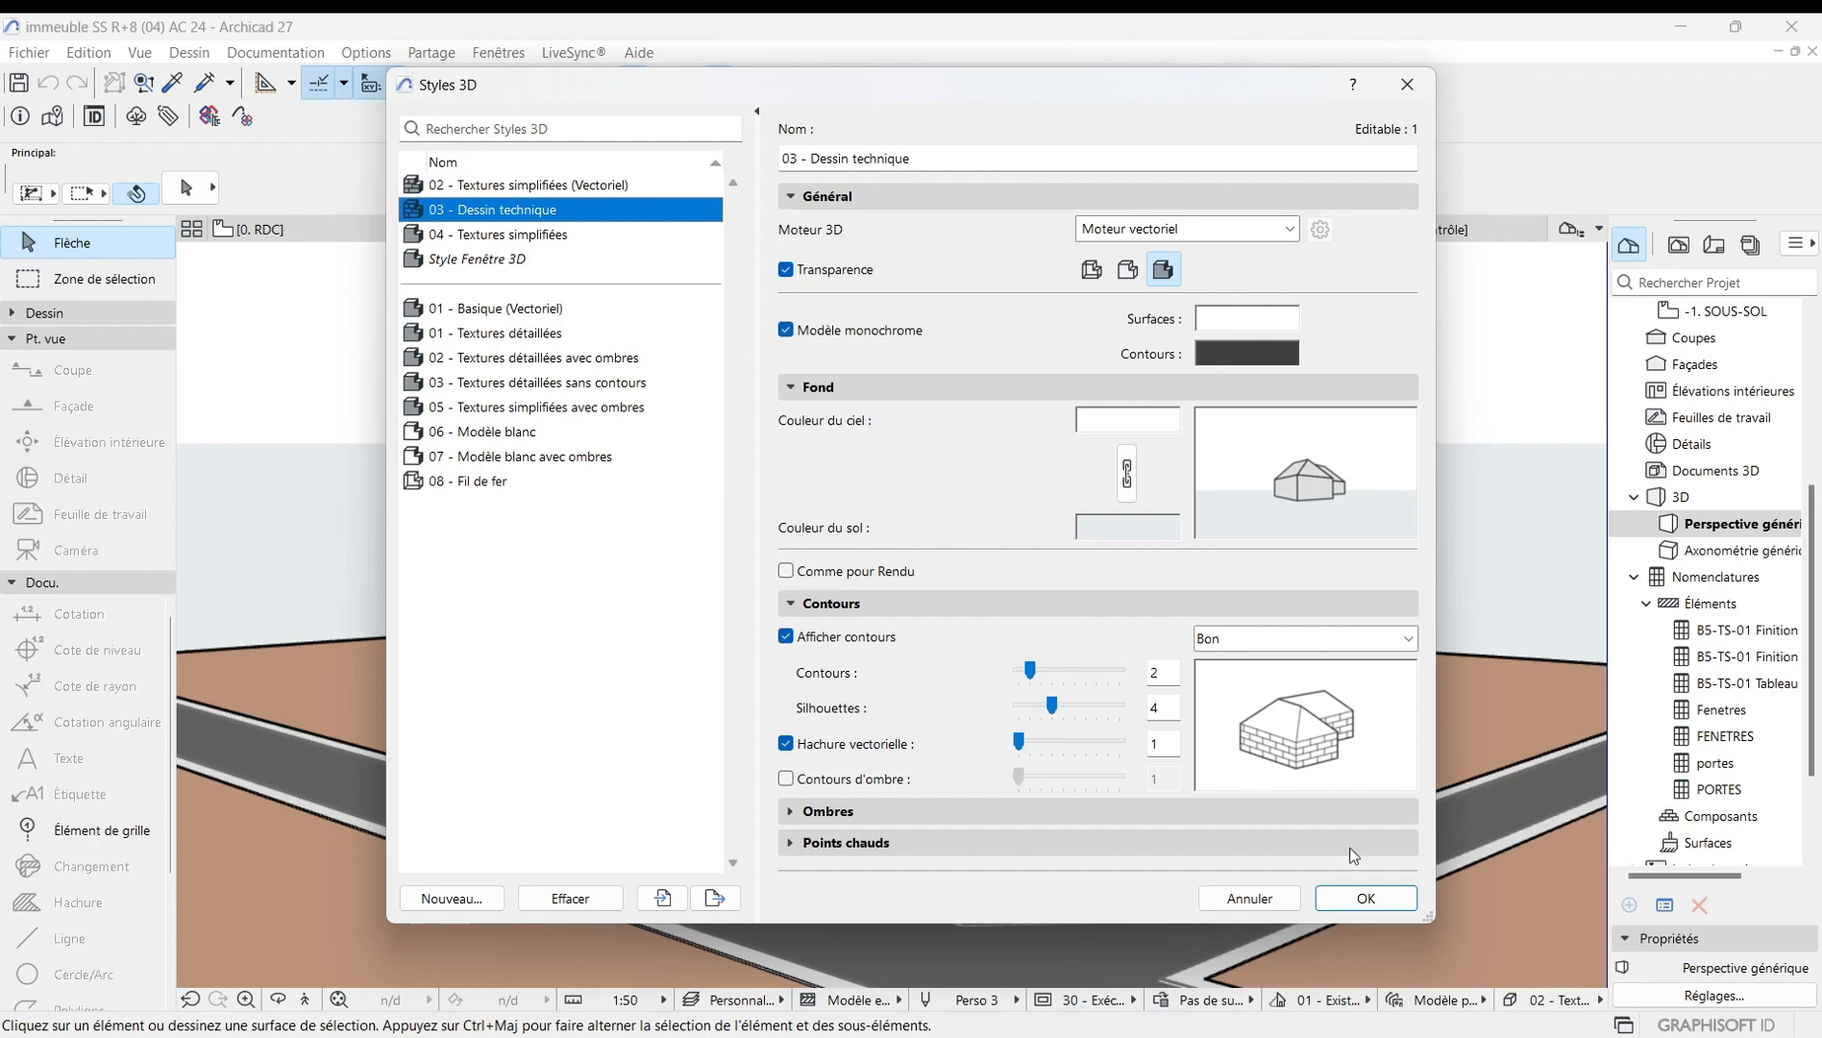
left_click(1361, 899)
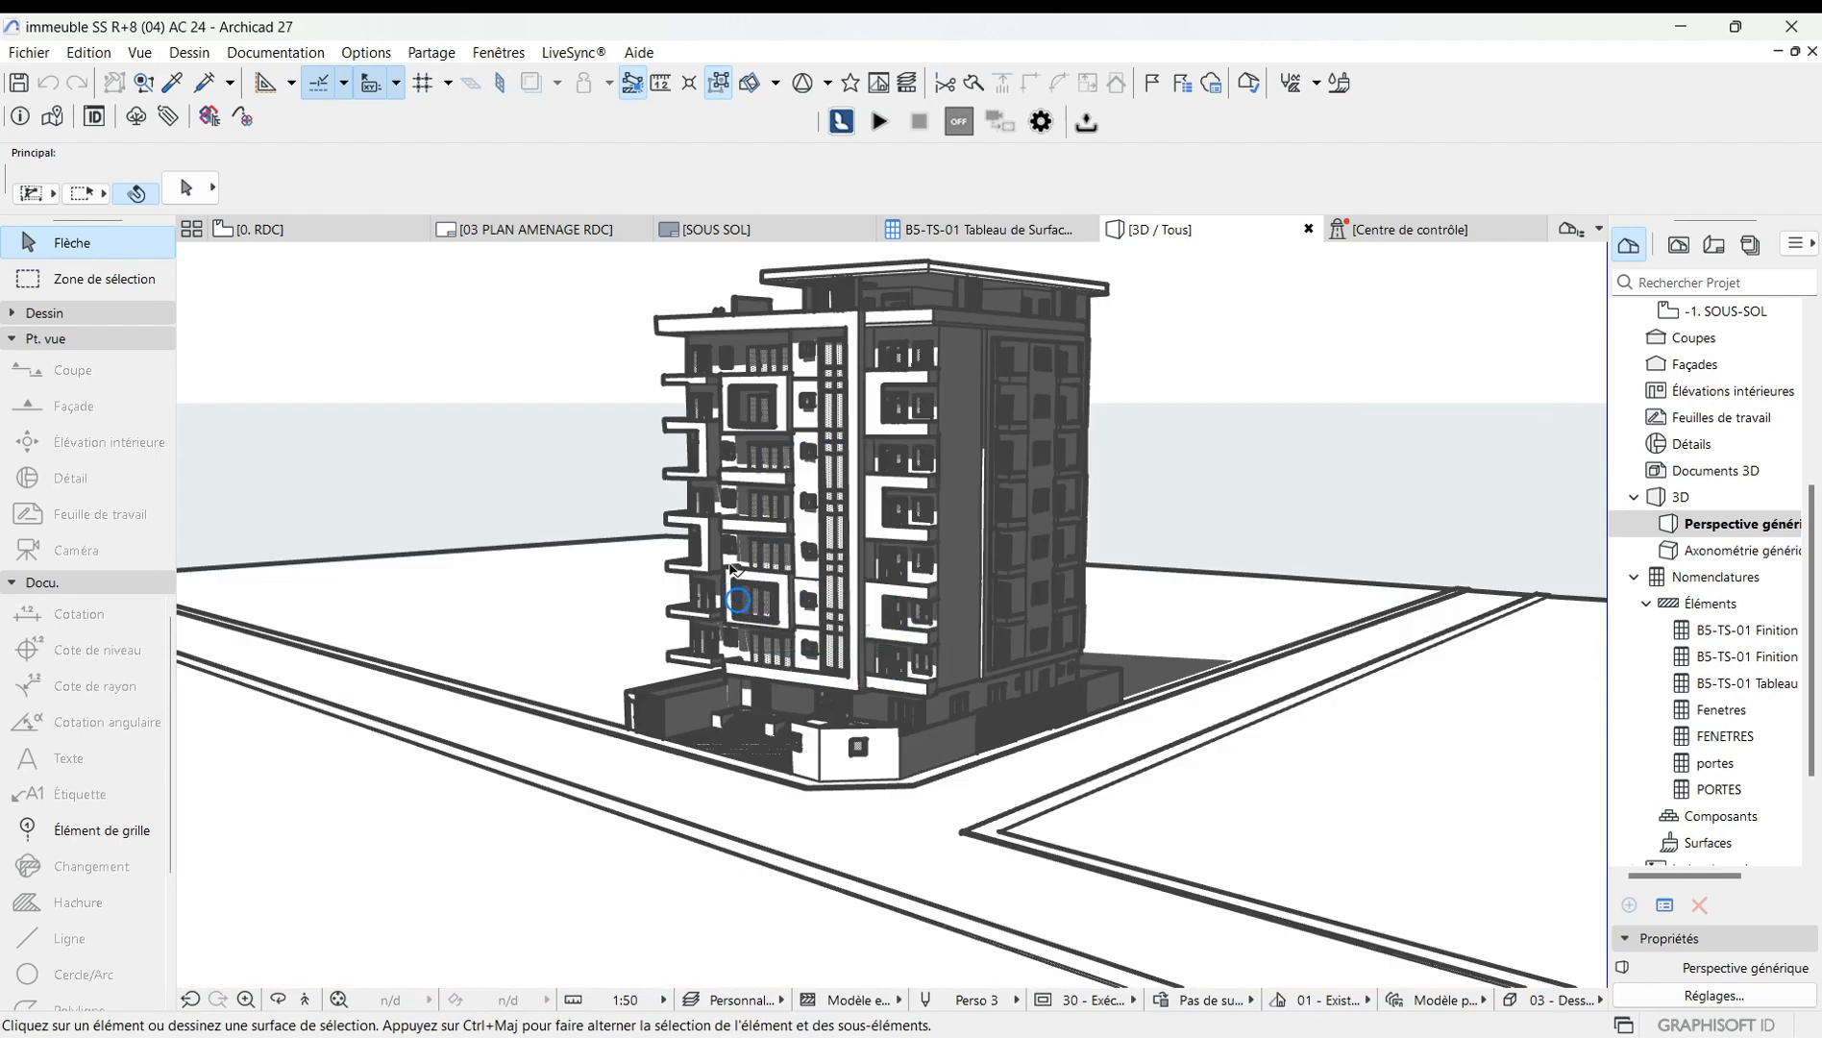
Apply the 04 - Textures simplifiées 3D style to the perspective view.
scroll(863, 503, "up", 3)
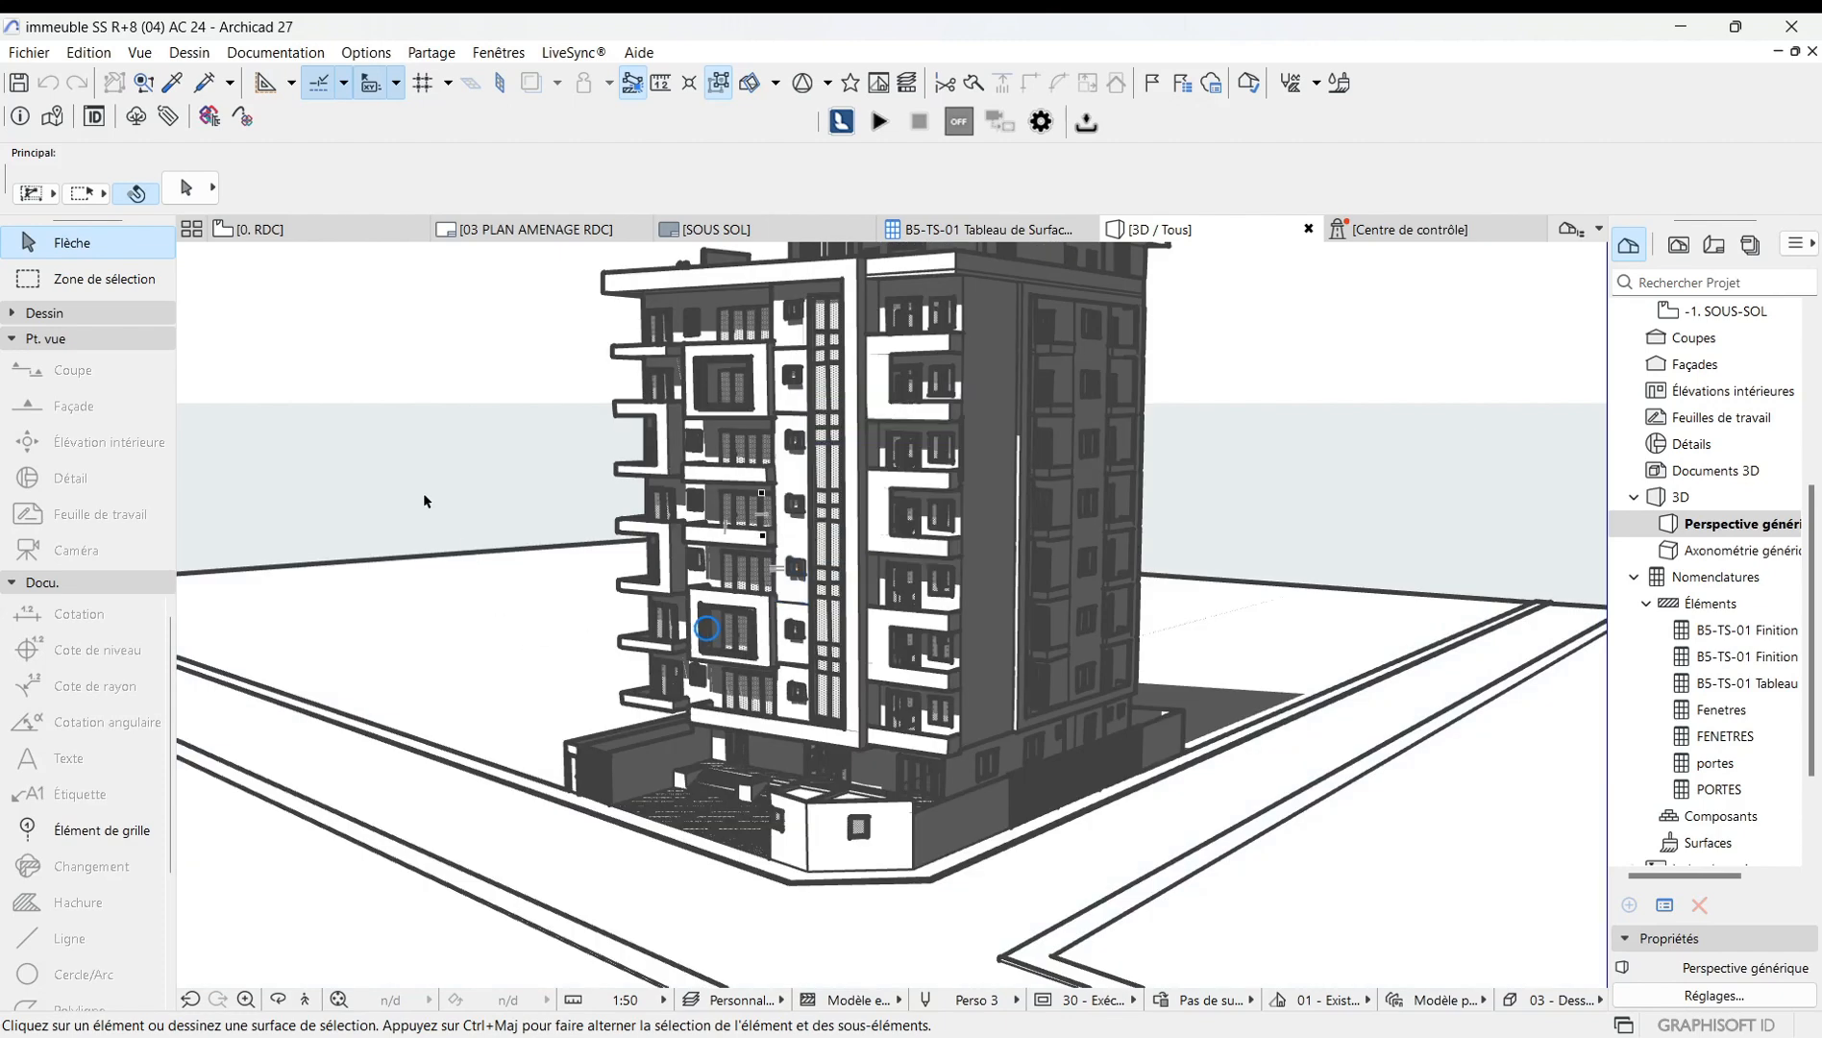
scroll(423, 493, "up", 2)
right_click(438, 448)
mouse_move(500, 463)
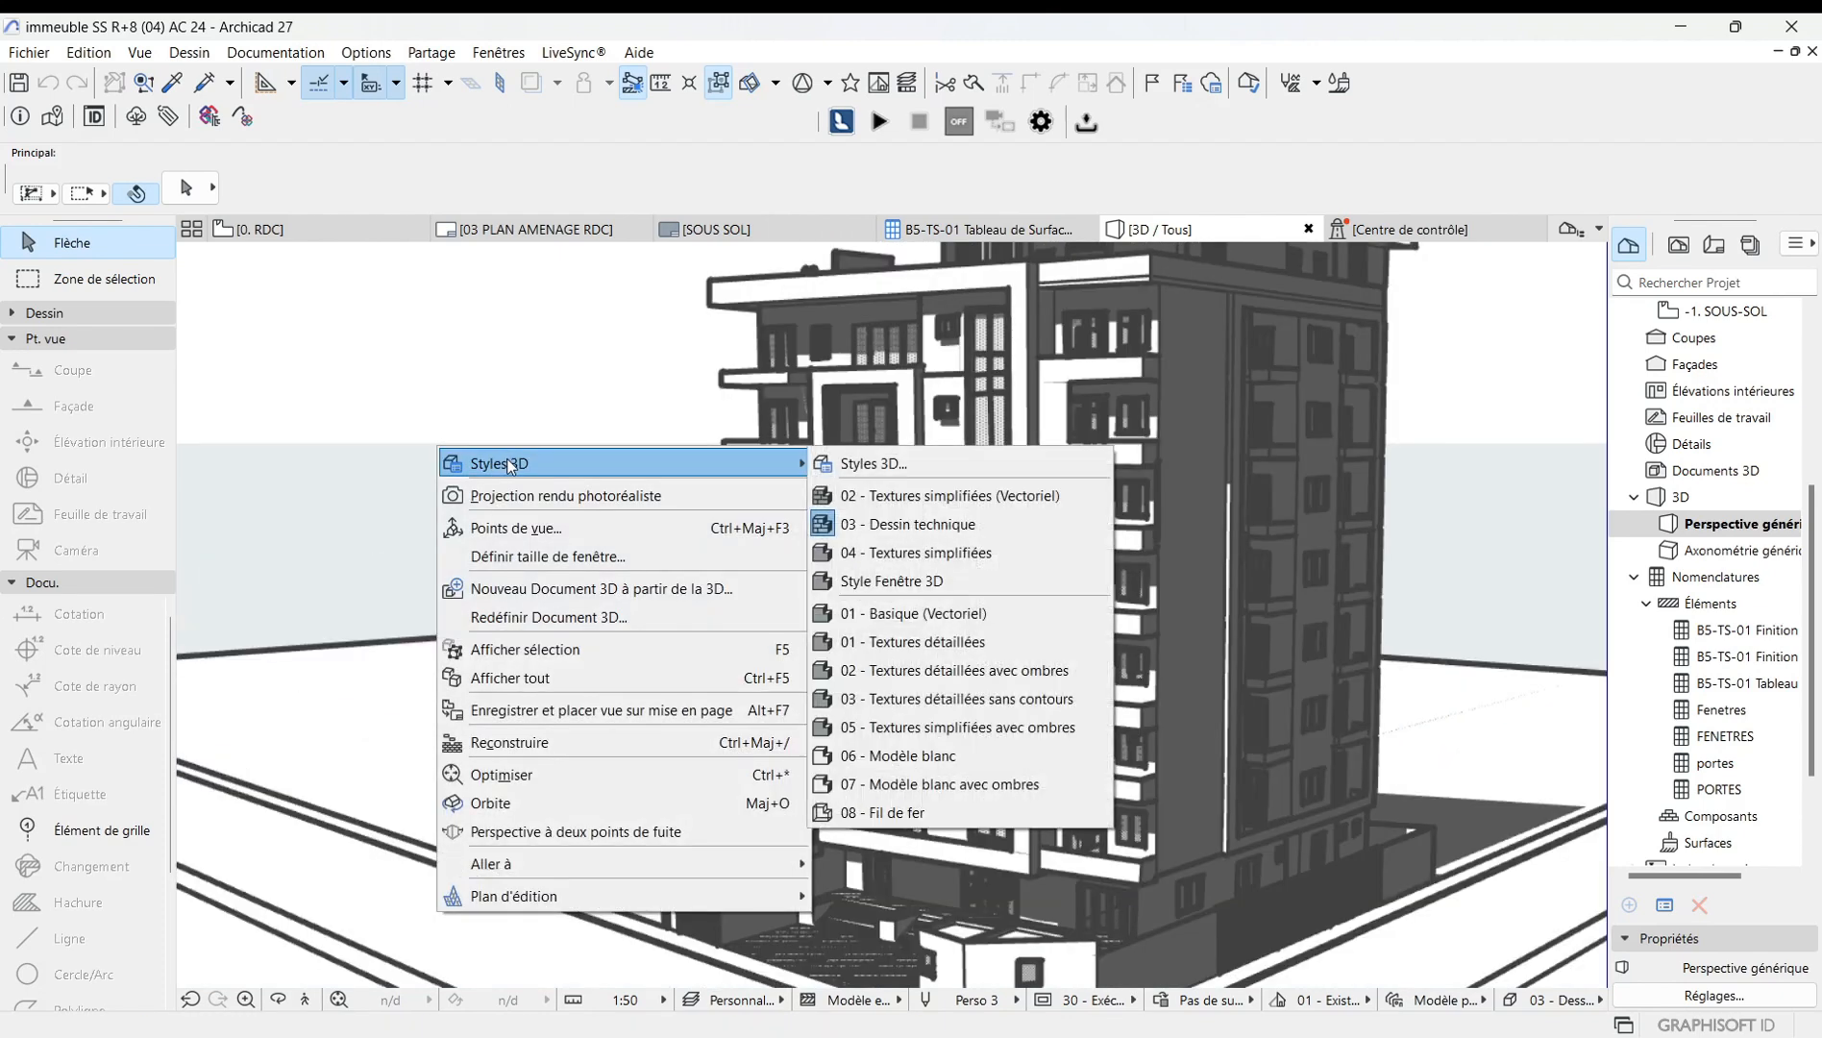
left_click(874, 465)
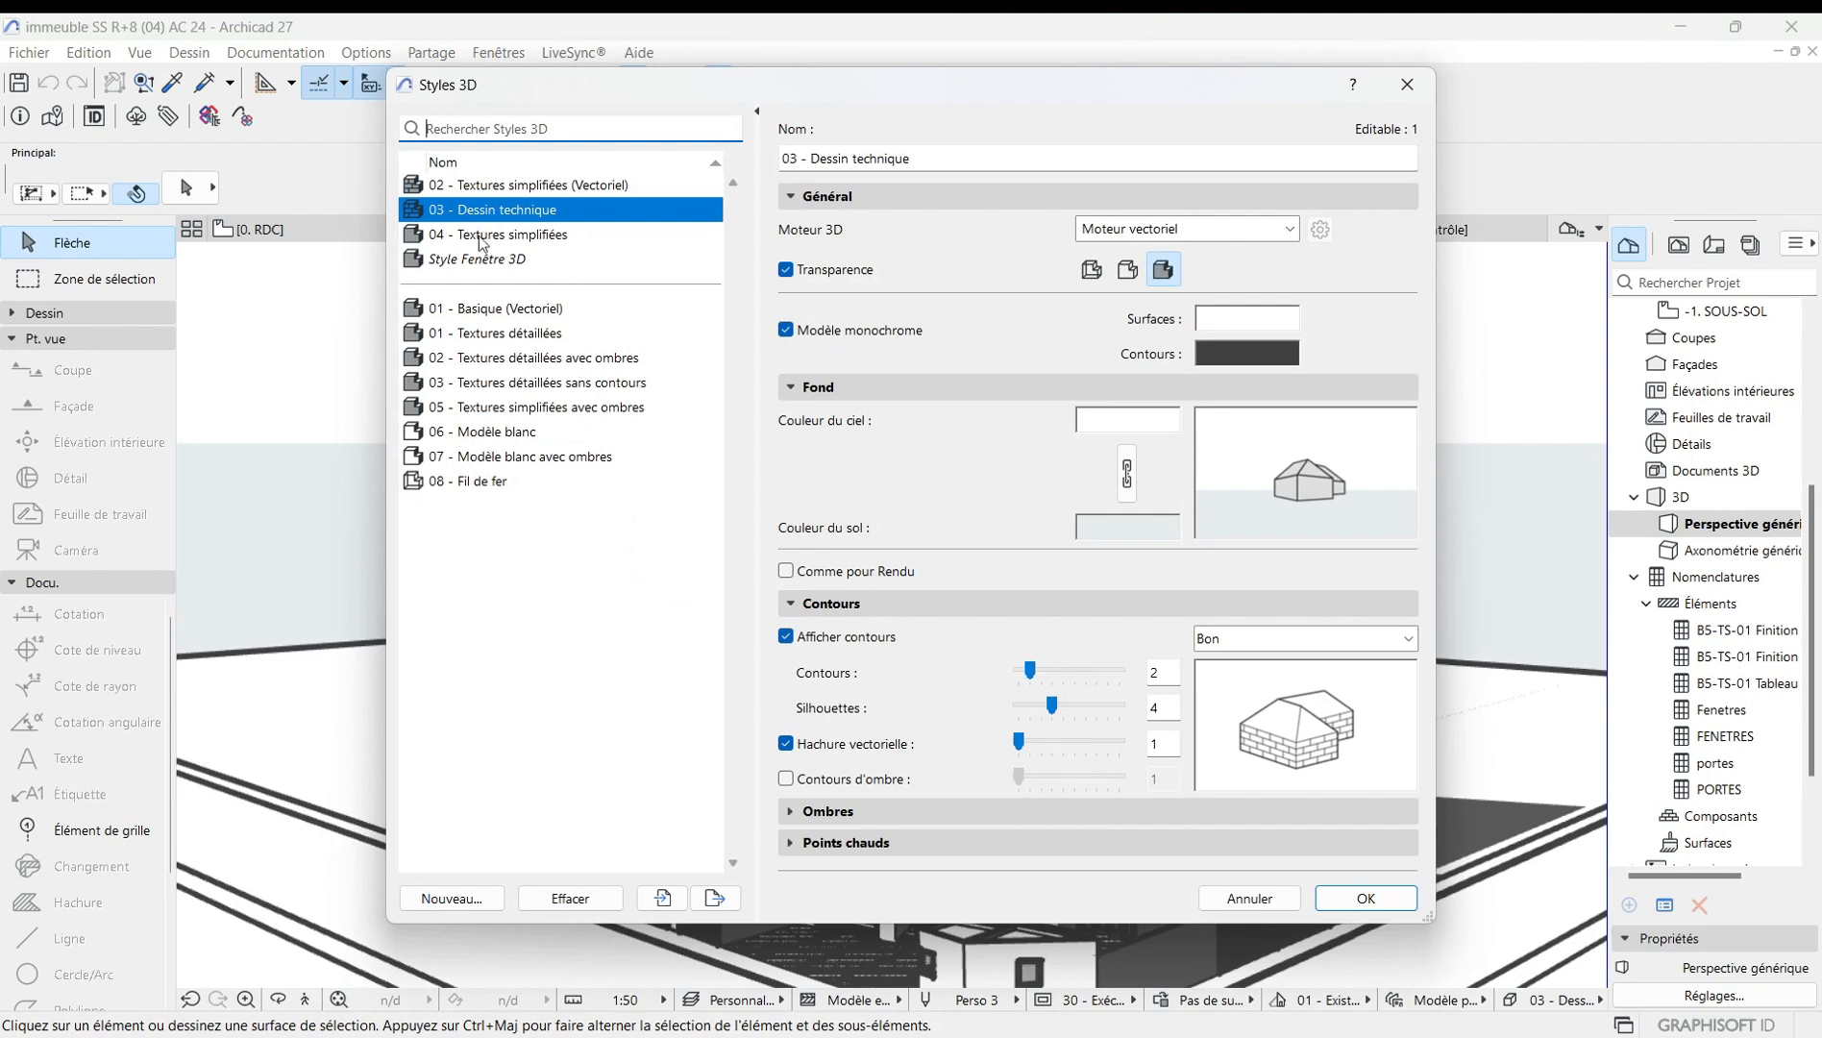
left_click(494, 238)
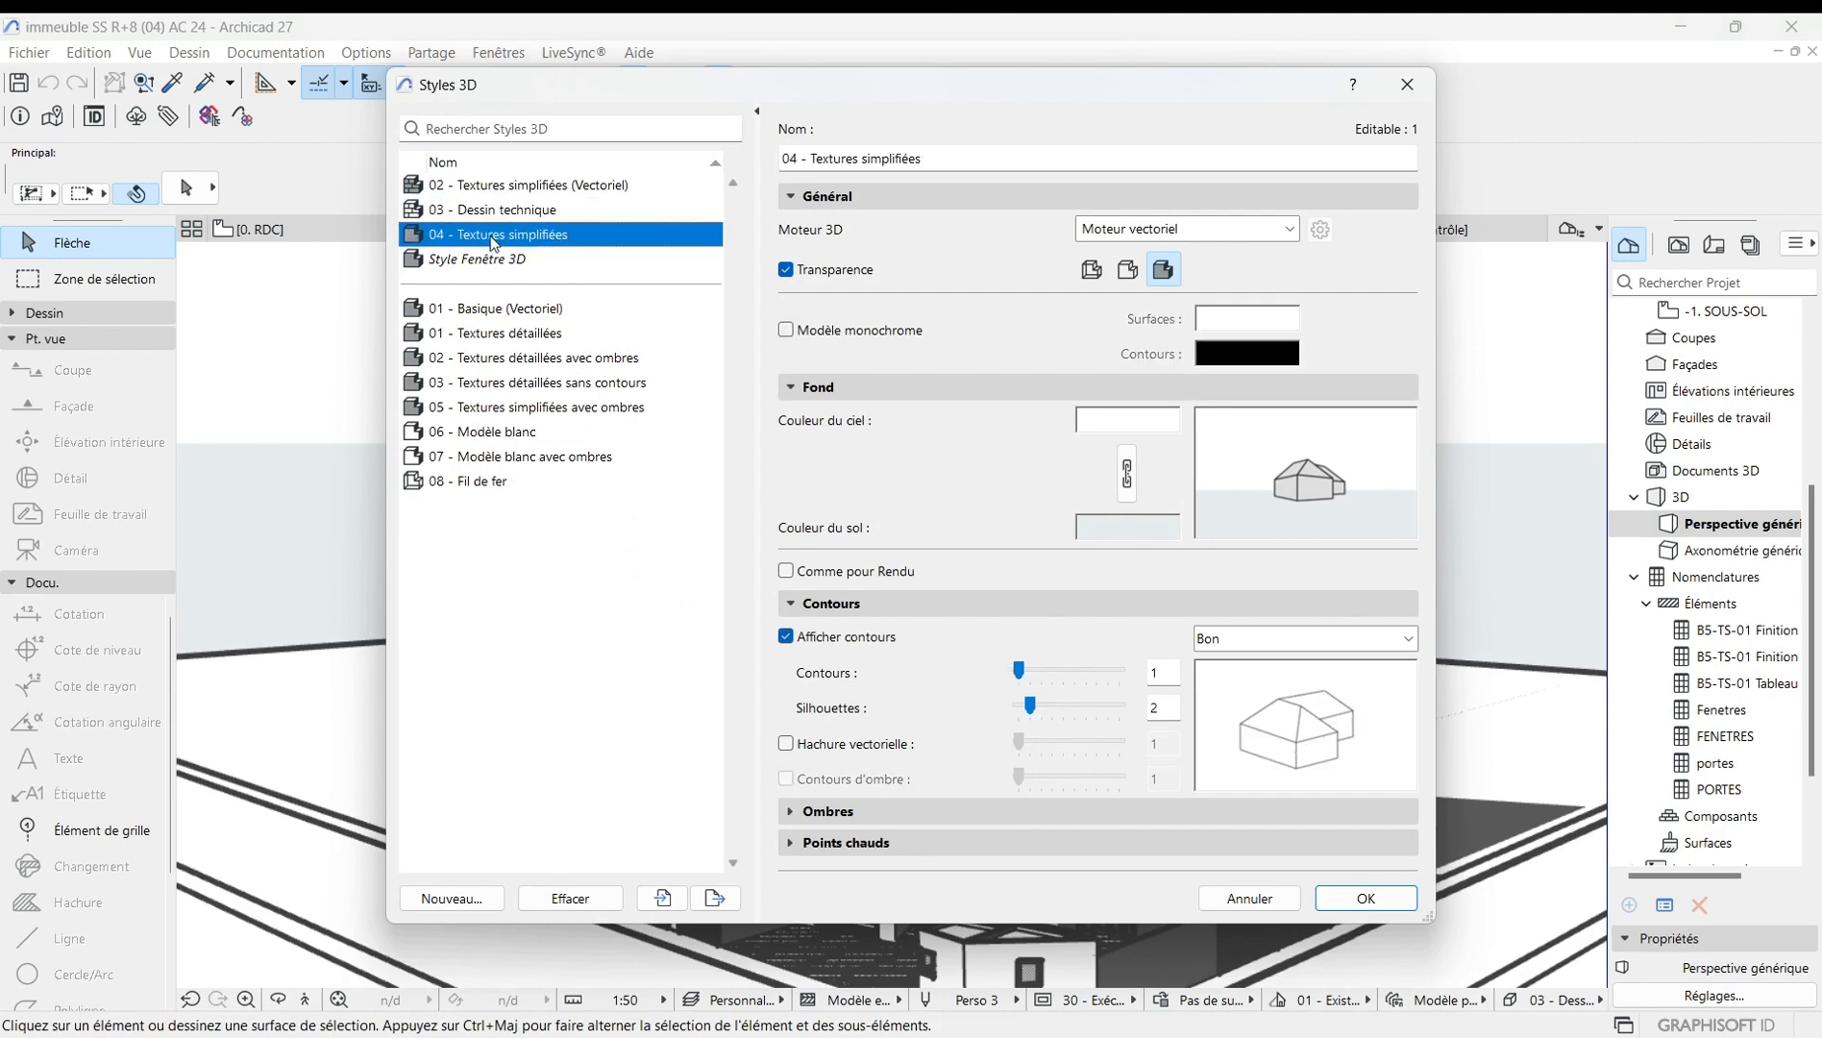
left_click(1380, 906)
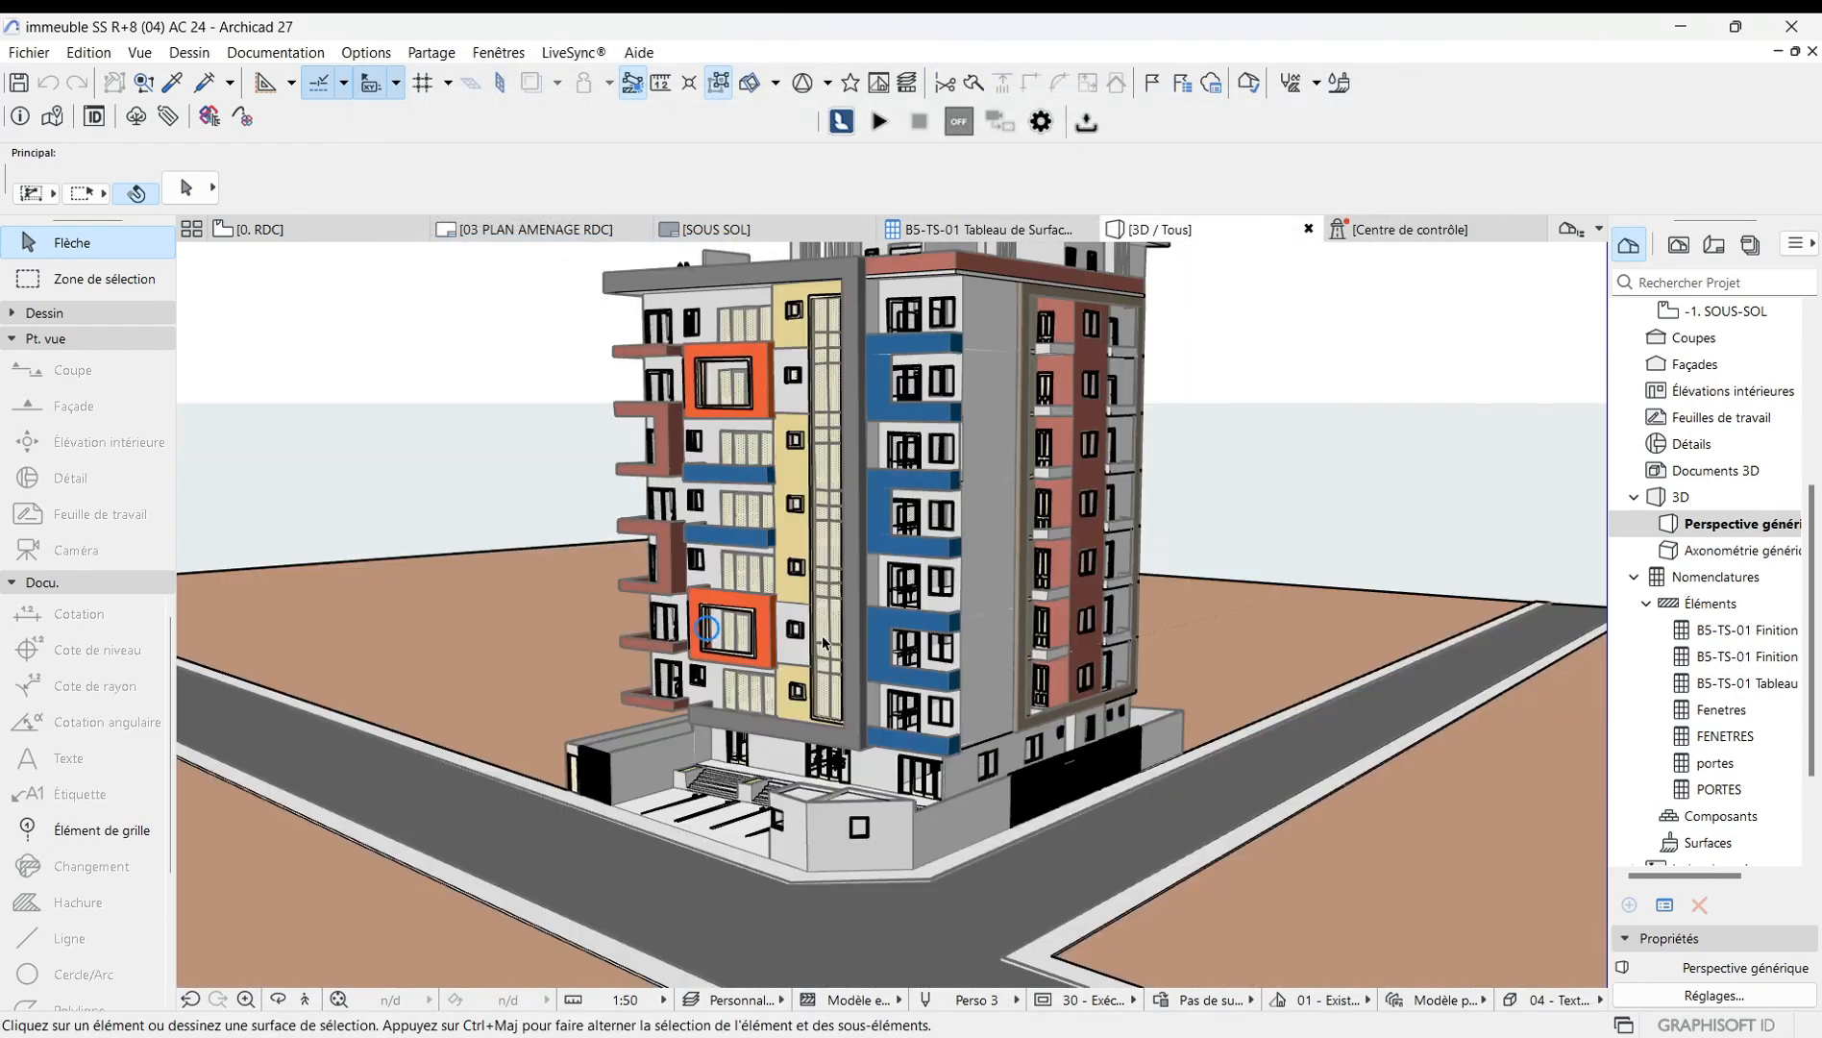
Zoom the 3D view in and out around the building.
scroll(822, 635, "down", 2)
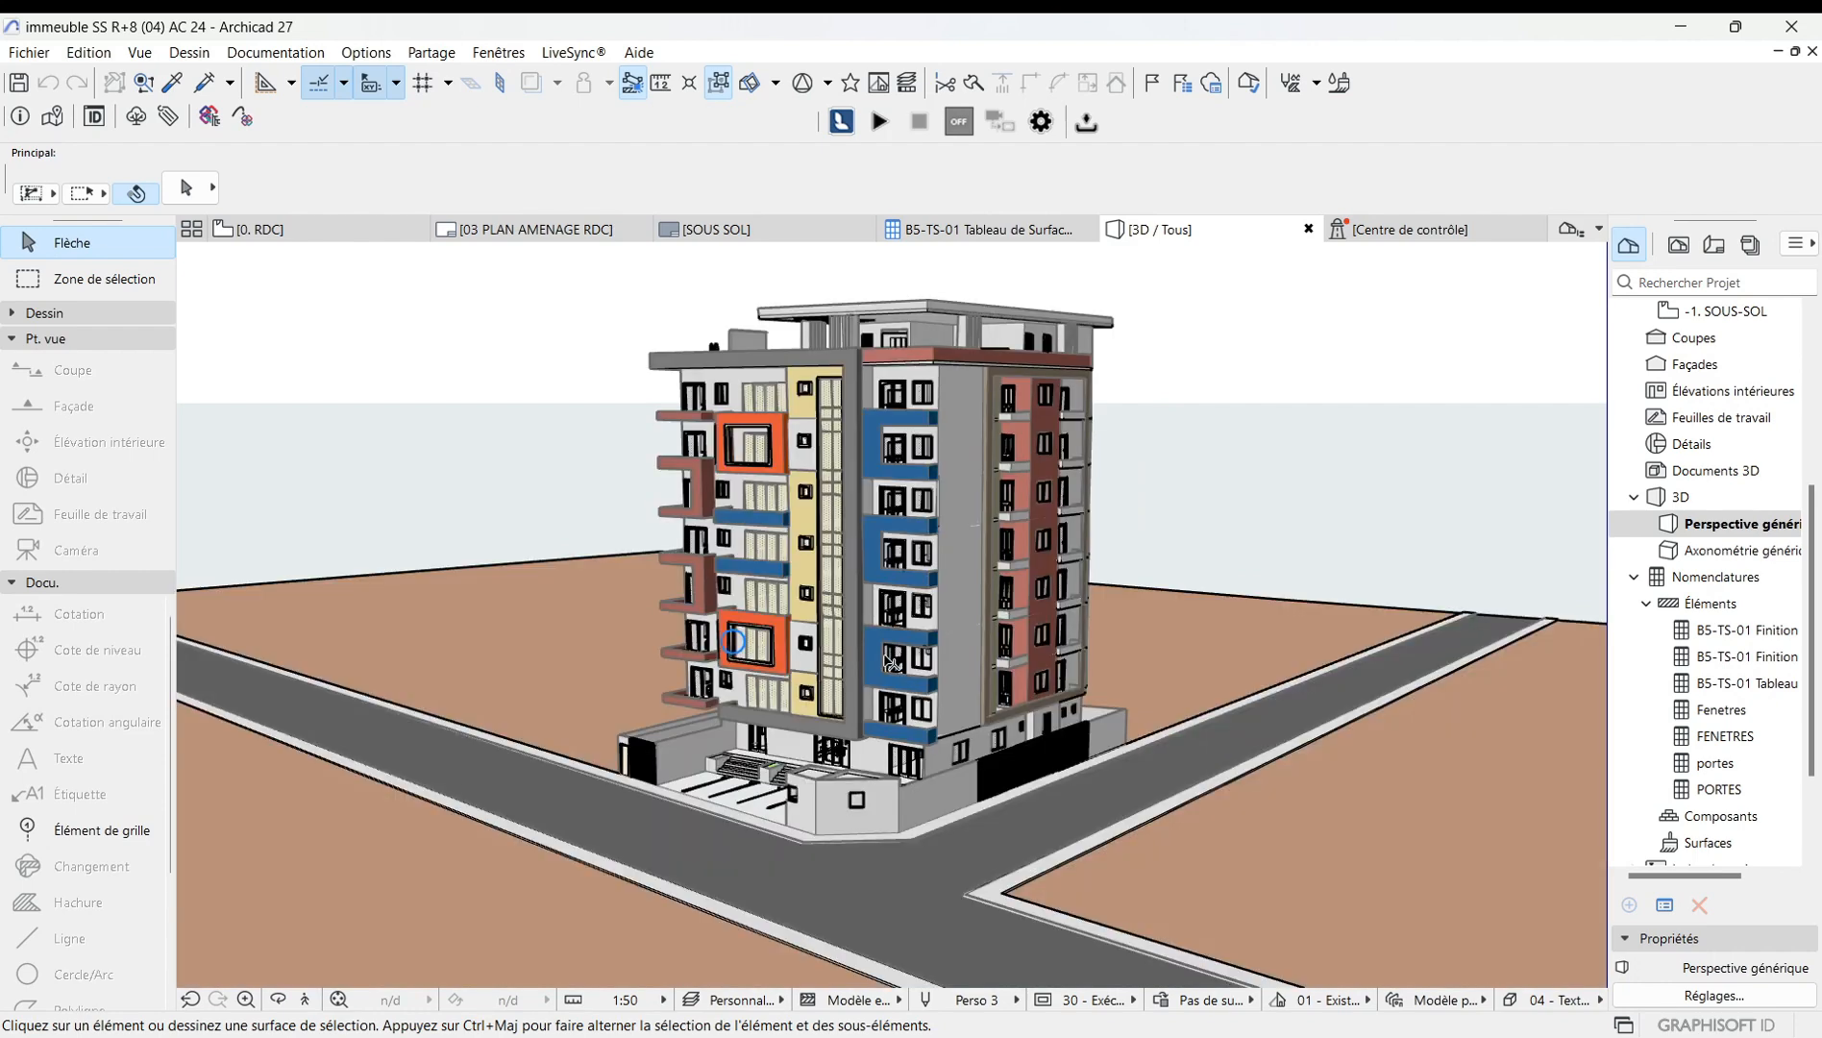
scroll(883, 663, "up", 2)
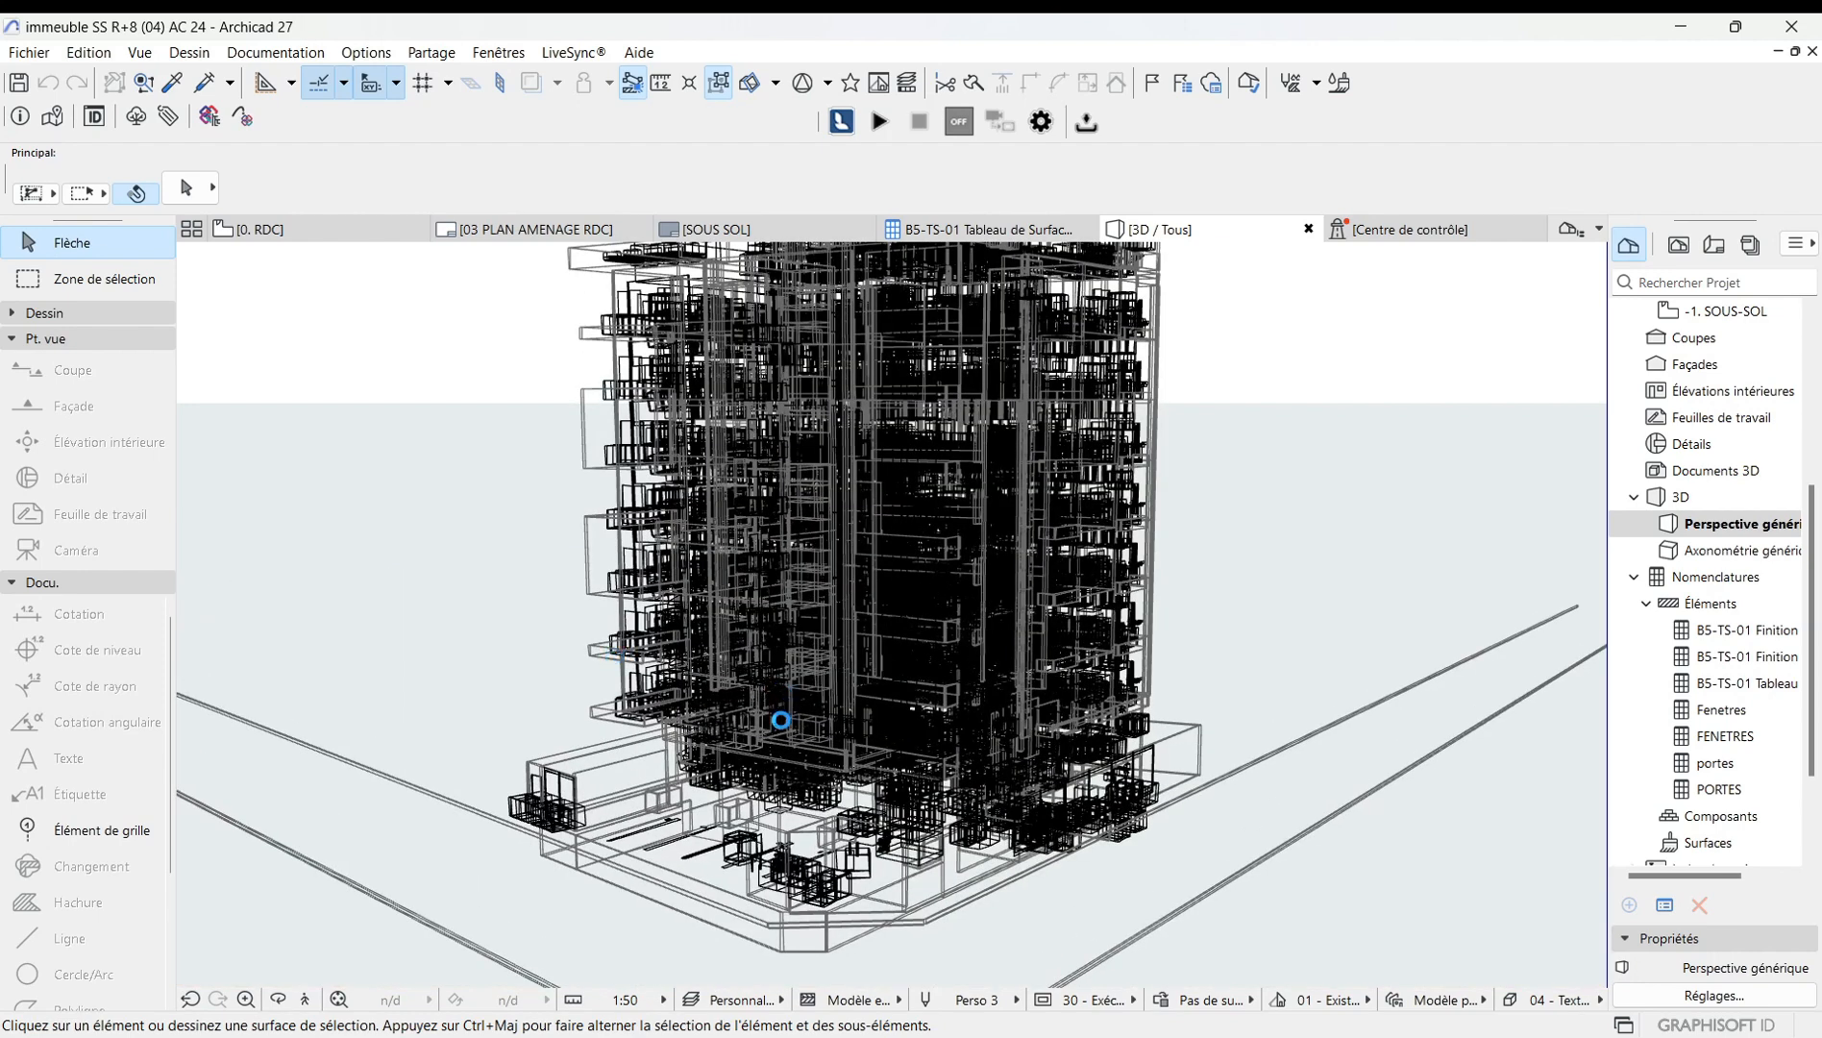
scroll(823, 739, "down", 2)
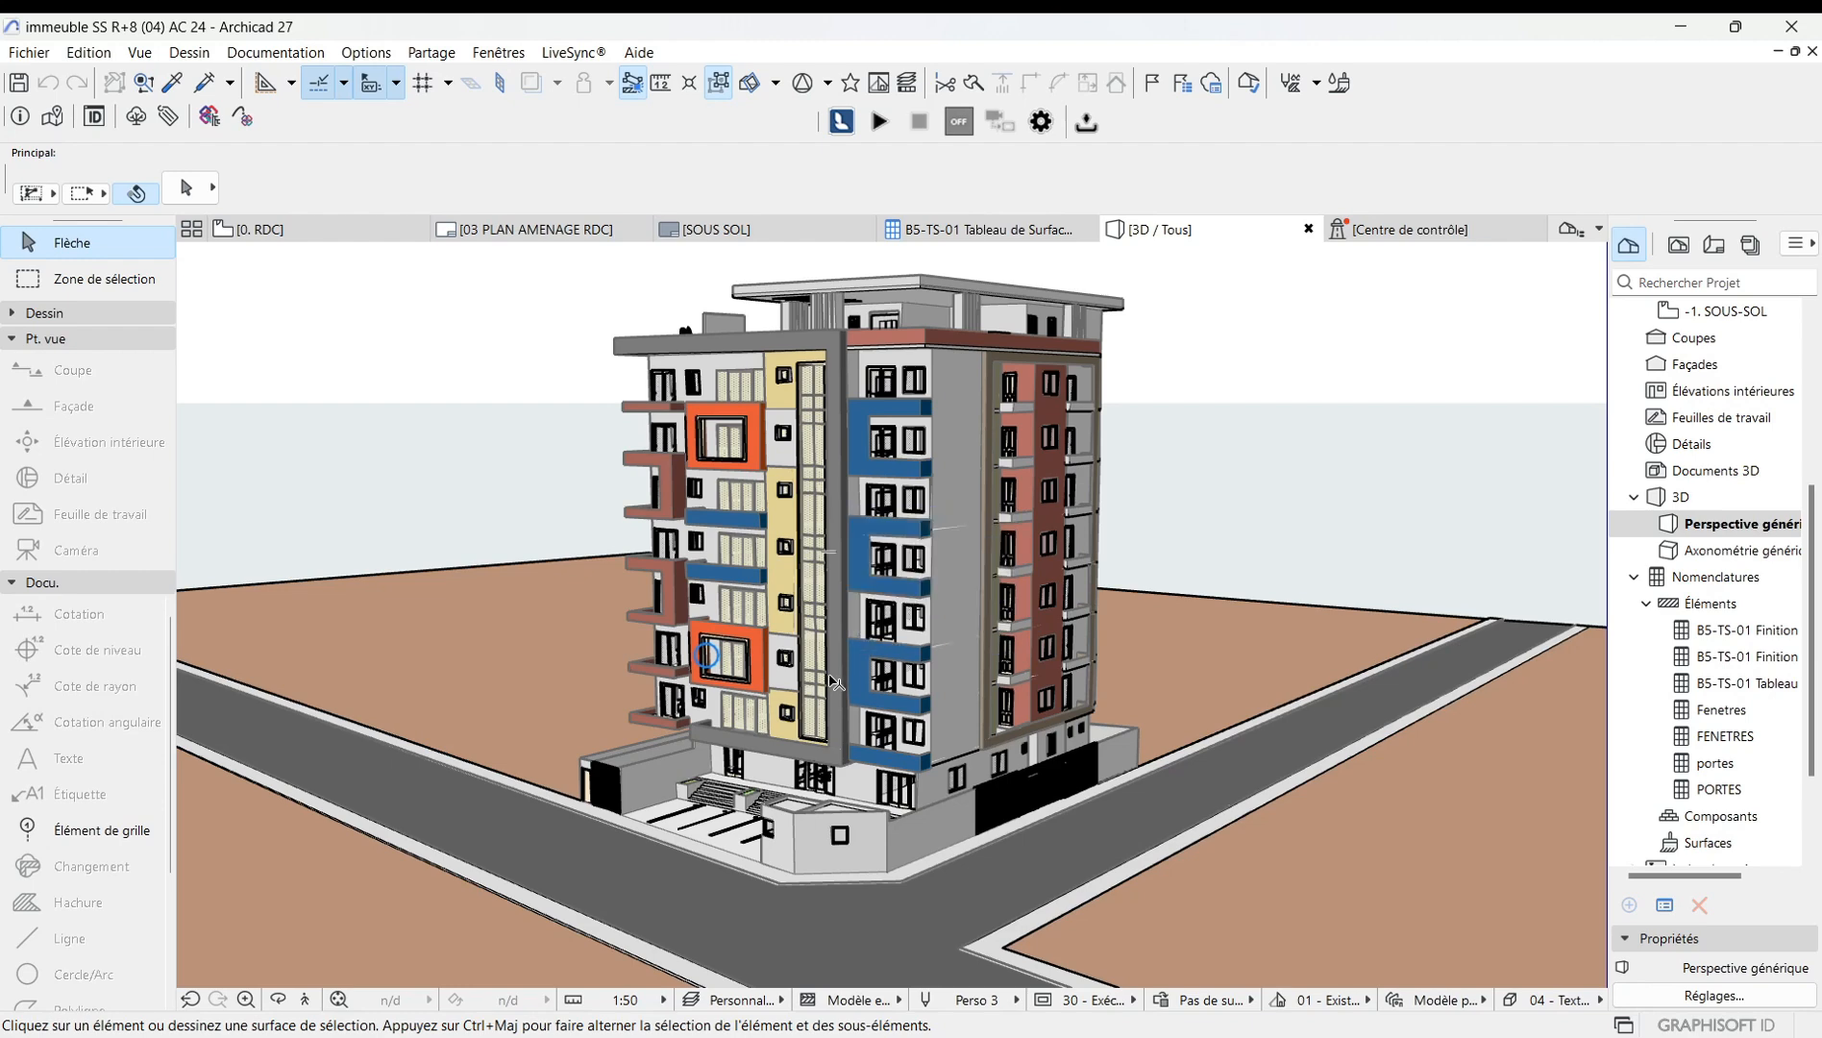
scroll(835, 683, "up", 3)
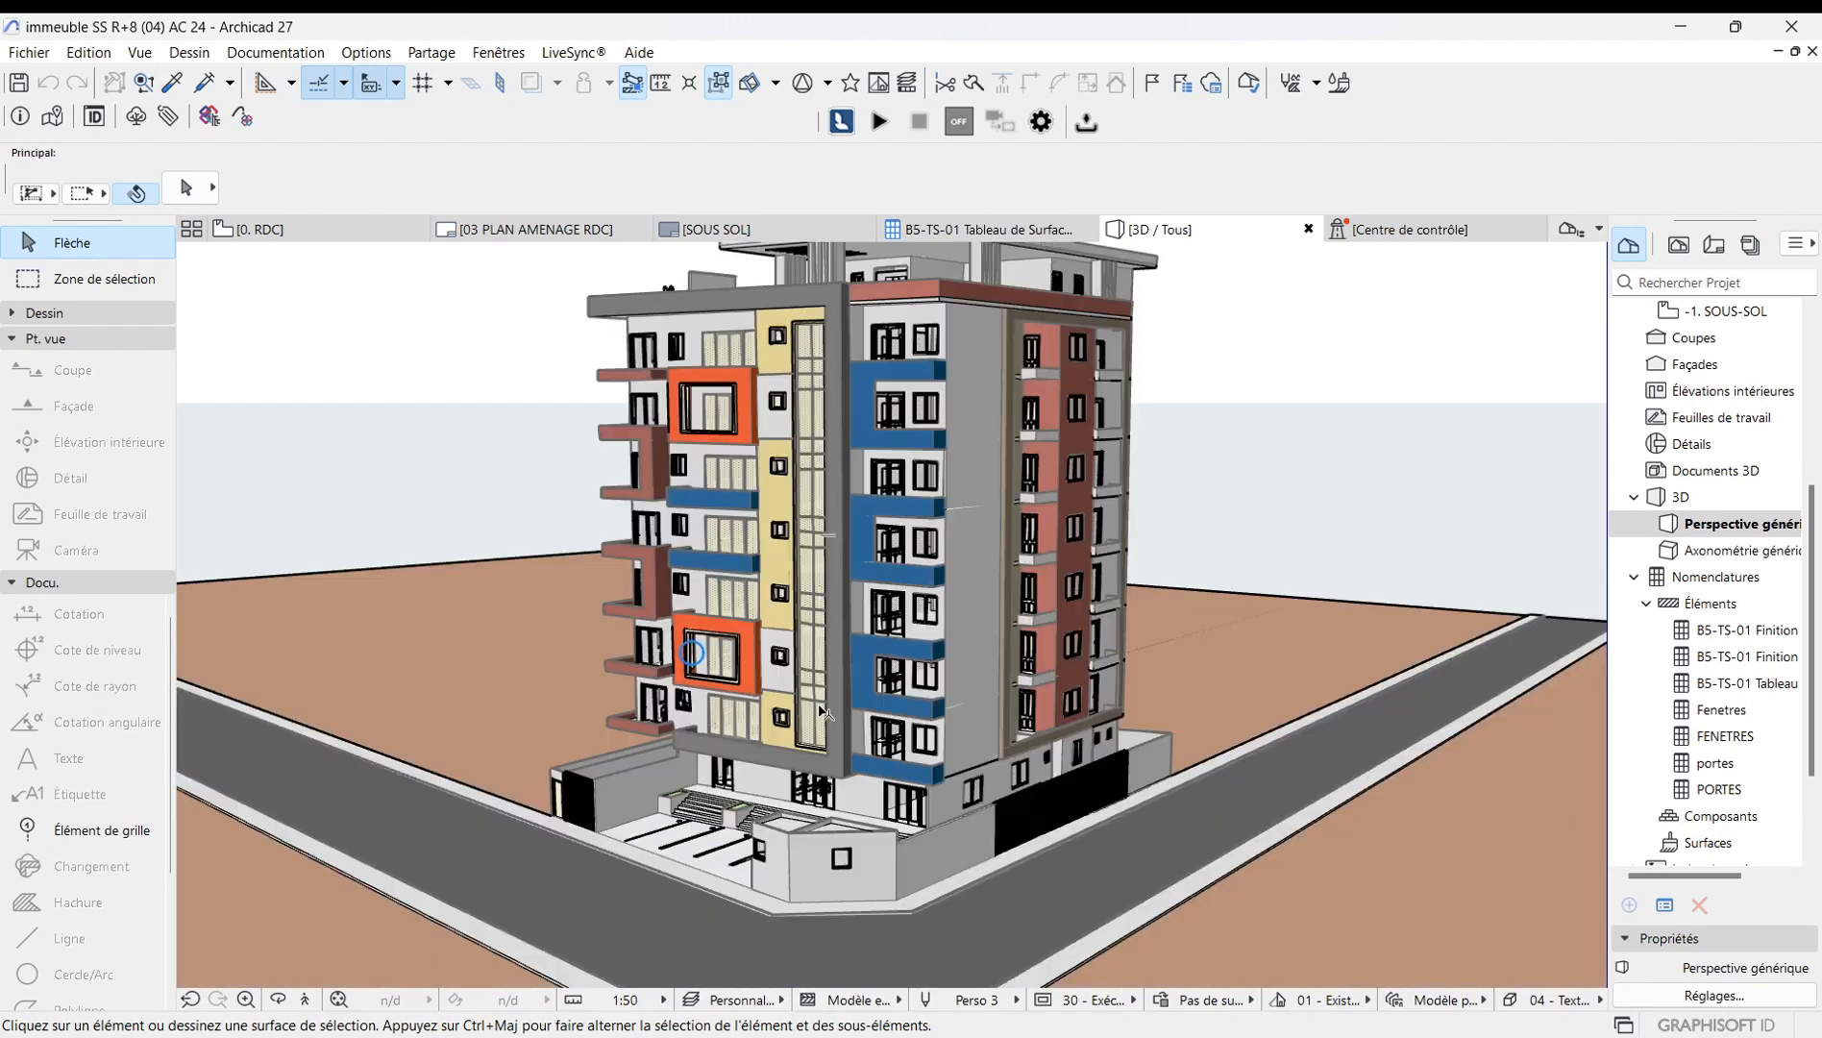
scroll(815, 741, "down", 3)
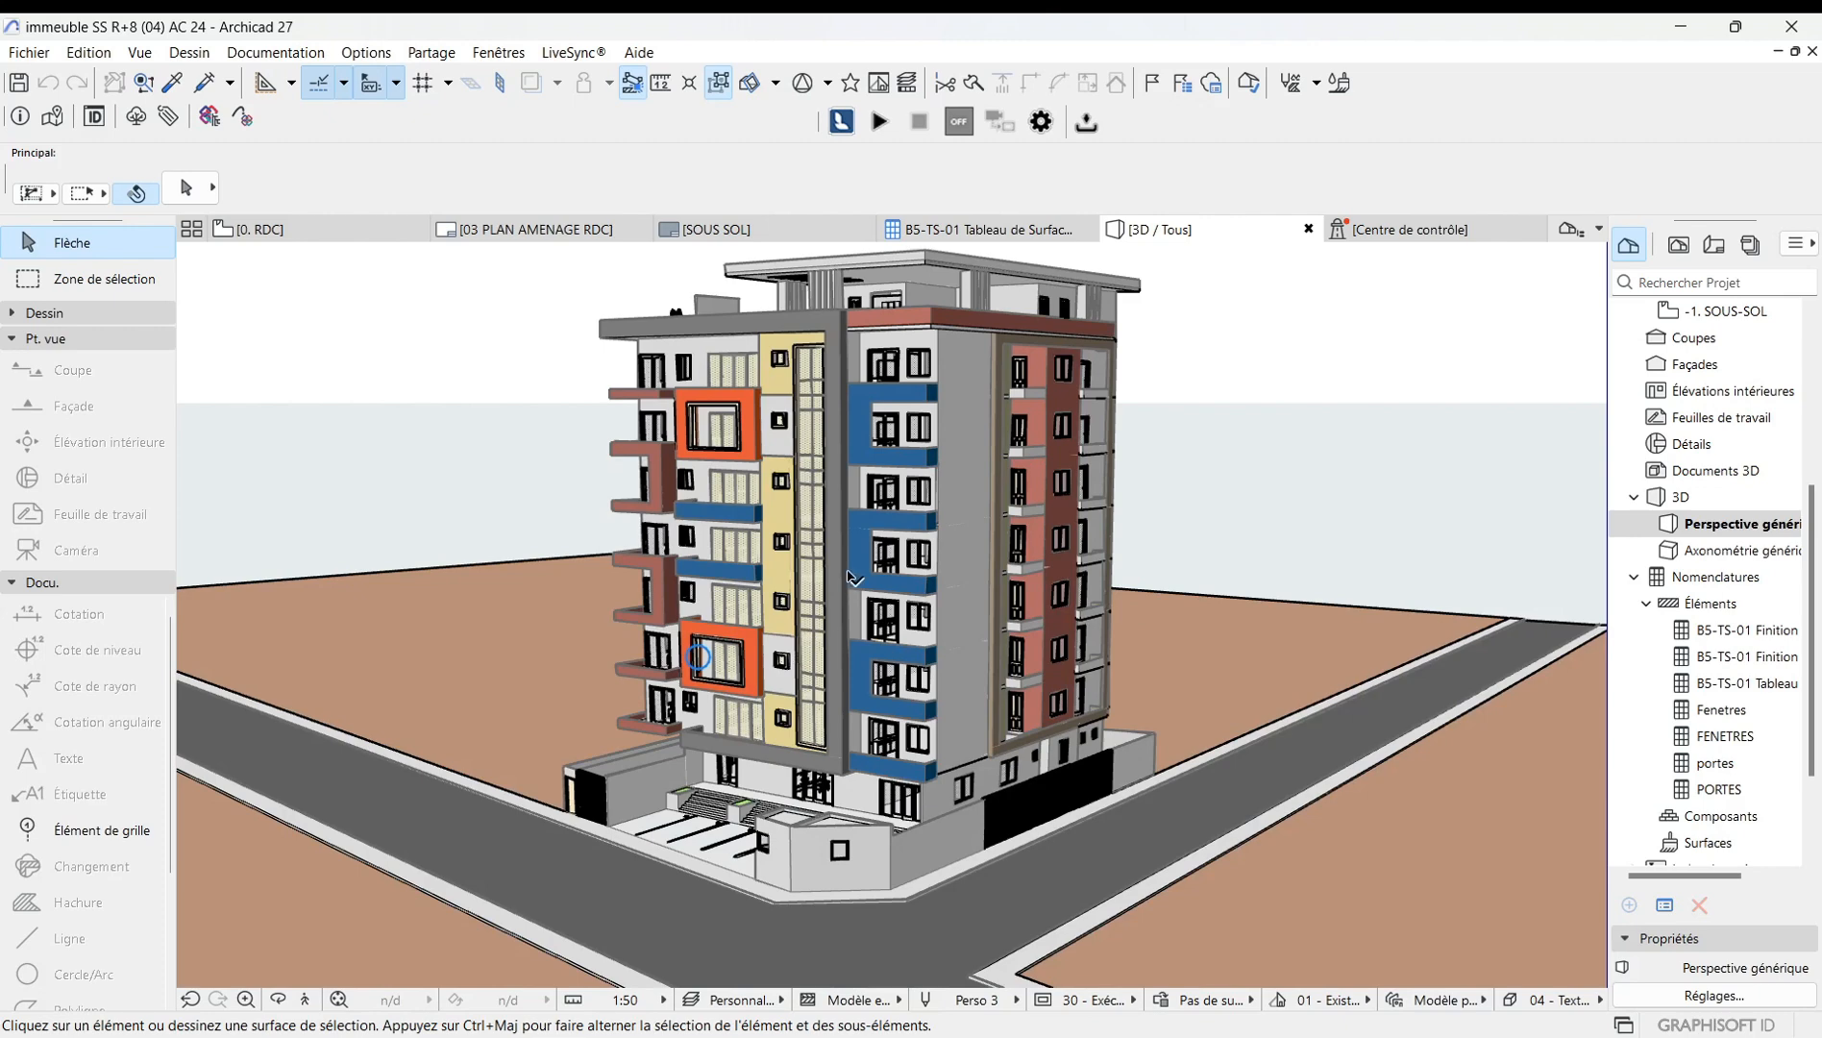
Apply the Style Fenêtre 3D style to the perspective view.
right_click(462, 465)
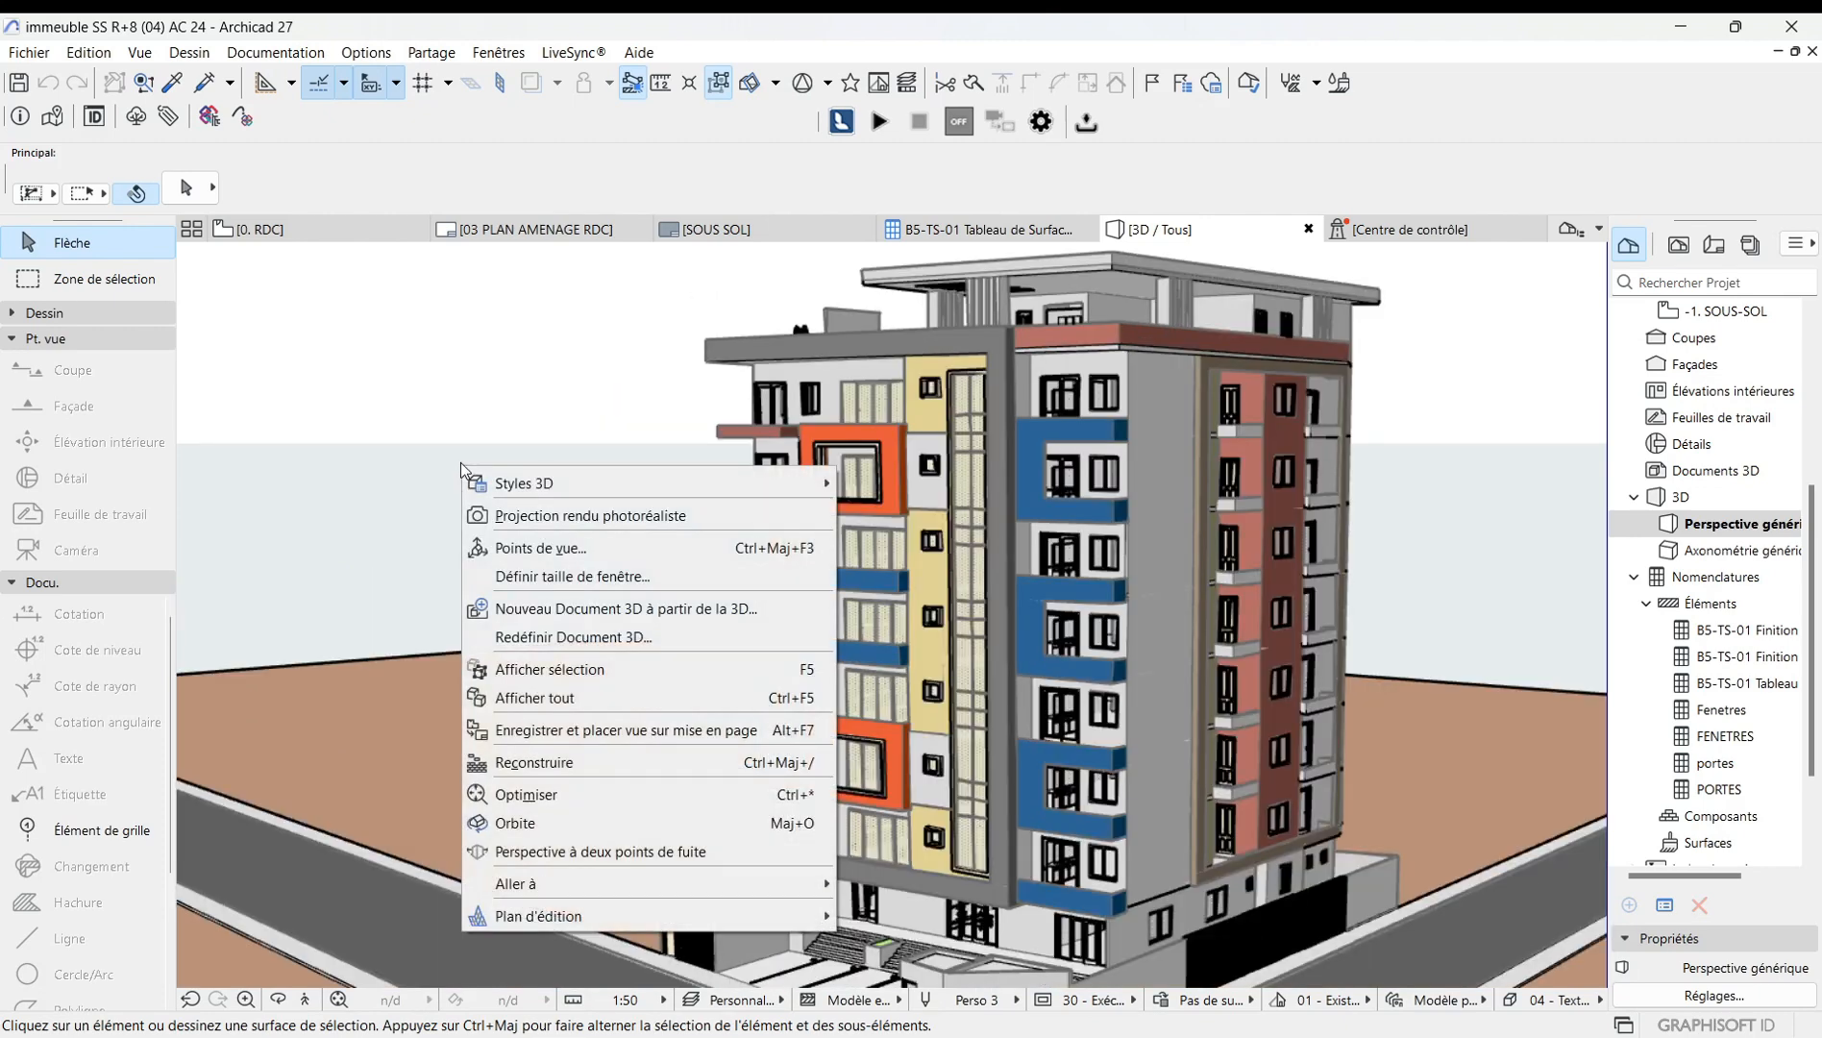
mouse_move(532, 480)
left_click(840, 485)
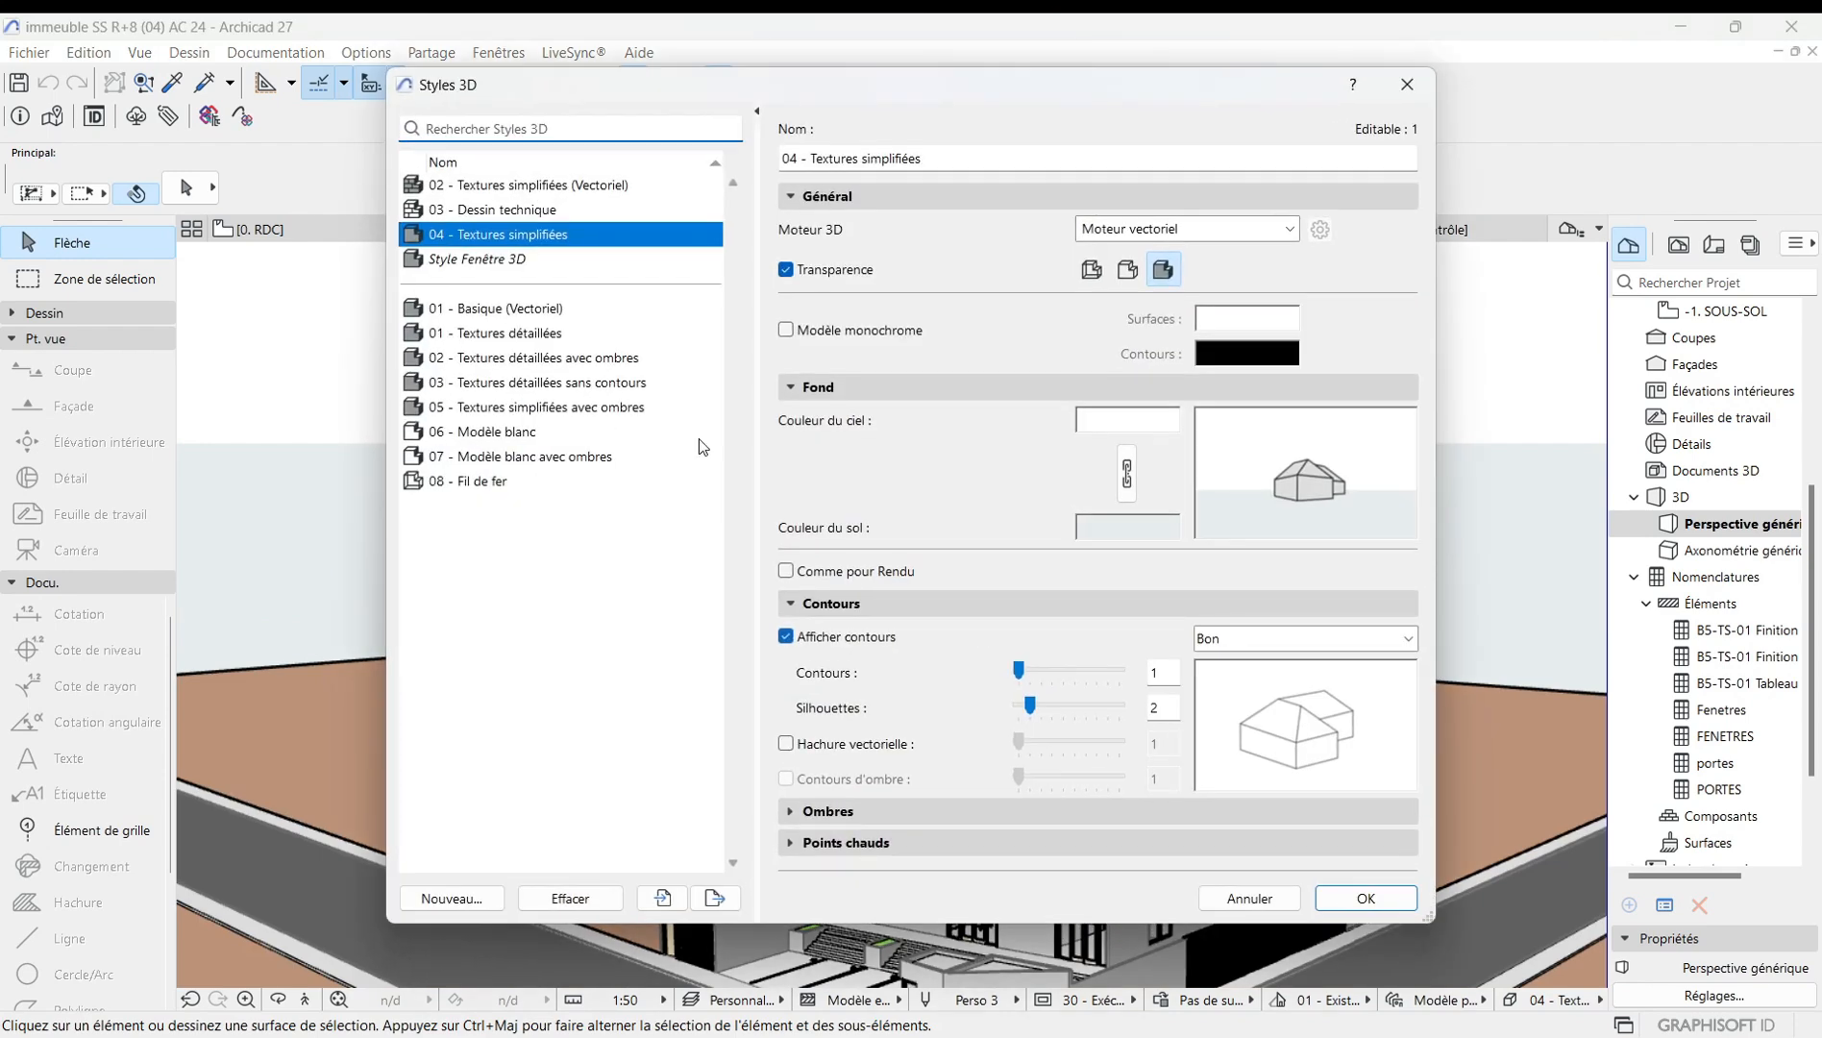
left_click(477, 263)
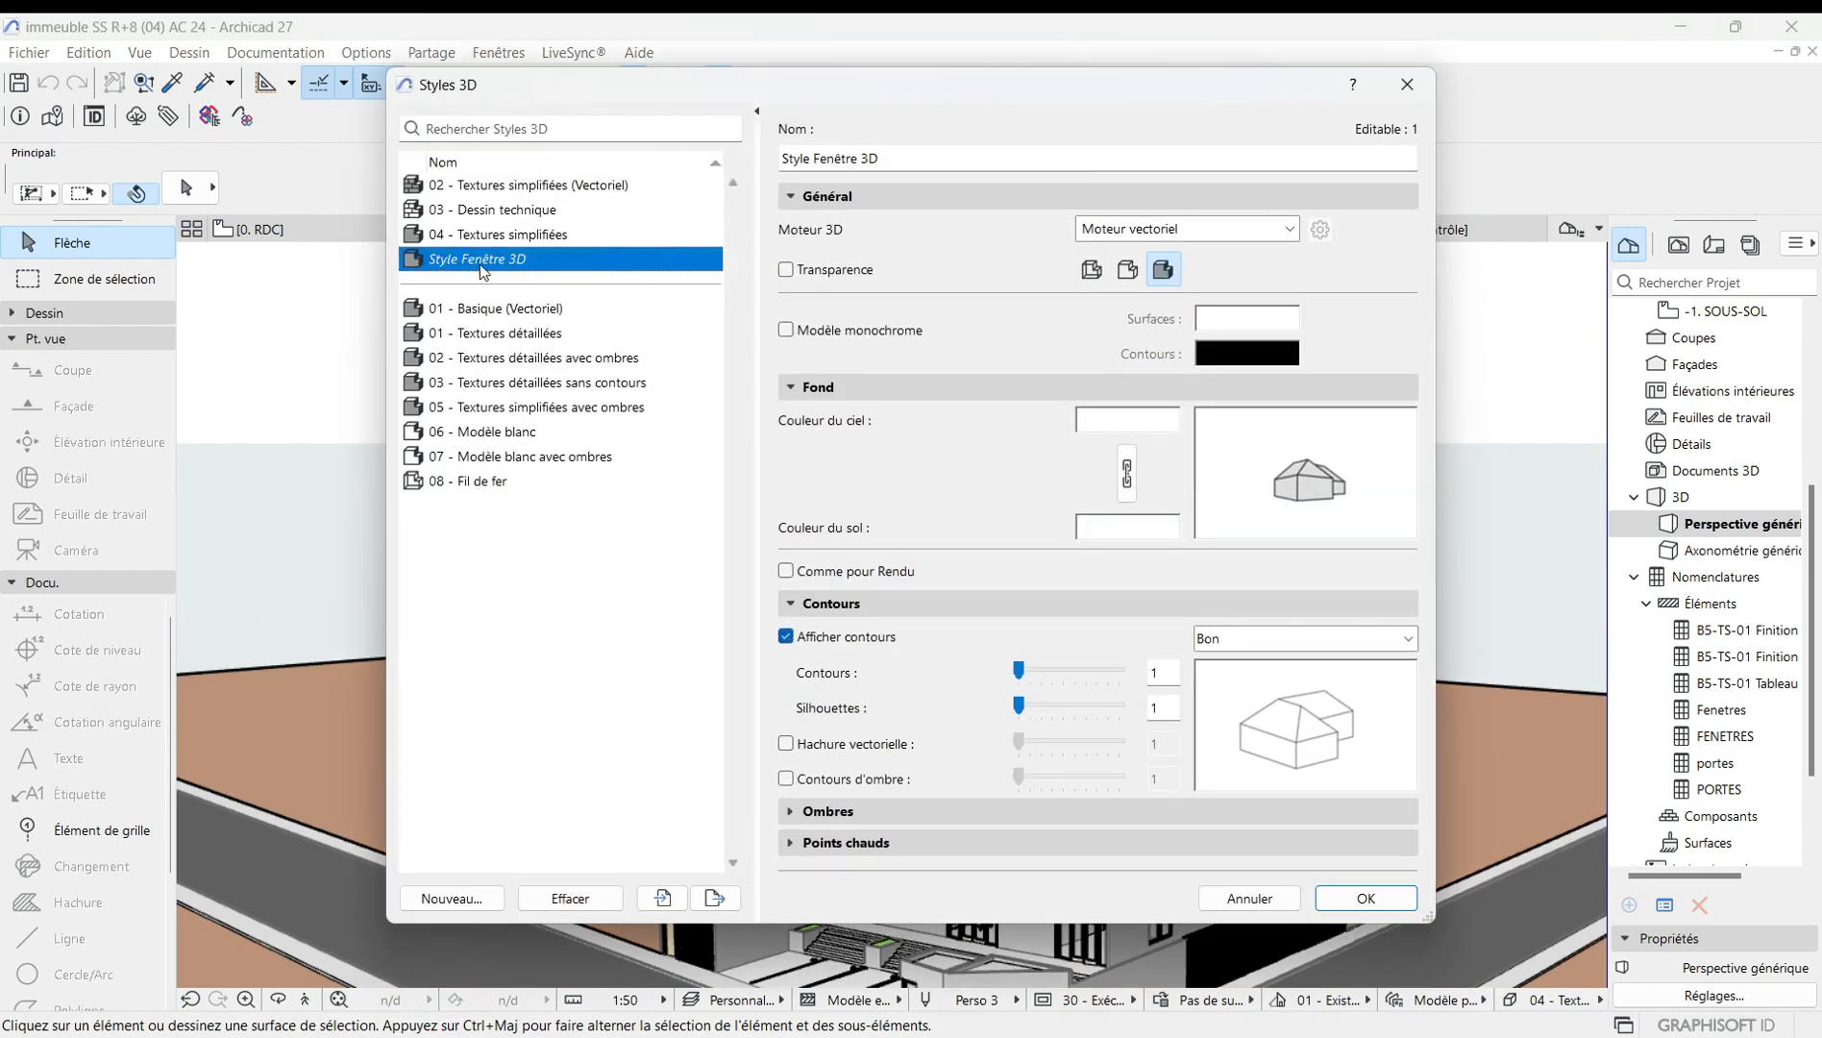
left_click(1376, 893)
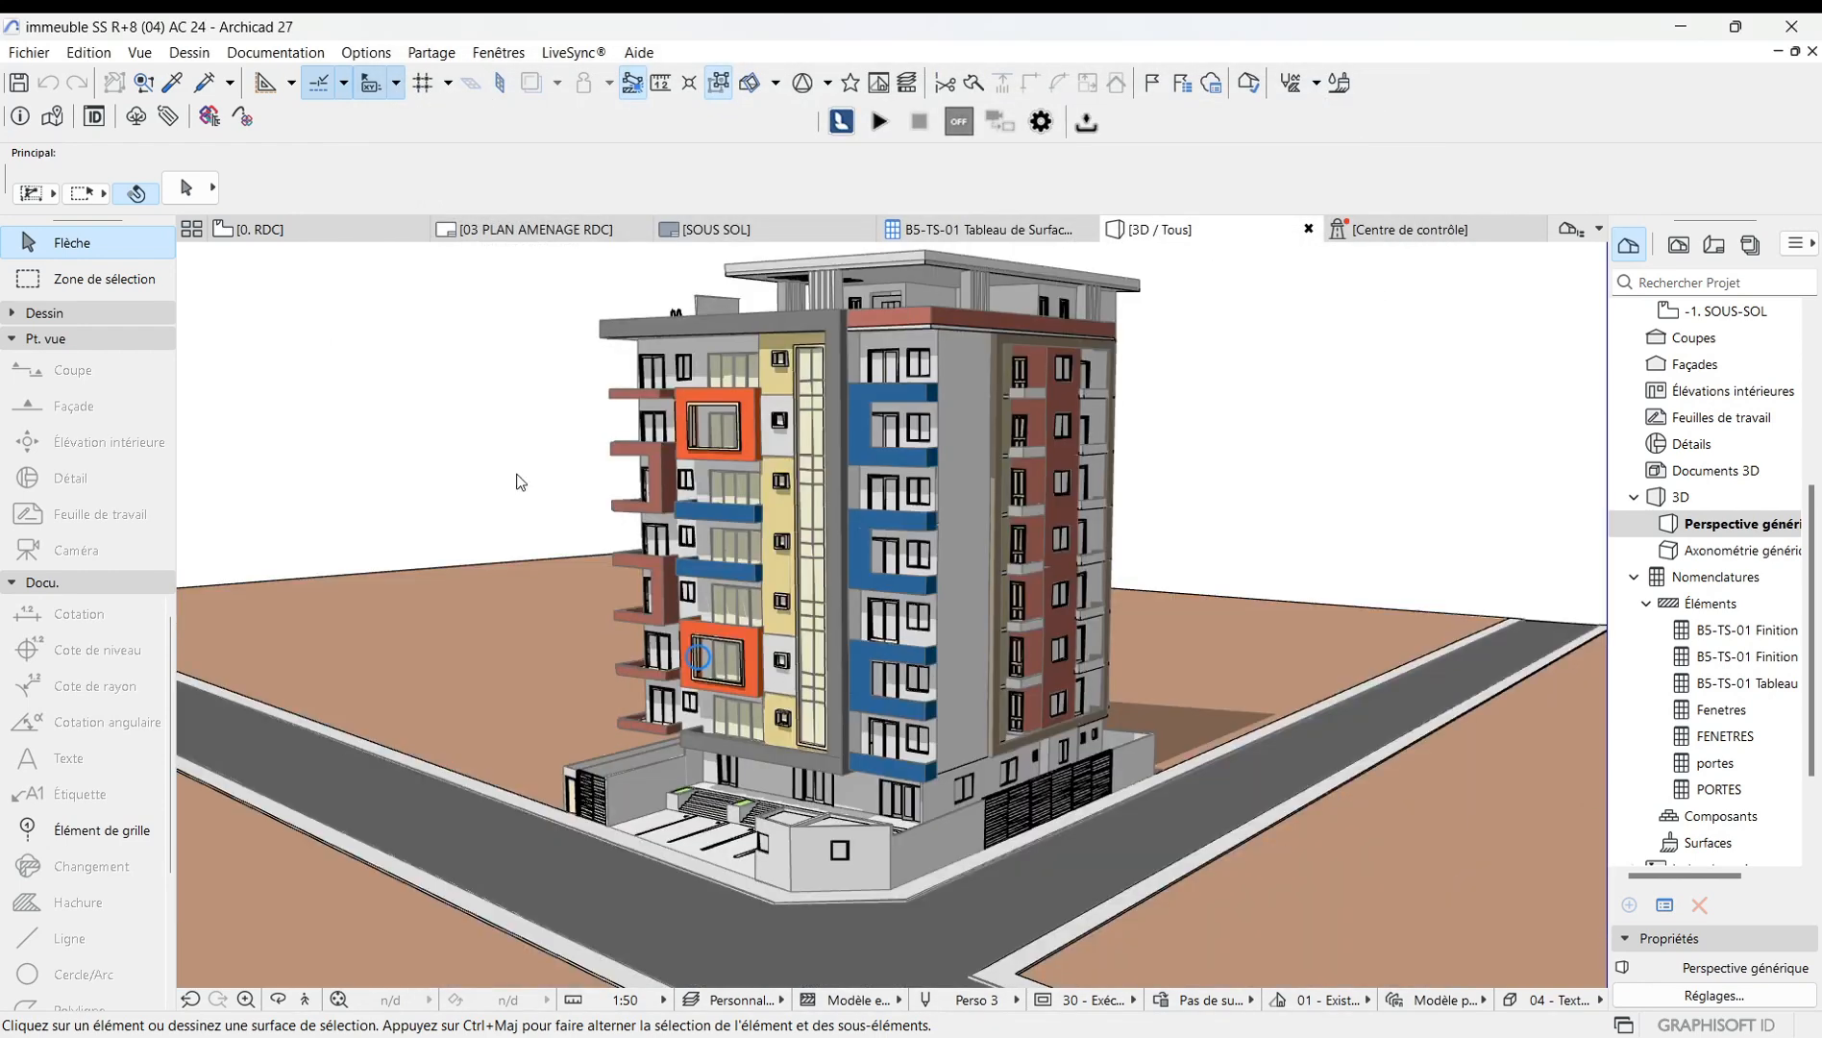
Switch the 3D engine to Accélération matérielle and apply the 01 - Basique (Vectoriel) 3D style.
scroll(800, 497, "up", 2)
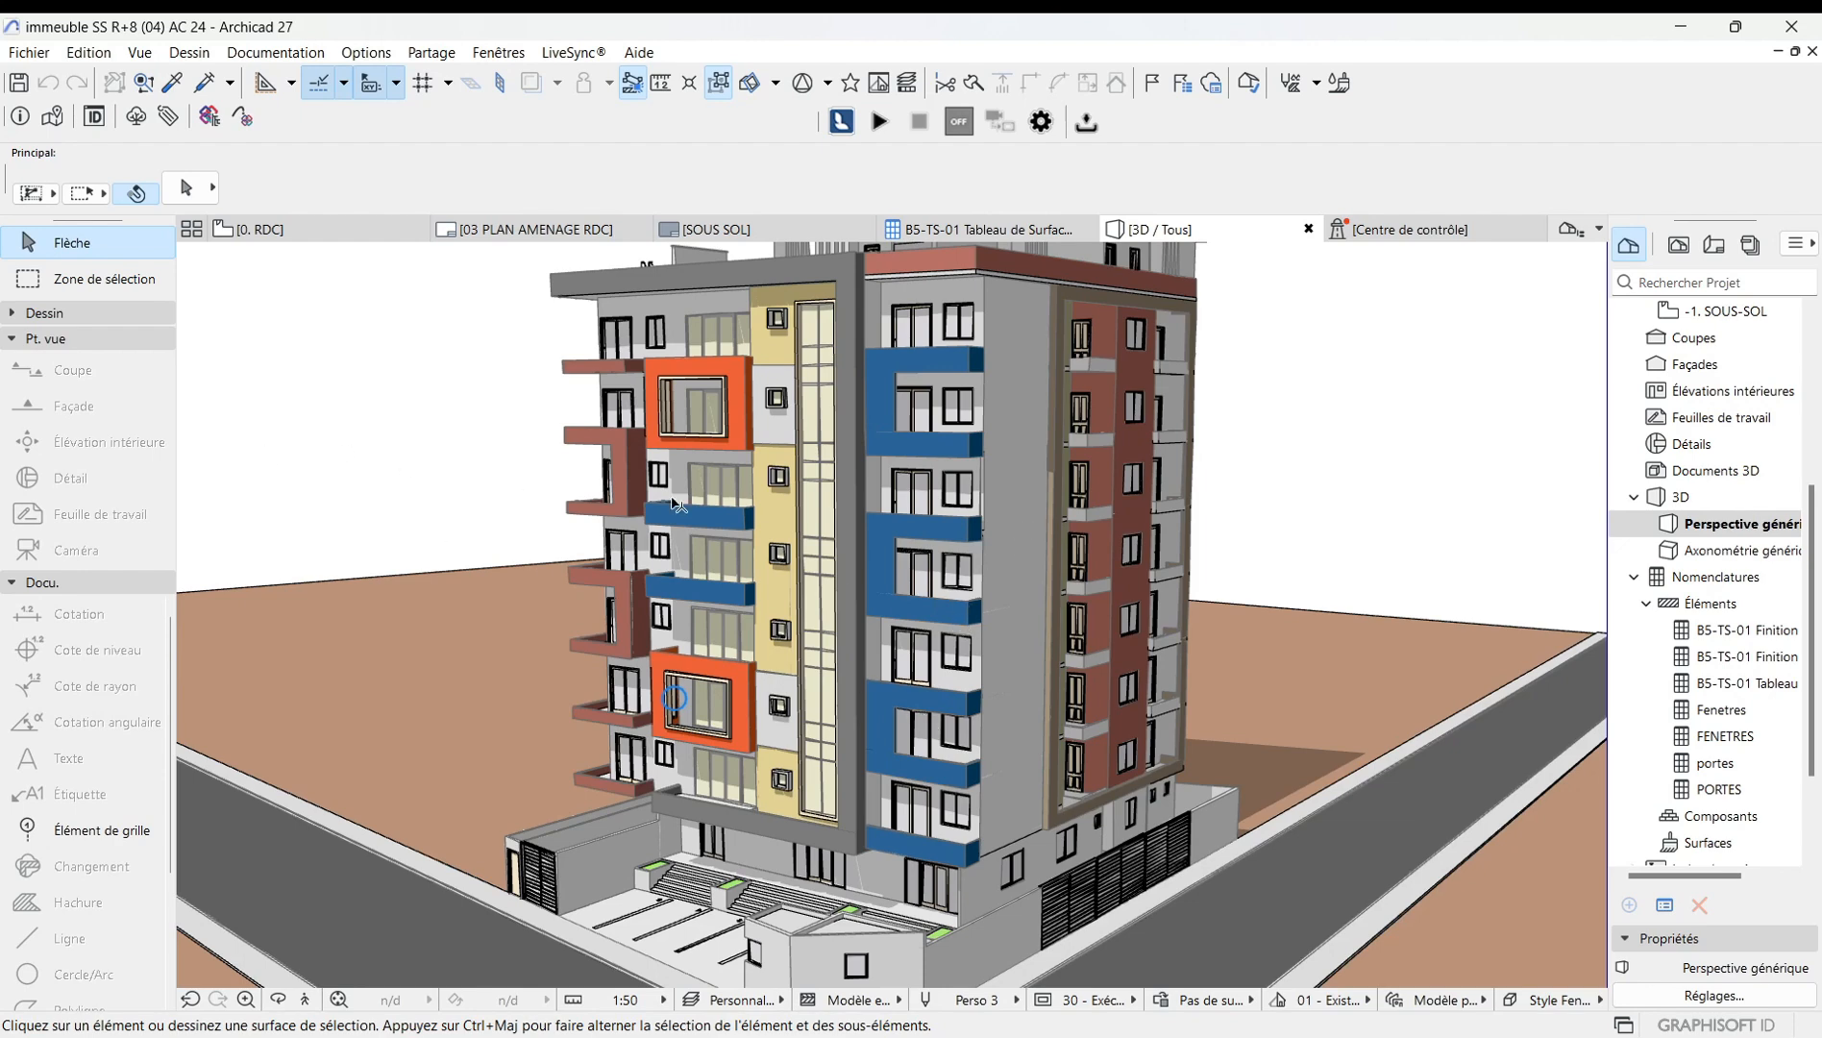
scroll(468, 490, "up", 3)
right_click(471, 485)
mouse_move(548, 503)
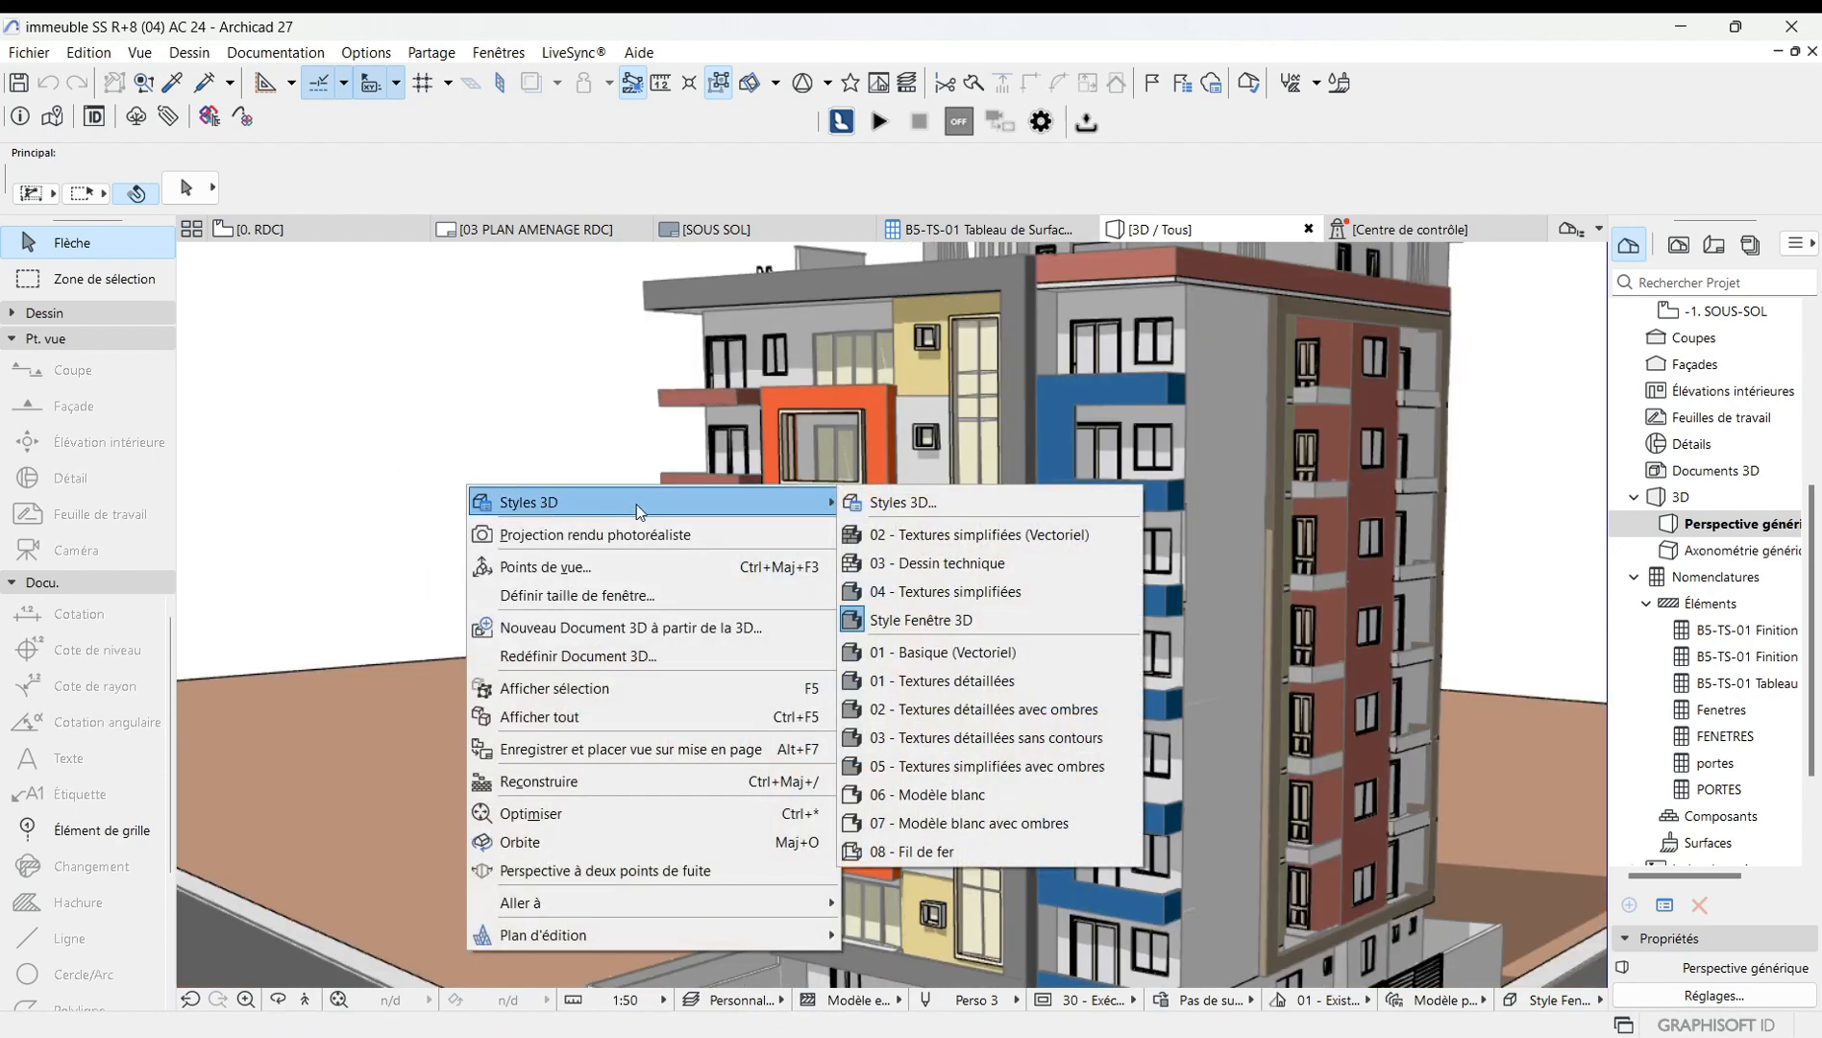
left_click(892, 504)
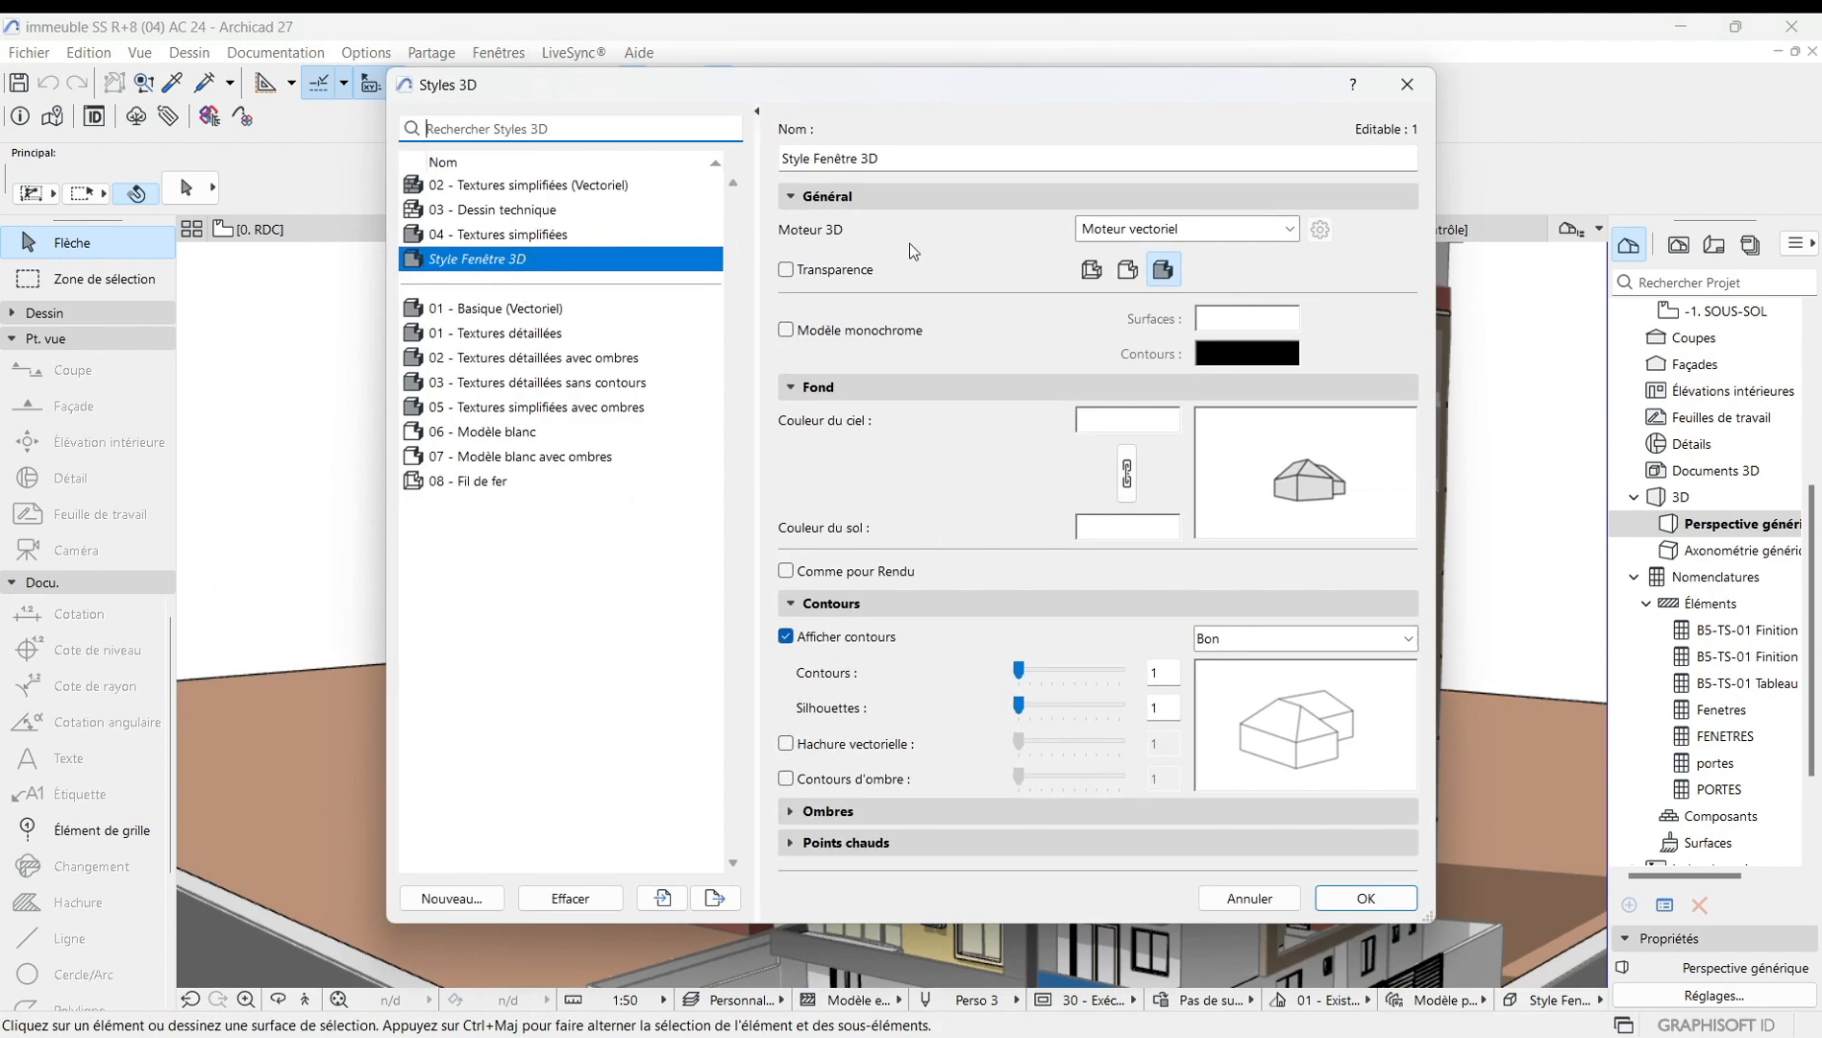
left_click(1285, 226)
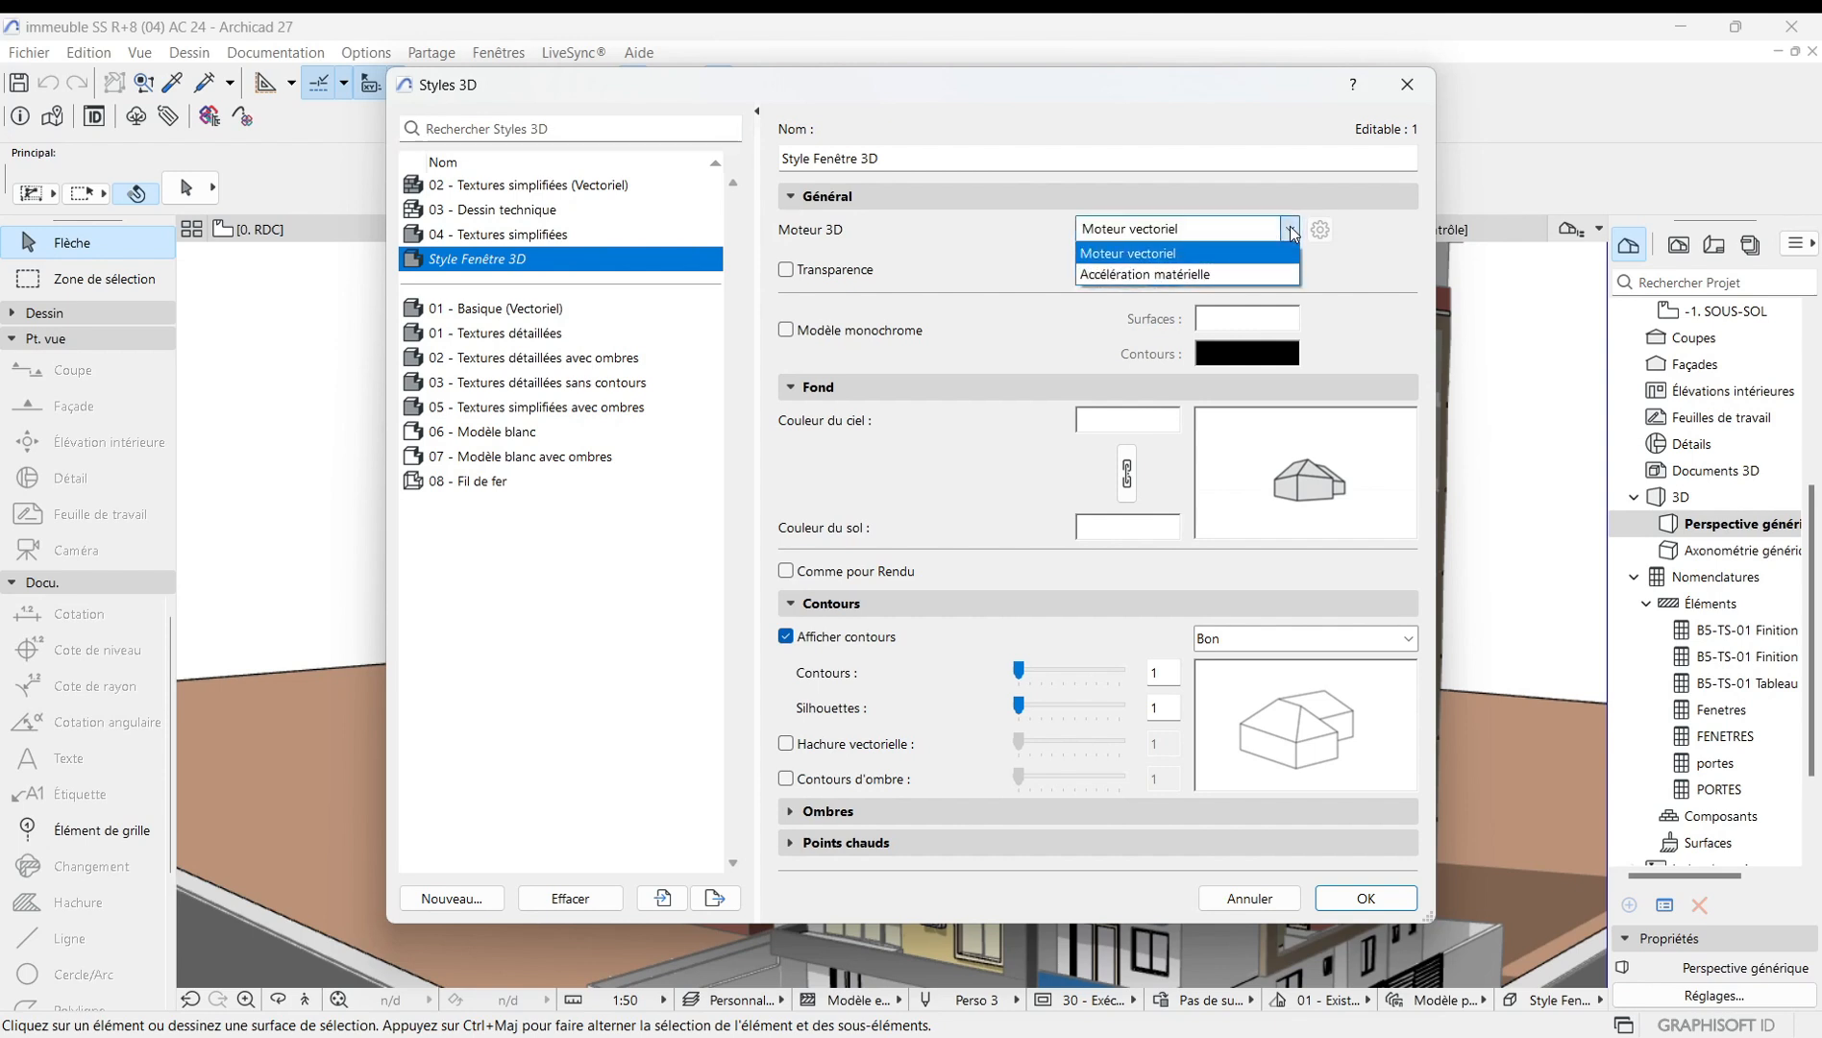
left_click(1188, 270)
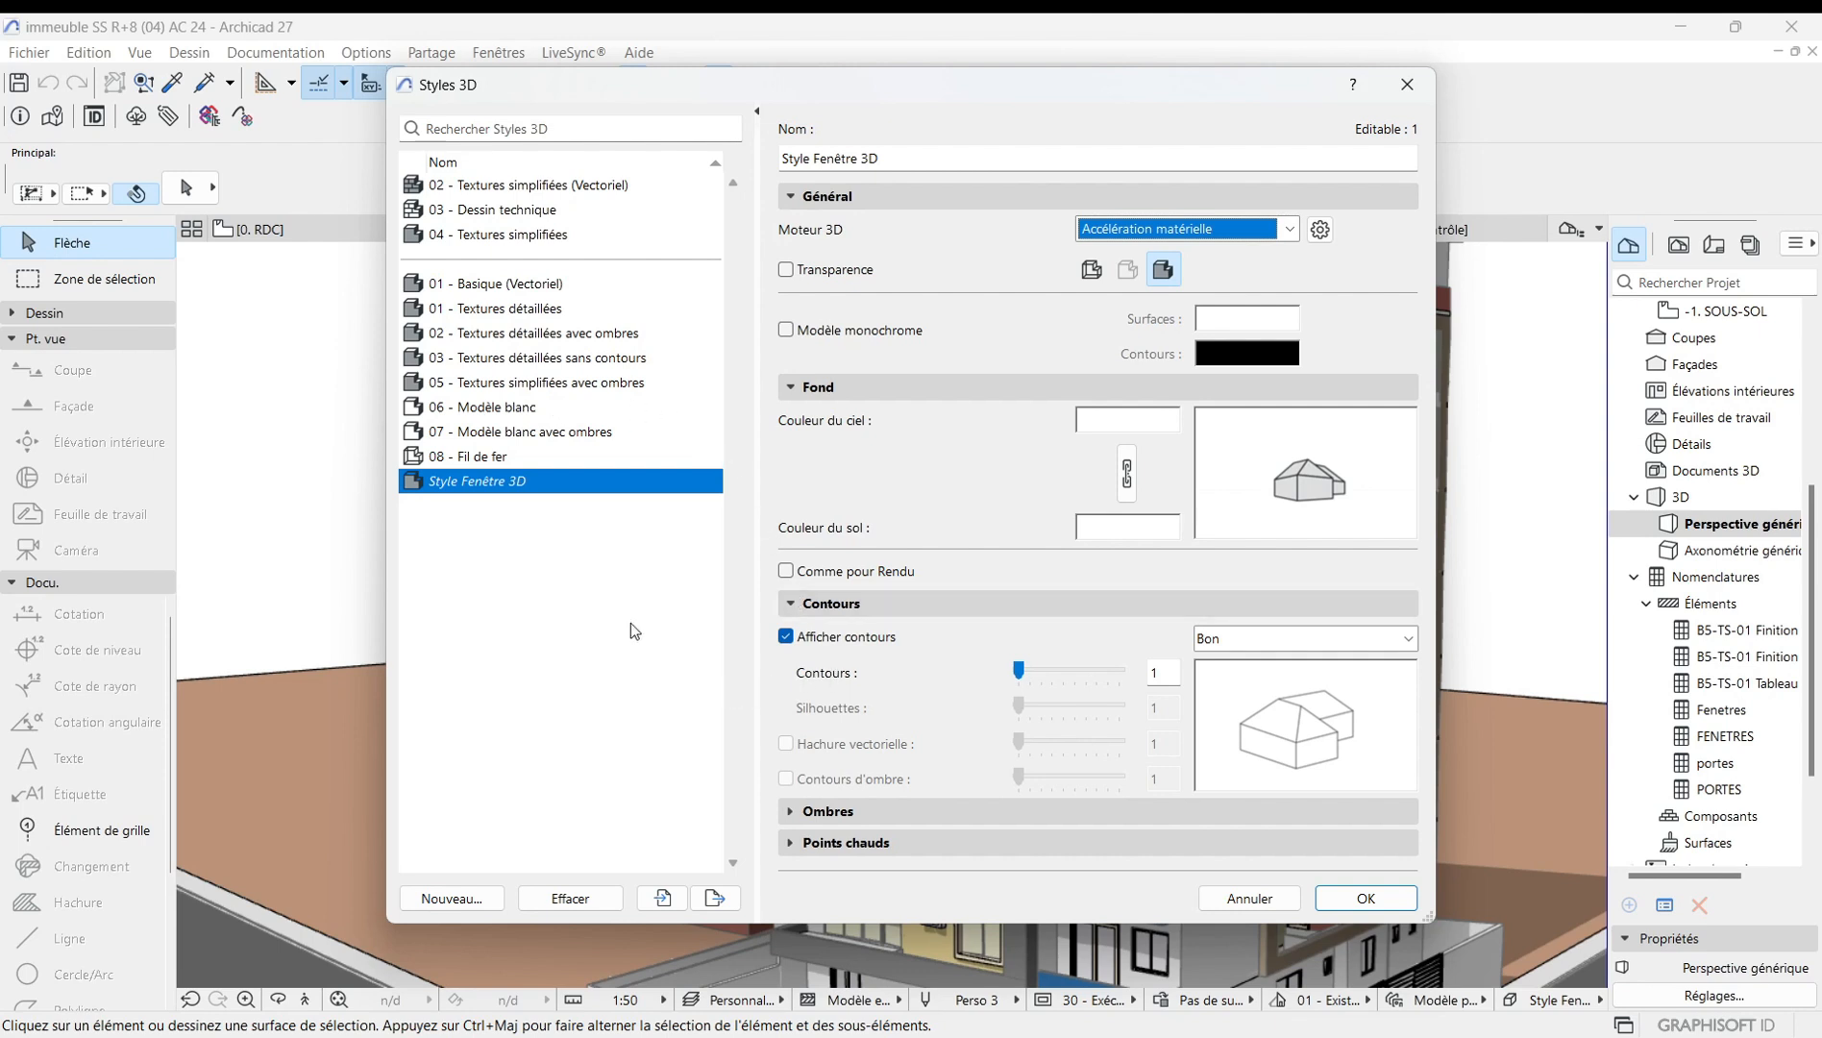
left_click(467, 287)
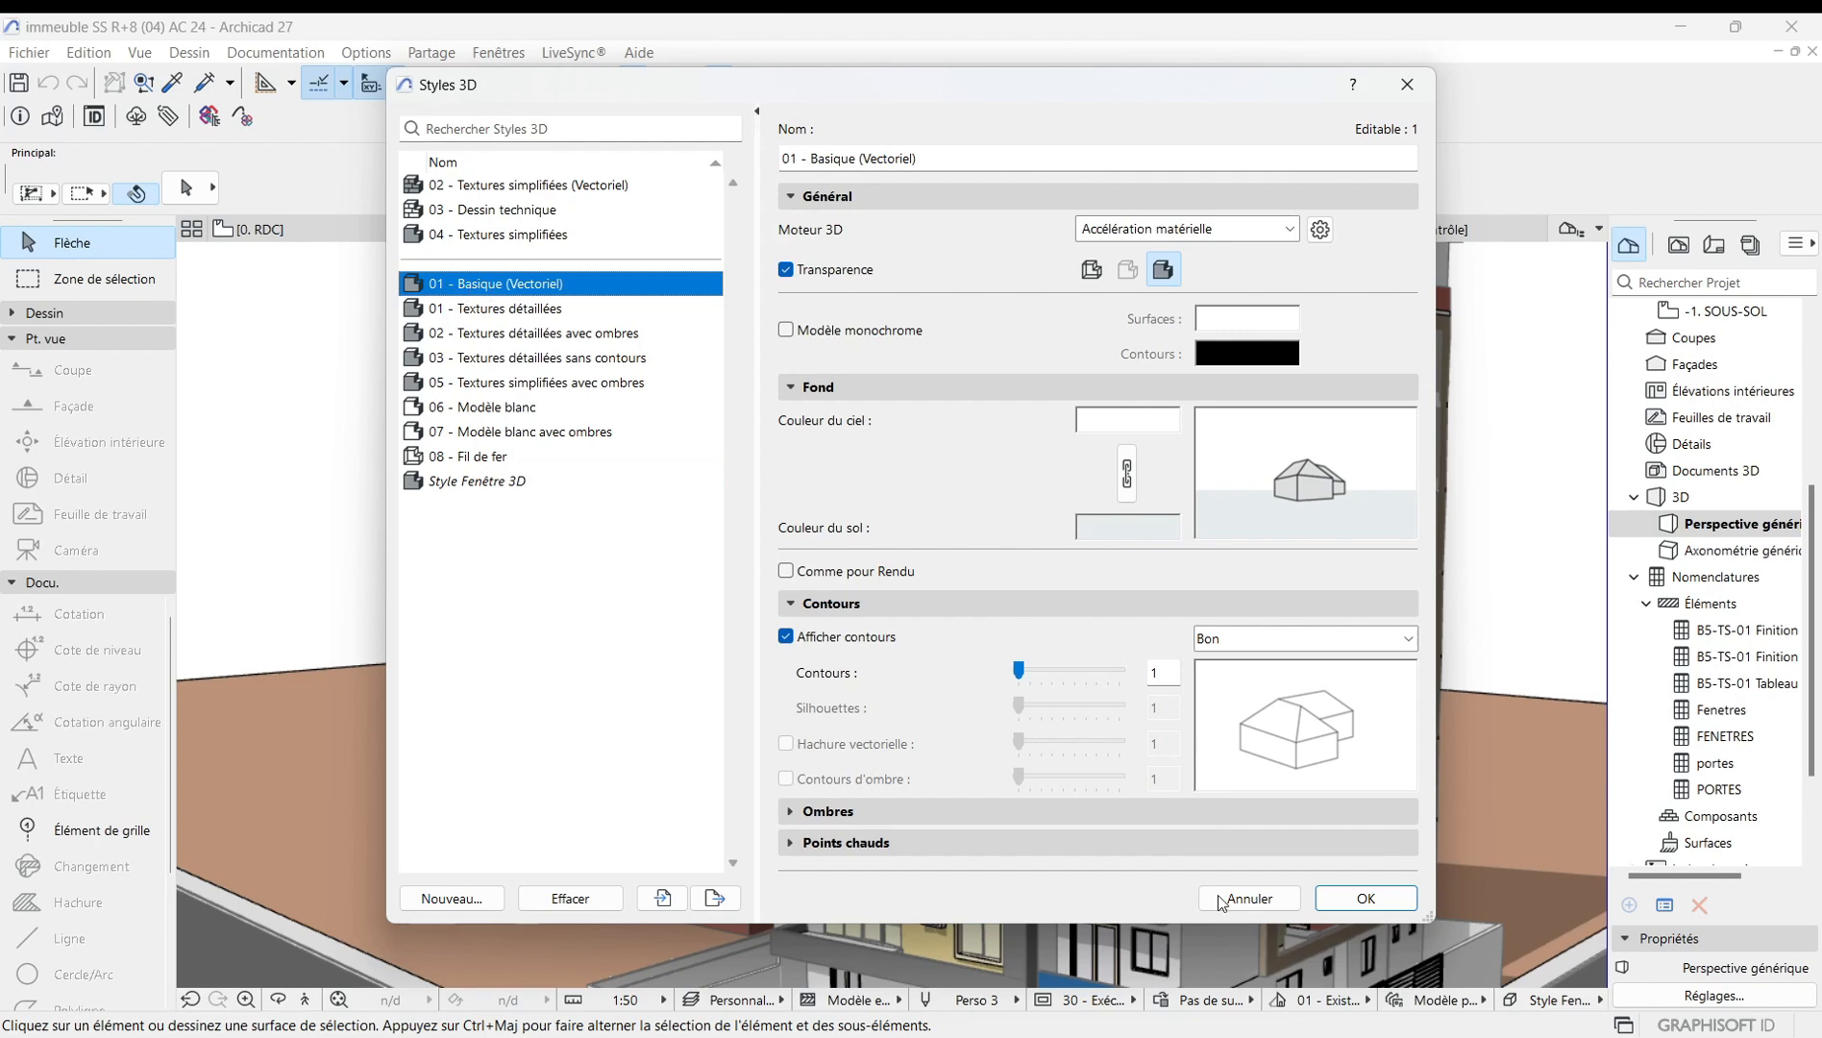
left_click(1355, 898)
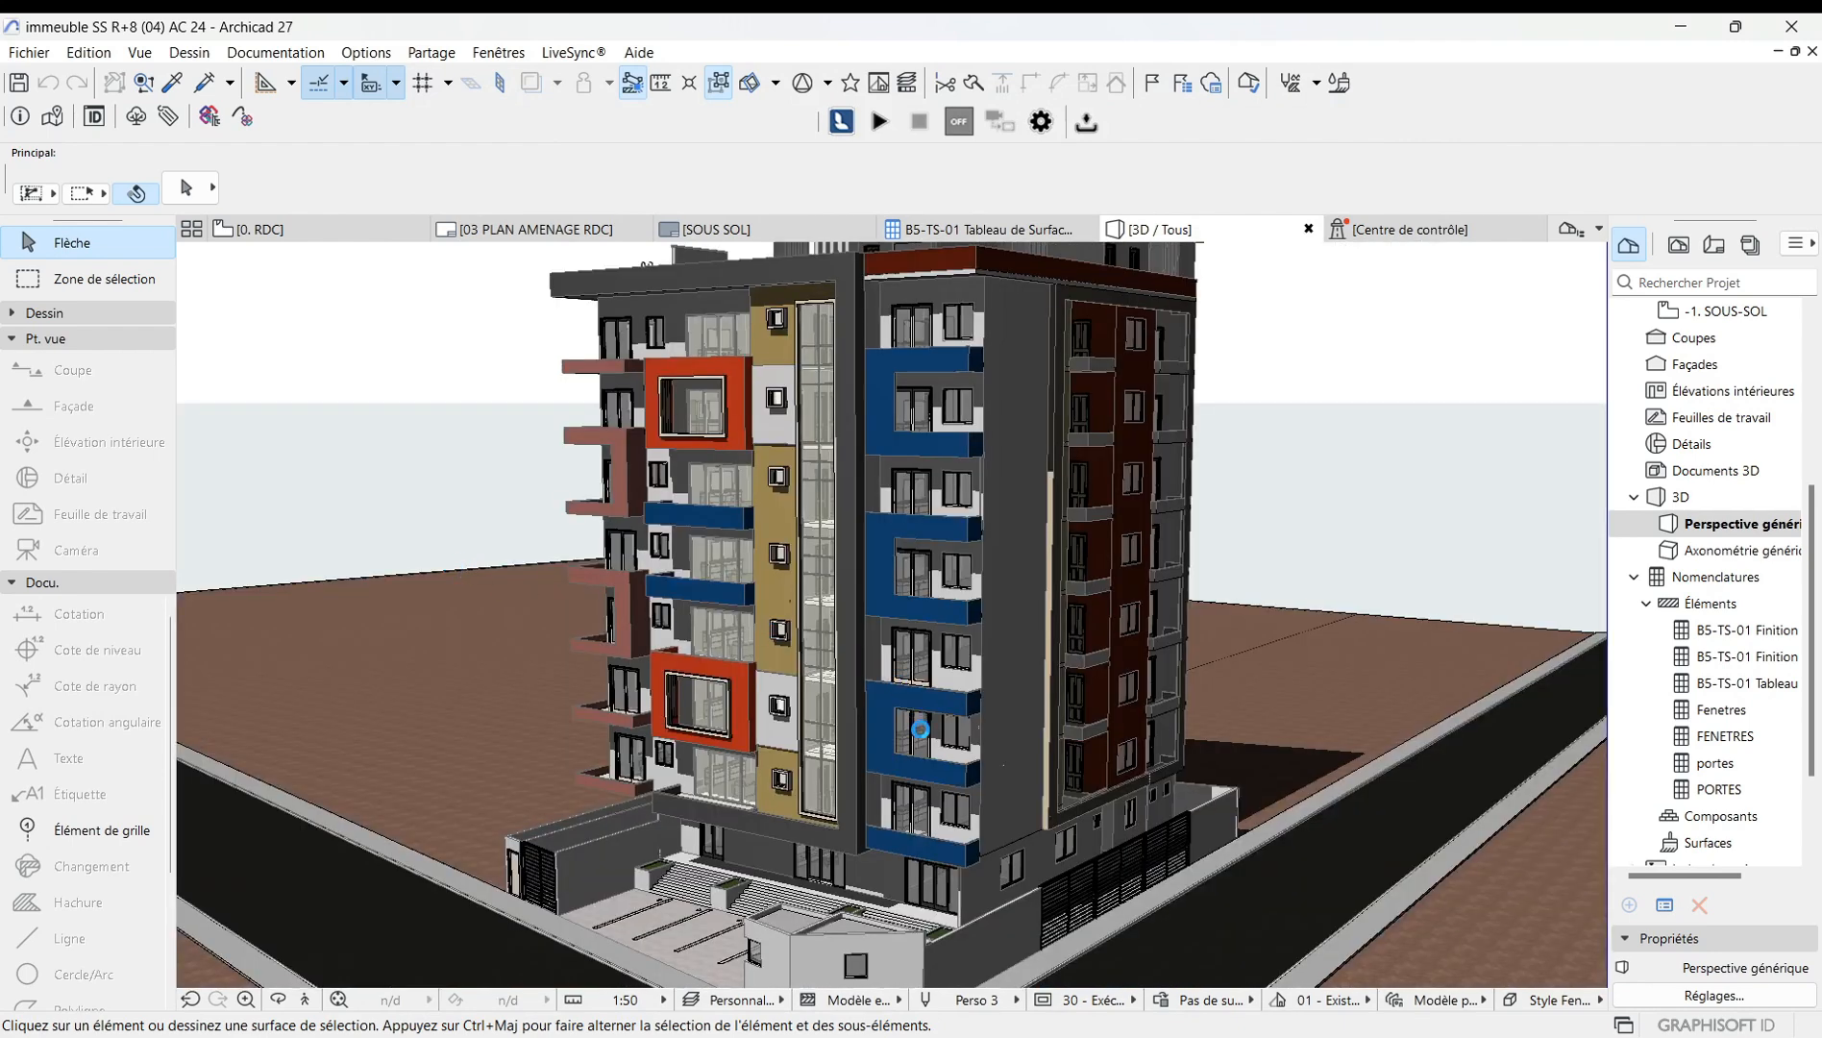
Orbit and zoom the 3D view around the building.
scroll(918, 746, "down", 3)
scroll(856, 550, "up", 2)
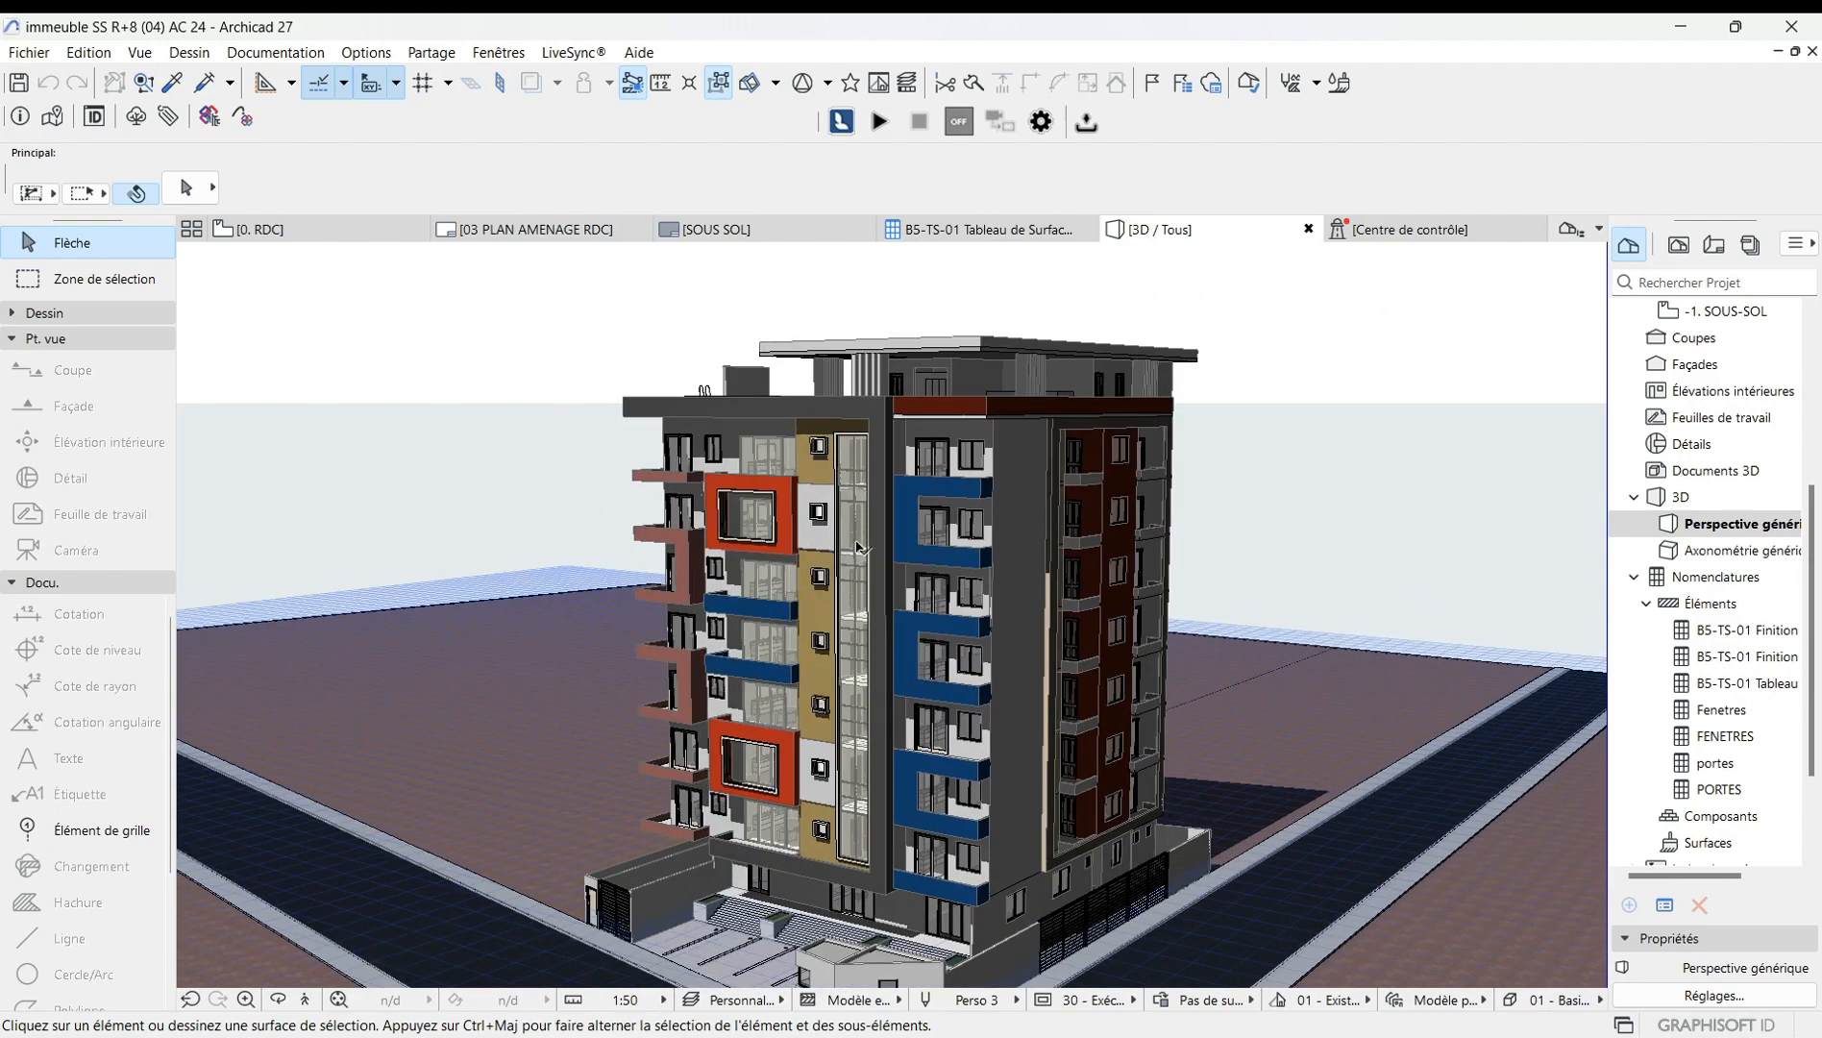
left_click(277, 1001)
left_click_drag(884, 790, 707, 661)
left_click_drag(846, 649, 853, 736)
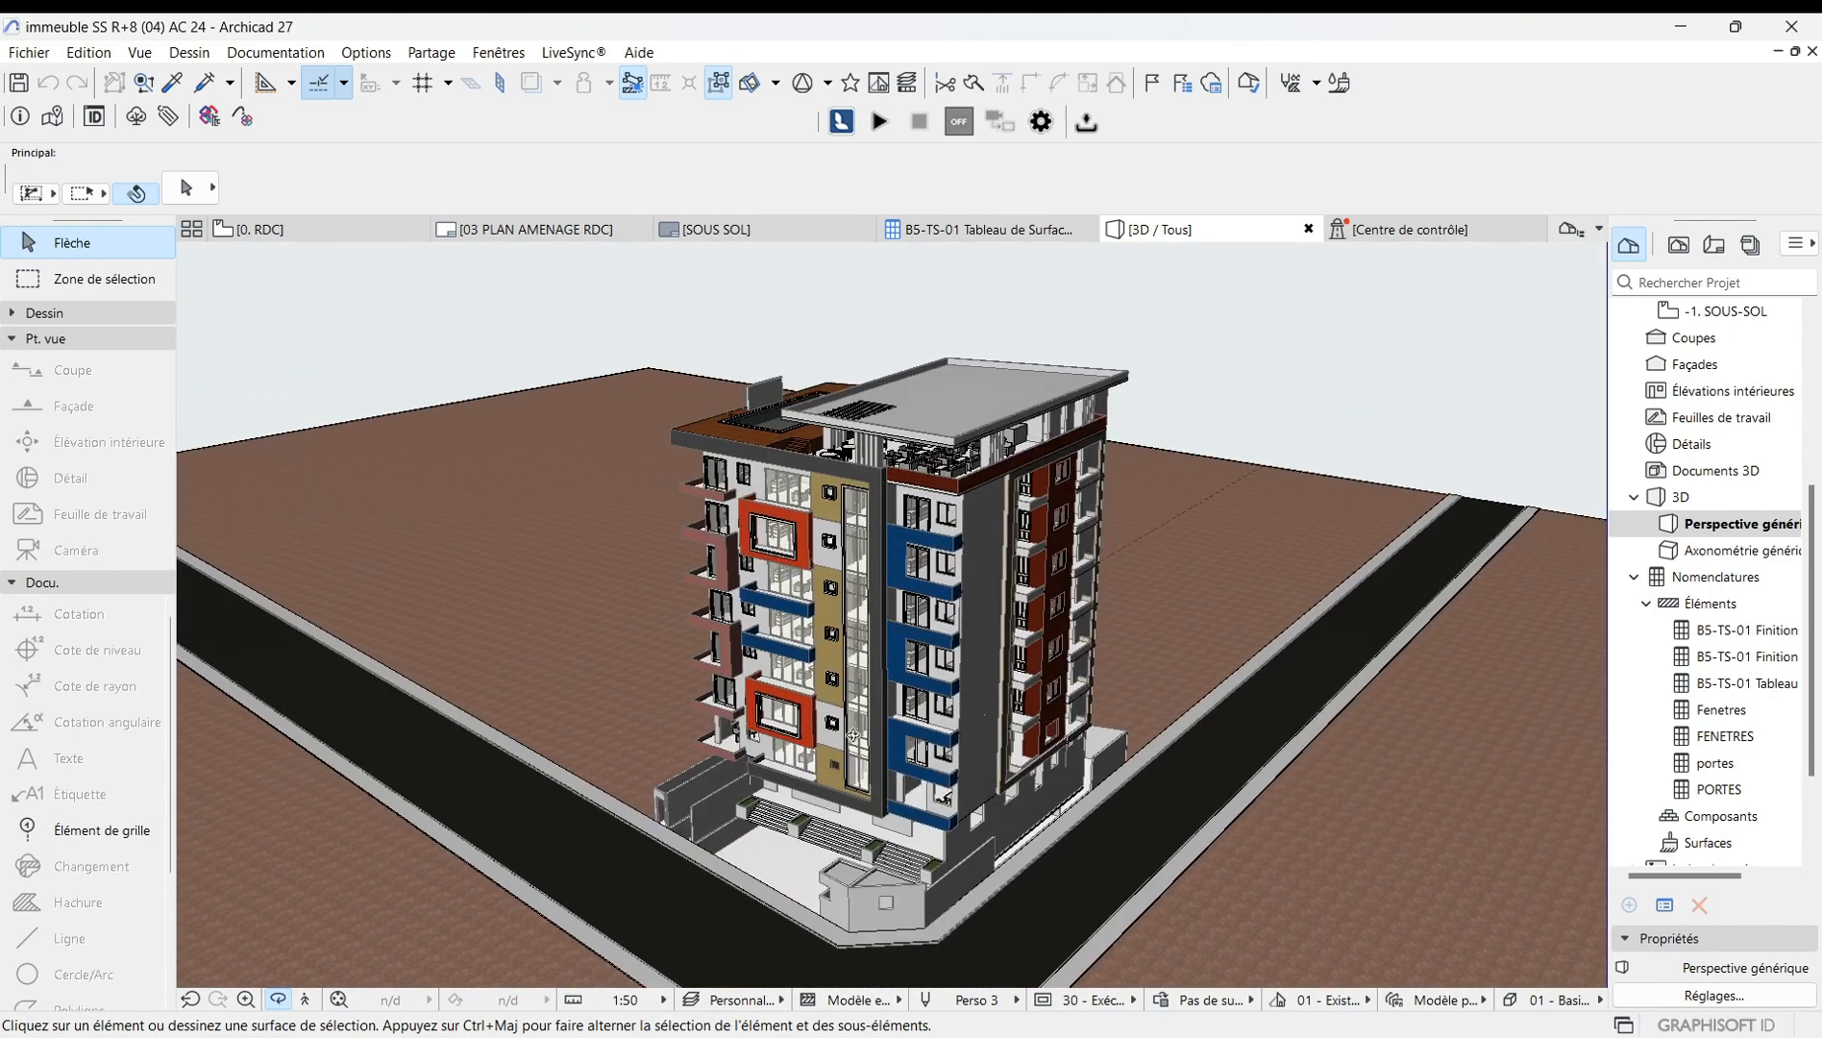
scroll(925, 536, "up", 3)
left_click_drag(930, 595, 852, 764)
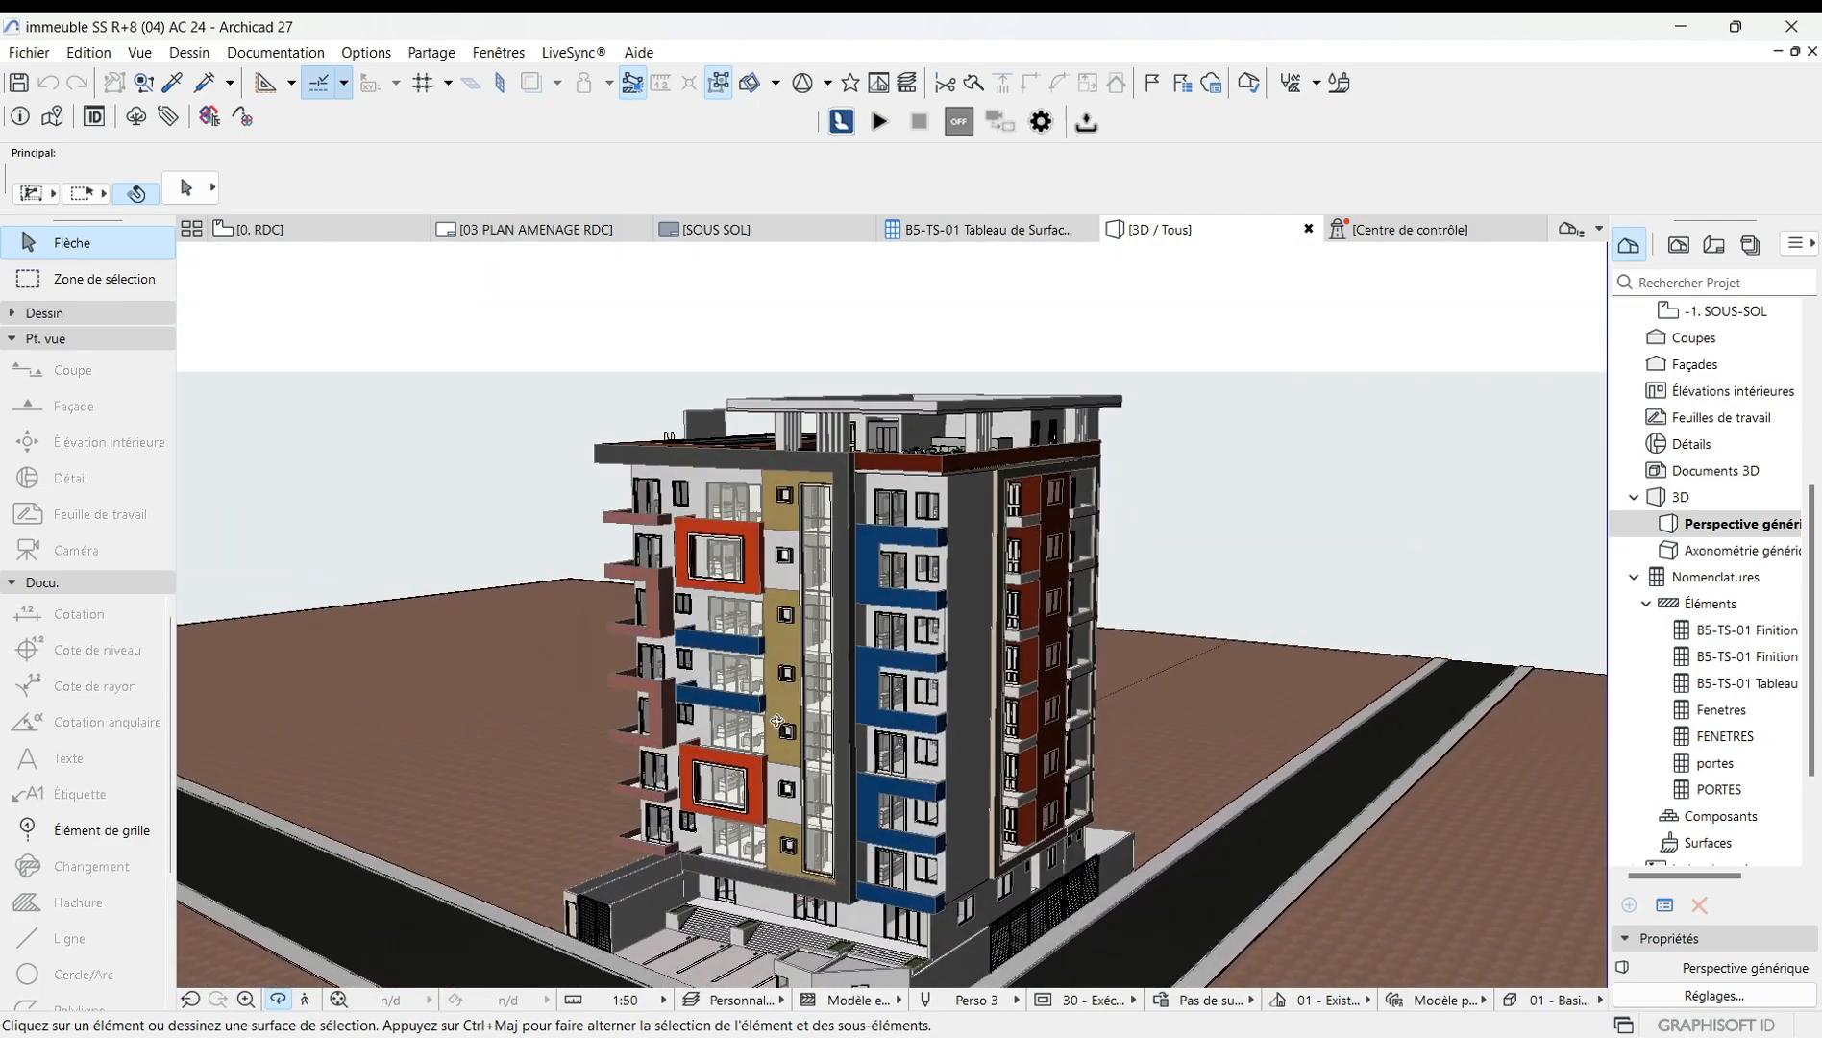
Apply the 02 - Textures détaillées avec ombres 3D style to the perspective view.
right_click(456, 484)
mouse_move(500, 502)
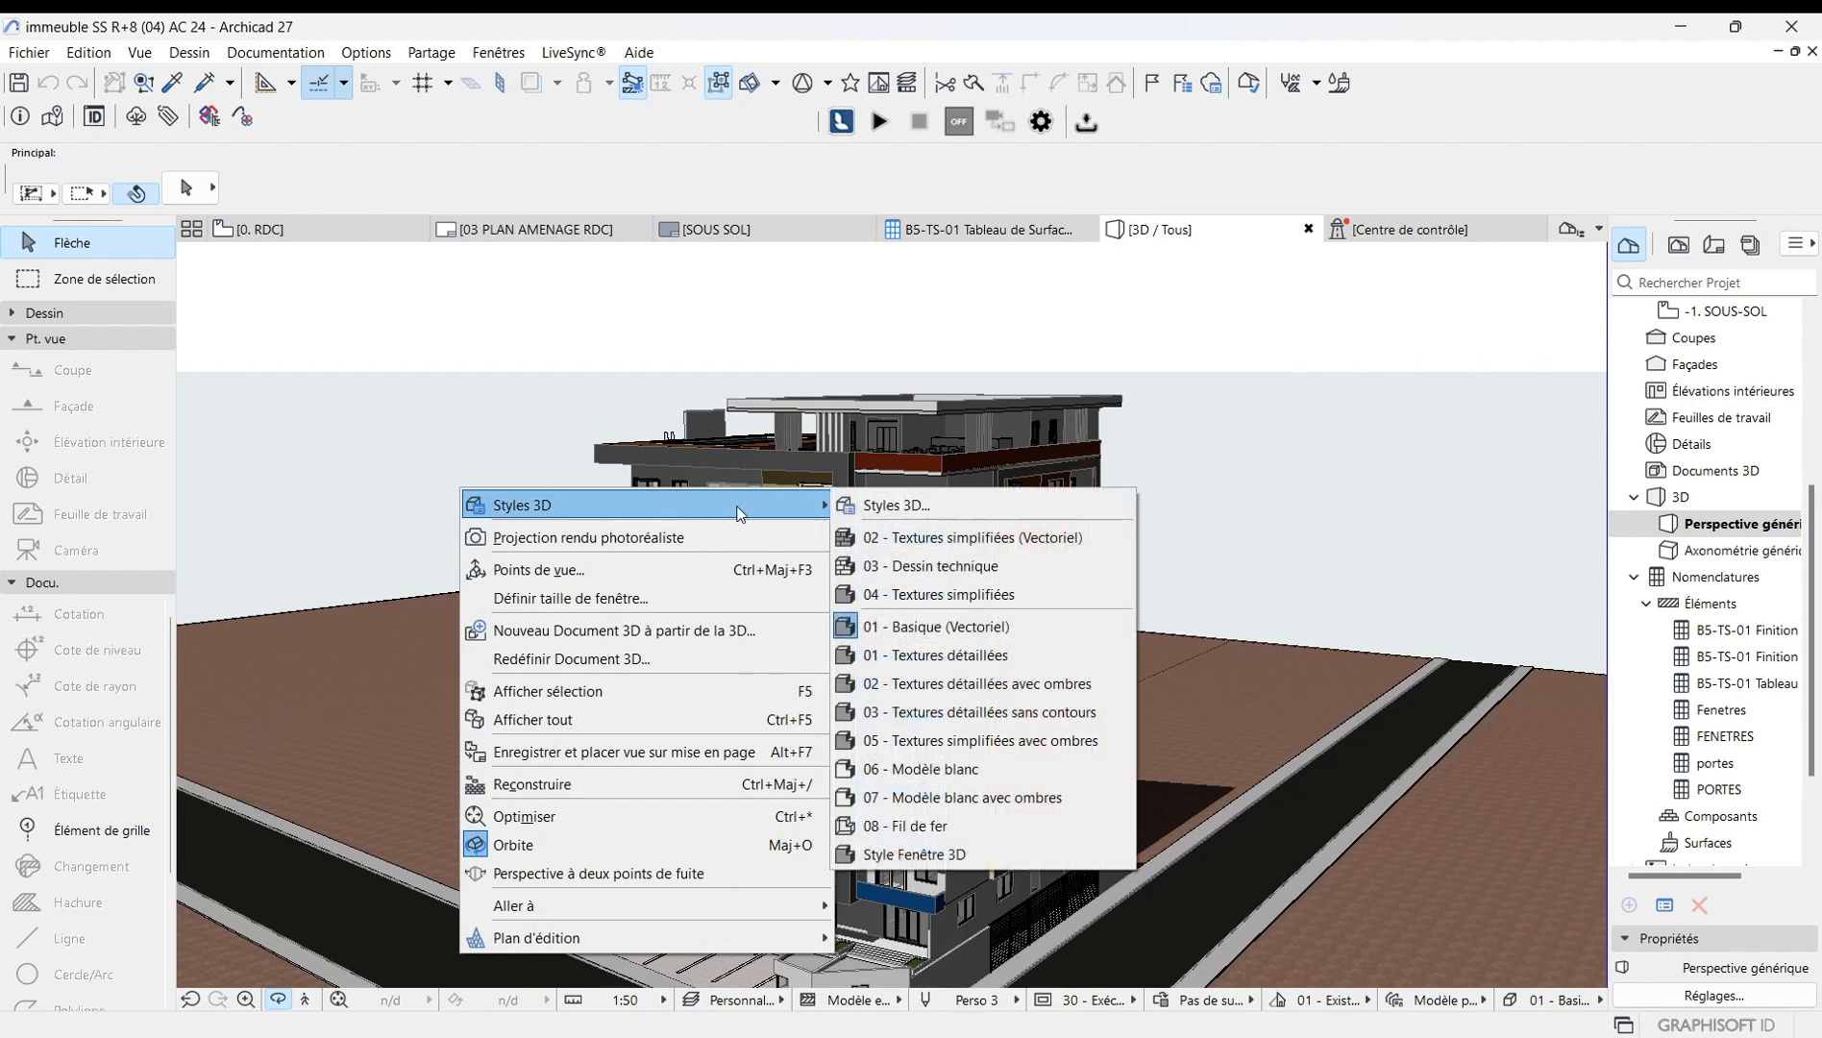
left_click(897, 501)
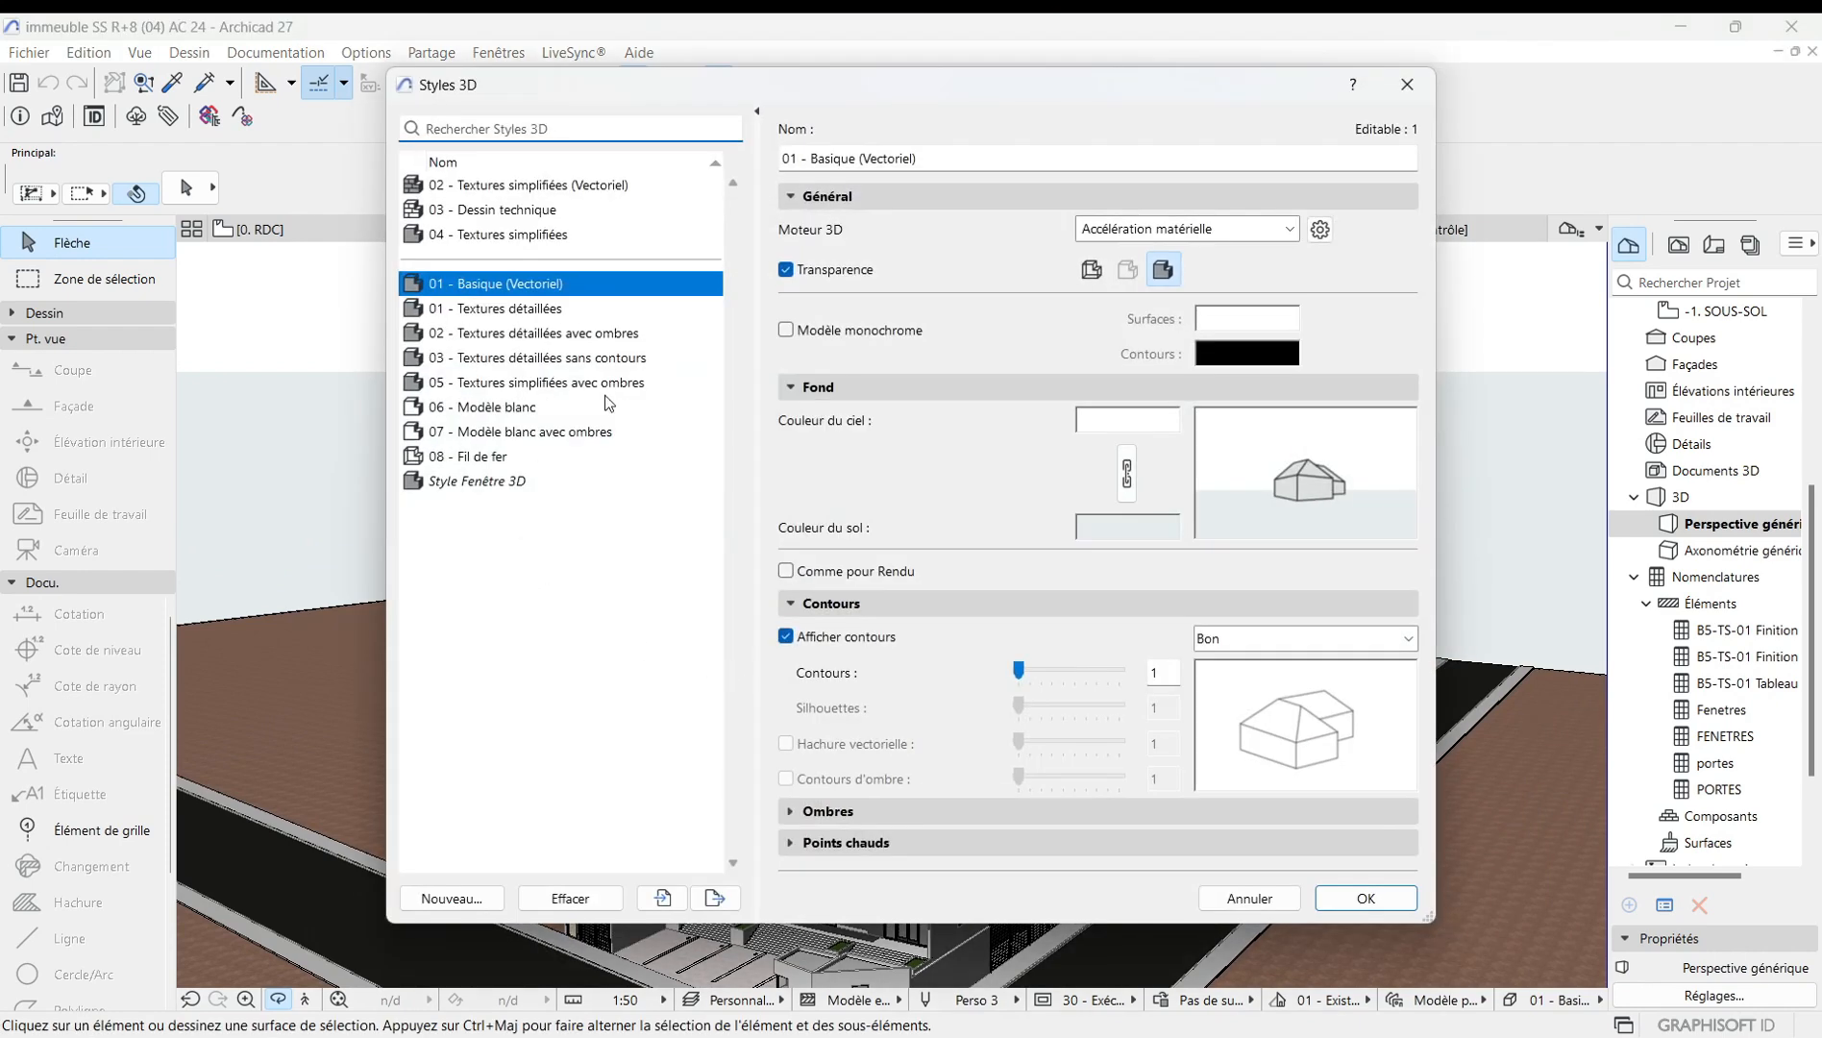
left_click(501, 309)
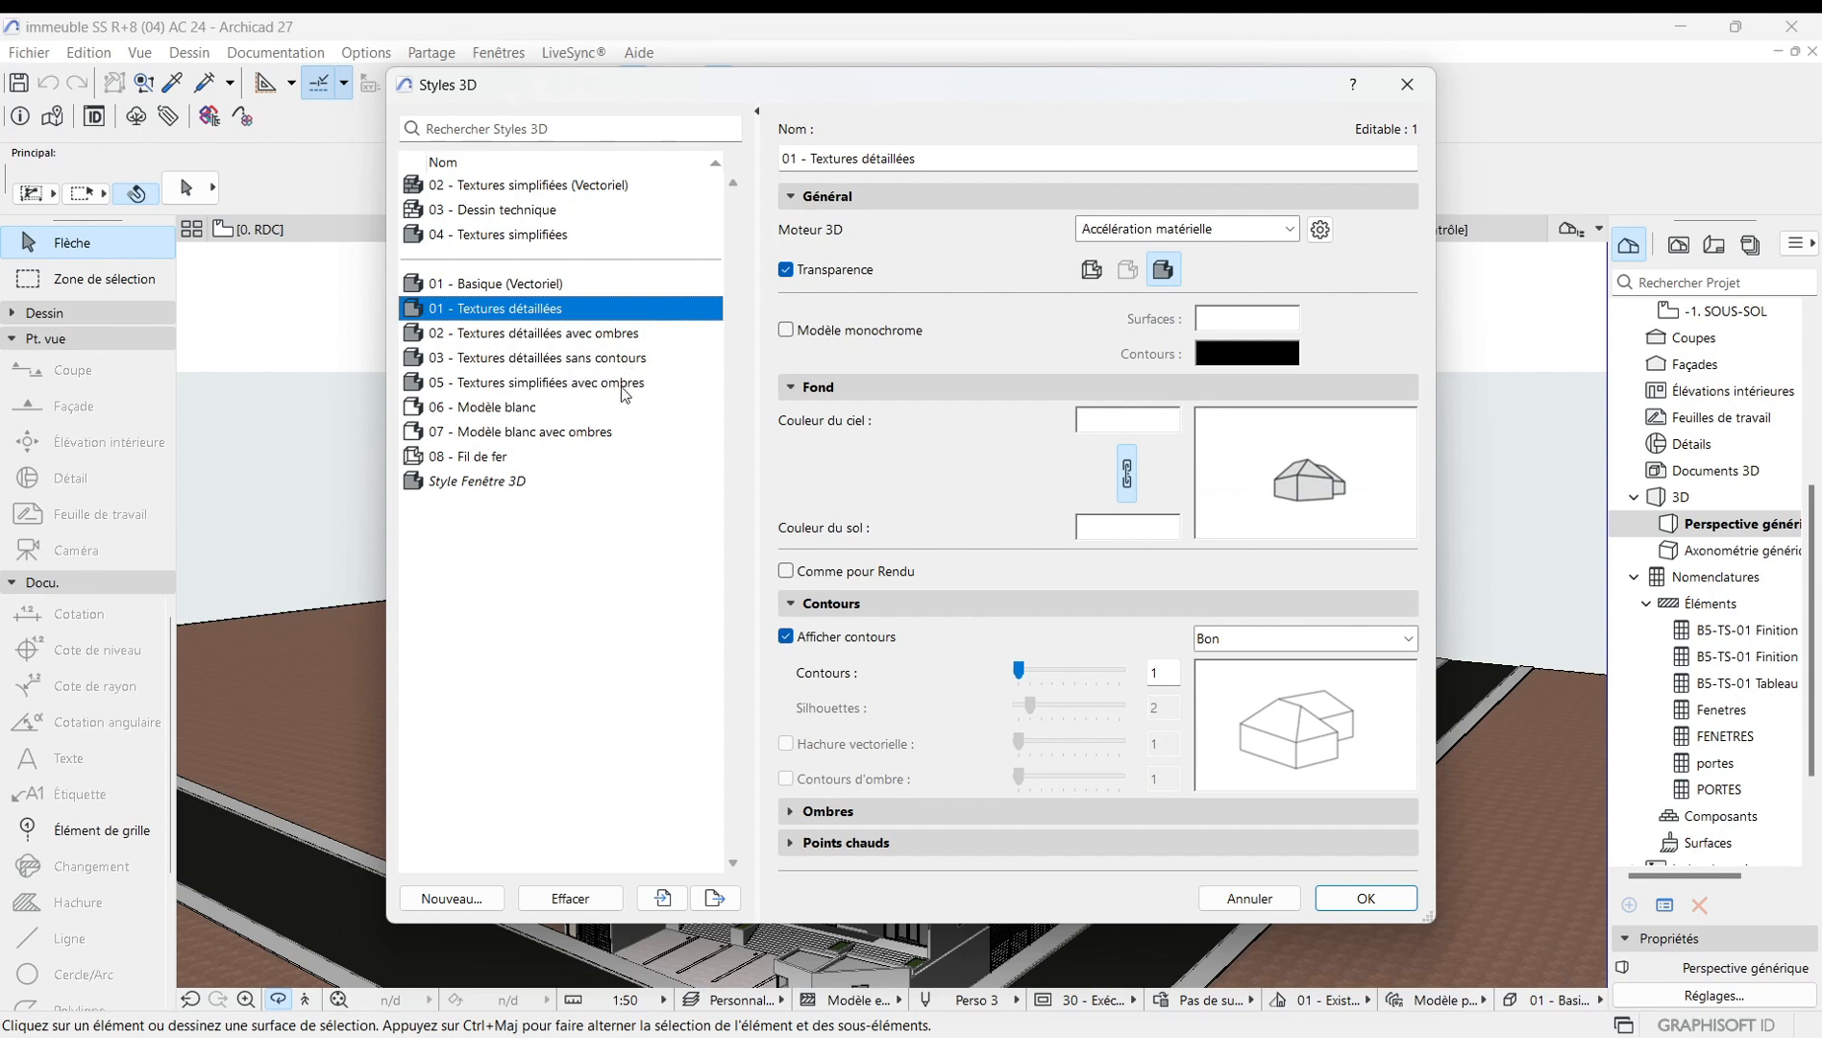
left_click(514, 336)
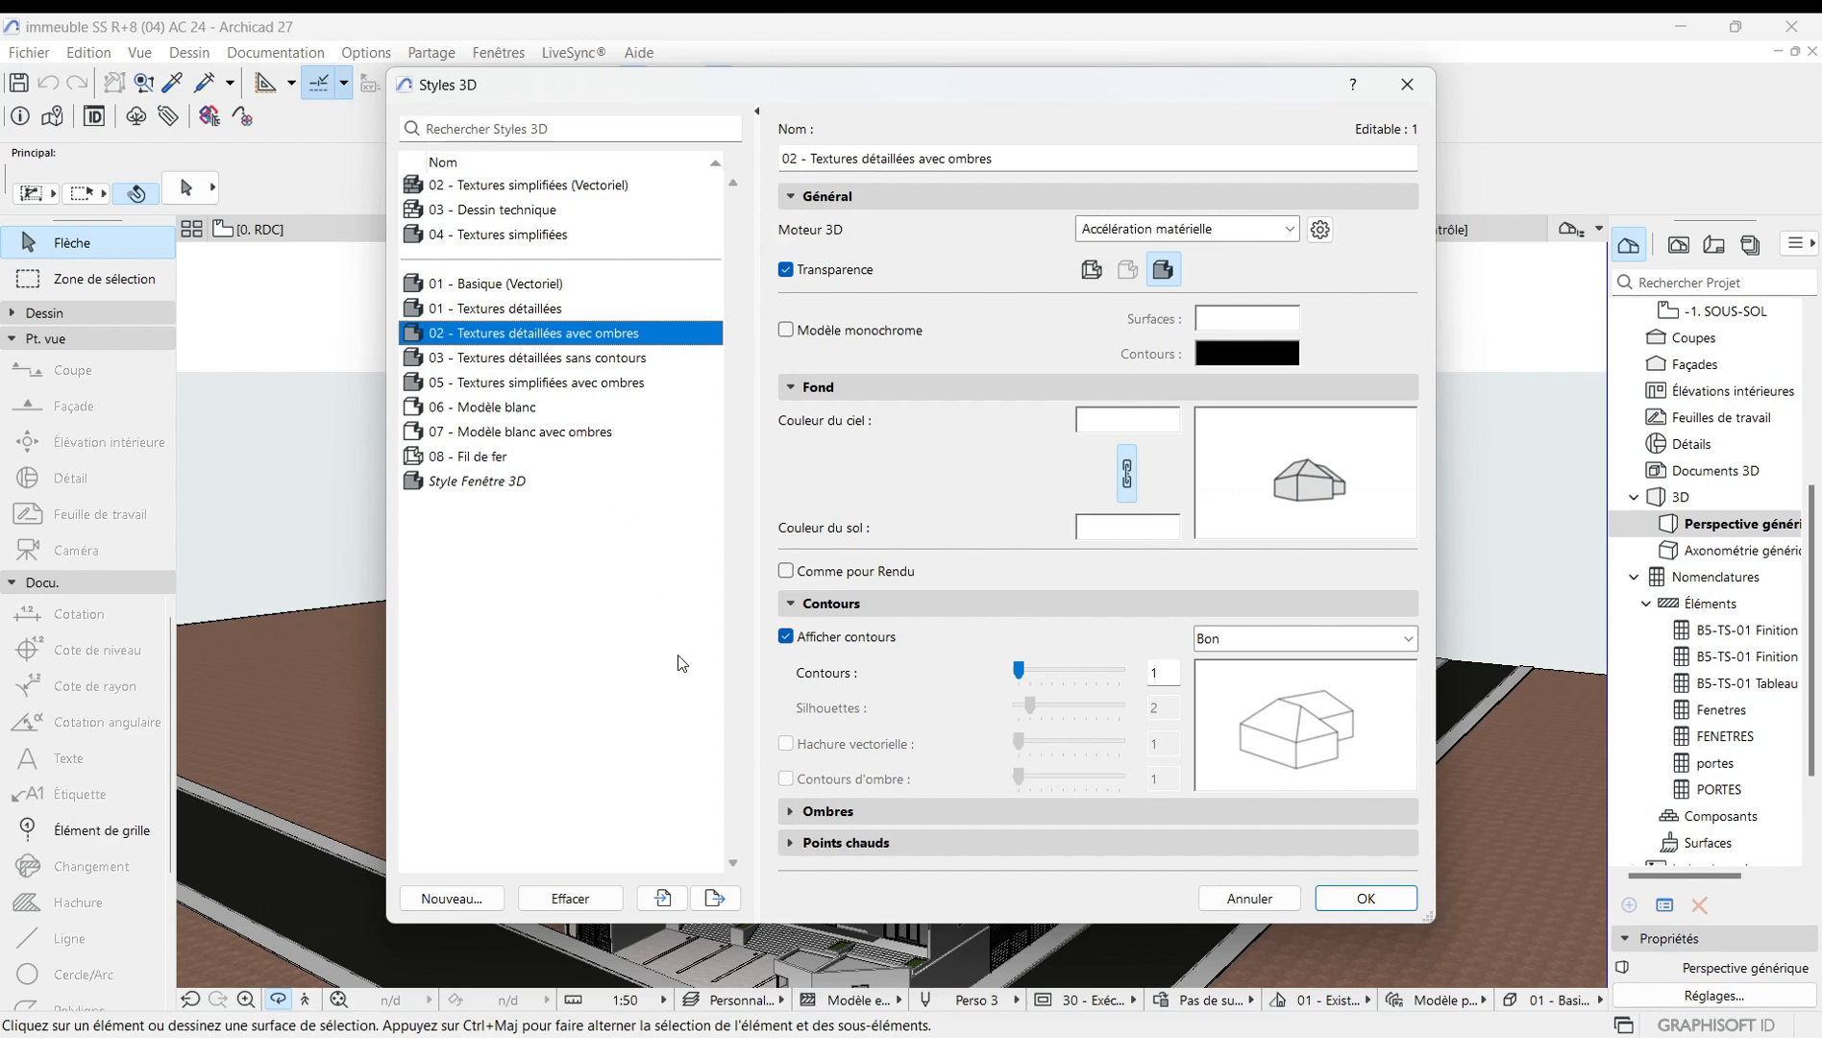
left_click(1365, 900)
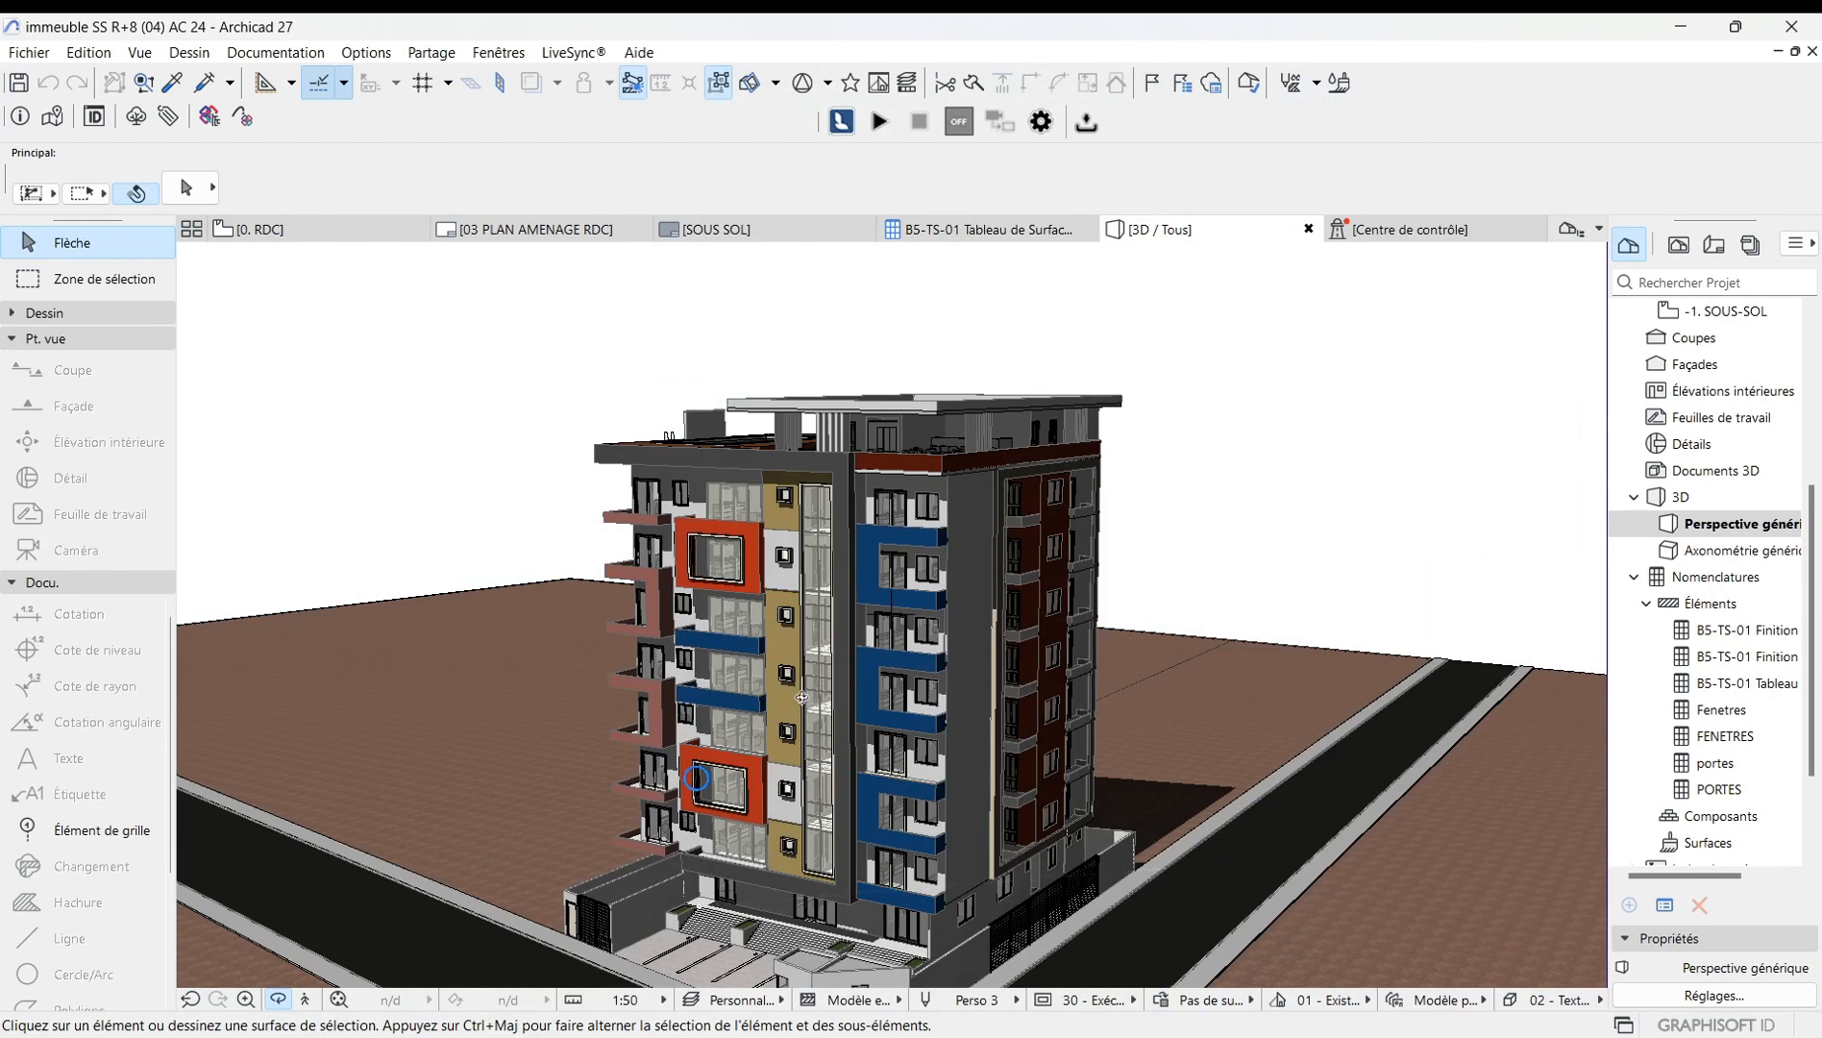
Turn off Transparence in the 02 - Textures détaillées avec ombres 3D style.
left_click_drag(871, 686, 703, 775)
scroll(852, 669, "up", 3)
right_click(531, 486)
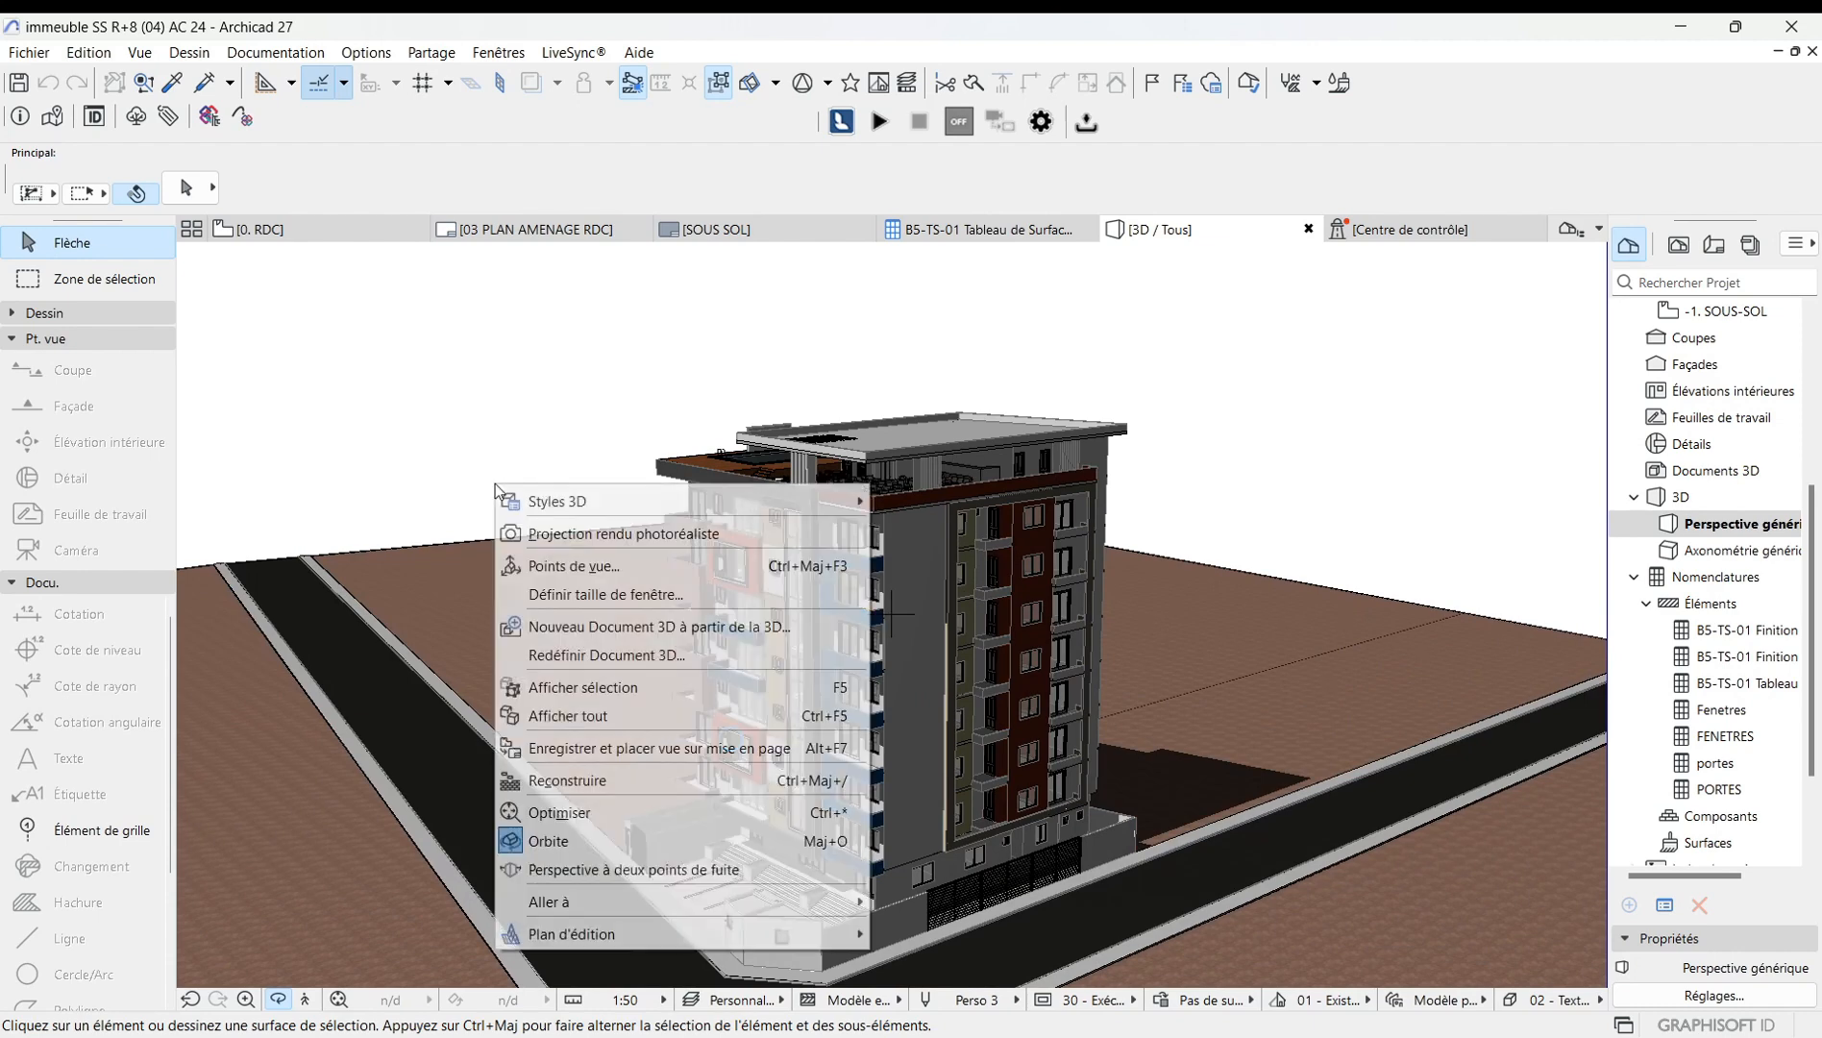
mouse_move(546, 504)
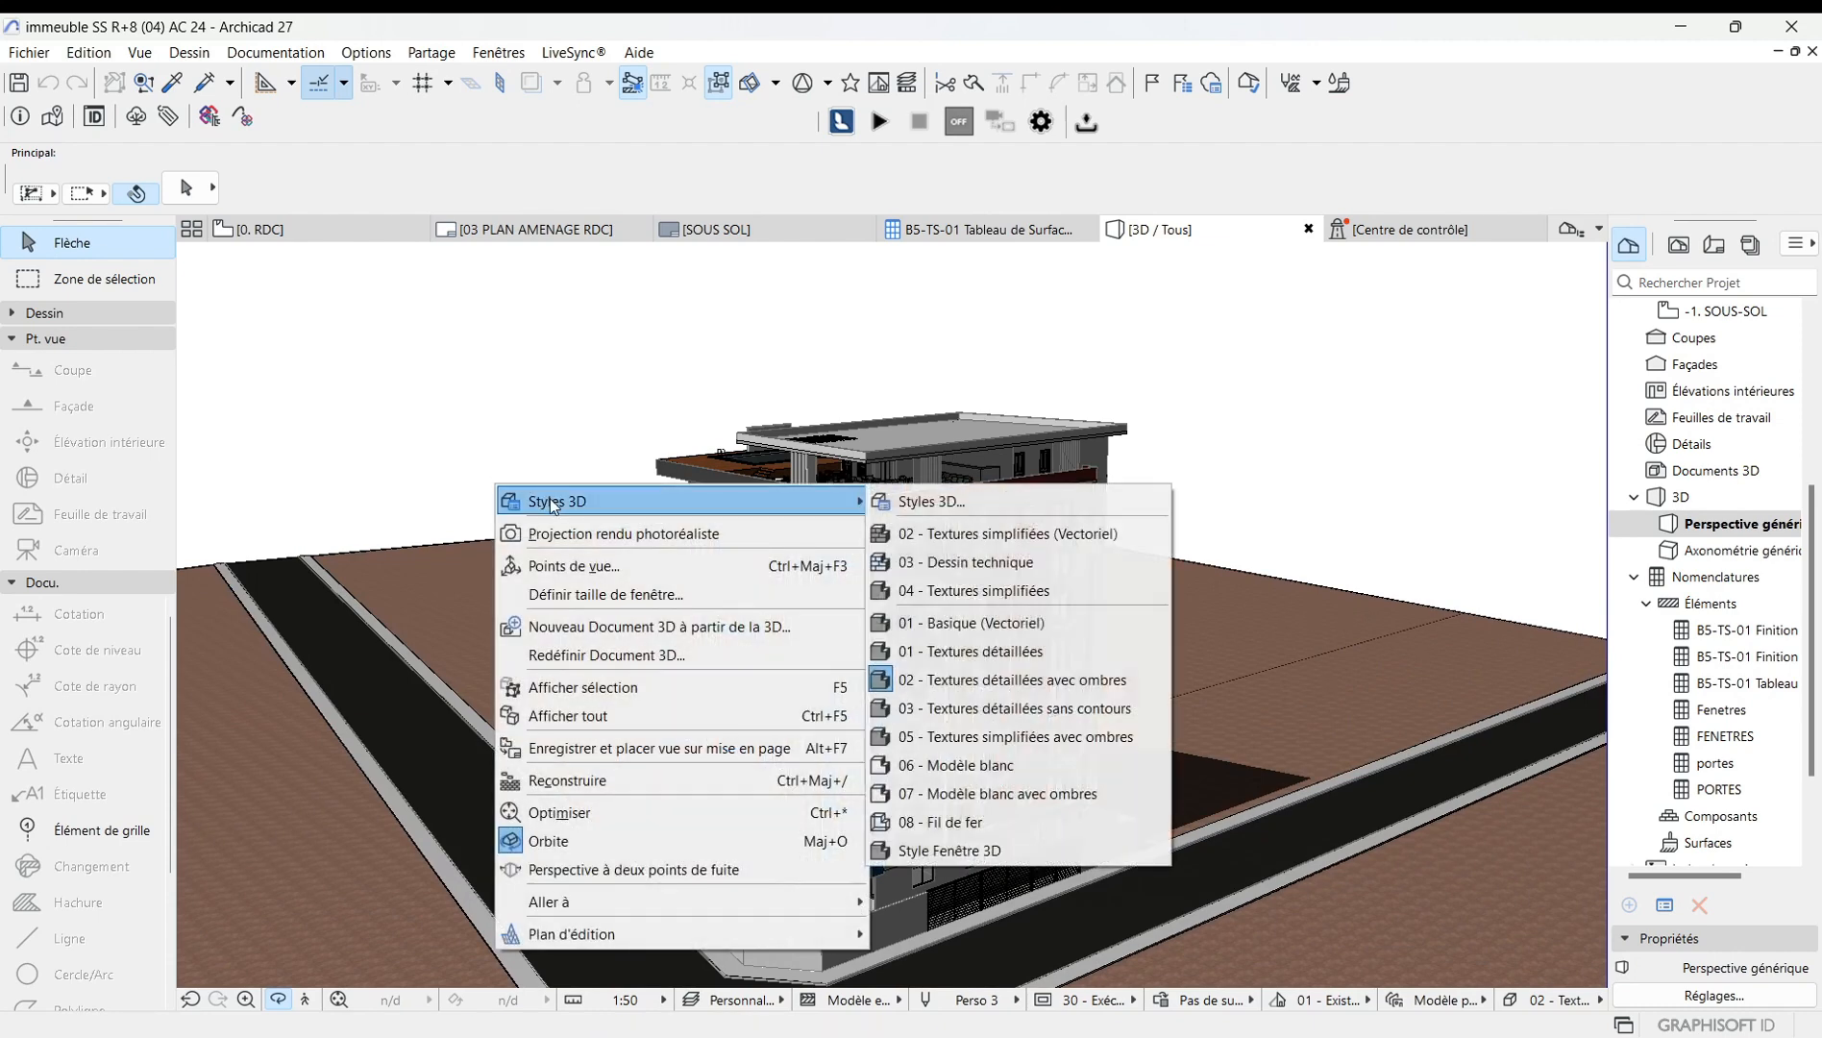
left_click(1004, 501)
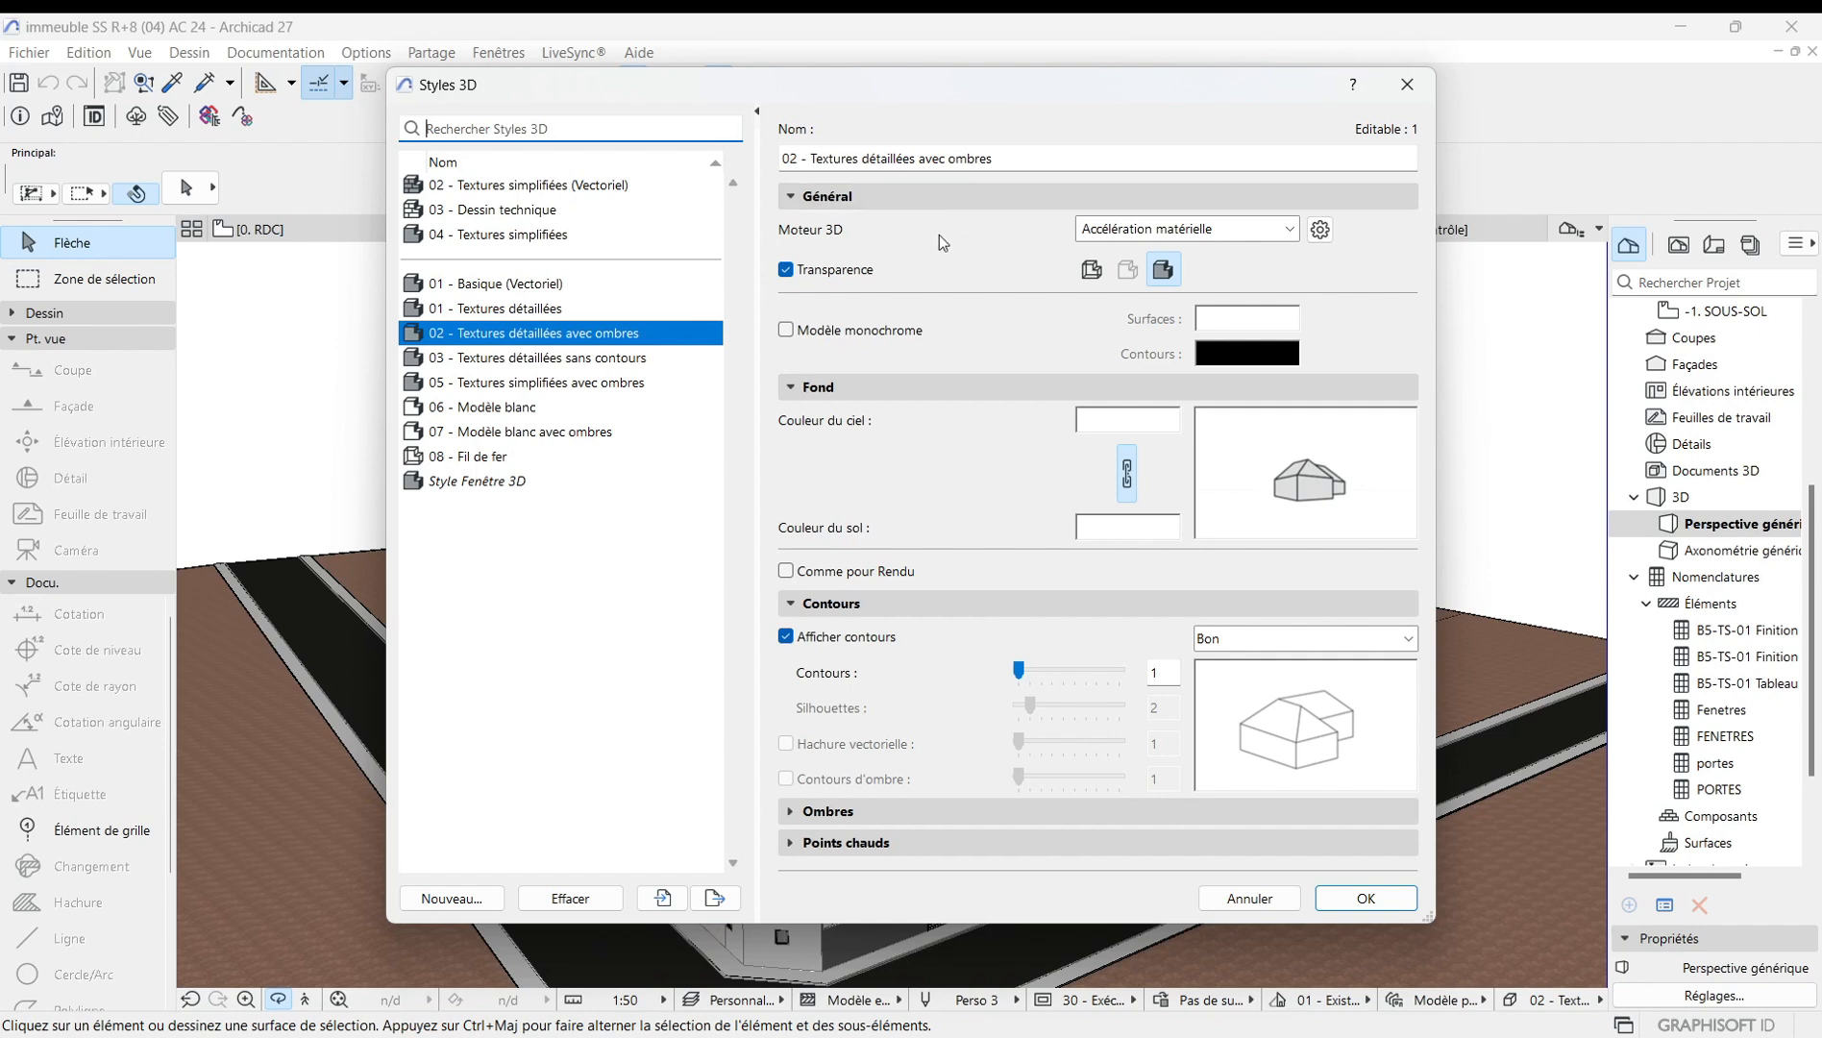
left_click(1288, 231)
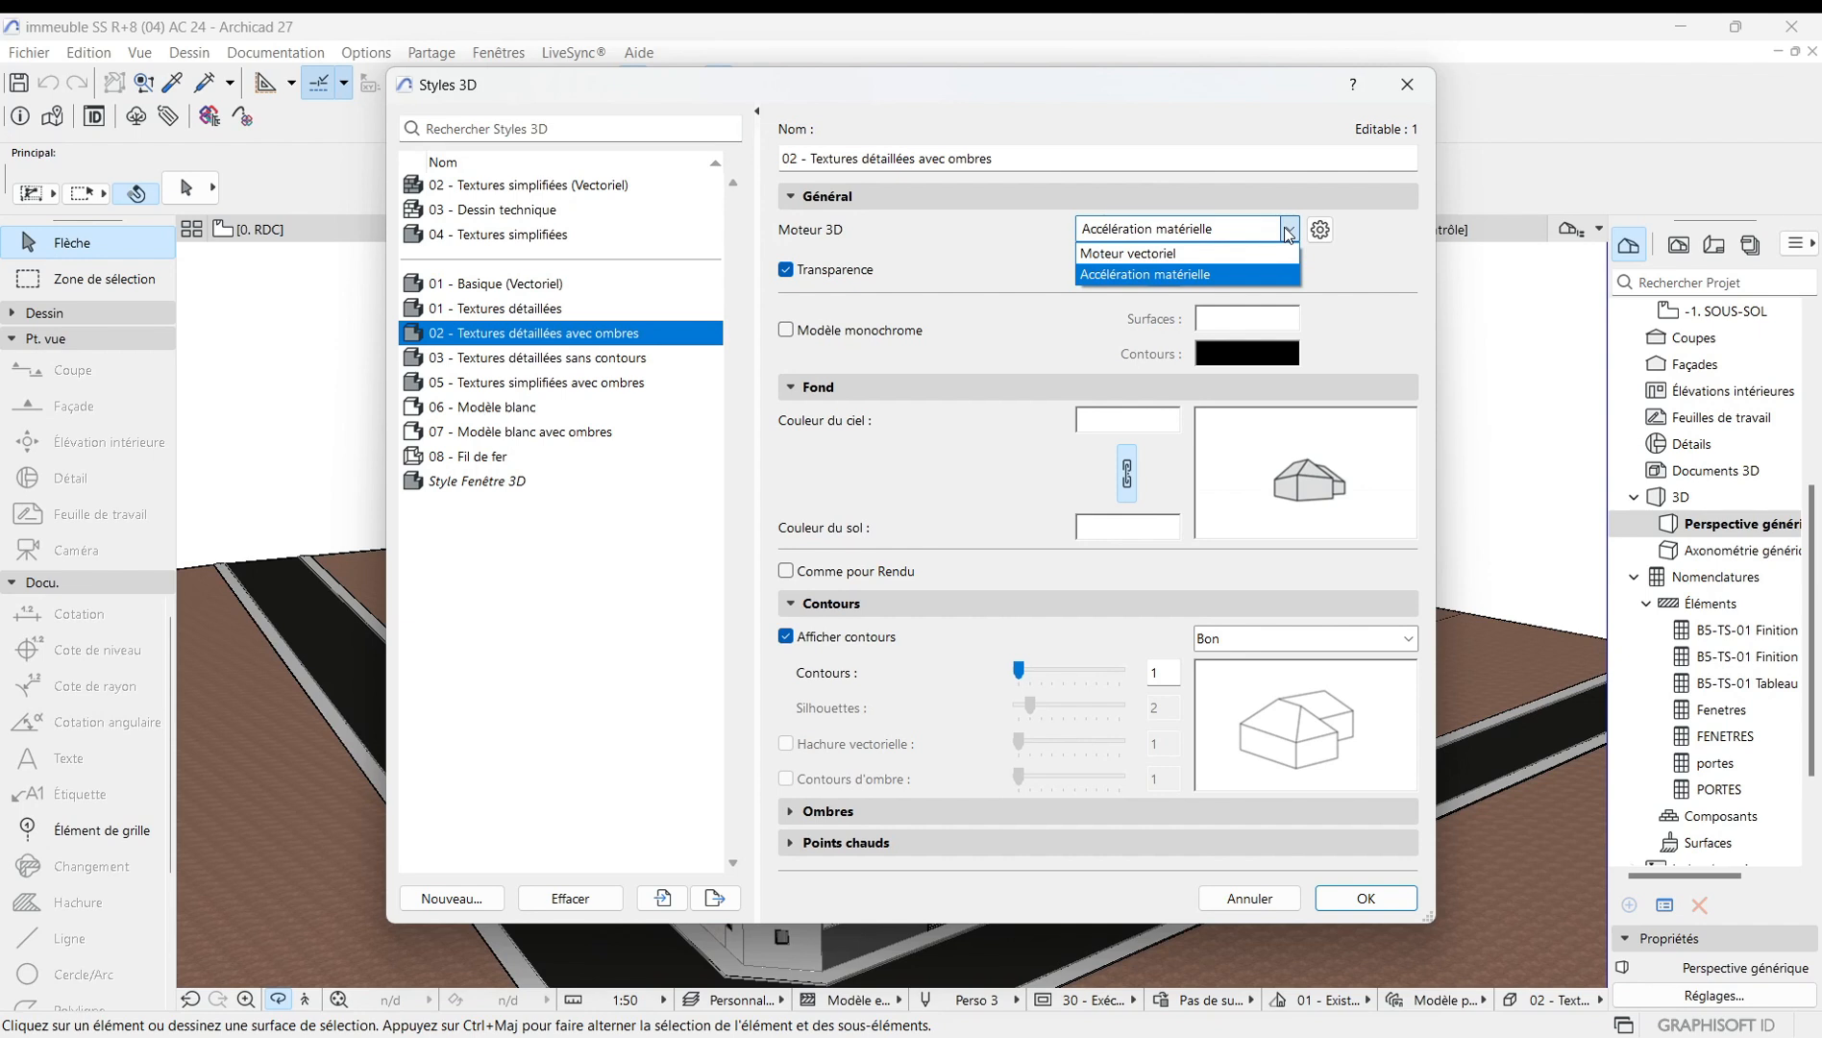
left_click(944, 246)
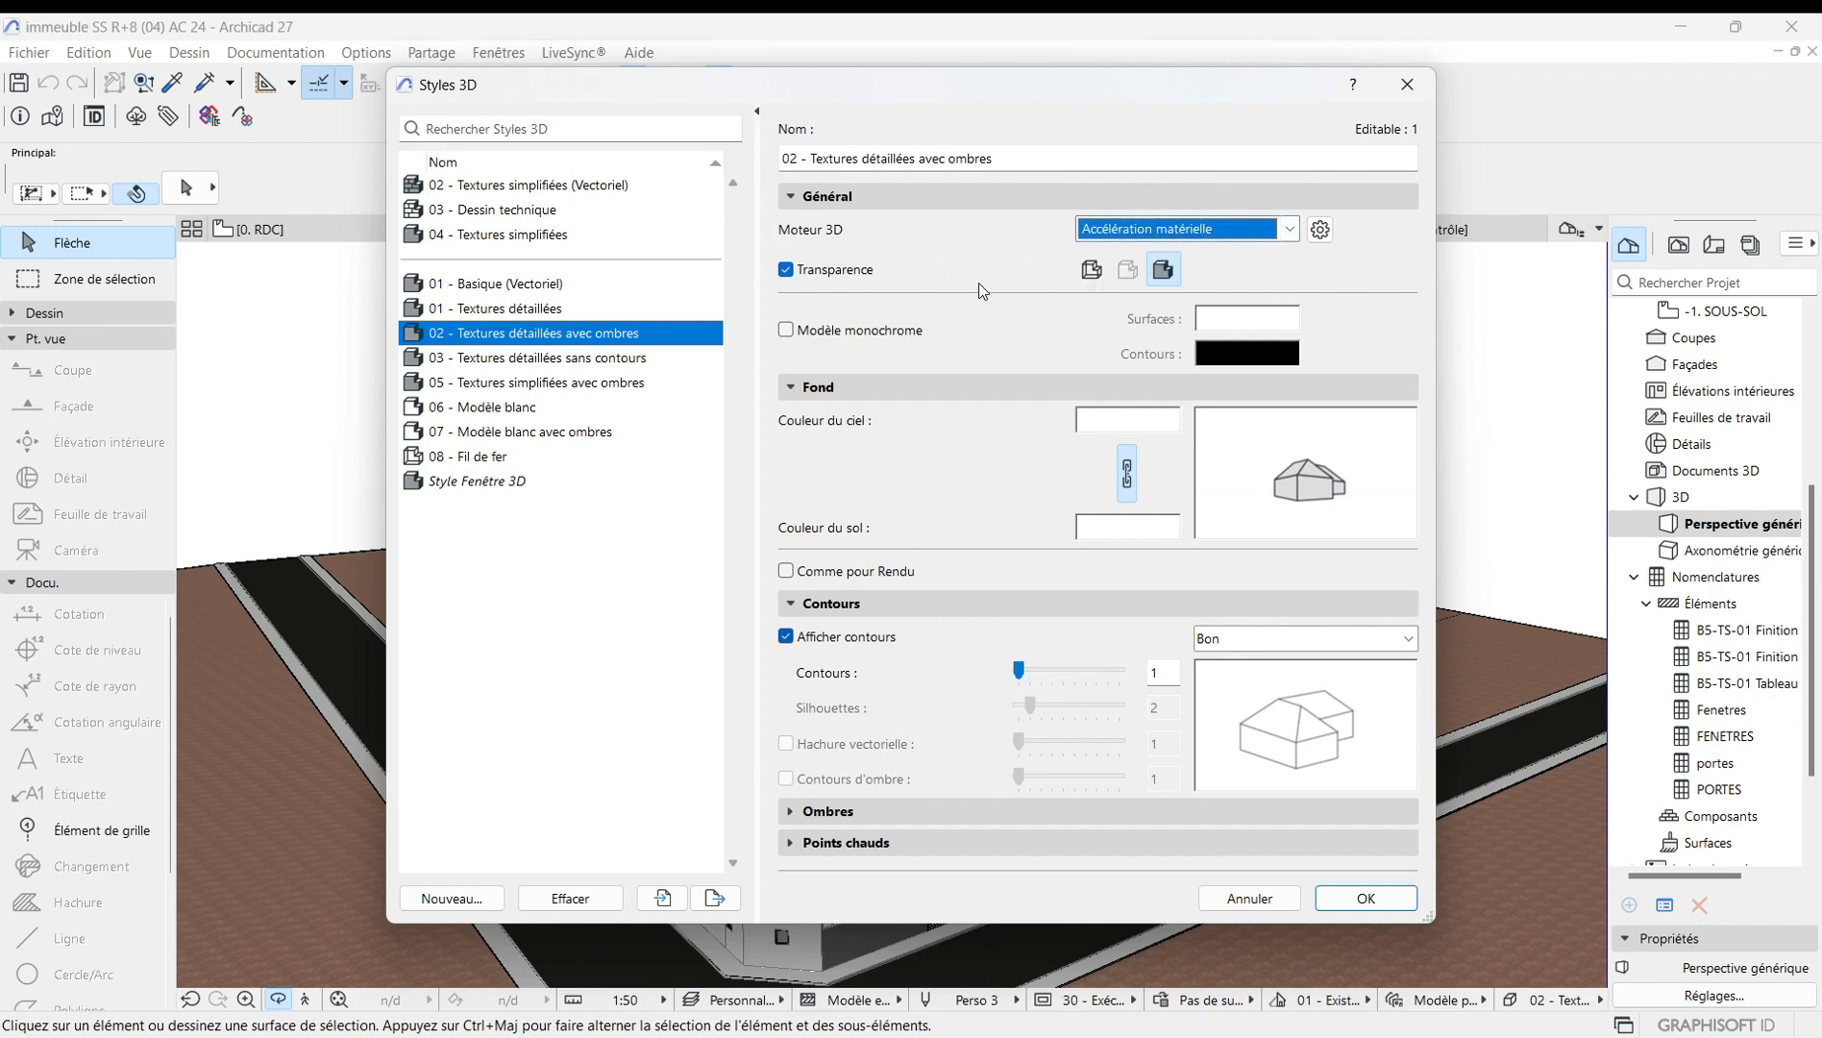
left_click(991, 266)
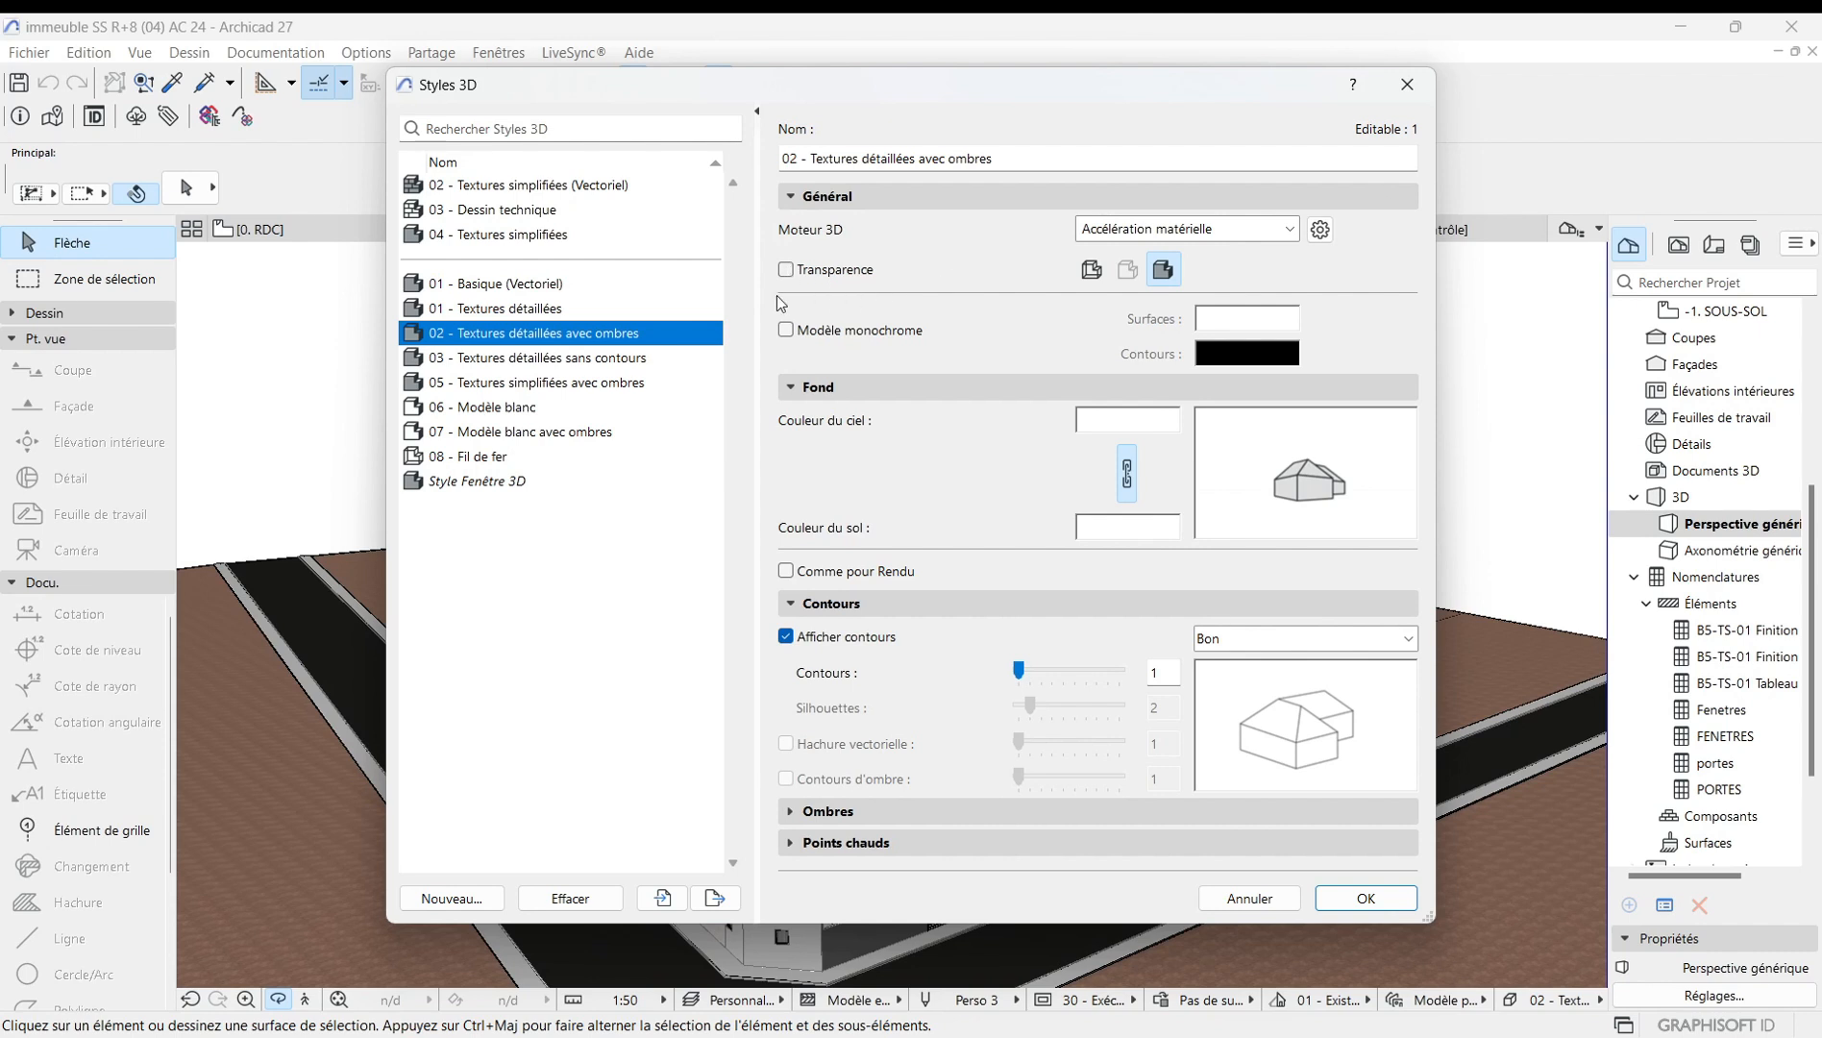
left_click(1365, 898)
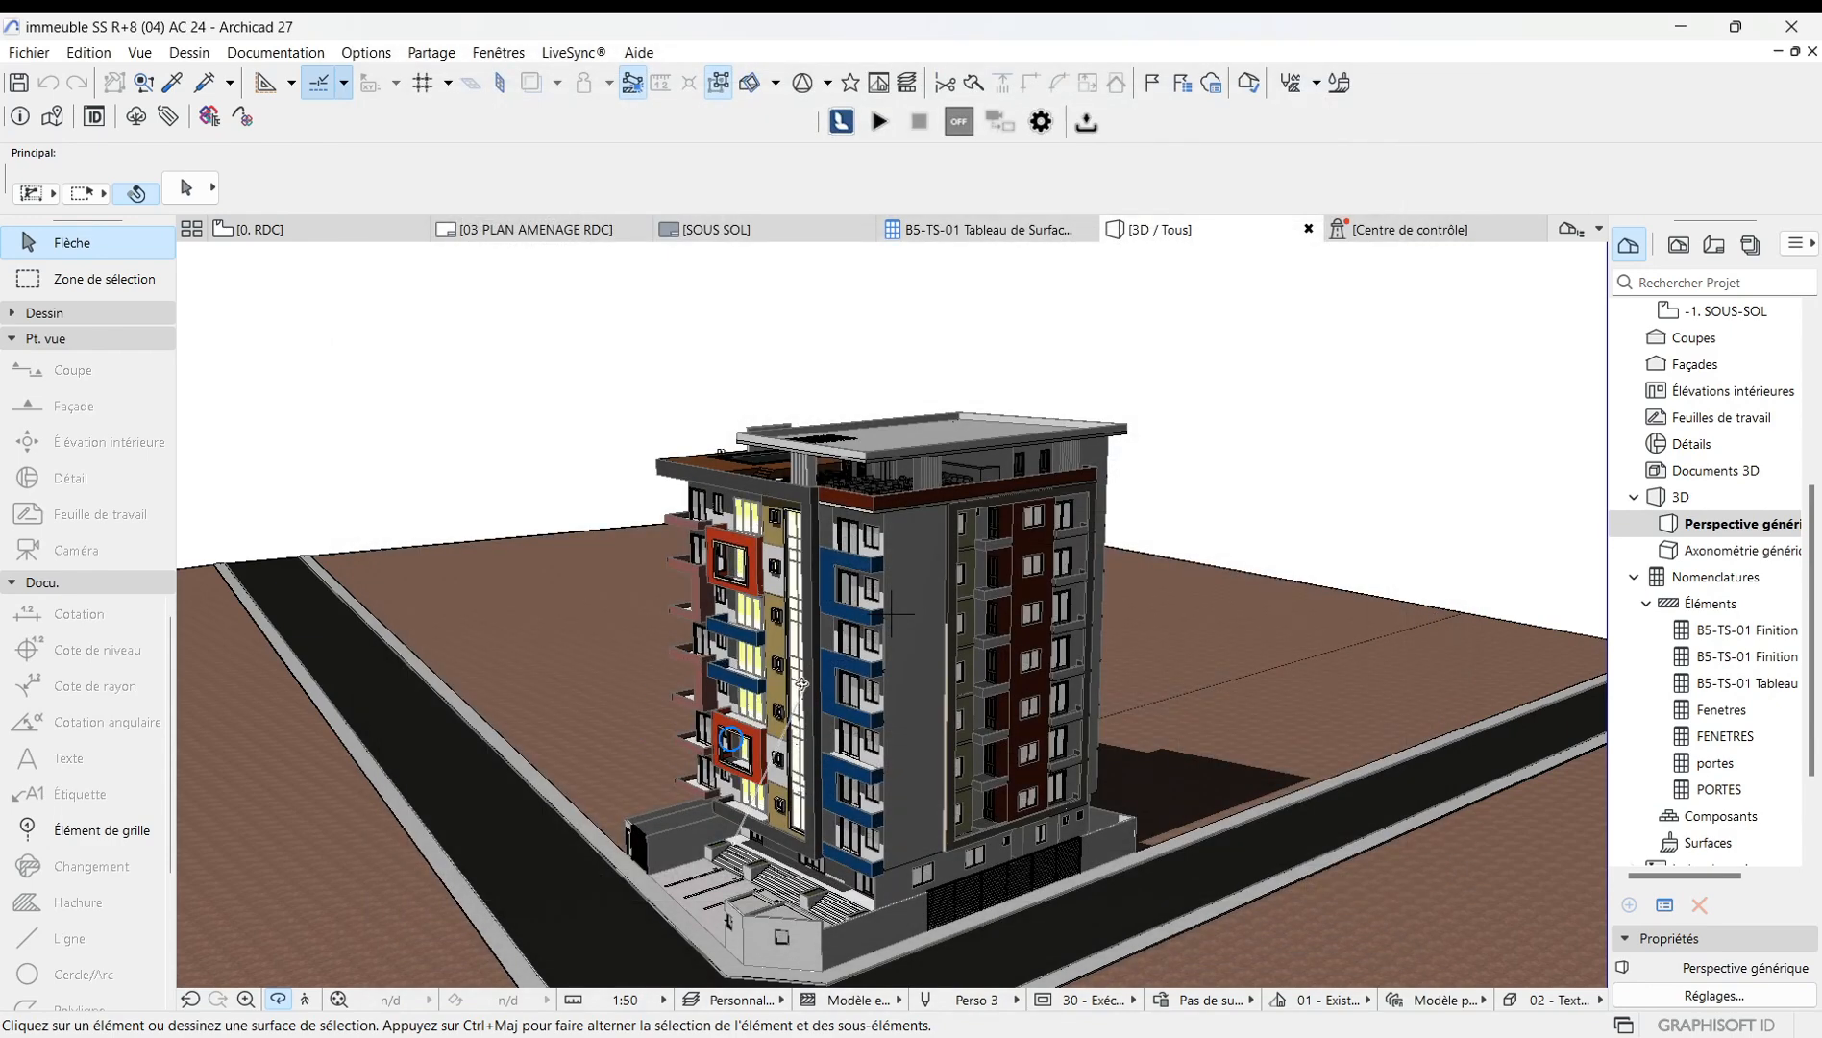
Turn Transparence back on in the 02 - Textures détaillées avec ombres 3D style.
scroll(838, 678, "up", 6)
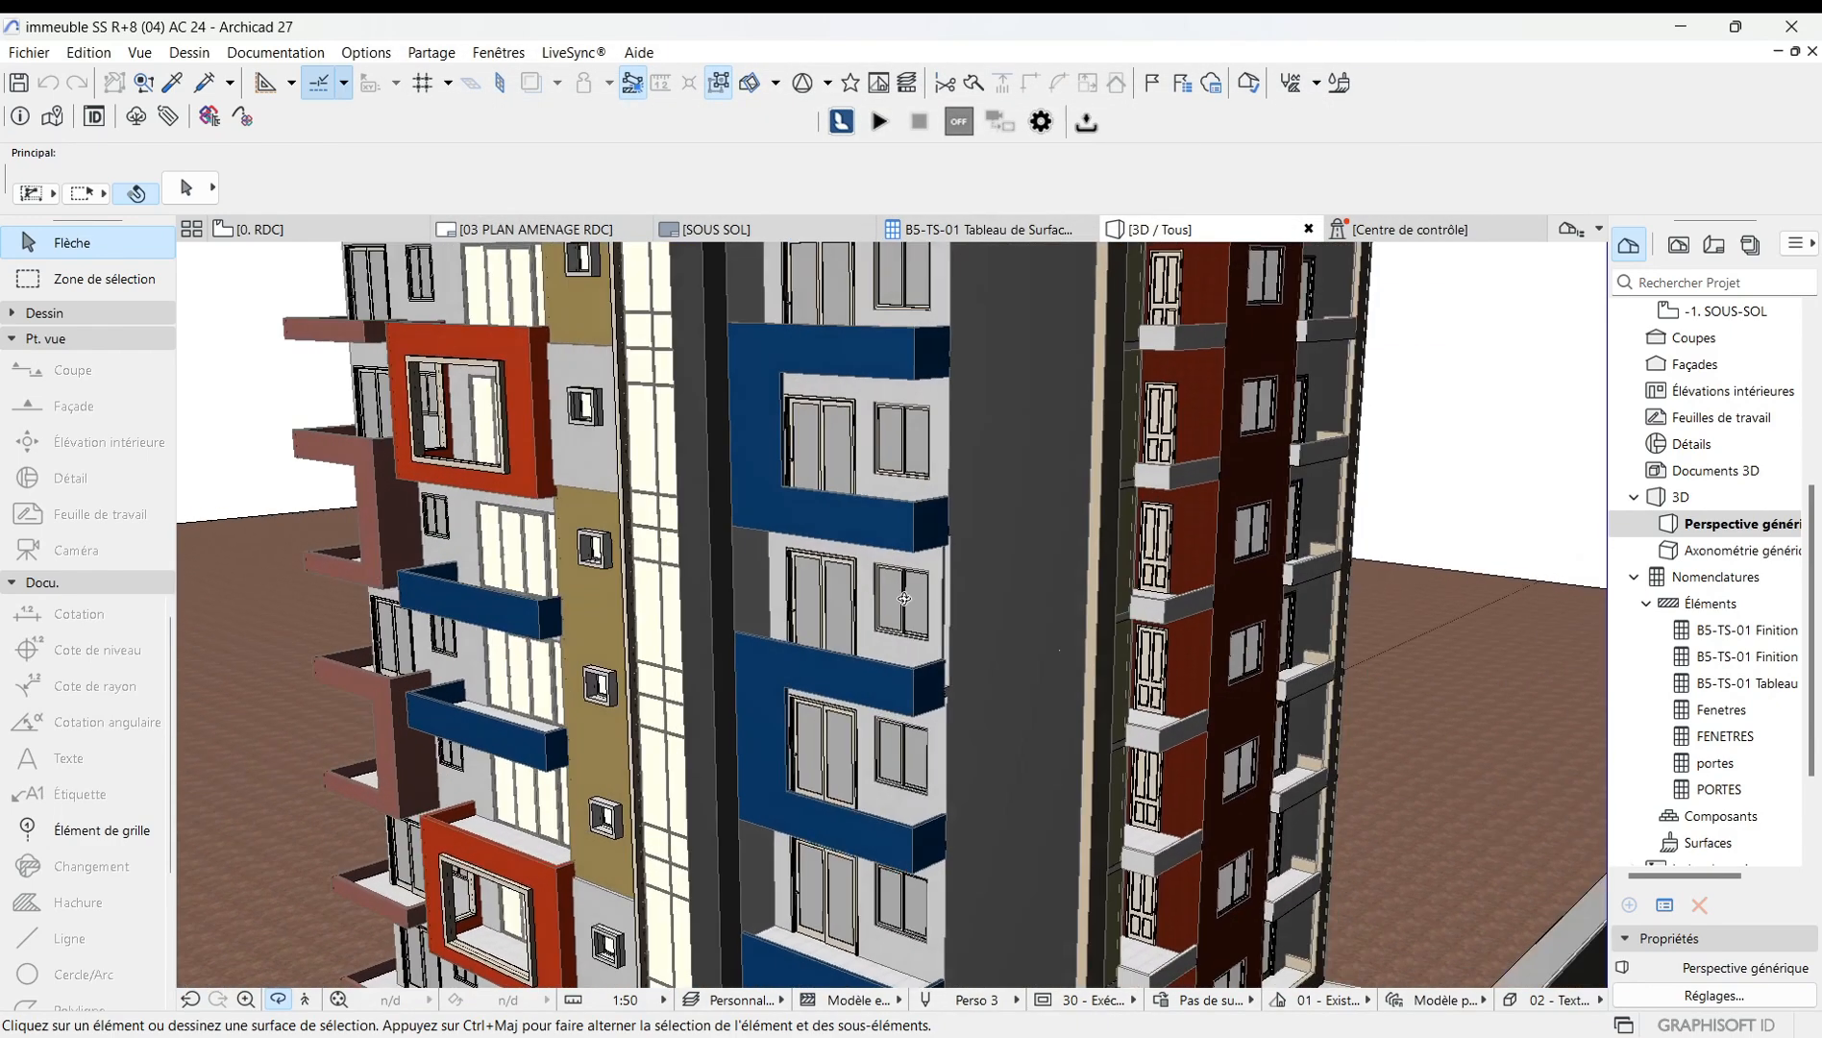
middle_click_drag(904, 599, 749, 598, "shift")
scroll(757, 606, "down", 2)
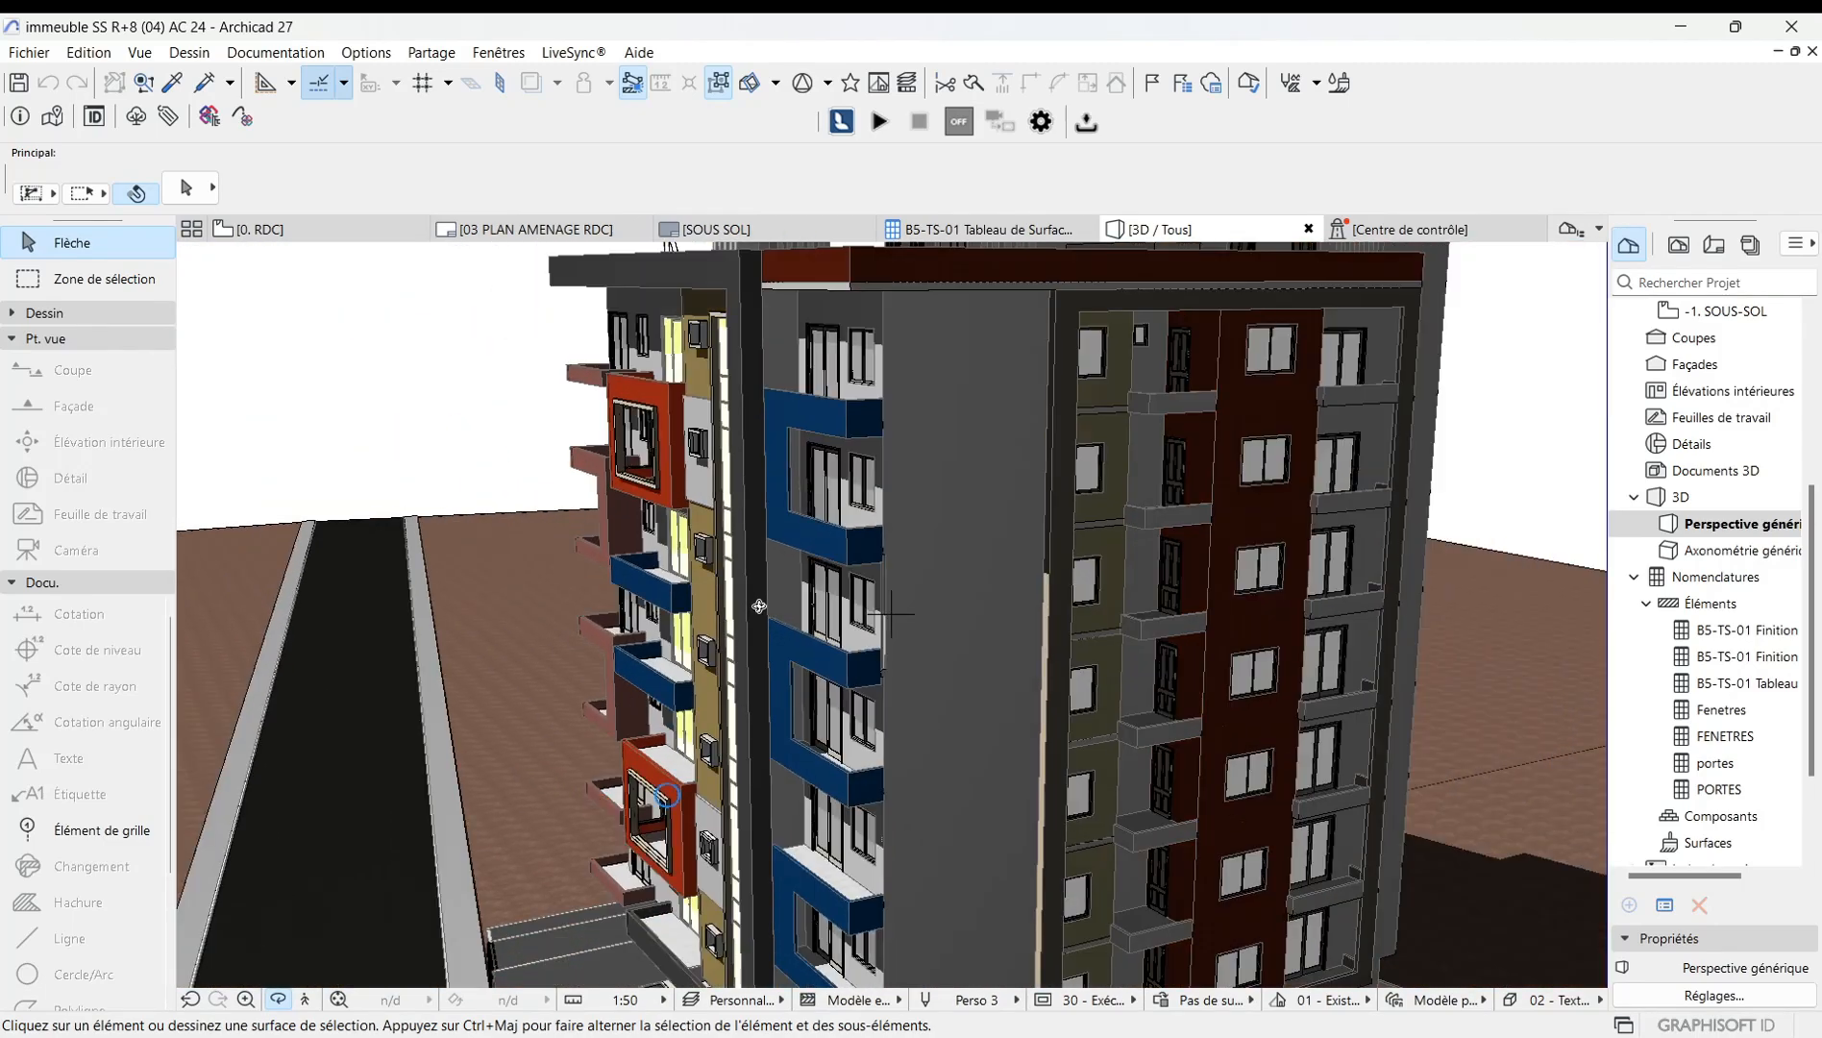
scroll(759, 605, "down", 3)
right_click(459, 423)
mouse_move(777, 439)
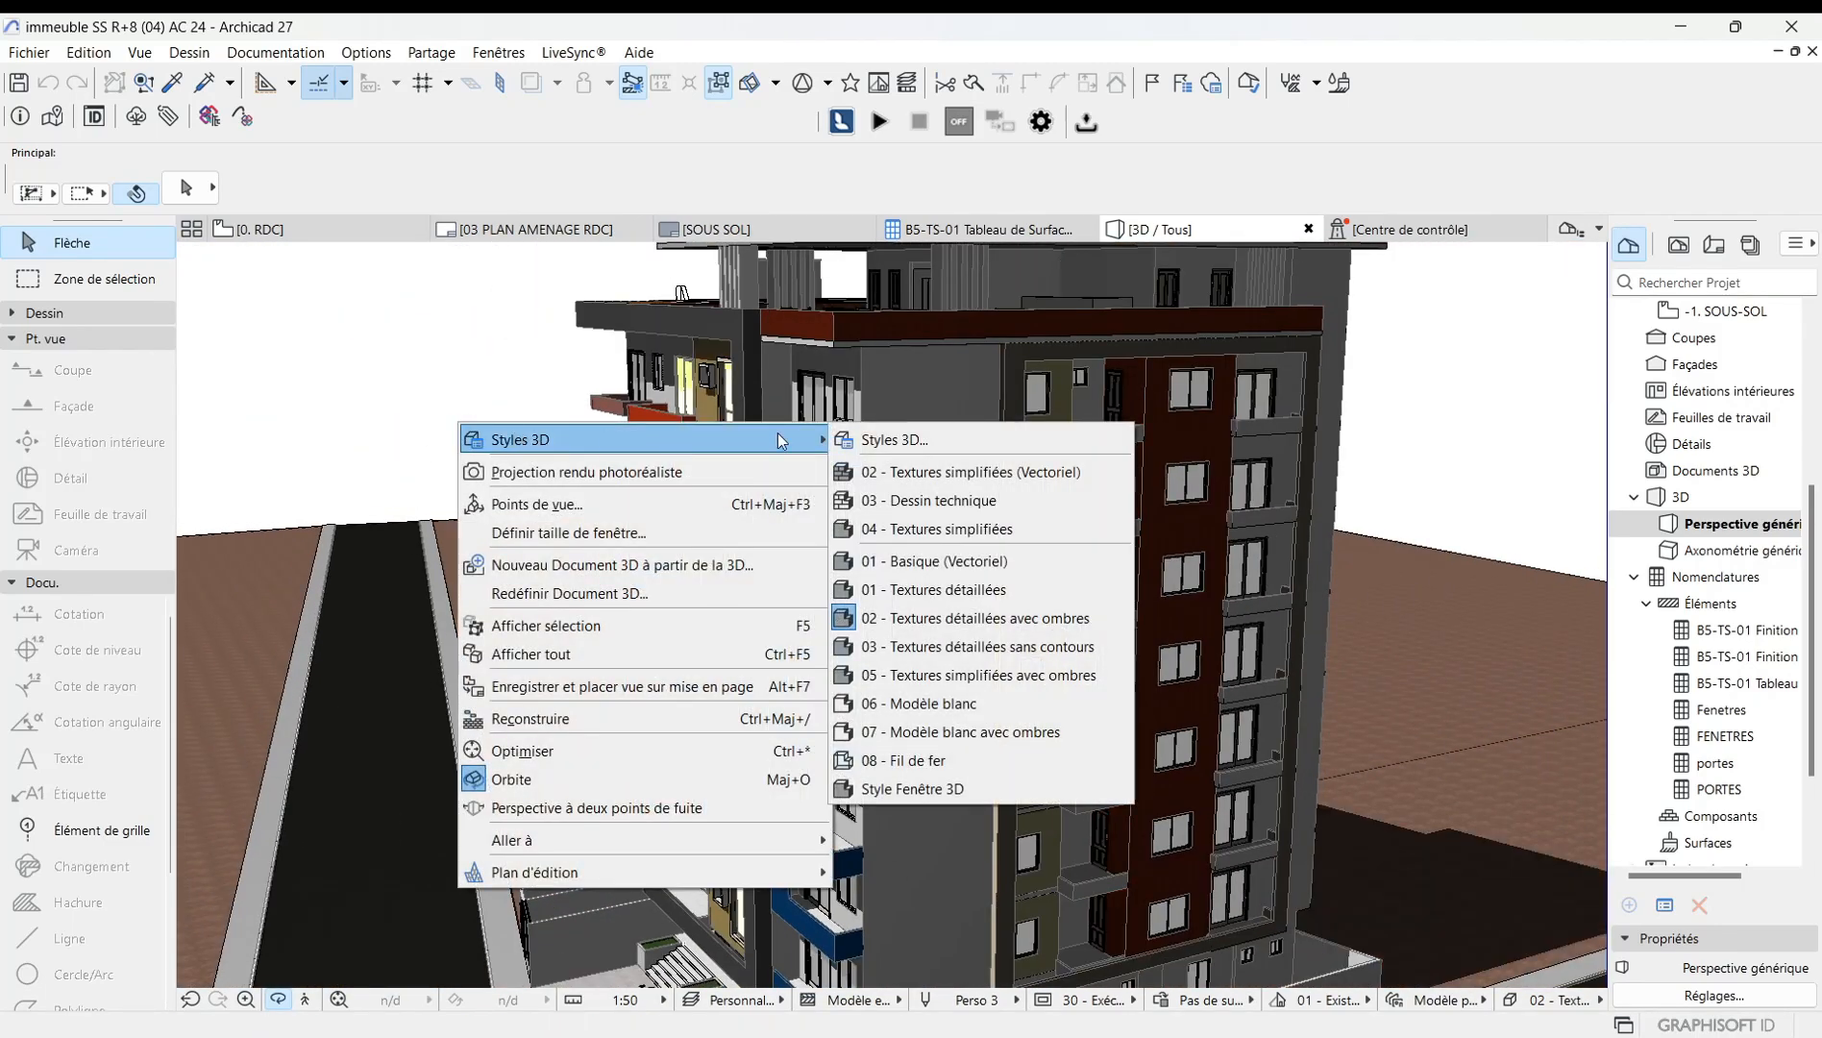
left_click(870, 442)
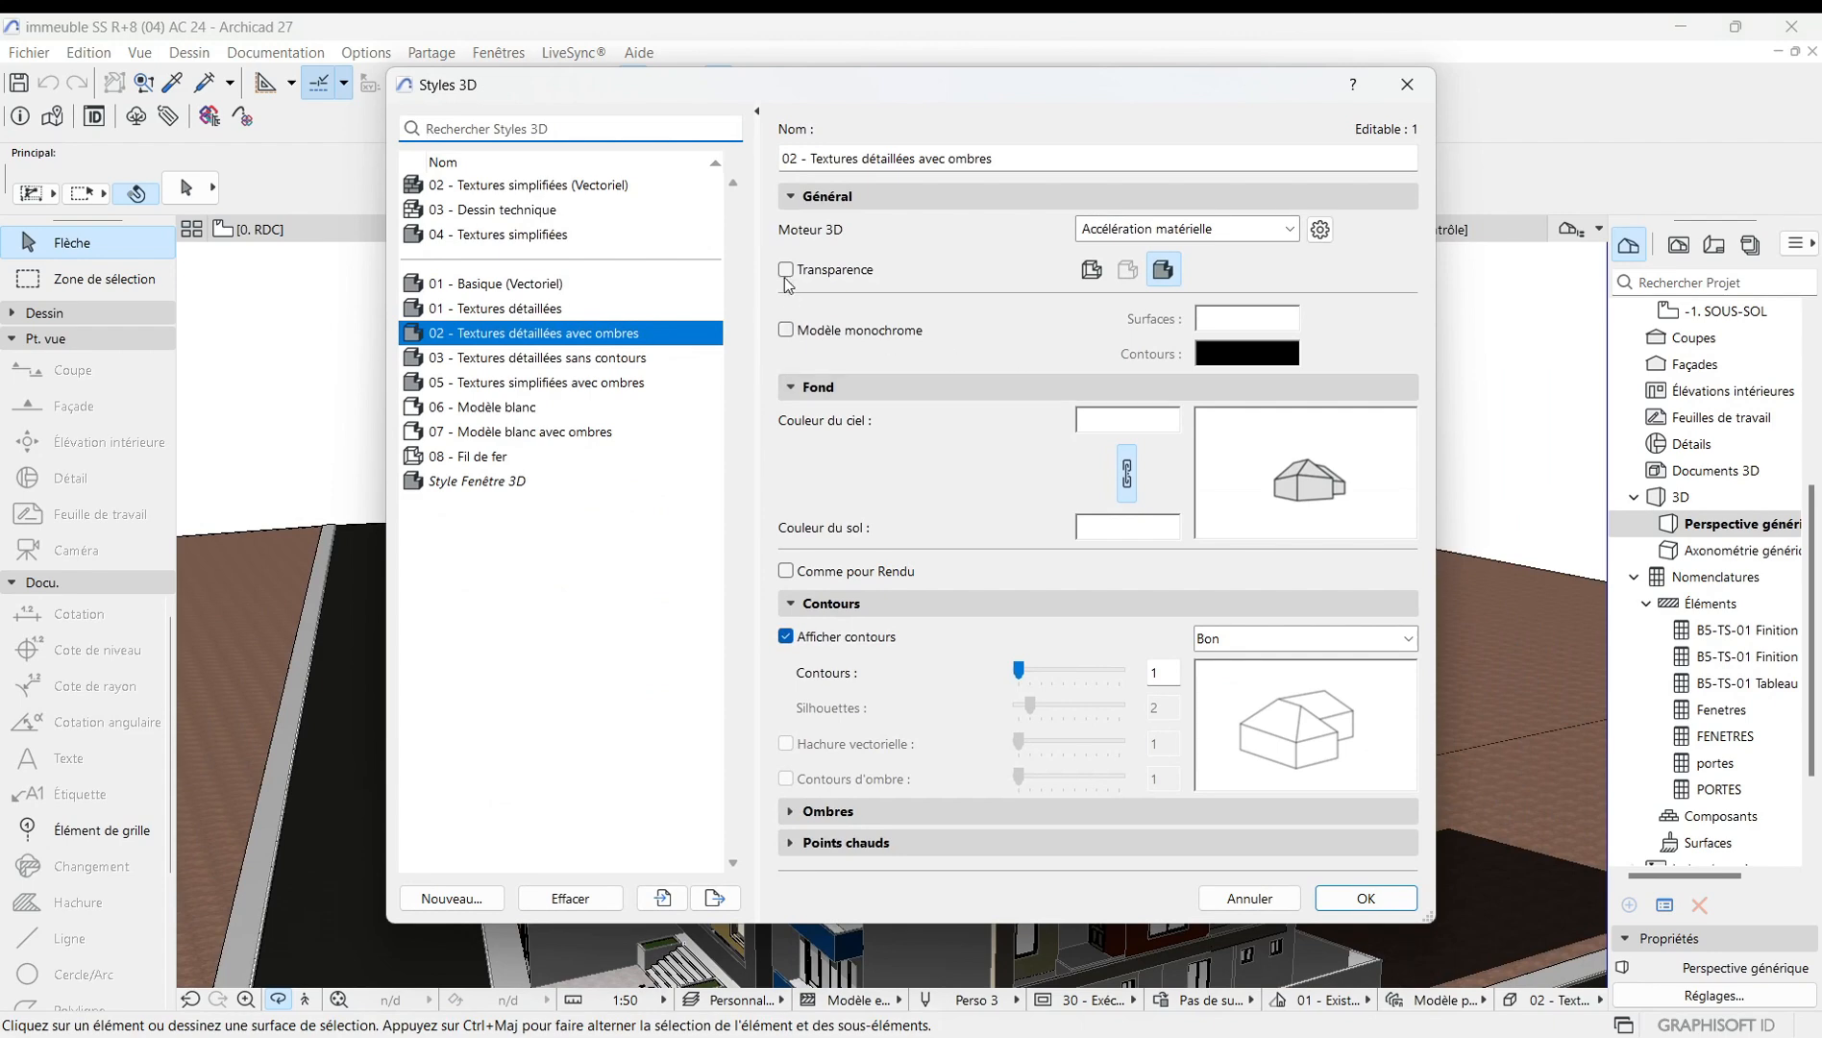
left_click(786, 271)
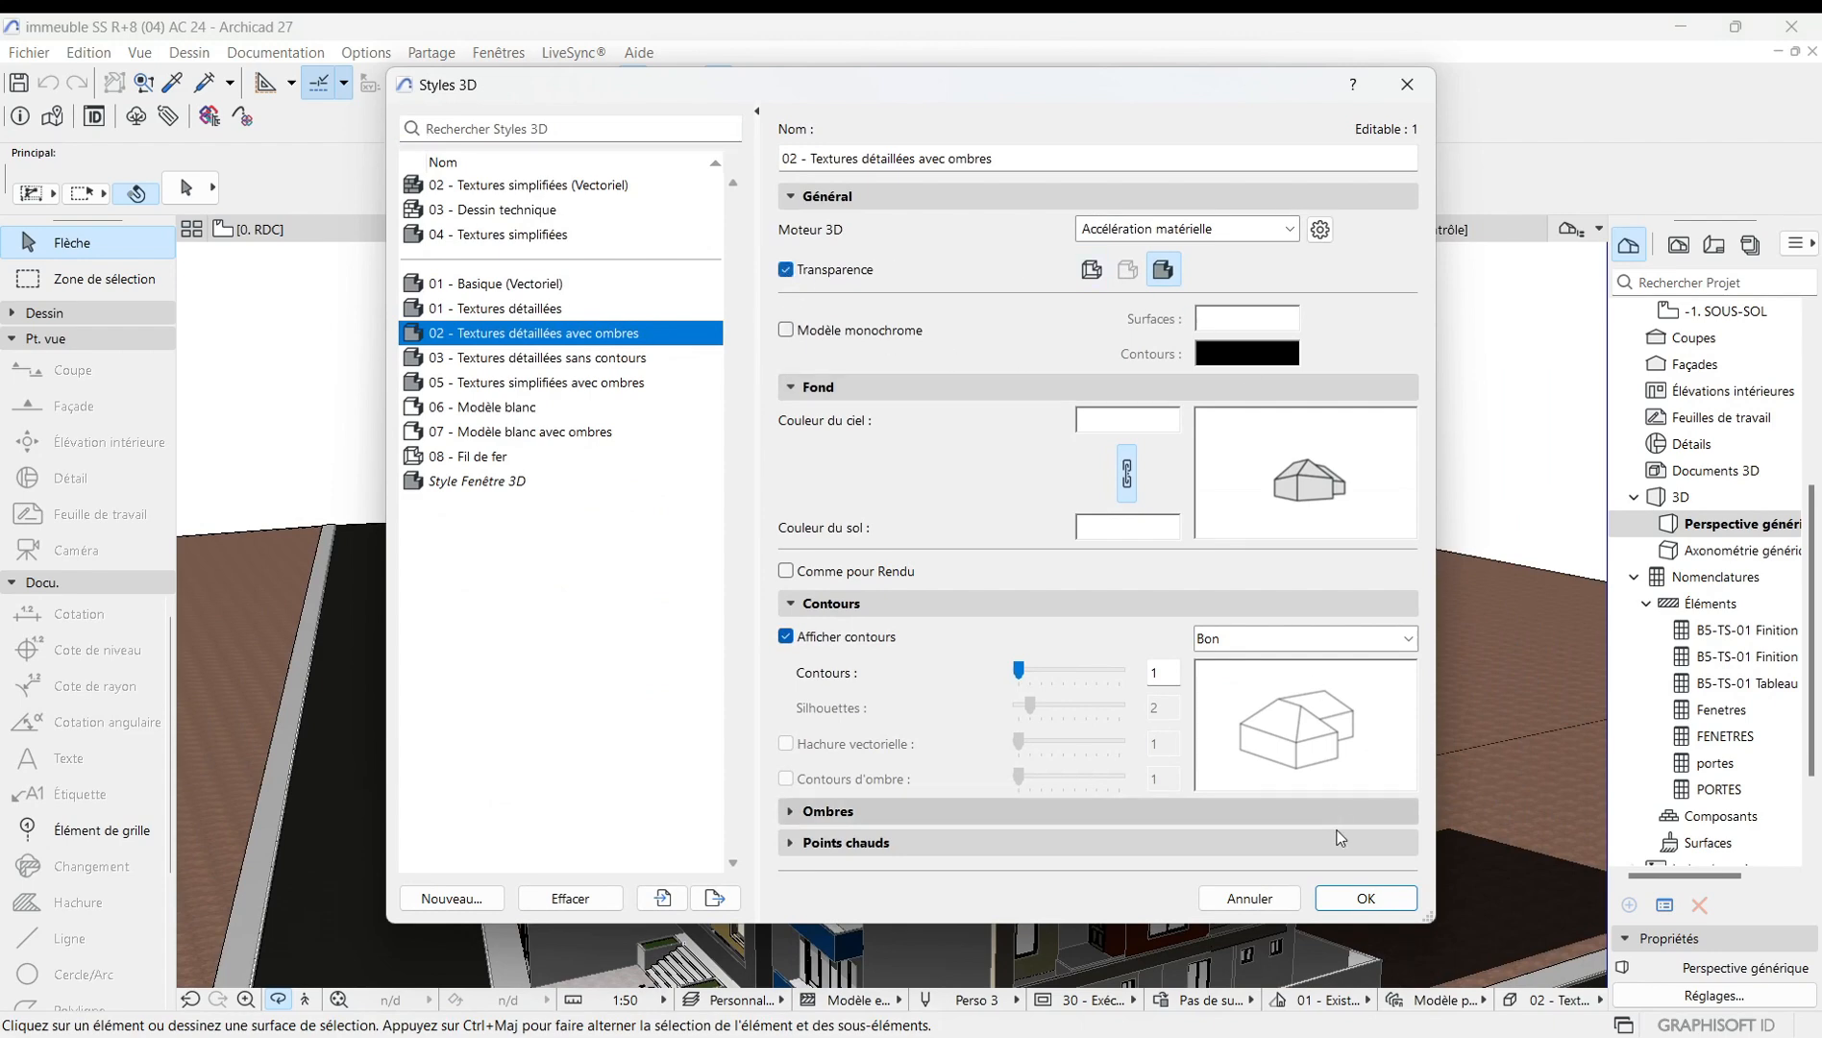
left_click(1366, 897)
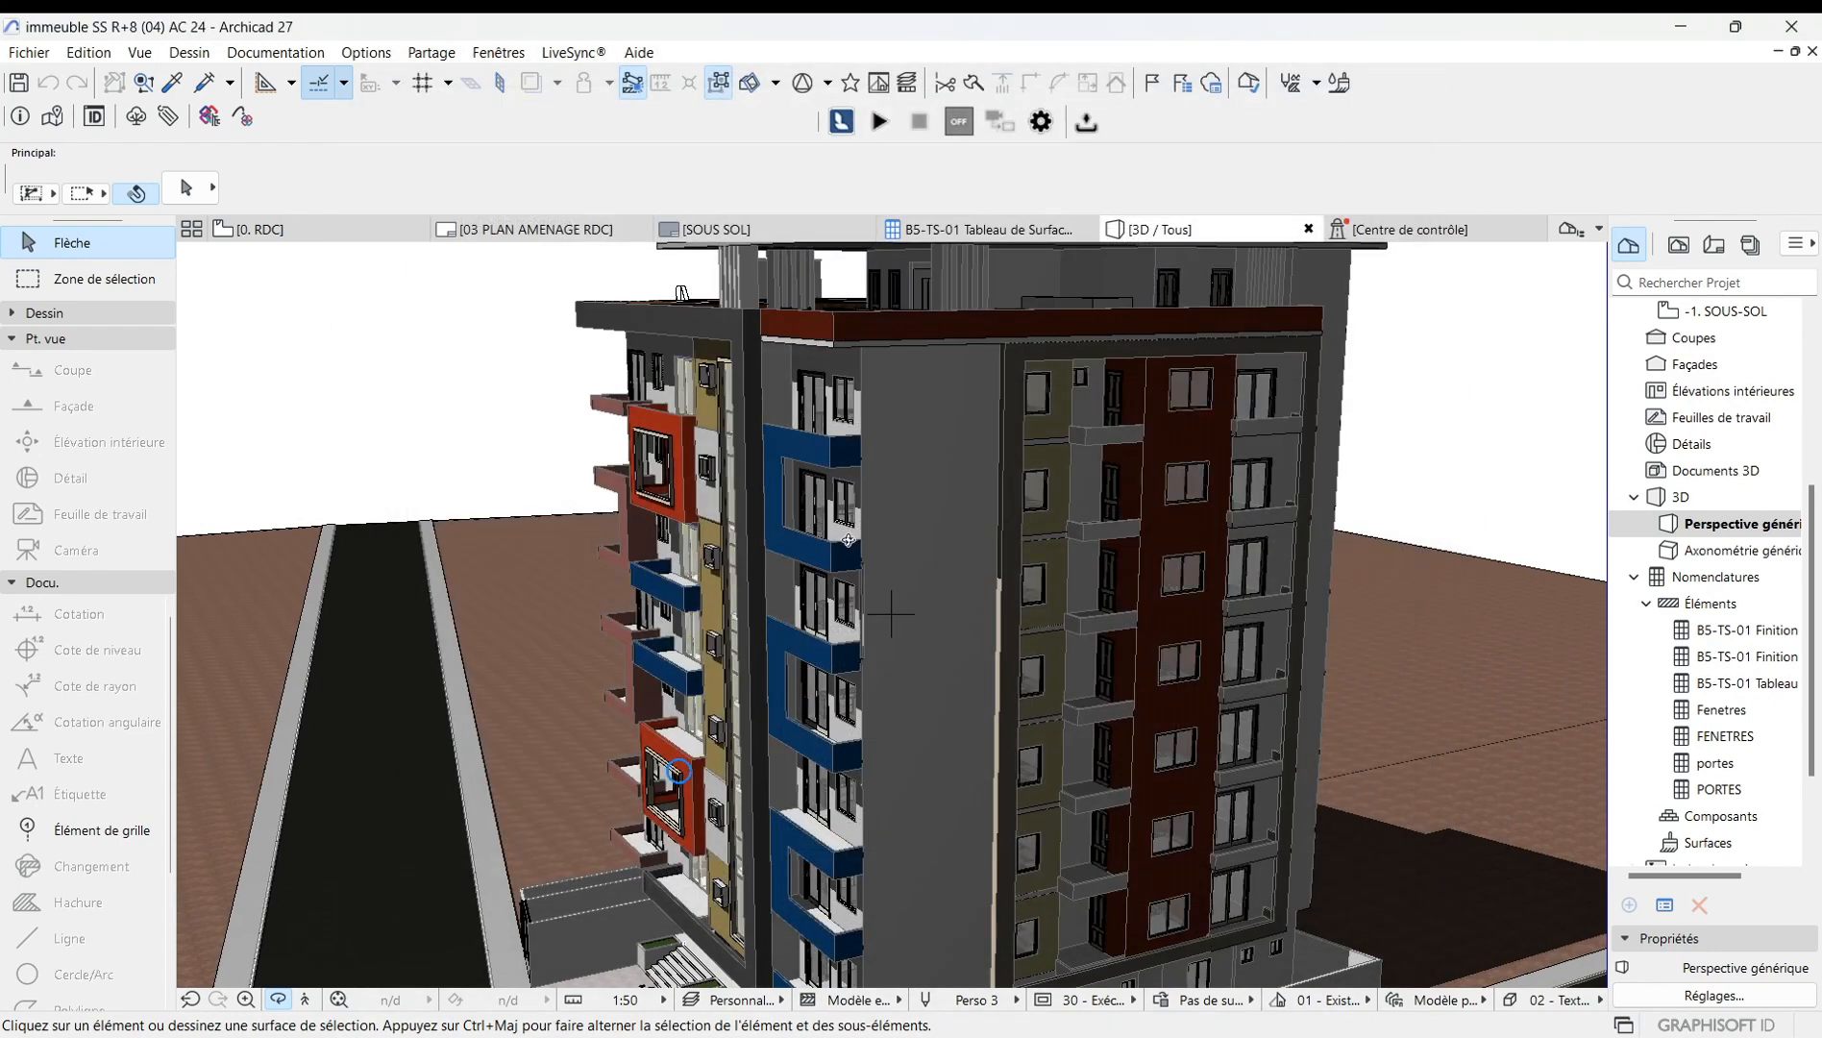
Zoom and orbit close to the façades to examine the building in this 3D style.
scroll(848, 541, "up", 10)
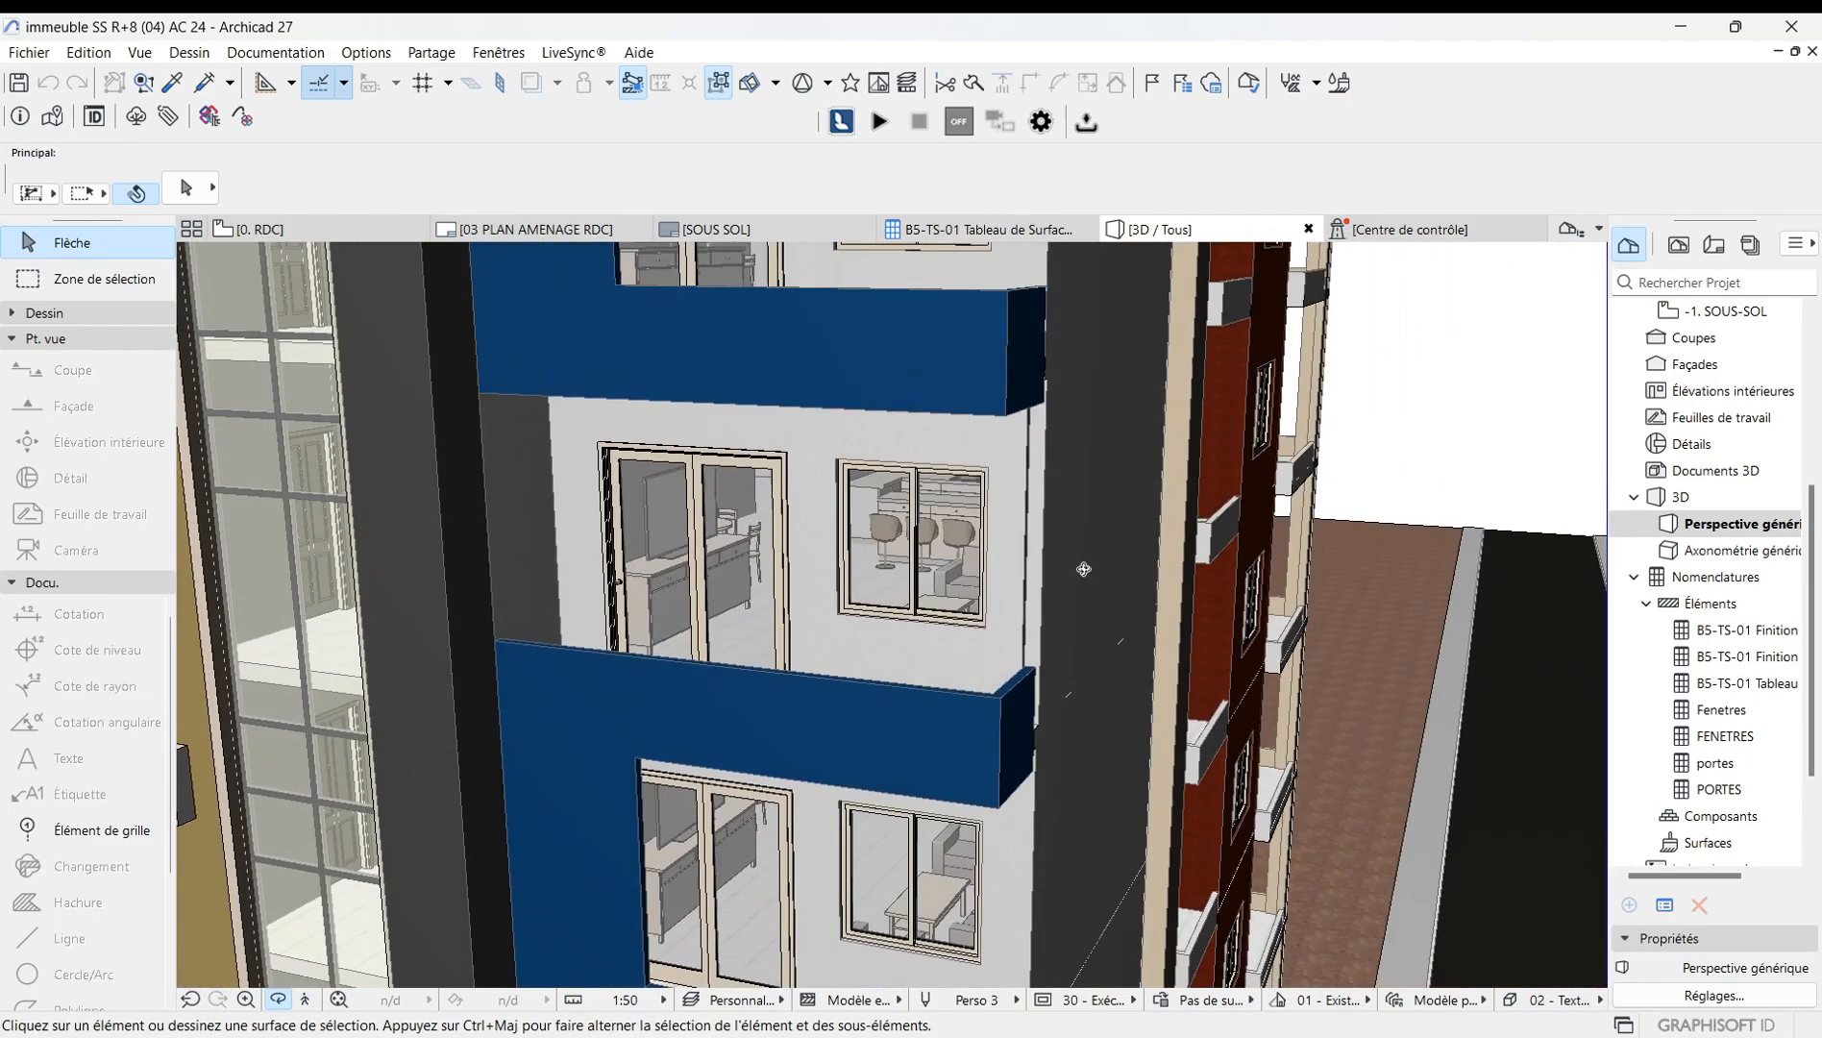
middle_click_drag(1084, 570, 920, 569, "shift")
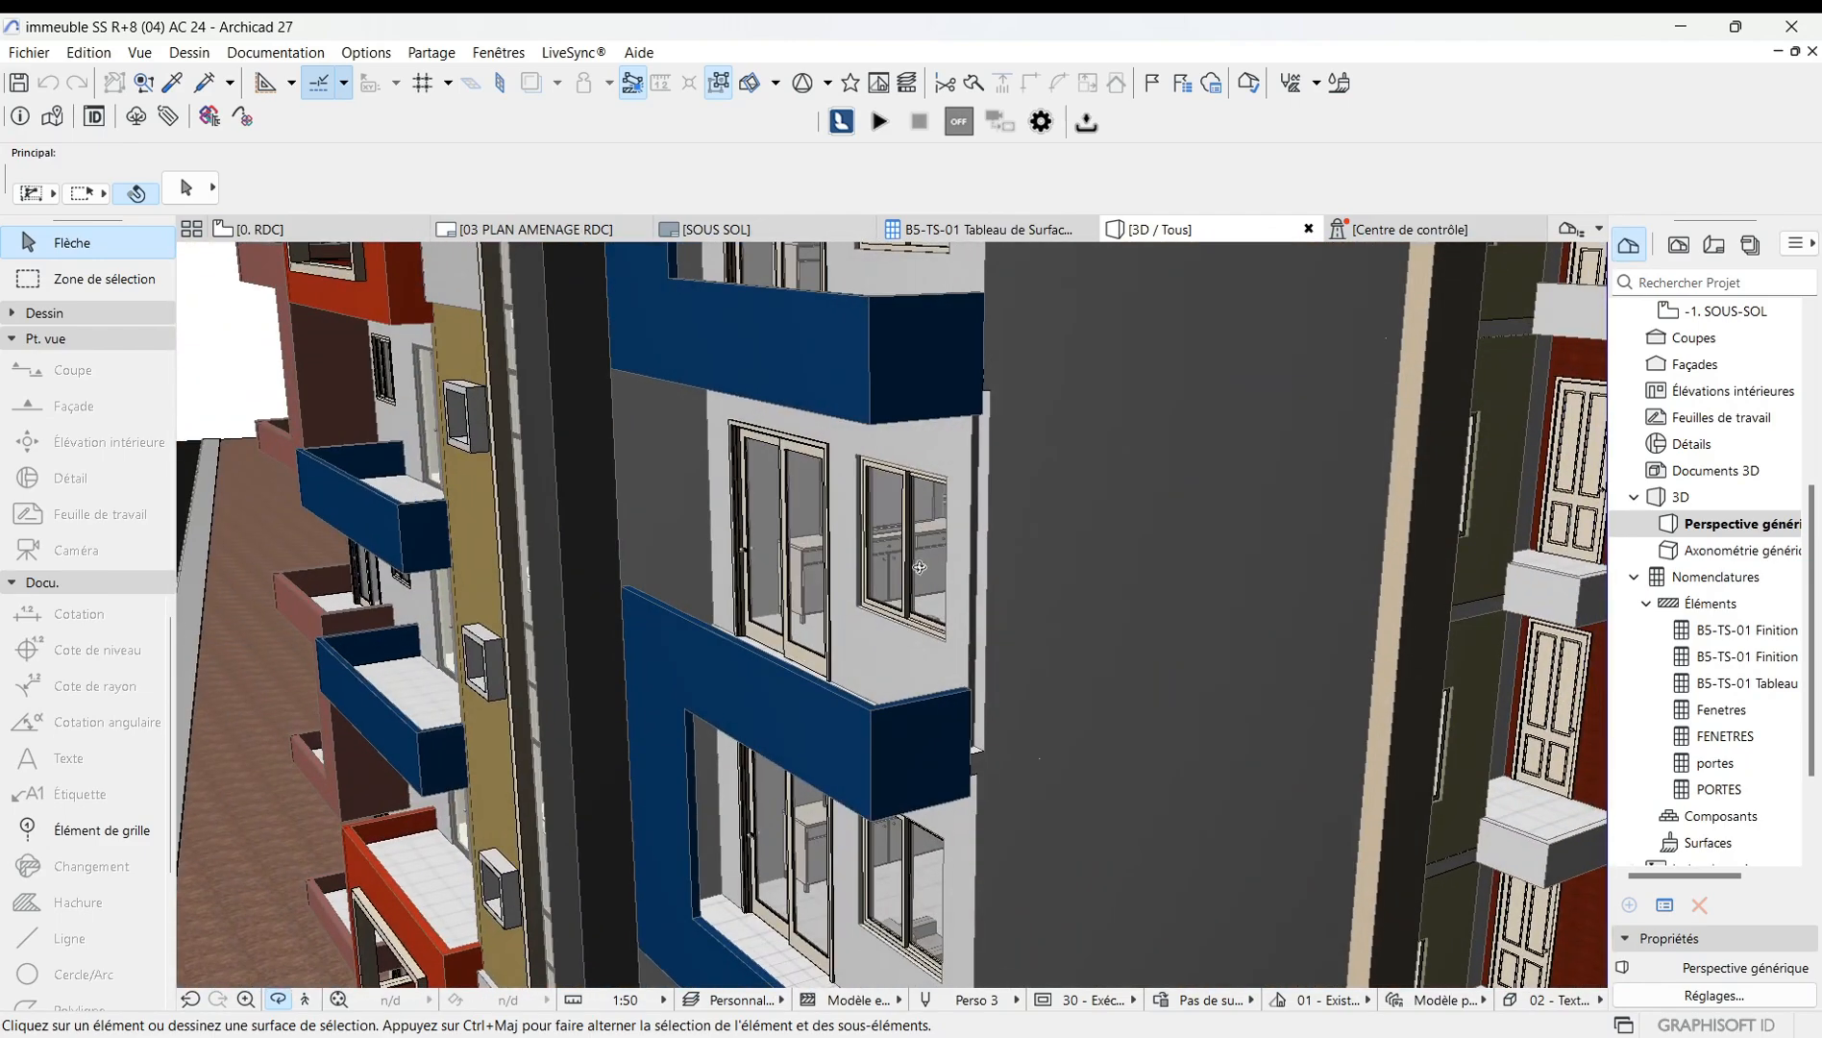
scroll(920, 567, "down", 12)
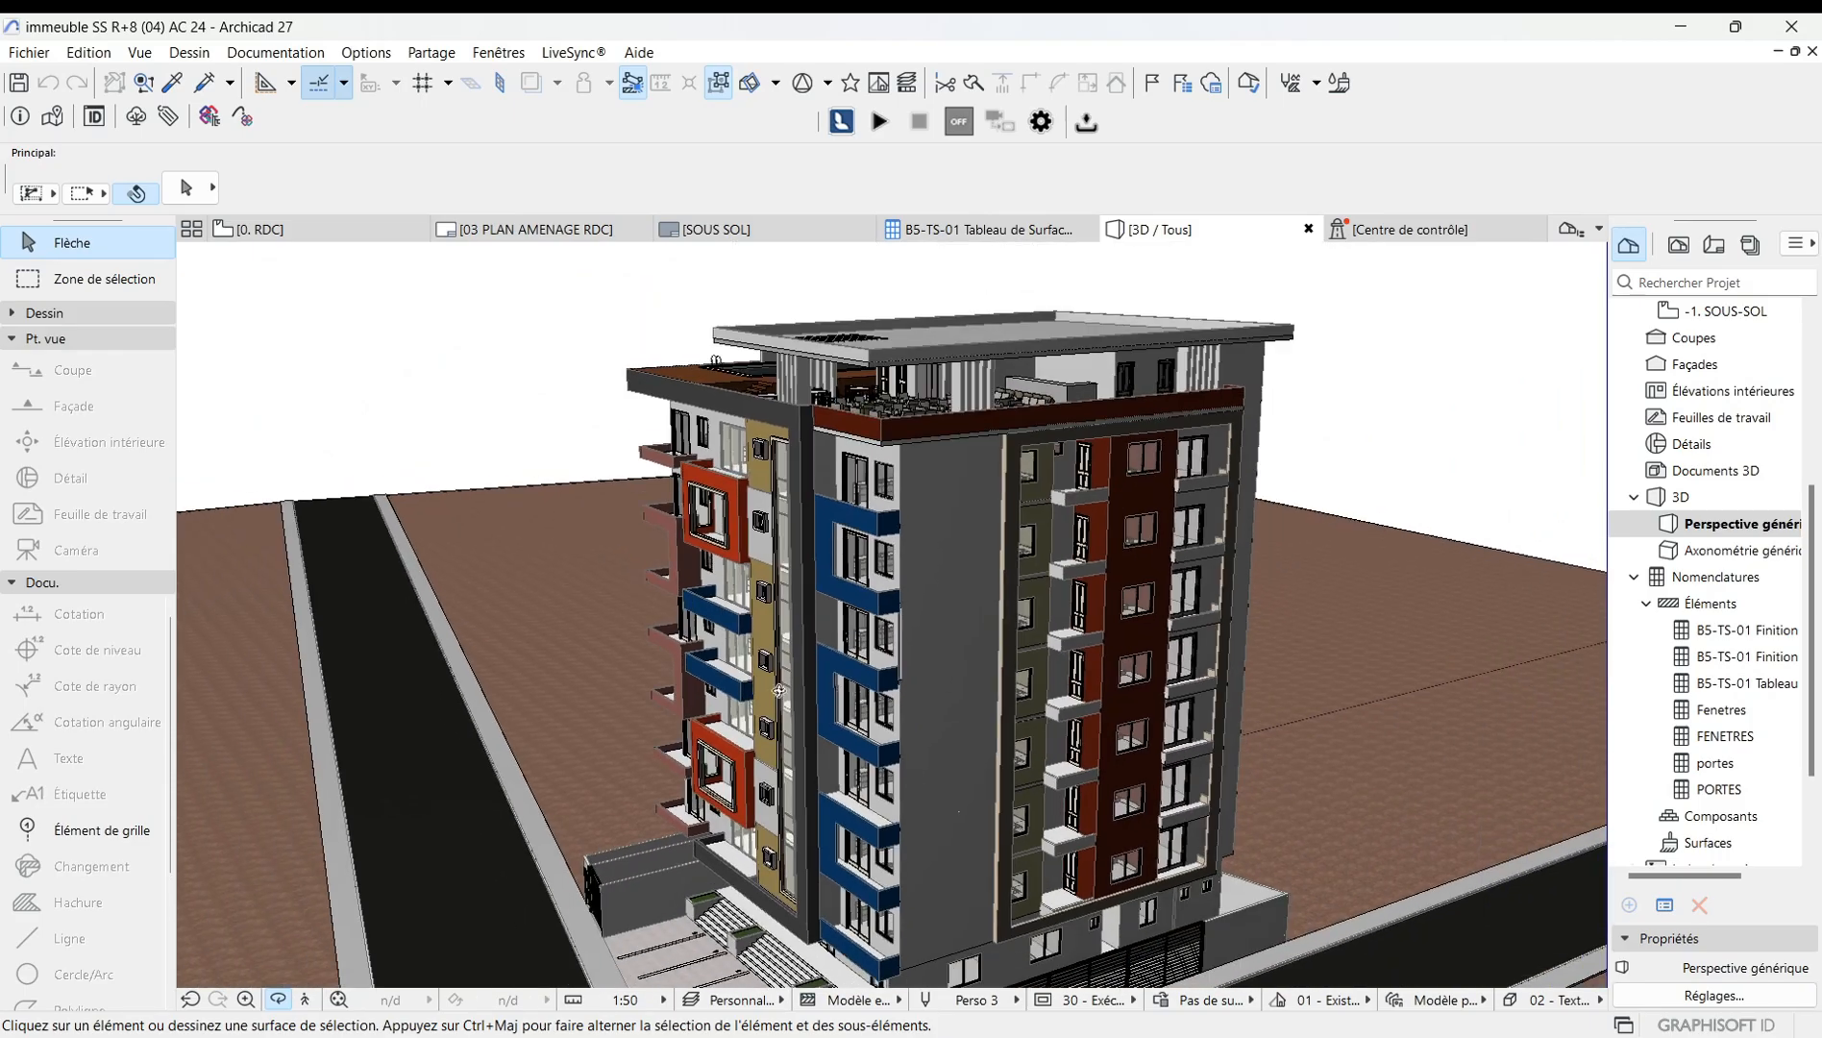
middle_click_drag(778, 690, 953, 620, "shift")
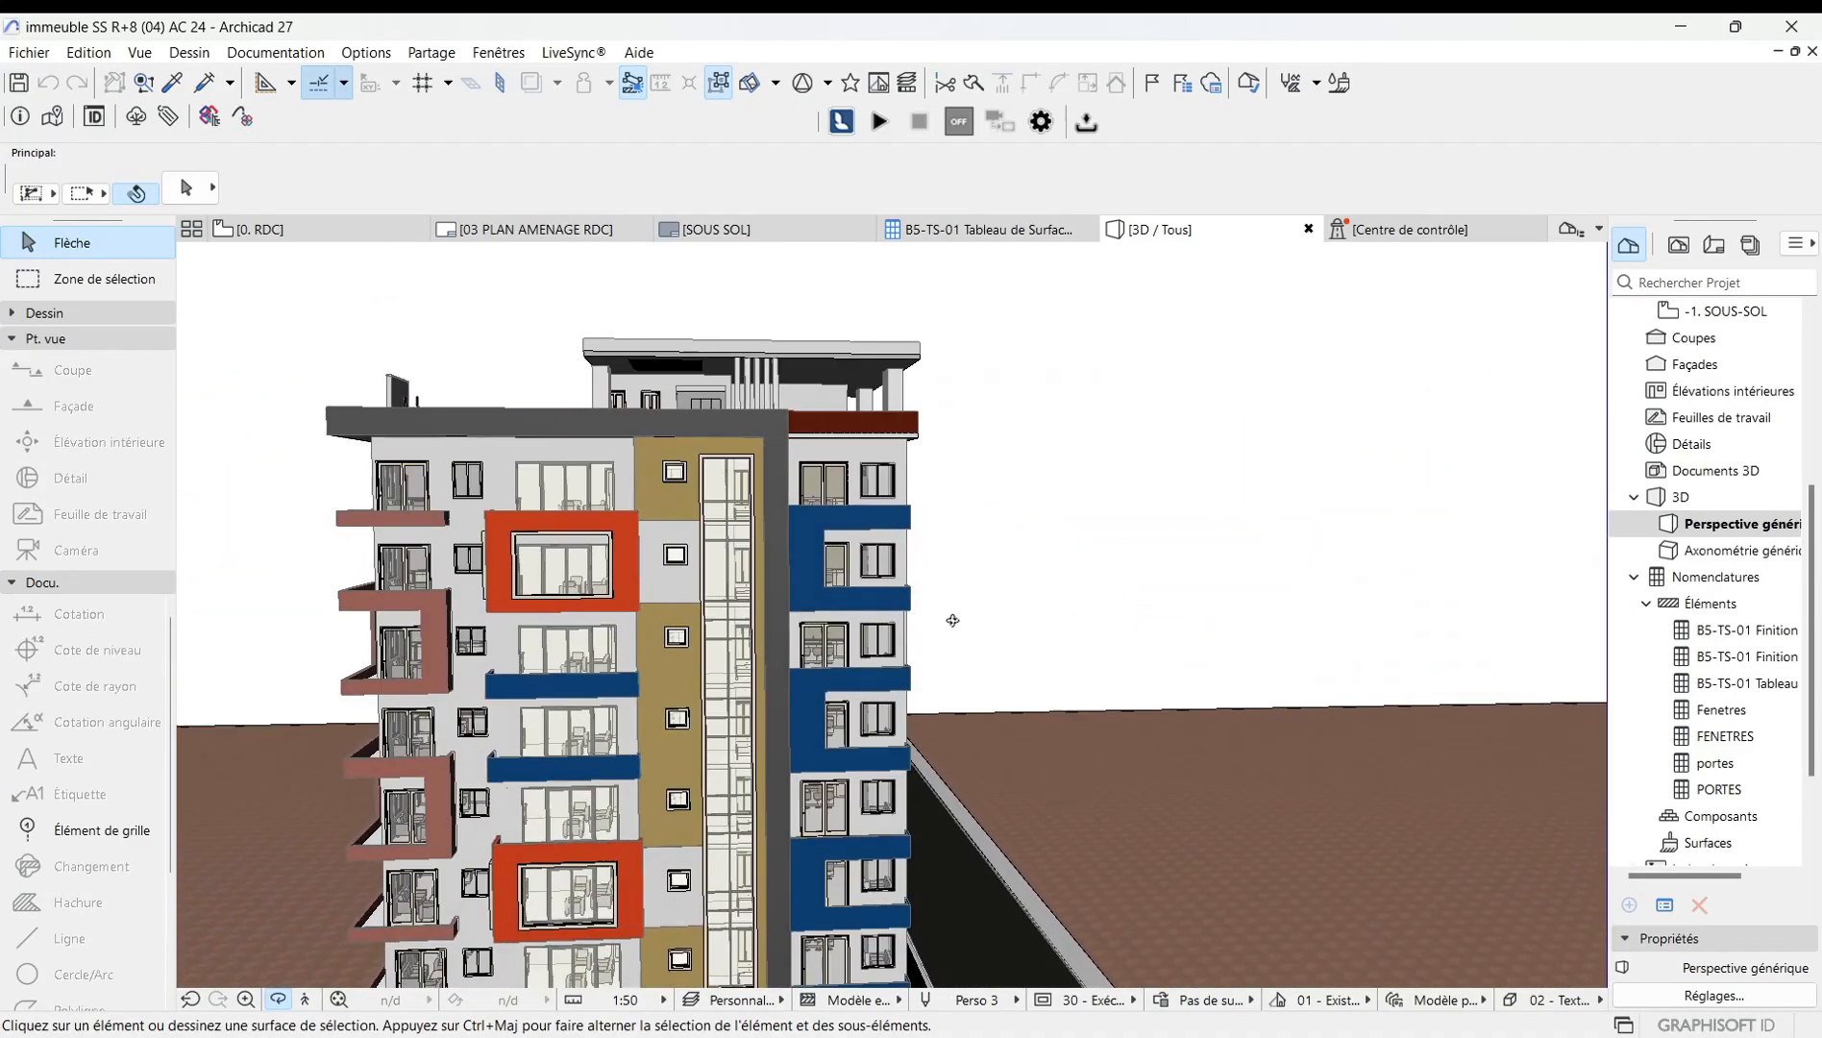
middle_click_drag(808, 672, 571, 675, "shift")
scroll(558, 643, "up", 10)
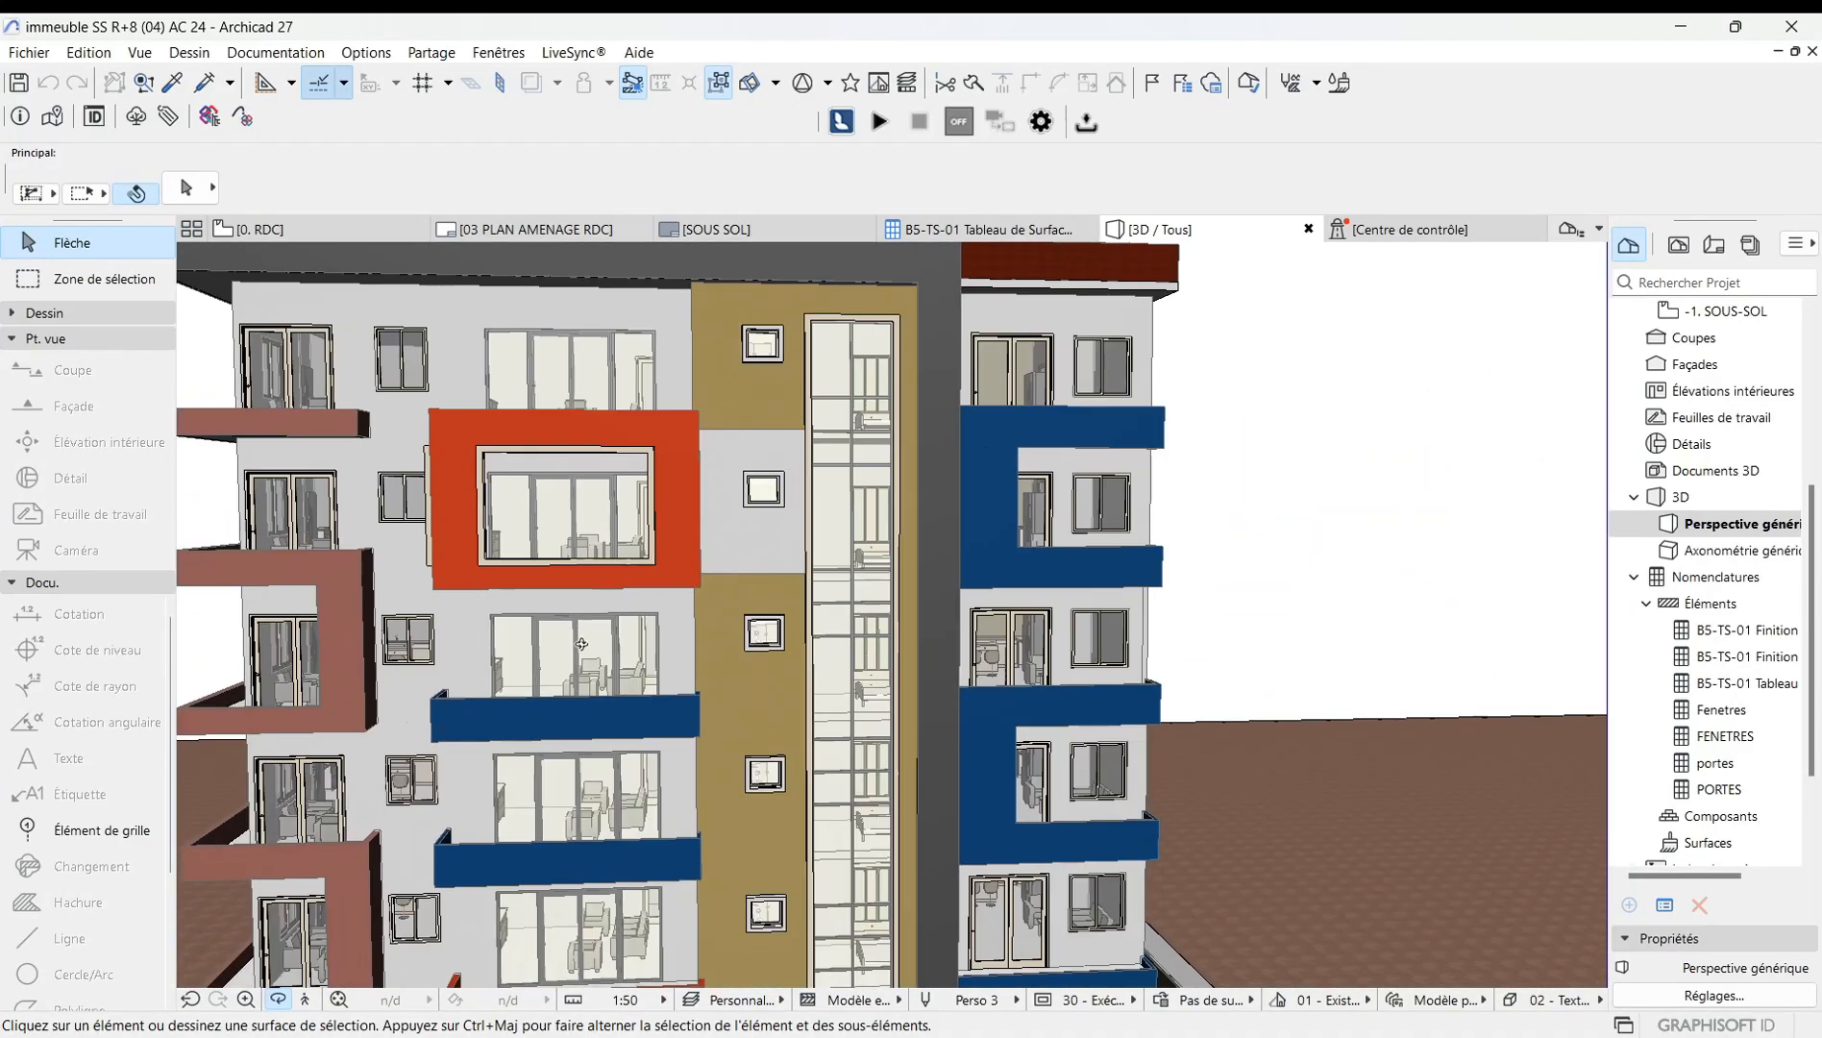
scroll(762, 664, "down", 10)
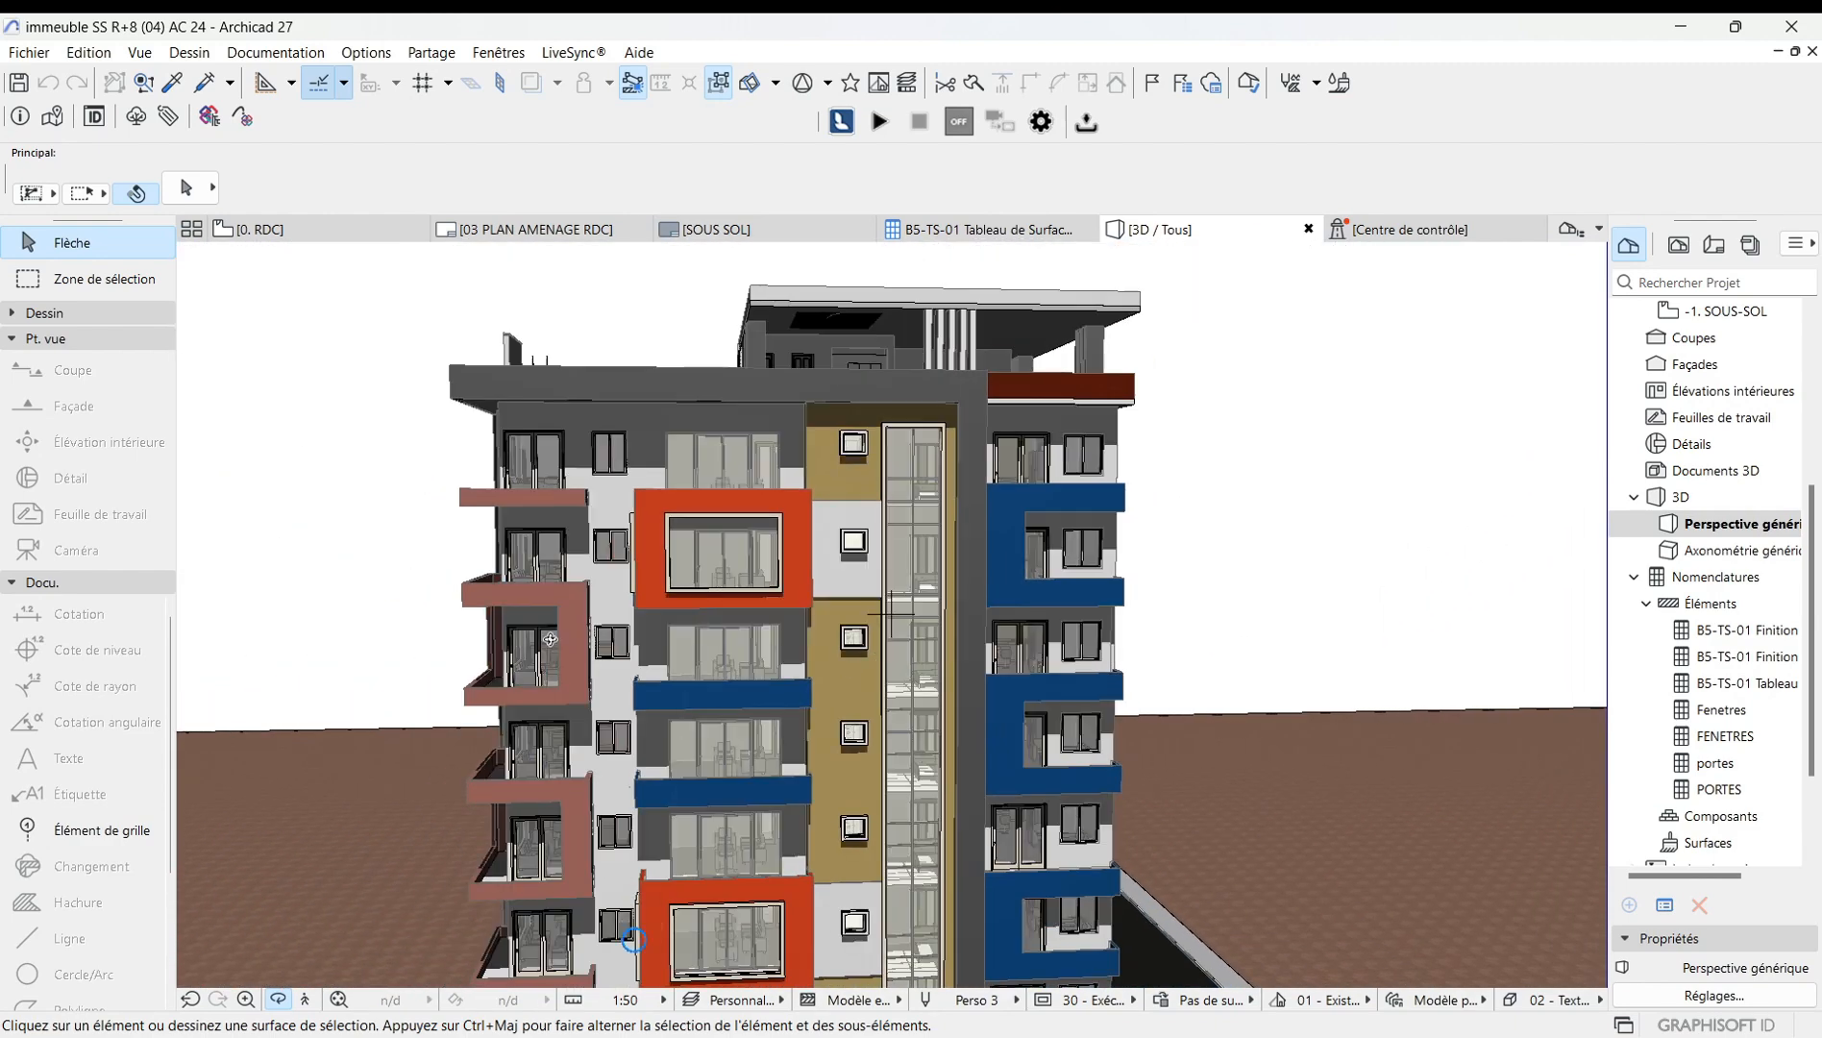
scroll(654, 660, "up", 3)
scroll(654, 660, "down", 3)
middle_click_drag(654, 660, 390, 484, "shift")
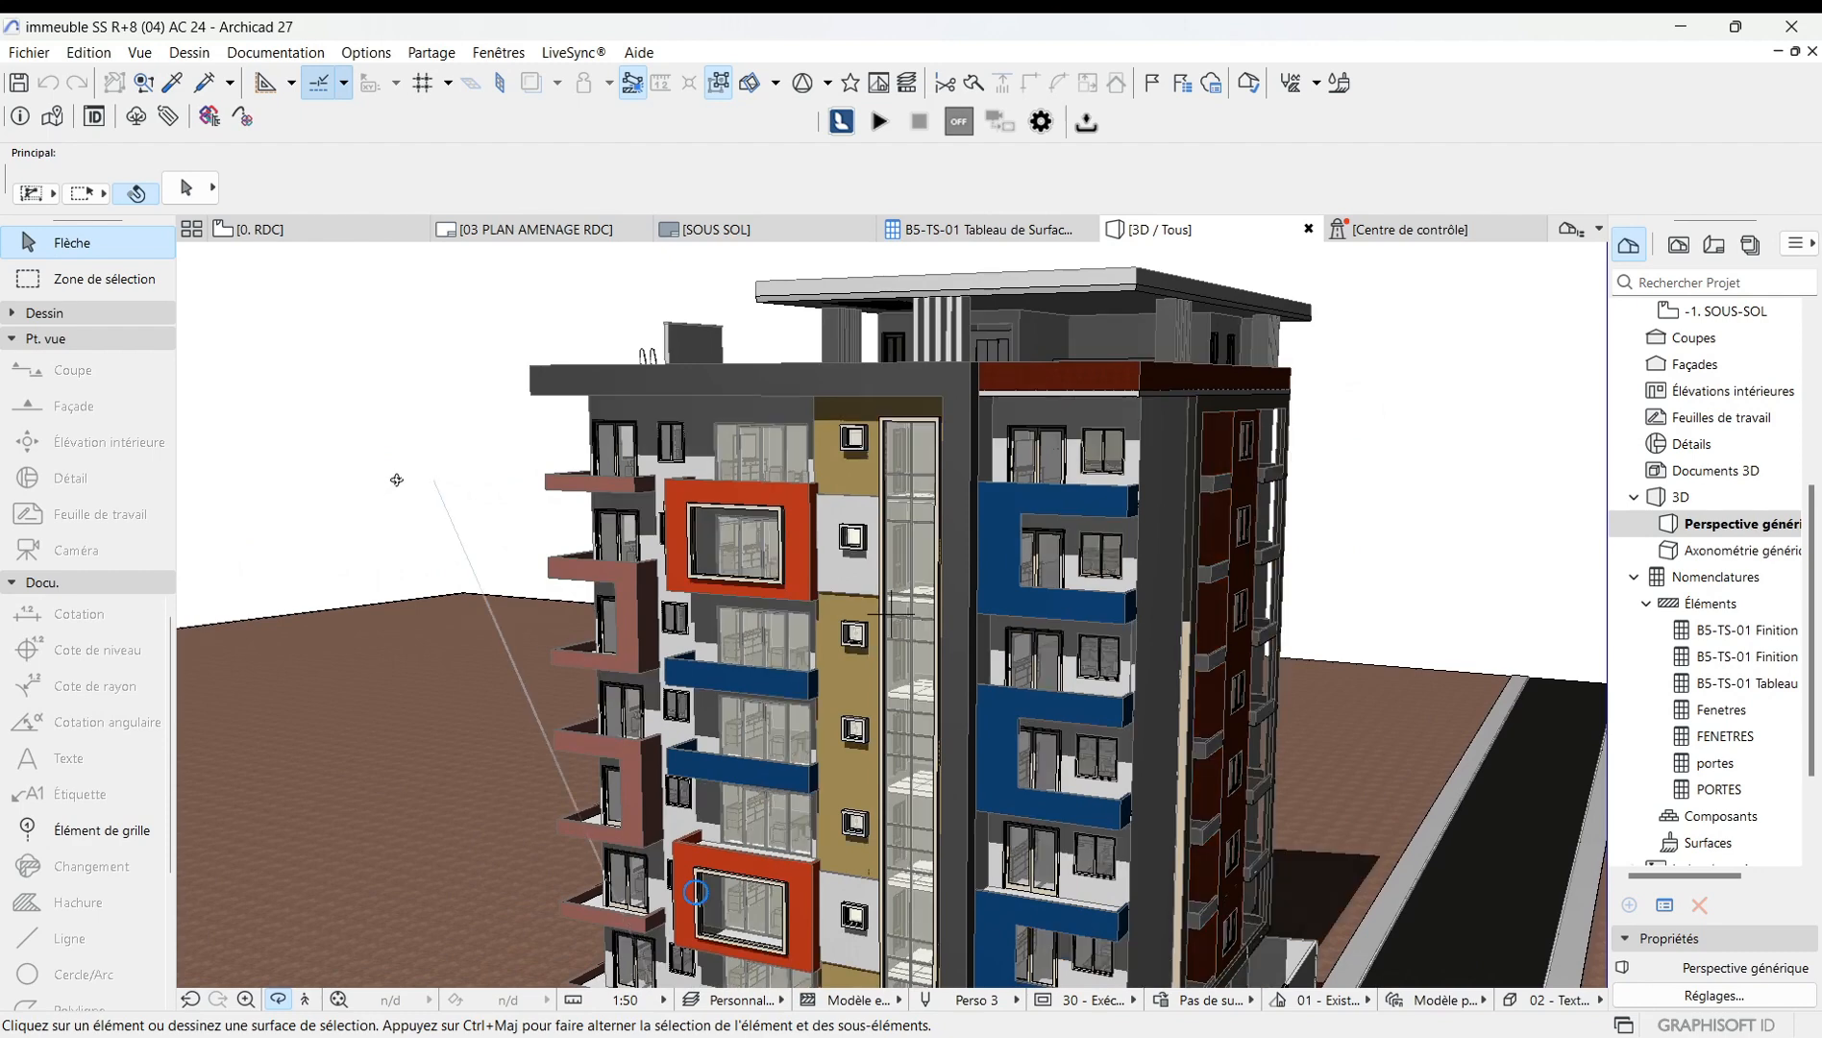
Set the 02 - Textures détaillées avec ombres style's transparency to its first display mode and apply it.
right_click(395, 482)
mouse_move(449, 500)
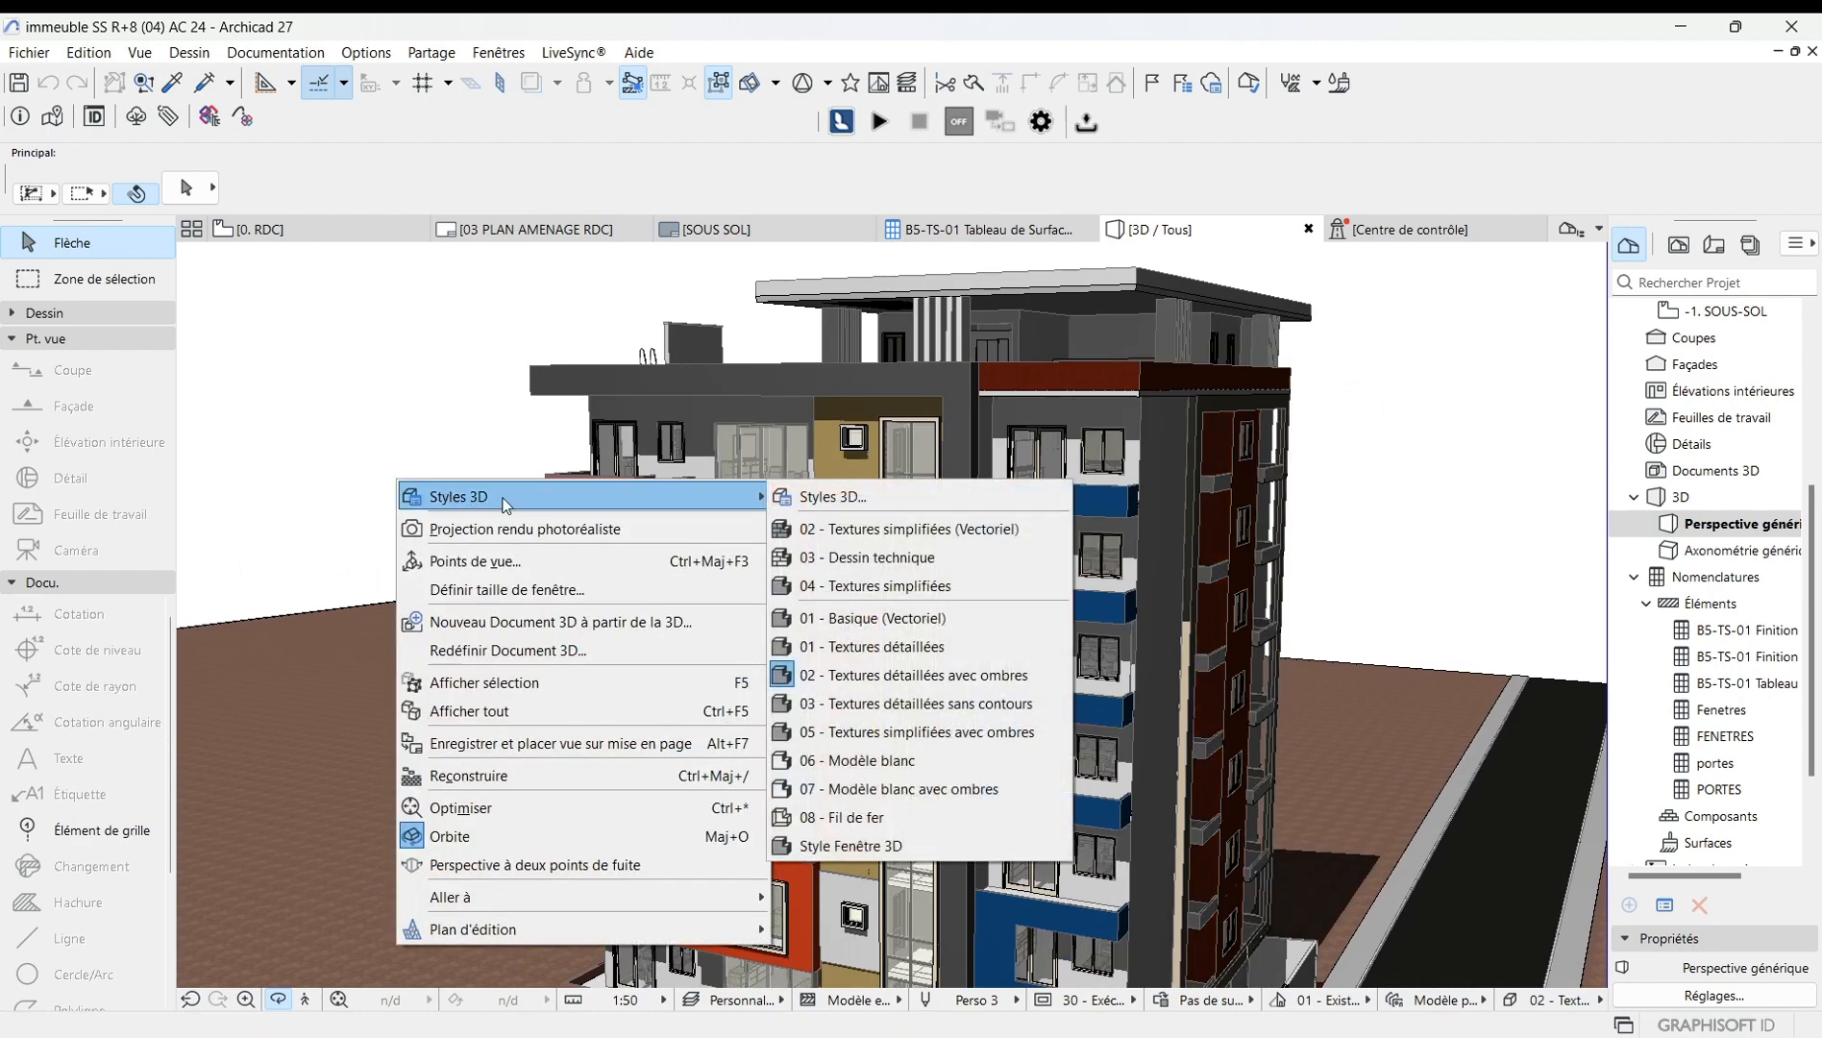
left_click(870, 498)
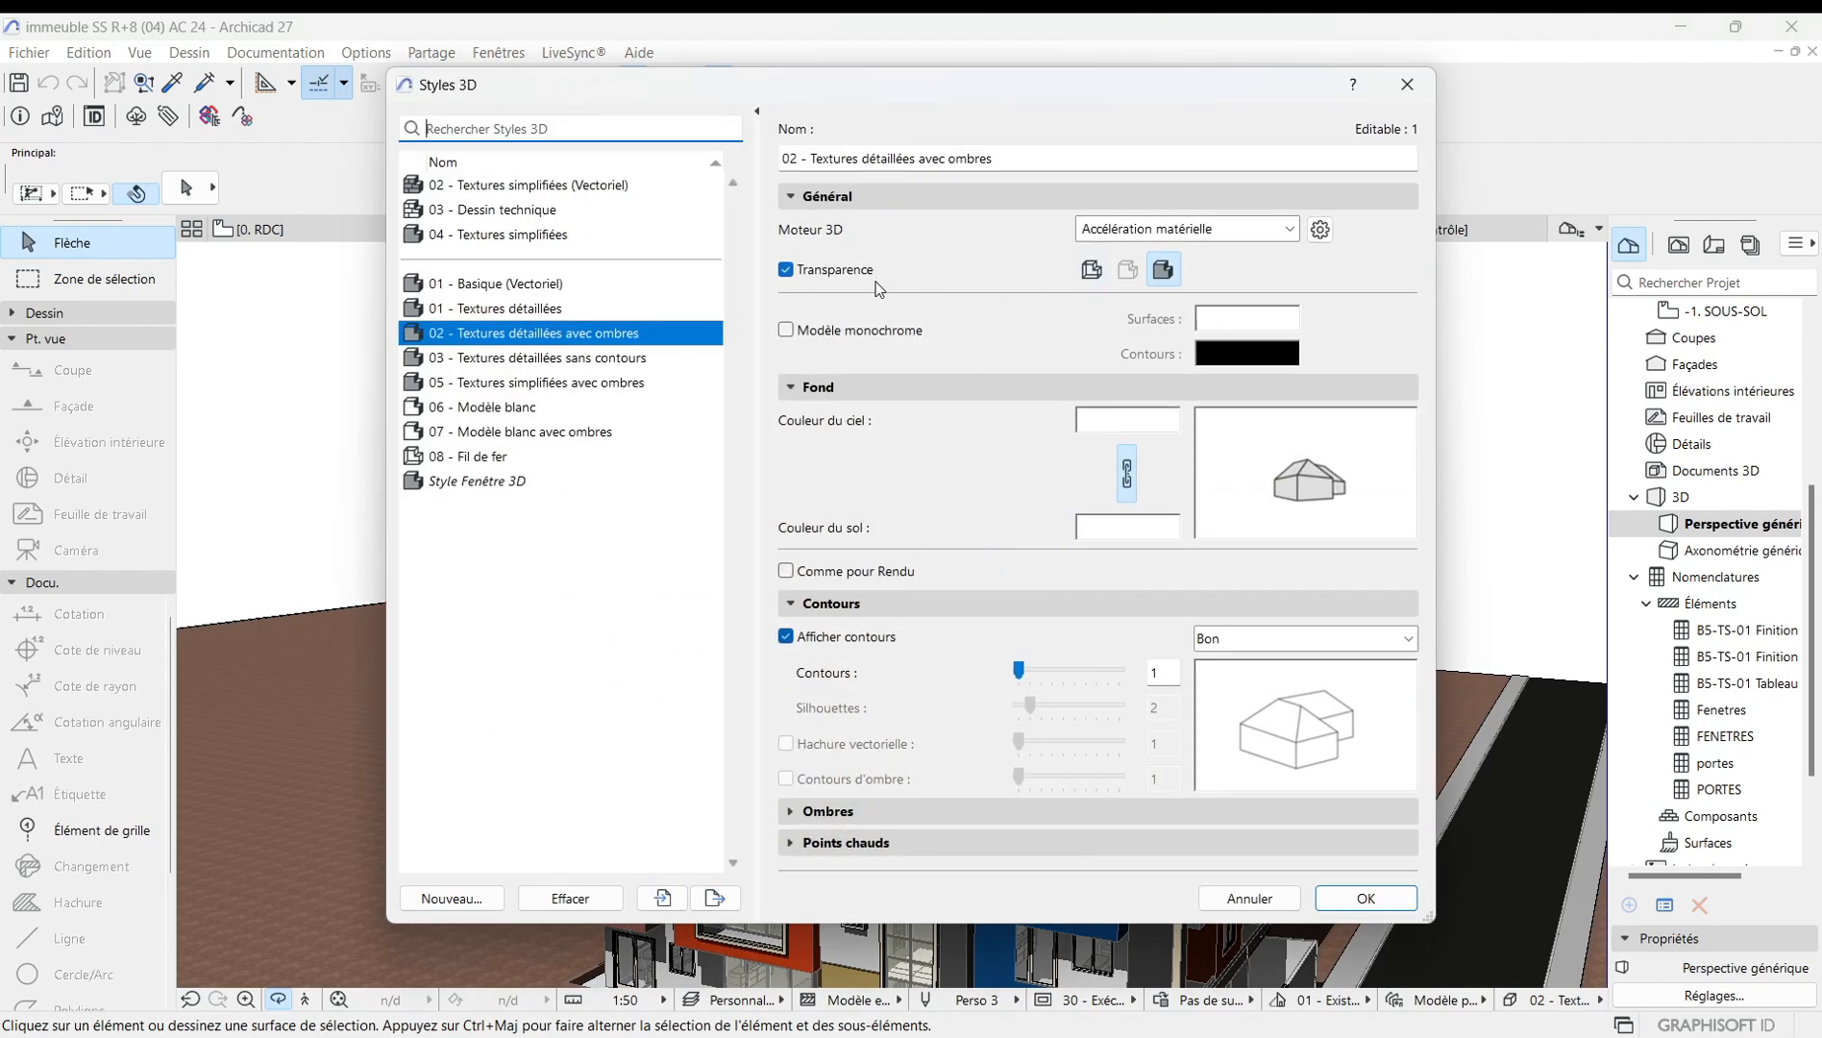
left_click(1097, 278)
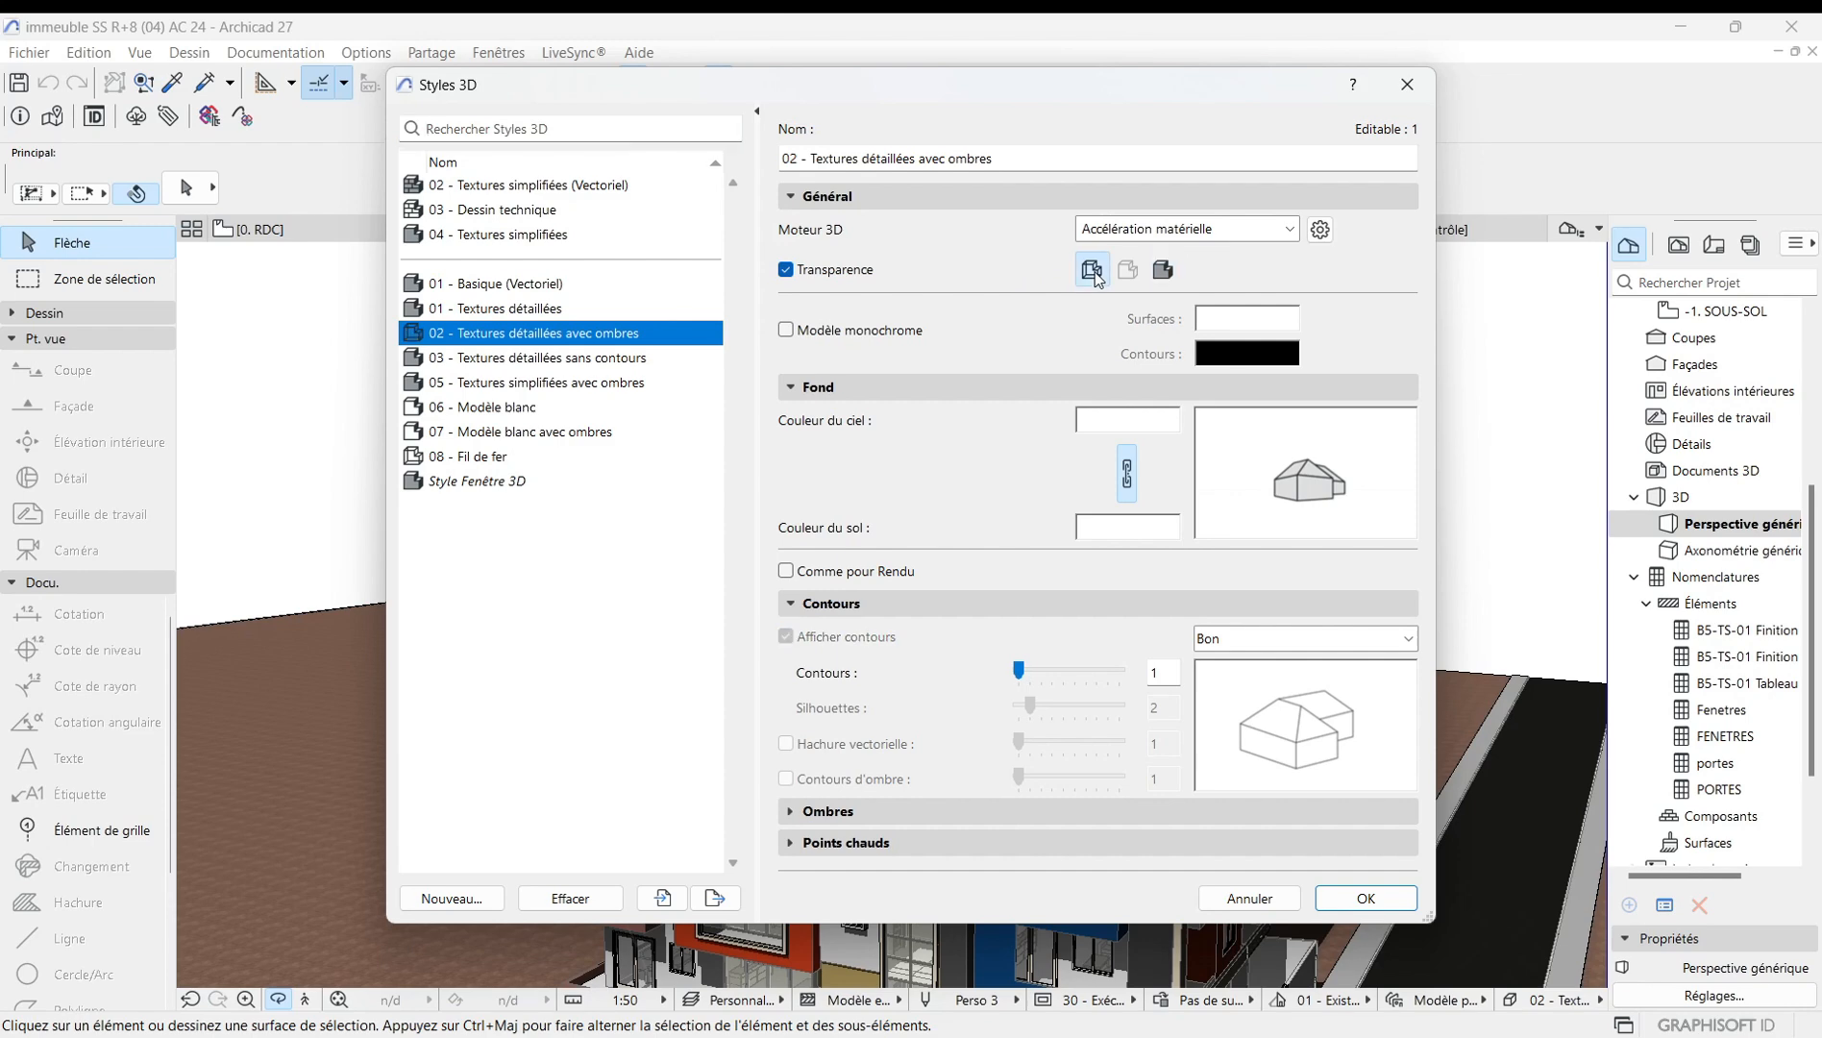
left_click(1370, 897)
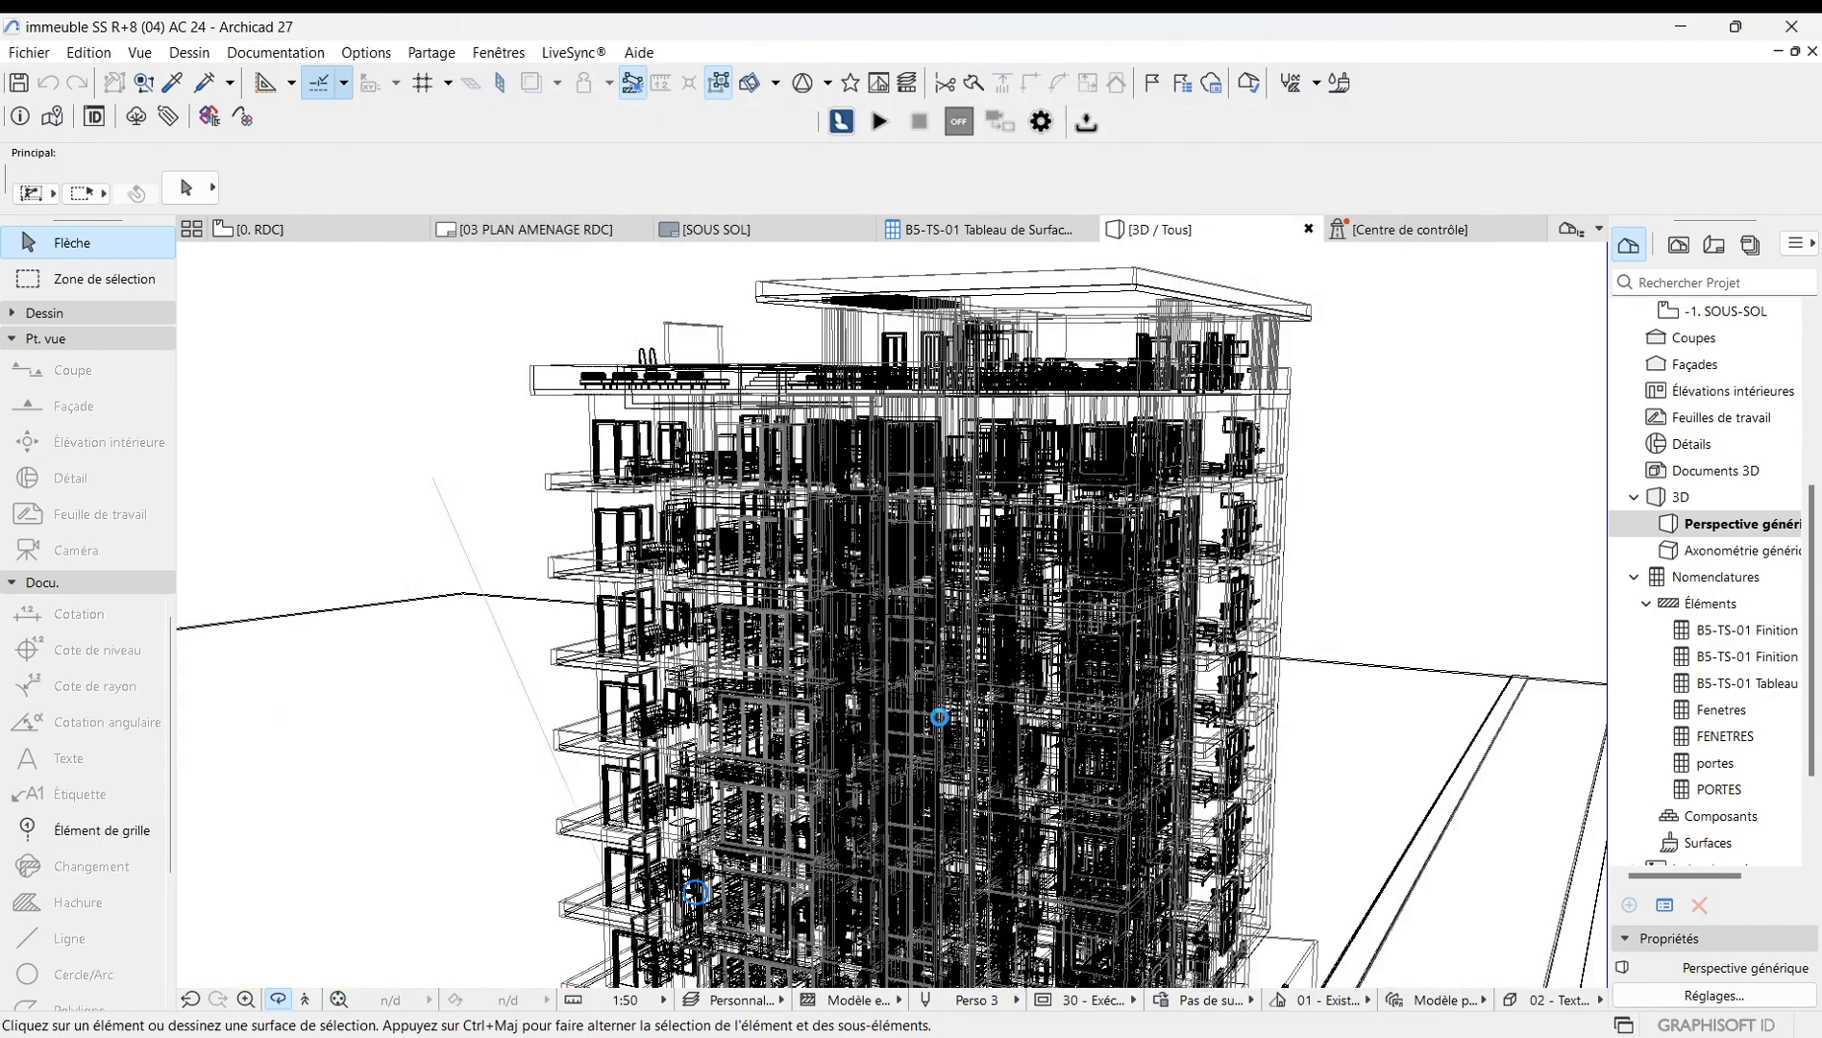
Reopen the 02 - Textures détaillées avec ombres style settings and select its third transparency display mode.
scroll(726, 433, "down", 3)
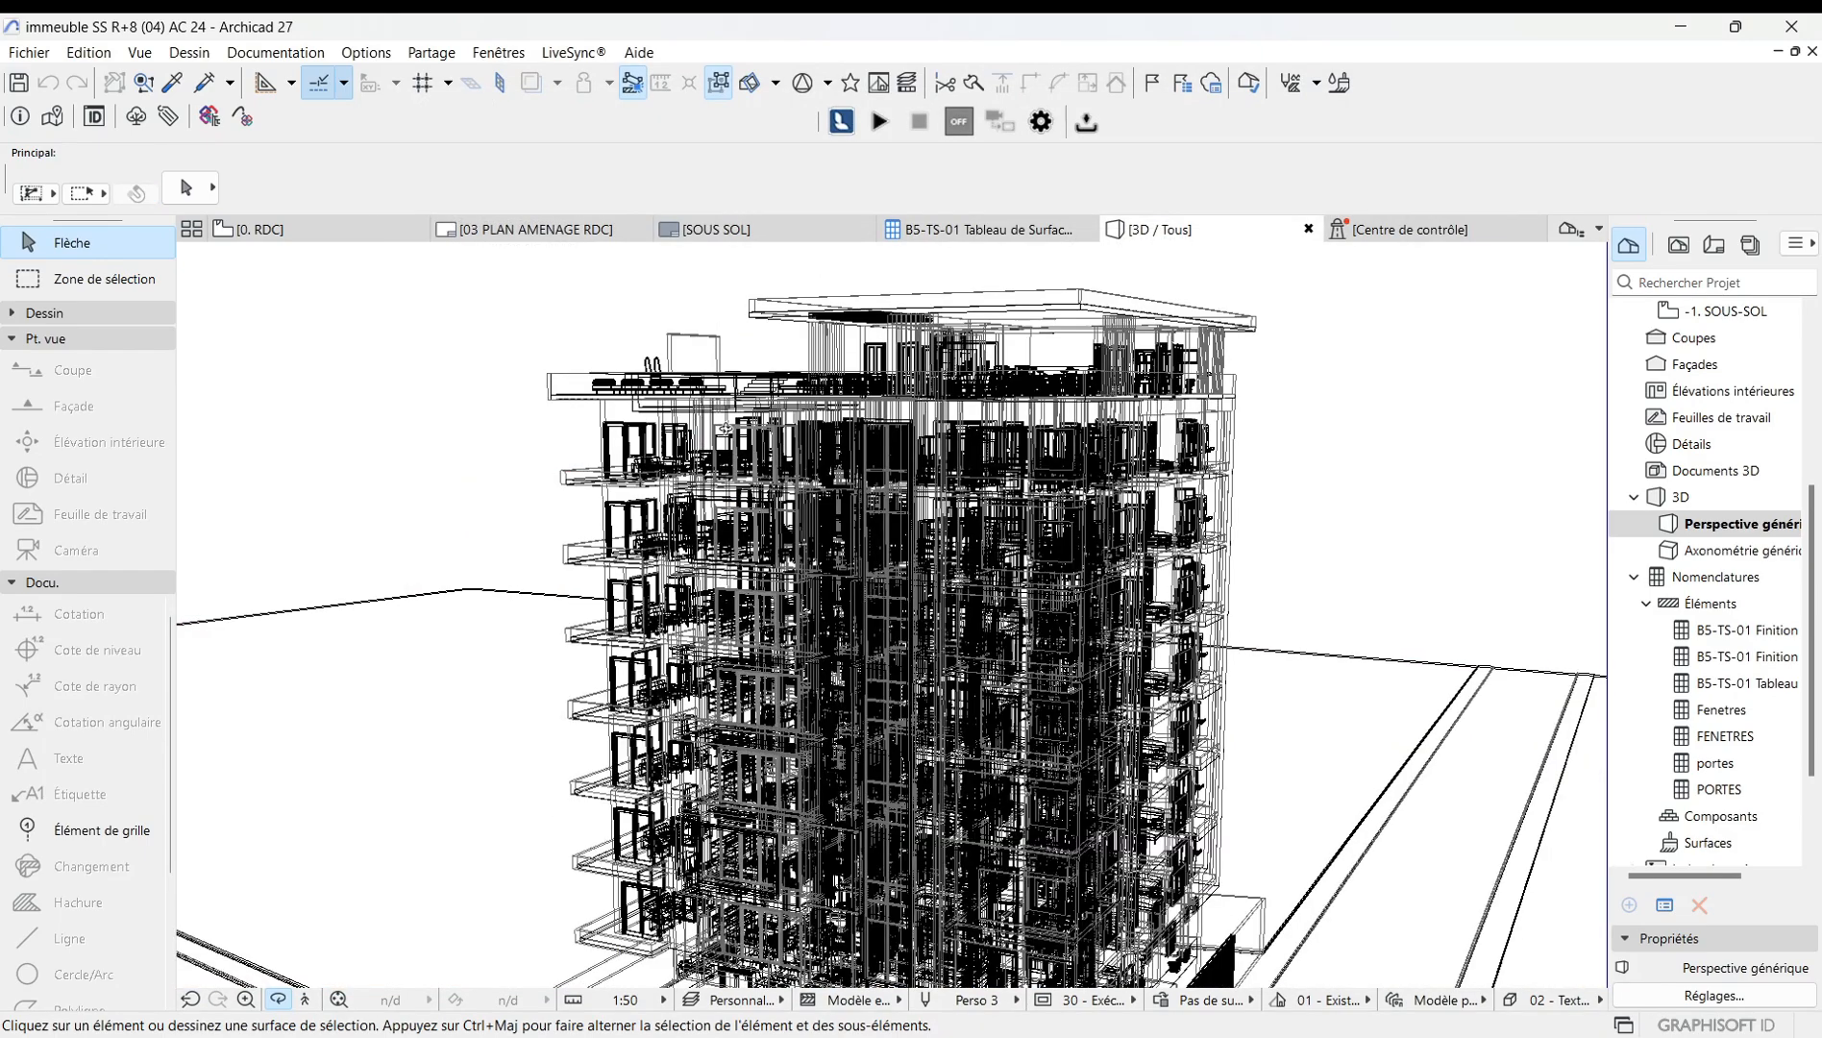
scroll(1072, 684, "up", 3)
scroll(1072, 684, "down", 4)
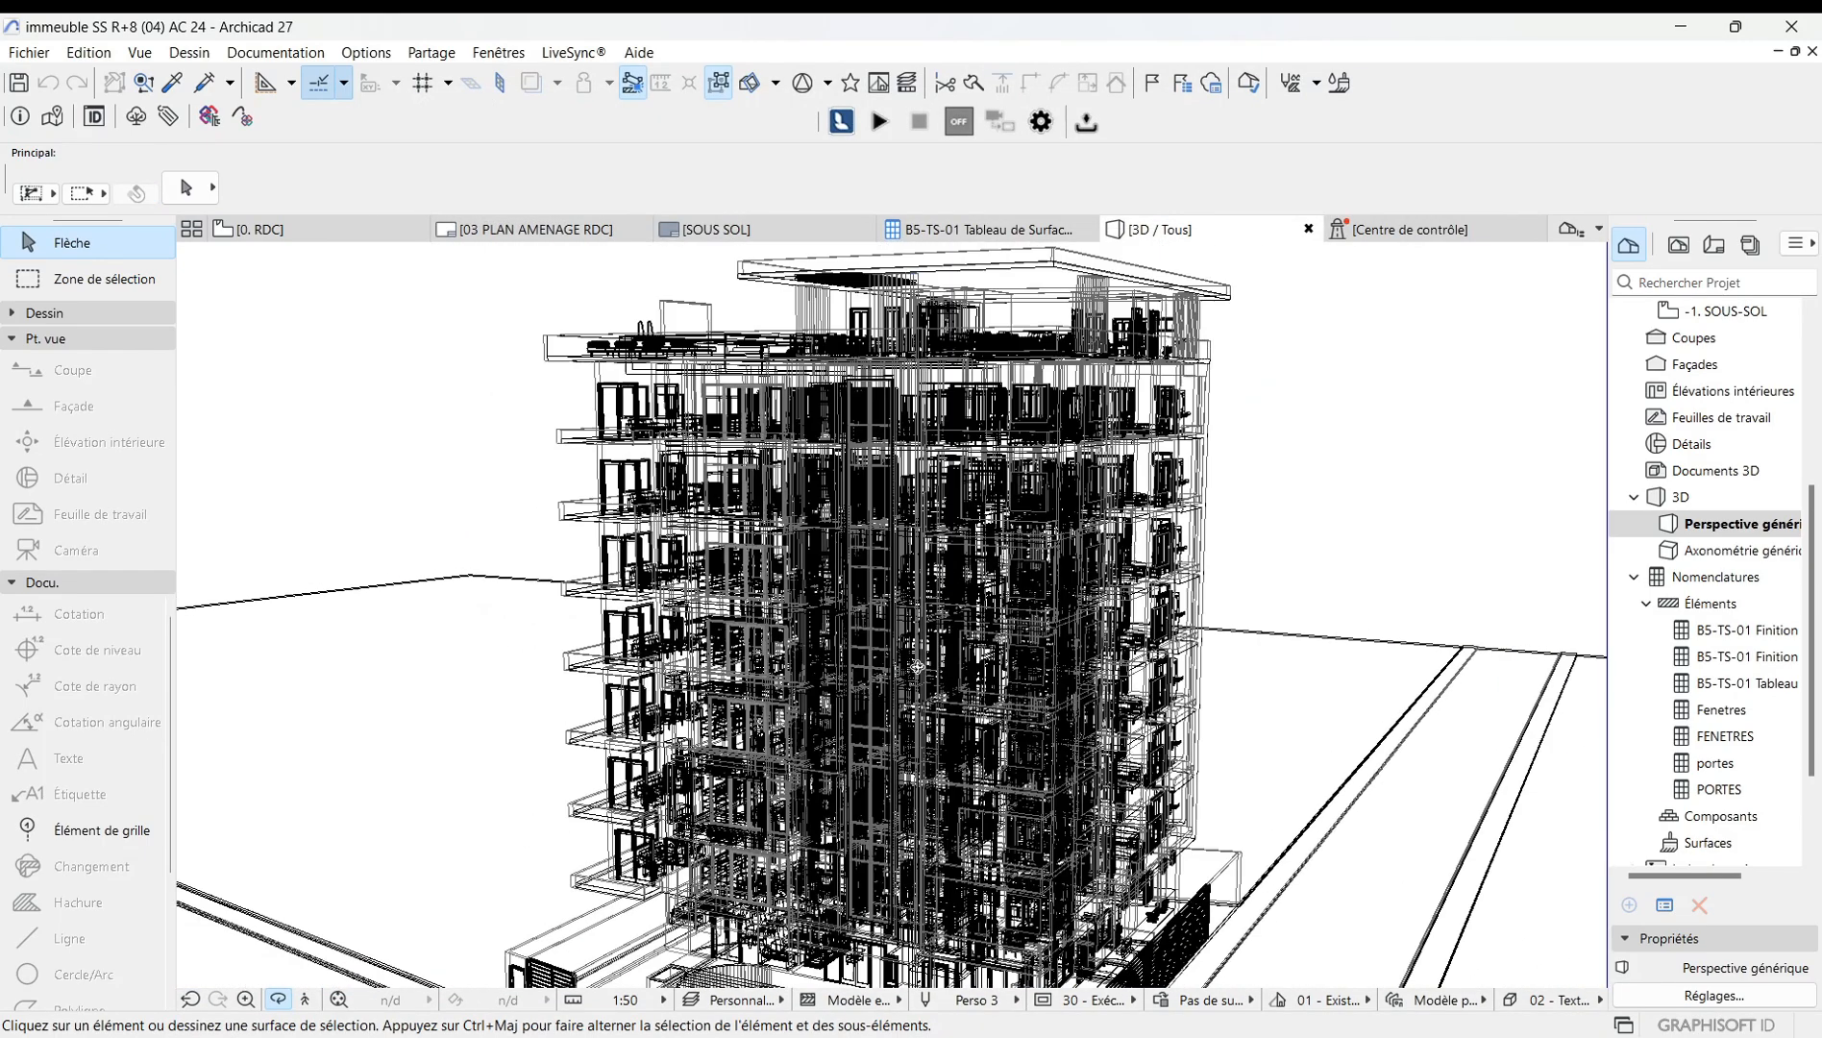
middle_click_drag(1072, 684, 988, 740, "shift")
middle_click_drag(870, 732, 508, 578, "shift")
right_click(464, 375)
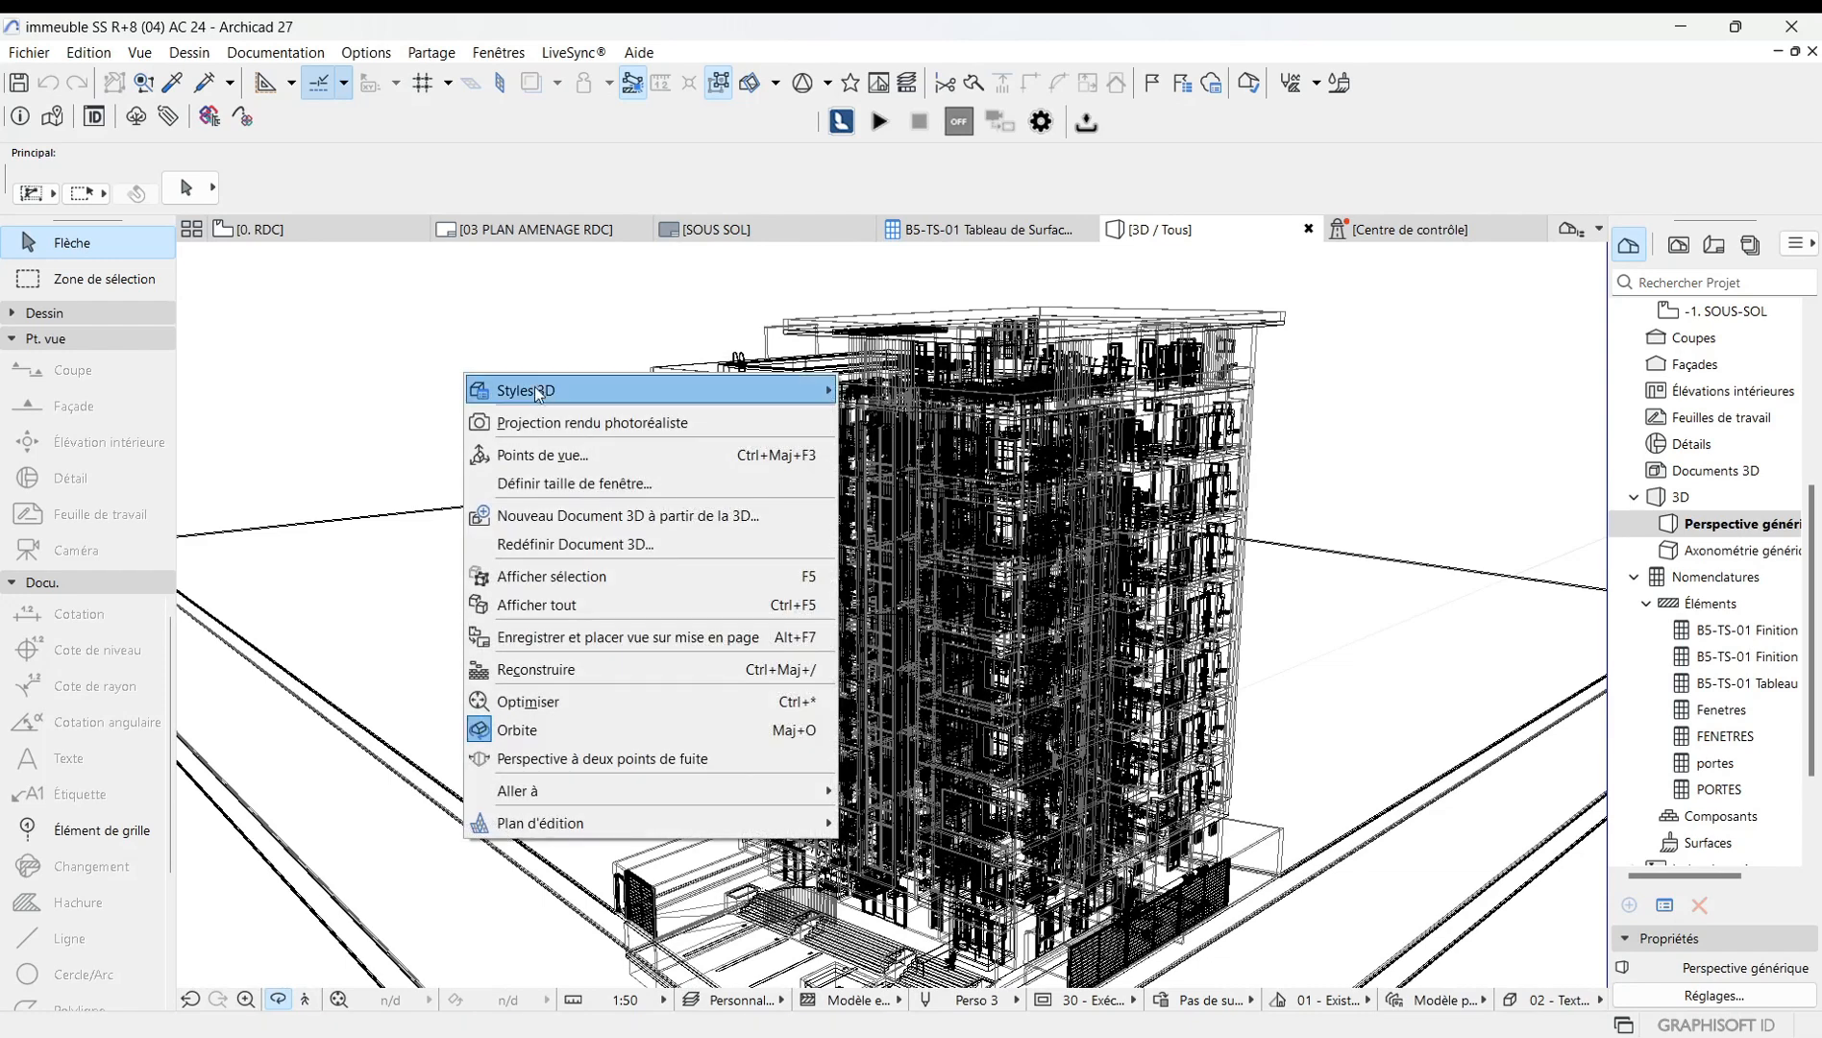
mouse_move(545, 399)
left_click(899, 390)
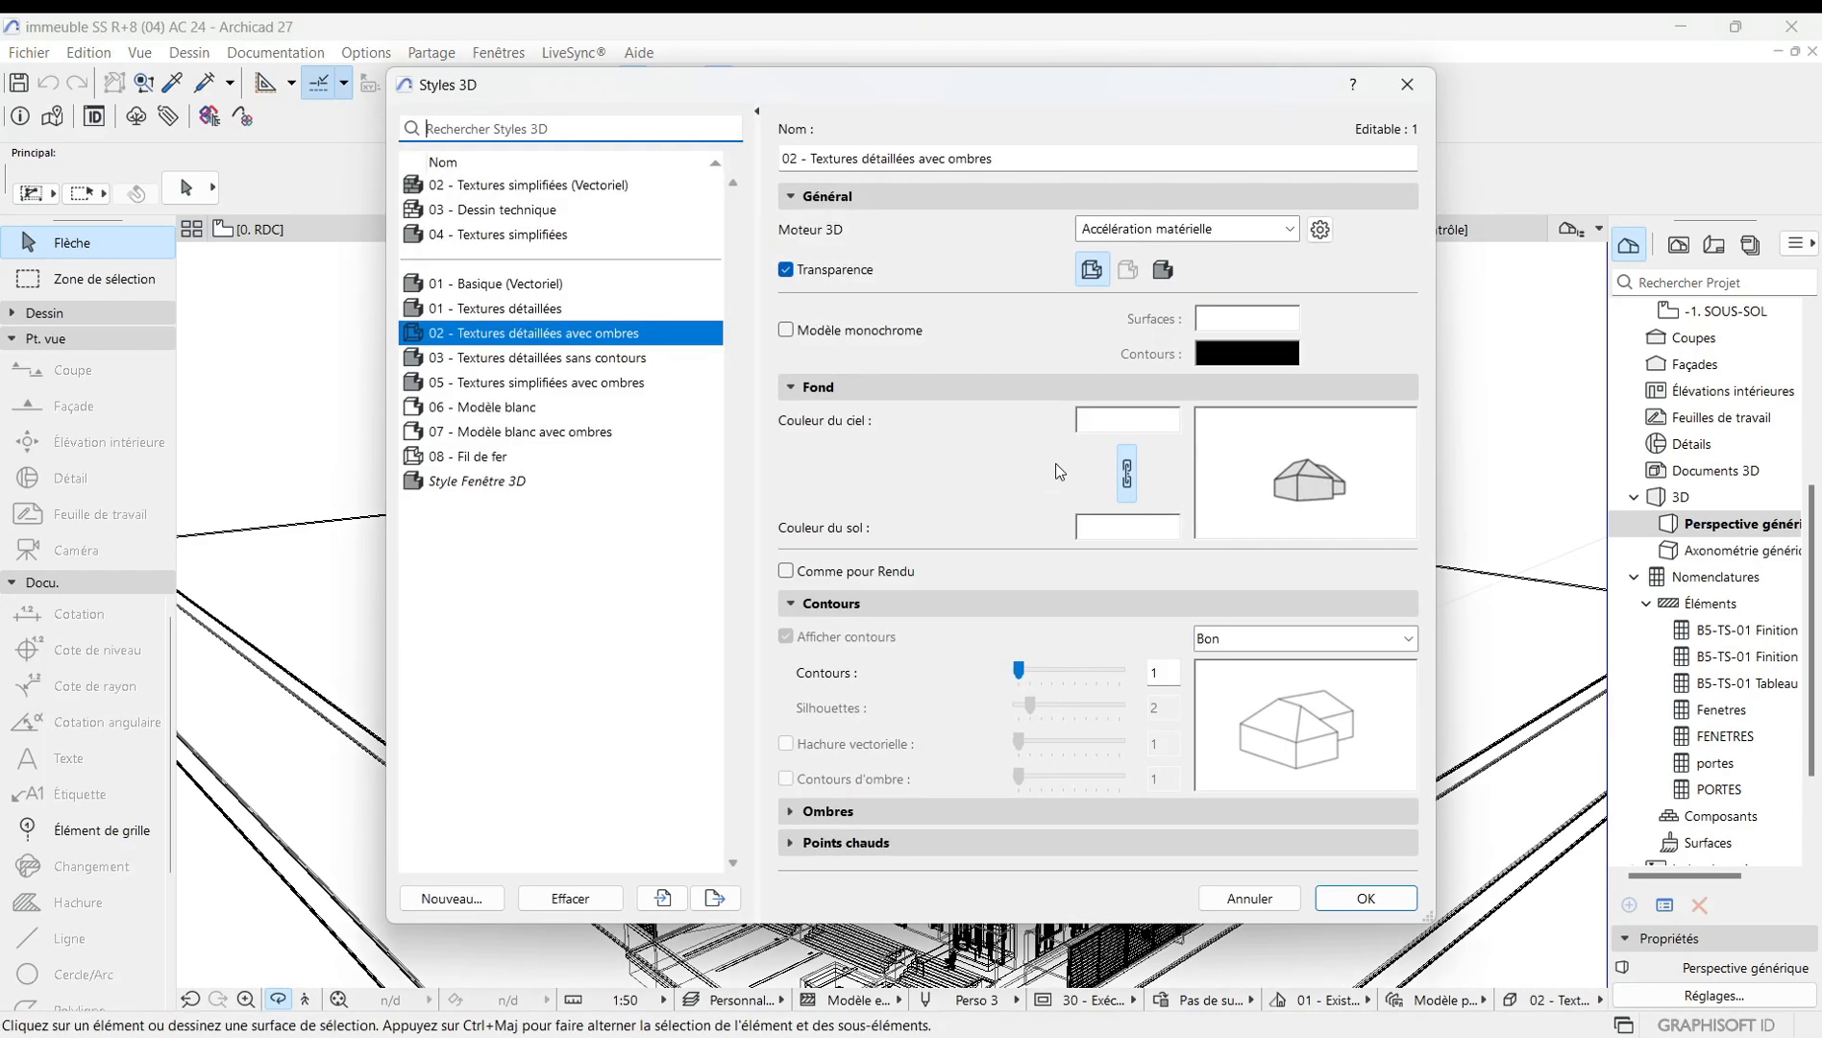
left_click(1165, 272)
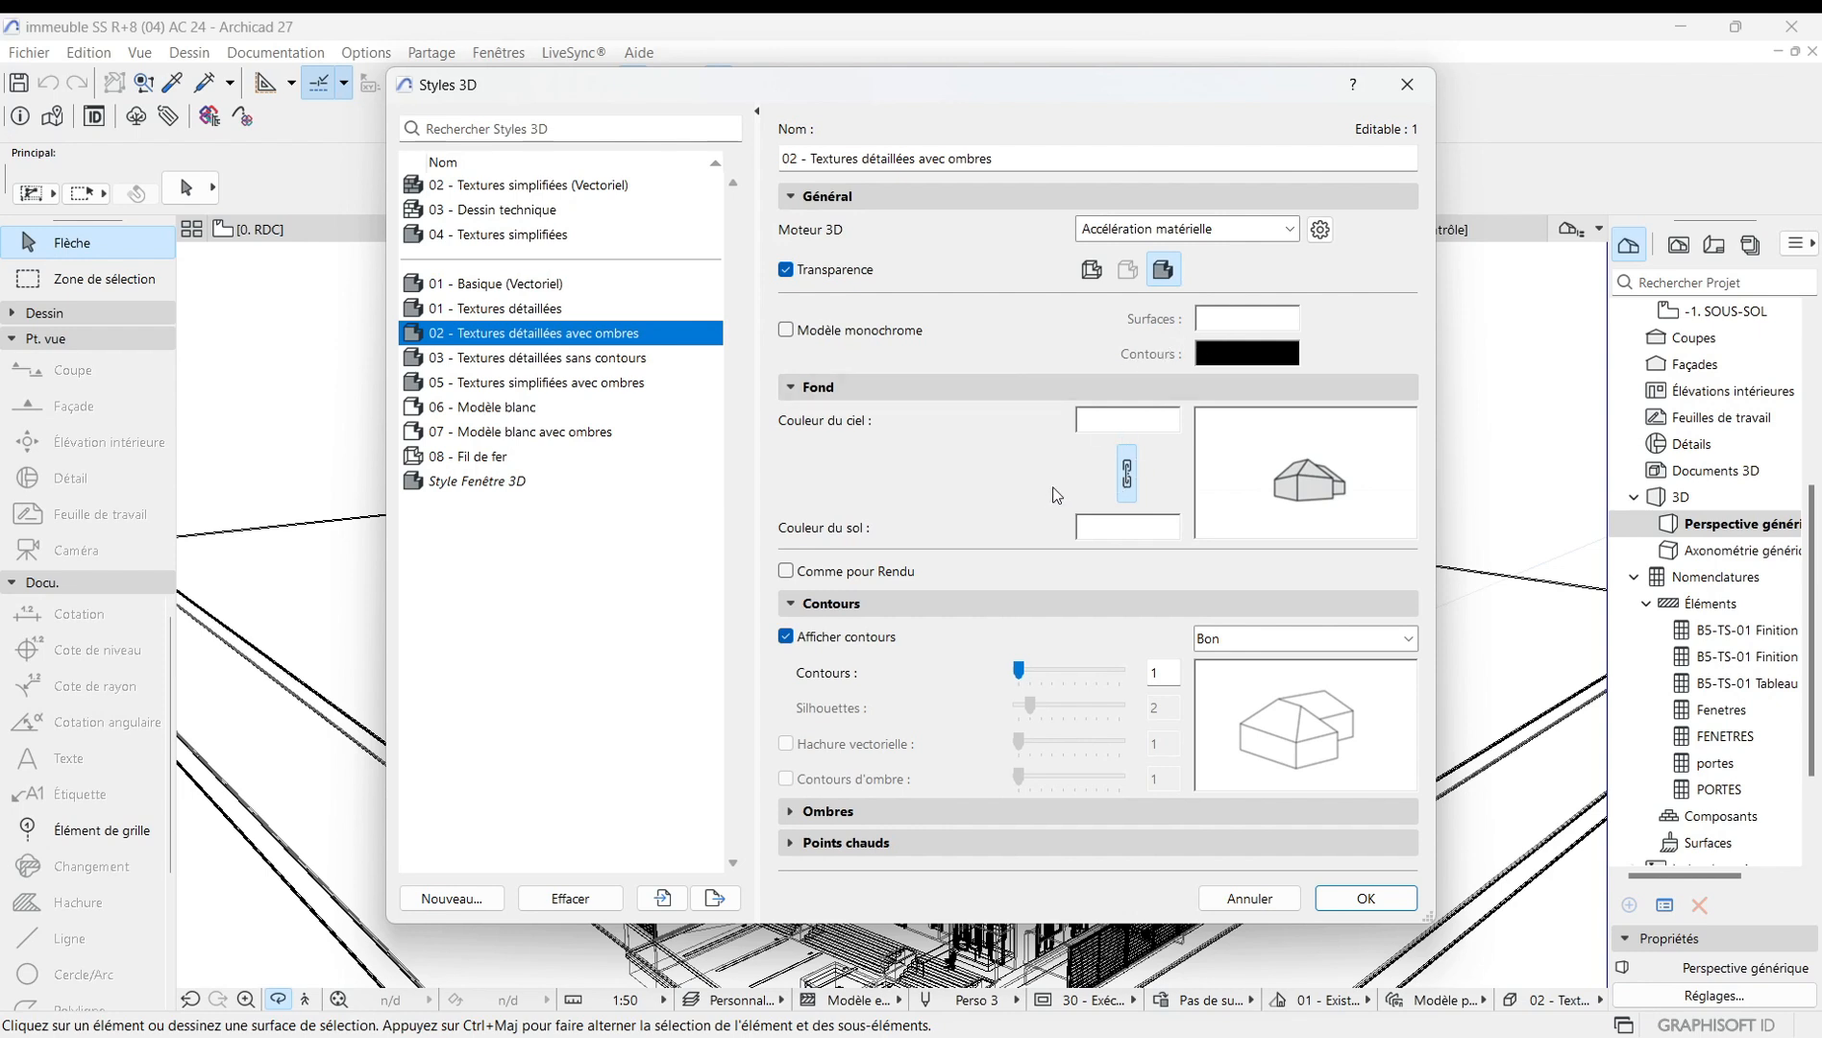
Switch the style's 3D engine to Moteur vectoriel with the second transparency mode and apply it.
left_click(1281, 231)
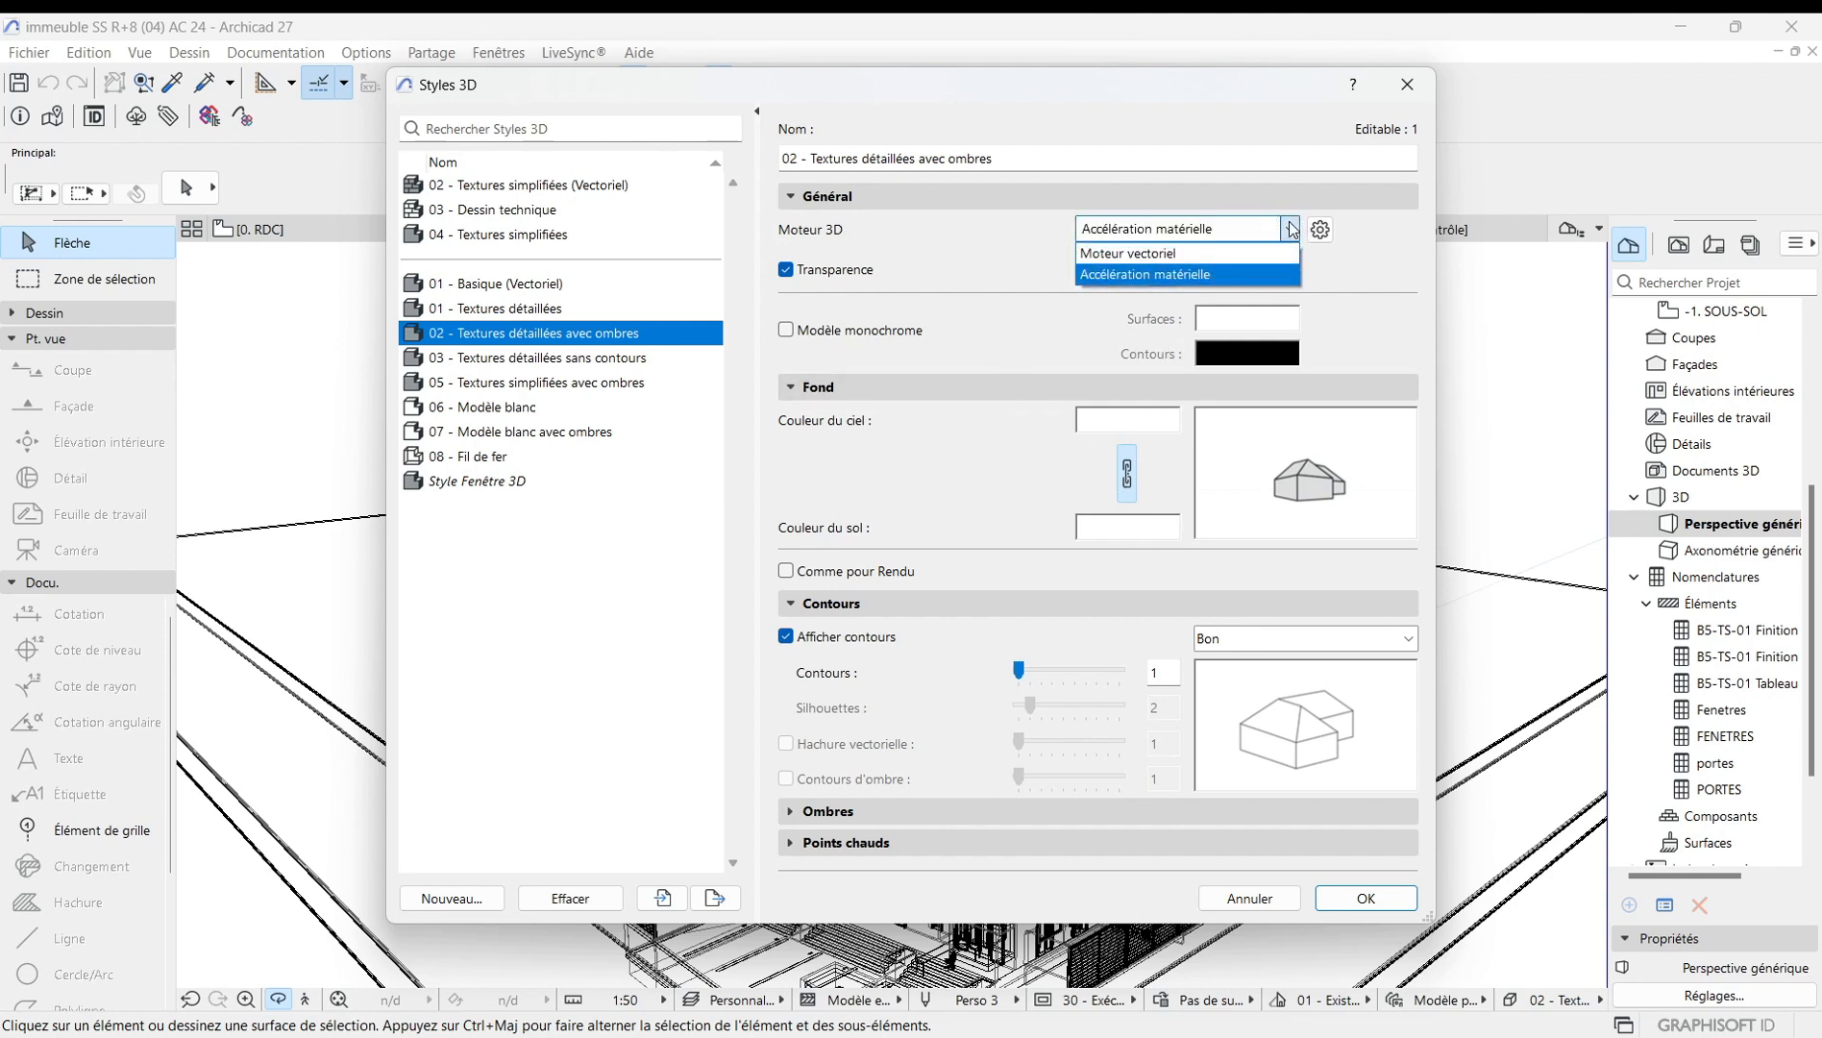
left_click(1201, 254)
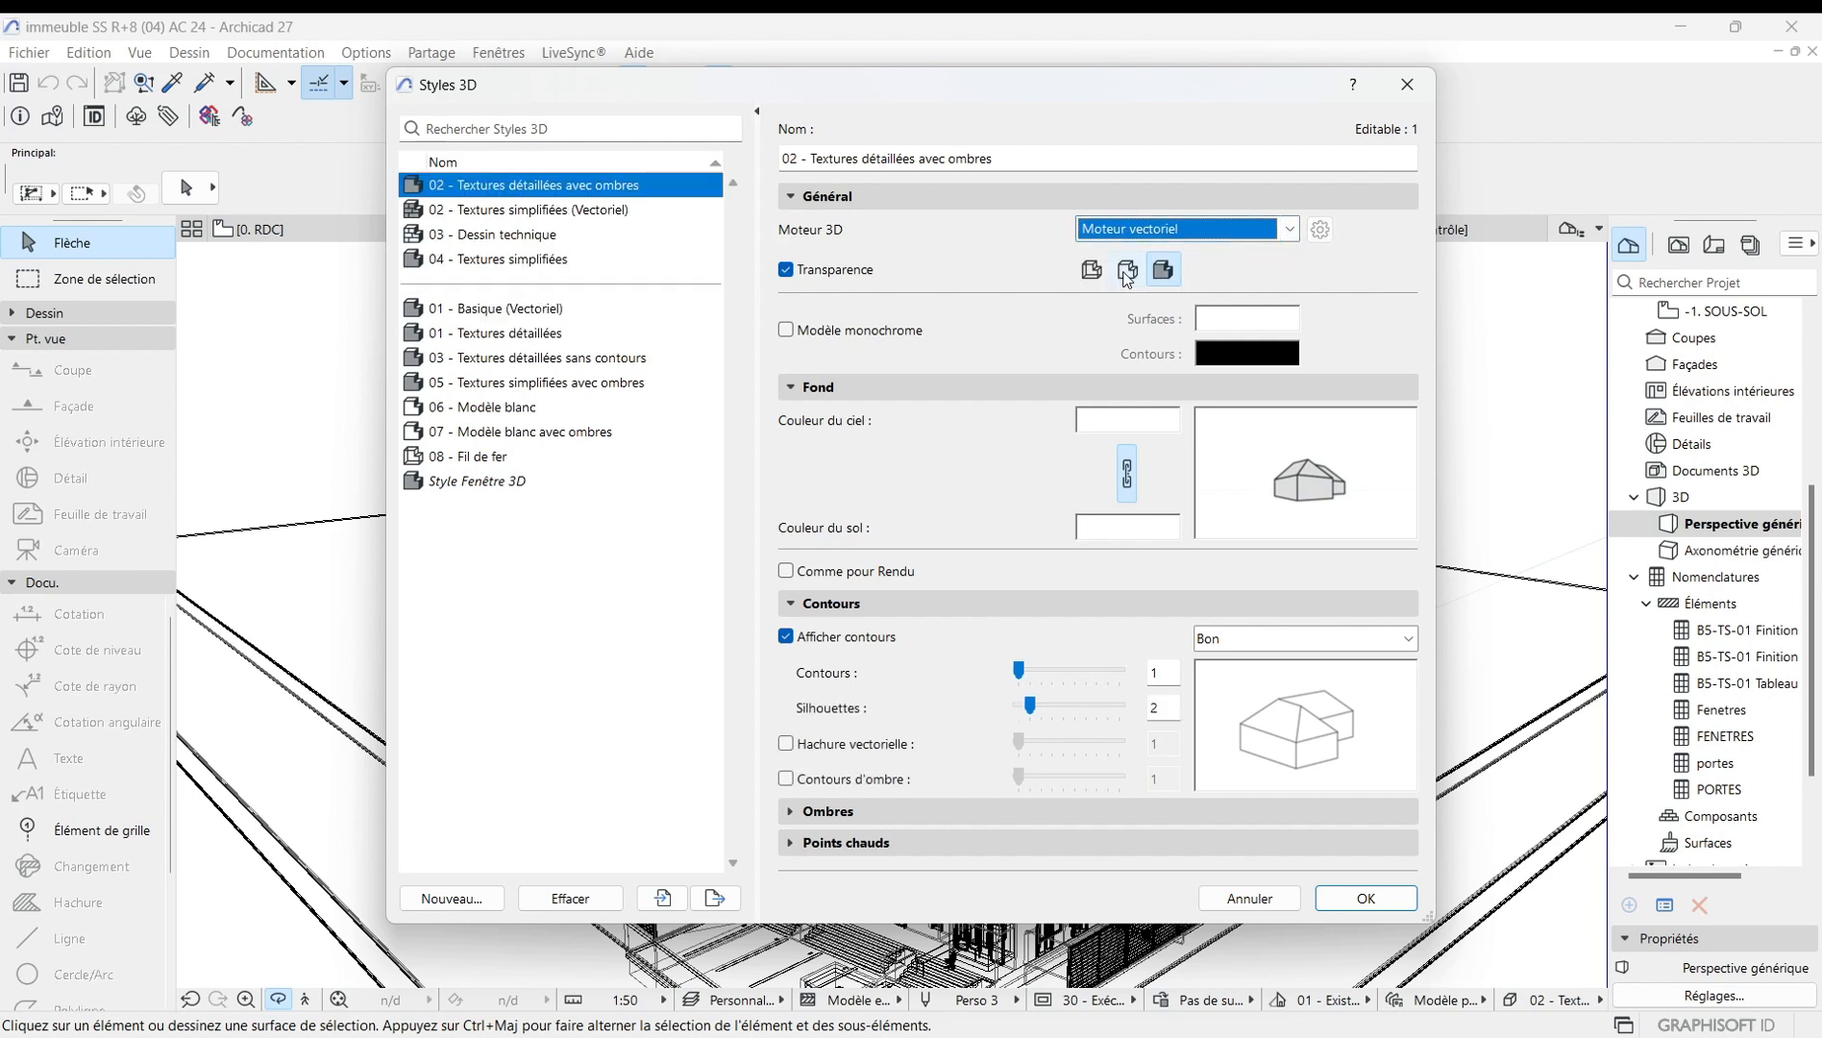
left_click(1288, 230)
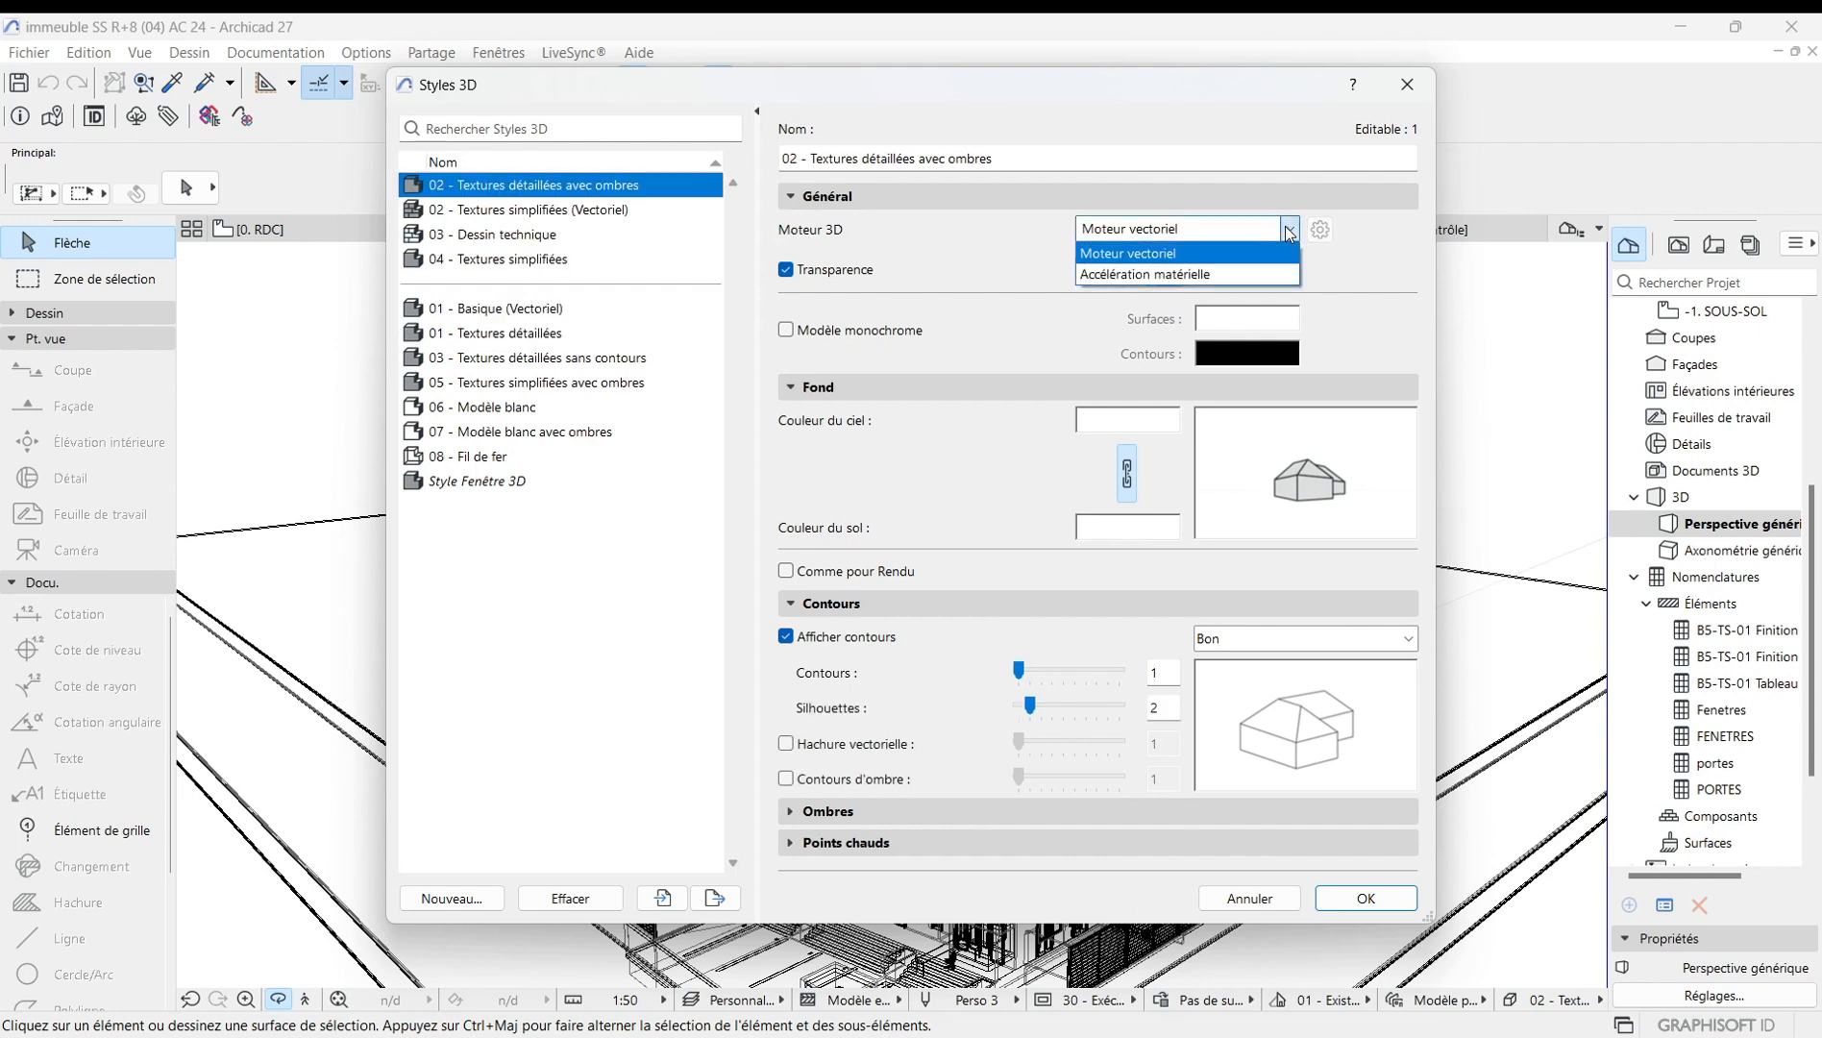
left_click(1289, 232)
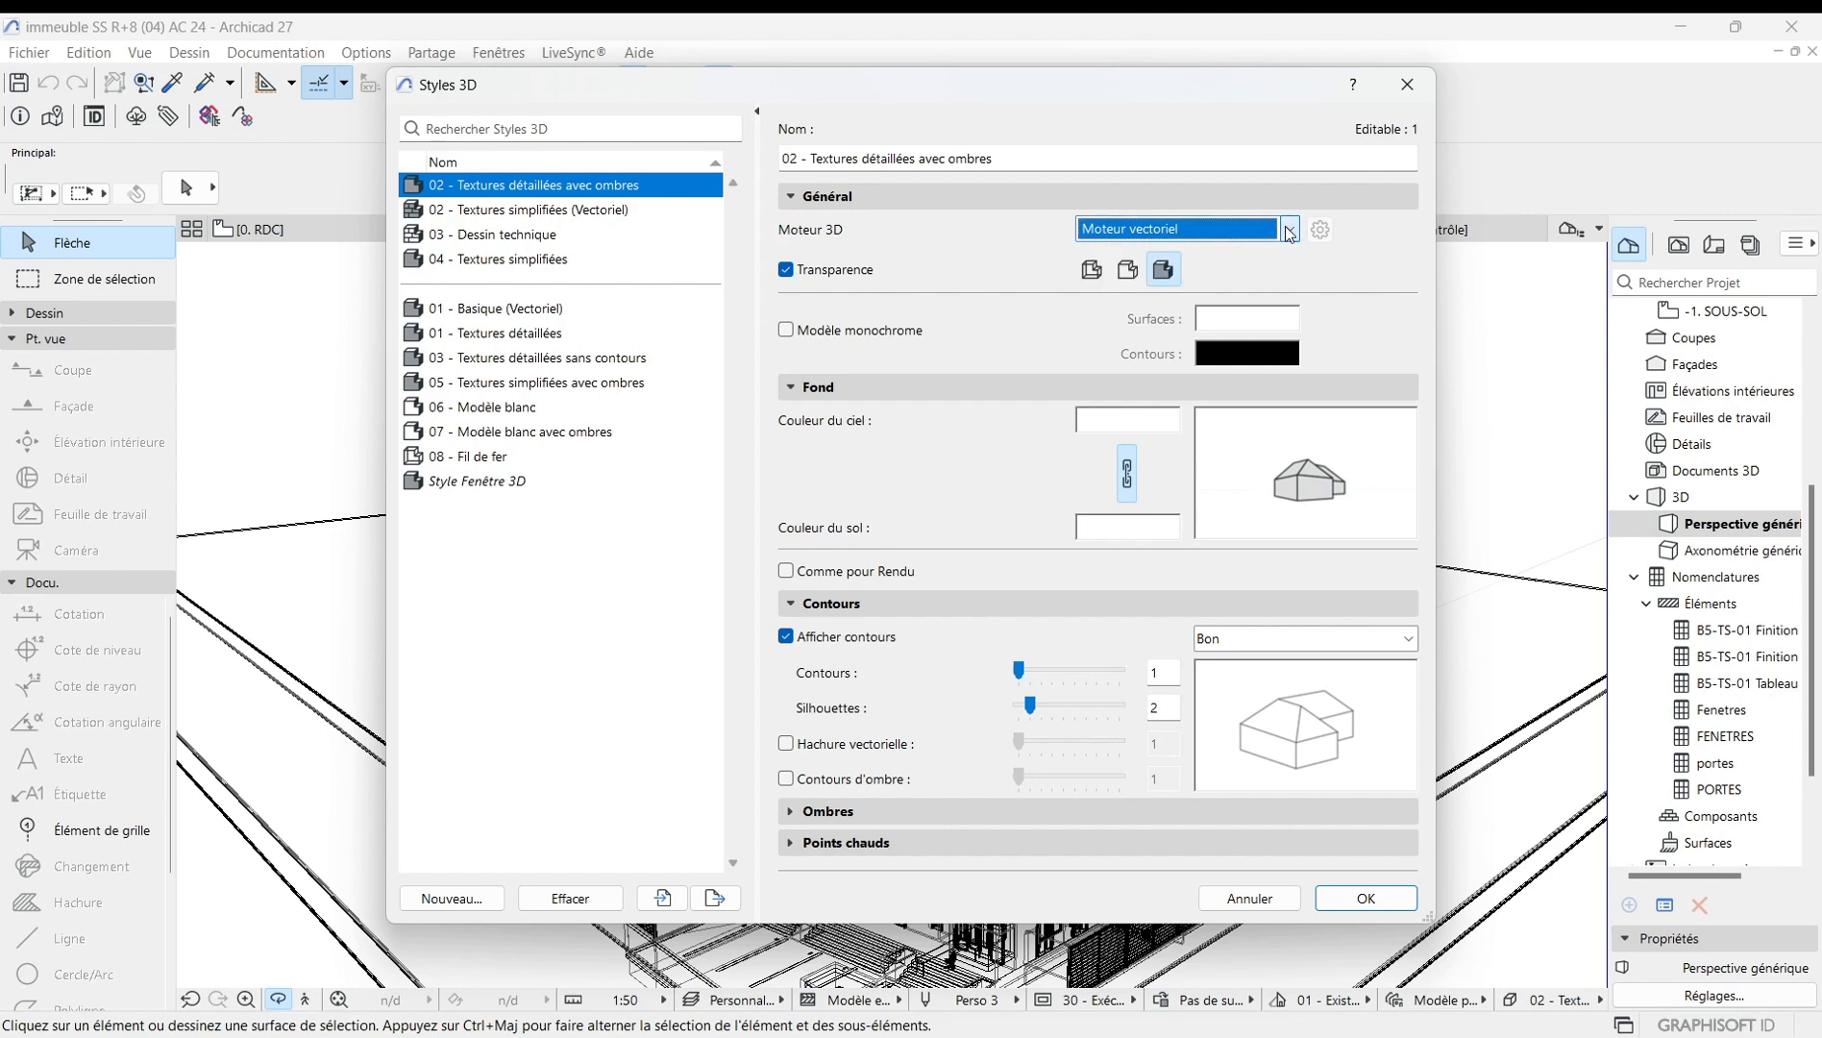
left_click(1129, 272)
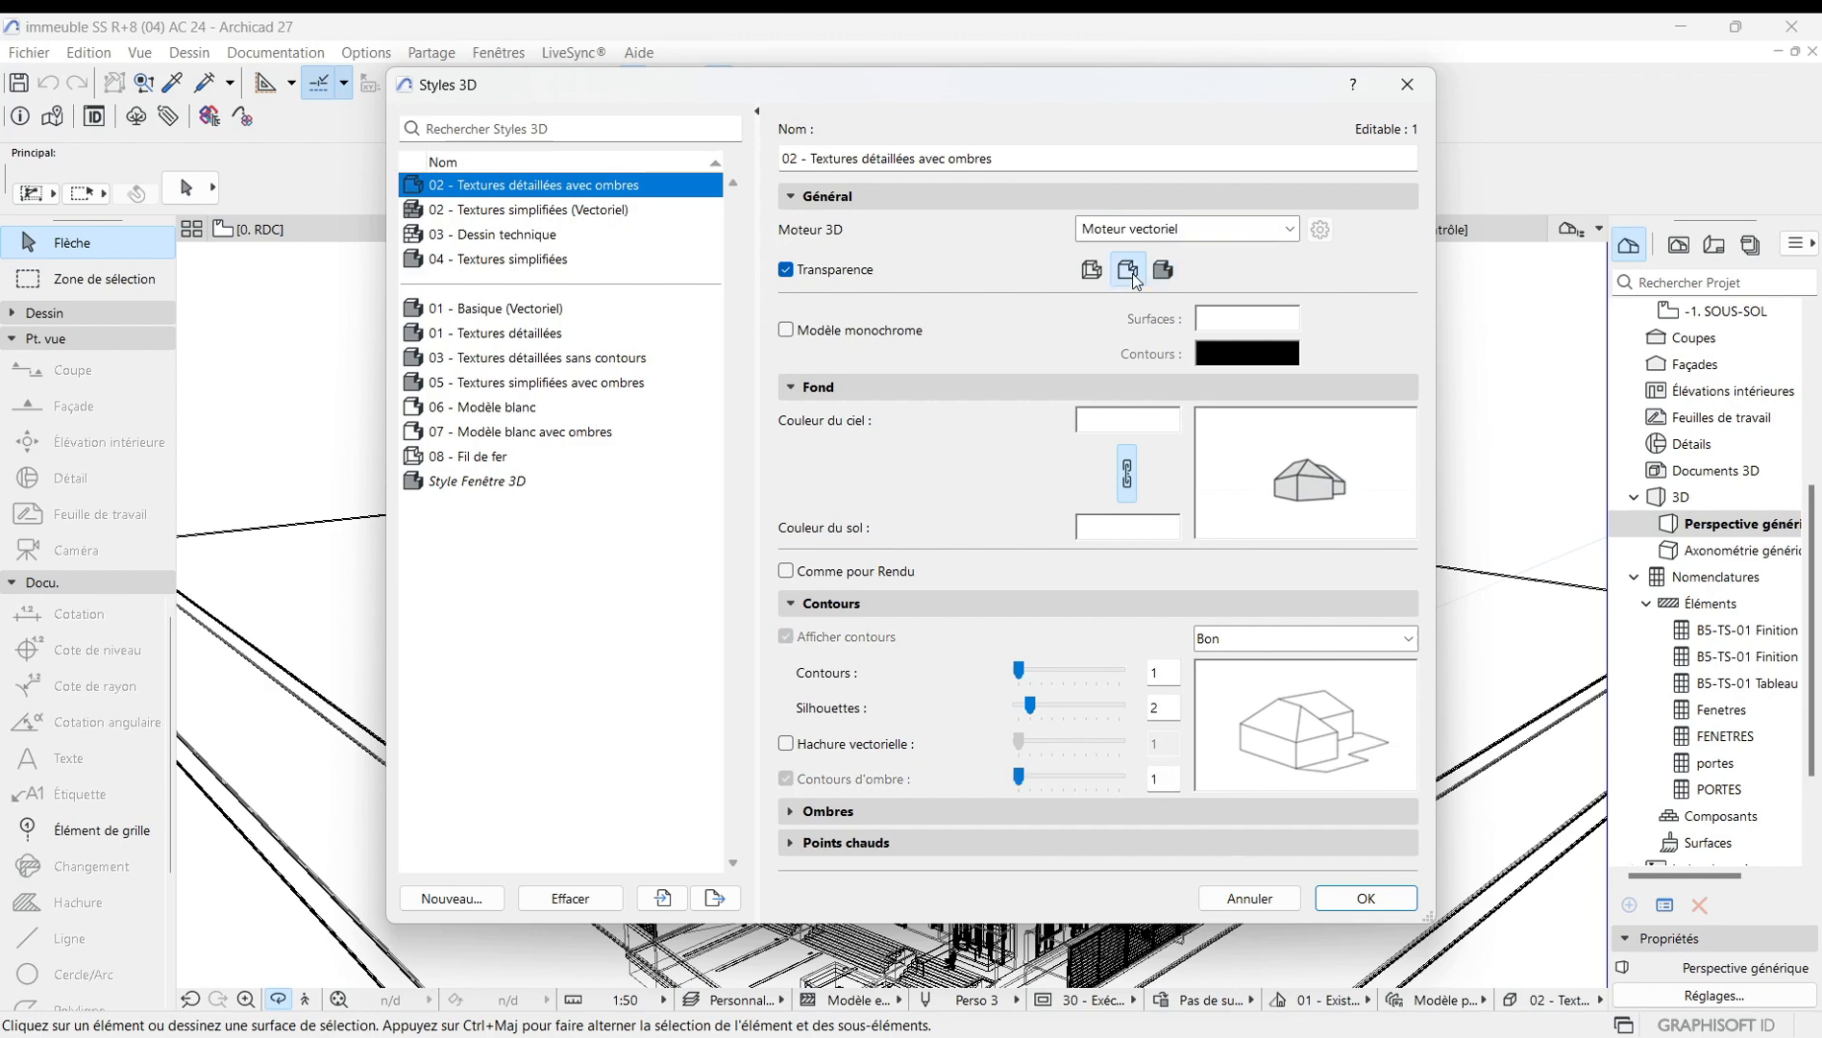
left_click(1365, 894)
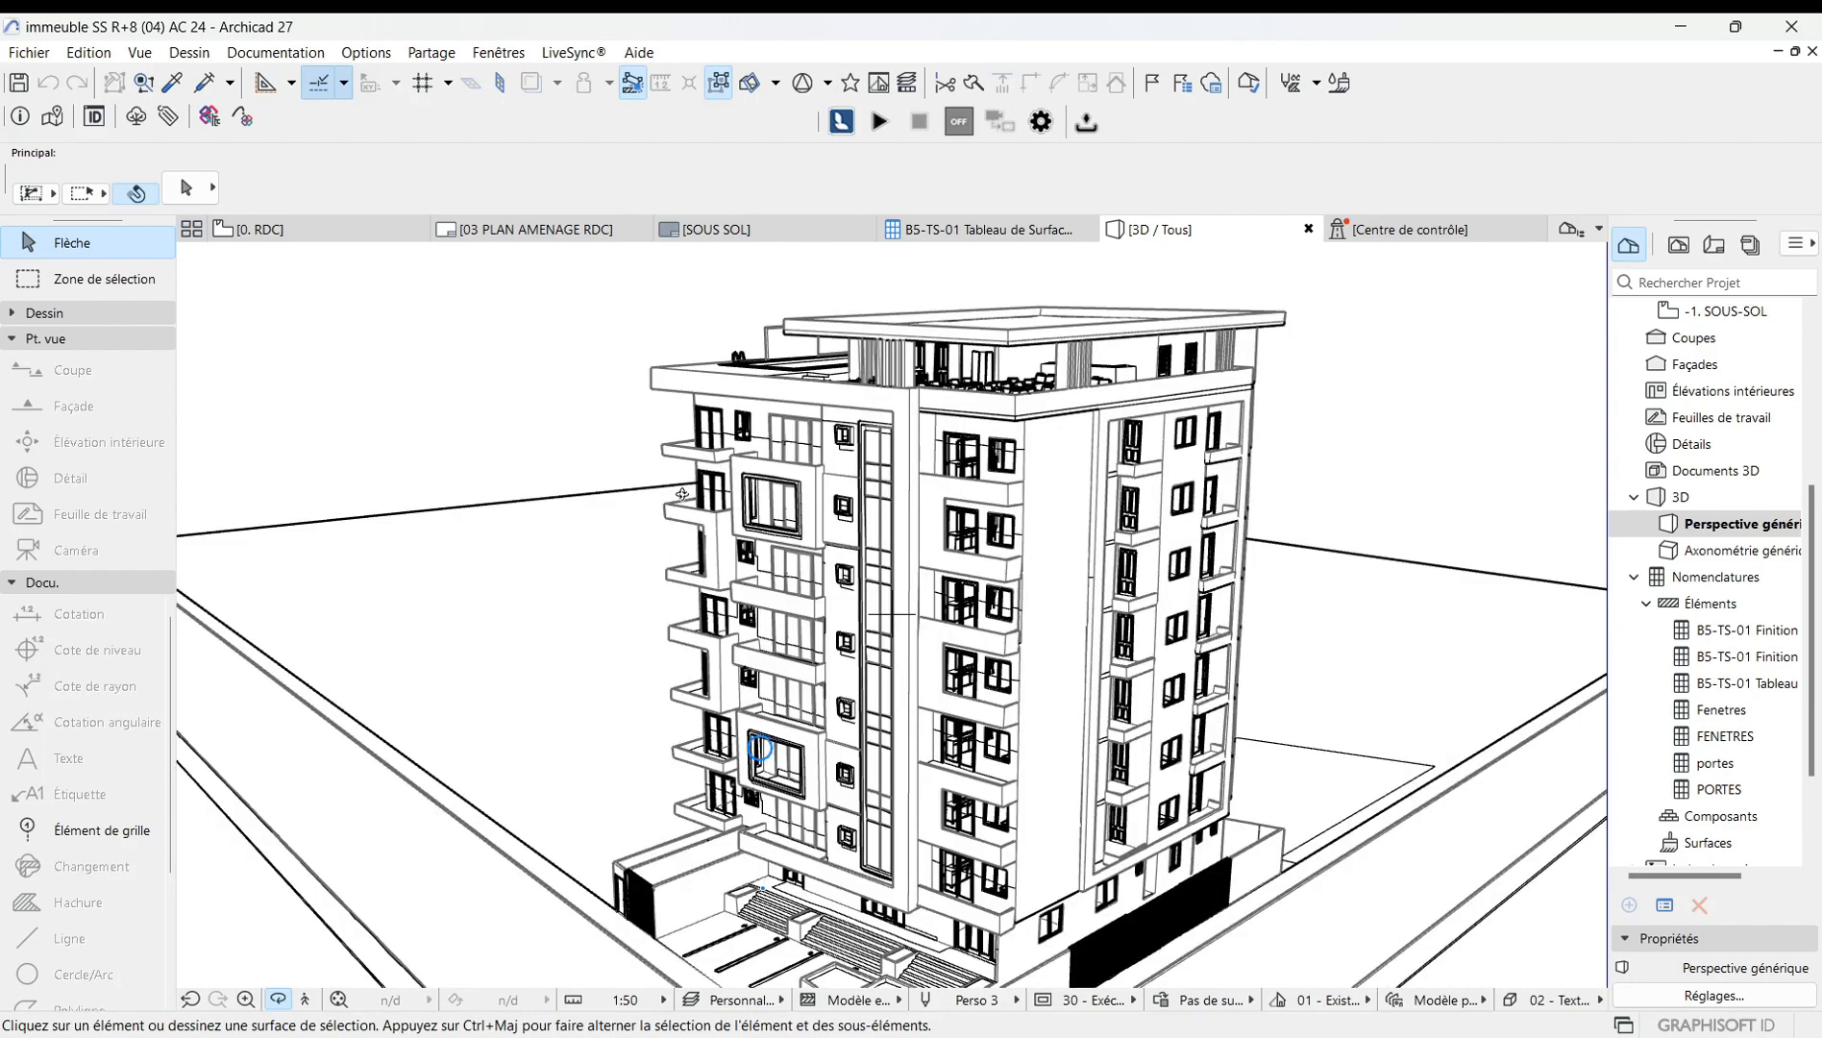
Reopen the style settings and switch the 3D engine back to Accélération matérielle.
middle_click_drag(985, 760, 790, 514, "shift")
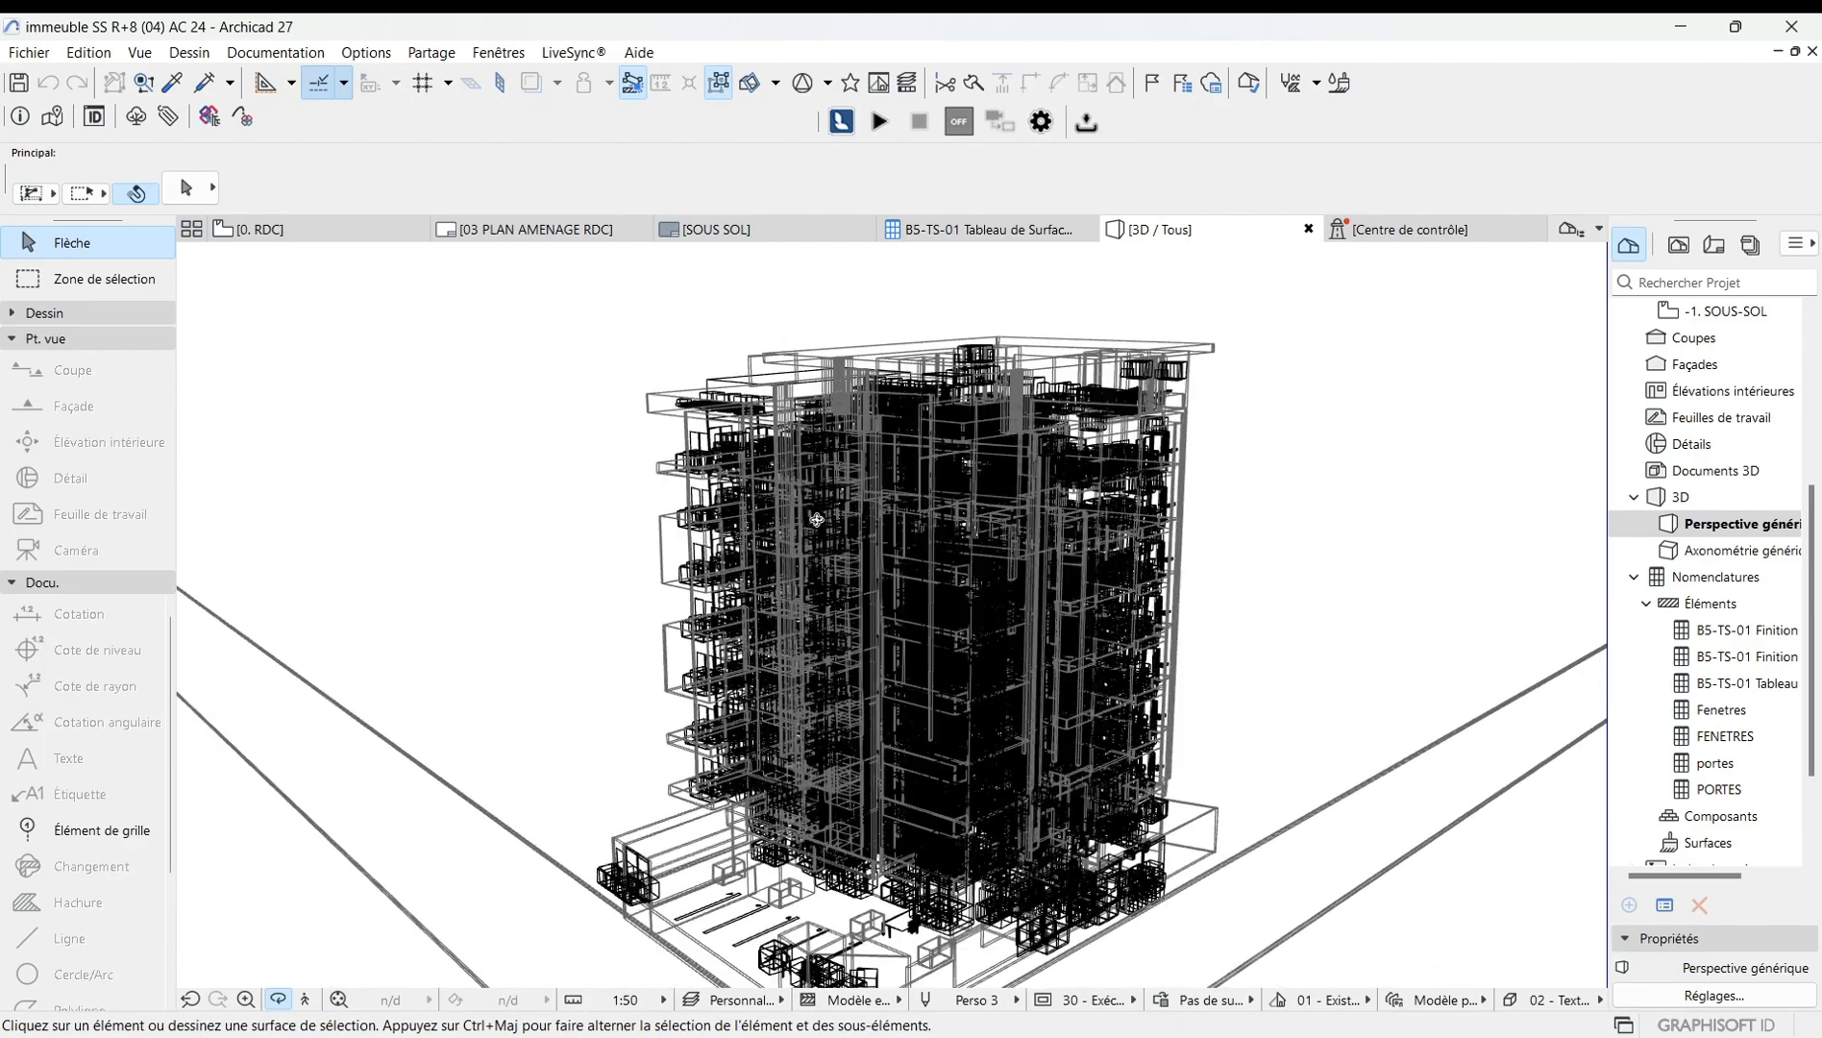
scroll(817, 662, "up", 3)
mouse_move(816, 662)
middle_mouse_down("shift")
mouse_move(964, 675)
mouse_move(854, 676)
mouse_move(795, 652)
middle_mouse_up("shift")
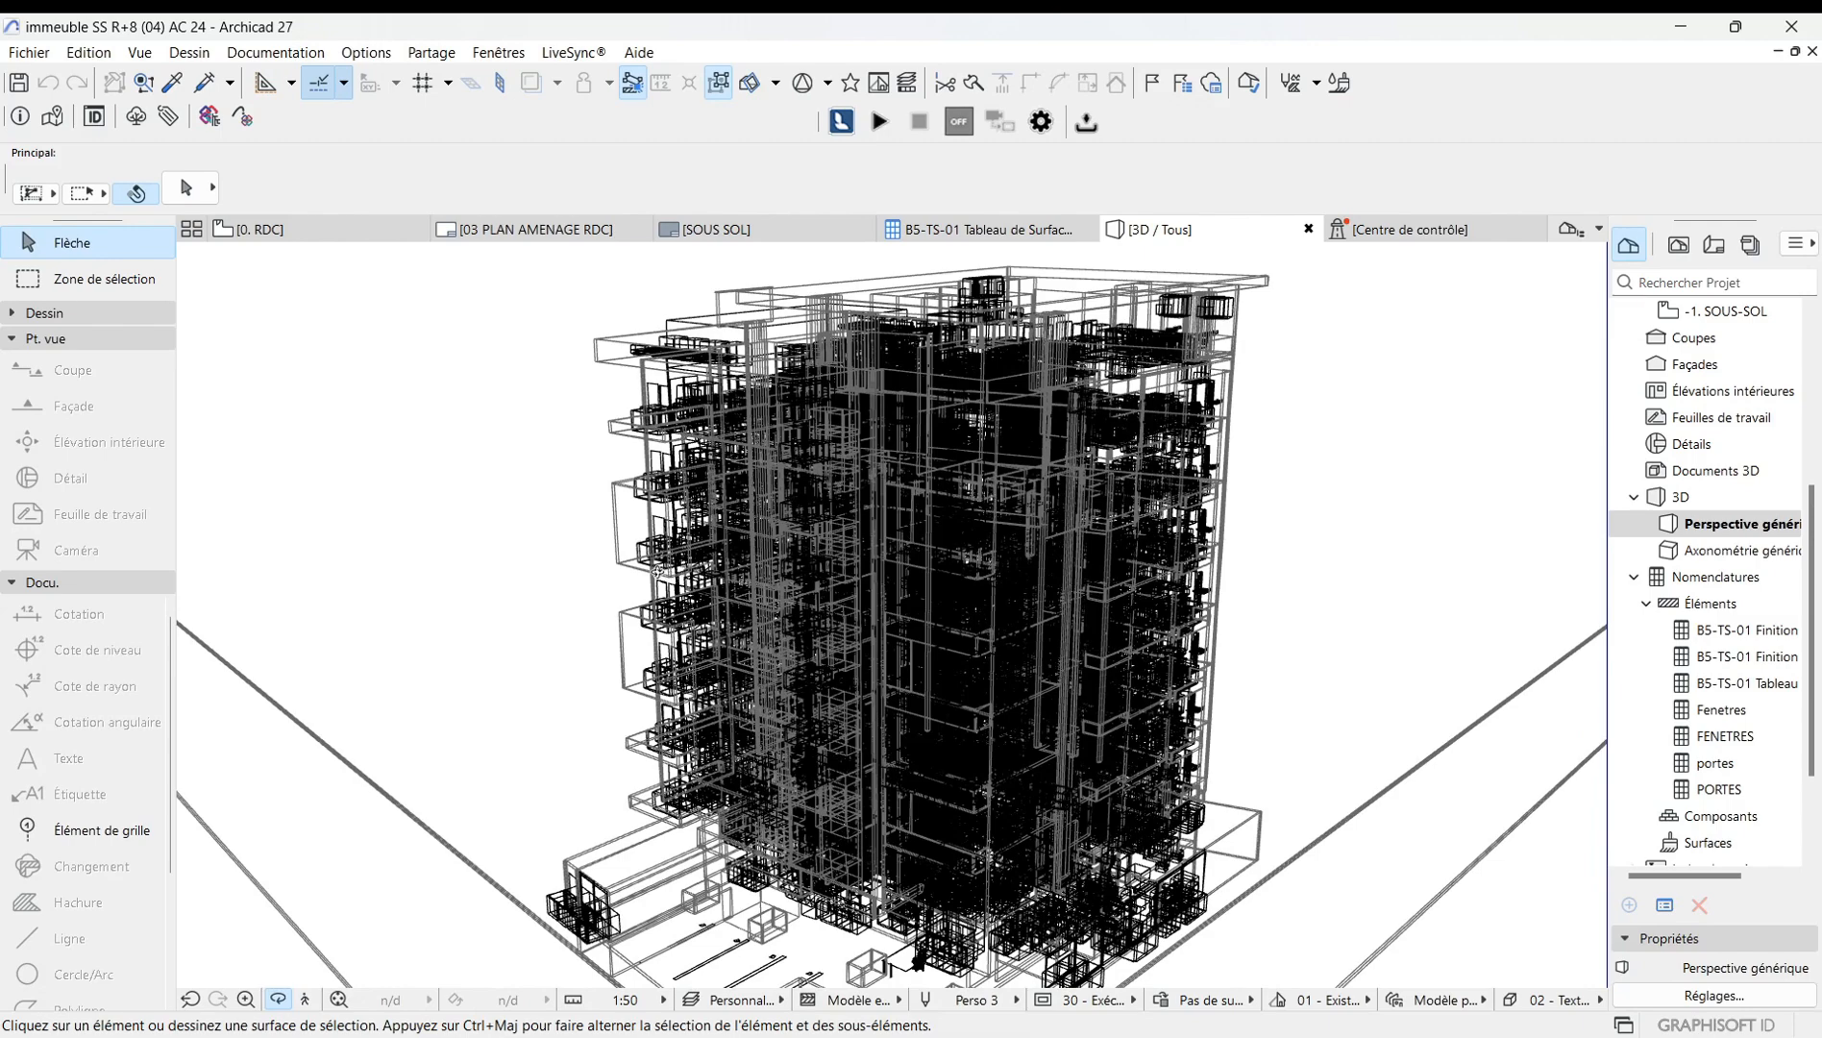
scroll(769, 588, "down", 2)
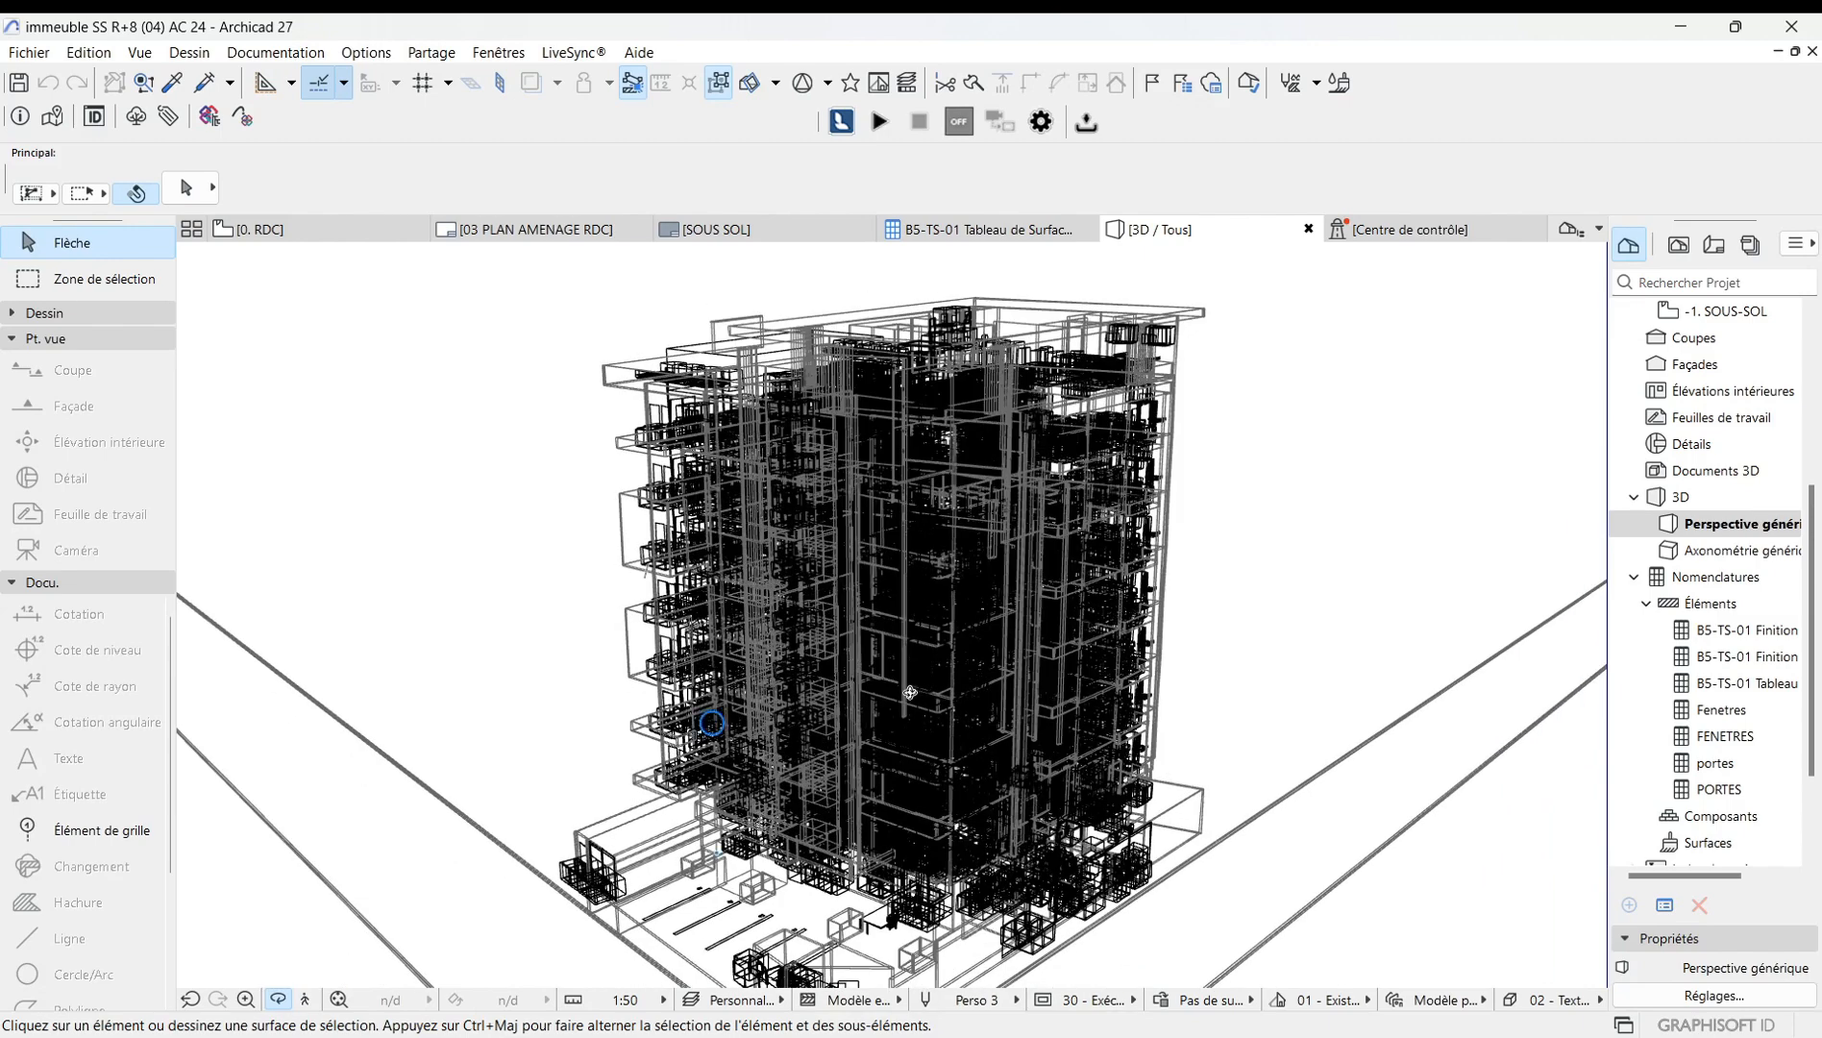
middle_click_drag(712, 723, 778, 612, "shift")
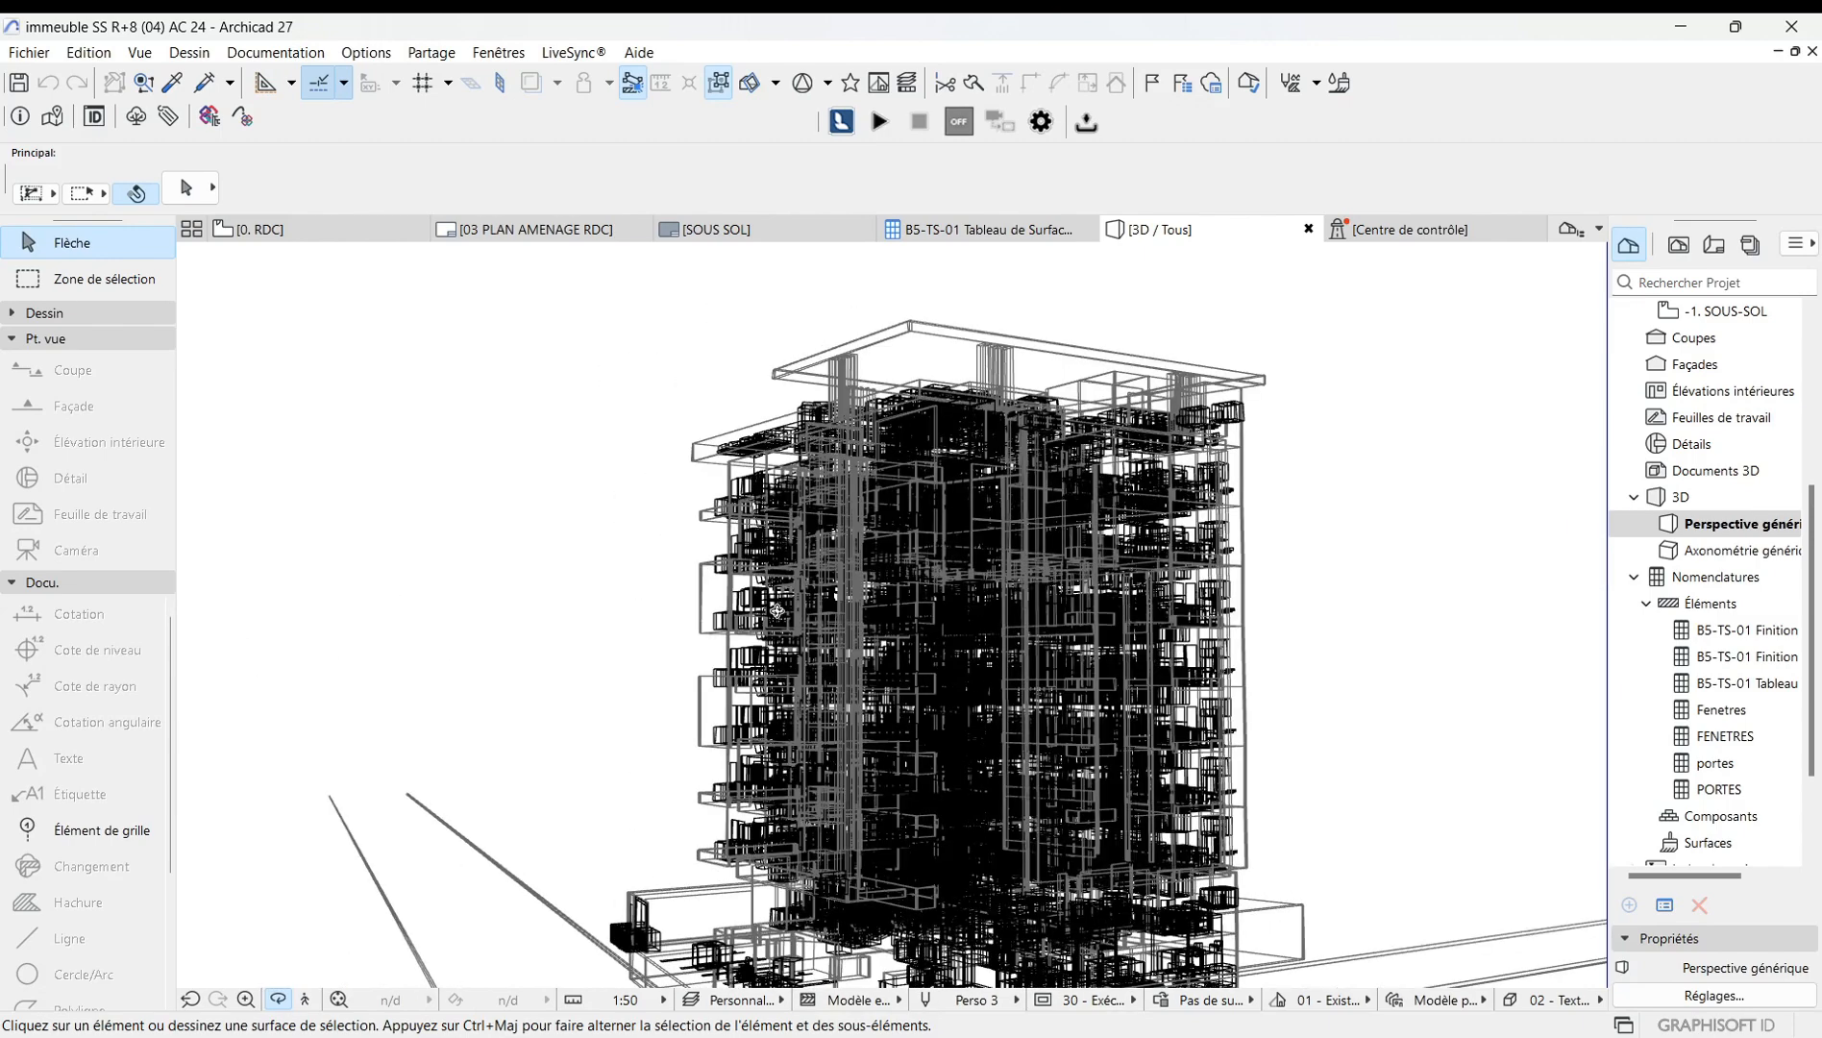
right_click(437, 427)
left_click(385, 429)
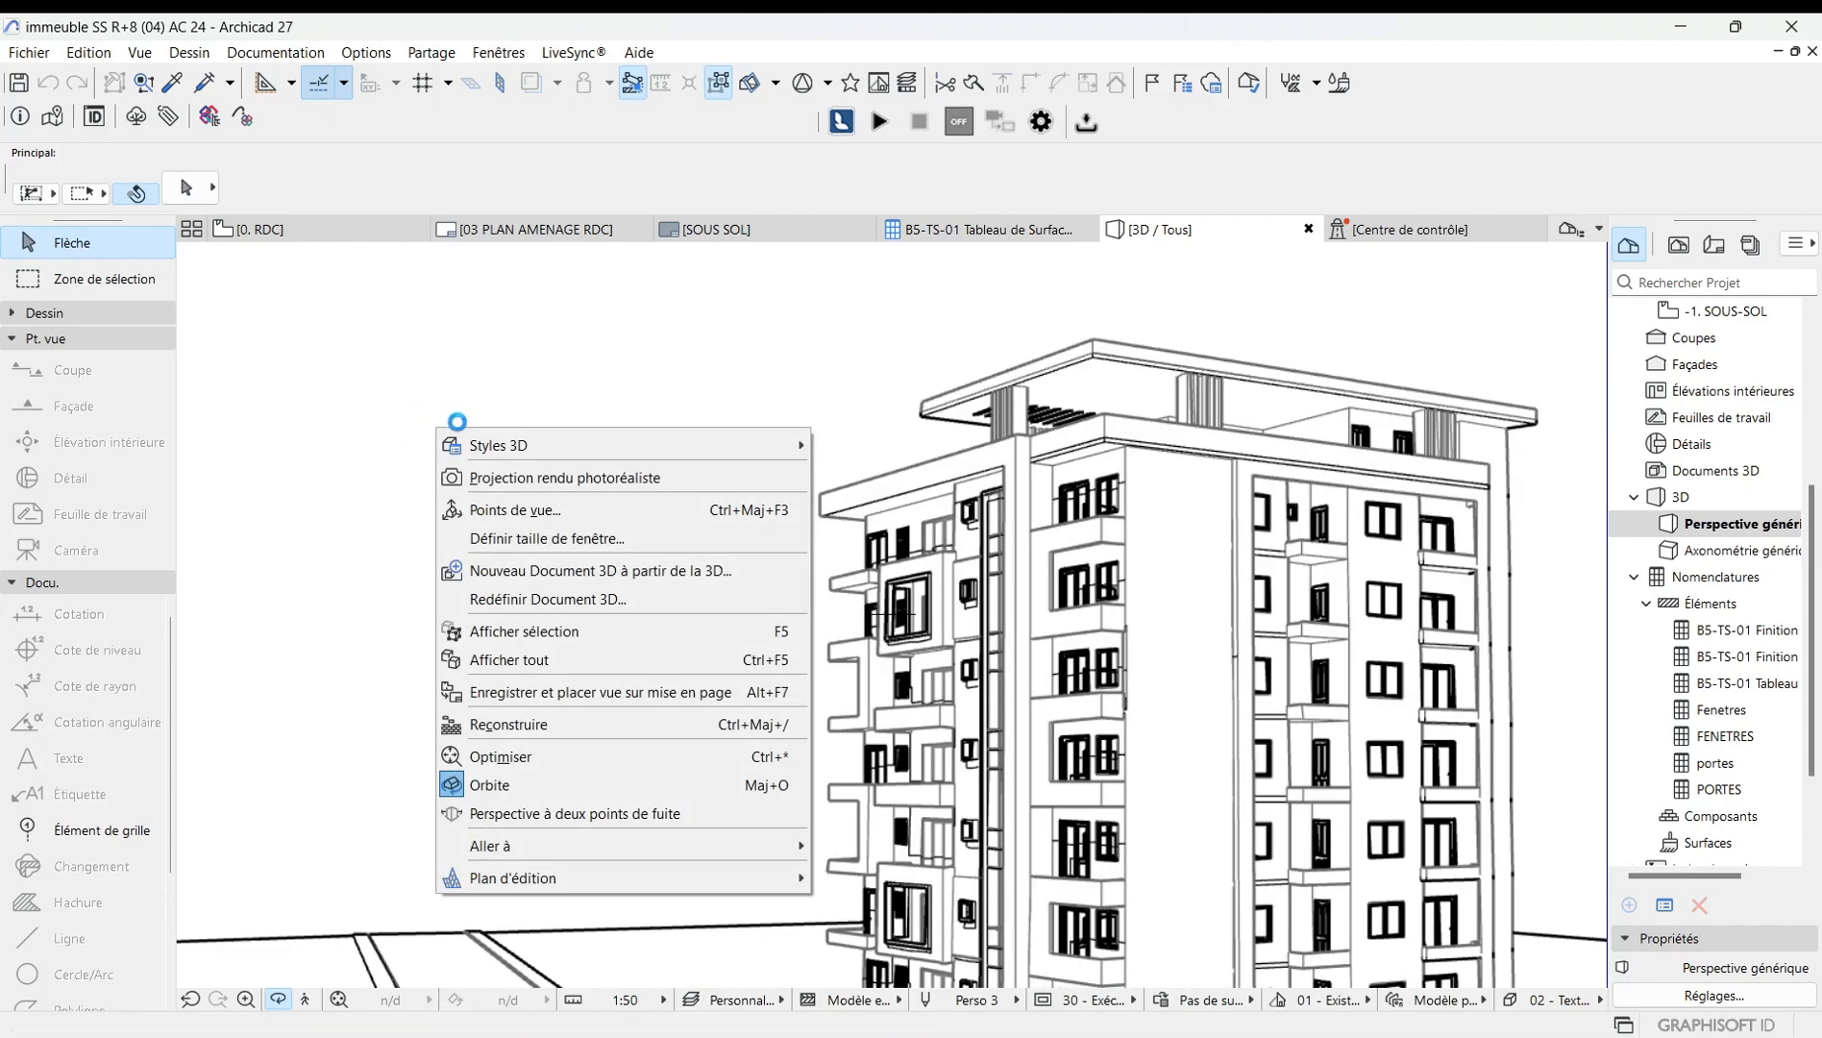
mouse_move(489, 444)
left_click(888, 450)
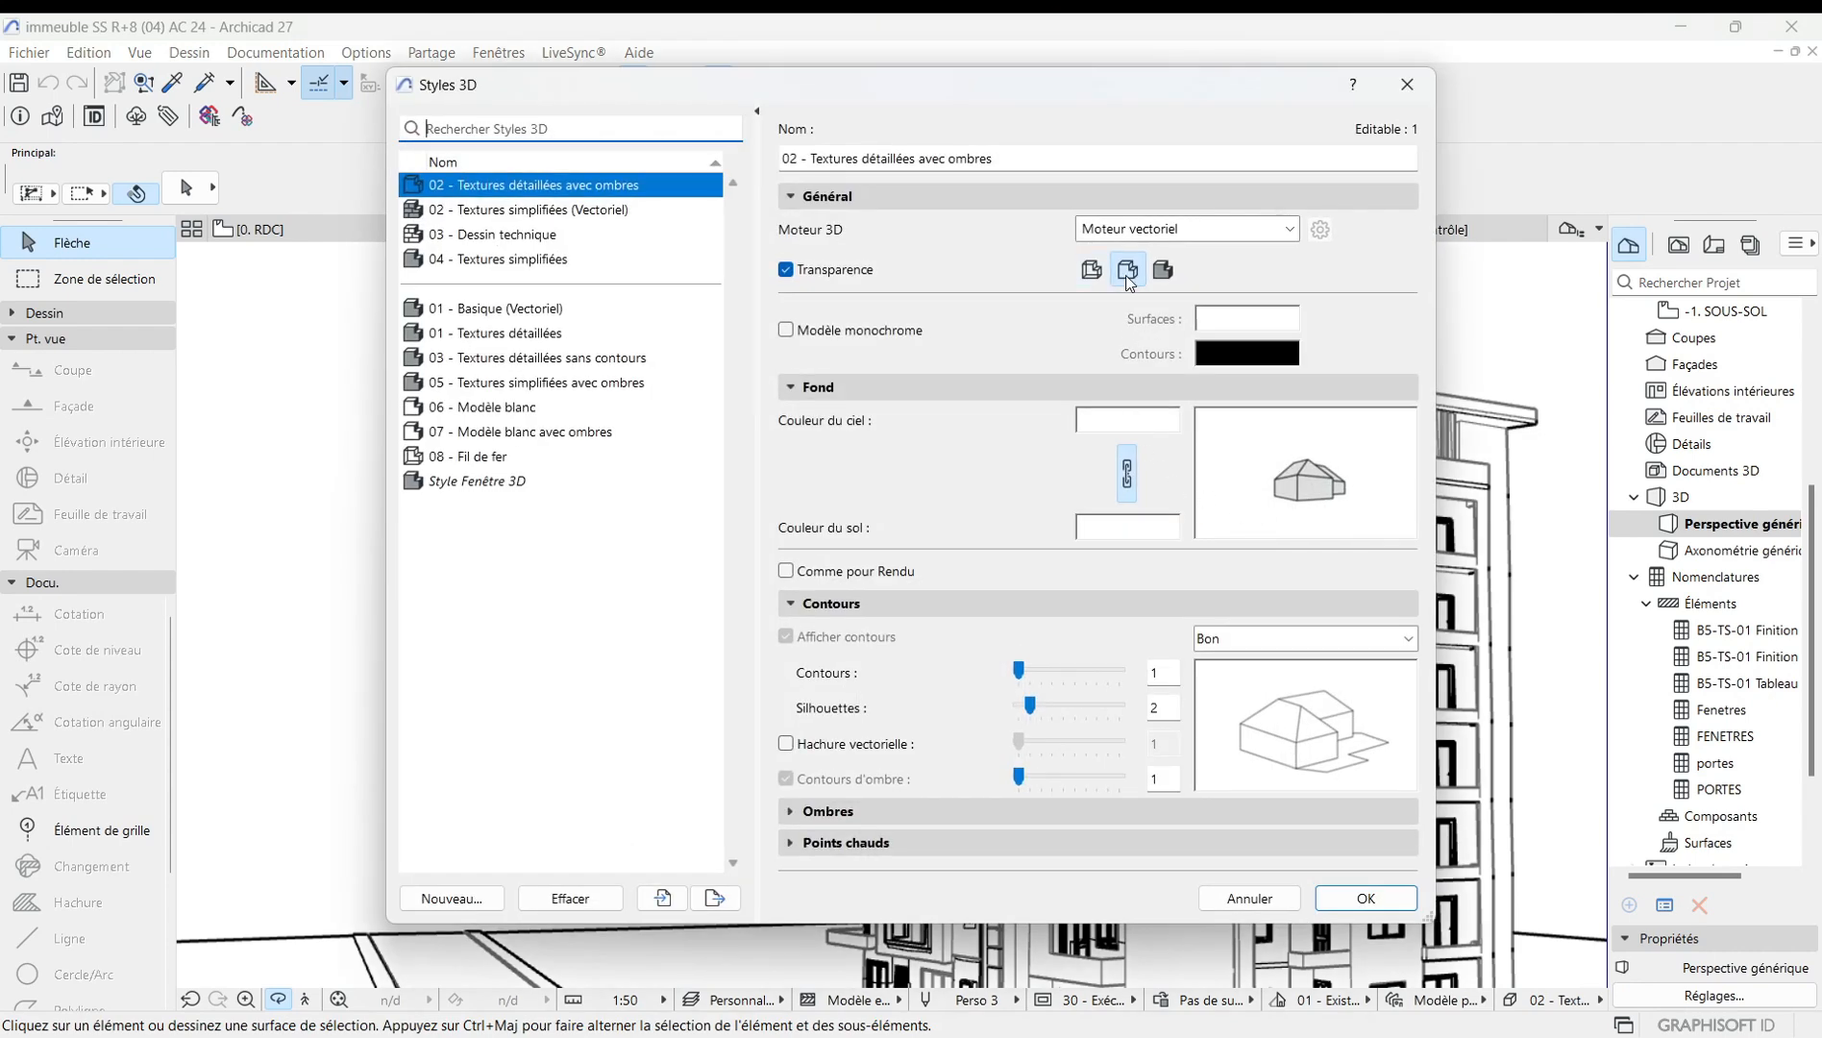
left_click(1286, 230)
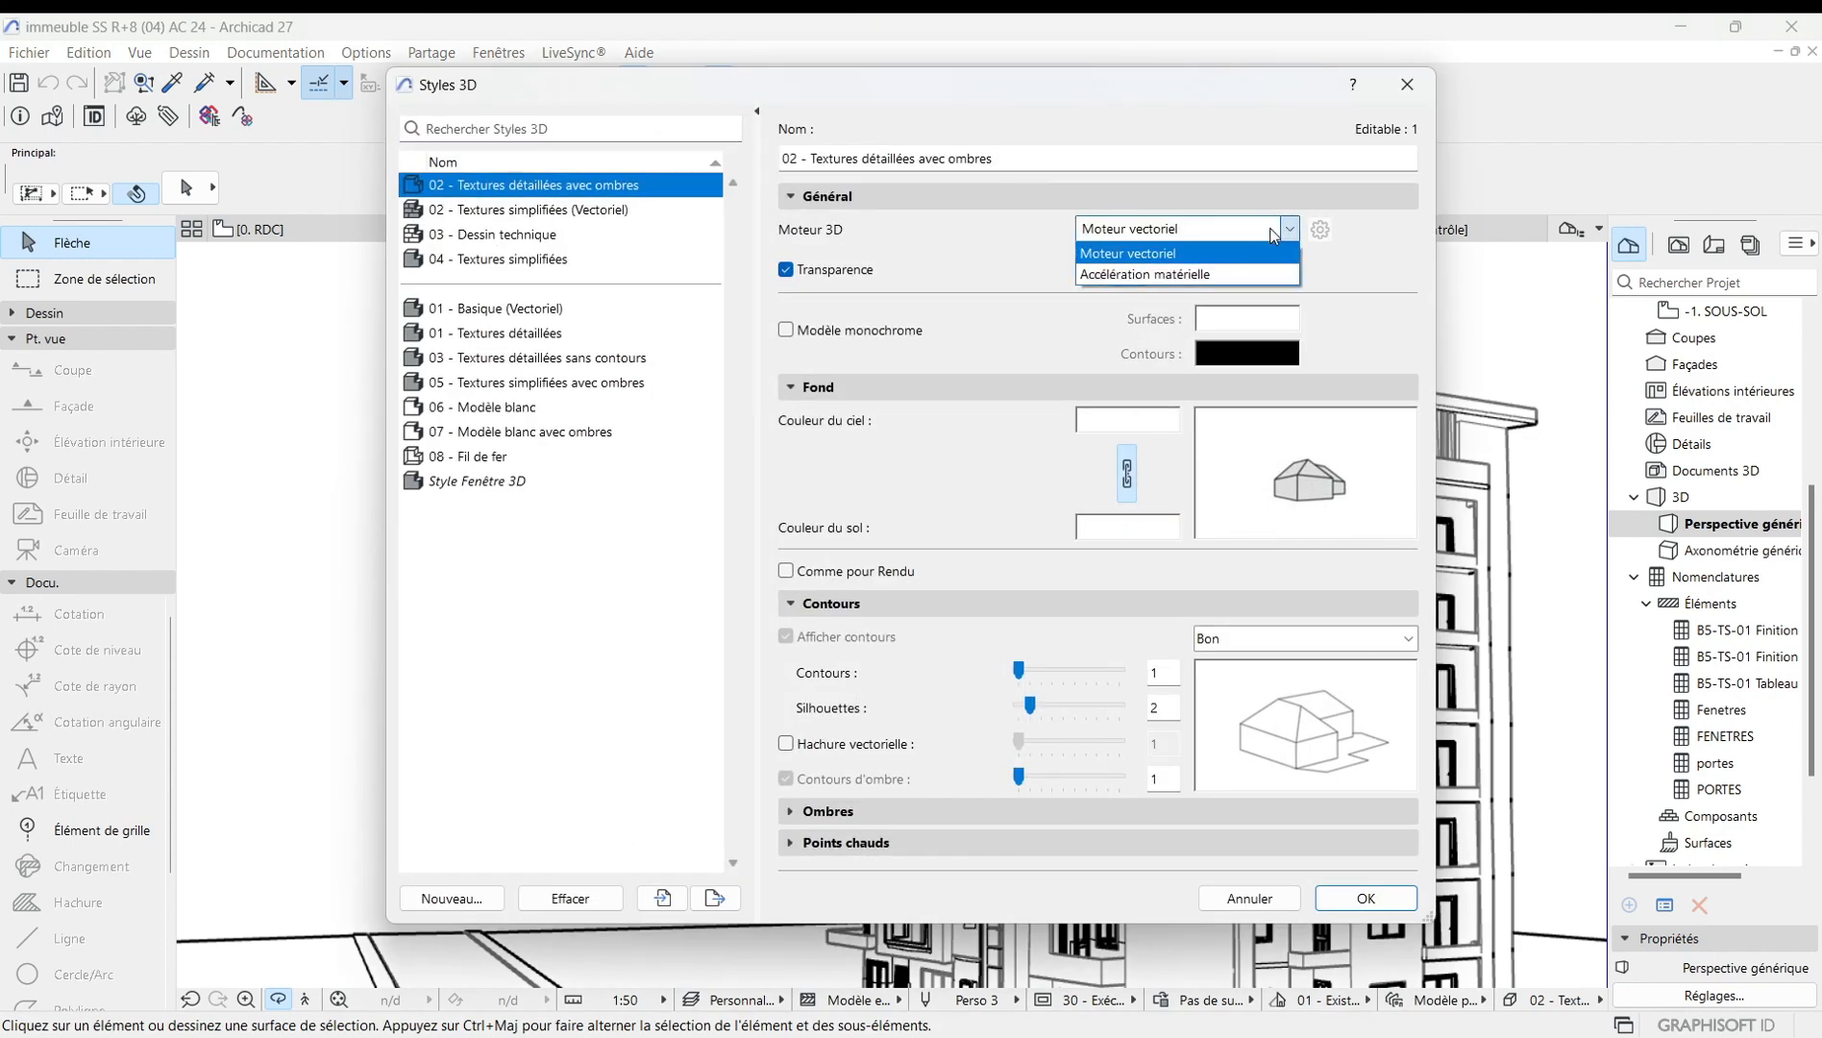
left_click(1161, 275)
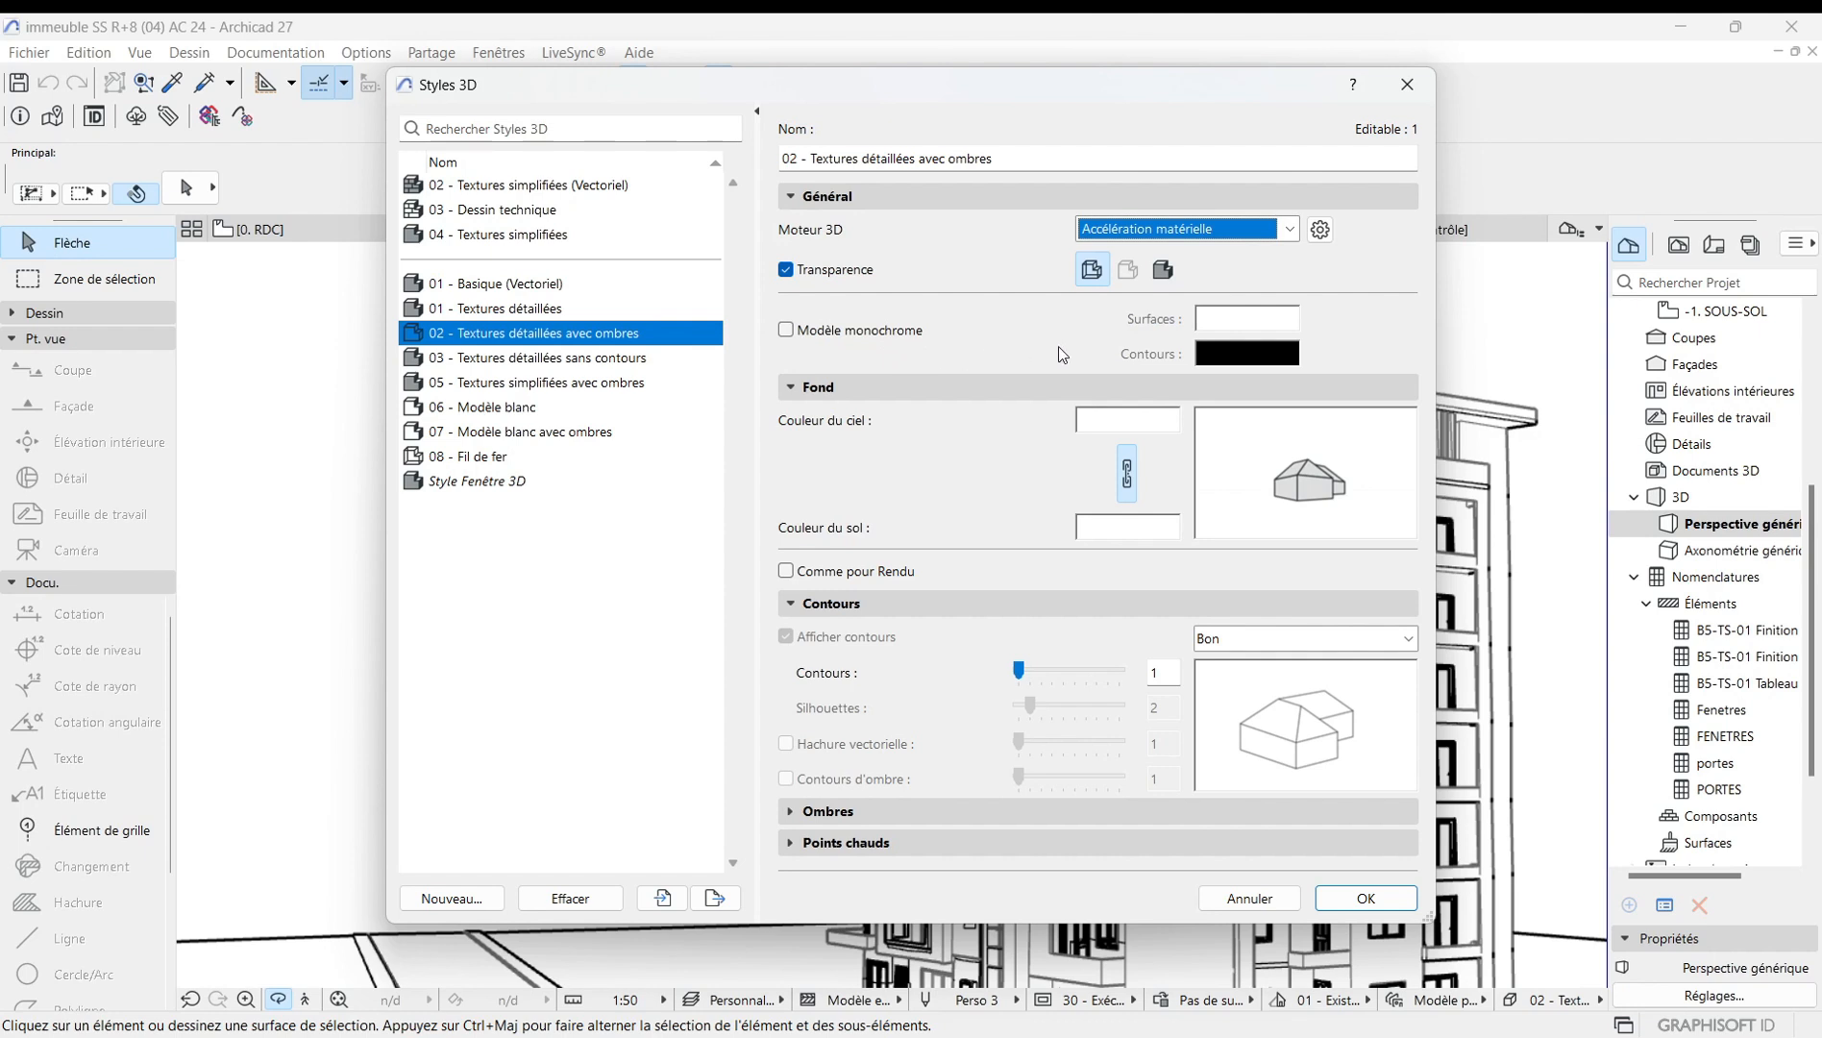
Select the third transparency mode, enable Modèle monochrome, and apply the style.
left_click(1160, 278)
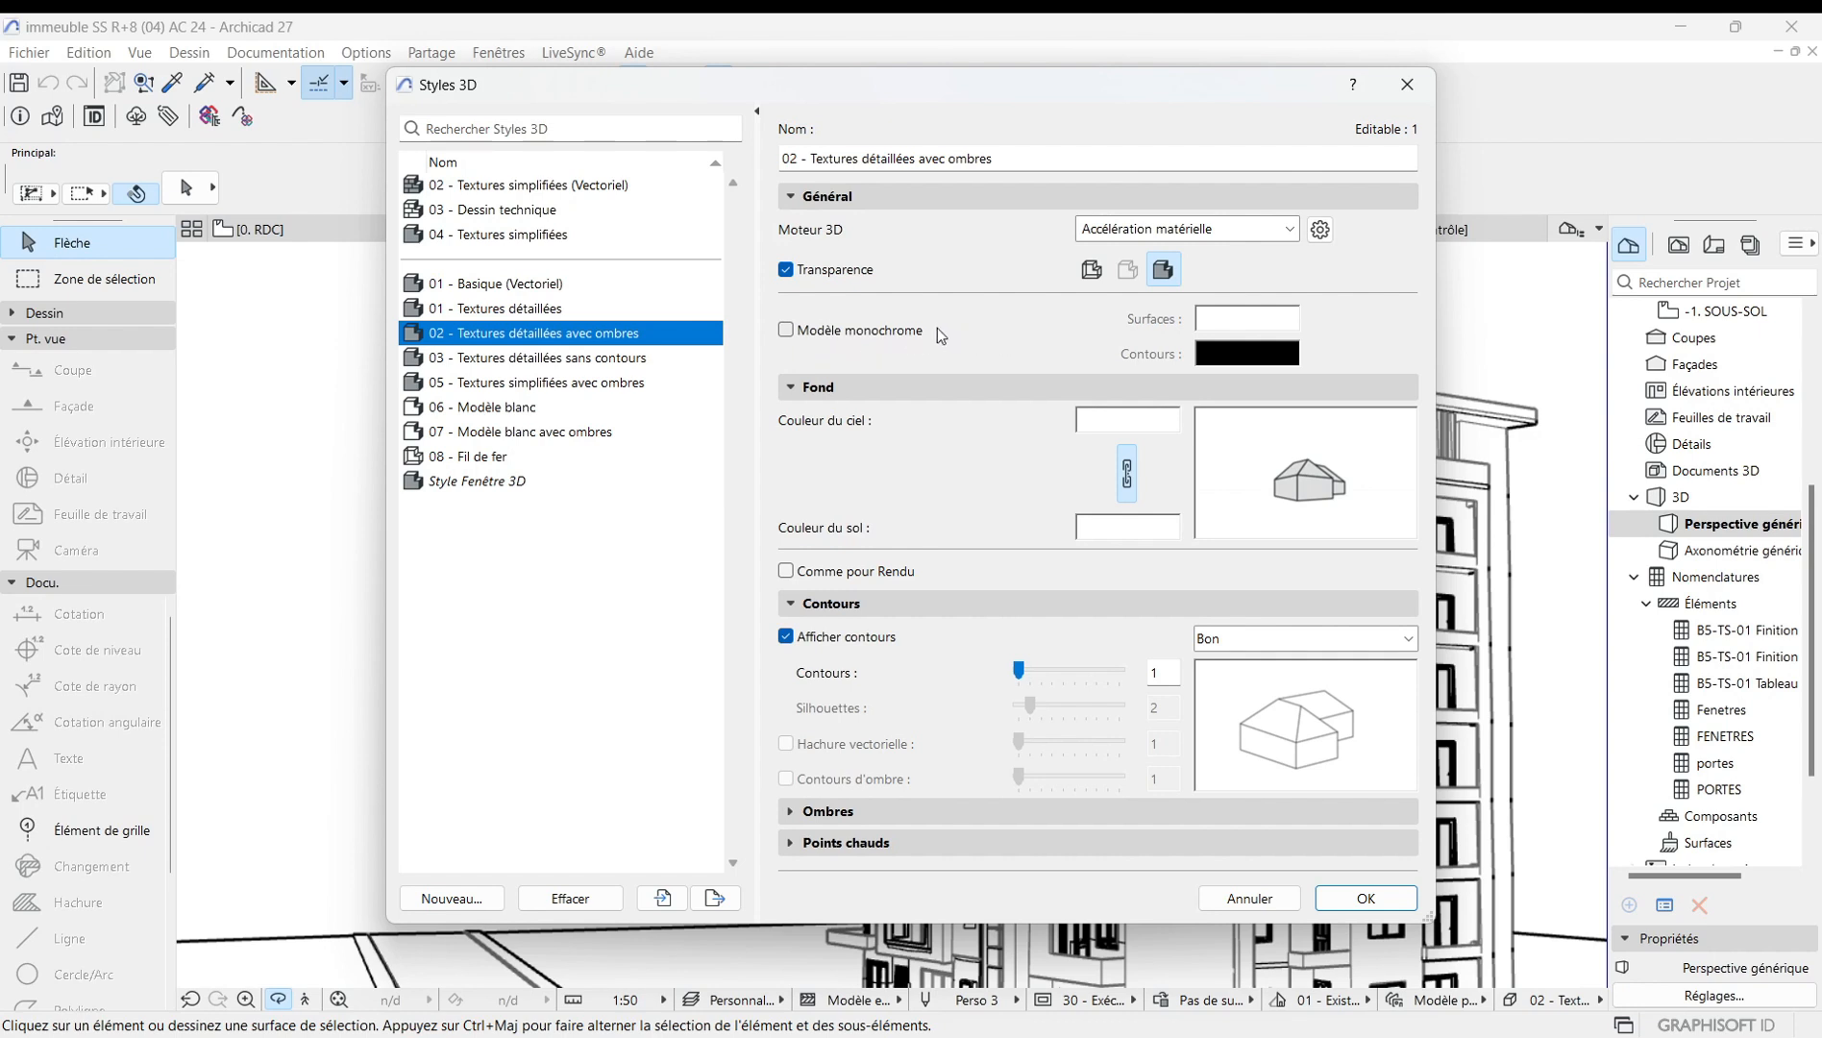
left_click(786, 331)
left_click(1384, 900)
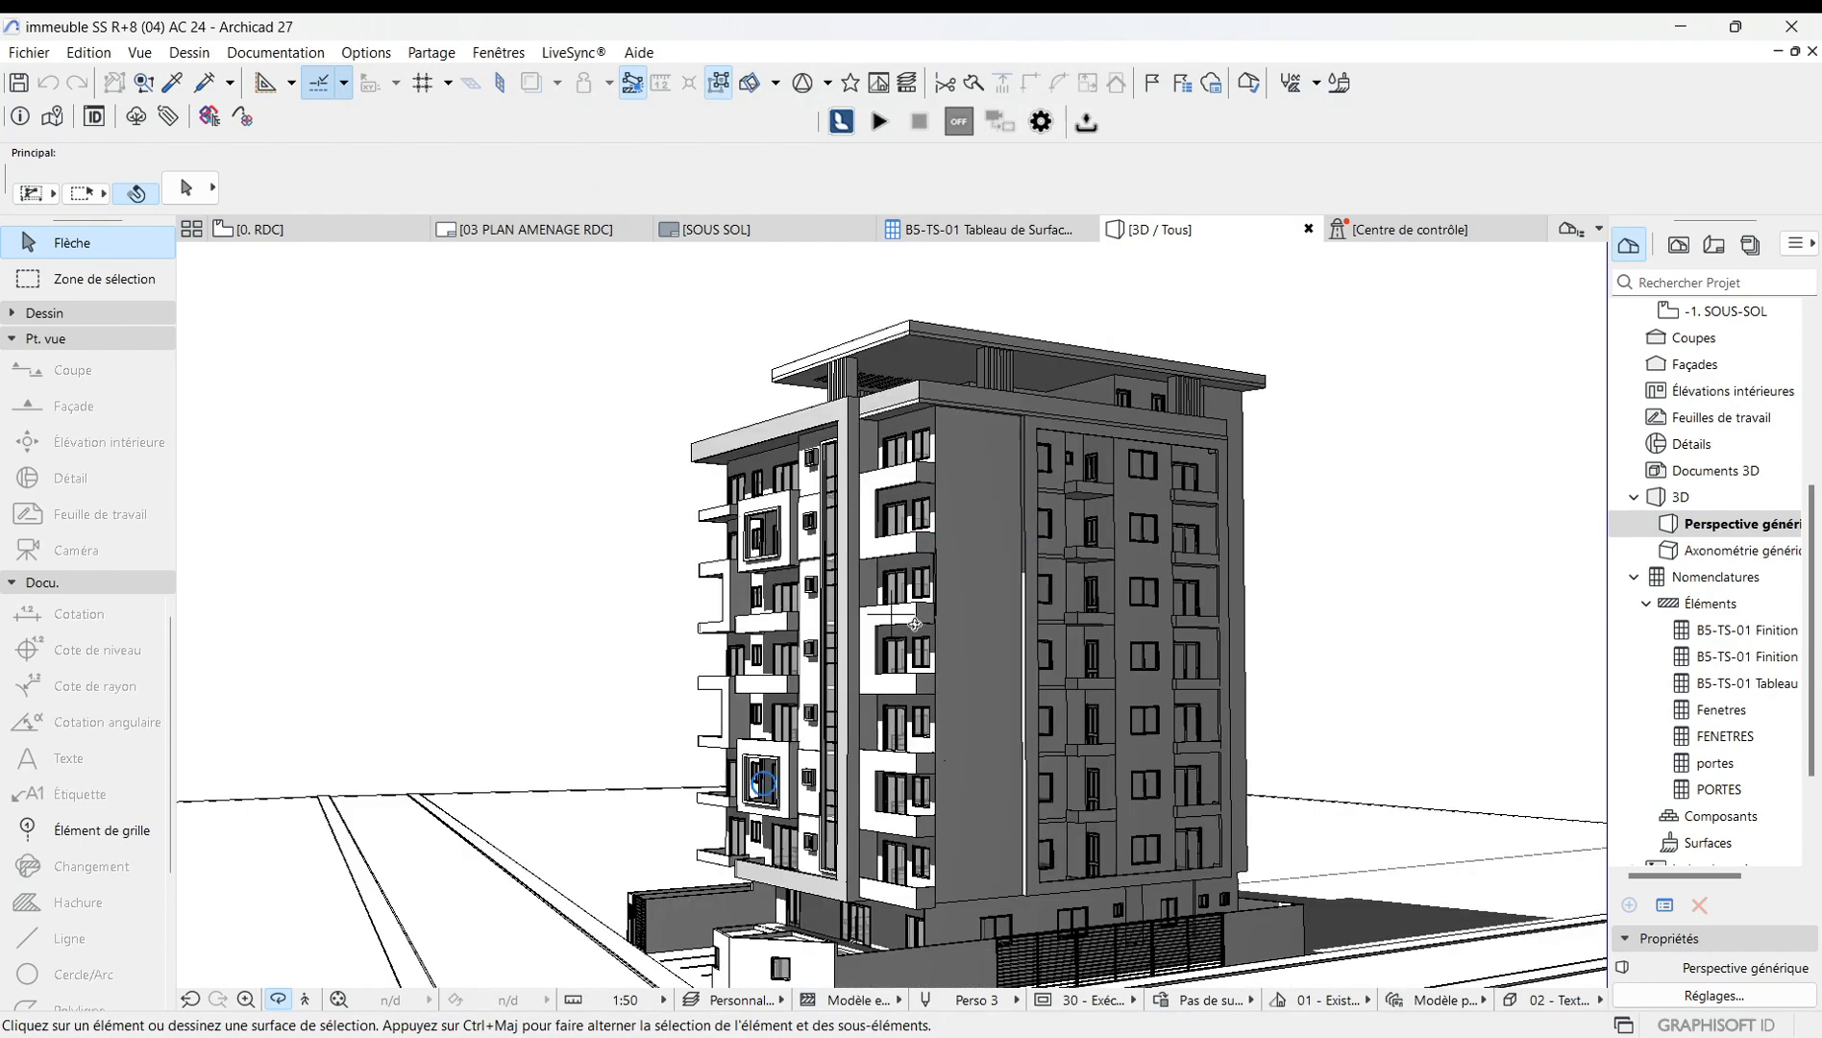
Orbit and zoom around the building to examine the monochrome model.
left_click_drag(845, 658, 1036, 771)
scroll(1035, 771, "down", 6)
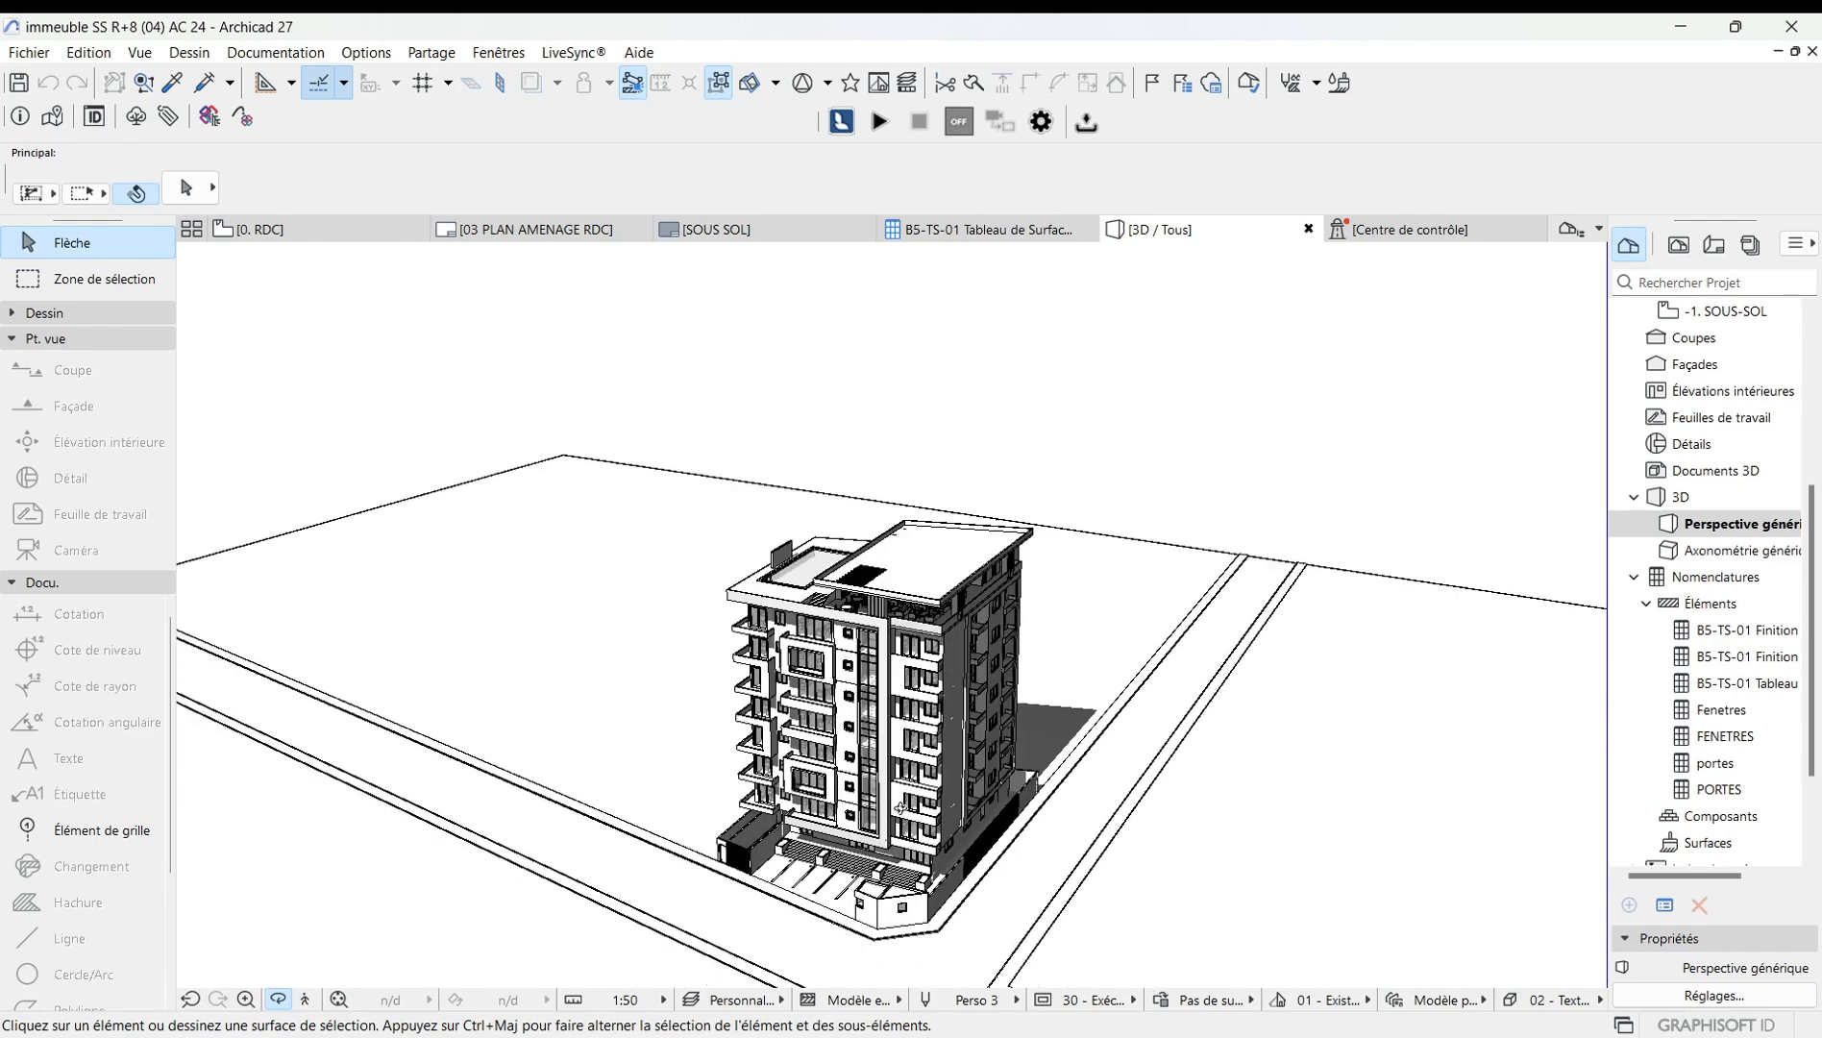
left_click_drag(954, 606, 649, 536)
scroll(887, 509, "up", 3)
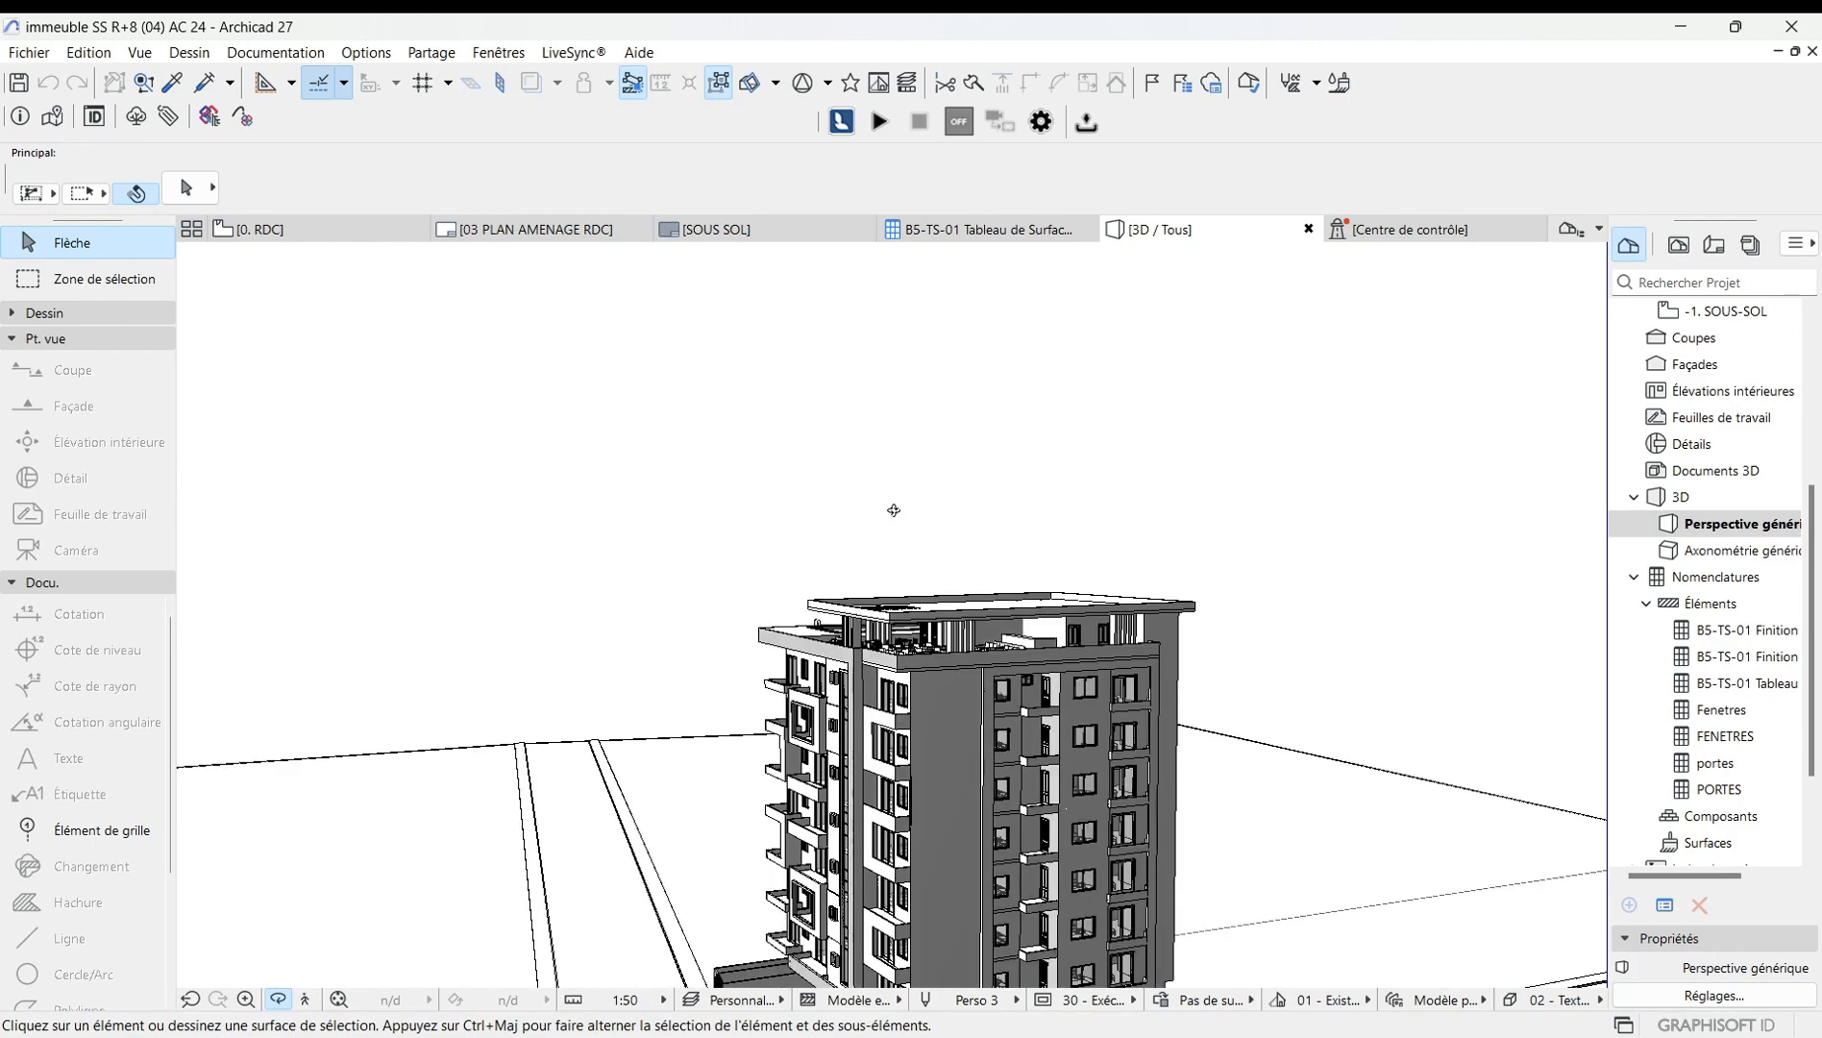
left_click_drag(804, 764, 985, 726)
scroll(780, 913, "up", 4)
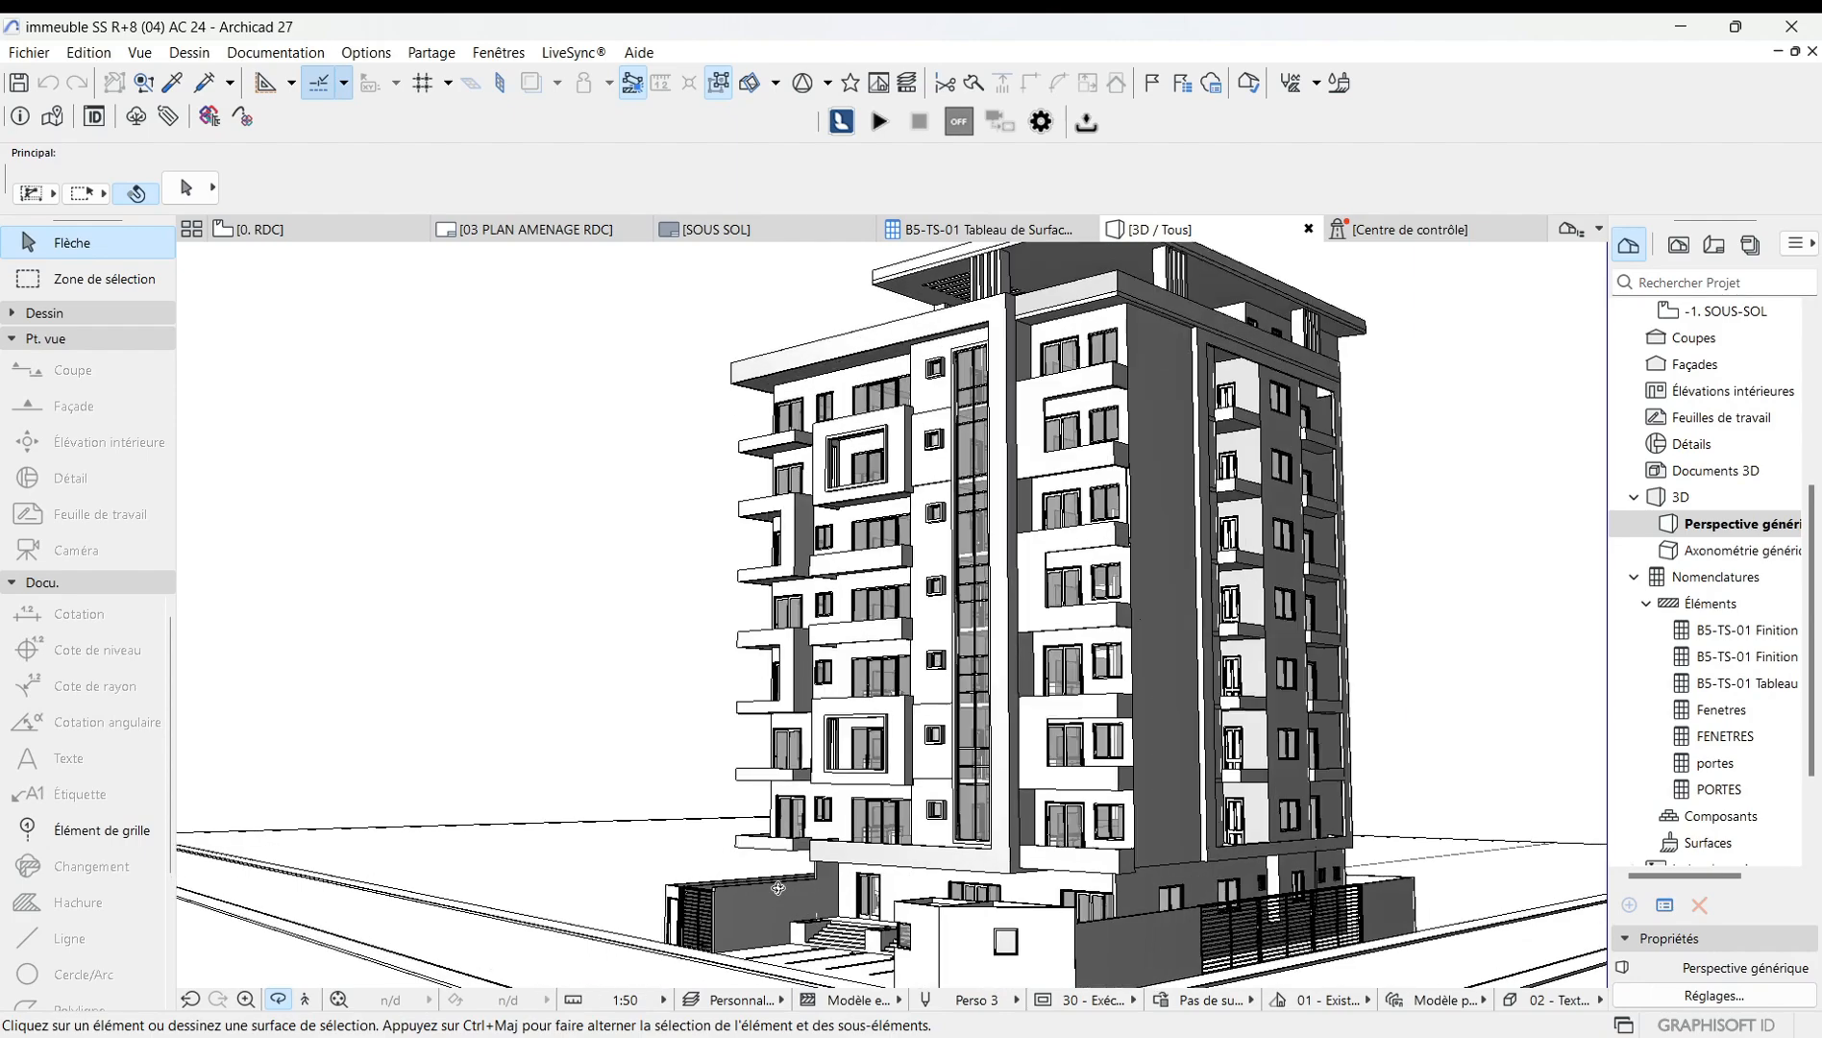
scroll(809, 891, "up", 6)
scroll(959, 926, "down", 6)
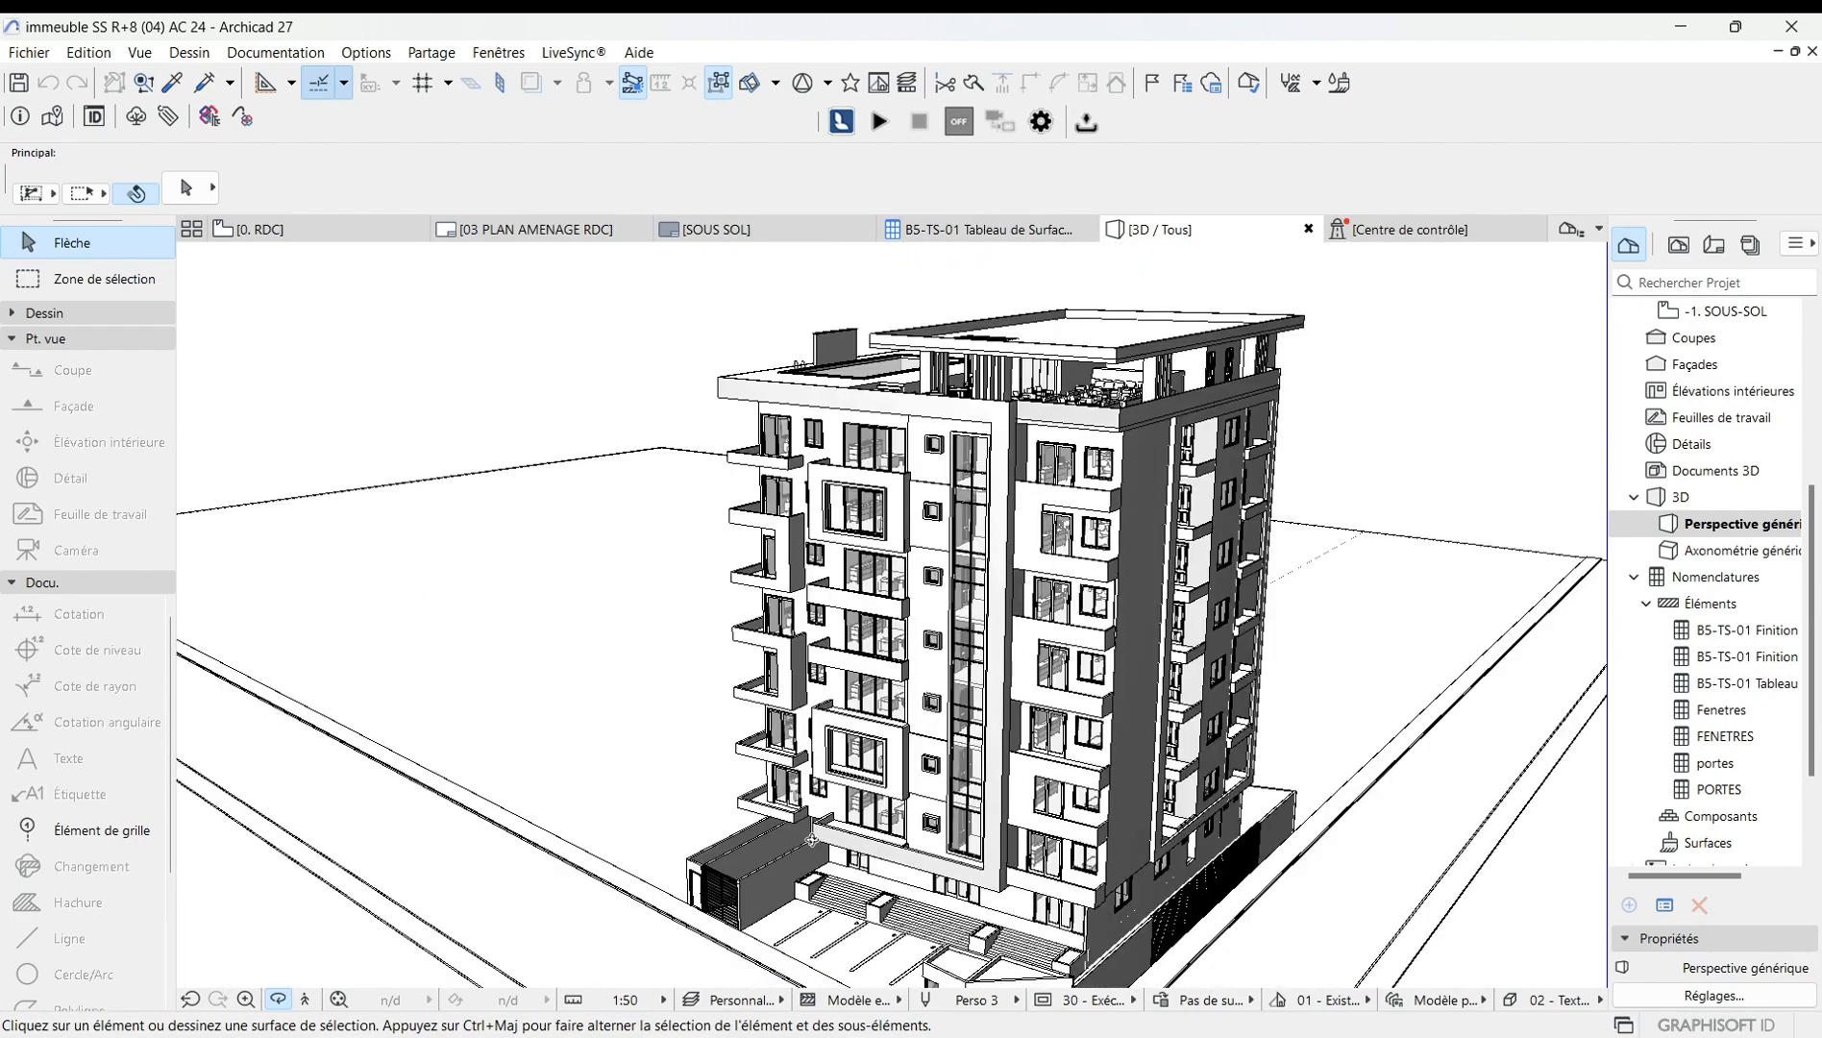
Set the monochrome model's surface colour to blue and apply the style.
right_click(485, 389)
mouse_move(544, 397)
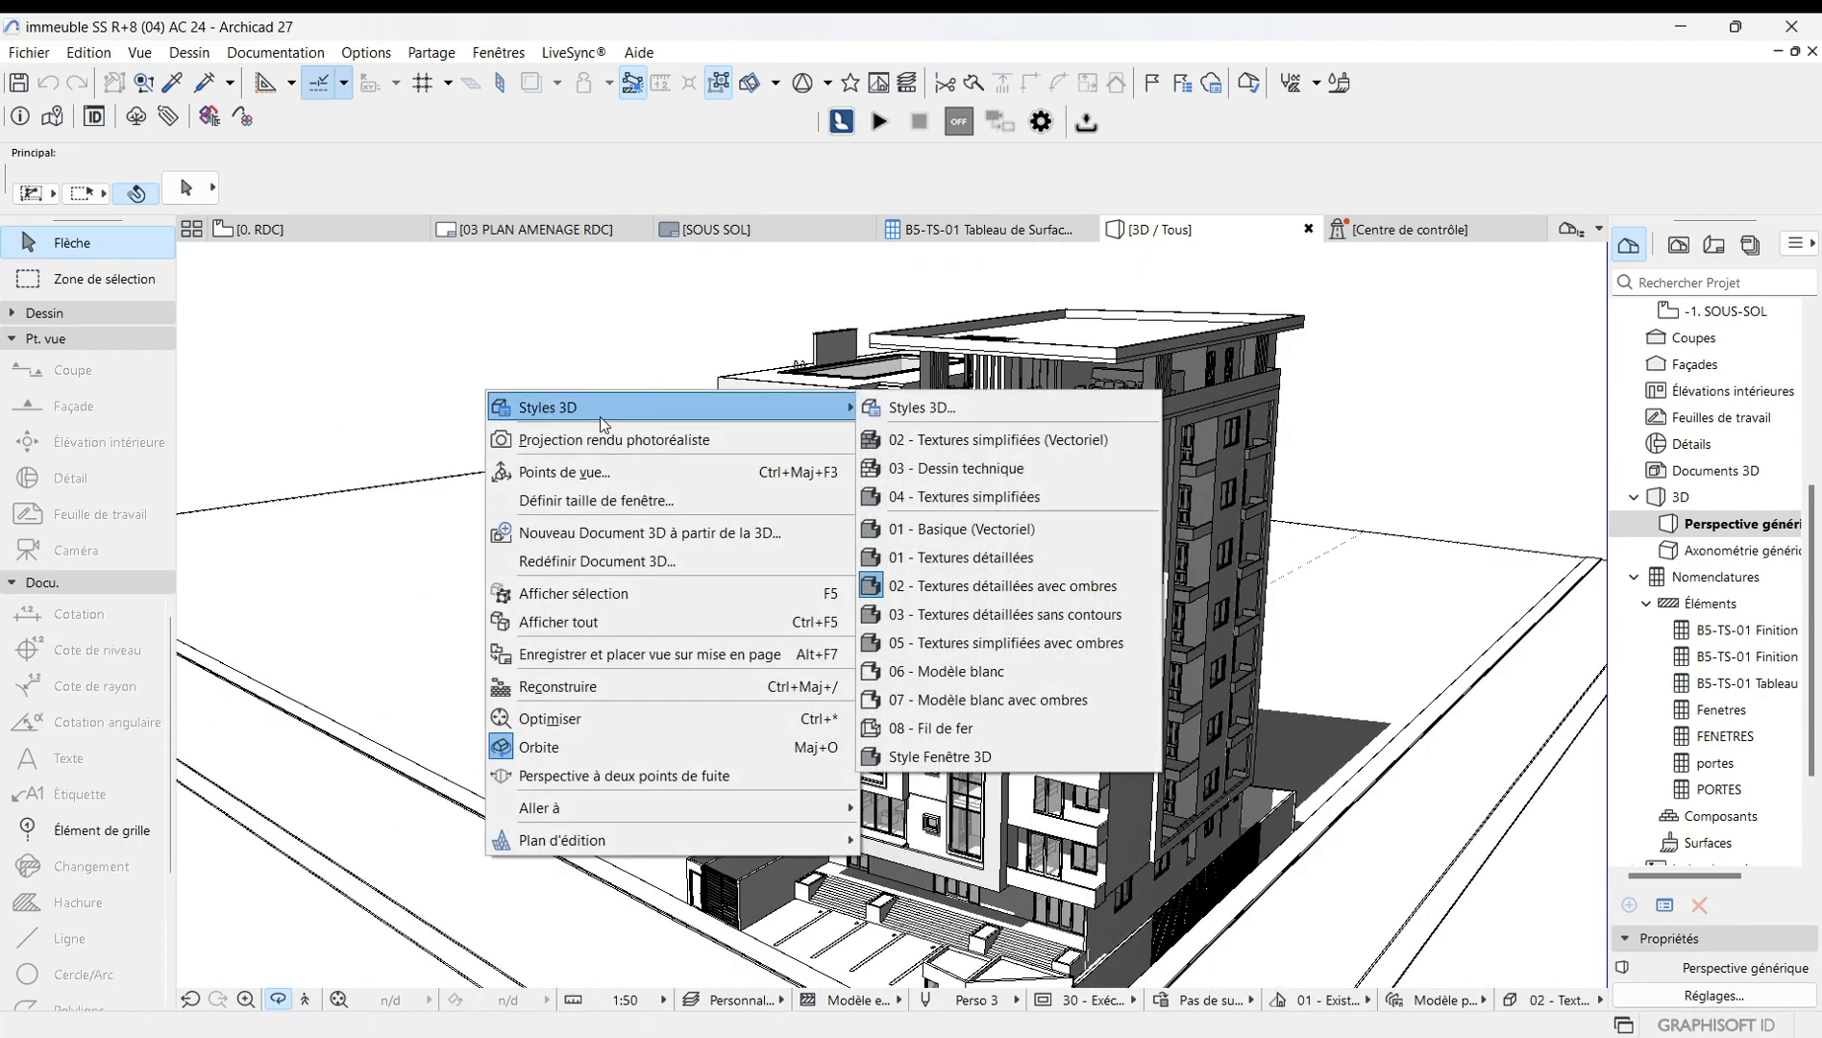
left_click(913, 407)
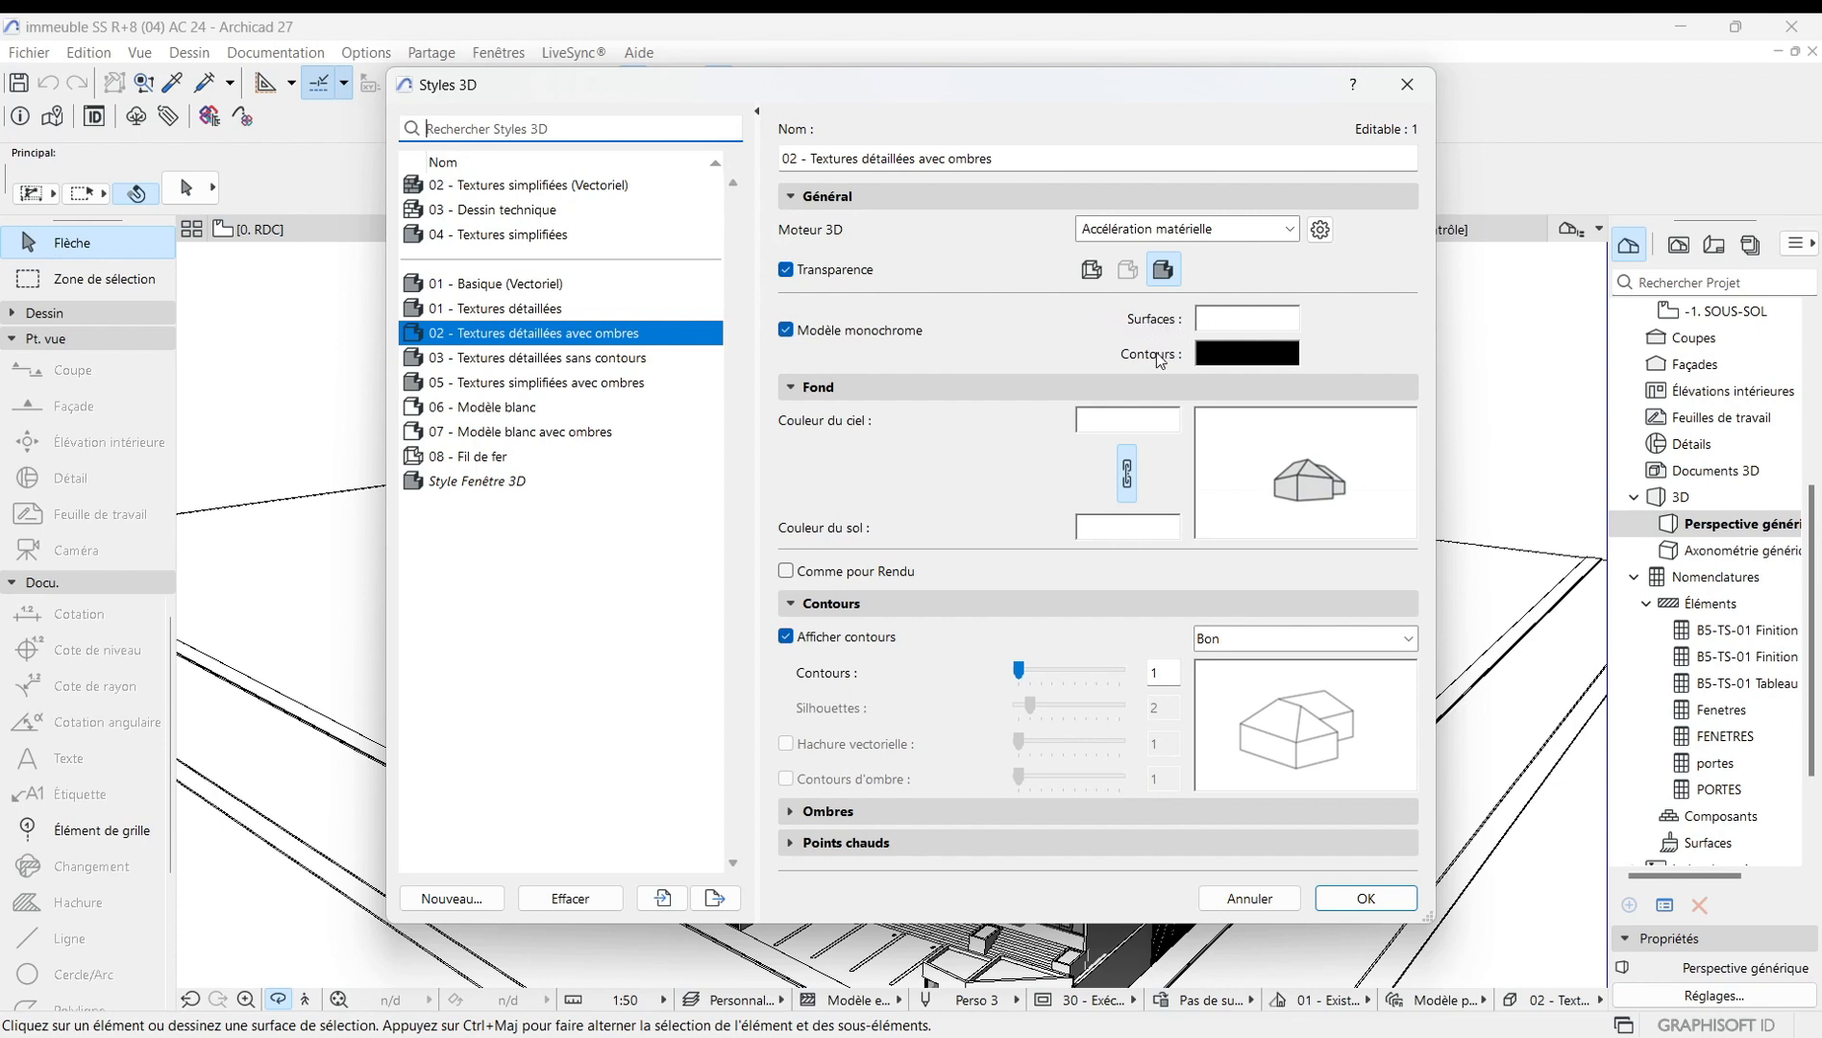
left_click(1225, 320)
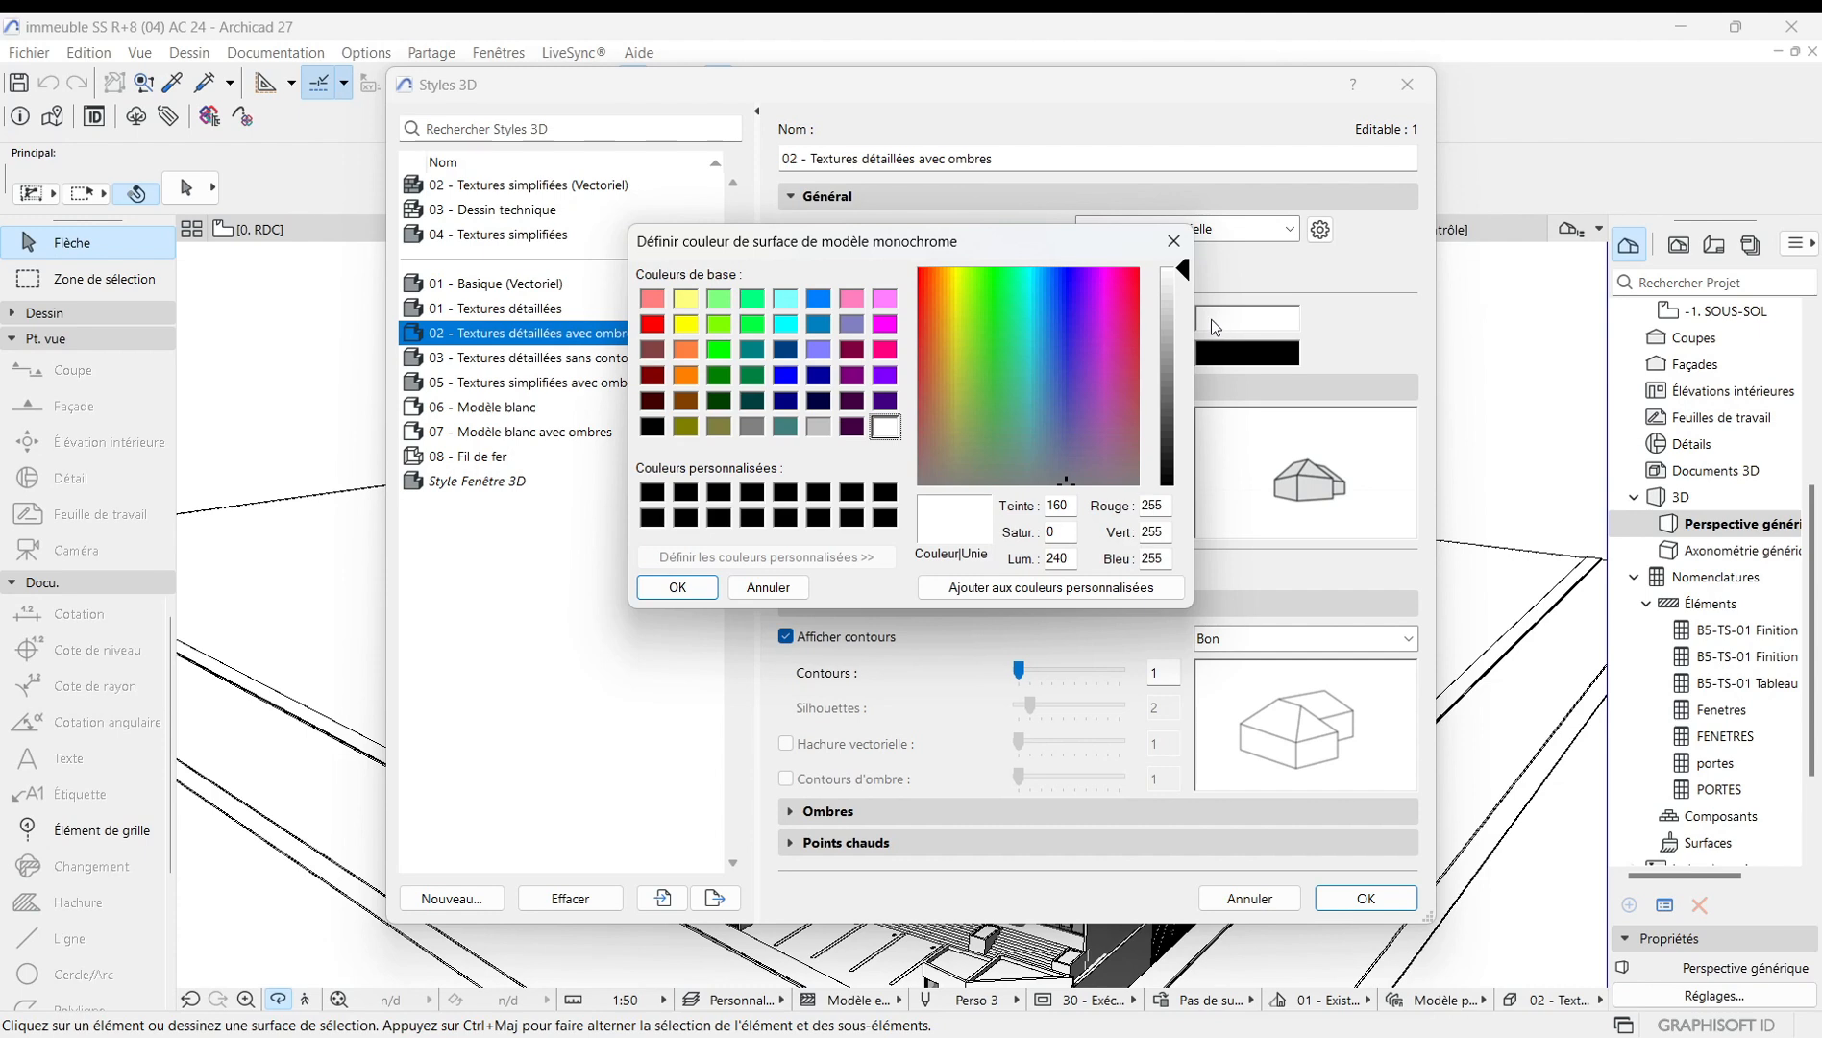
left_click(1063, 442)
left_click(1062, 401)
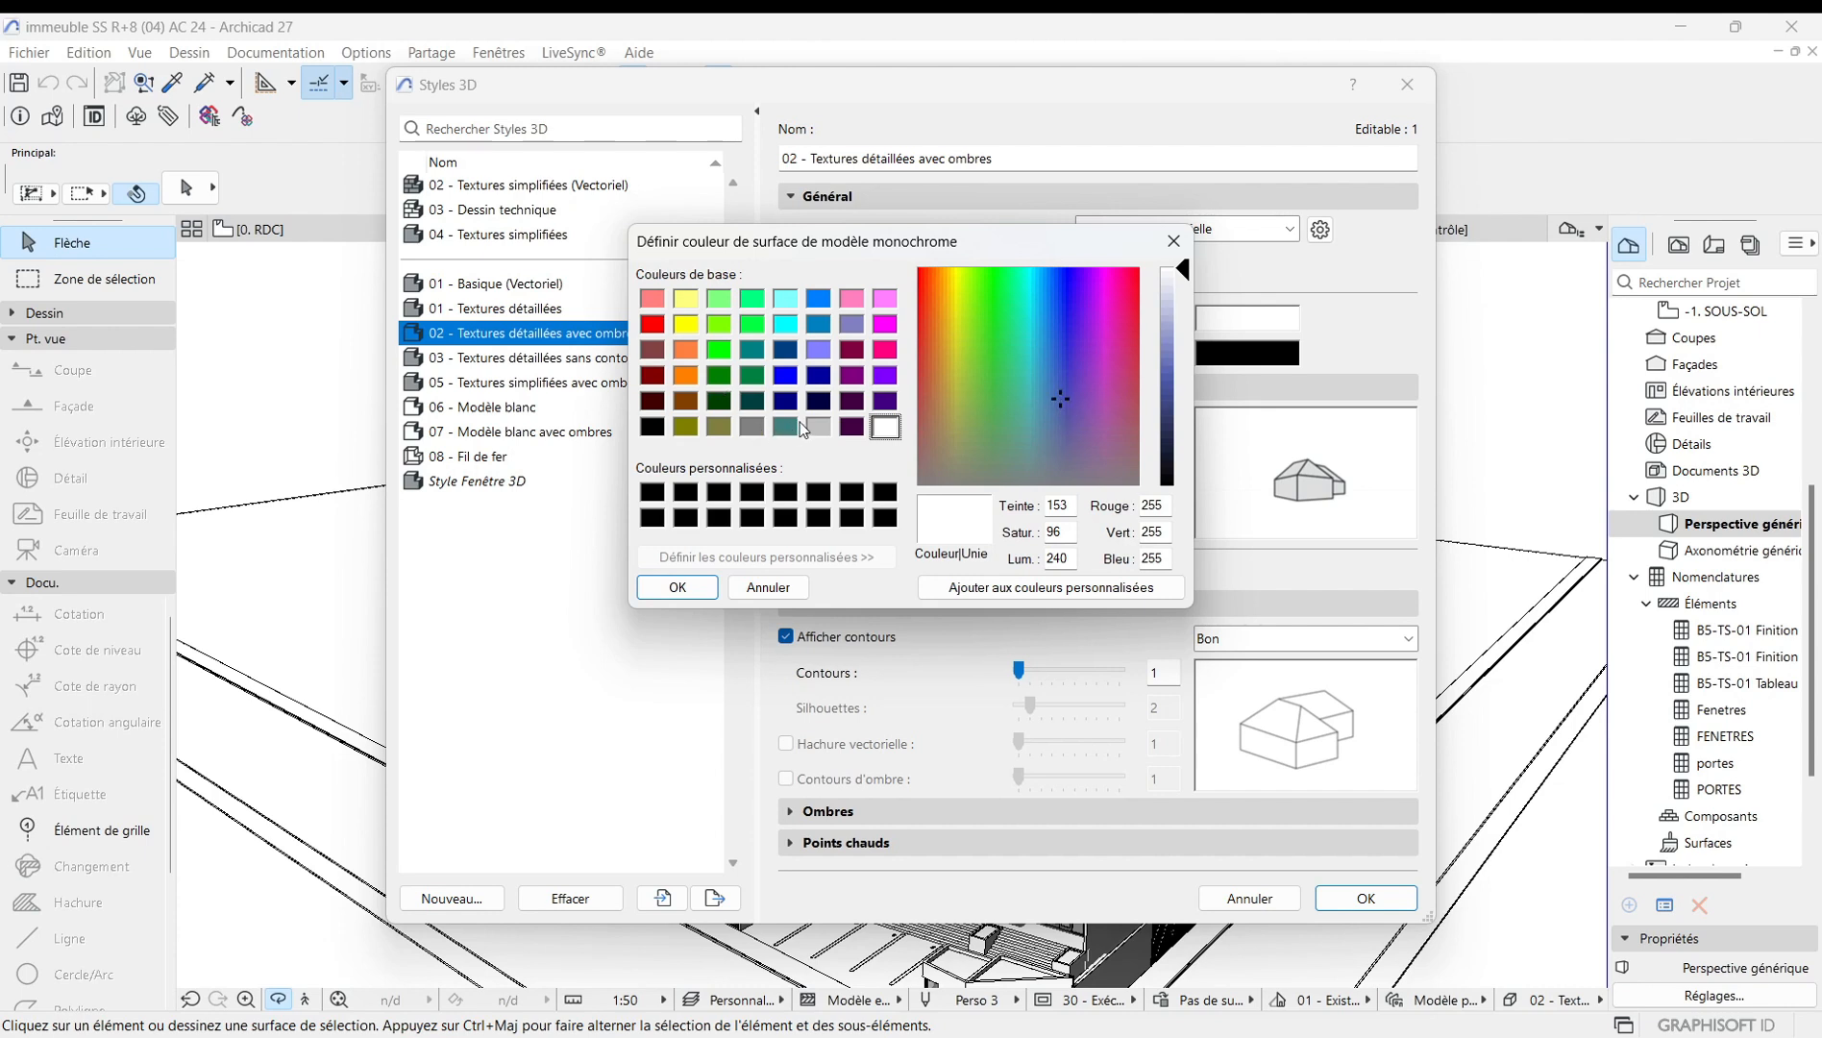
left_click(786, 375)
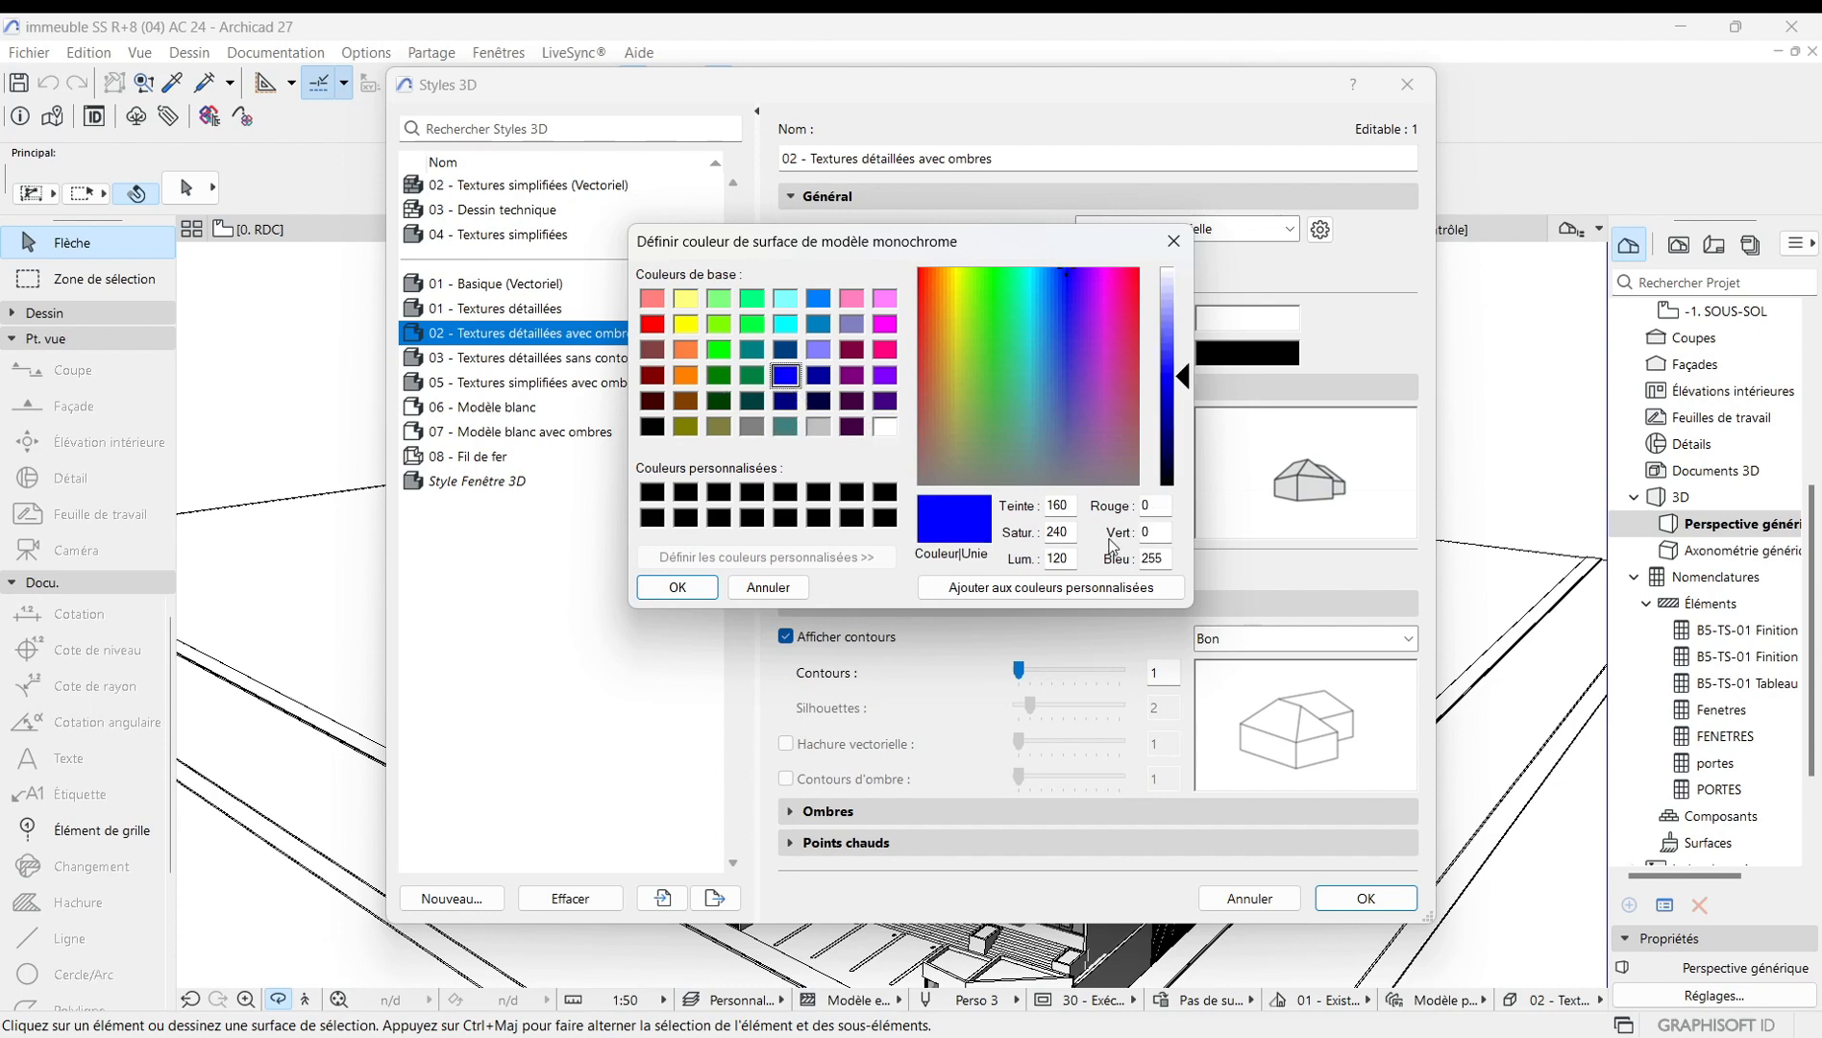
left_click(694, 588)
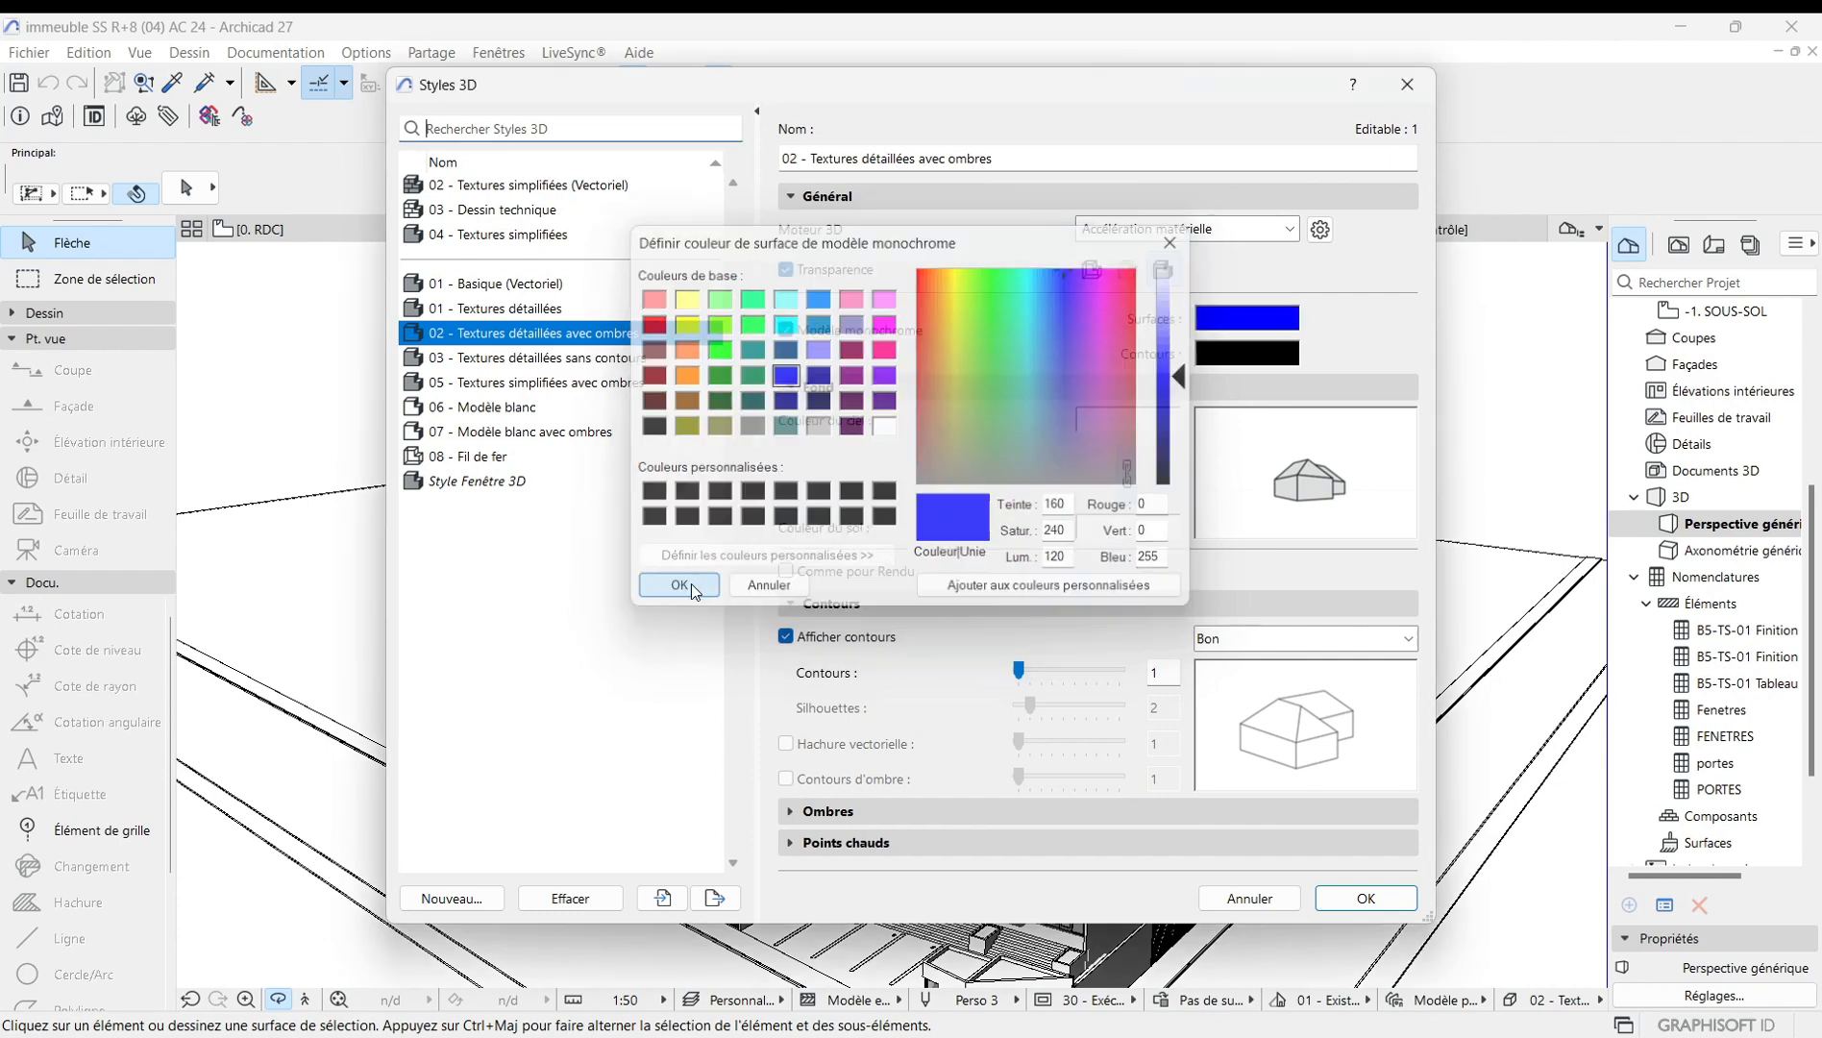
left_click(1377, 898)
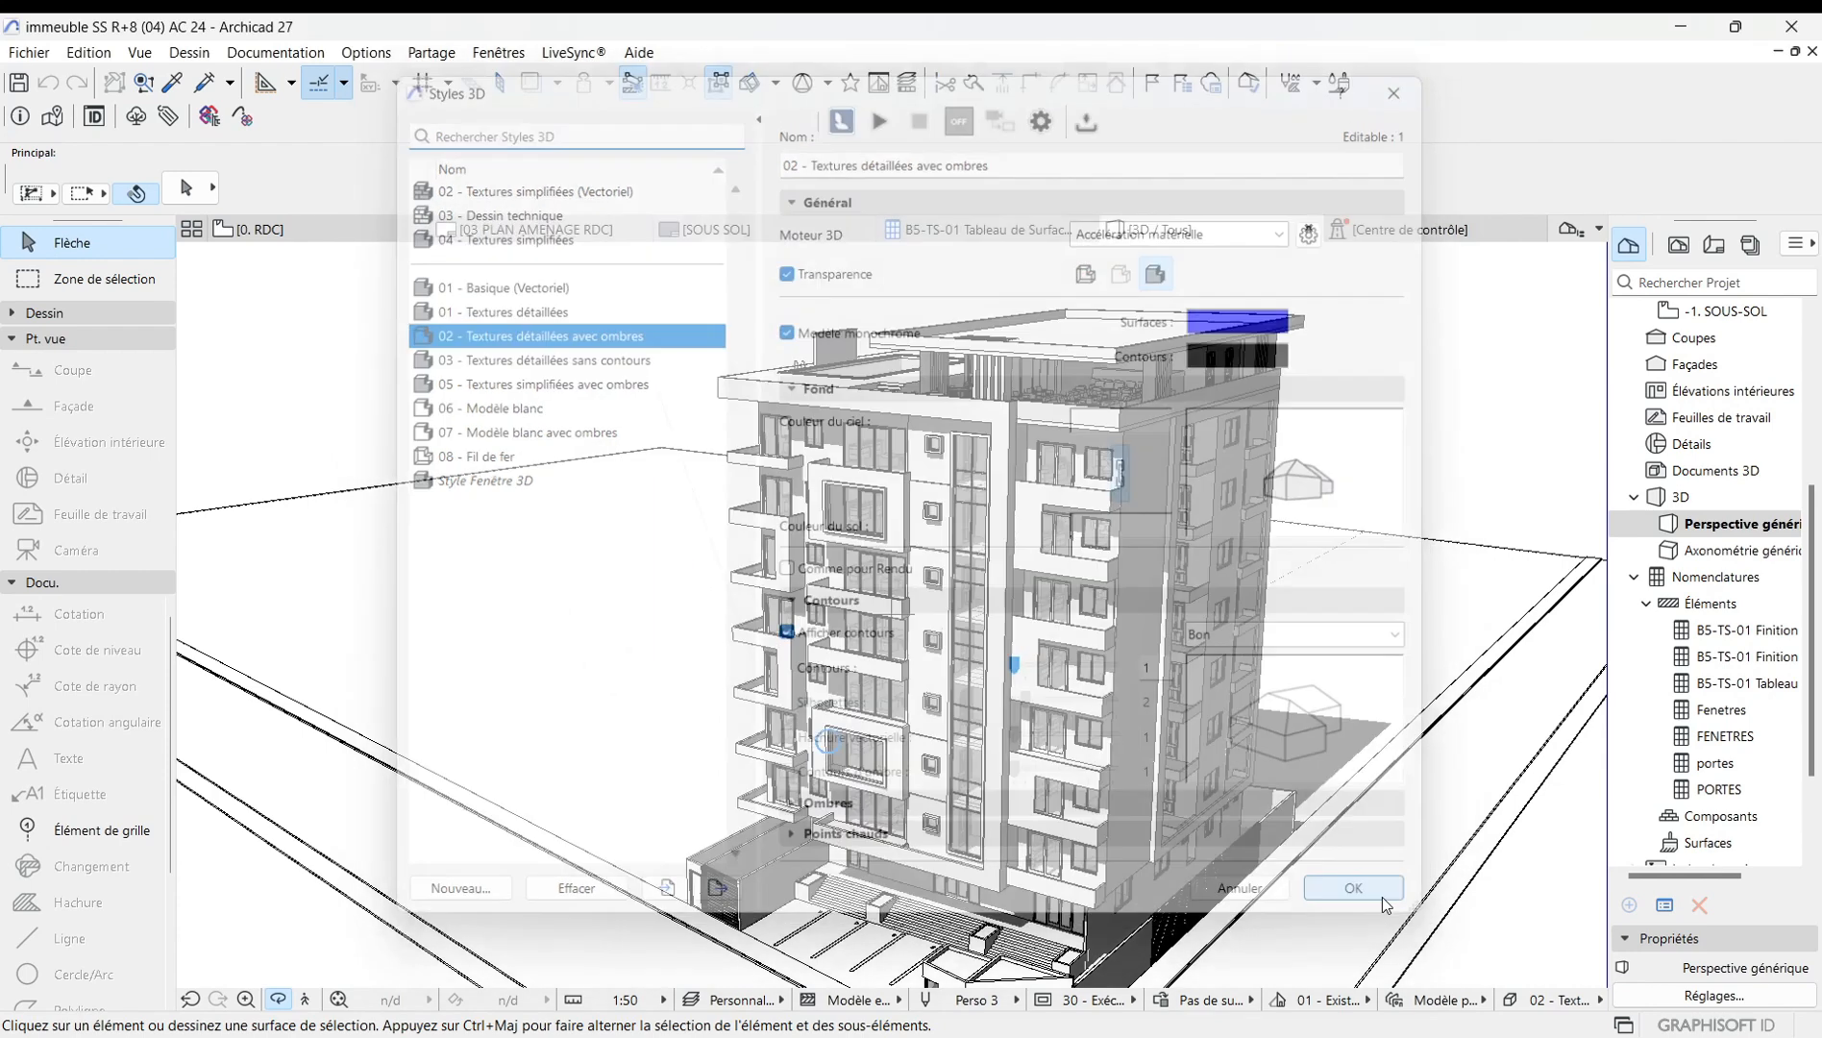
Reset the monochrome surface colour to white in the 3D style settings and apply it.
left_click_drag(620, 445, 885, 567)
right_click(538, 407)
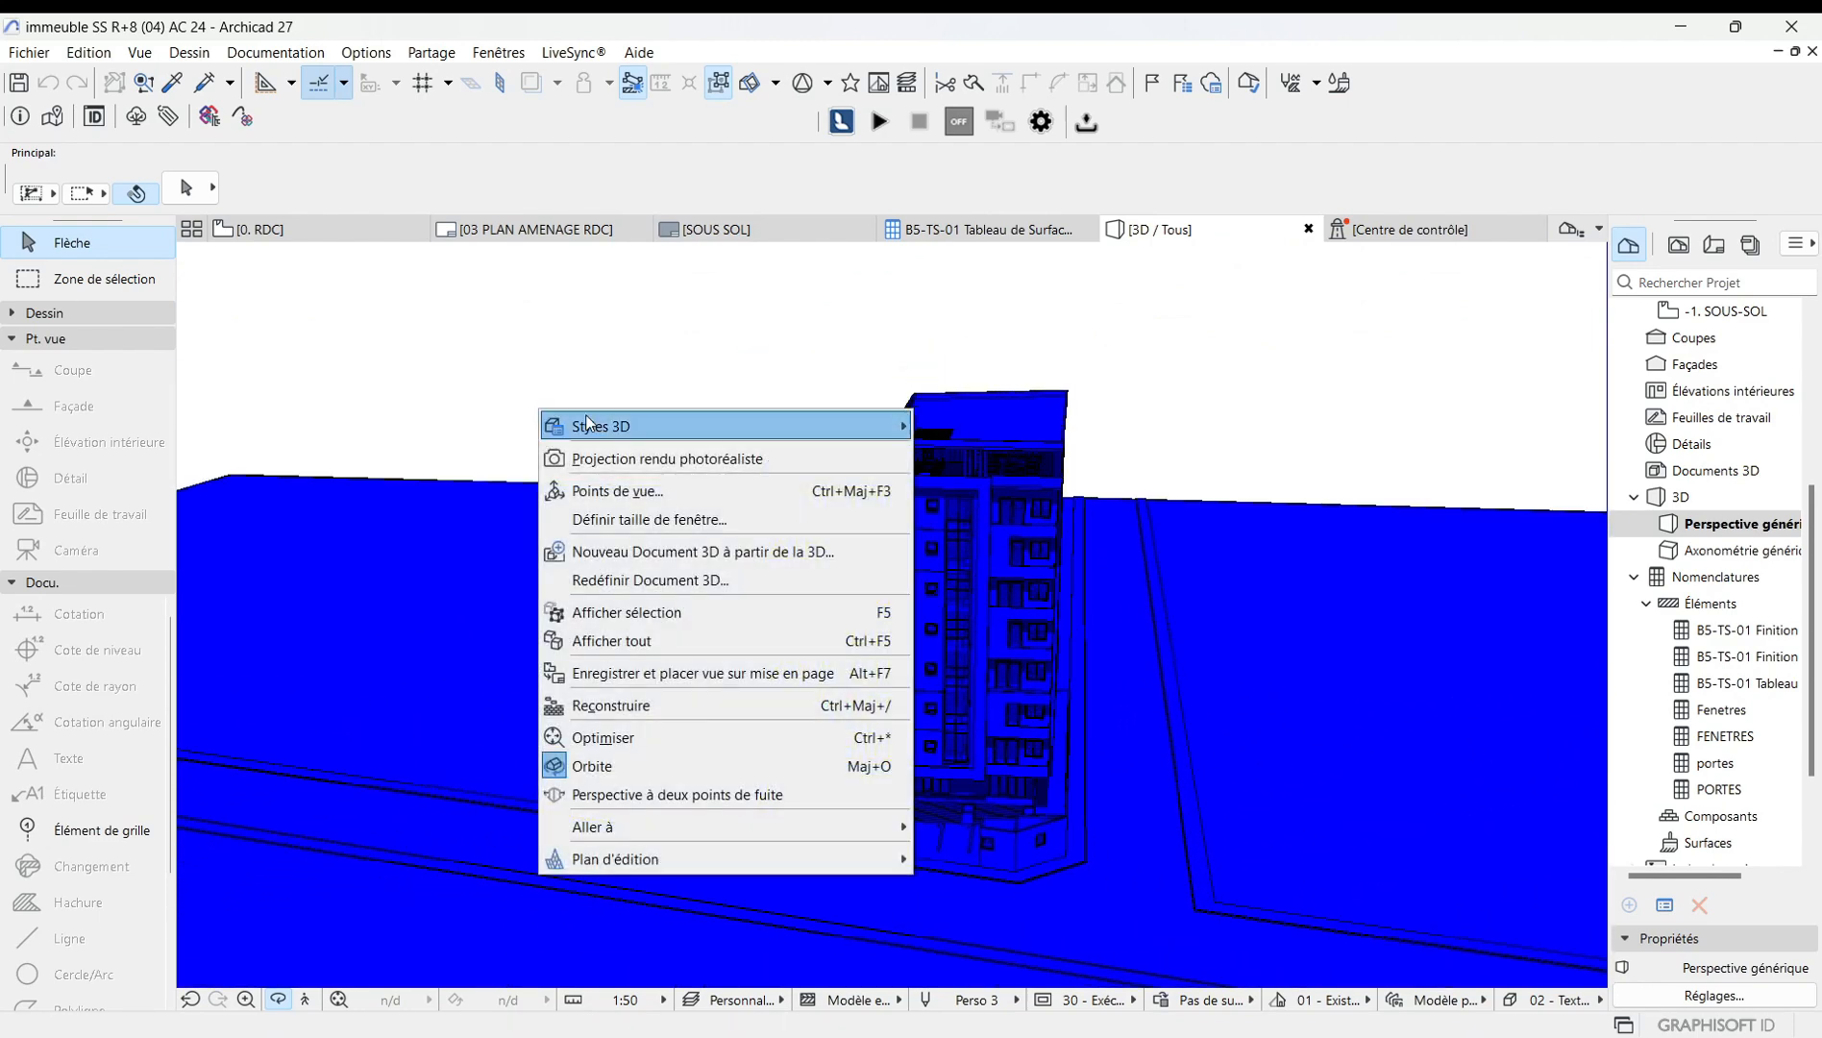
mouse_move(613, 426)
left_click(1028, 426)
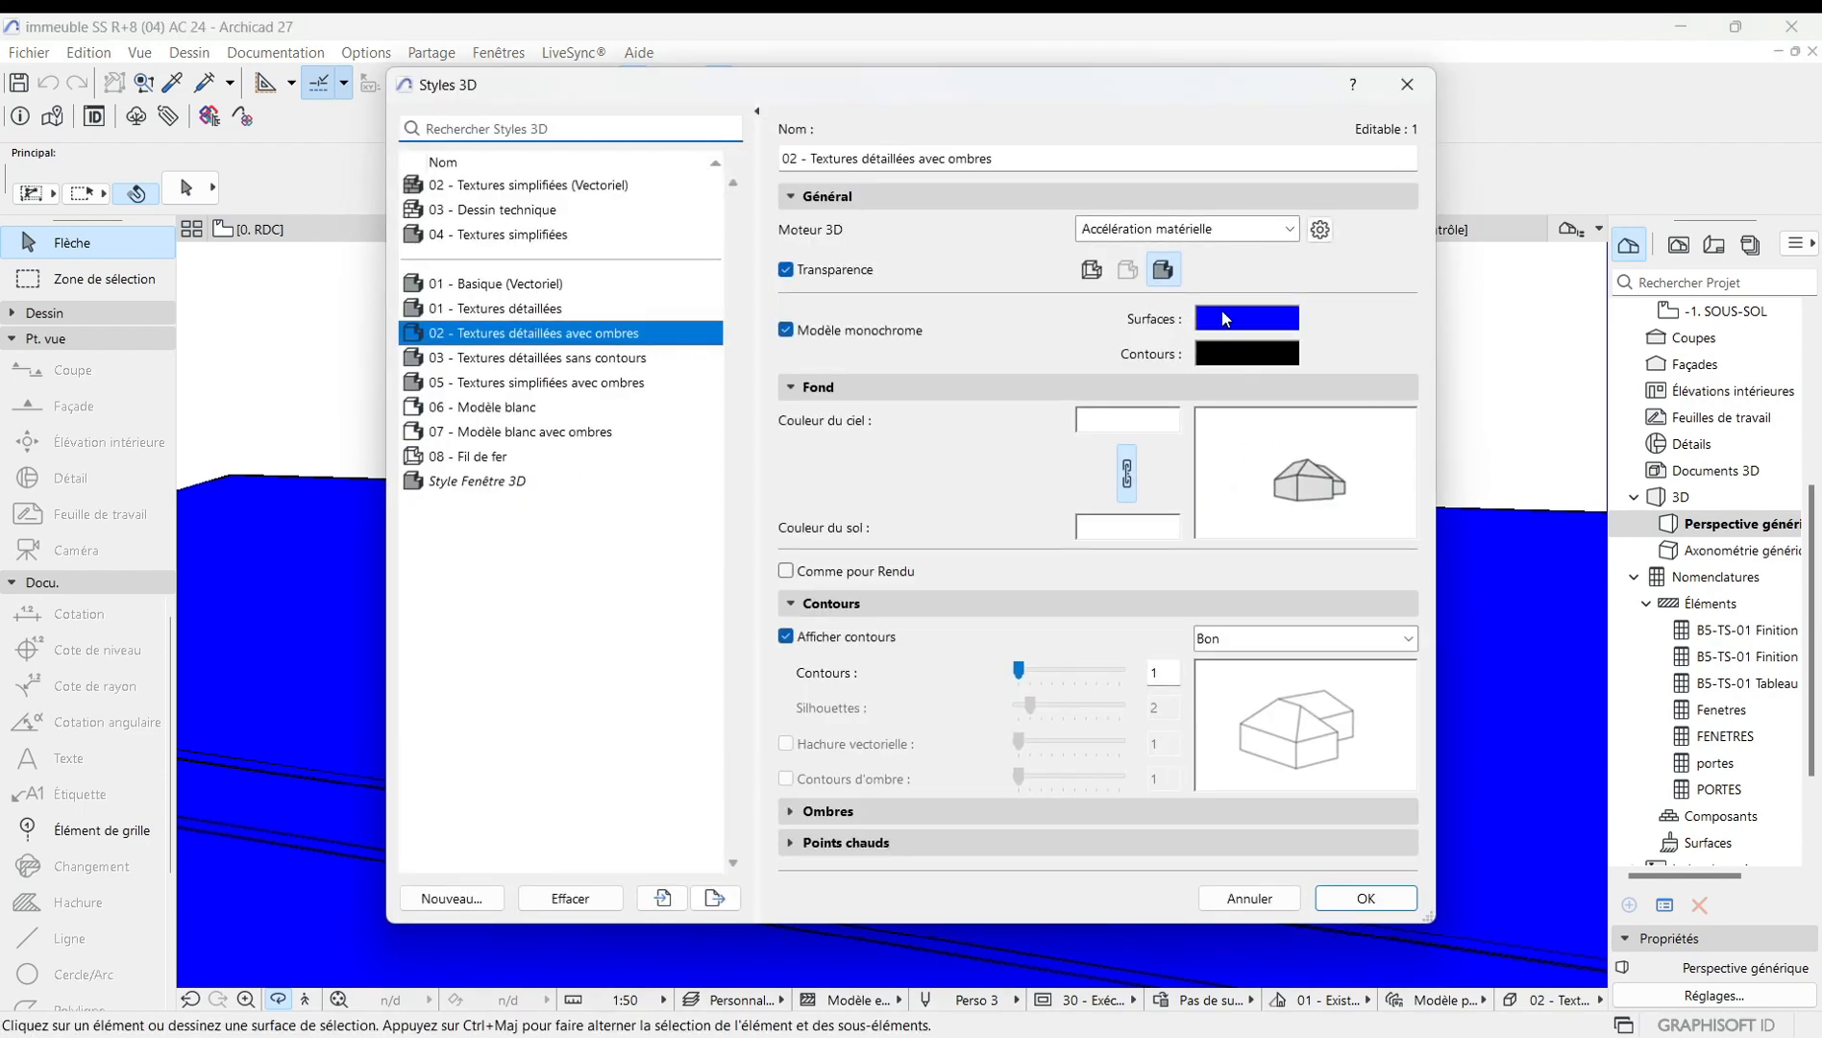
left_click(1227, 319)
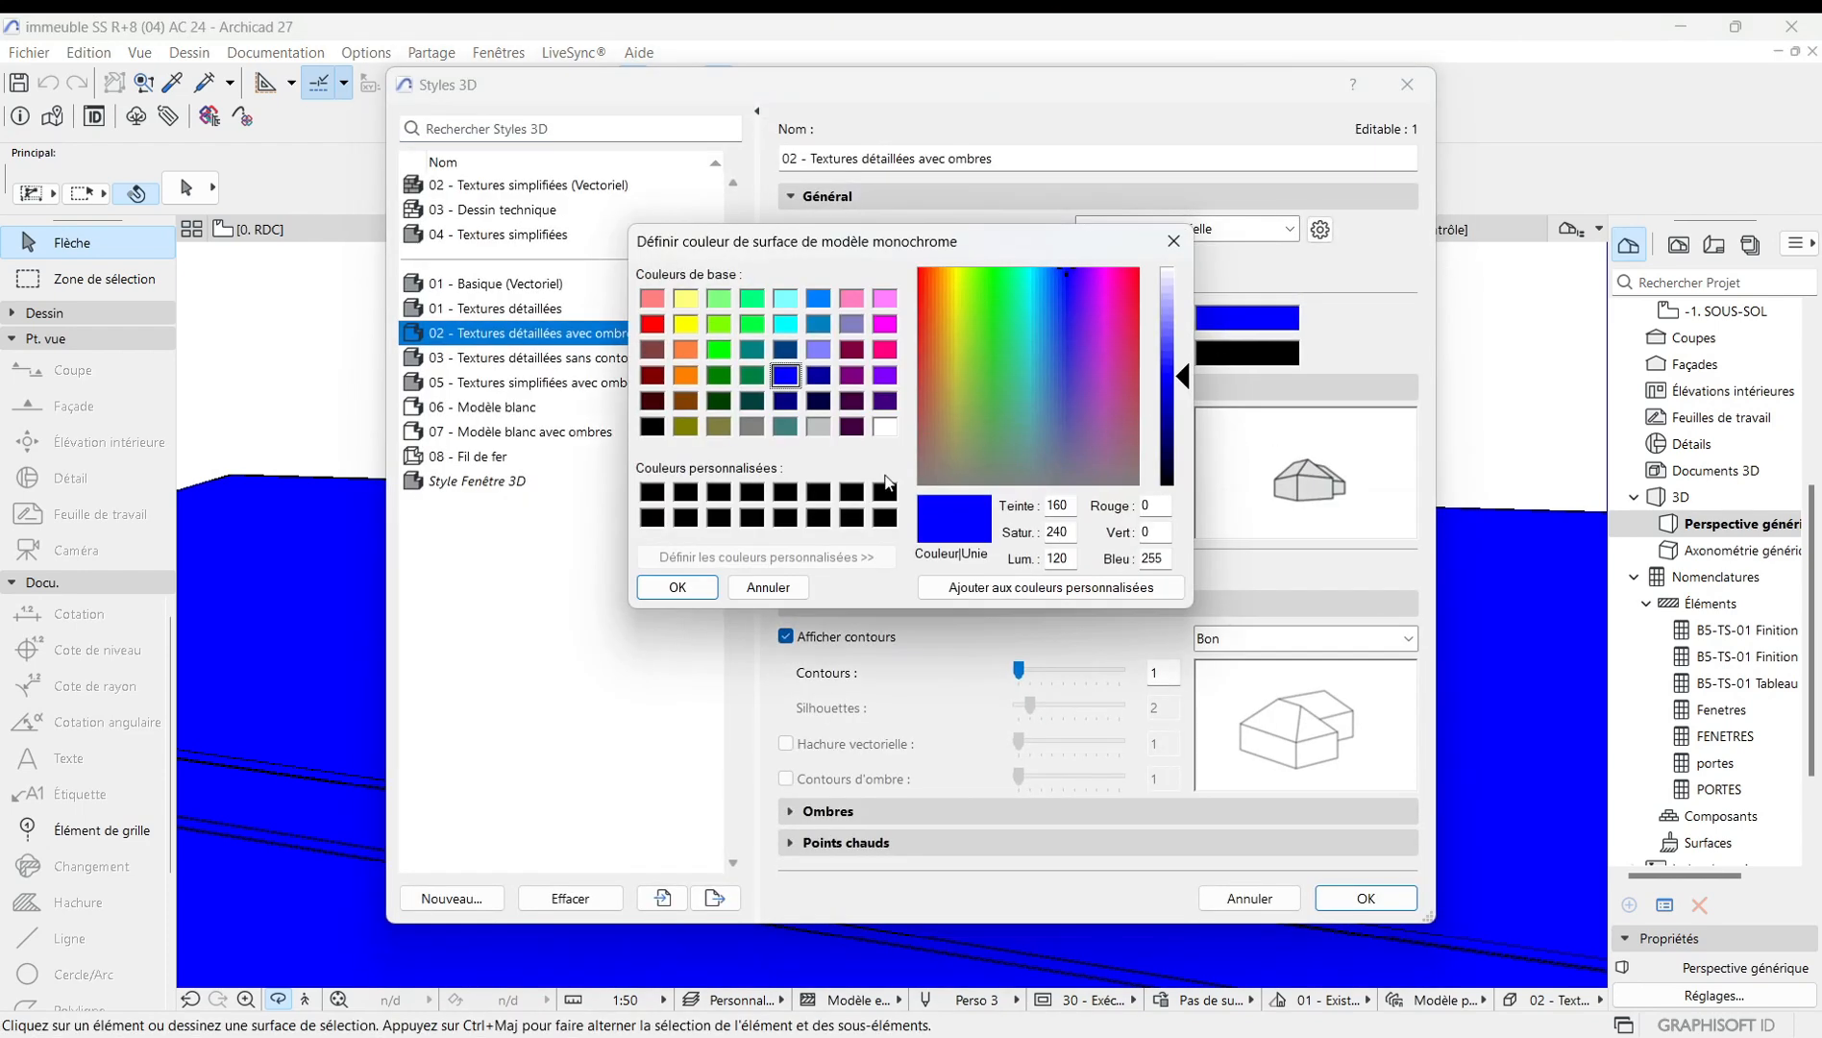
left_click(881, 428)
left_click(677, 588)
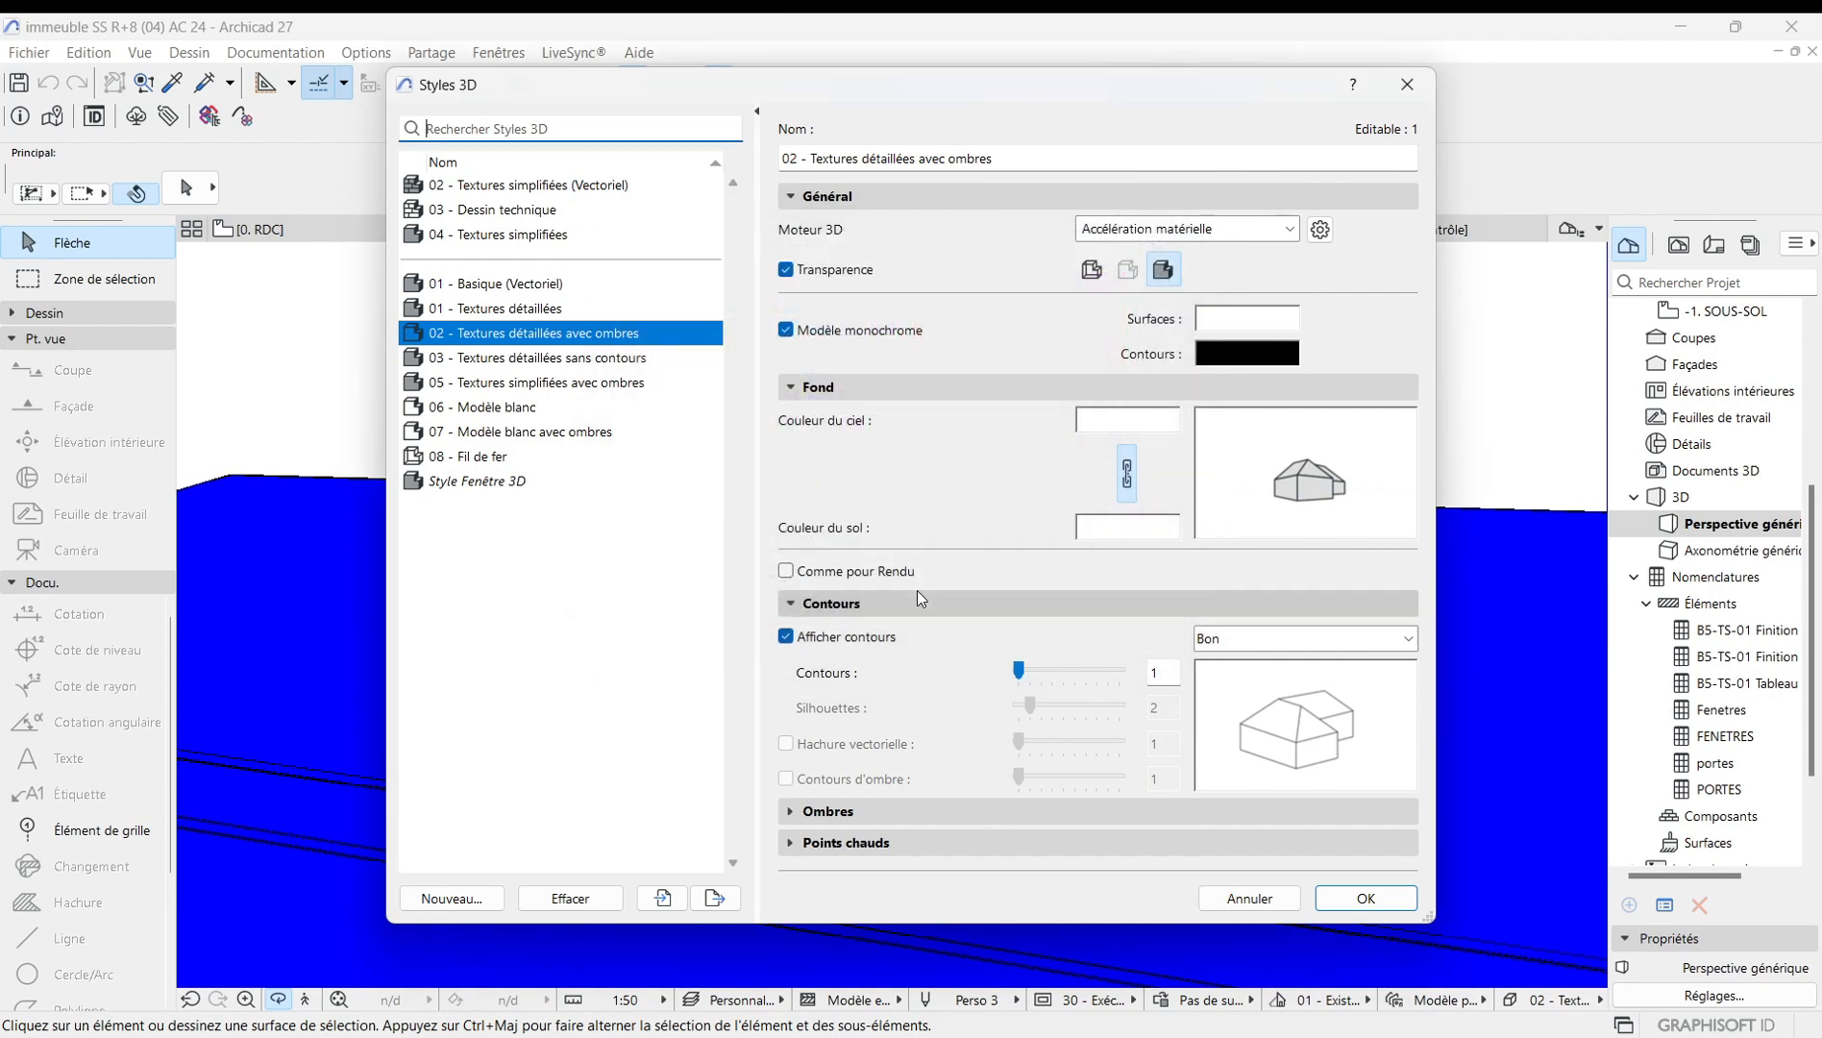
left_click(1365, 901)
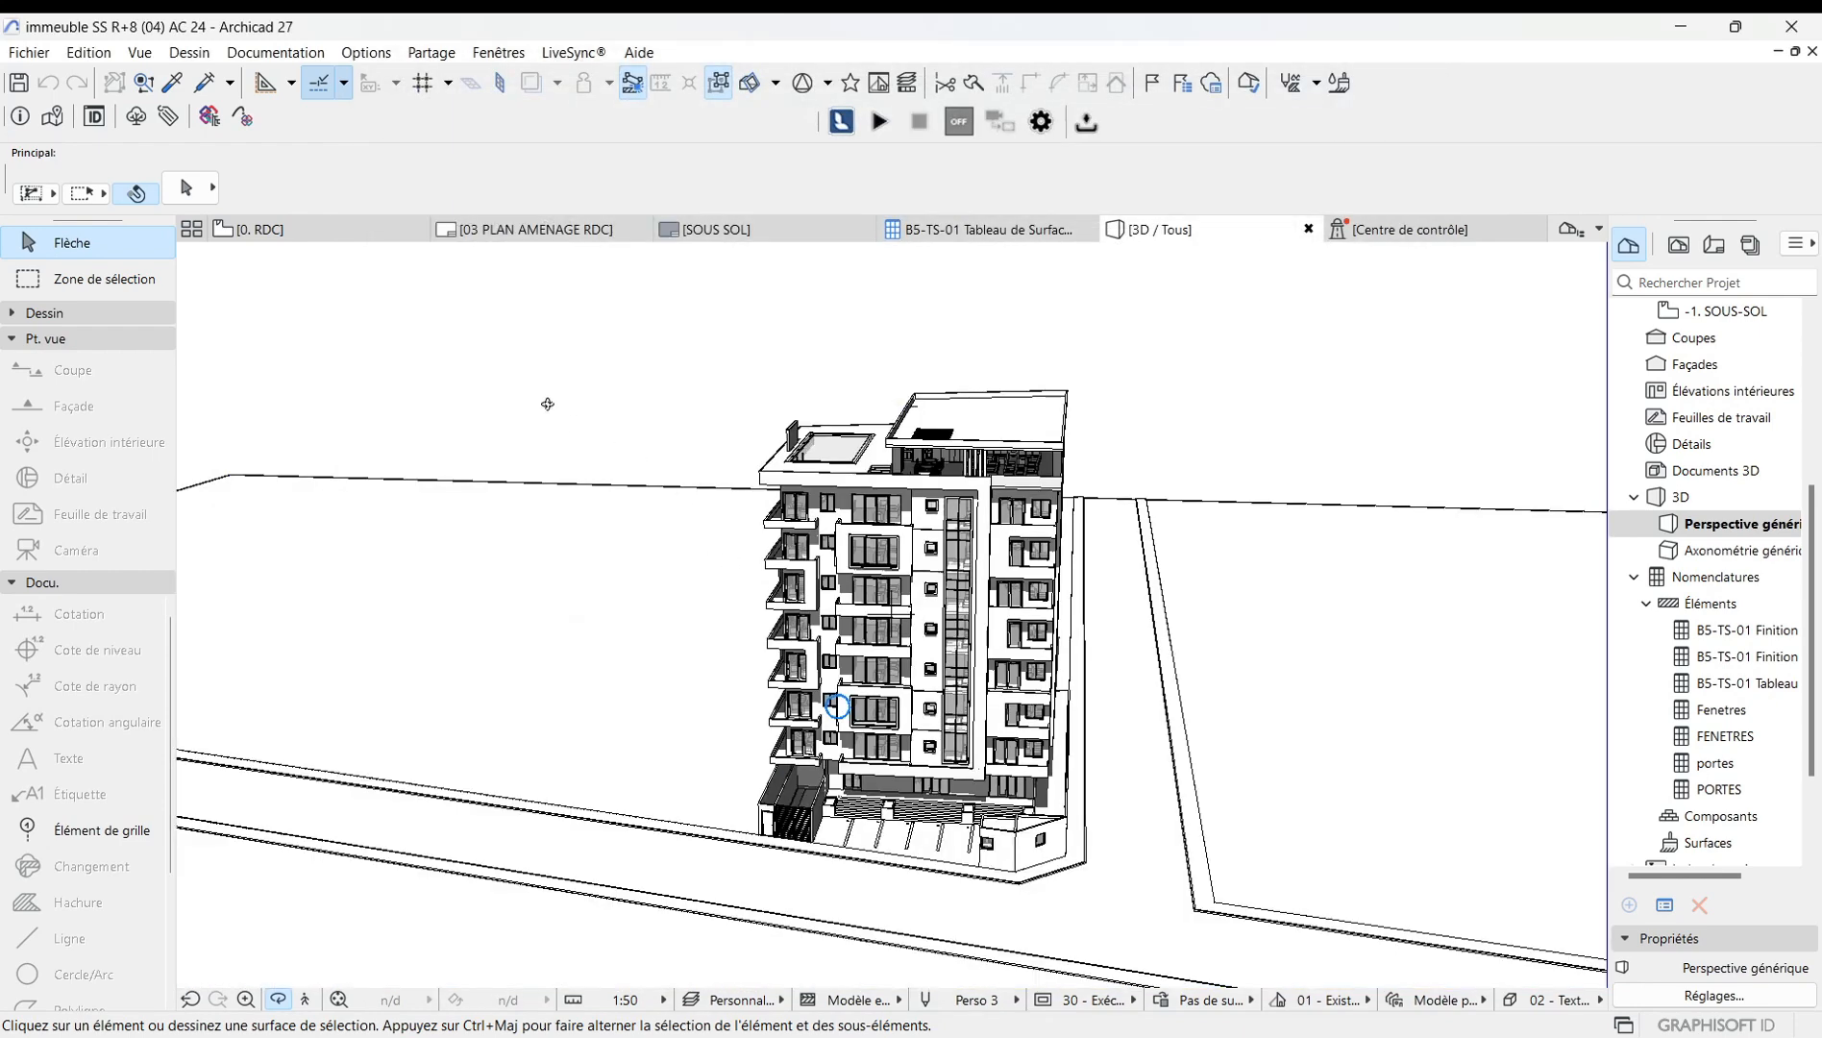
Reopen the 3D style settings, turn off Modèle monochrome, and apply the style.
right_click(546, 386)
mouse_move(630, 407)
left_click(1009, 406)
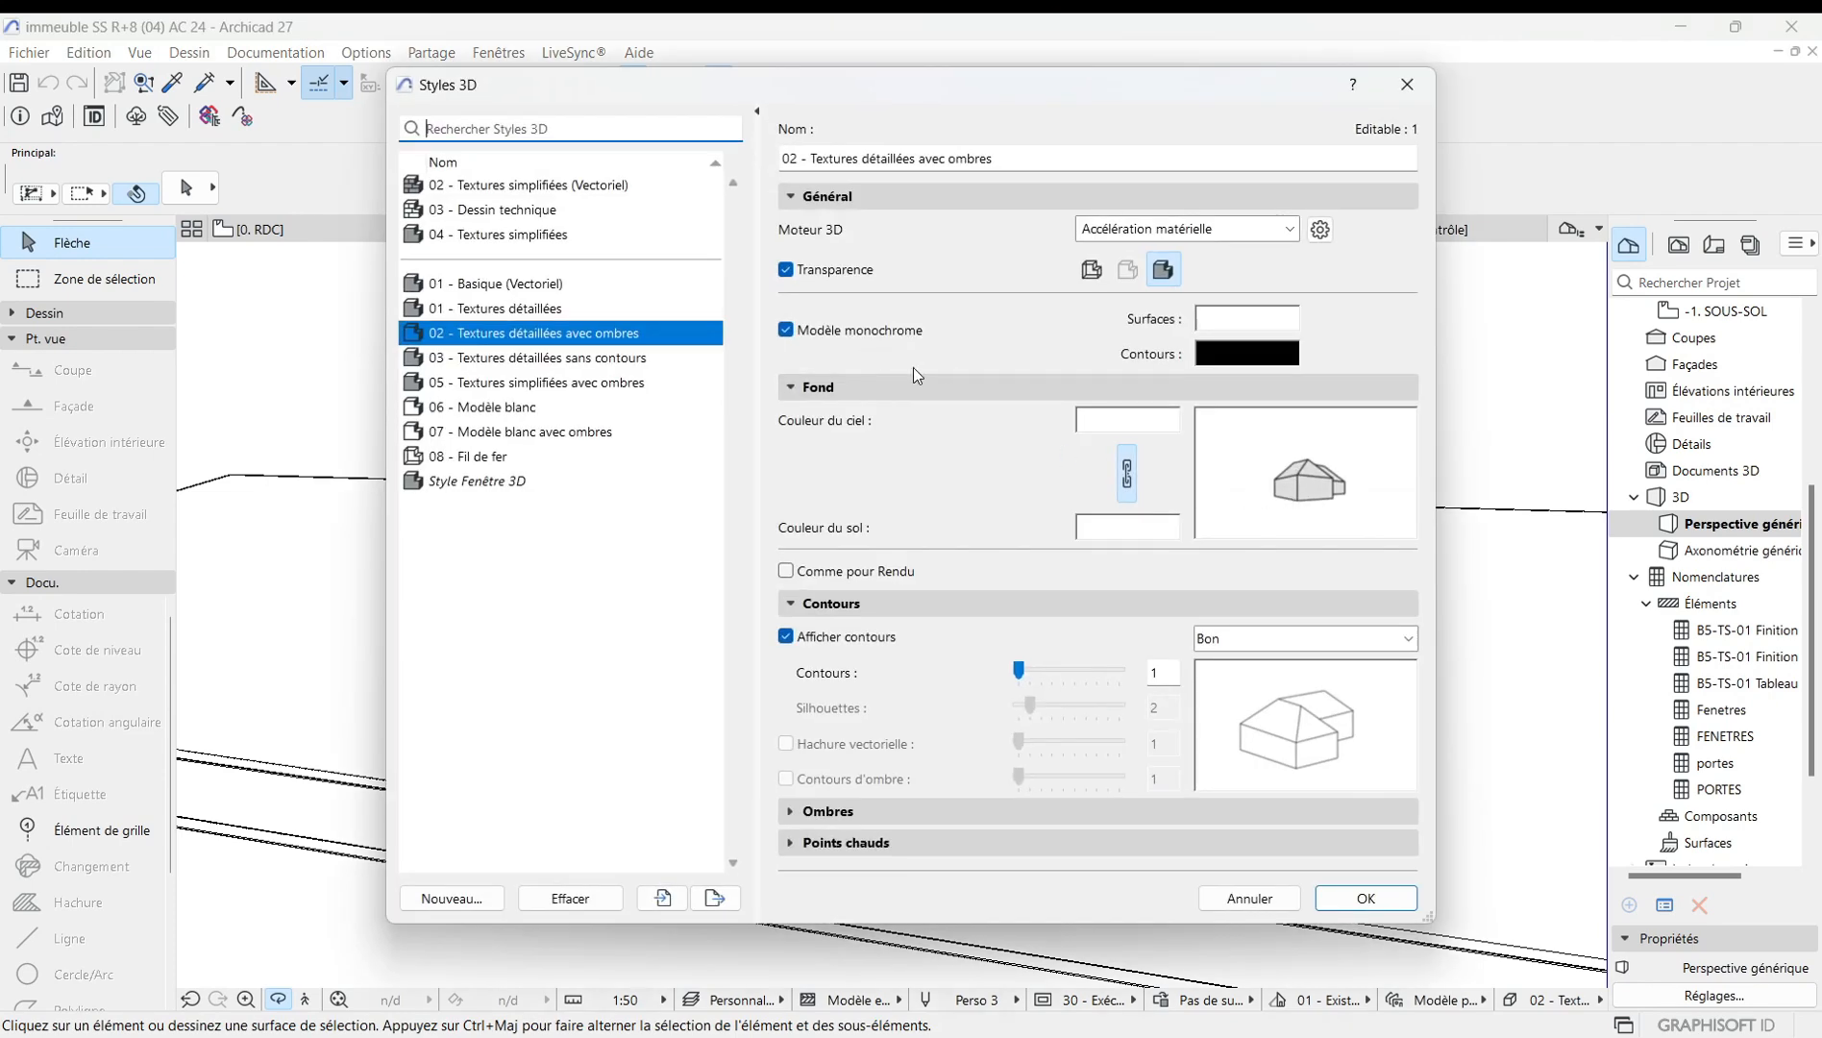
left_click(786, 331)
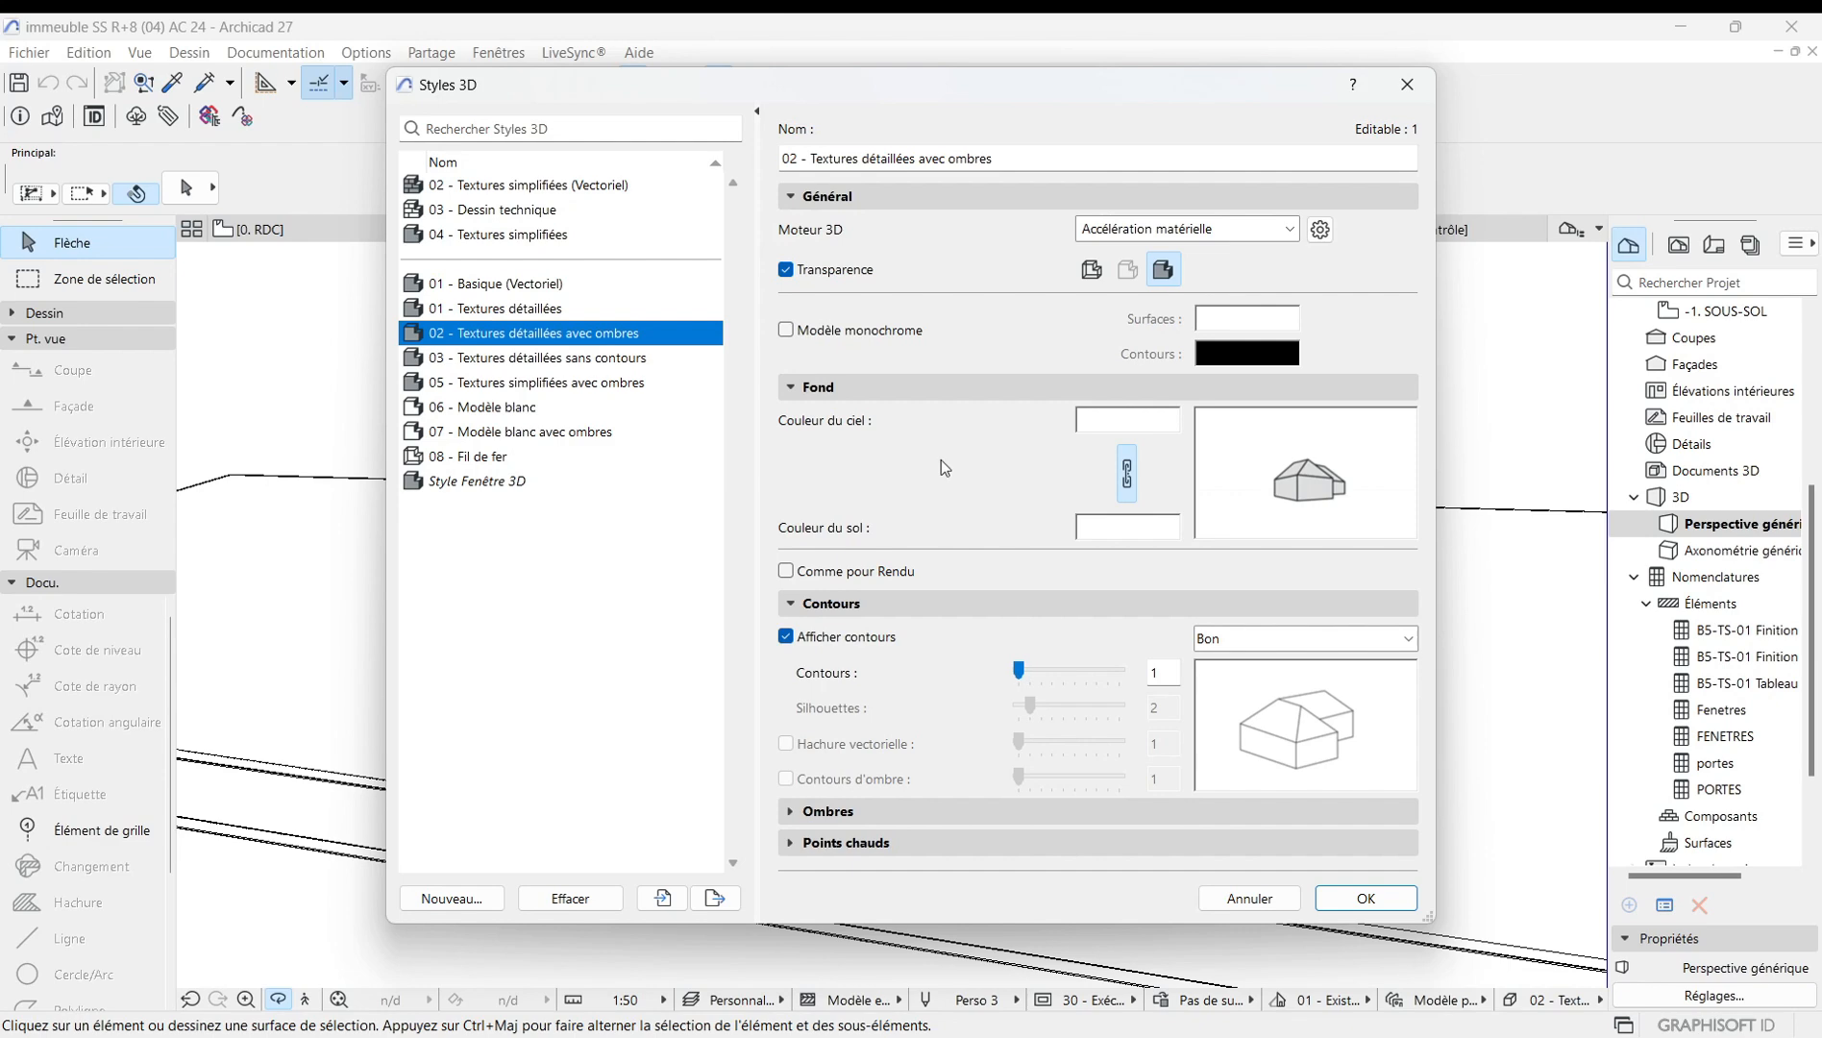
left_click(1359, 904)
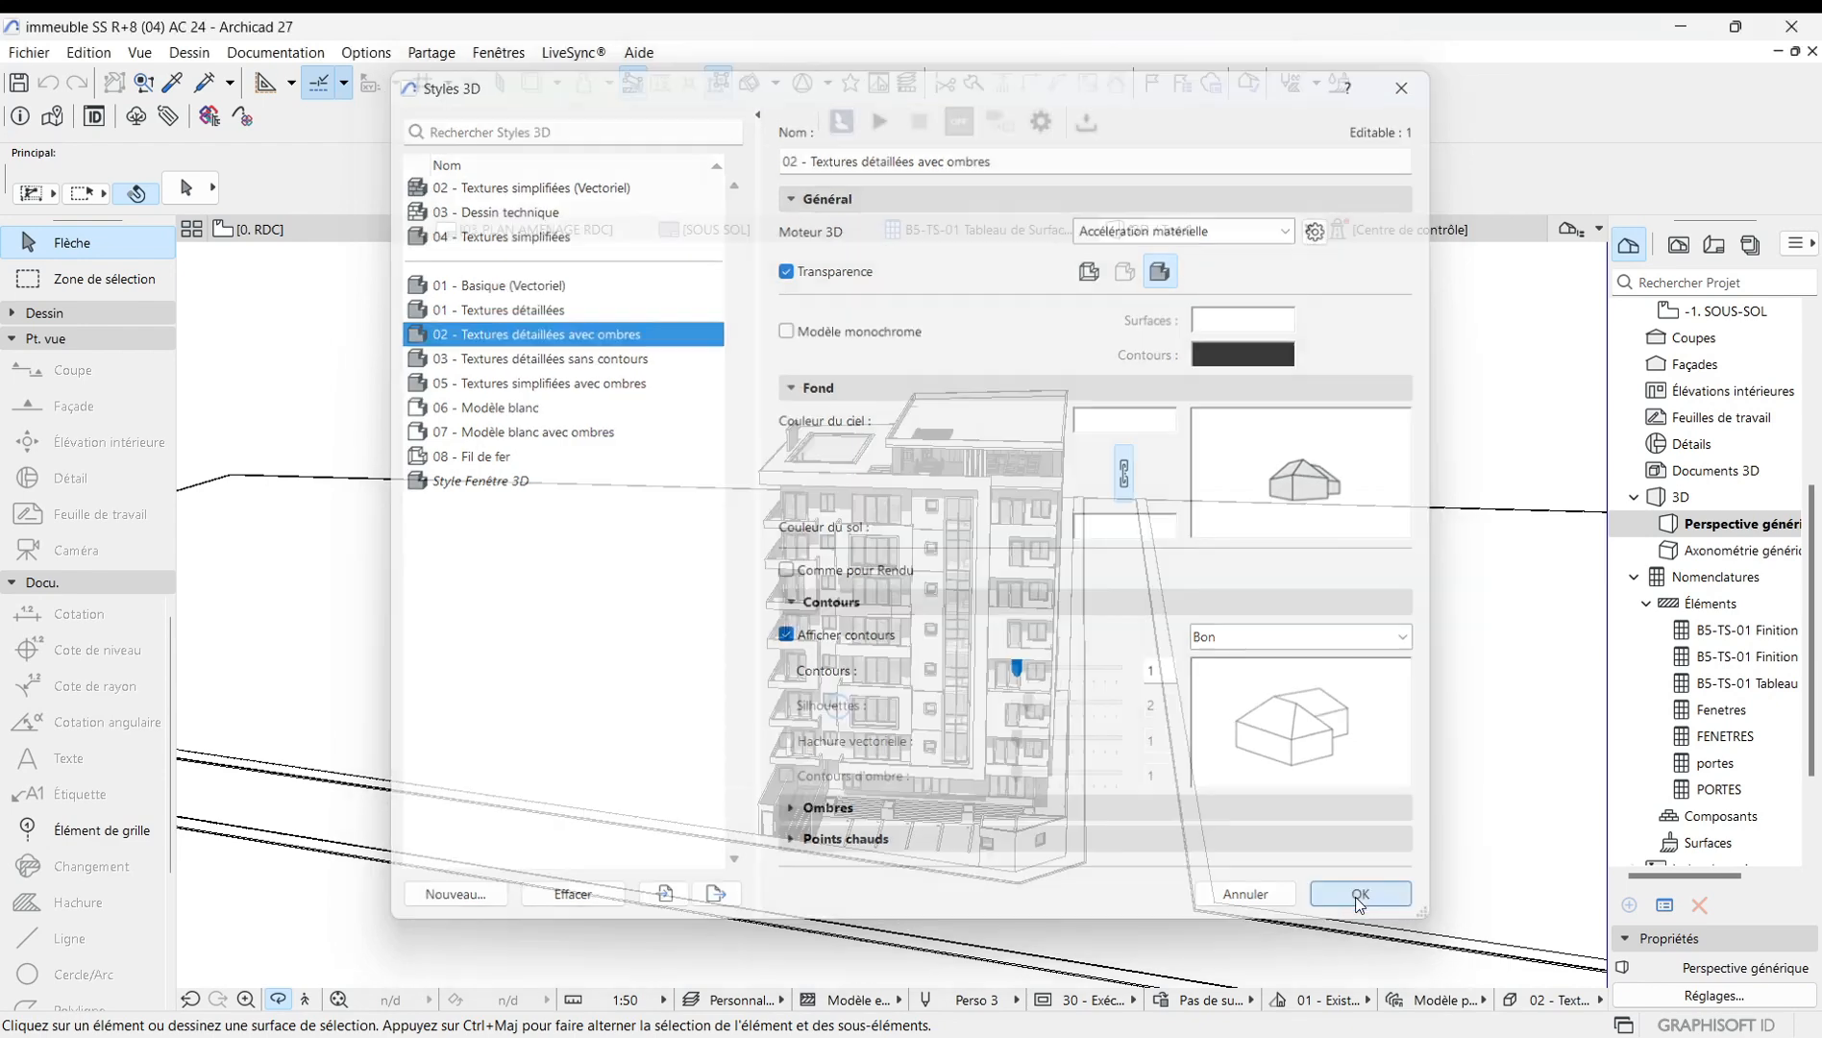
Set the background sky colour to blue and the ground colour to green, then apply the style.
scroll(978, 462, "down", 5)
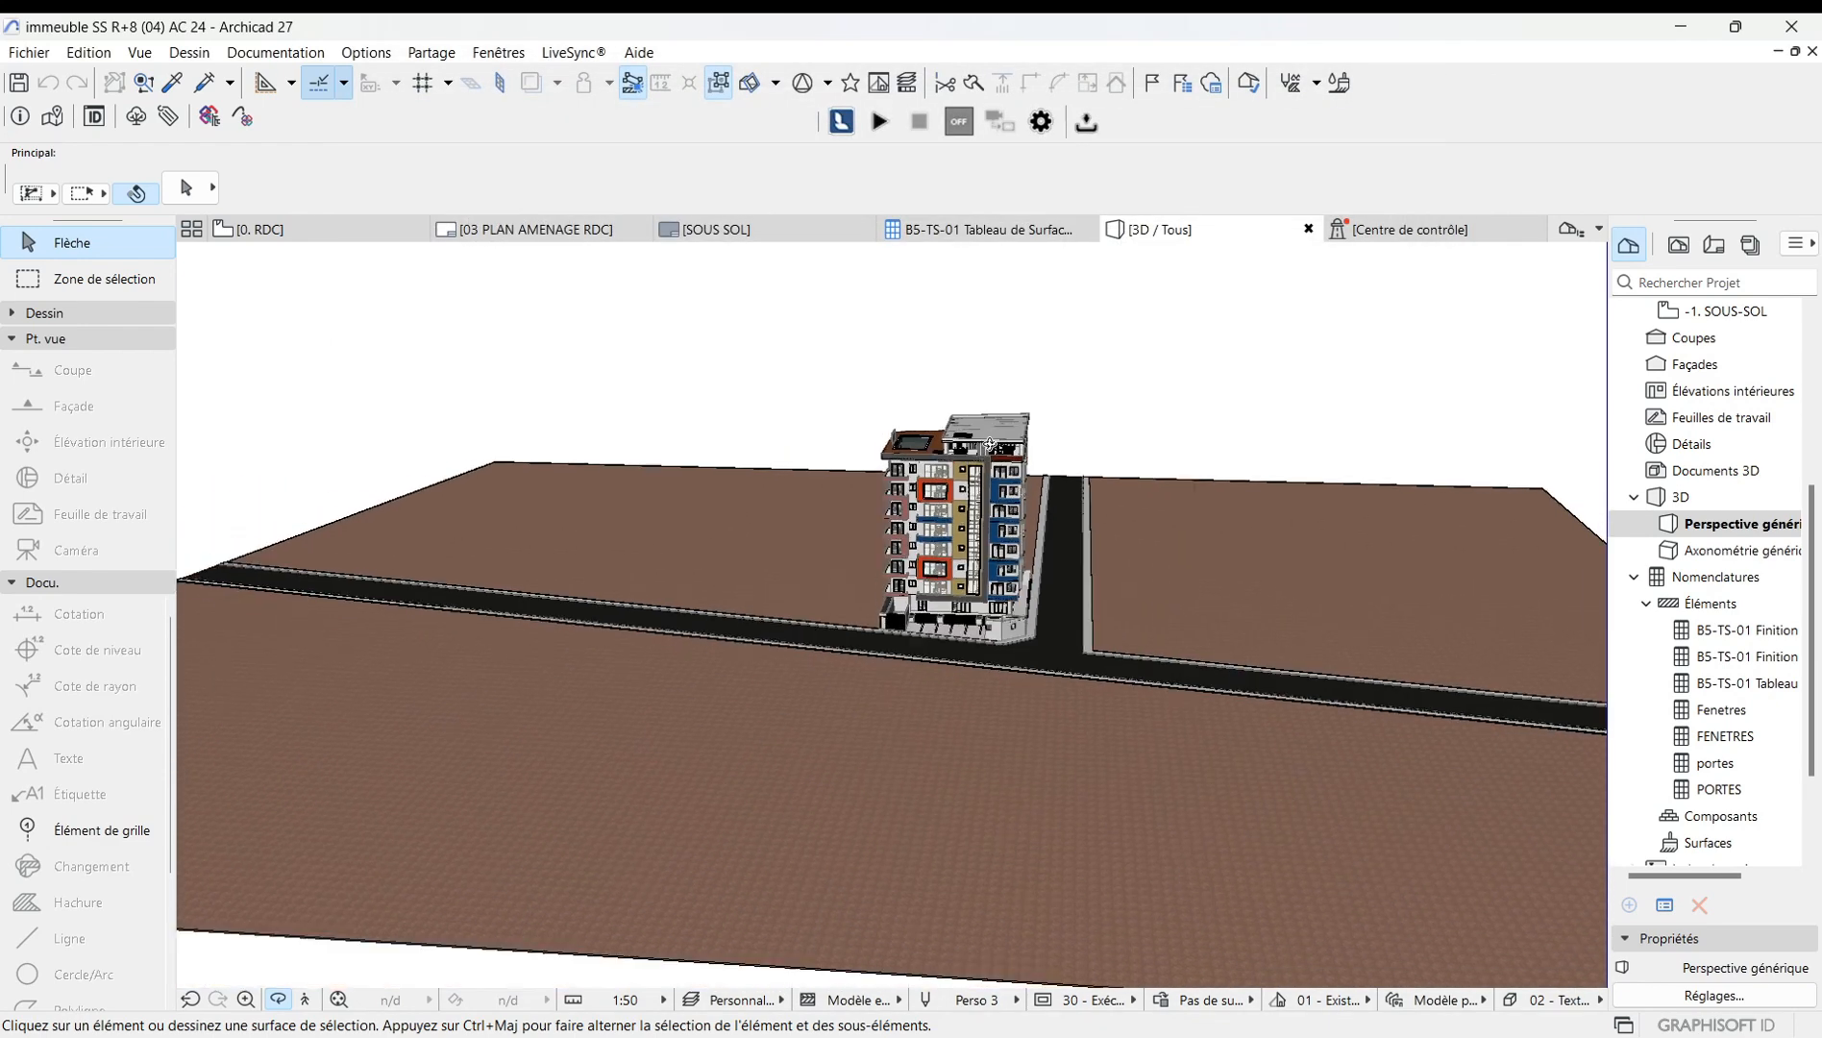
left_click_drag(827, 527, 1081, 668)
scroll(960, 481, "up", 6)
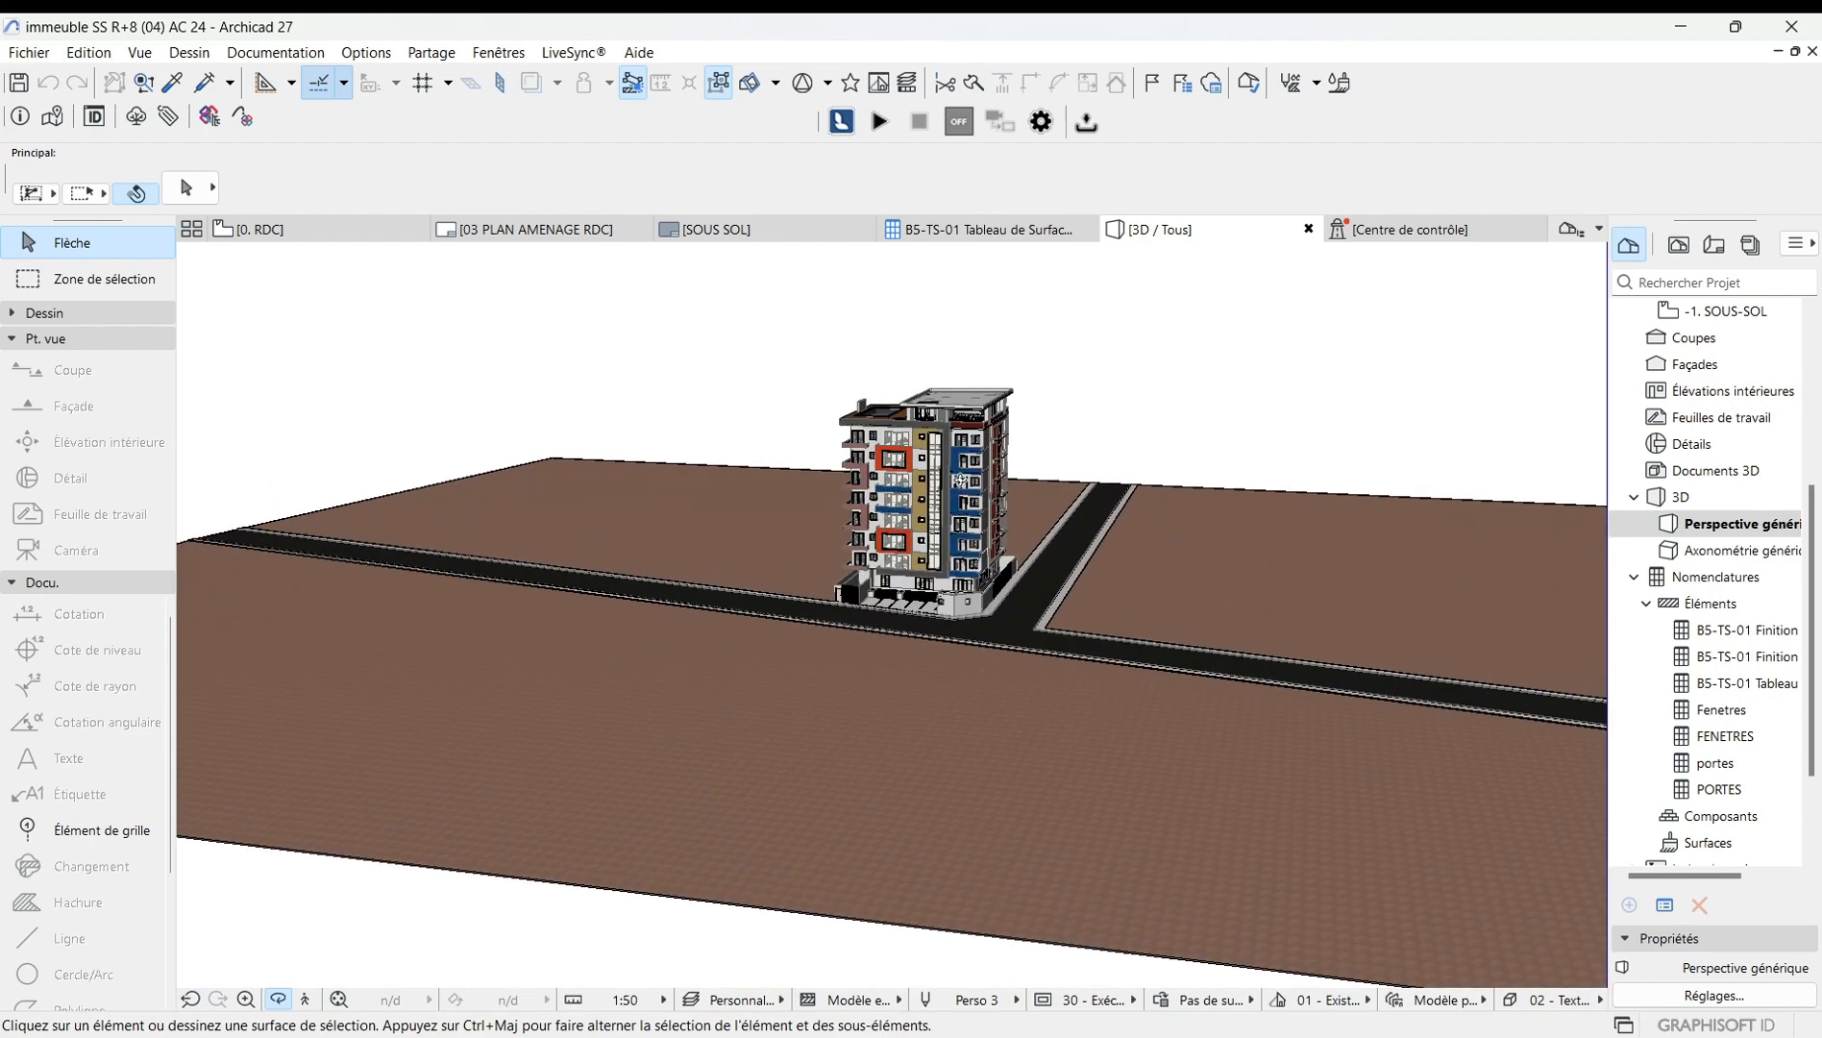
right_click(590, 365)
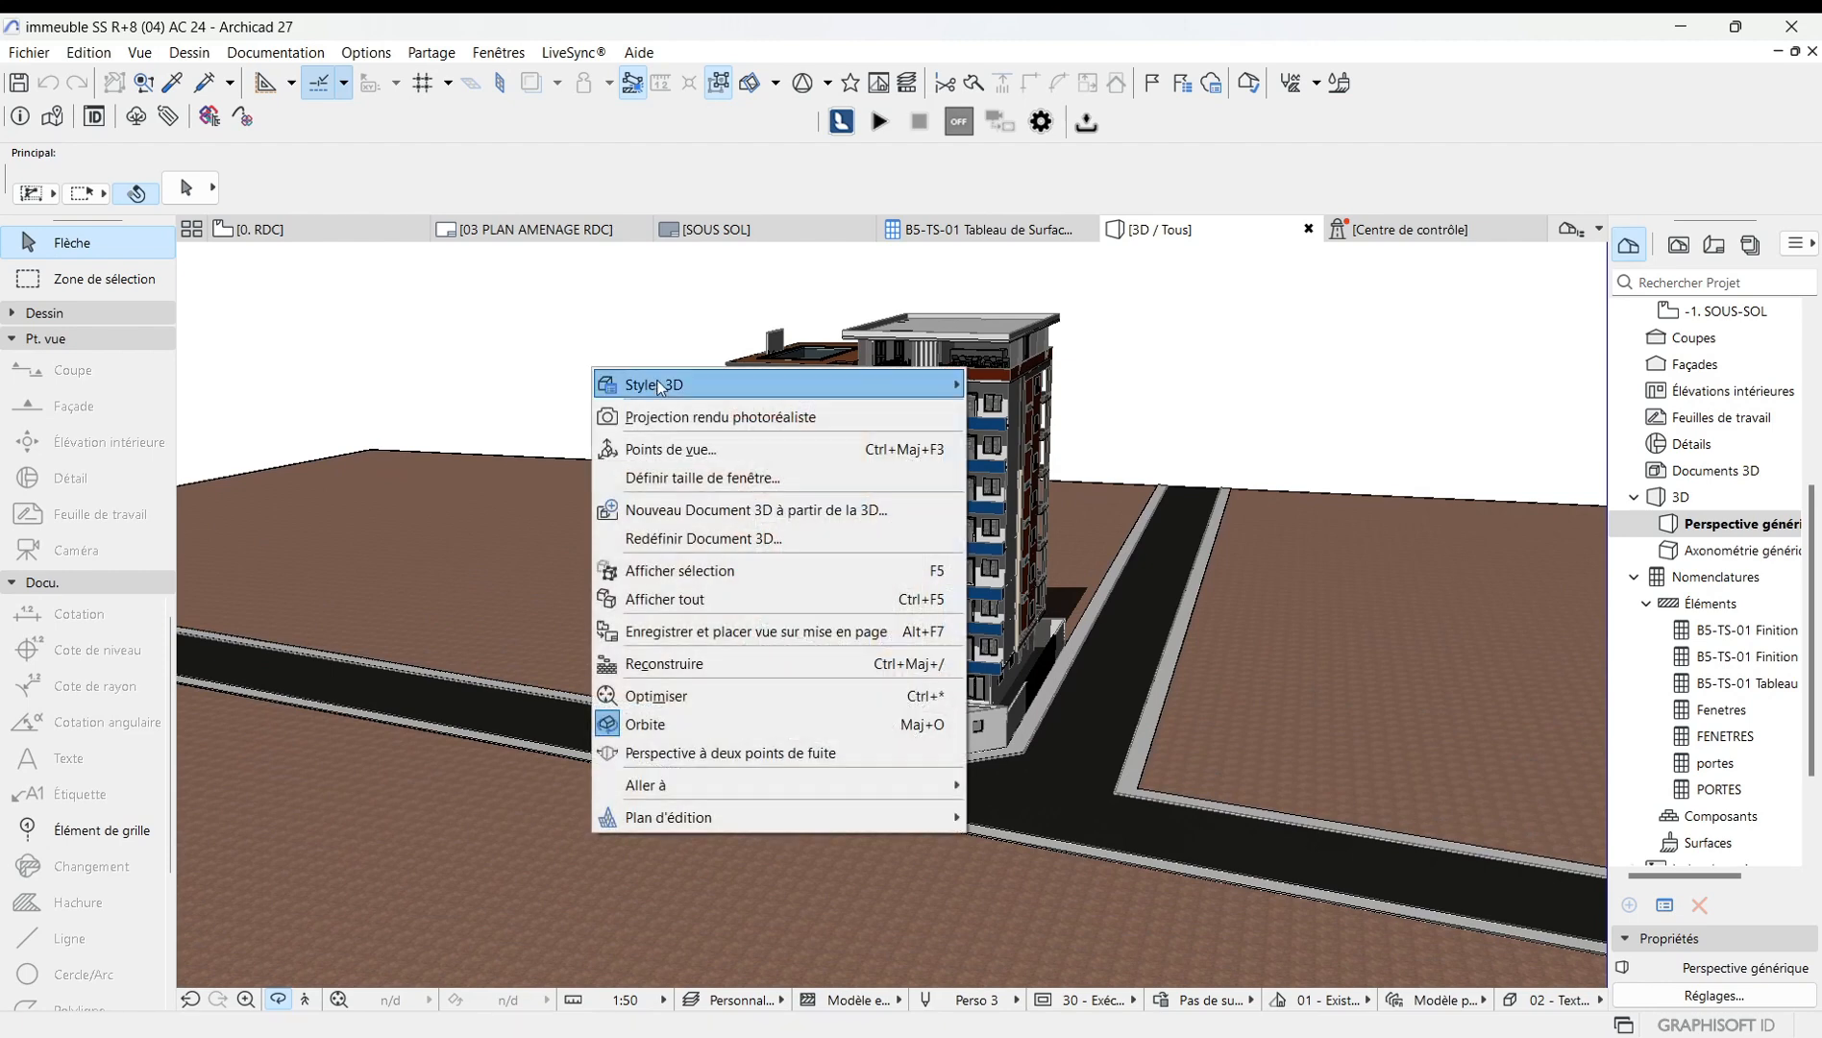
mouse_move(792, 386)
left_click(1015, 386)
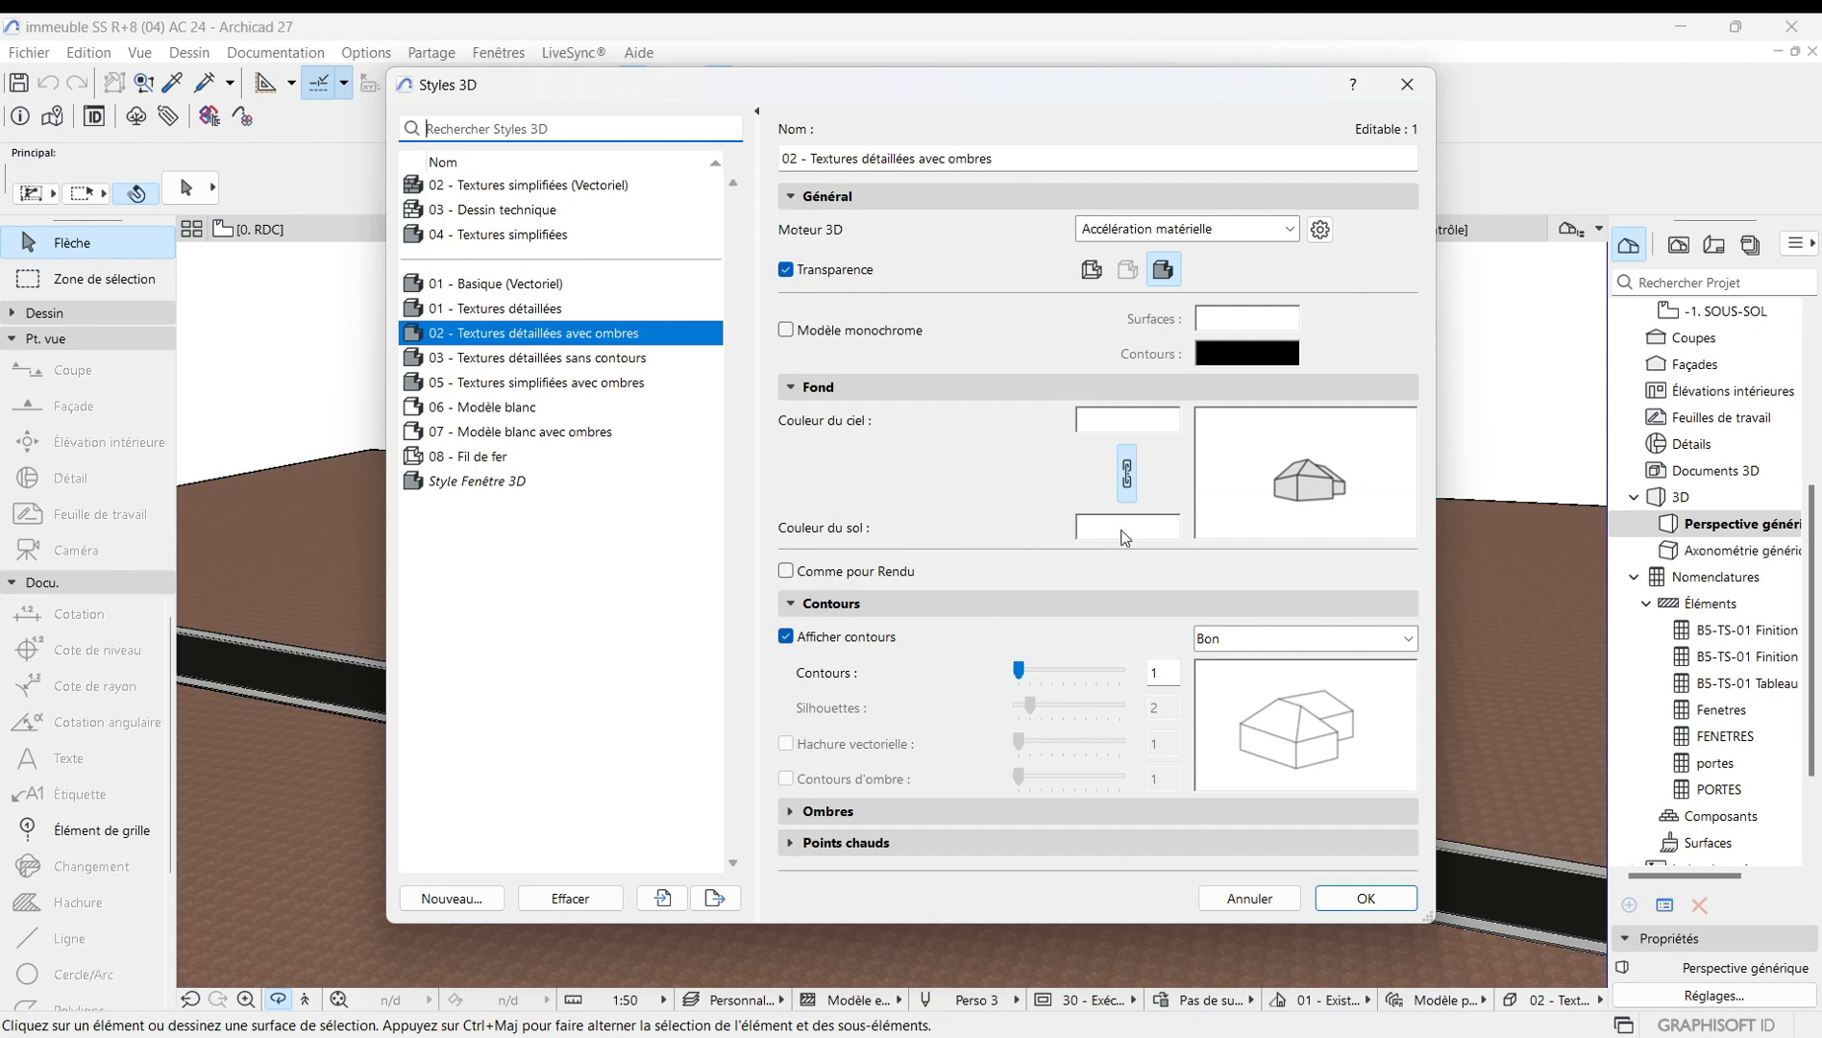
left_click(1154, 428)
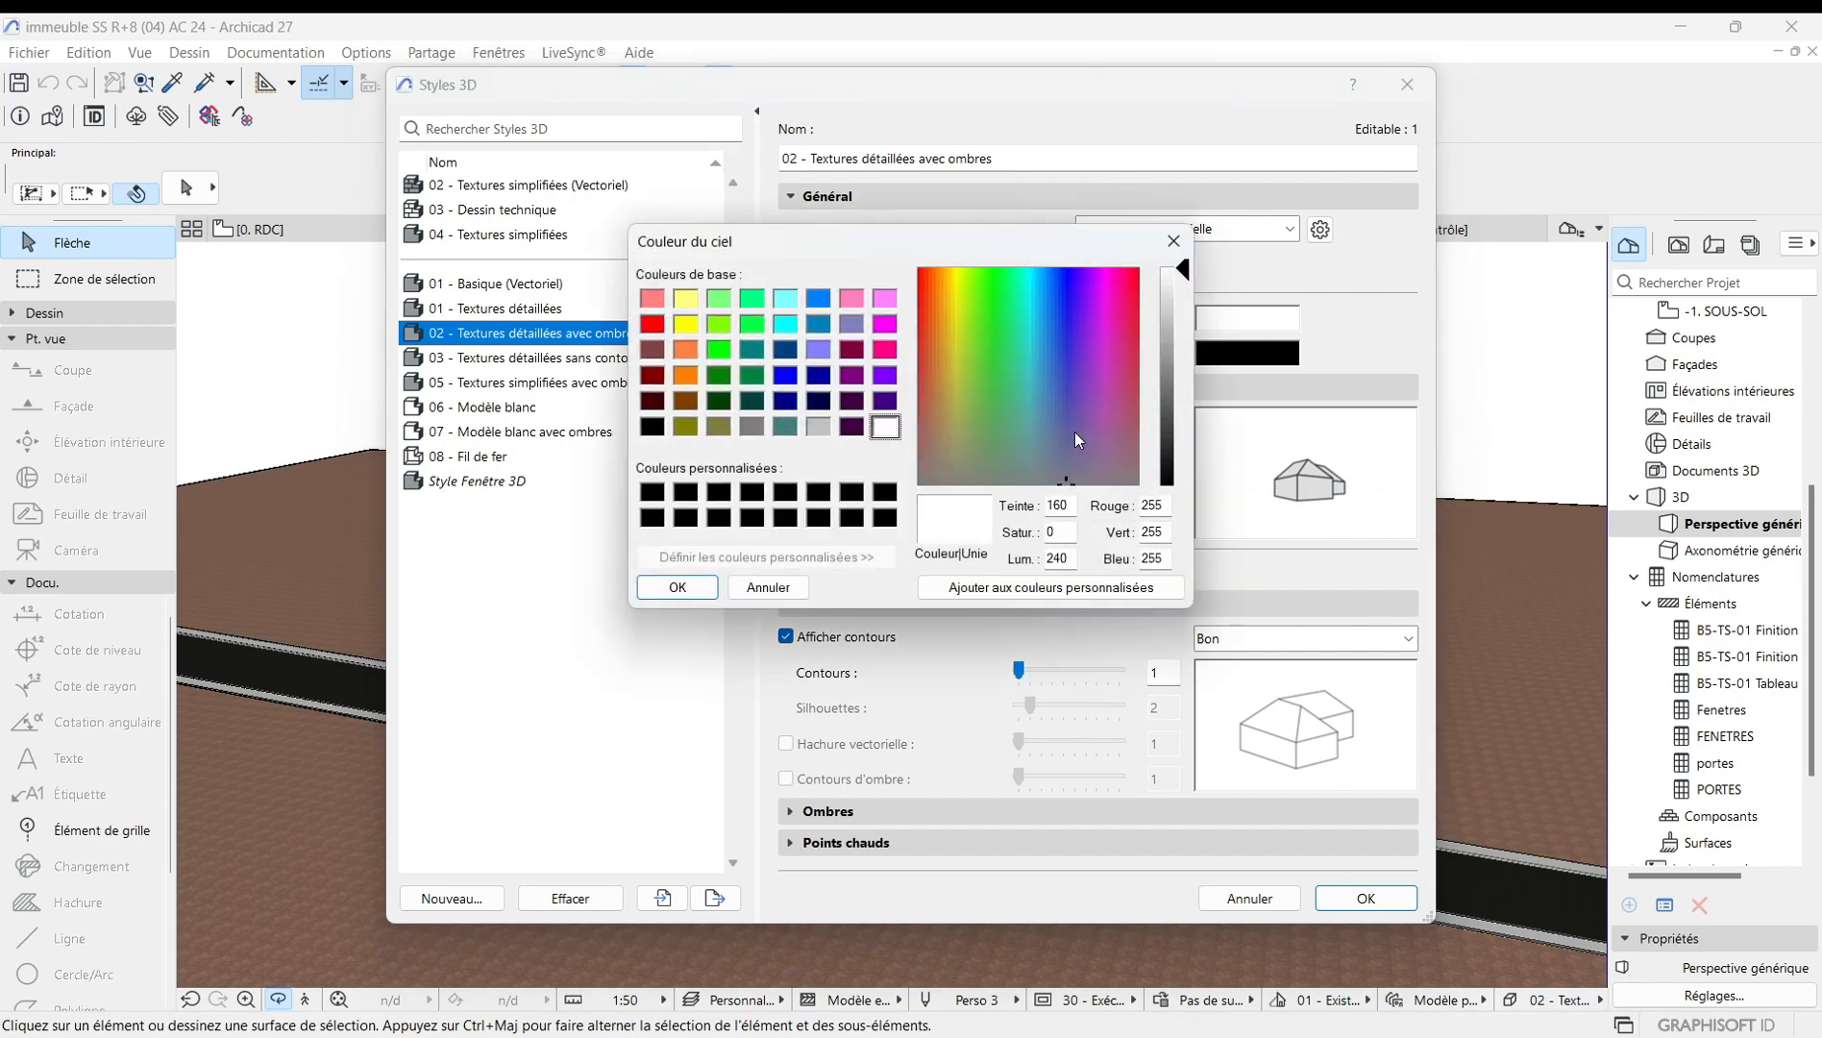
left_click(820, 304)
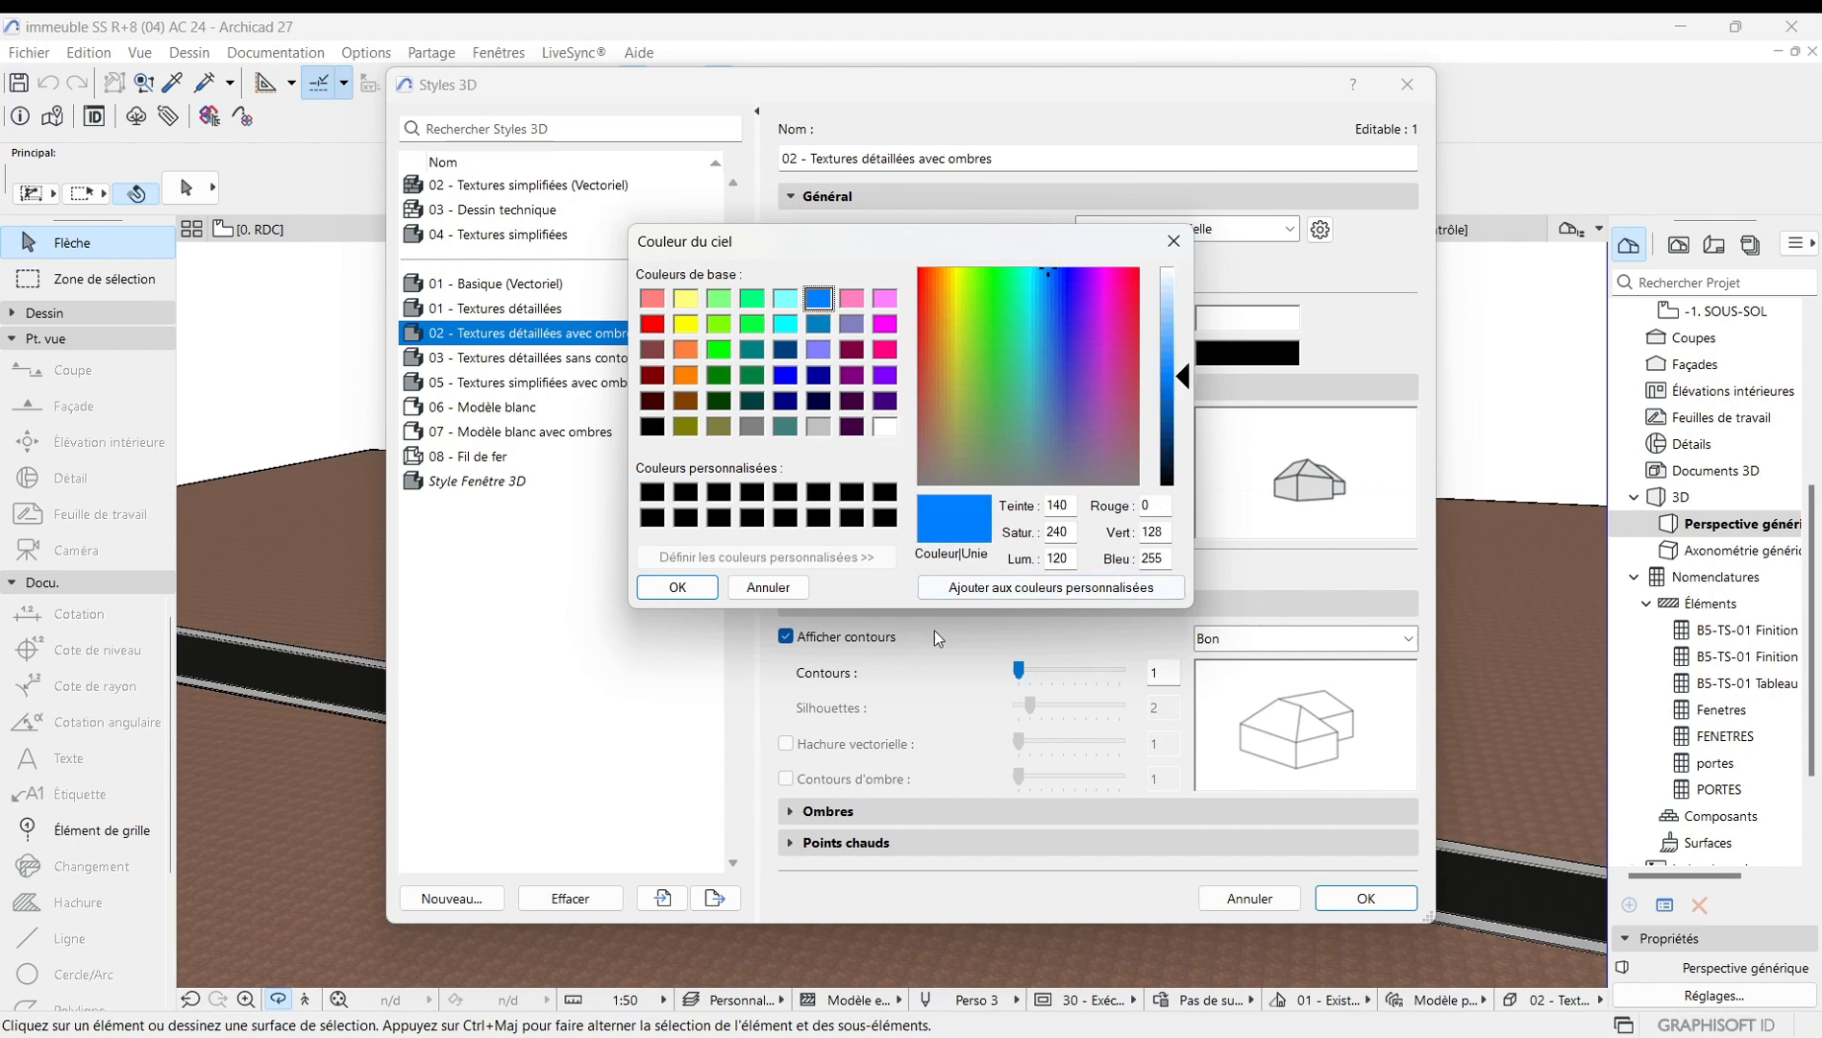
left_click(696, 589)
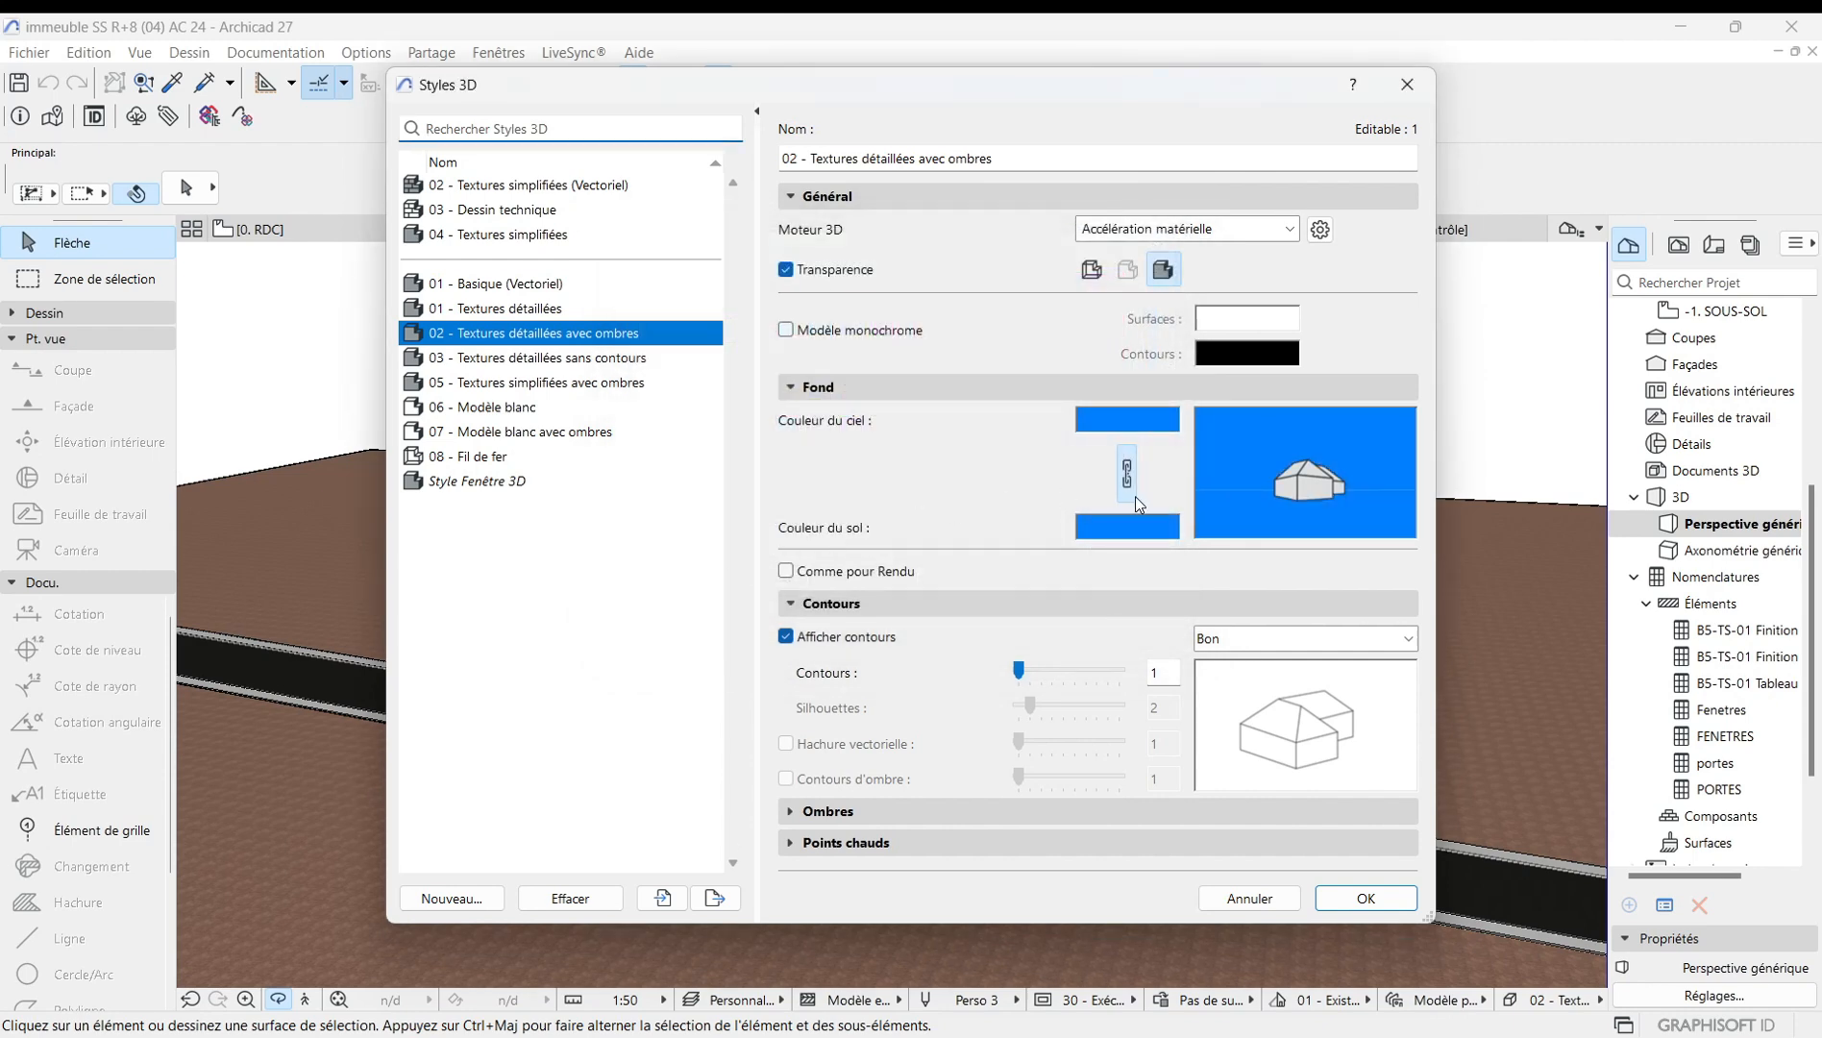
left_click(1129, 480)
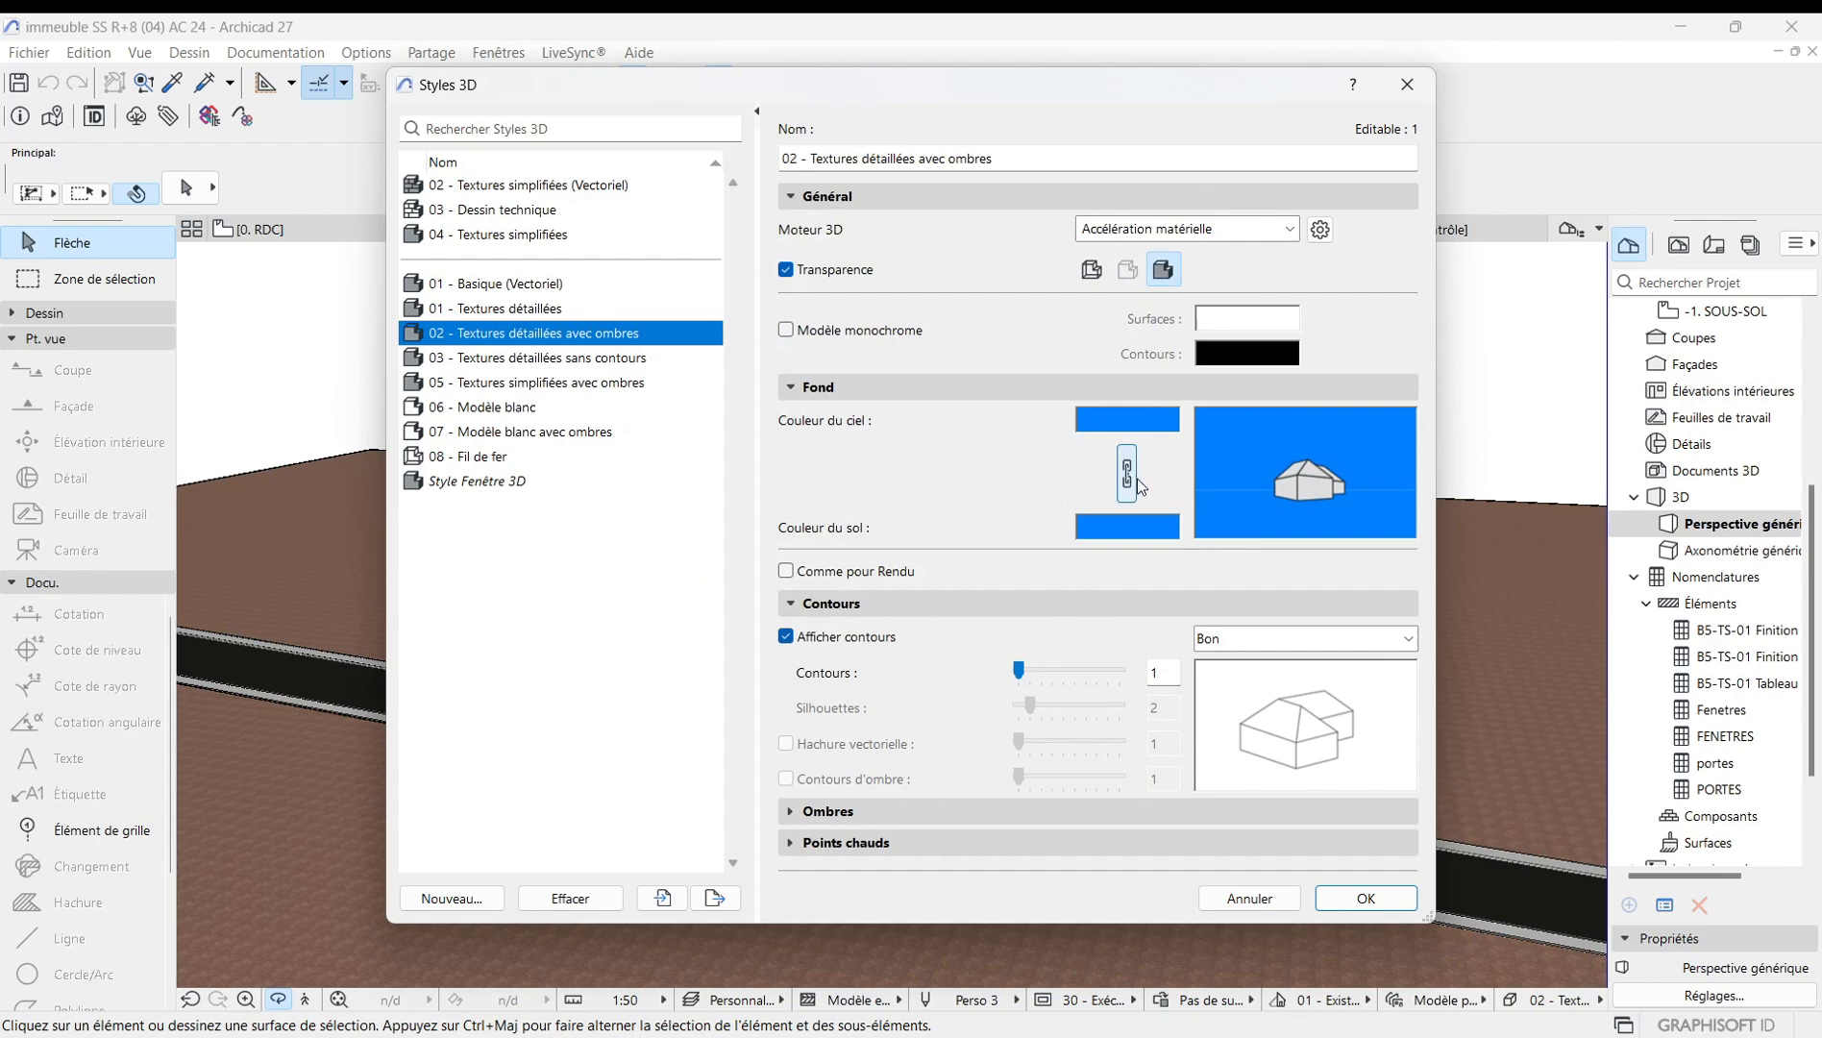
left_click(1106, 524)
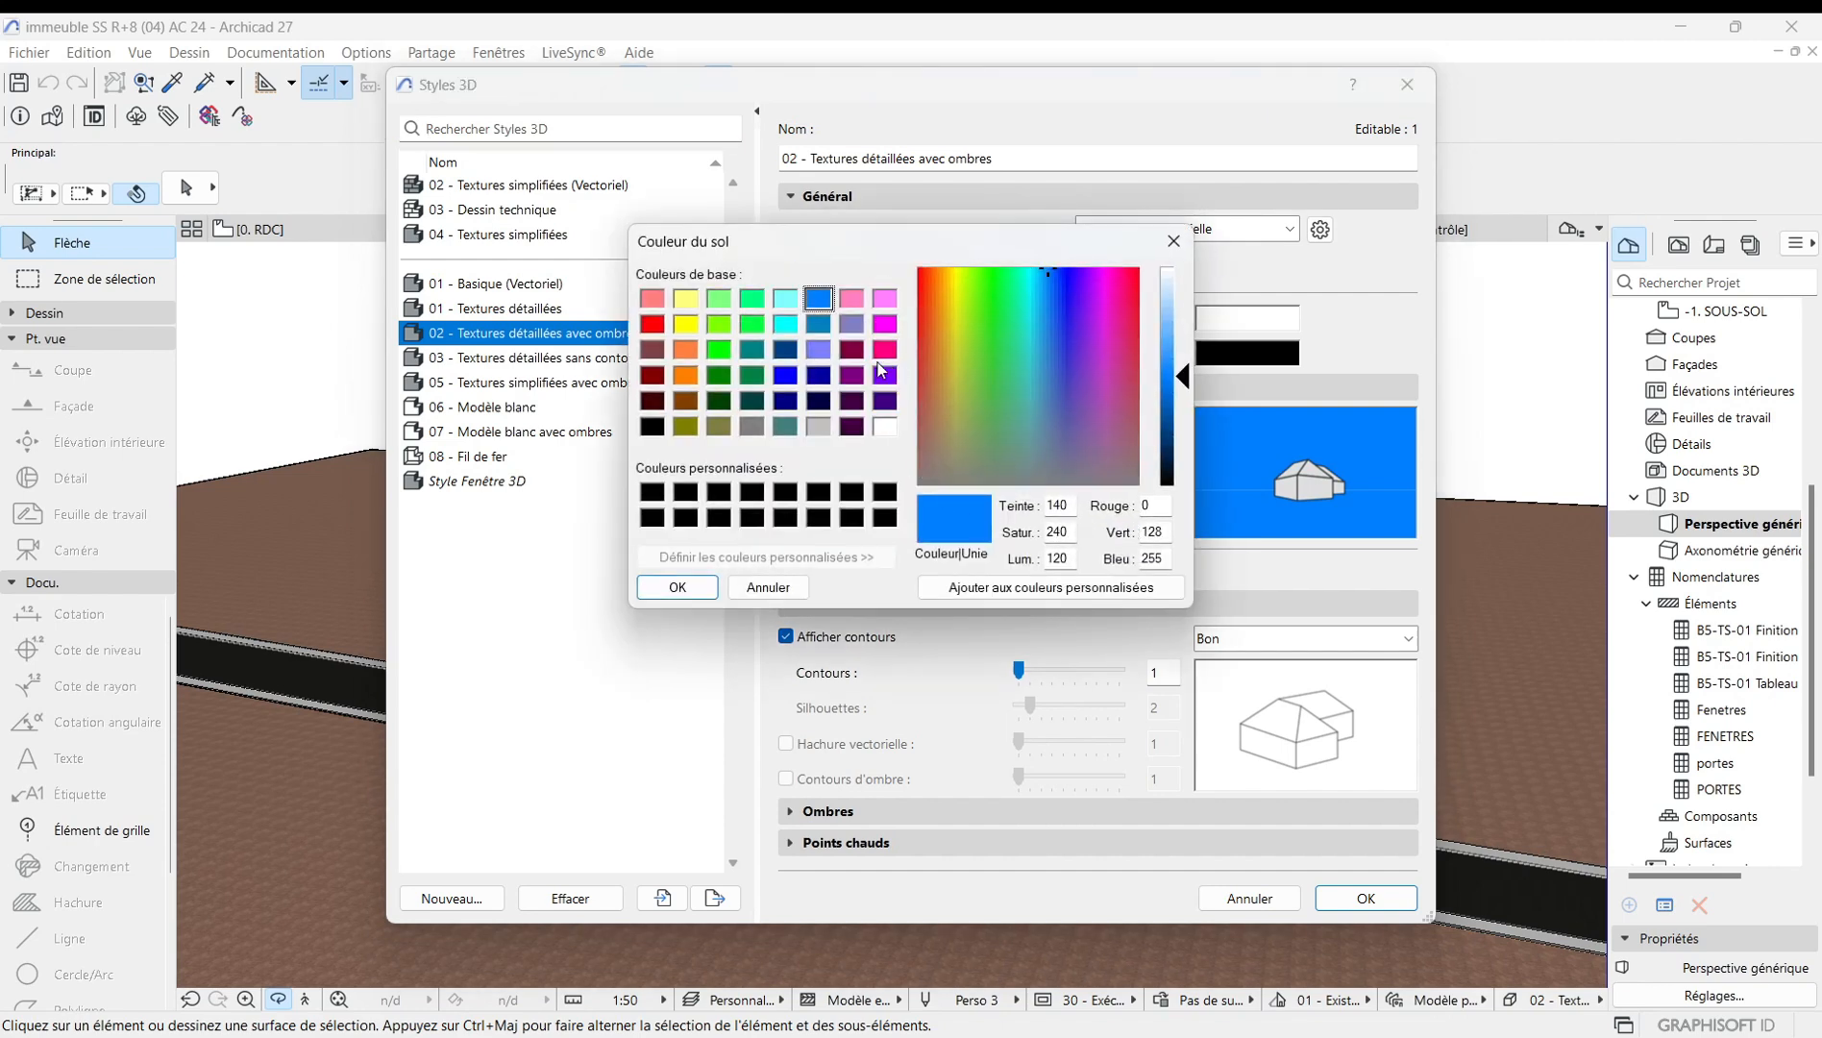
left_click(753, 302)
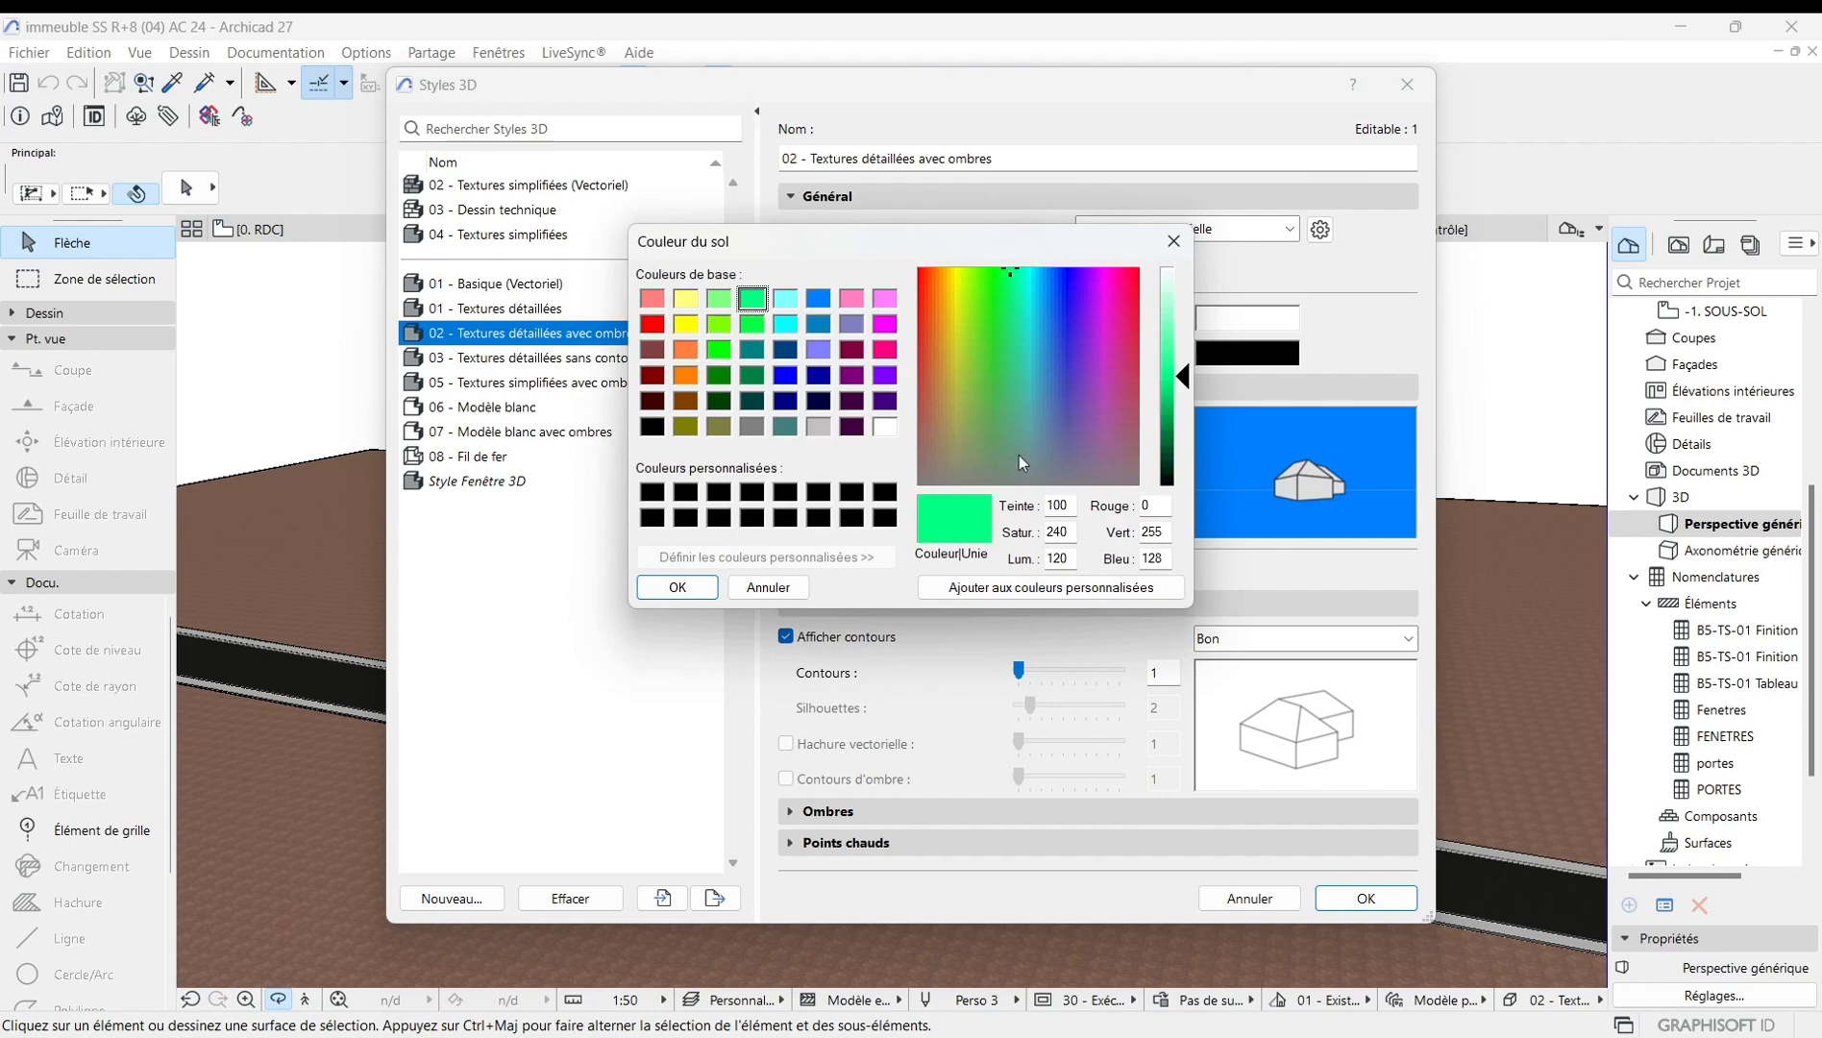
left_click(684, 587)
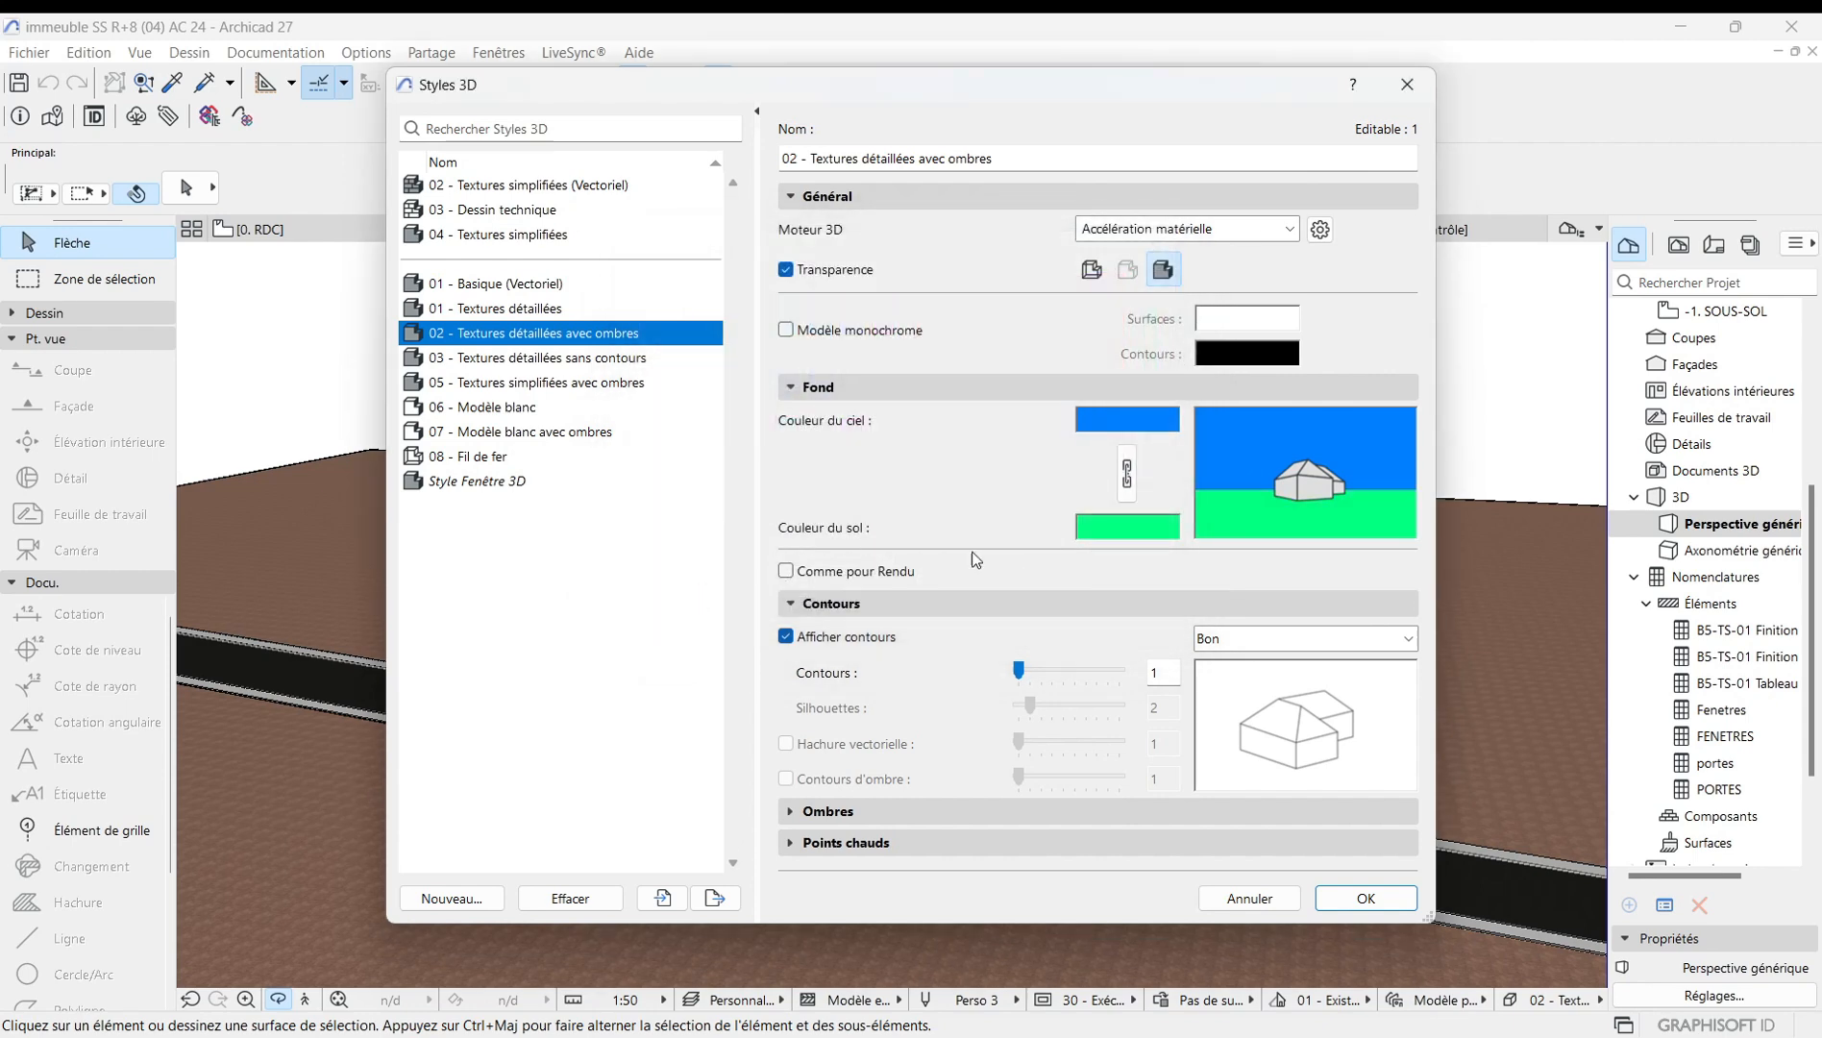
left_click(1366, 898)
Orbit and zoom around the building to examine the coloured background.
scroll(1051, 545, "down", 8)
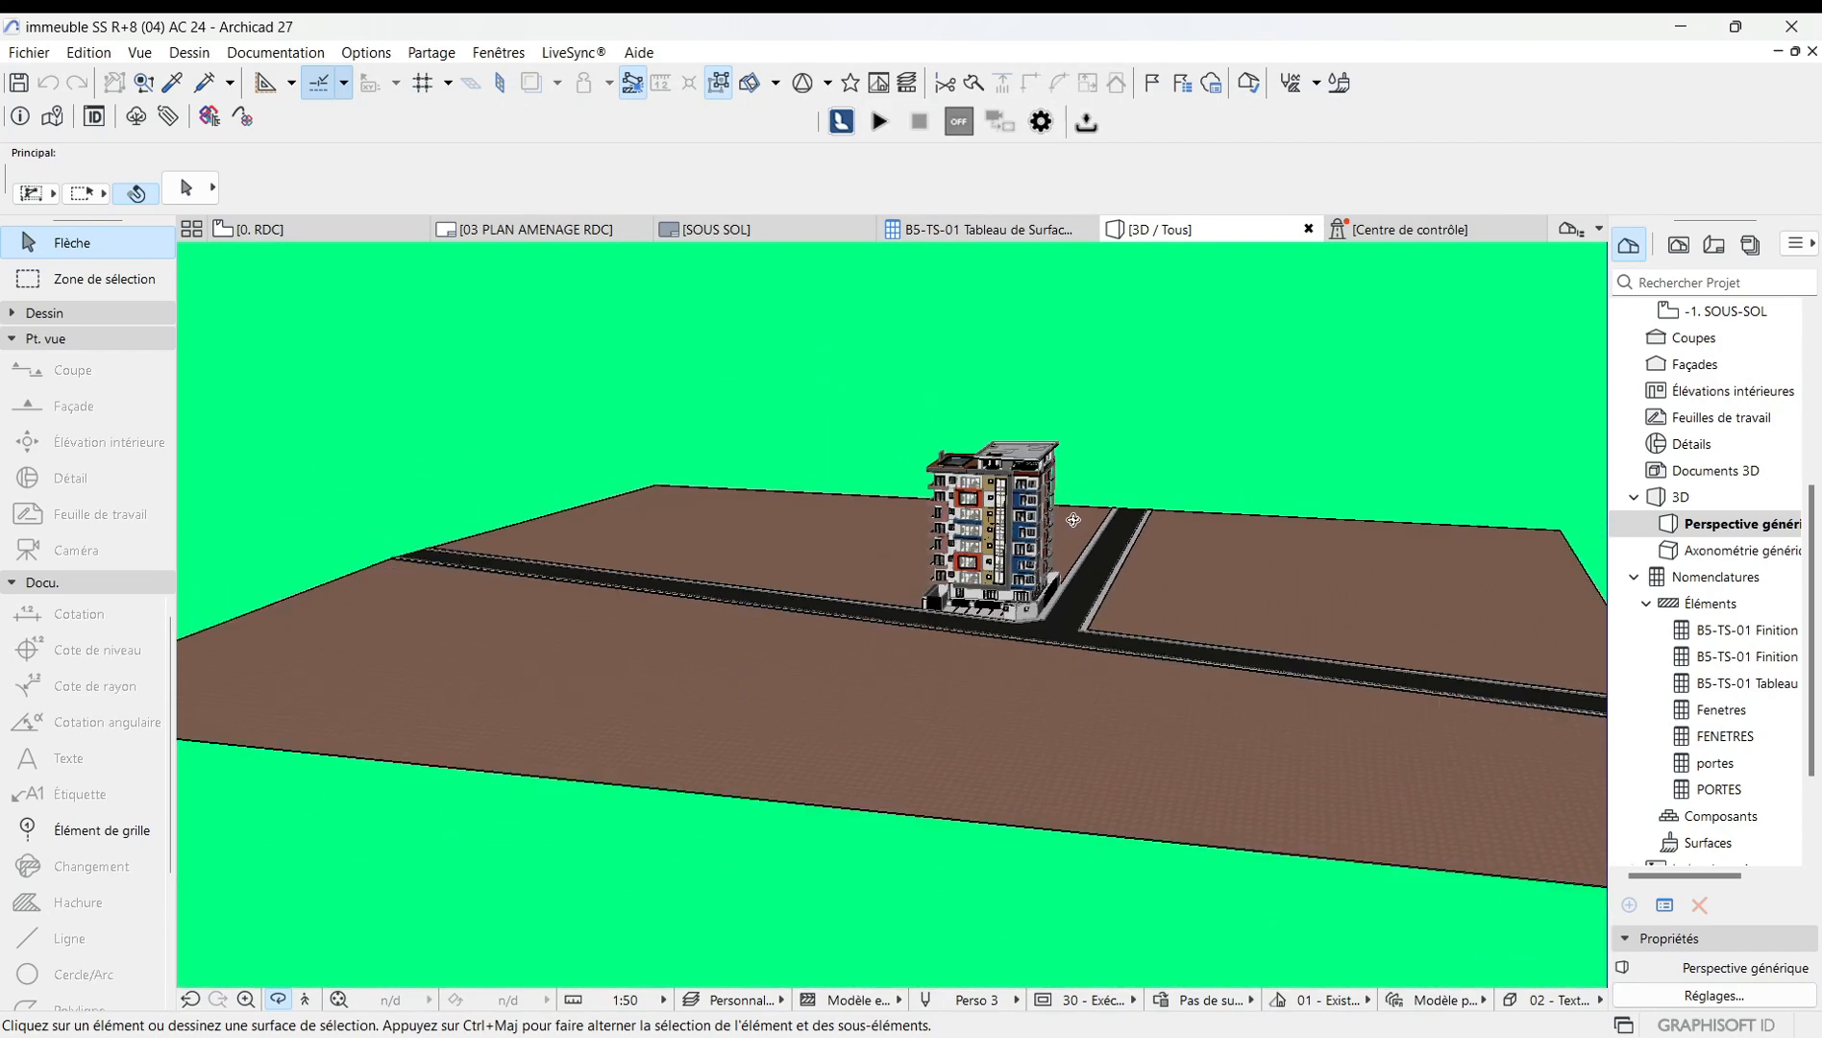
left_click_drag(1099, 553, 1051, 513)
mouse_move(895, 495)
left_mouse_down()
mouse_move(624, 495)
mouse_move(721, 616)
mouse_move(680, 705)
mouse_move(778, 459)
mouse_move(814, 428)
mouse_move(764, 499)
left_mouse_up()
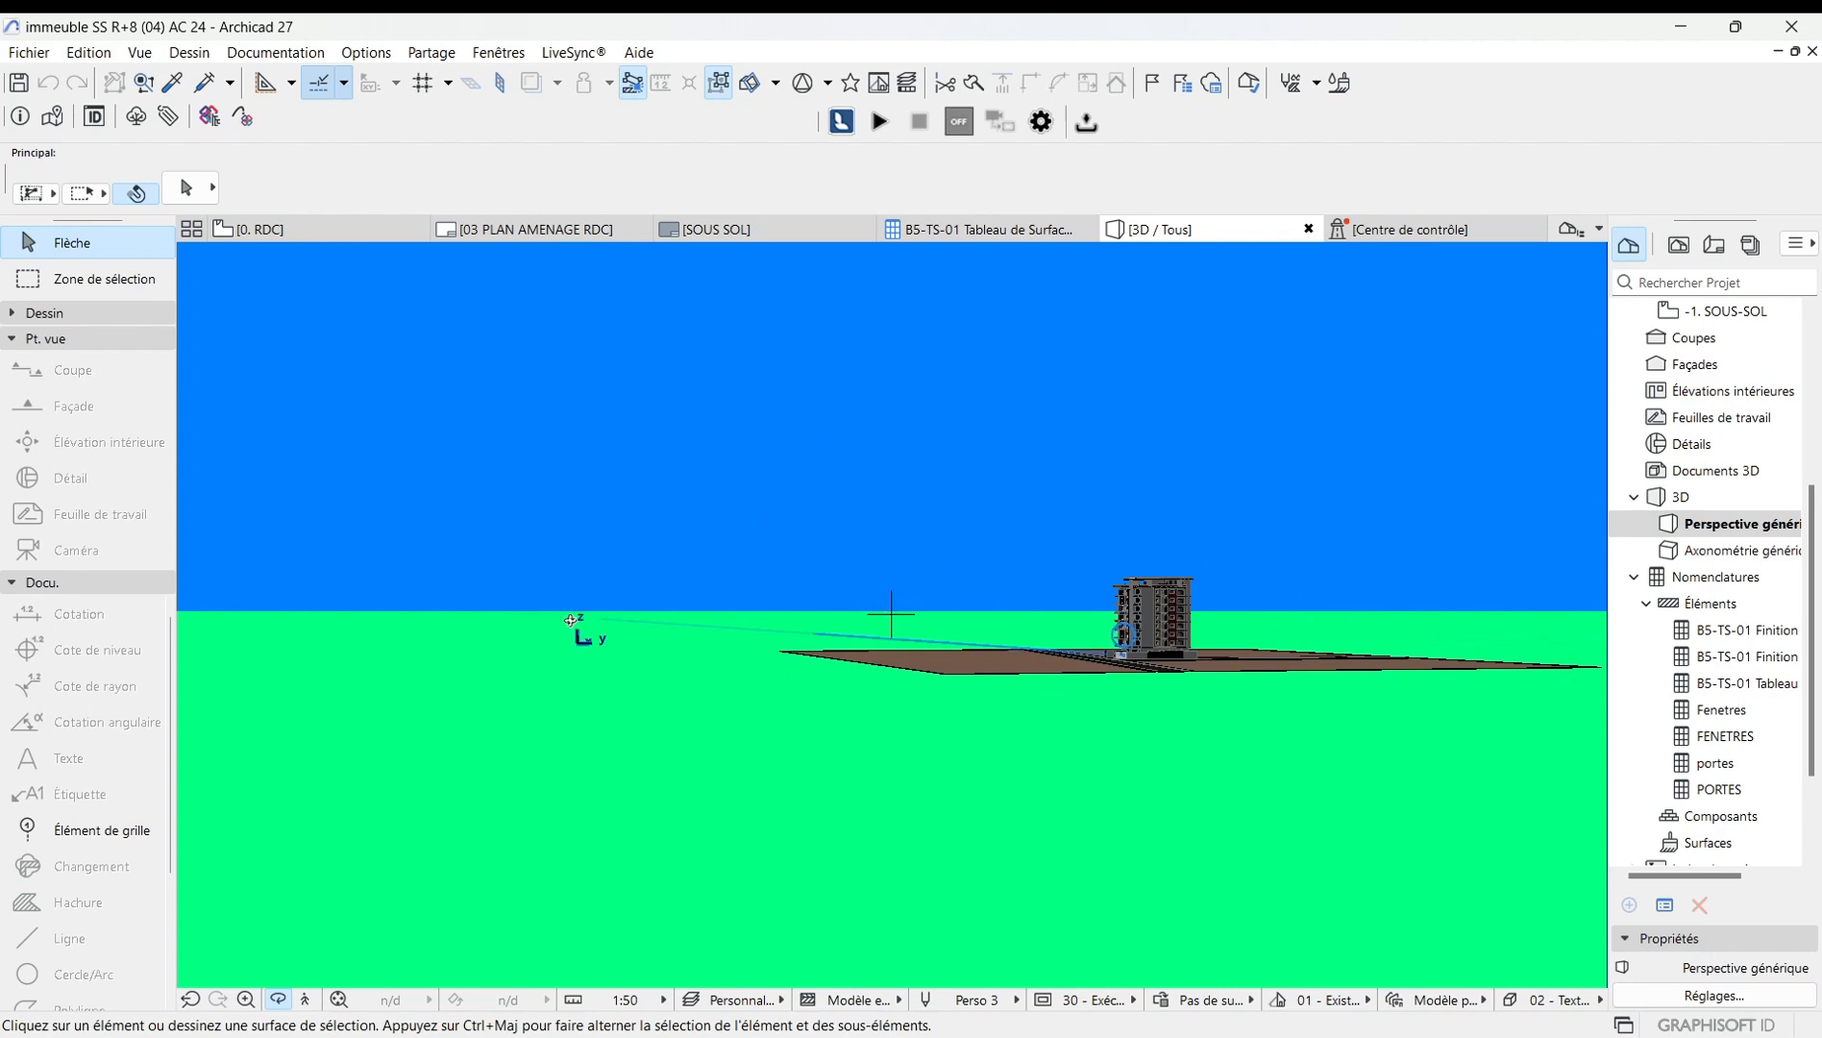
left_click_drag(875, 618, 1124, 697)
scroll(1164, 631, "up", 5)
scroll(1164, 628, "up", 6)
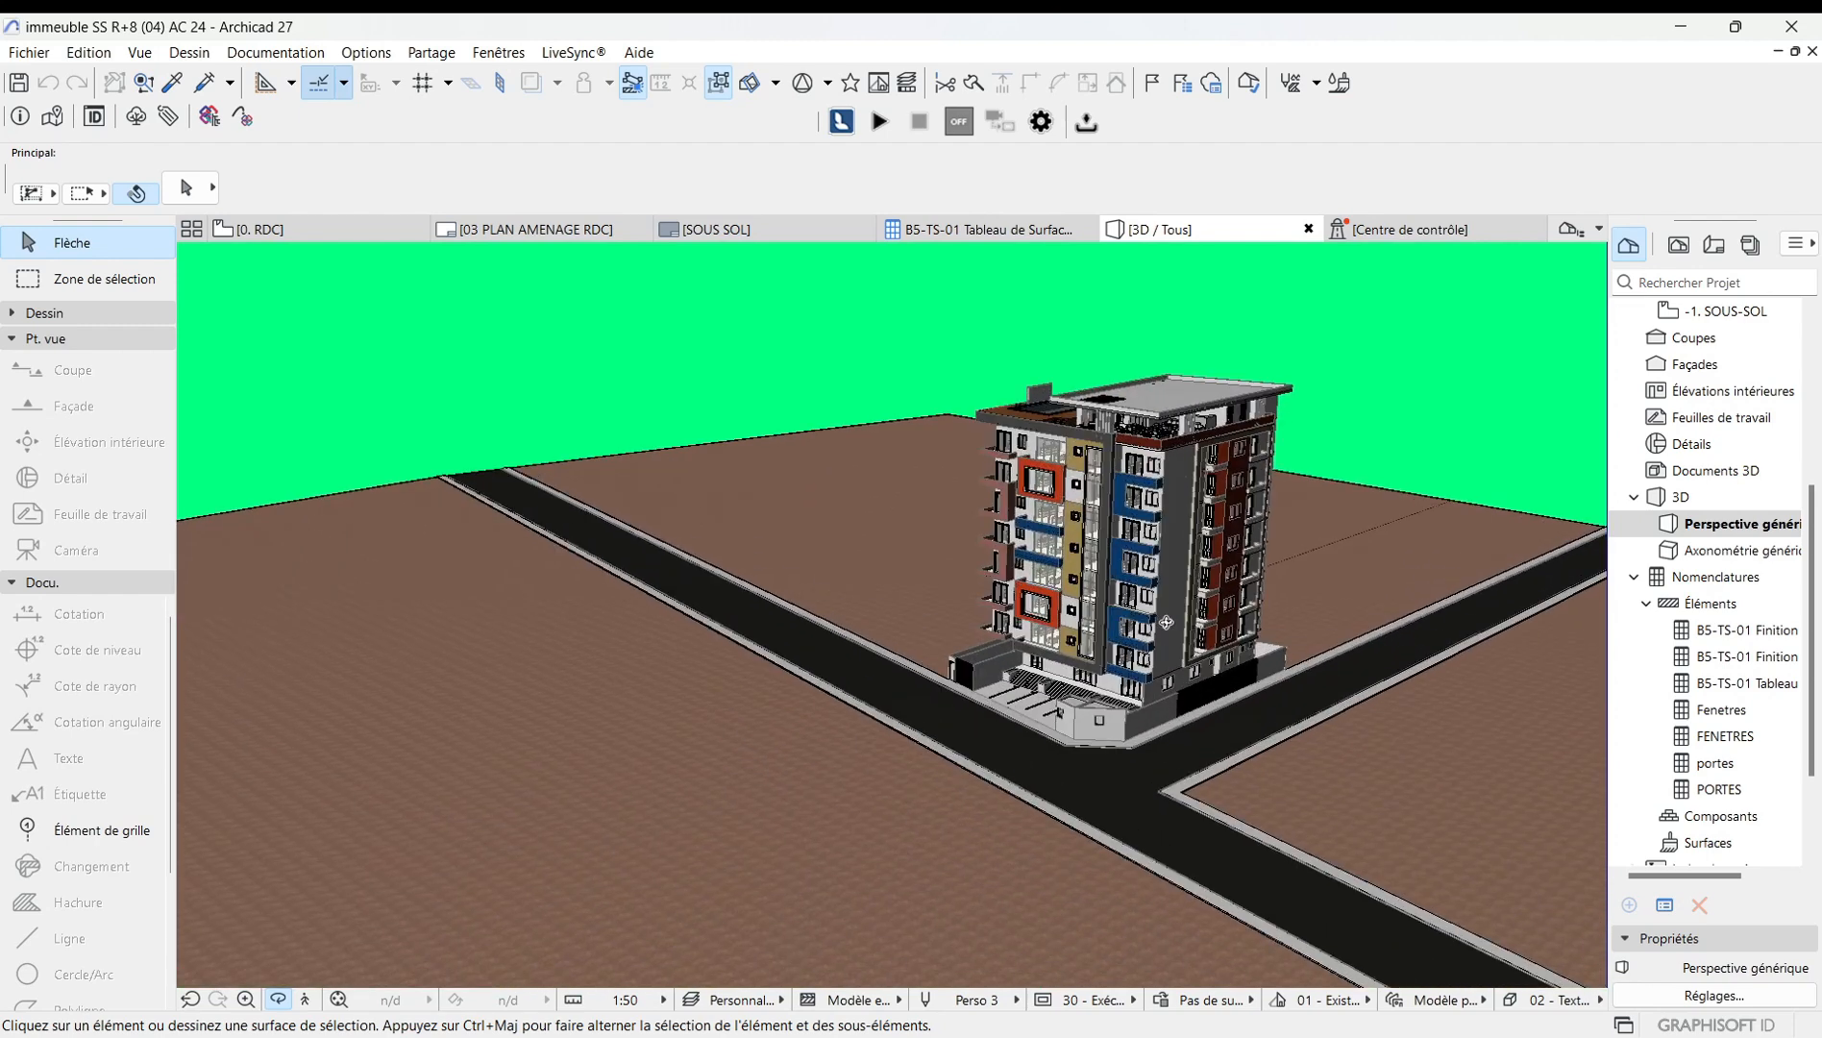
Set both the sky and ground background colours to black and apply the style.
right_click(479, 333)
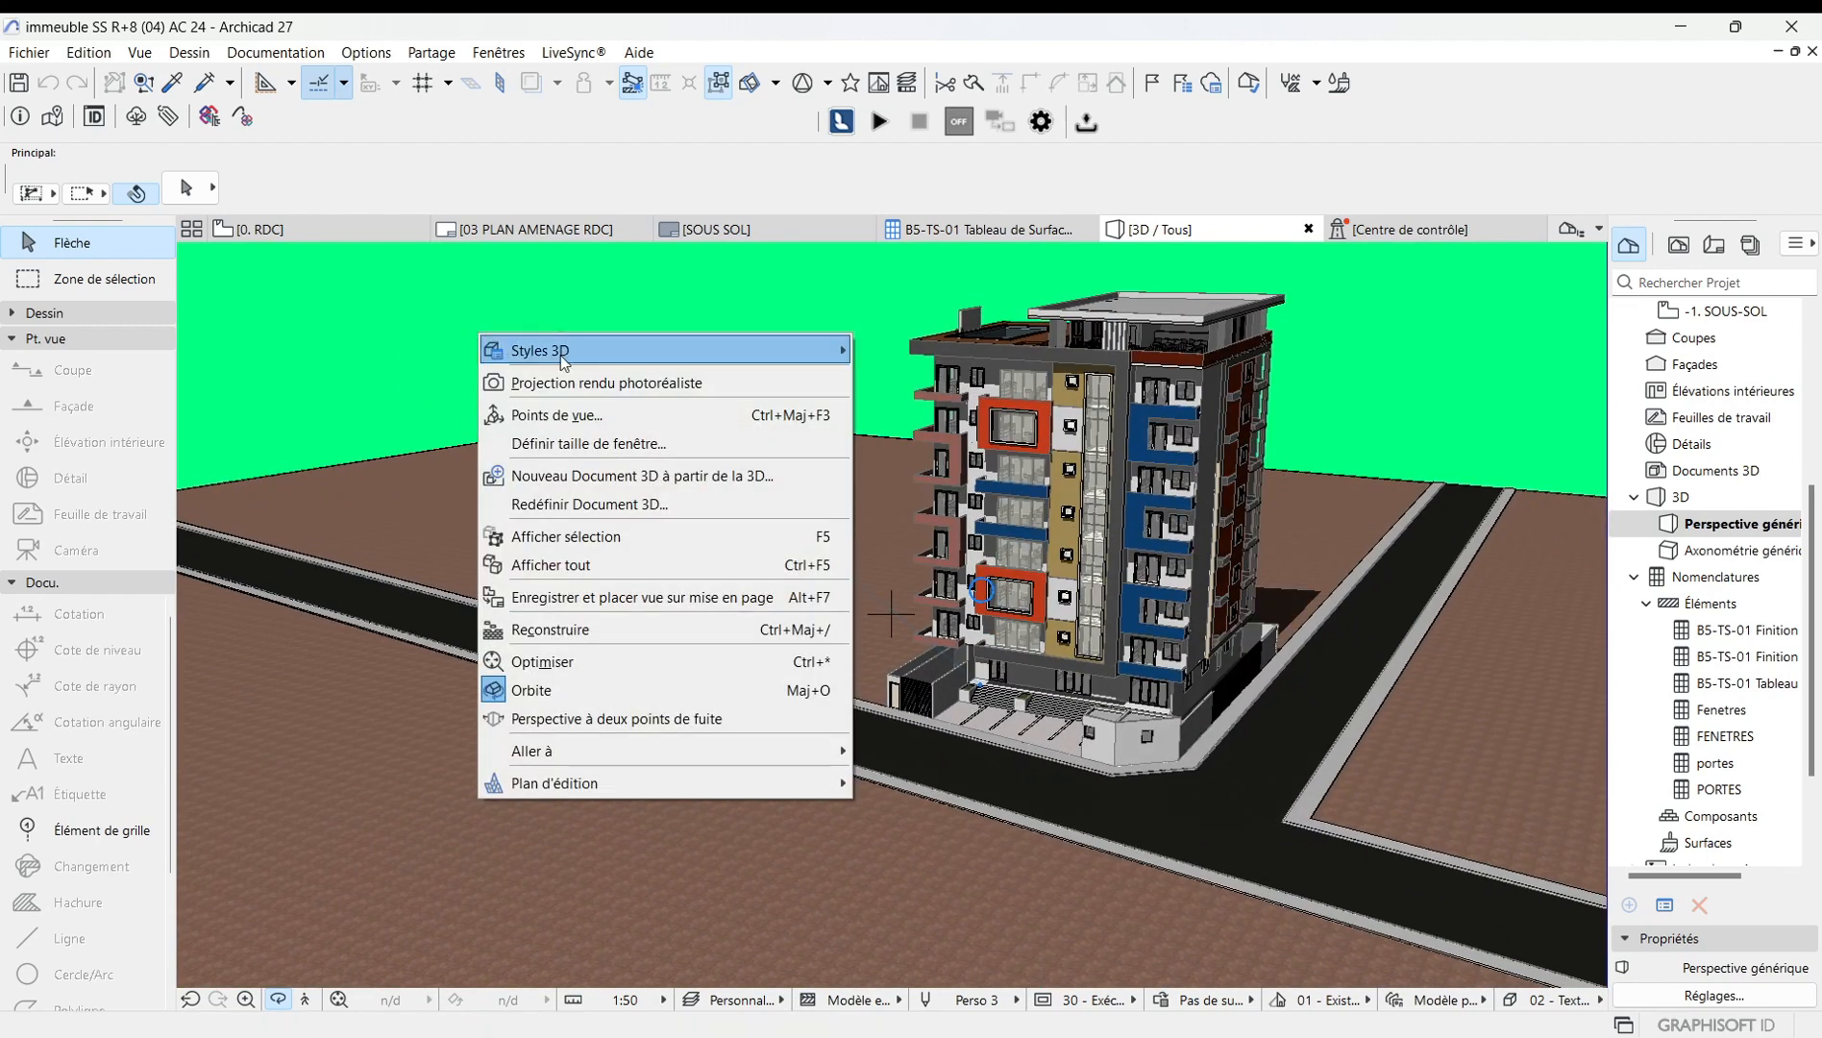
mouse_move(562, 355)
left_click(939, 349)
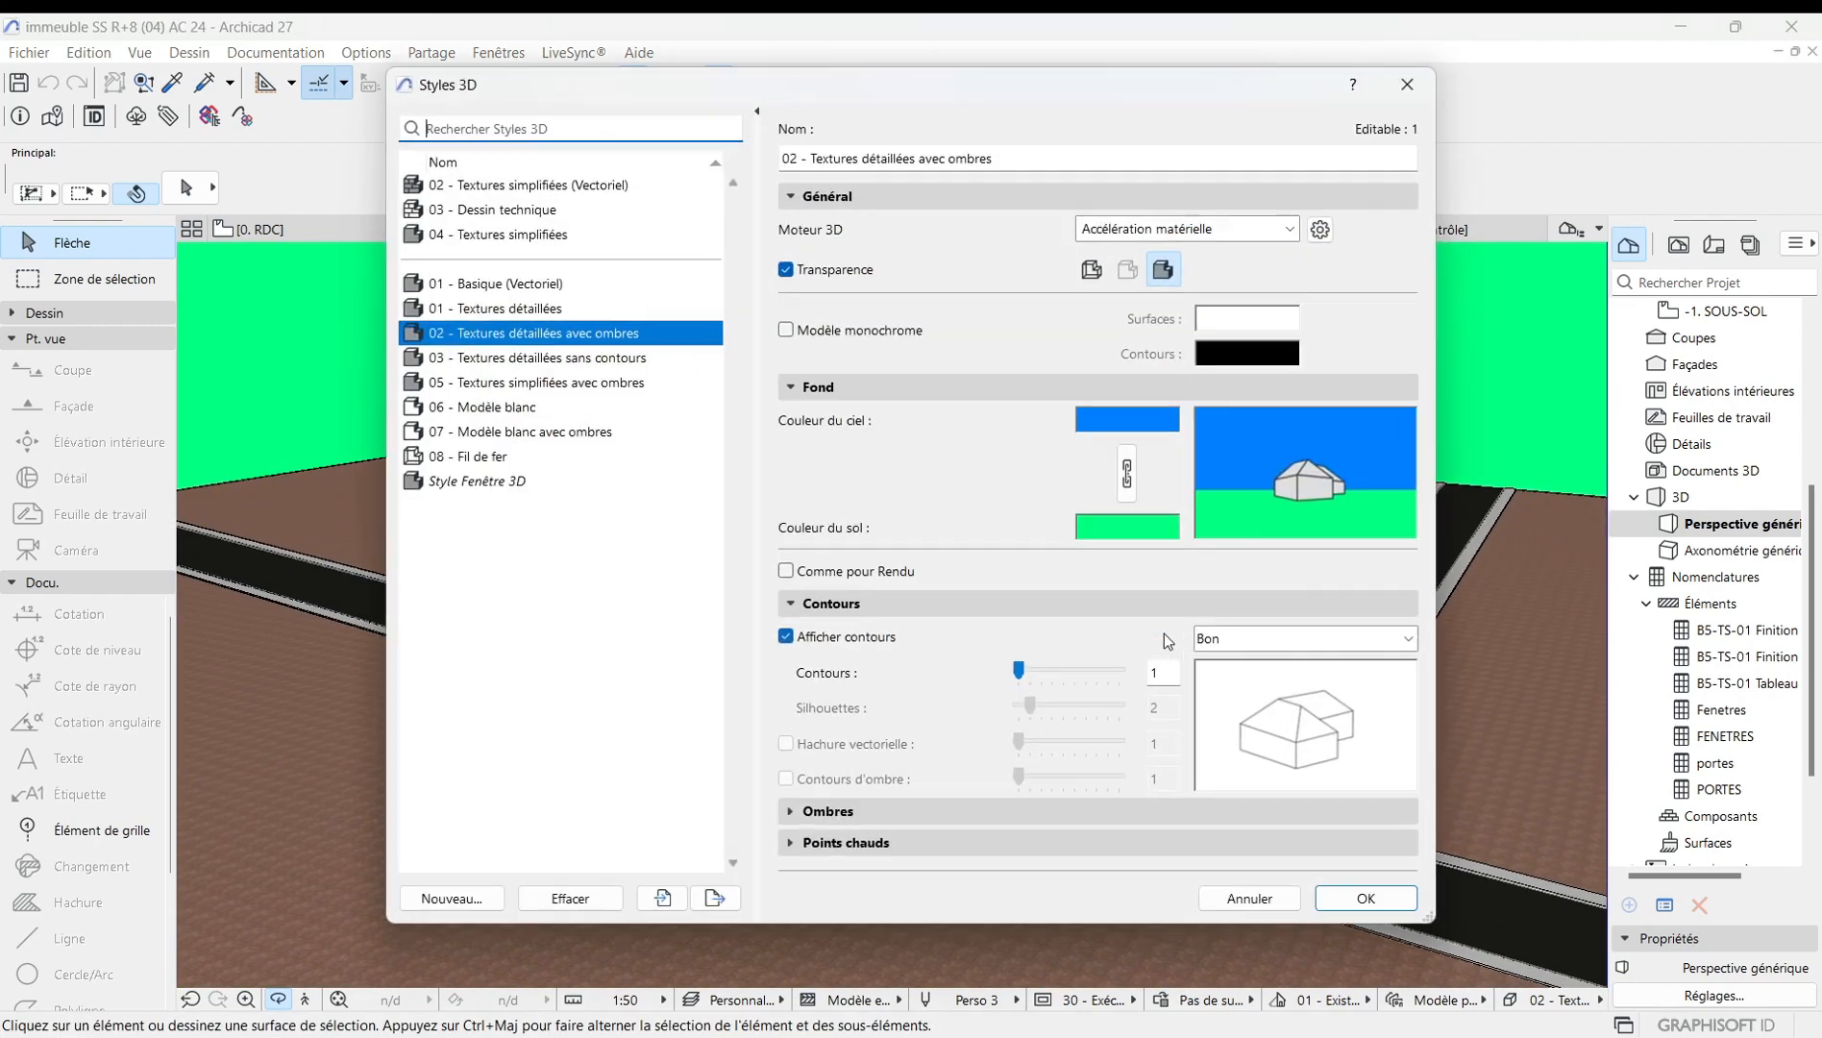
left_click(1133, 422)
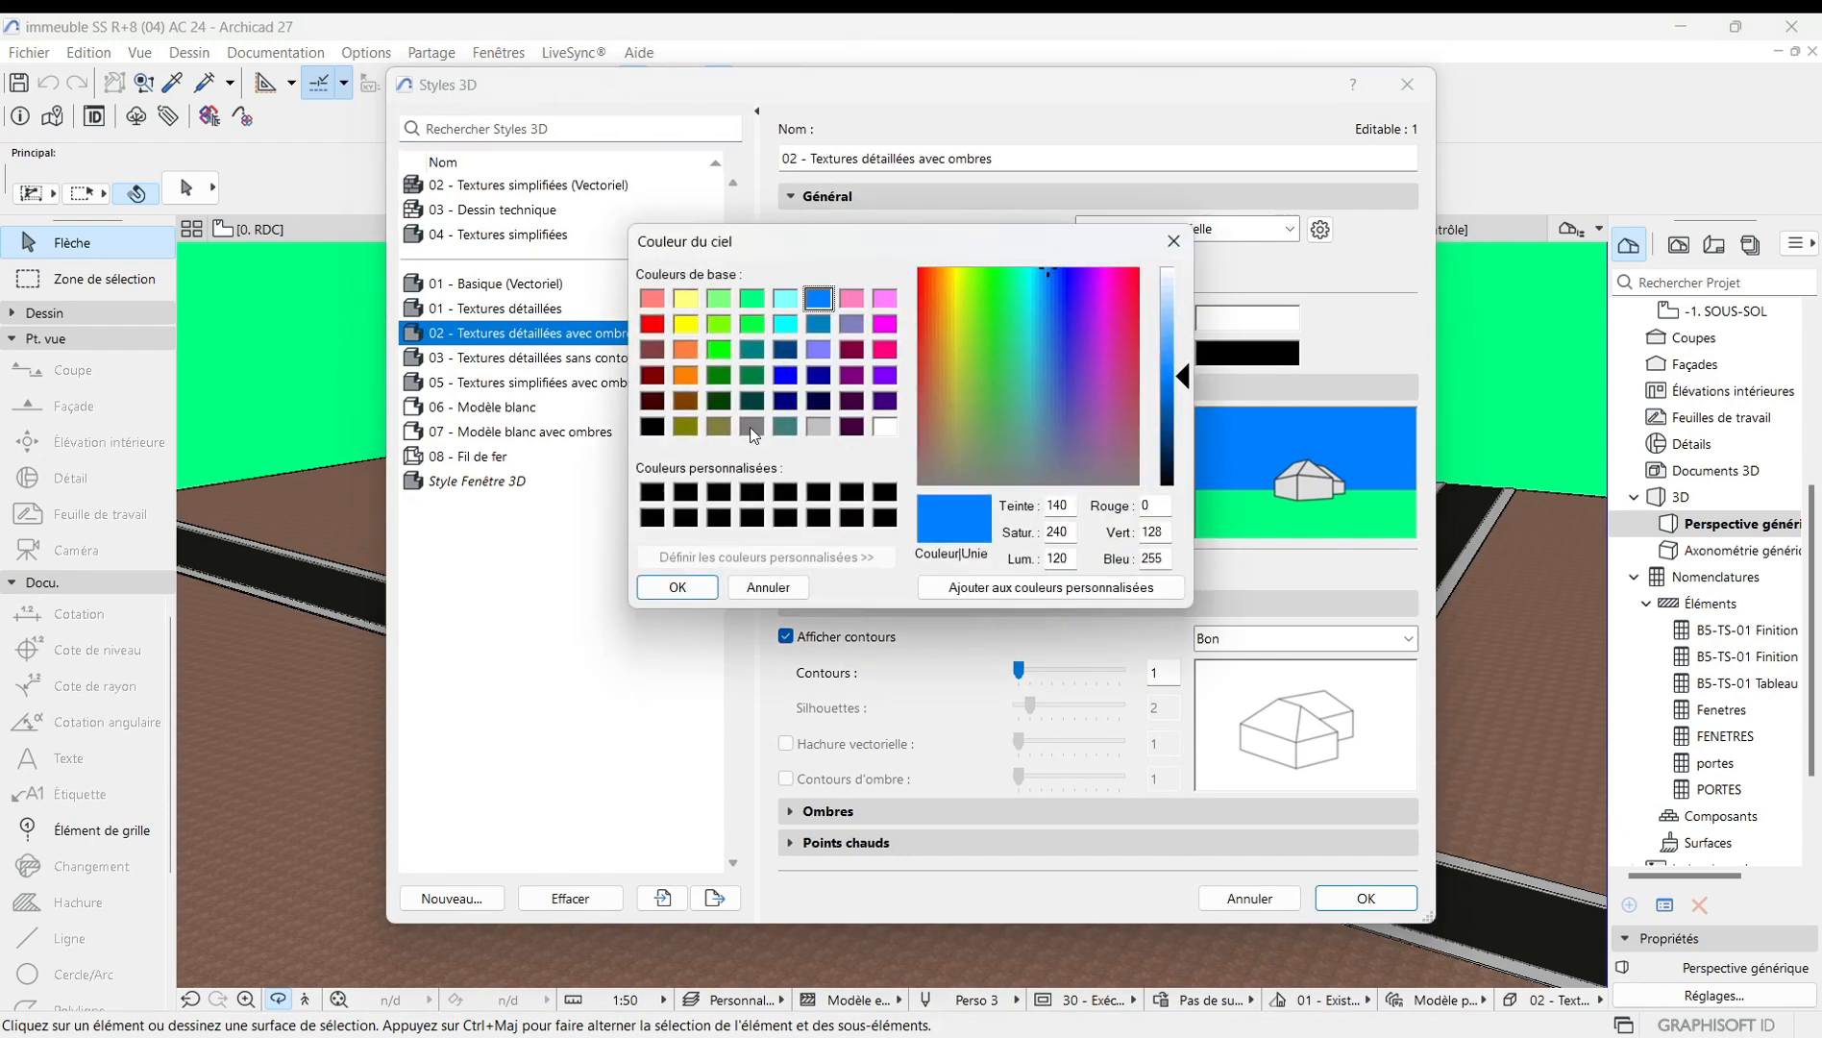
left_click(652, 426)
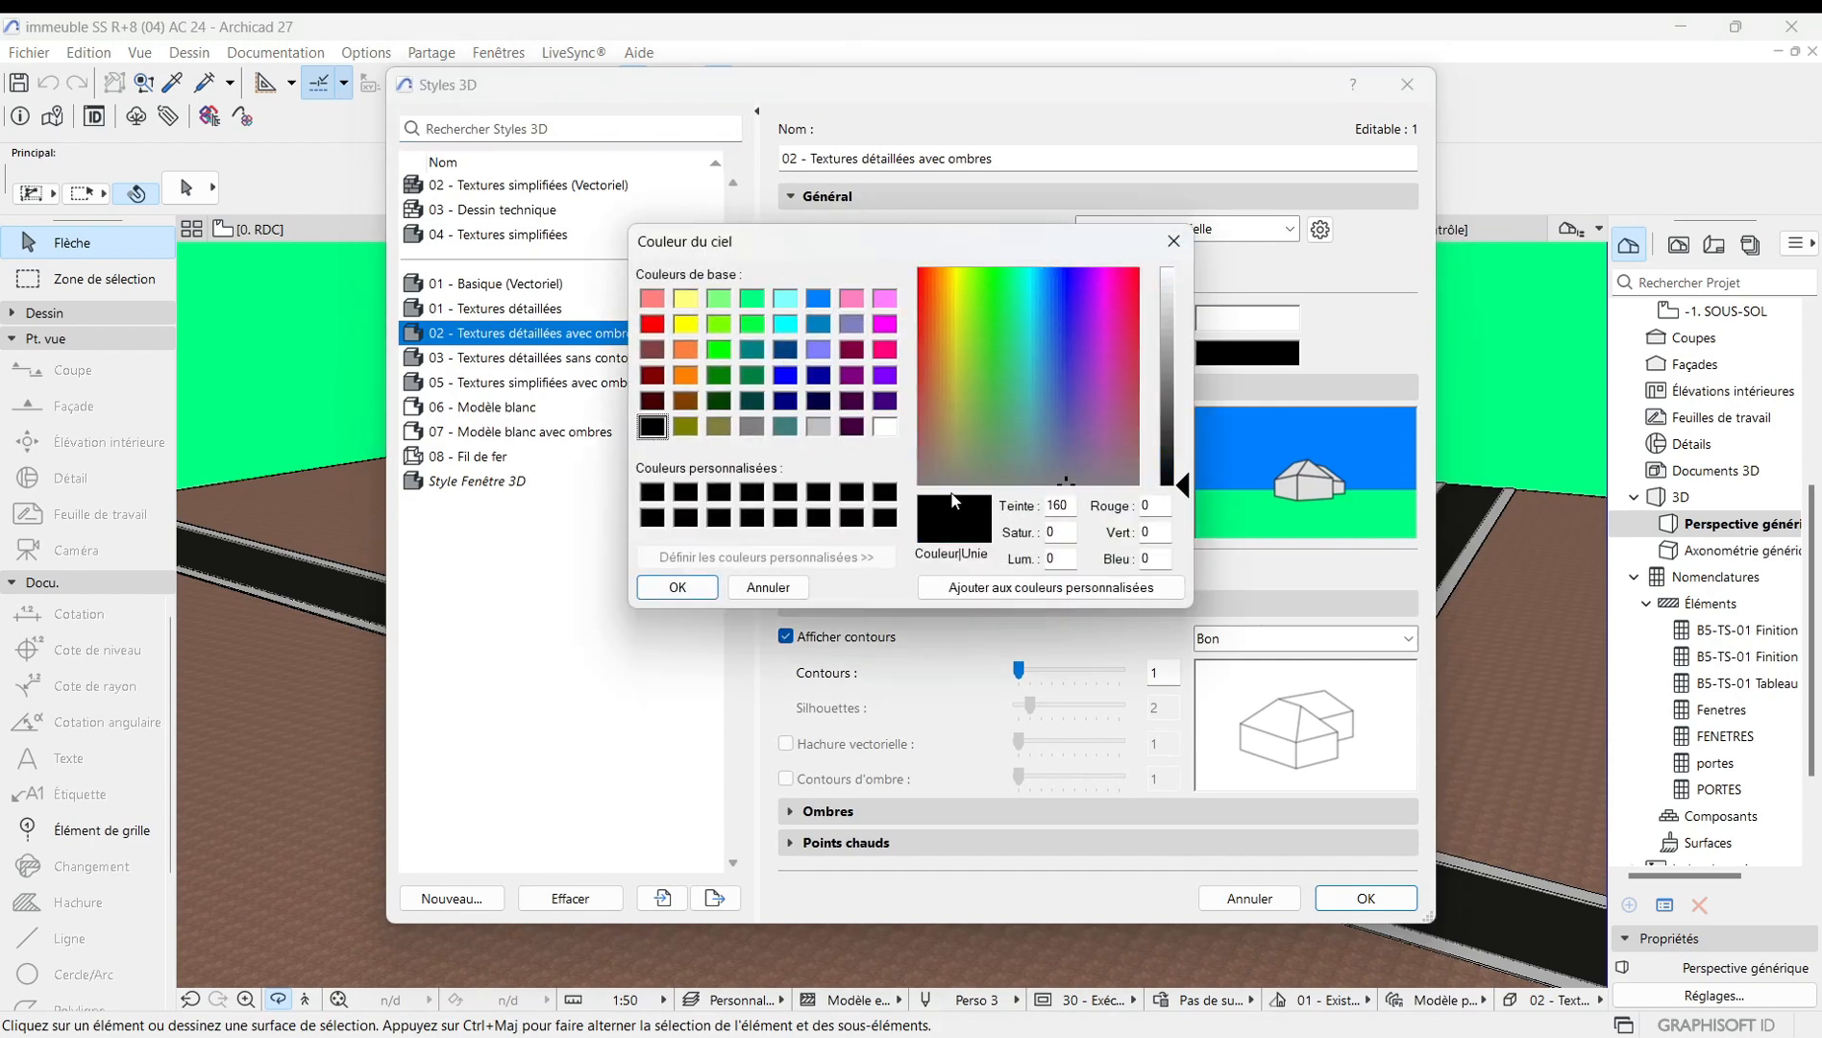
left_click(678, 587)
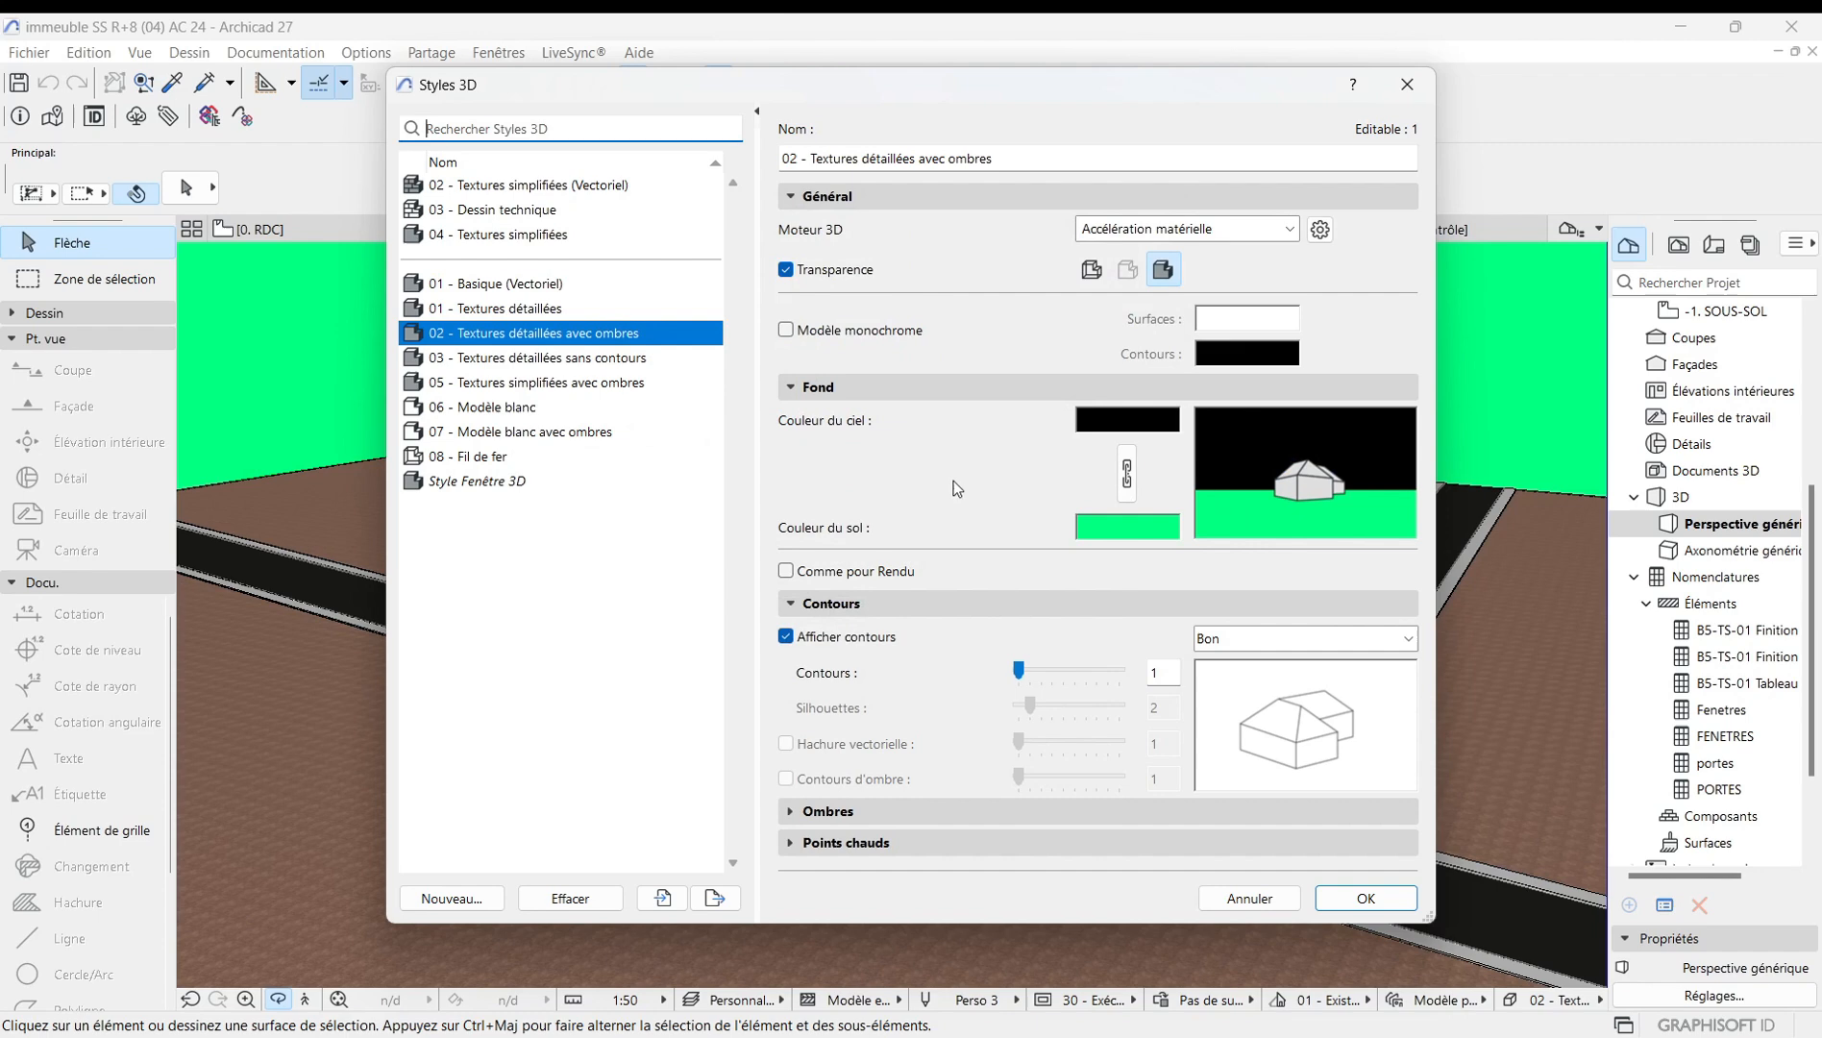
left_click(1158, 528)
left_click(653, 492)
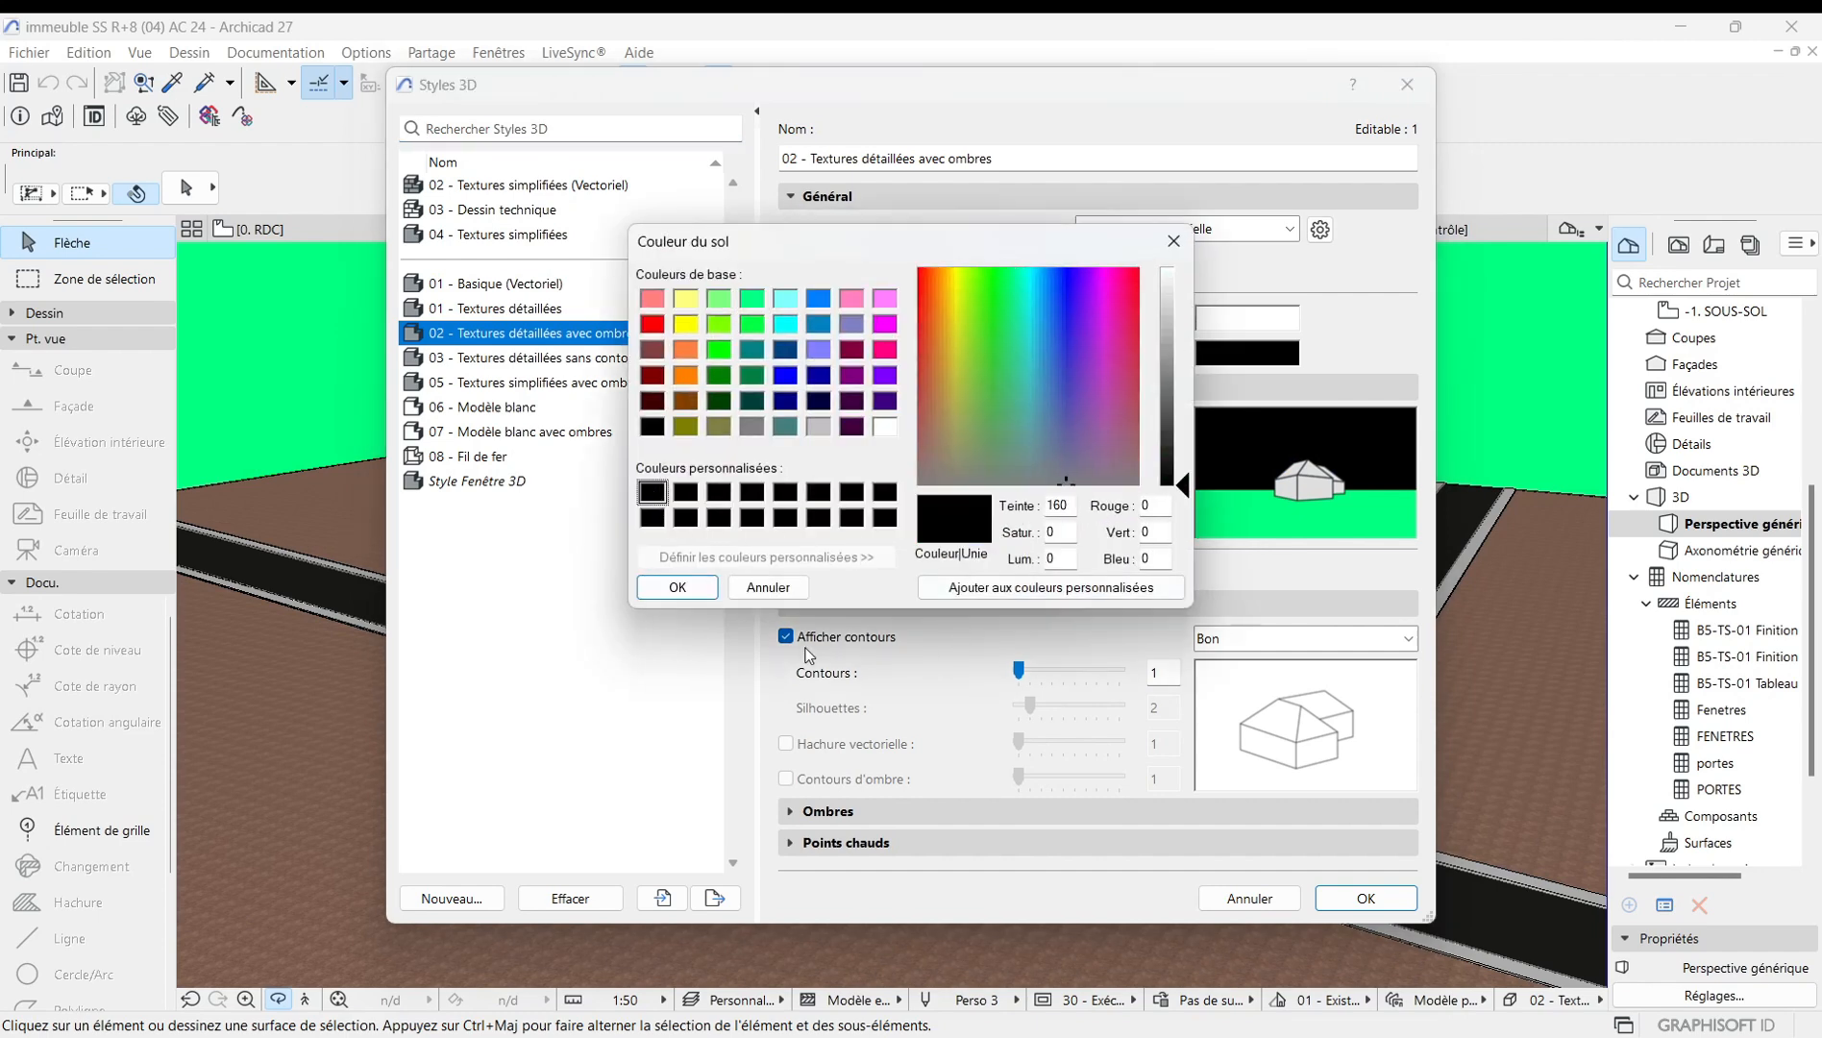
left_click(678, 588)
left_click(1368, 896)
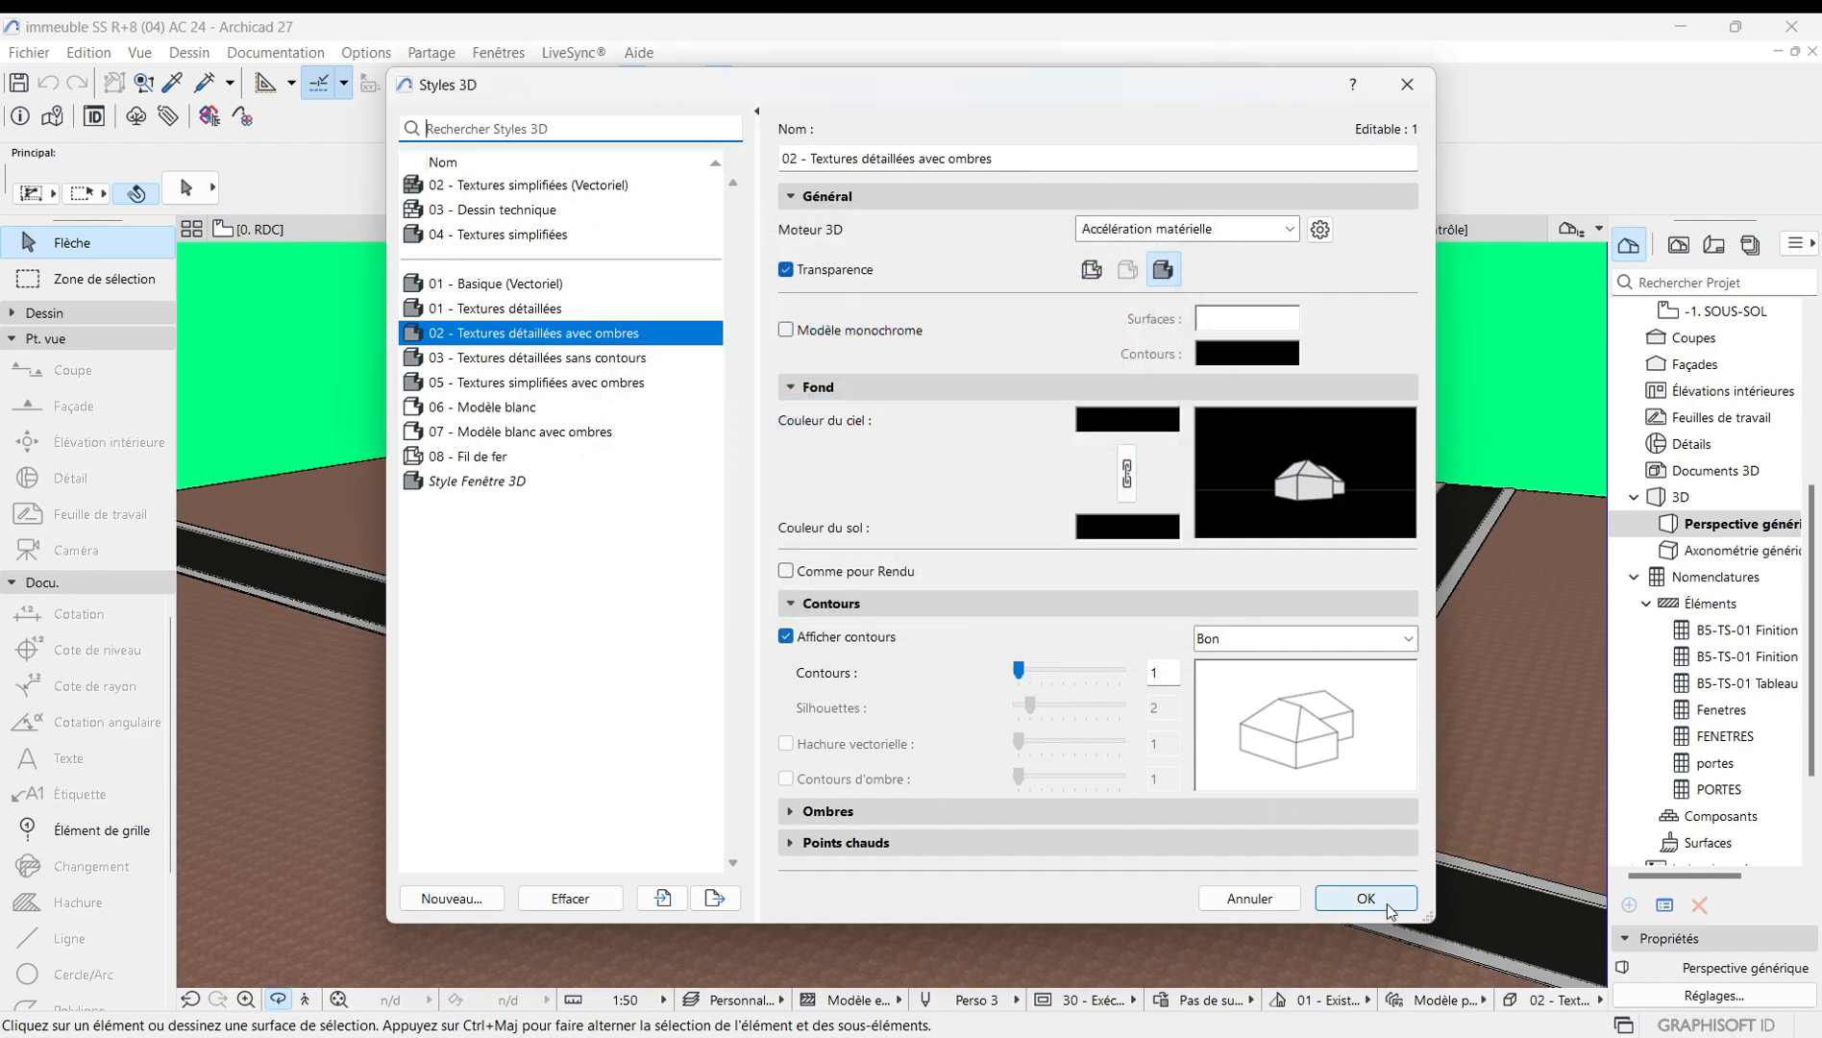
Orbit and zoom around the building to examine the black background.
scroll(785, 415, "down", 10)
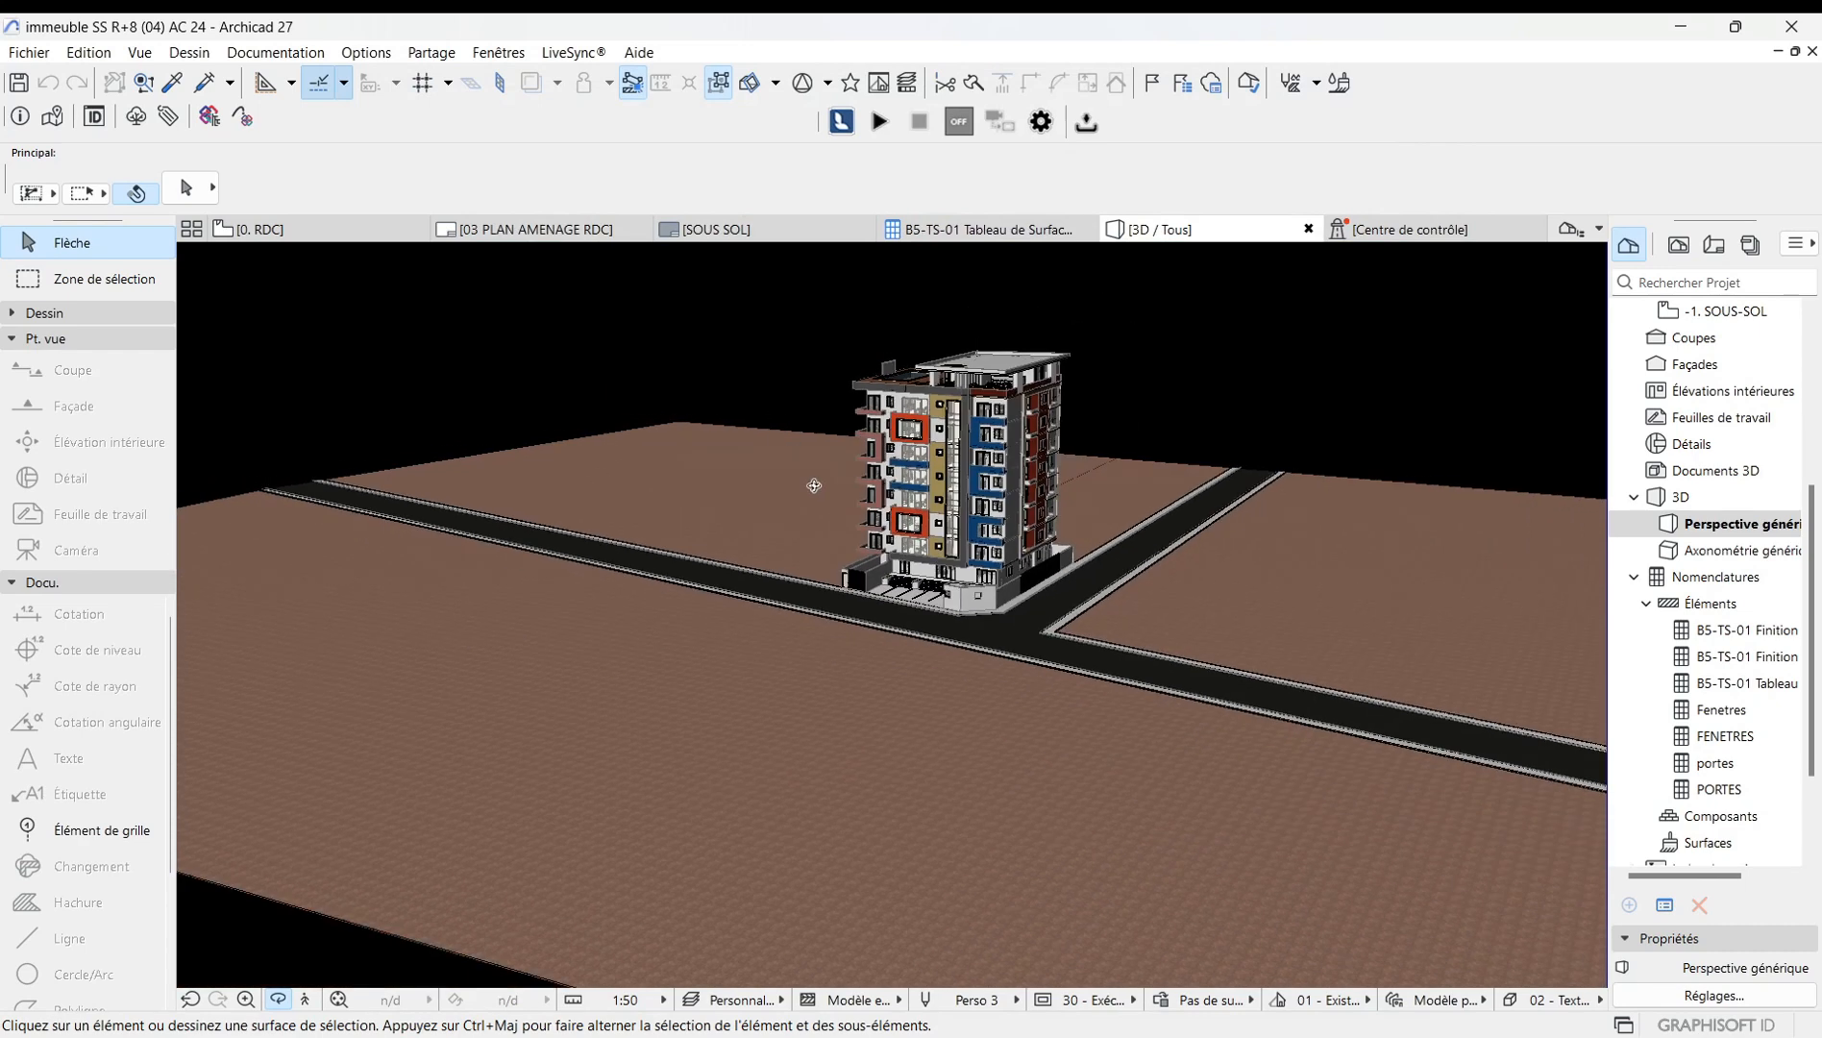
left_click_drag(971, 546, 798, 514)
scroll(797, 516, "up", 6)
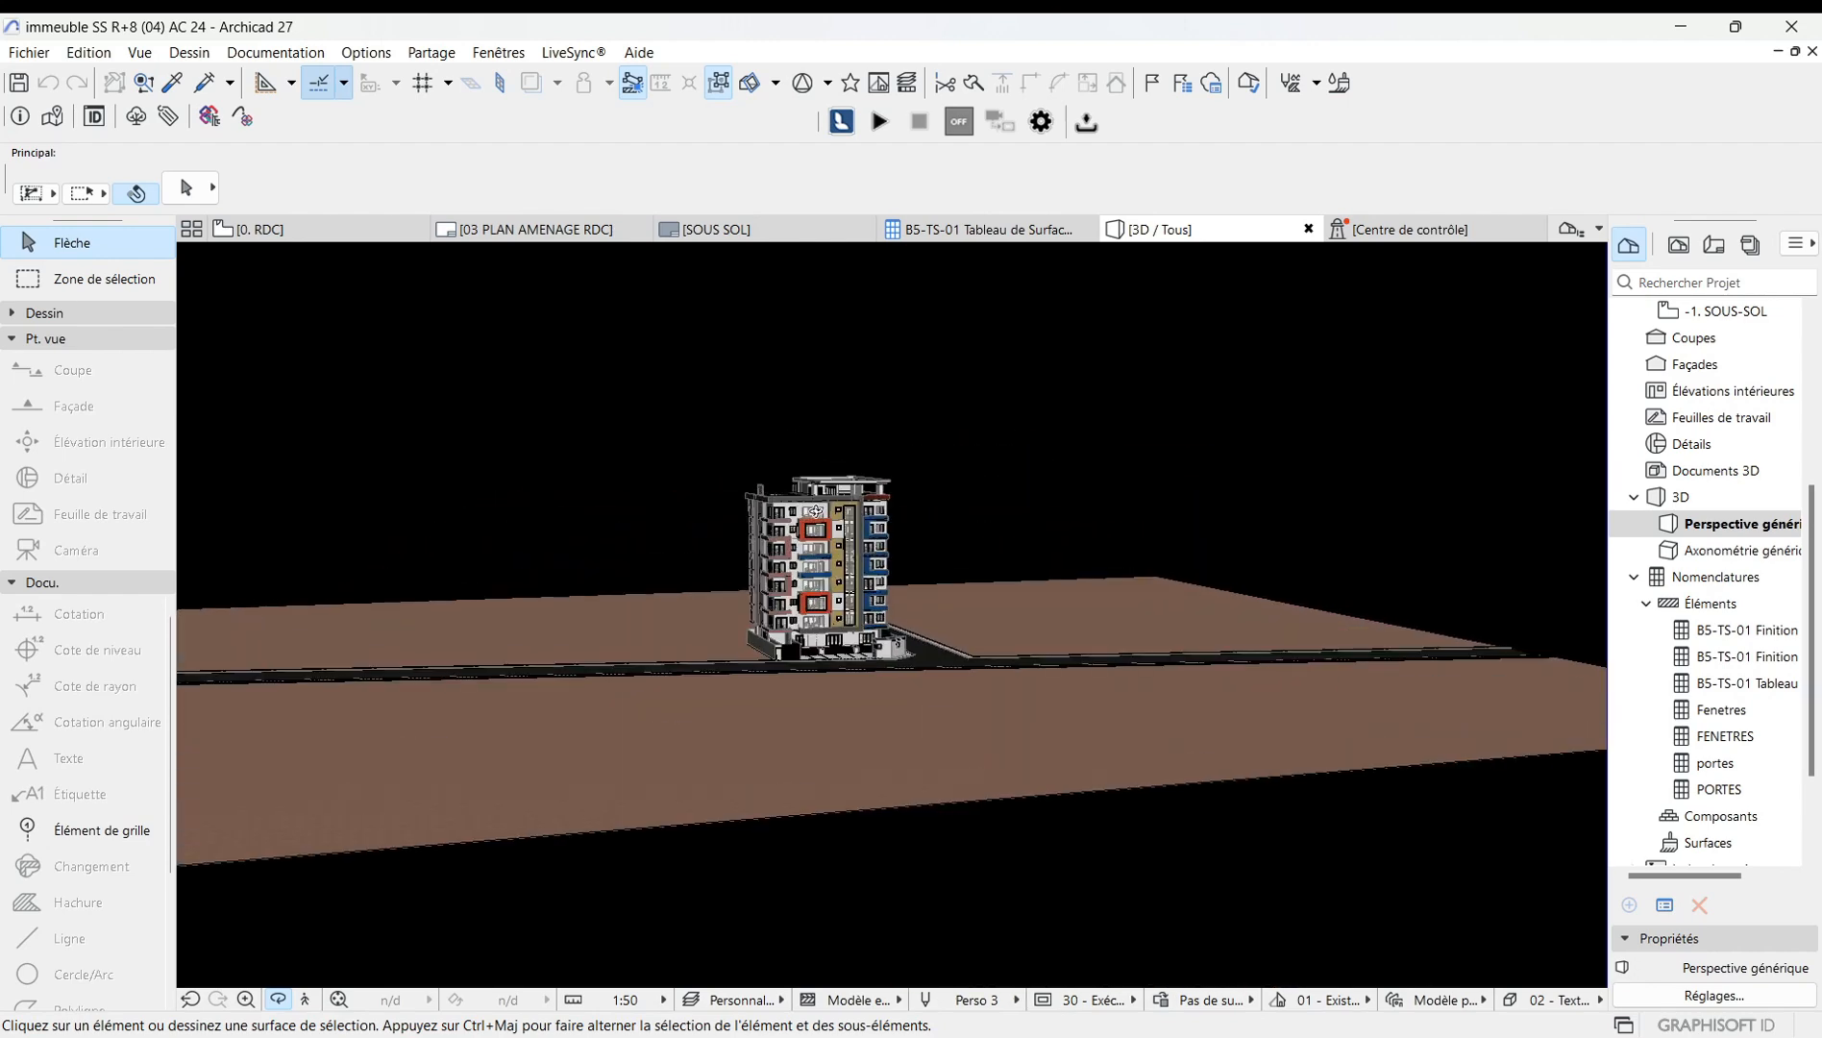
left_click_drag(856, 705, 666, 684)
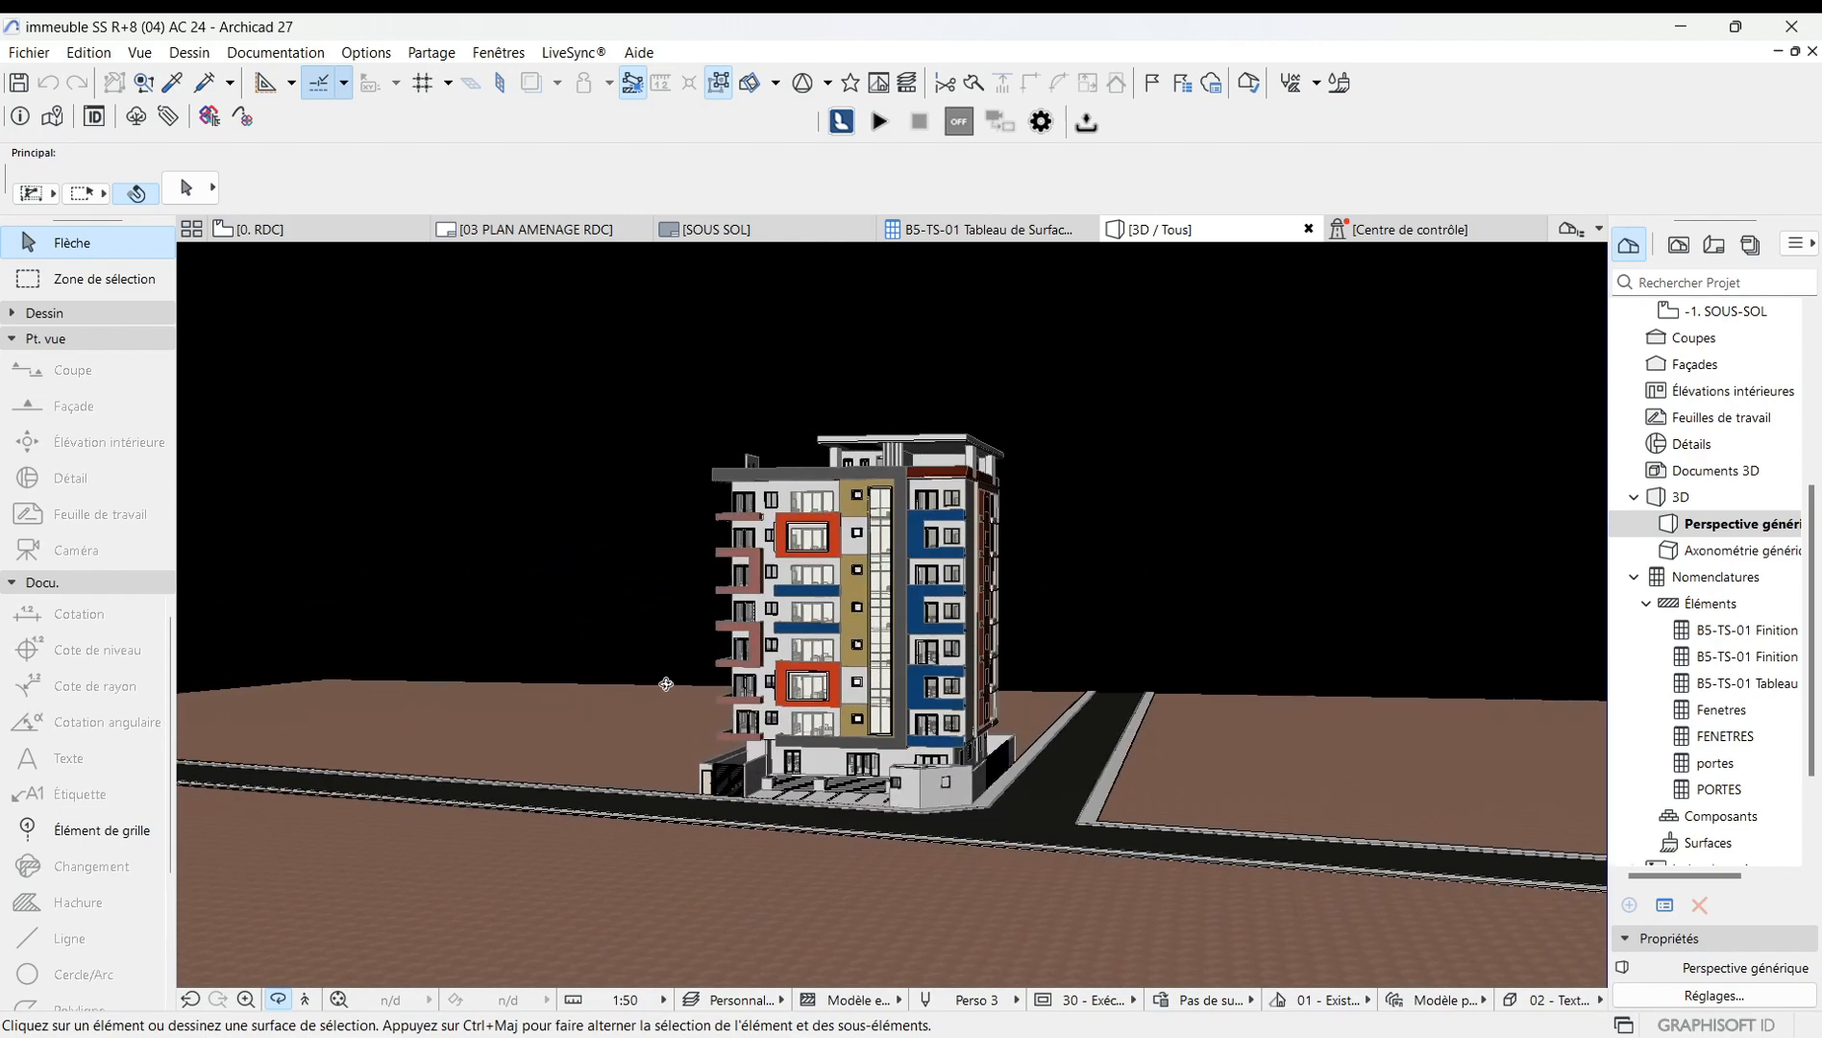
scroll(728, 575, "up", 4)
scroll(814, 545, "down", 3)
left_click_drag(834, 614, 1052, 647)
scroll(1052, 648, "down", 3)
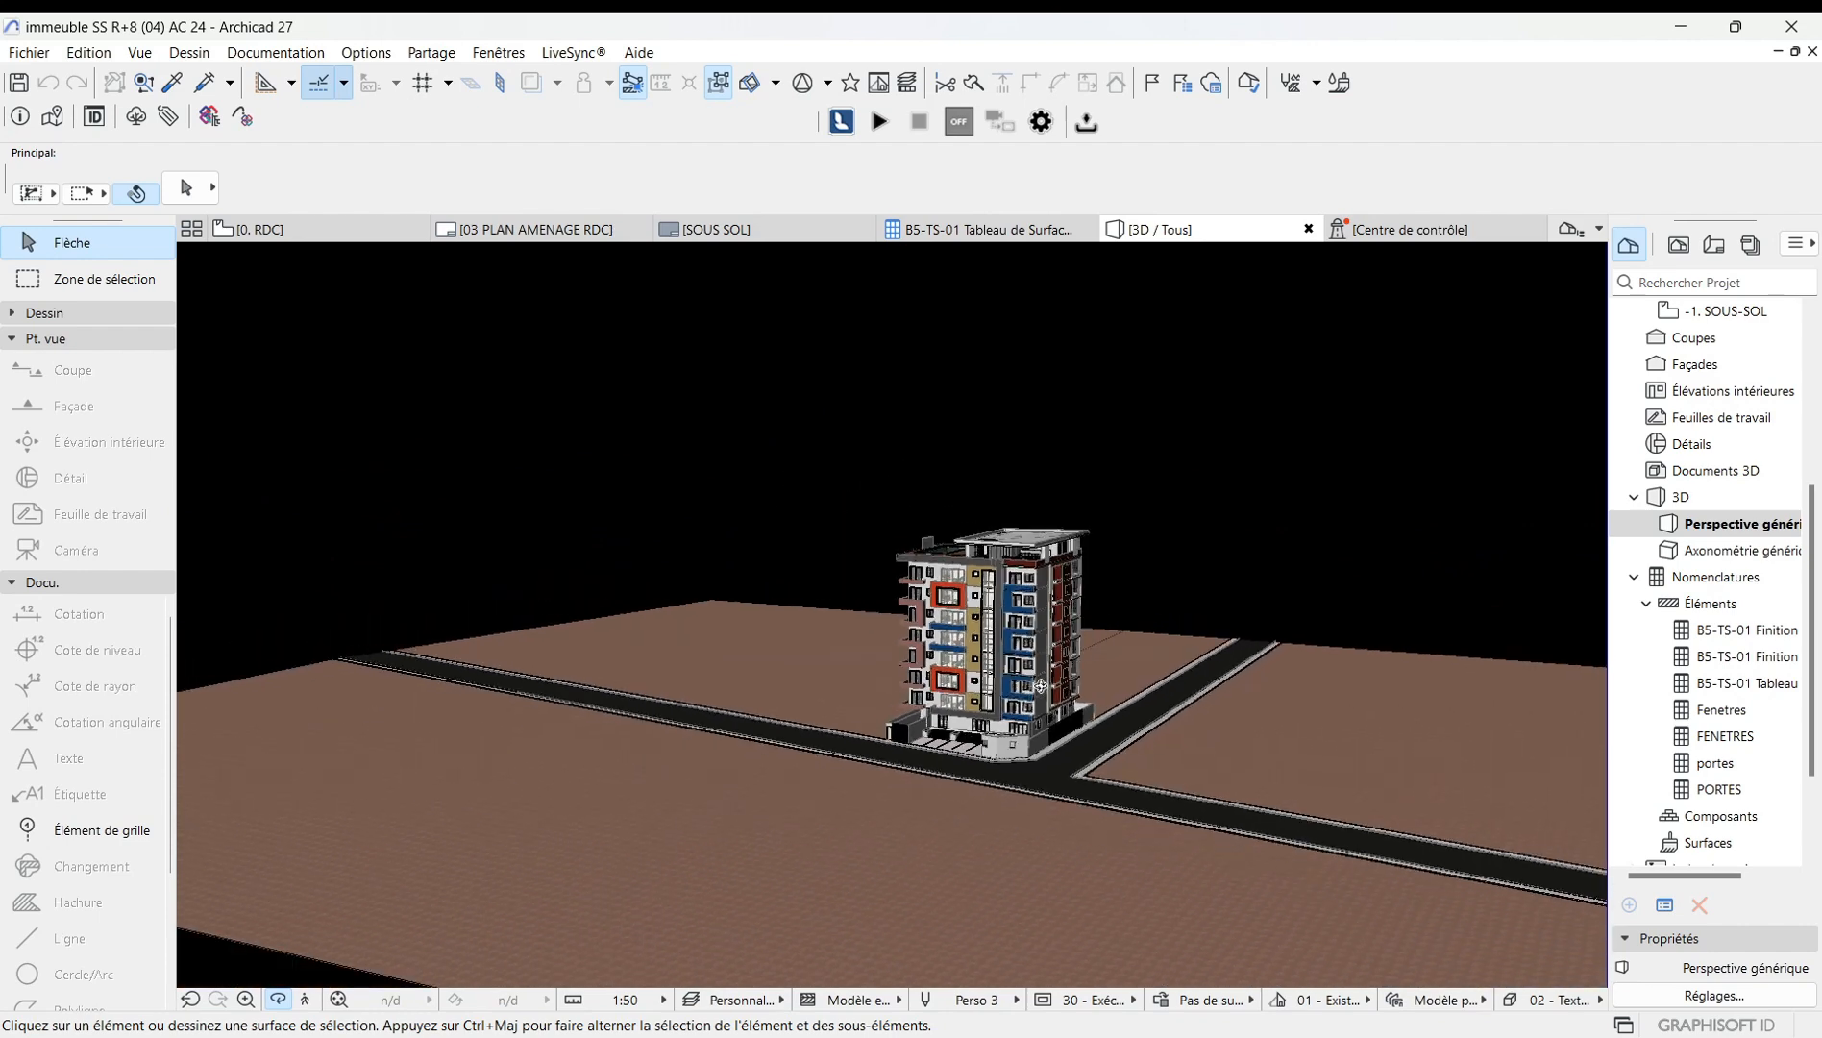
scroll(1019, 673, "up", 5)
scroll(1000, 692, "down", 4)
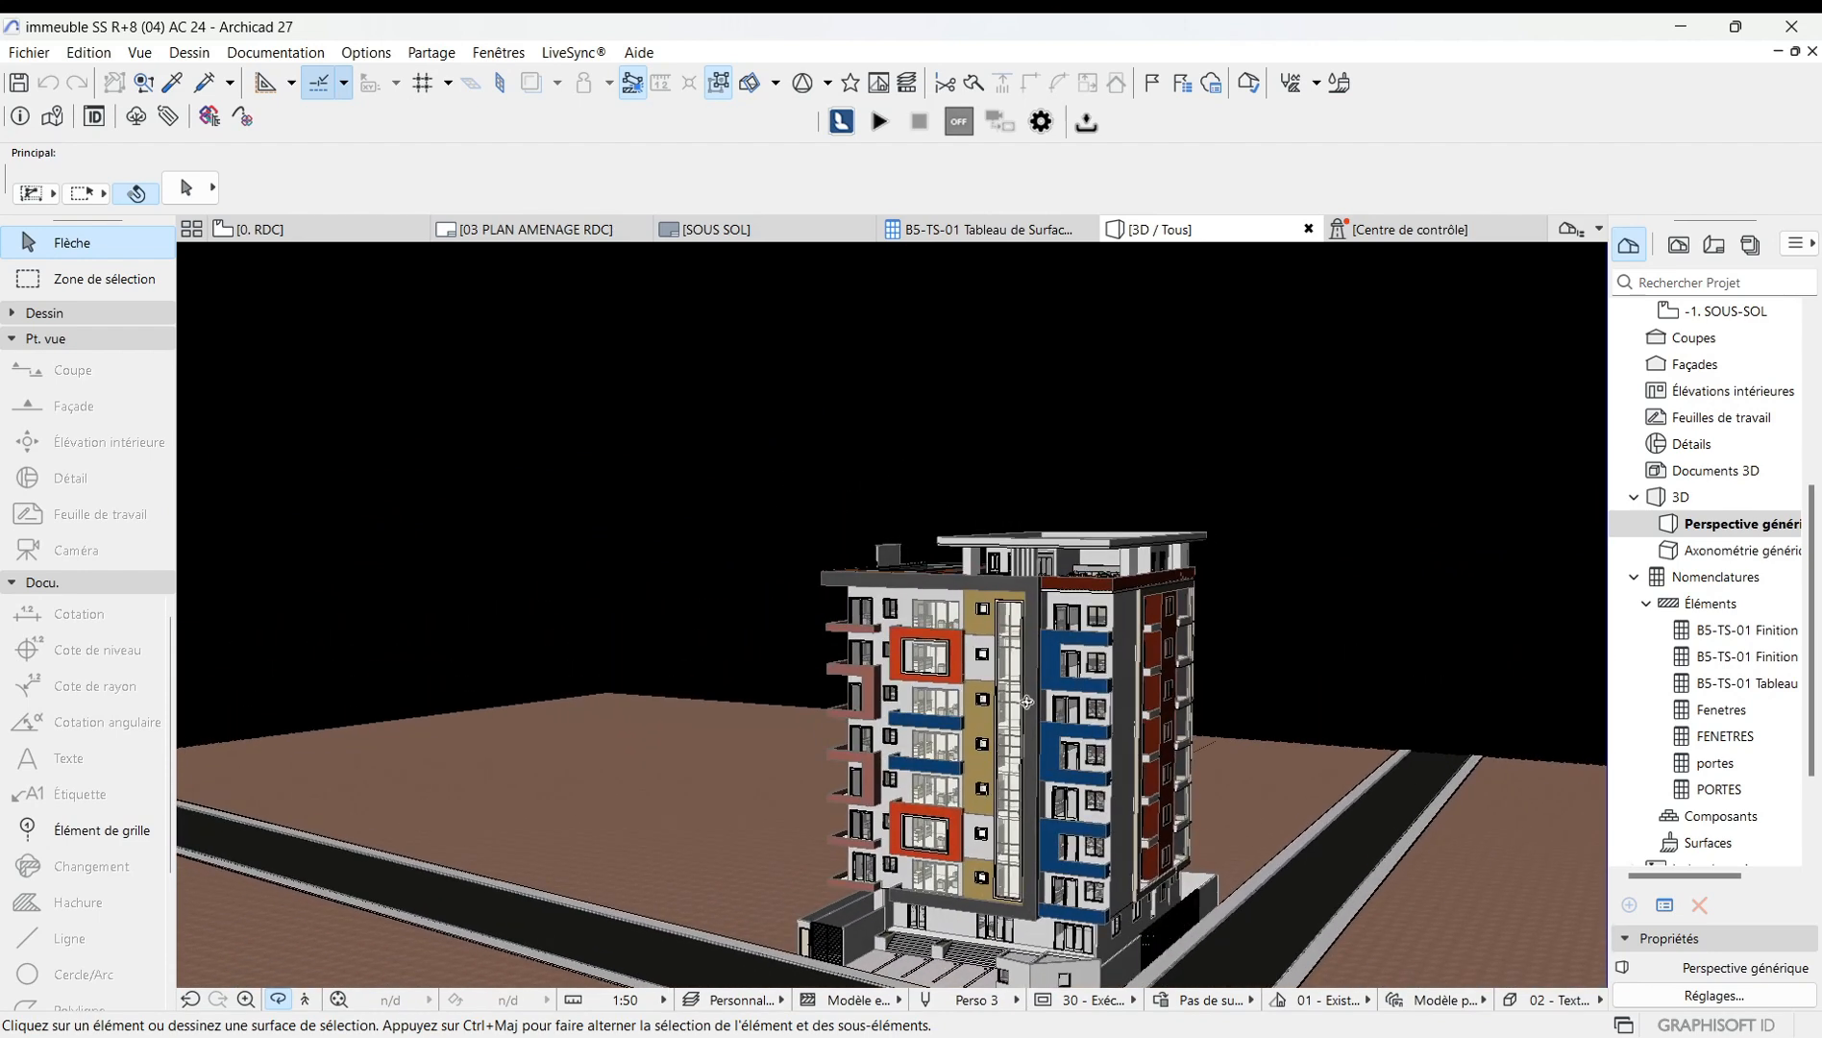
Reopen the 3D style settings, set the sky colour to white and link the ground colour to it.
right_click(625, 526)
mouse_move(715, 543)
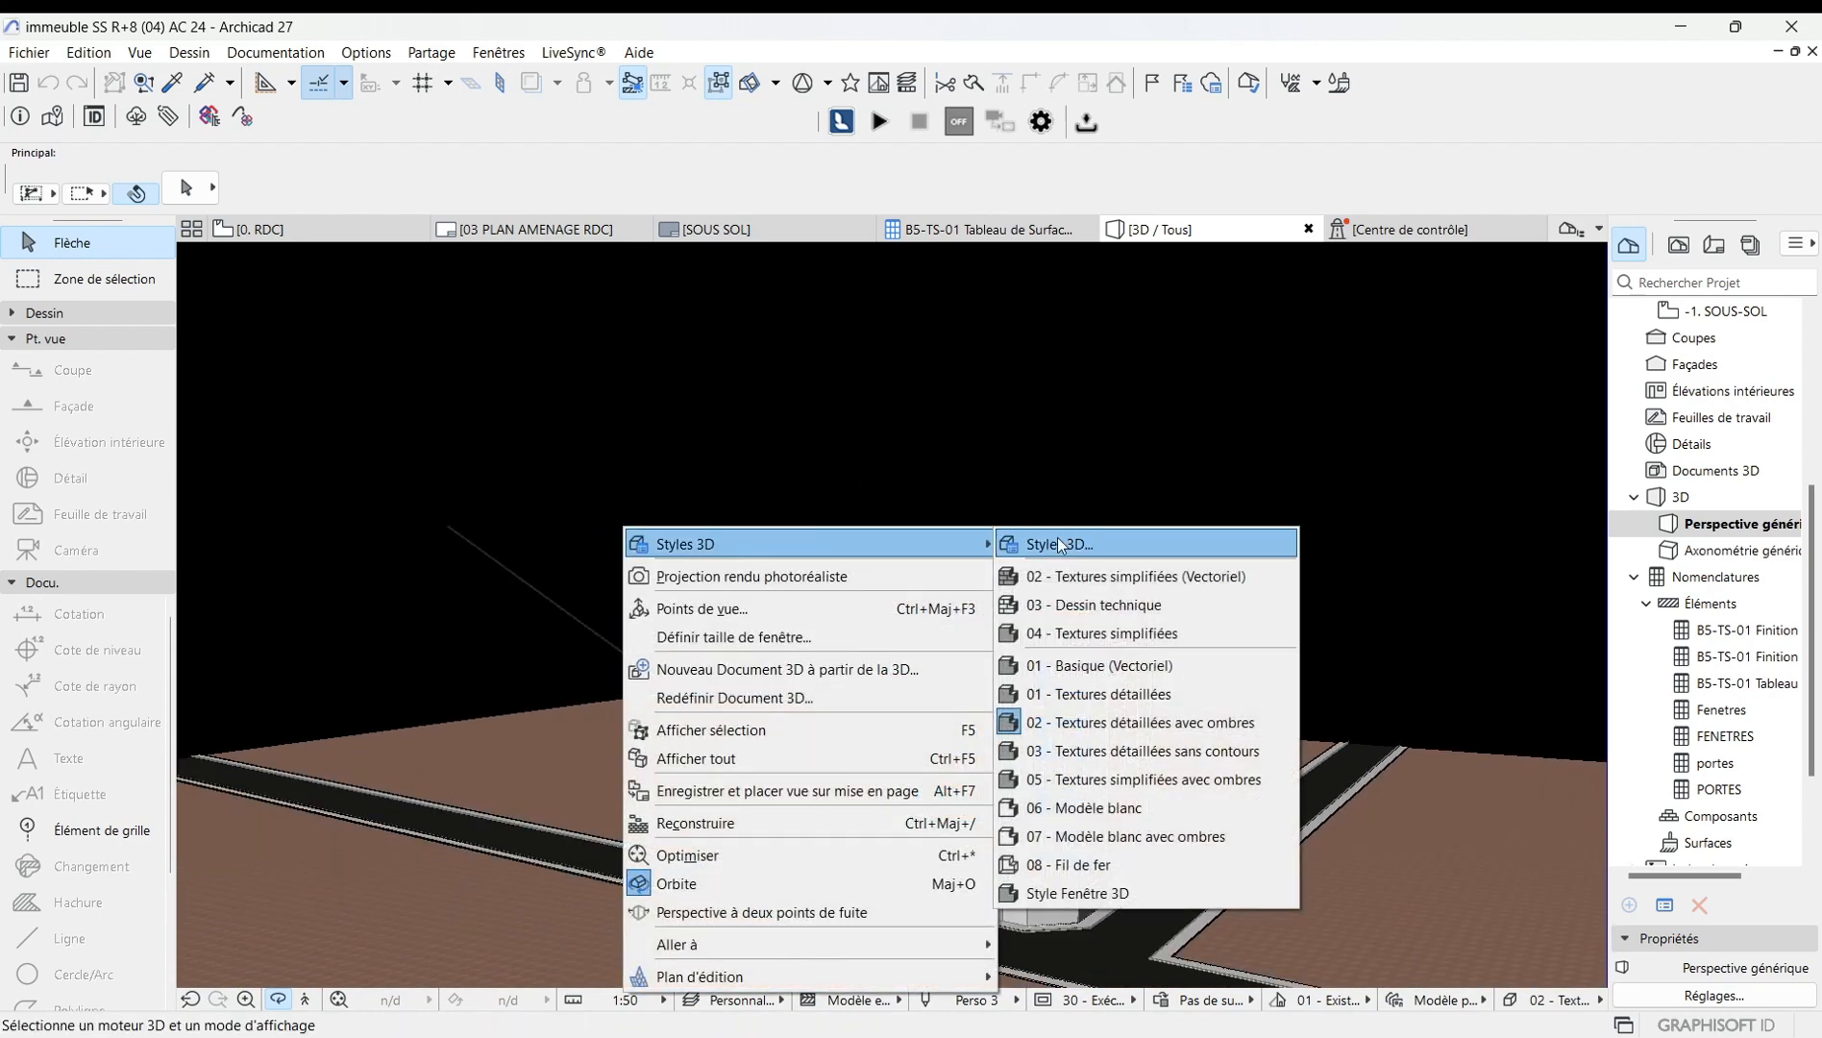
left_click(1058, 542)
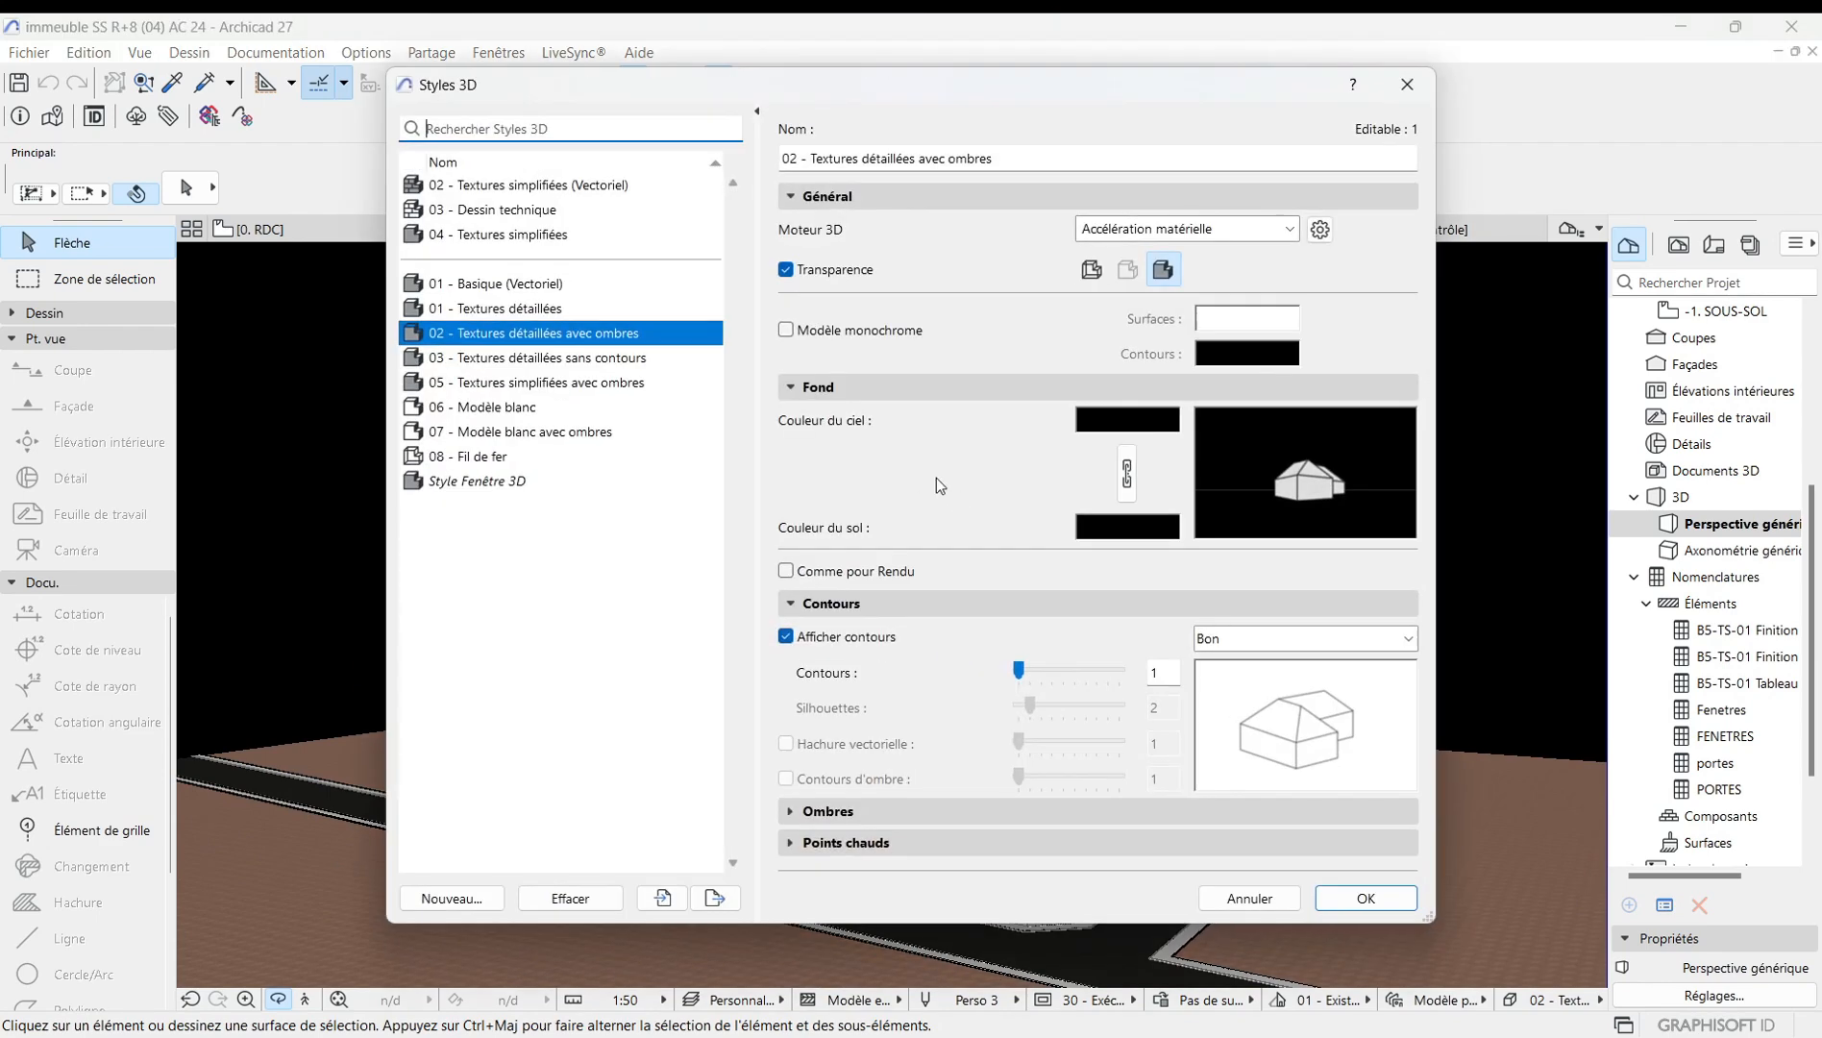
left_click(1126, 419)
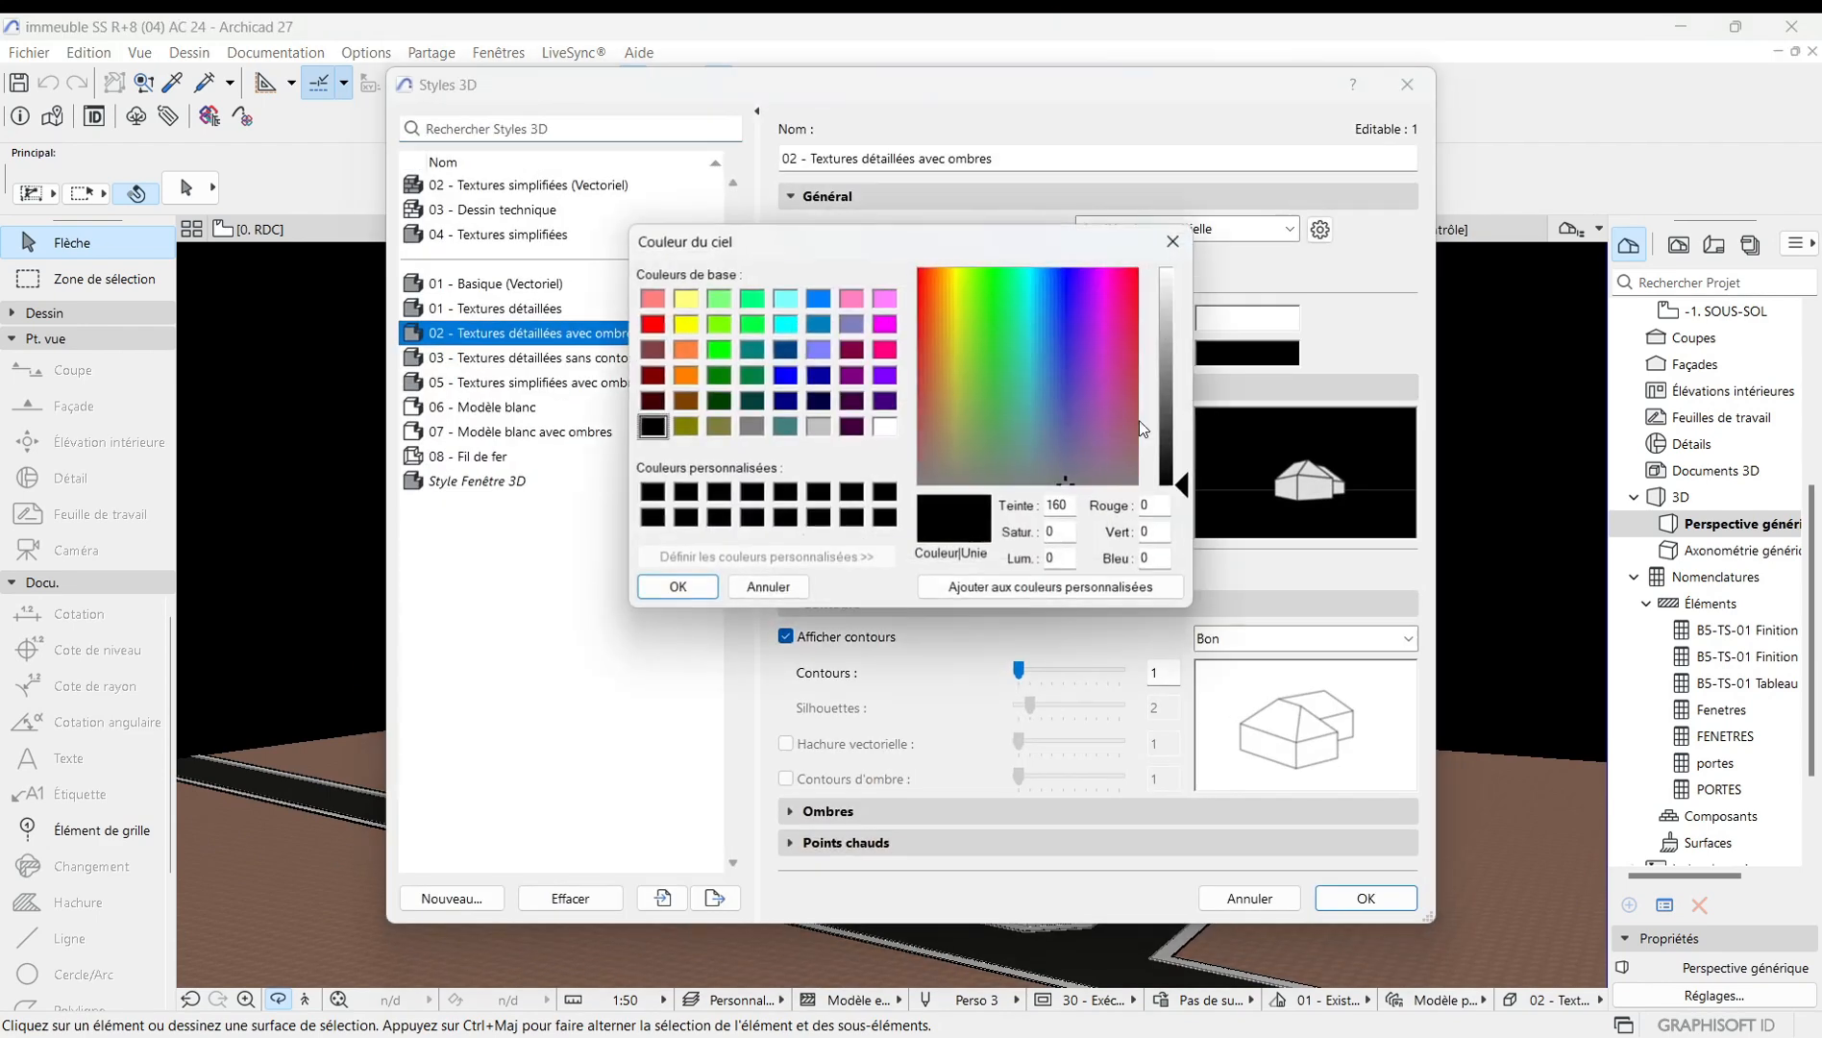
left_click(886, 426)
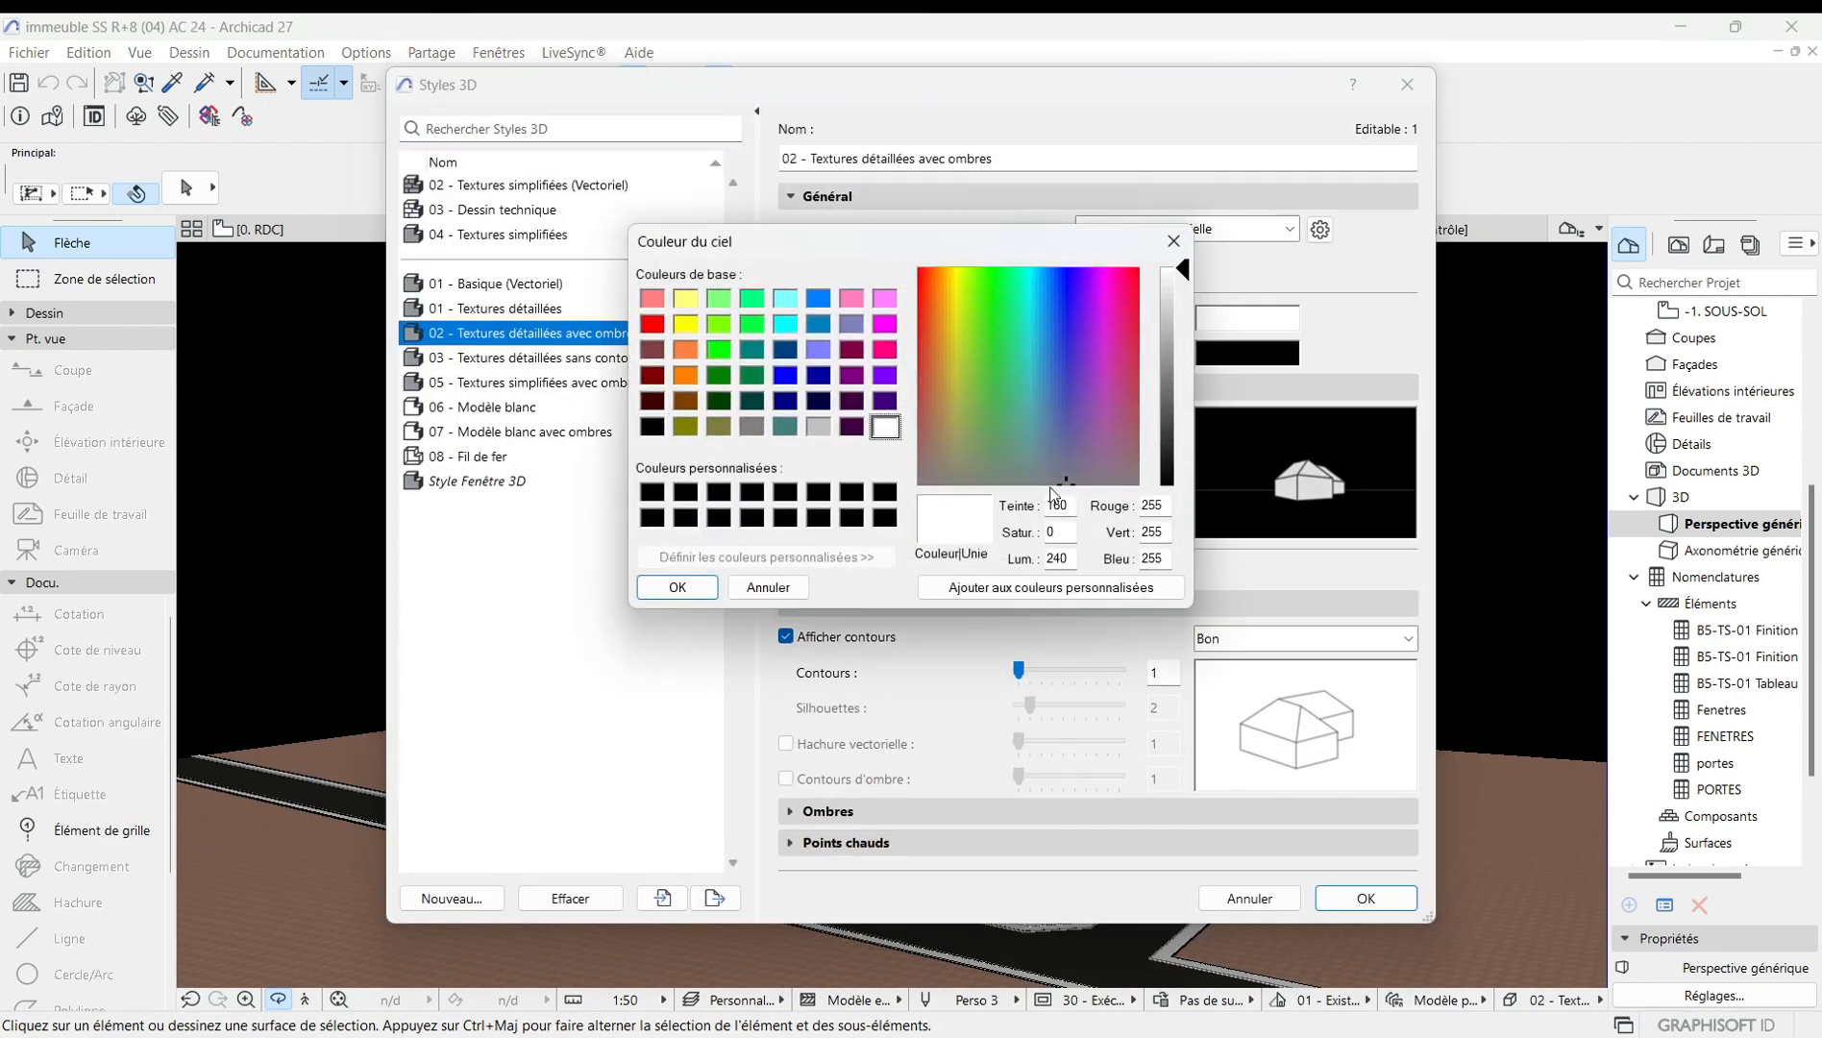
left_click(692, 587)
left_click(1127, 473)
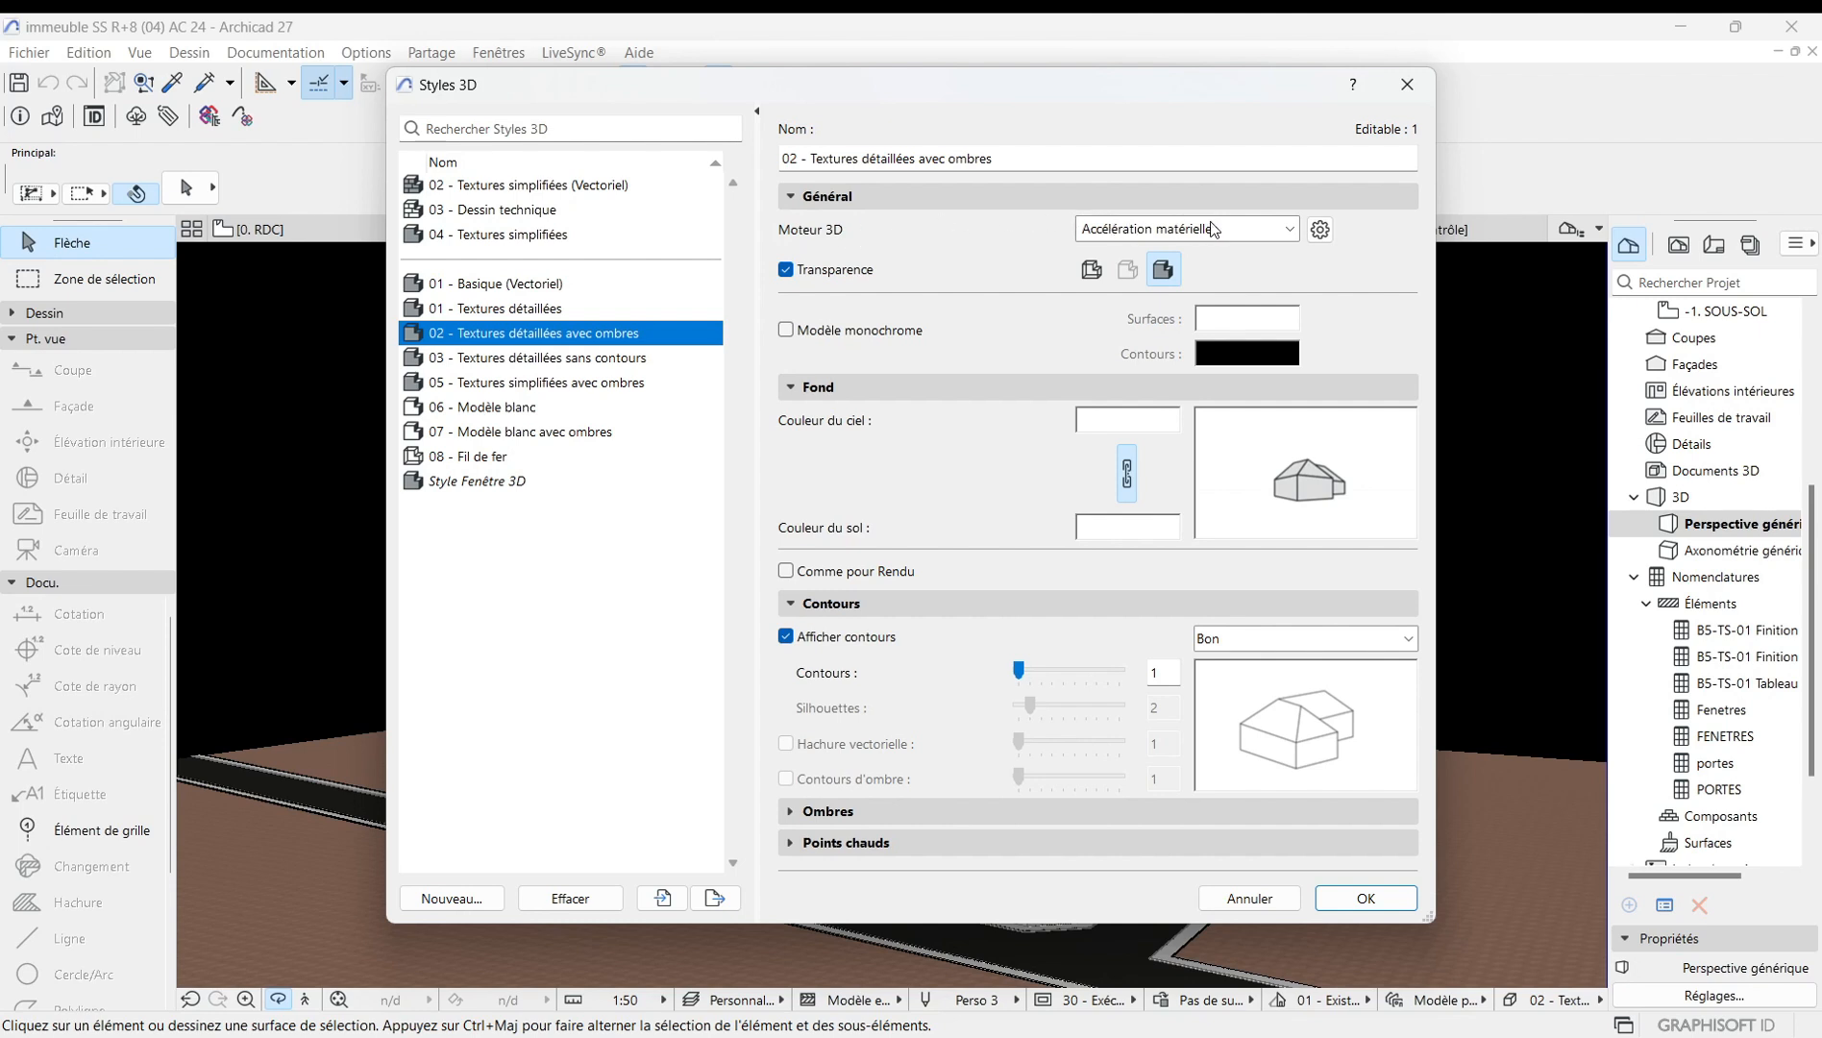
Switch the 3D engine to Moteur vectoriel, then back to Accélération matérielle.
left_click(1291, 230)
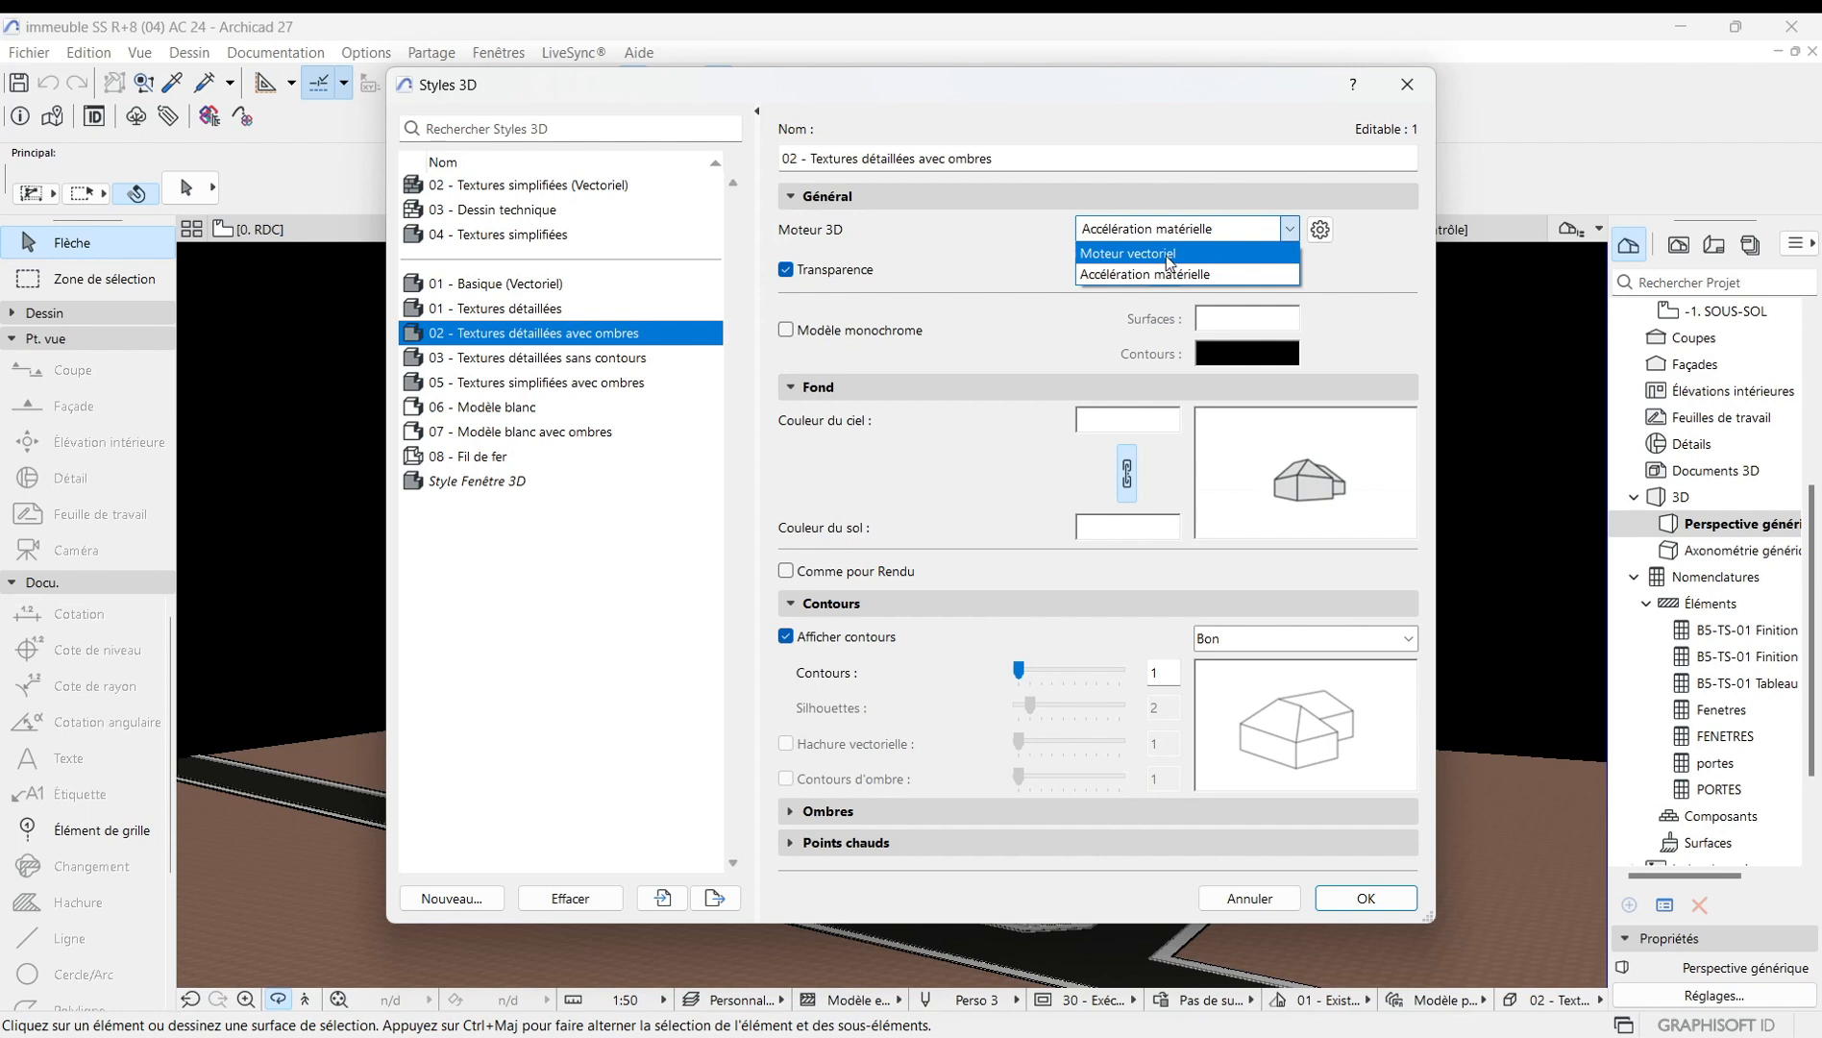
left_click(1166, 255)
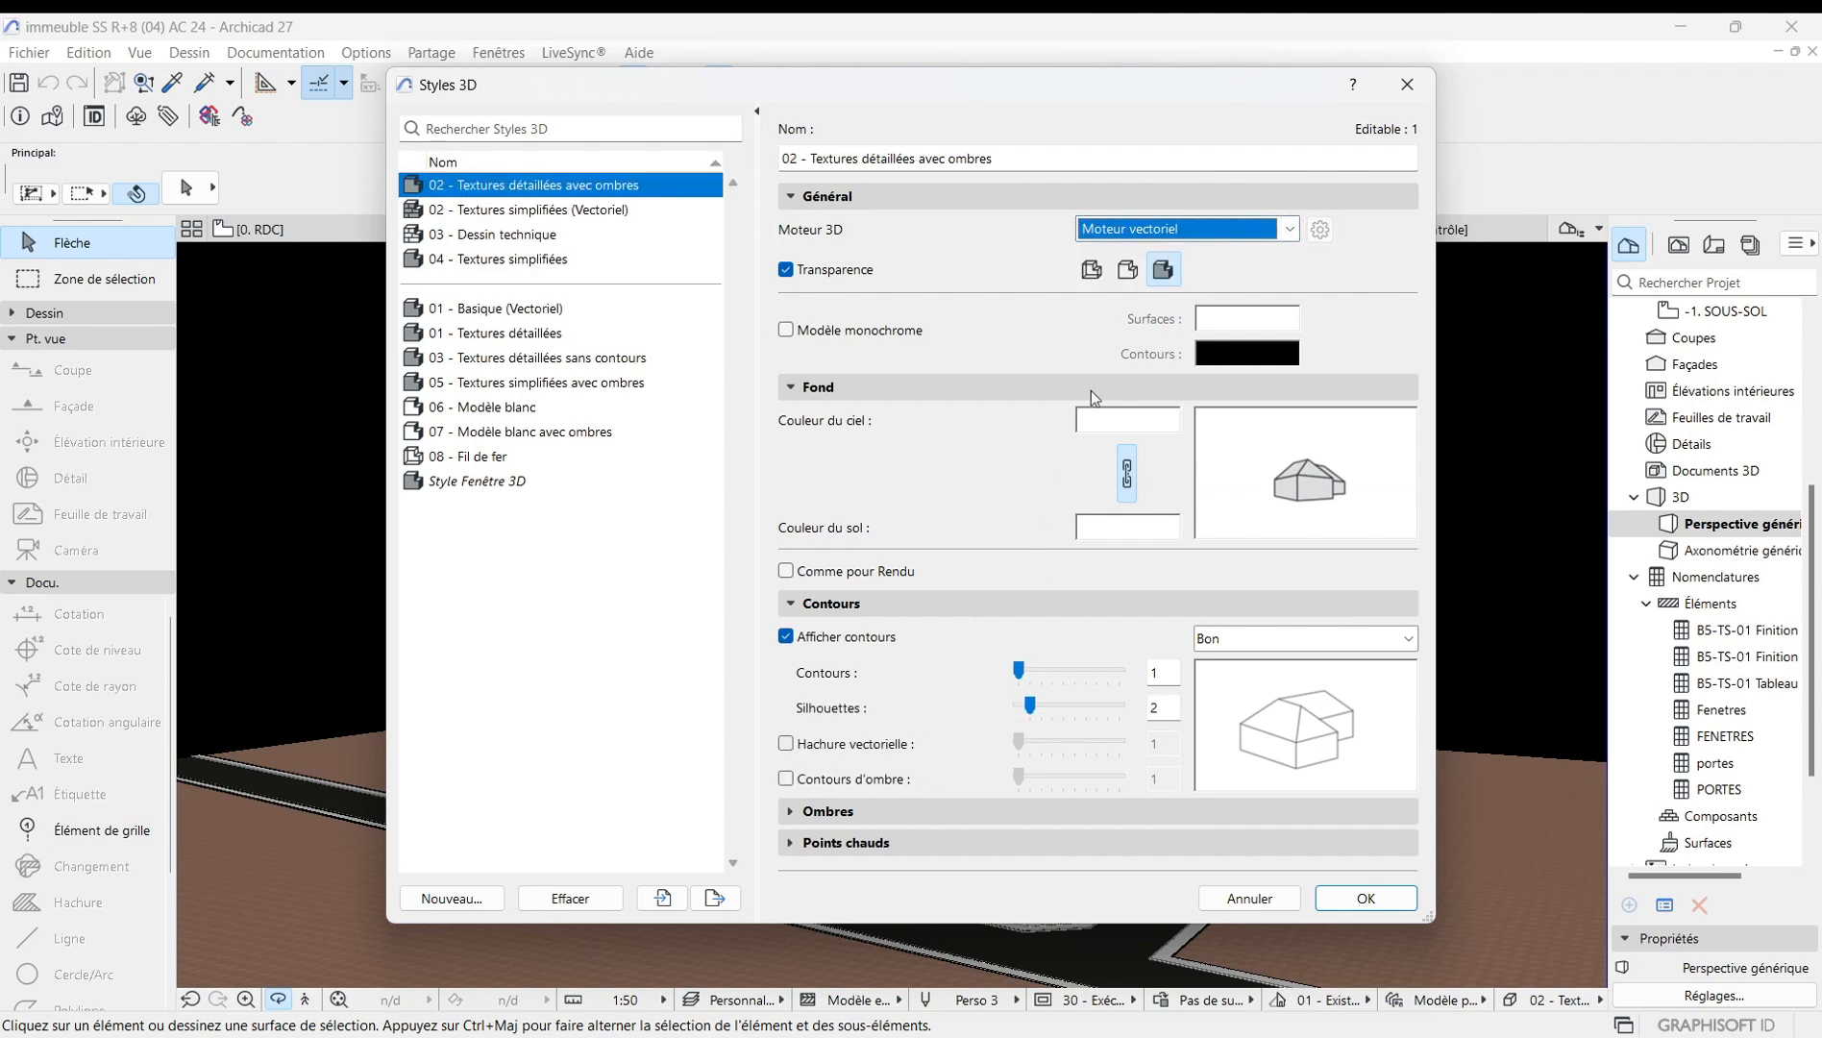
left_click(1259, 234)
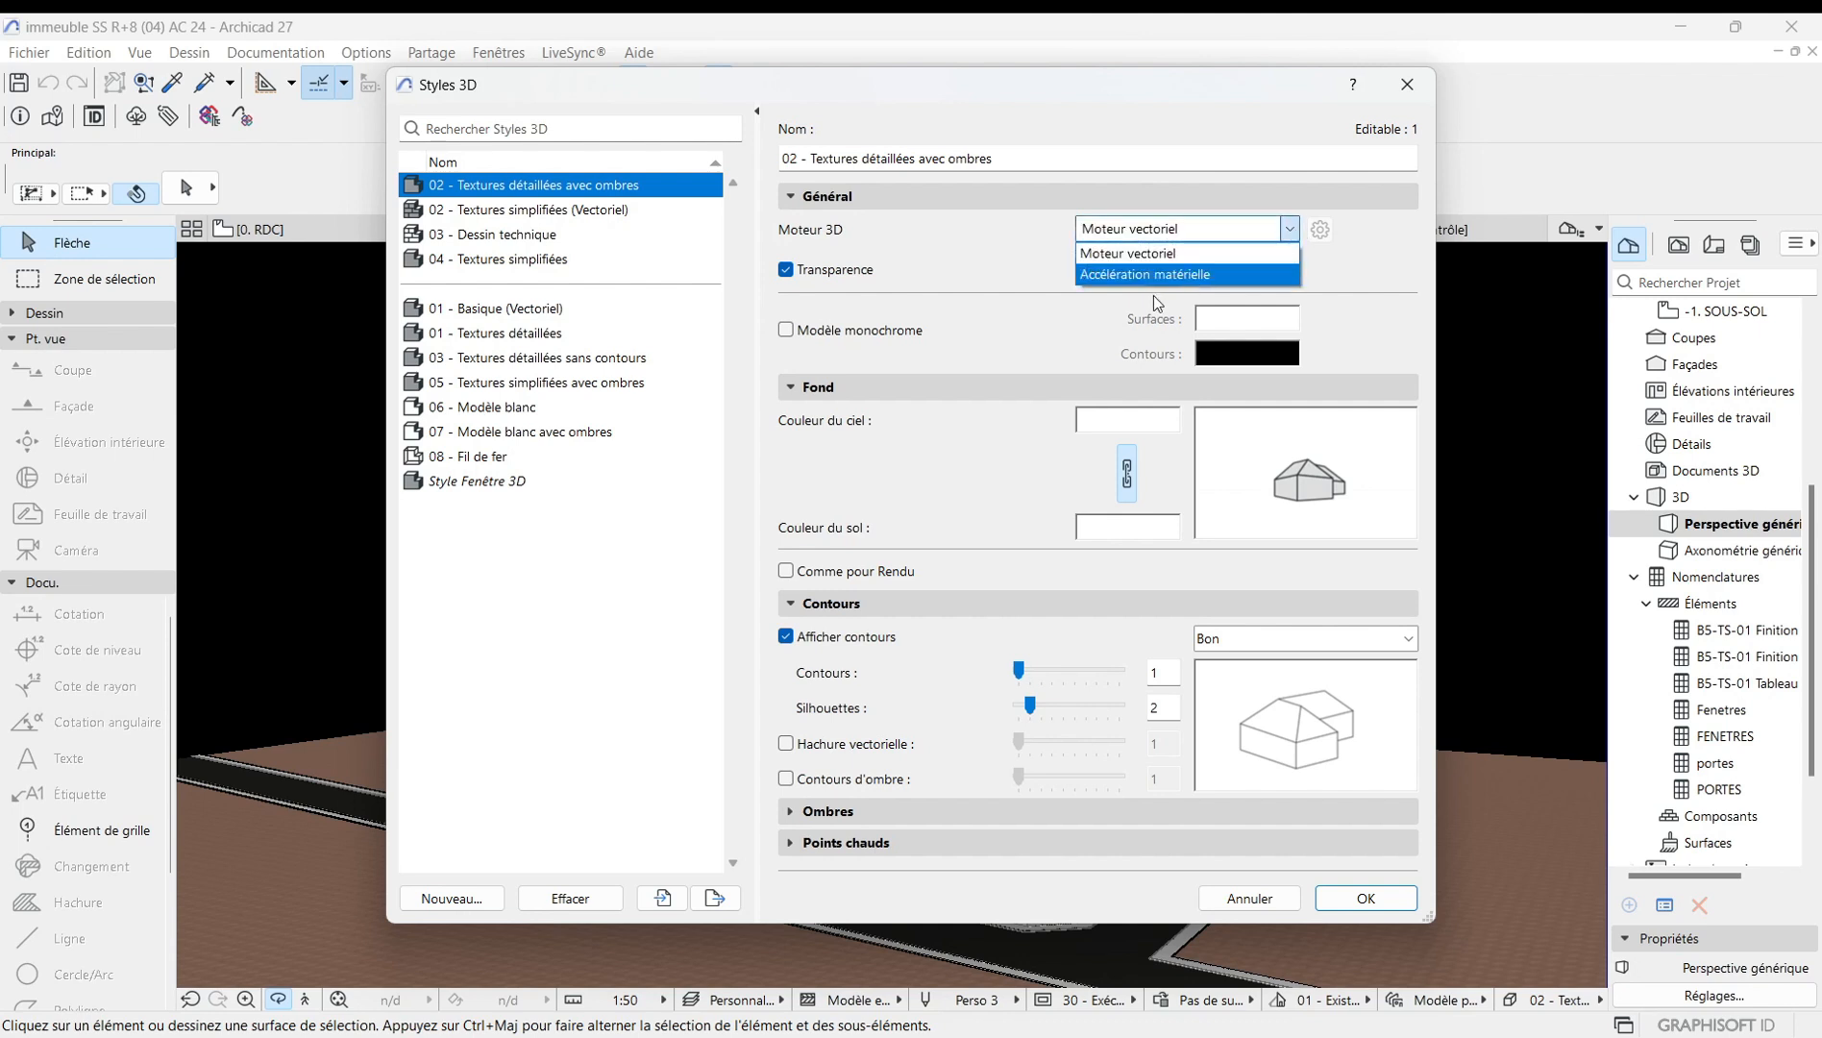
left_click(1158, 271)
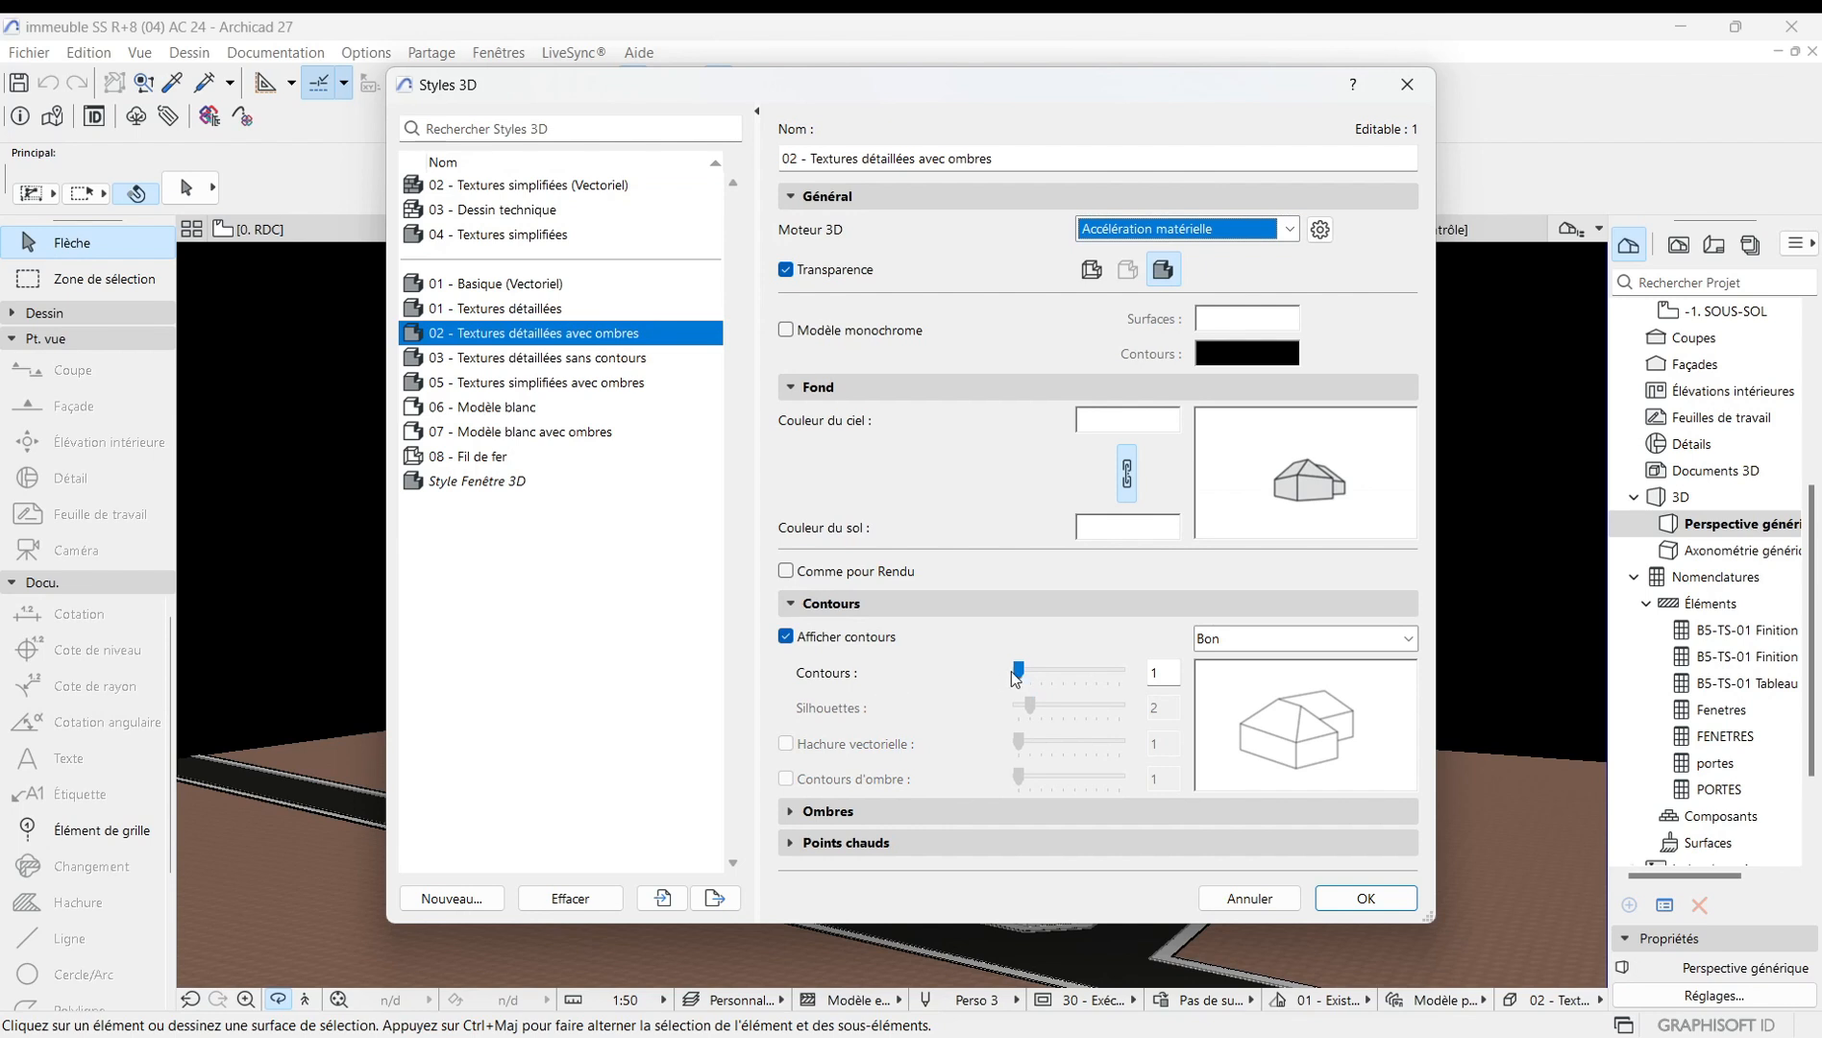
Set the contour thickness to 7 and apply the style.
left_click_drag(1021, 674, 1087, 674)
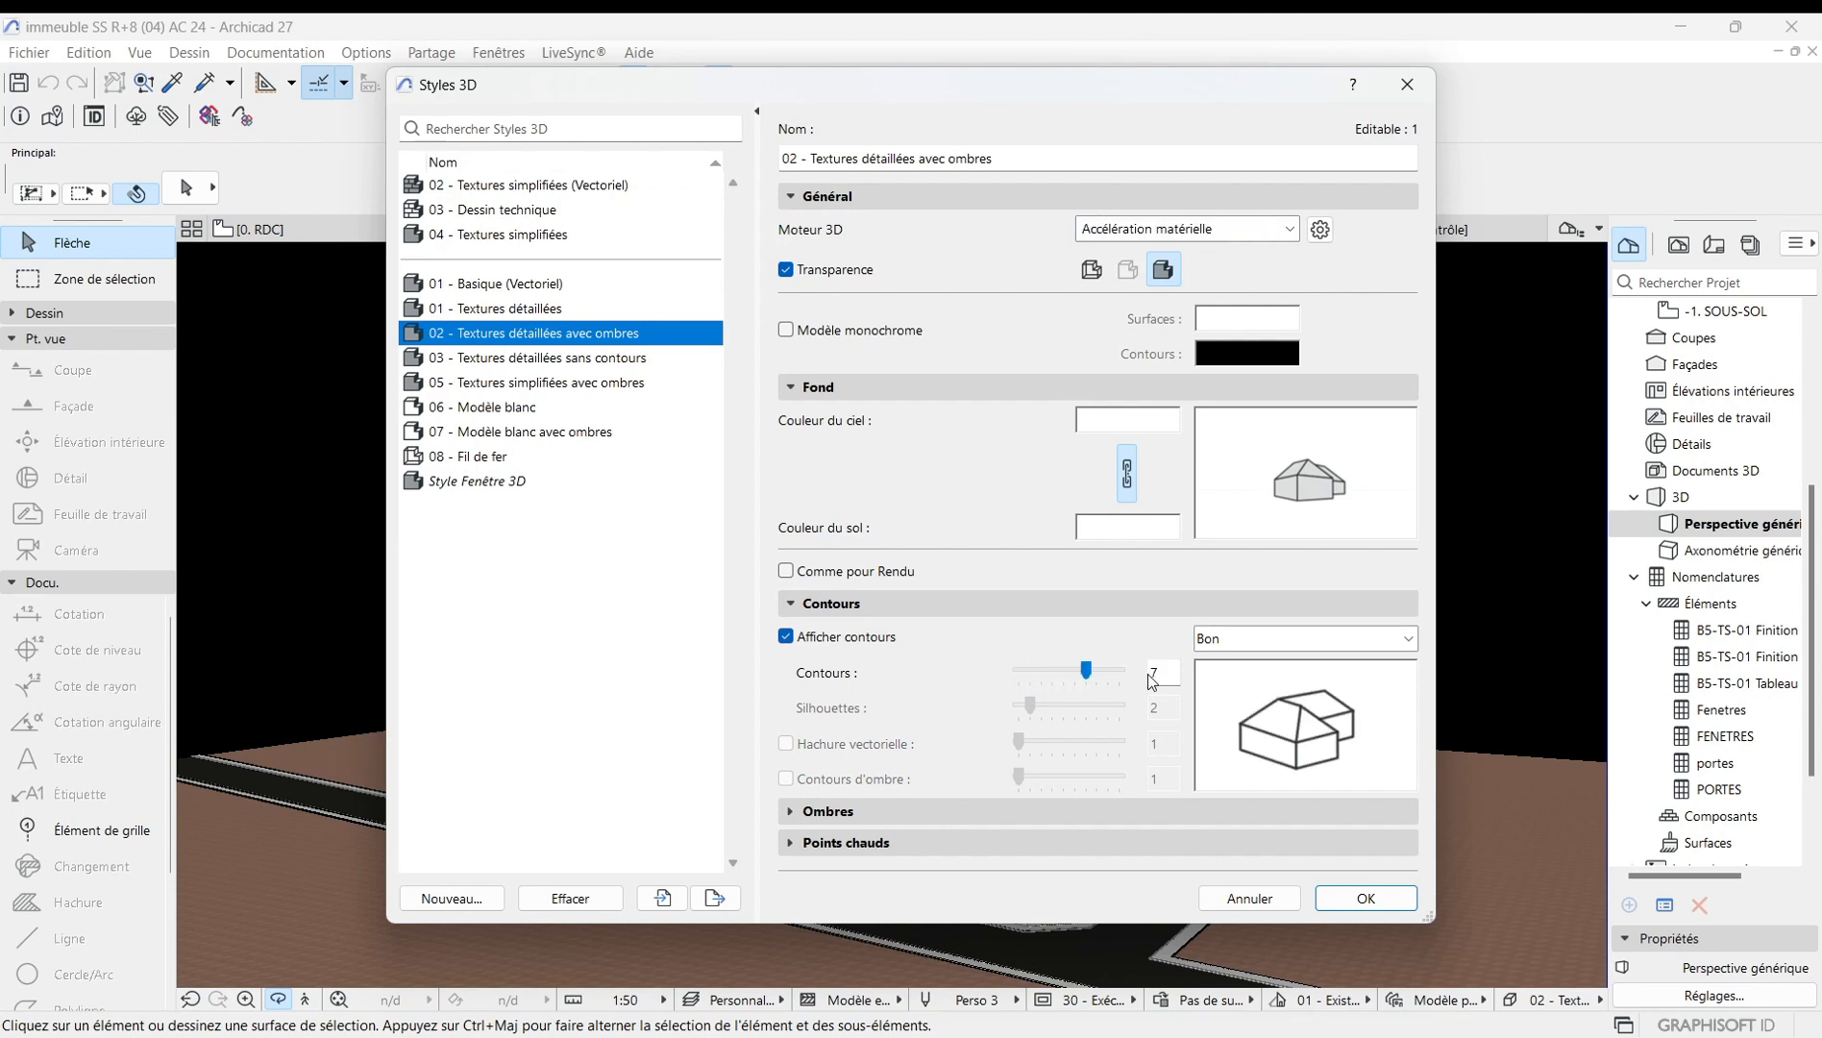
left_click(1367, 897)
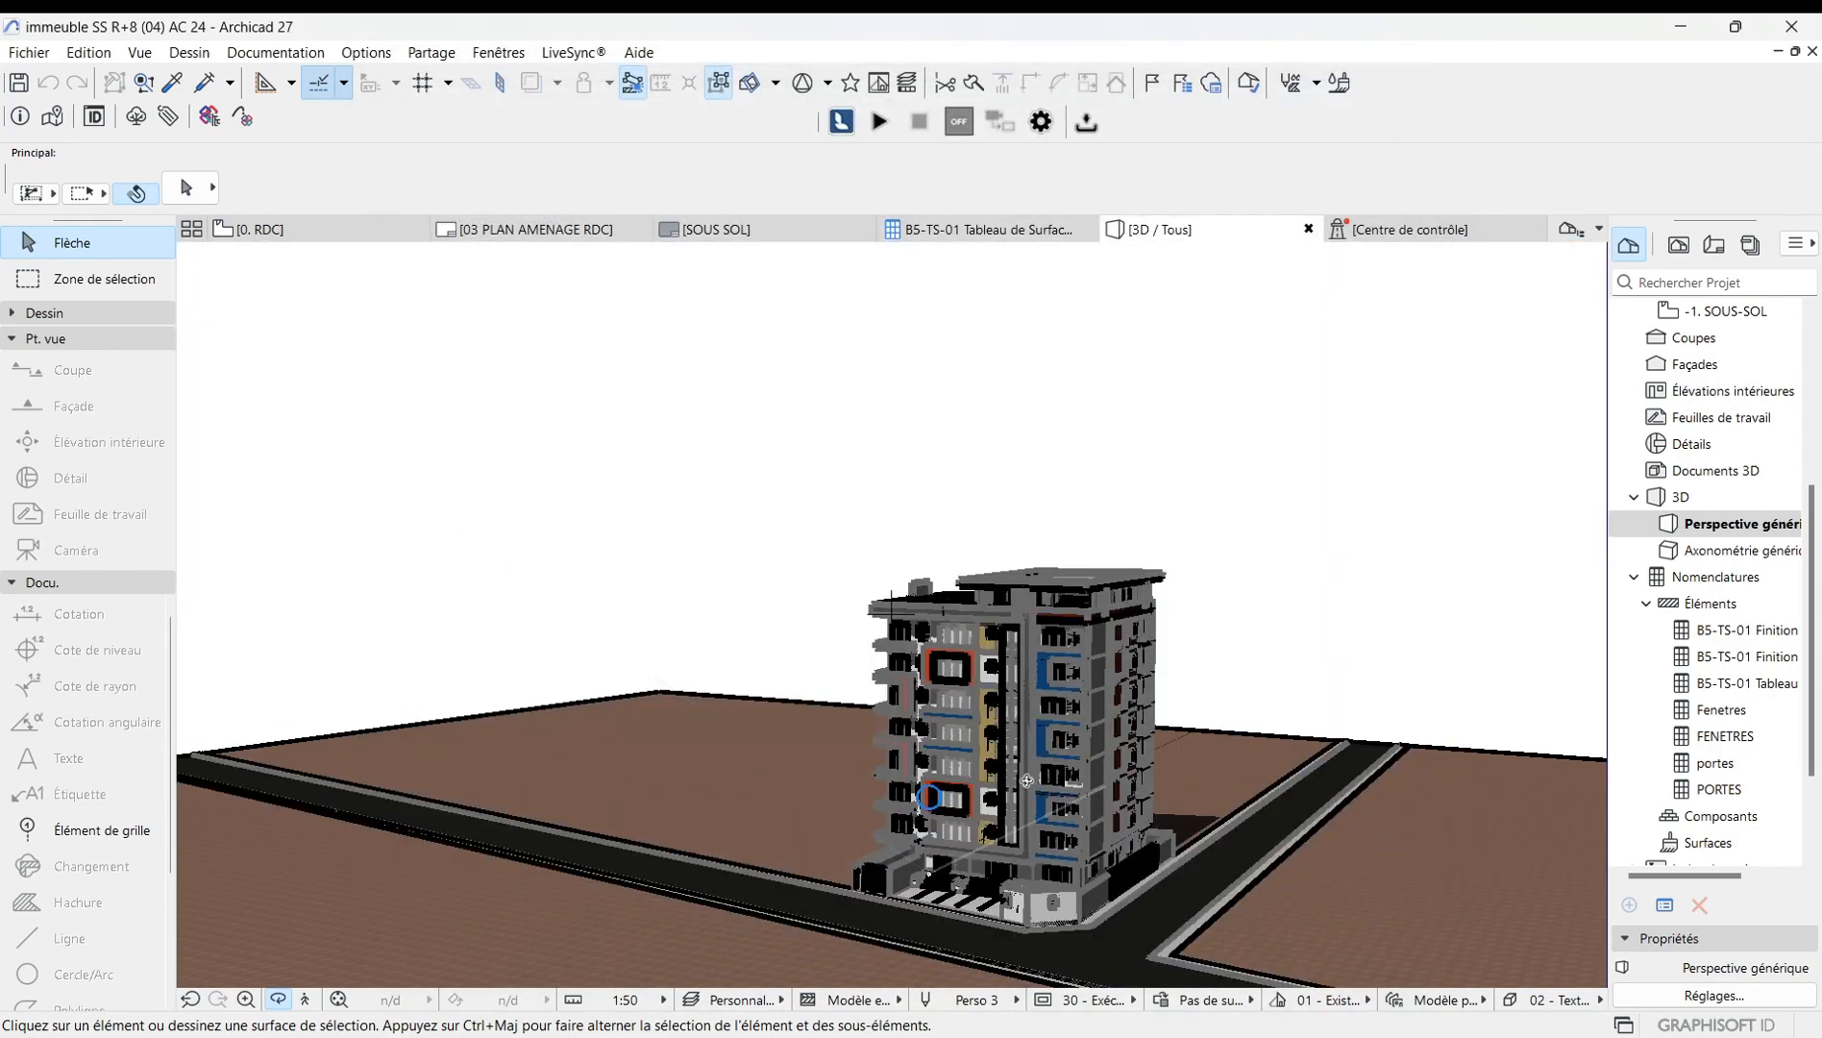
Orbit and zoom around the building to examine the thicker contours and white background.
scroll(848, 610, "up", 5)
scroll(848, 610, "down", 3)
middle_click_drag(847, 609, 895, 750, "shift")
scroll(895, 751, "up", 8)
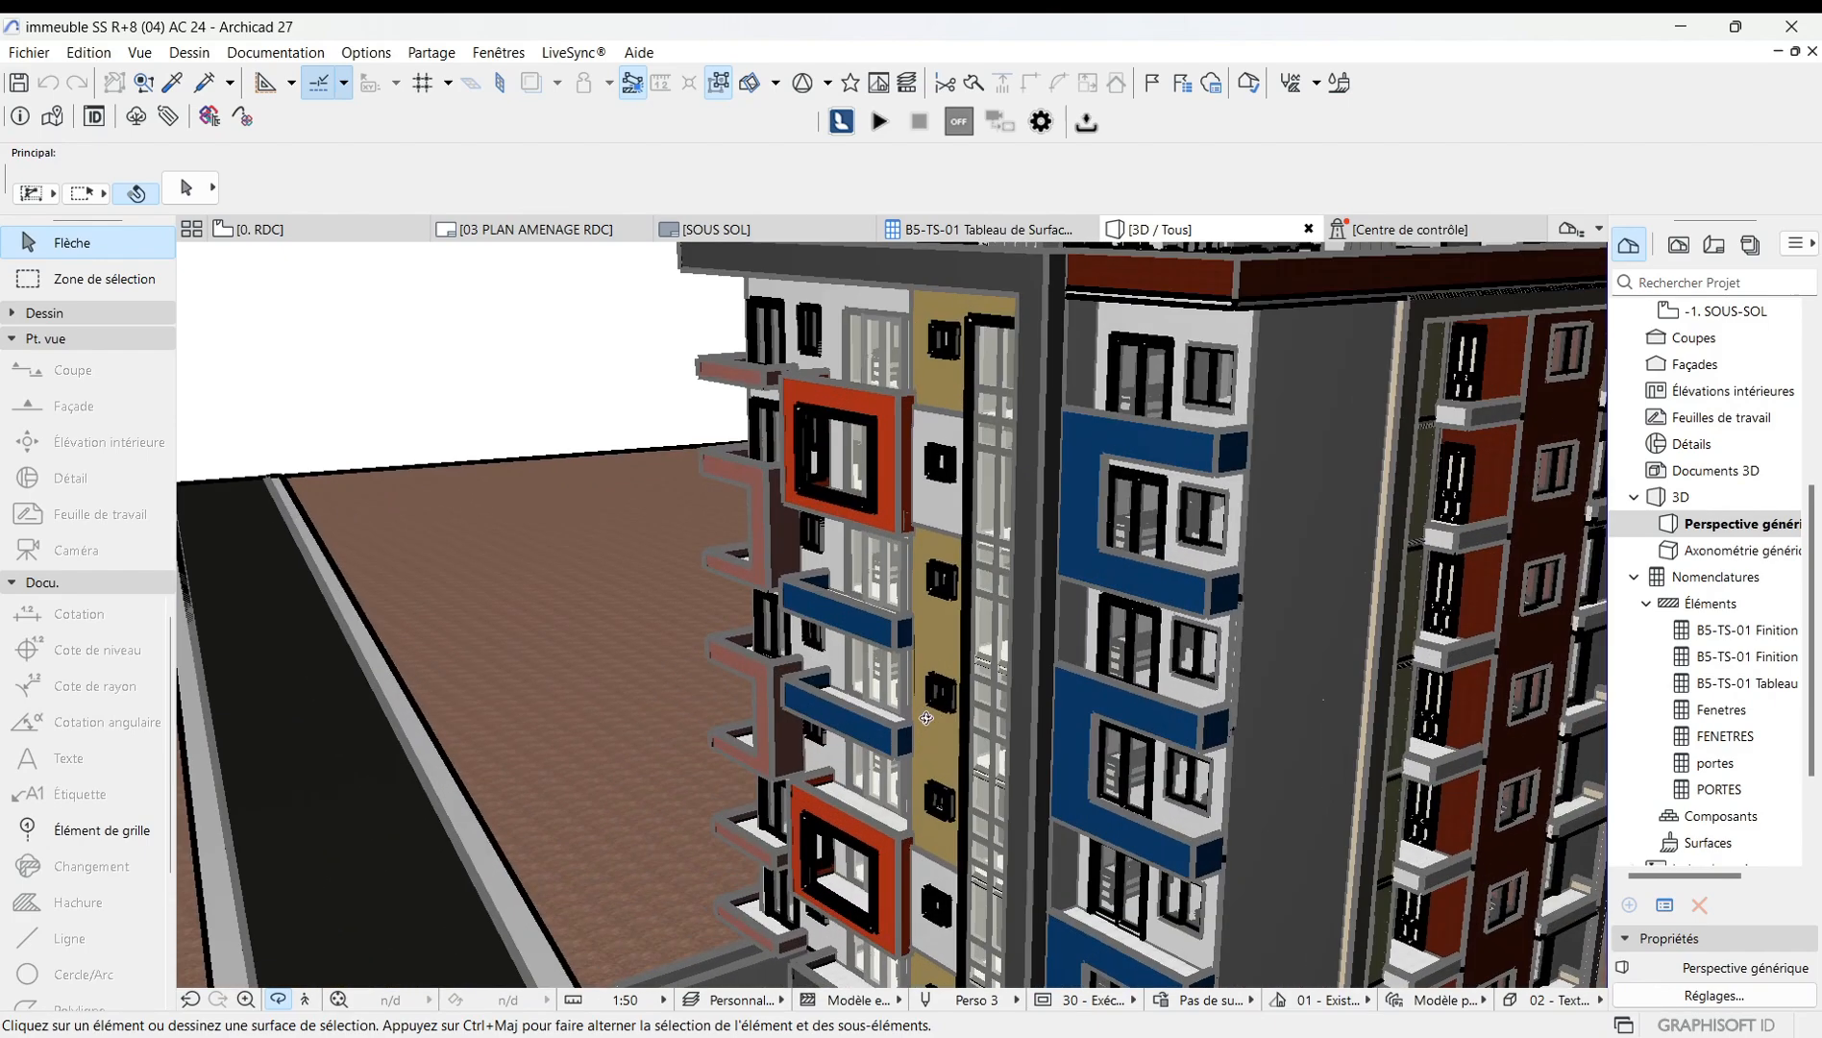
scroll(935, 707, "up", 6)
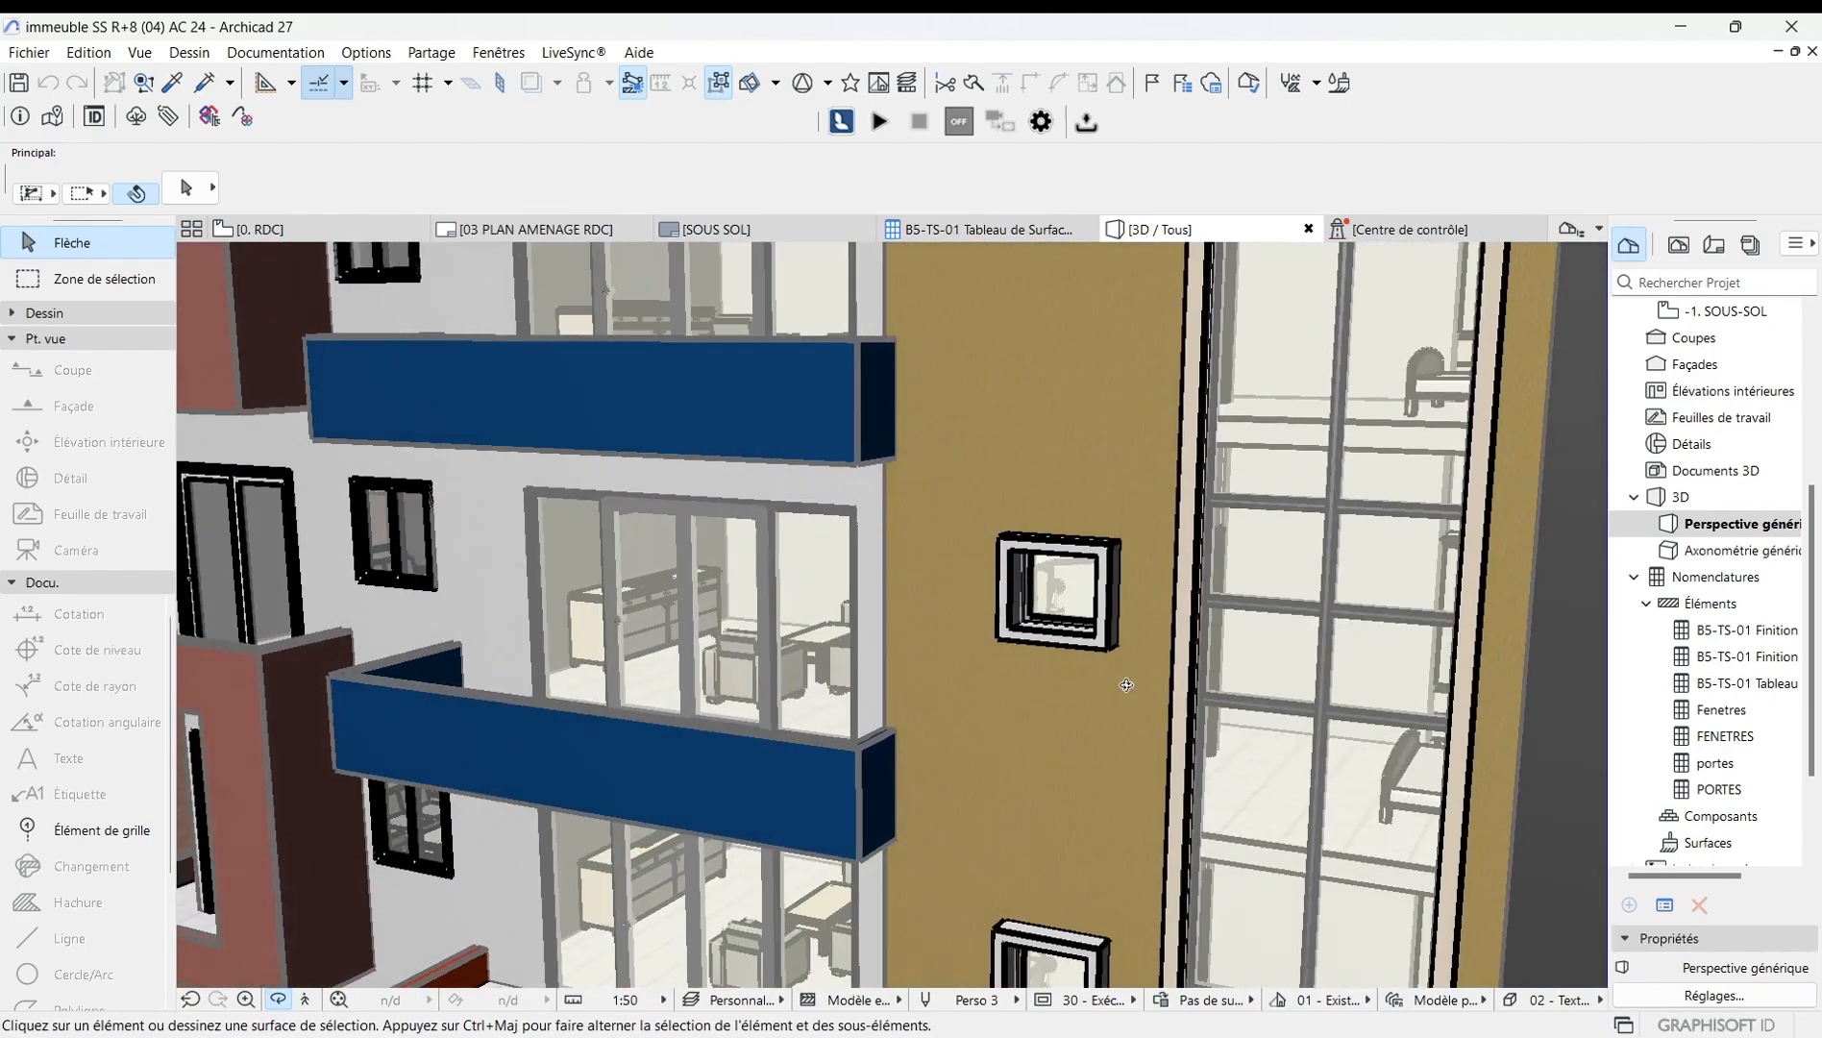
scroll(723, 655, "down", 10)
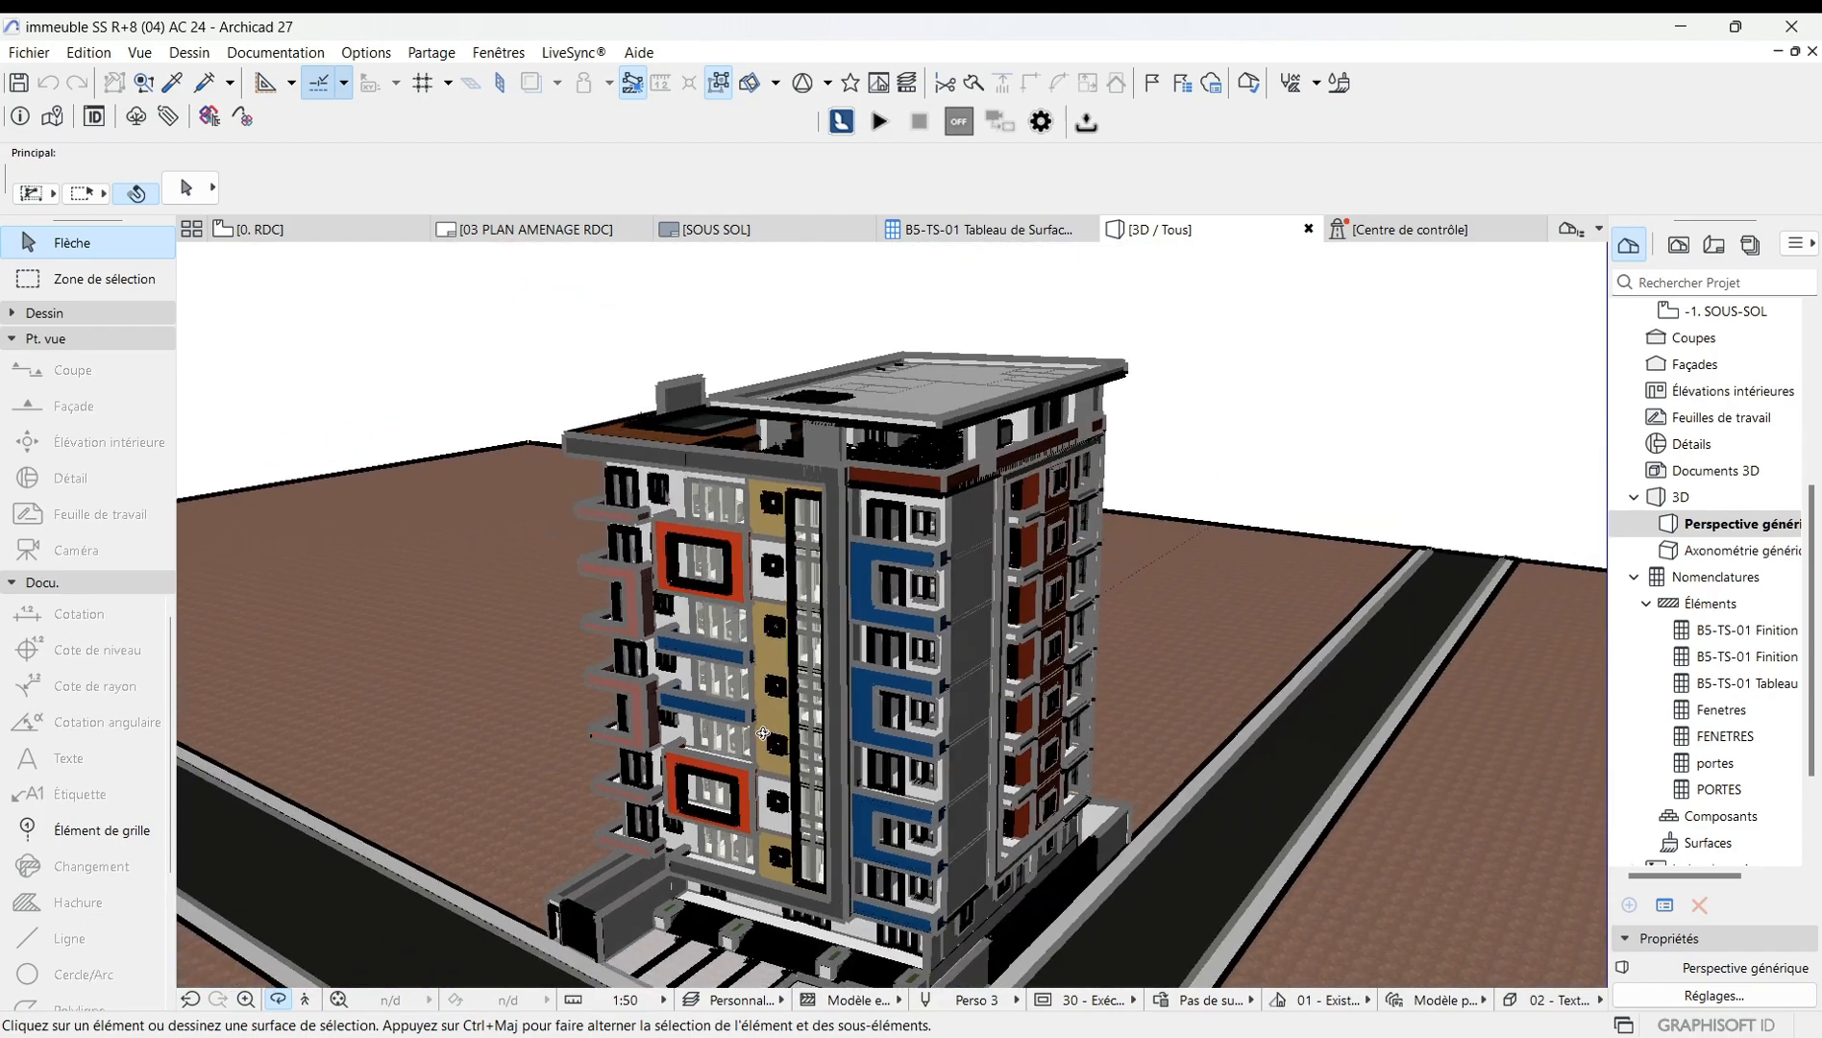
left_click_drag(829, 652, 639, 627)
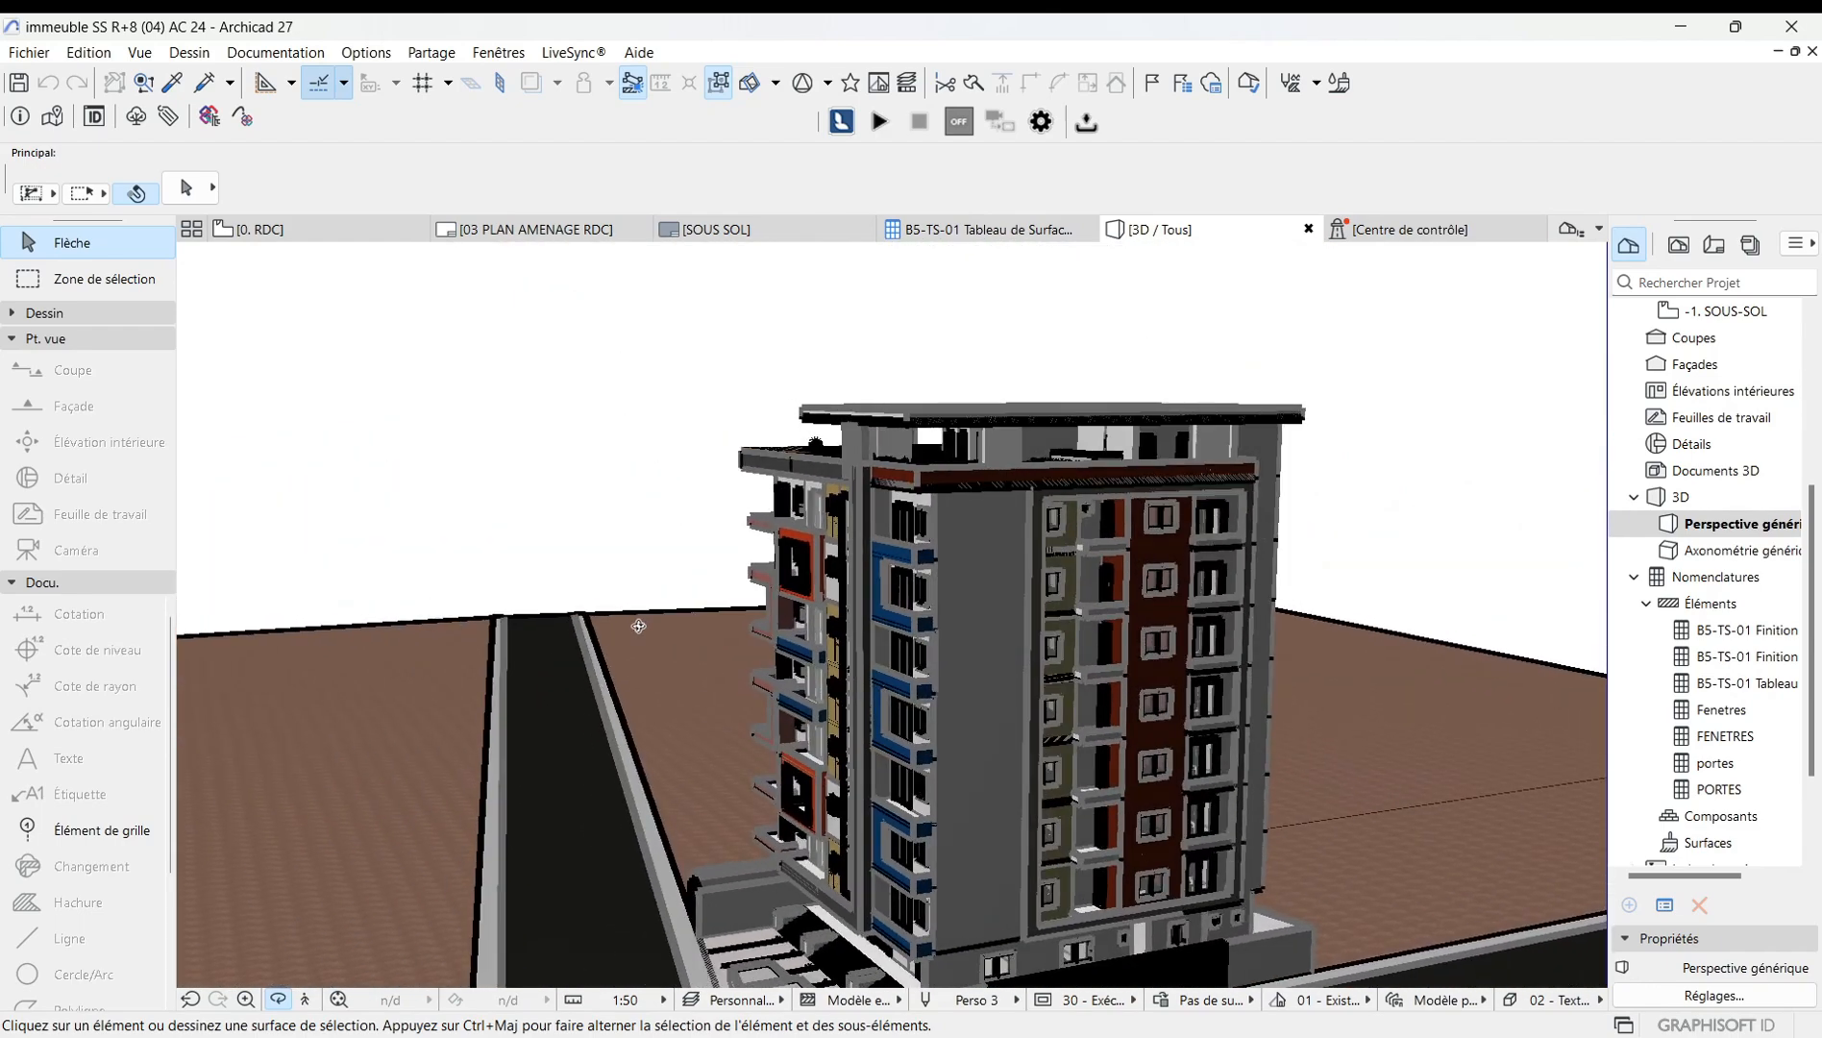
left_click_drag(1182, 623, 672, 727)
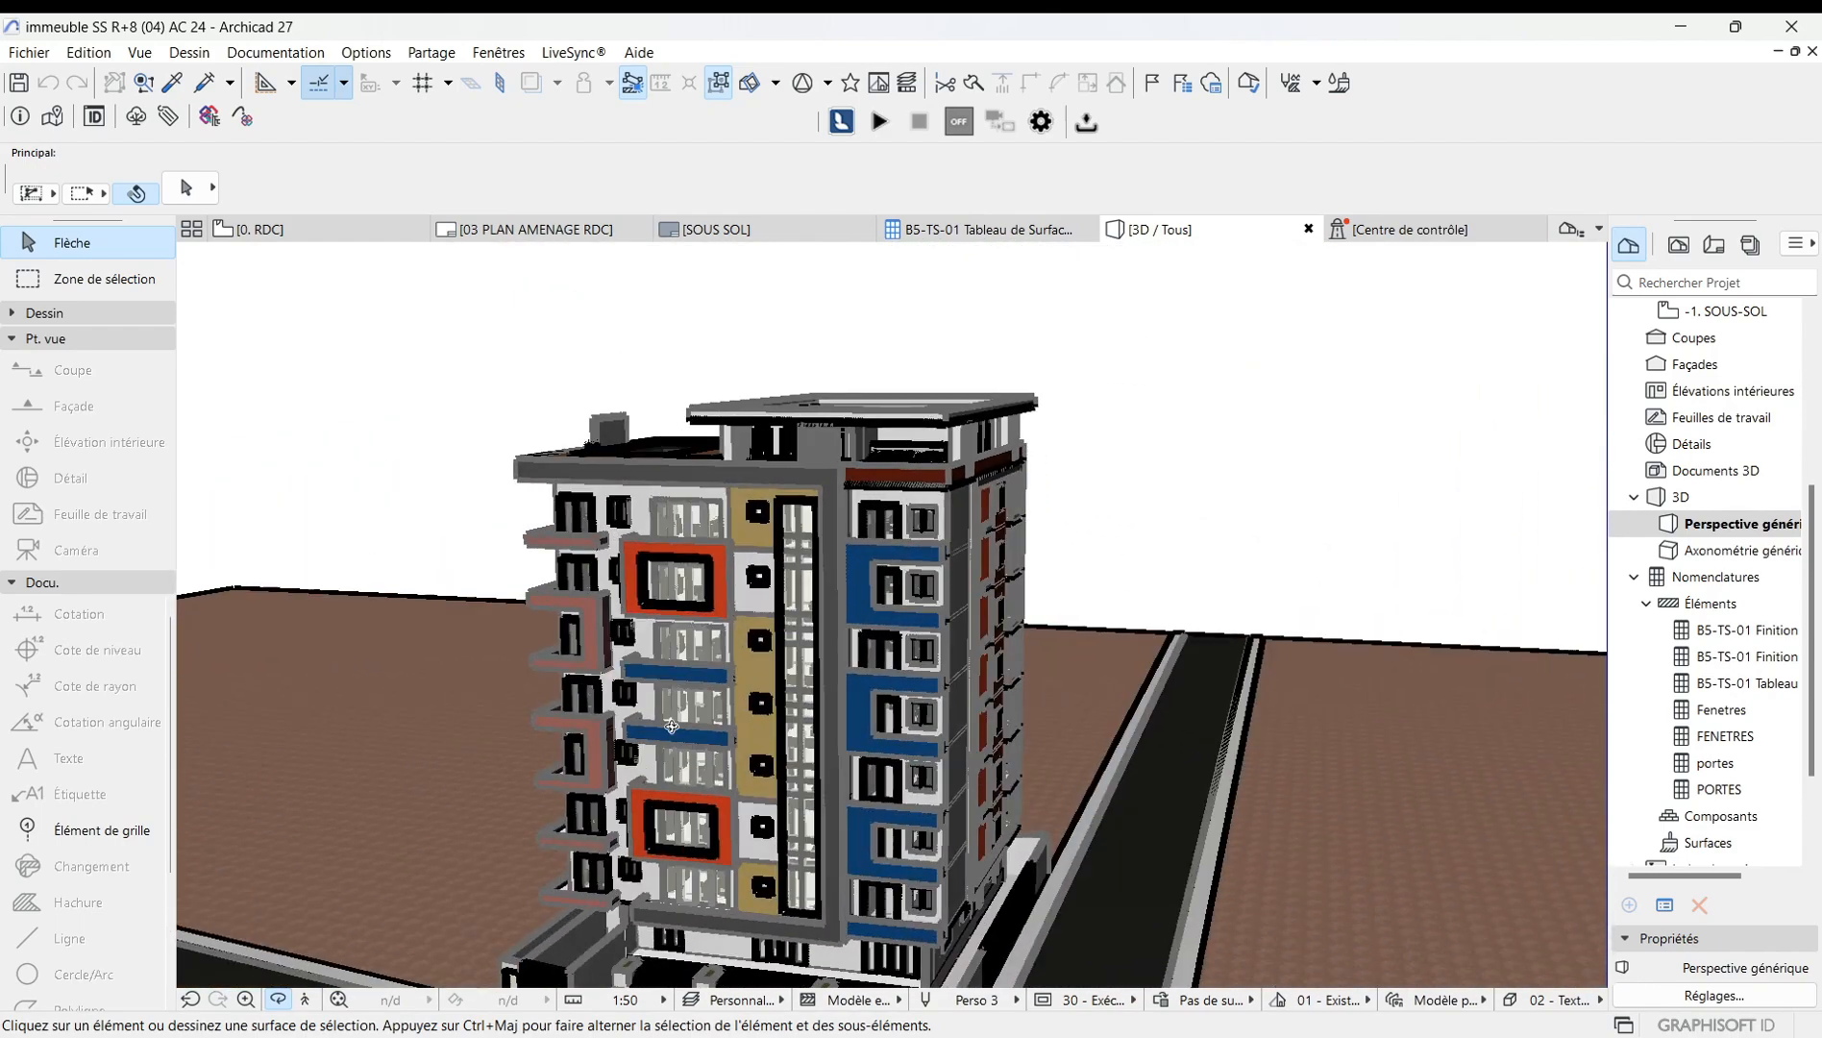
Reopen the 3D style settings, set the contour thickness back to 1, expand the shadow options and apply the style.
right_click(419, 514)
mouse_move(476, 529)
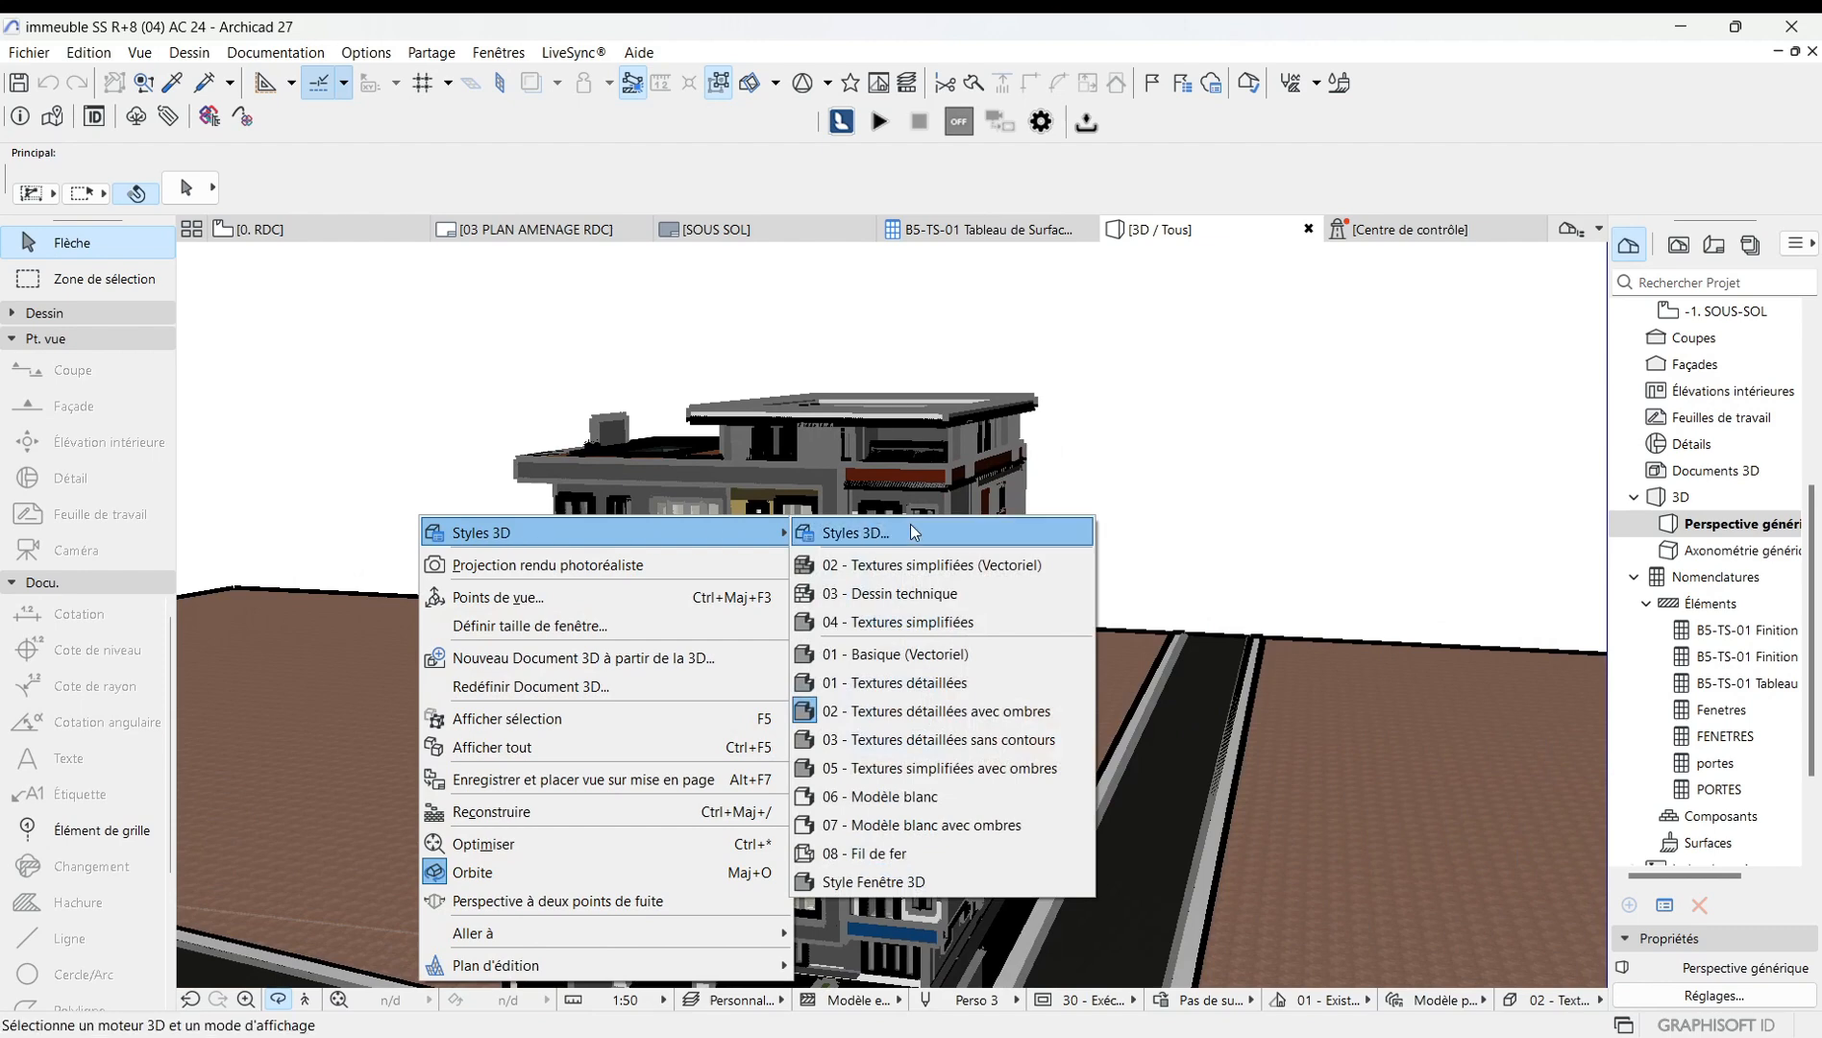
left_click(1017, 580)
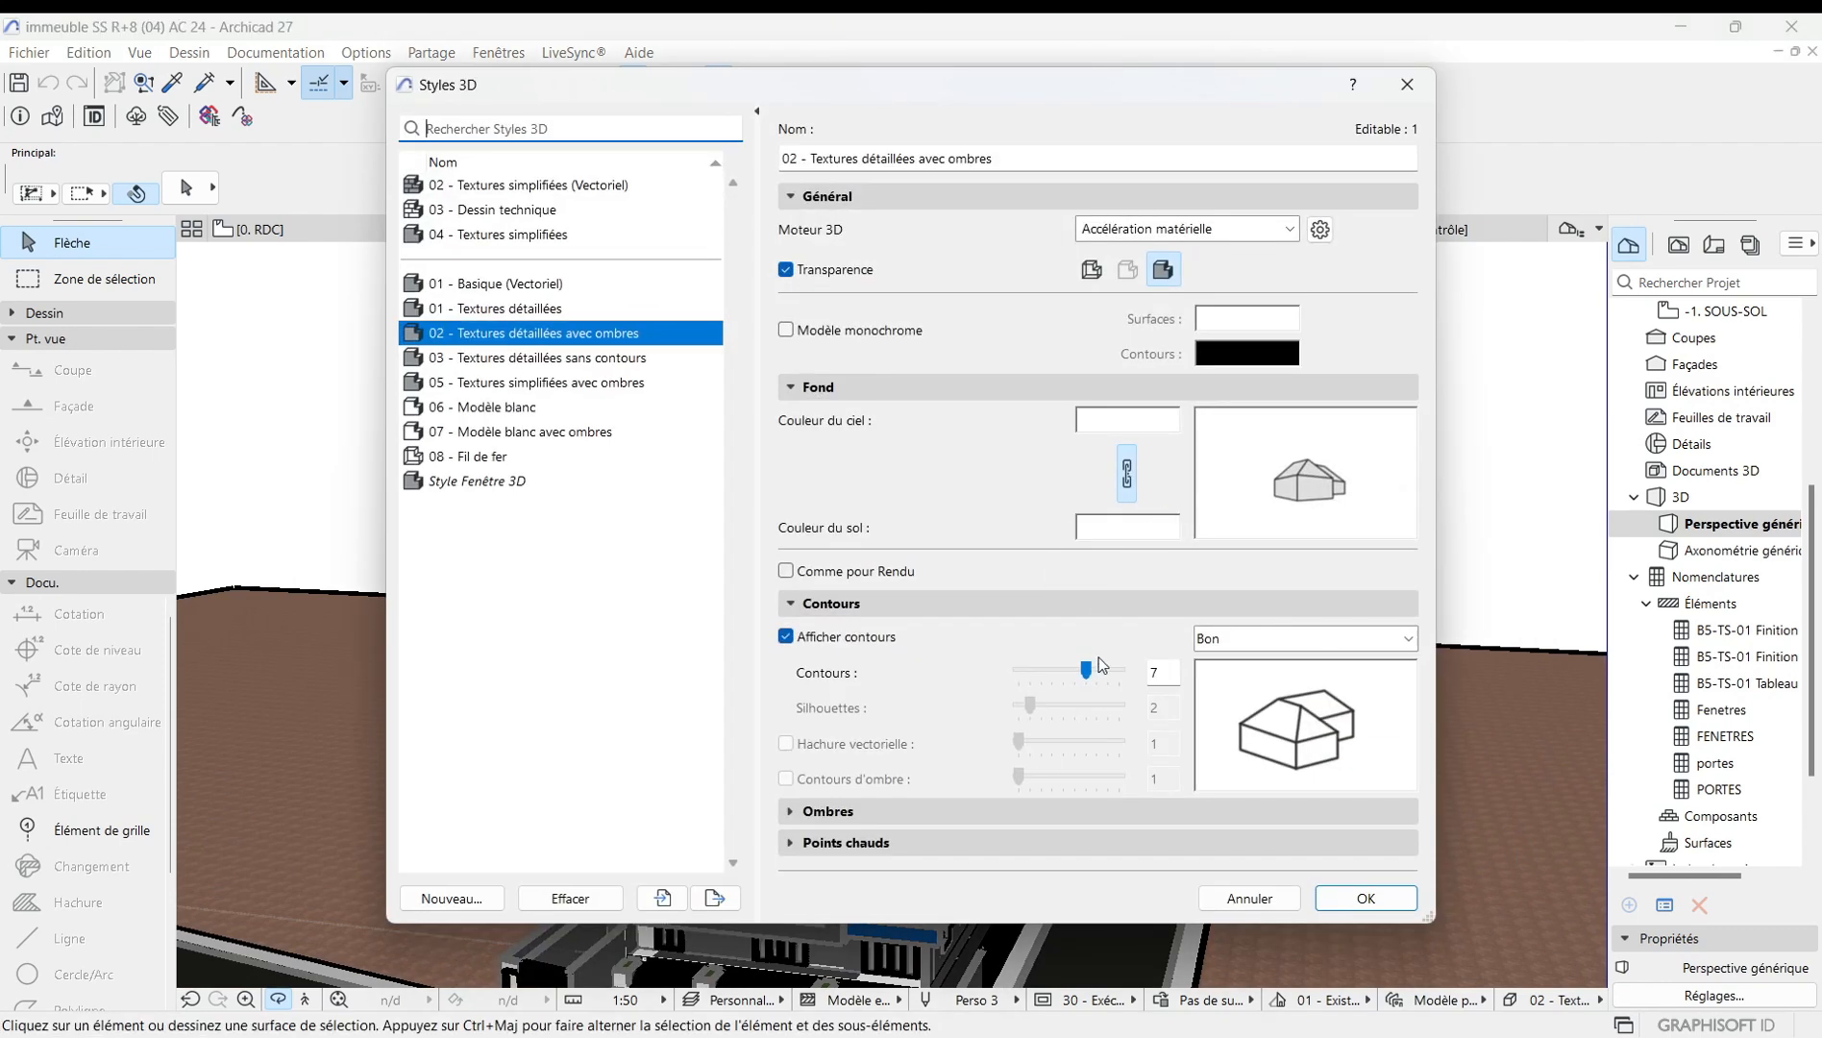
left_click_drag(1086, 670, 1016, 676)
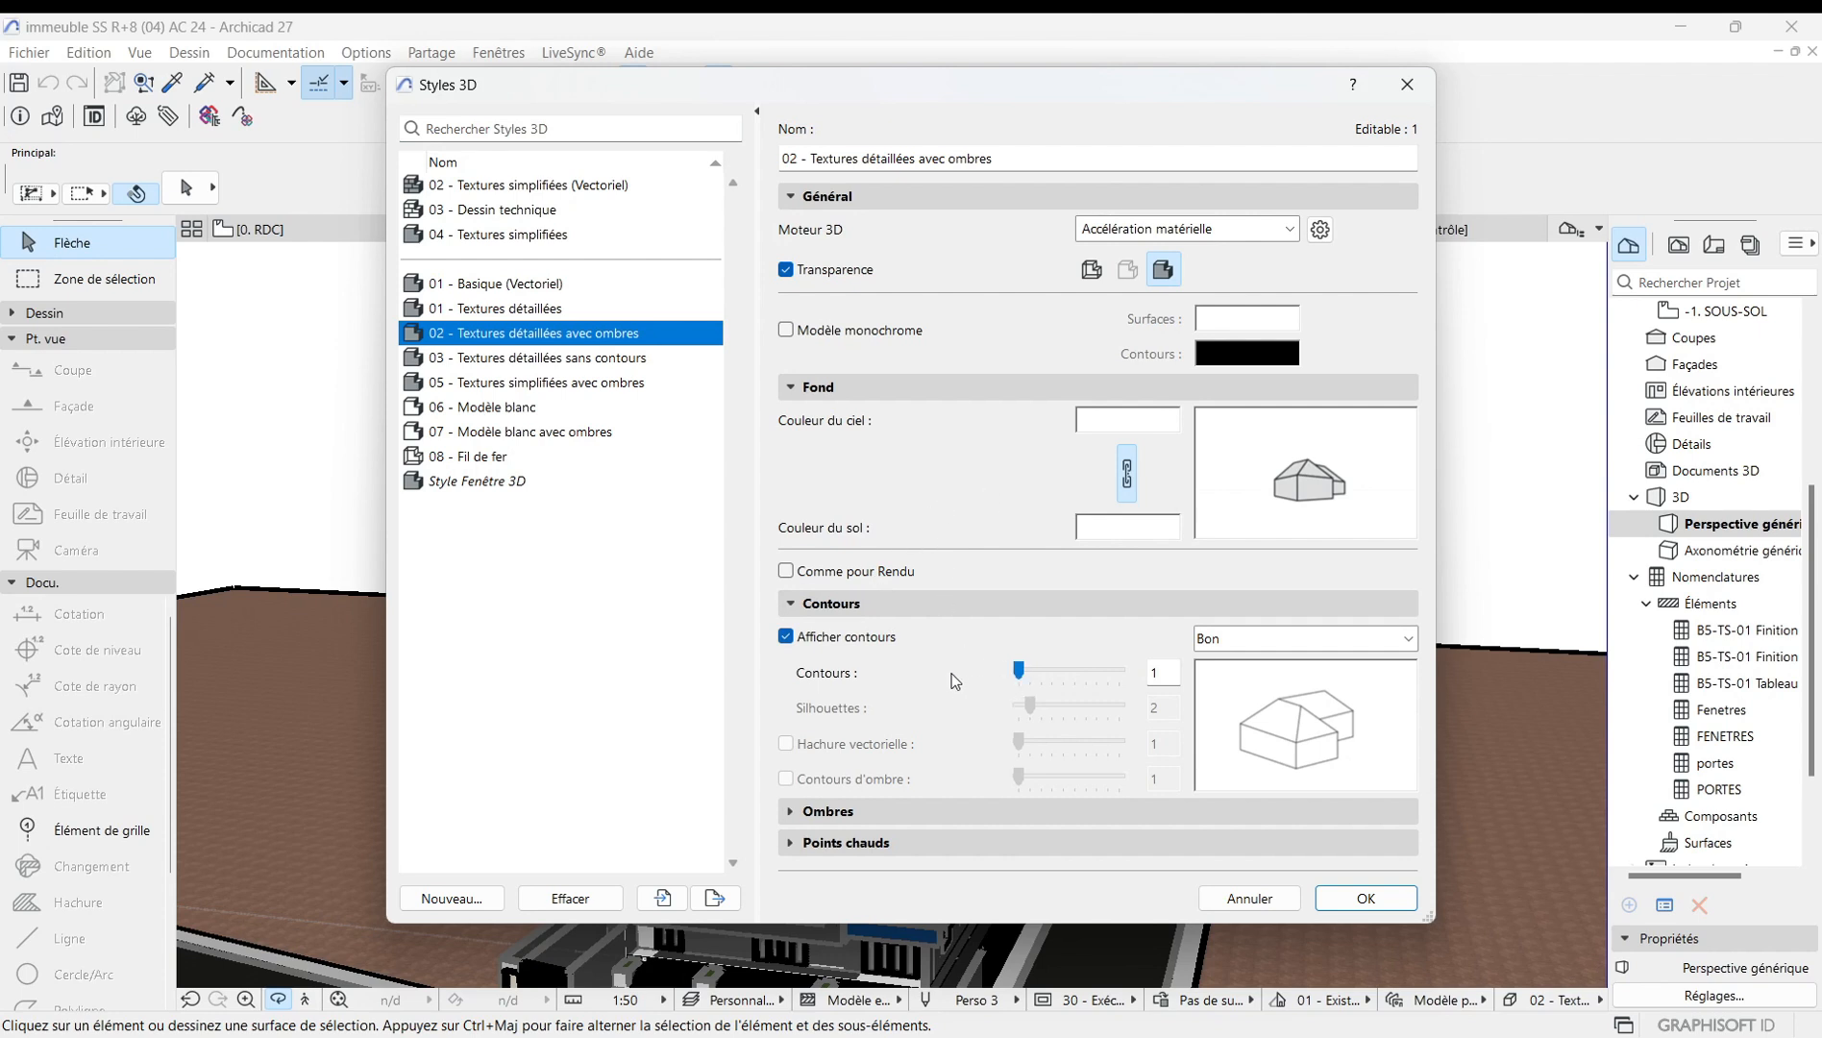
left_click(843, 815)
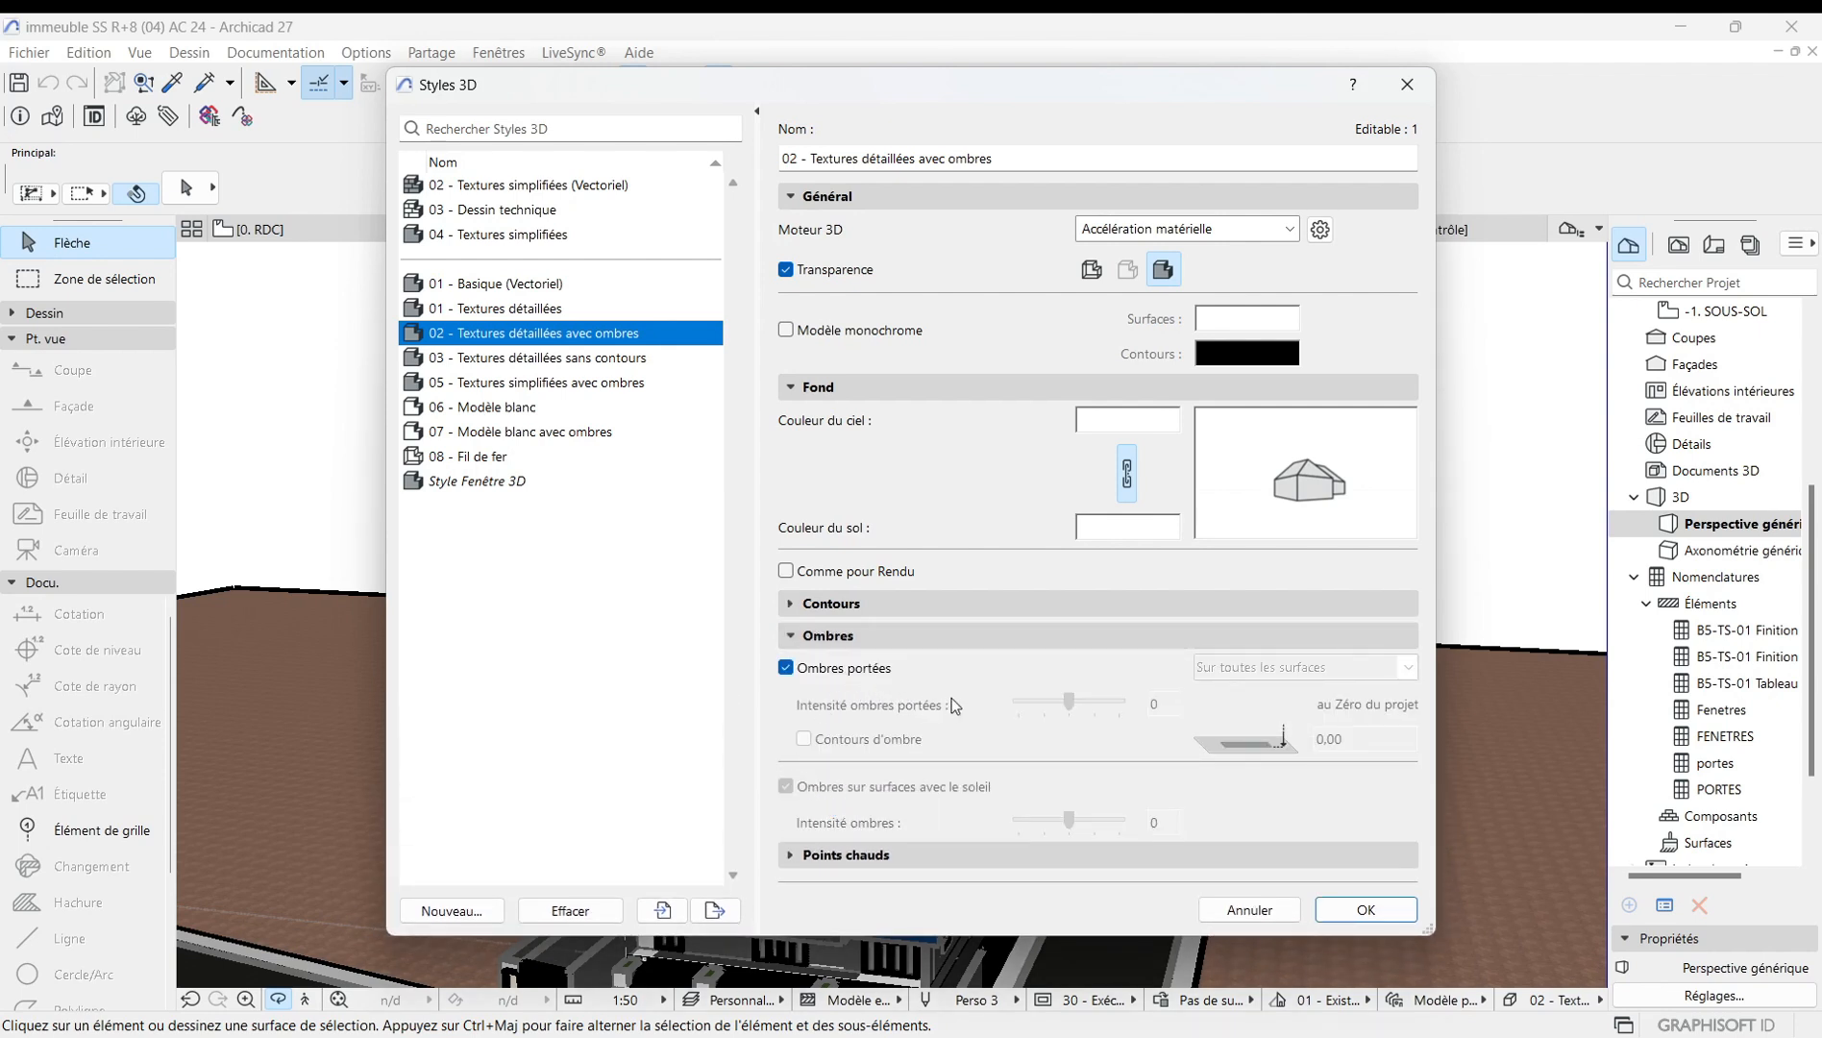
left_click(786, 667)
left_click(786, 669)
left_click(1359, 910)
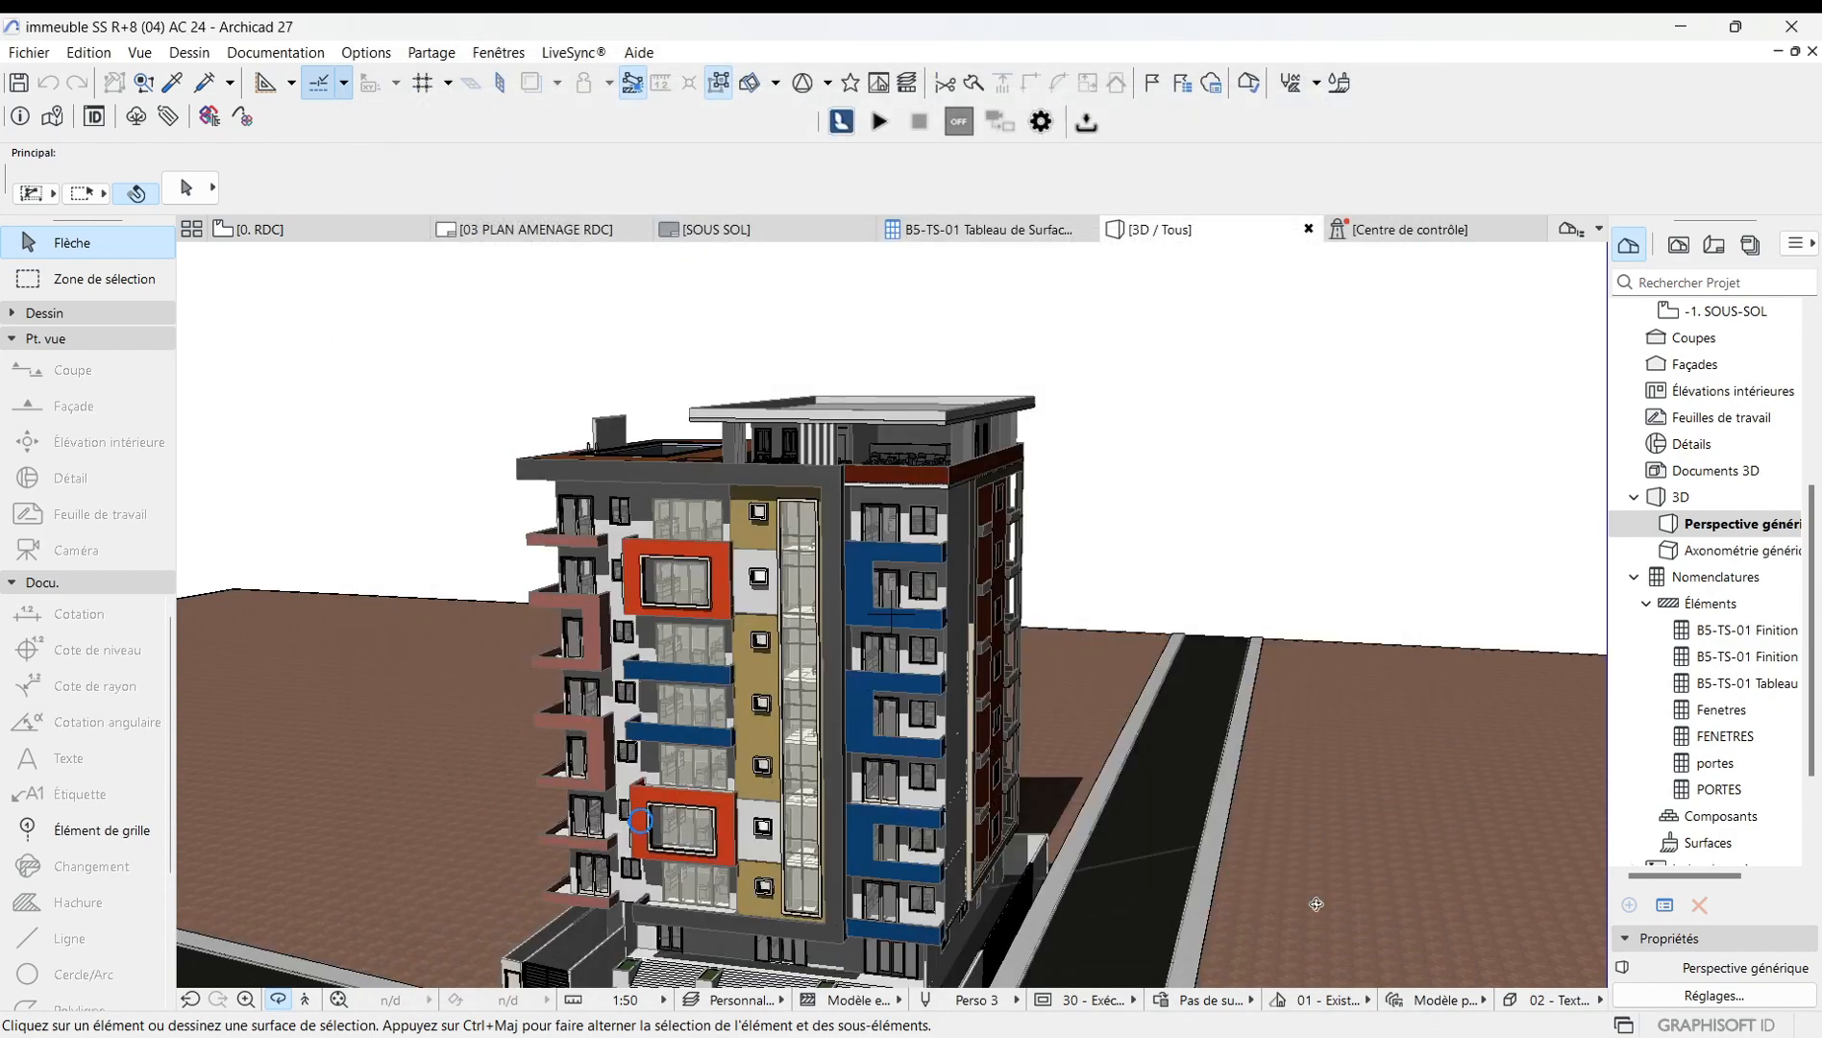
Orbit and zoom around the building to examine the facades with thin contours.
scroll(1043, 576, "down", 4)
left_click_drag(1038, 581, 1034, 685)
scroll(1035, 686, "up", 3)
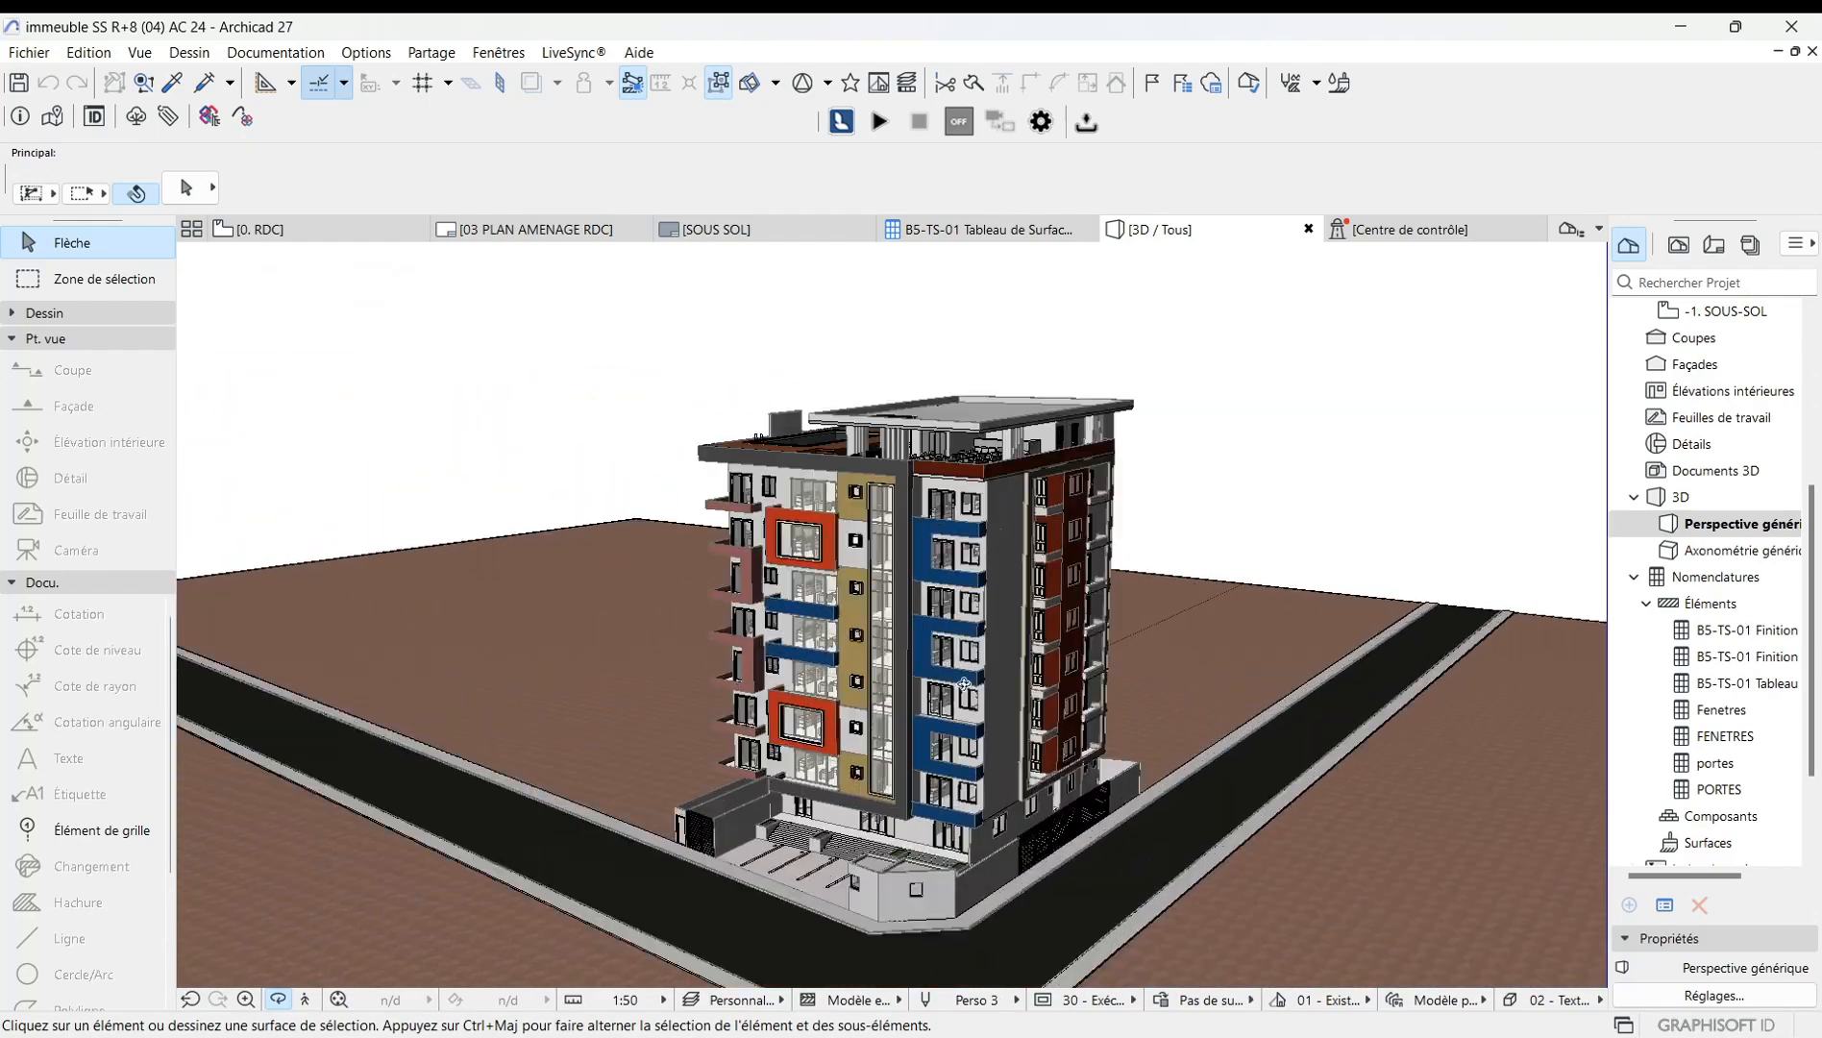
scroll(1034, 685, "up", 1)
scroll(1017, 694, "up", 1)
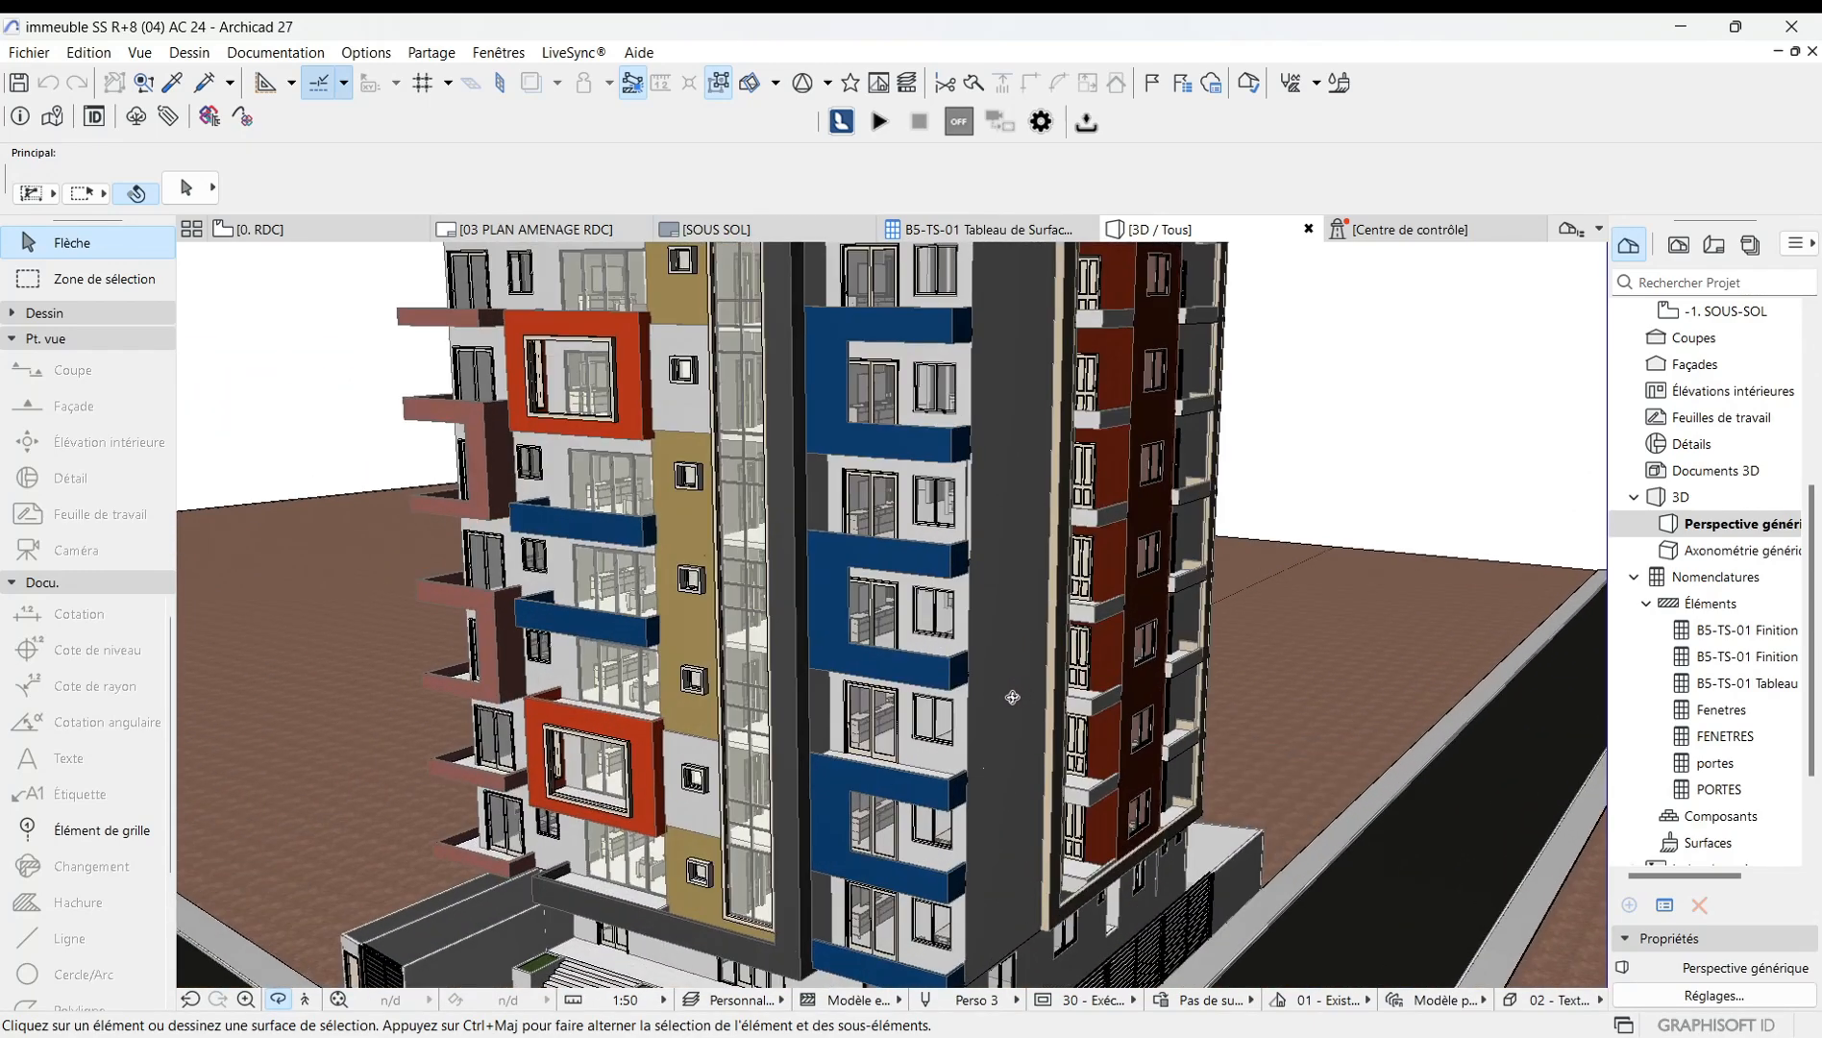
left_click_drag(1012, 697, 968, 692)
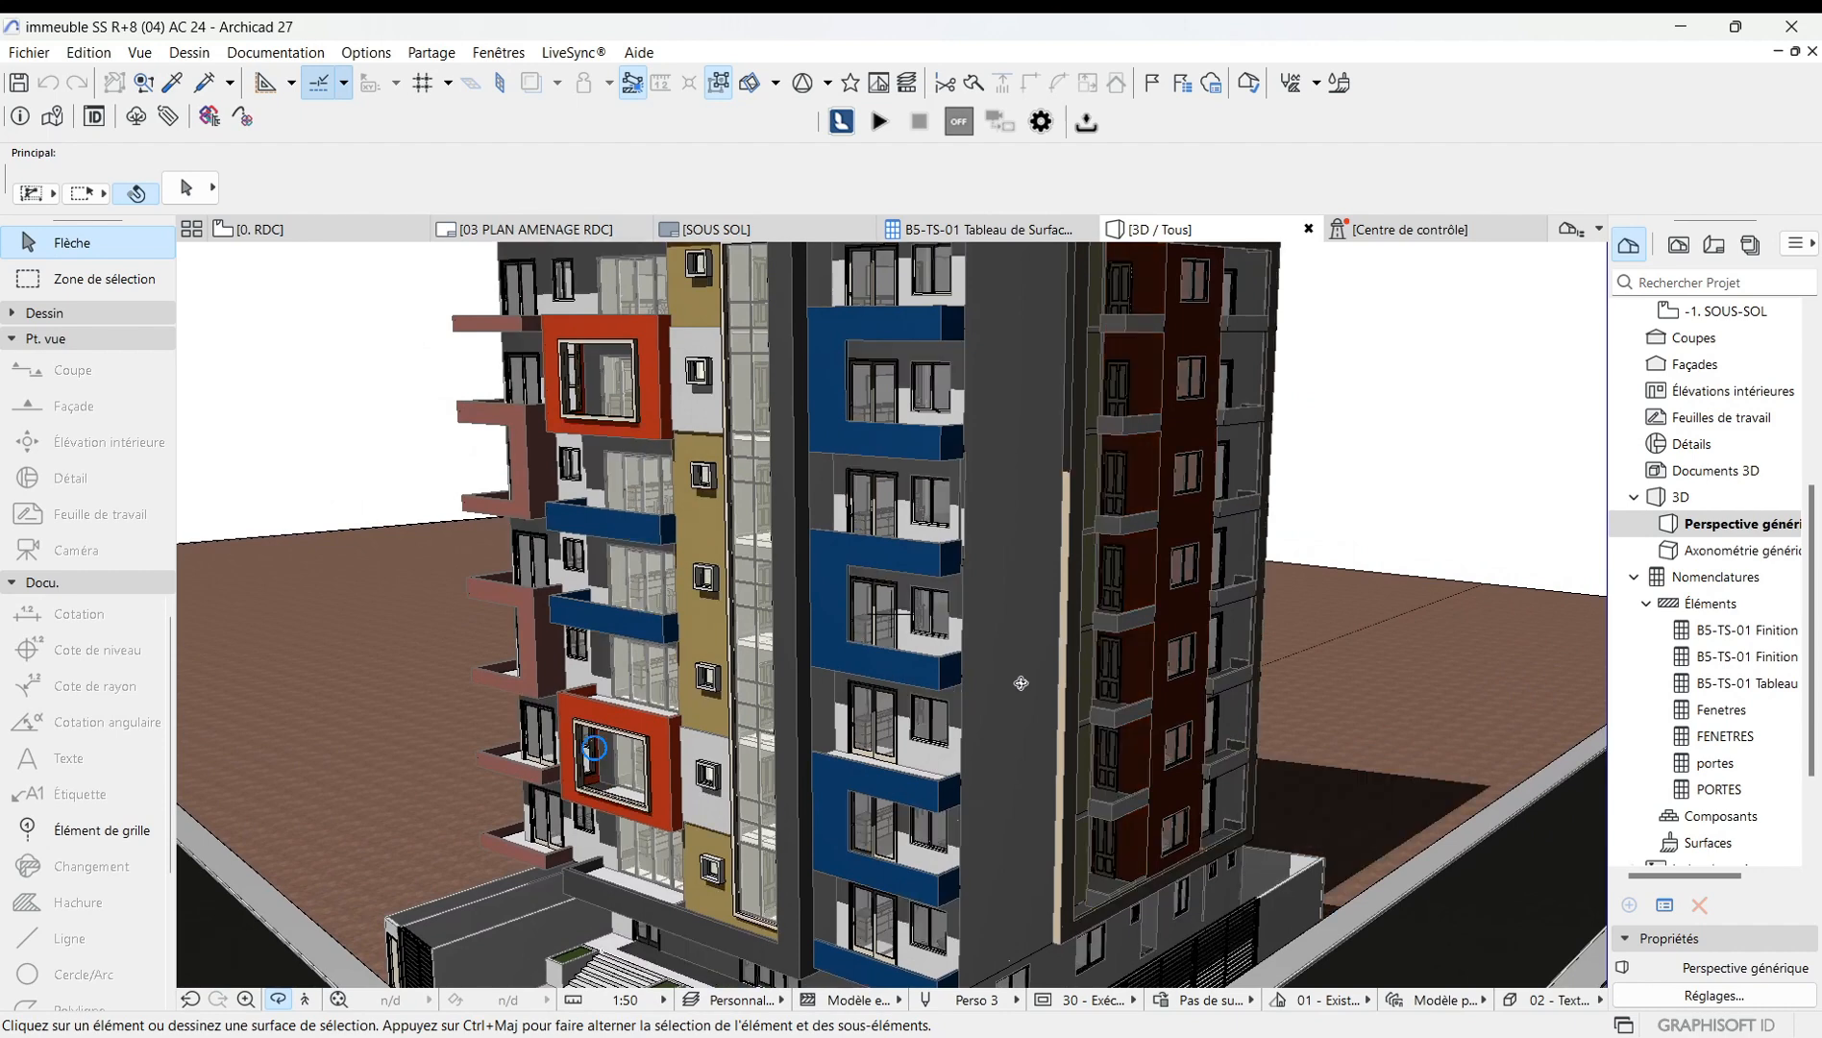
scroll(1017, 694, "down", 2)
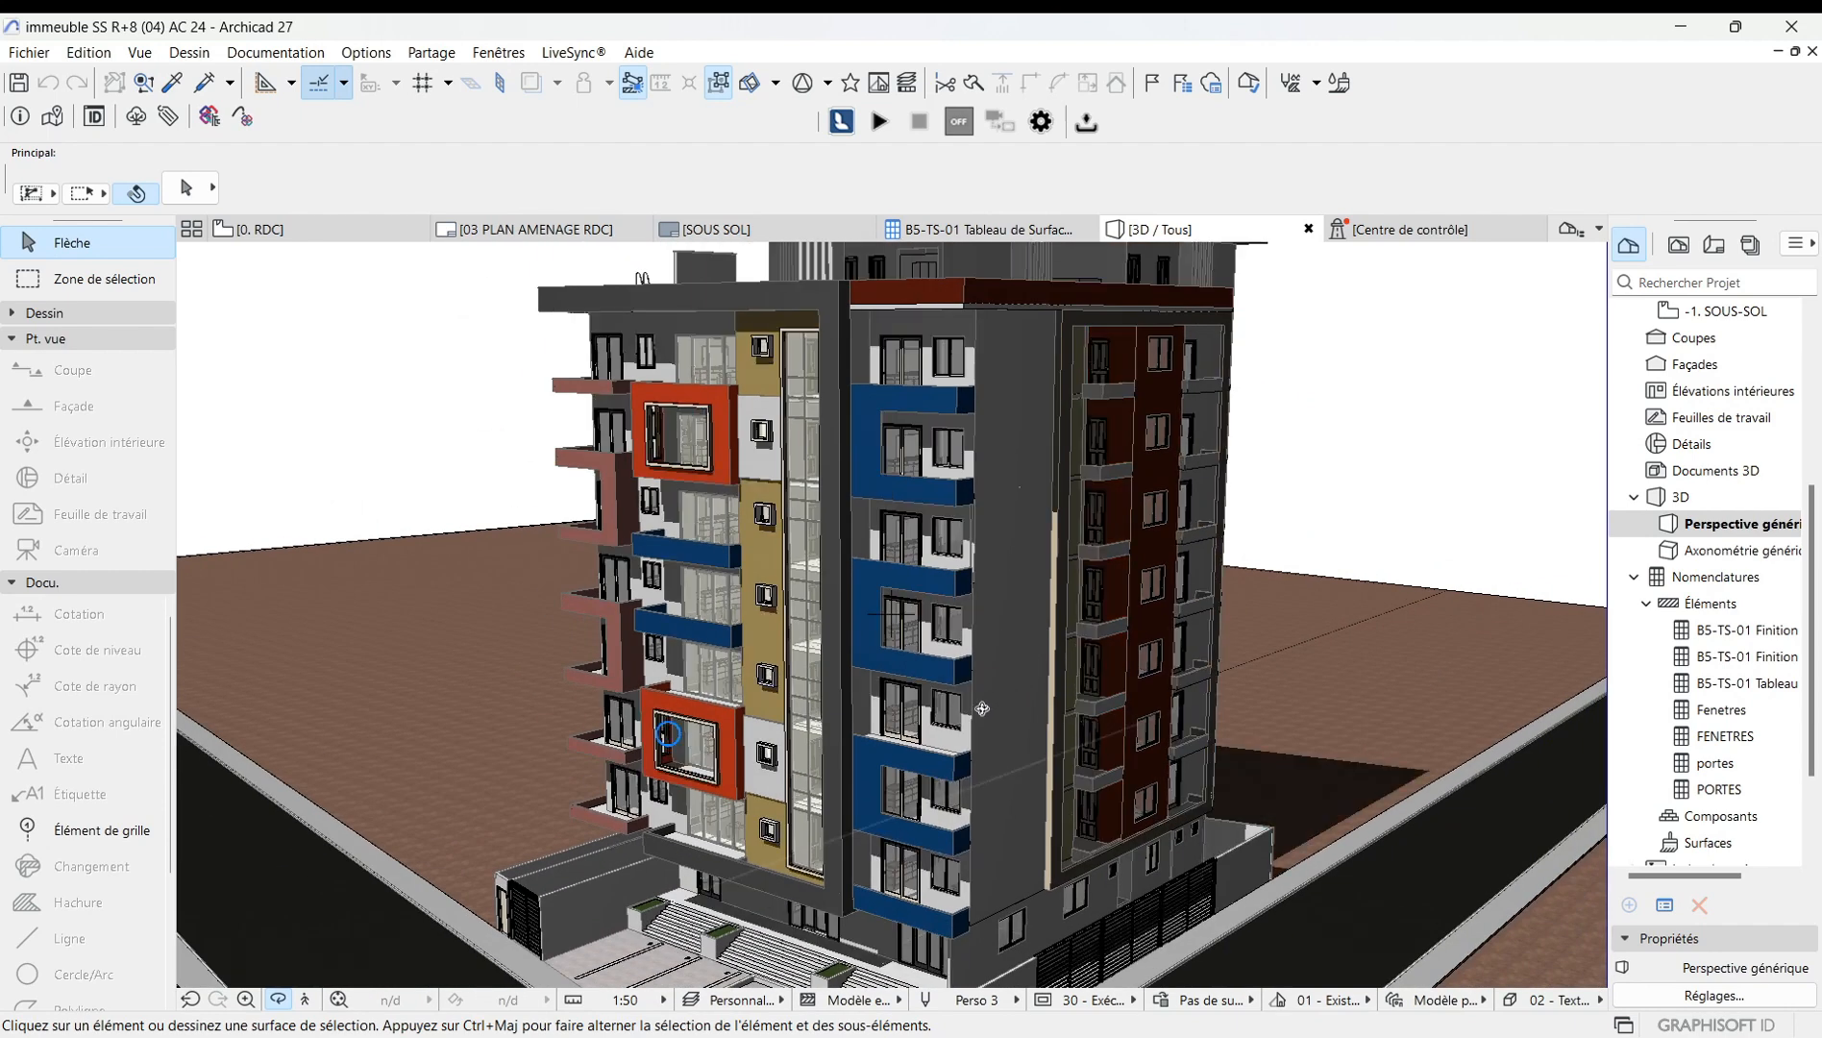
scroll(939, 713, "up", 2)
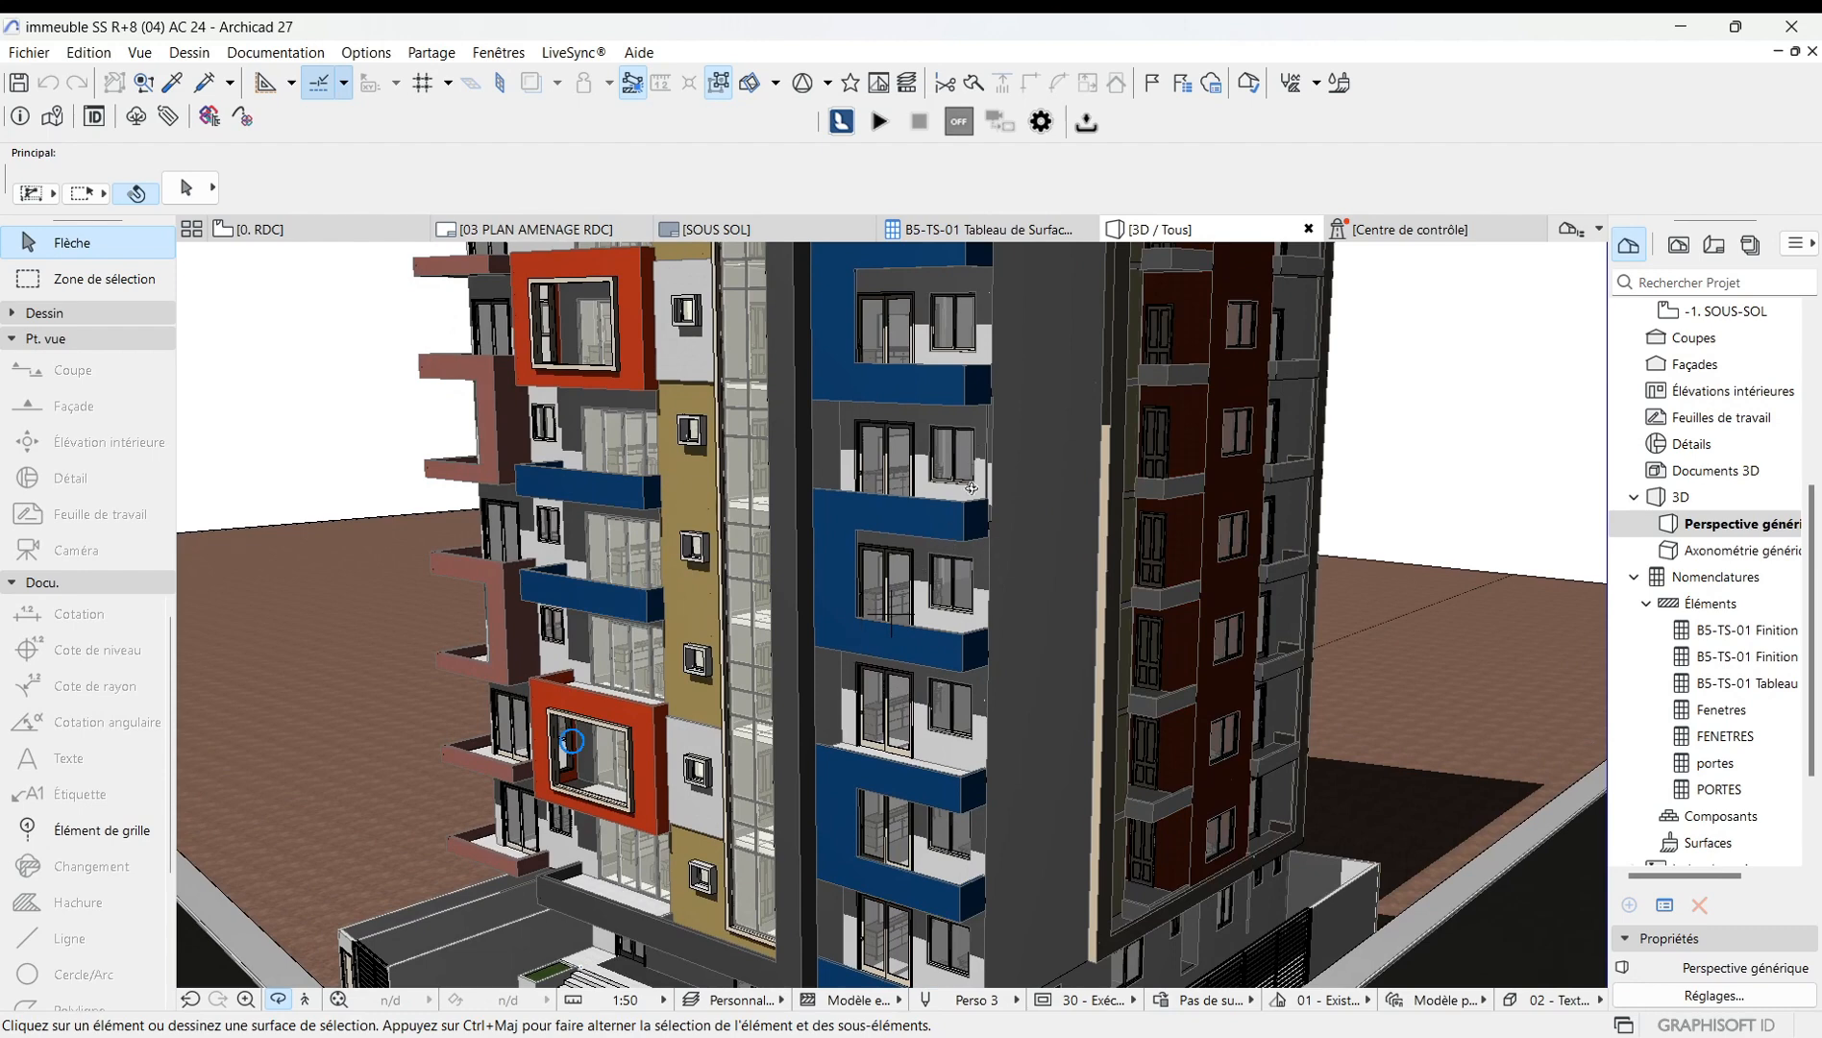
scroll(914, 569, "down", 2)
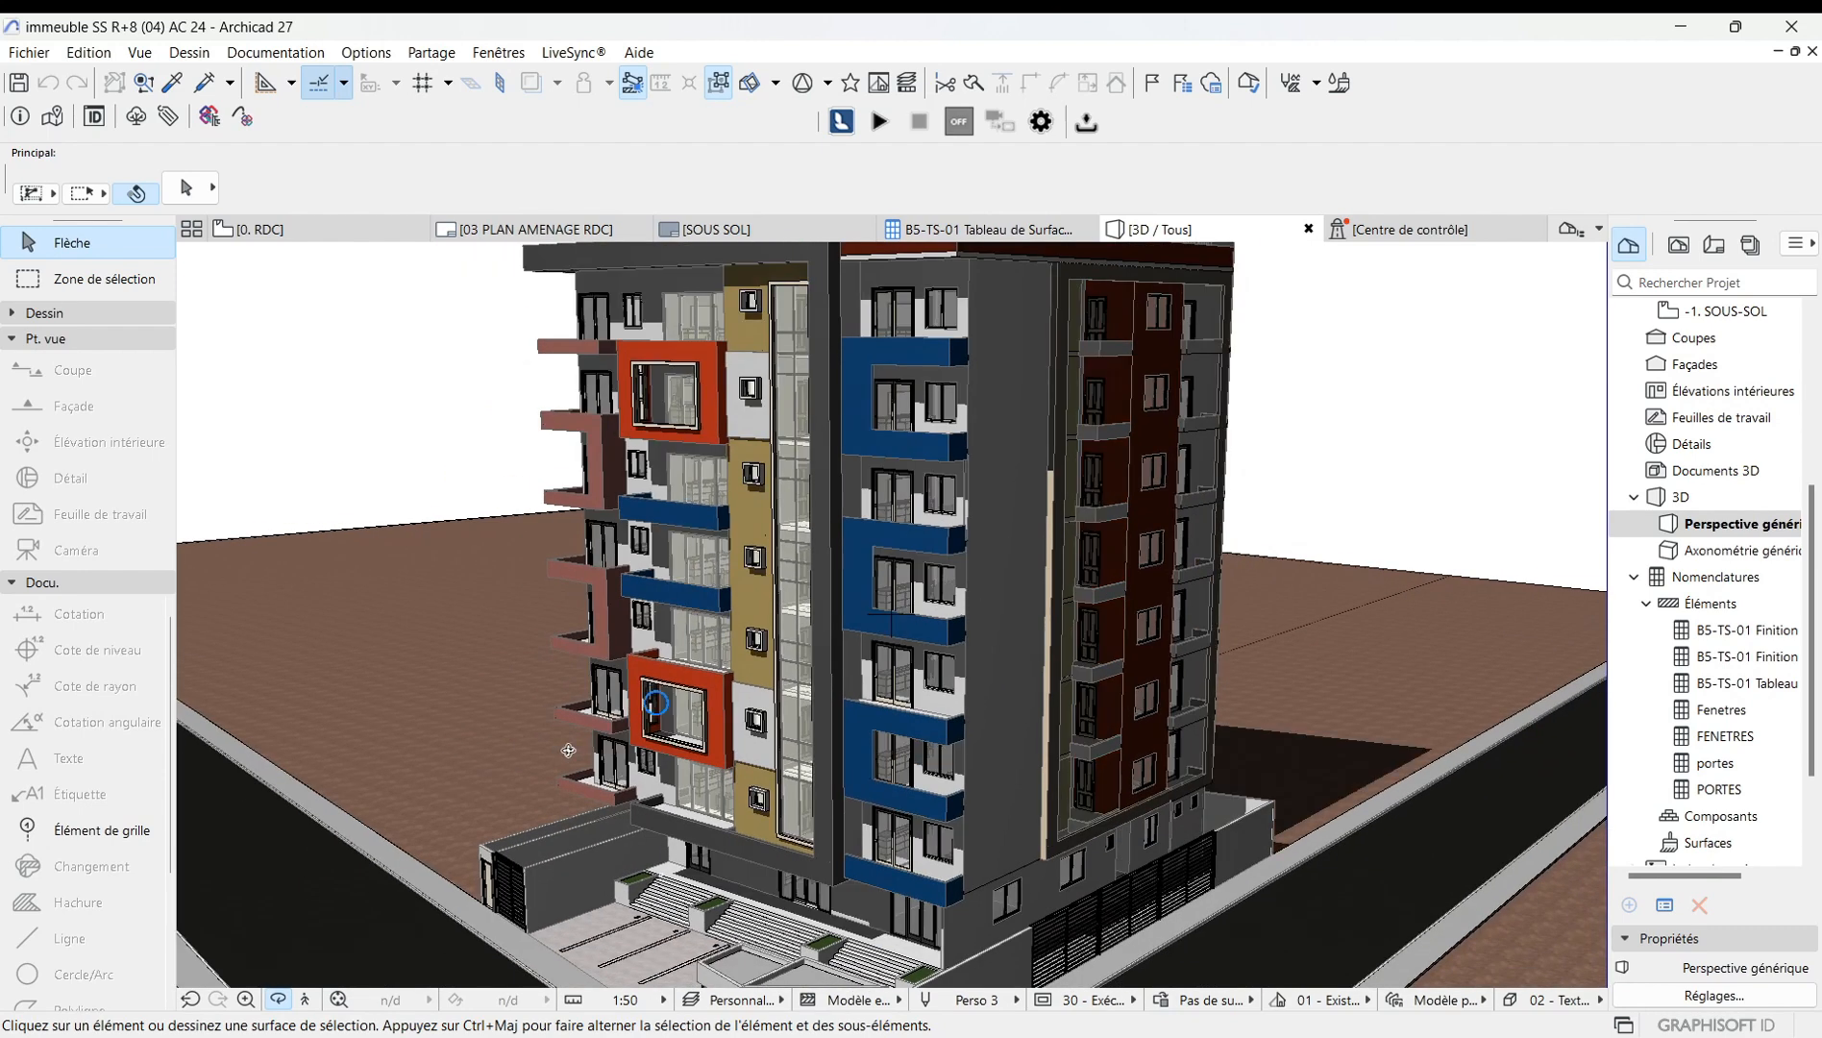
Open the 3D style settings, turn off cast shadows and apply the style.
right_click(401, 384)
mouse_move(673, 401)
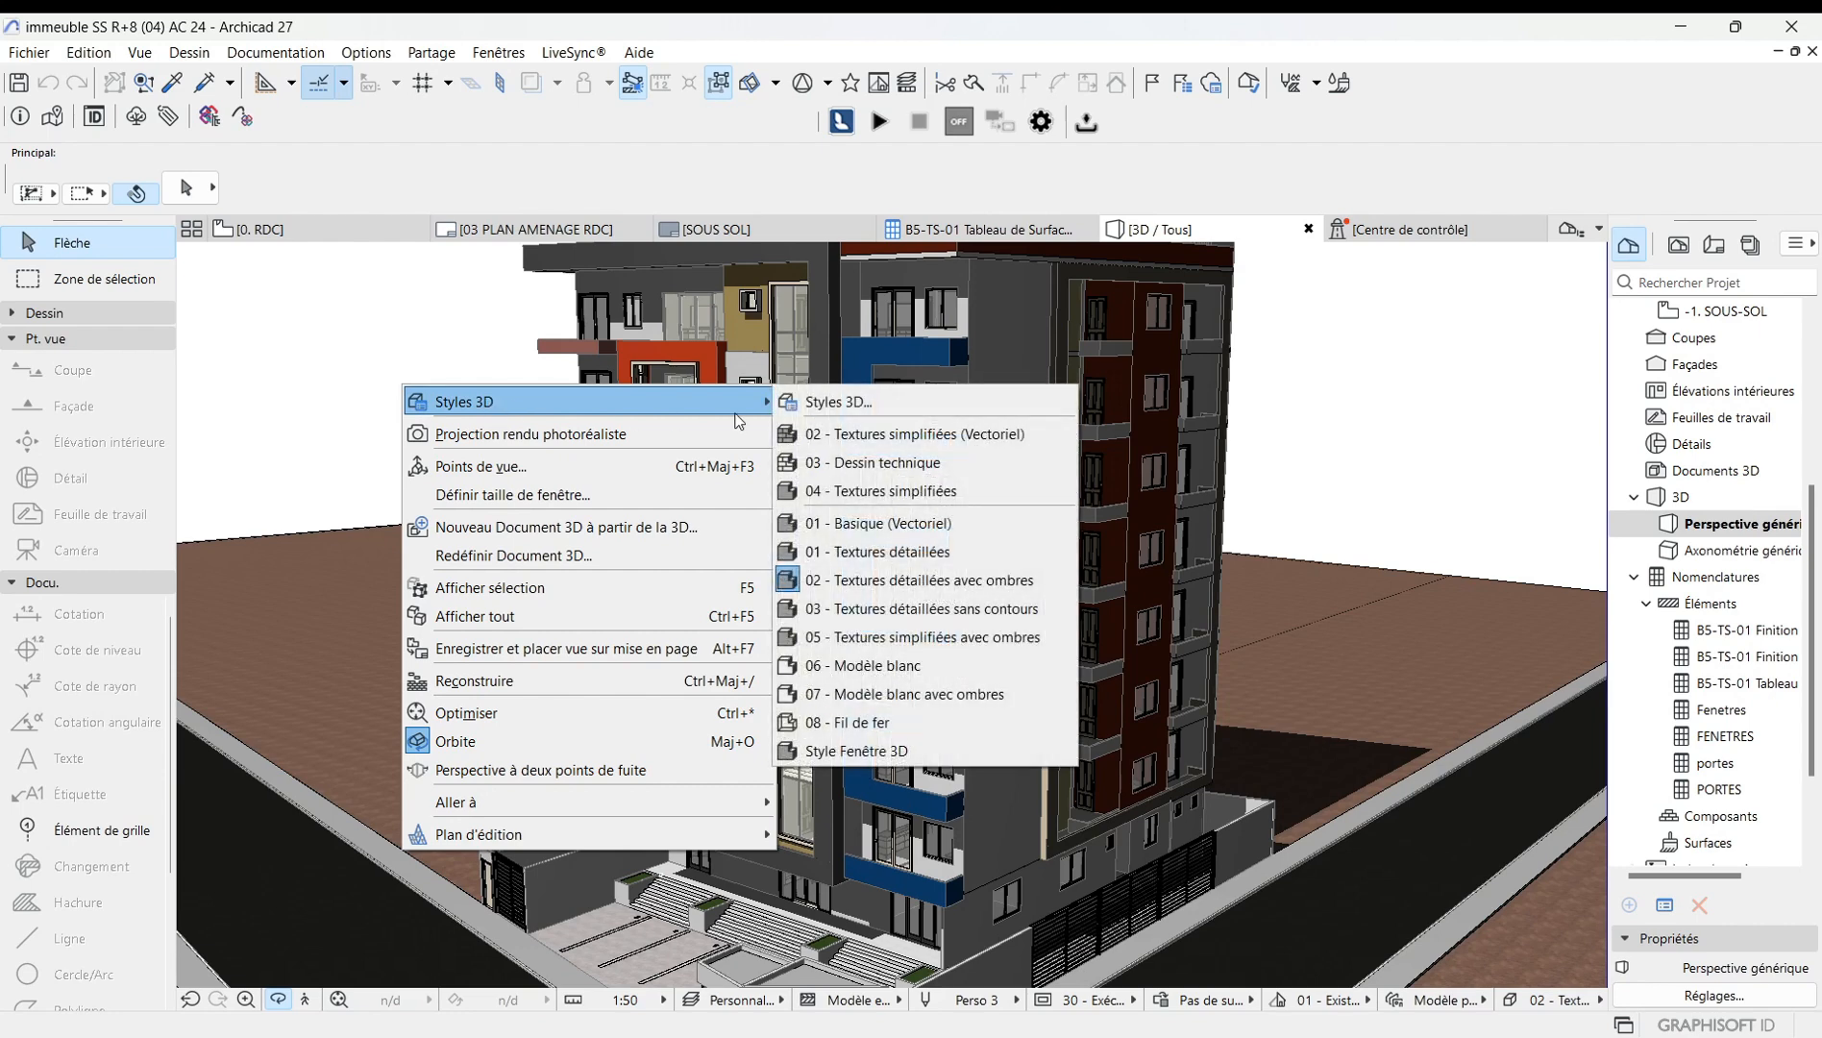
left_click(856, 411)
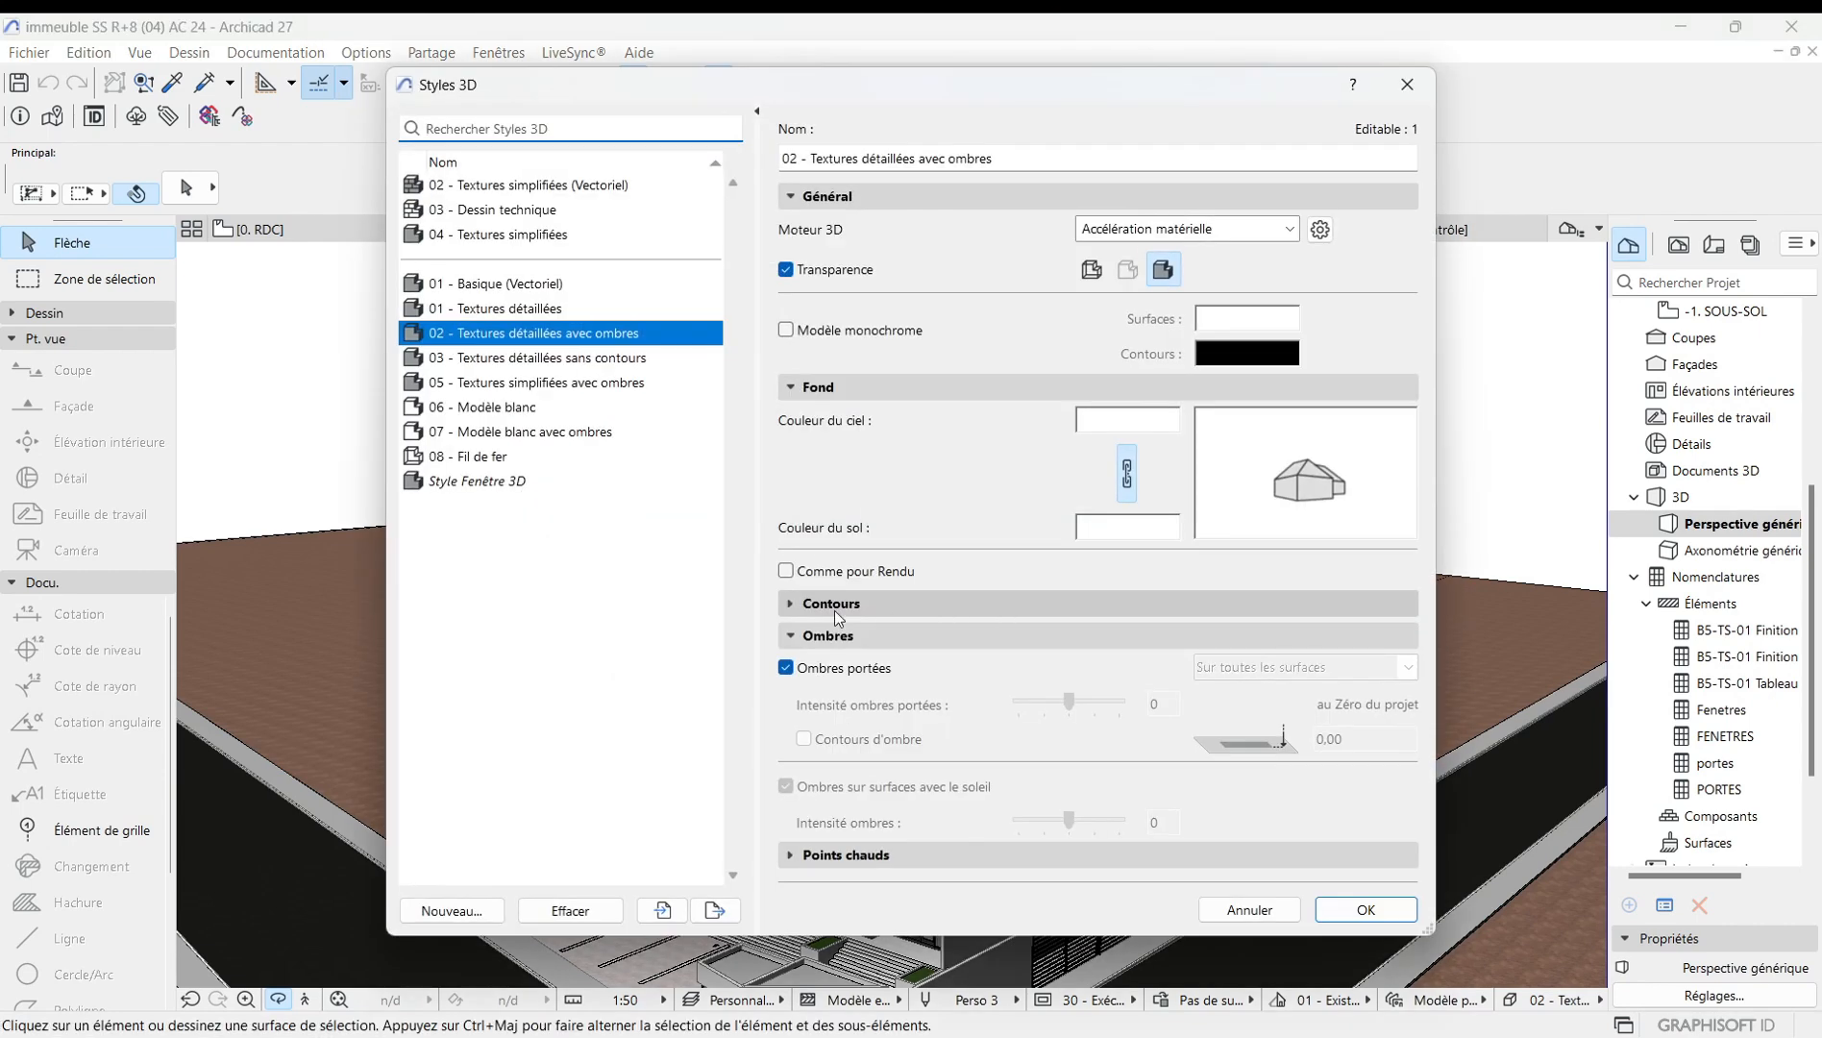
left_click(804, 671)
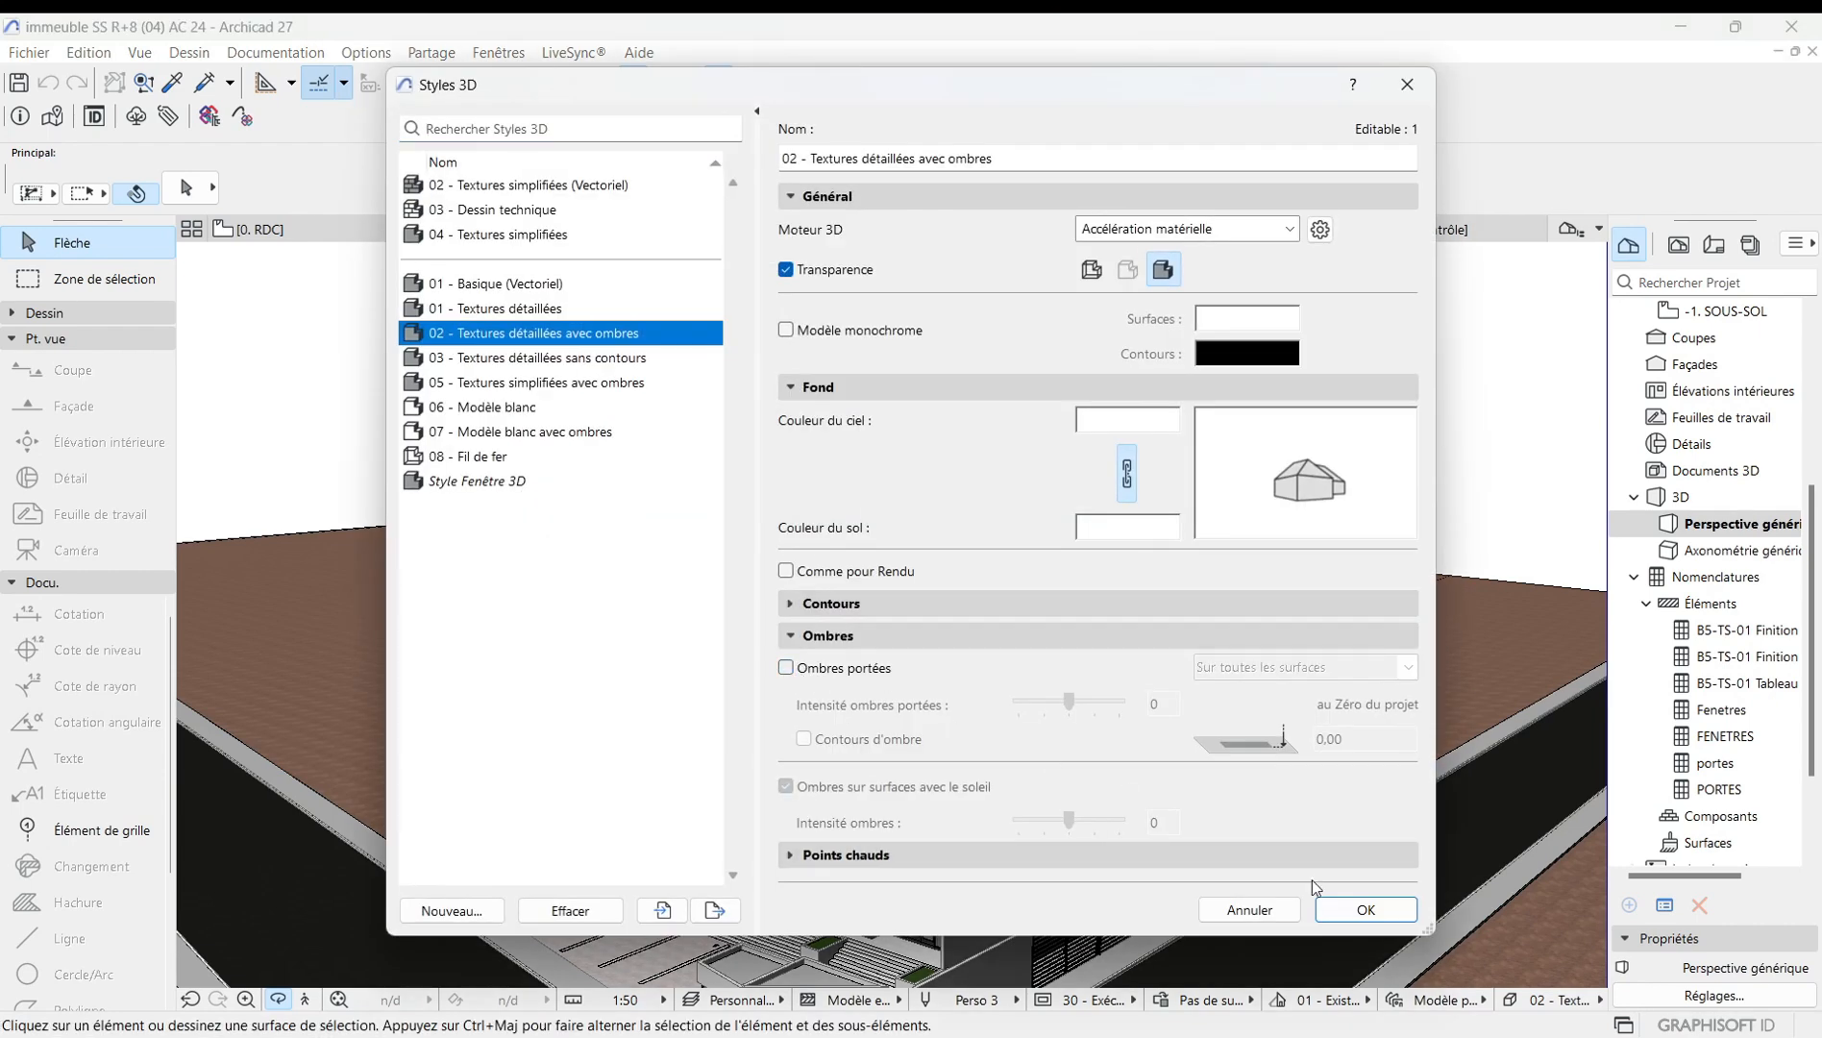
left_click(1355, 908)
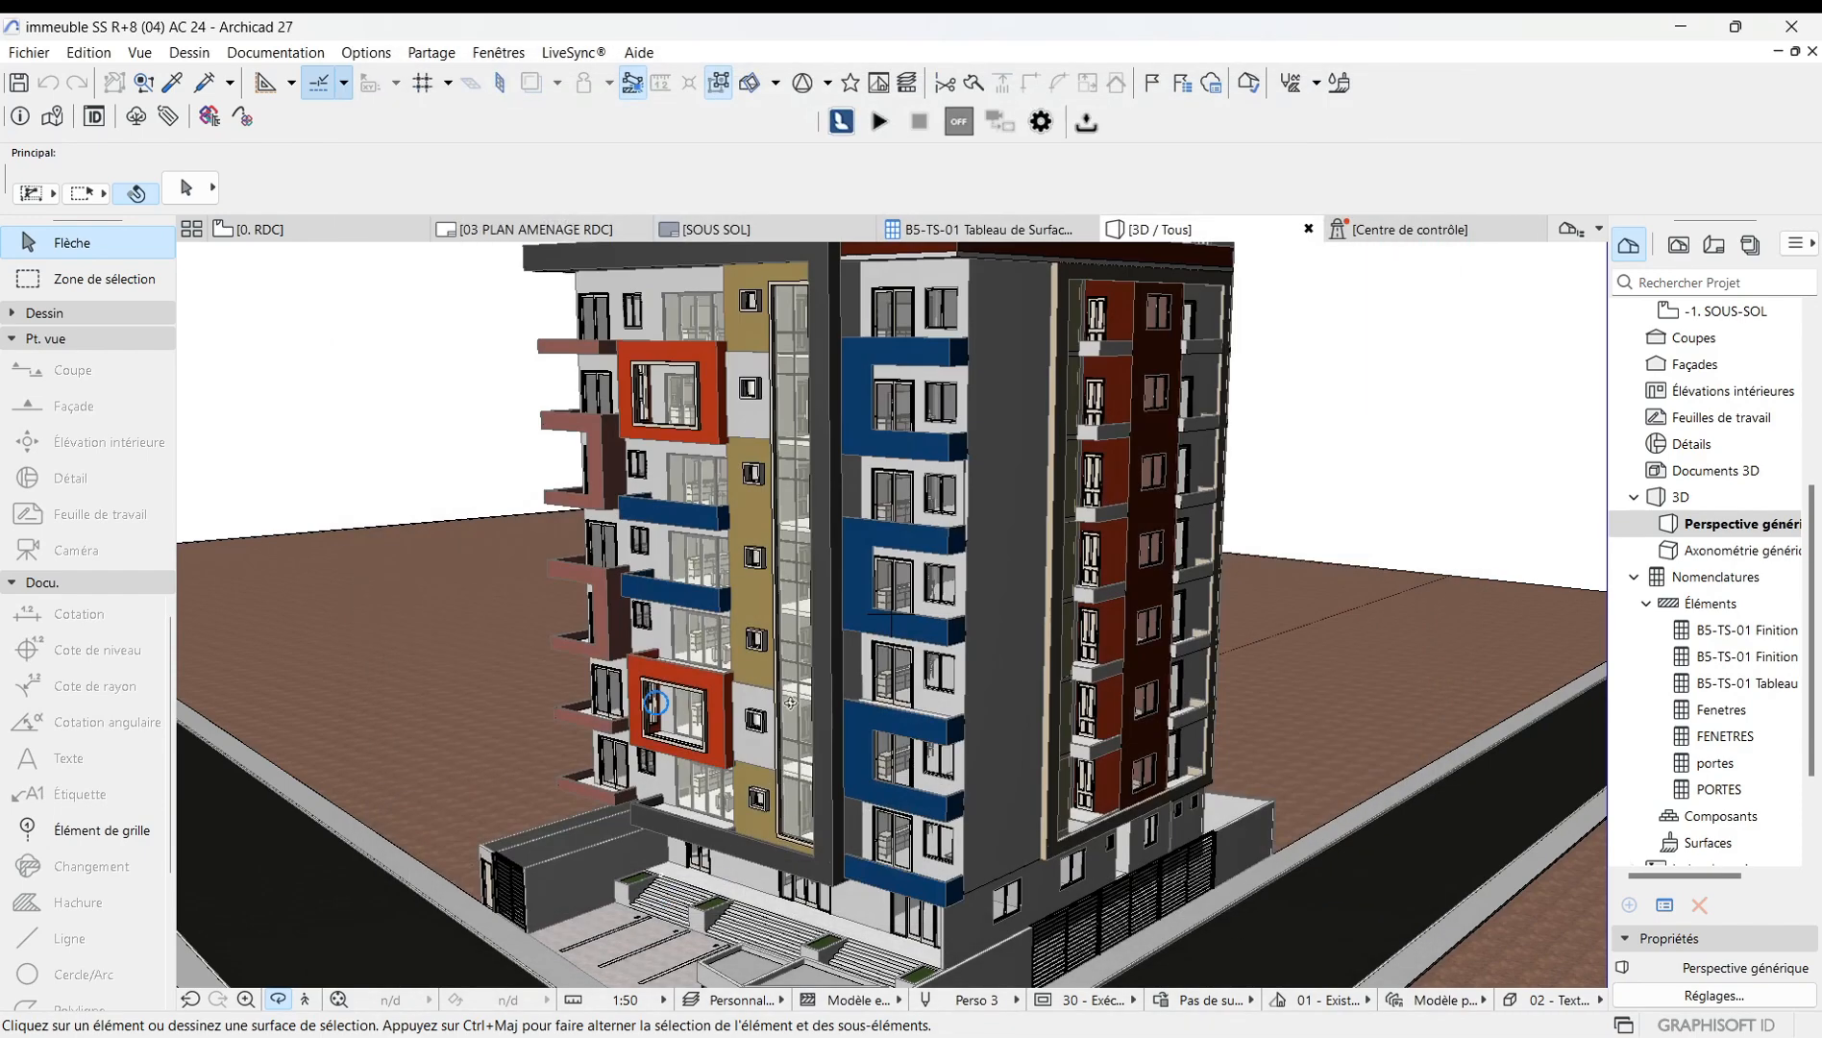
Reopen the 3D style settings, turn cast shadows back on and switch the 3D engine to Moteur vectoriel.
scroll(790, 702, "down", 3)
scroll(900, 535, "up", 2)
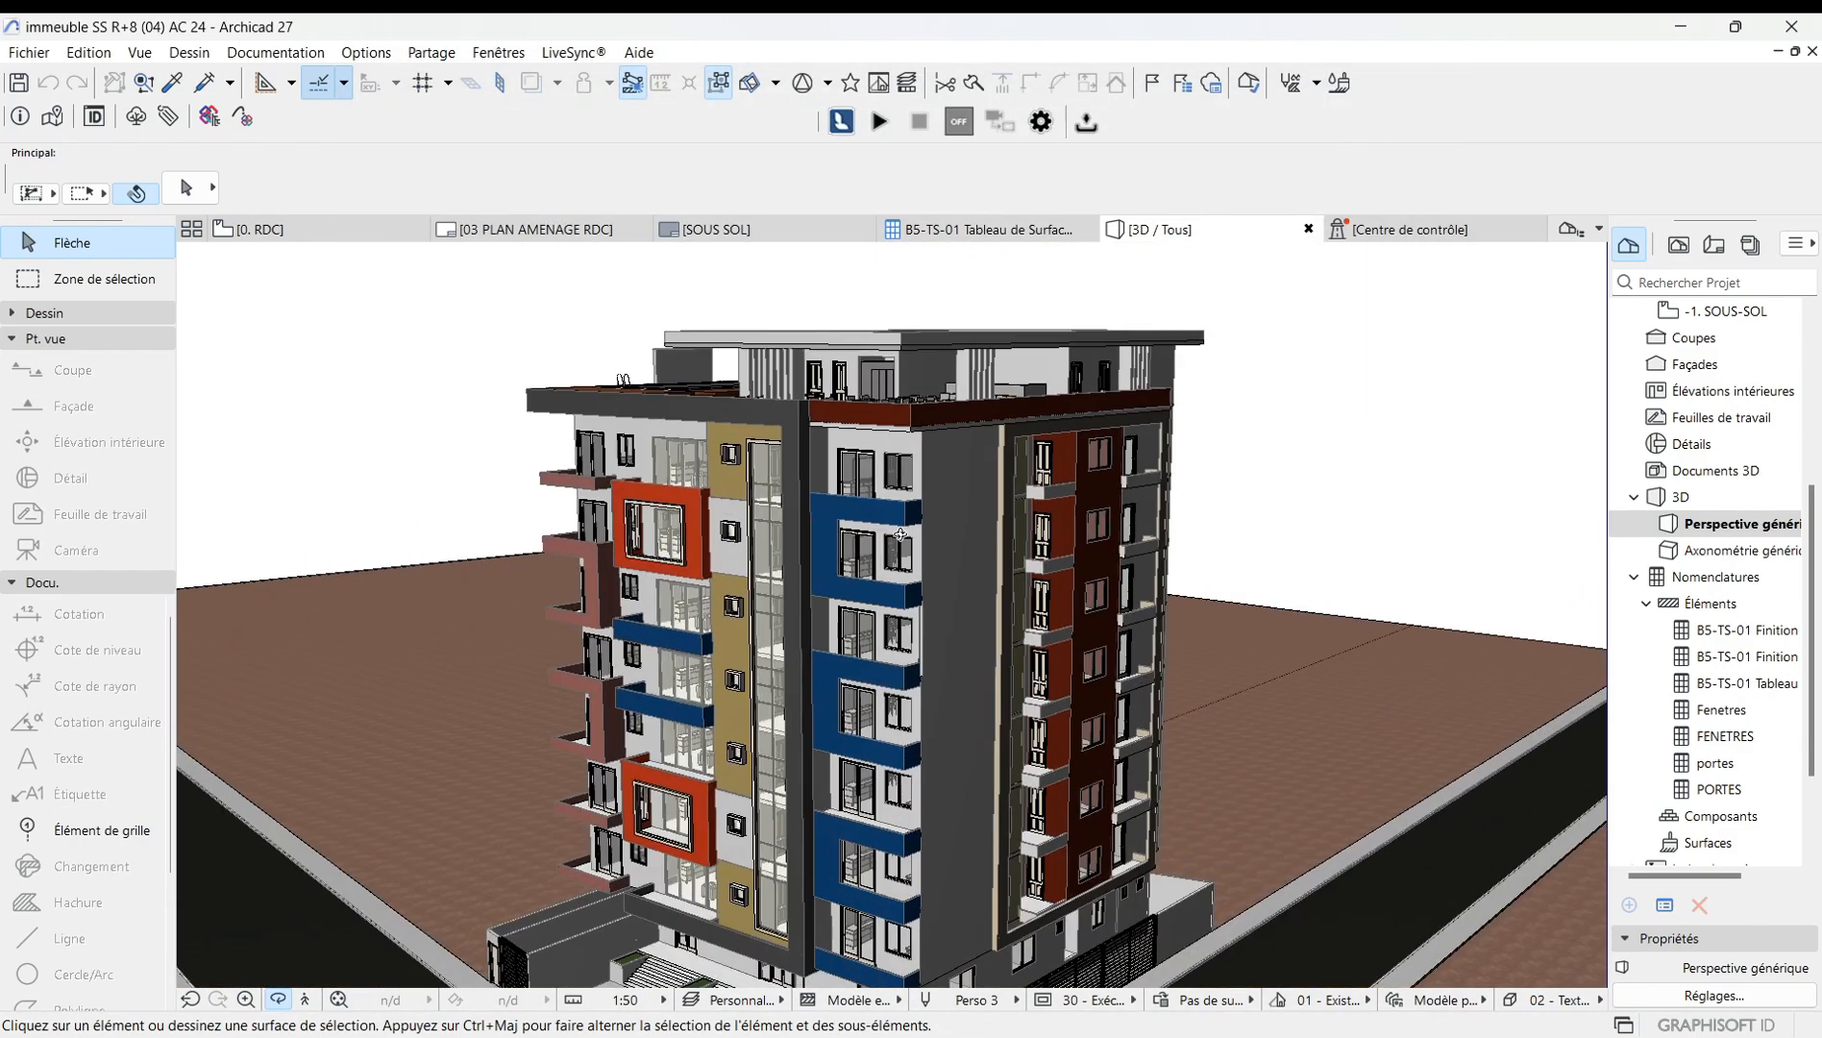
scroll(901, 534, "up", 1)
scroll(913, 557, "down", 2)
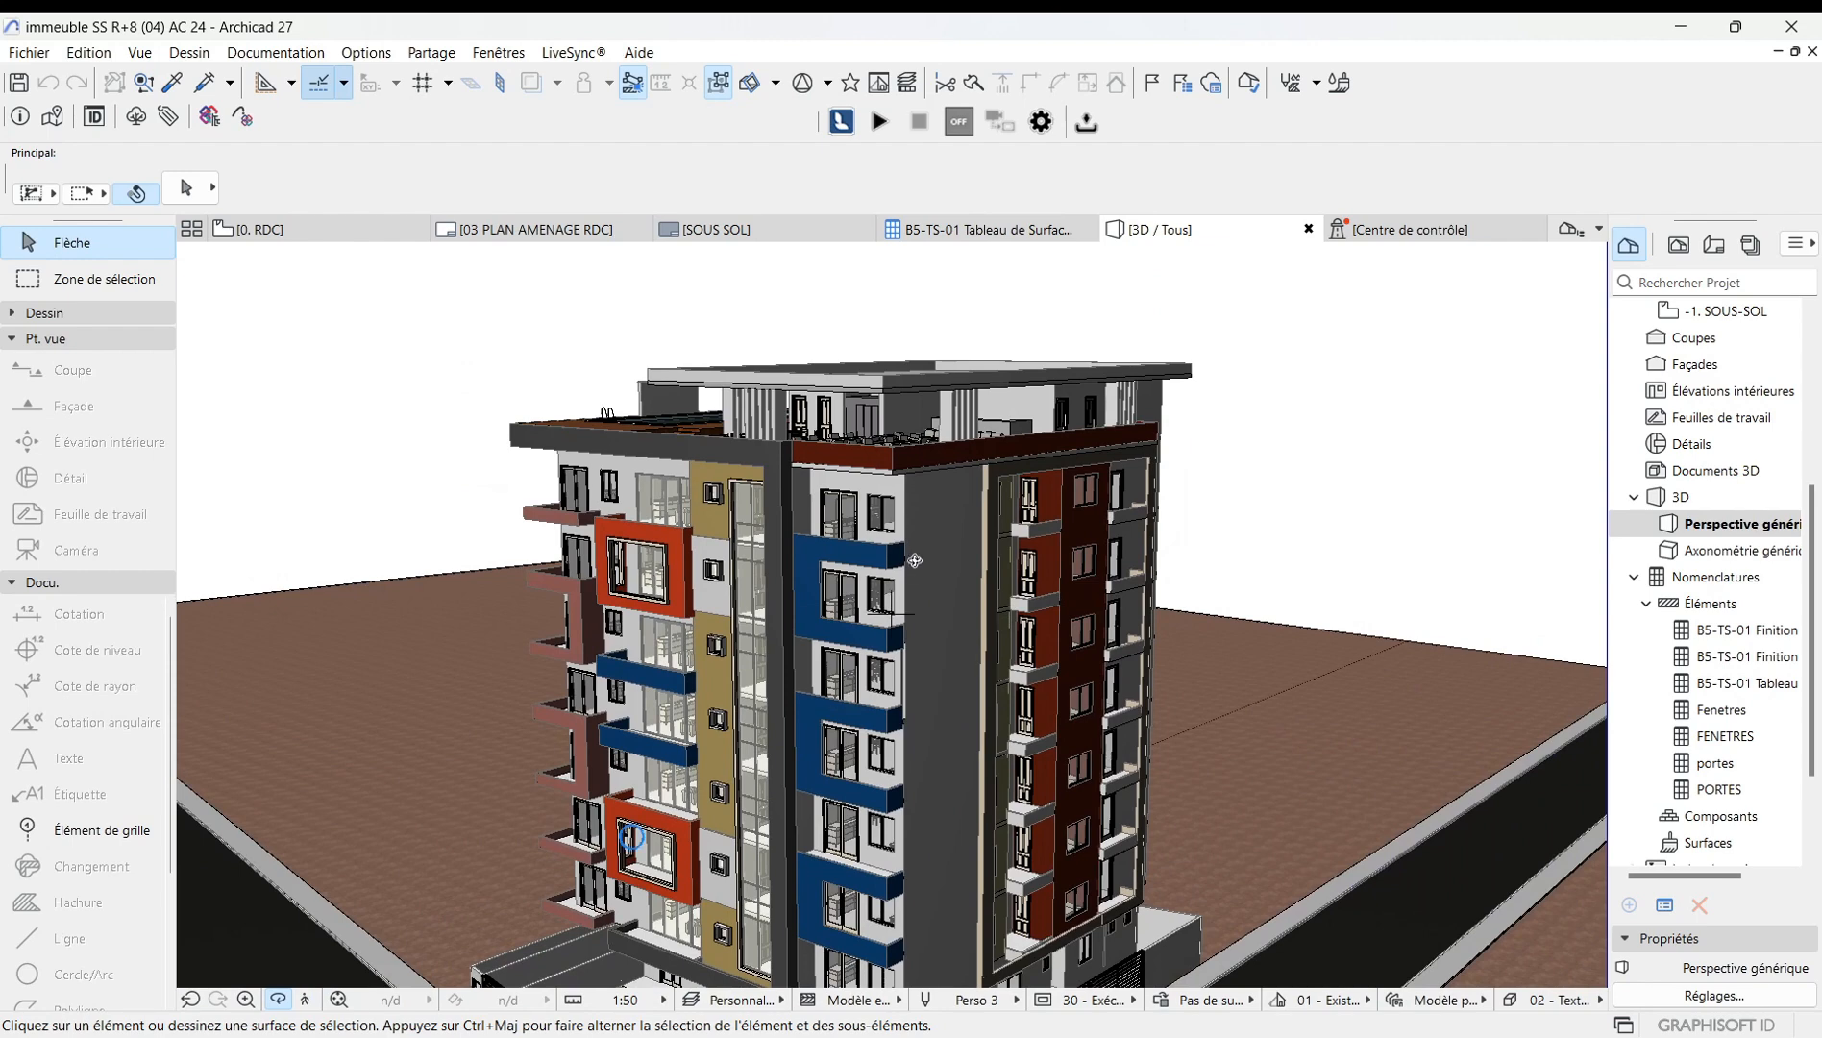
scroll(914, 561, "down", 1)
right_click(436, 463)
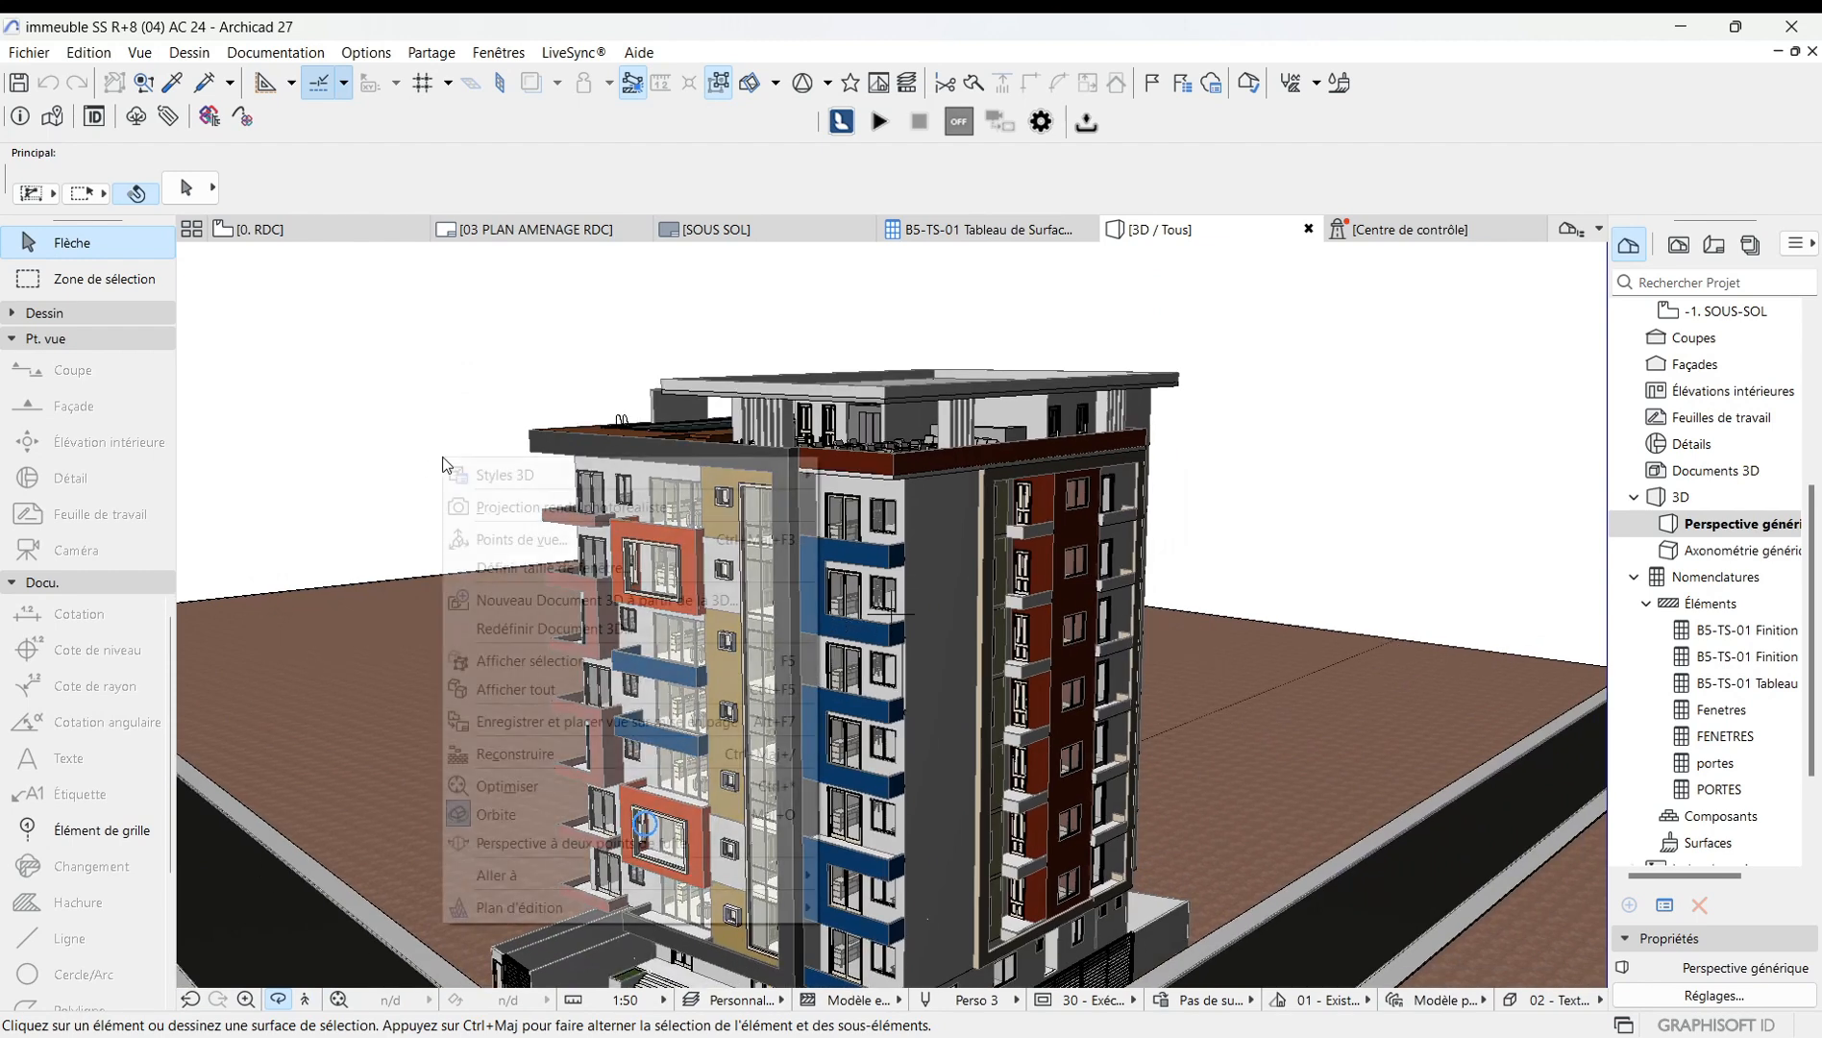
mouse_move(510, 474)
left_click(850, 467)
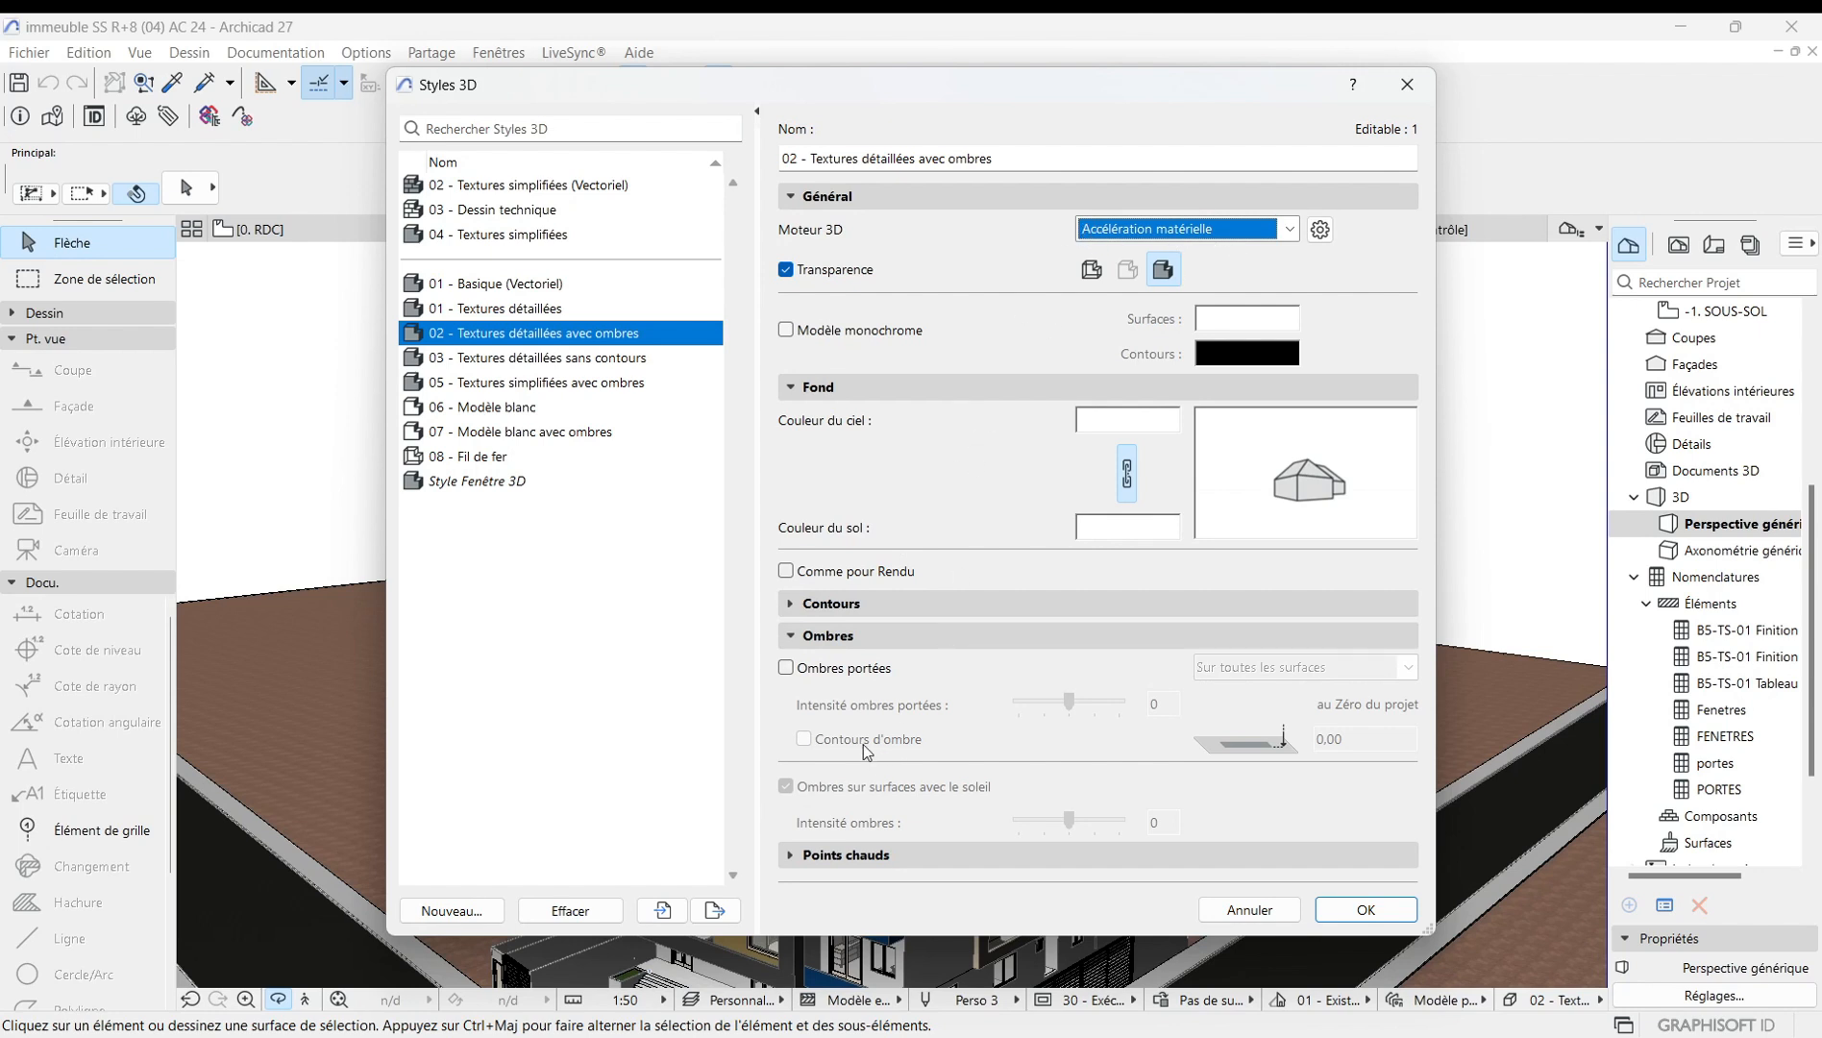
left_click(785, 668)
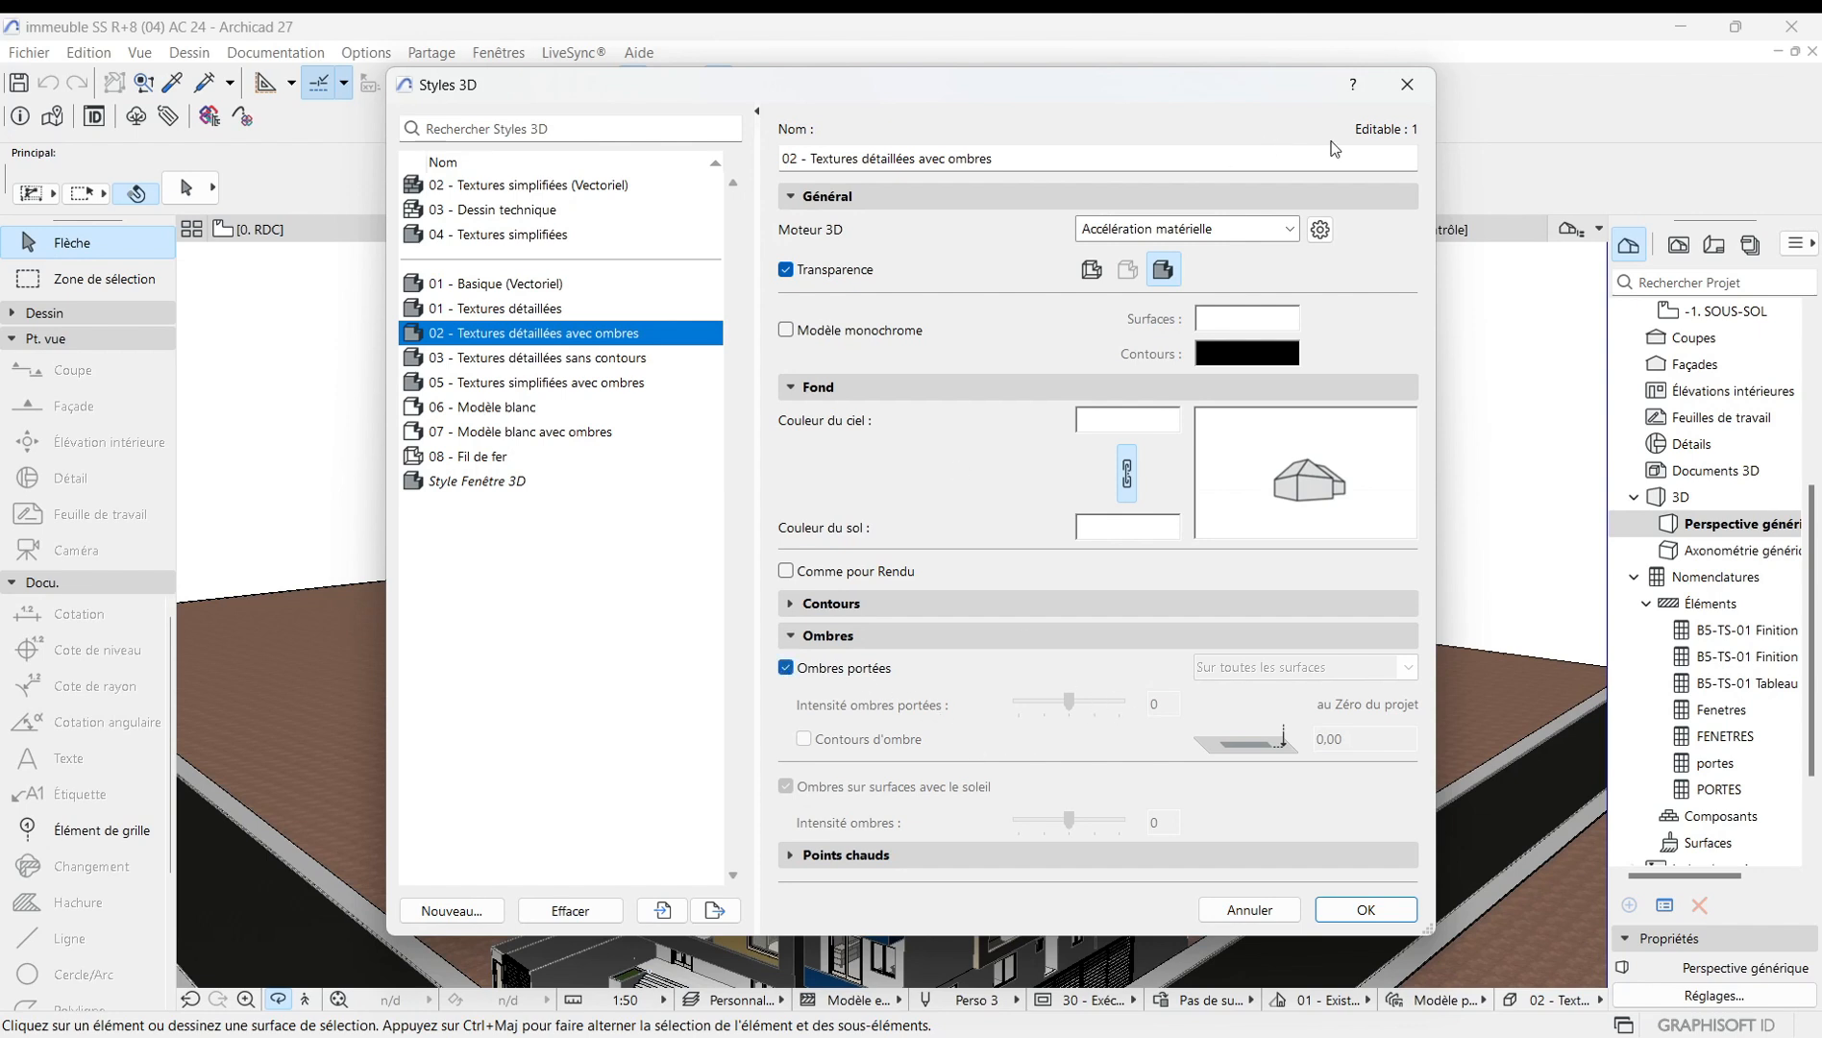
left_click(1292, 232)
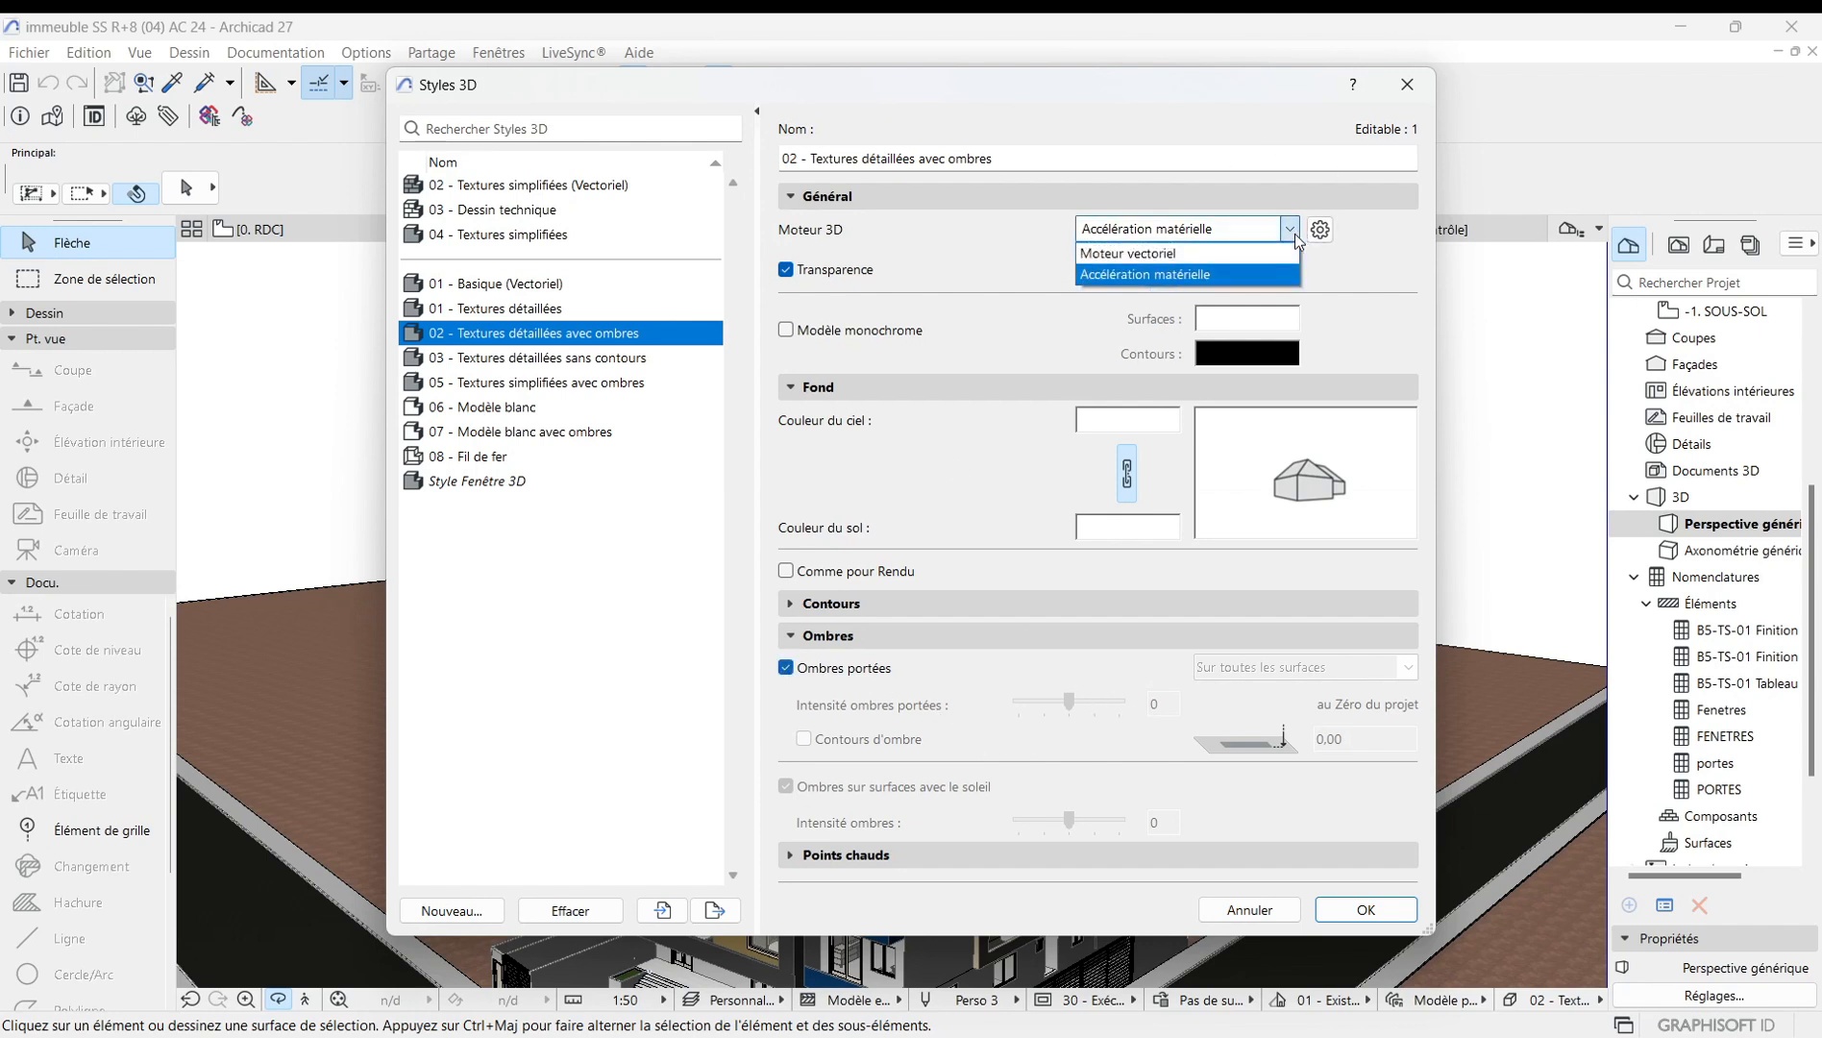
left_click(1185, 254)
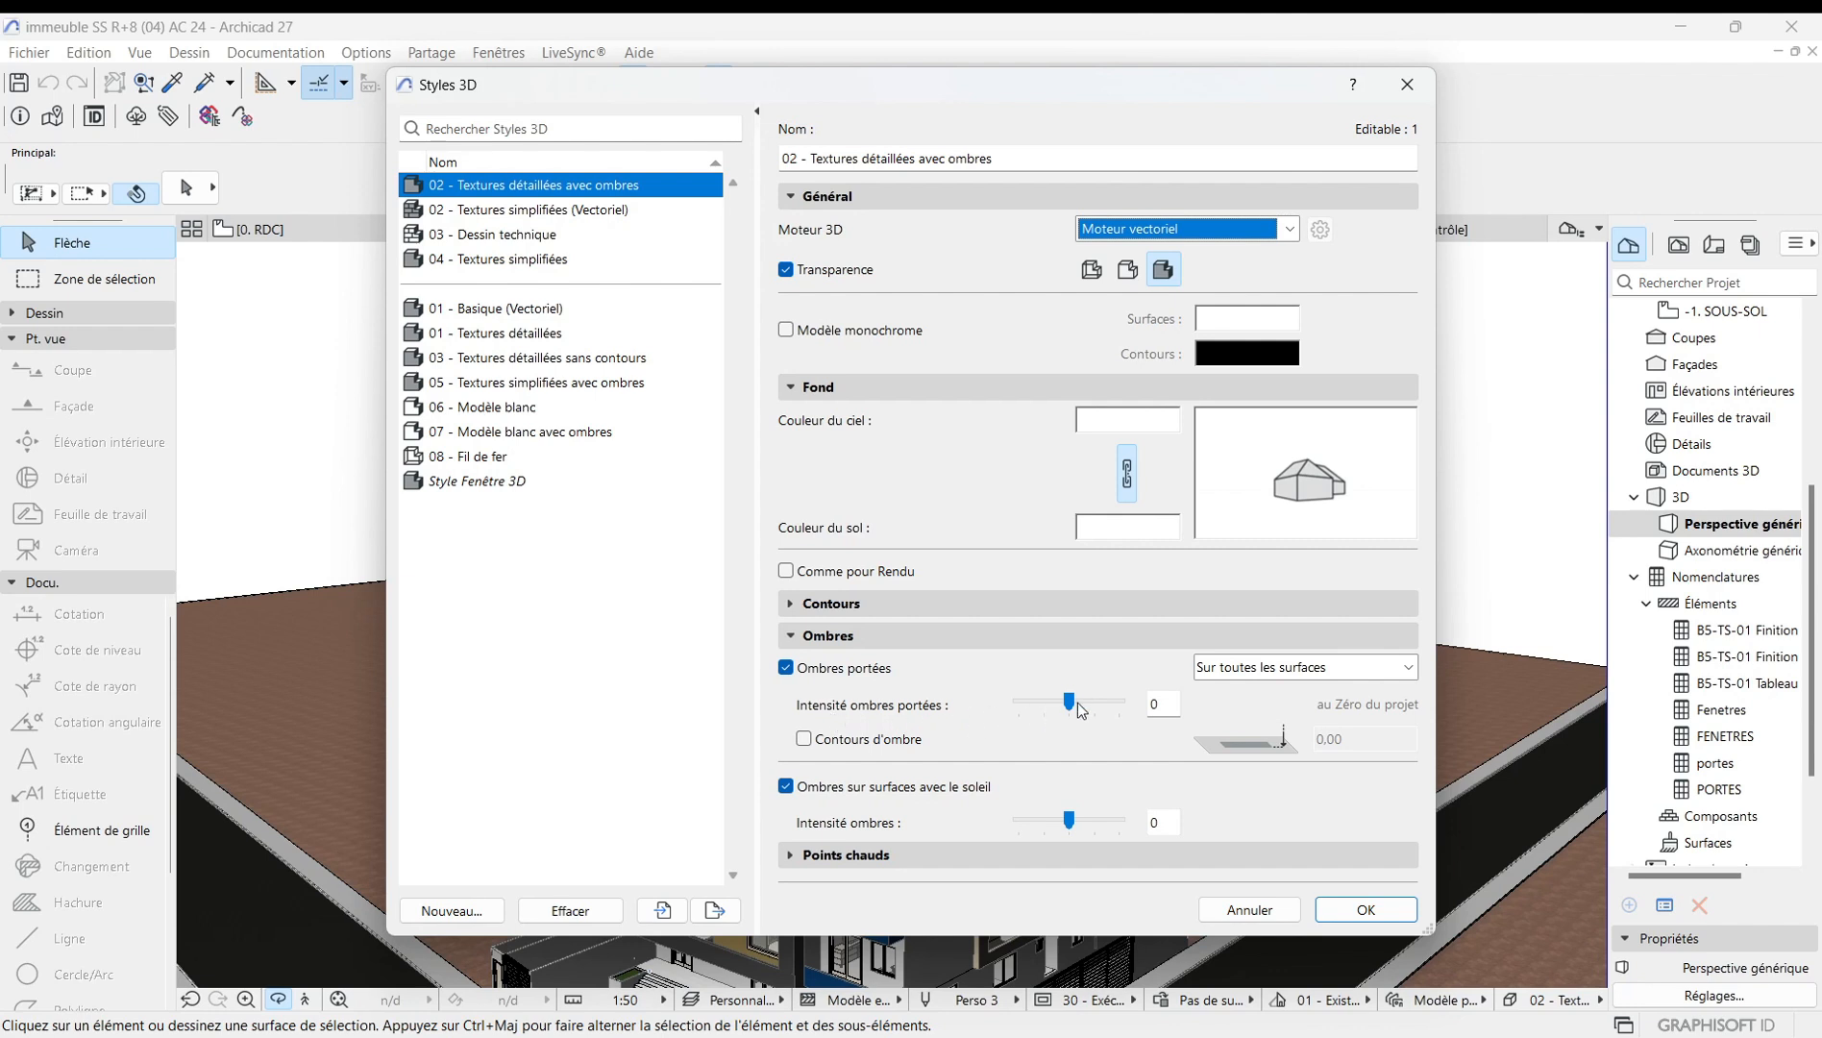
Set the cast shadow intensity to 17 and the surface shadow intensity to 30, choose Sur toutes les surfaces, and apply the style.
left_click_drag(1069, 702, 1086, 705)
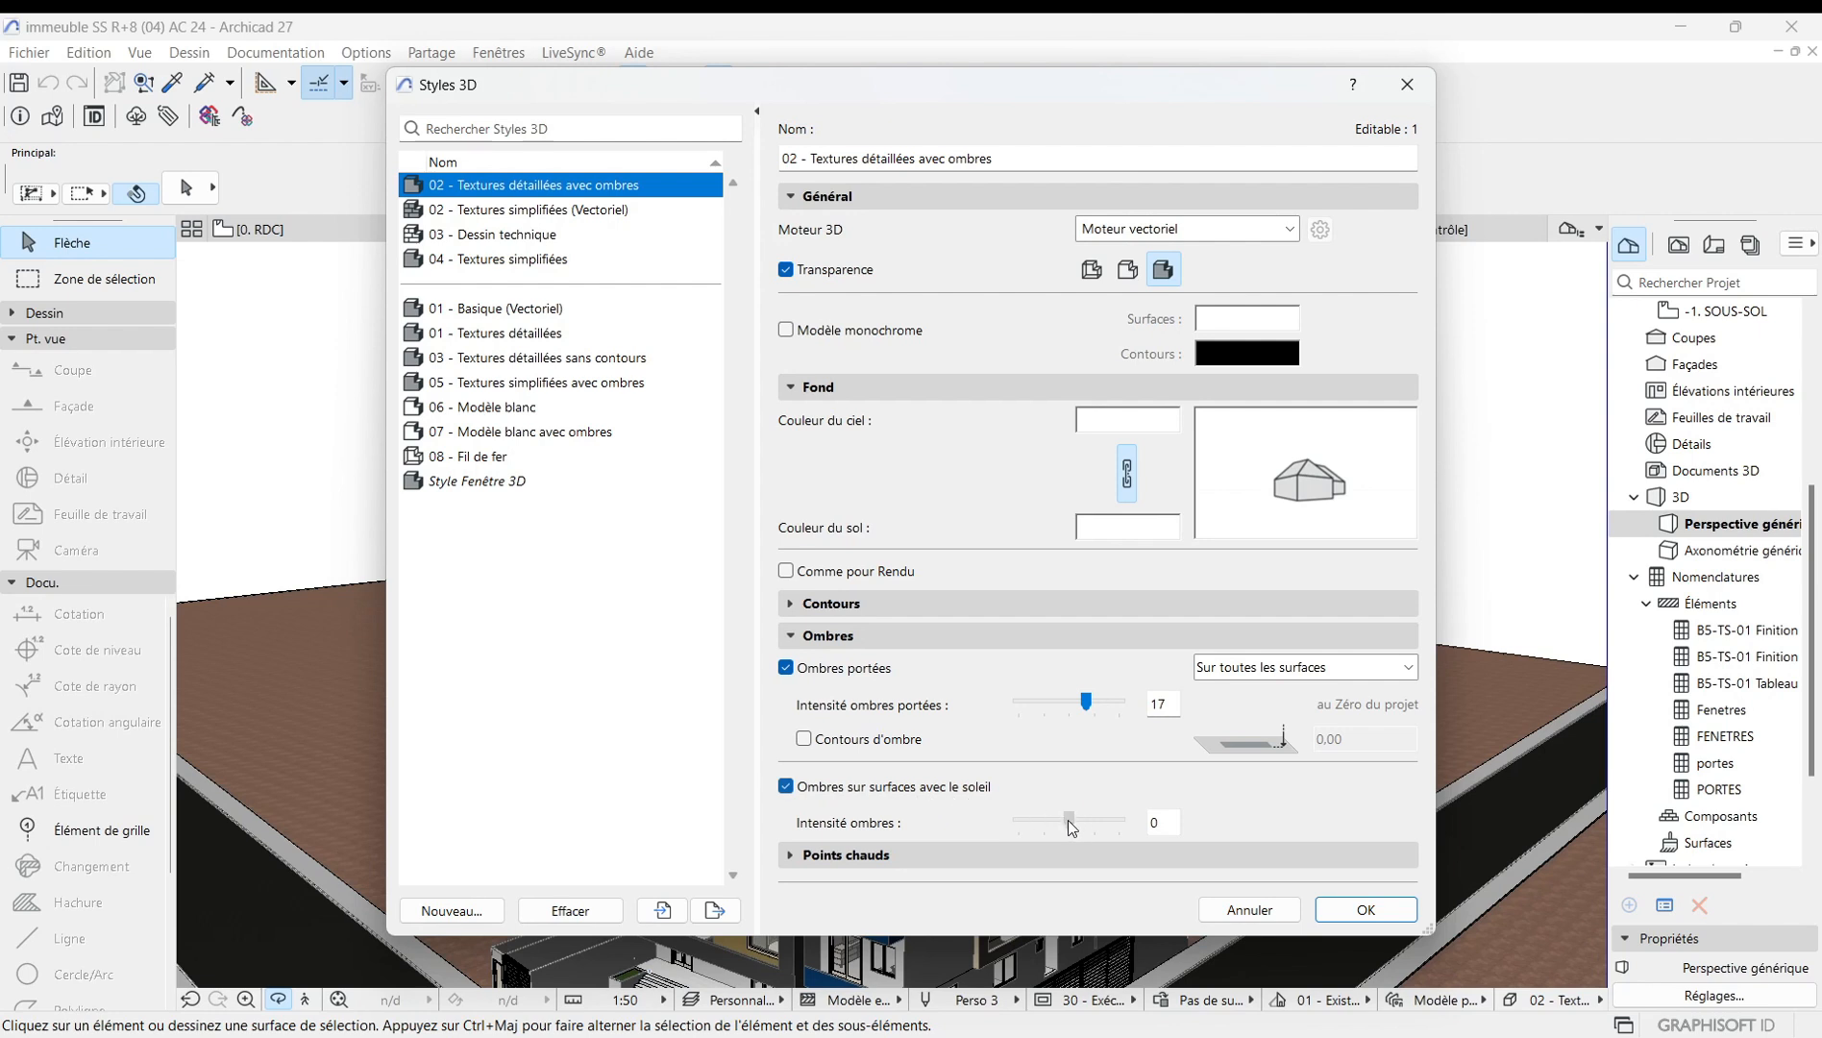
left_click_drag(1071, 827, 1102, 829)
left_click(805, 740)
left_click(1409, 673)
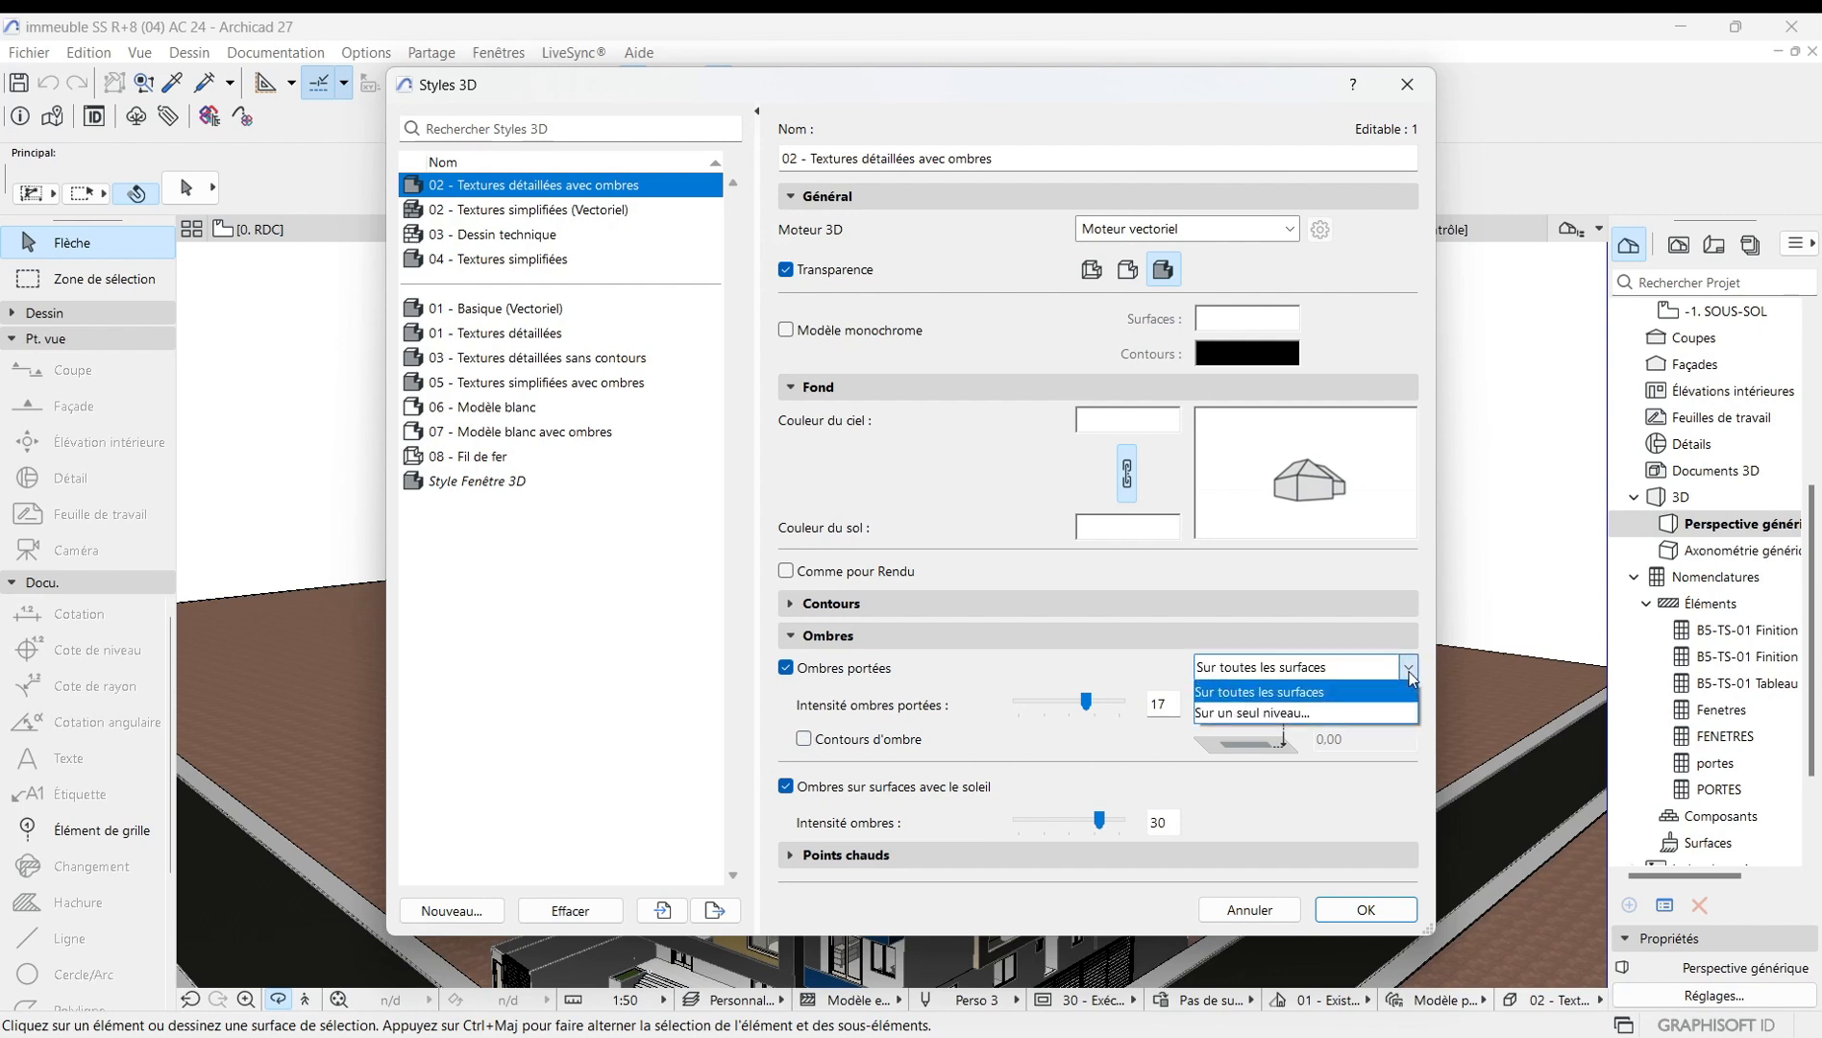
left_click(1287, 696)
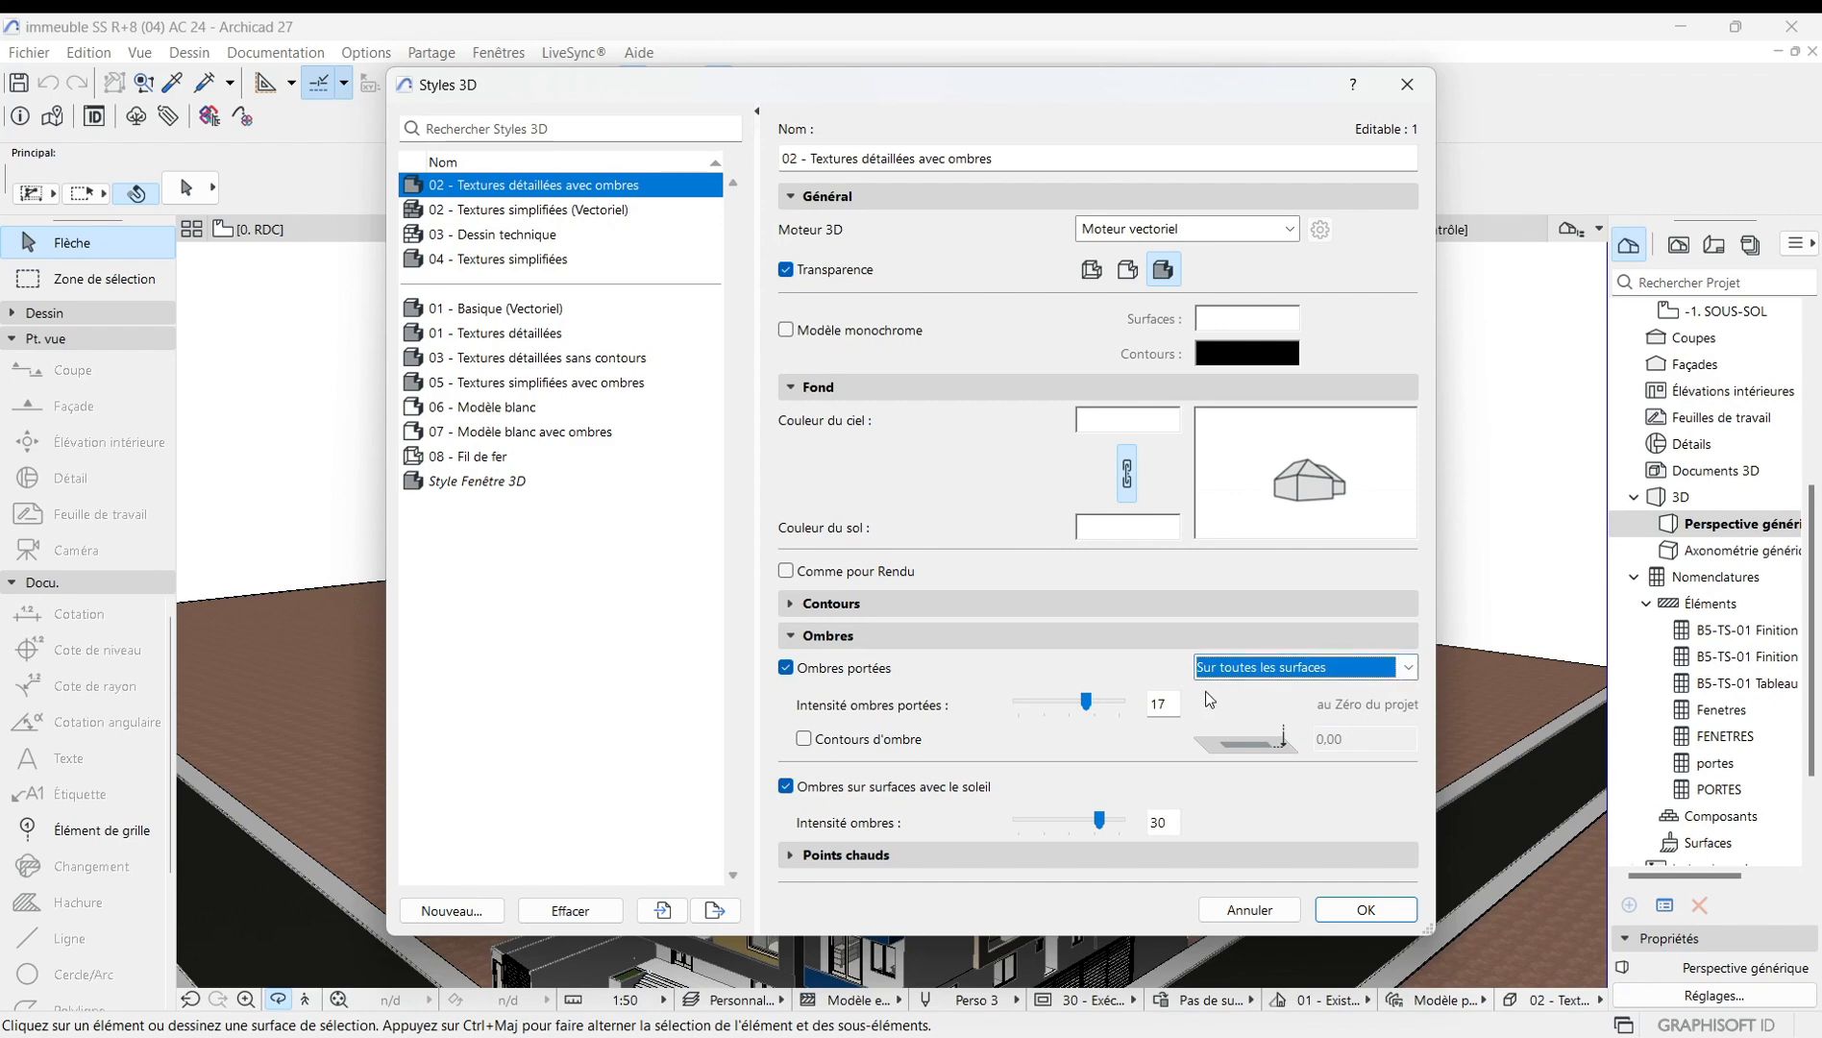
left_click(1388, 911)
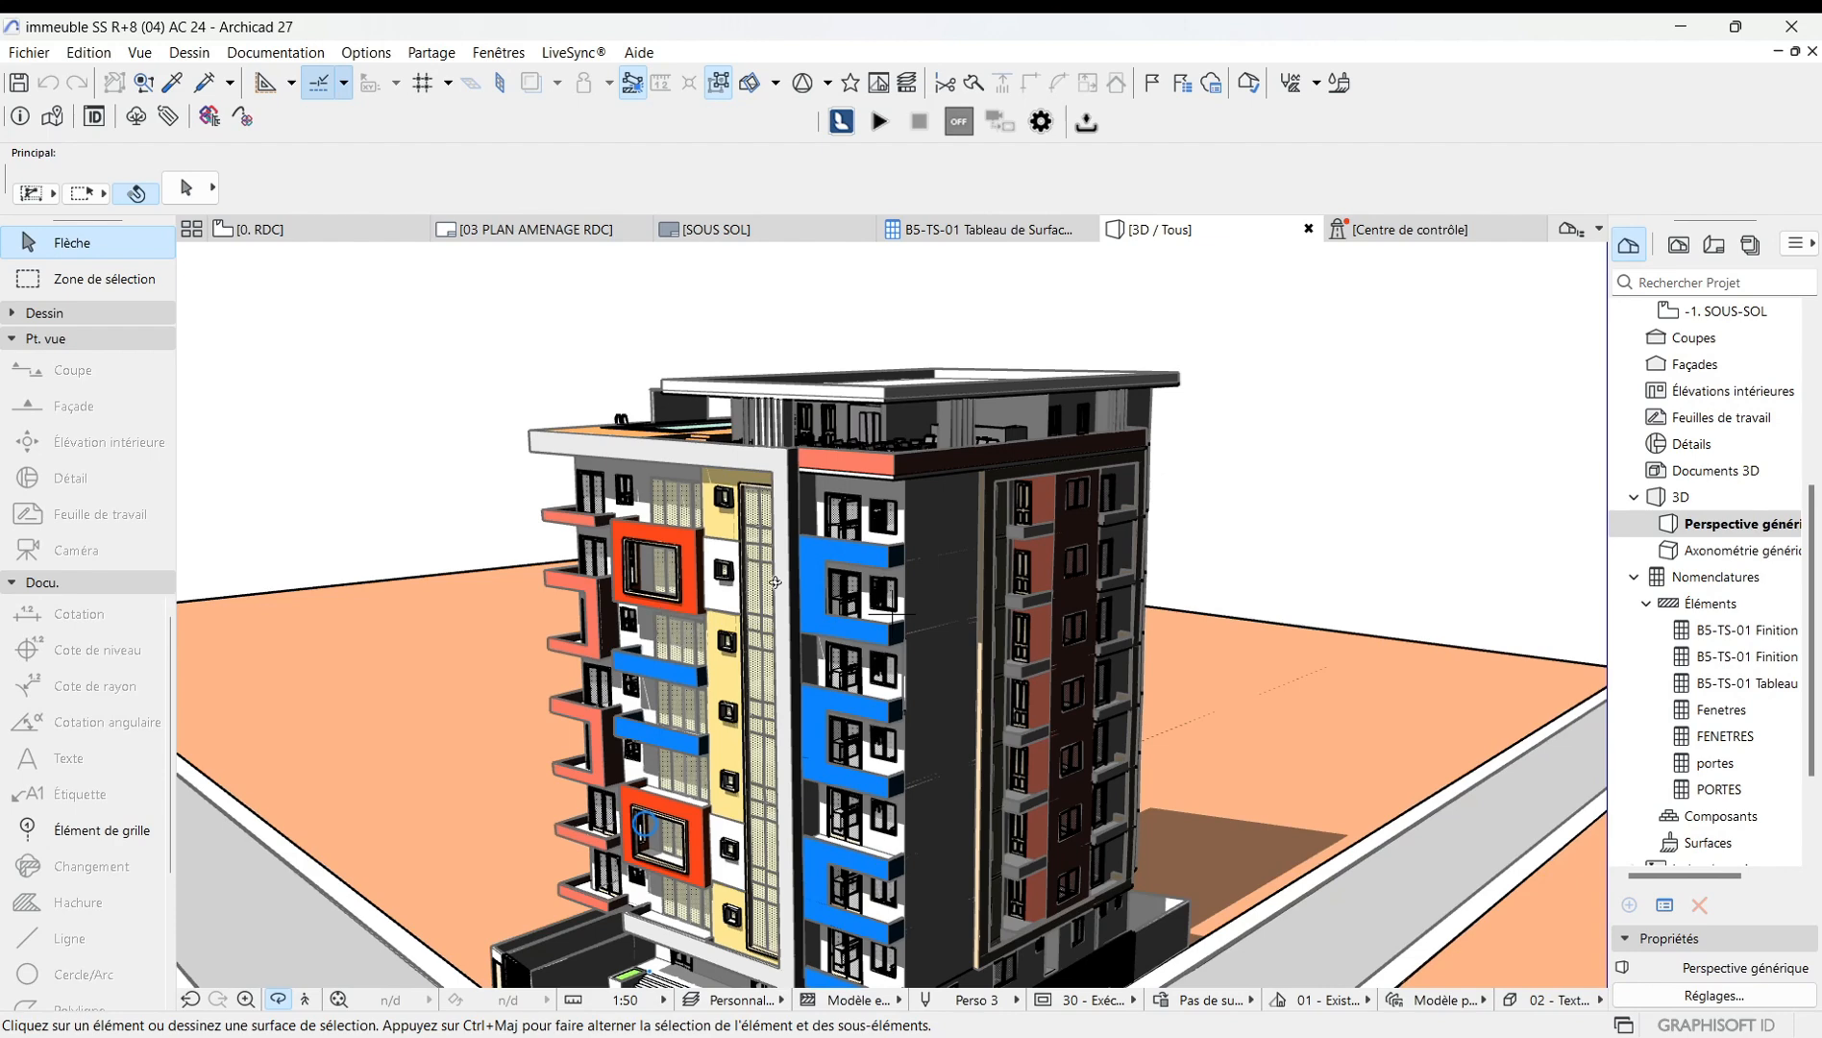
Reopen the 3D style settings and switch the 3D engine back to Accélération matérielle.
scroll(879, 625, "up", 1)
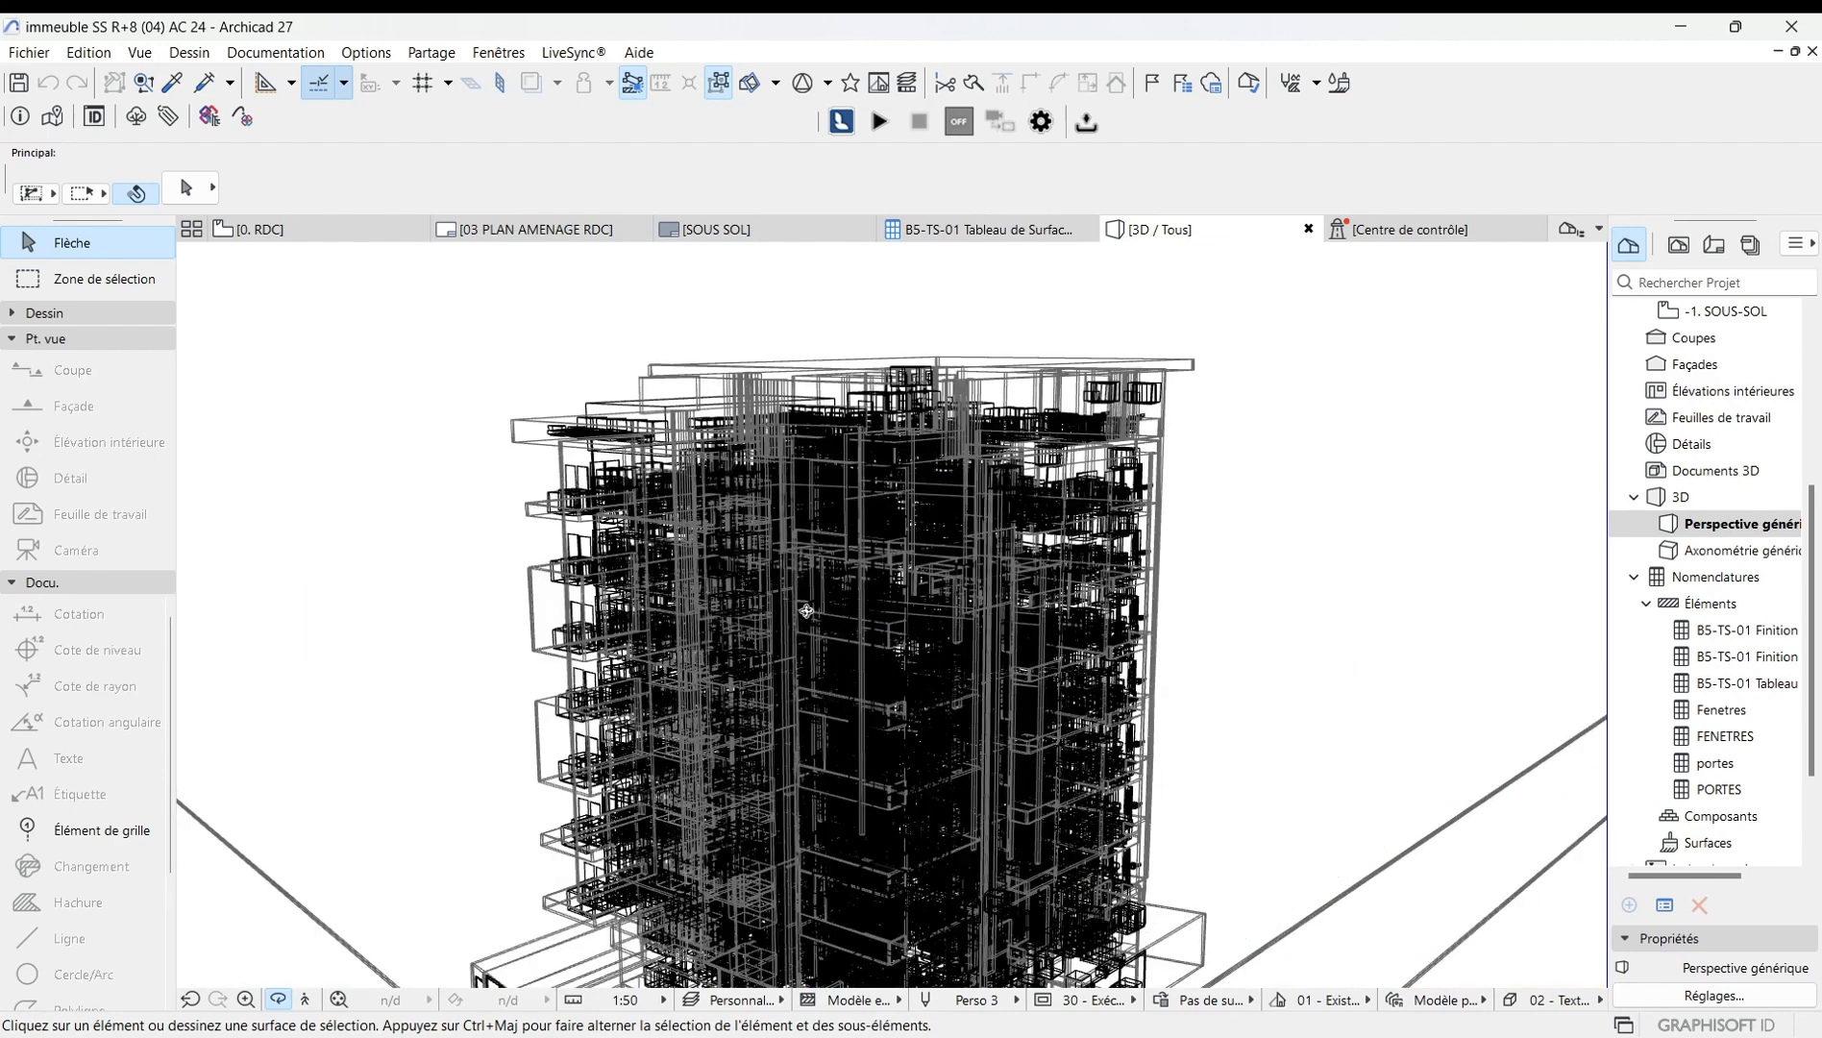
scroll(828, 565, "down", 1)
scroll(829, 565, "down", 2)
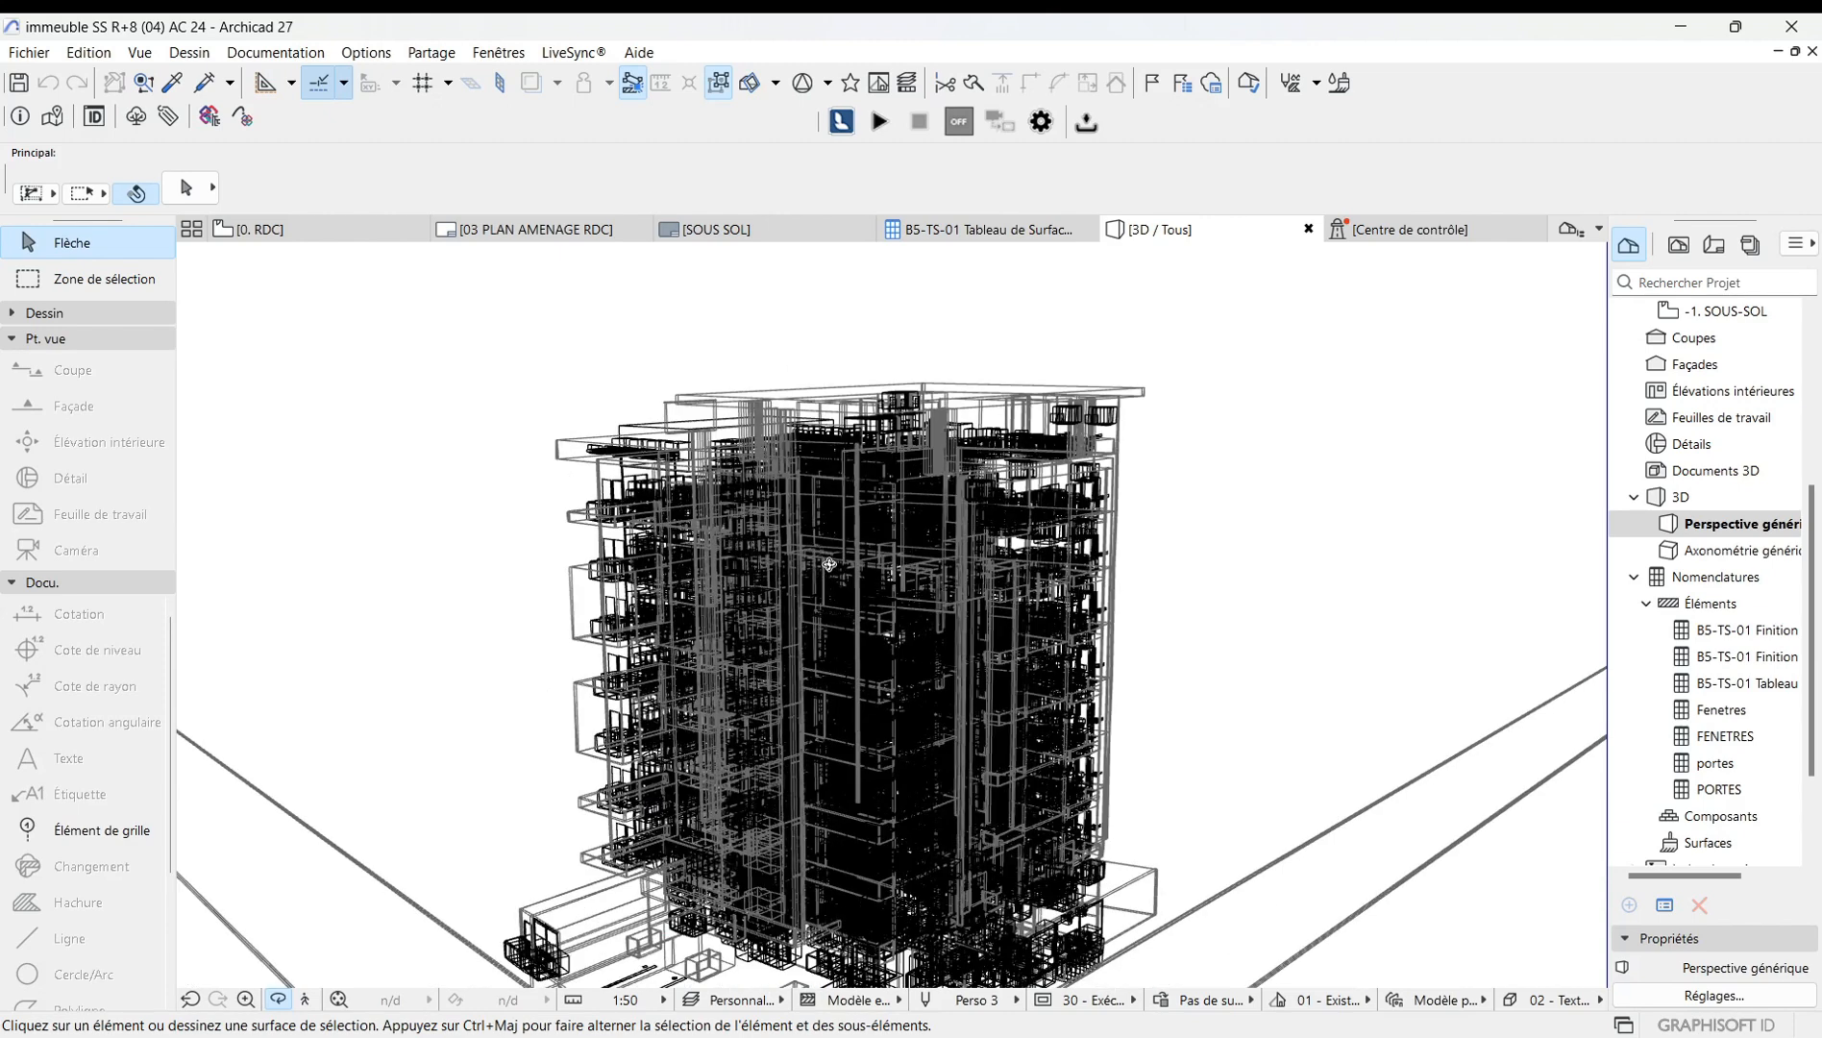
left_click_drag(837, 564, 414, 453)
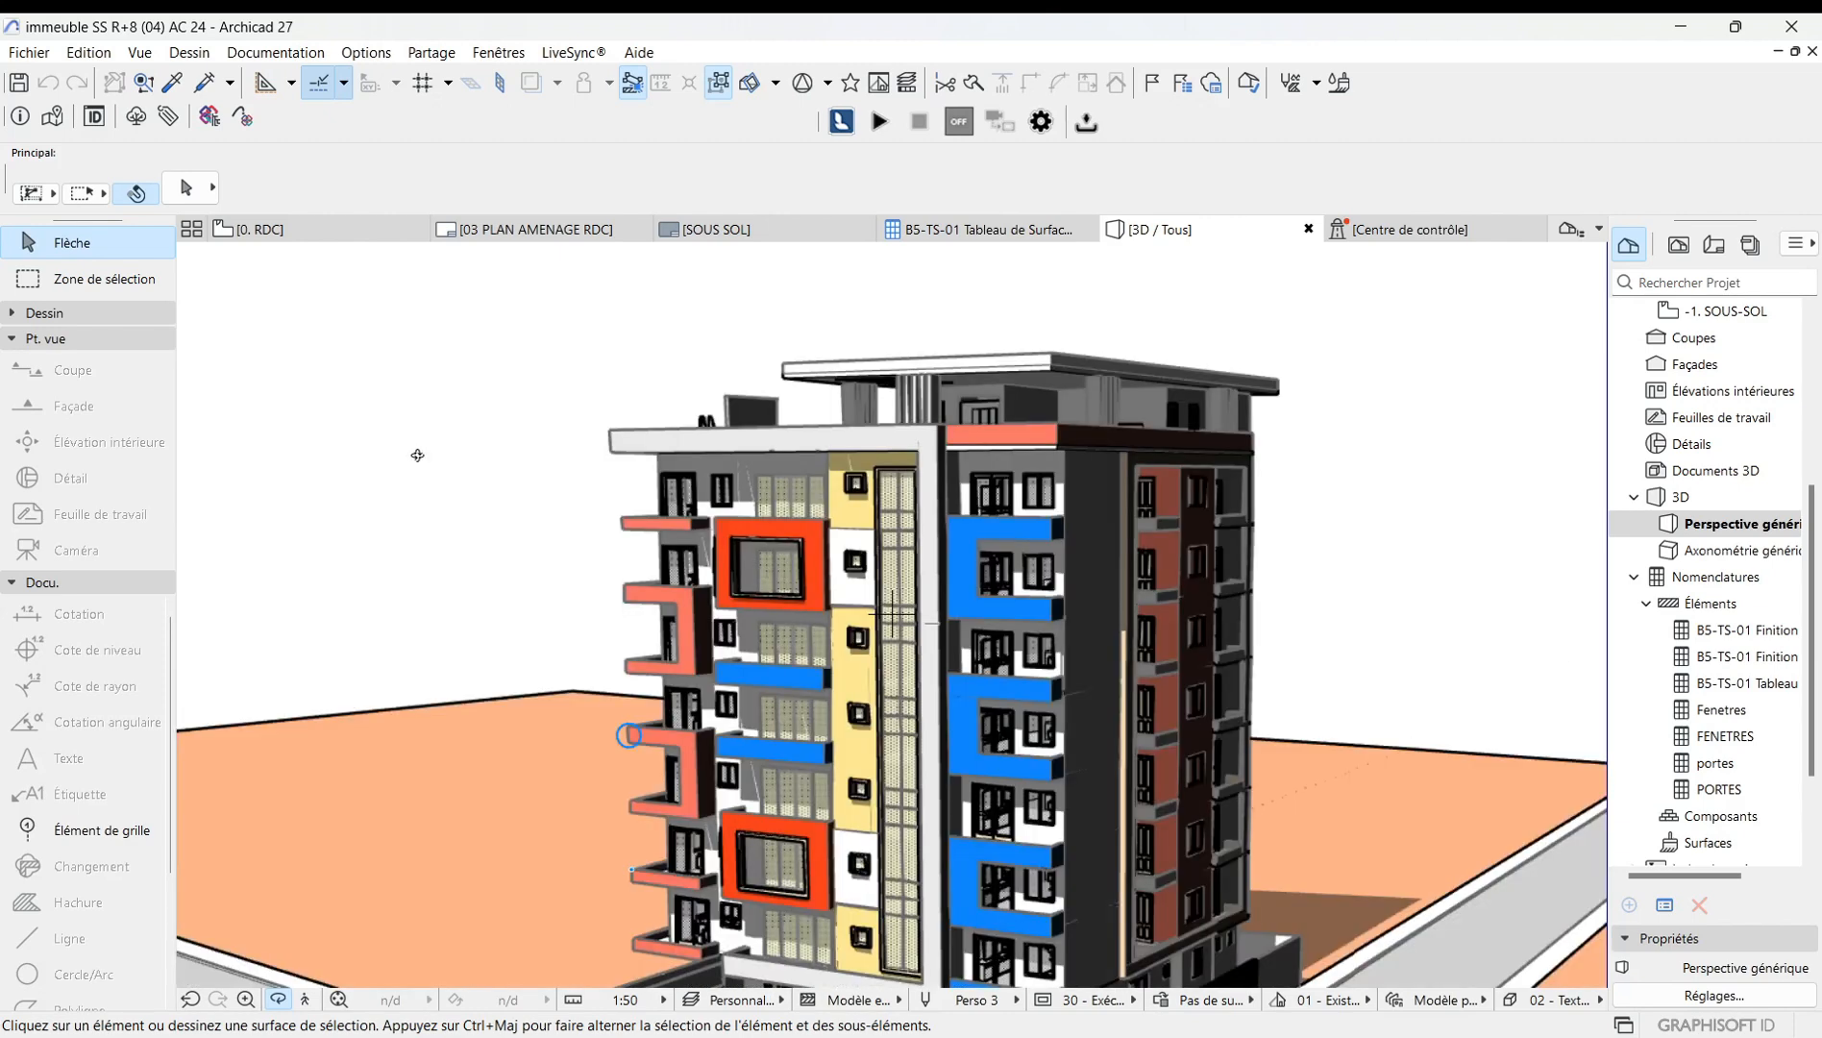
right_click(431, 472)
mouse_move(492, 493)
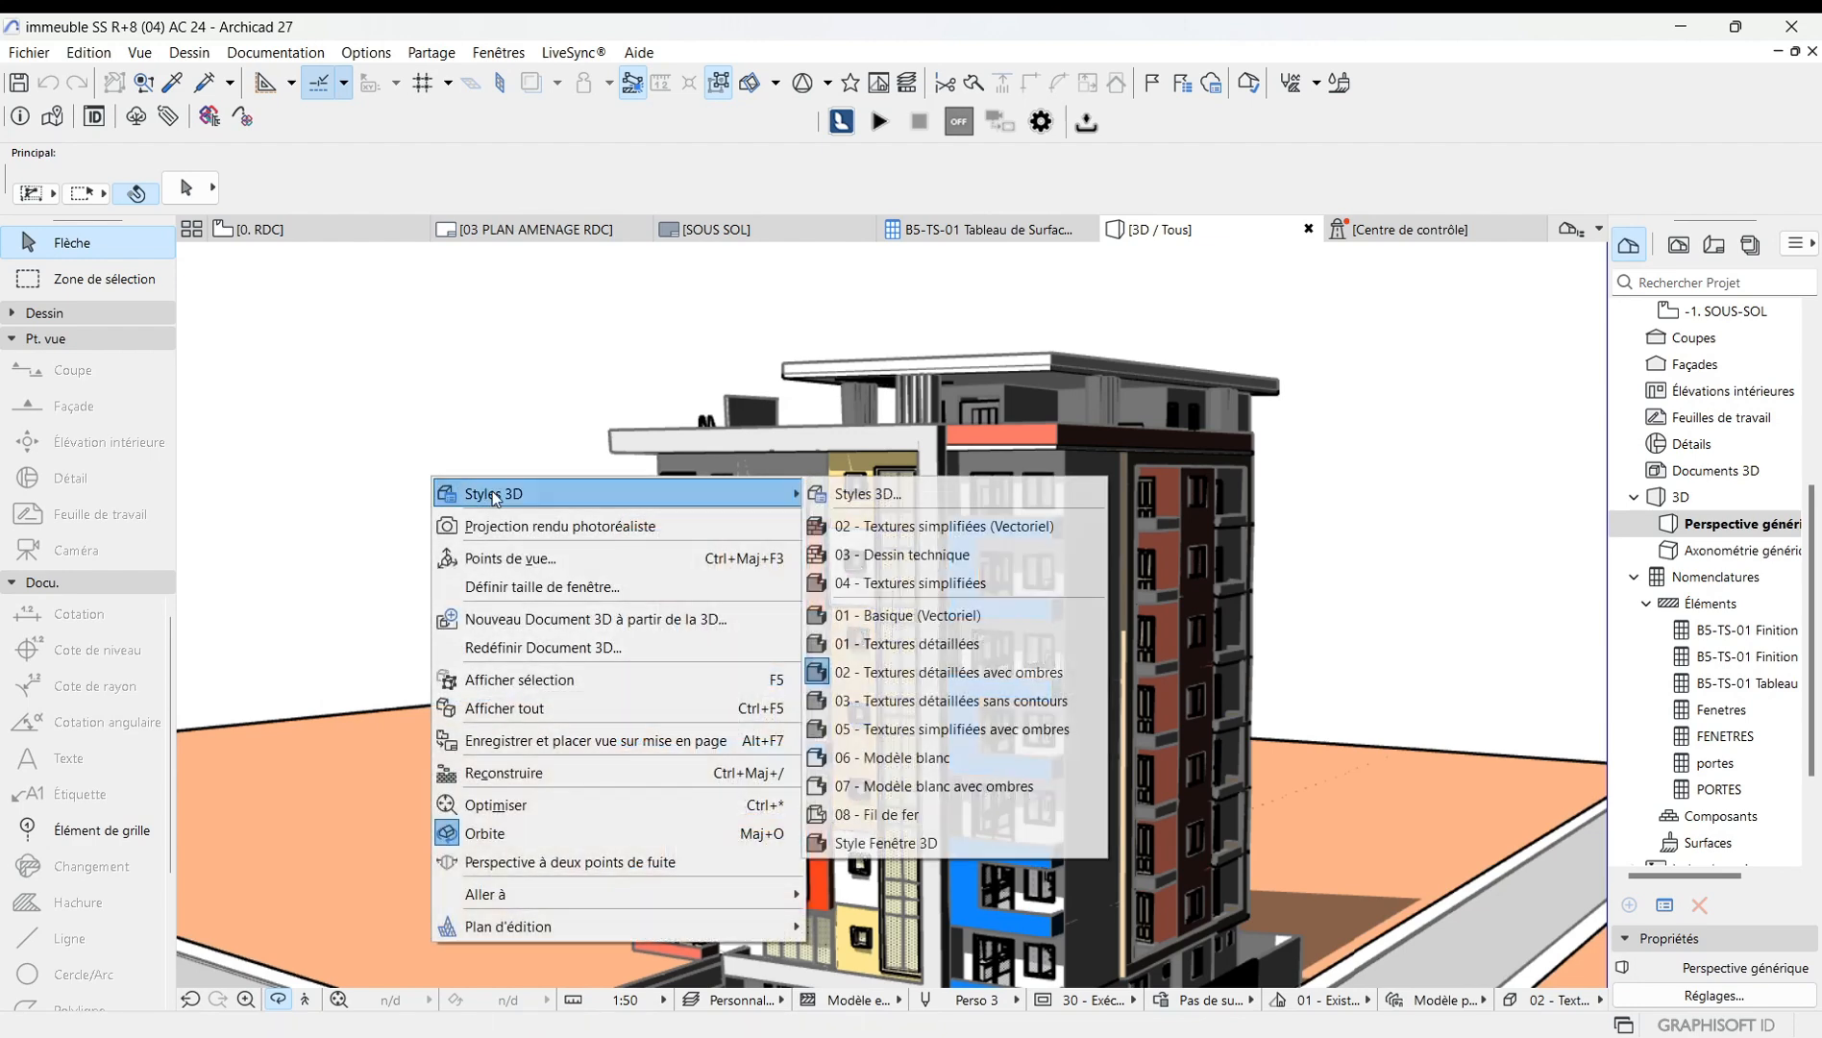
left_click(849, 494)
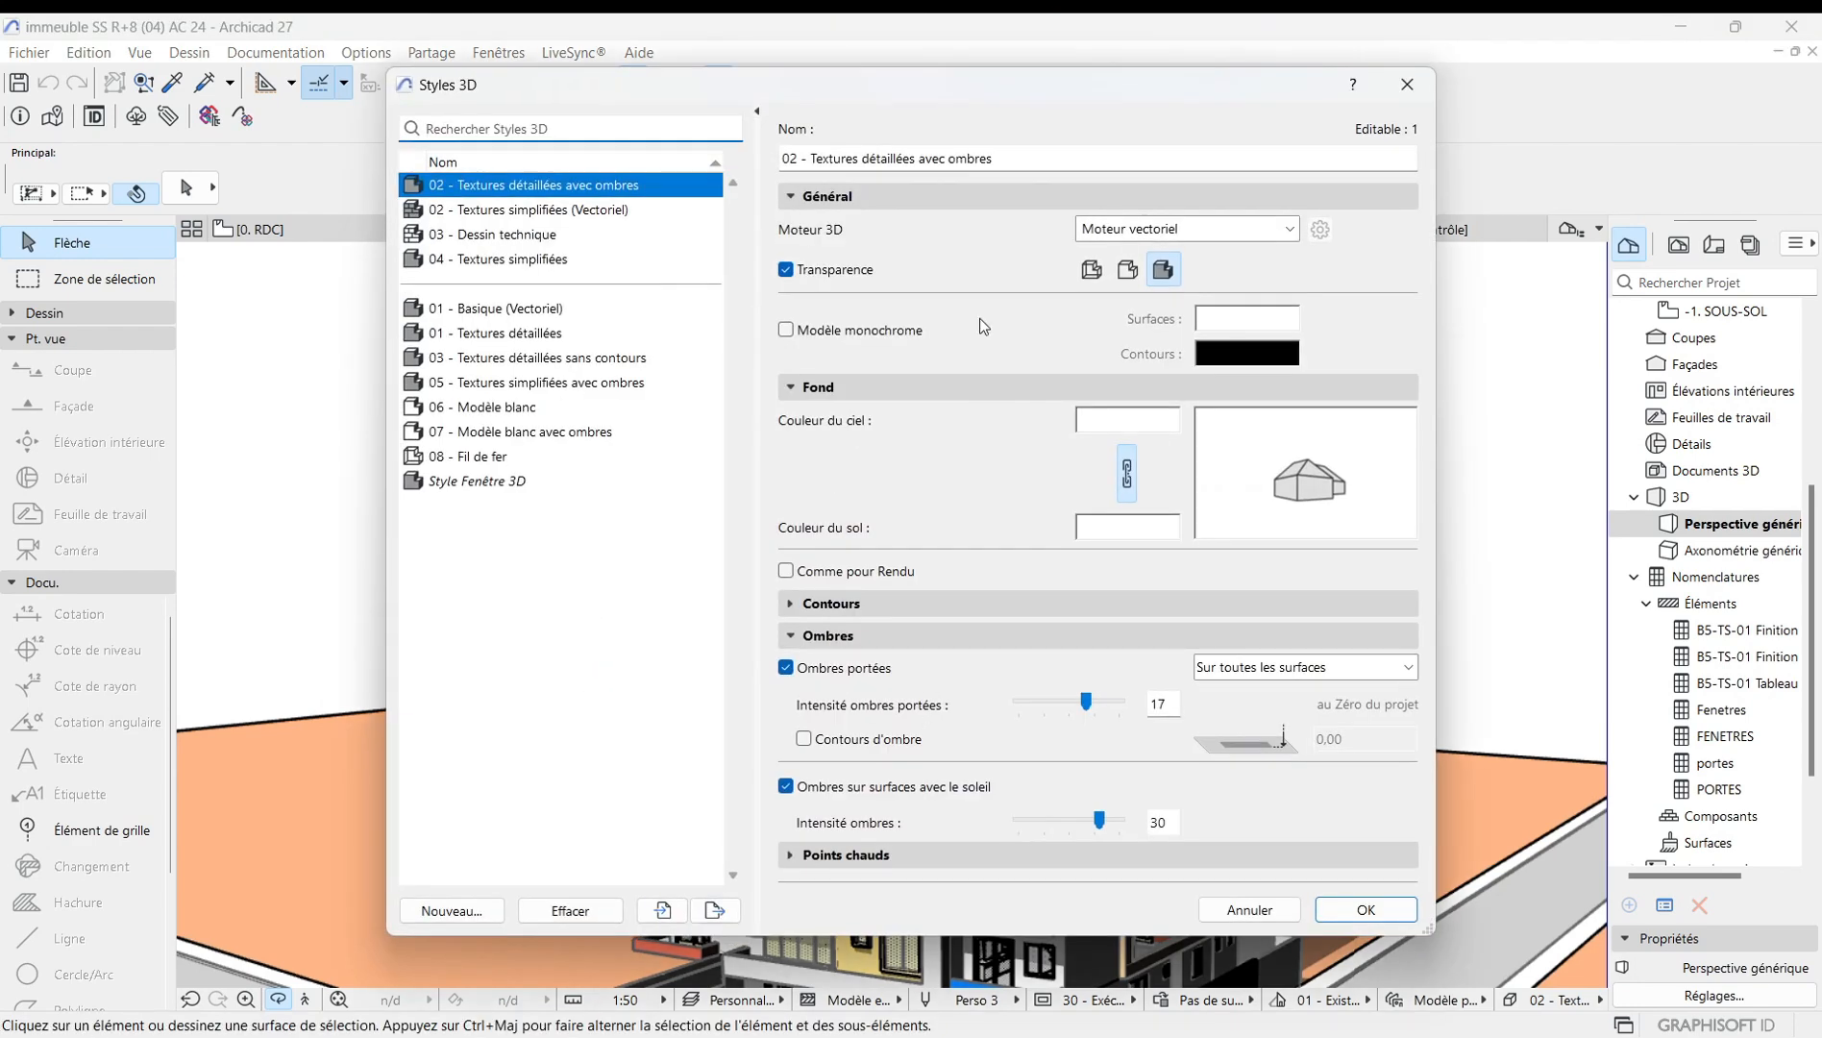
left_click(1294, 237)
left_click(1148, 276)
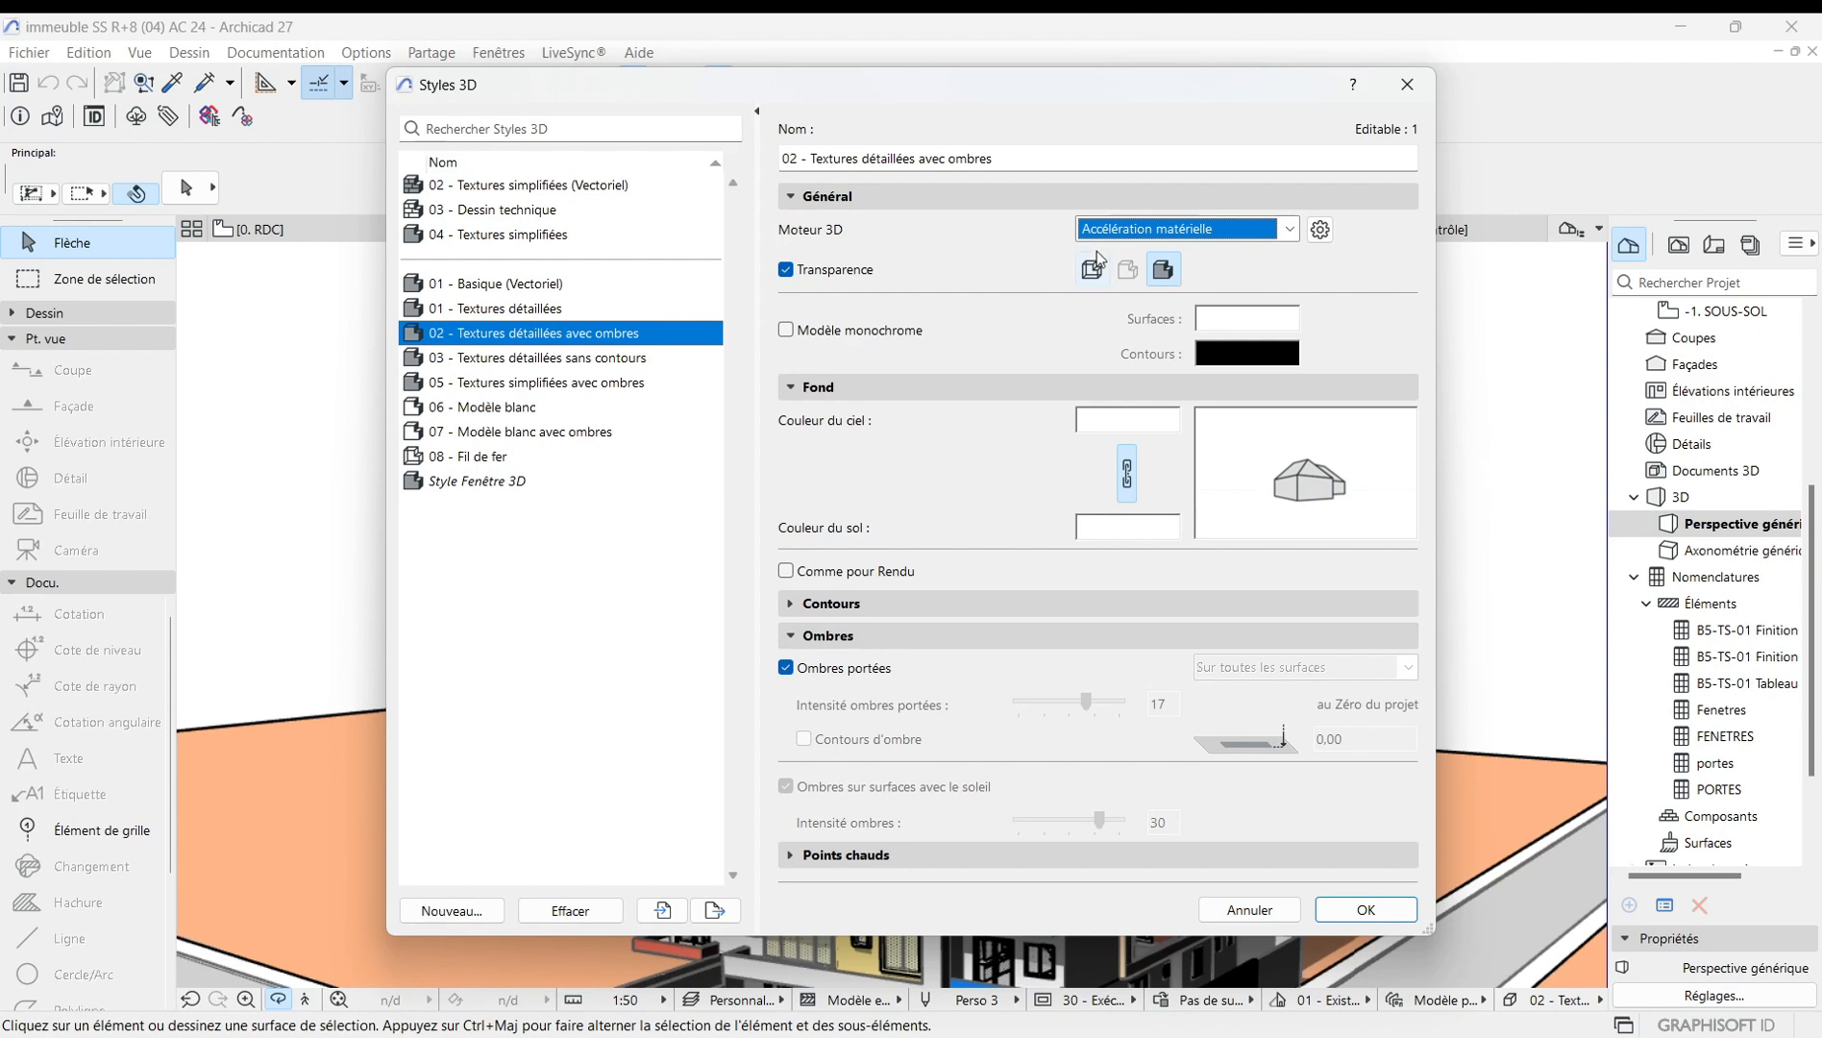
Open the hardware acceleration options and toggle Surbrillance, Surfaces lissées and Textures off and back on.
left_click(1321, 231)
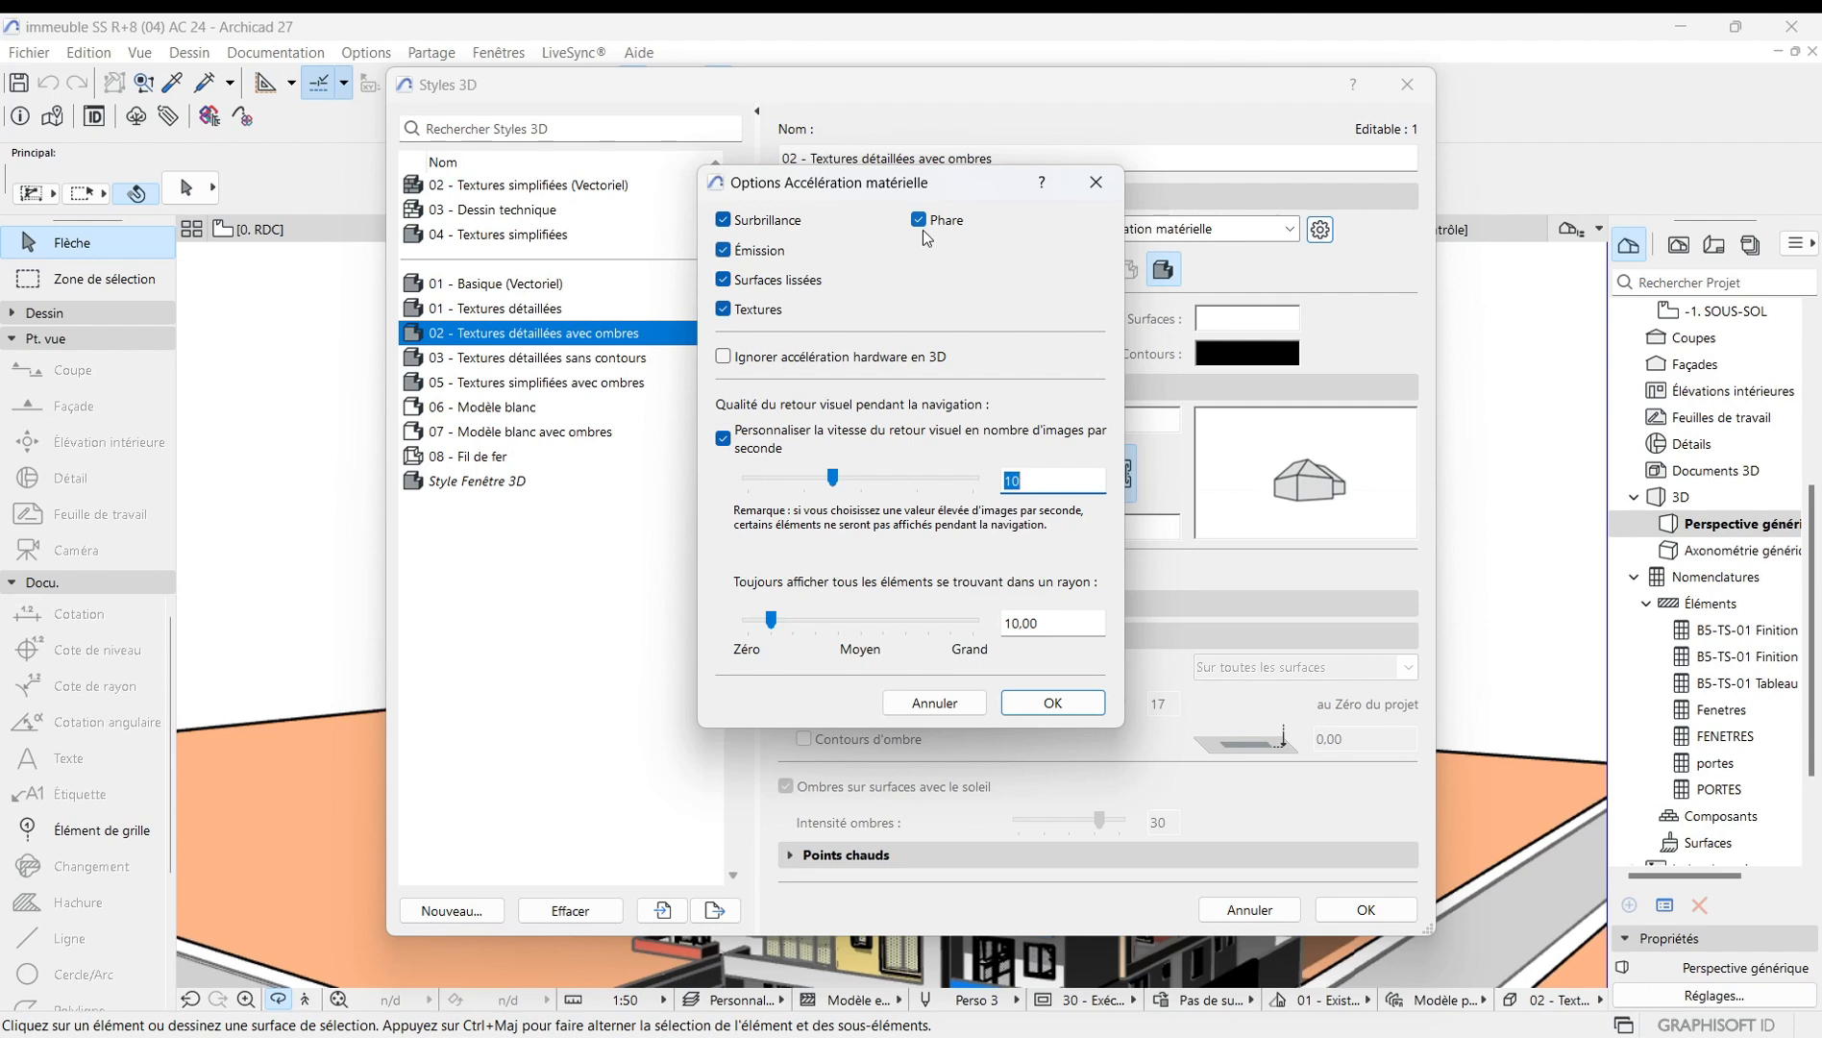
left_click(726, 219)
left_click(726, 221)
left_click(725, 280)
left_click(733, 311)
left_click(732, 311)
left_click(724, 282)
left_click(723, 281)
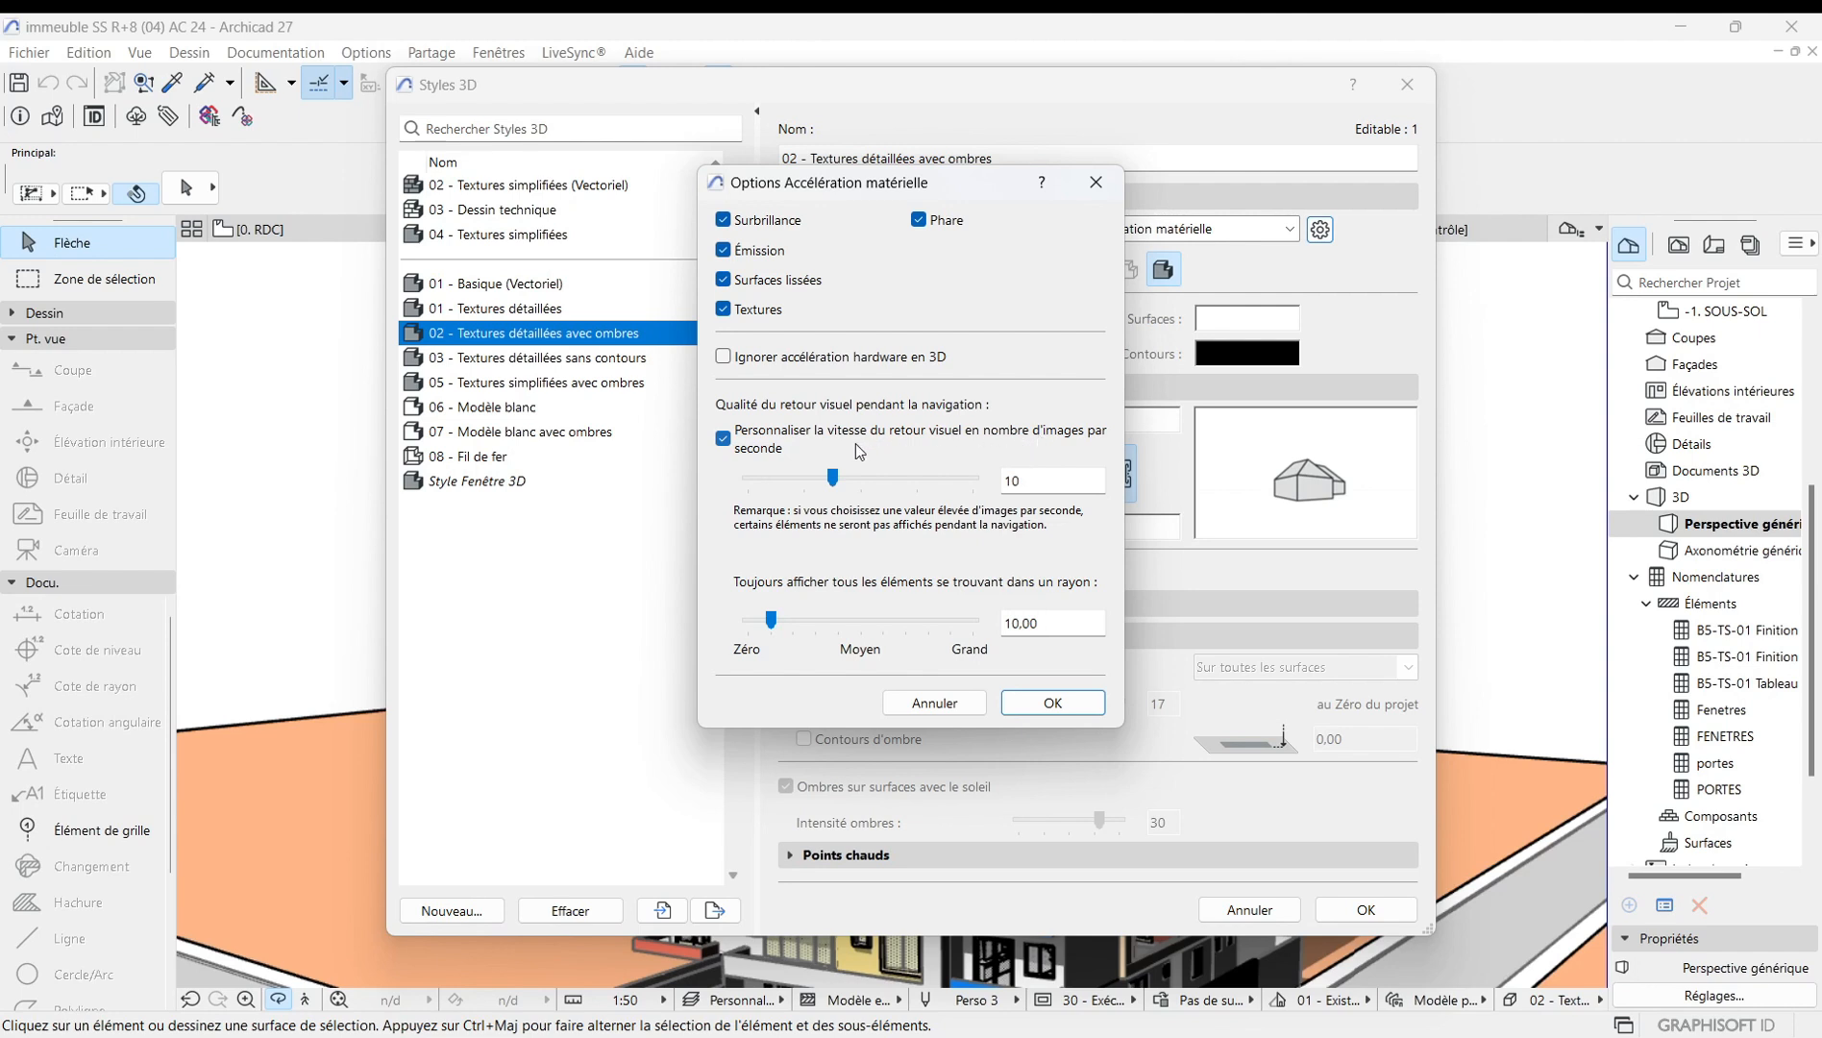
Set the navigation frame rate to 20 and the display radius to about 11, then confirm the options and the 3D style.
left_click(1025, 482)
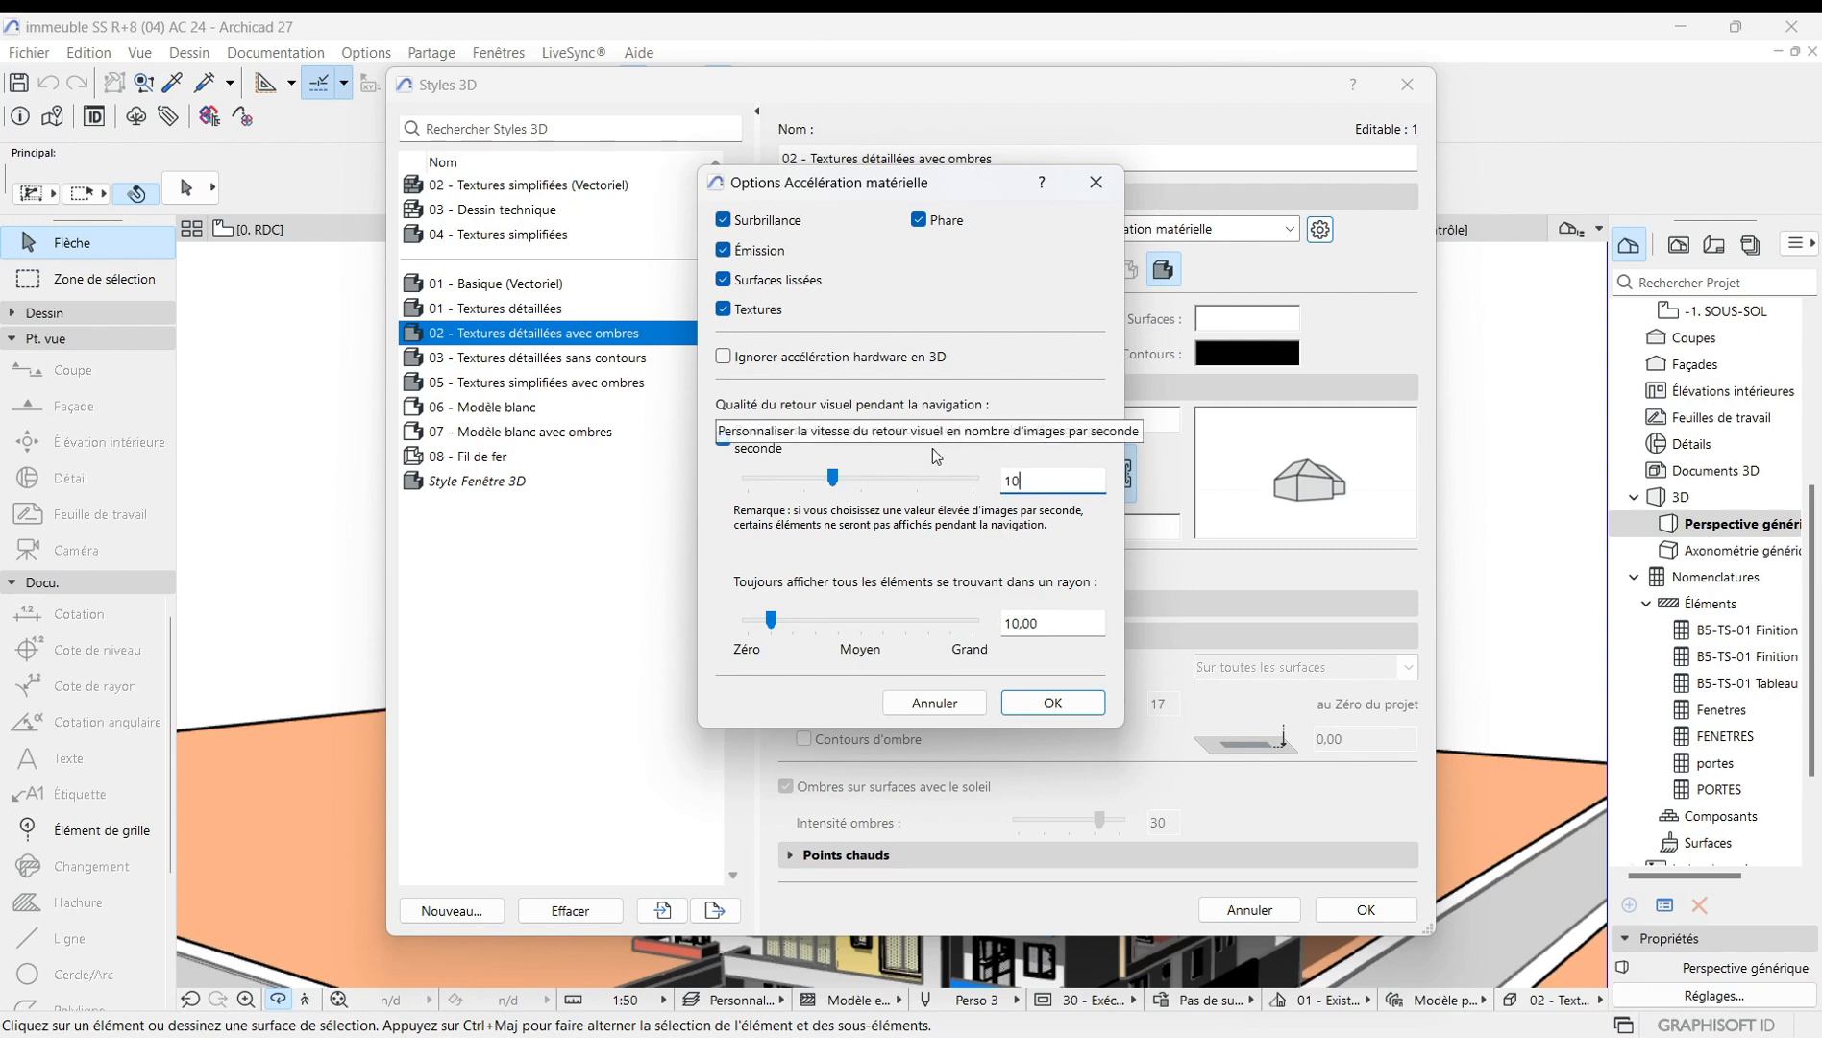
key("BackSpace")
key("BackSpace")
type("20")
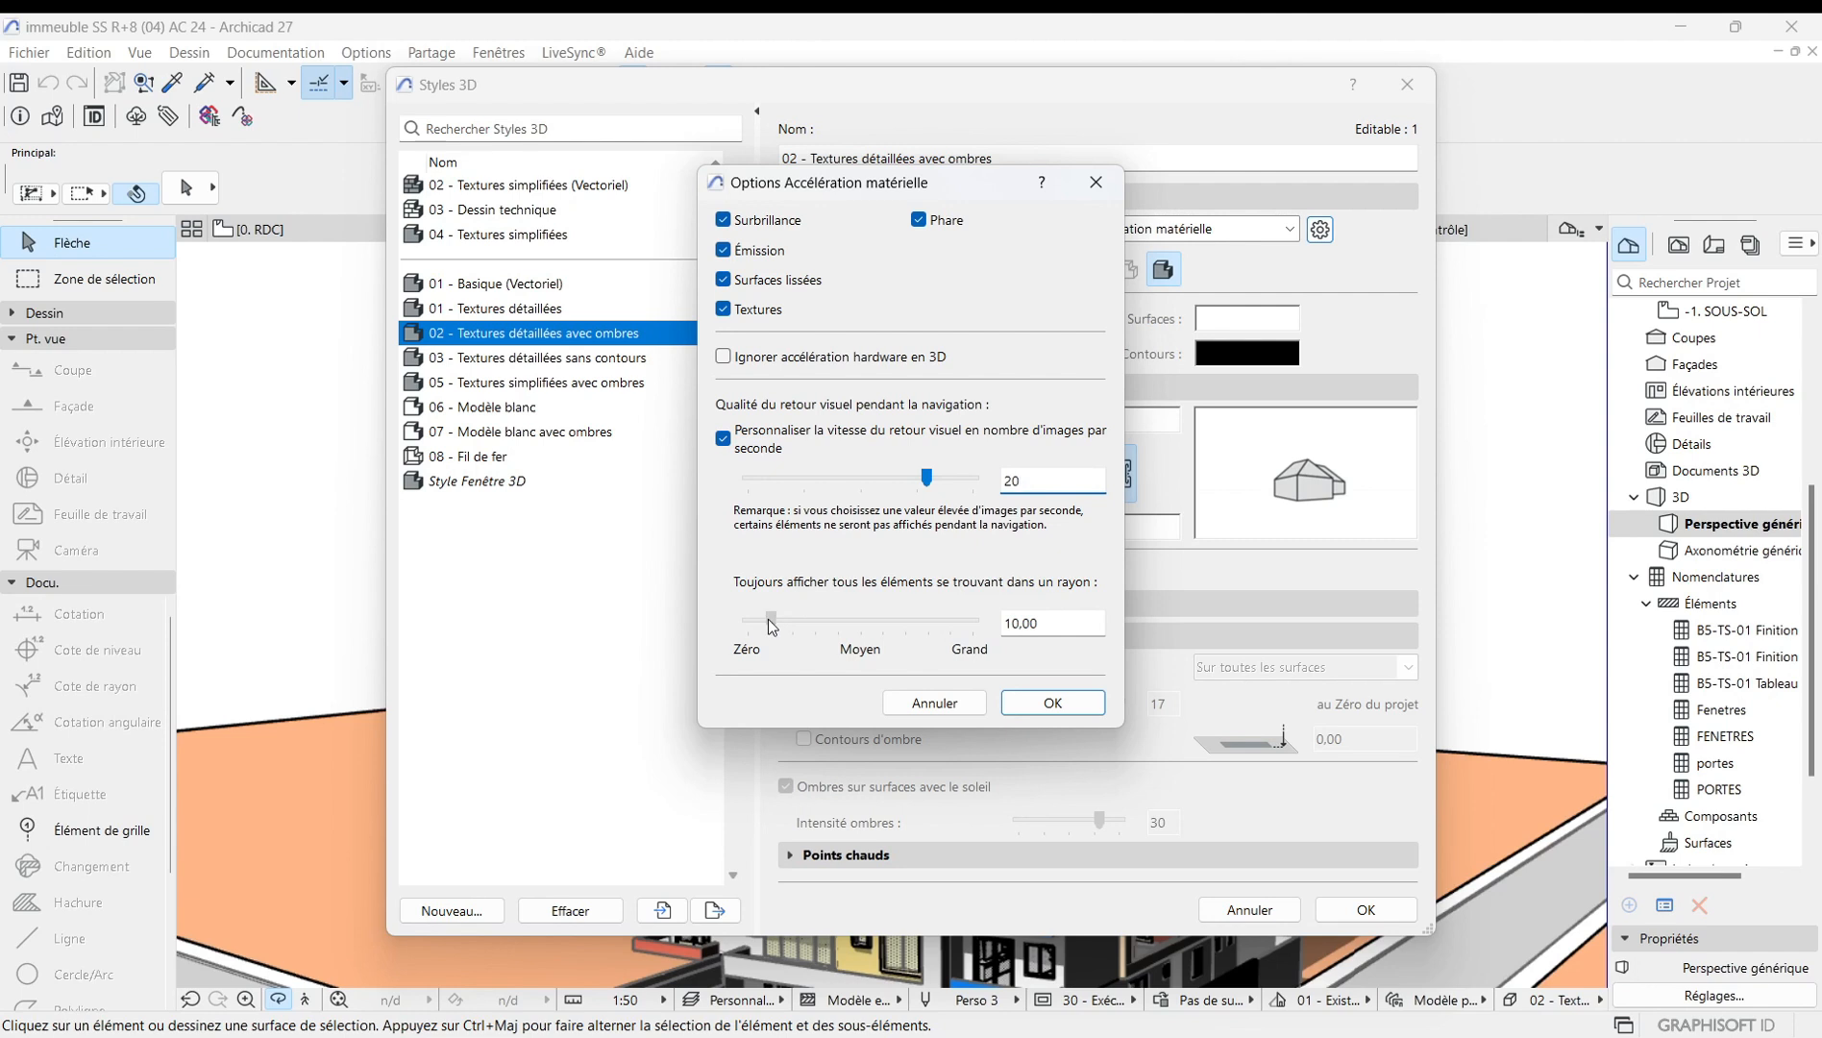
mouse_move(769, 621)
left_mouse_down()
mouse_move(961, 629)
mouse_move(775, 630)
left_mouse_up()
left_click(1048, 704)
left_click(1369, 907)
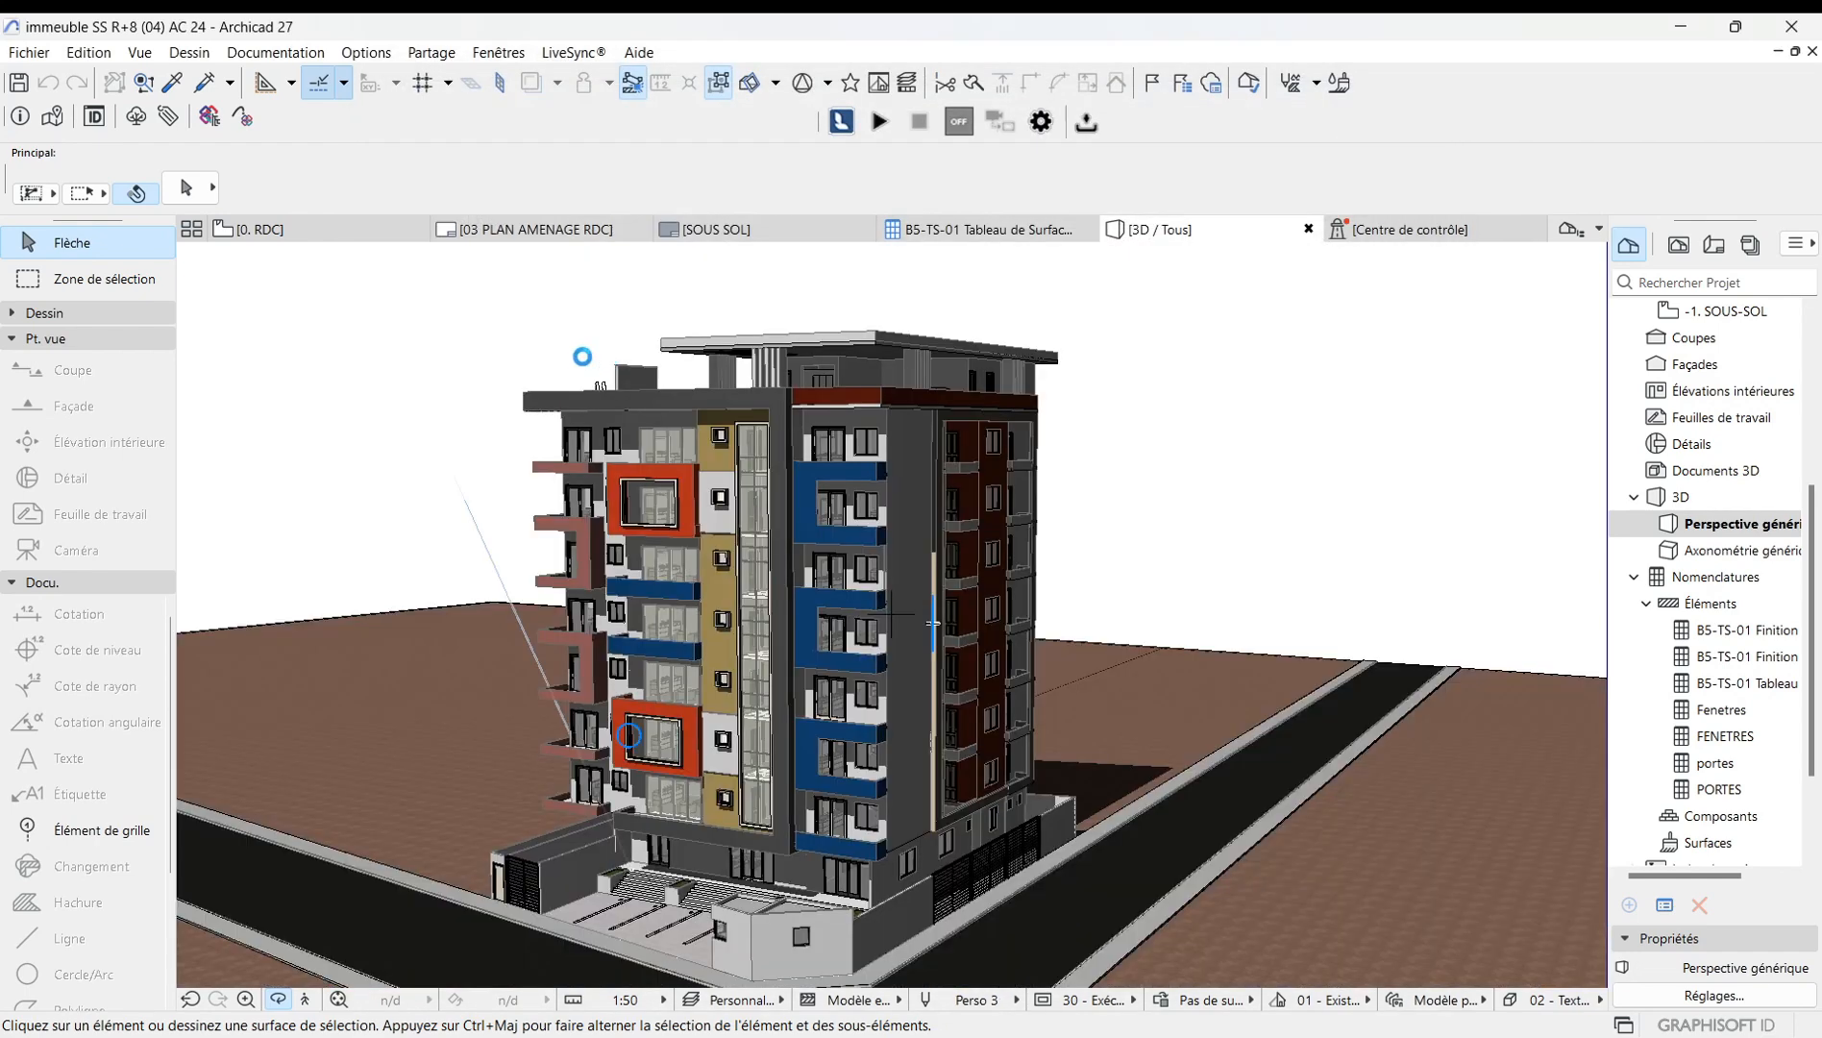
Orbit and zoom around the building in the 3D view to examine navigation with the new frame rate.
left_click_drag(792, 561, 797, 646)
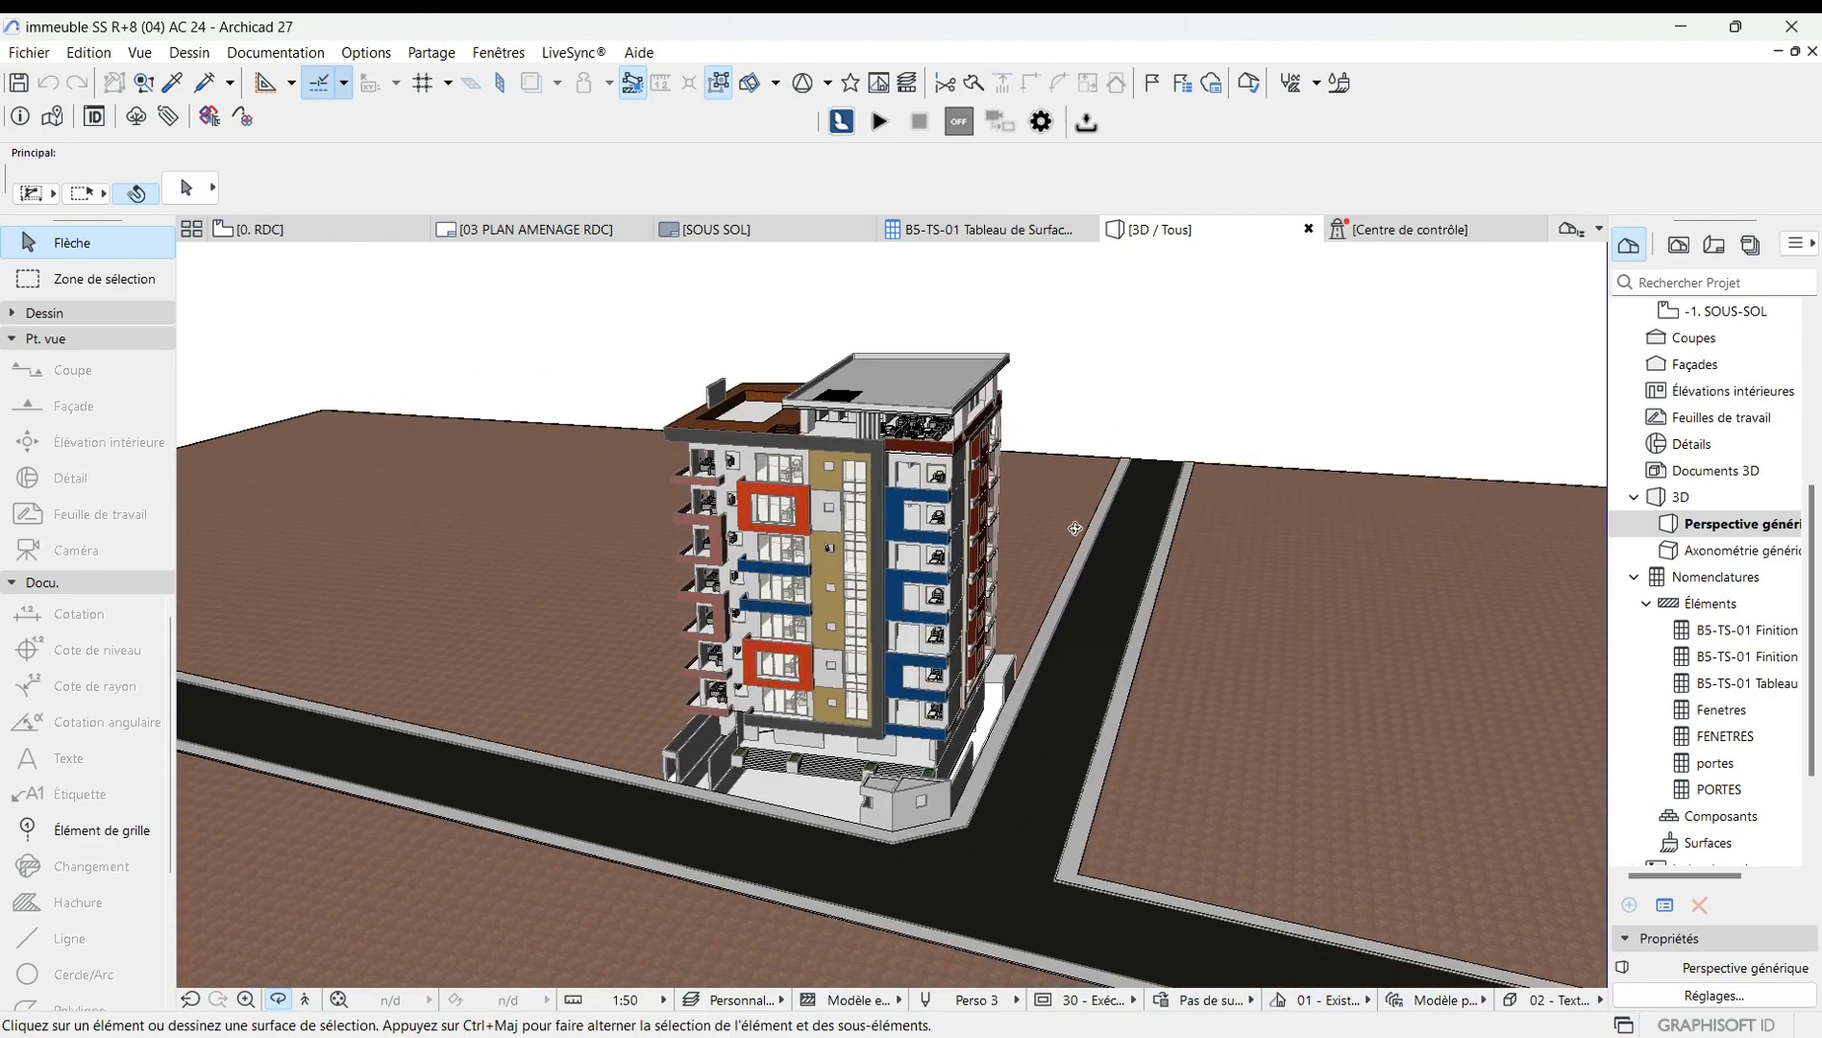
left_click_drag(925, 616, 1184, 573)
left_click_drag(678, 651, 1010, 635)
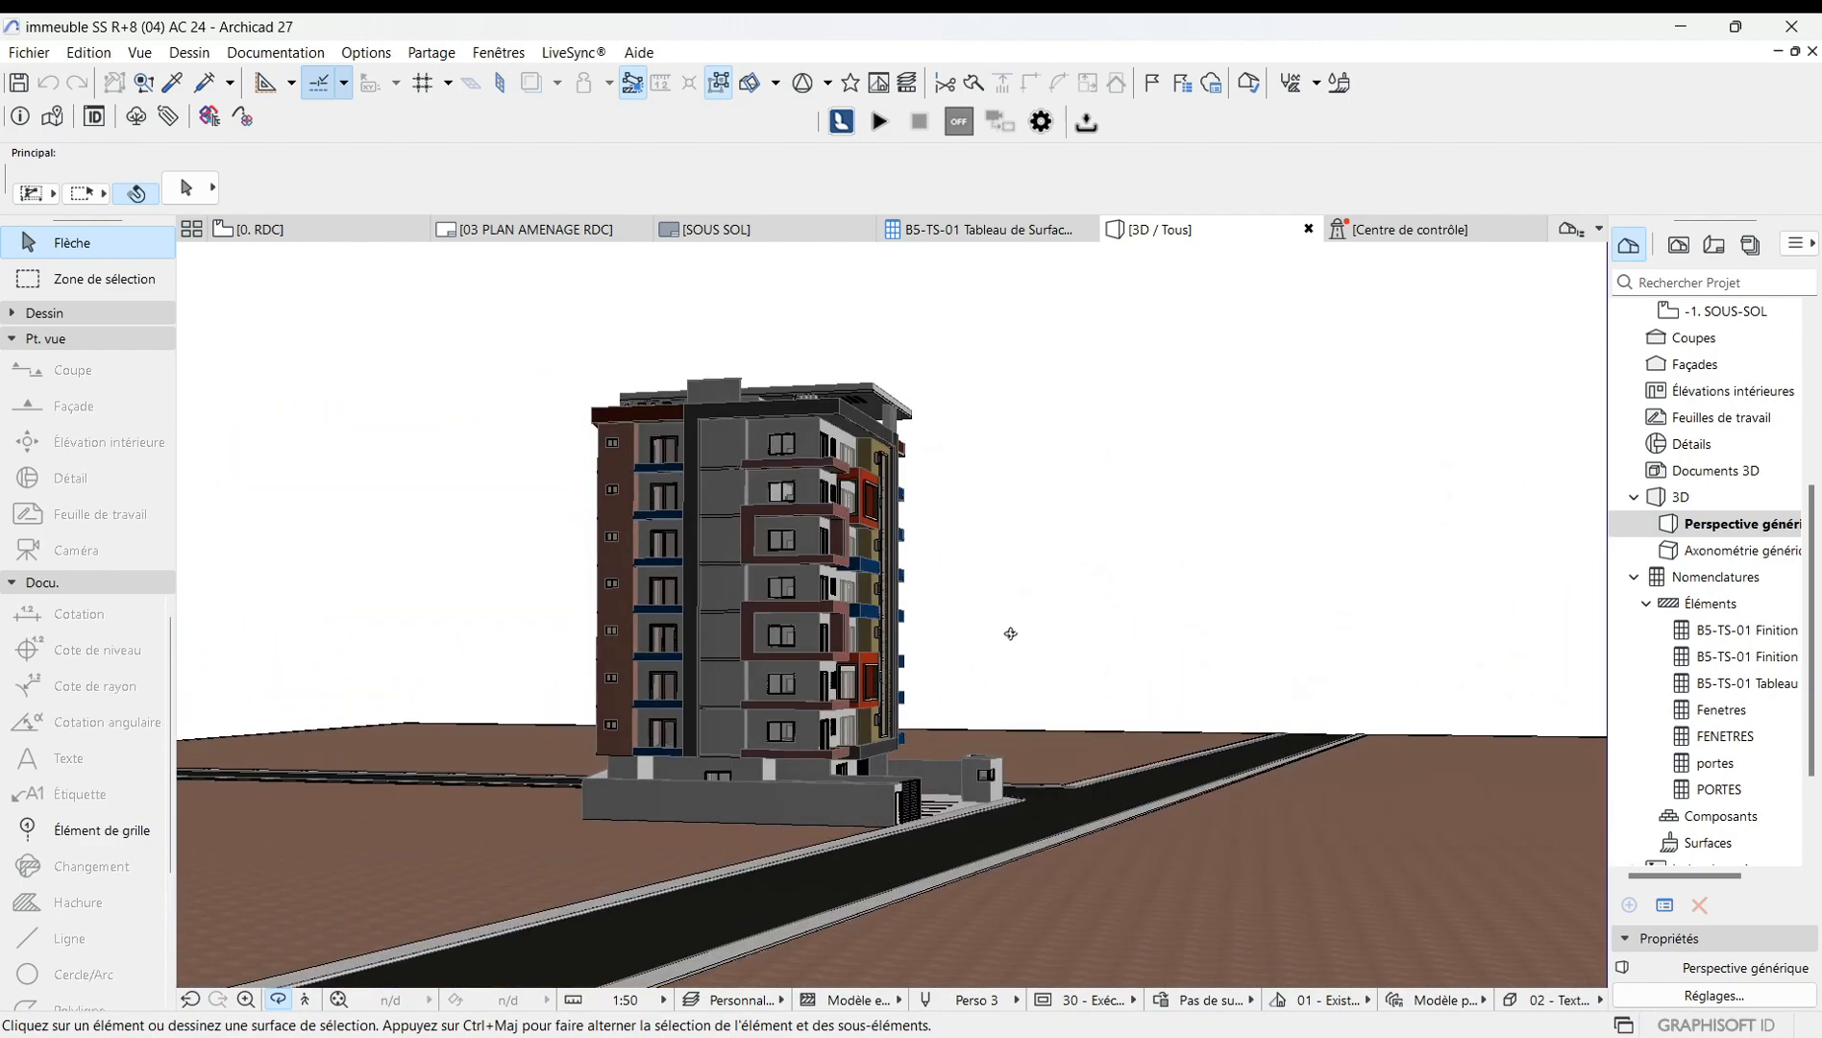
scroll(789, 587, "up", 3)
left_click_drag(861, 642, 586, 676)
scroll(583, 646, "down", 5)
left_click_drag(823, 598, 823, 779)
scroll(822, 779, "up", 3)
mouse_move(1191, 707)
left_mouse_down()
mouse_move(923, 677)
mouse_move(1173, 697)
left_mouse_up()
scroll(1177, 700, "down", 4)
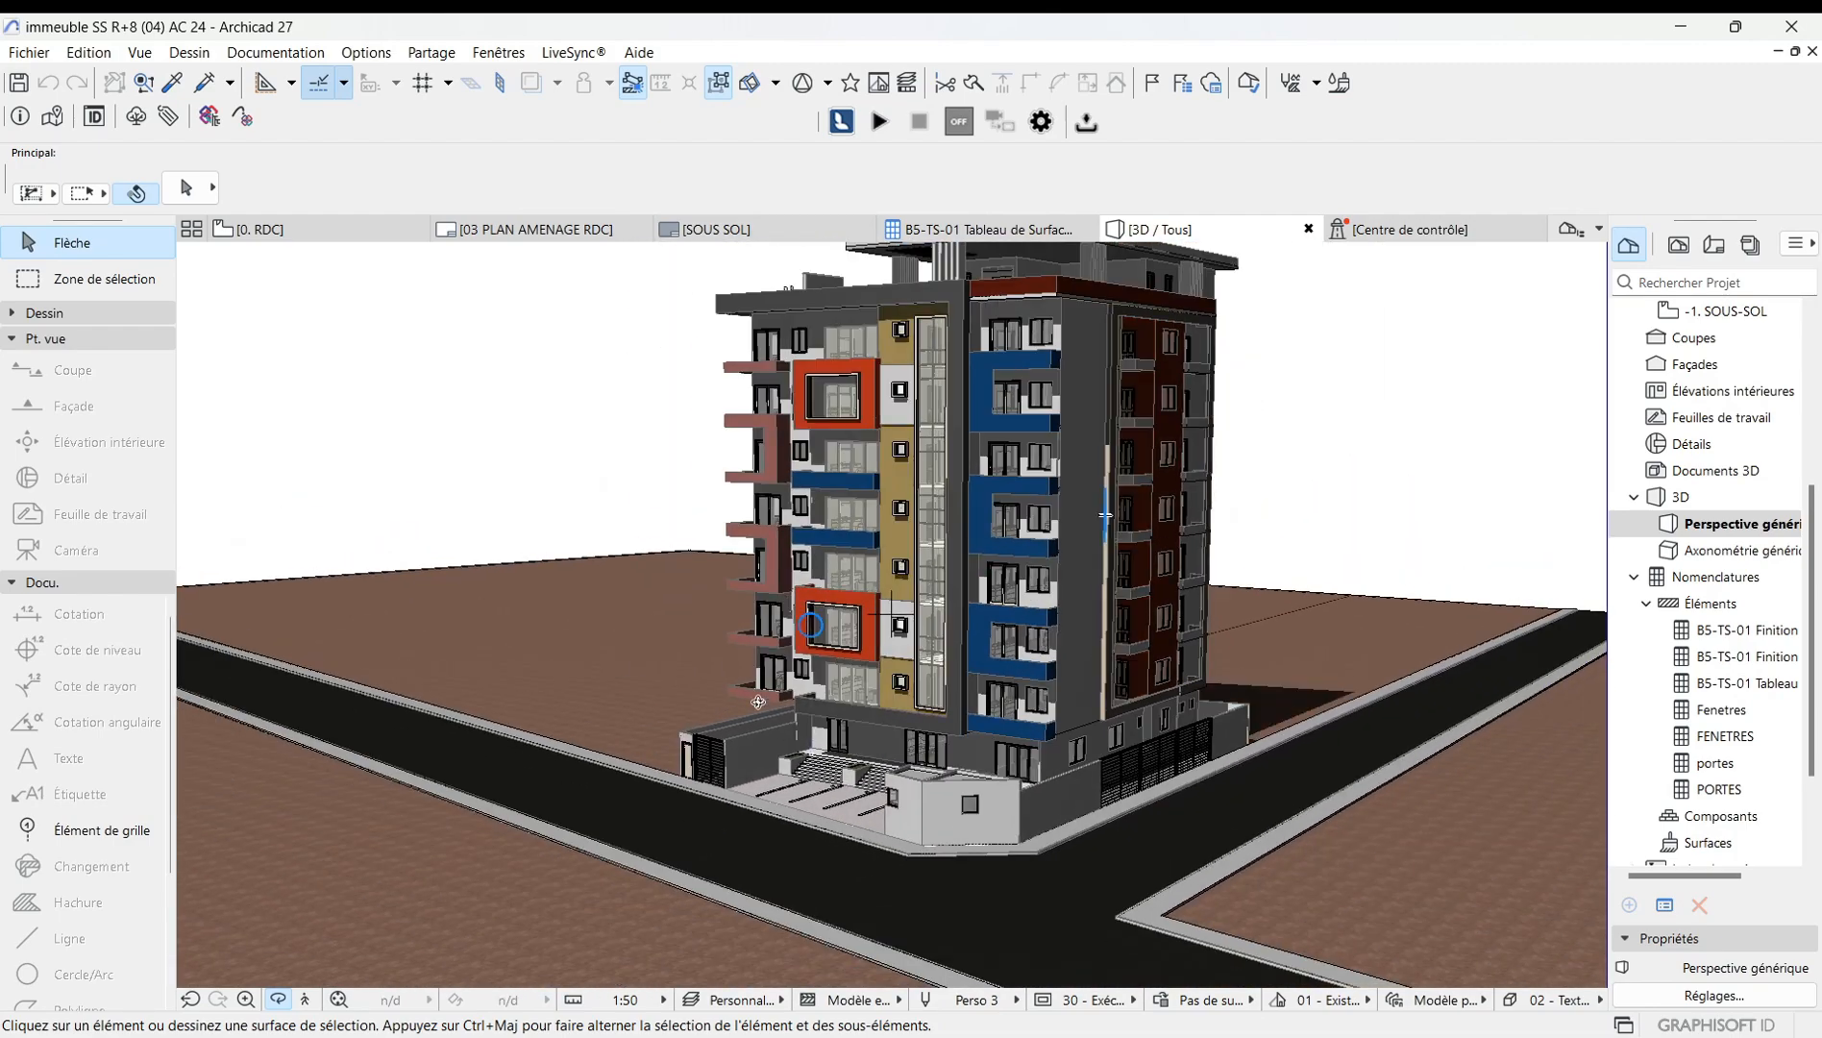
scroll(755, 646, "up", 5)
scroll(721, 653, "down", 5)
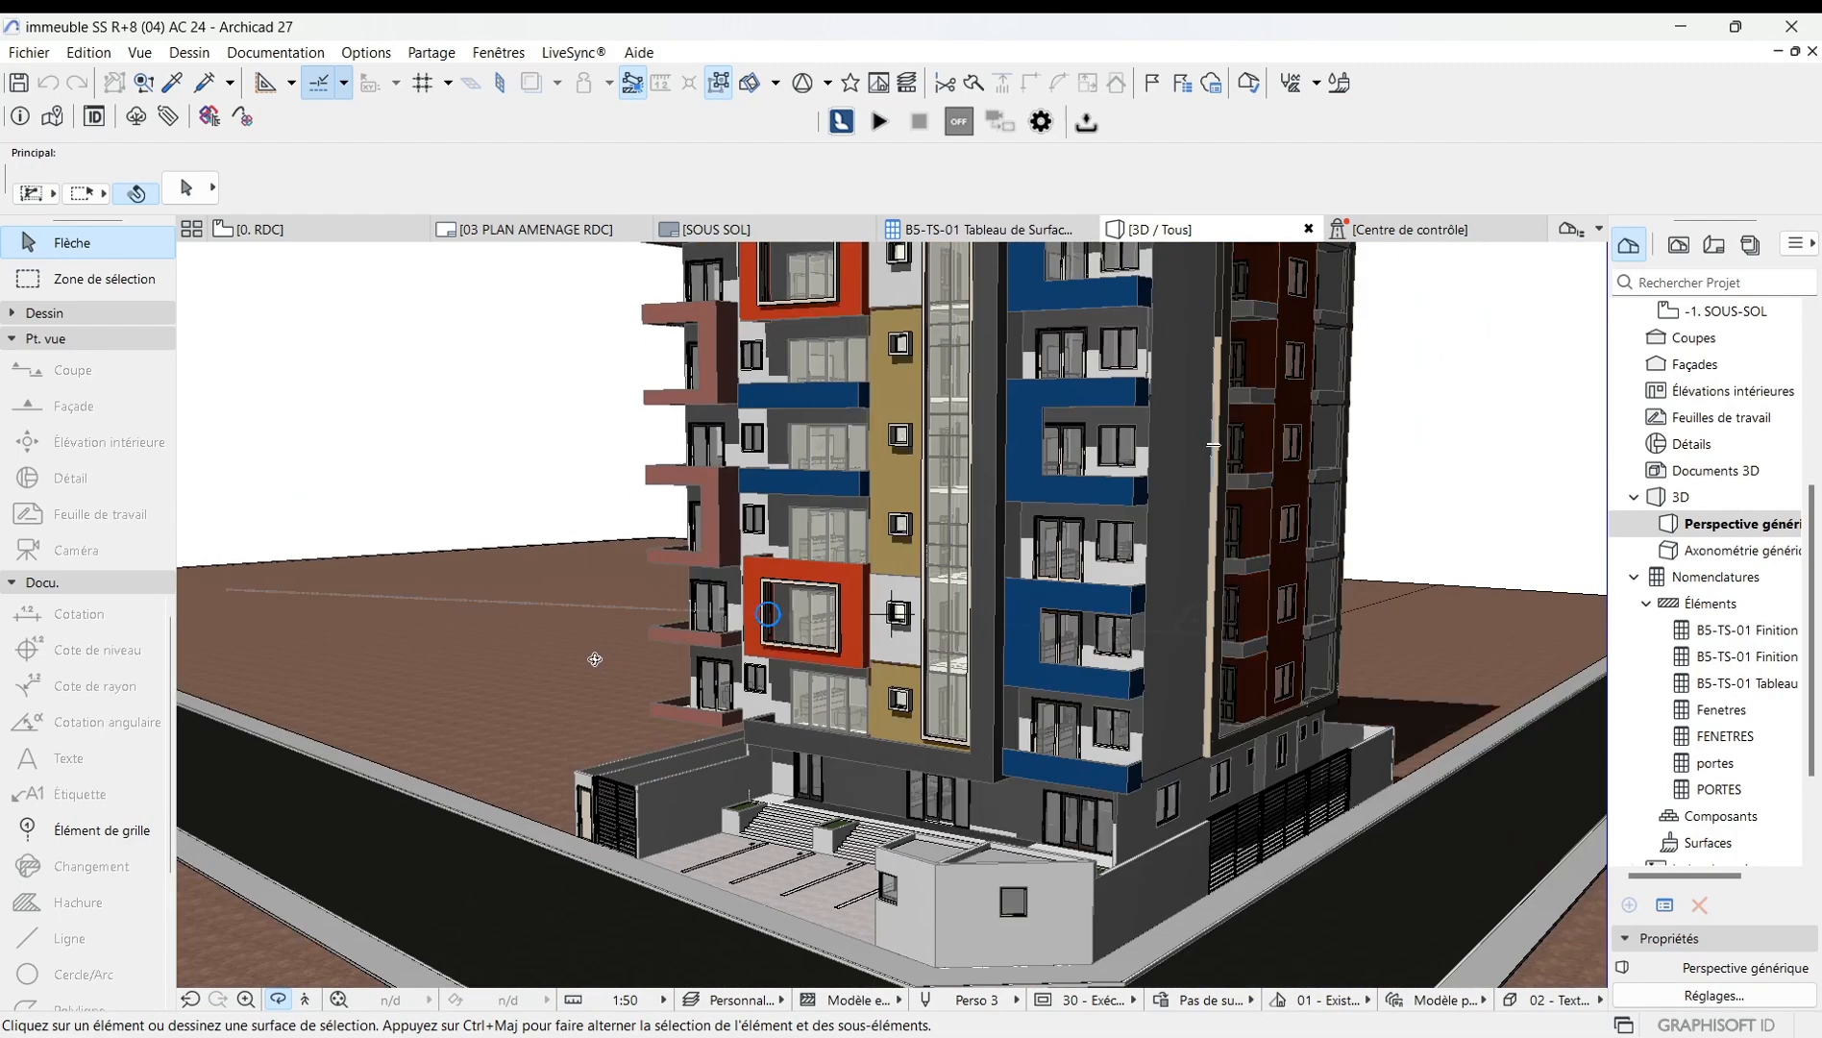
scroll(727, 694, "up", 3)
left_click_drag(729, 694, 1159, 676)
scroll(1163, 696, "down", 3)
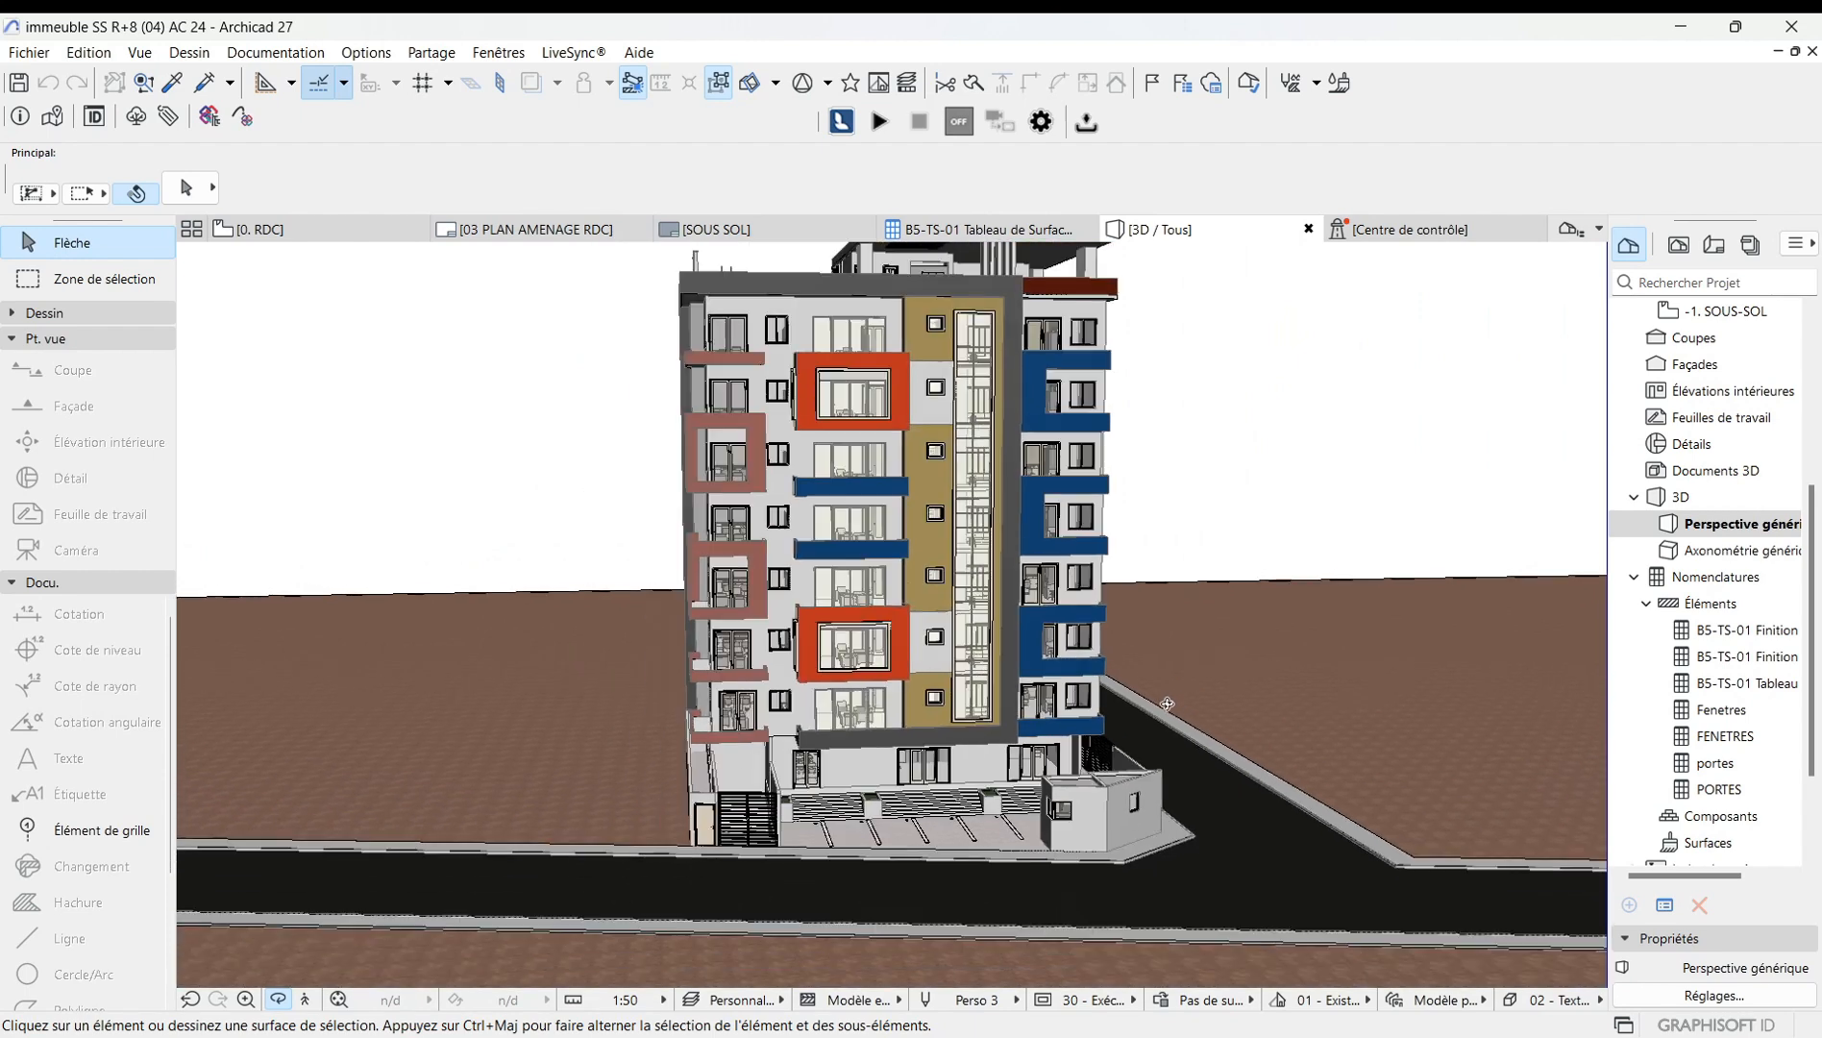
scroll(906, 775, "down", 2)
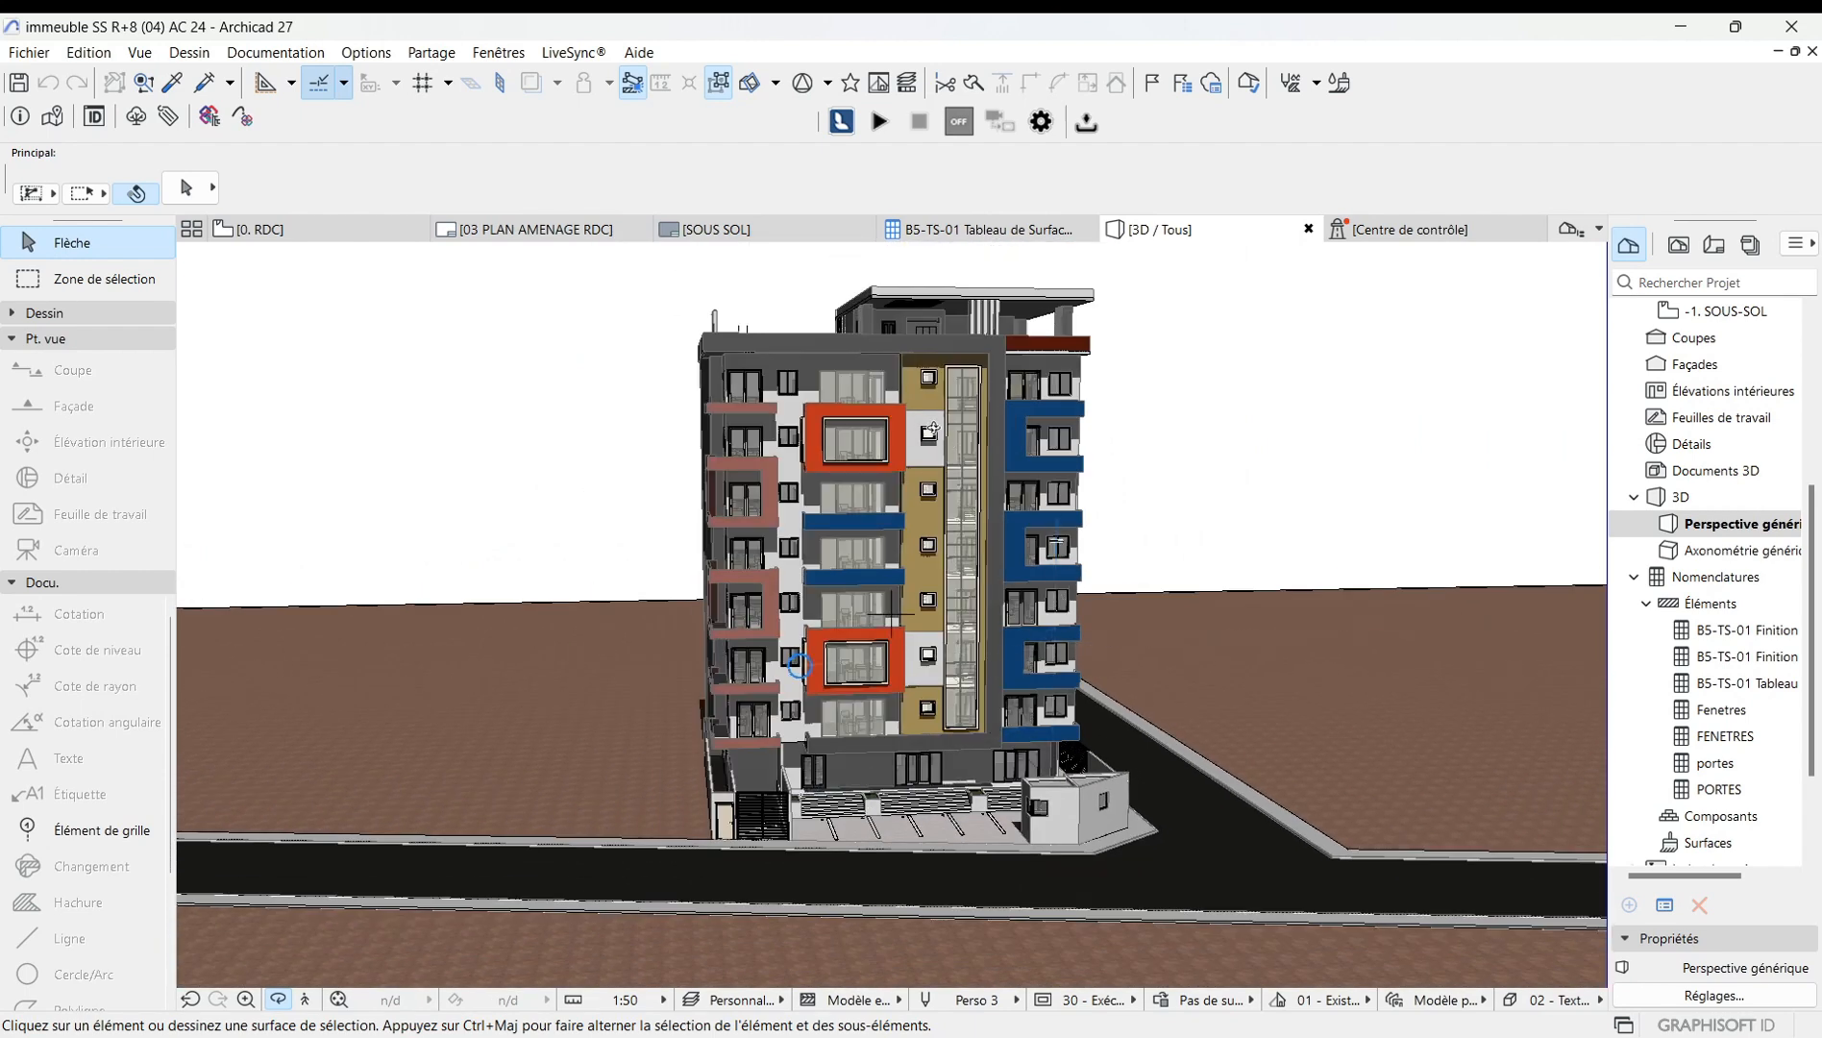
scroll(791, 261, "up", 3)
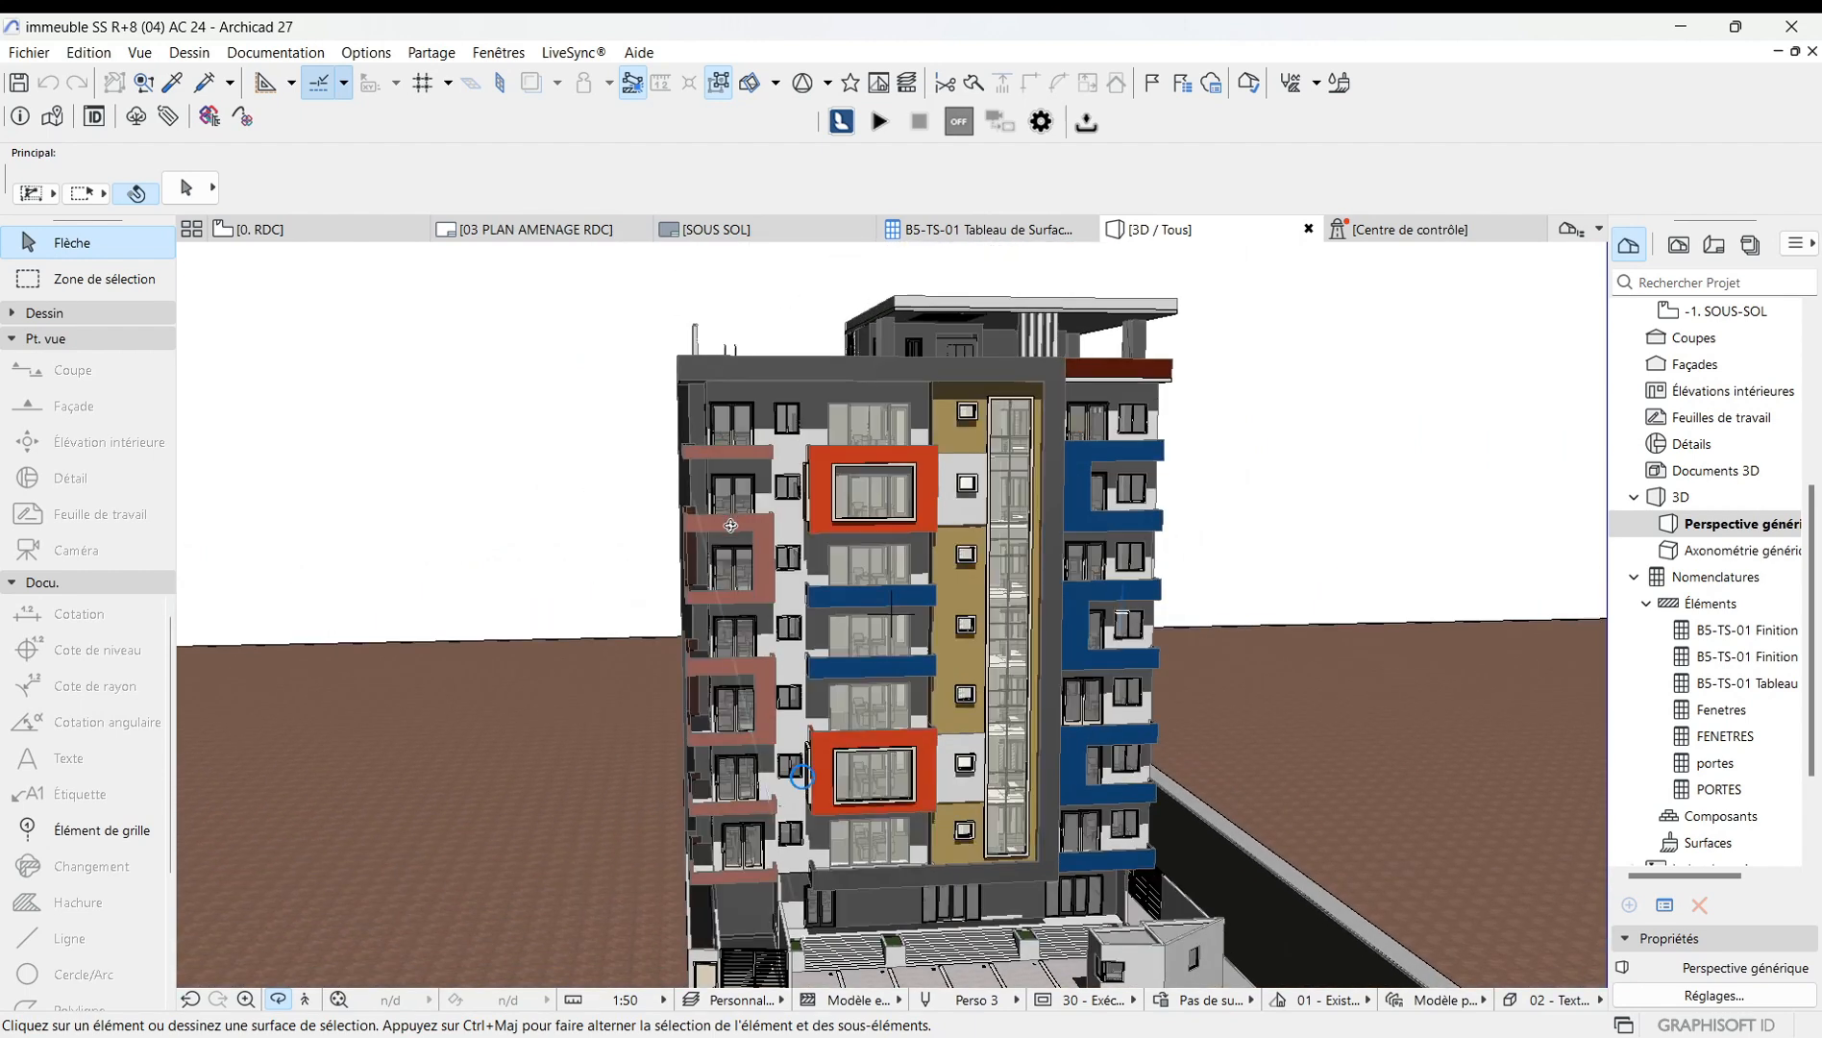
scroll(739, 563, "down", 4)
scroll(759, 573, "down", 4)
left_click_drag(846, 606, 916, 647)
scroll(928, 611, "up", 5)
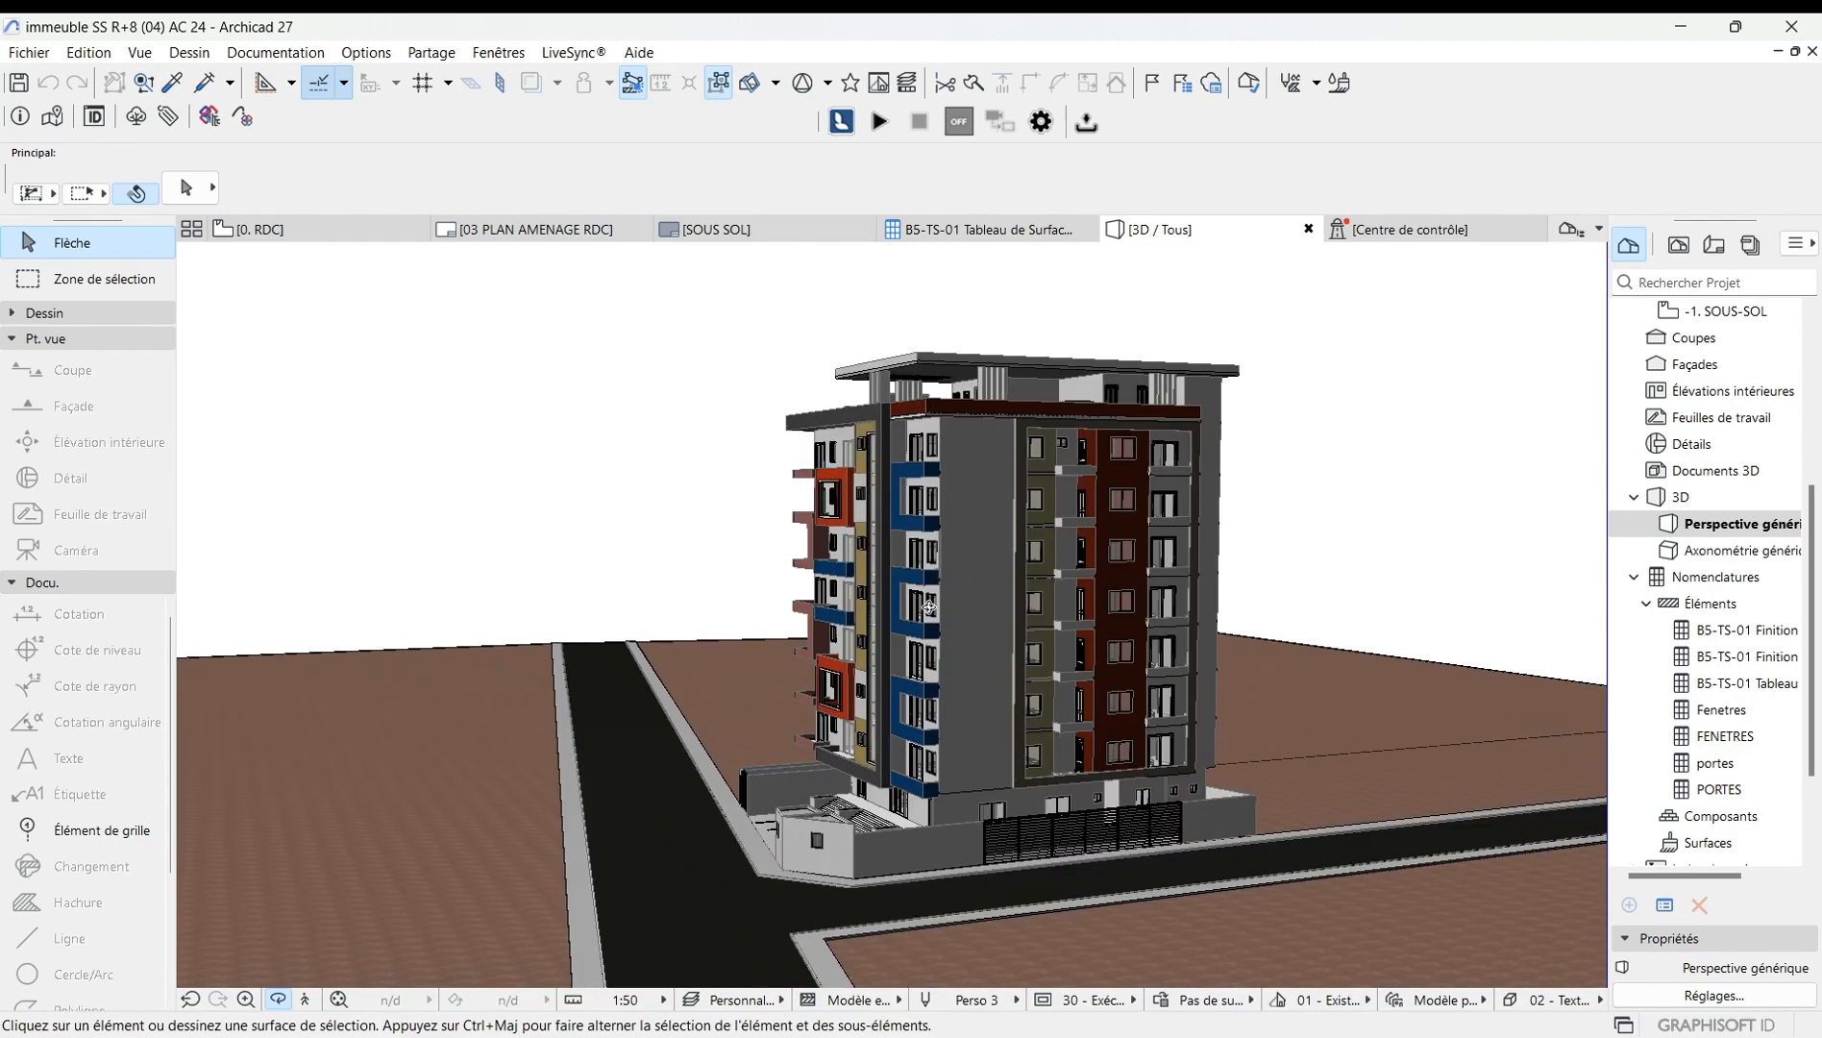
left_click_drag(850, 627, 1225, 620)
scroll(742, 660, "down", 5)
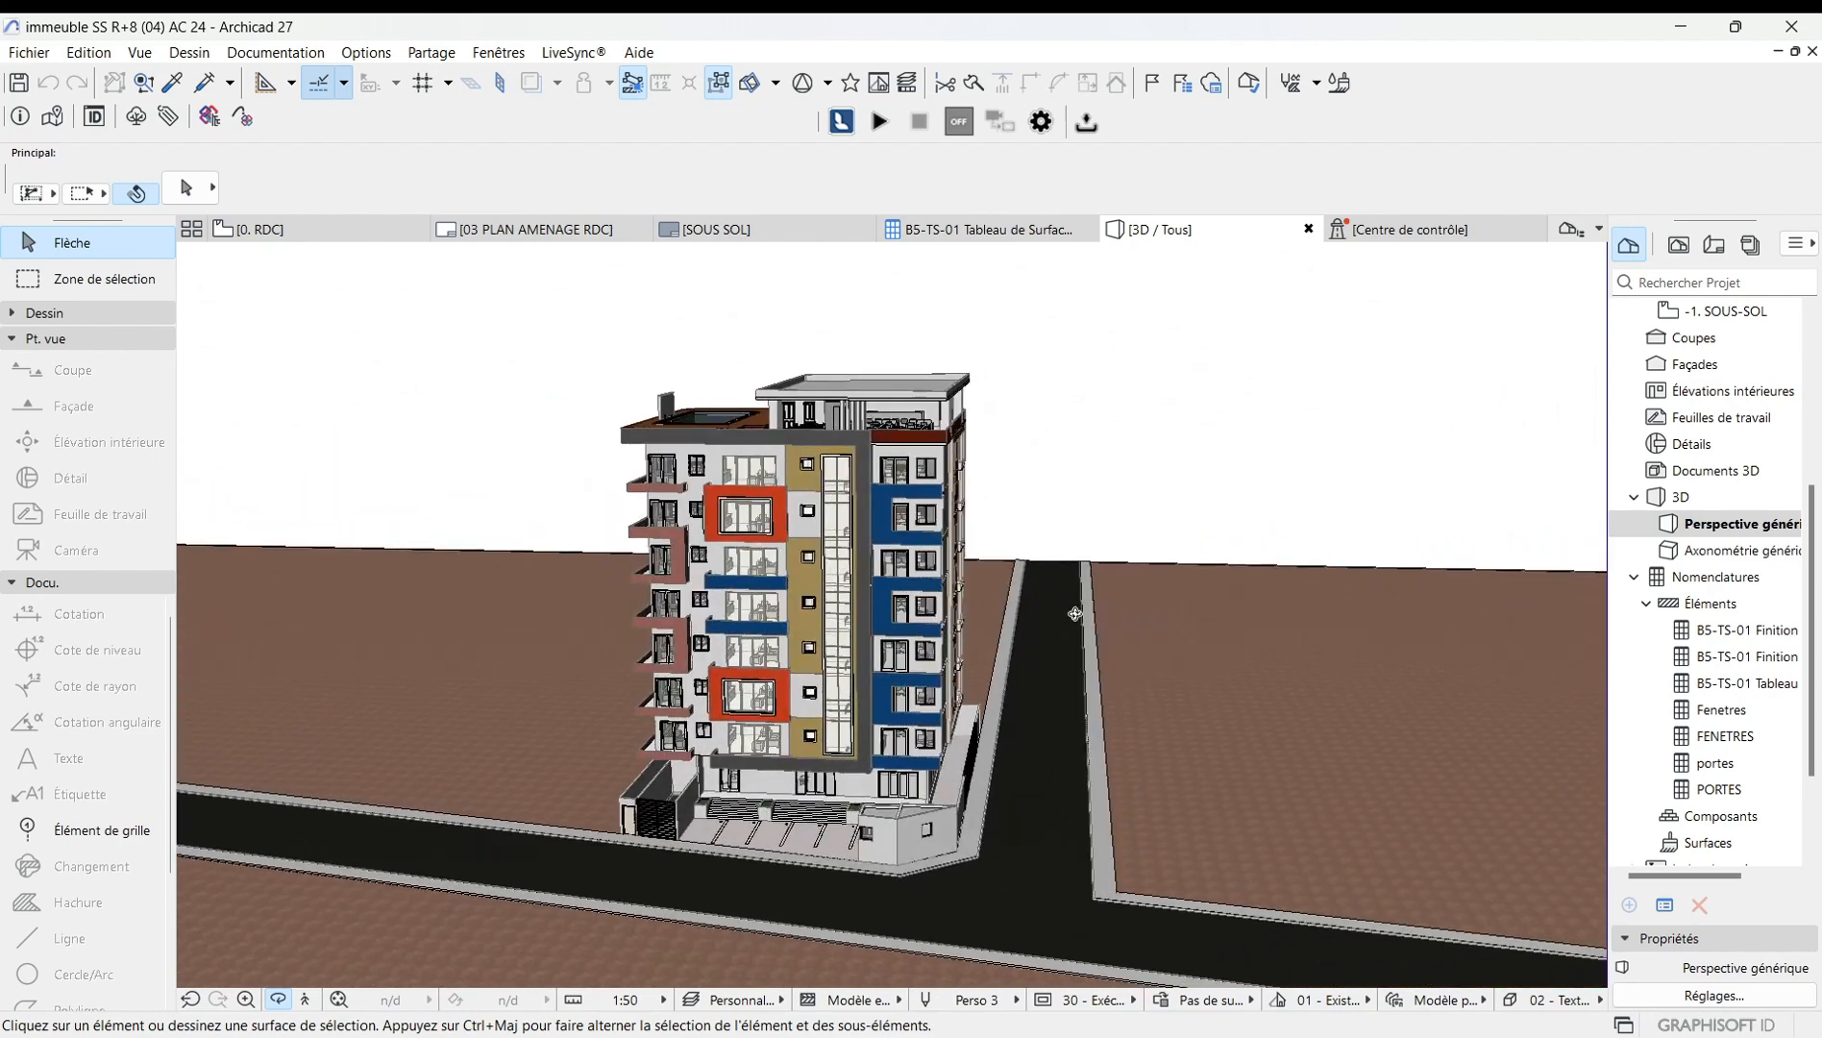
Reopen the 3D style settings and hardware acceleration options, enter 1 as the frame rate, and confirm.
right_click(679, 453)
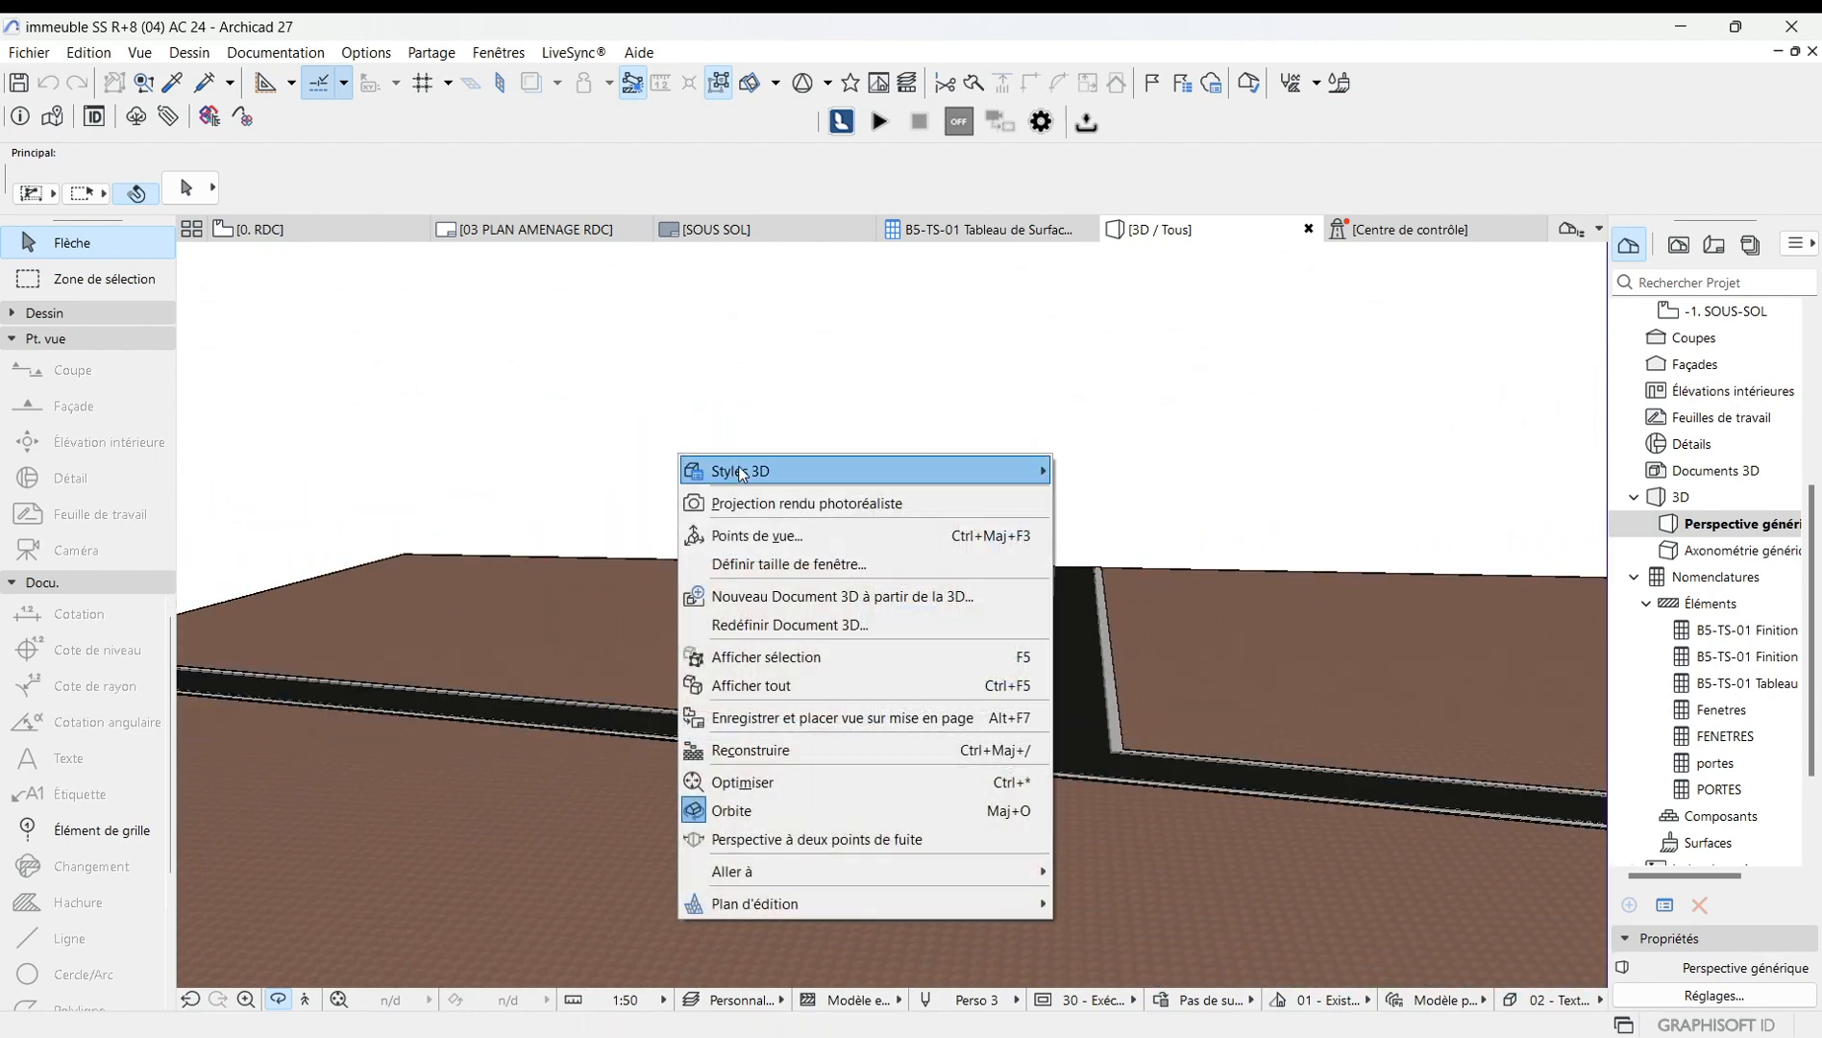
mouse_move(739, 470)
left_click(1169, 470)
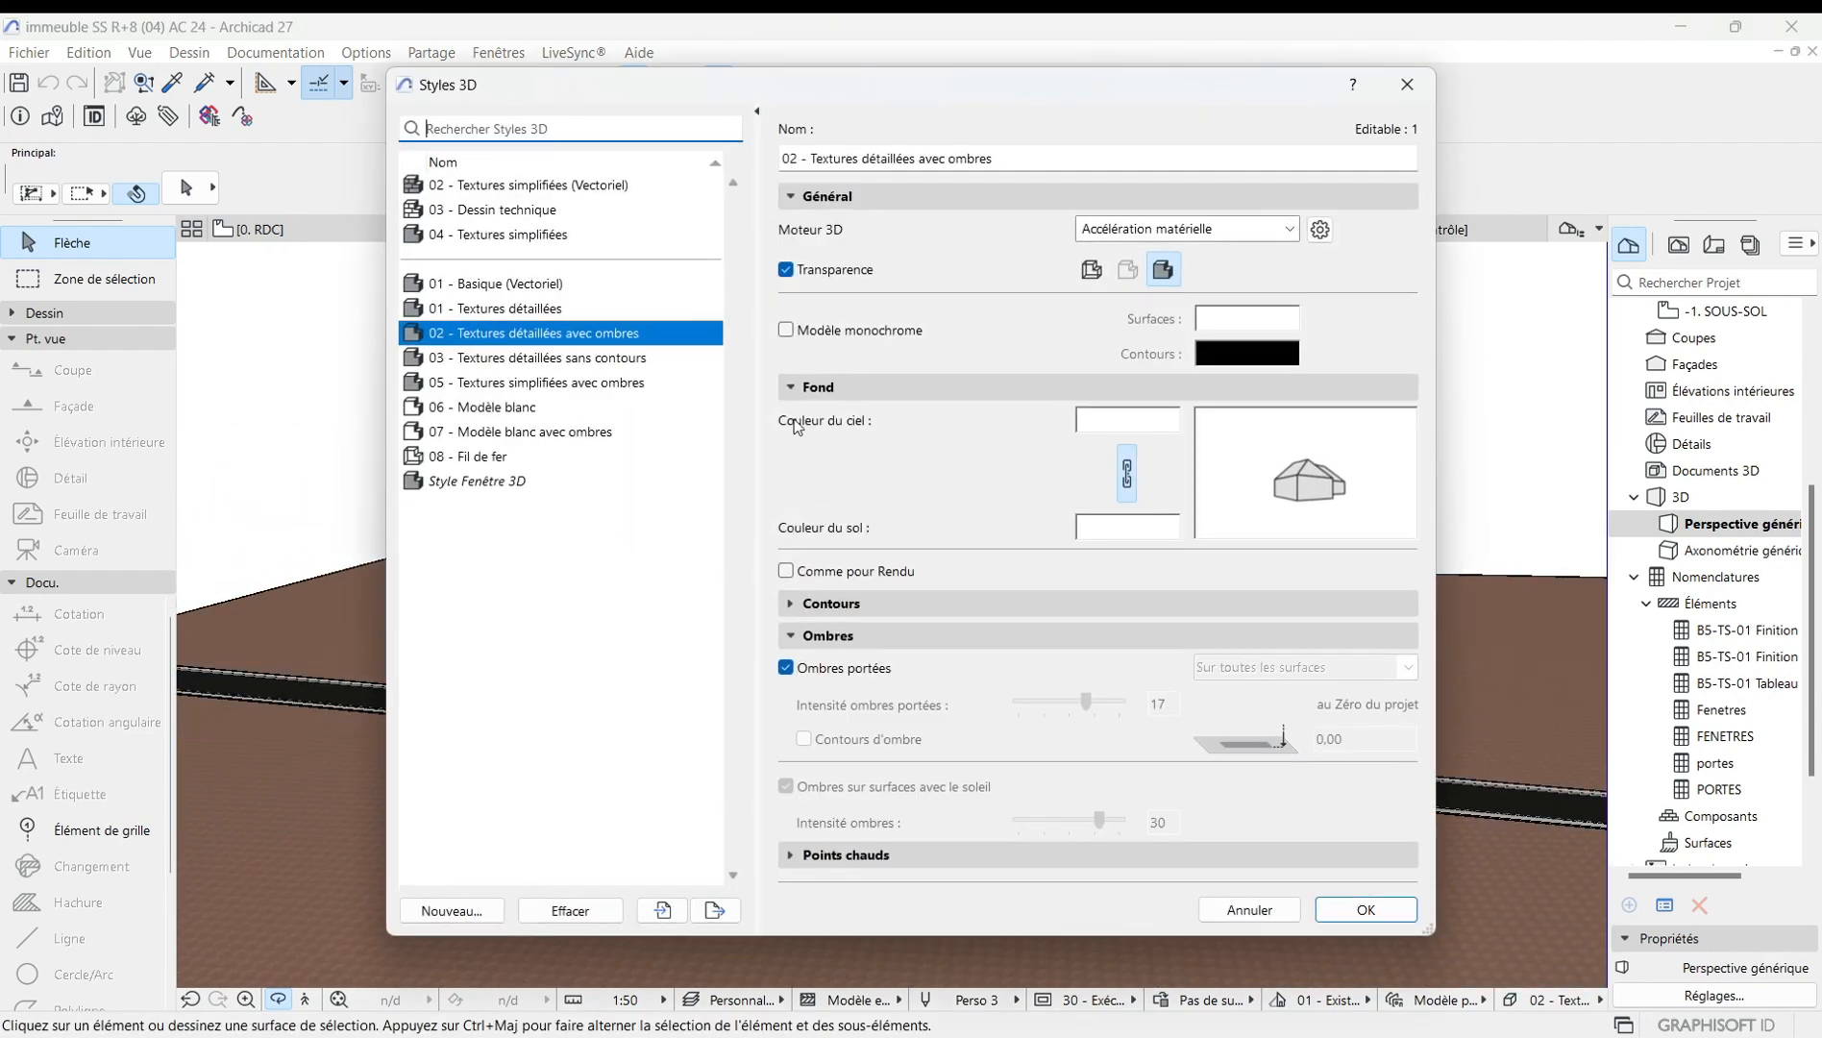
left_click(1319, 229)
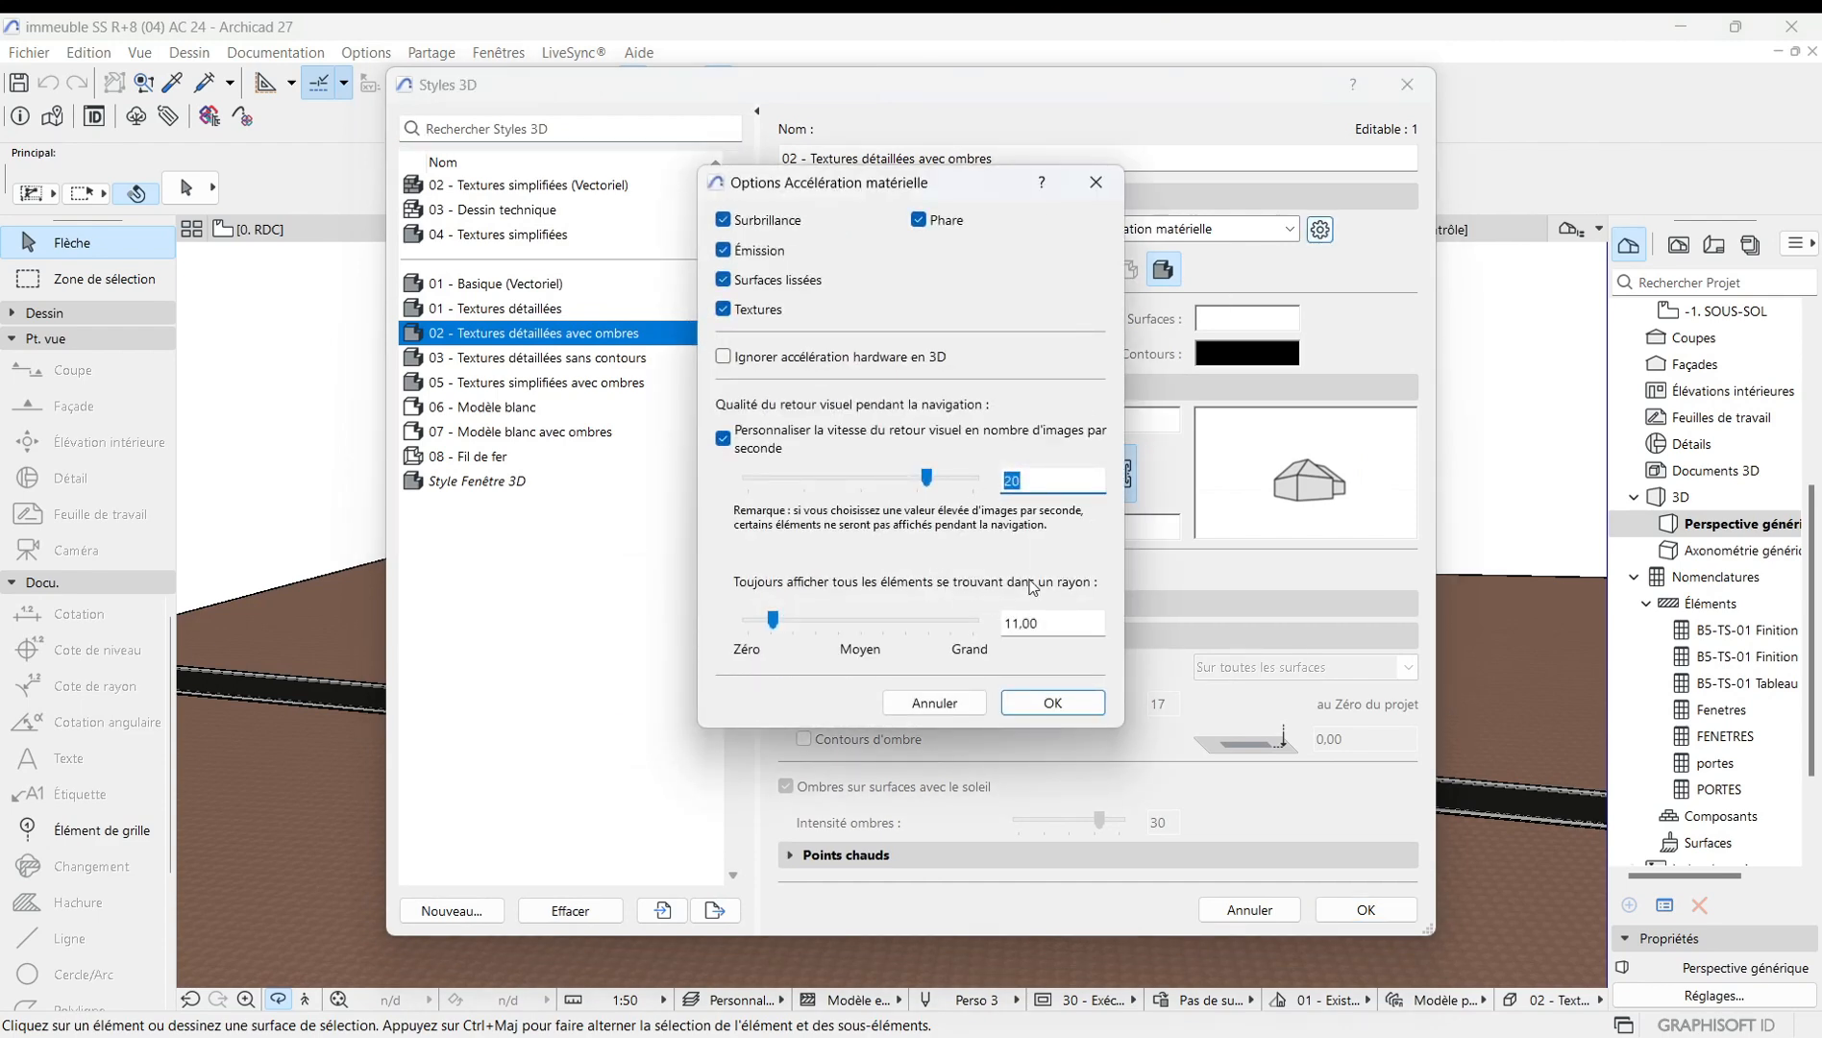
type("1")
left_click(1052, 702)
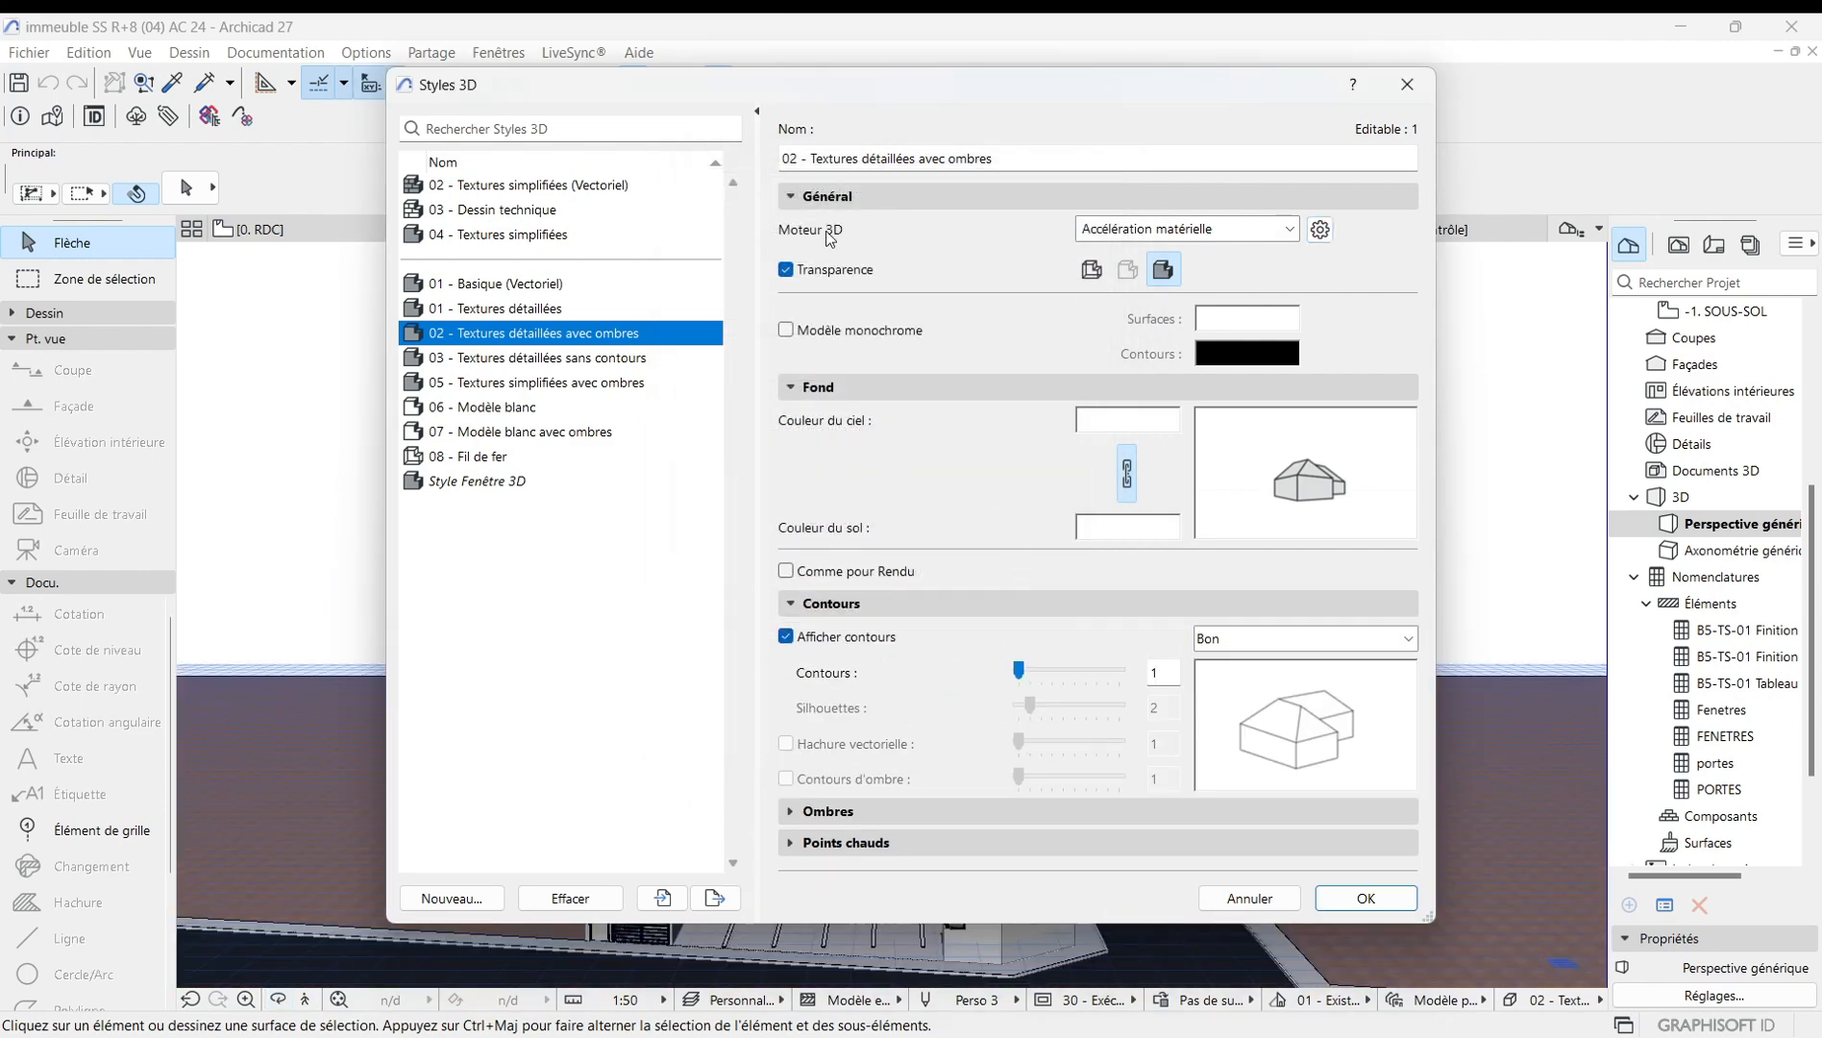
Switch the 3D engine to Moteur vectoriel, turn on Hachure vectorielle under contours, and apply the style.
left_click(1272, 233)
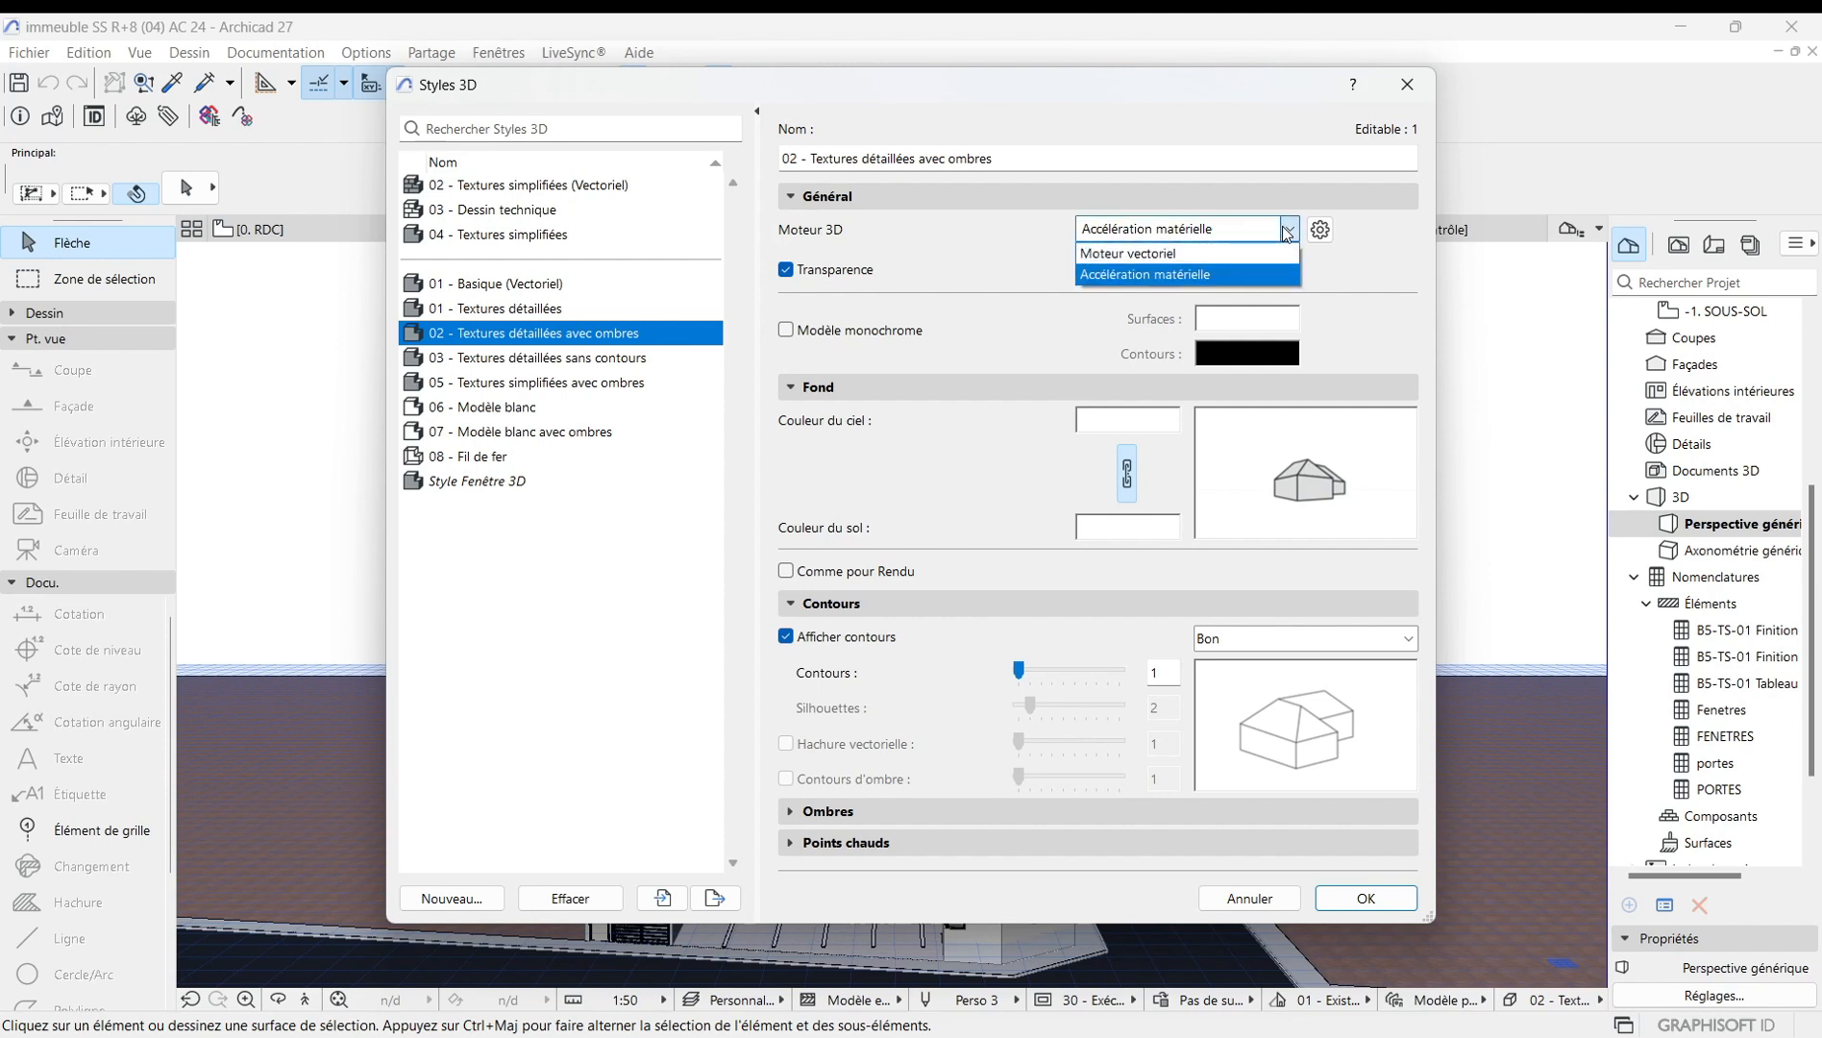
left_click(1123, 250)
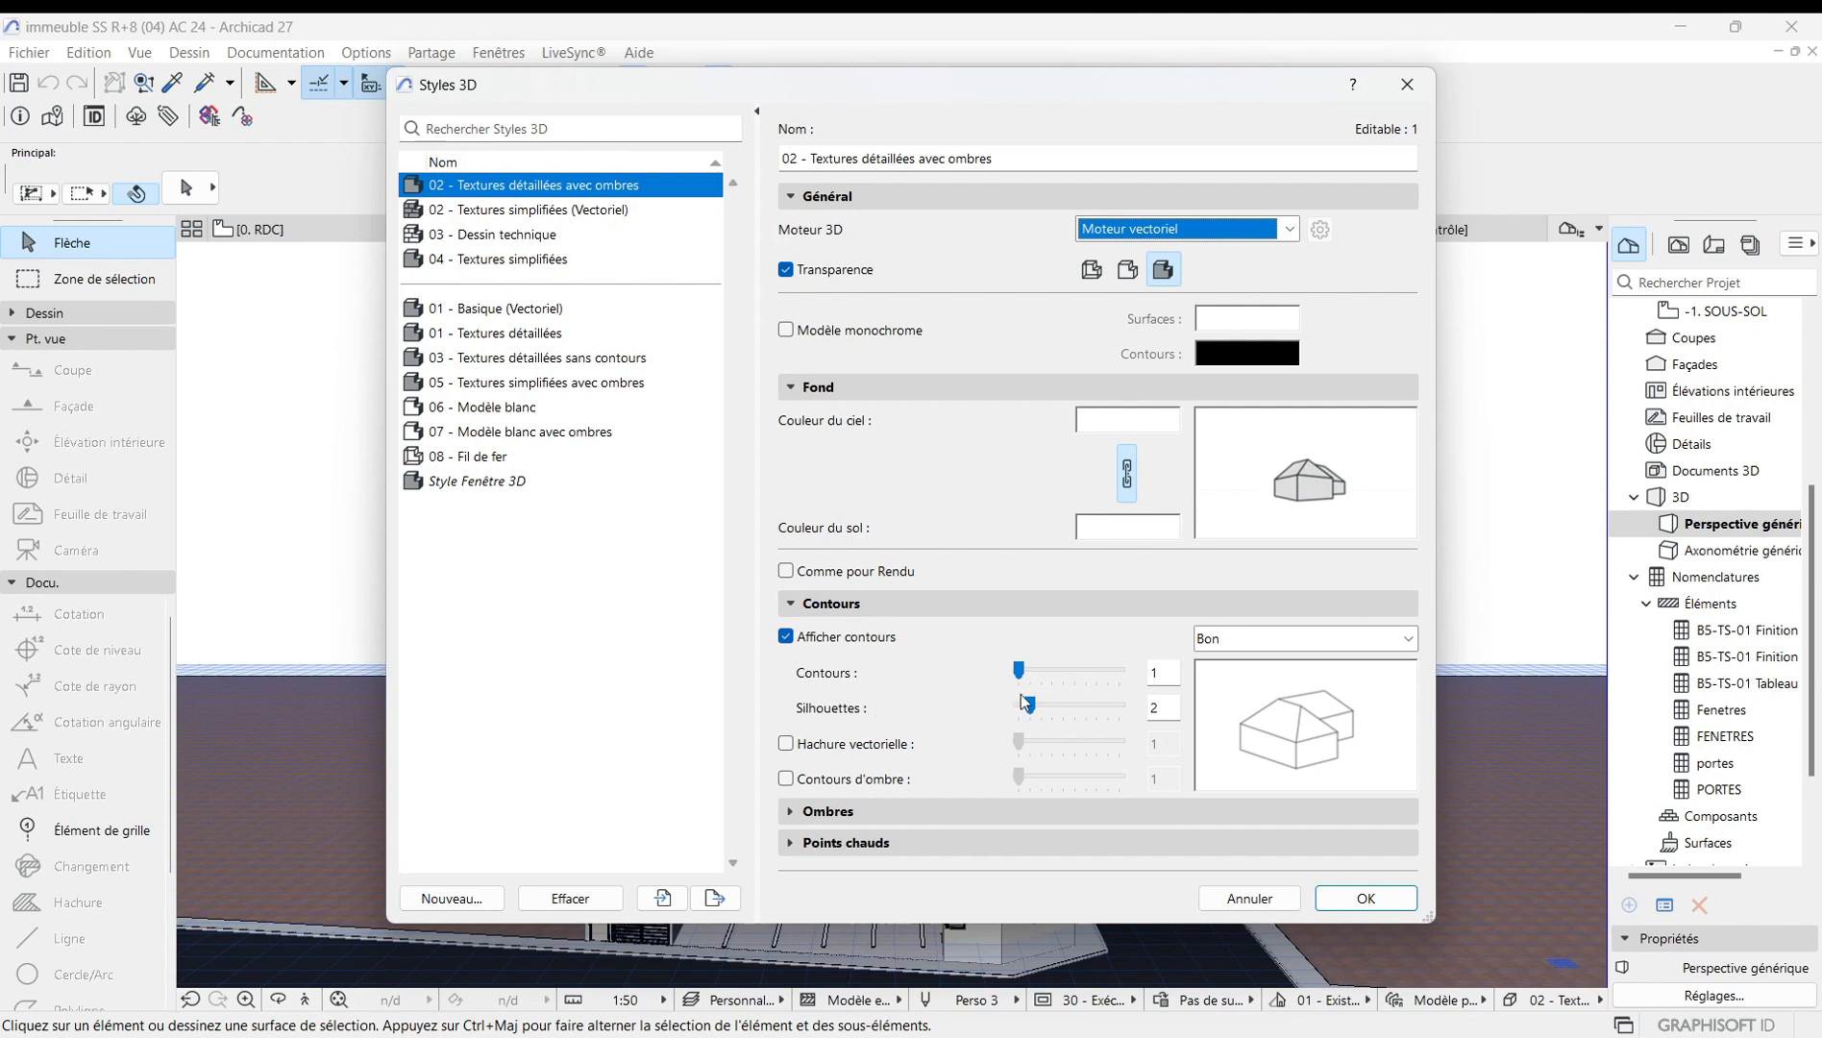
left_click_drag(1020, 672, 1073, 672)
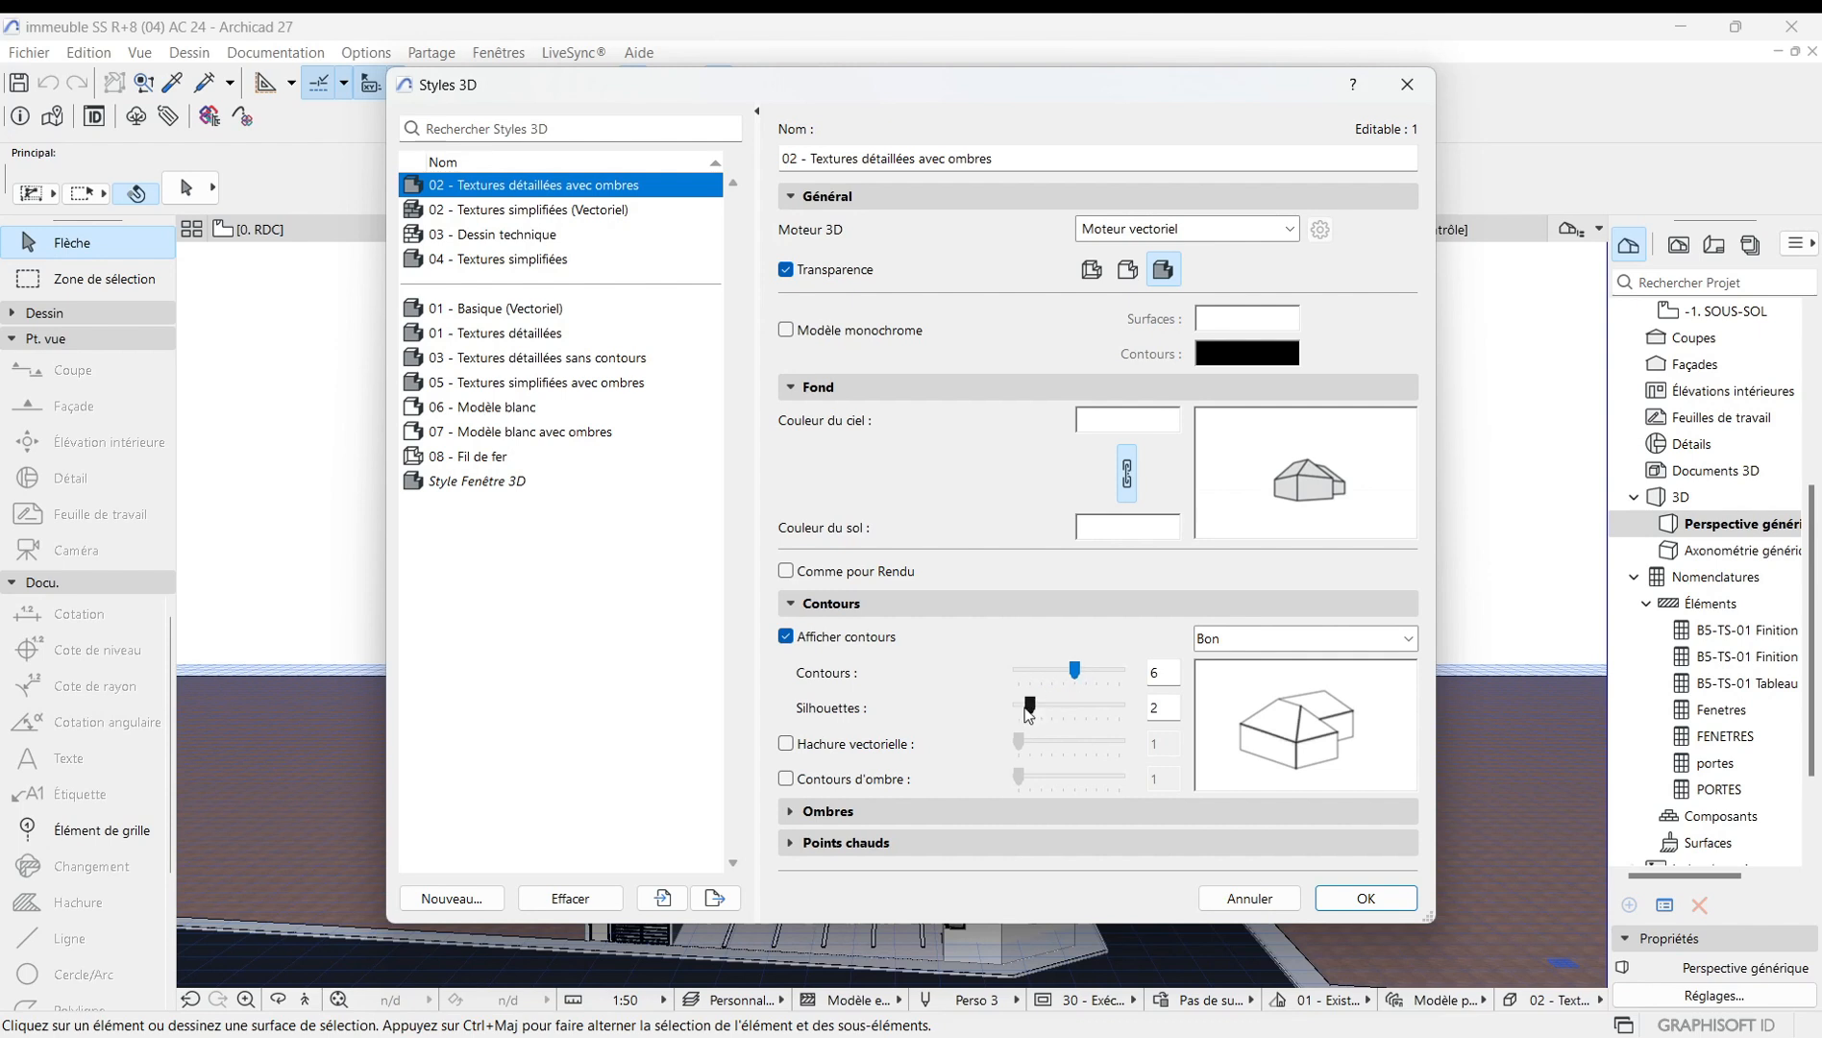
mouse_move(1033, 707)
left_mouse_down()
mouse_move(1050, 704)
mouse_move(1020, 712)
left_mouse_up()
left_click_drag(1032, 673, 1014, 674)
left_click(787, 744)
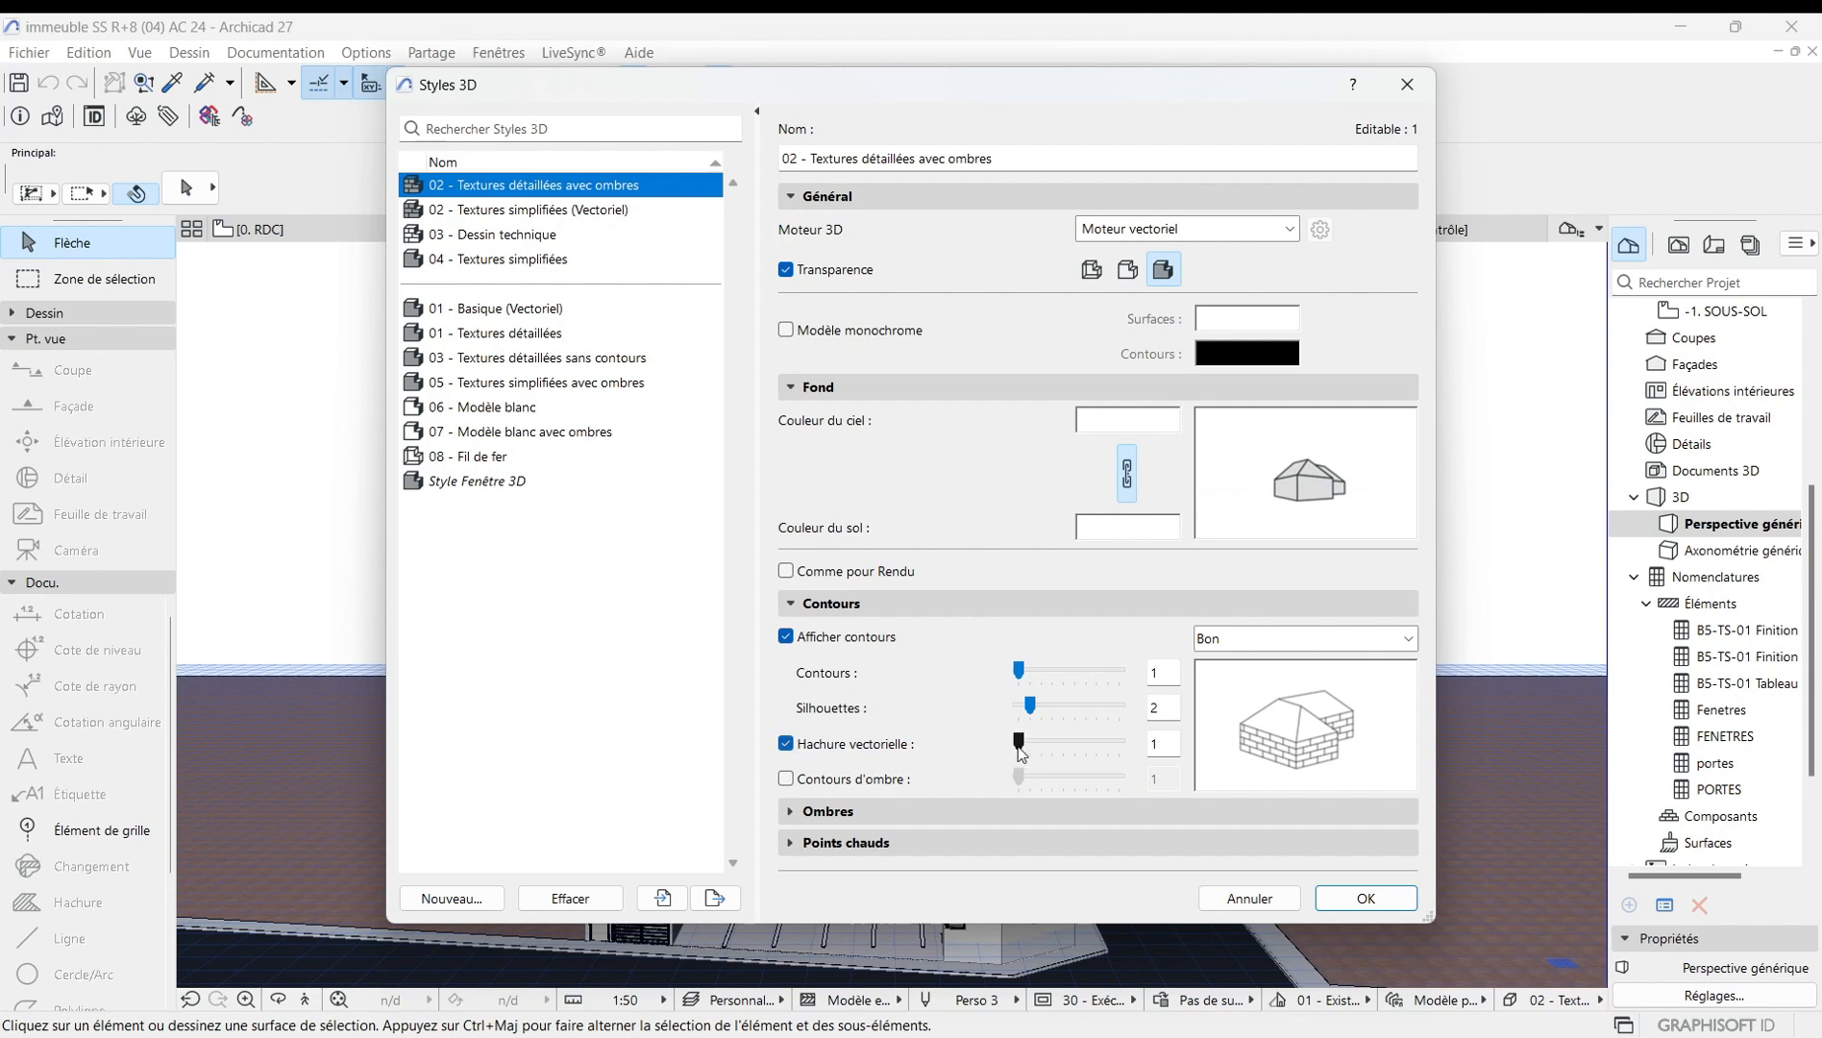
mouse_move(1023, 747)
left_mouse_down()
mouse_move(1098, 746)
mouse_move(1017, 748)
left_mouse_up()
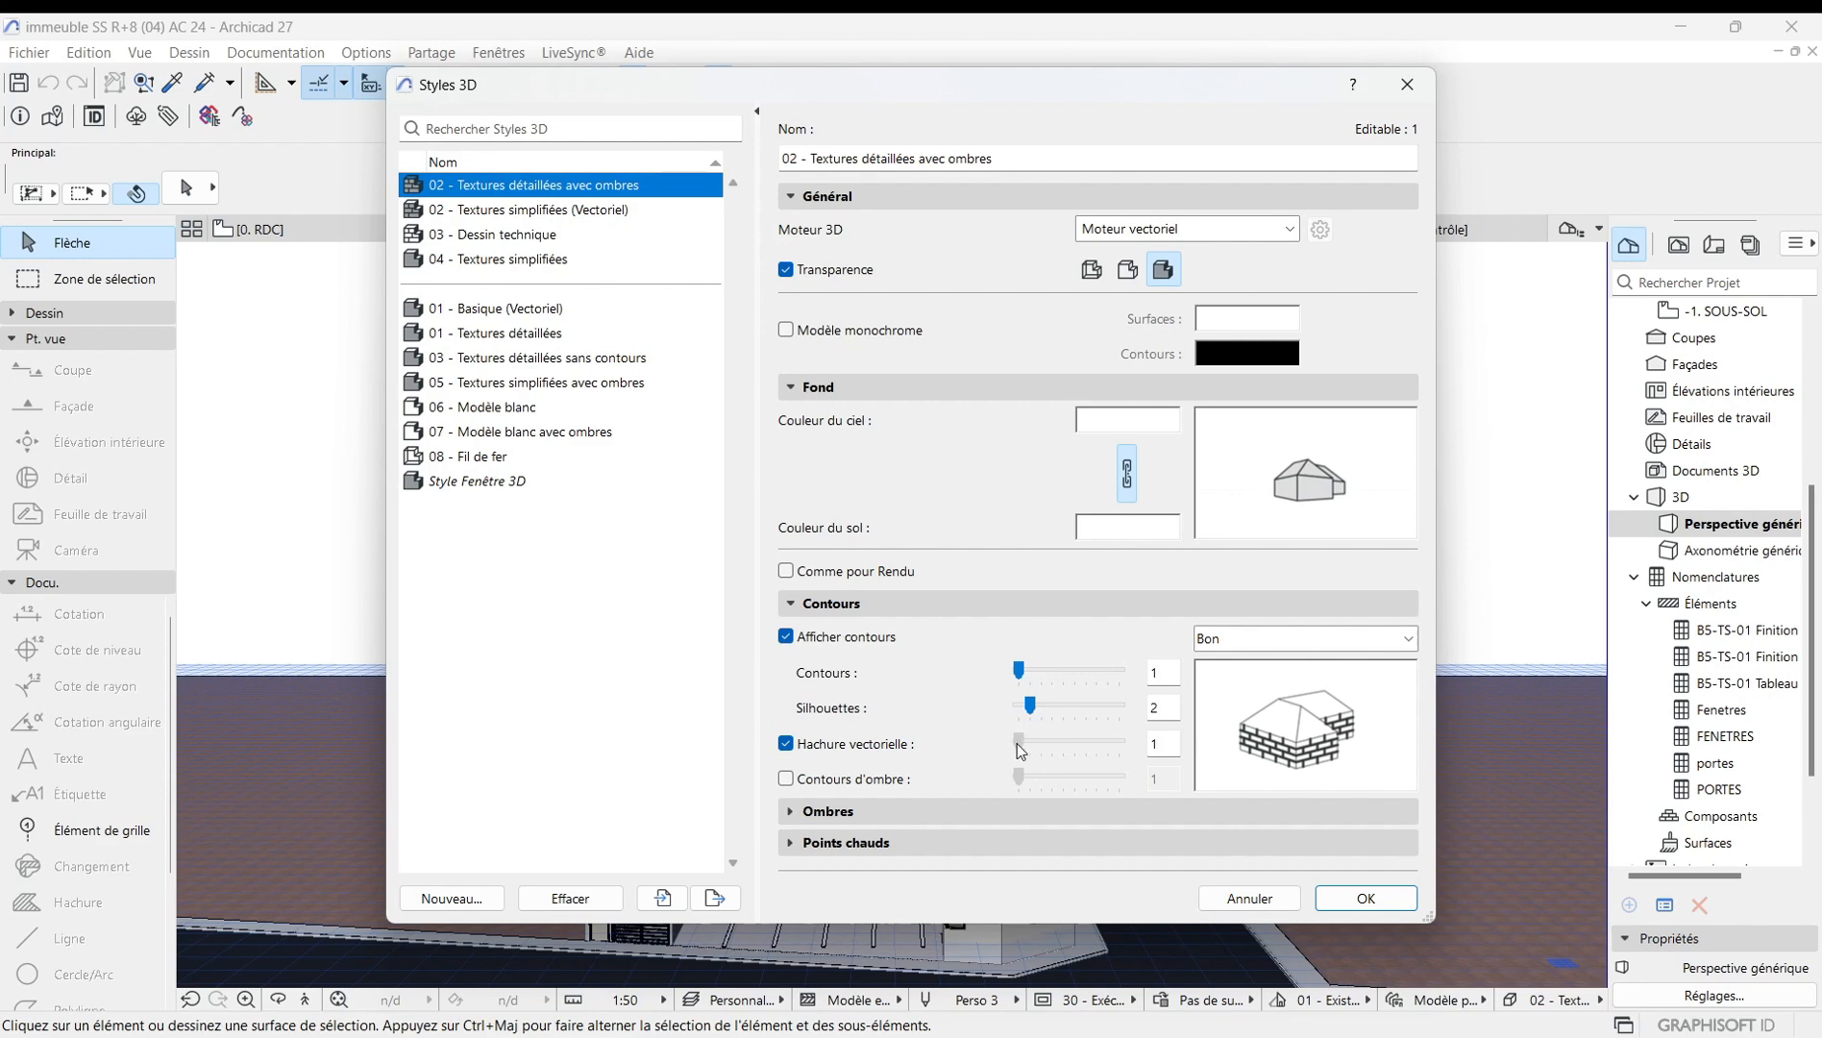
left_click(1356, 895)
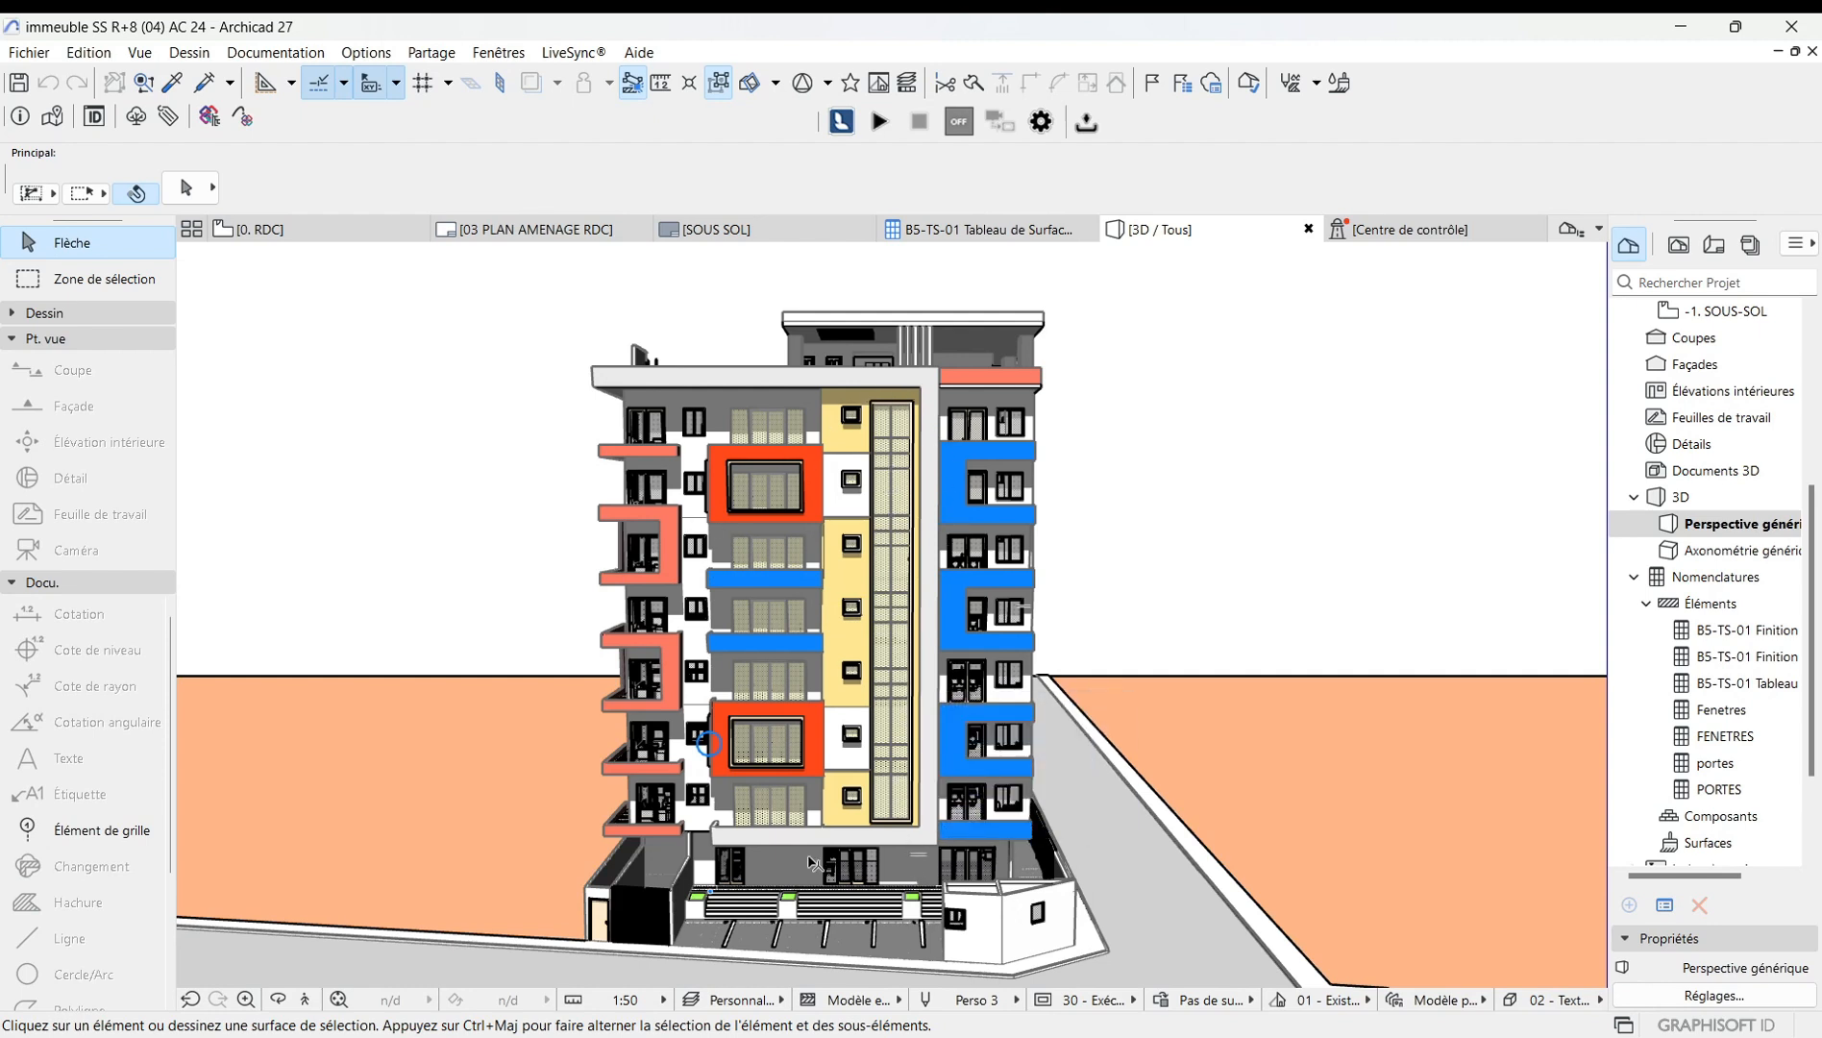
Open the surface attributes and inspect the cover fill of Brique - Appareil courant, keeping Briques joints croisés.
left_click(366, 52)
mouse_move(389, 86)
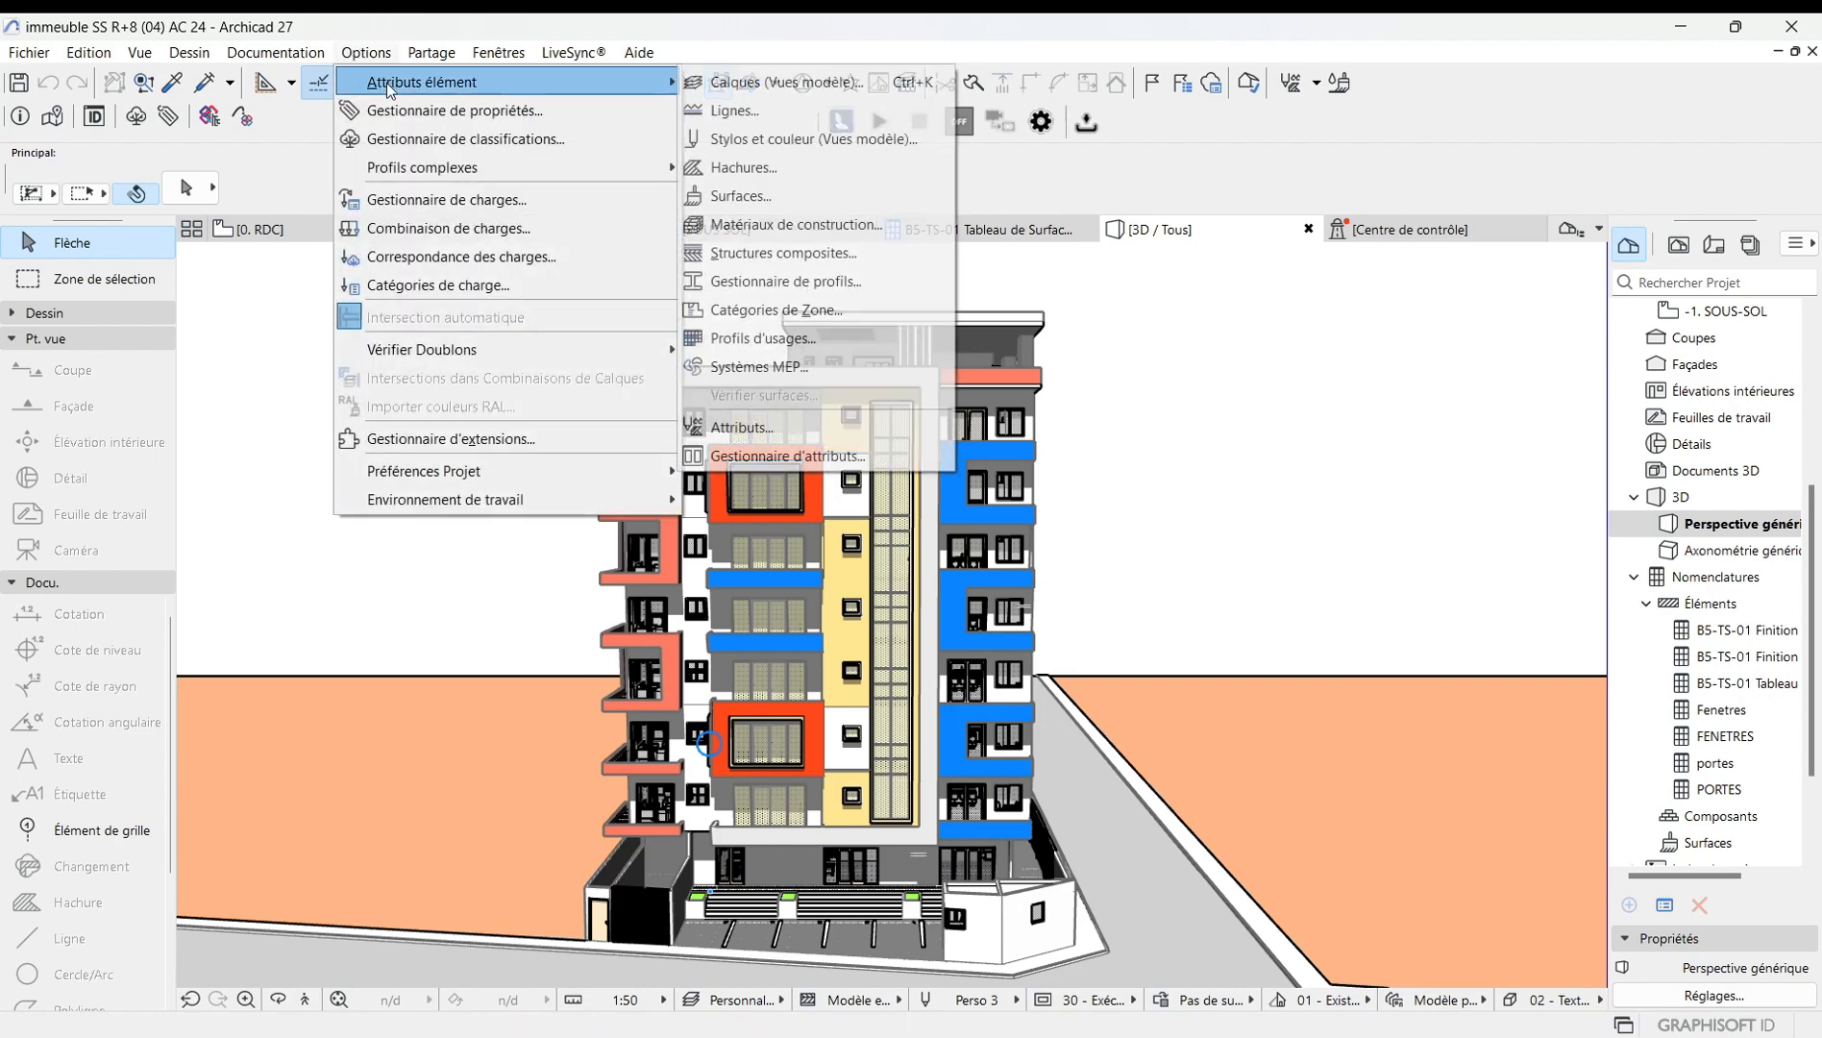
left_click(760, 196)
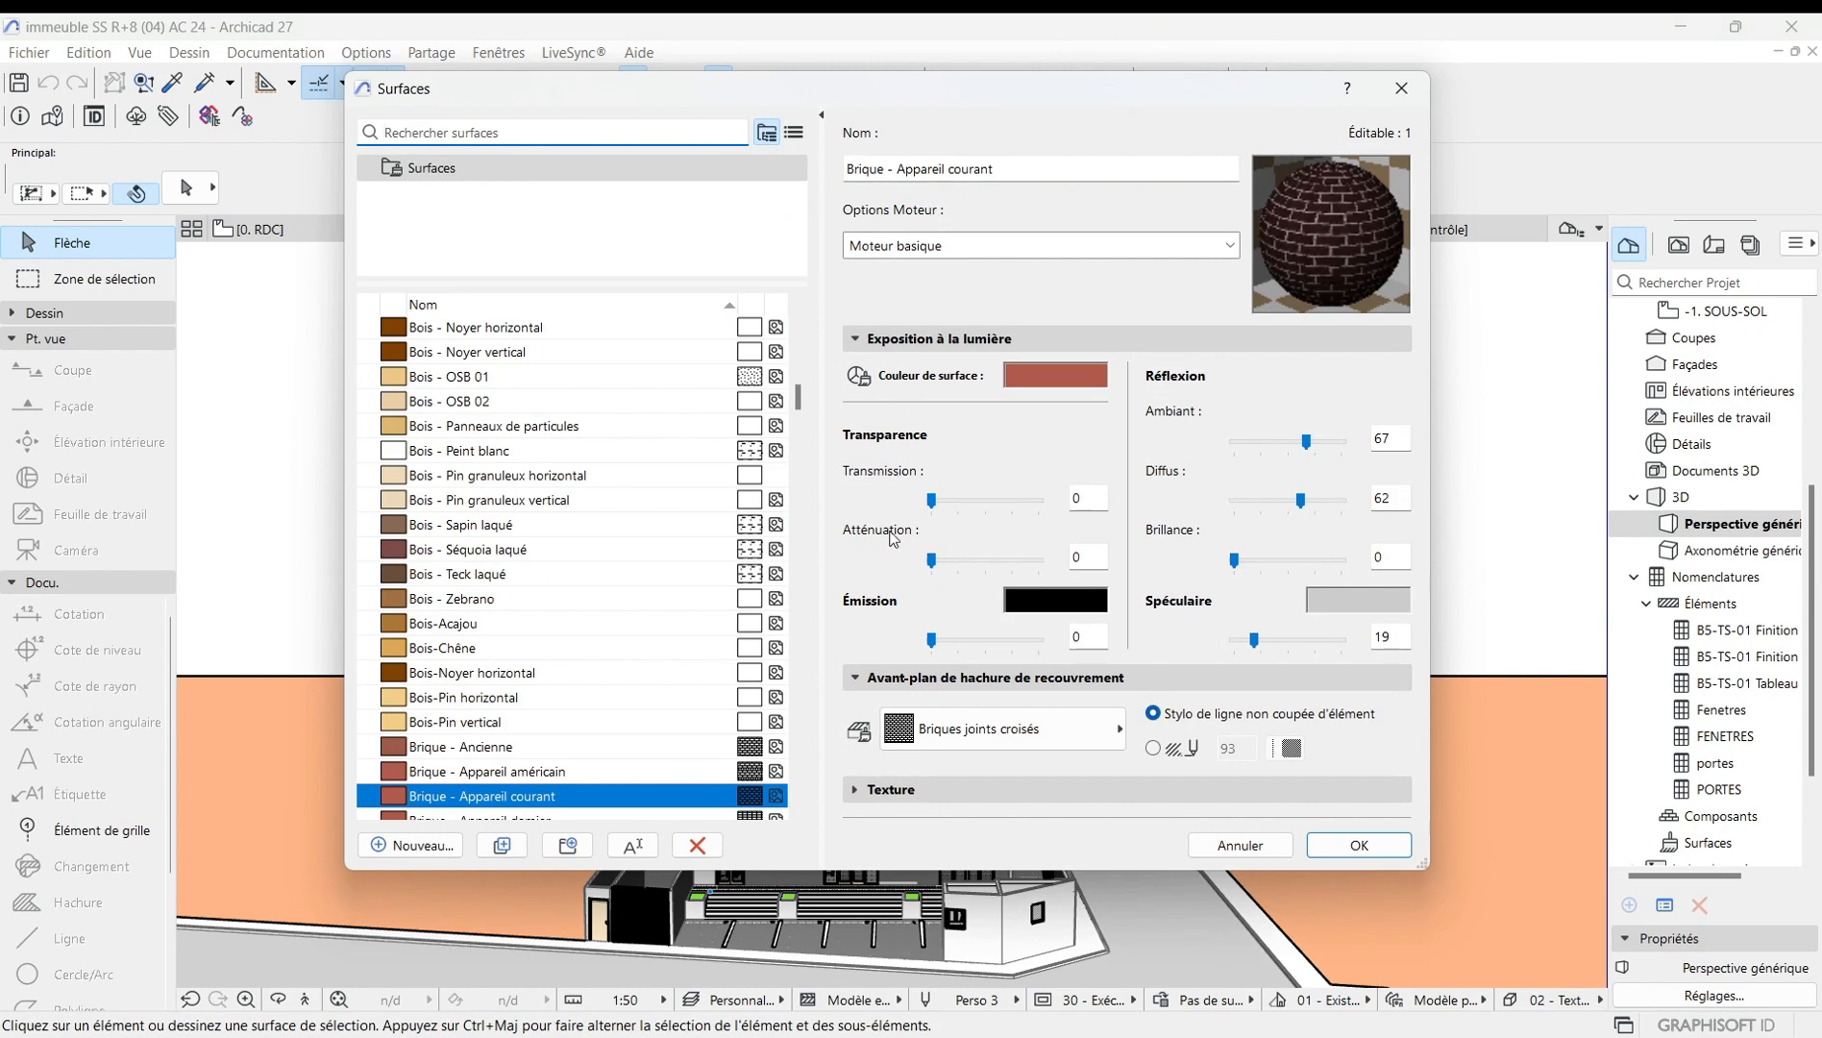
left_click(1121, 736)
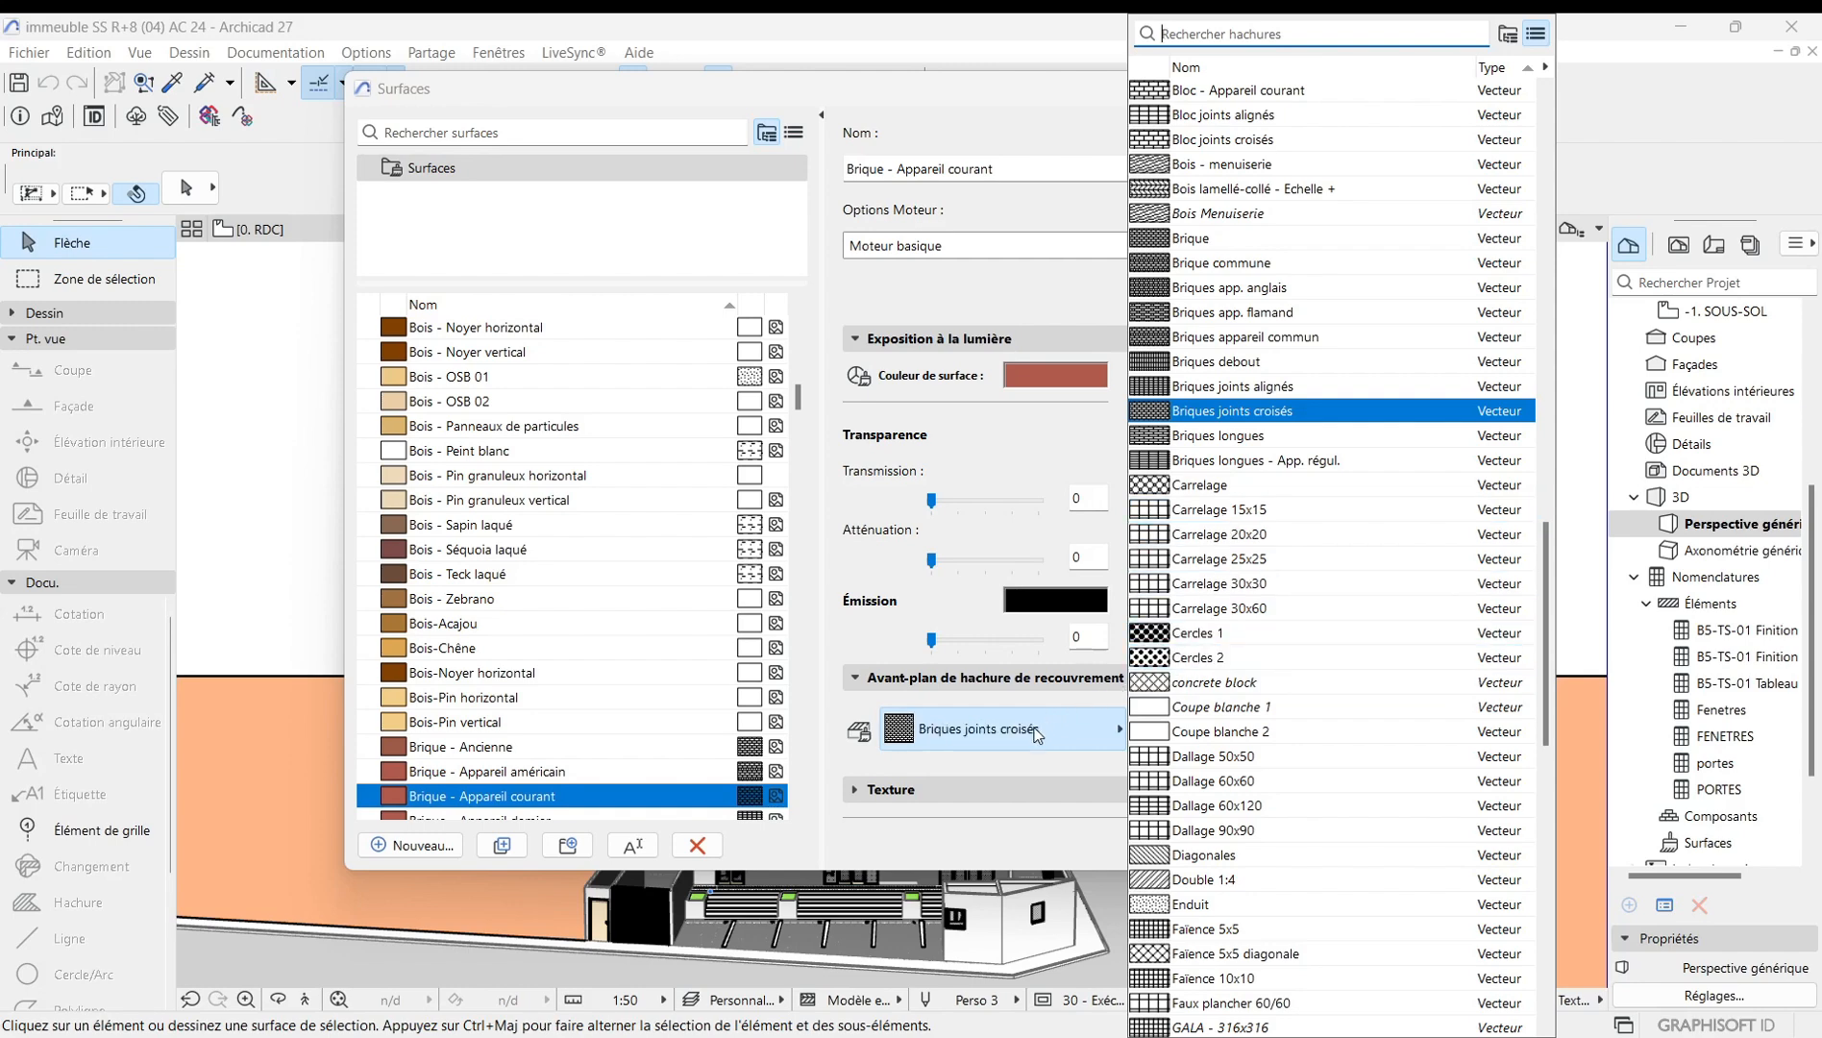
left_click(1089, 728)
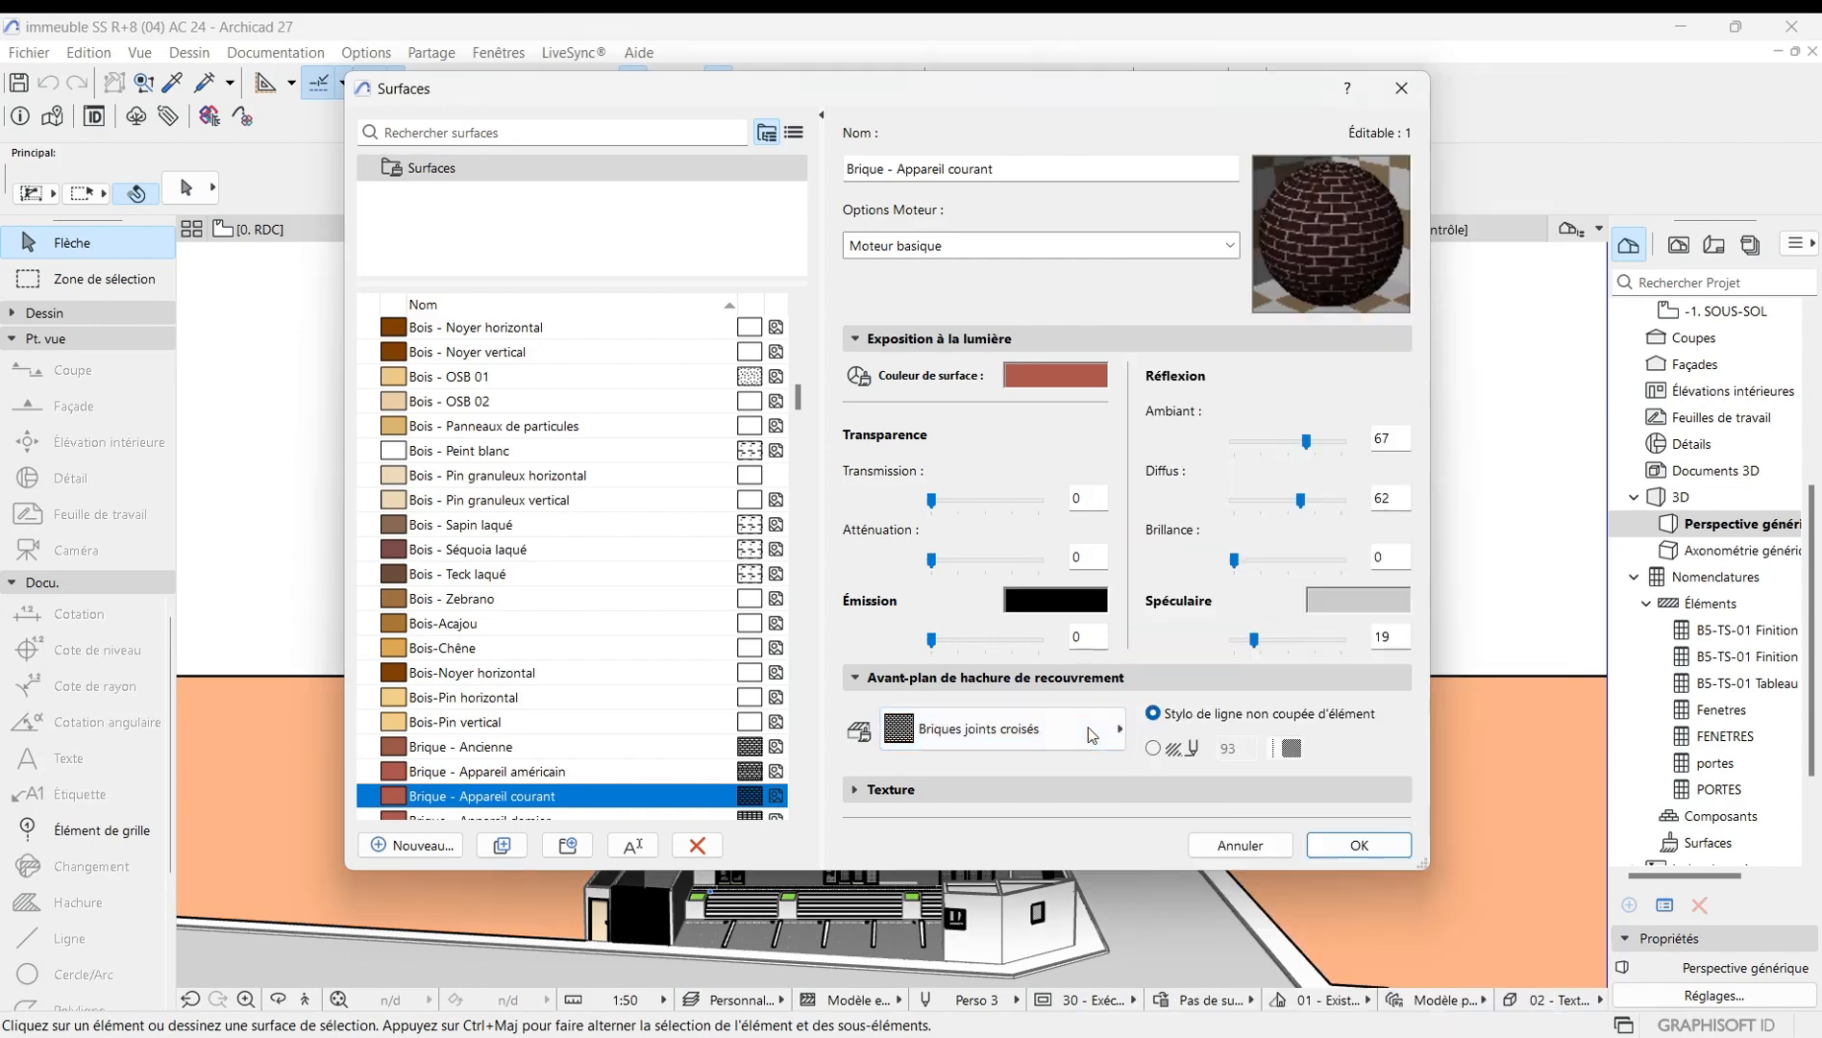
left_click(1348, 846)
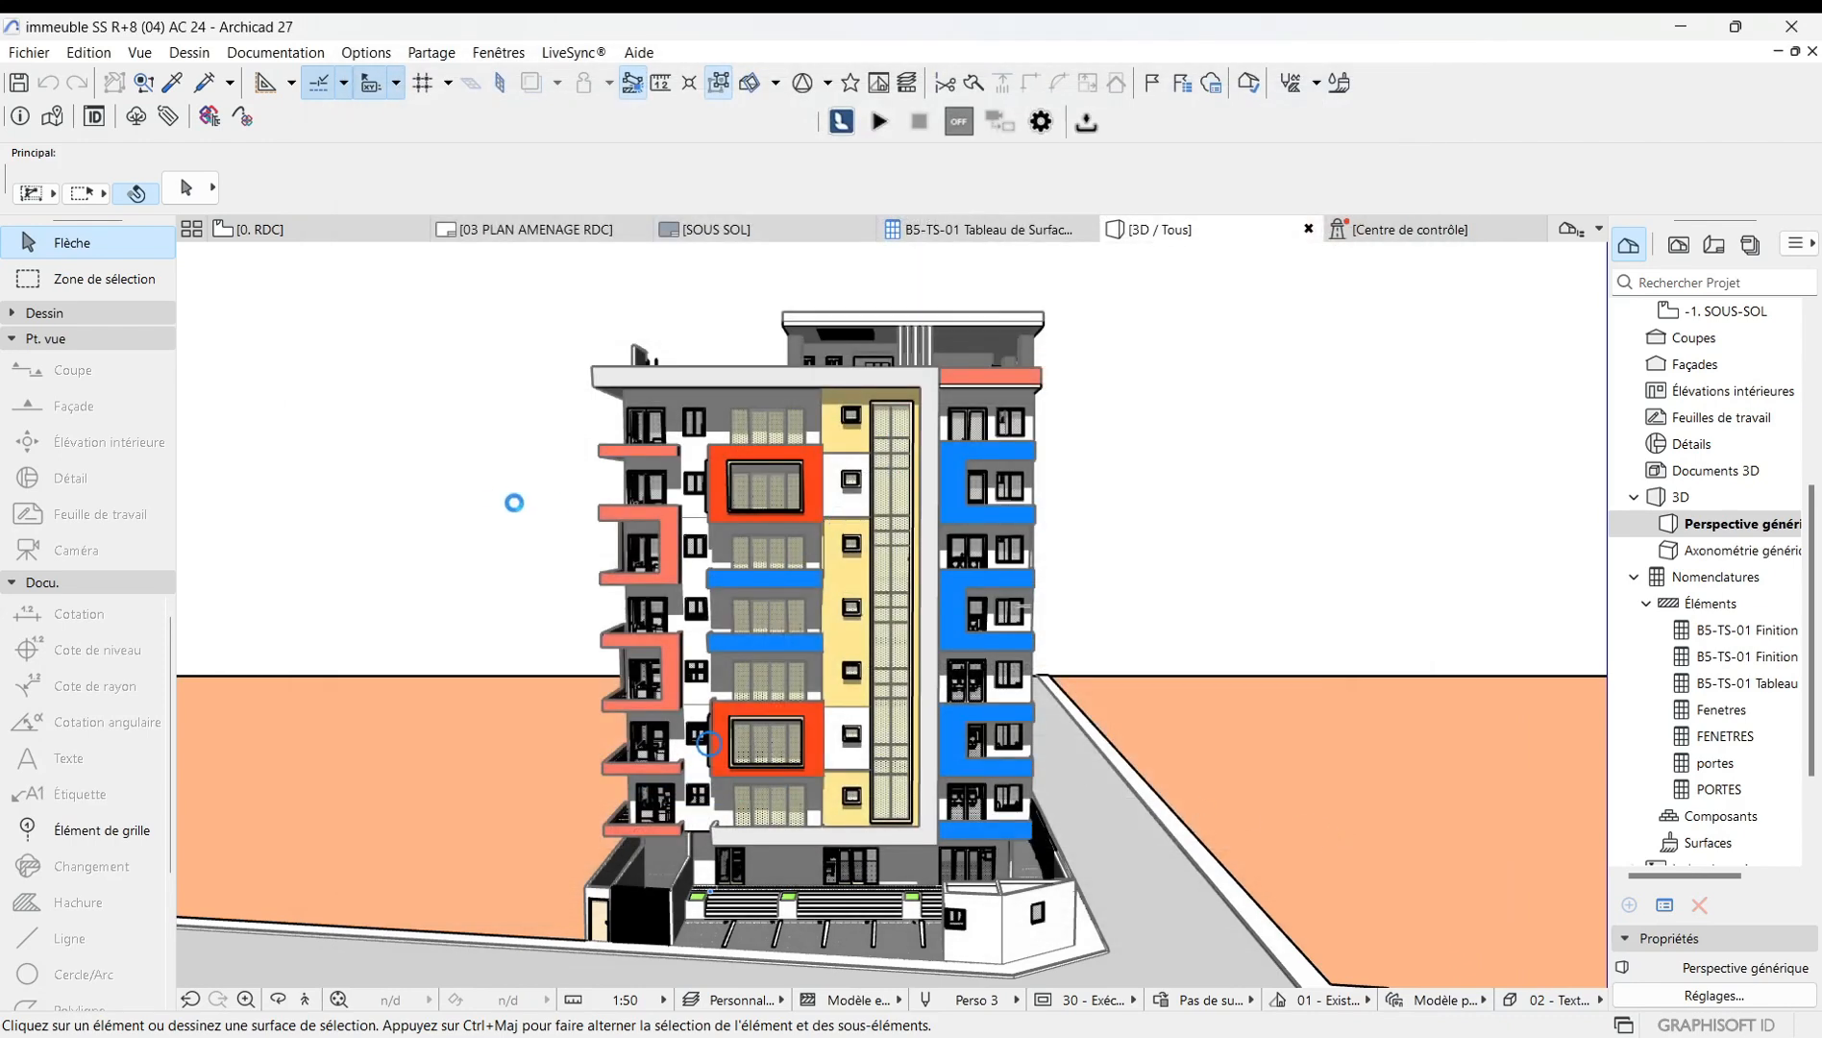
right_click(494, 490)
left_click(436, 450)
right_click(452, 419)
left_click(441, 434)
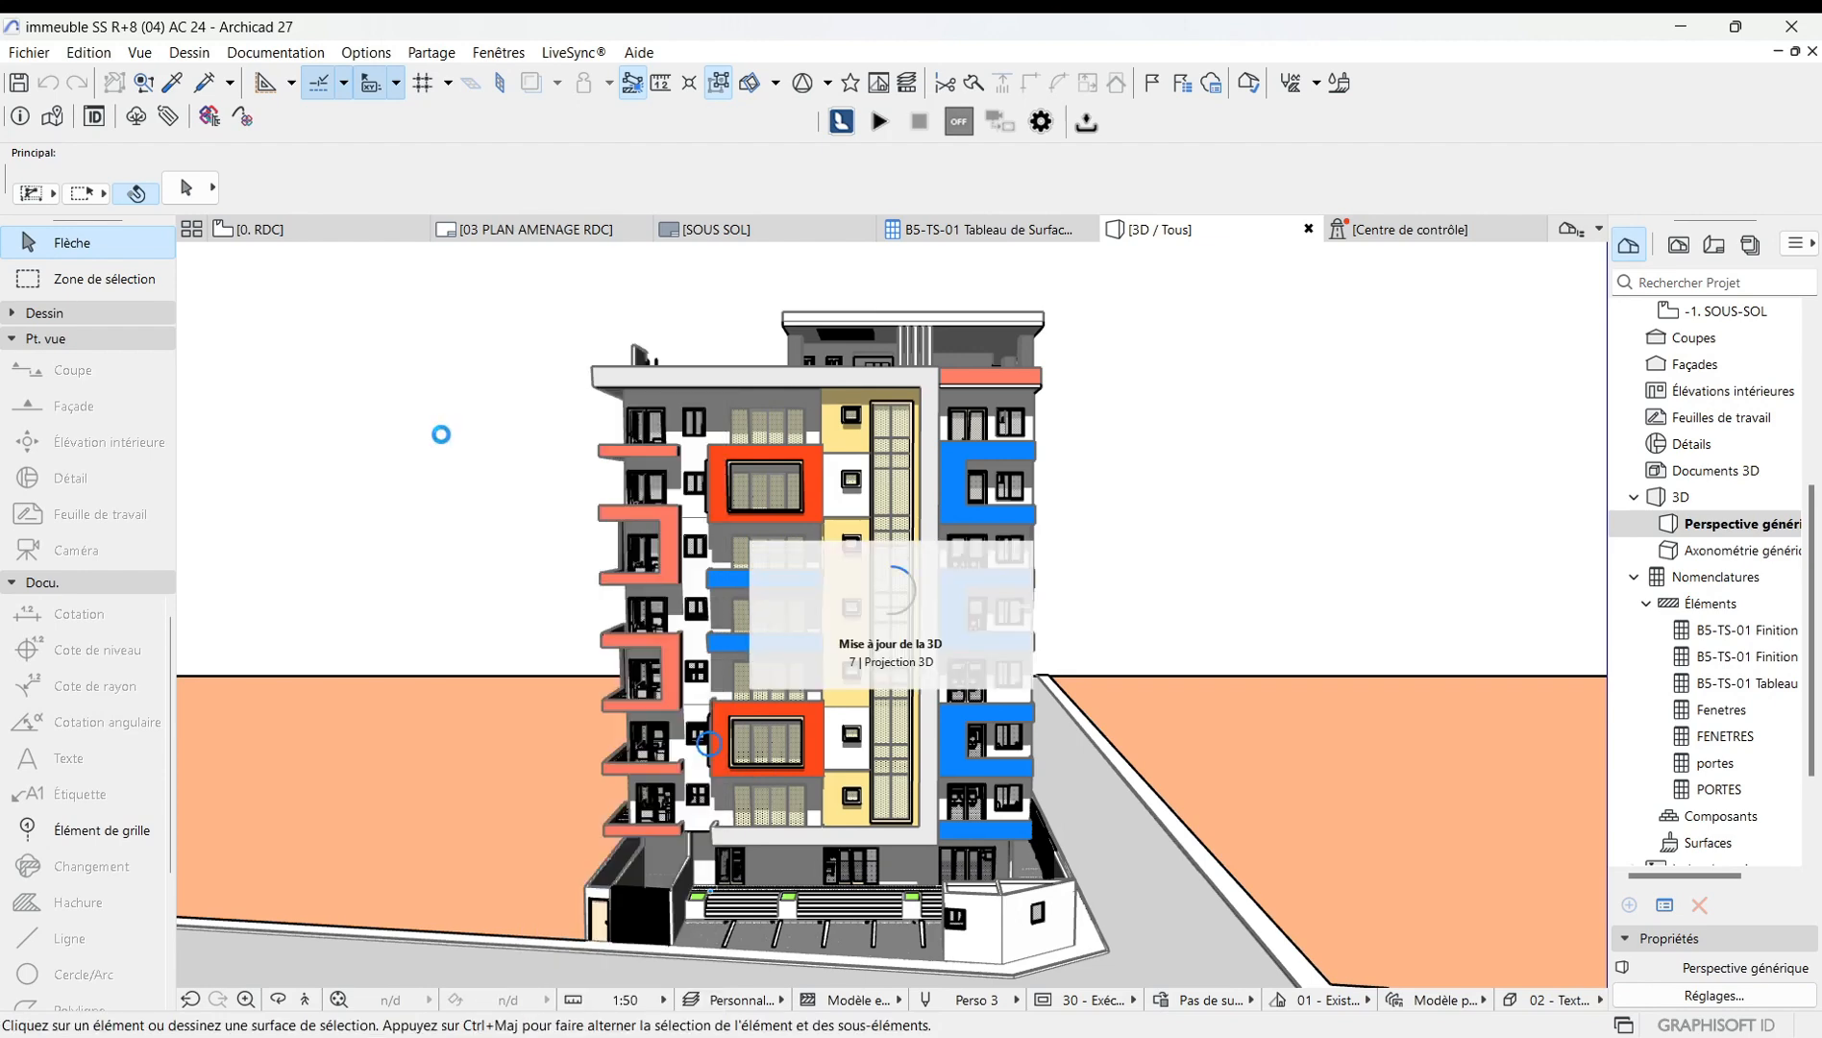
Reopen the 3D style settings, switch the 3D engine back to Accélération matérielle, and apply the style.
right_click(438, 507)
mouse_move(538, 525)
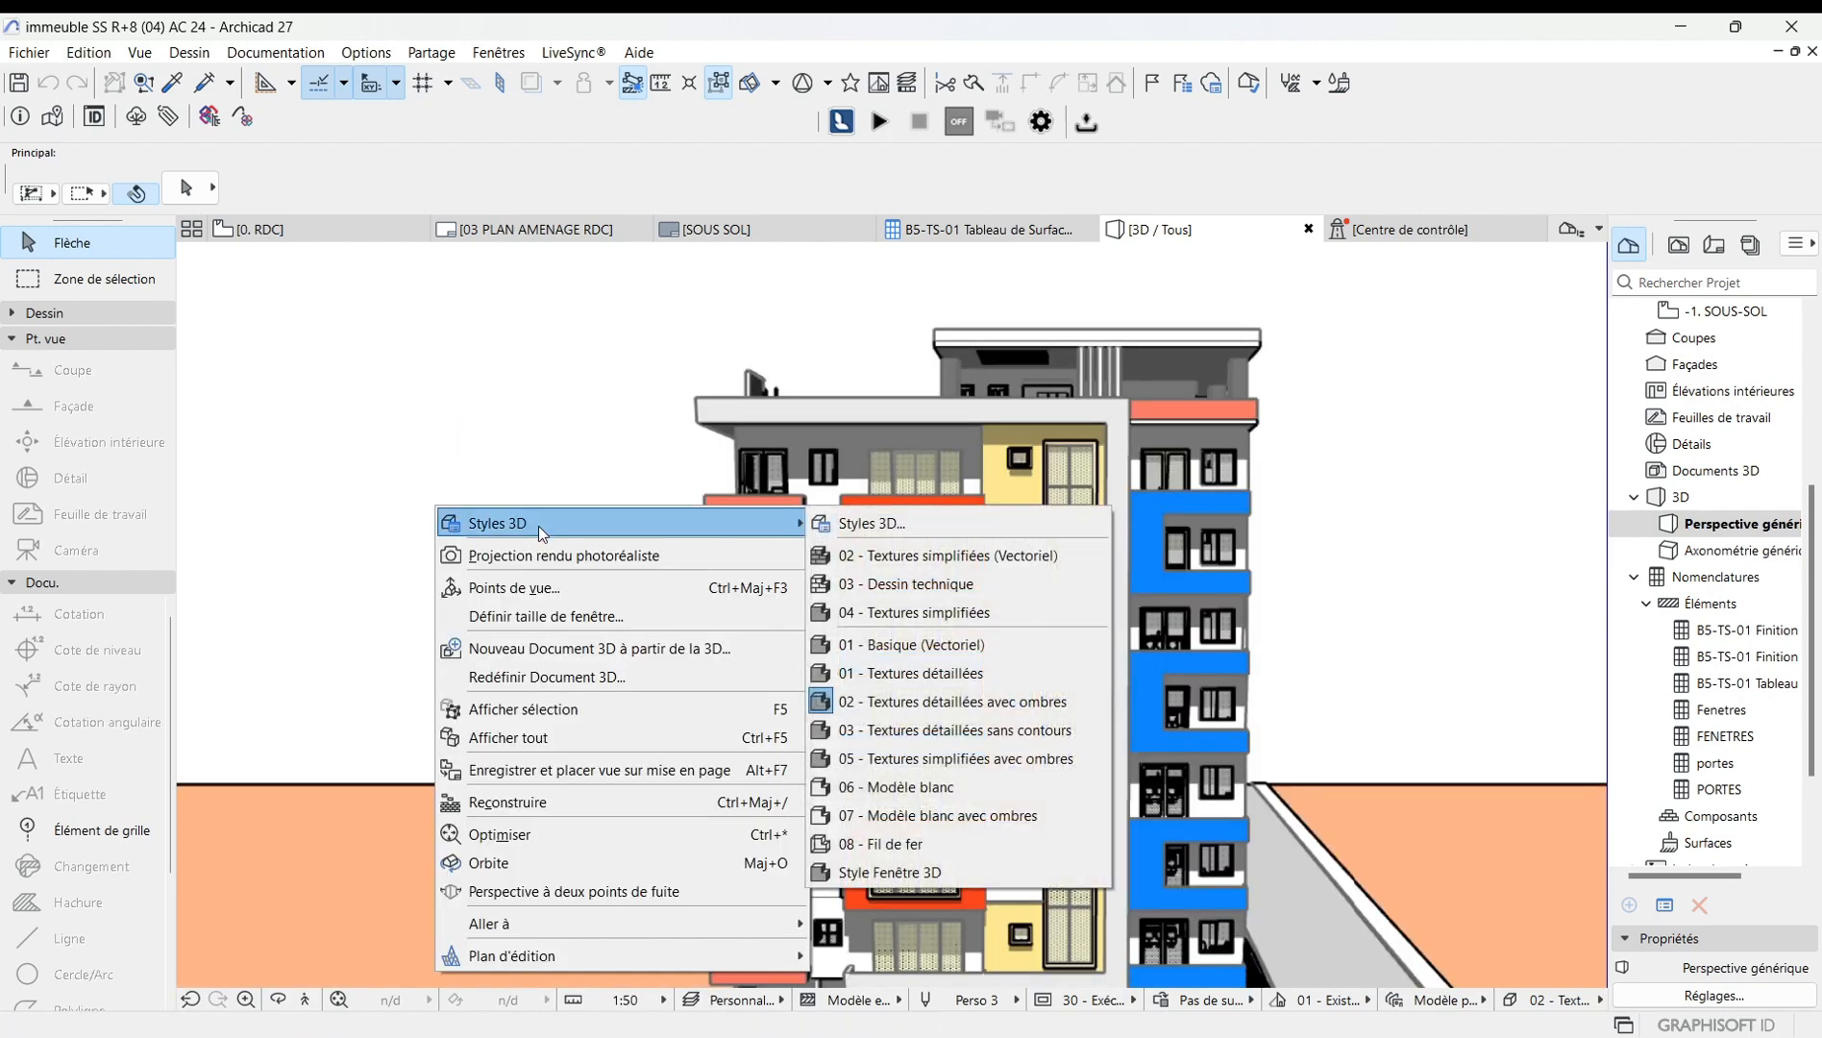
left_click(901, 516)
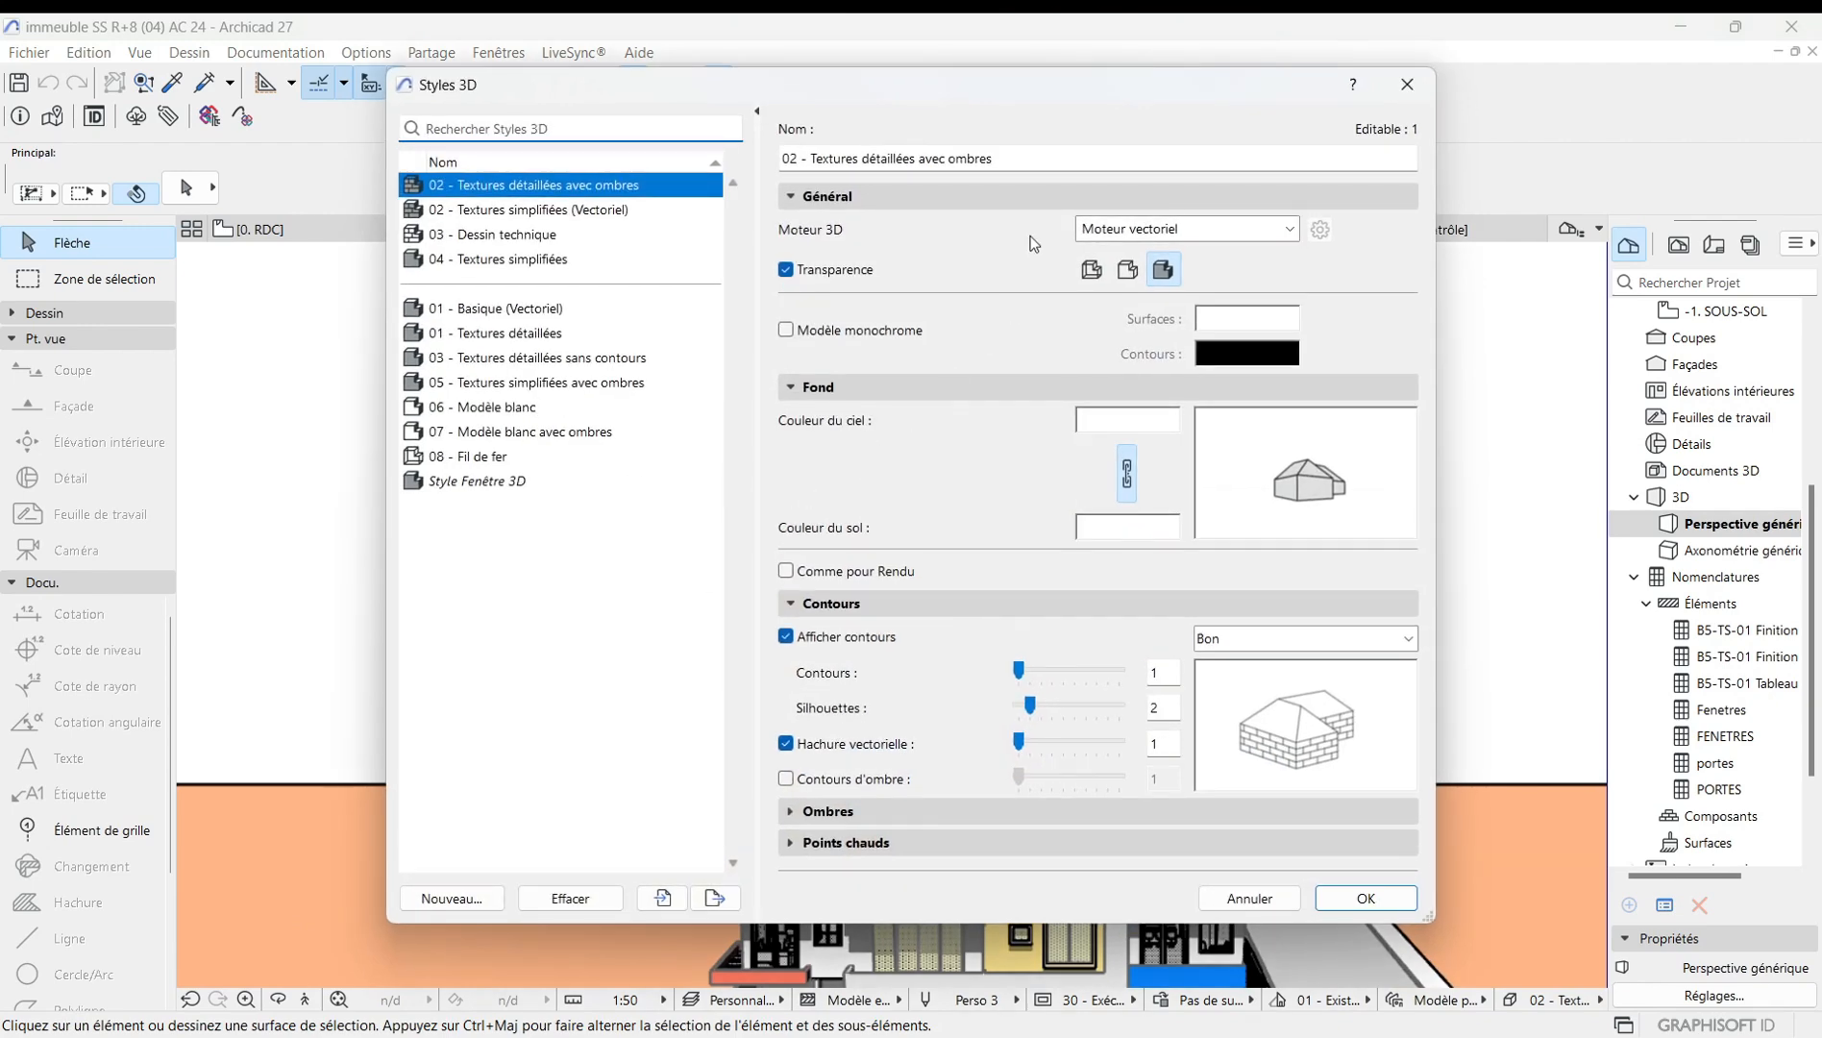
left_click(1294, 233)
left_click(1184, 276)
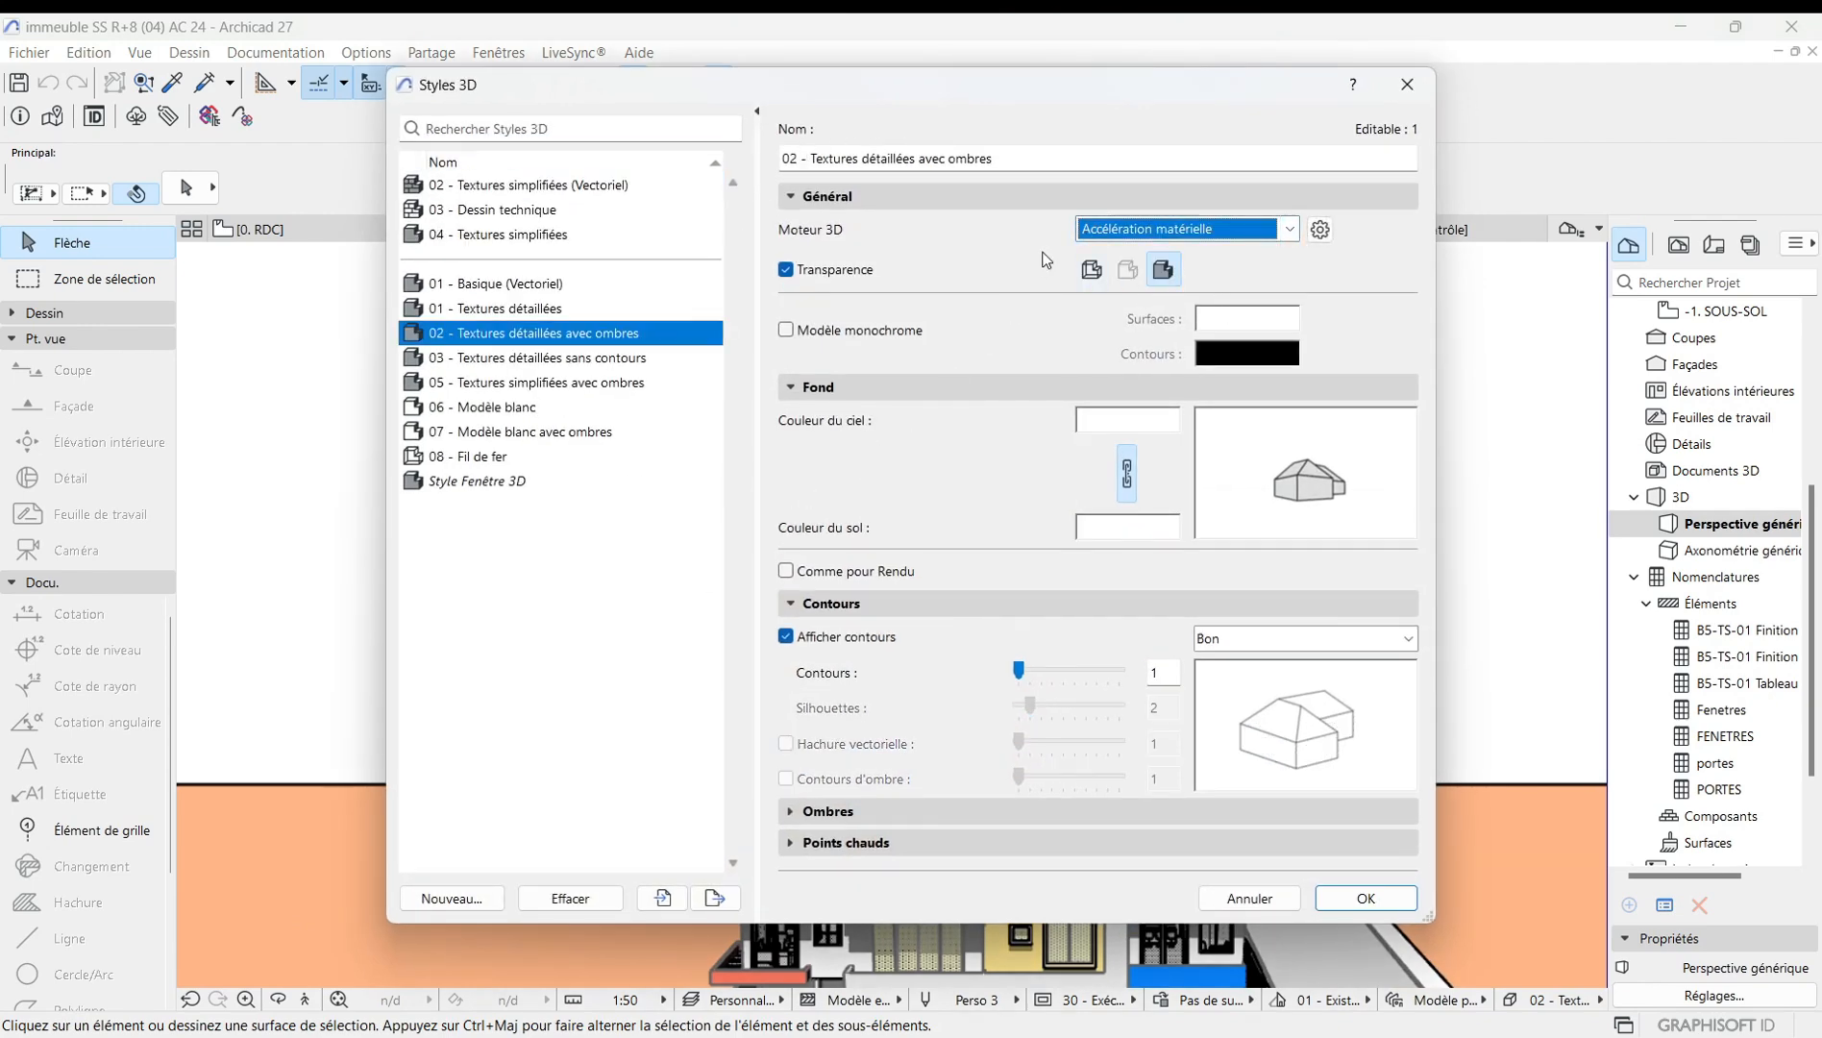
left_click(1393, 902)
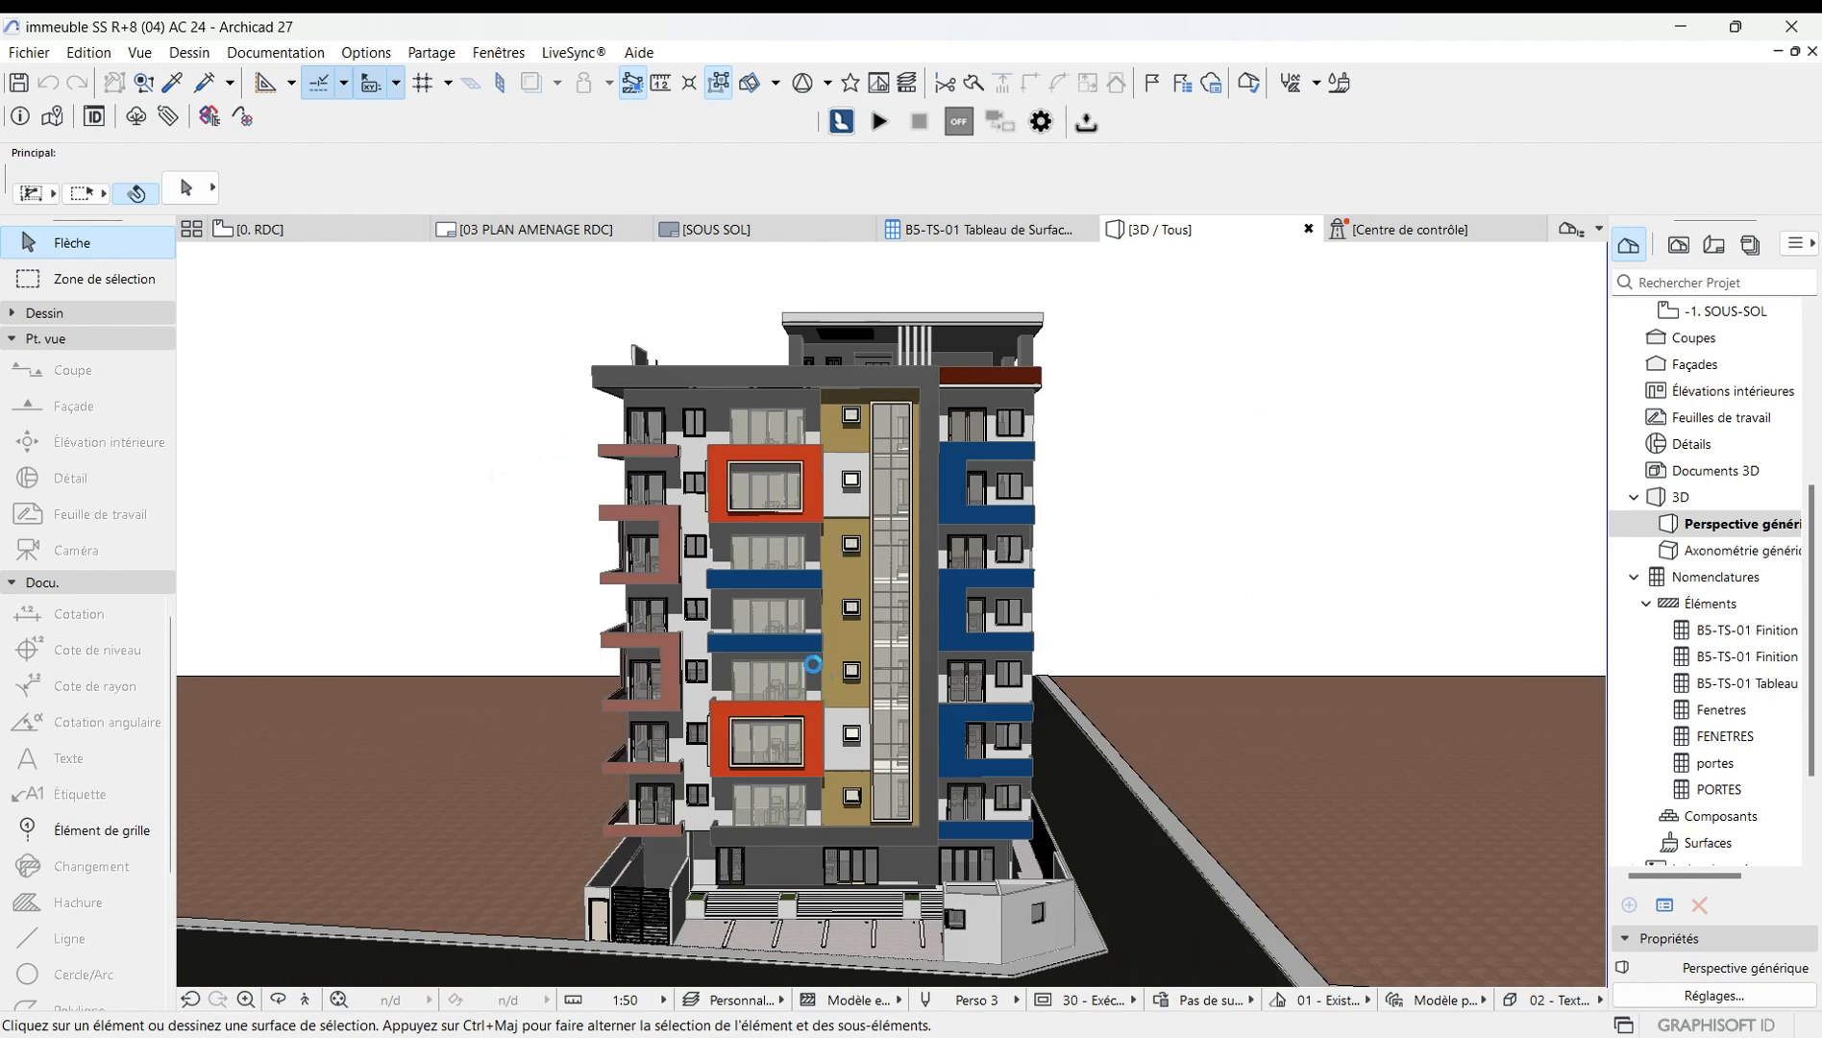
Reopen the 3D style settings and set the GDL object hotspots to show 3D hotspots only, then confirm.
scroll(739, 607, "up", 1)
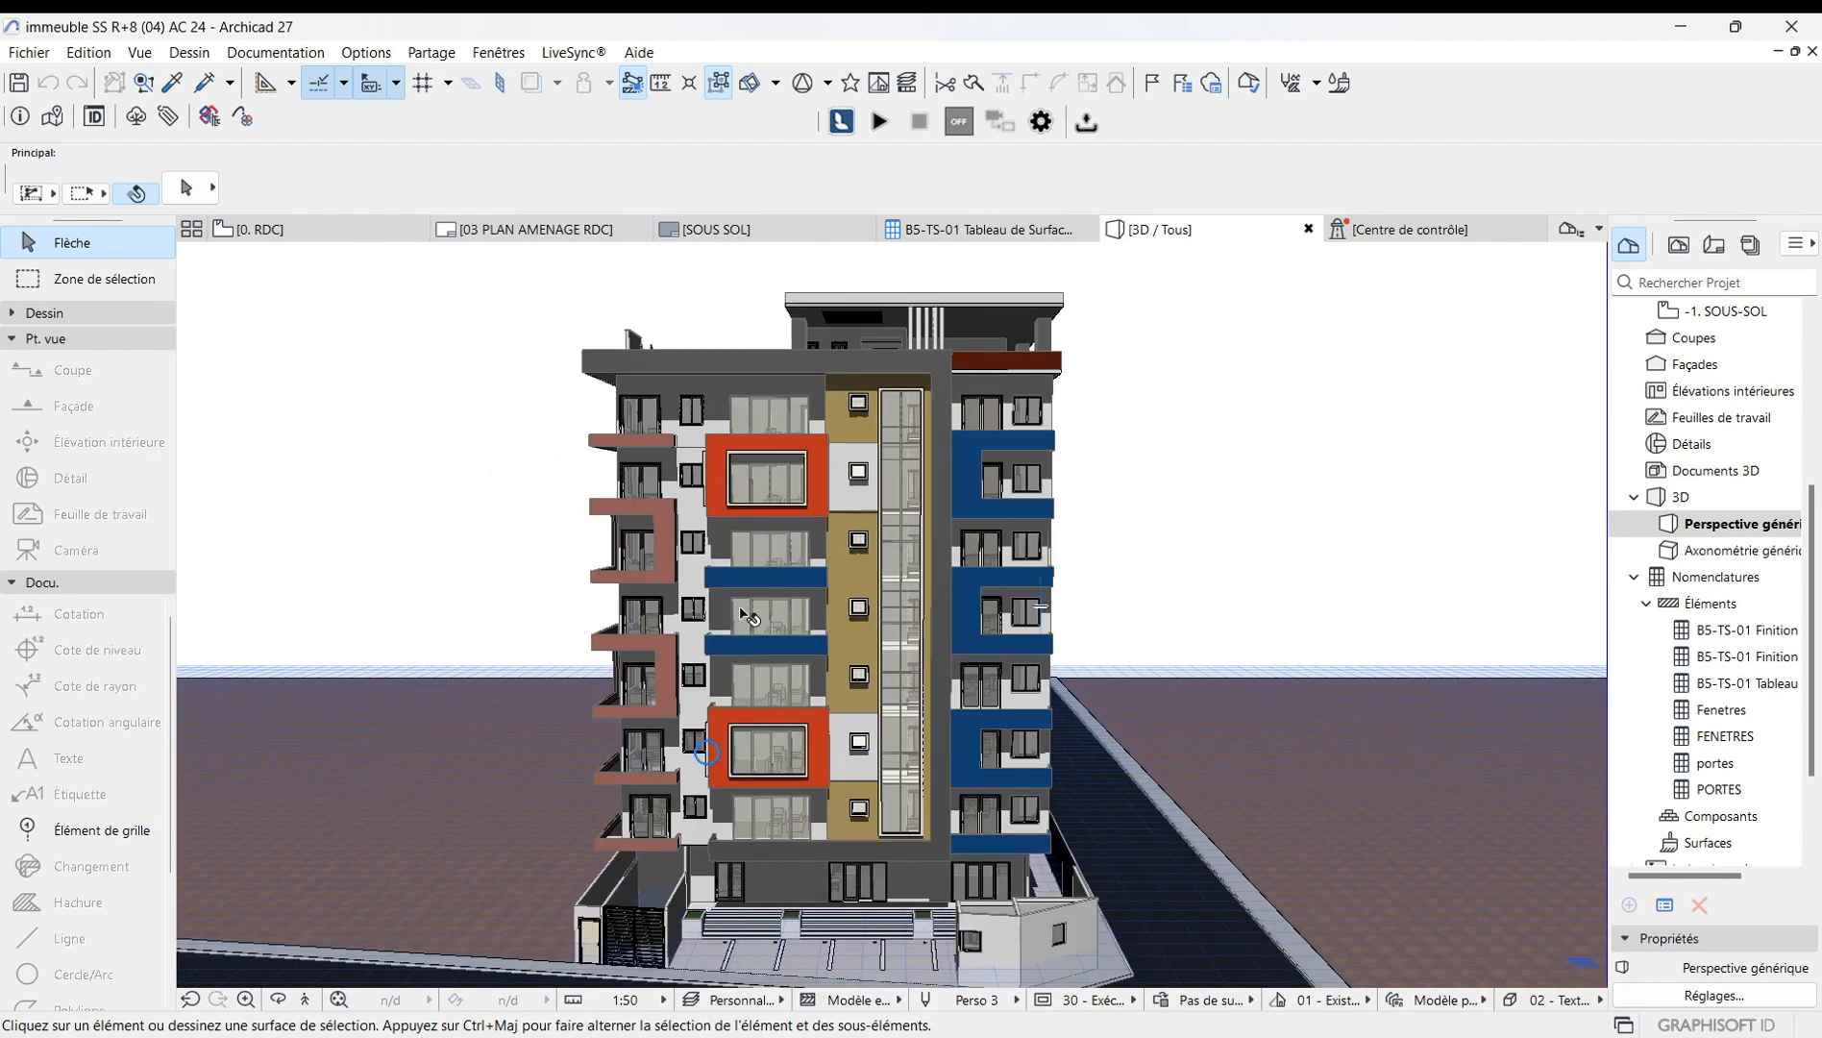
right_click(369, 512)
mouse_move(476, 529)
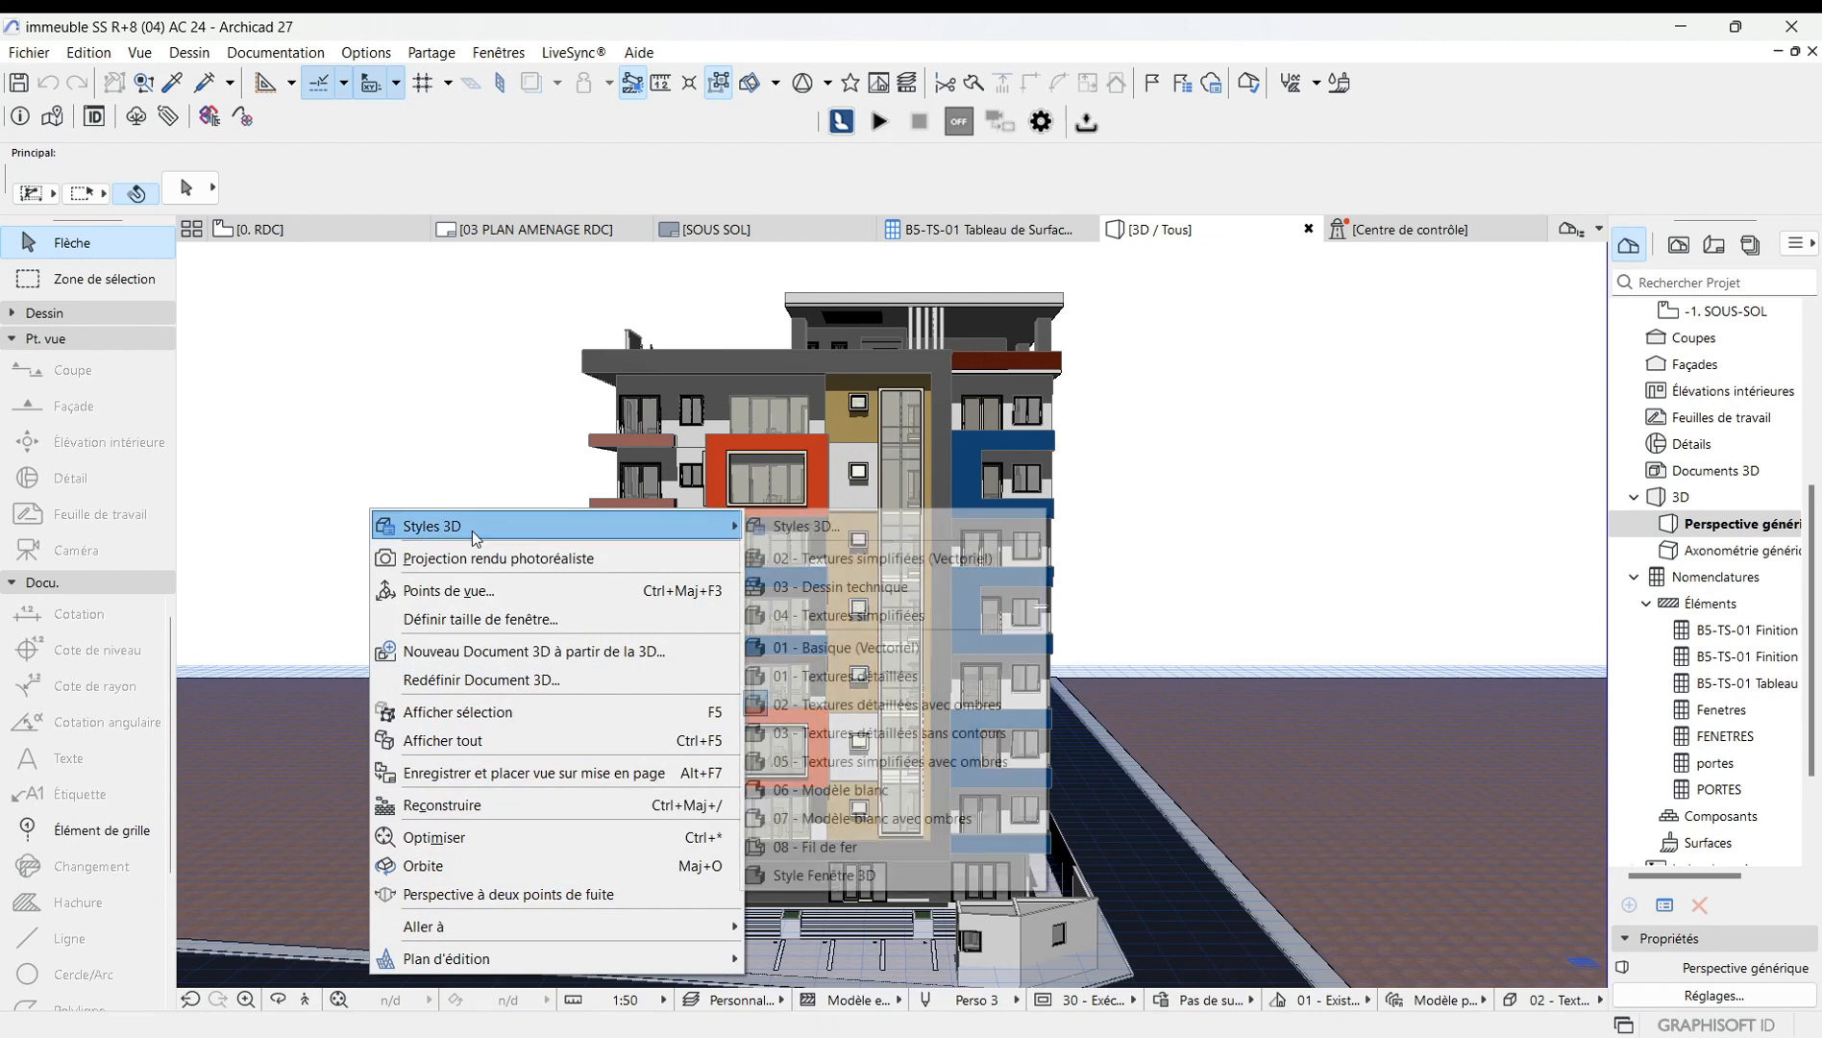
left_click(877, 528)
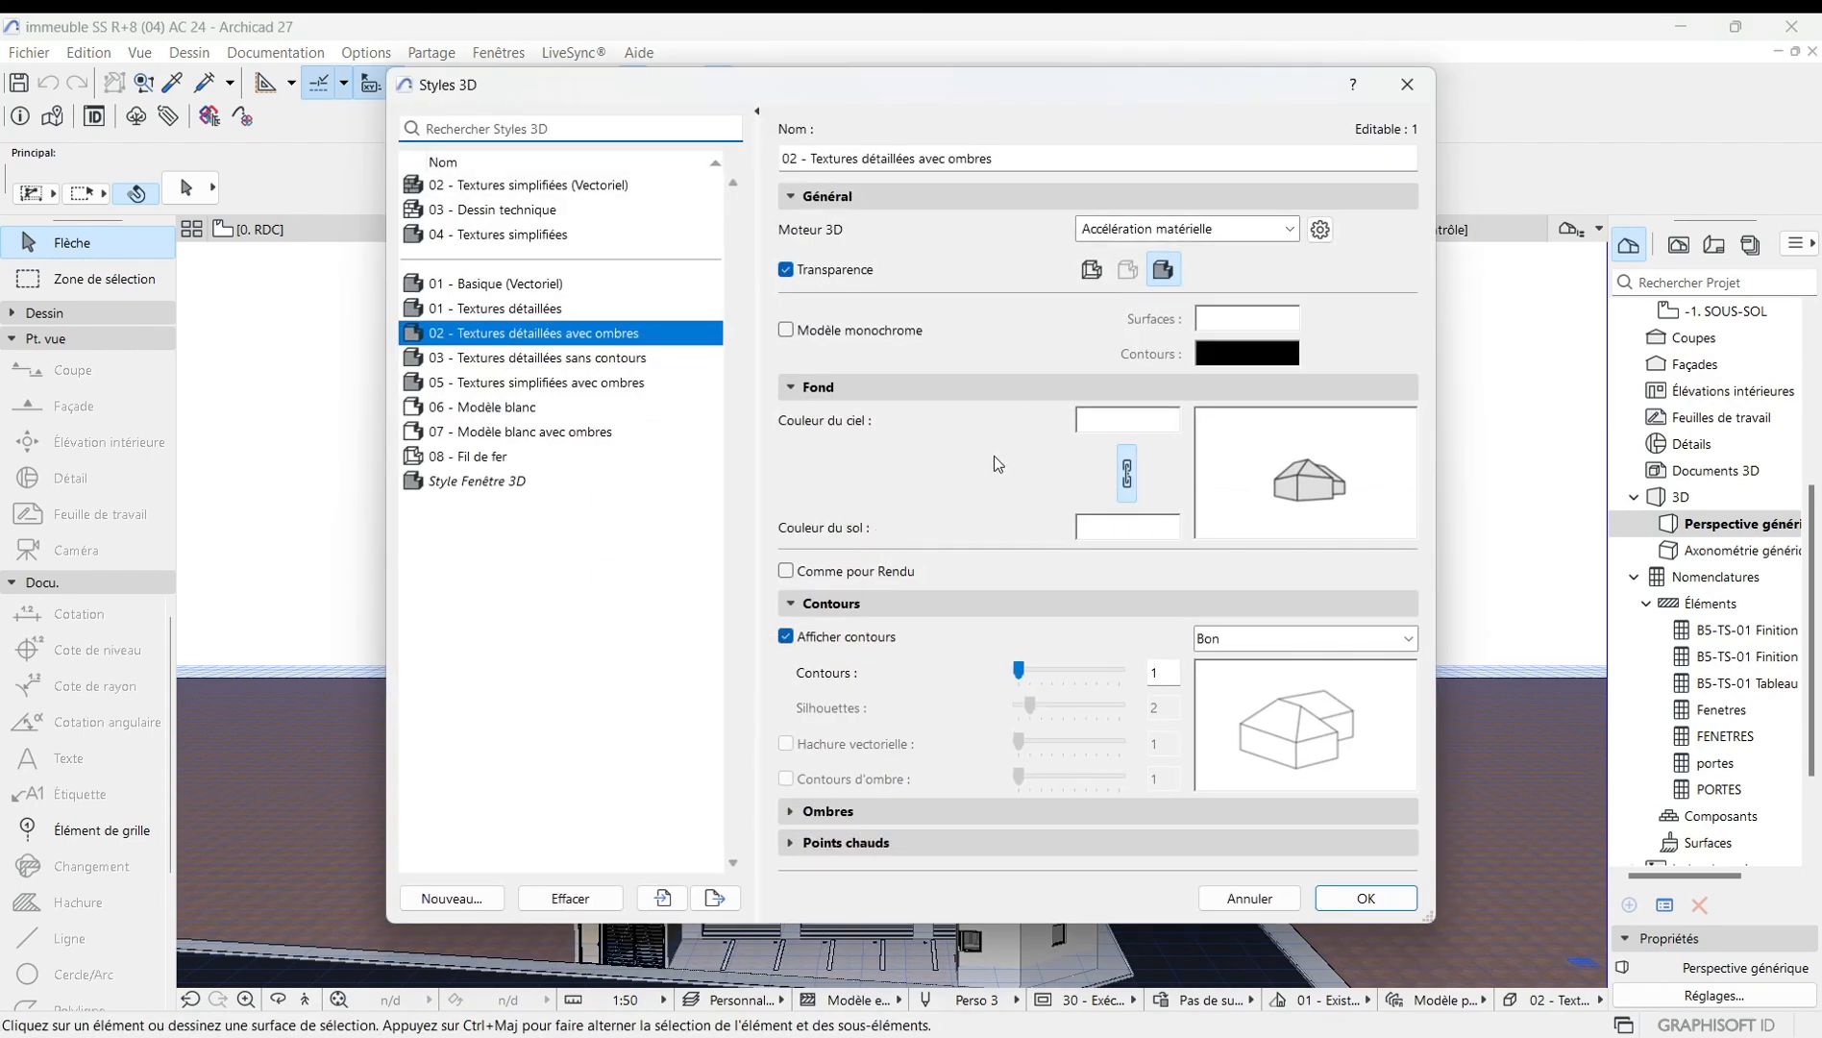
left_click(845, 843)
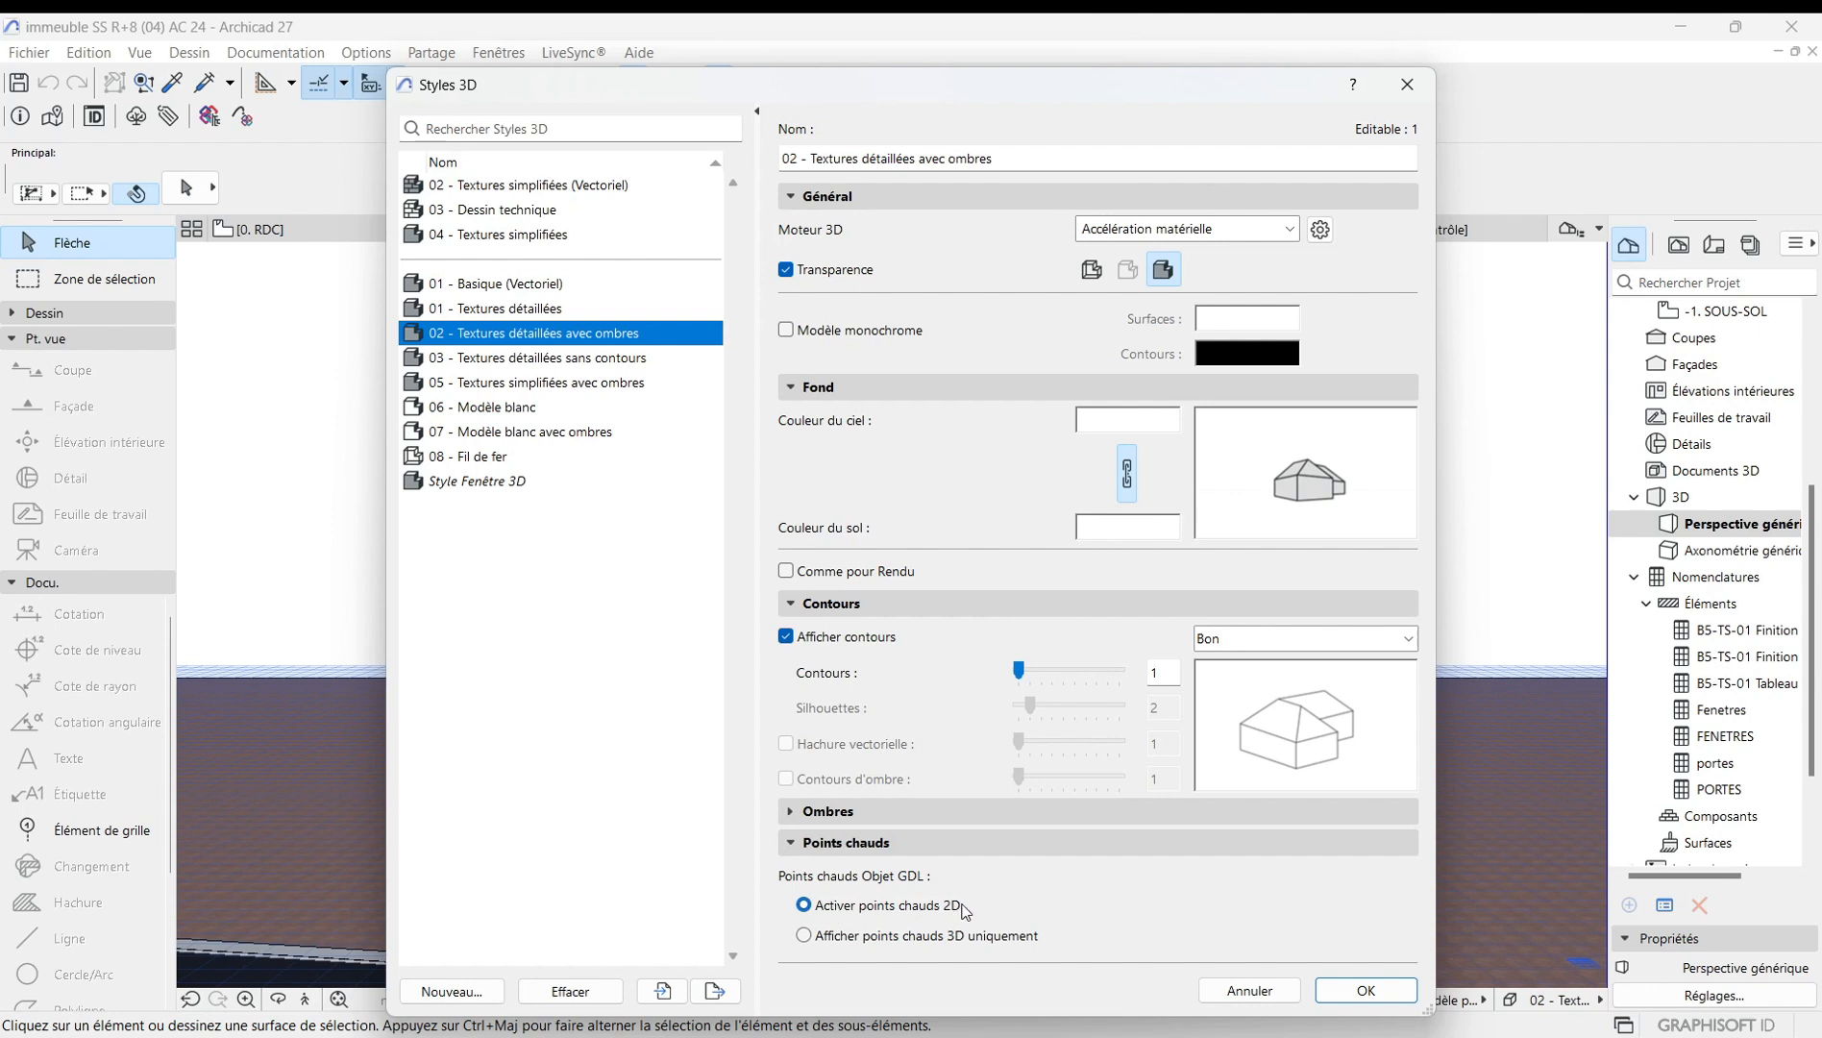
left_click(806, 936)
left_click(1366, 991)
Select the sliding door on the facade, open its selection options, then deselect everything.
left_click(973, 585)
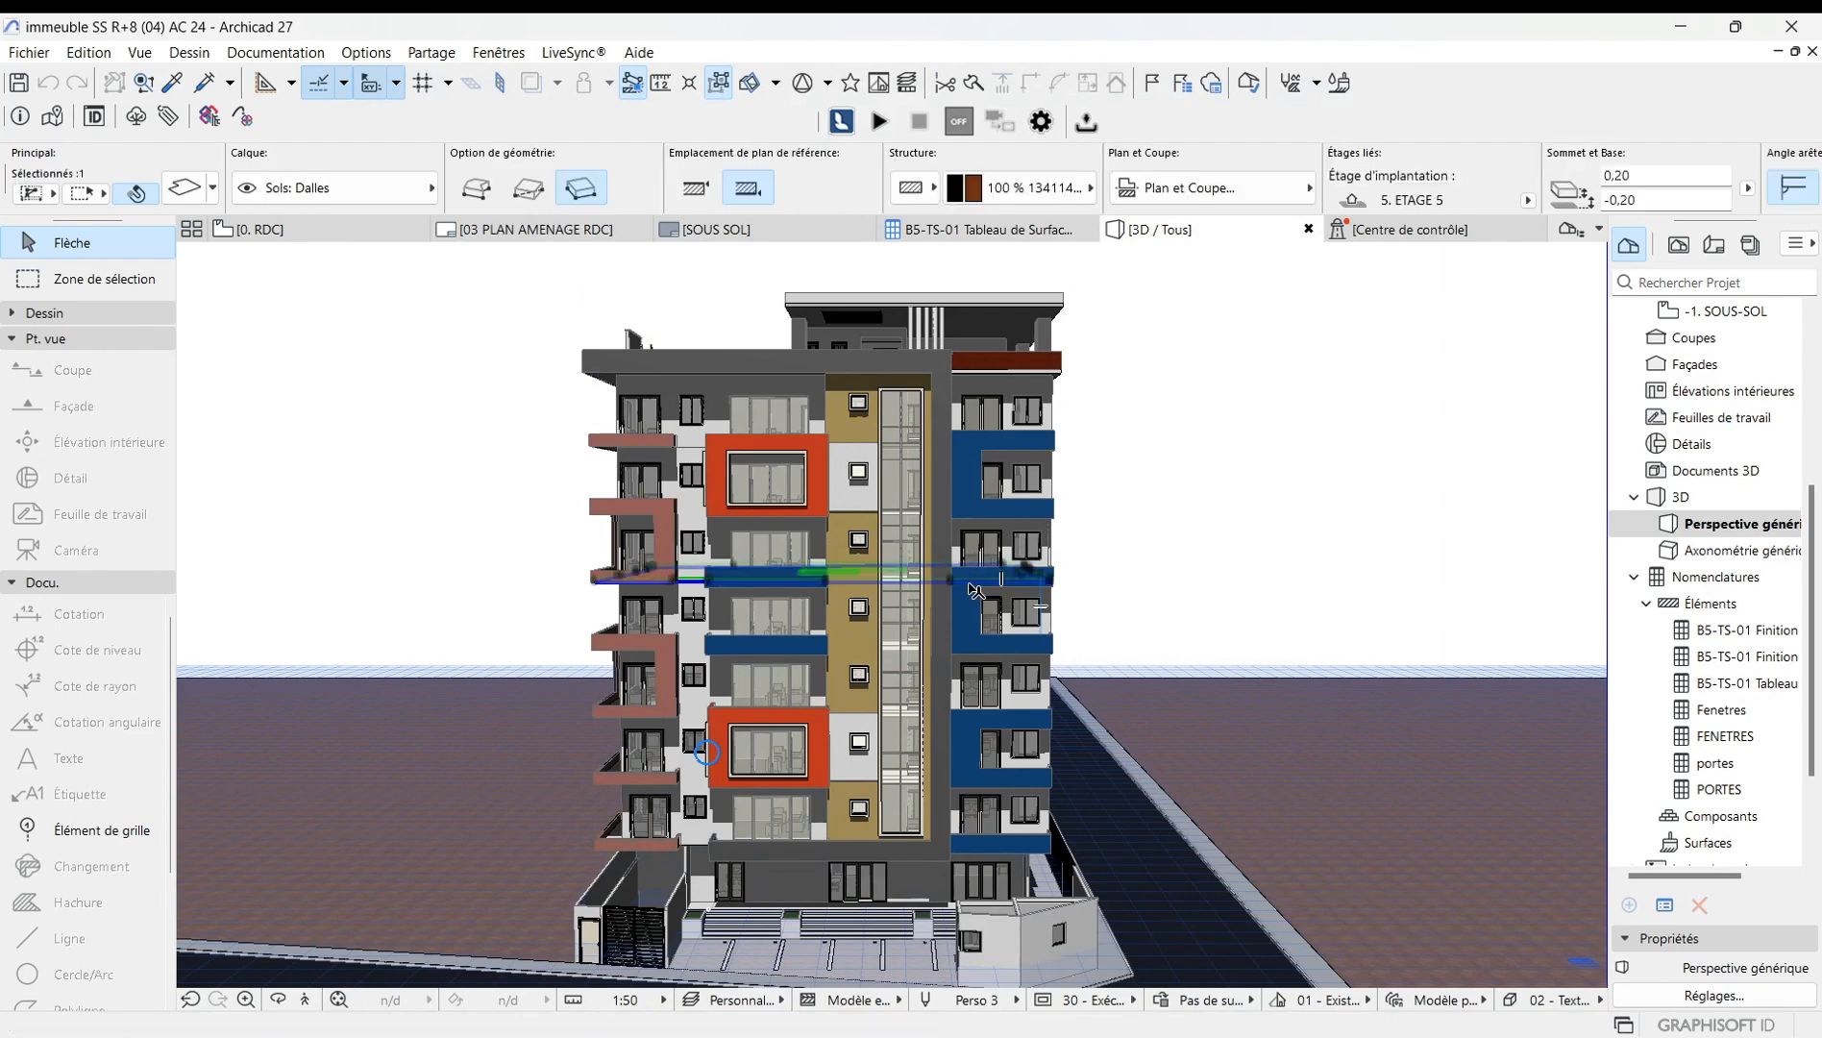
scroll(976, 592, "up", 2)
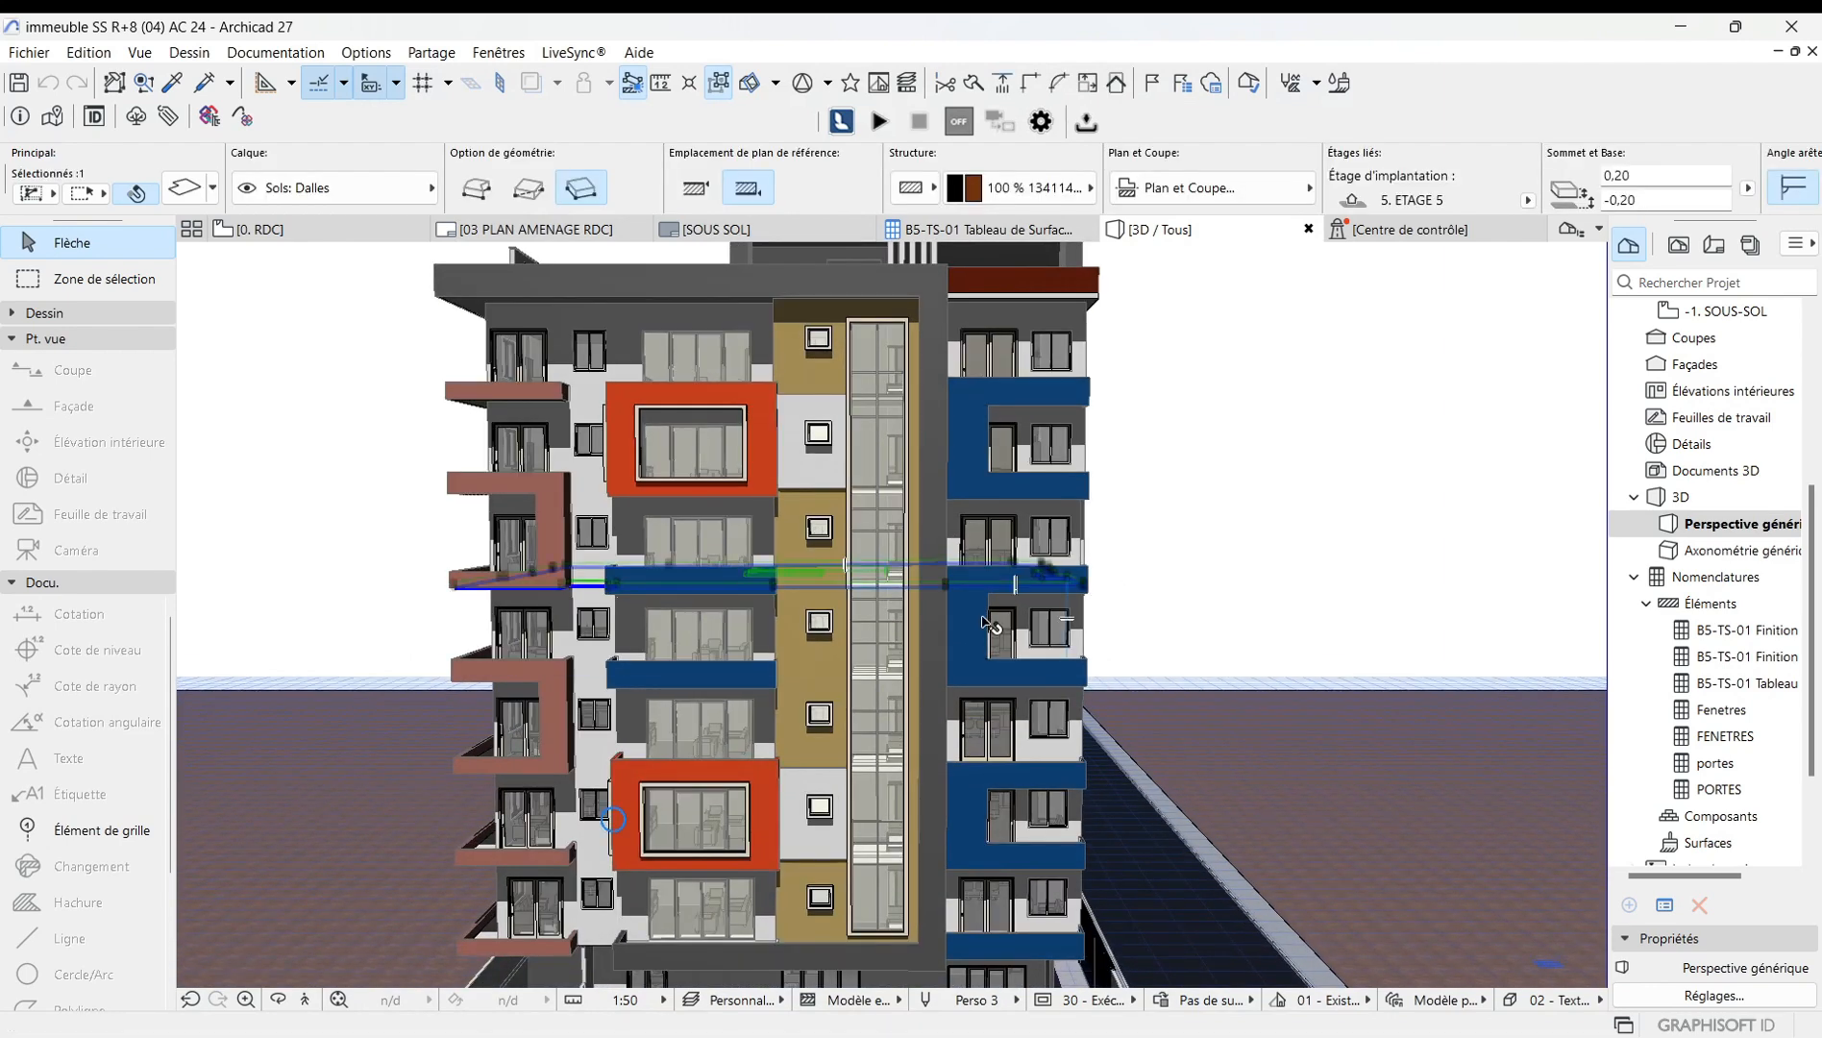
scroll(990, 625, "down", 2)
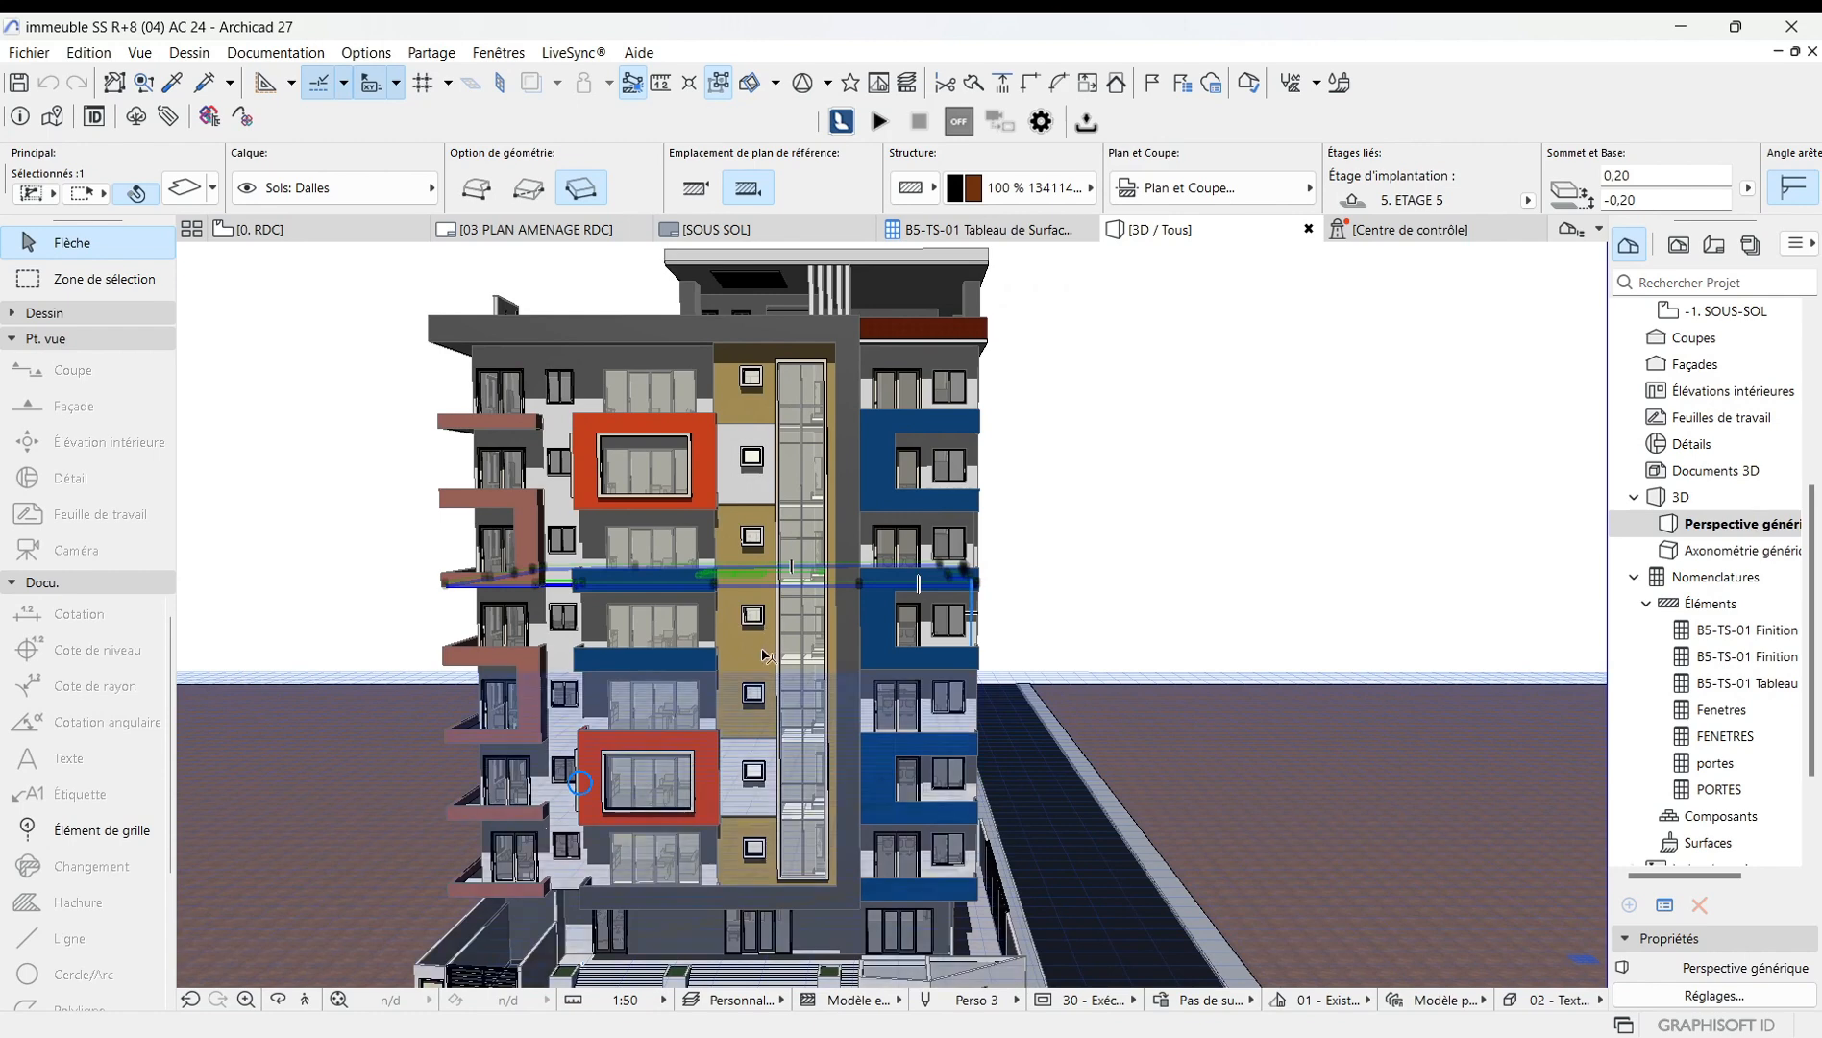
left_click(763, 651)
left_click(918, 625)
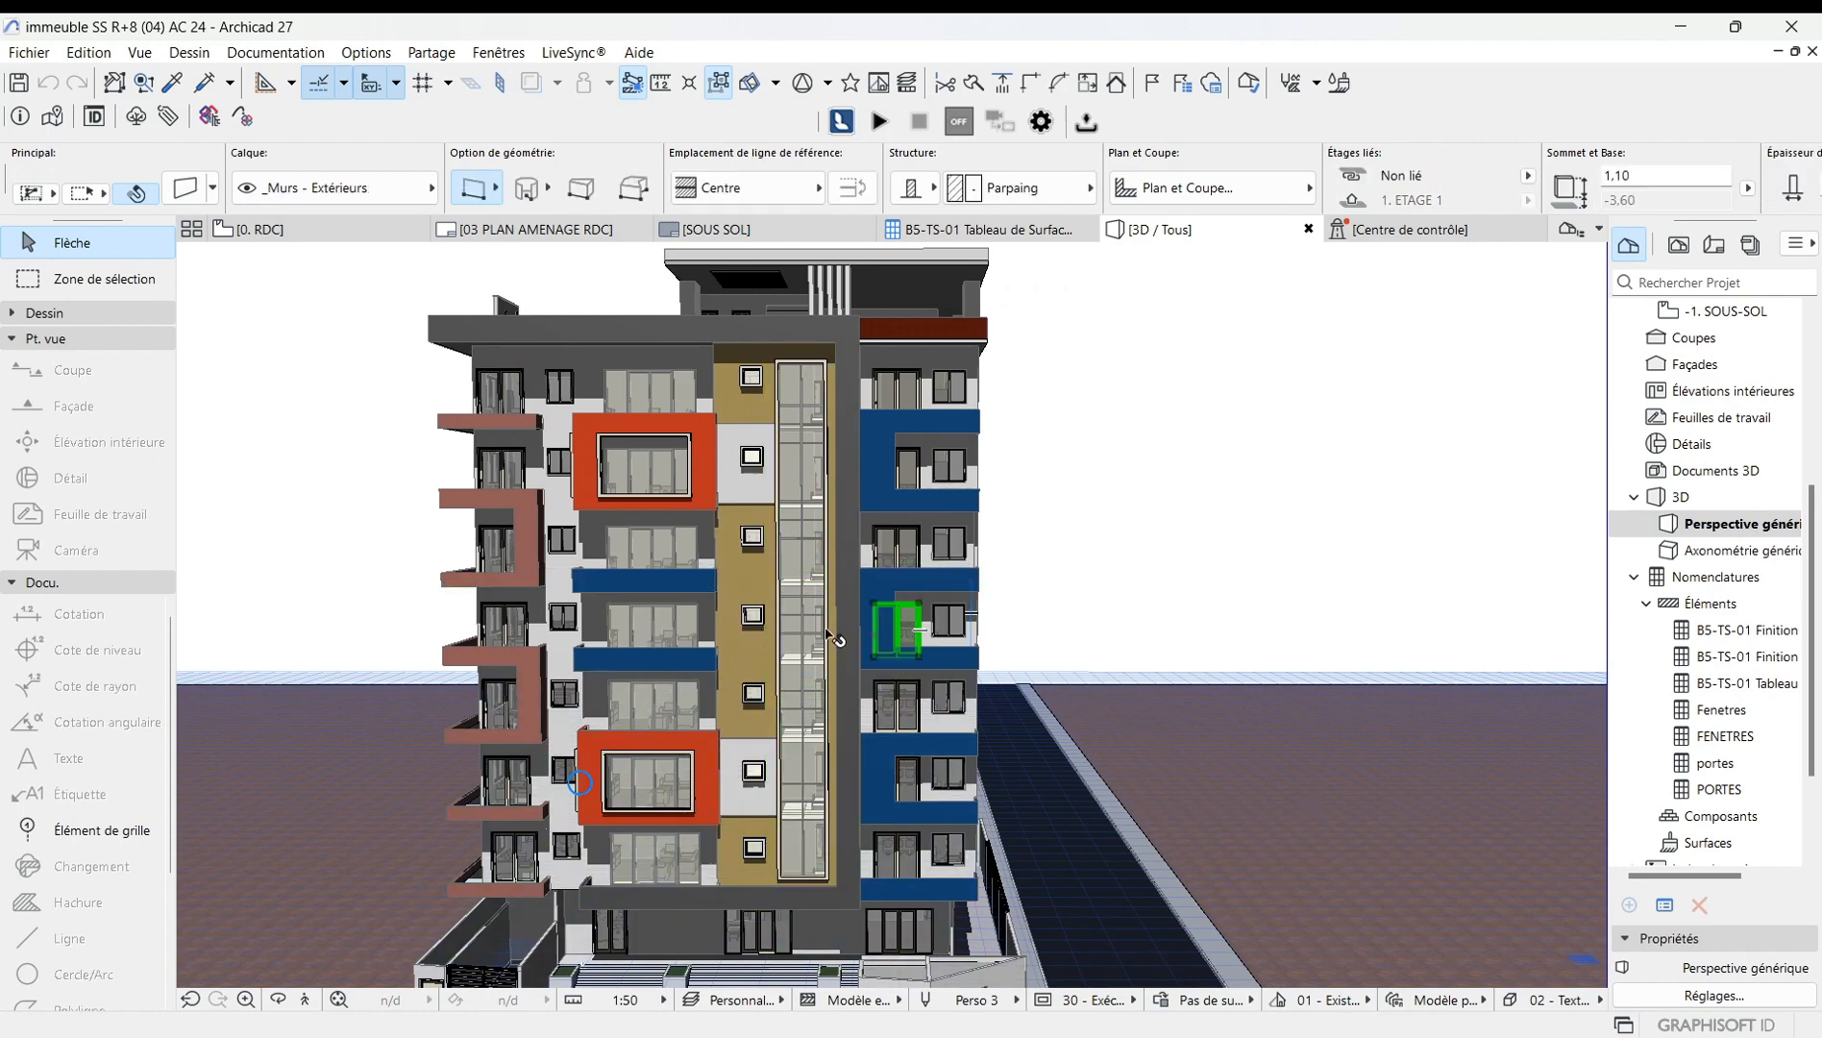
right_click(293, 457)
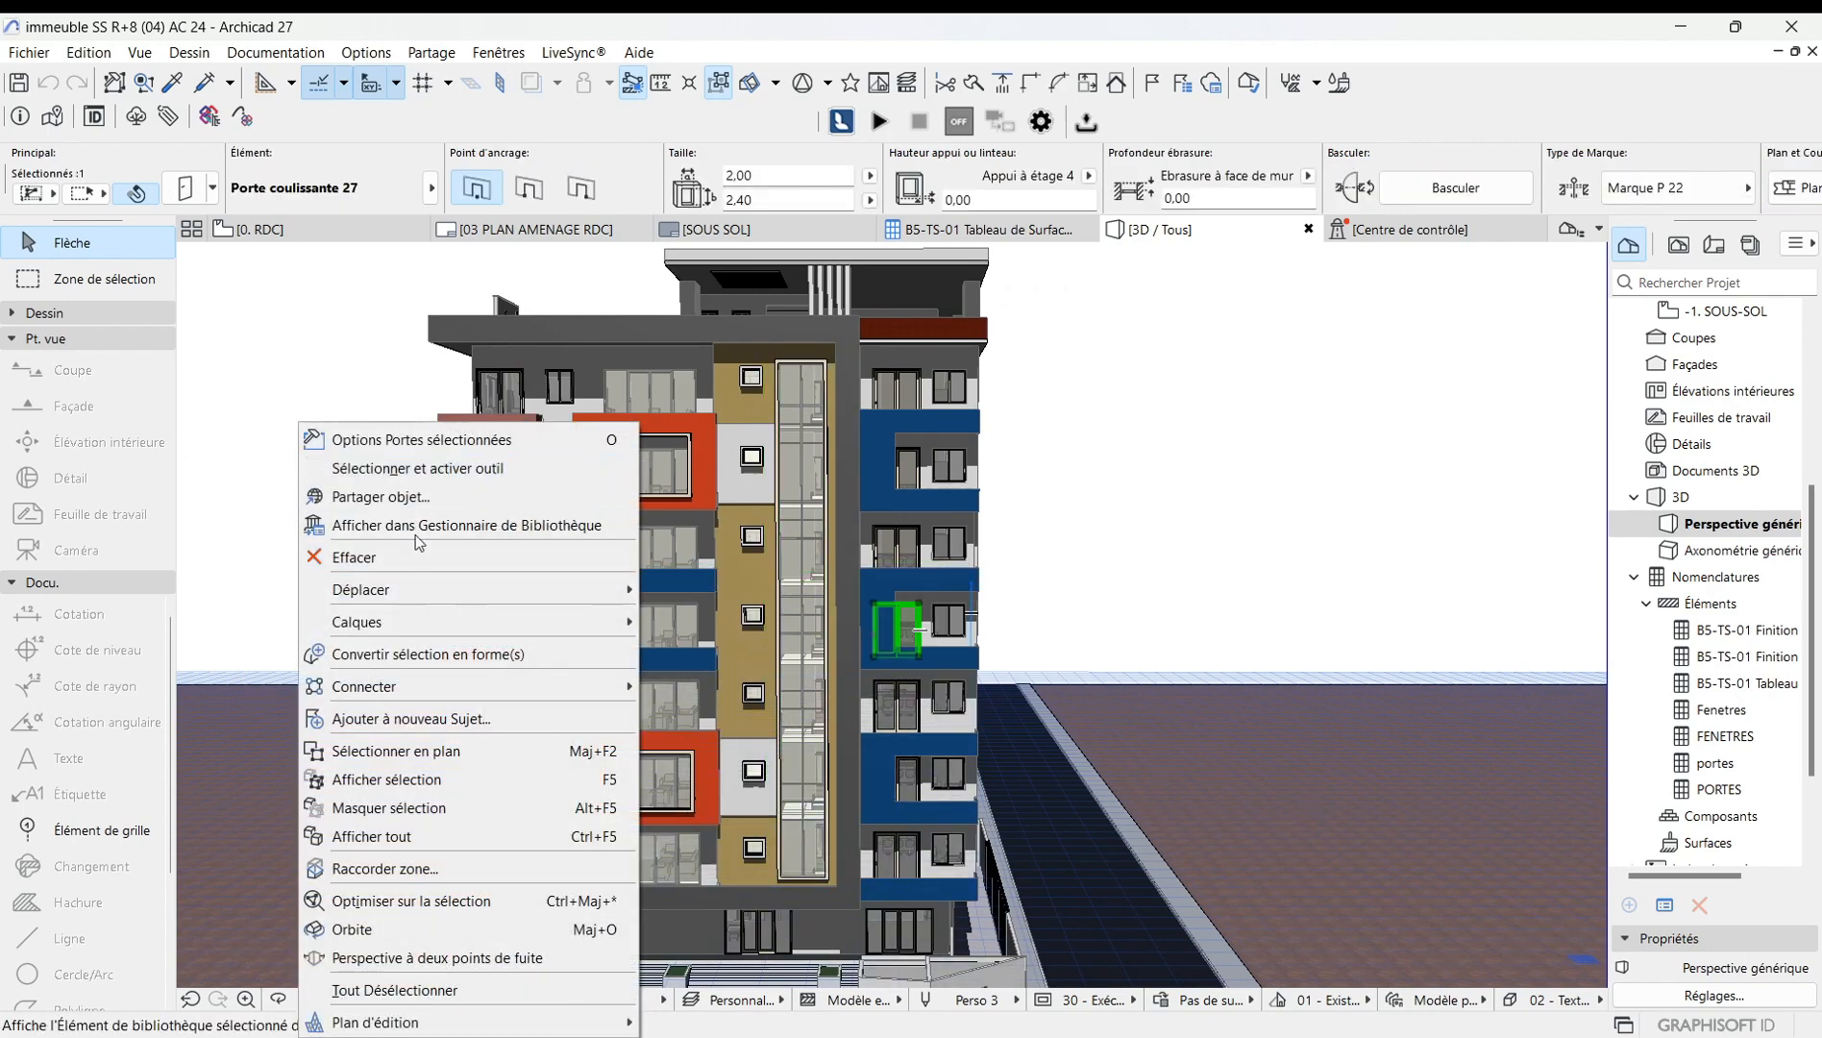
left_click(441, 442)
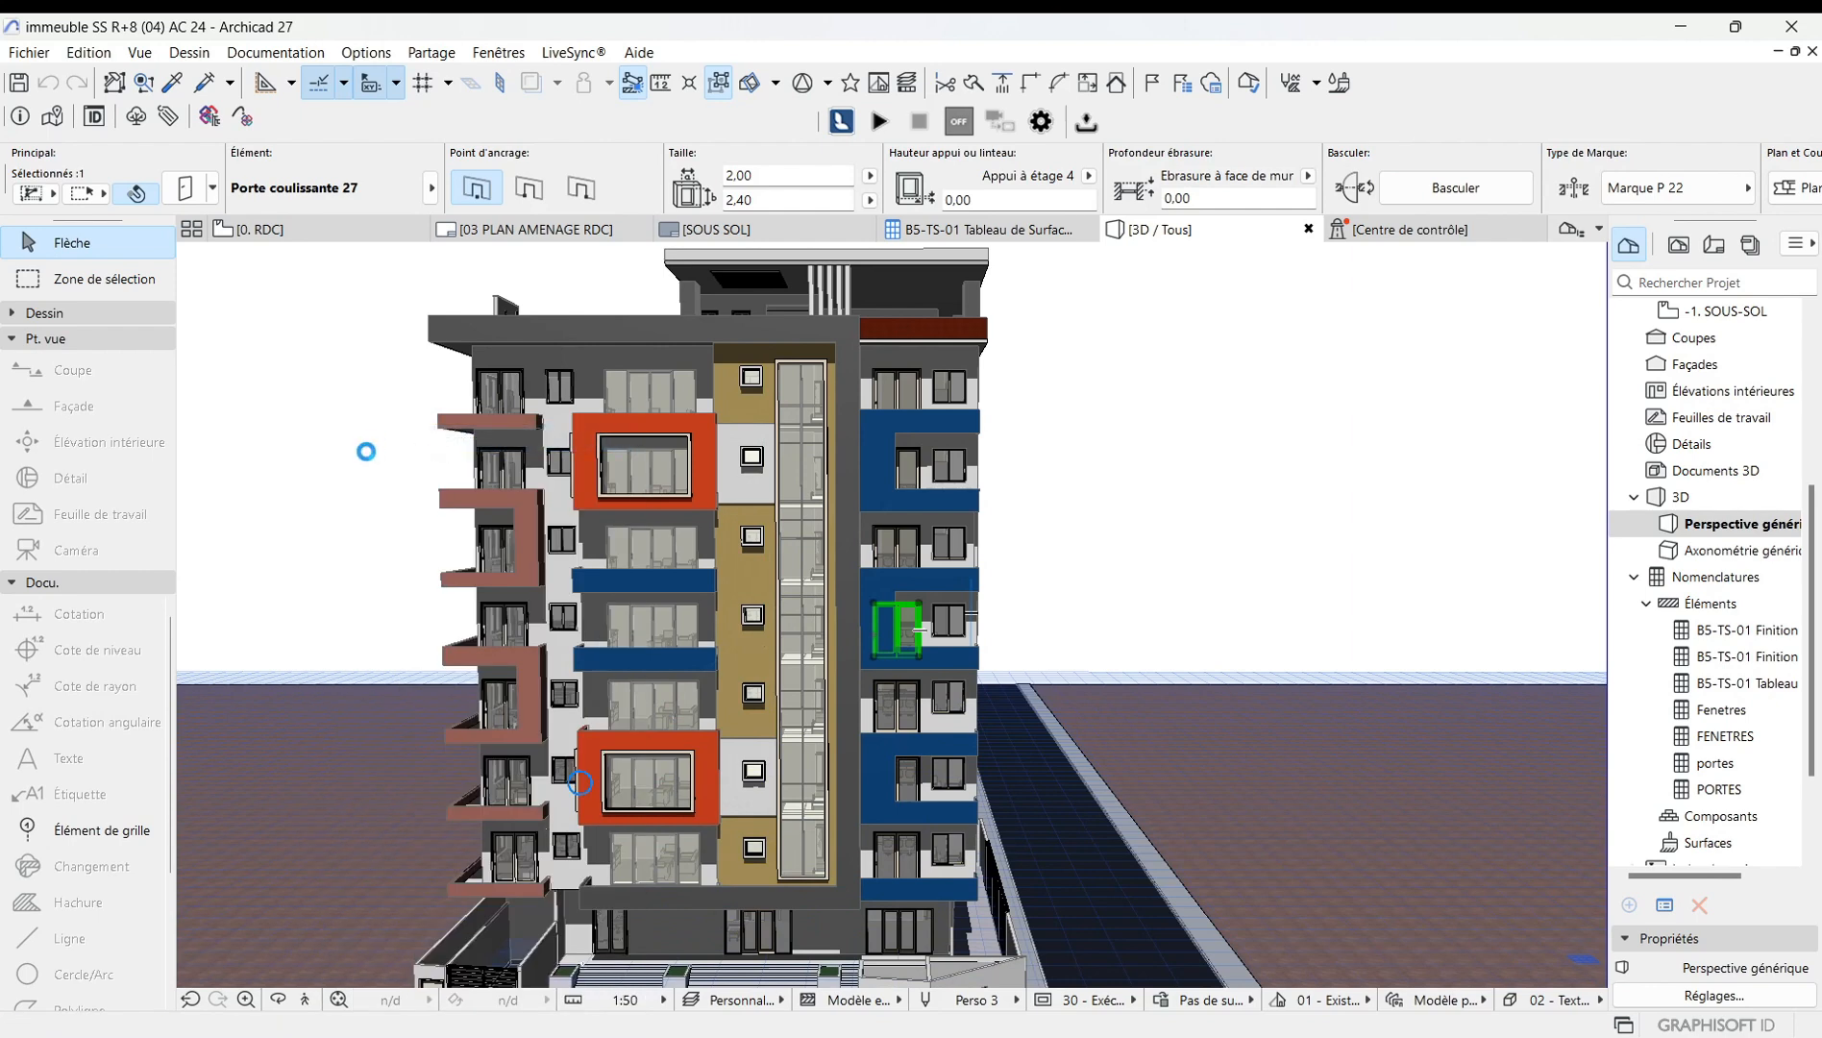
key("Escape")
key("Escape")
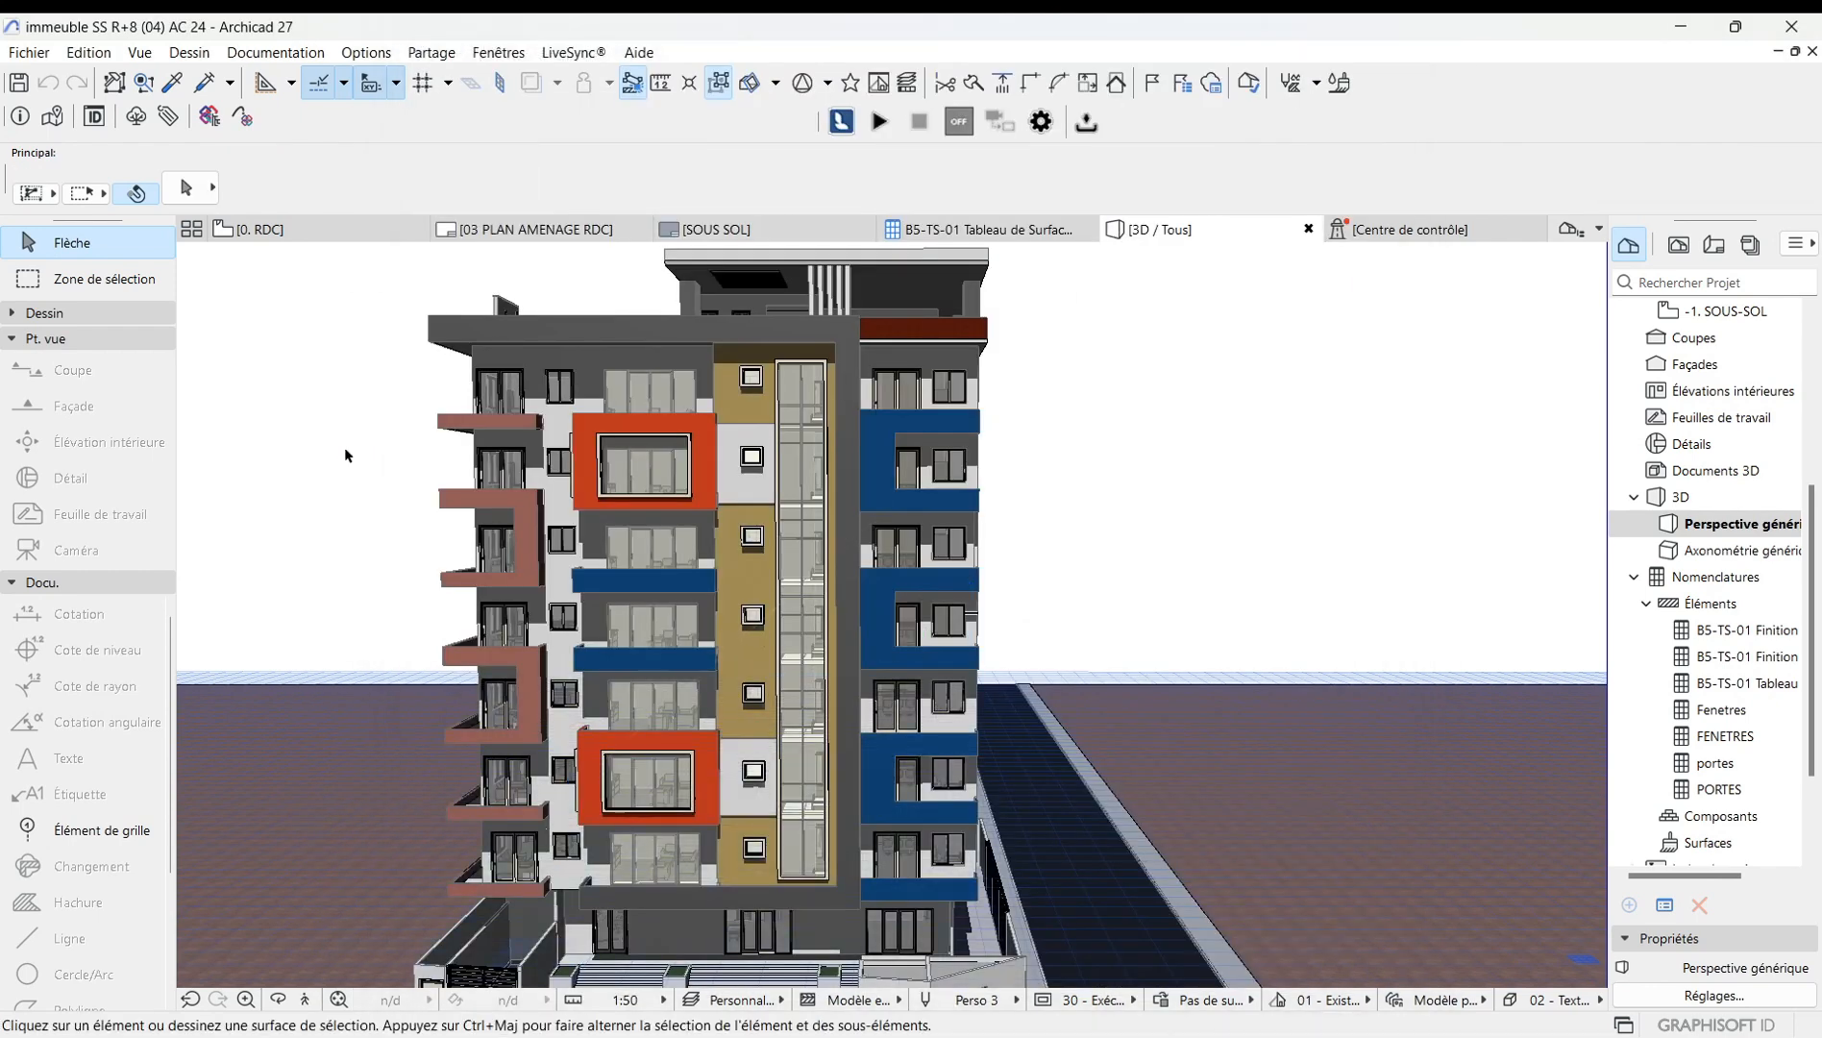
Reopen the 3D styles, enable 2D hotspots, and create a new style named style test.
right_click(347, 449)
mouse_move(410, 467)
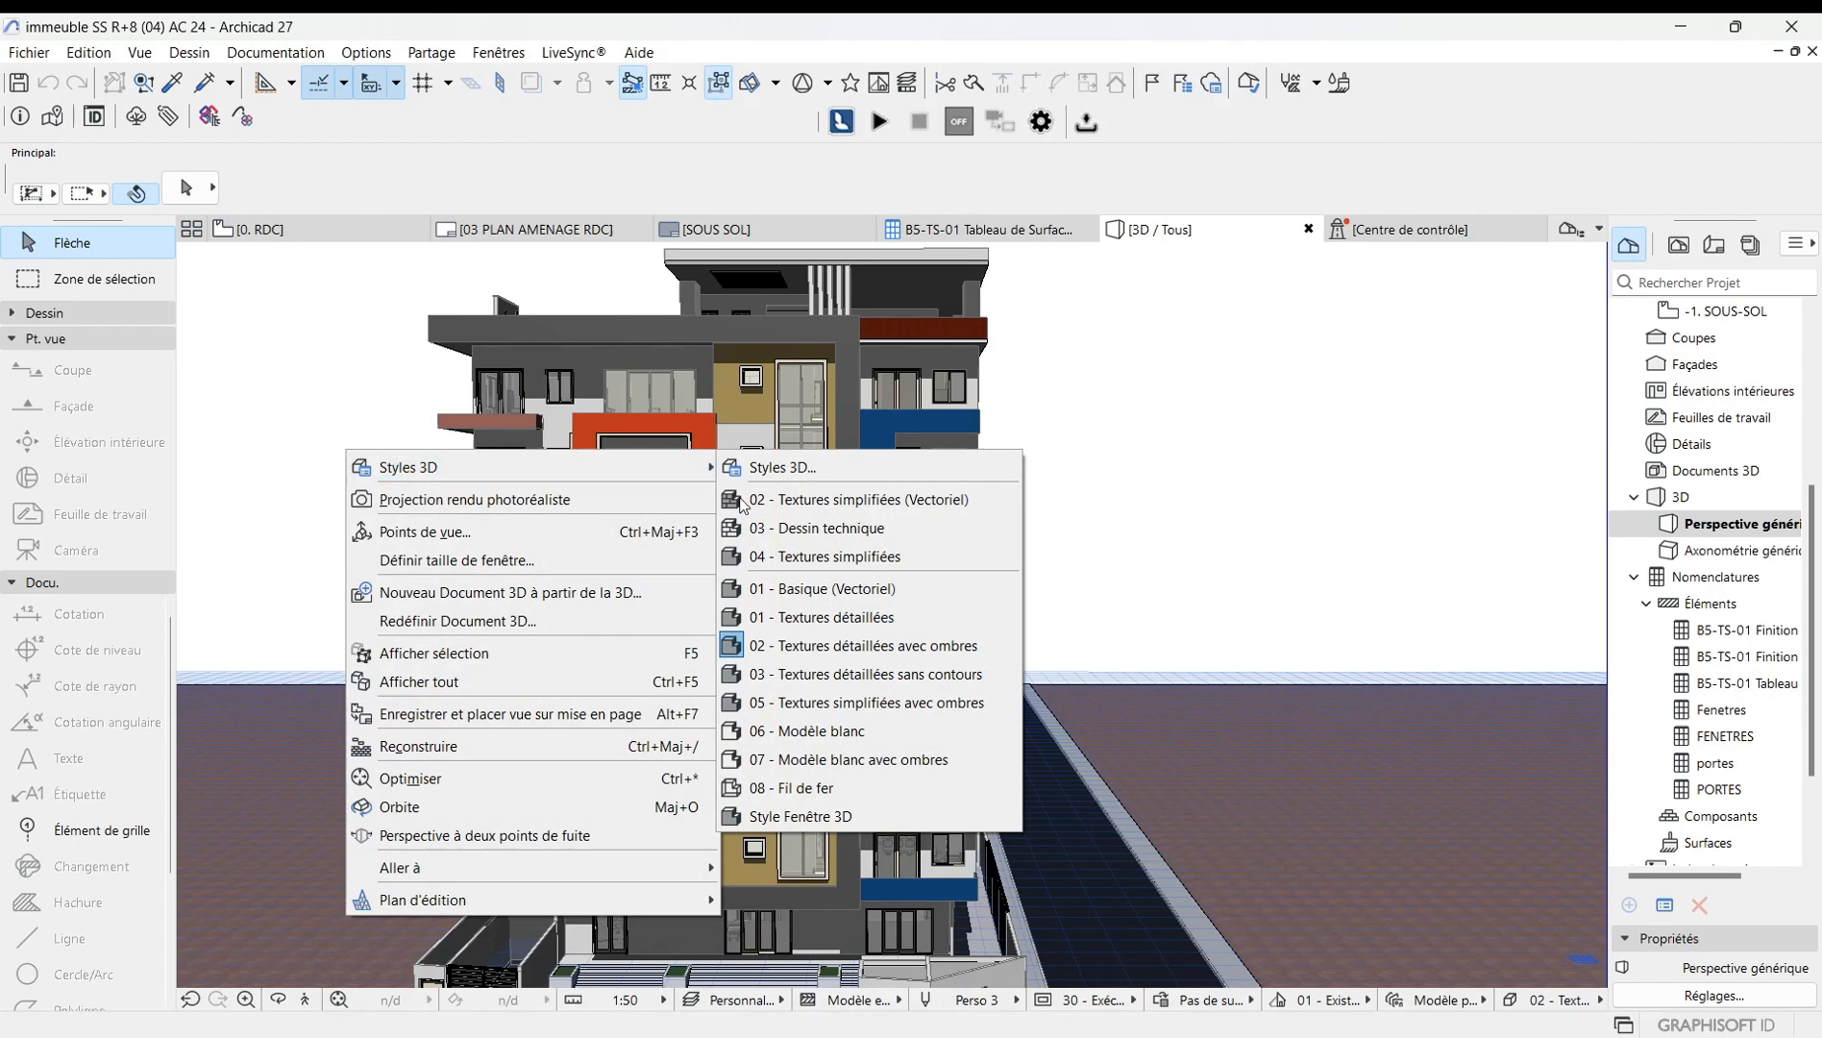
left_click(823, 468)
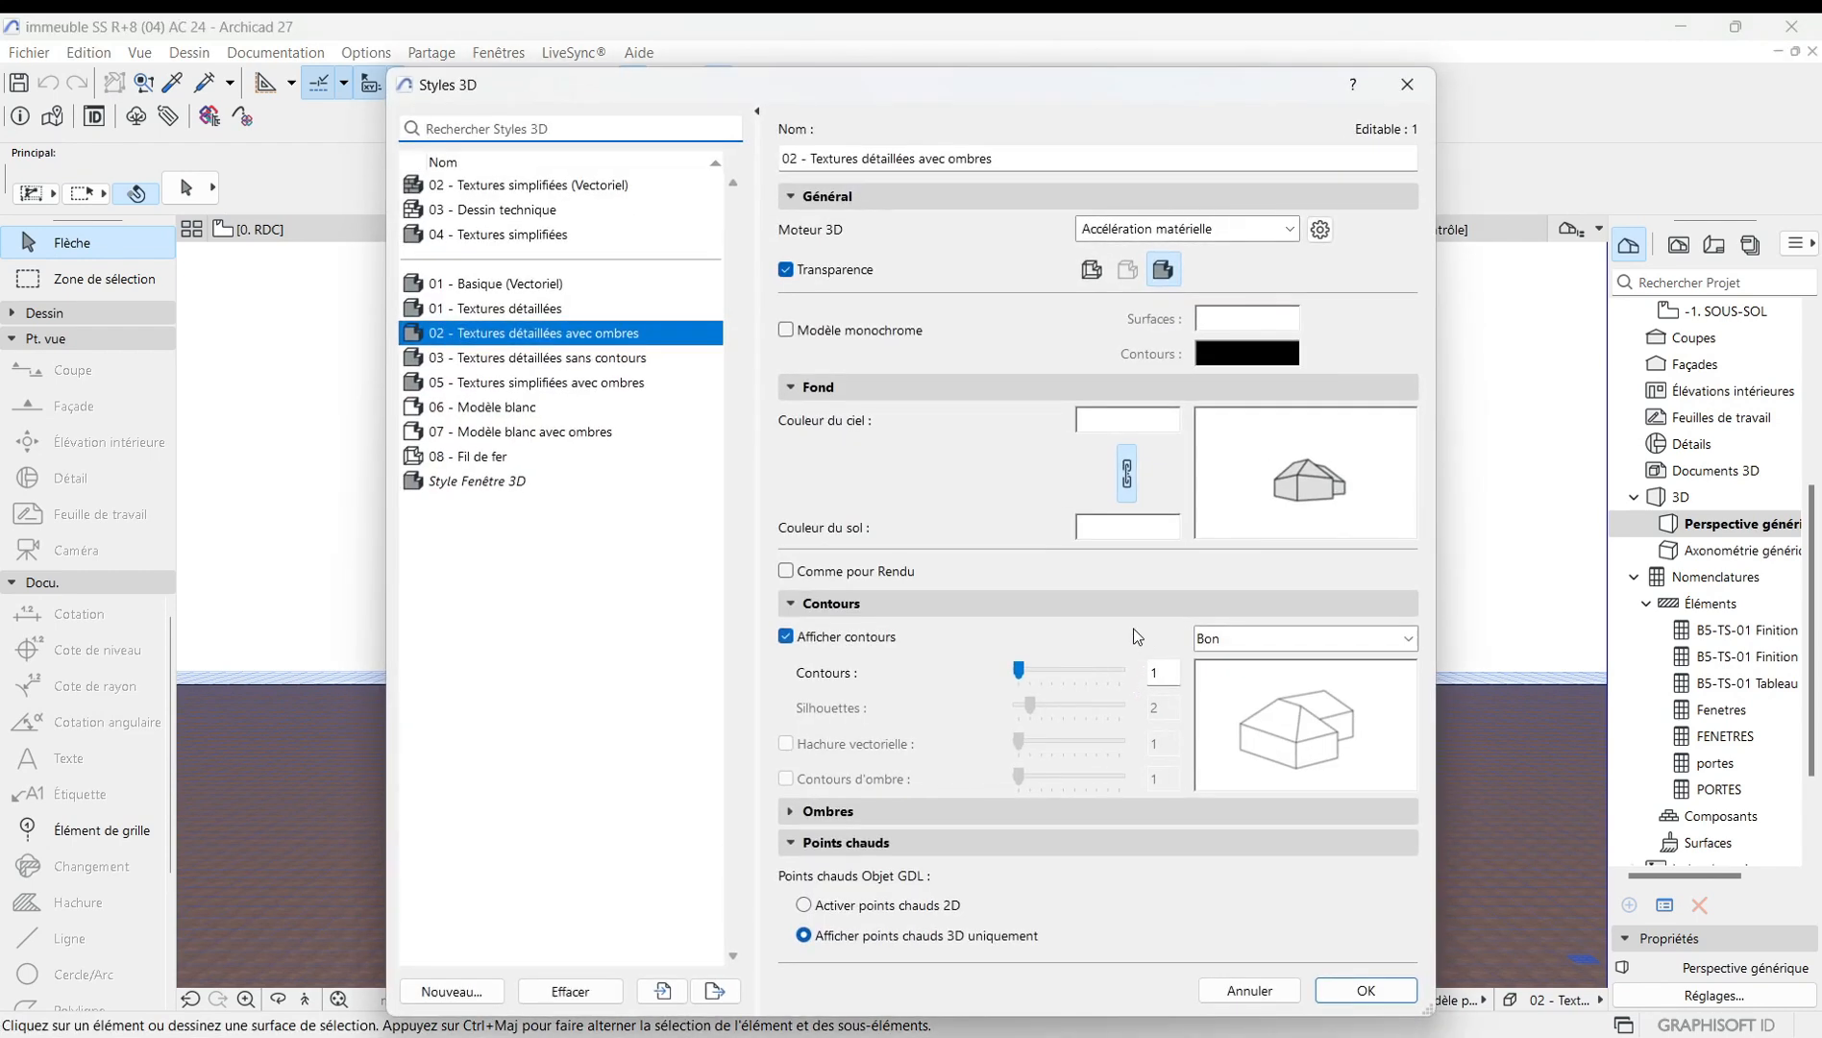
left_click(806, 905)
left_click(448, 990)
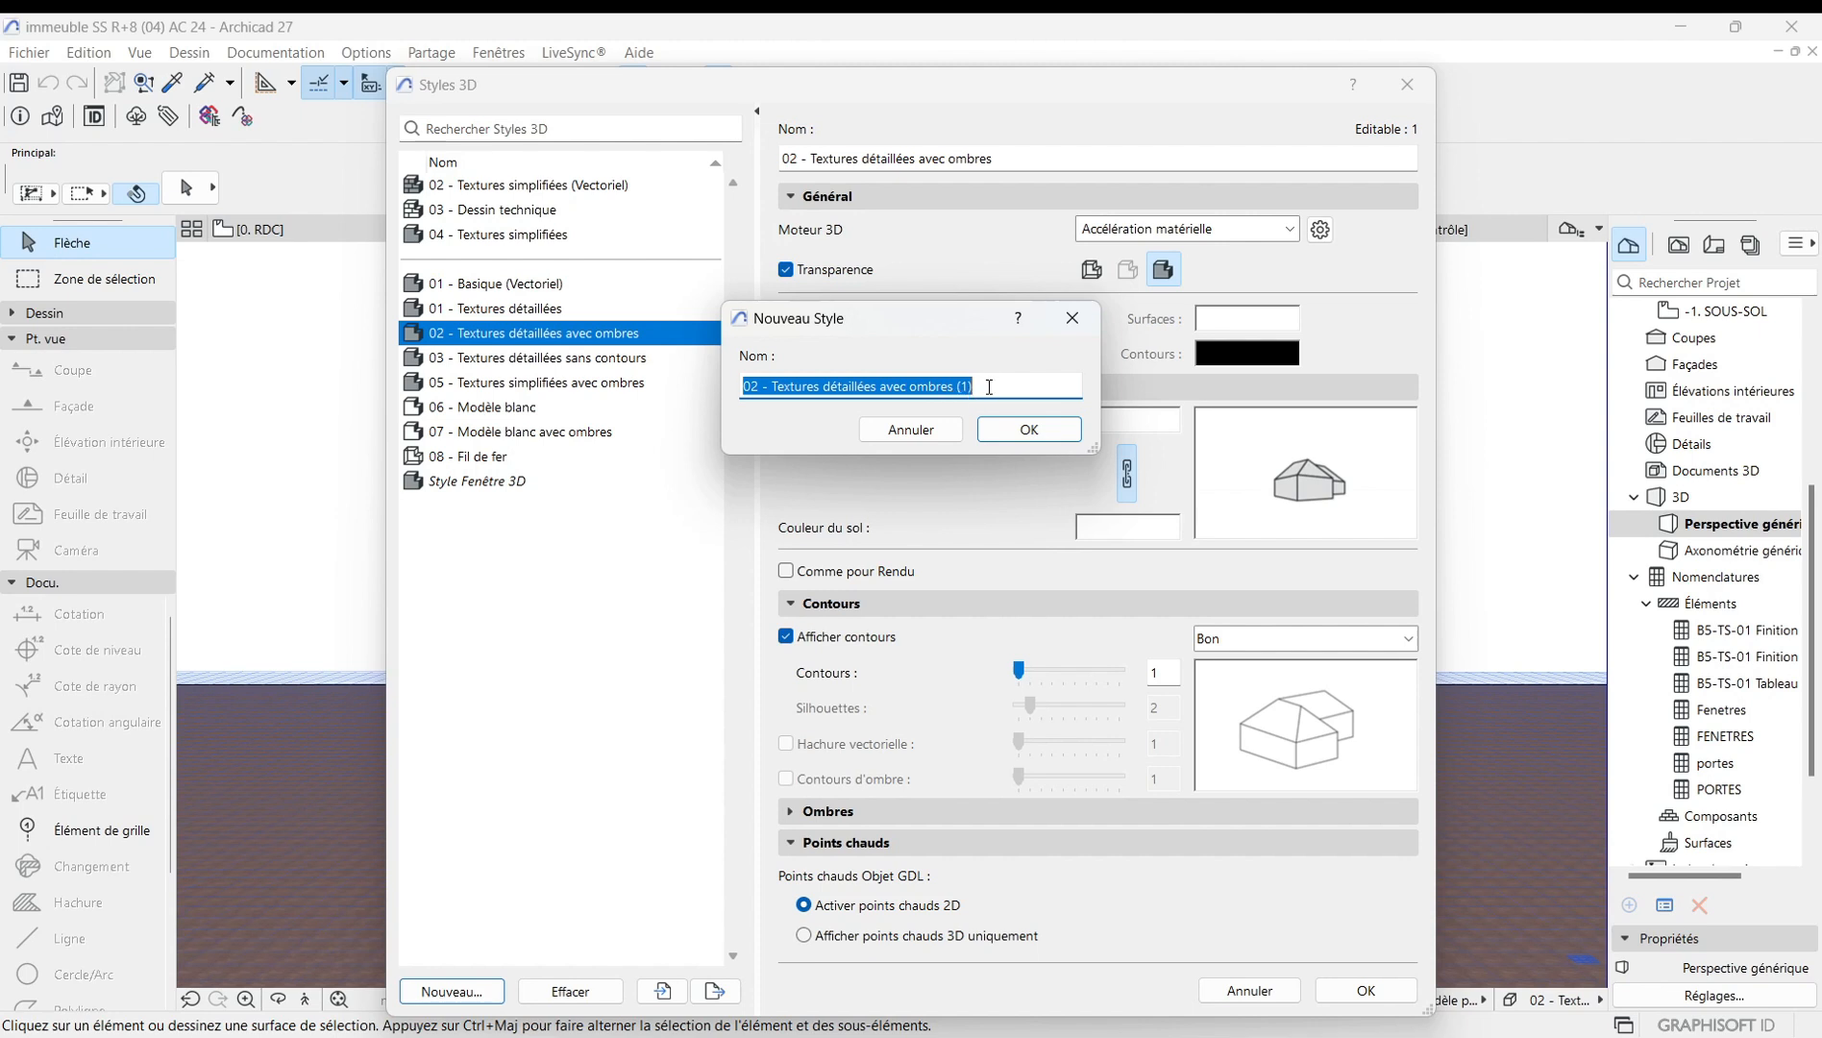
key("BackSpace")
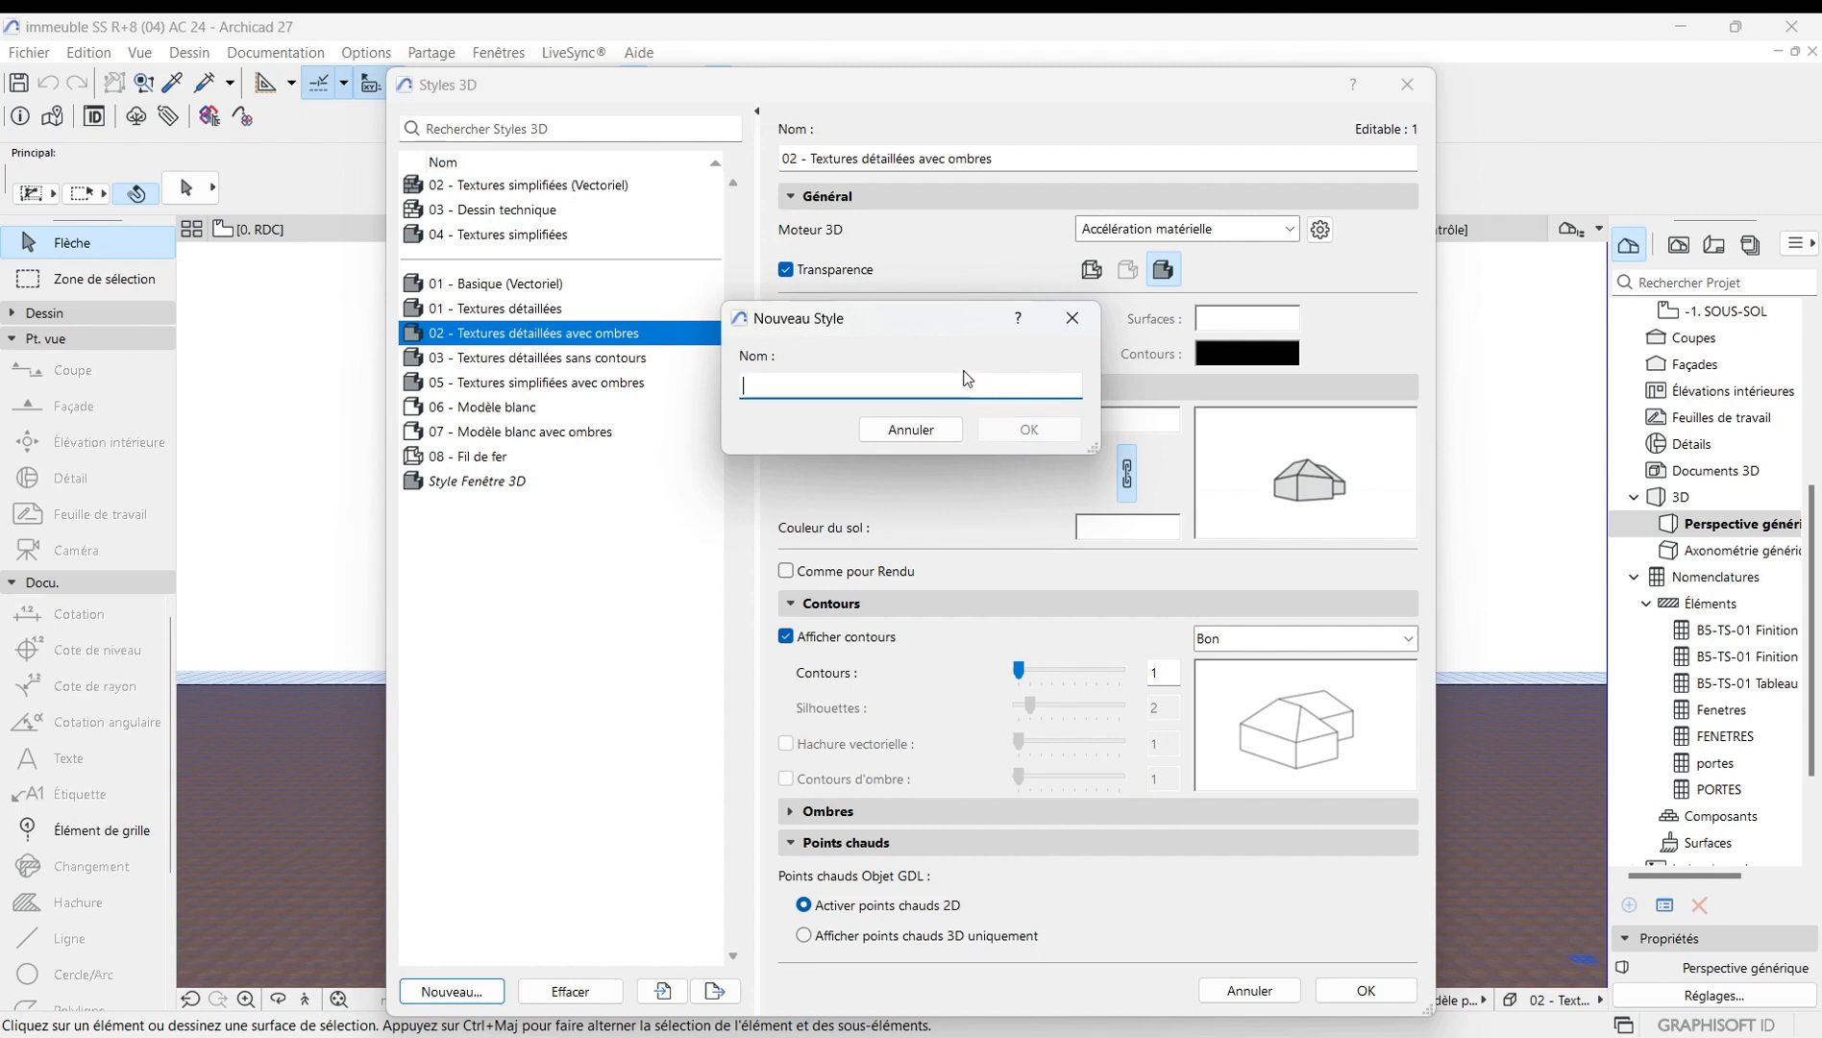
type("style t")
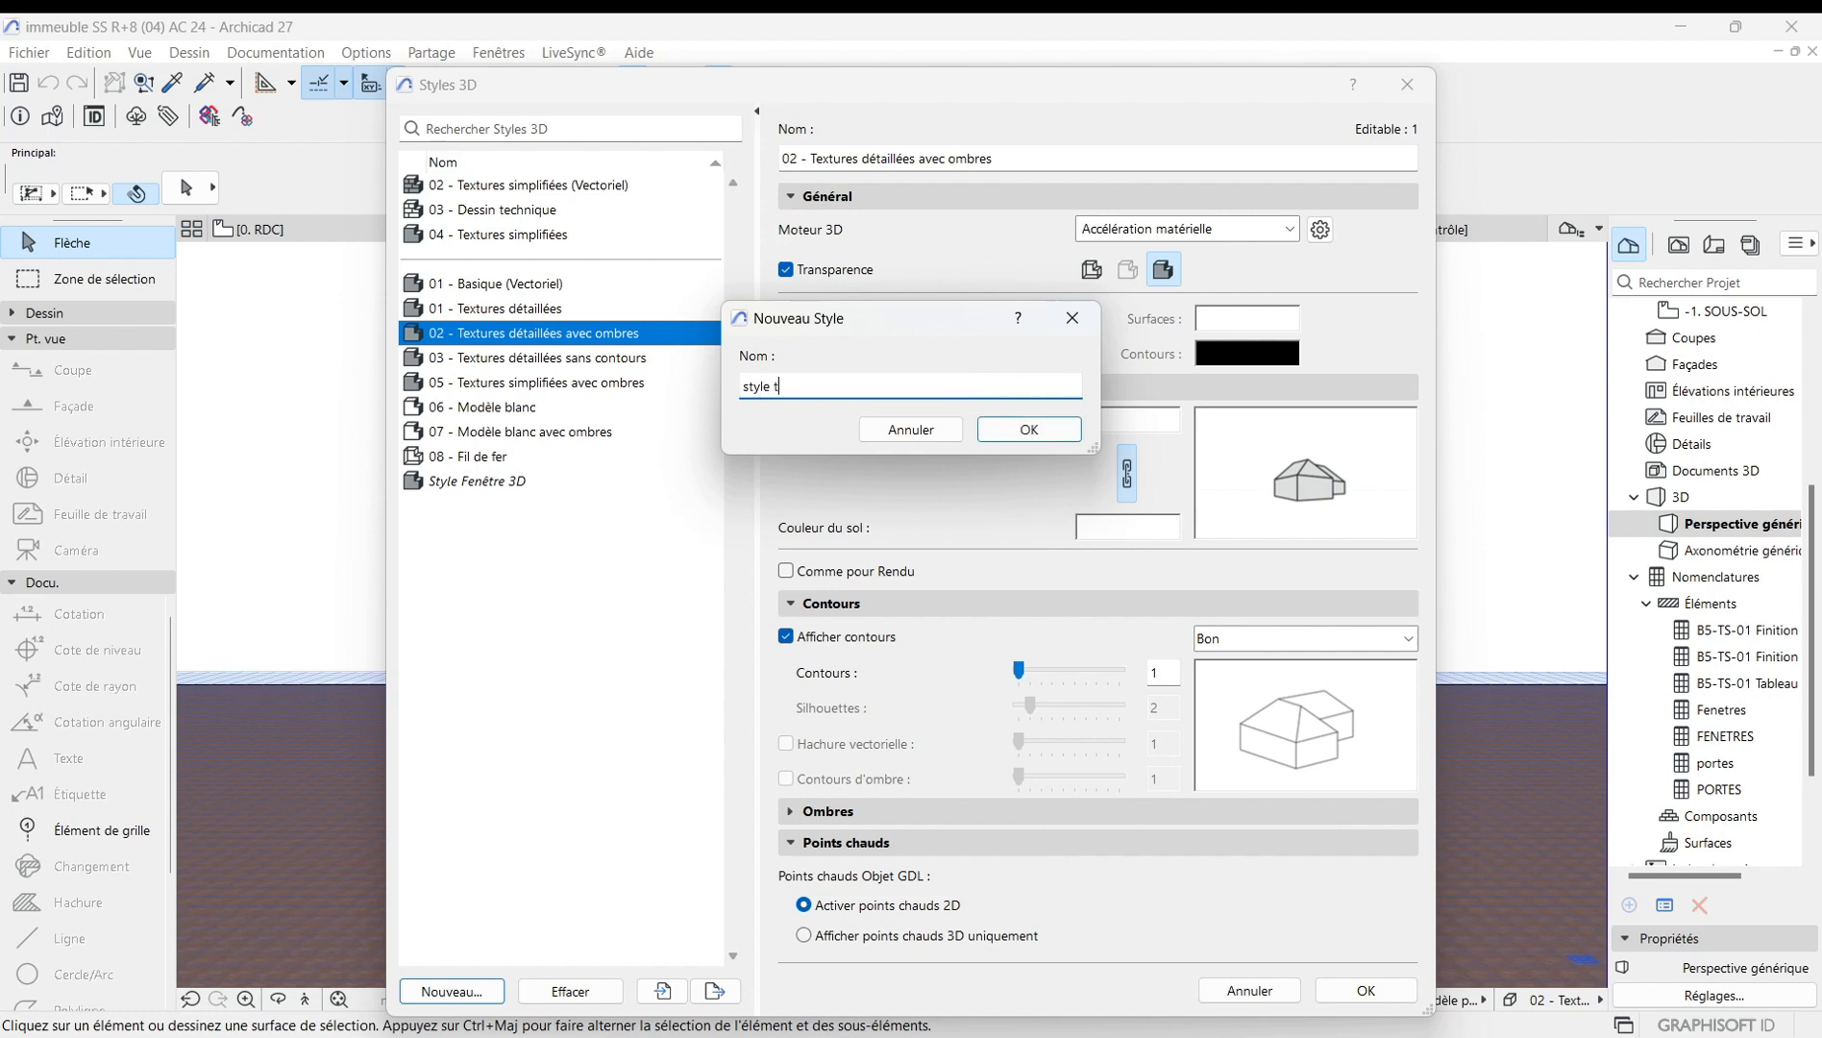
type("est")
left_click(1058, 429)
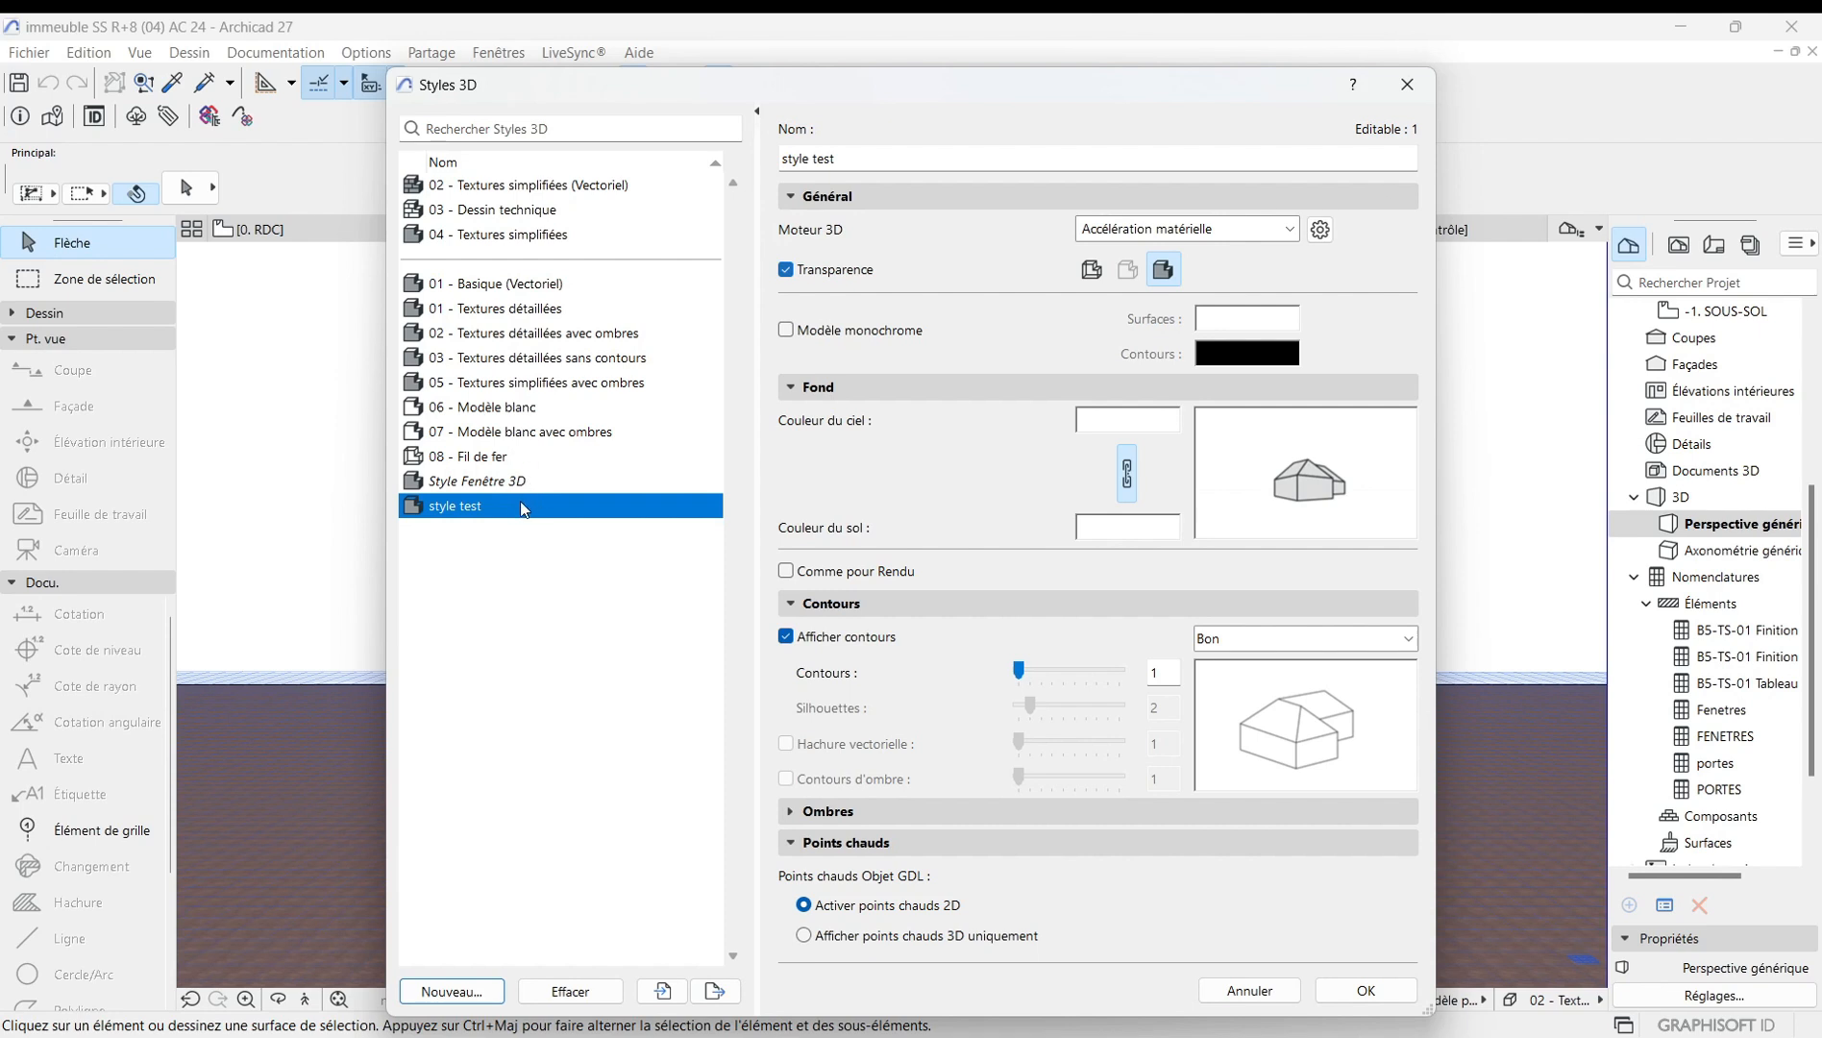
Delete the style test 3D style.
left_click(588, 994)
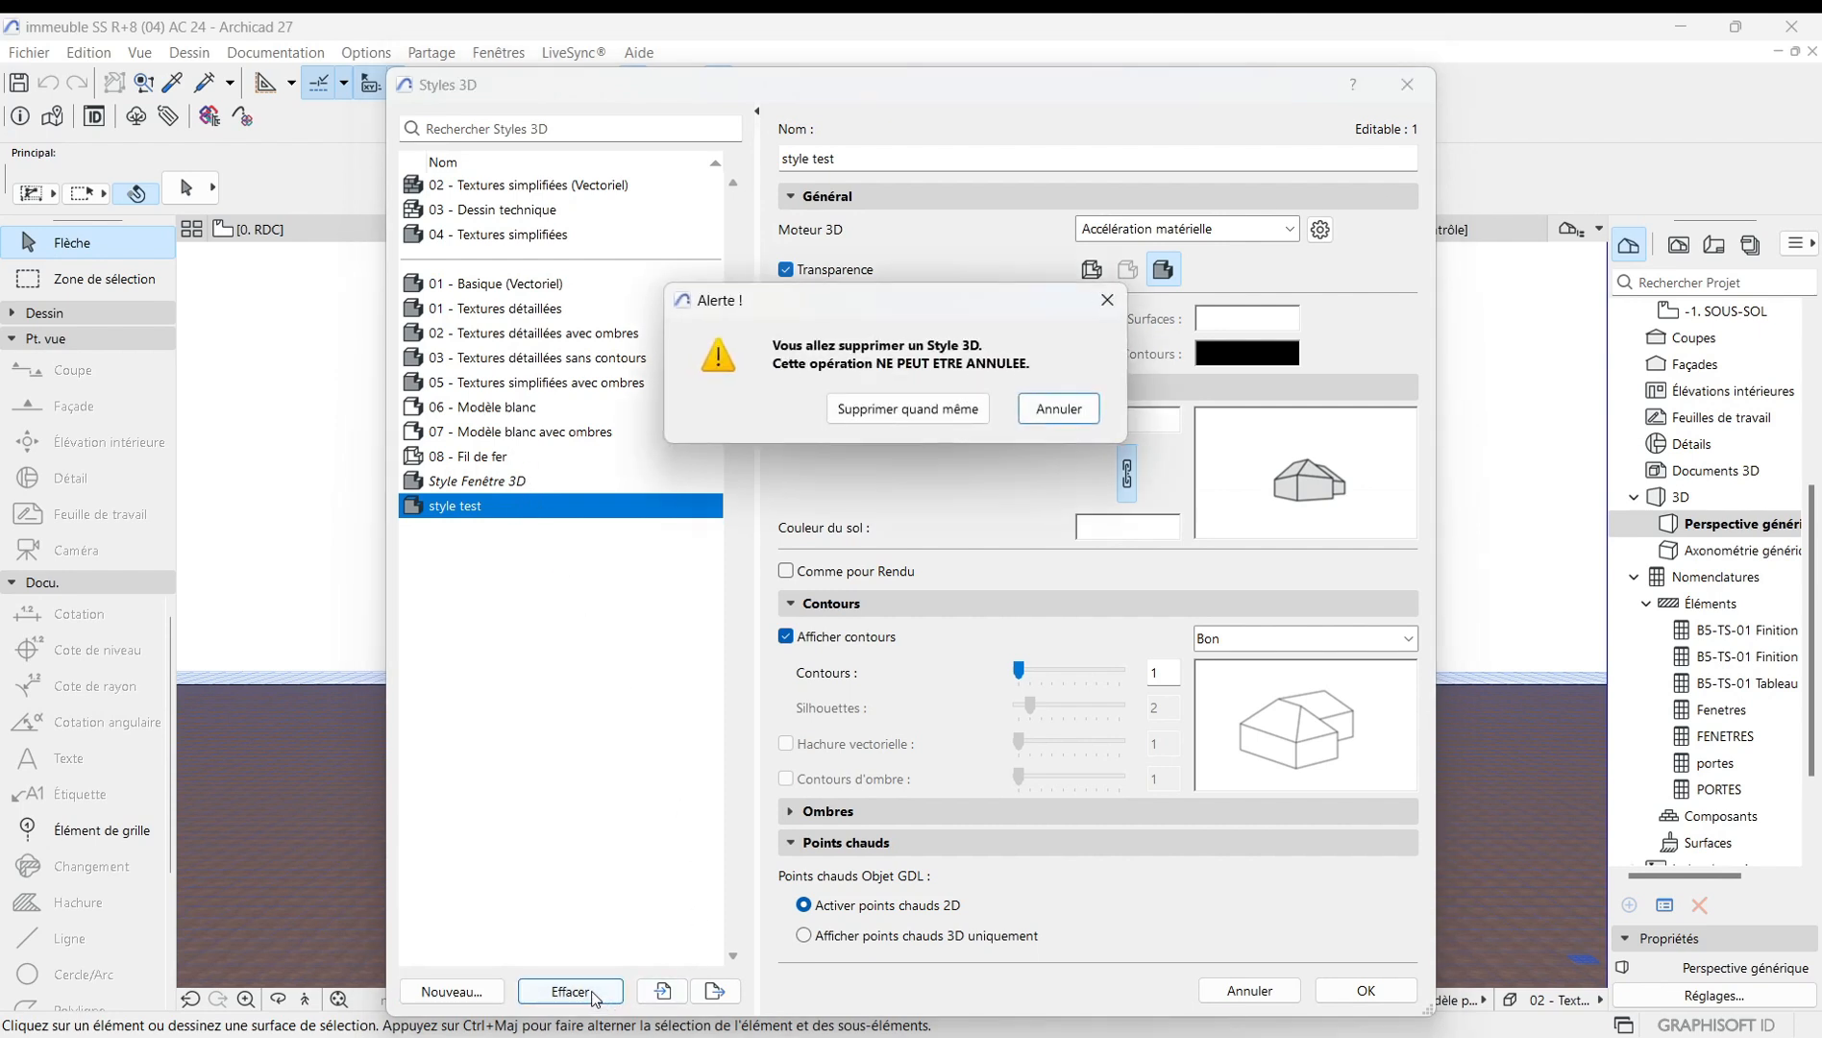
left_click(902, 425)
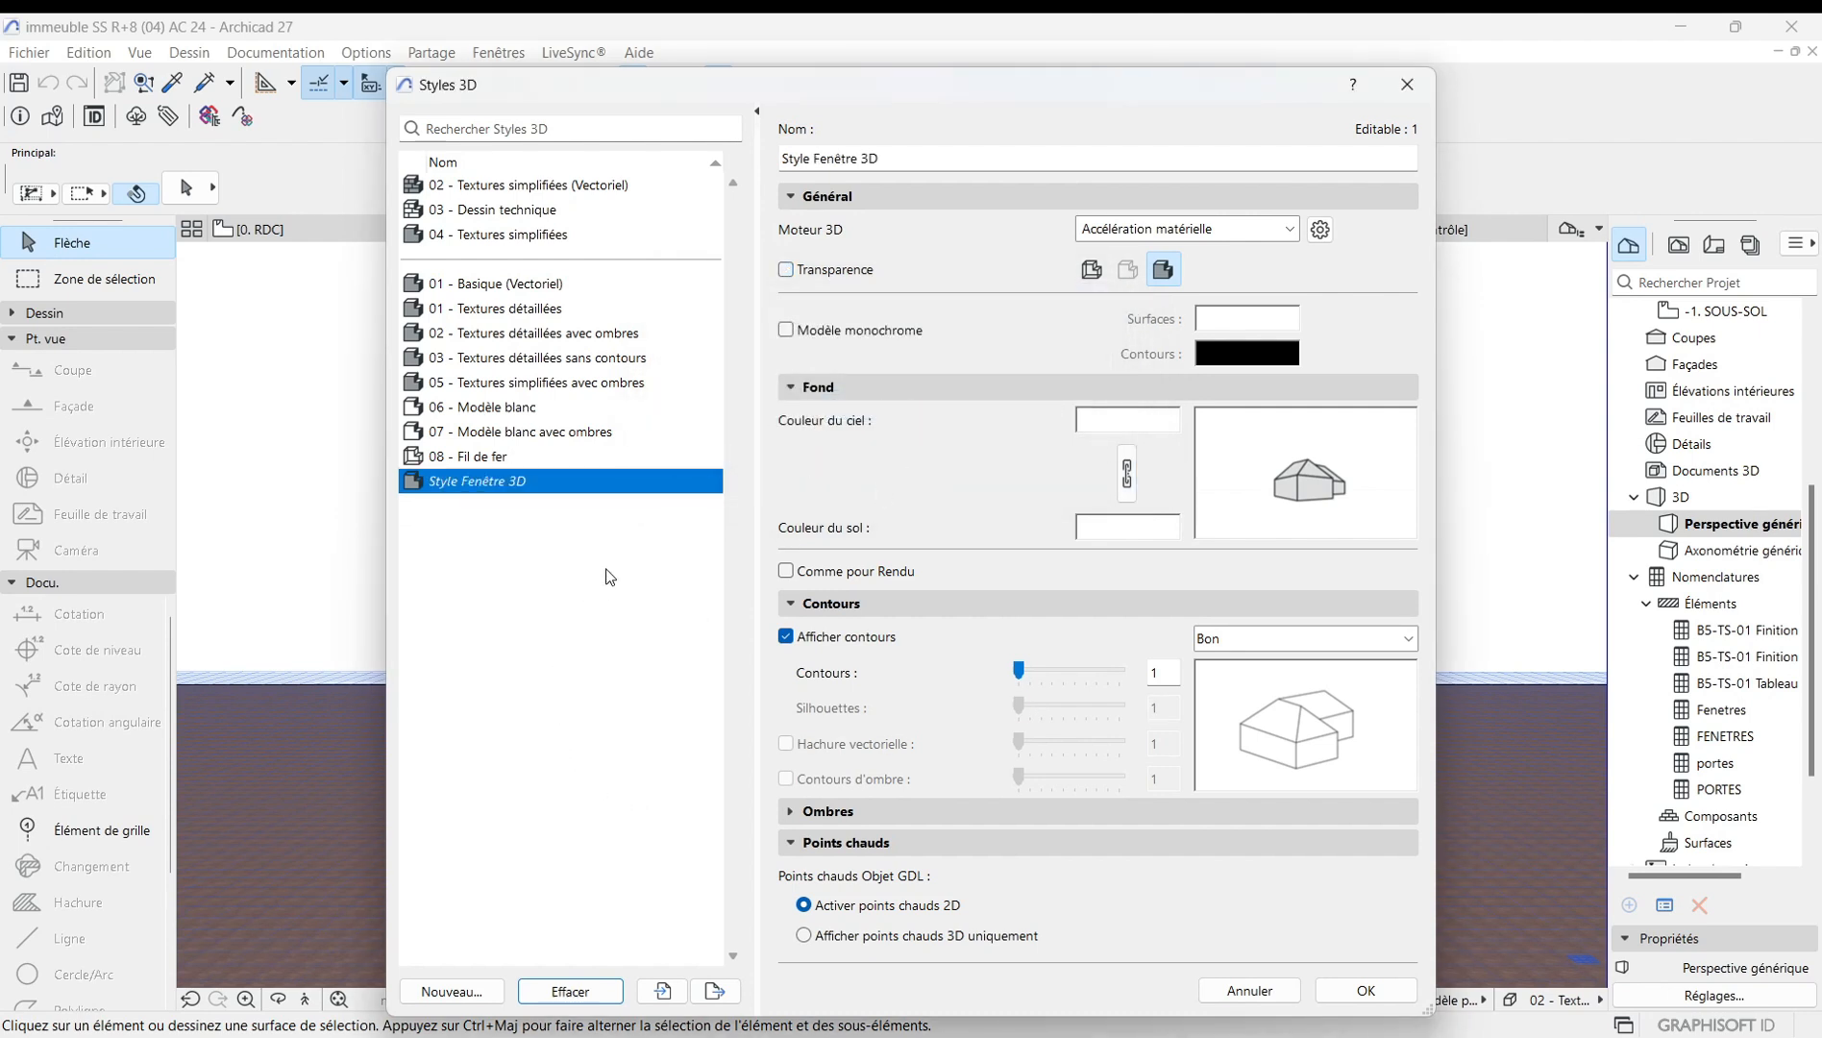
Select 05 - Textures simplifiées avec ombres, open and close the style export and import dialogs, and apply it.
left_click(528, 384)
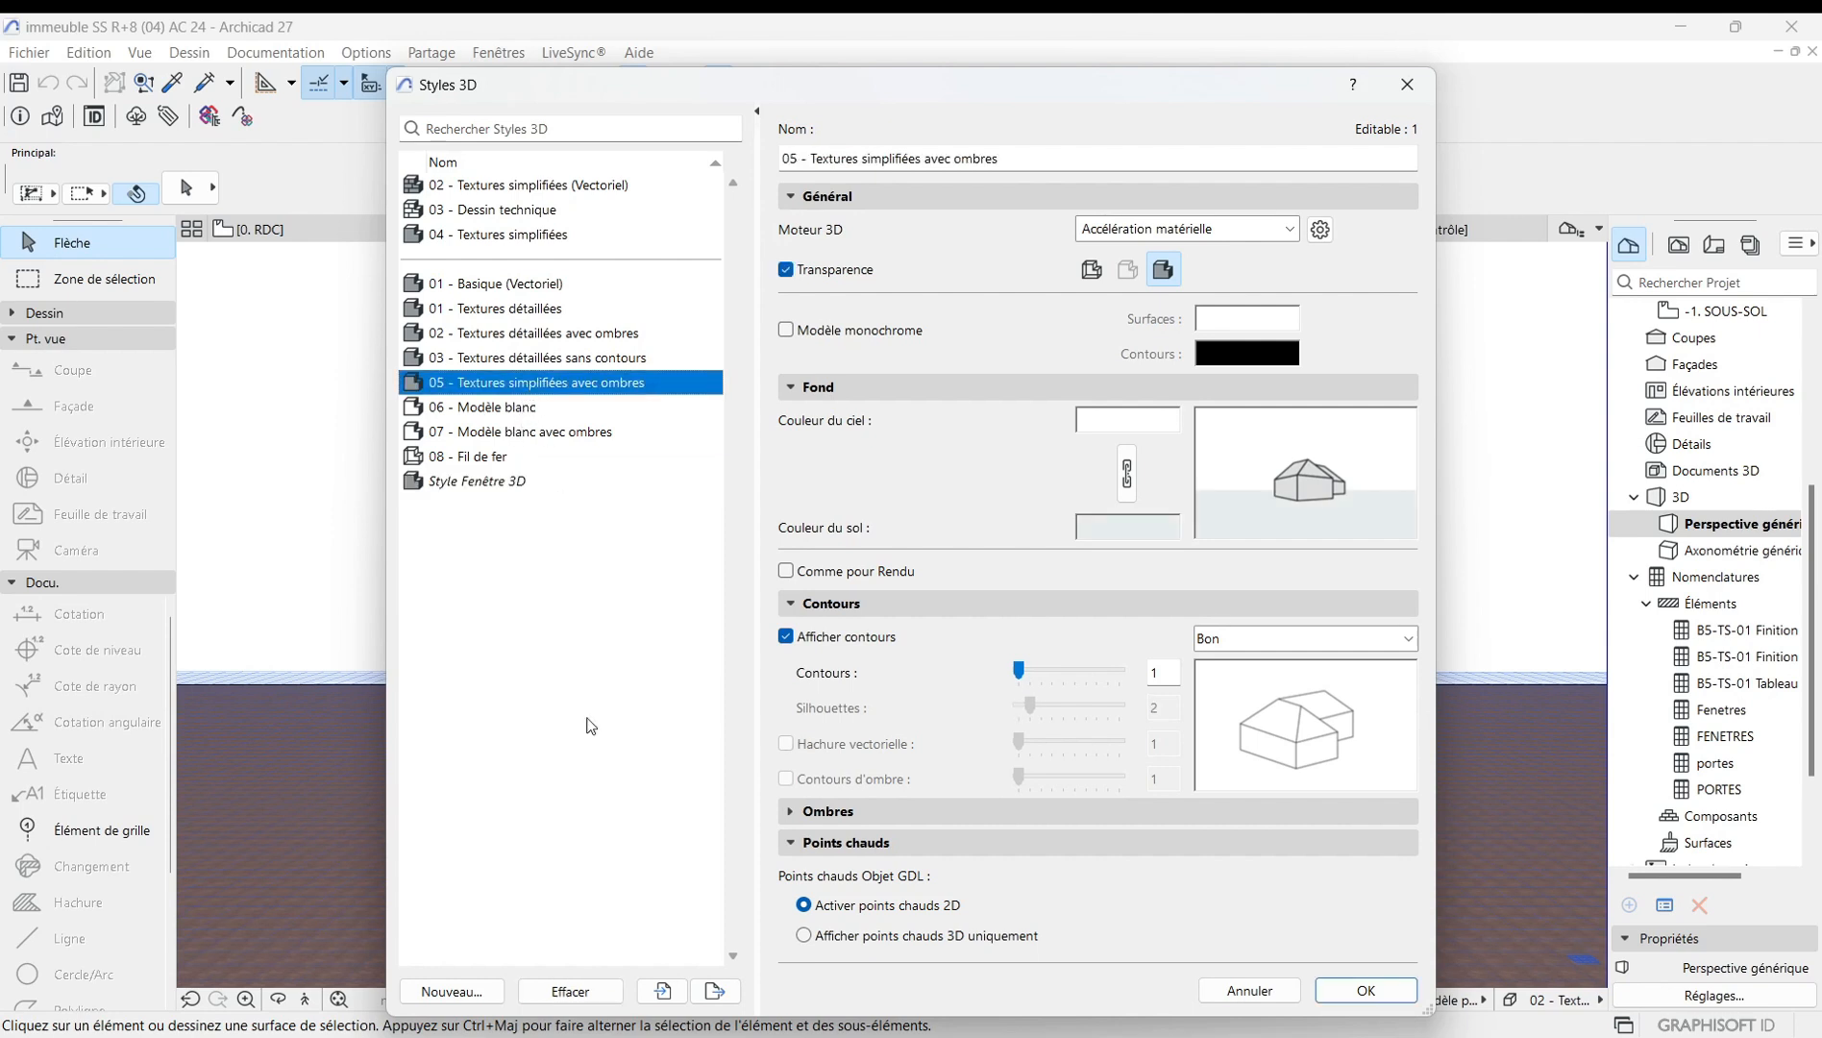
left_click(716, 993)
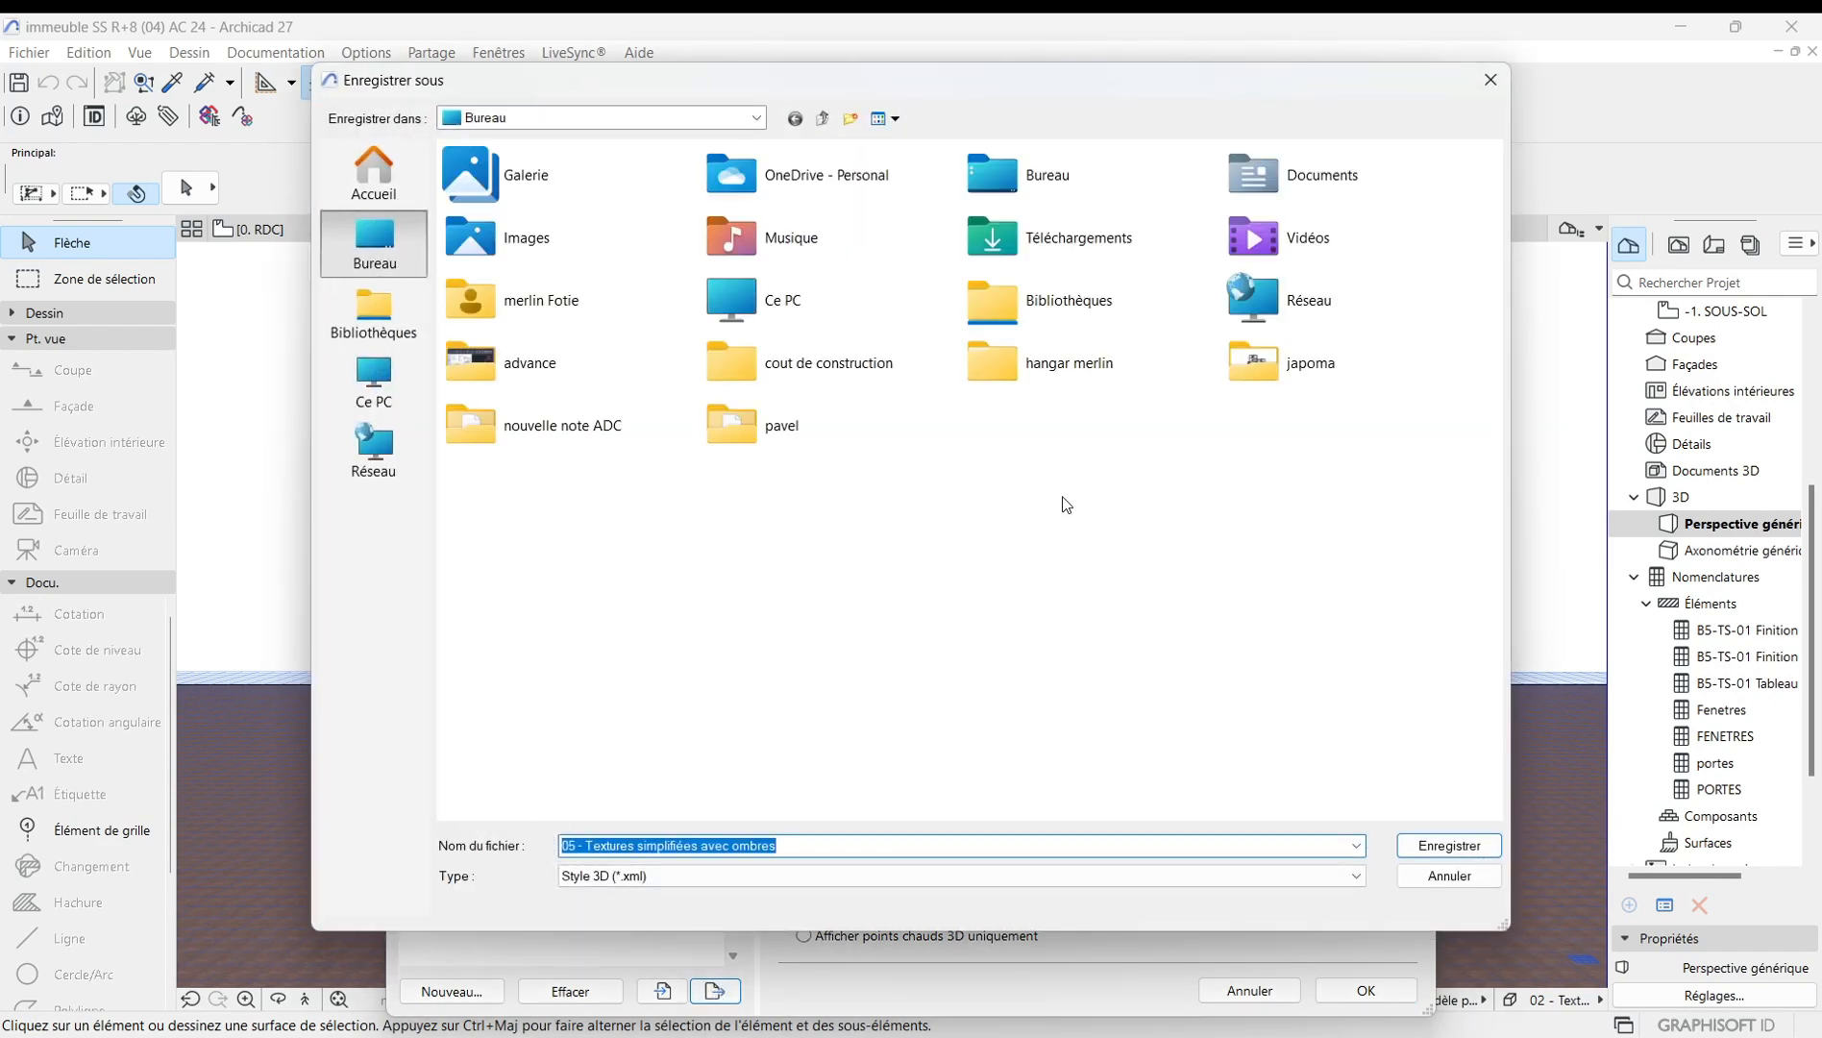
left_click(1491, 79)
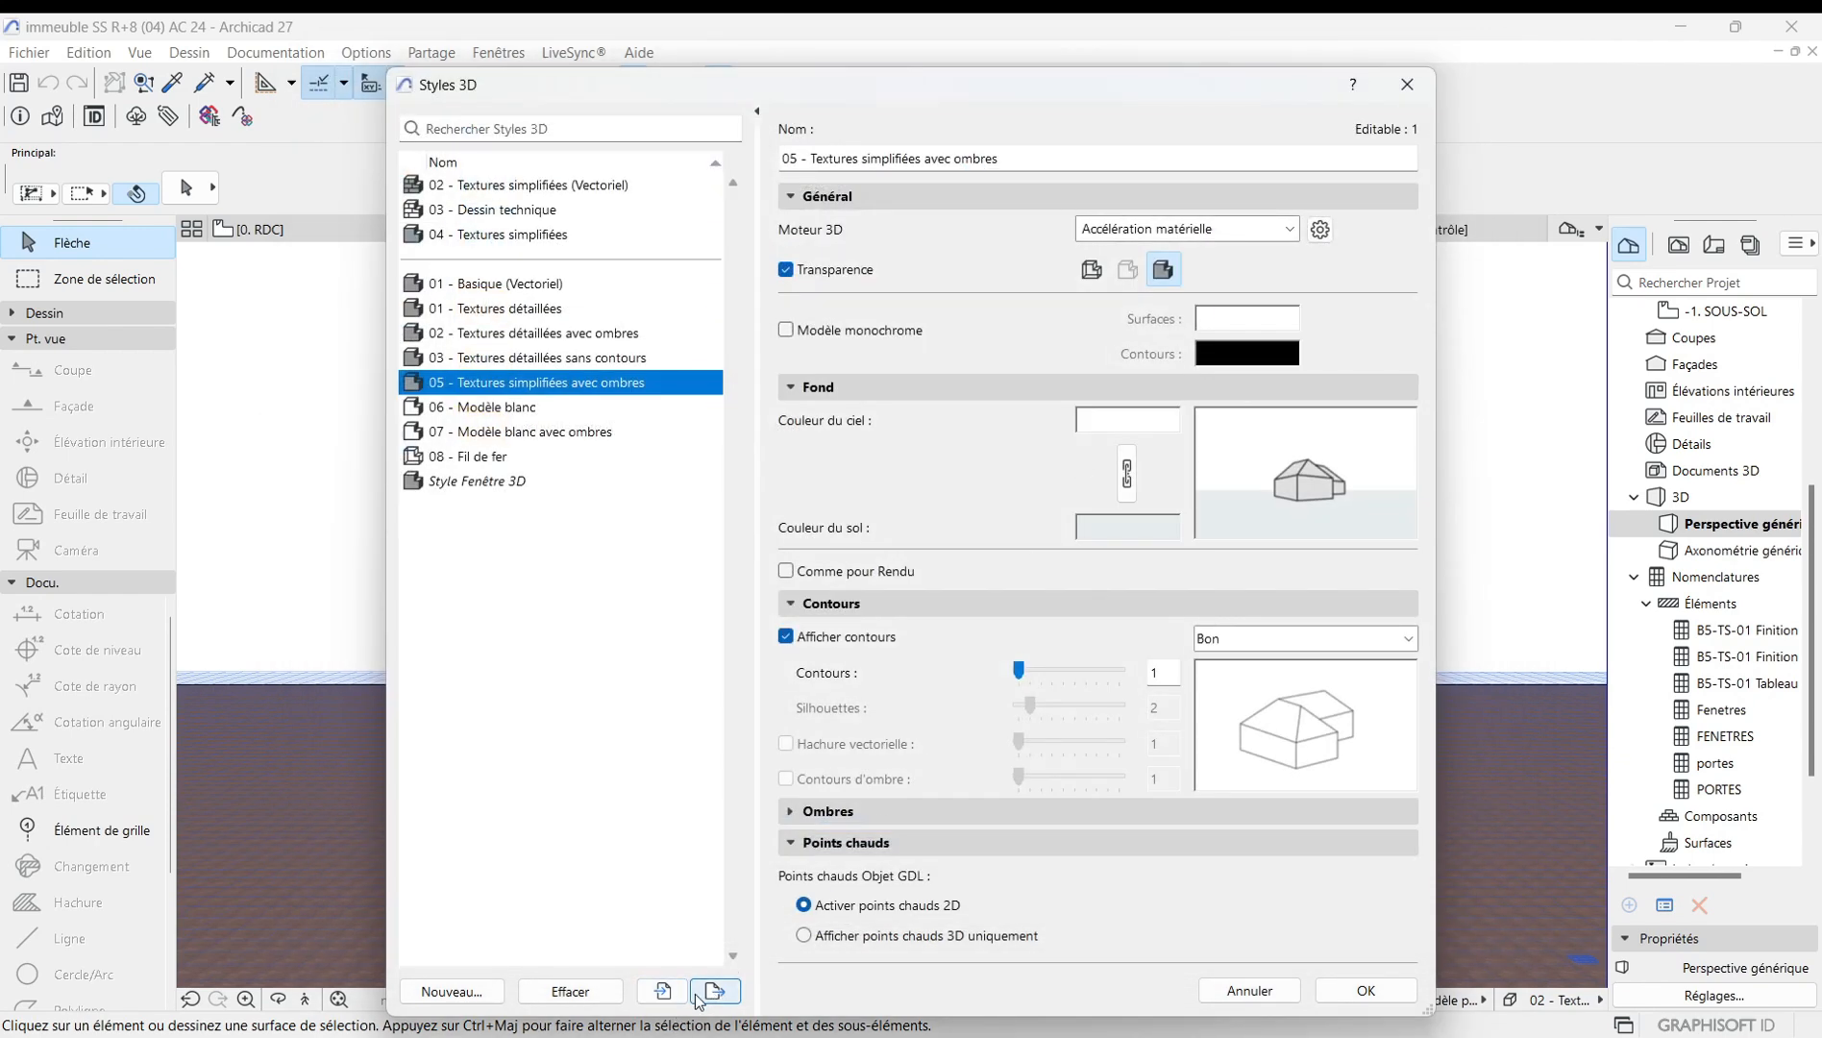
left_click(662, 991)
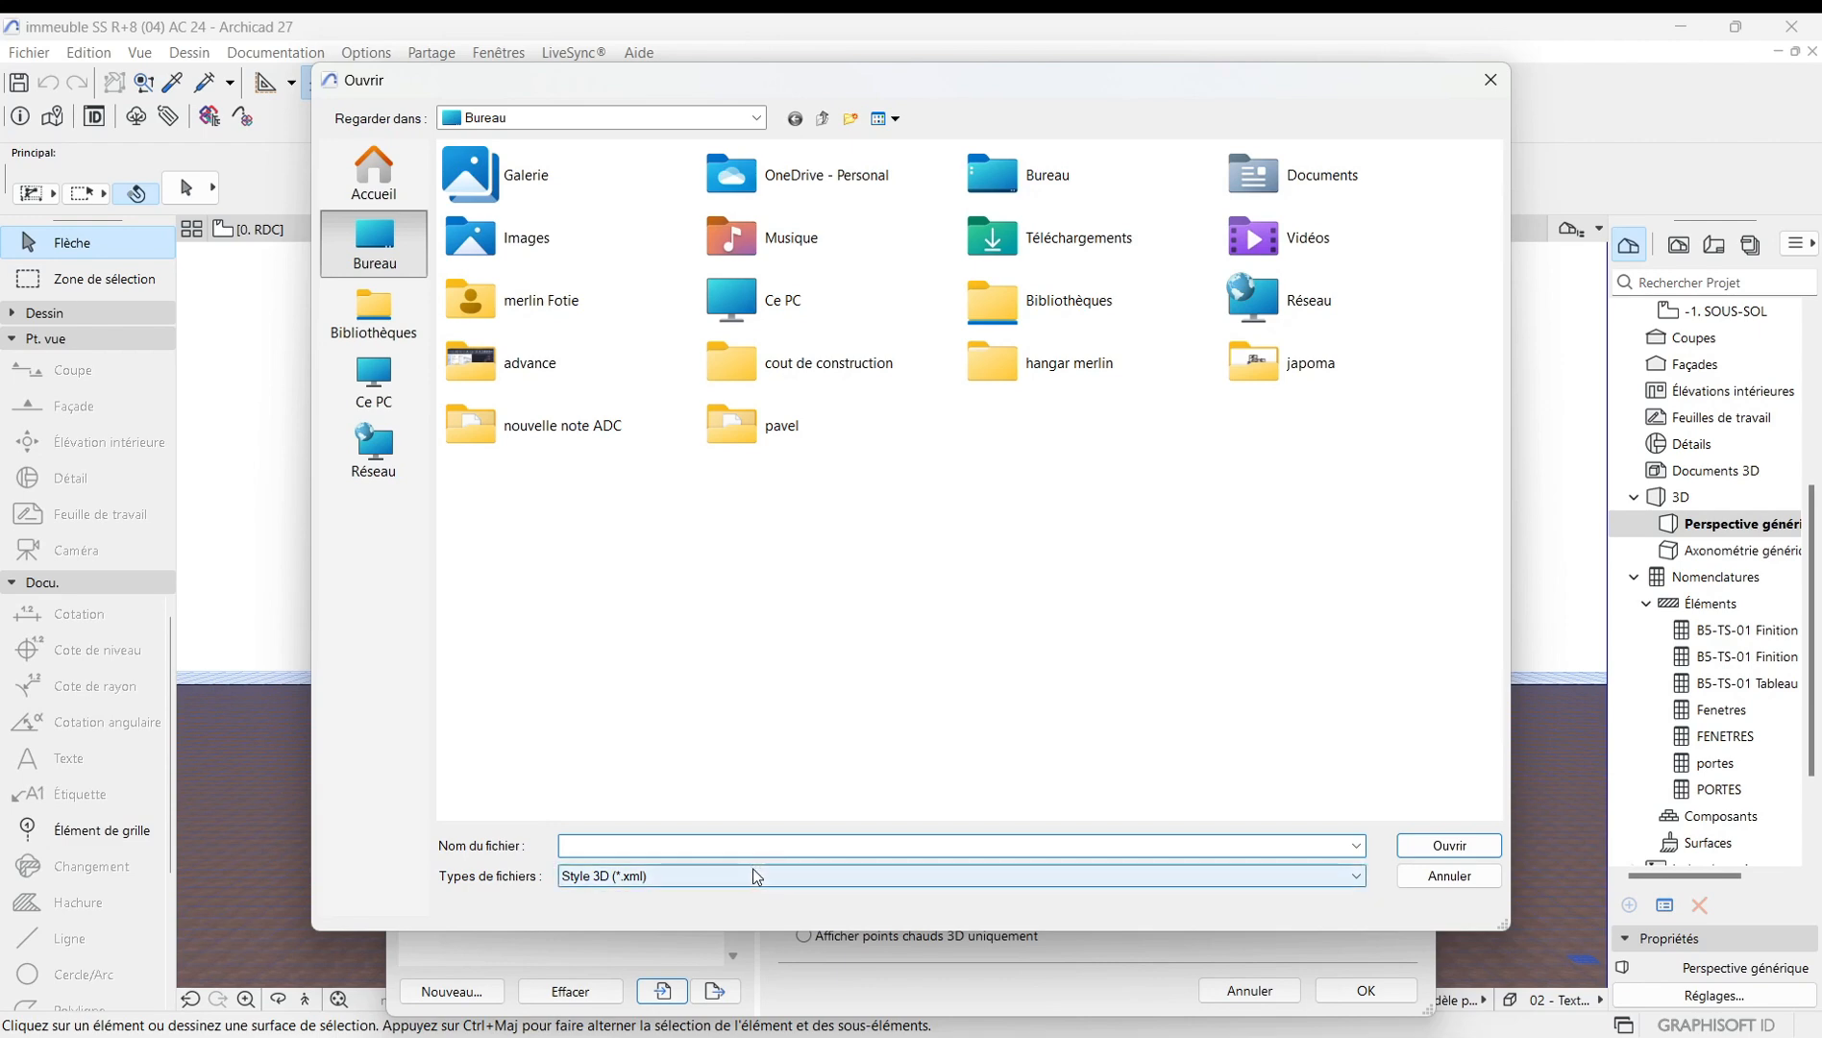
left_click(1483, 87)
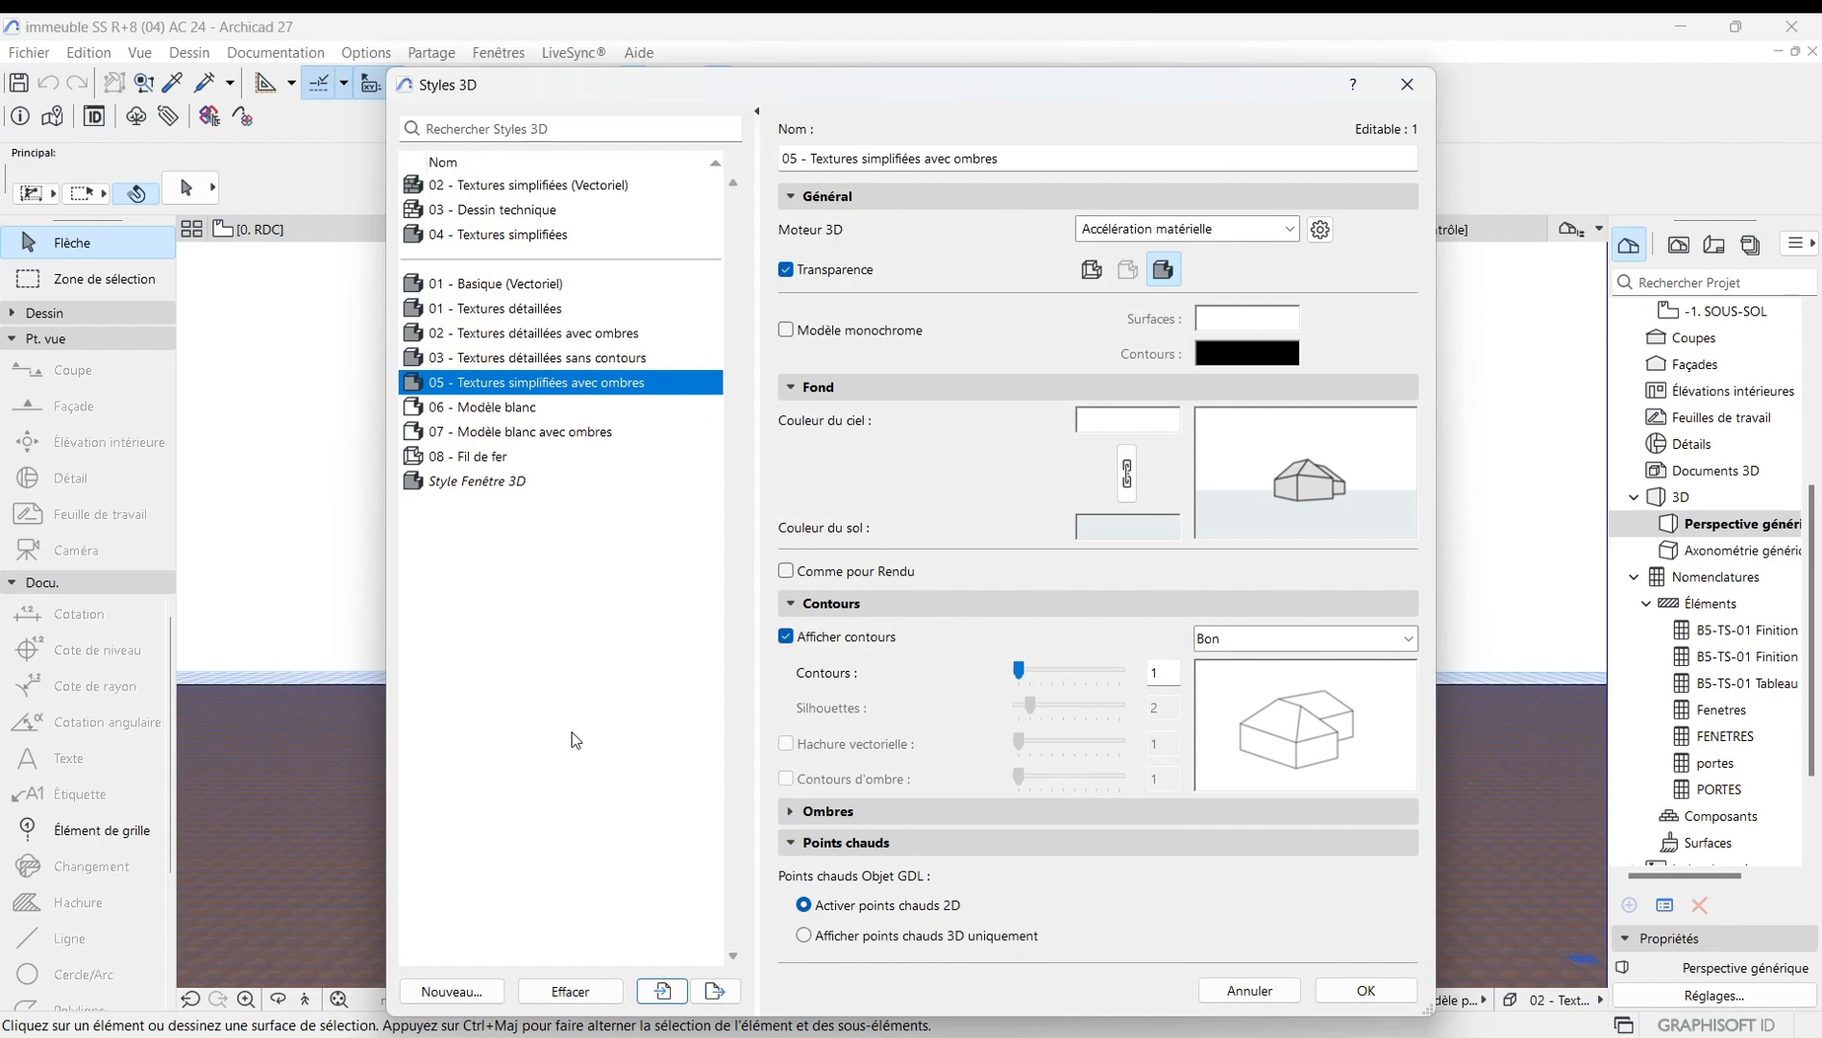
key("Return")
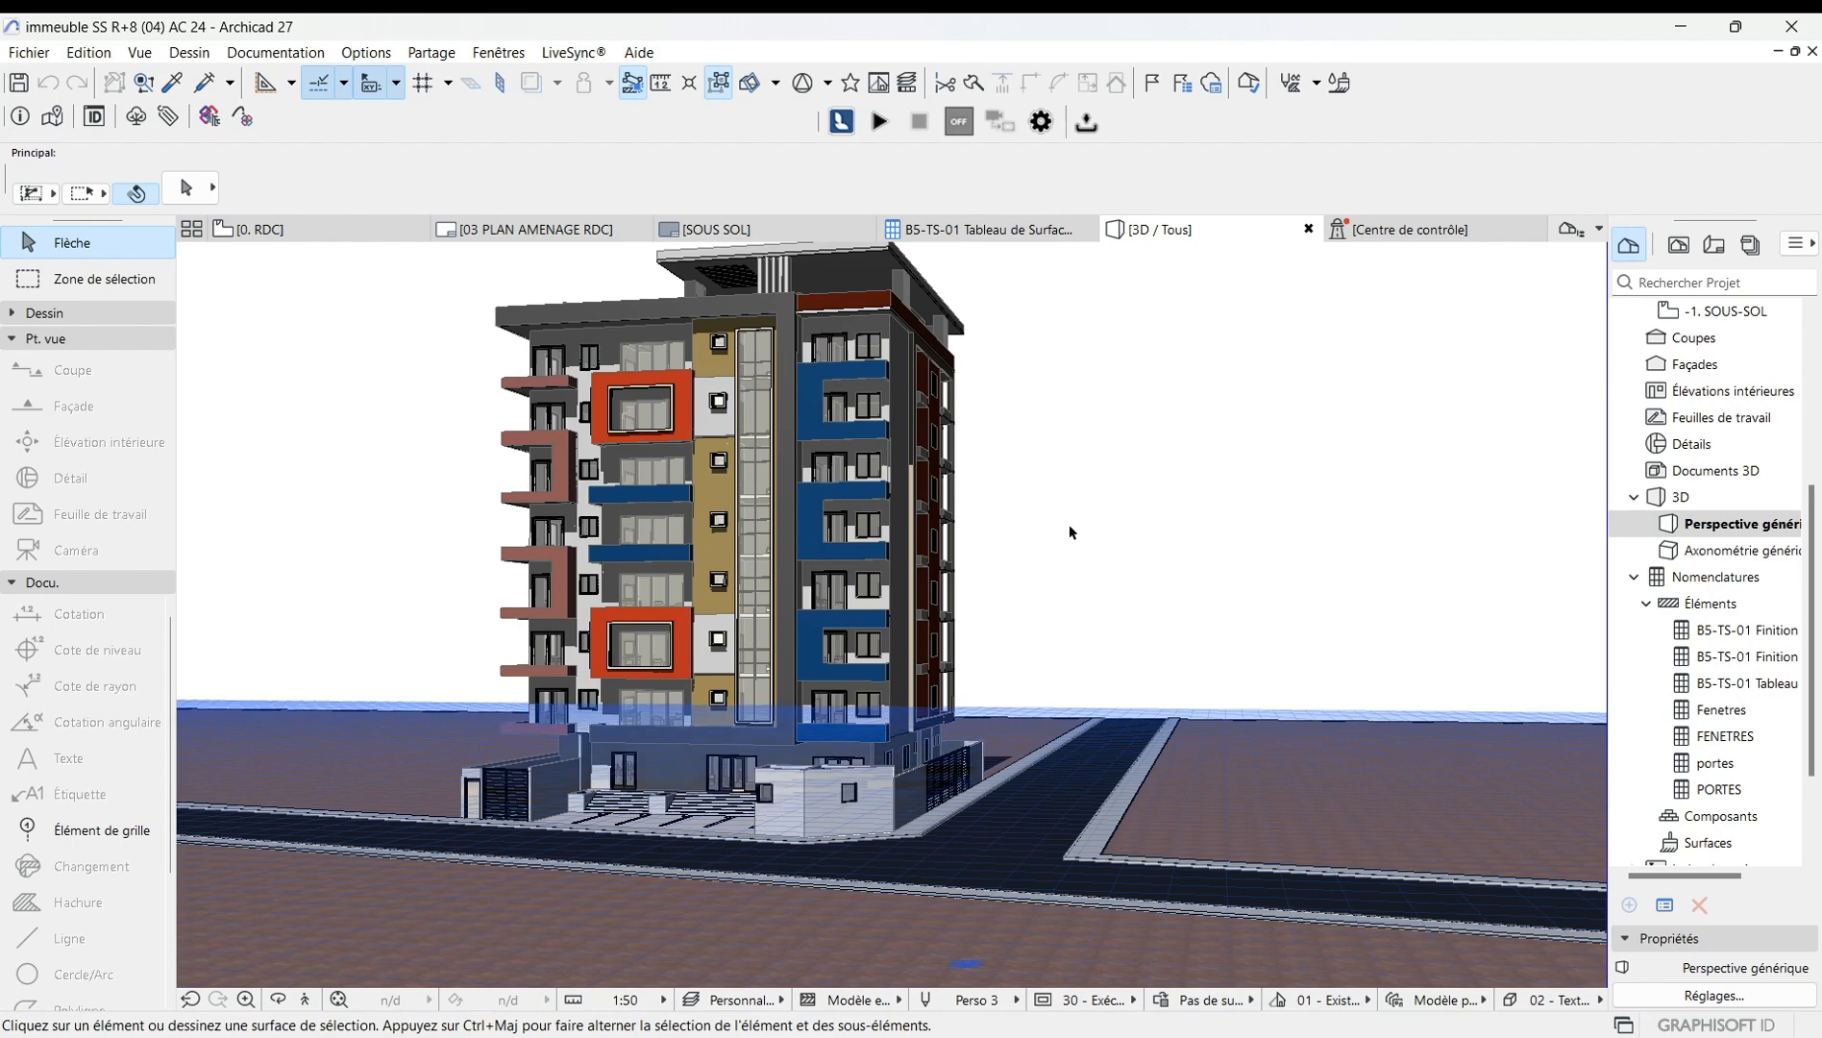
Open the perspective view options and set the camera Z height to 15,00.
right_click(1065, 470)
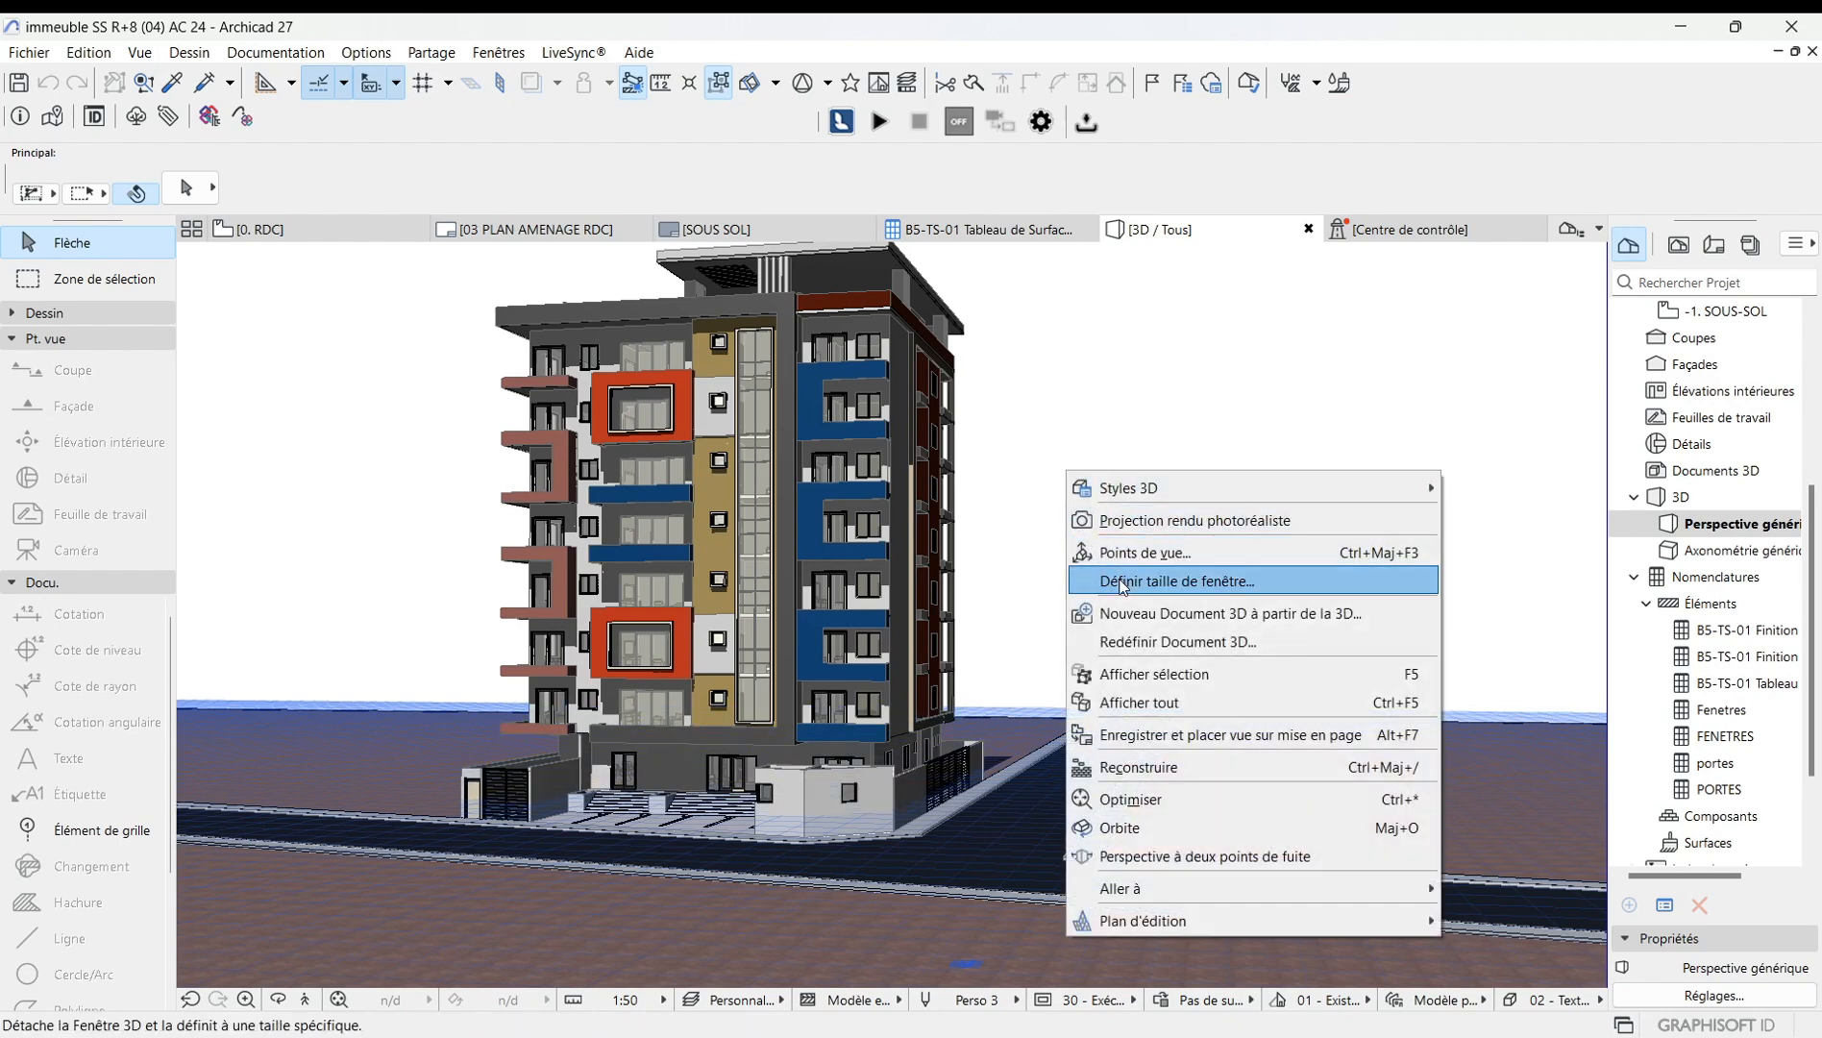
left_click(1189, 556)
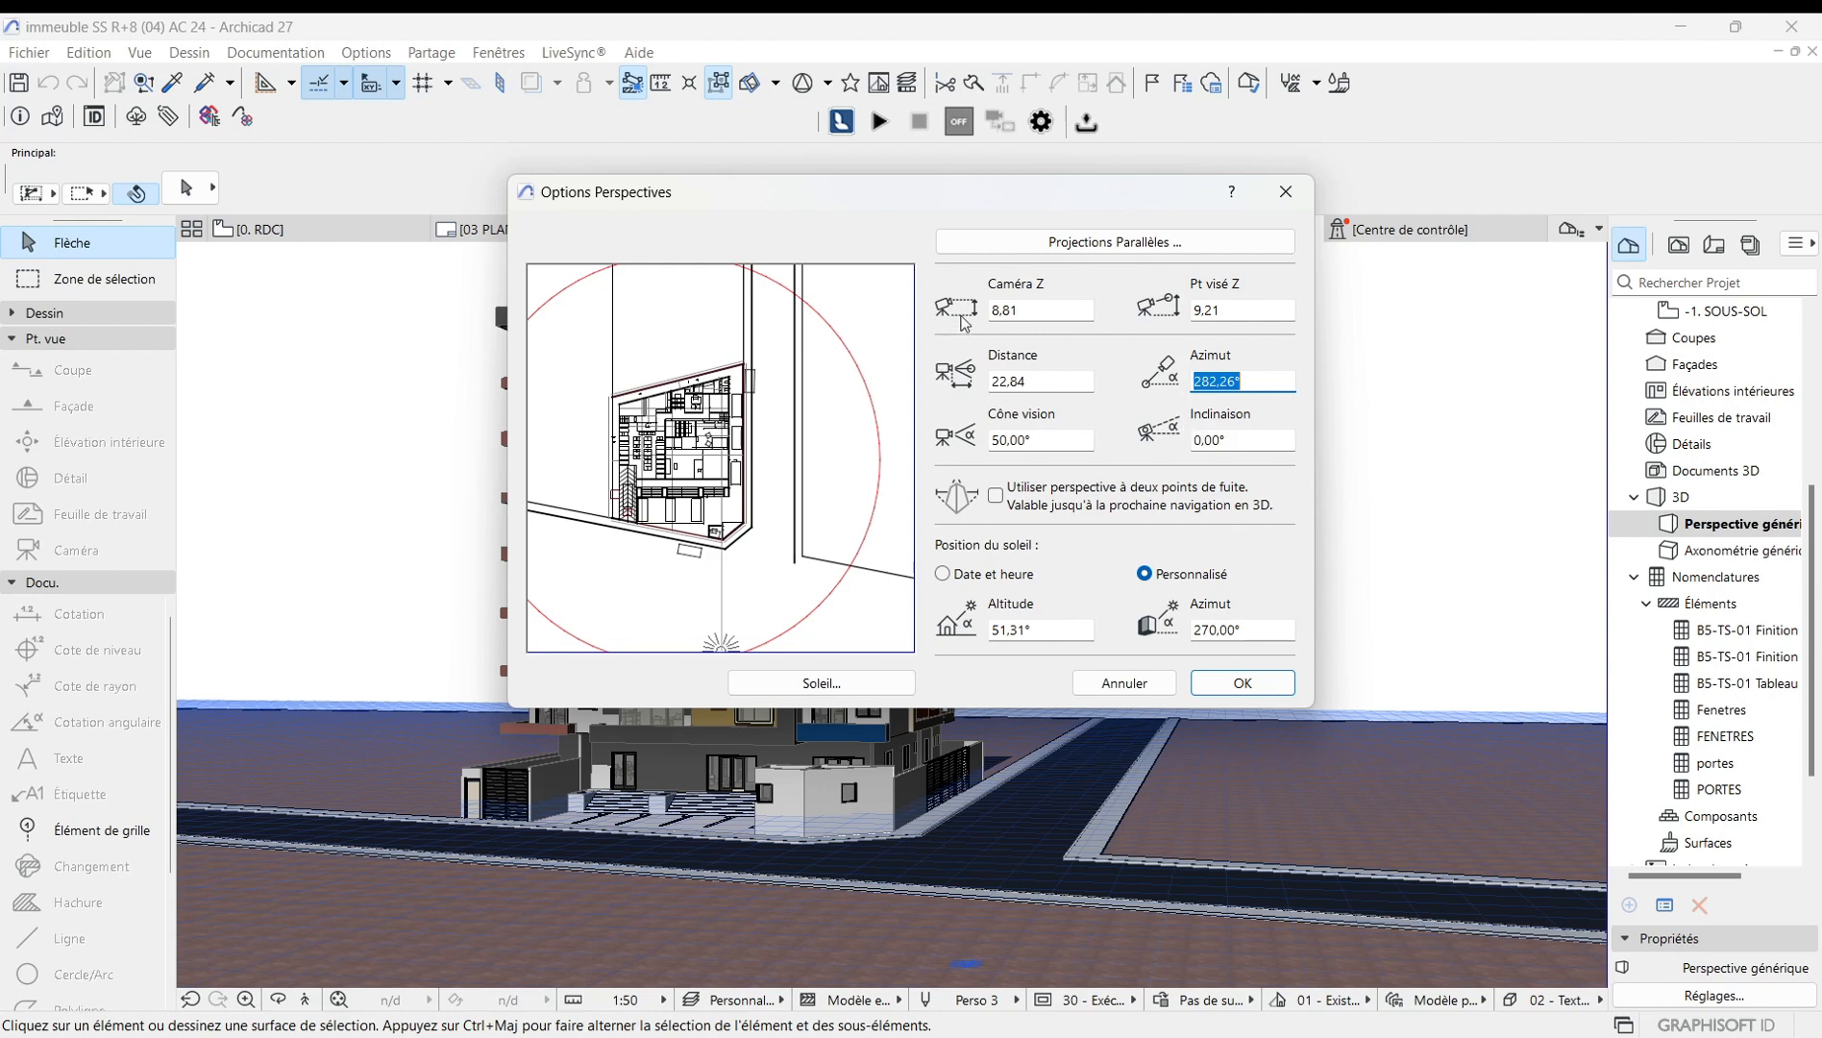
left_click(1032, 312)
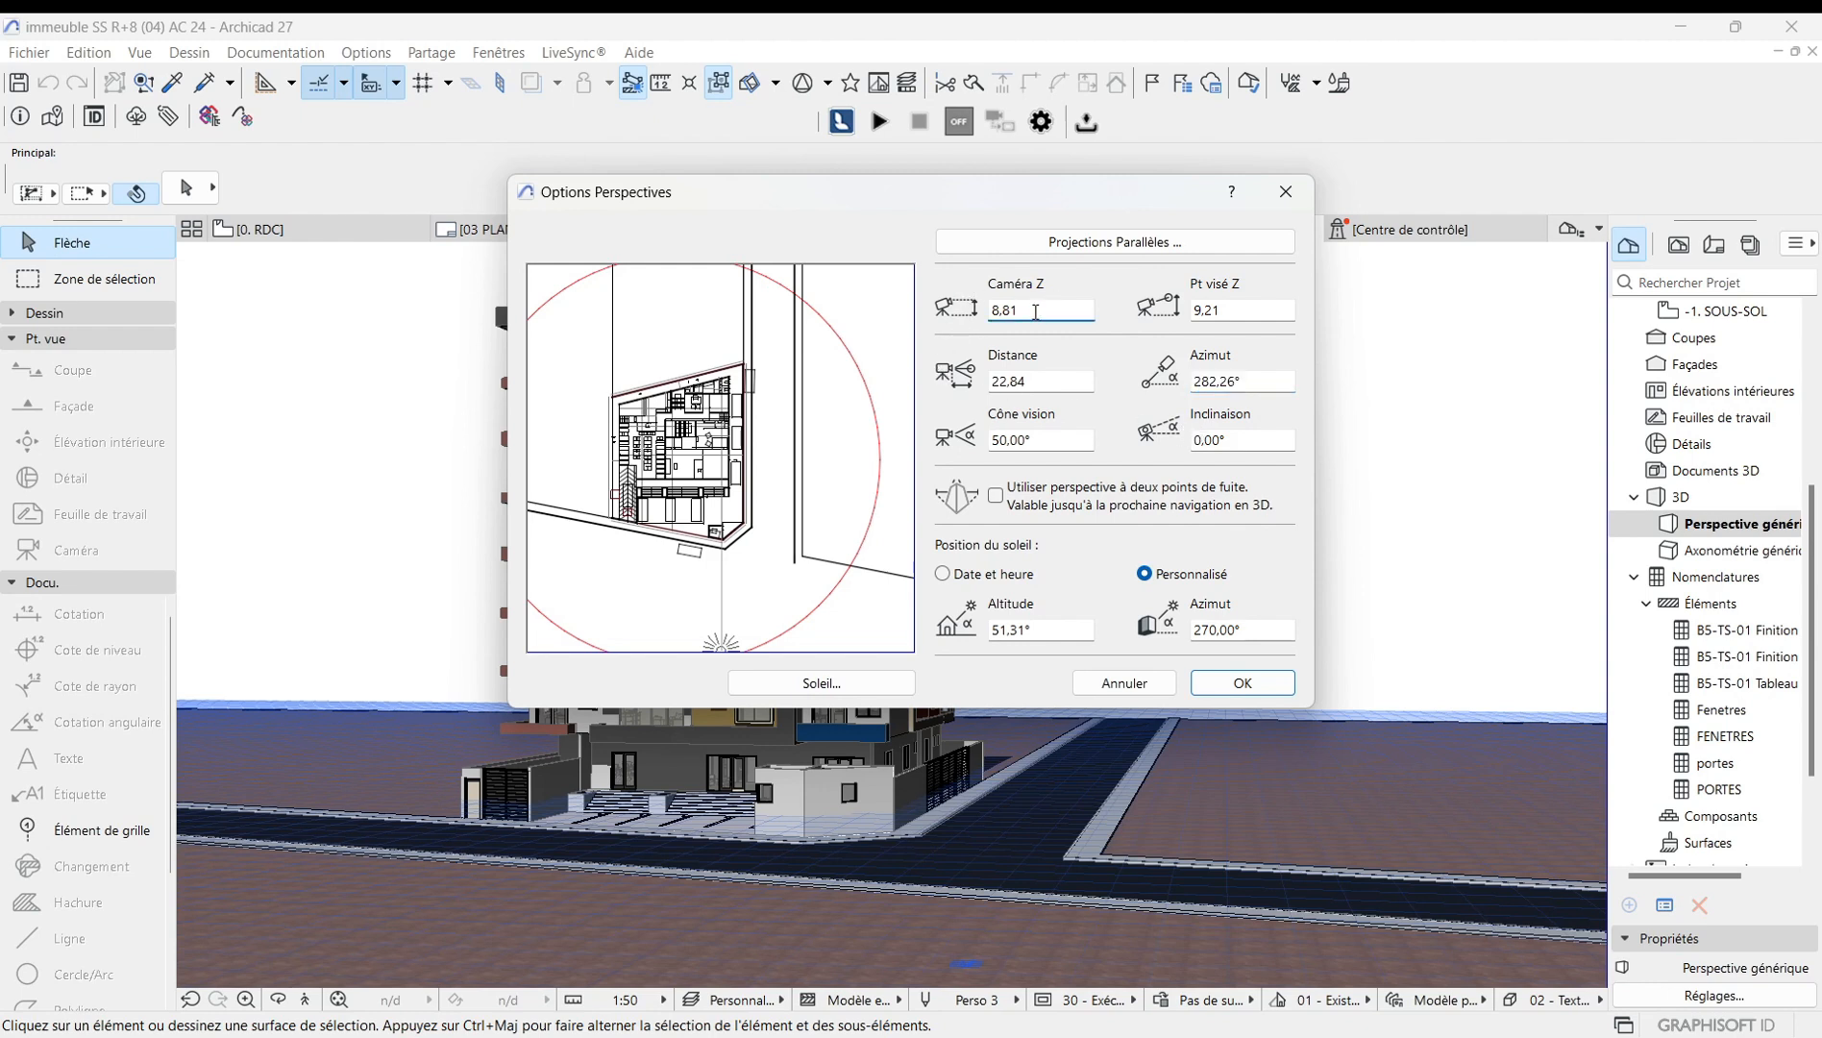
key("BackSpace")
key("BackSpace")
key("BackSpace")
type("10")
type(",00")
key("BackSpace")
key("BackSpace")
key("BackSpace")
key("BackSpace")
type("15,00")
Set the cone of vision to 60° and confirm the perspective options.
left_click(1043, 442)
key("BackSpace")
key("BackSpace")
key("BackSpace")
key("BackSpace")
key("BackSpace")
key("BackSpace")
type("60")
left_click(1265, 685)
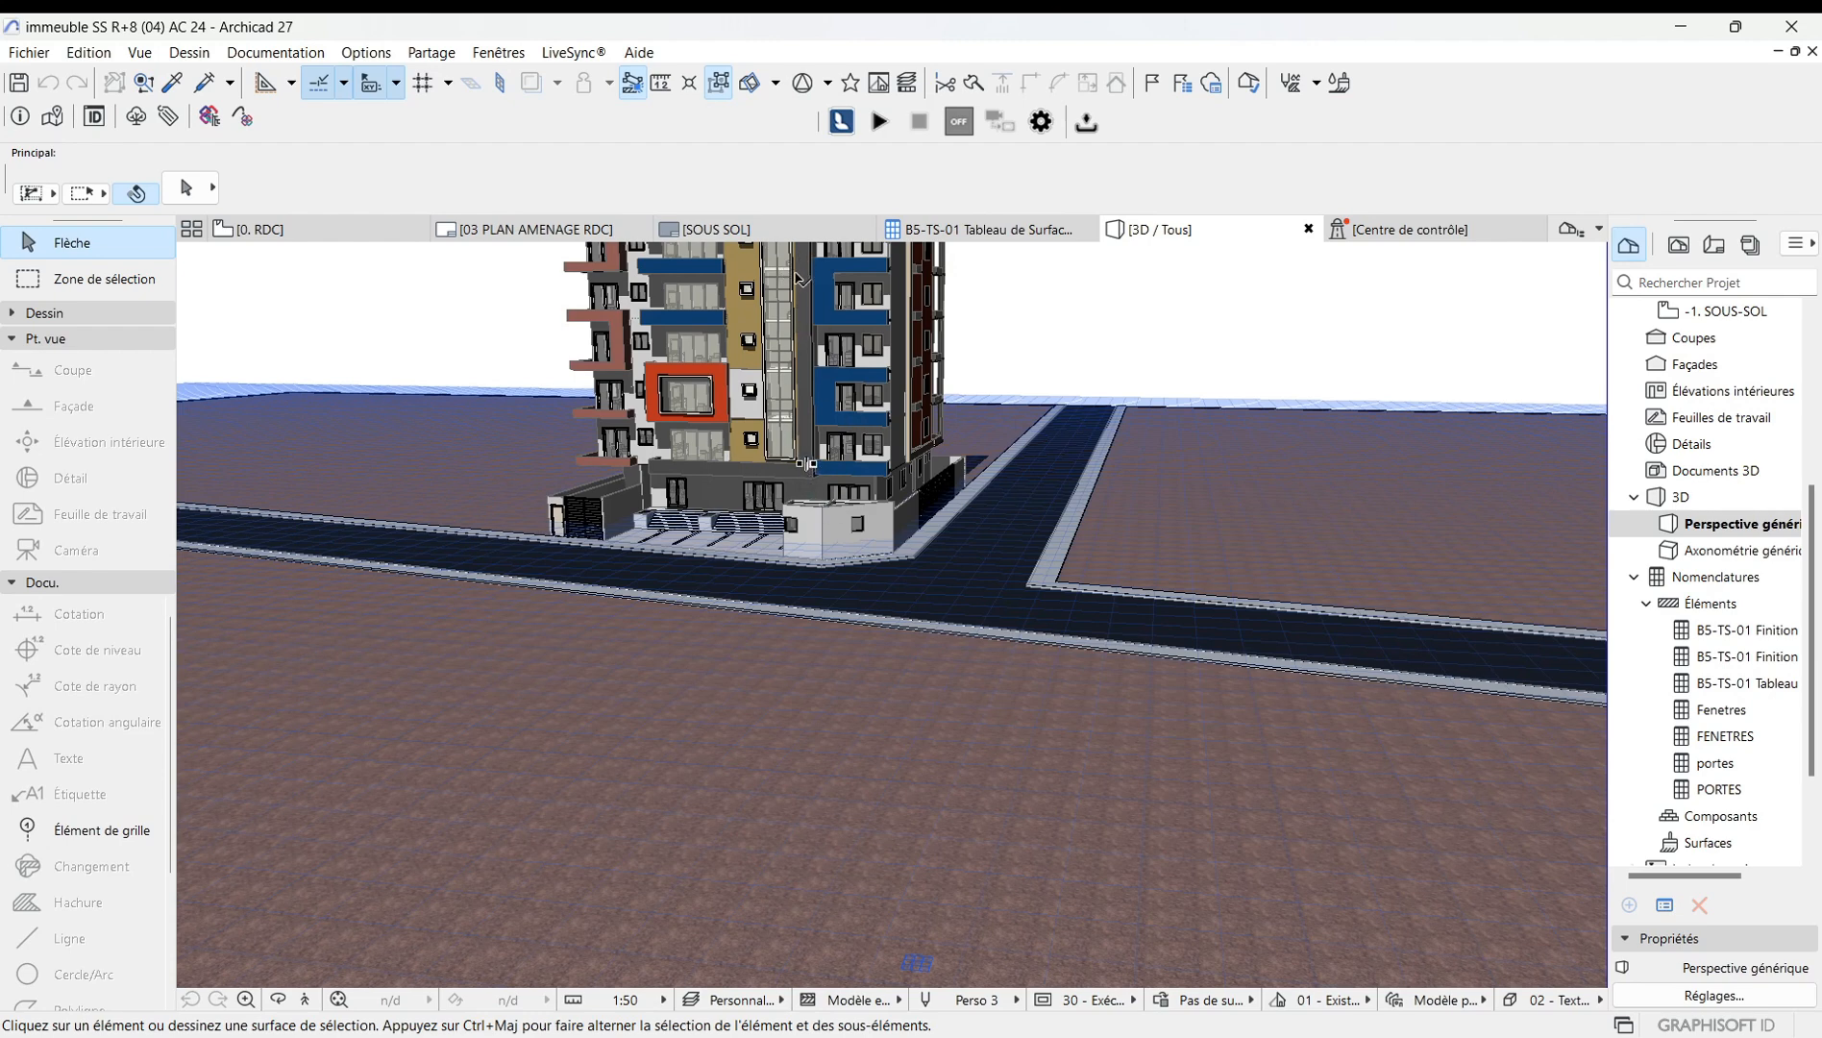
Reopen the perspective view options, set the camera Z height to 50, and confirm.
right_click(1021, 308)
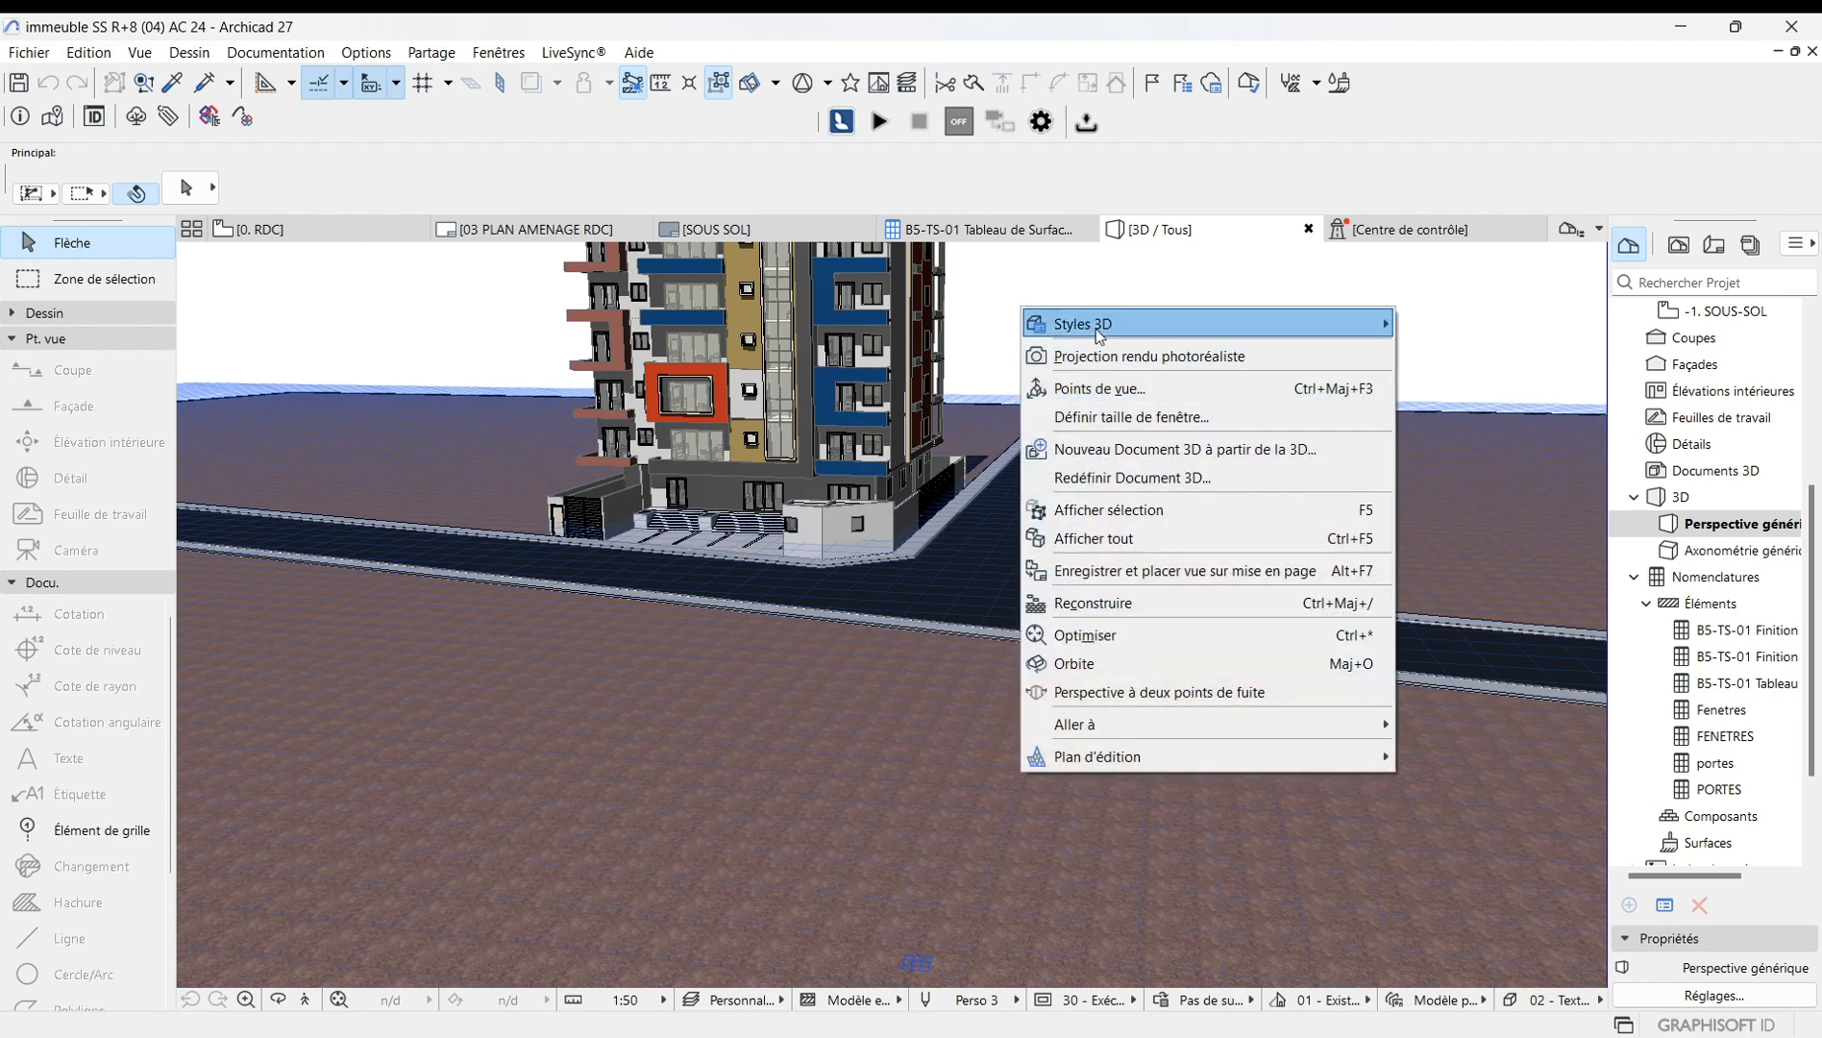
left_click(1101, 388)
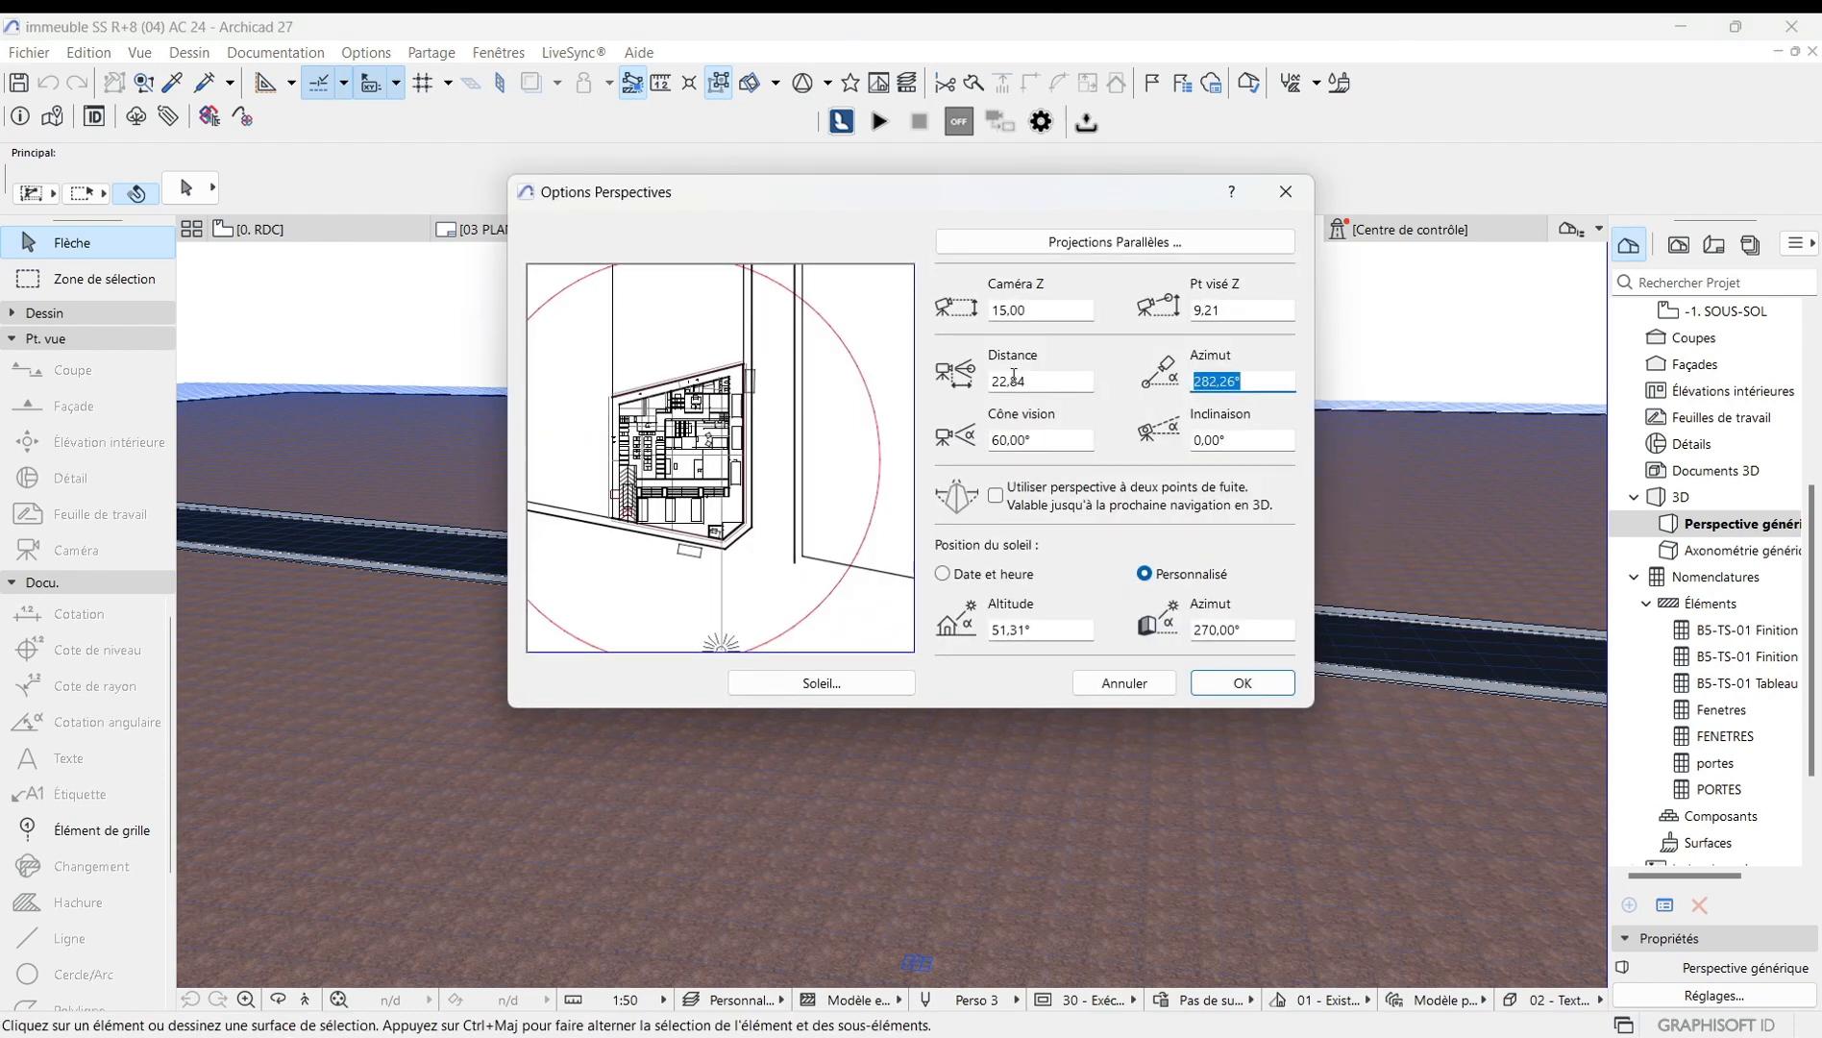
left_click(1042, 313)
key("BackSpace")
key("BackSpace")
key("BackSpace")
key("BackSpace")
key("BackSpace")
type("50")
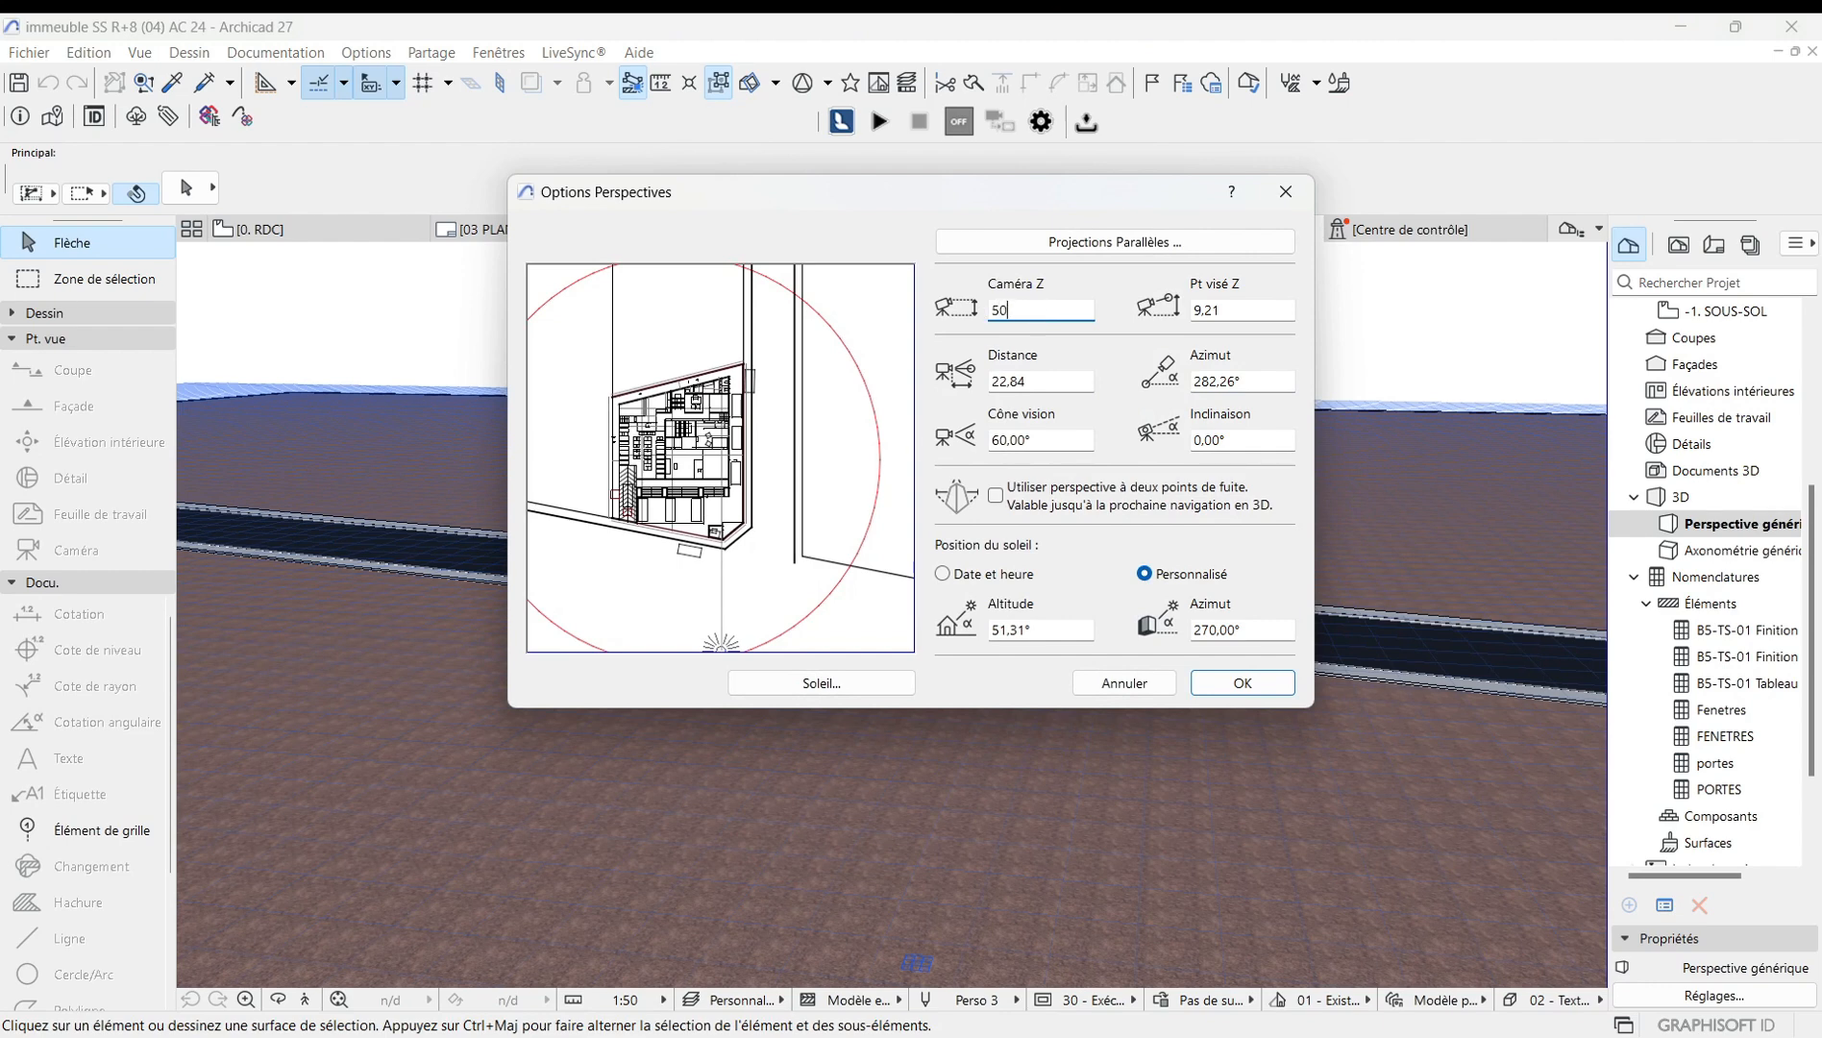
left_click(1233, 681)
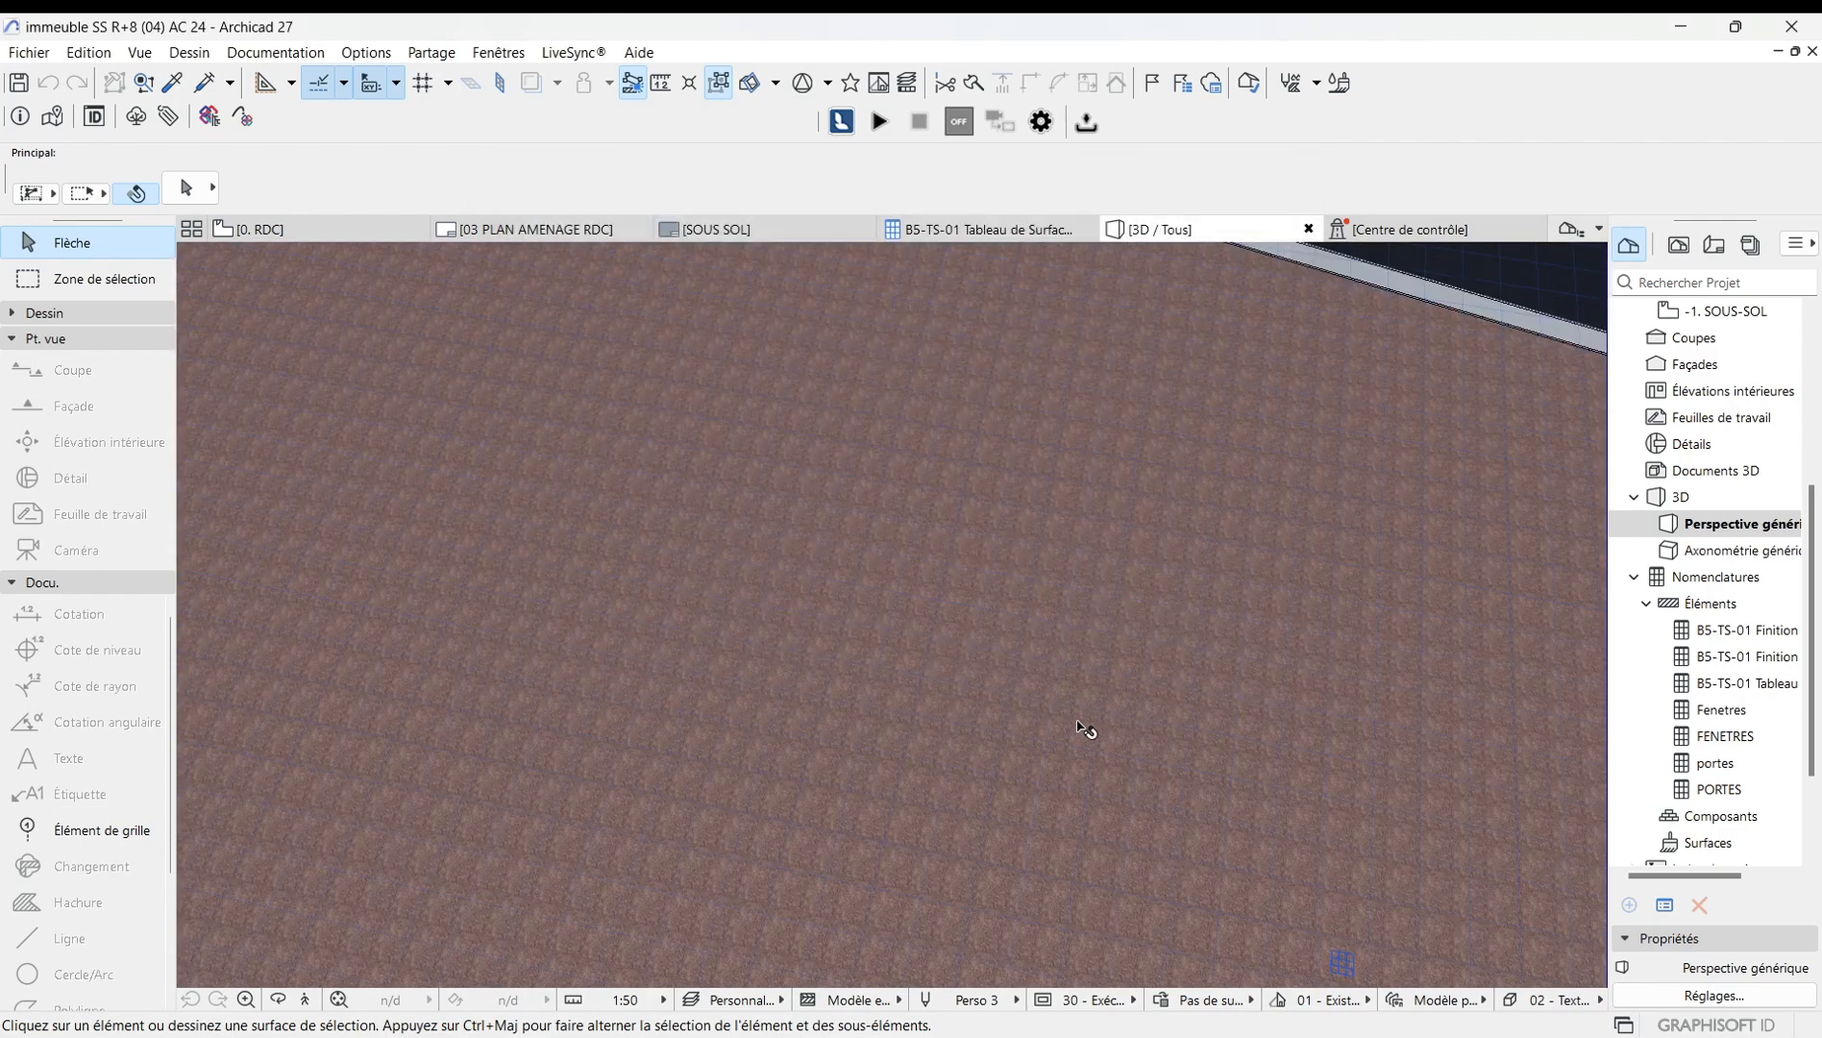
Zoom and orbit the 3D view to examine the building and its surrounding site.
scroll(806, 696, "down", 5)
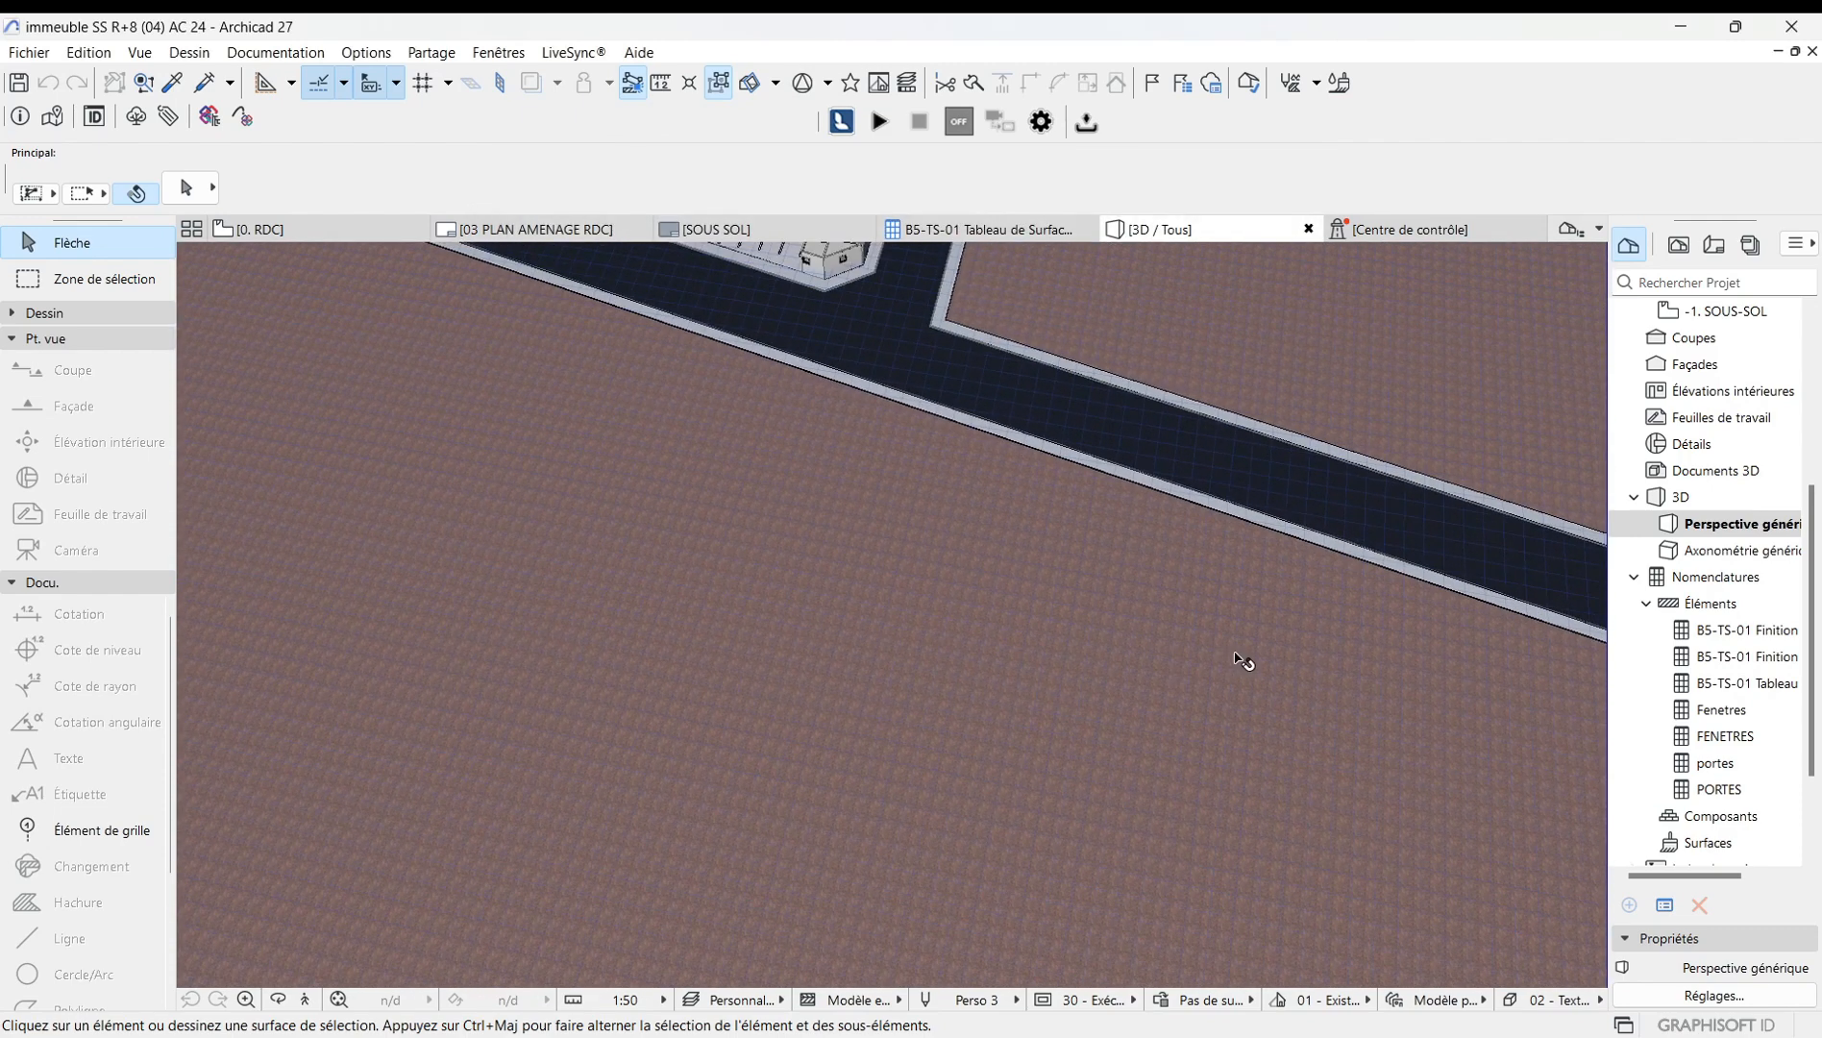
scroll(1240, 661, "down", 5)
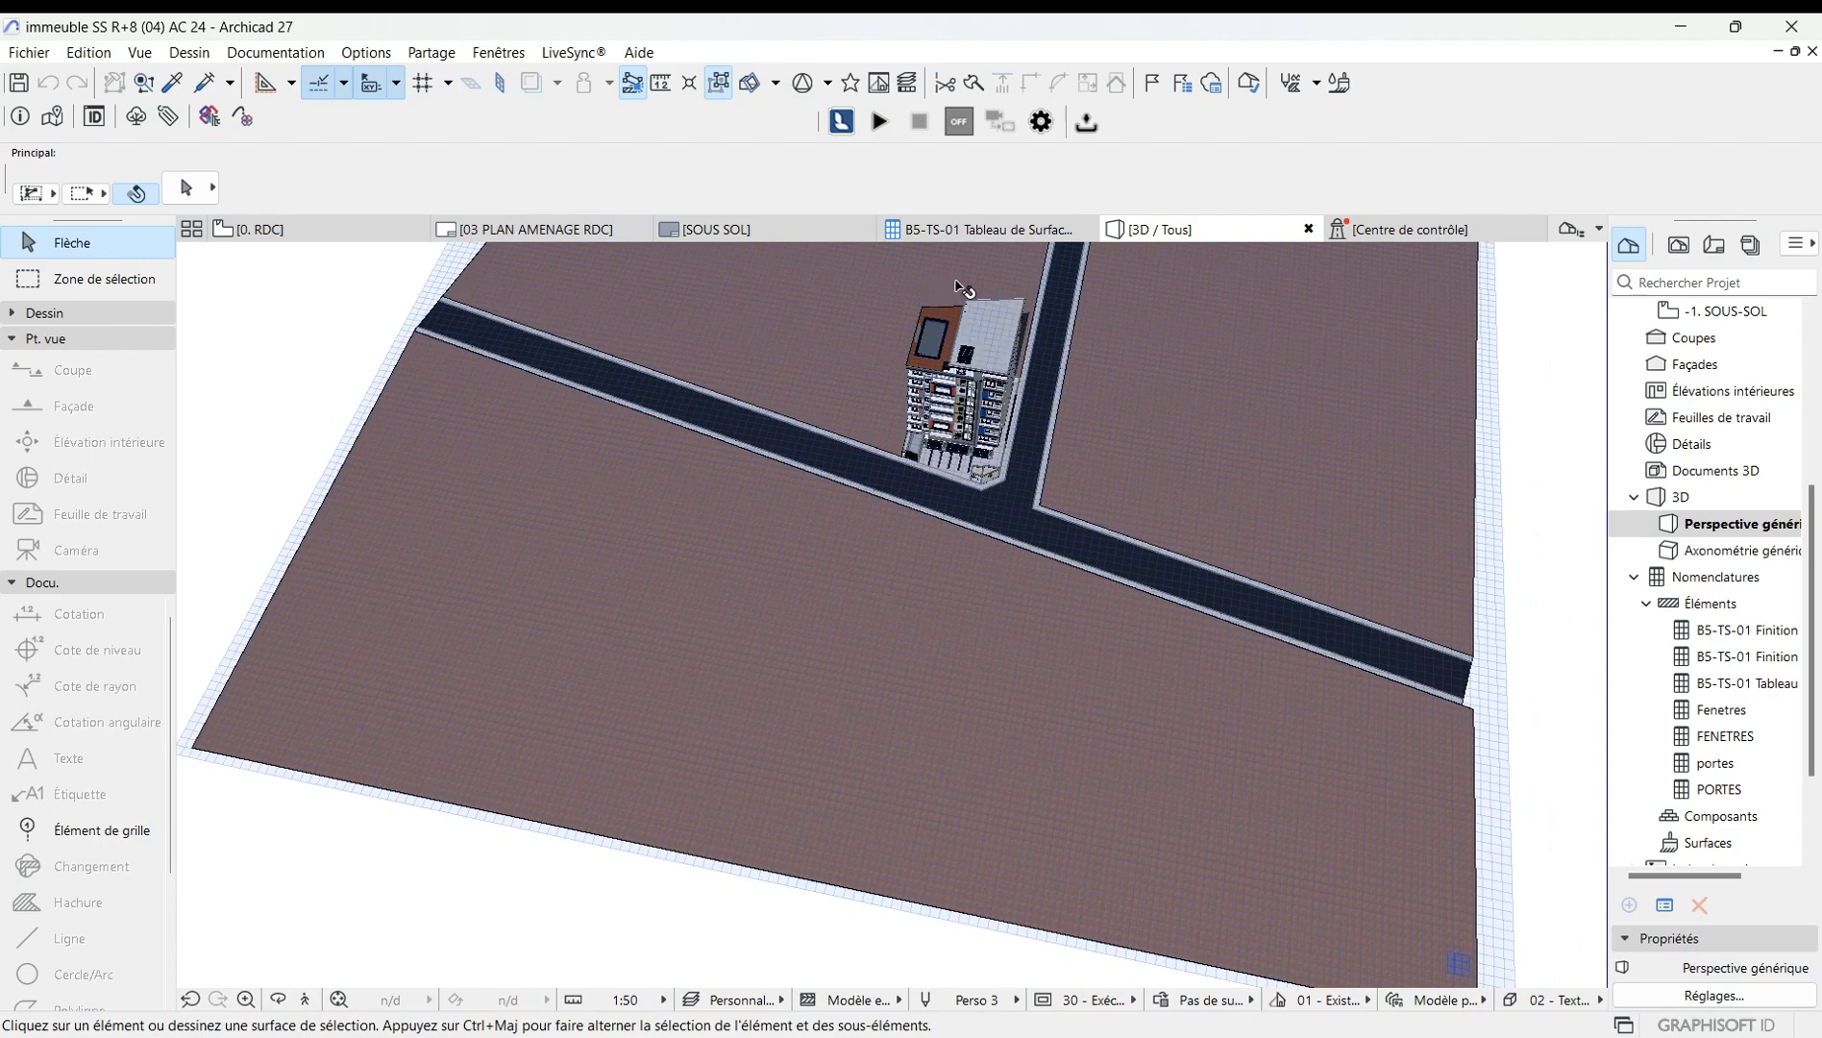
scroll(990, 281, "up", 5)
scroll(1038, 296, "up", 2)
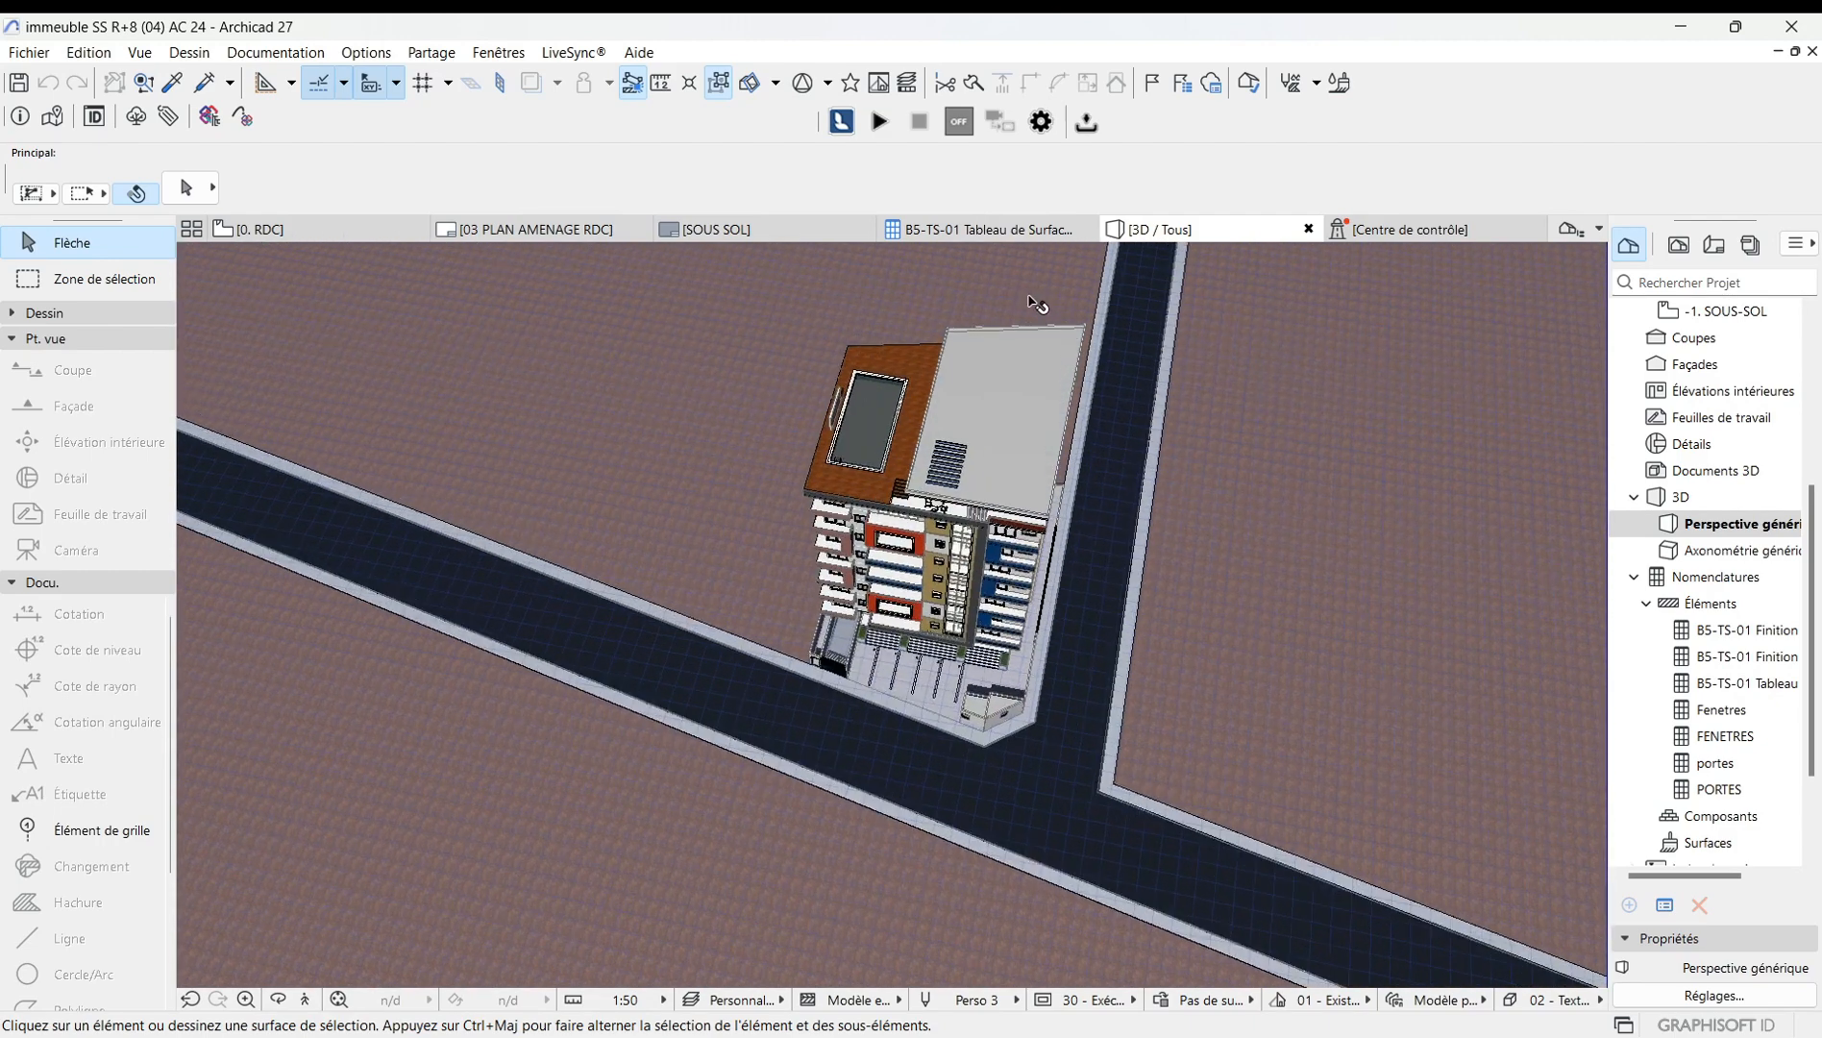
scroll(908, 304, "down", 3)
scroll(859, 512, "up", 2)
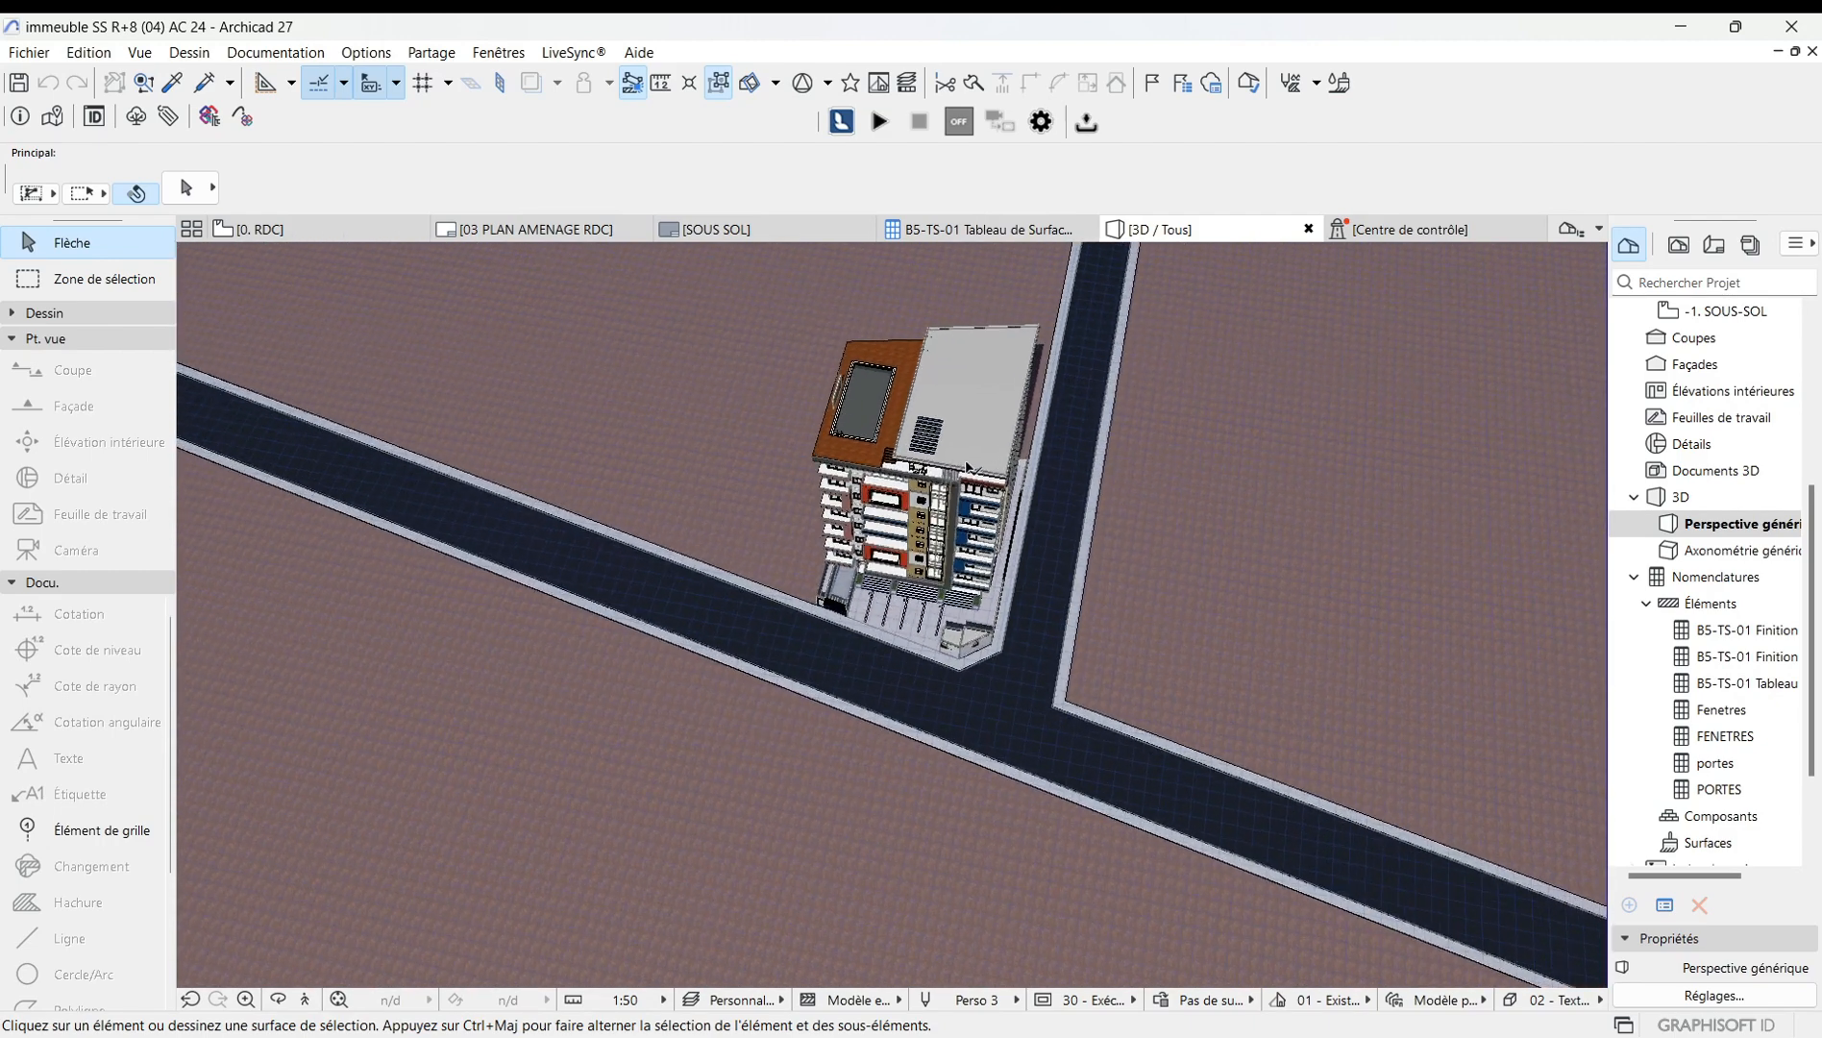
right_click(656, 348)
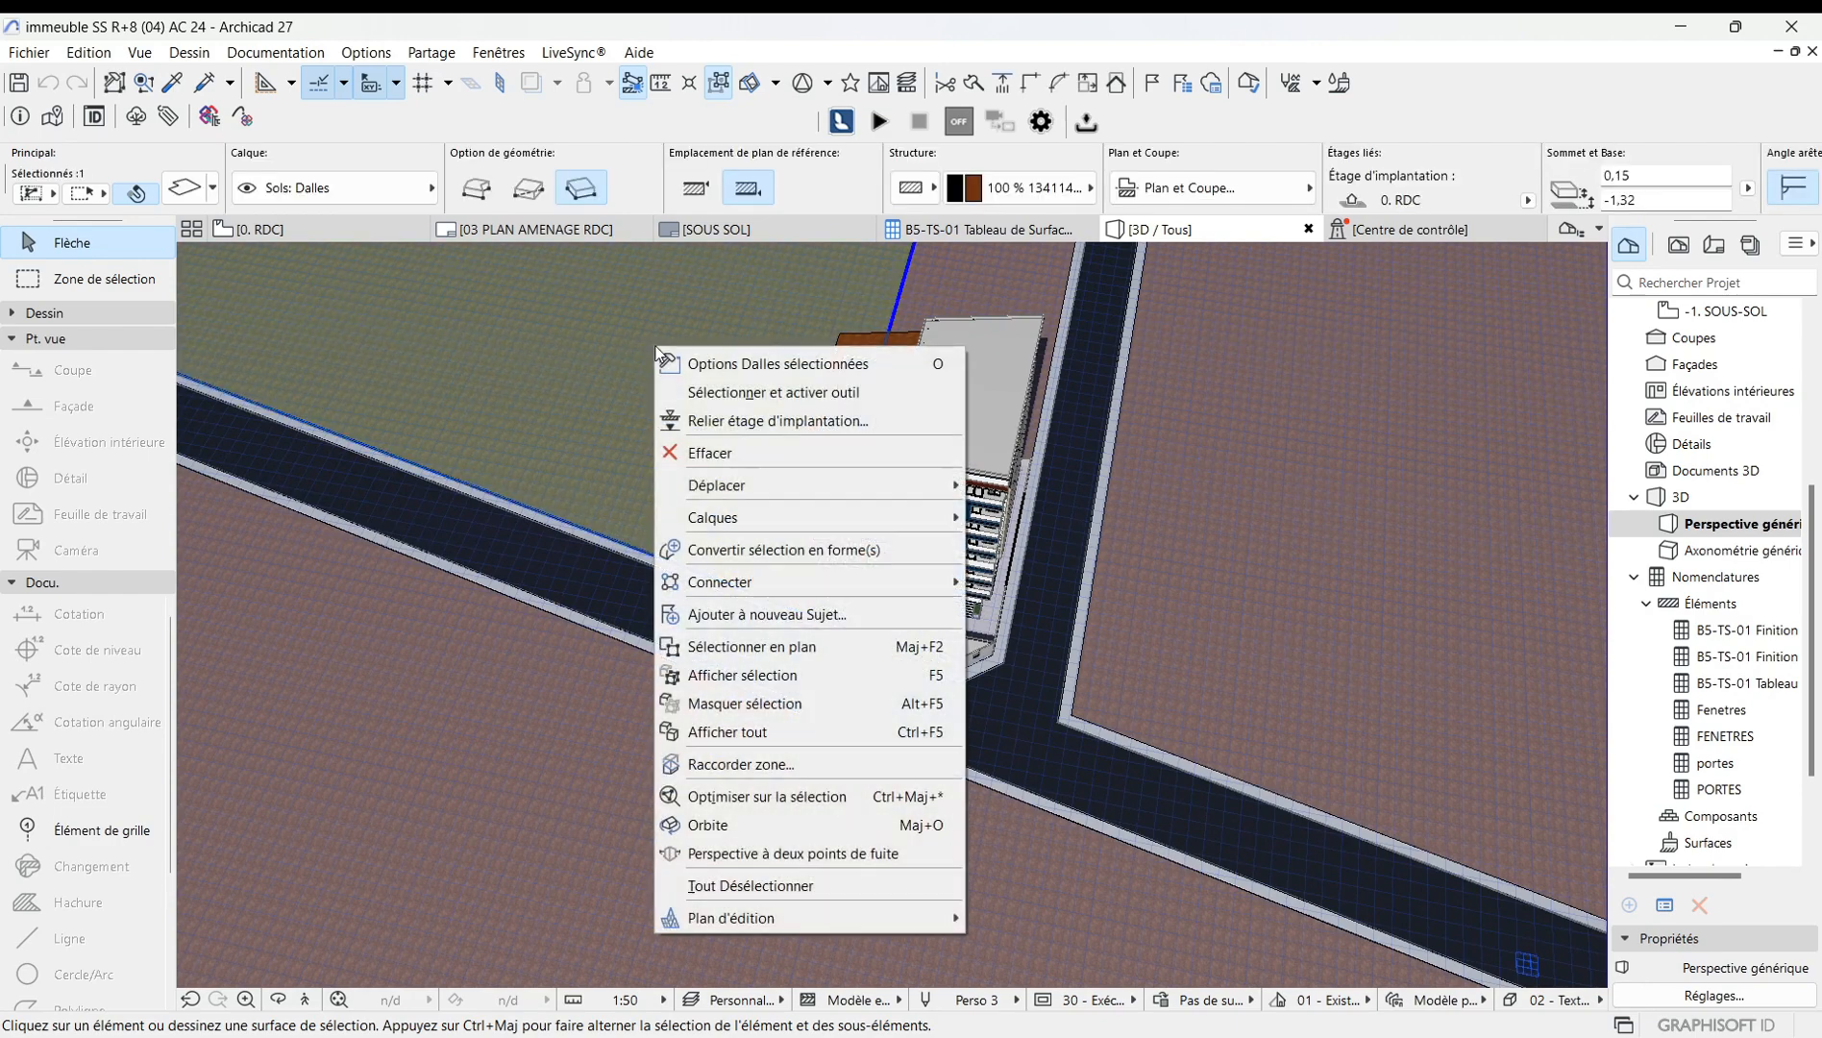
left_click(627, 405)
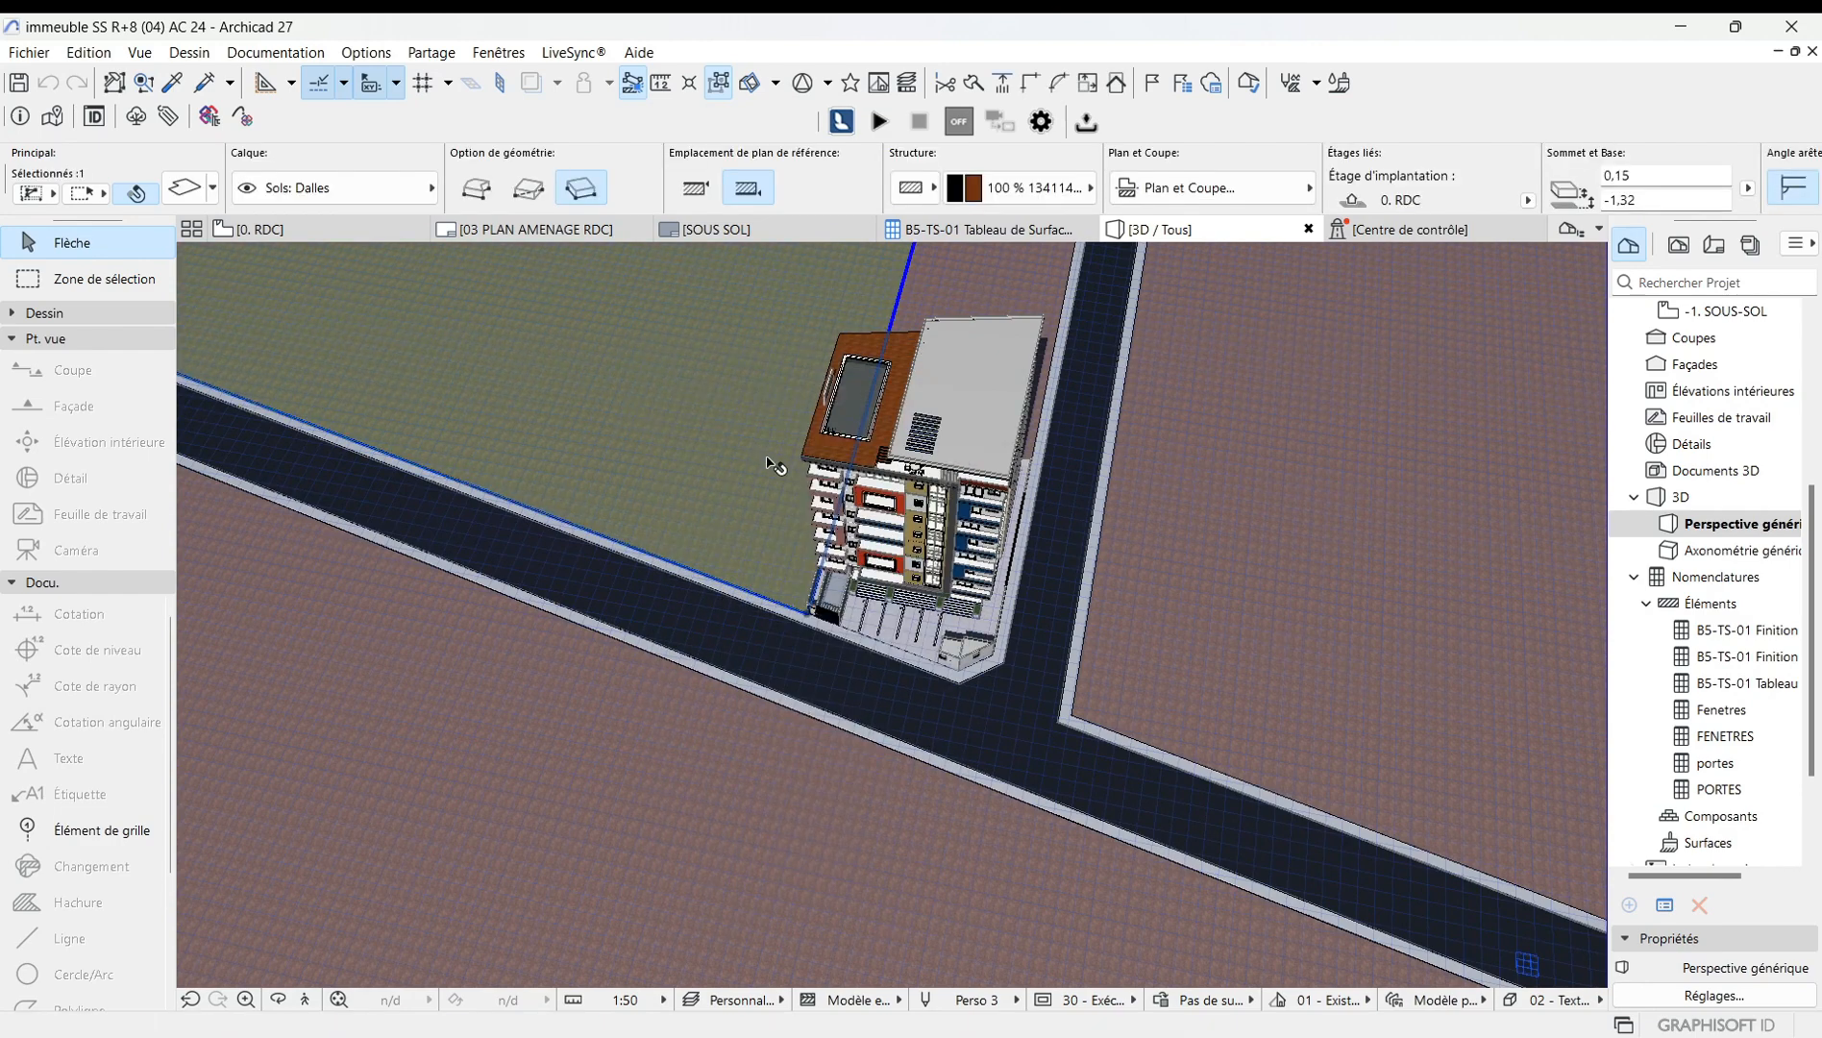
key("Escape")
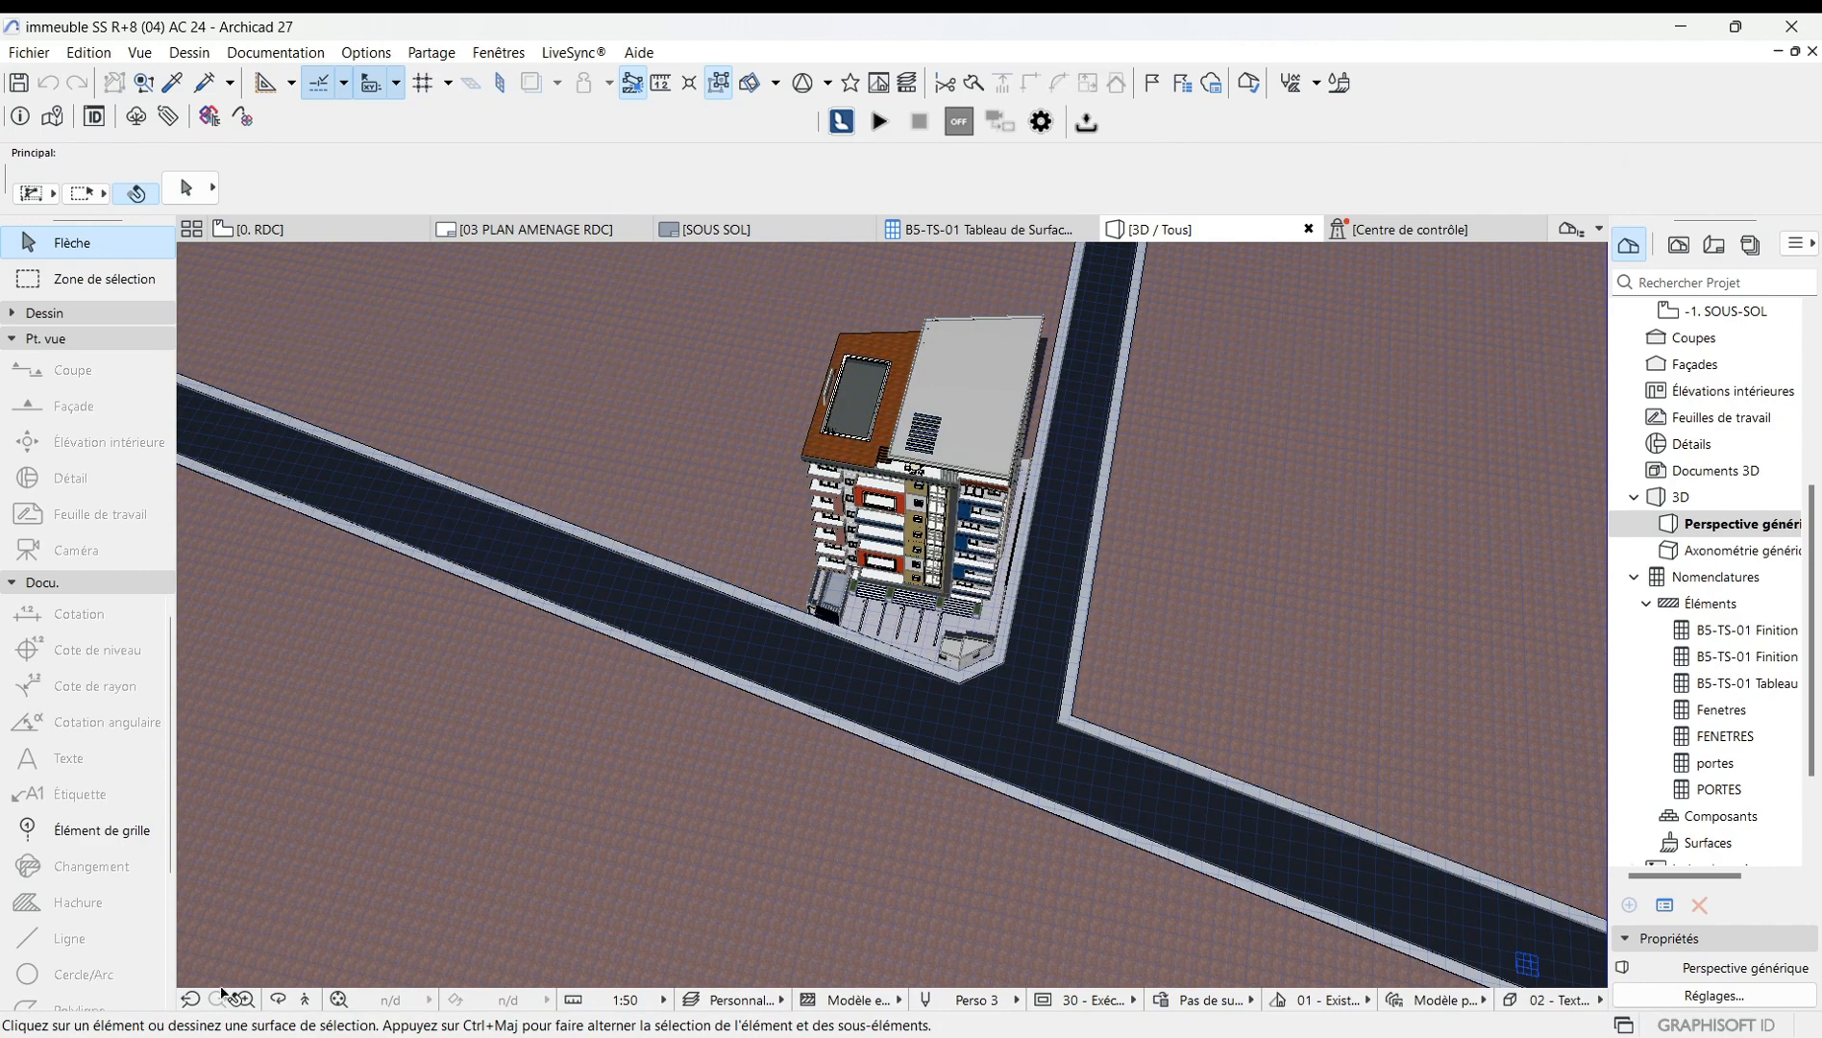
left_click(277, 999)
left_click_drag(696, 773, 786, 609)
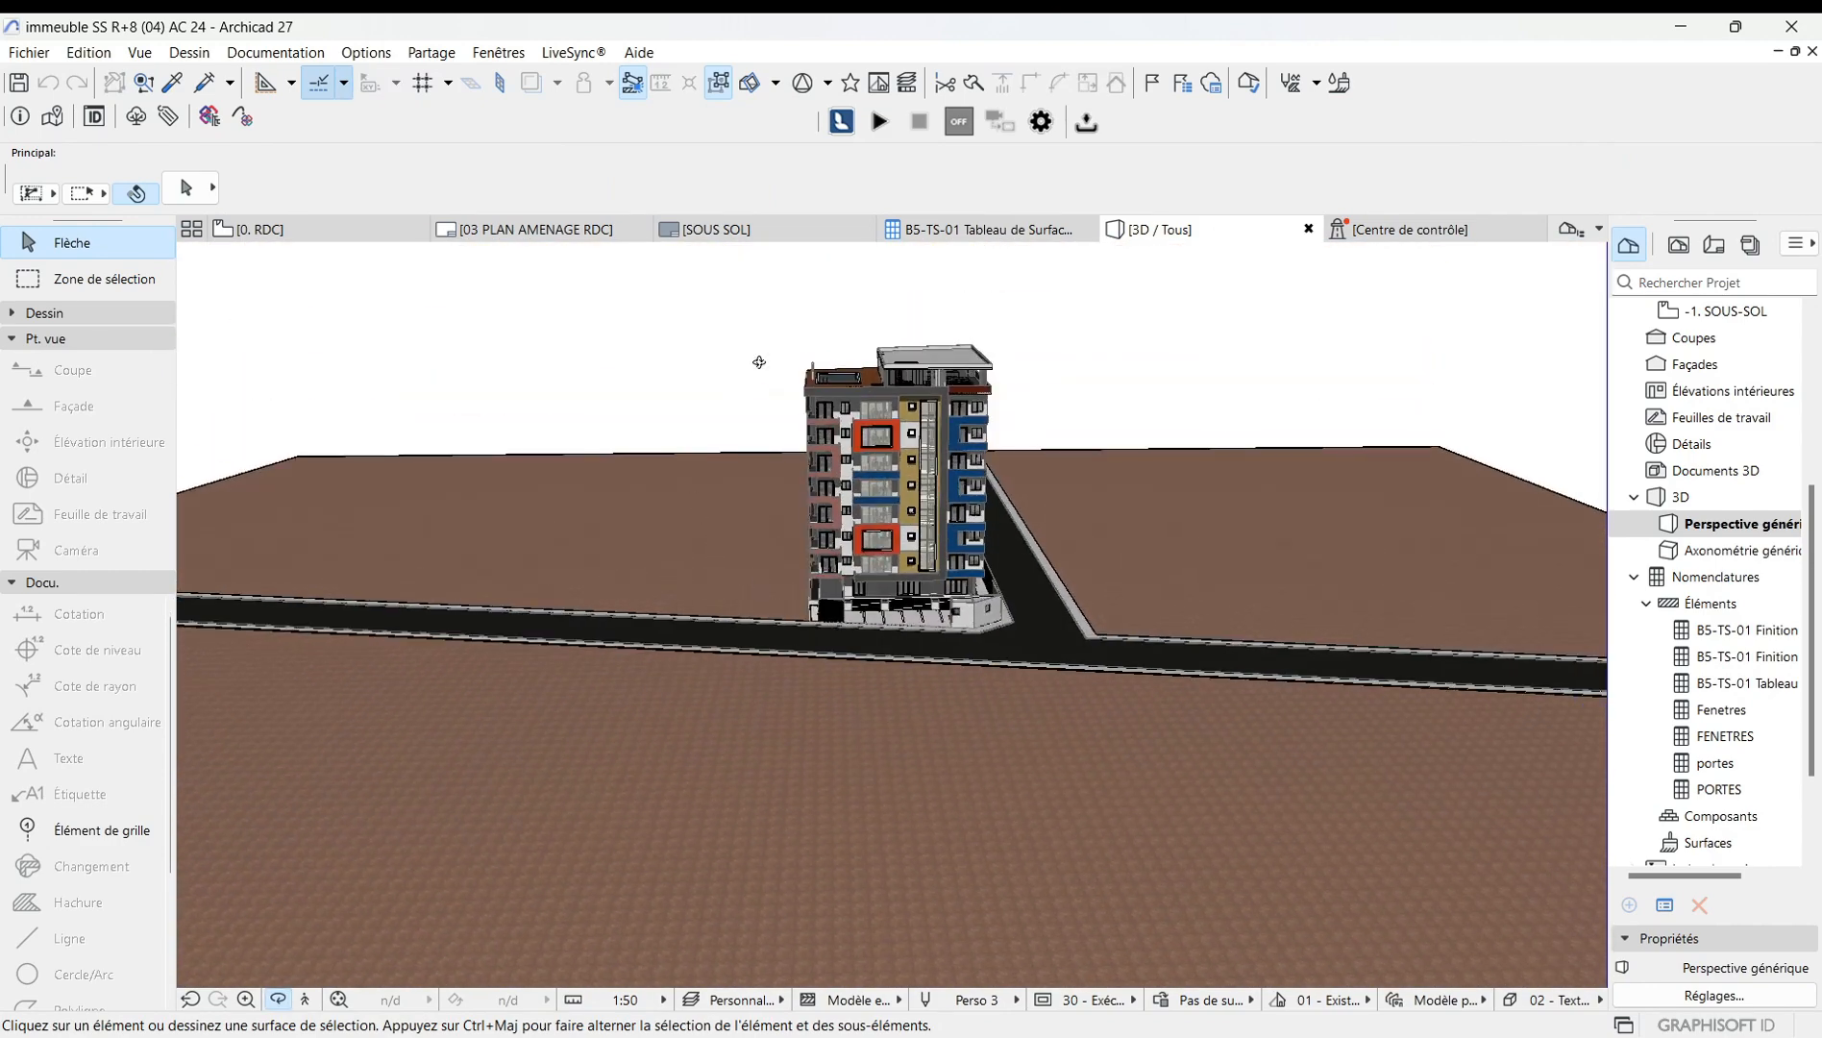
Open the perspective options and set the camera Z height to 50.
right_click(684, 346)
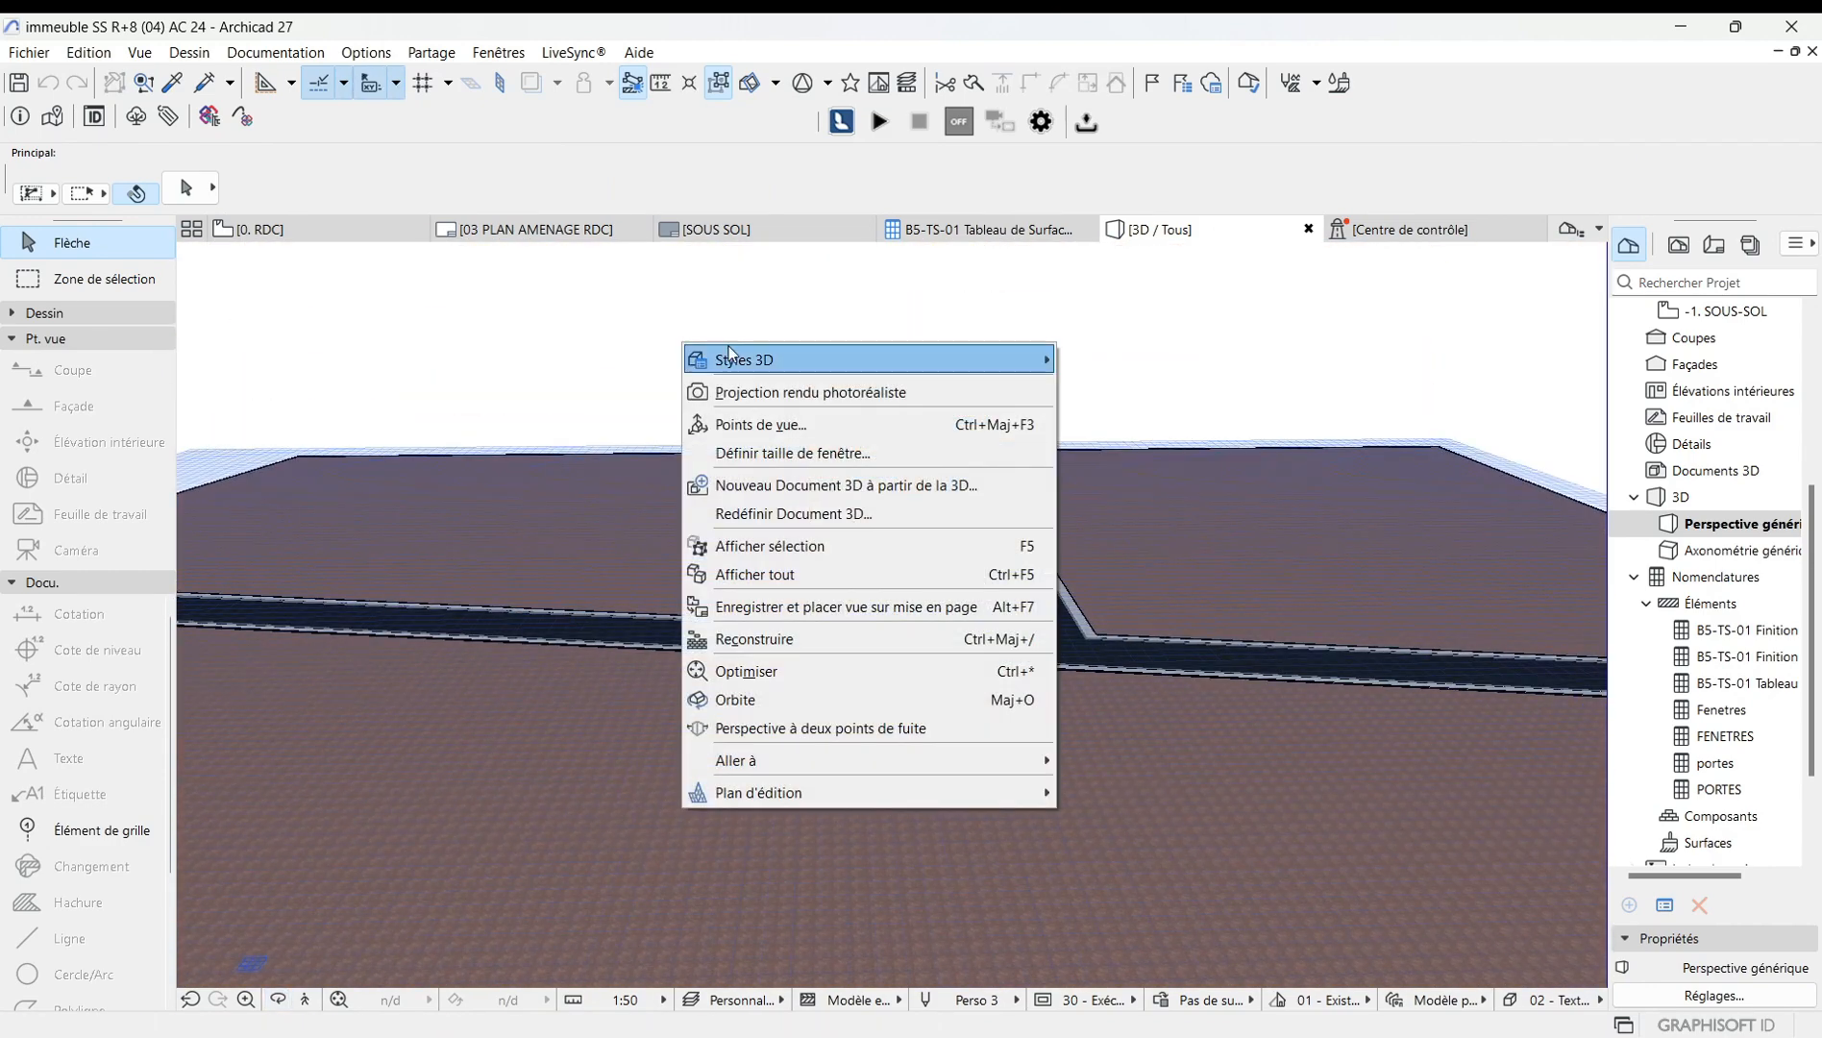
left_click(790, 426)
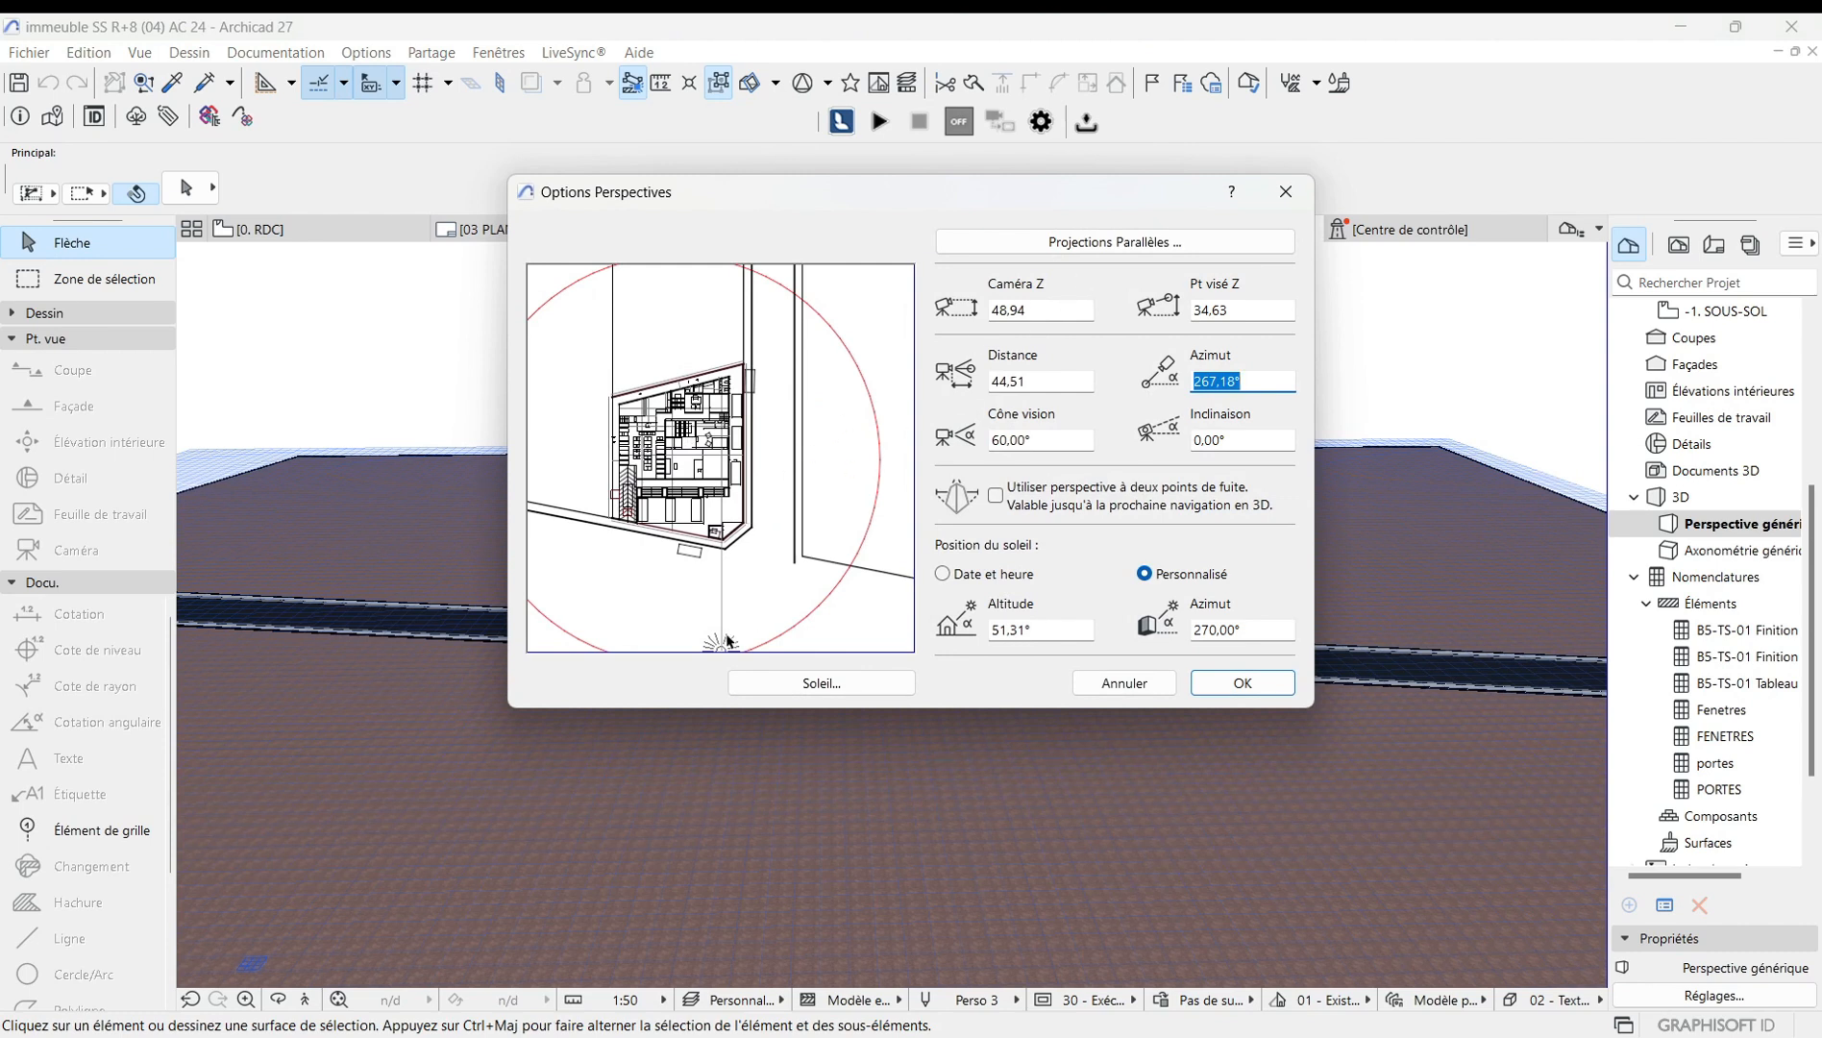
left_click(1048, 309)
key("BackSpace")
key("BackSpace")
key("BackSpace")
key("BackSpace")
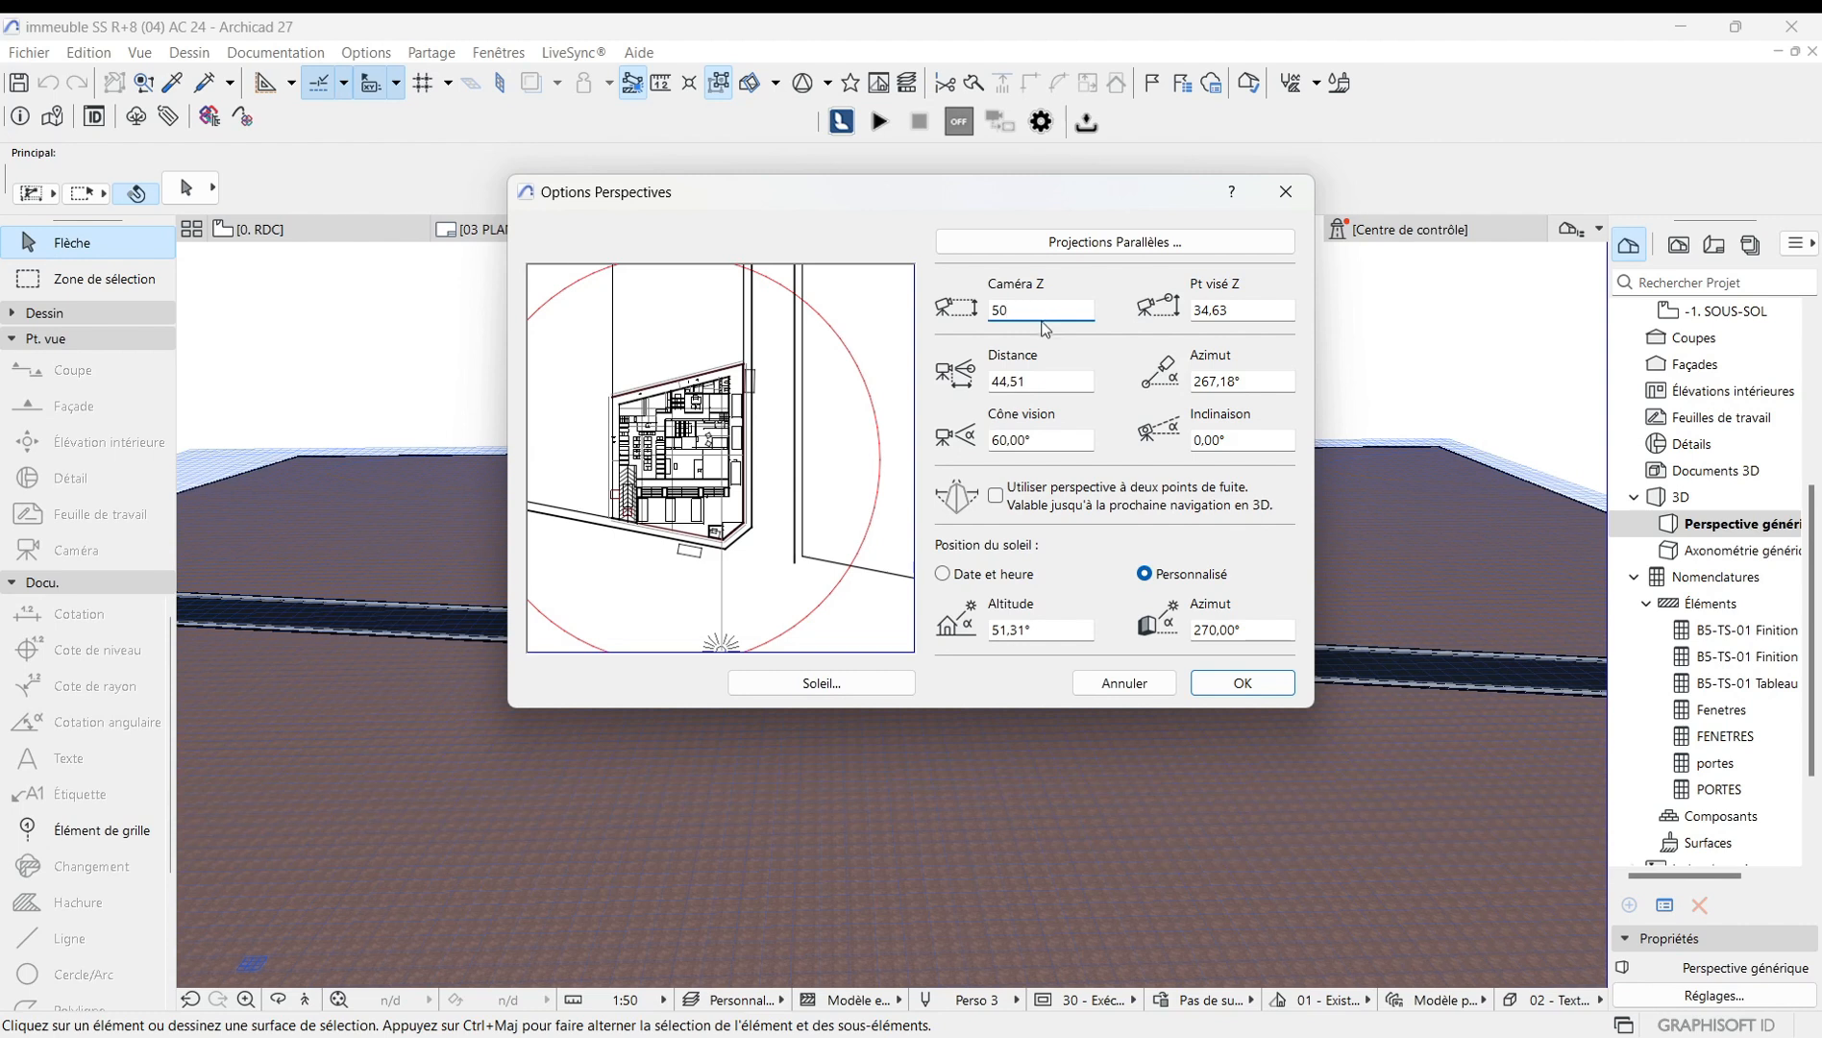
type("50")
left_click(1027, 378)
left_click(1047, 309)
Drag the sun to an azimuth of about 323° and reposition the camera in the preview, then confirm.
mouse_move(723, 646)
left_mouse_down()
mouse_move(727, 620)
mouse_move(820, 596)
mouse_move(777, 594)
mouse_move(887, 582)
mouse_move(908, 495)
mouse_move(871, 579)
mouse_move(769, 608)
mouse_move(798, 623)
mouse_move(858, 608)
mouse_move(903, 552)
left_mouse_up()
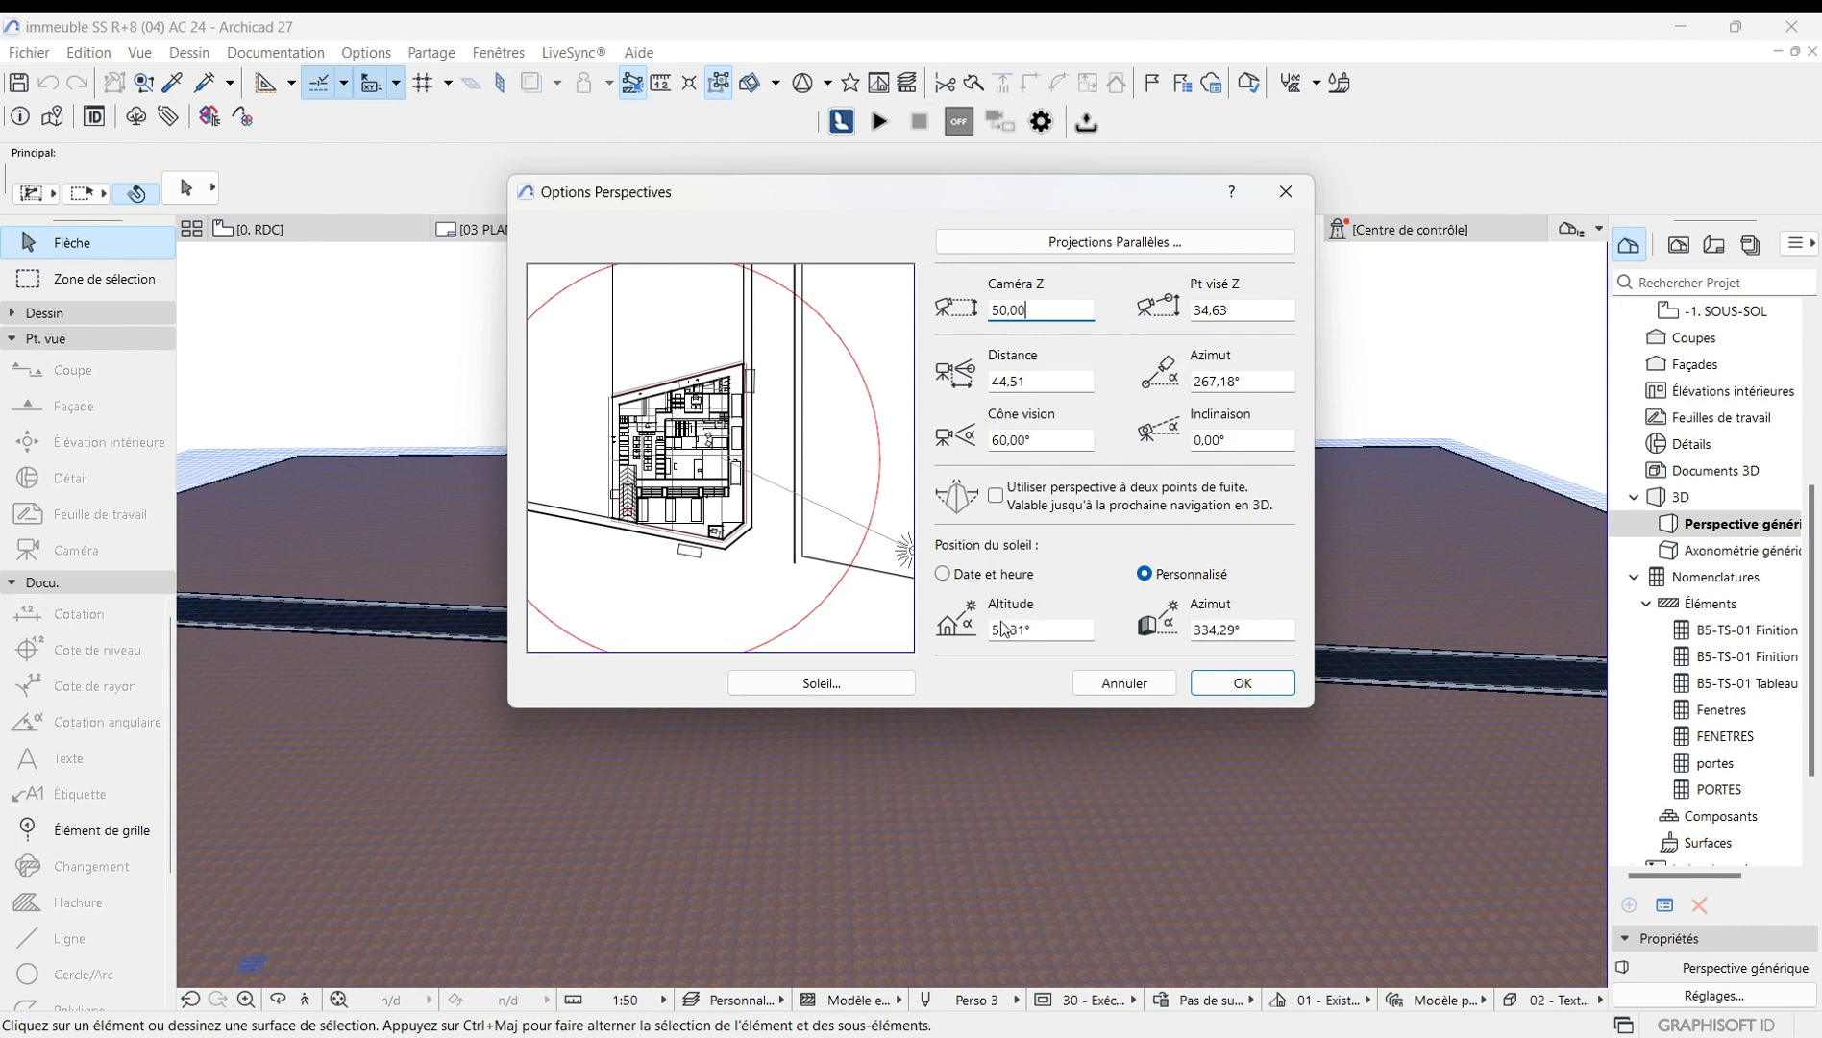
left_click_drag(903, 554, 896, 596)
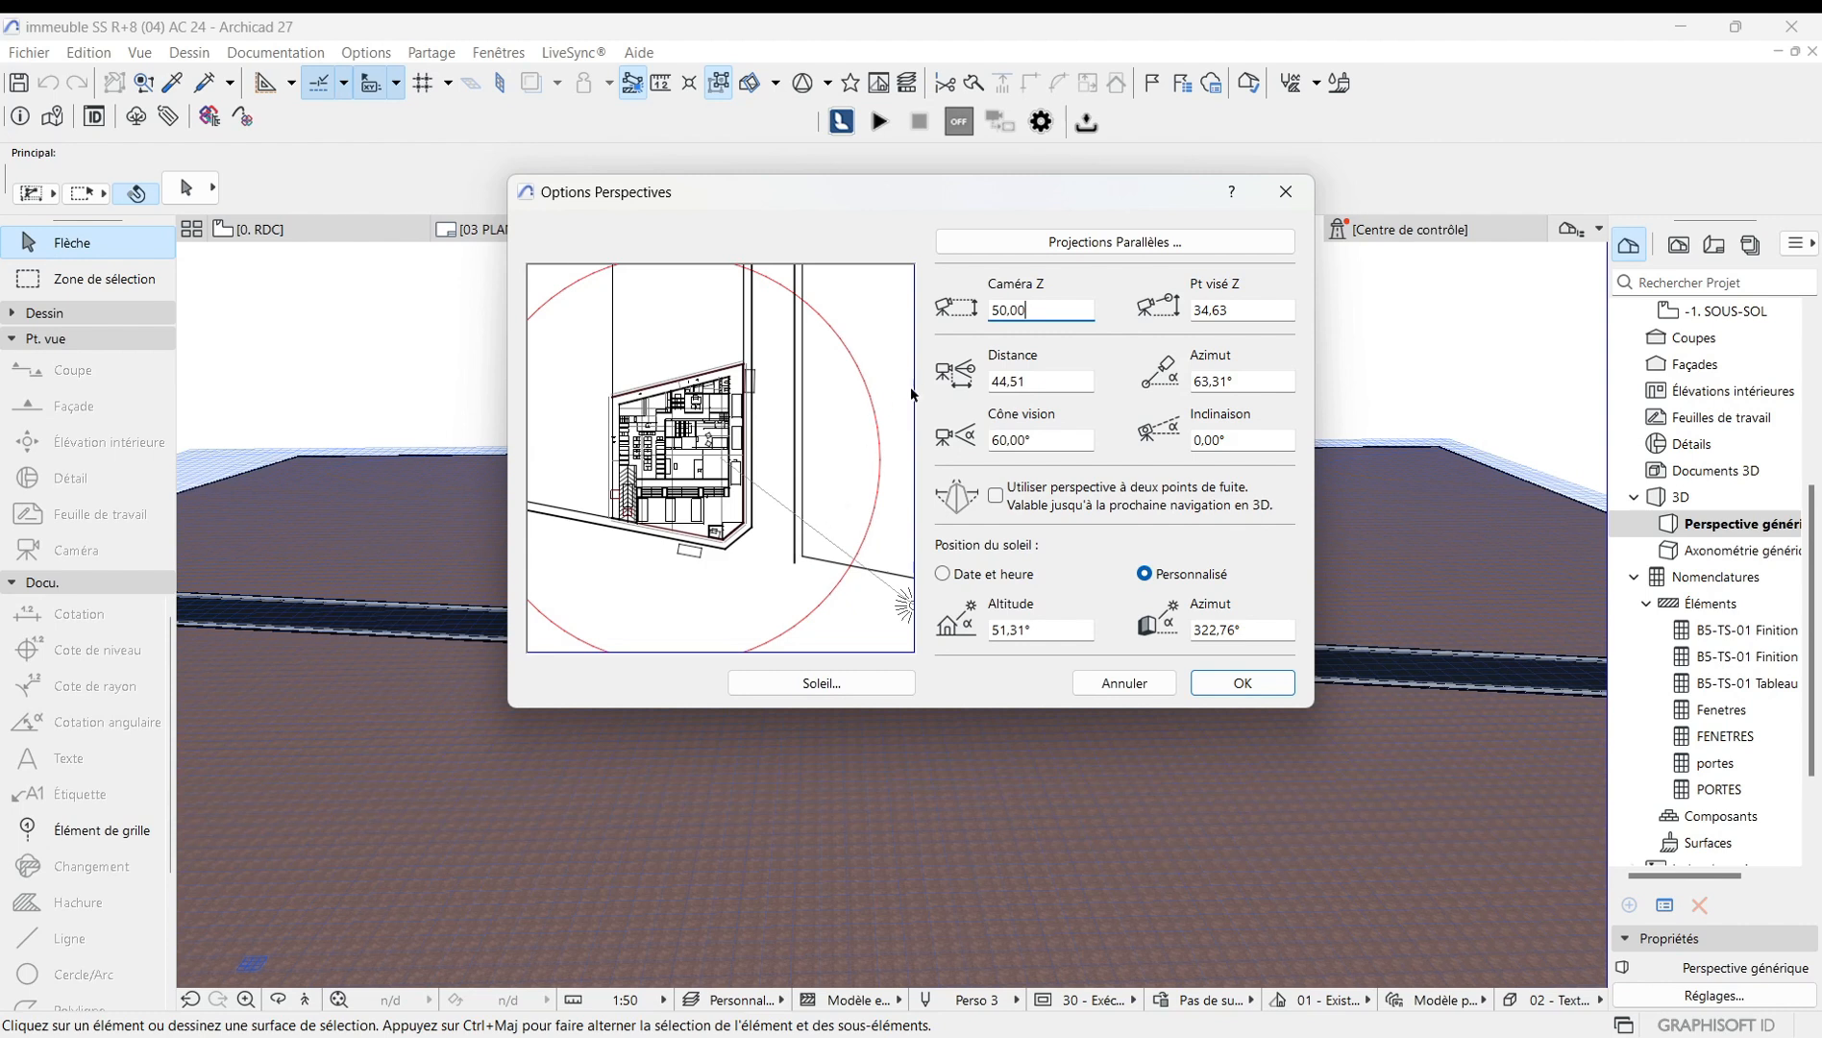
left_click(1240, 309)
mouse_move(713, 443)
left_mouse_down()
mouse_move(737, 424)
mouse_move(698, 461)
left_mouse_up()
left_click(1250, 382)
left_click(1243, 683)
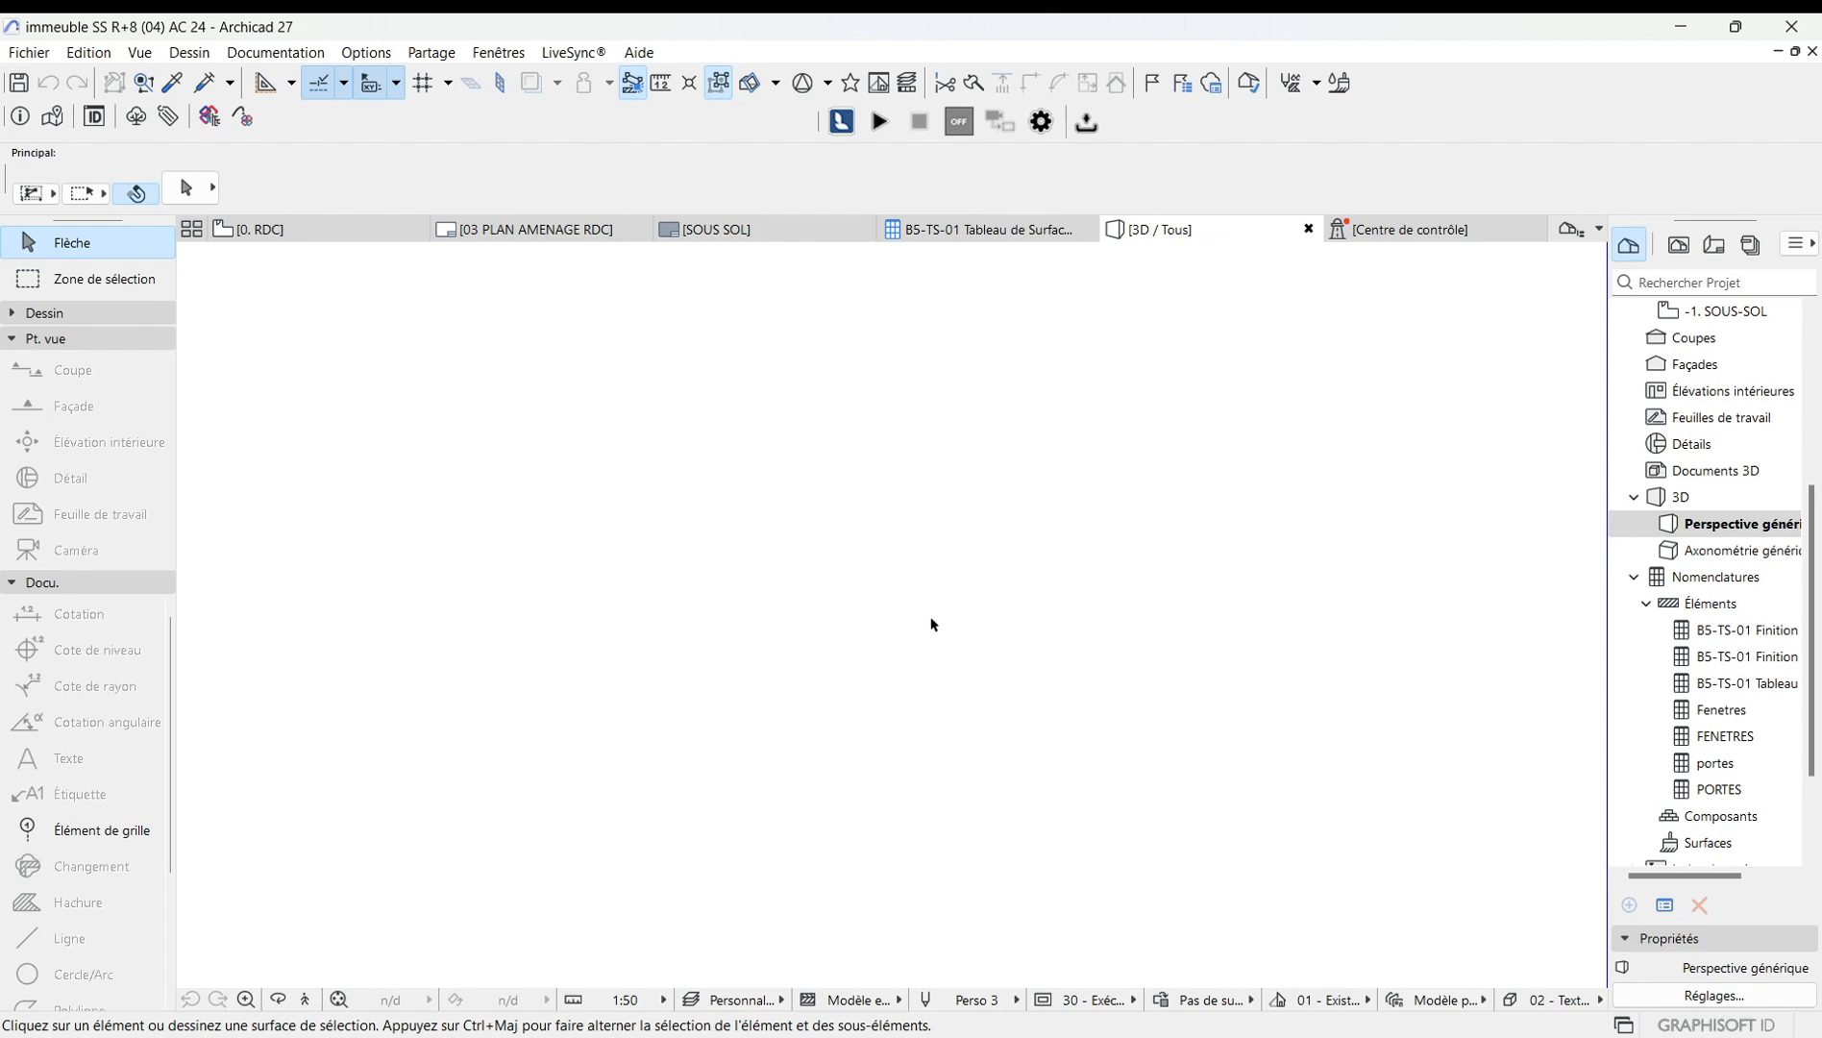
Fit the whole site in the 3D window, then reopen and confirm the perspective options.
left_click(339, 1000)
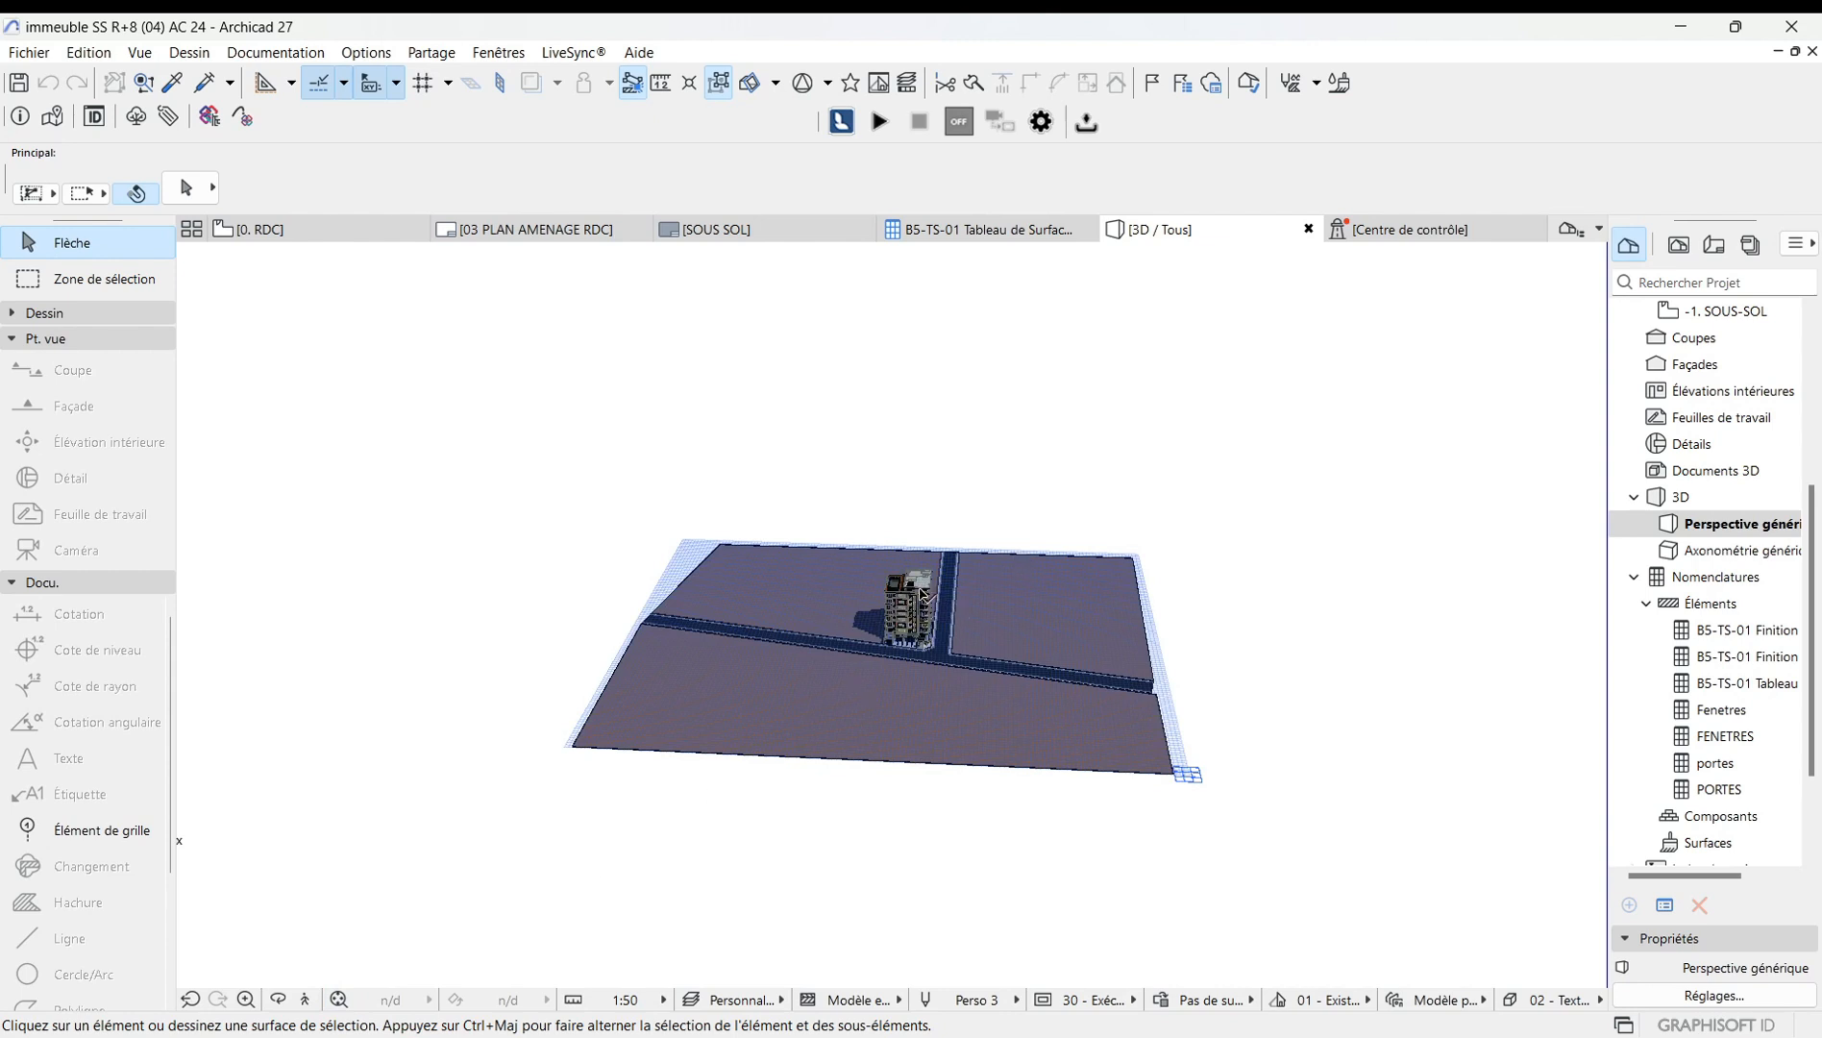
scroll(921, 588, "up", 2)
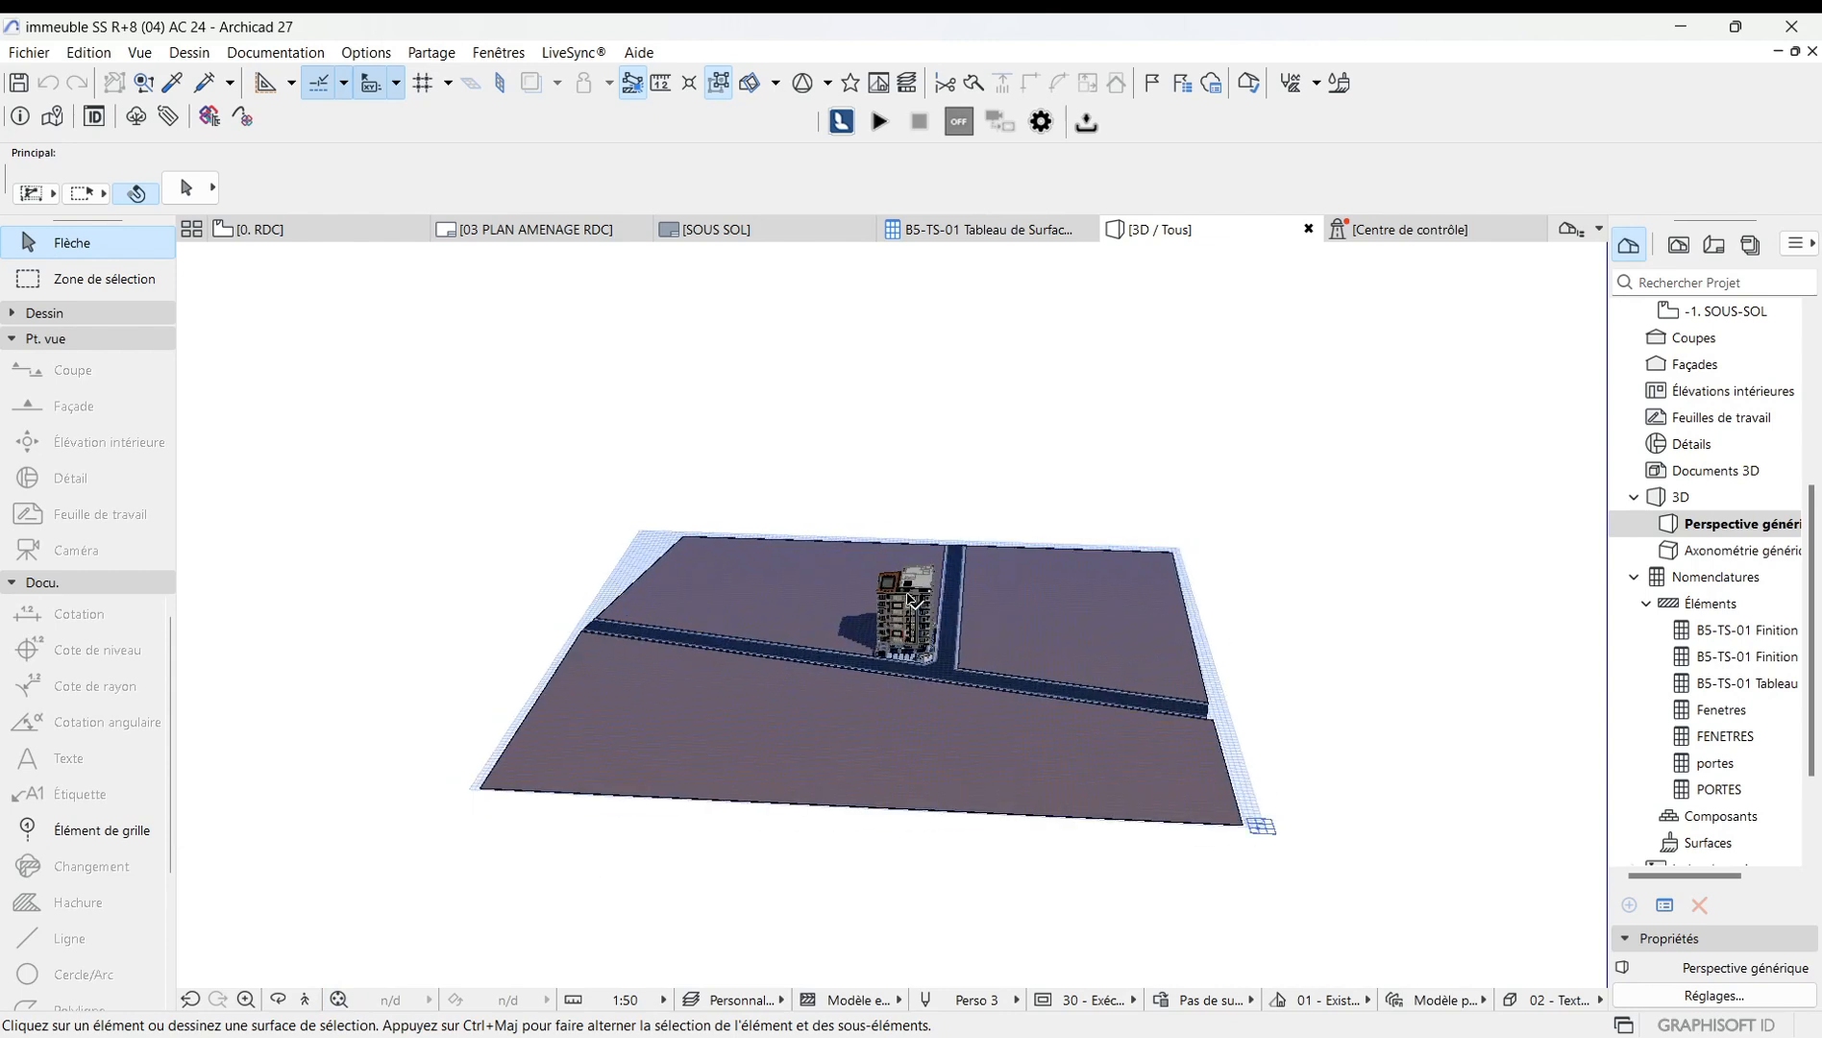
scroll(911, 601, "down", 1)
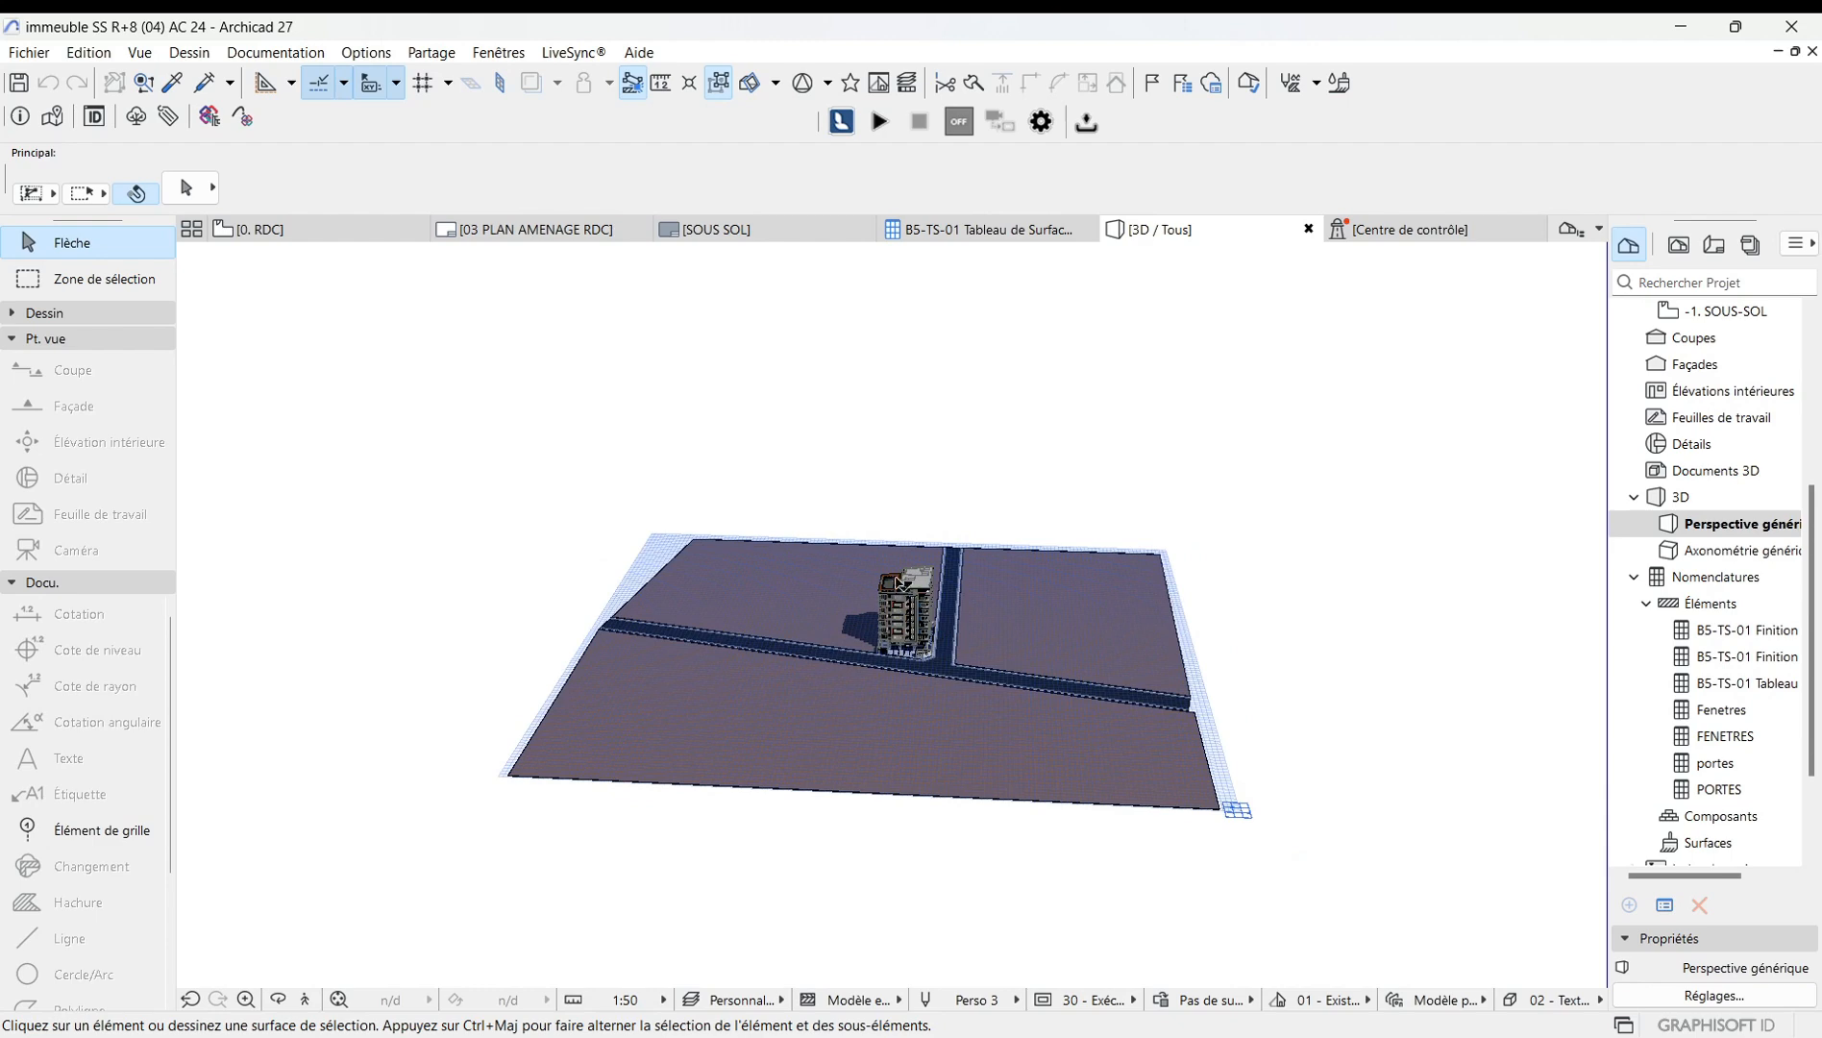
right_click(979, 492)
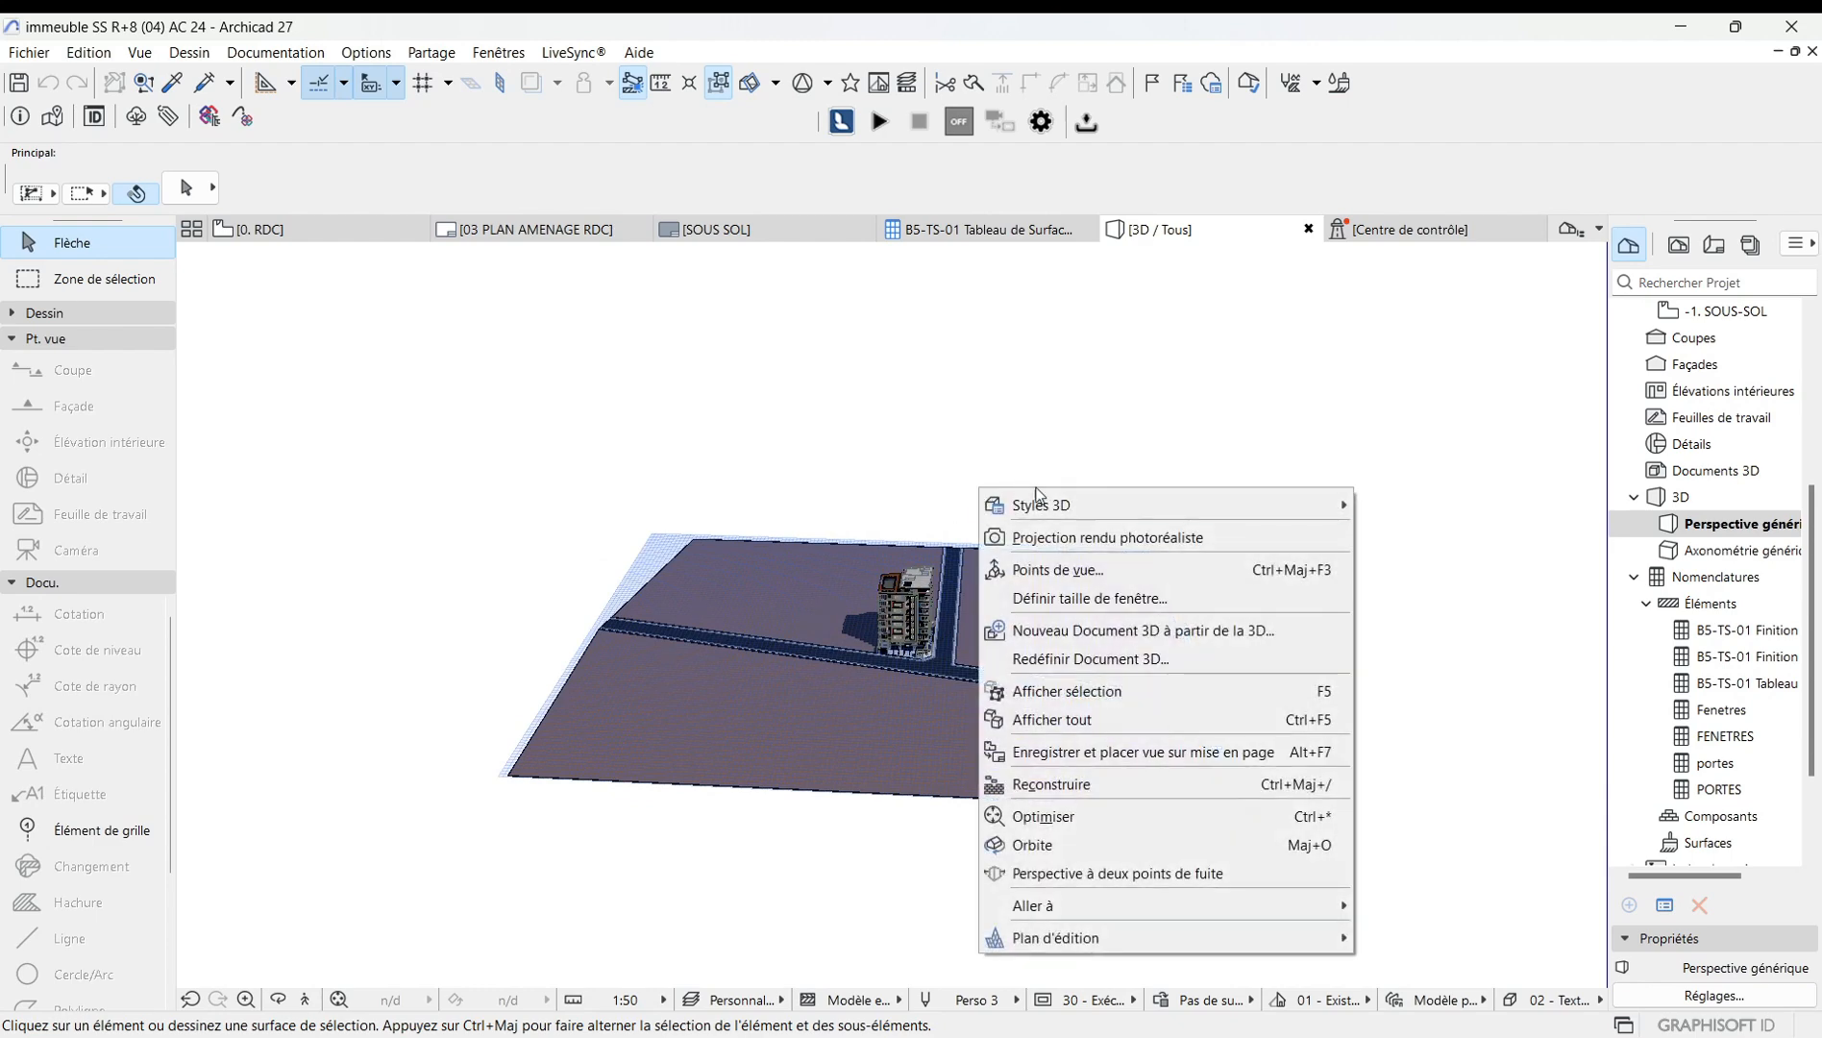
left_click(1057, 572)
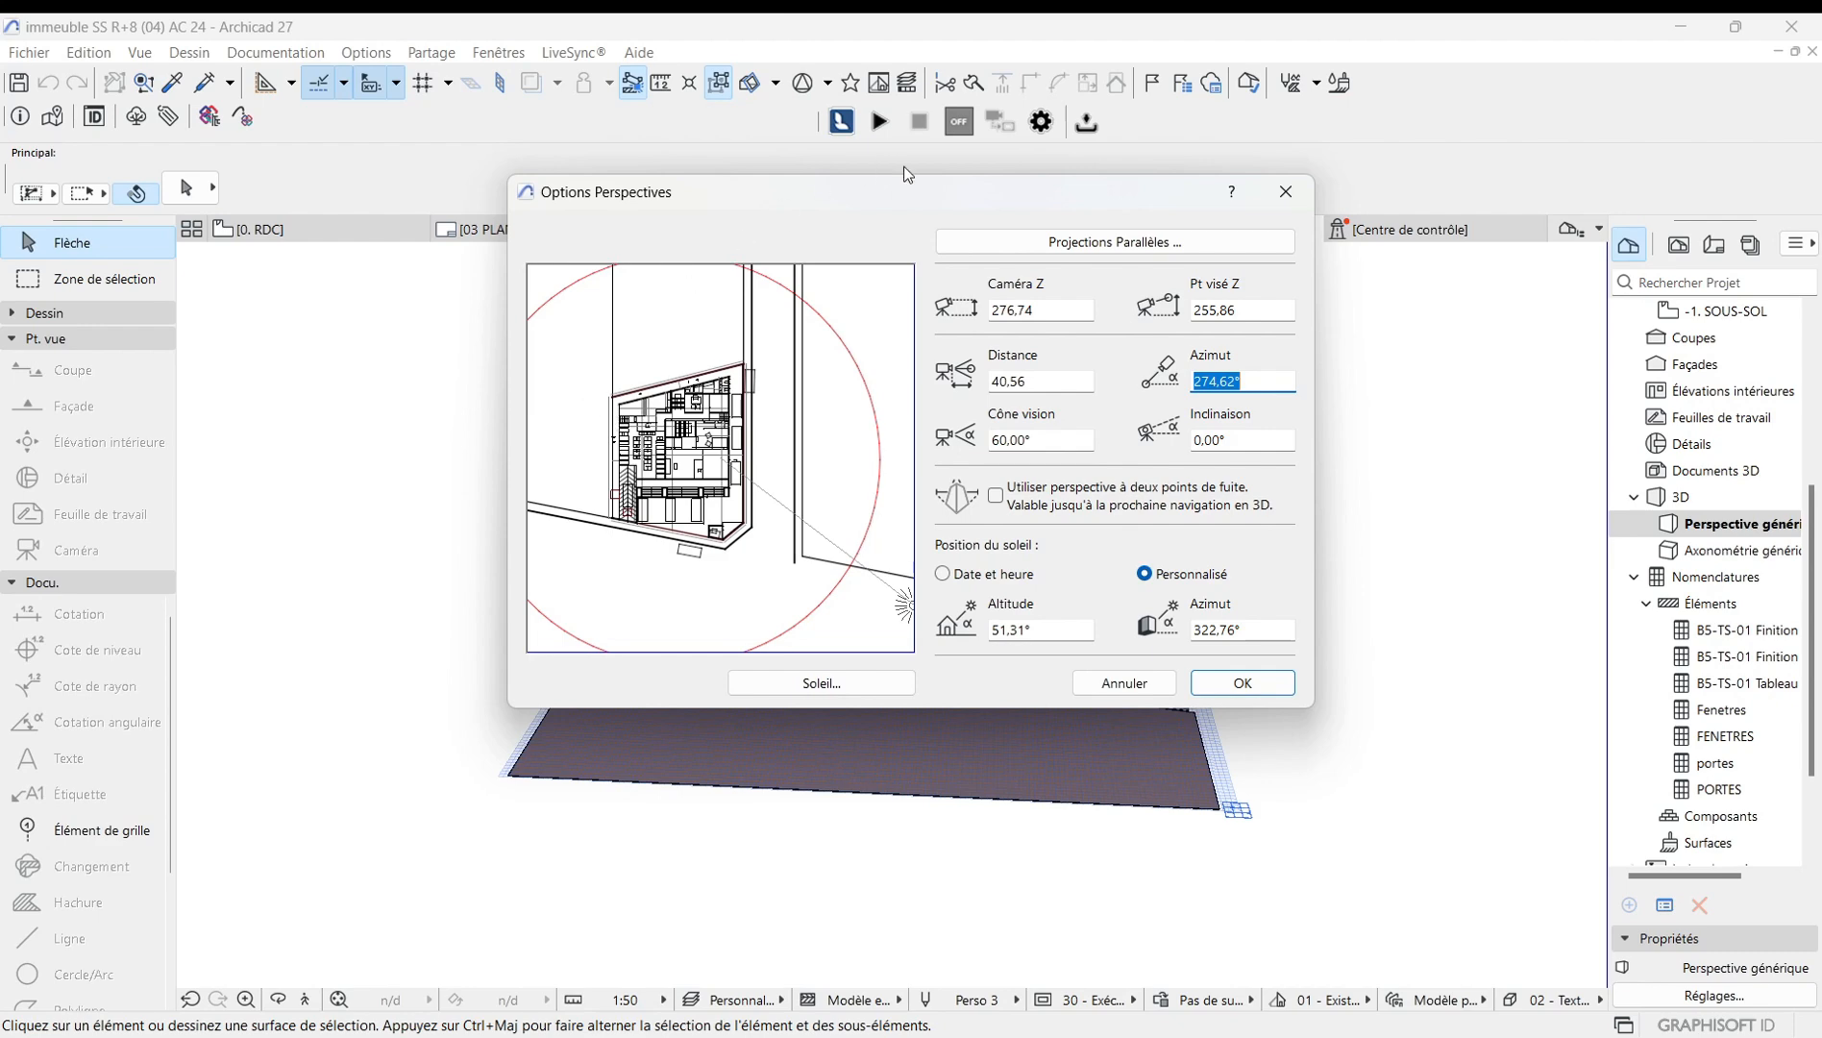
left_click_drag(964, 191, 884, 272)
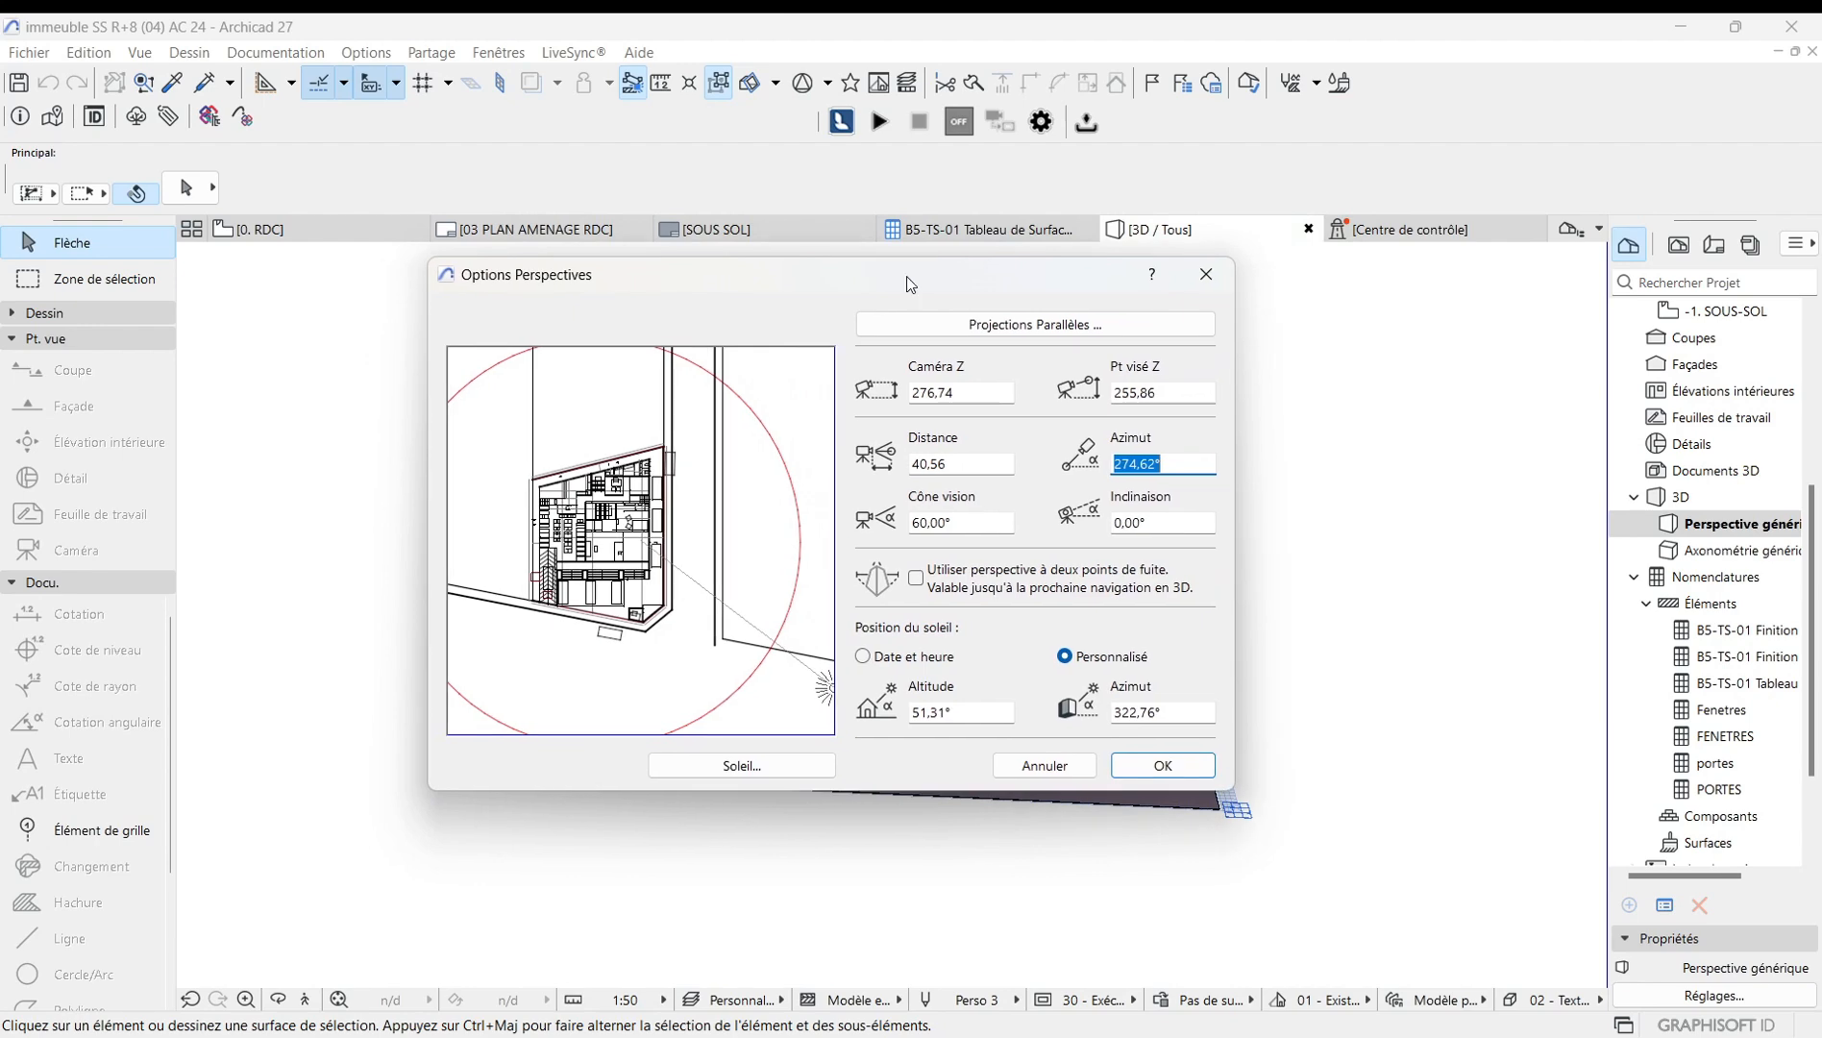
left_click(1163, 765)
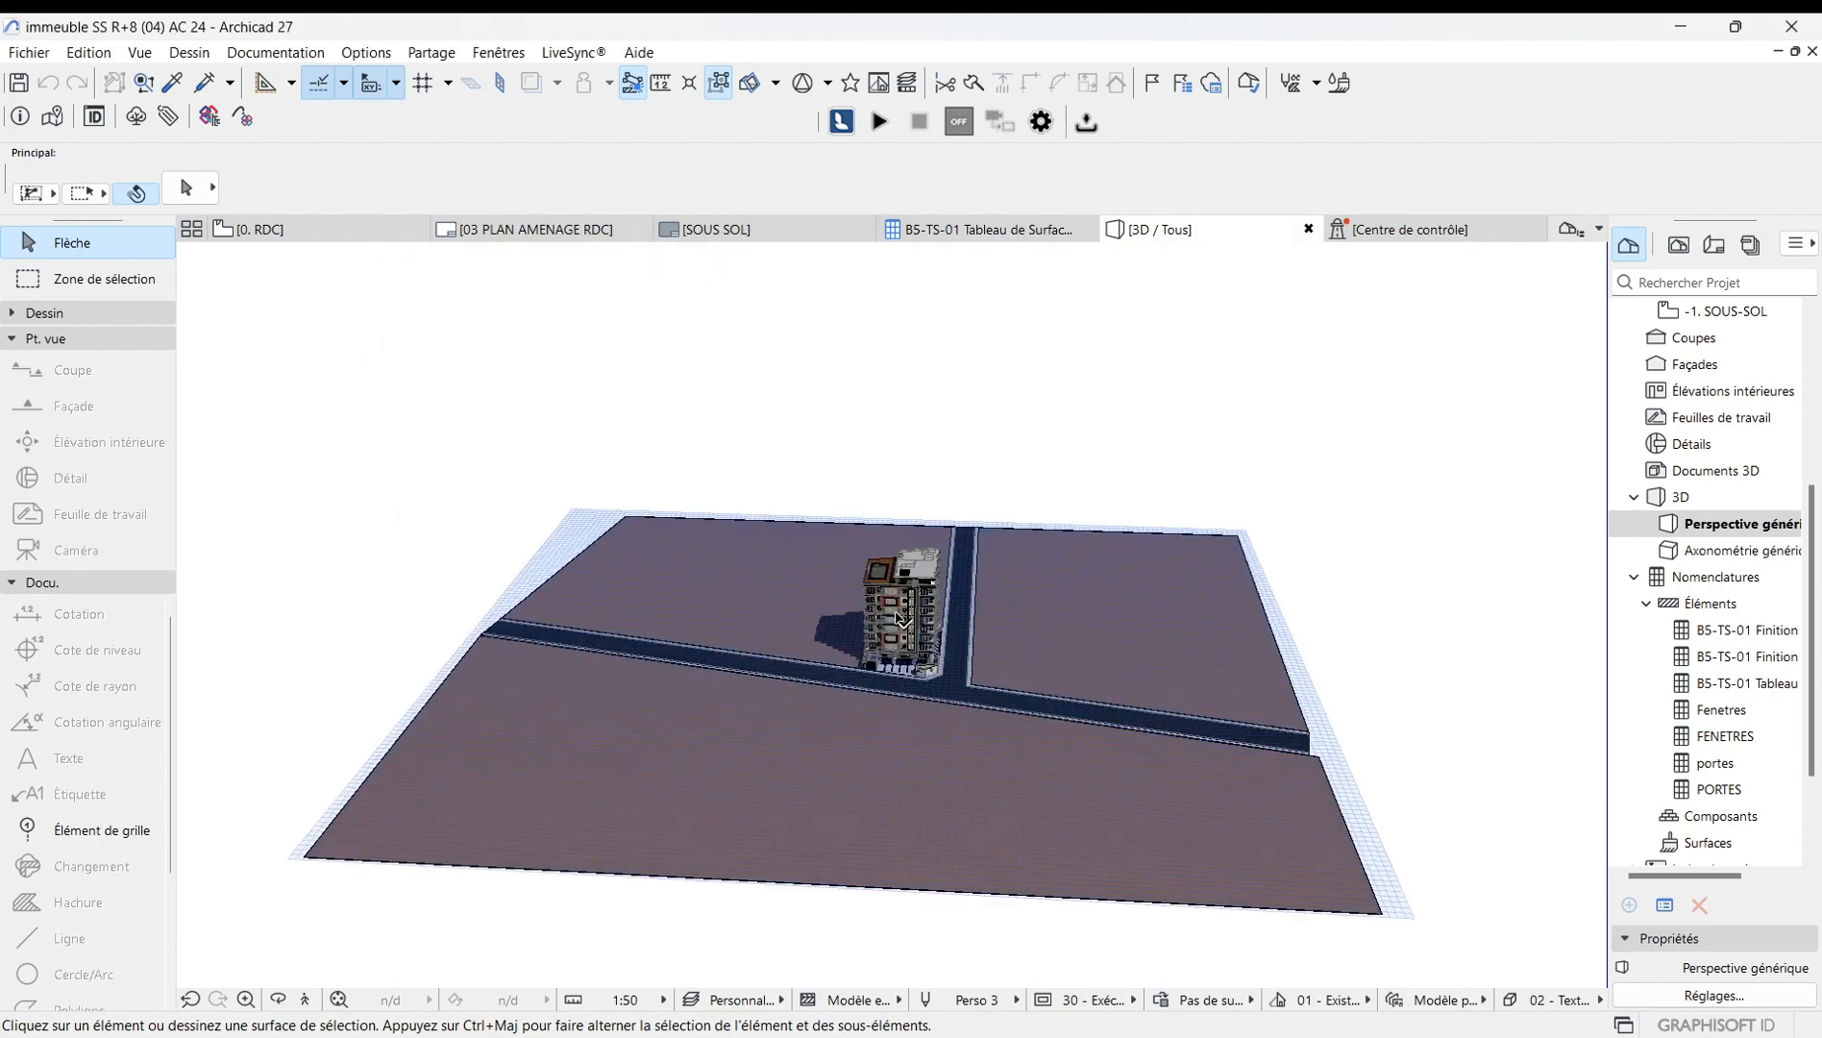
Zoom and orbit in toward the building's facade to inspect it.
scroll(904, 620, "up", 6)
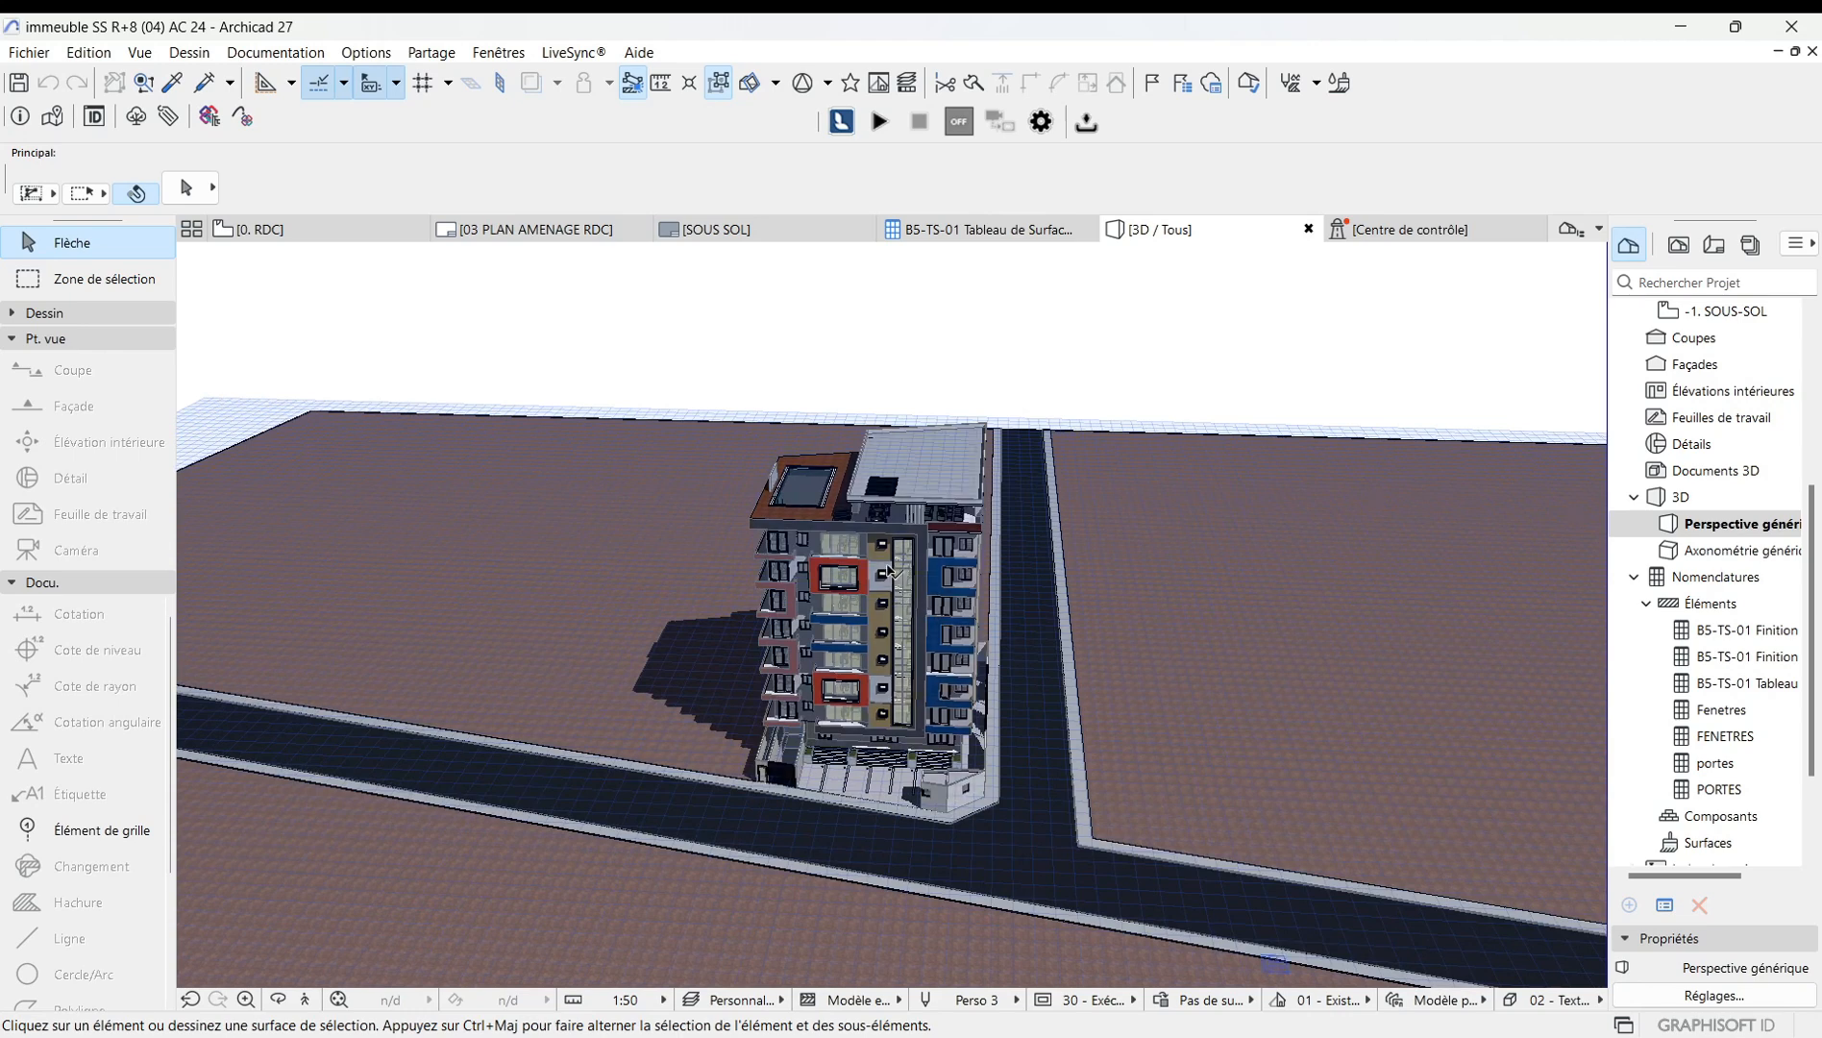
left_click(277, 1000)
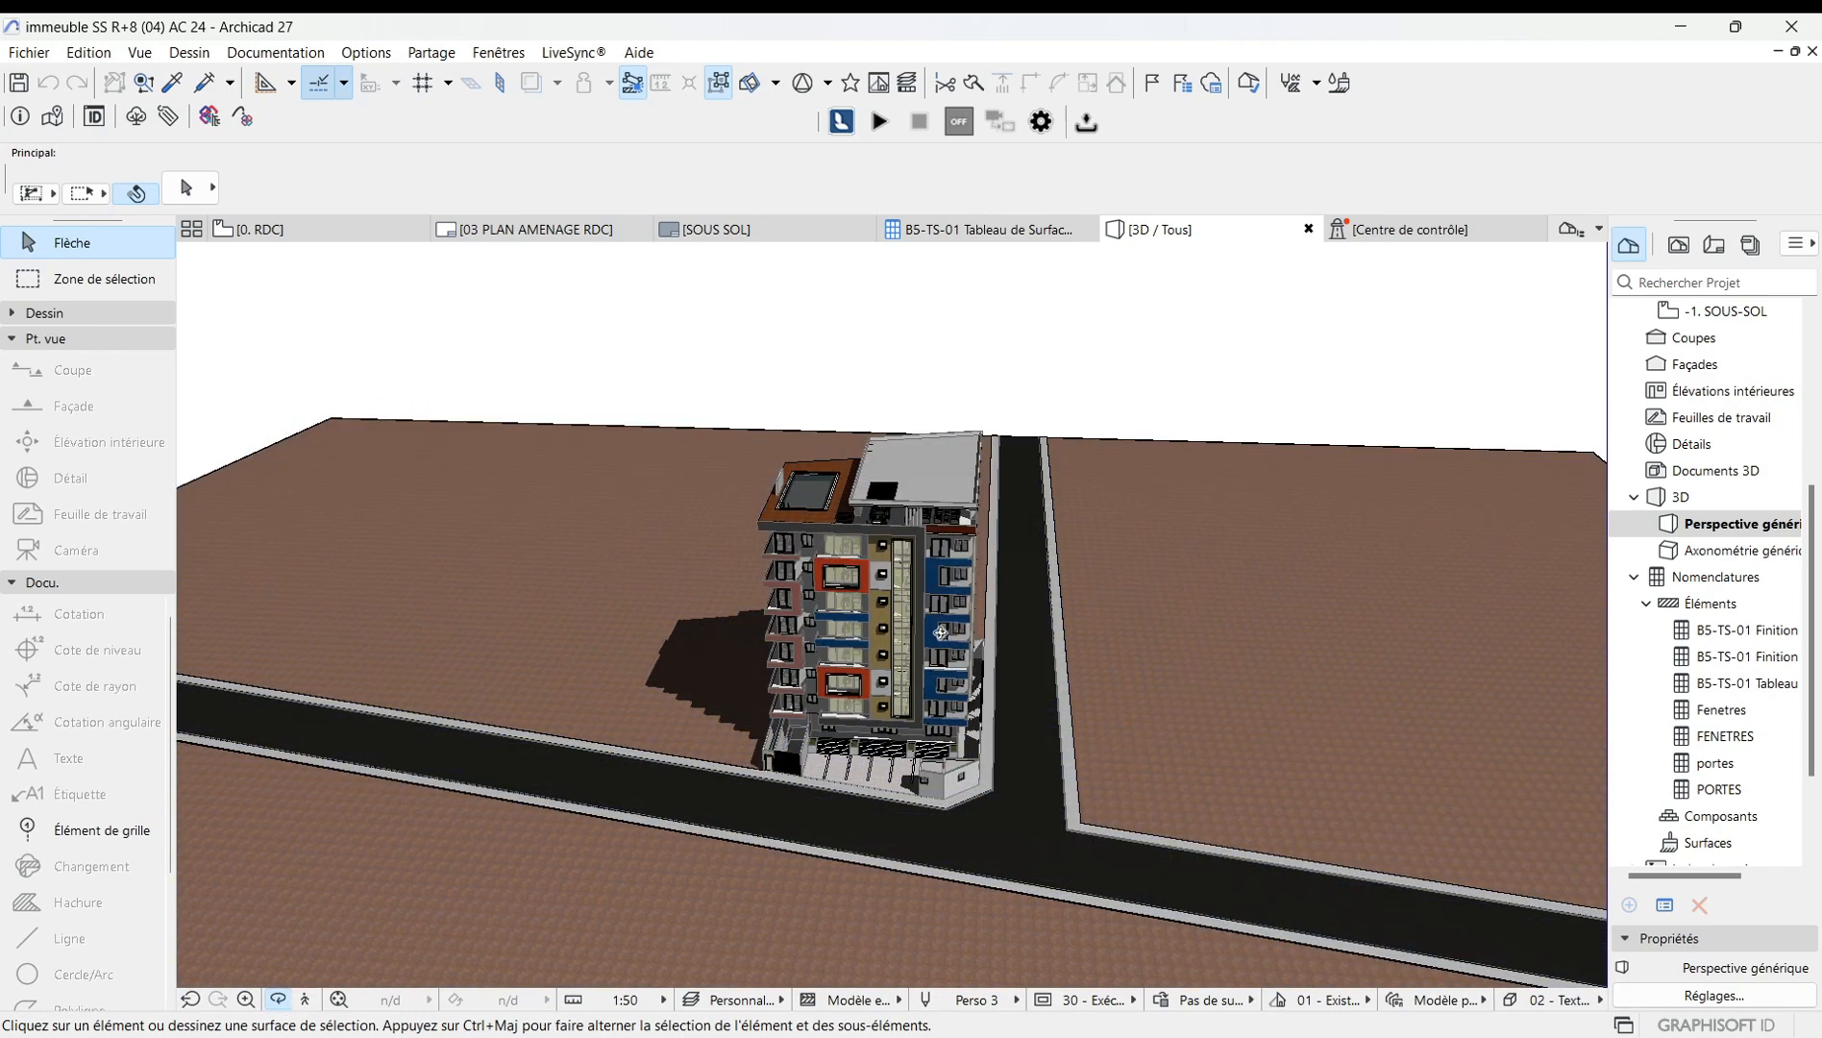
left_click_drag(941, 632, 942, 481)
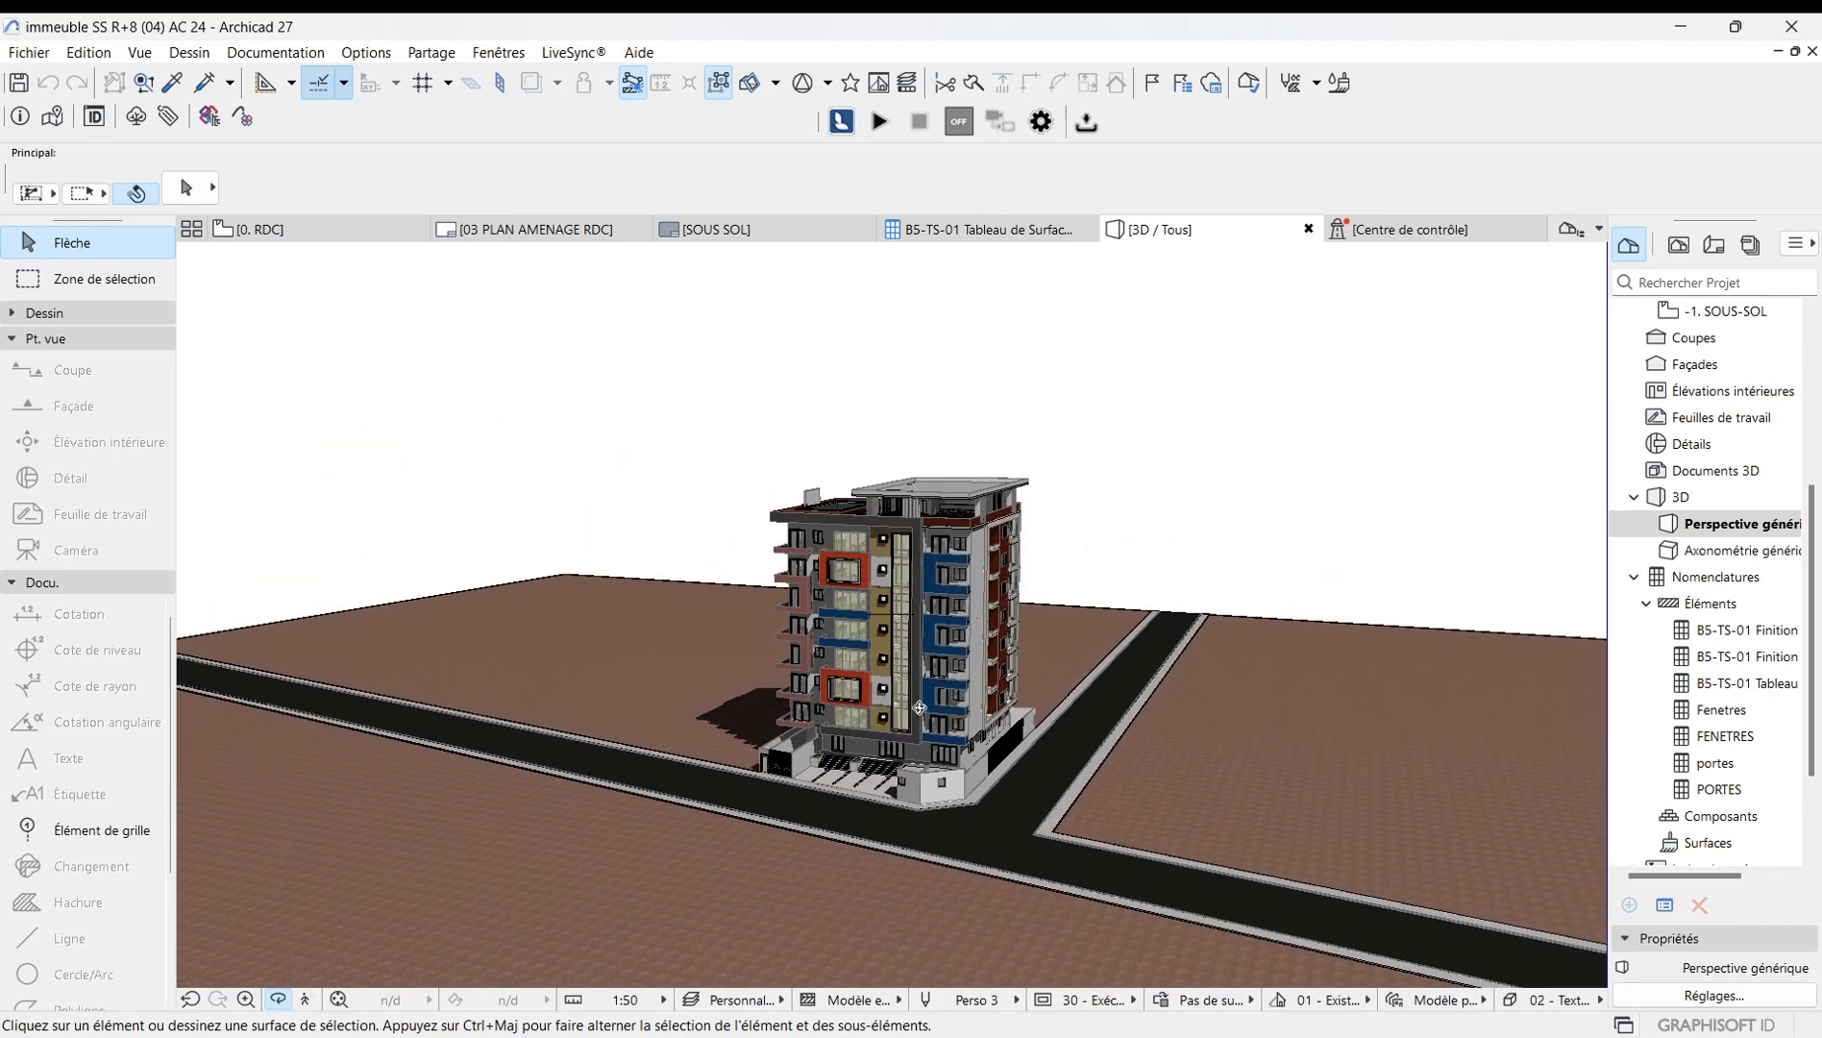
scroll(919, 707, "up", 4)
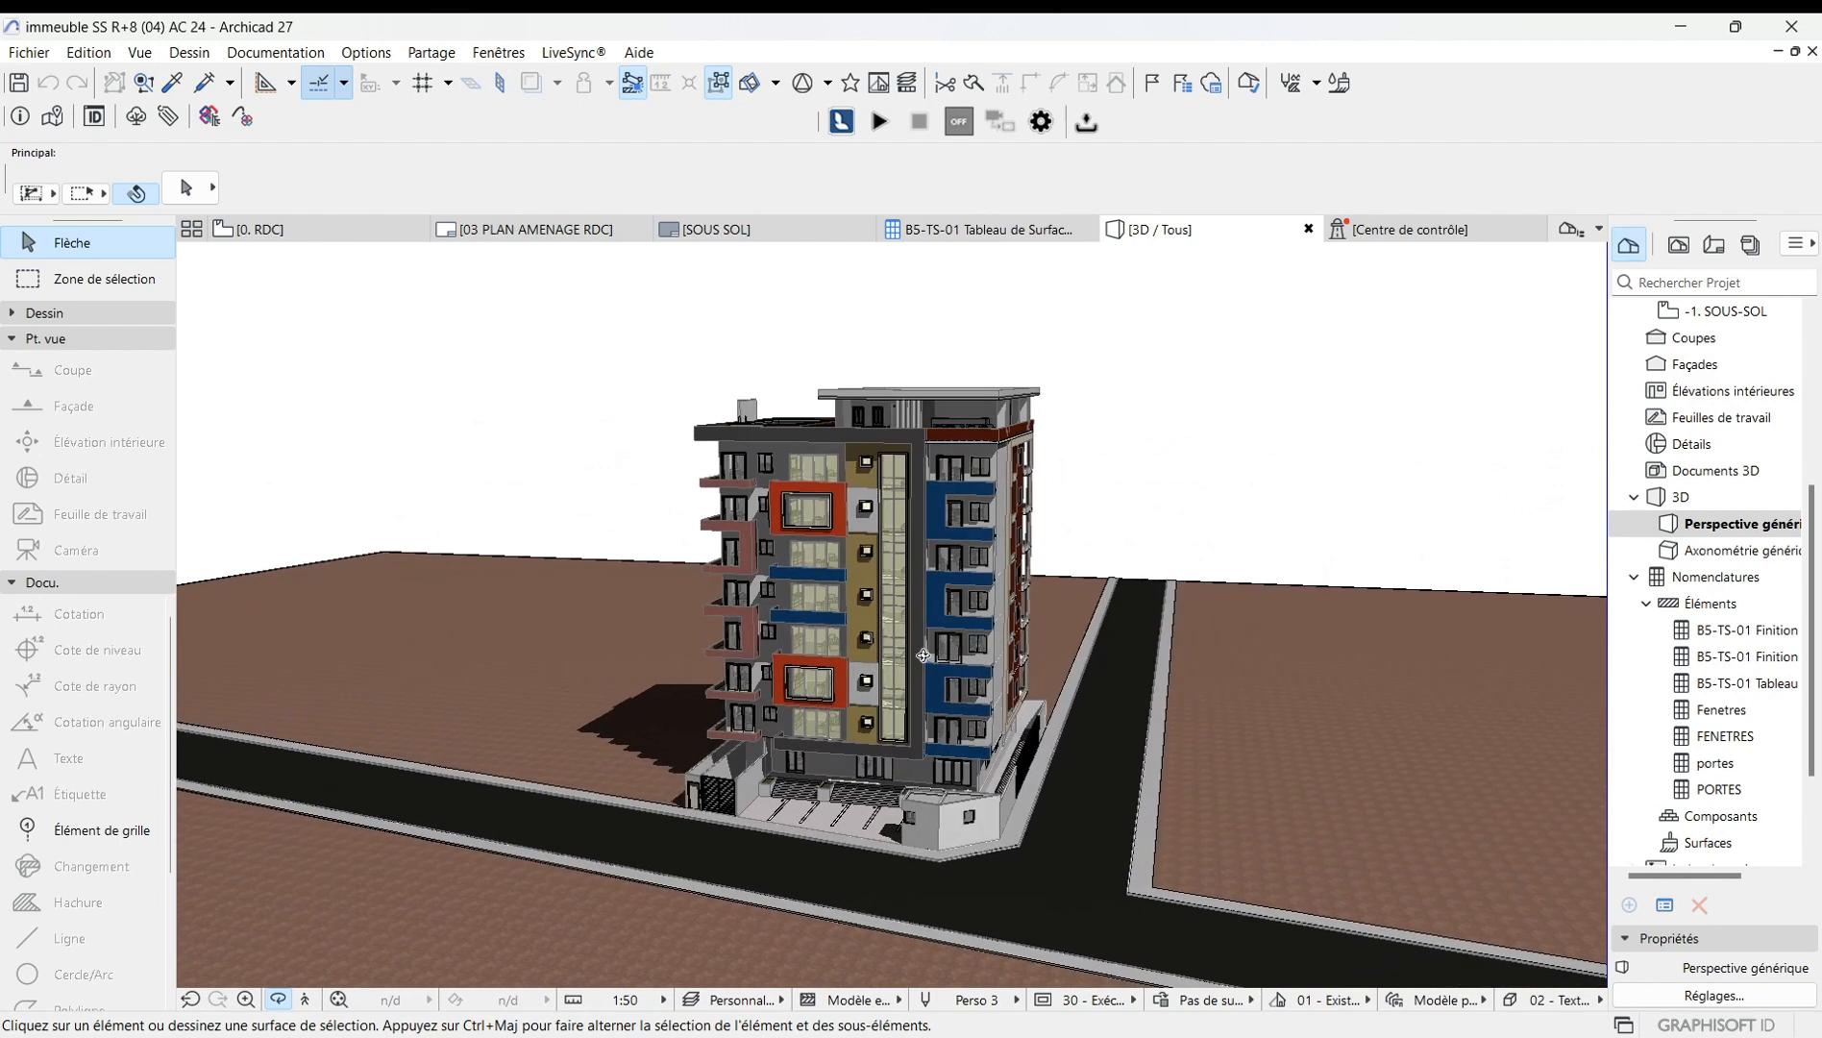
key("Escape")
left_click_drag(897, 664, 948, 663)
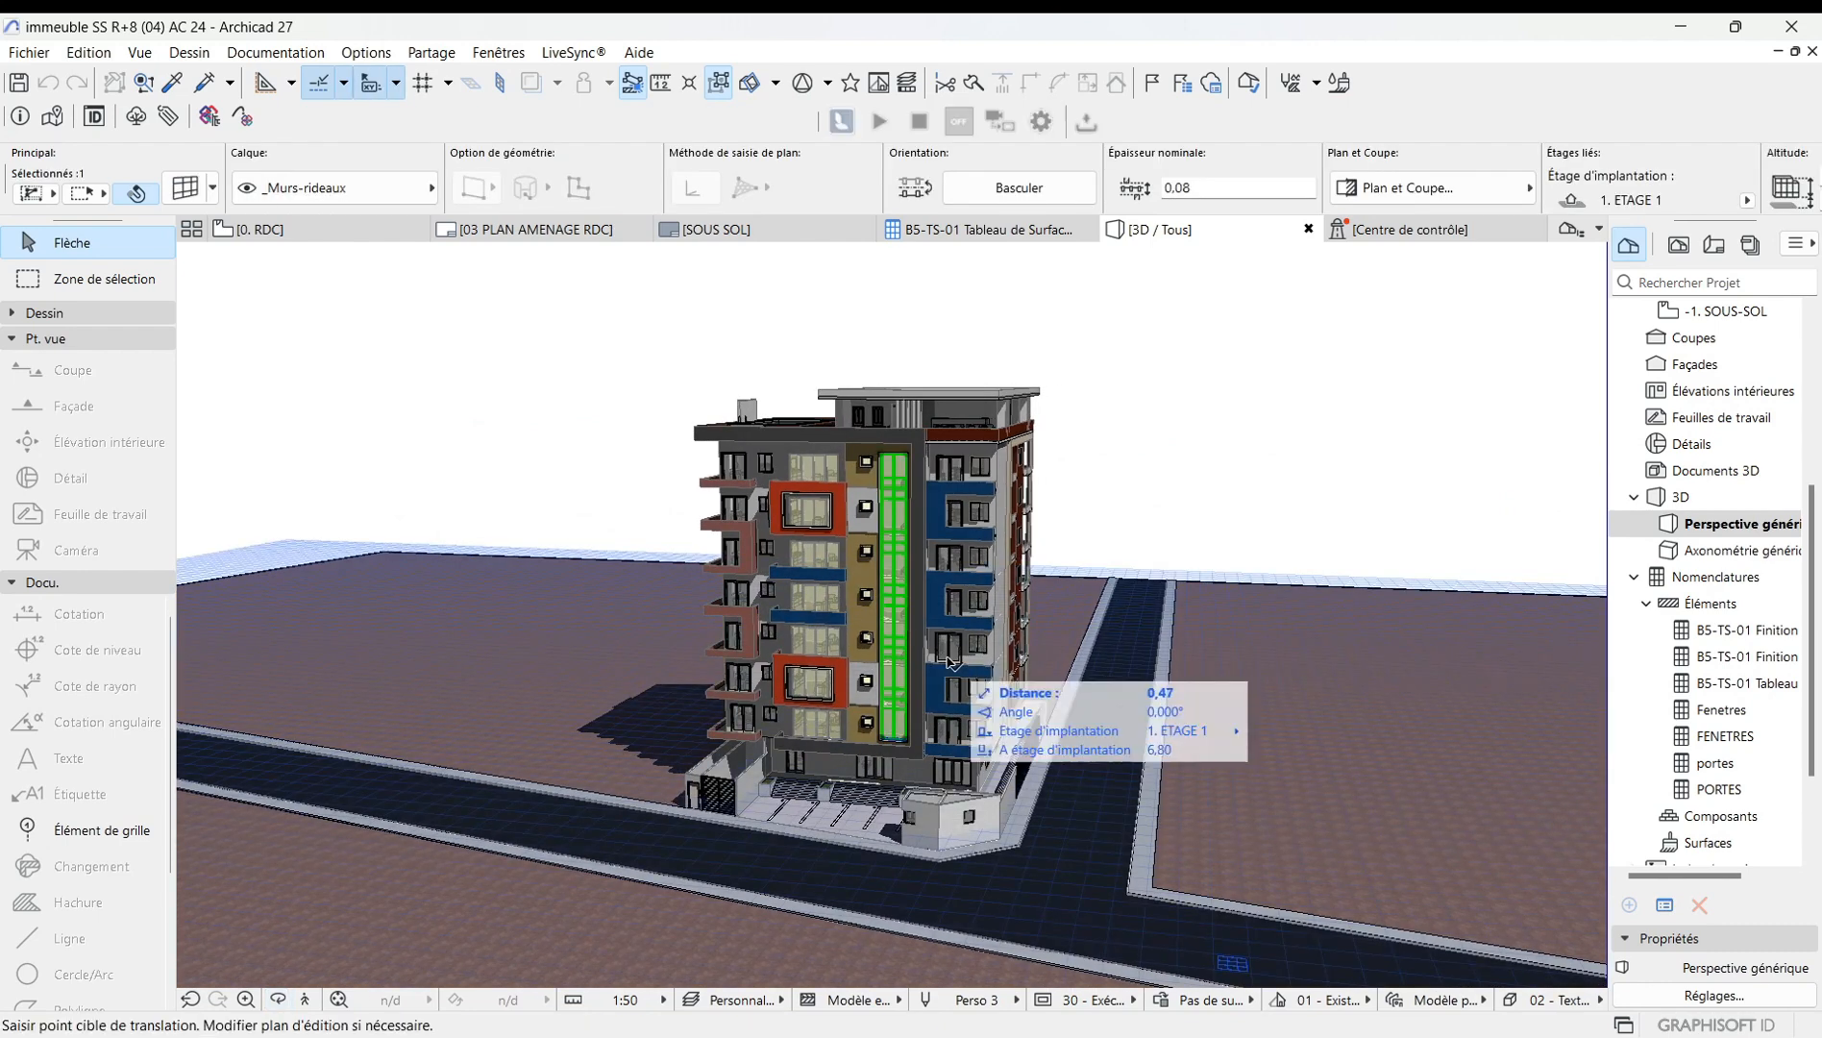
key("Escape")
key("Escape")
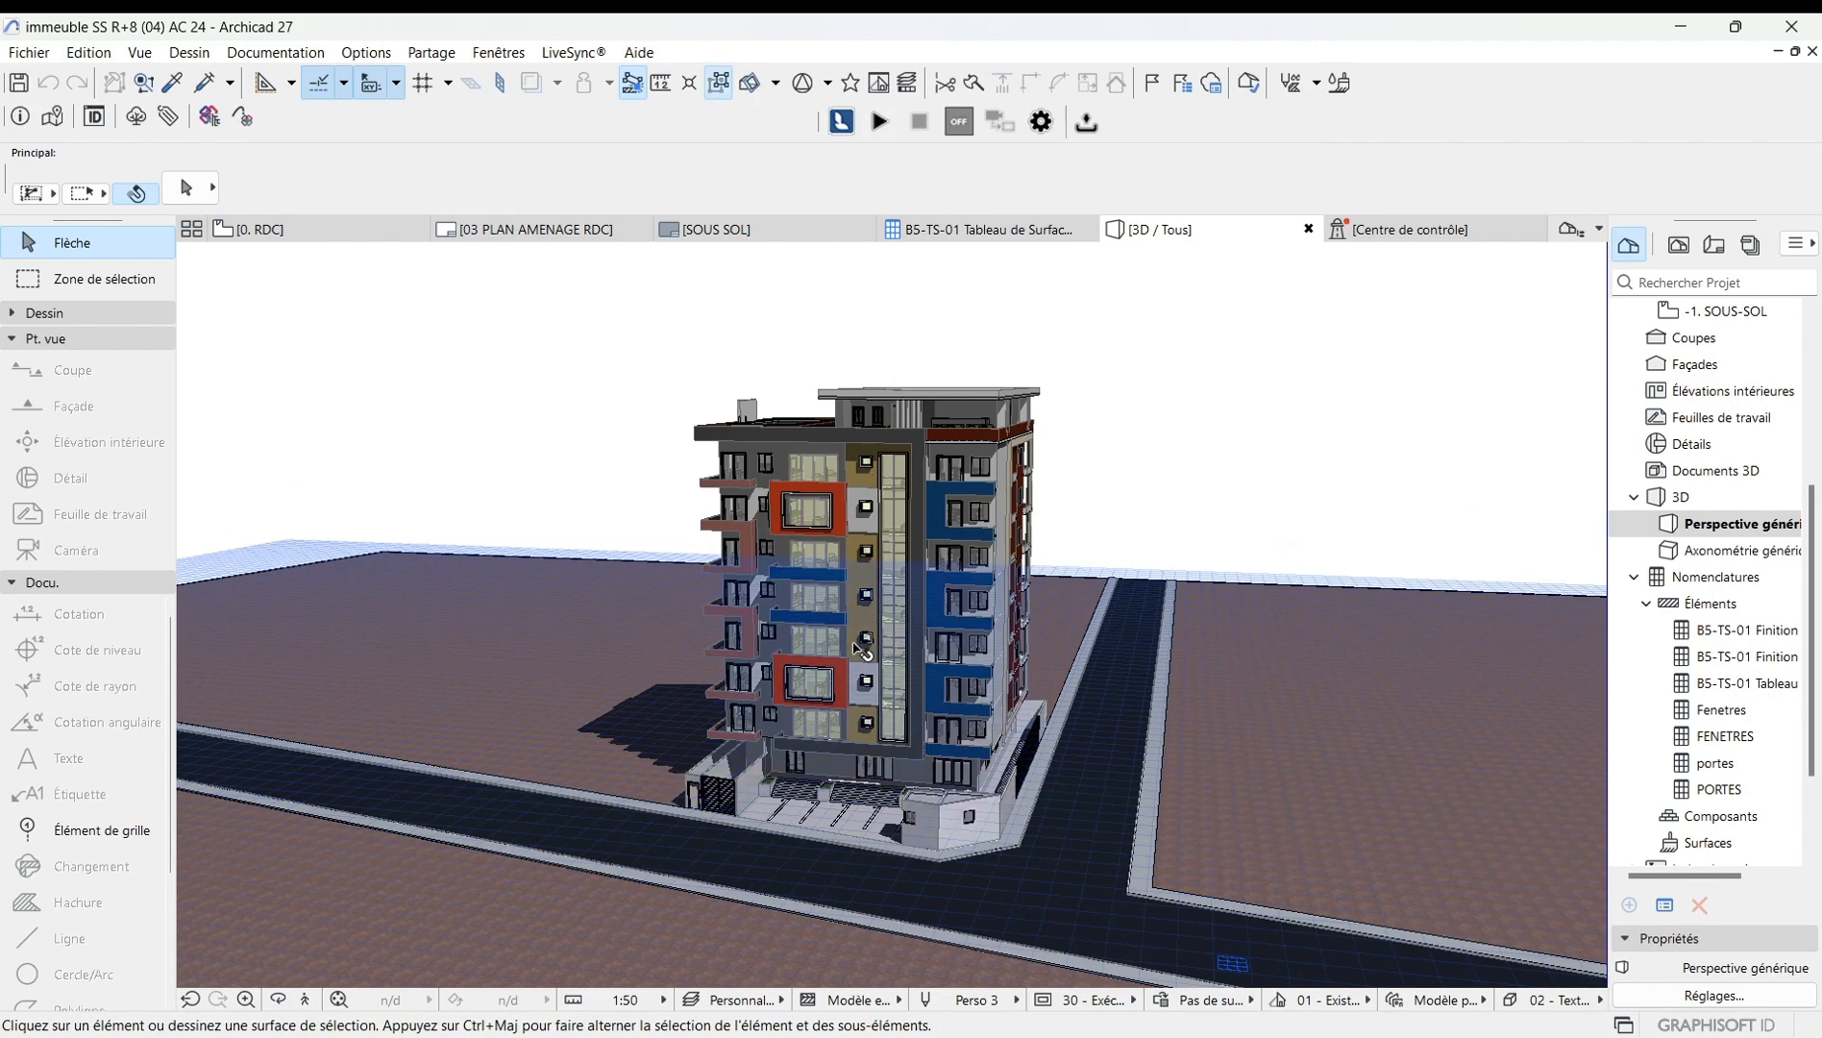
middle_click_drag(858, 649, 806, 584)
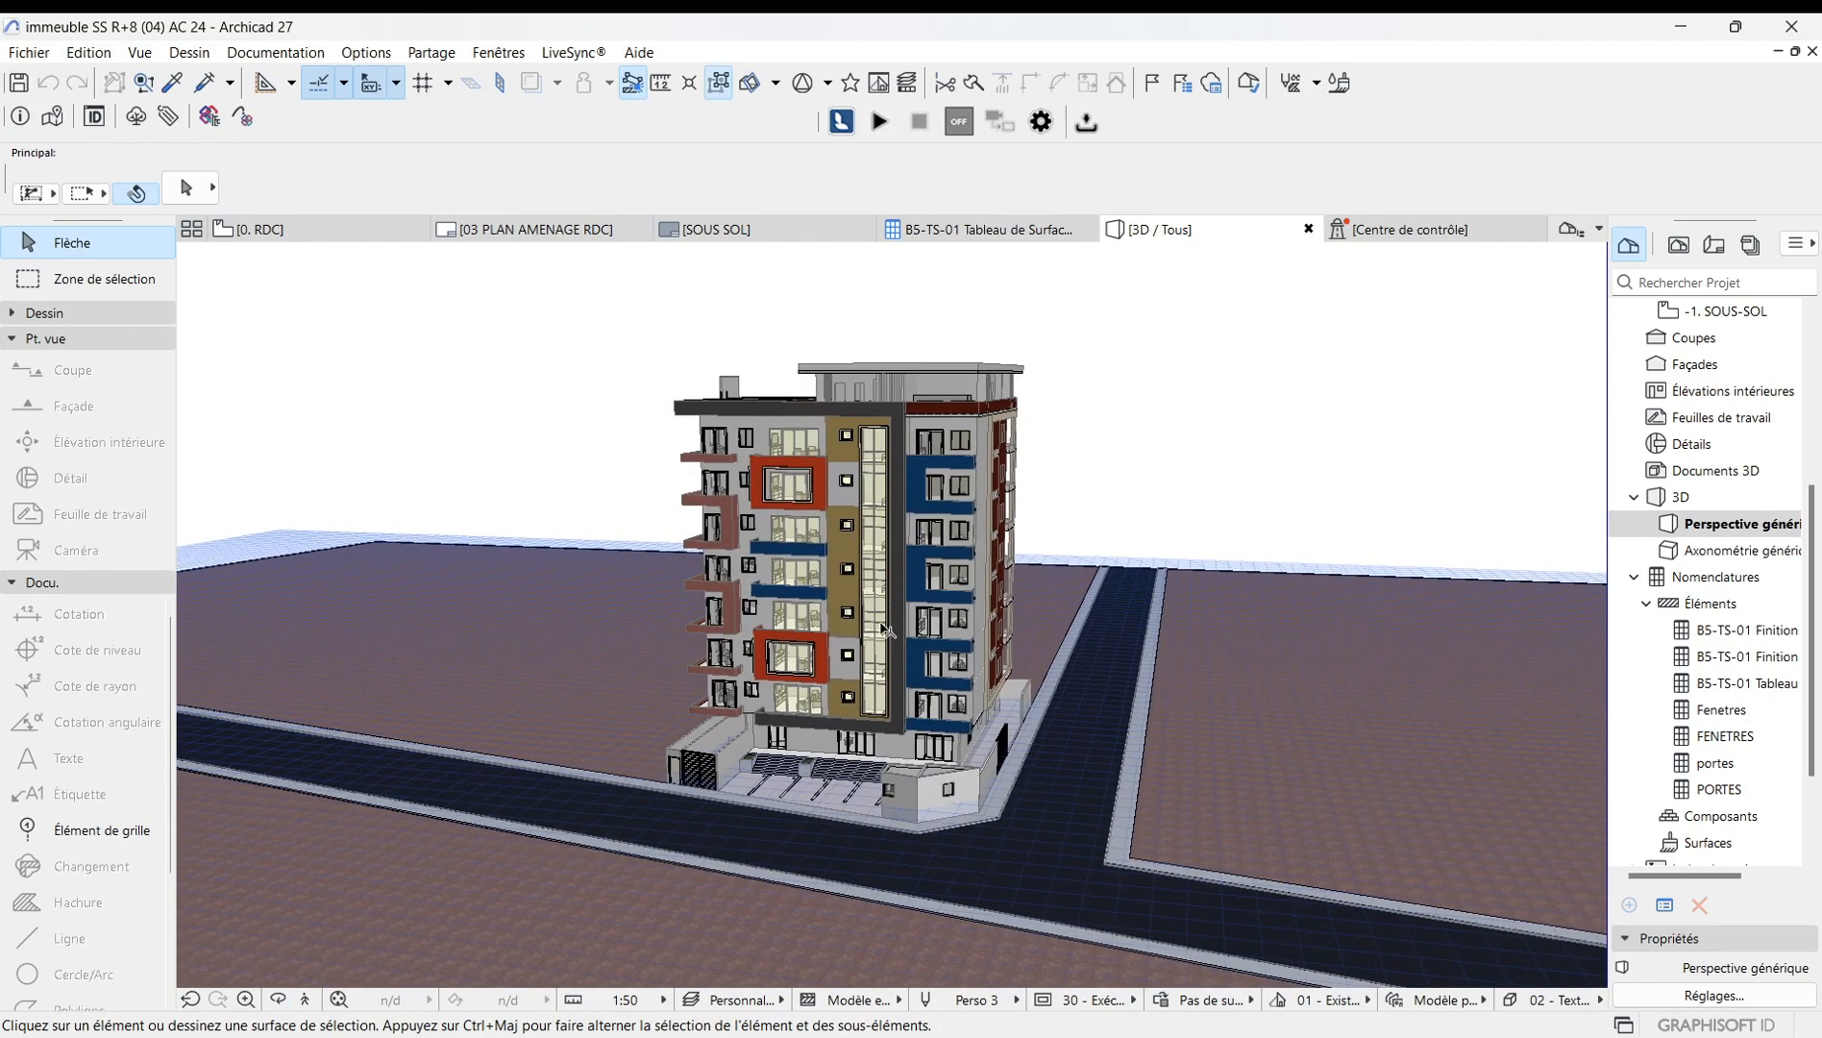
Open the perspective options, widen the cone of vision, and confirm.
right_click(1125, 456)
mouse_move(1184, 482)
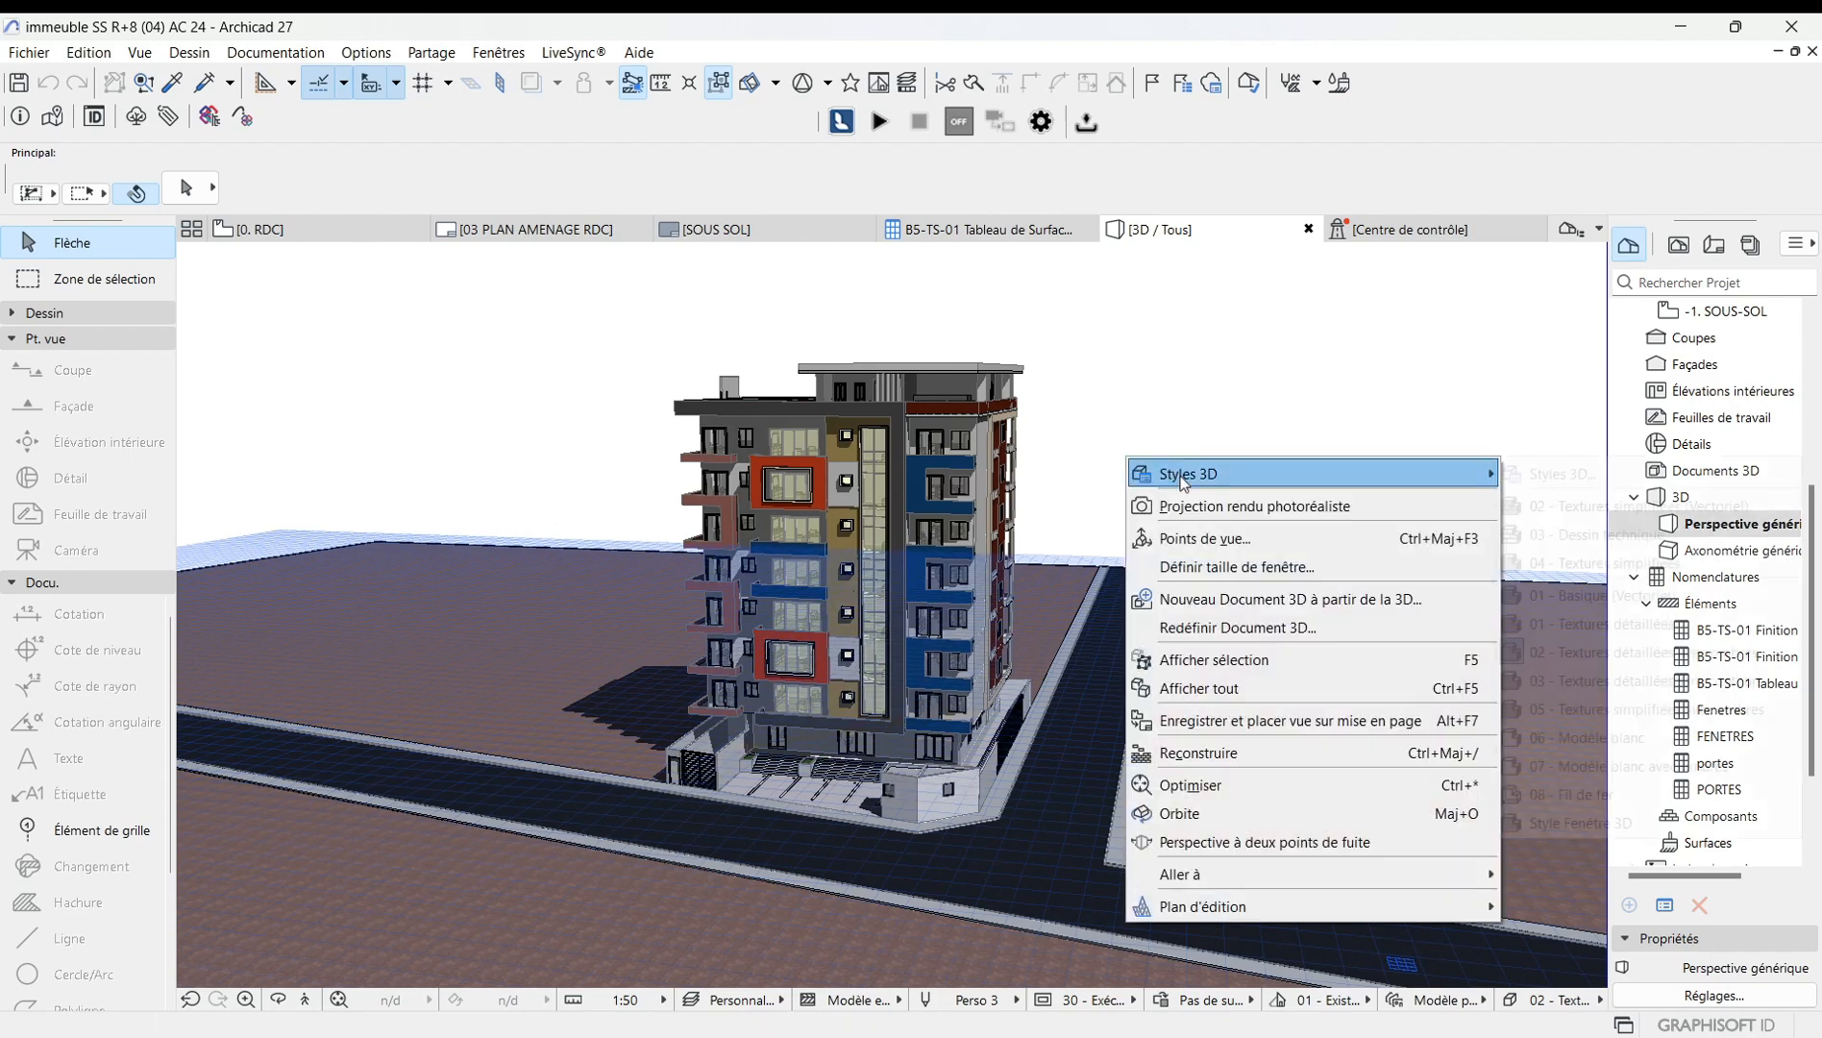
left_click(1222, 539)
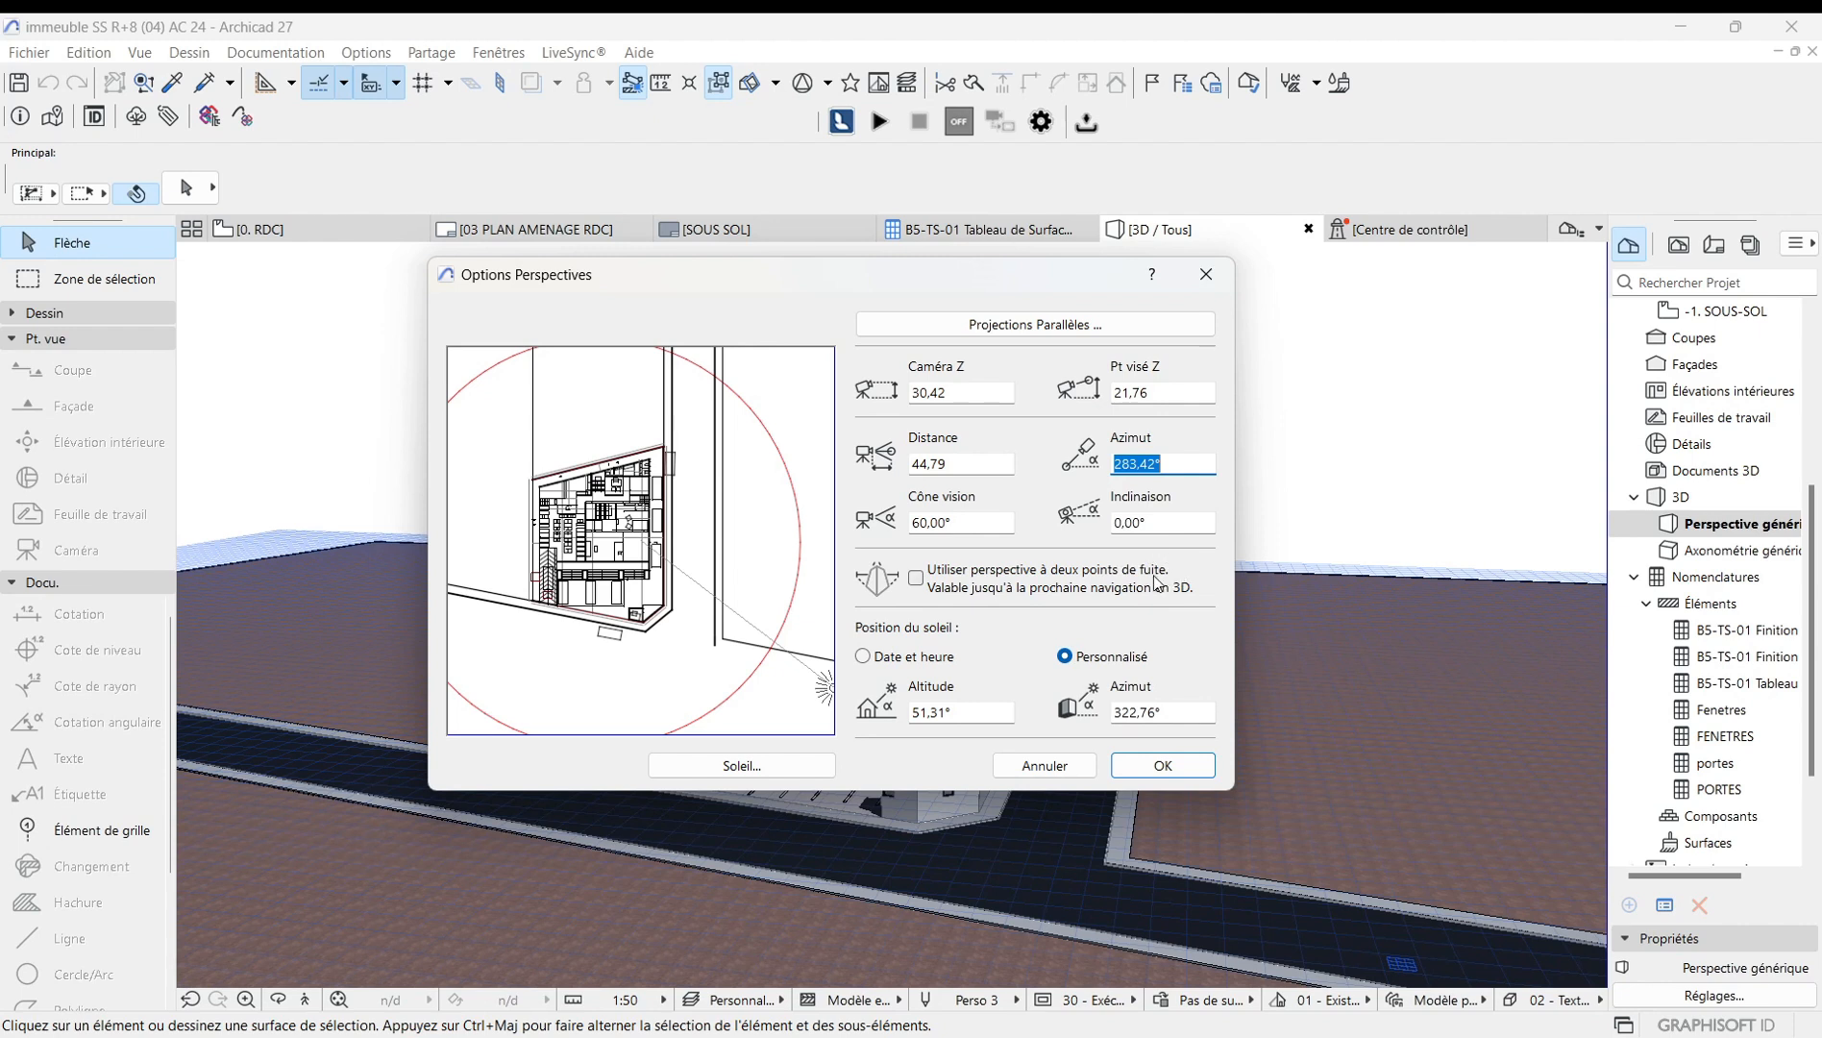
left_click(966, 522)
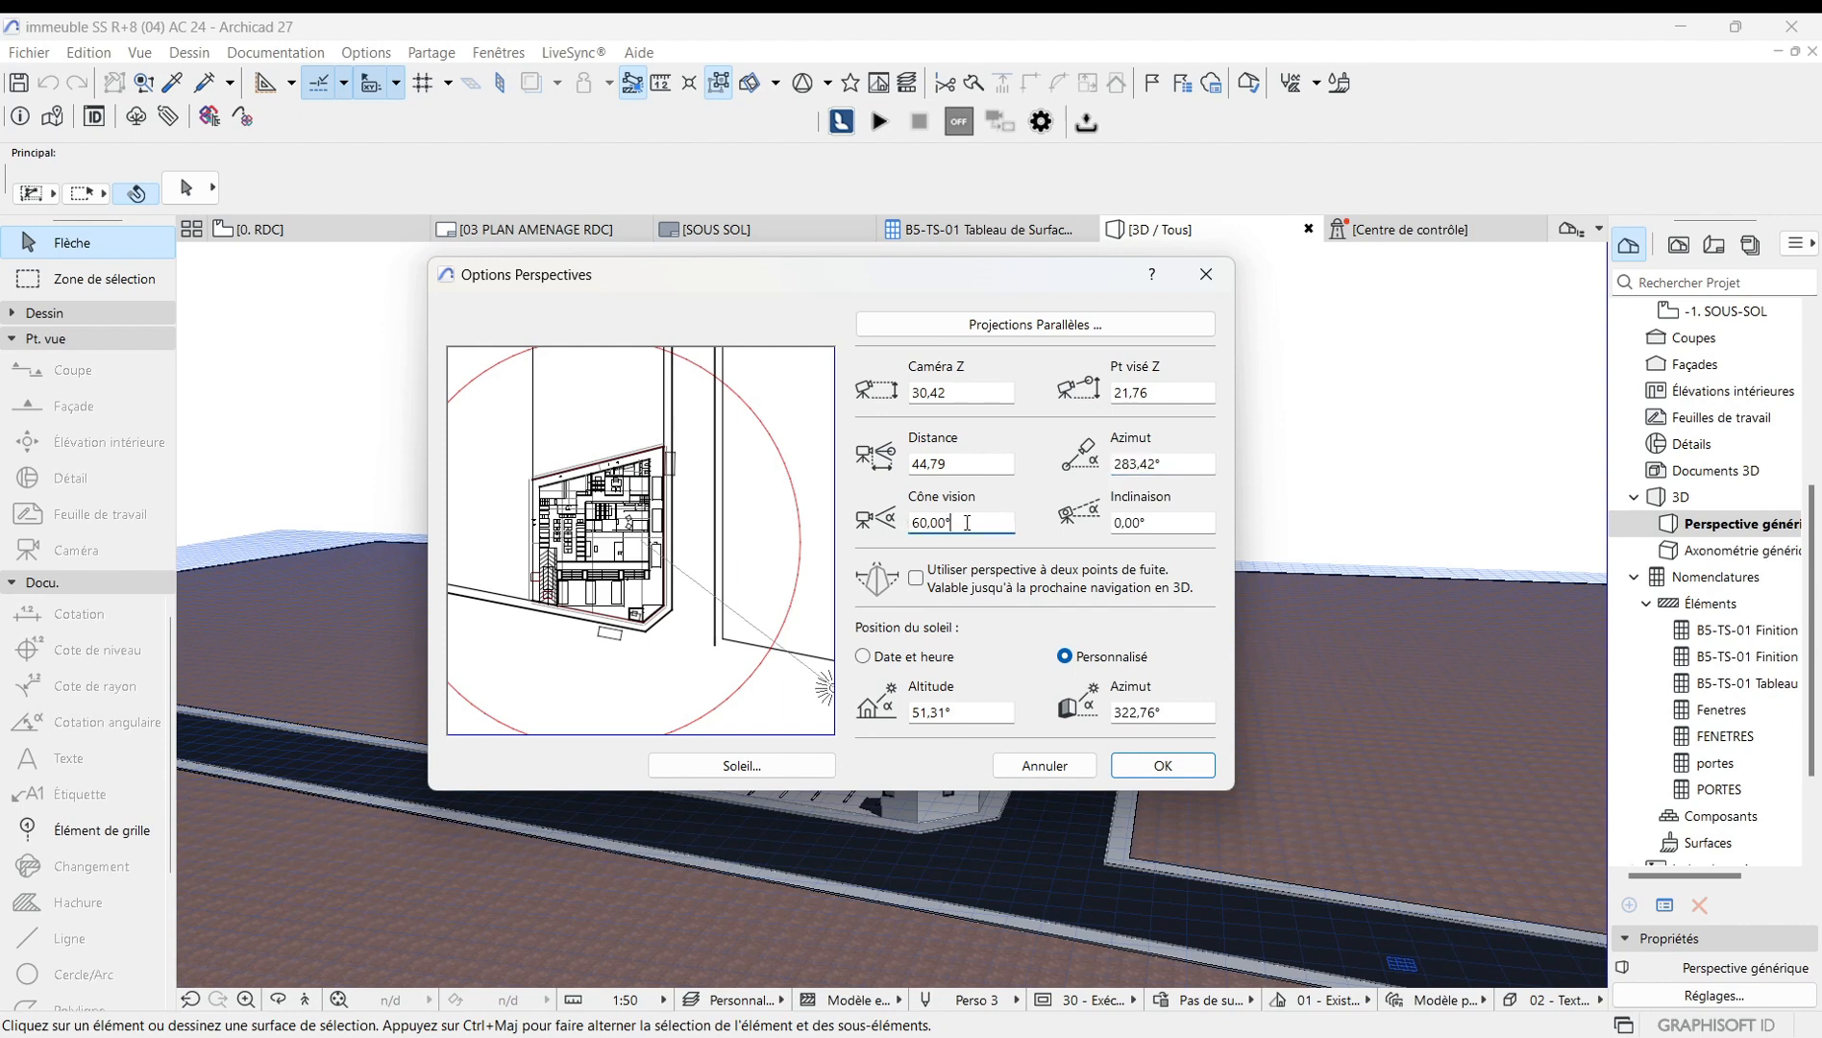
key("BackSpace")
key("BackSpace")
key("BackSpace")
key("BackSpace")
key("BackSpace")
type("9")
left_click(1174, 769)
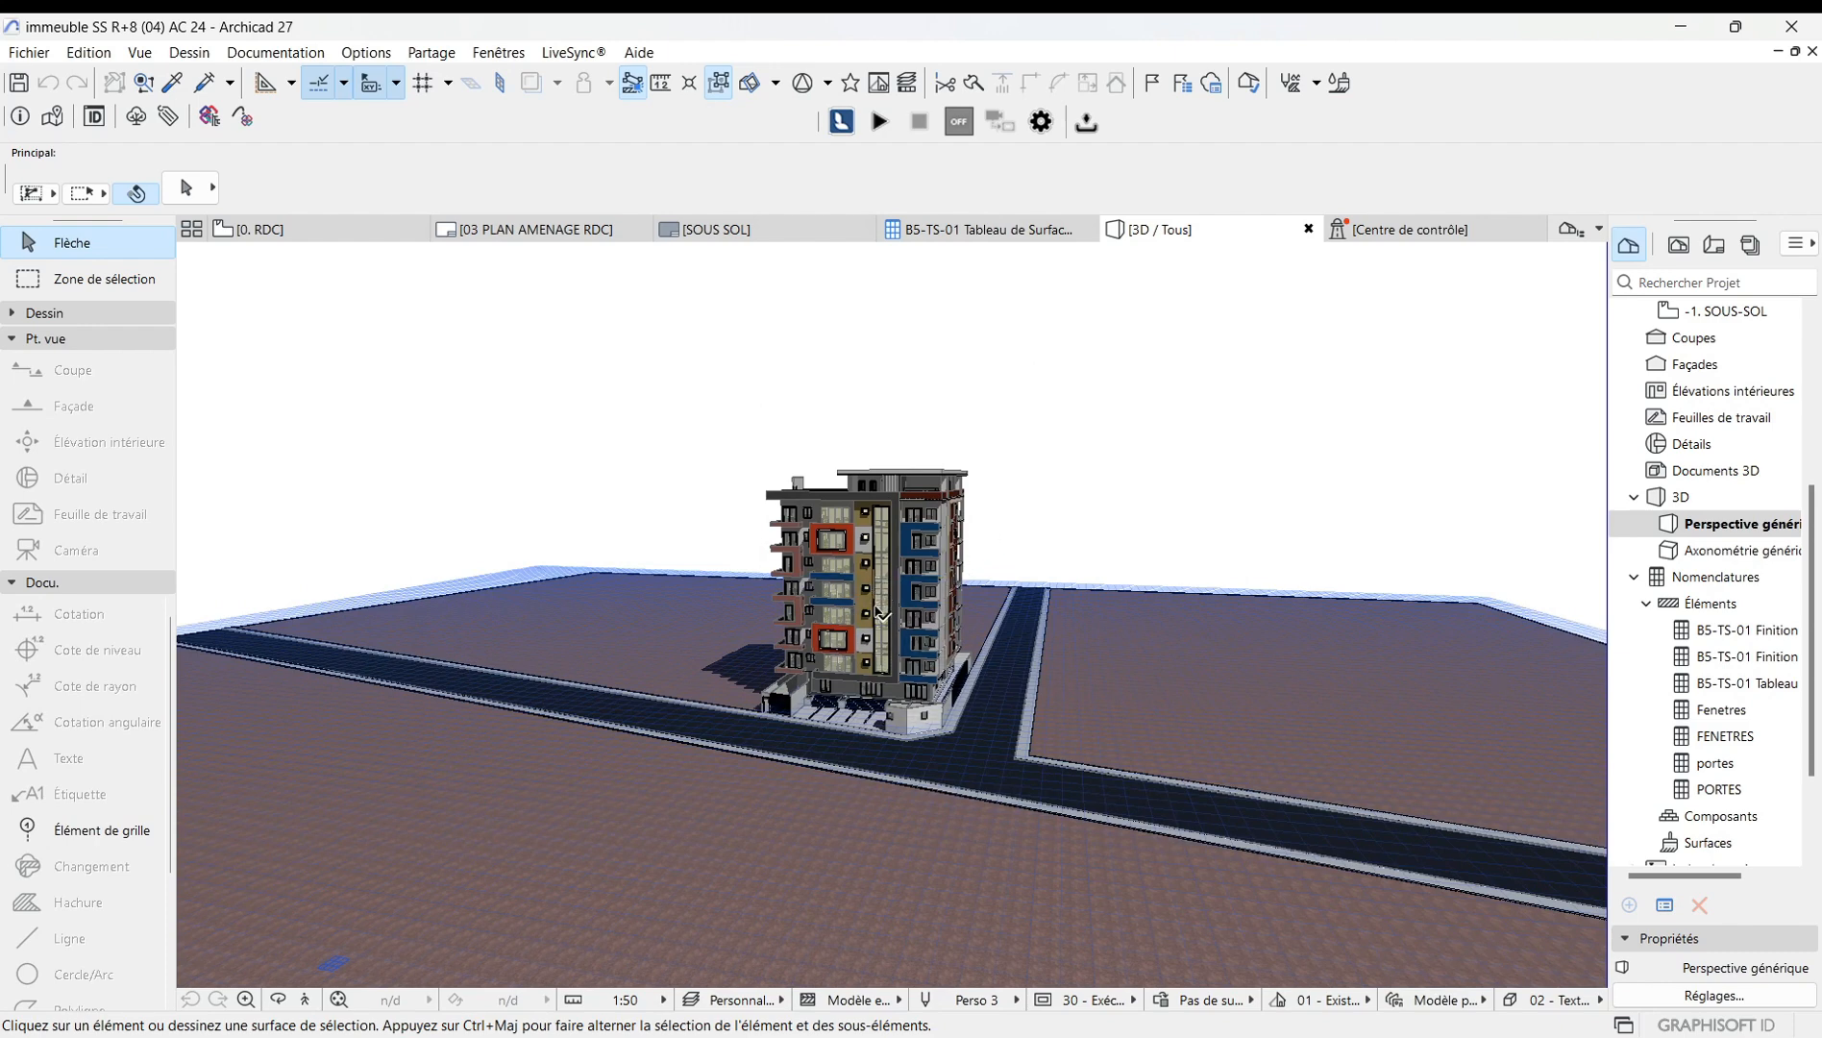
Reopen the perspective options and set the cone of vision to 100°, then confirm.
scroll(882, 608, "up", 3)
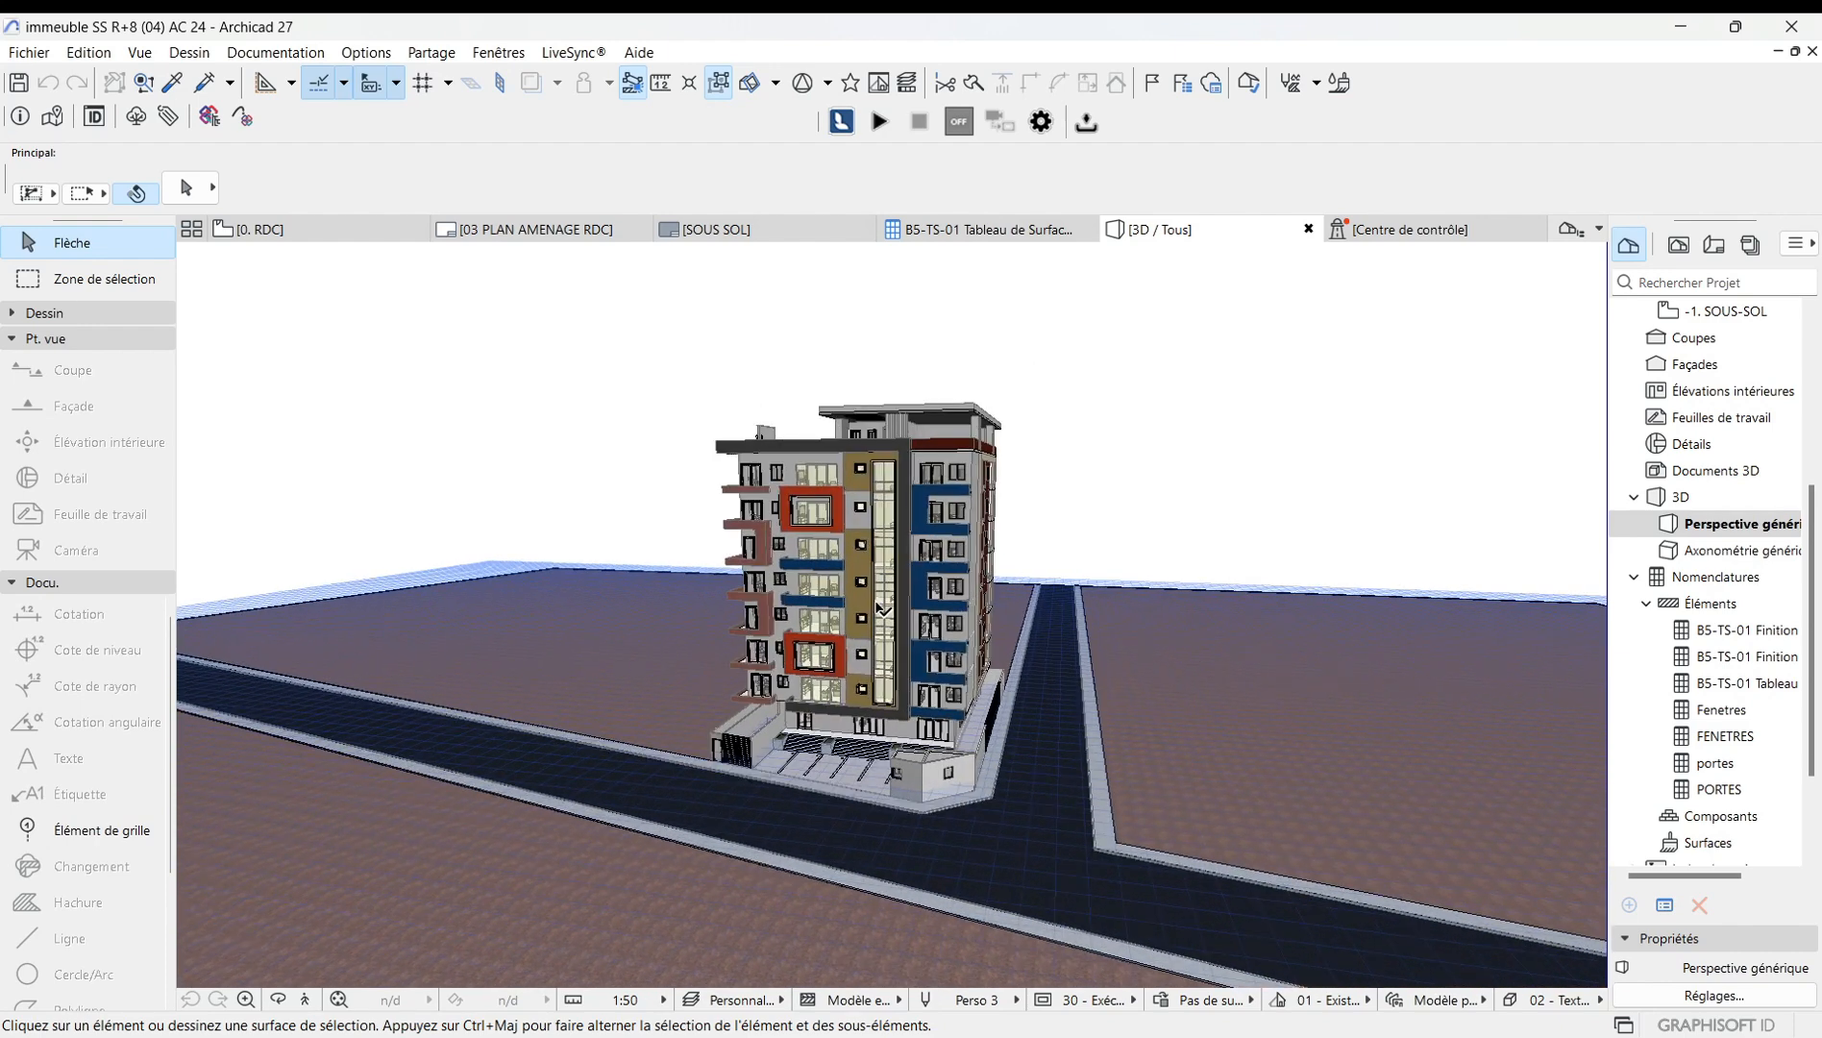
scroll(882, 607, "down", 2)
right_click(1086, 420)
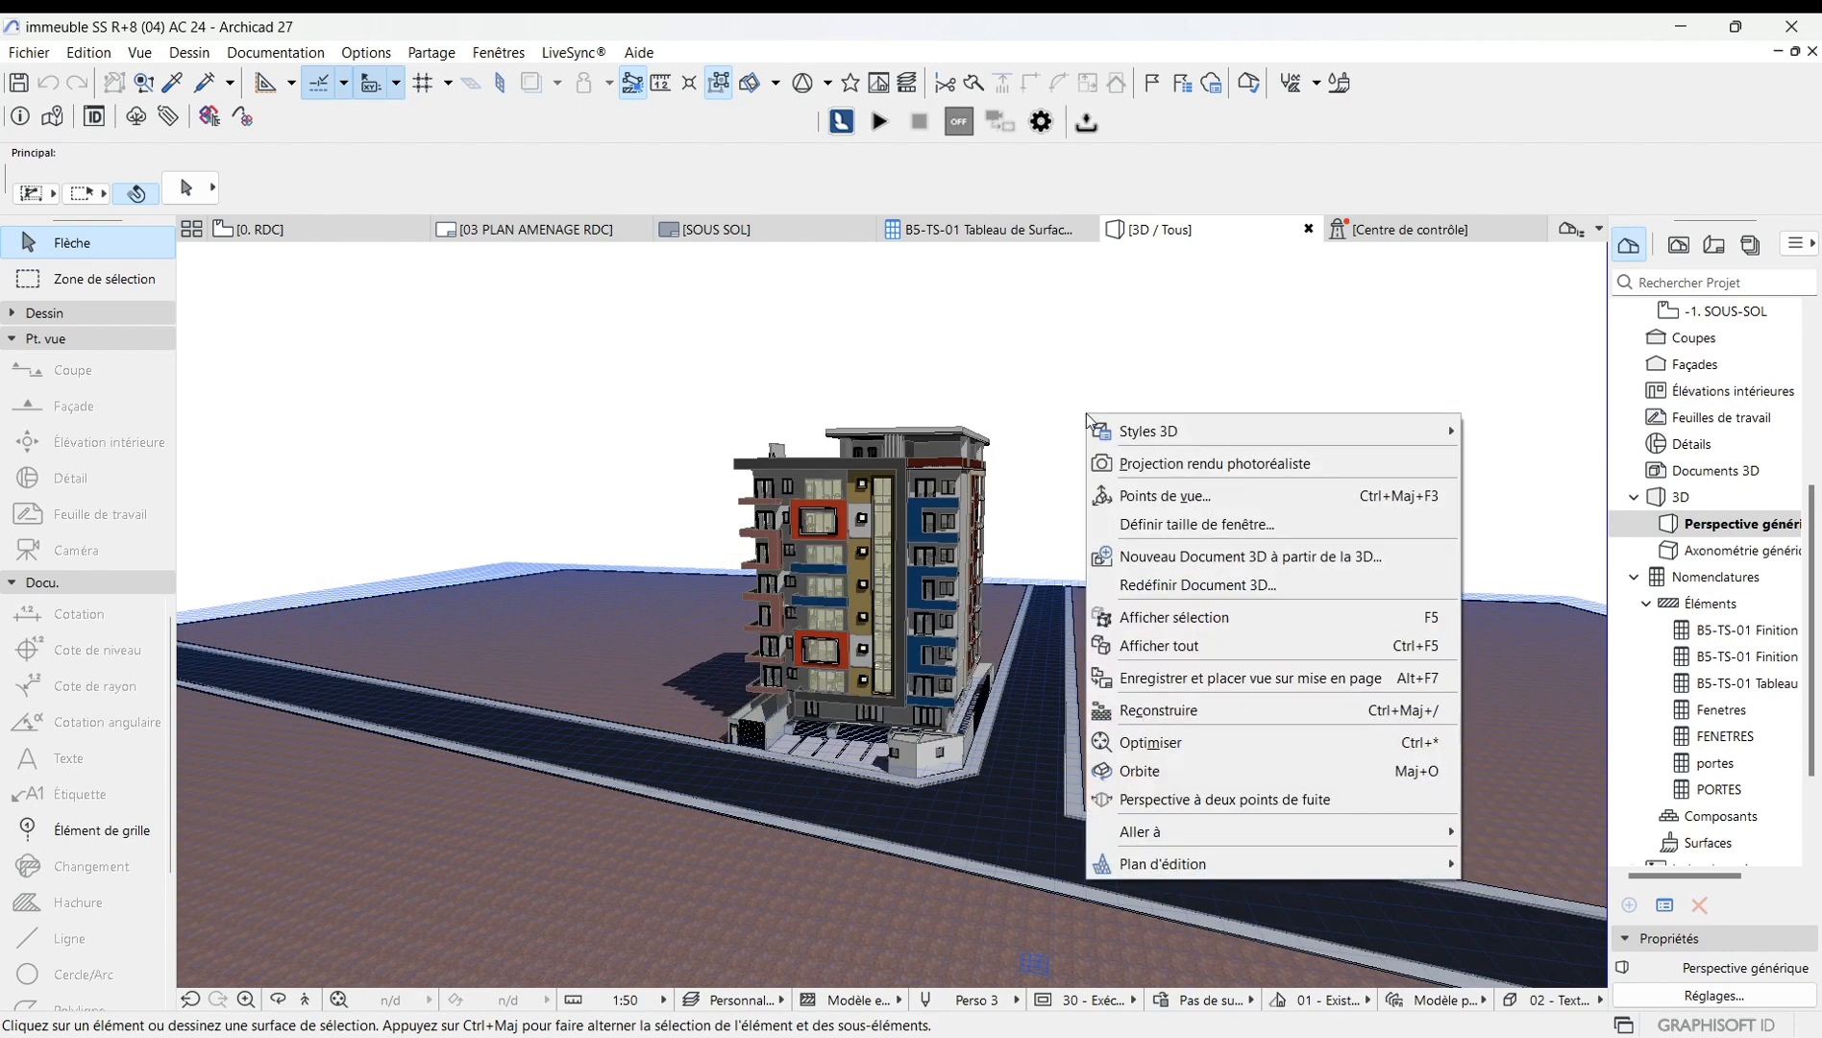
left_click(1187, 502)
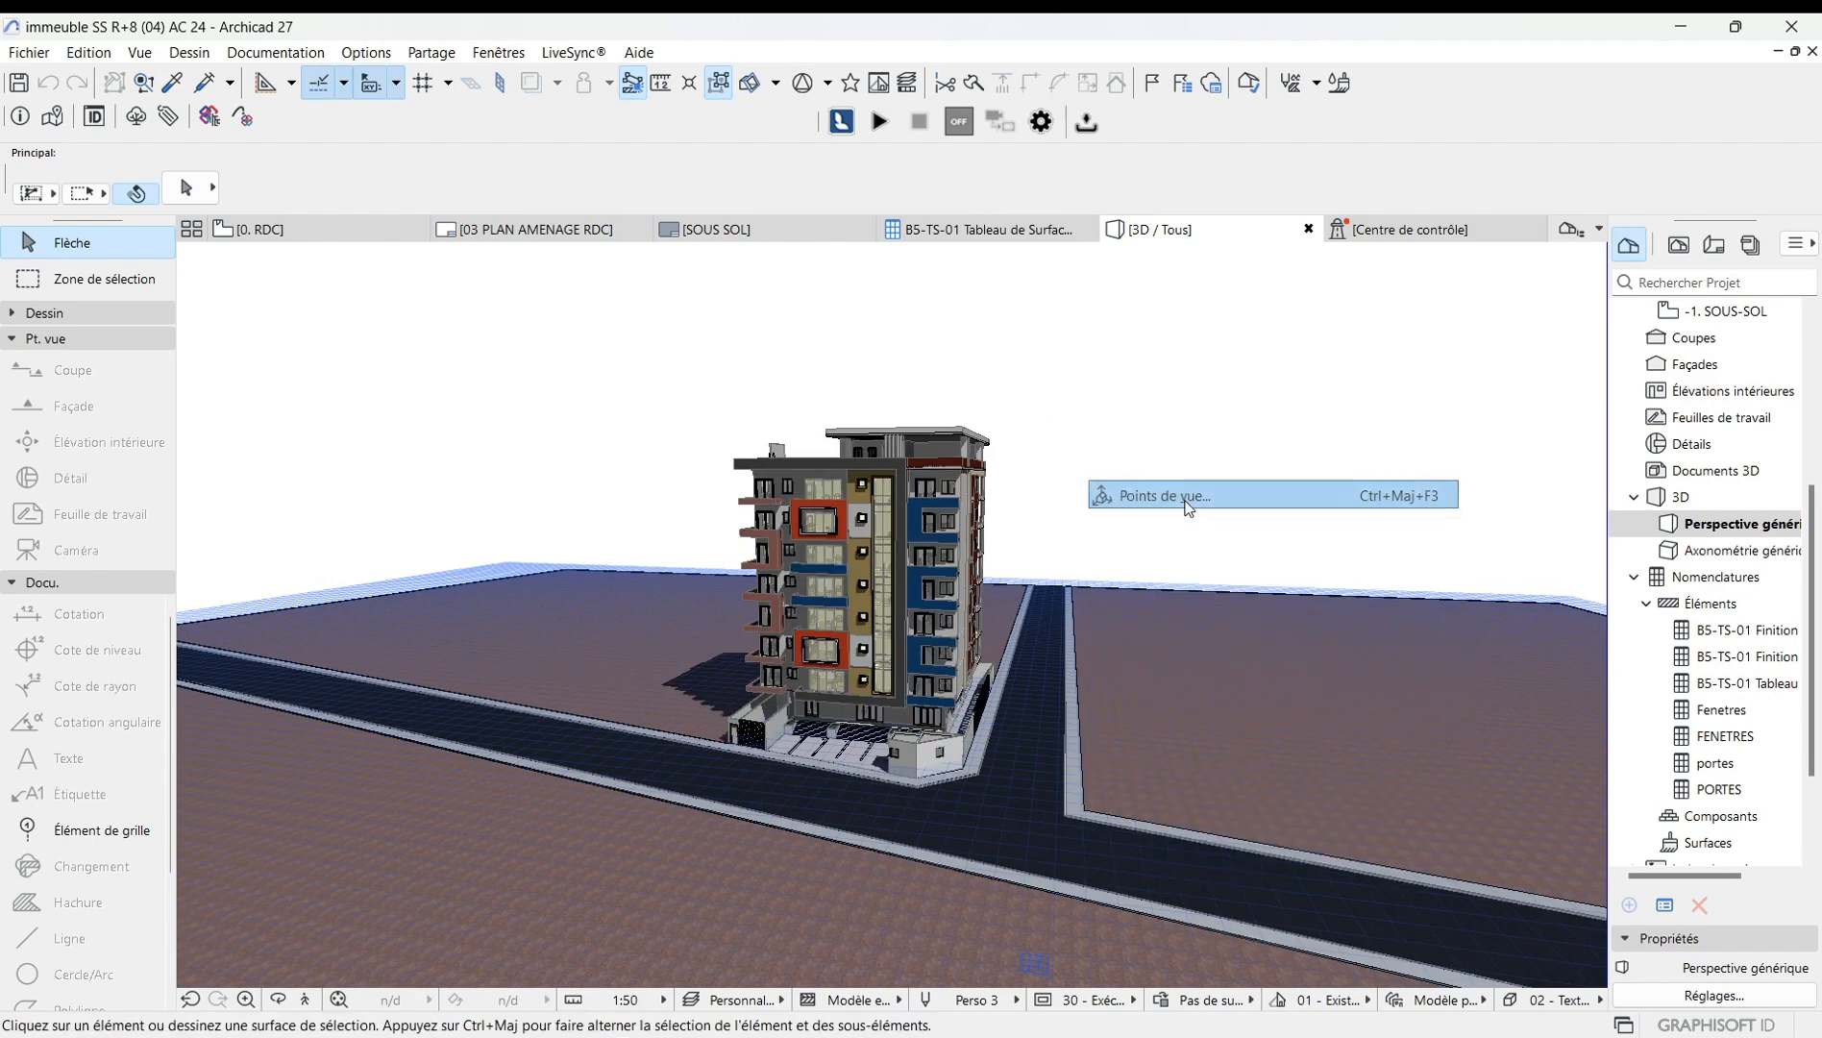
left_click(990, 523)
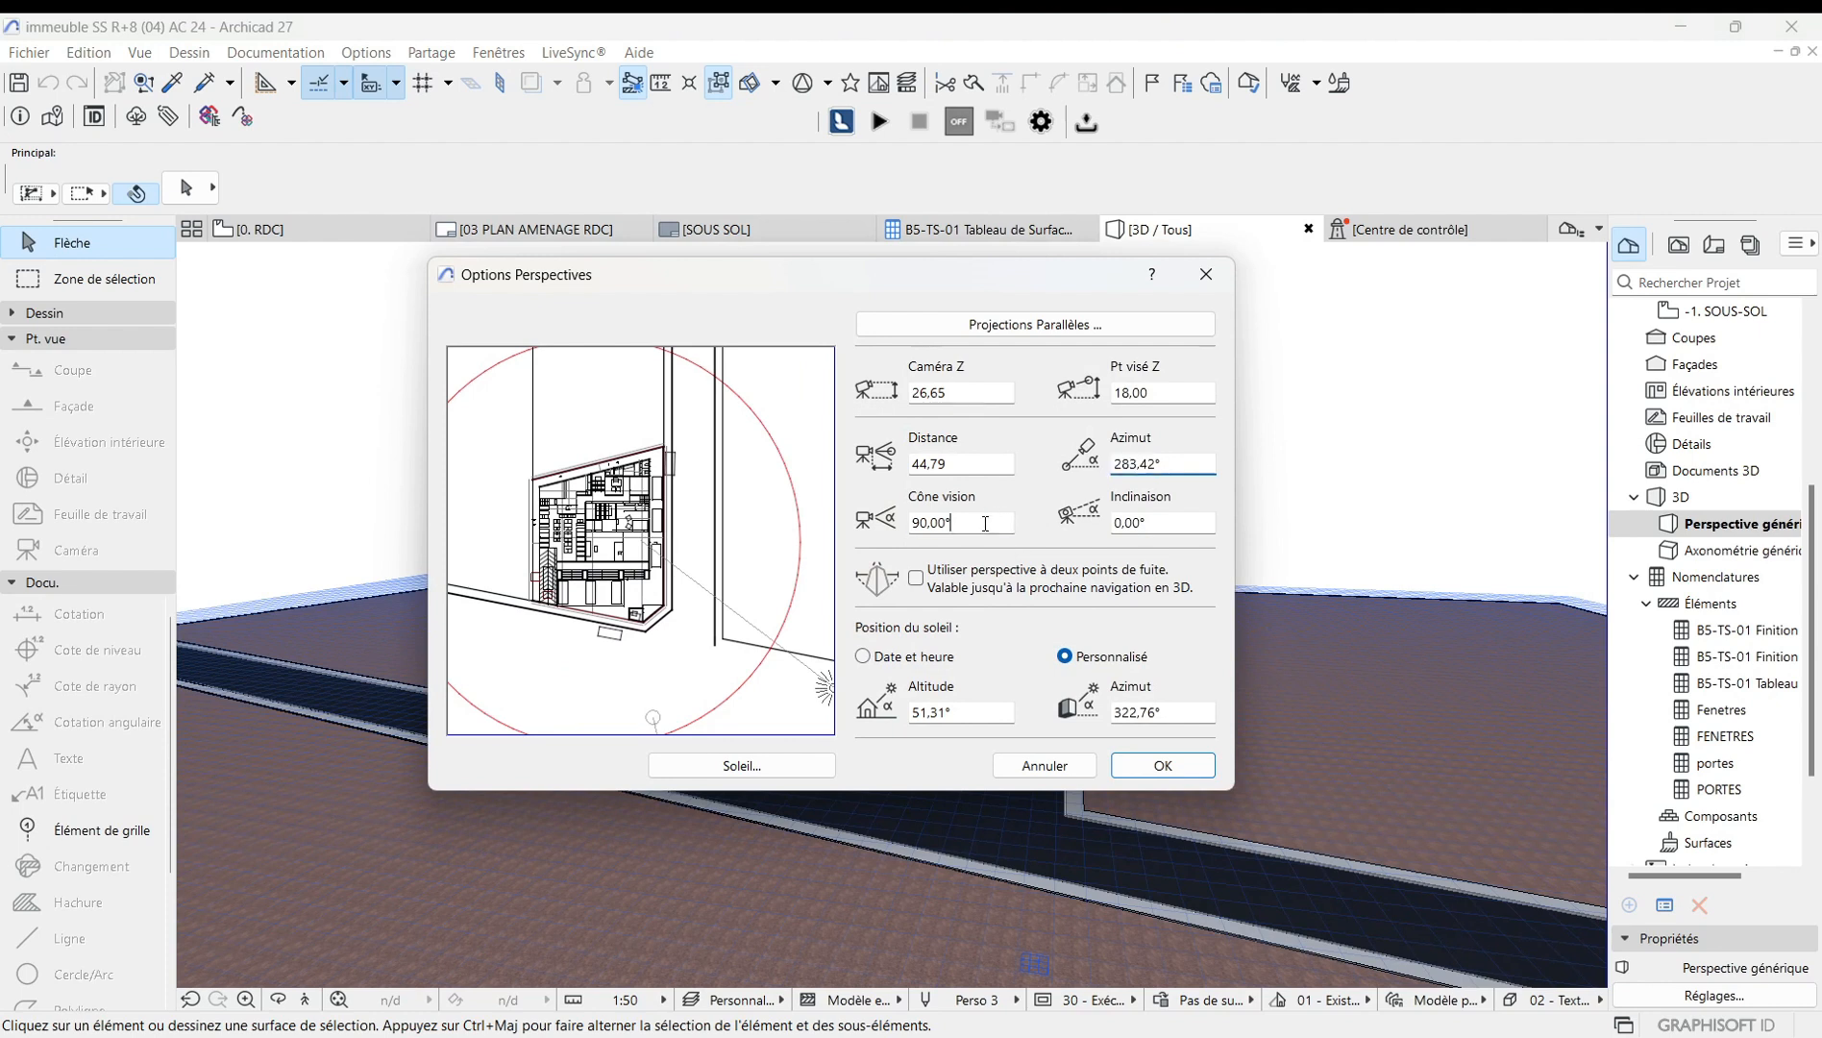
key("BackSpace")
key("BackSpace")
key("BackSpace")
key("BackSpace")
type("100")
left_click(1148, 764)
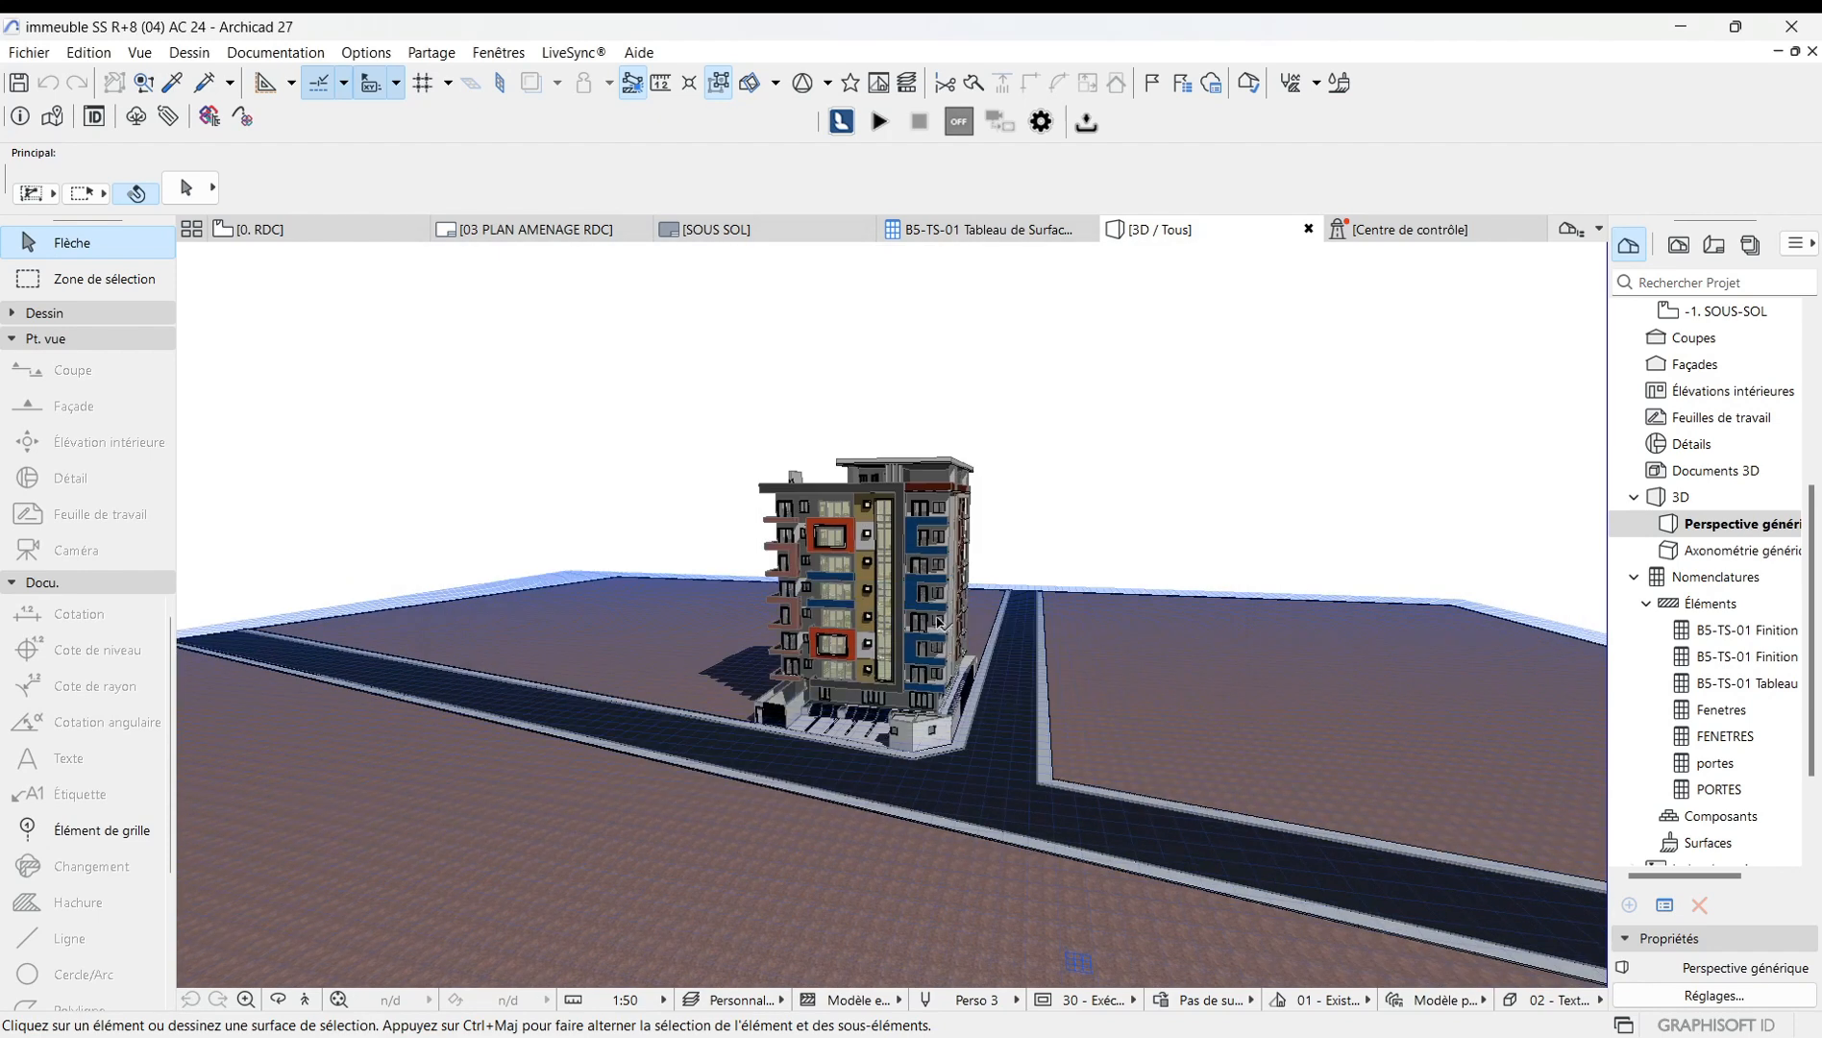
Zoom in and out on the building's facade to examine the wider cone of vision.
scroll(938, 615, "up", 5)
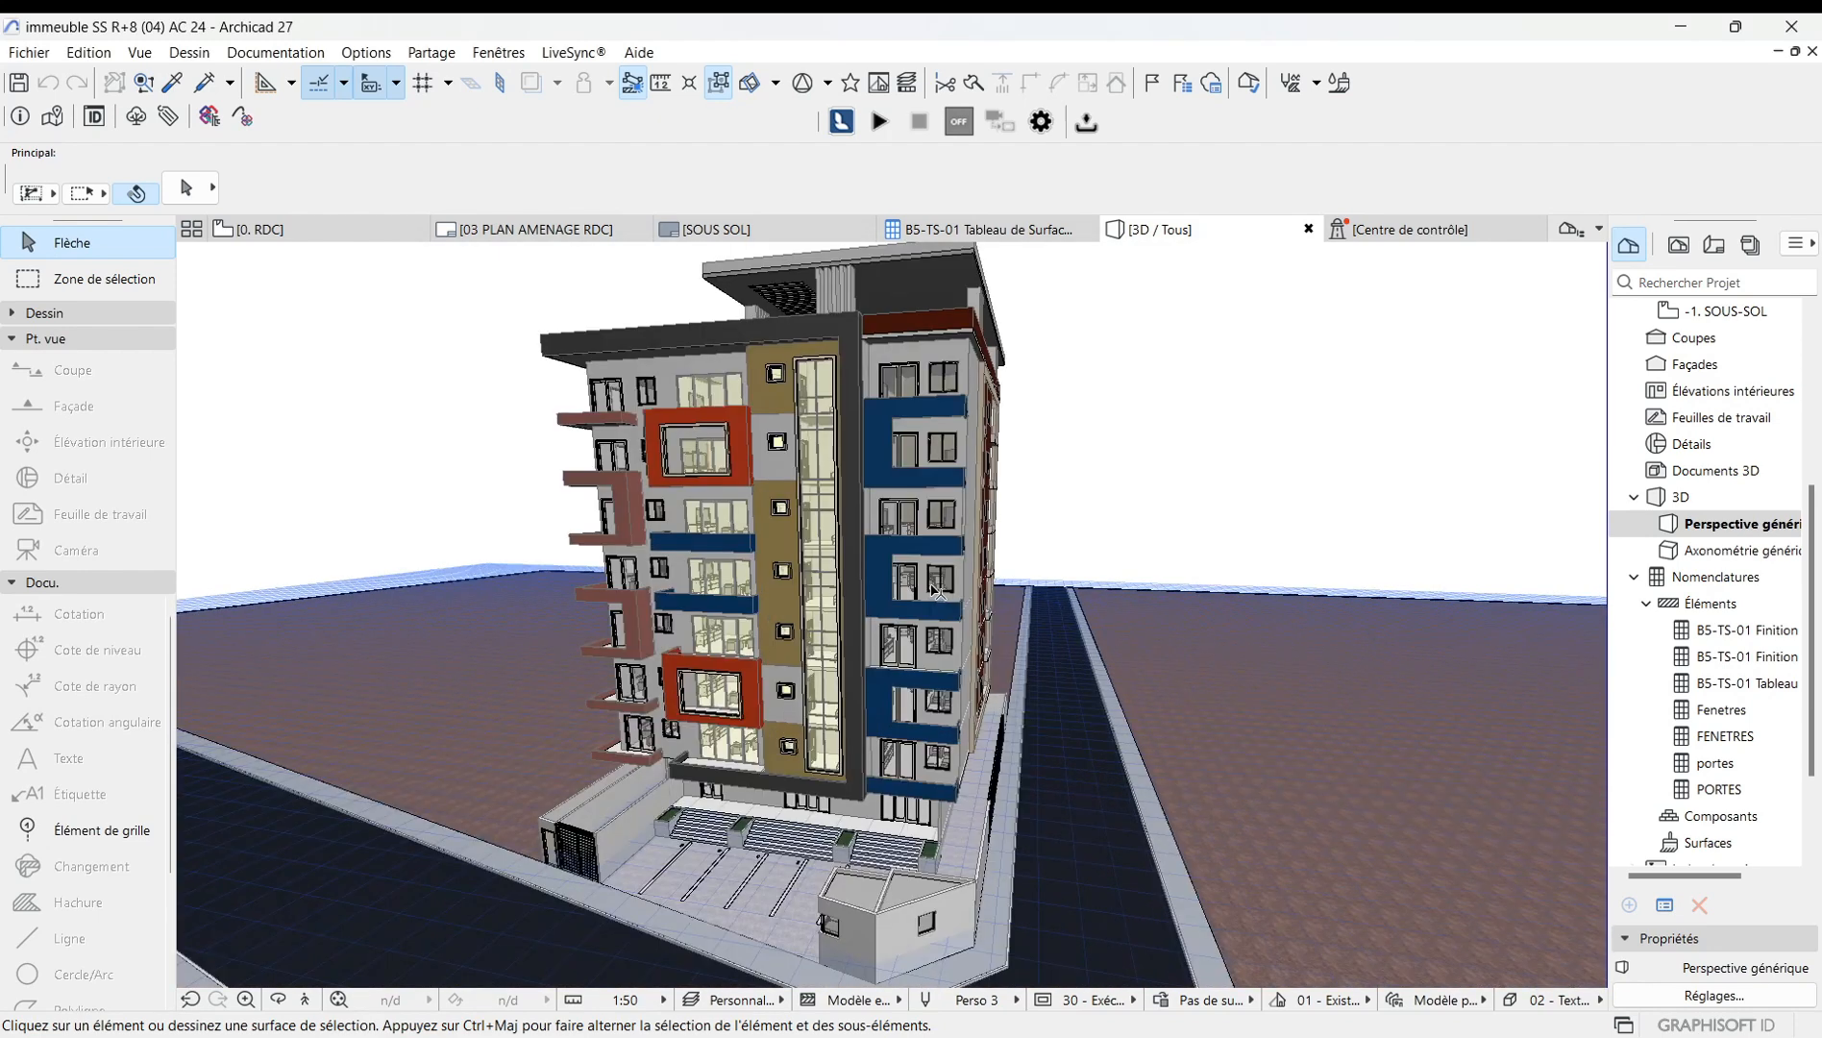
scroll(938, 590, "up", 4)
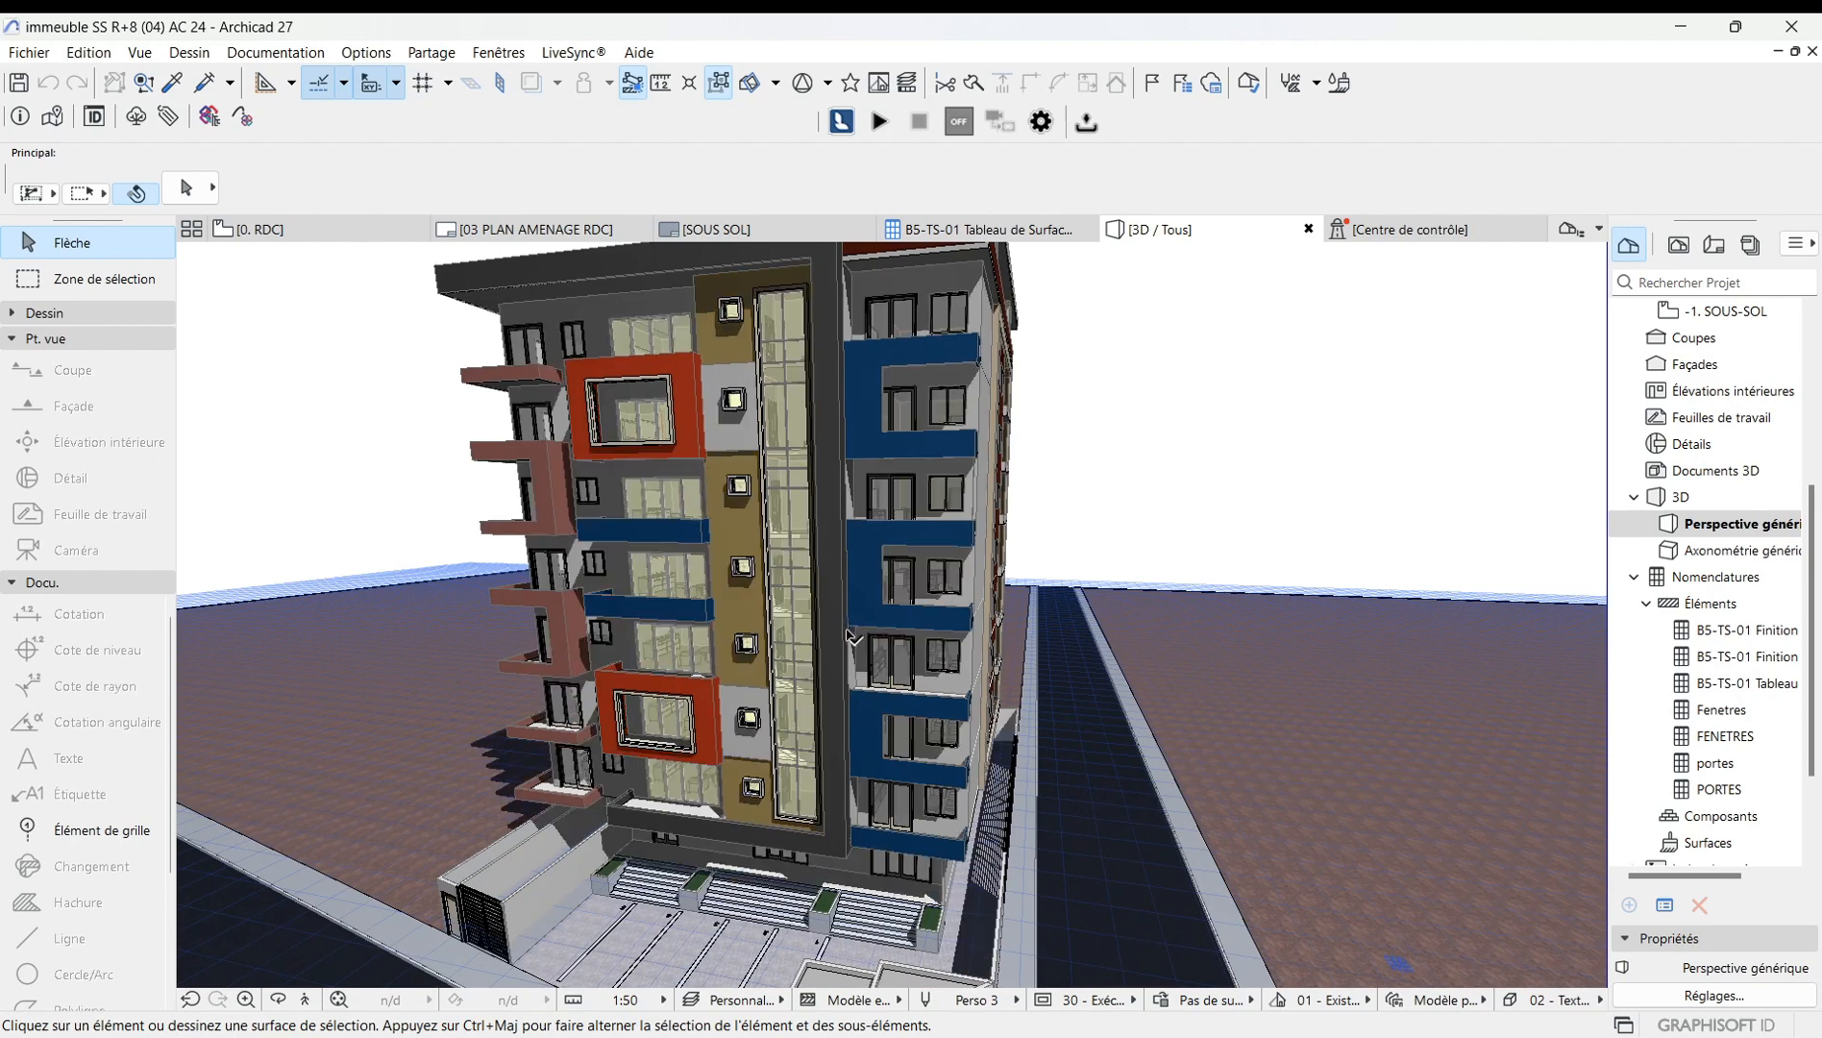
scroll(849, 633, "down", 2)
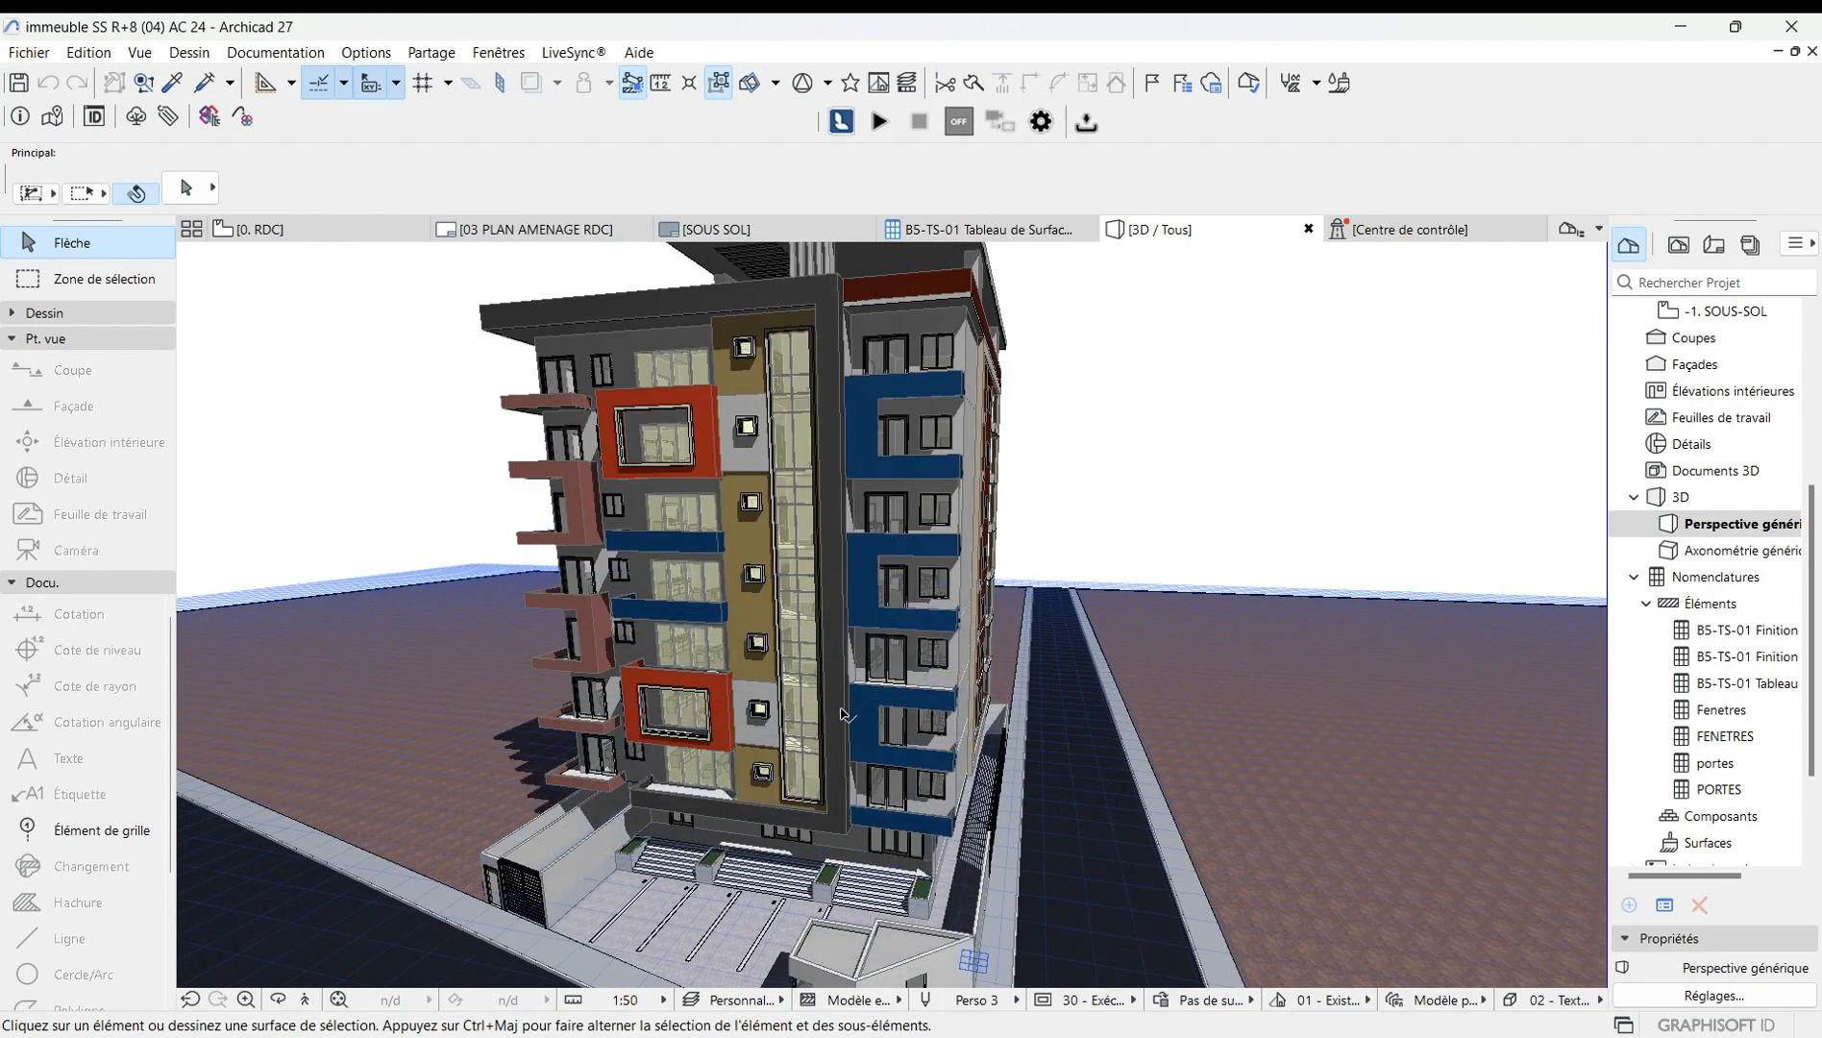
scroll(846, 714, "down", 3)
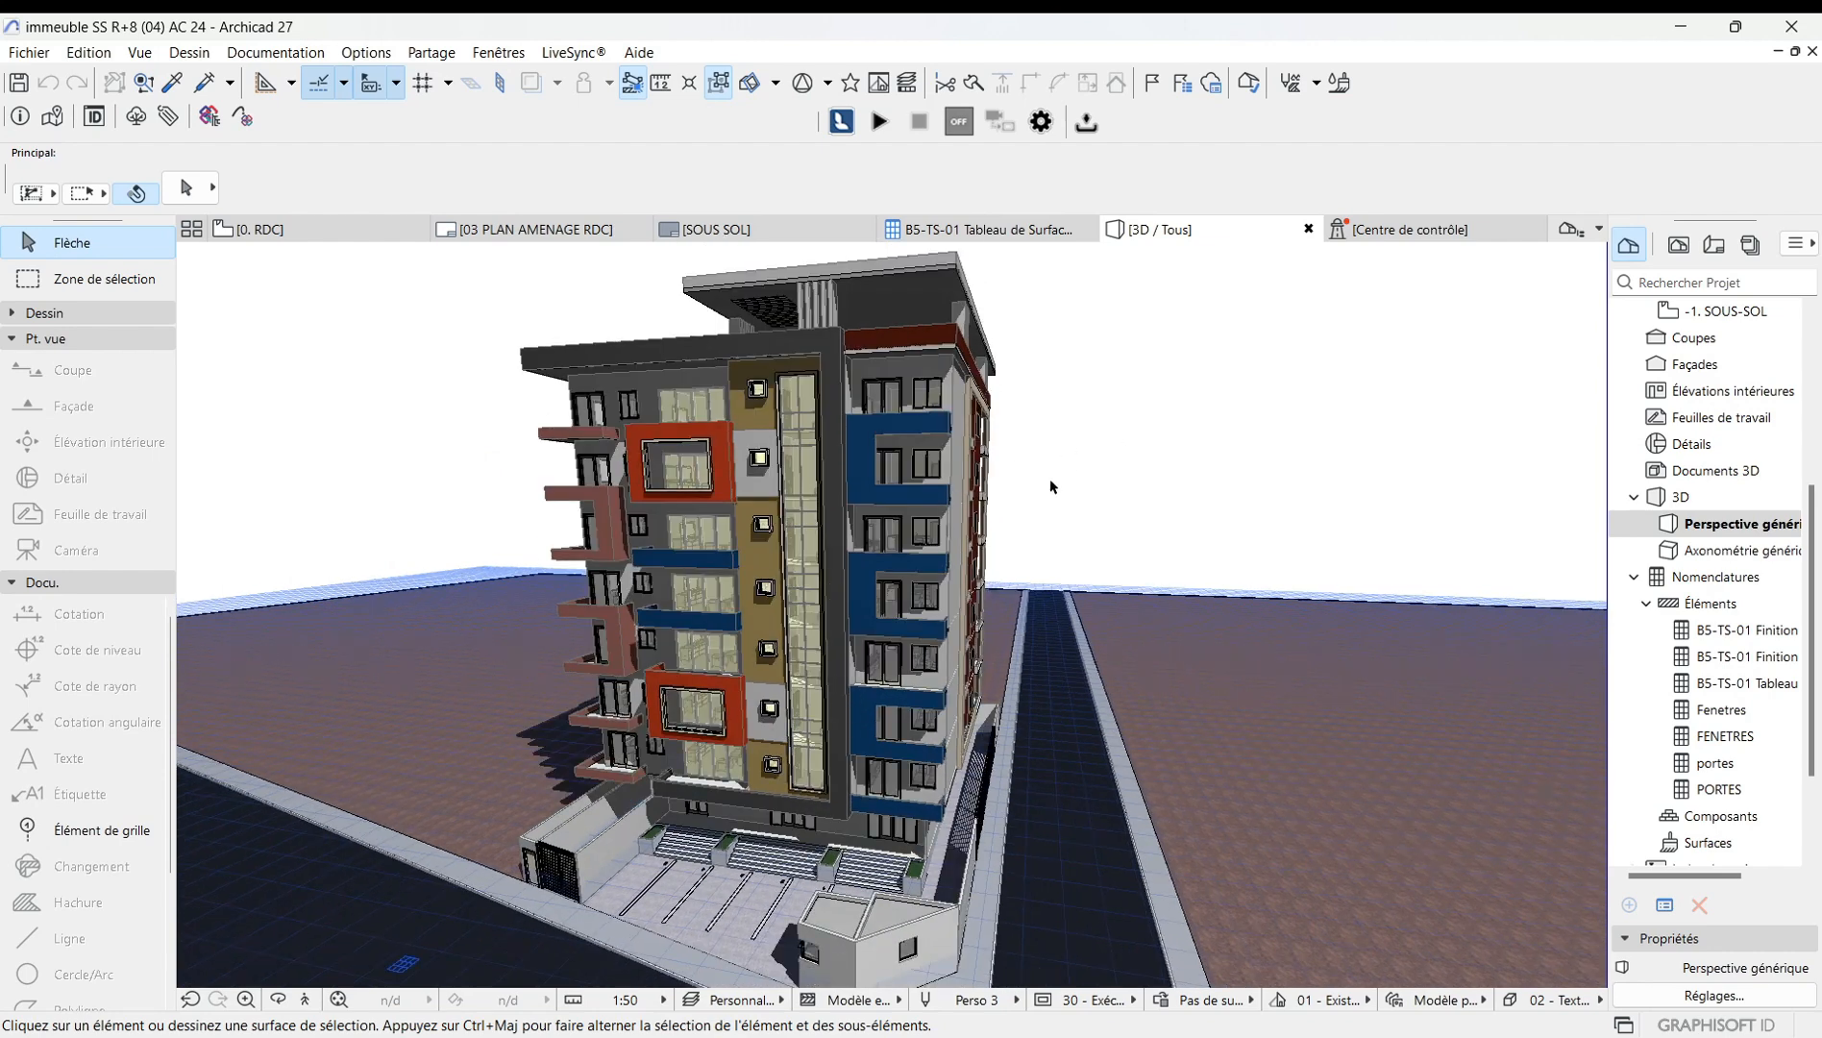
scroll(855, 656, "down", 1)
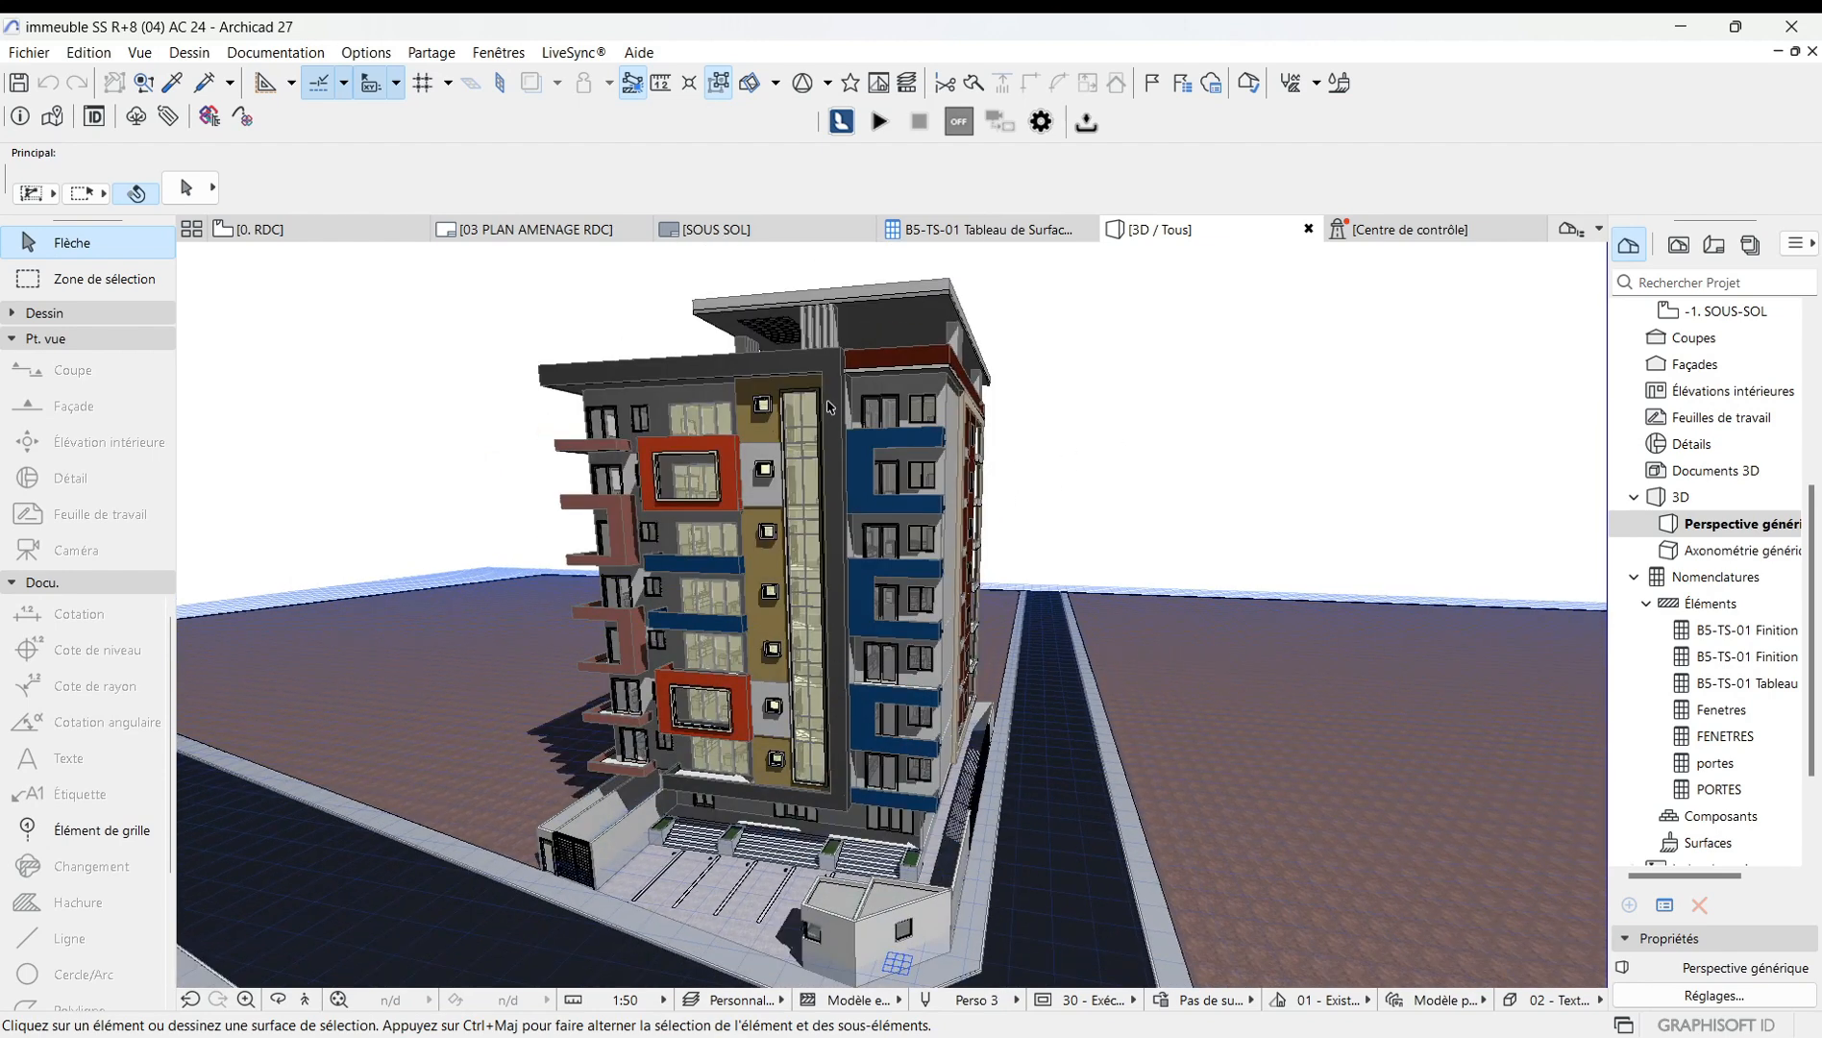
scroll(889, 654, "up", 3)
scroll(864, 674, "down", 5)
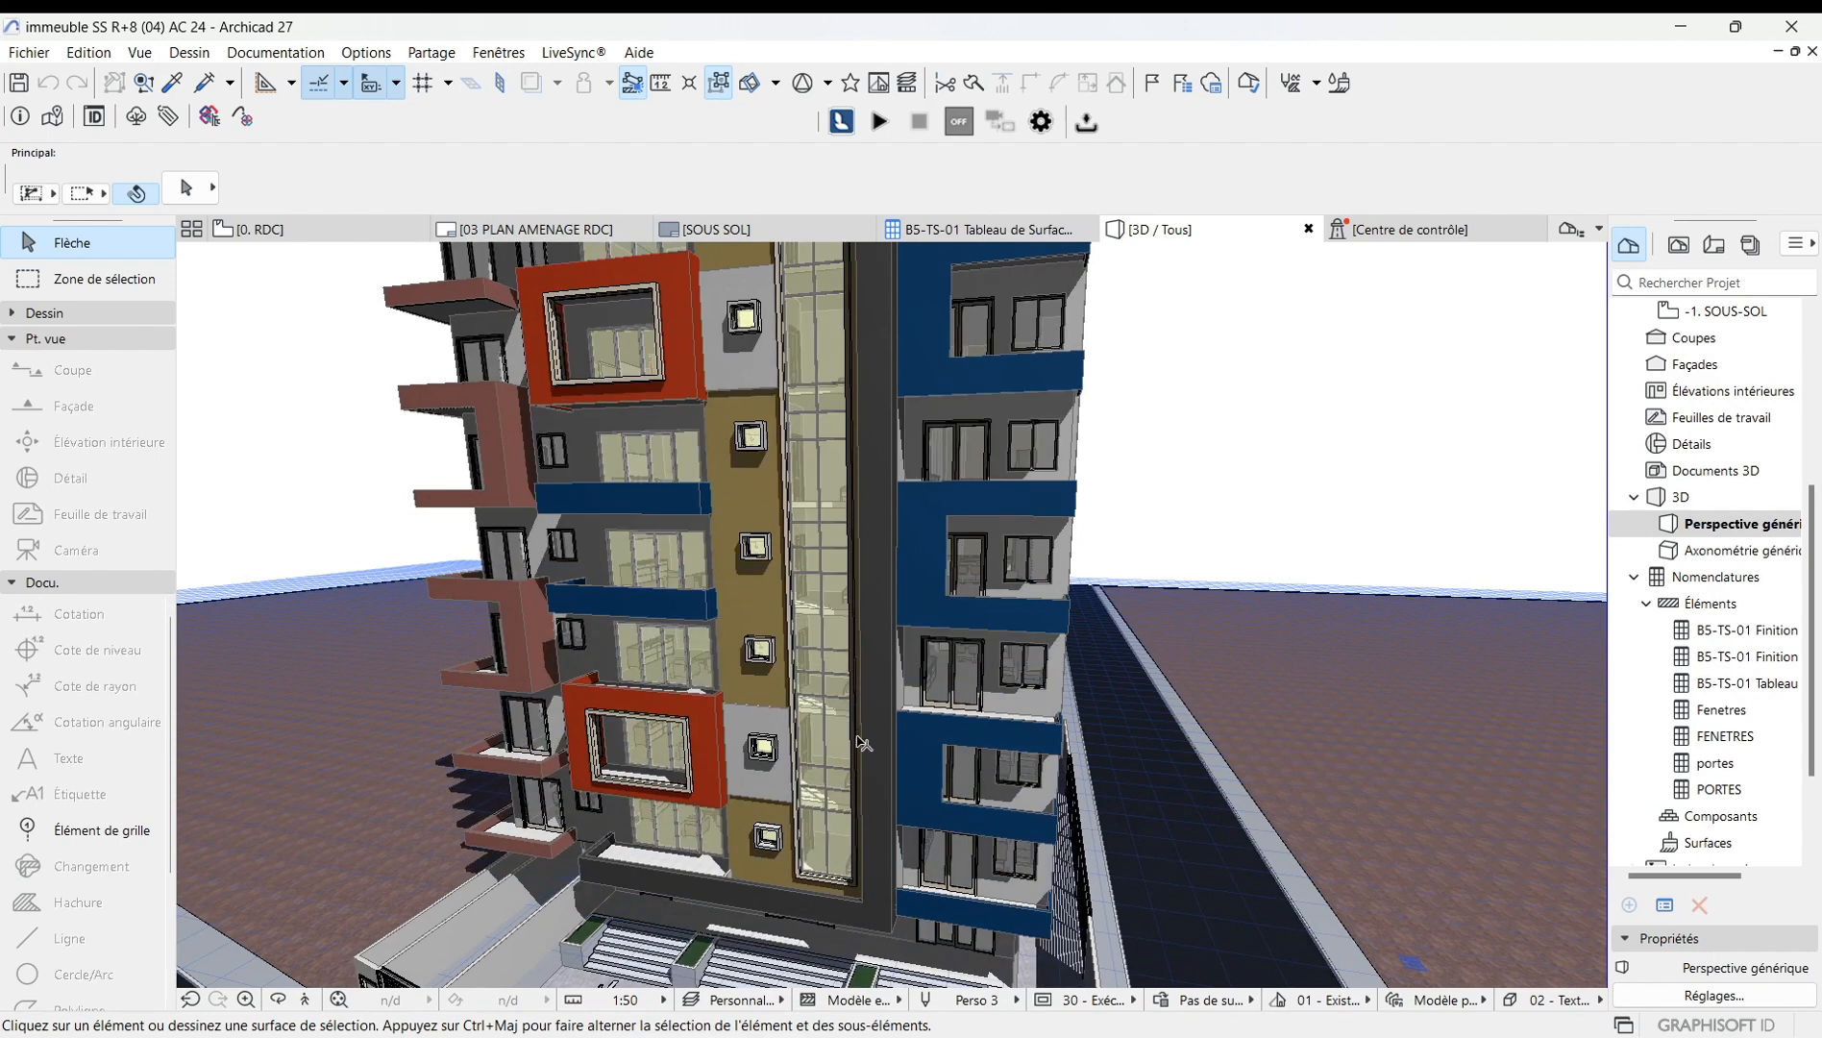
Open the perspective options, enable two-point perspective, and confirm.
right_click(1148, 486)
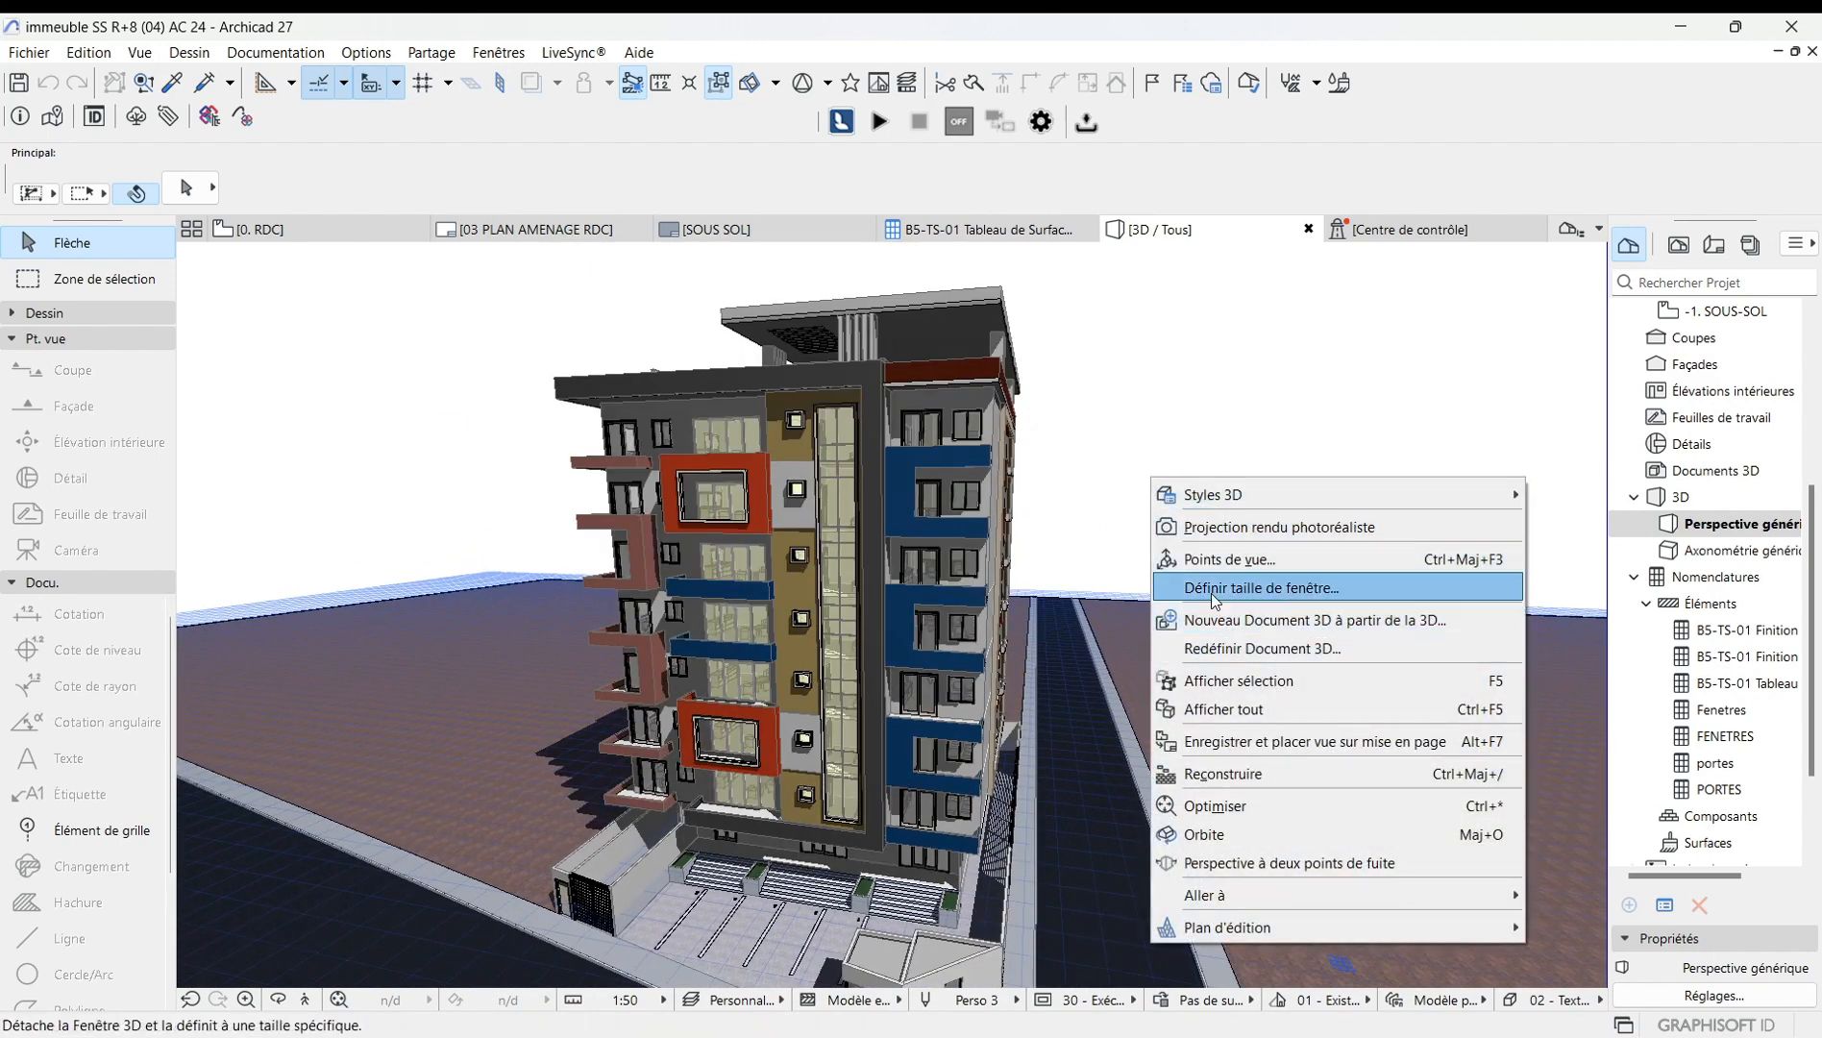
left_click(1242, 558)
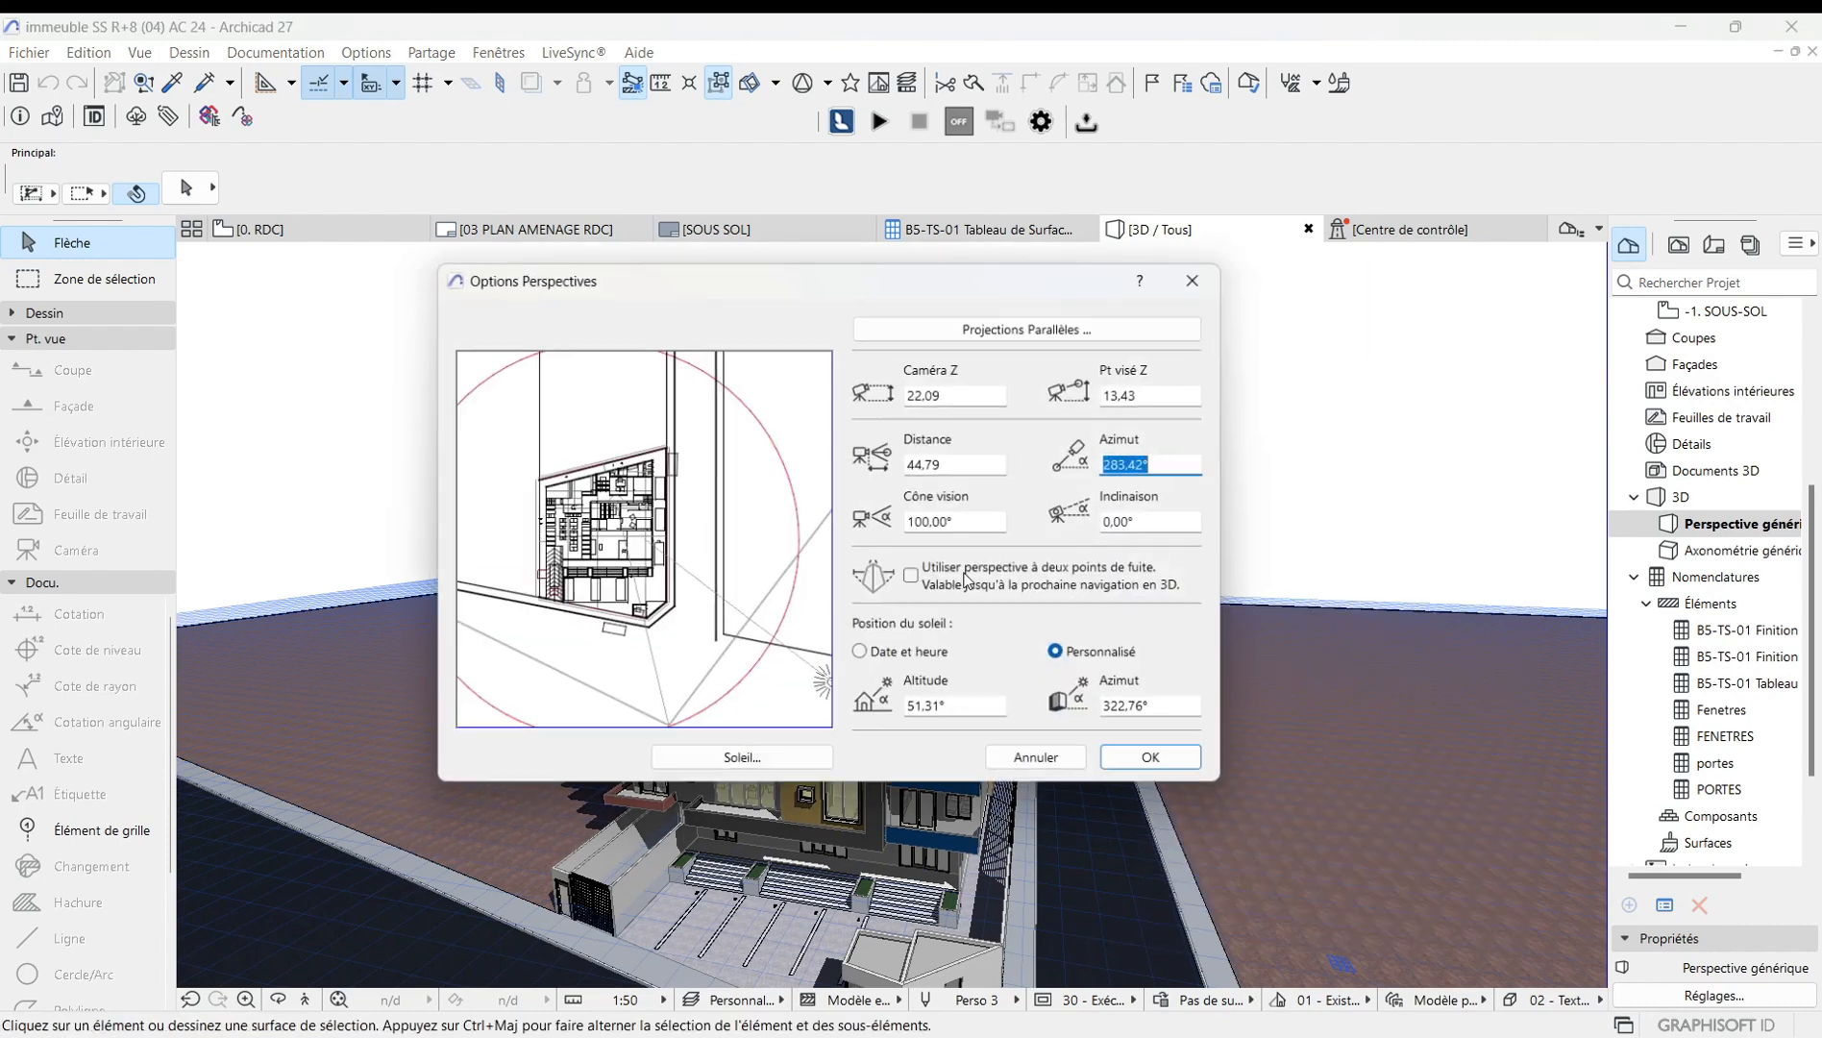
left_click(916, 578)
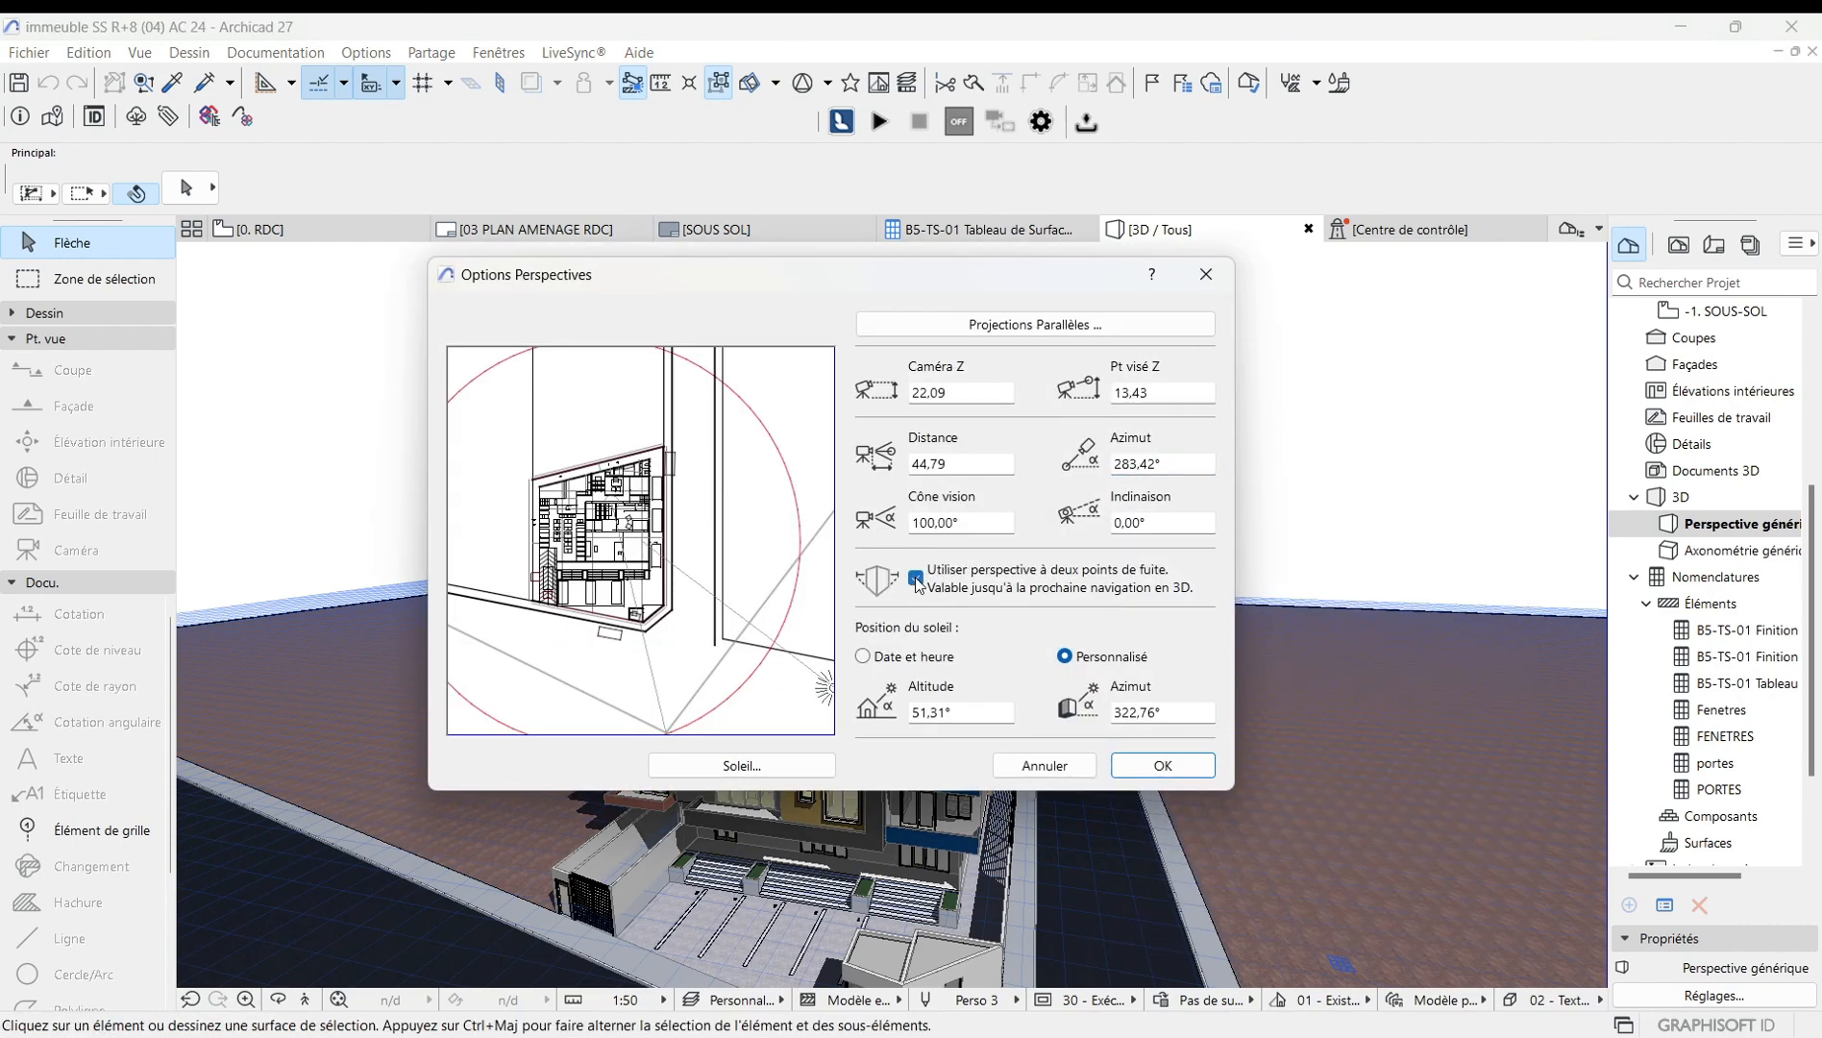
left_click(1159, 765)
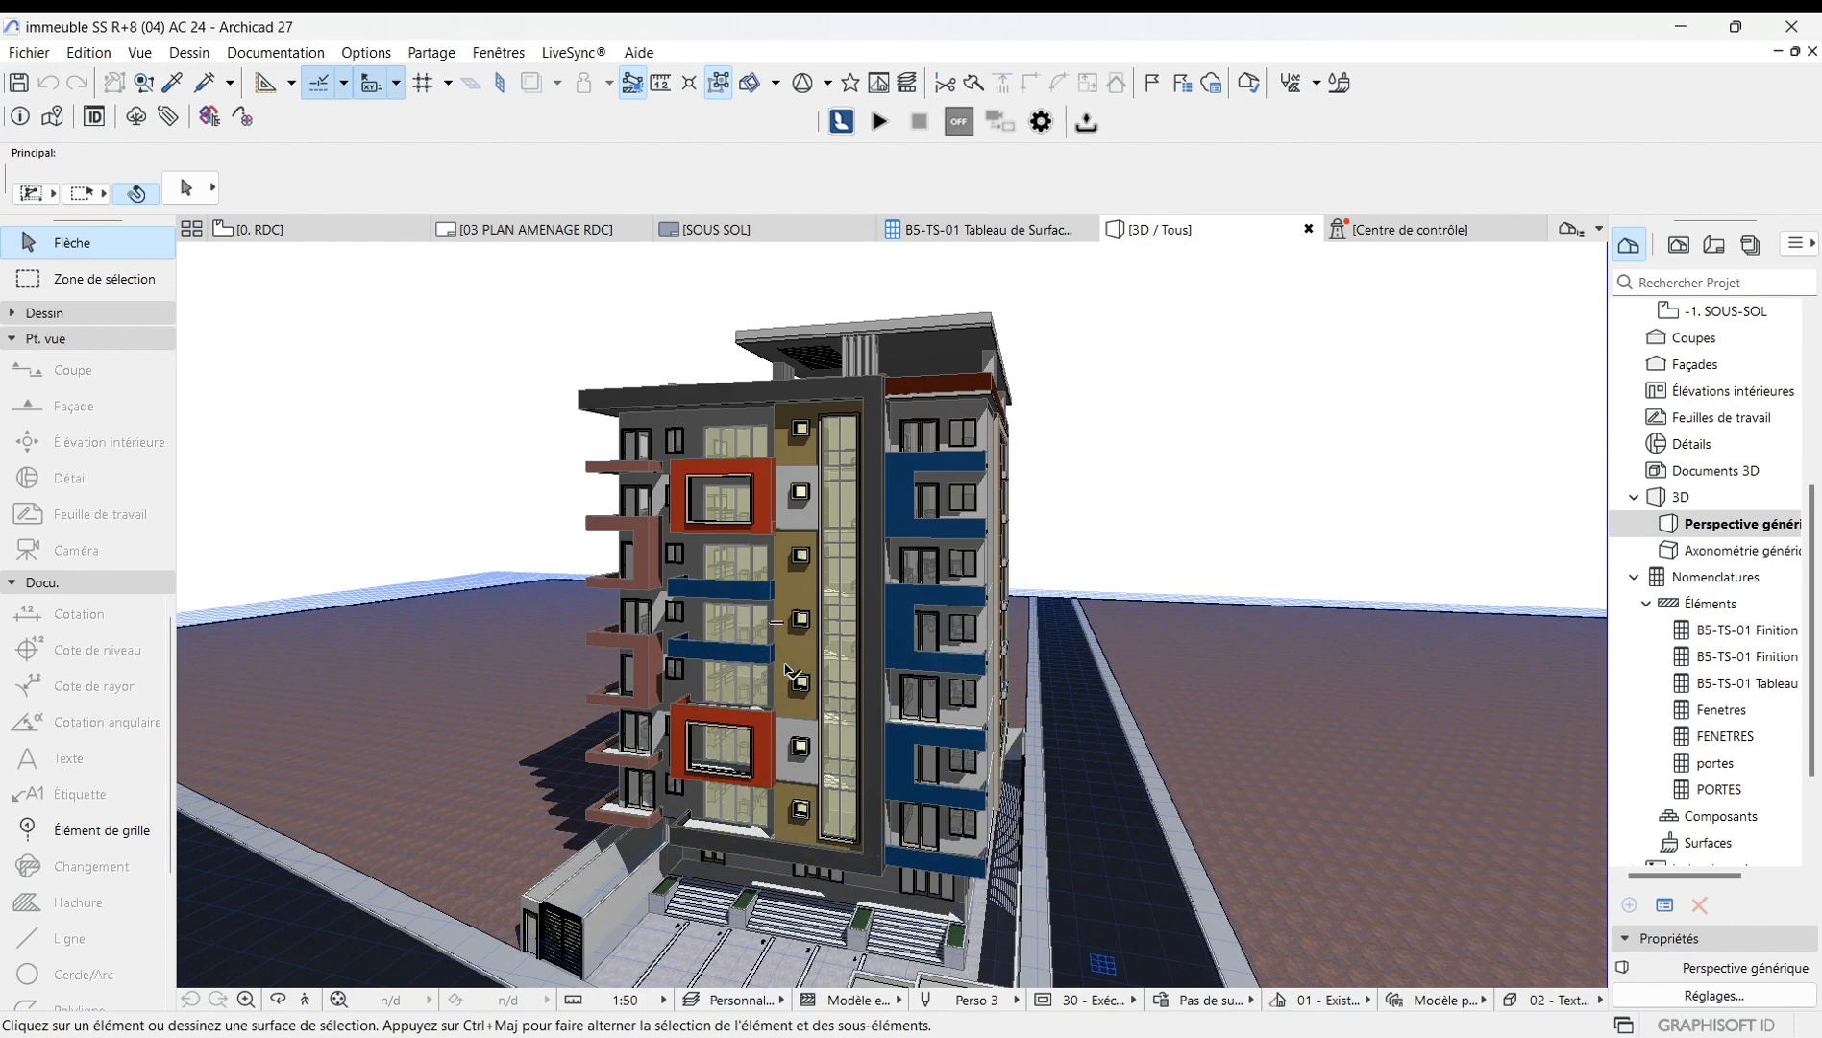
Reopen the perspective options, set the cone of vision to 50°, and drag the camera in the preview to an azimuth of about 327°.
scroll(757, 644, "up", 2)
scroll(745, 639, "down", 2)
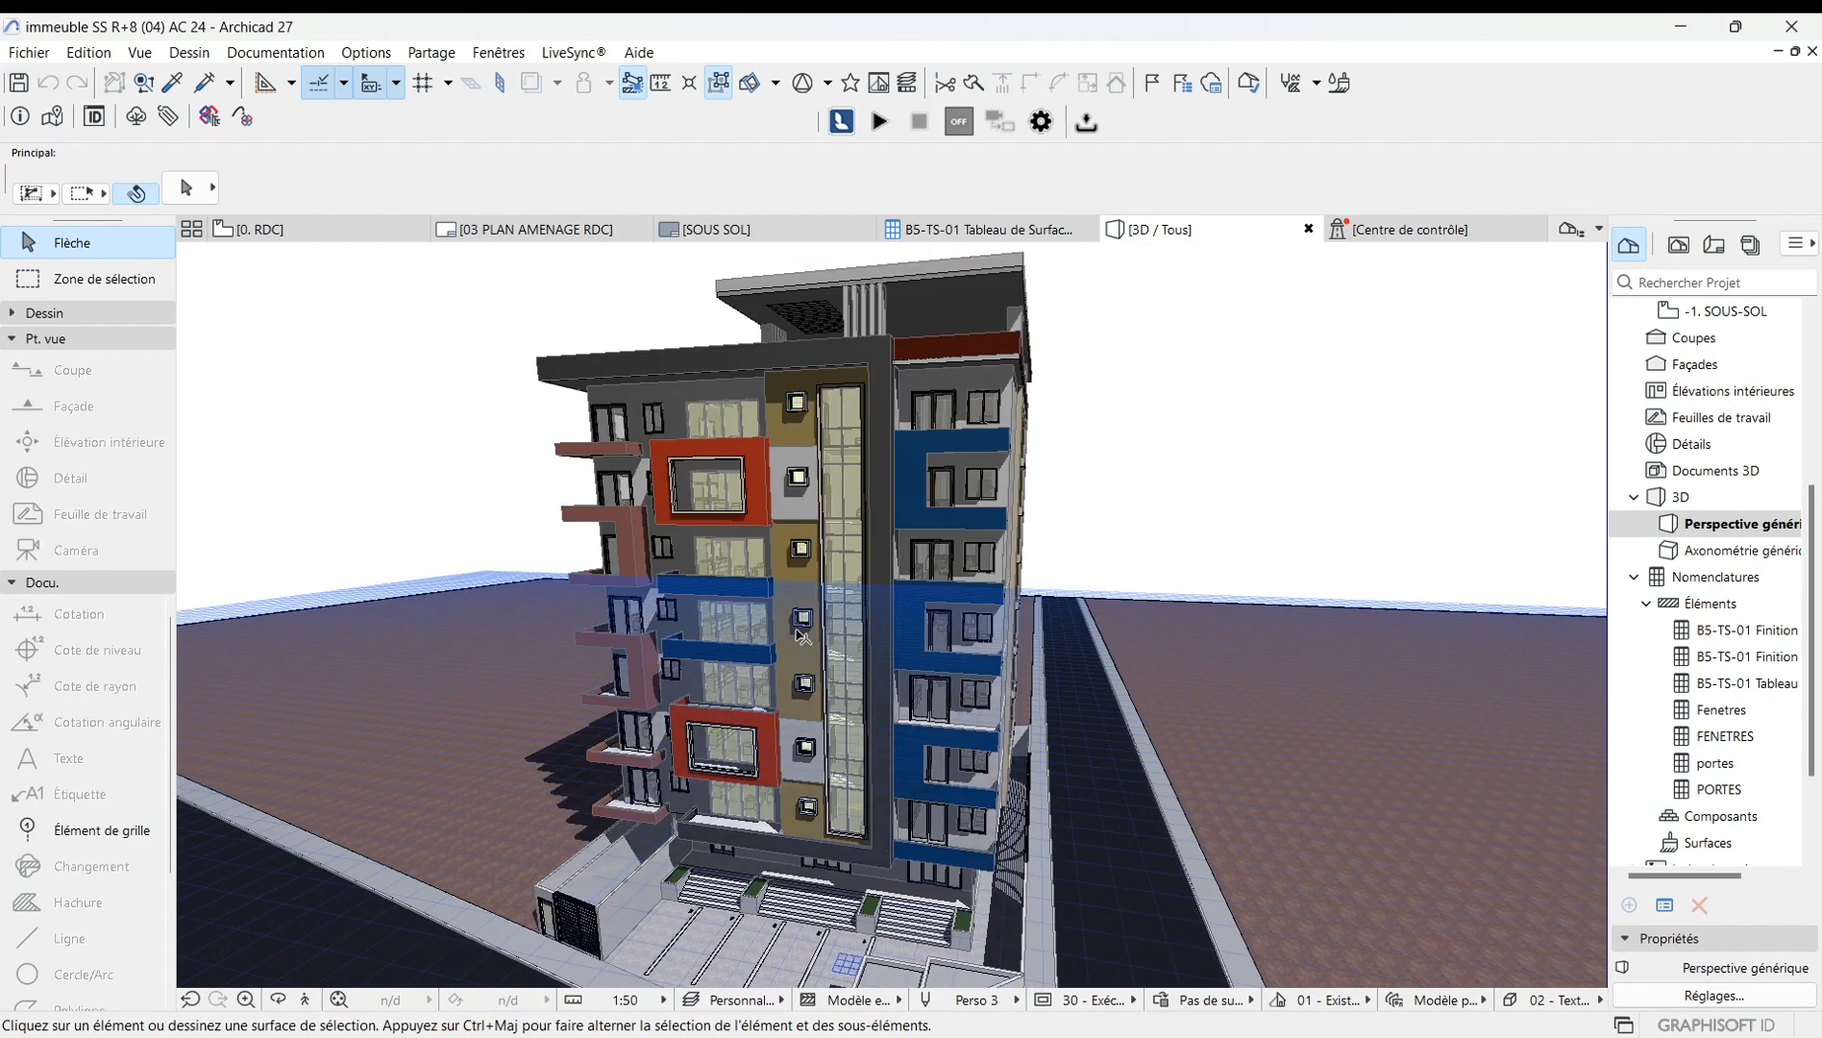
right_click(1094, 501)
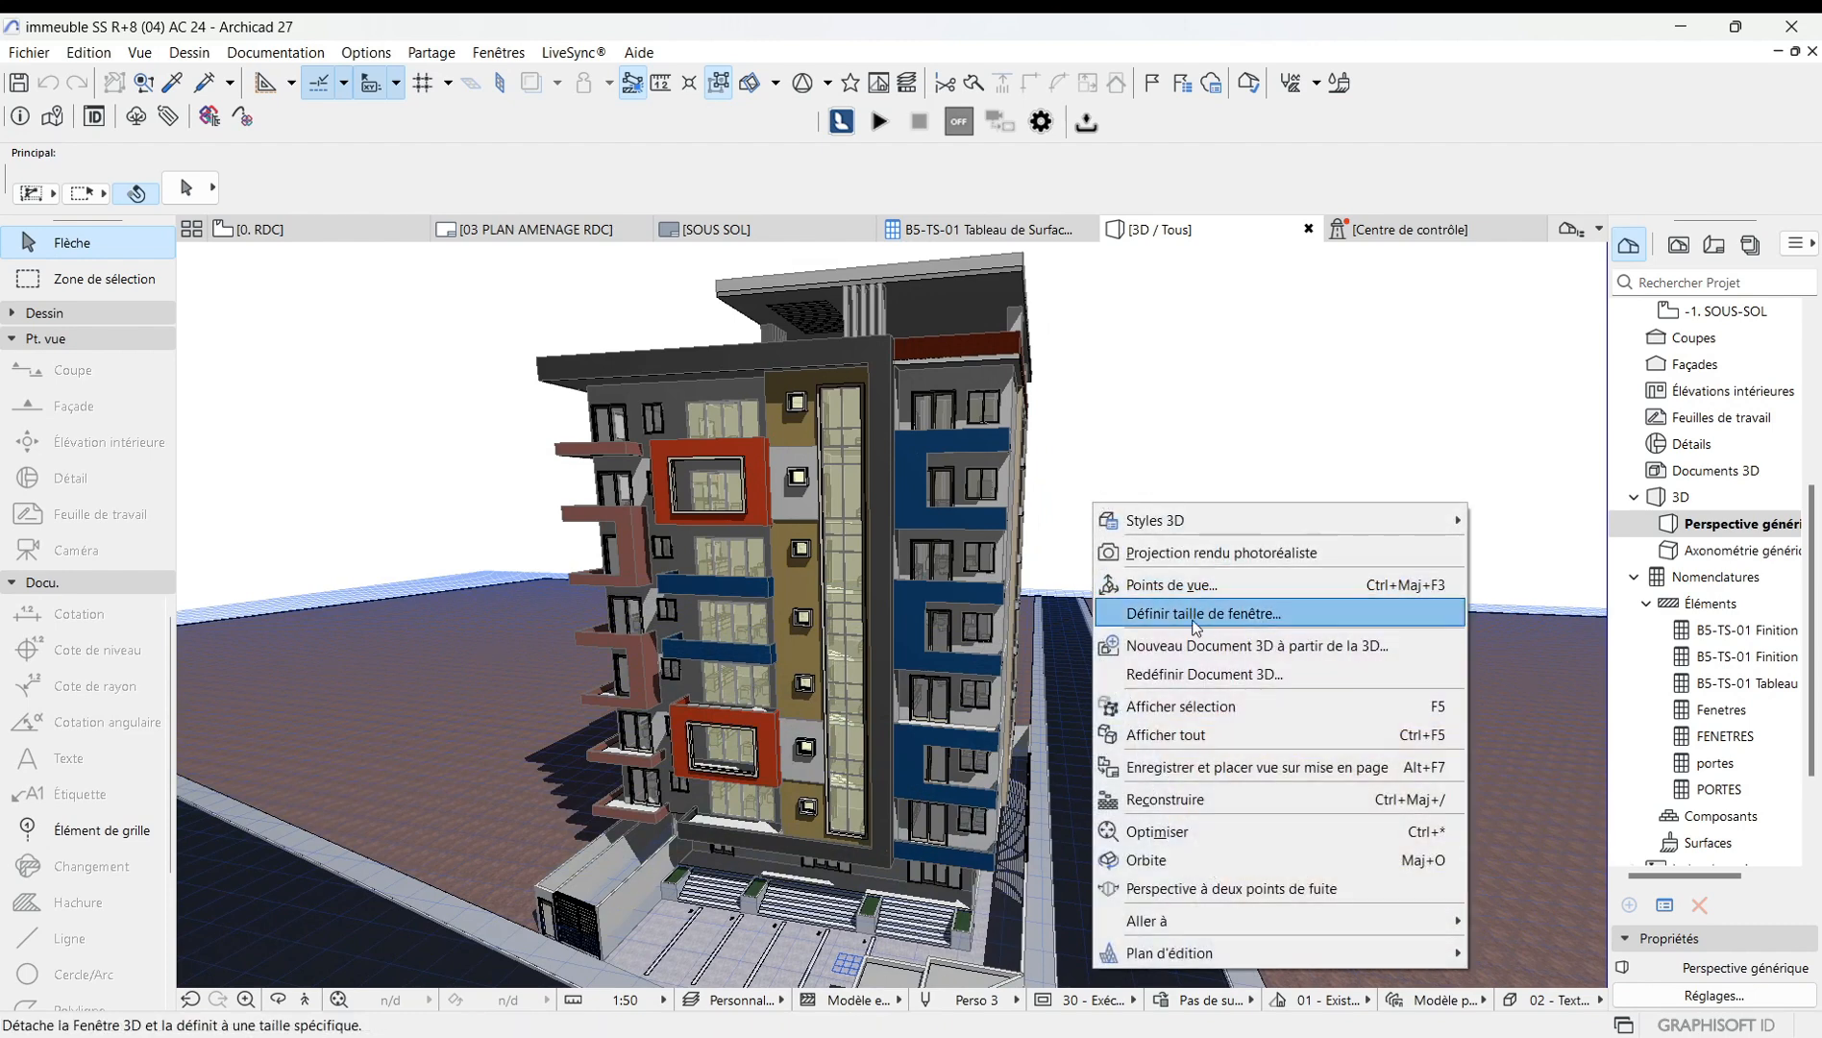
left_click(1177, 584)
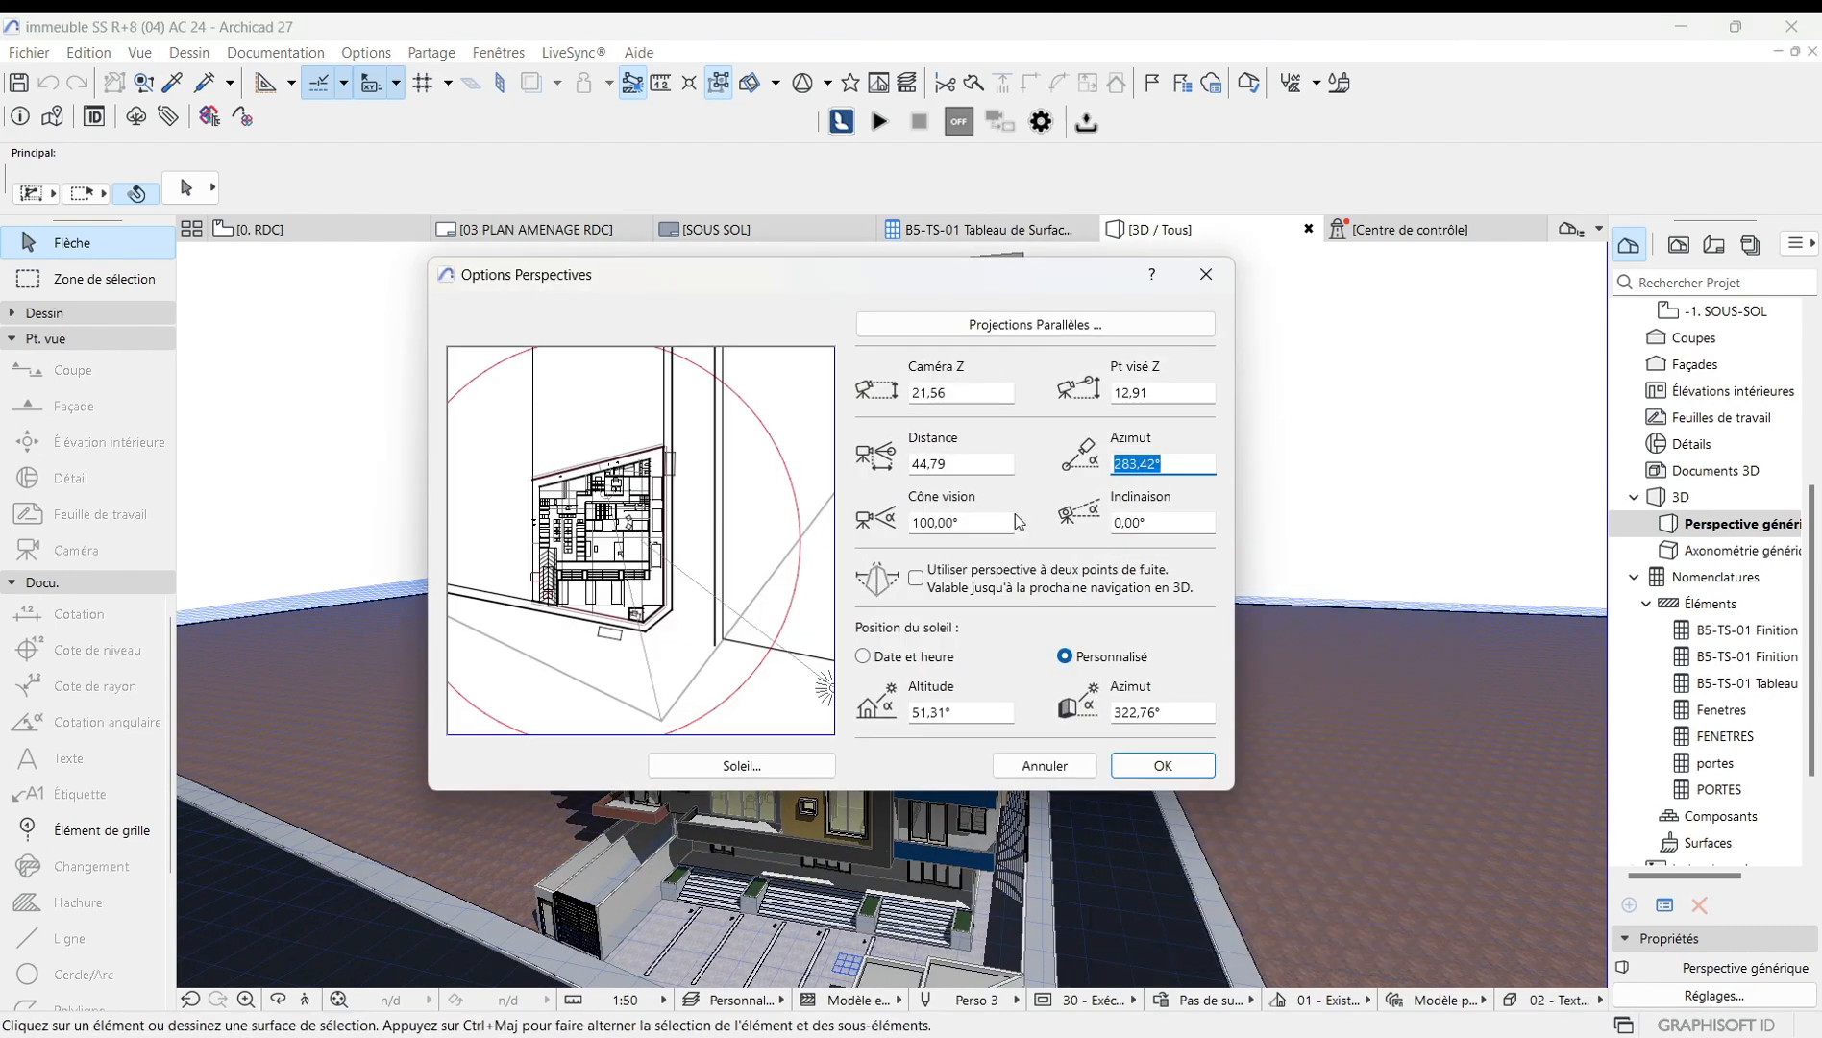
left_click(990, 524)
key("BackSpace")
key("BackSpace")
key("BackSpace")
key("BackSpace")
key("BackSpace")
key("BackSpace")
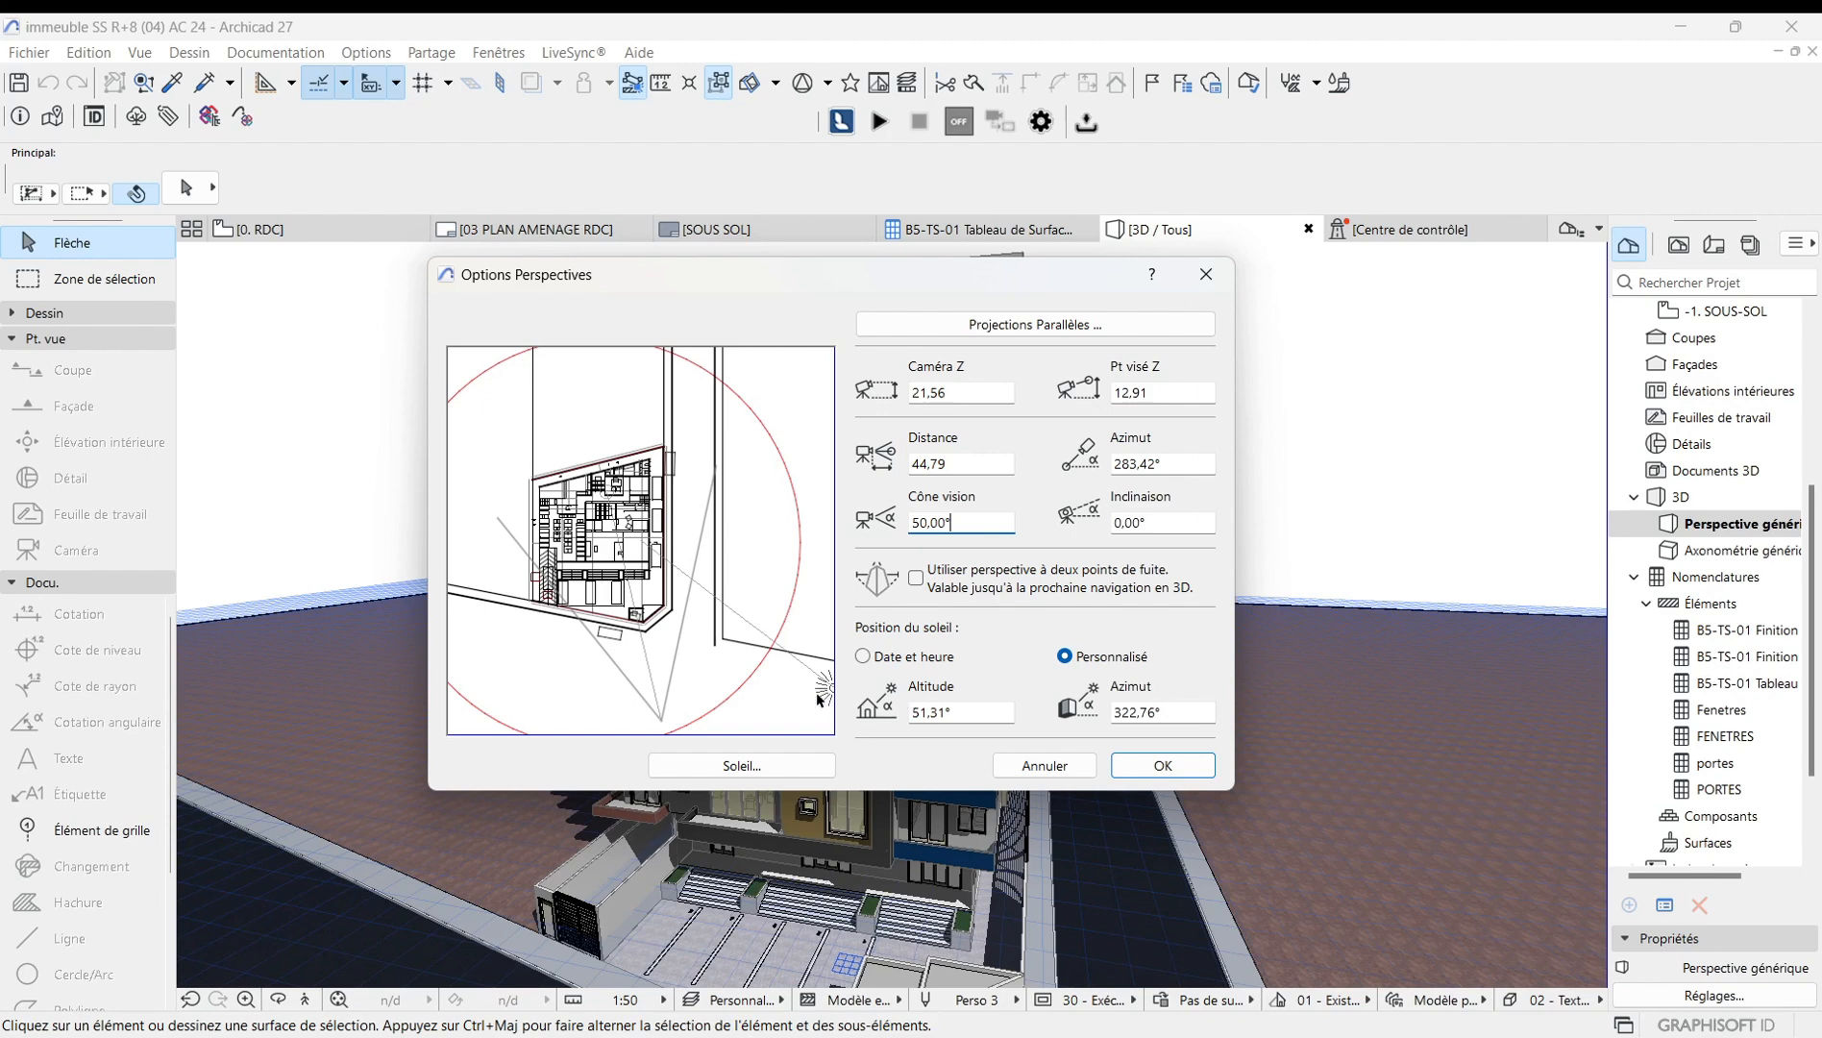
left_click_drag(832, 690, 686, 573)
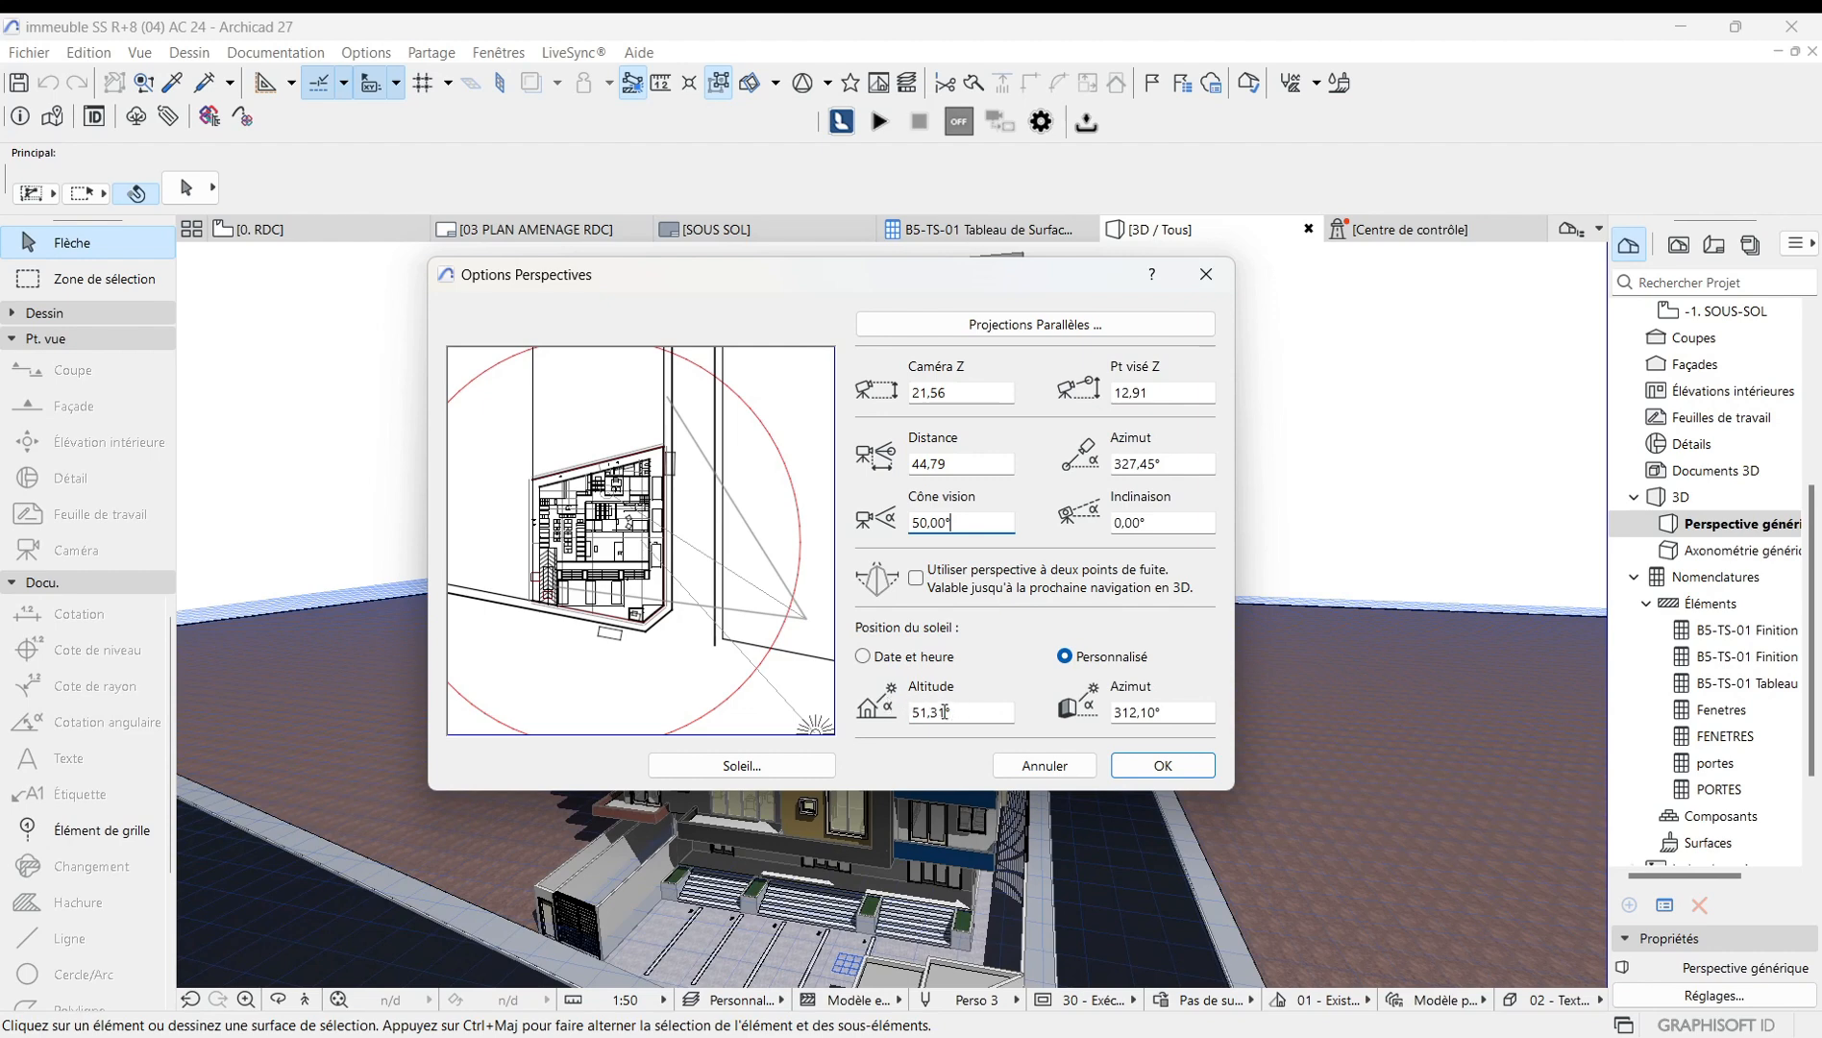
Switch the sun position to date and time, open its date picker, return to custom sun position, and confirm.
left_click(863, 657)
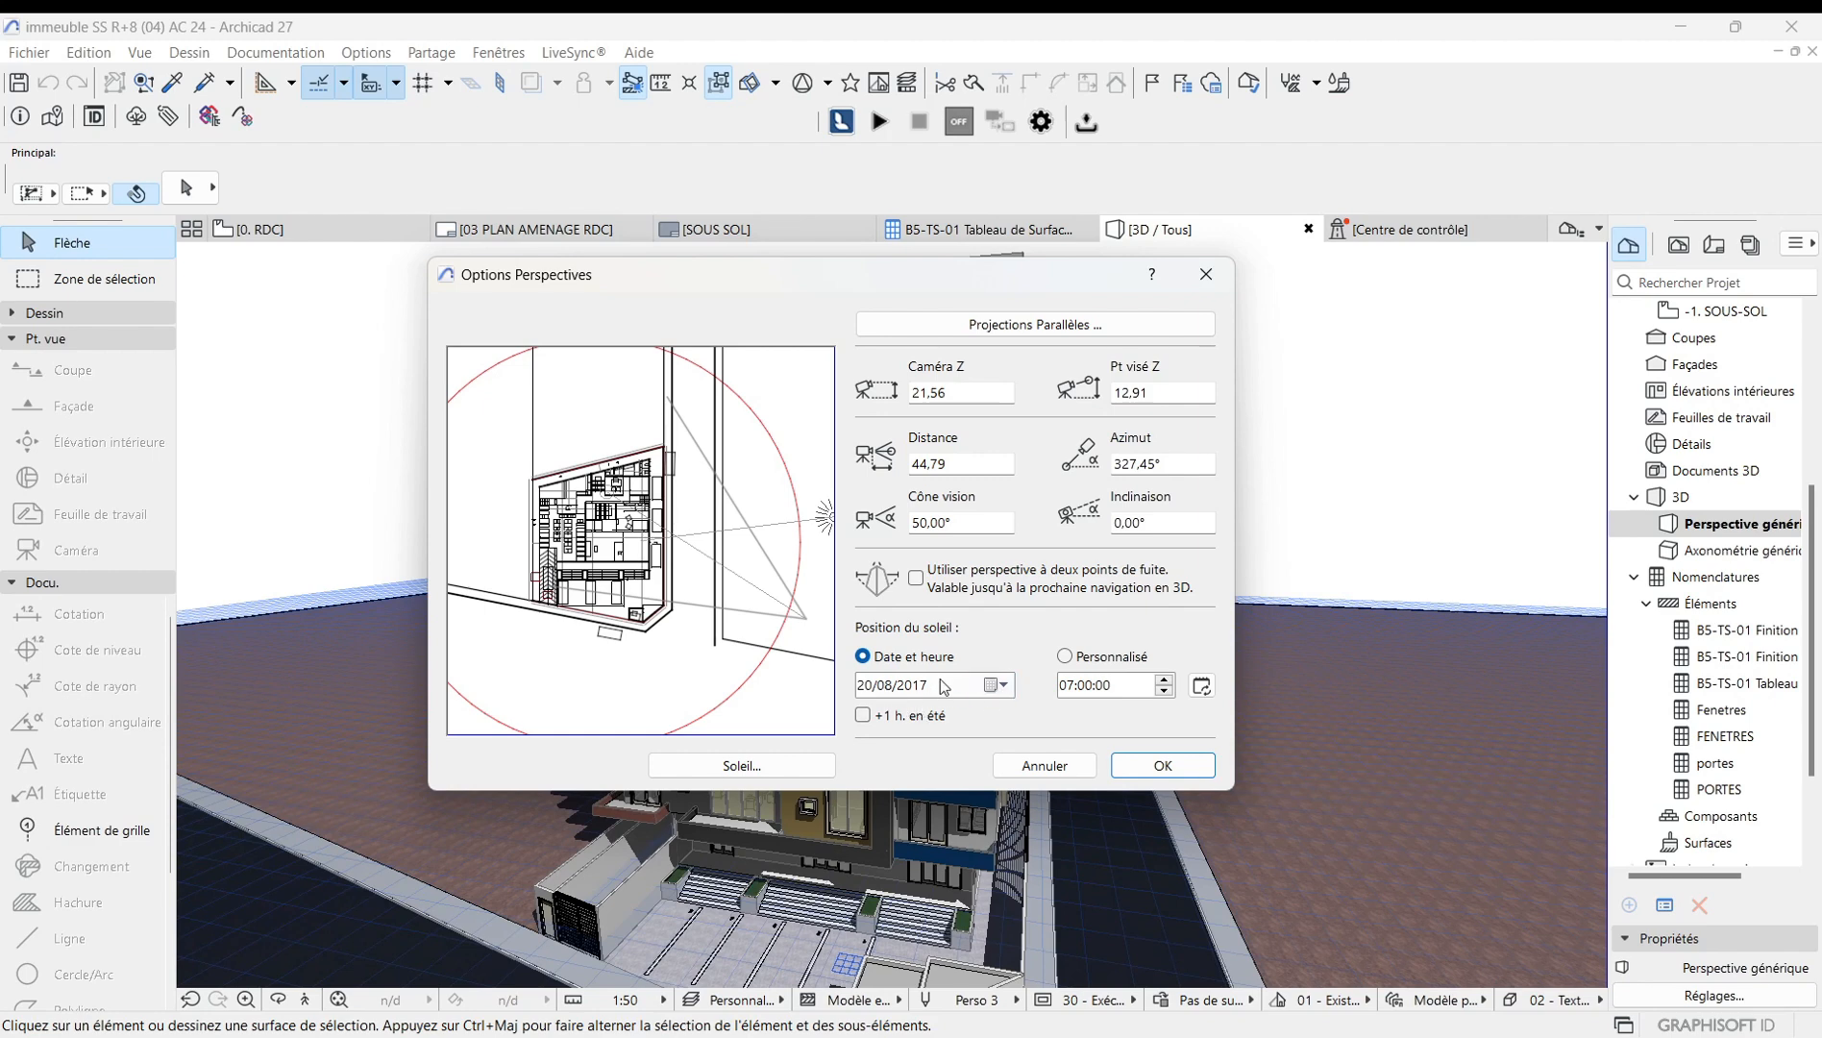
left_click(999, 687)
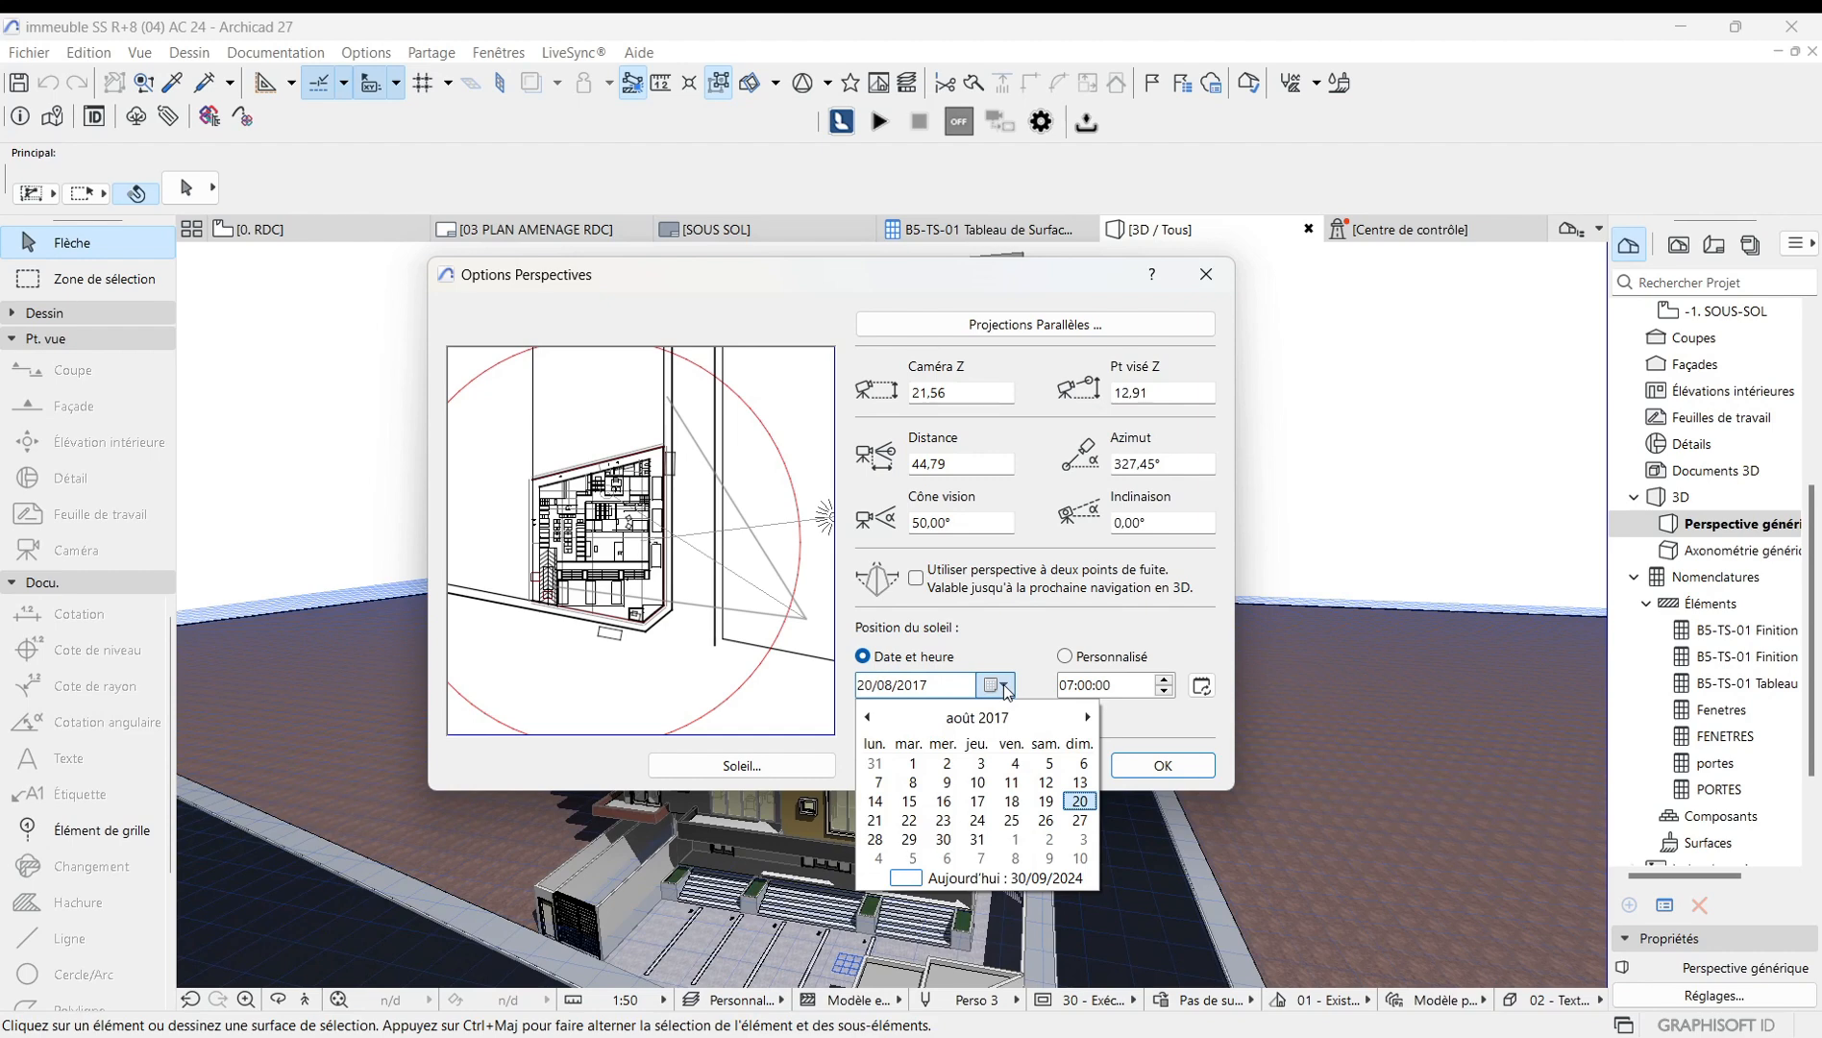
left_click(1002, 688)
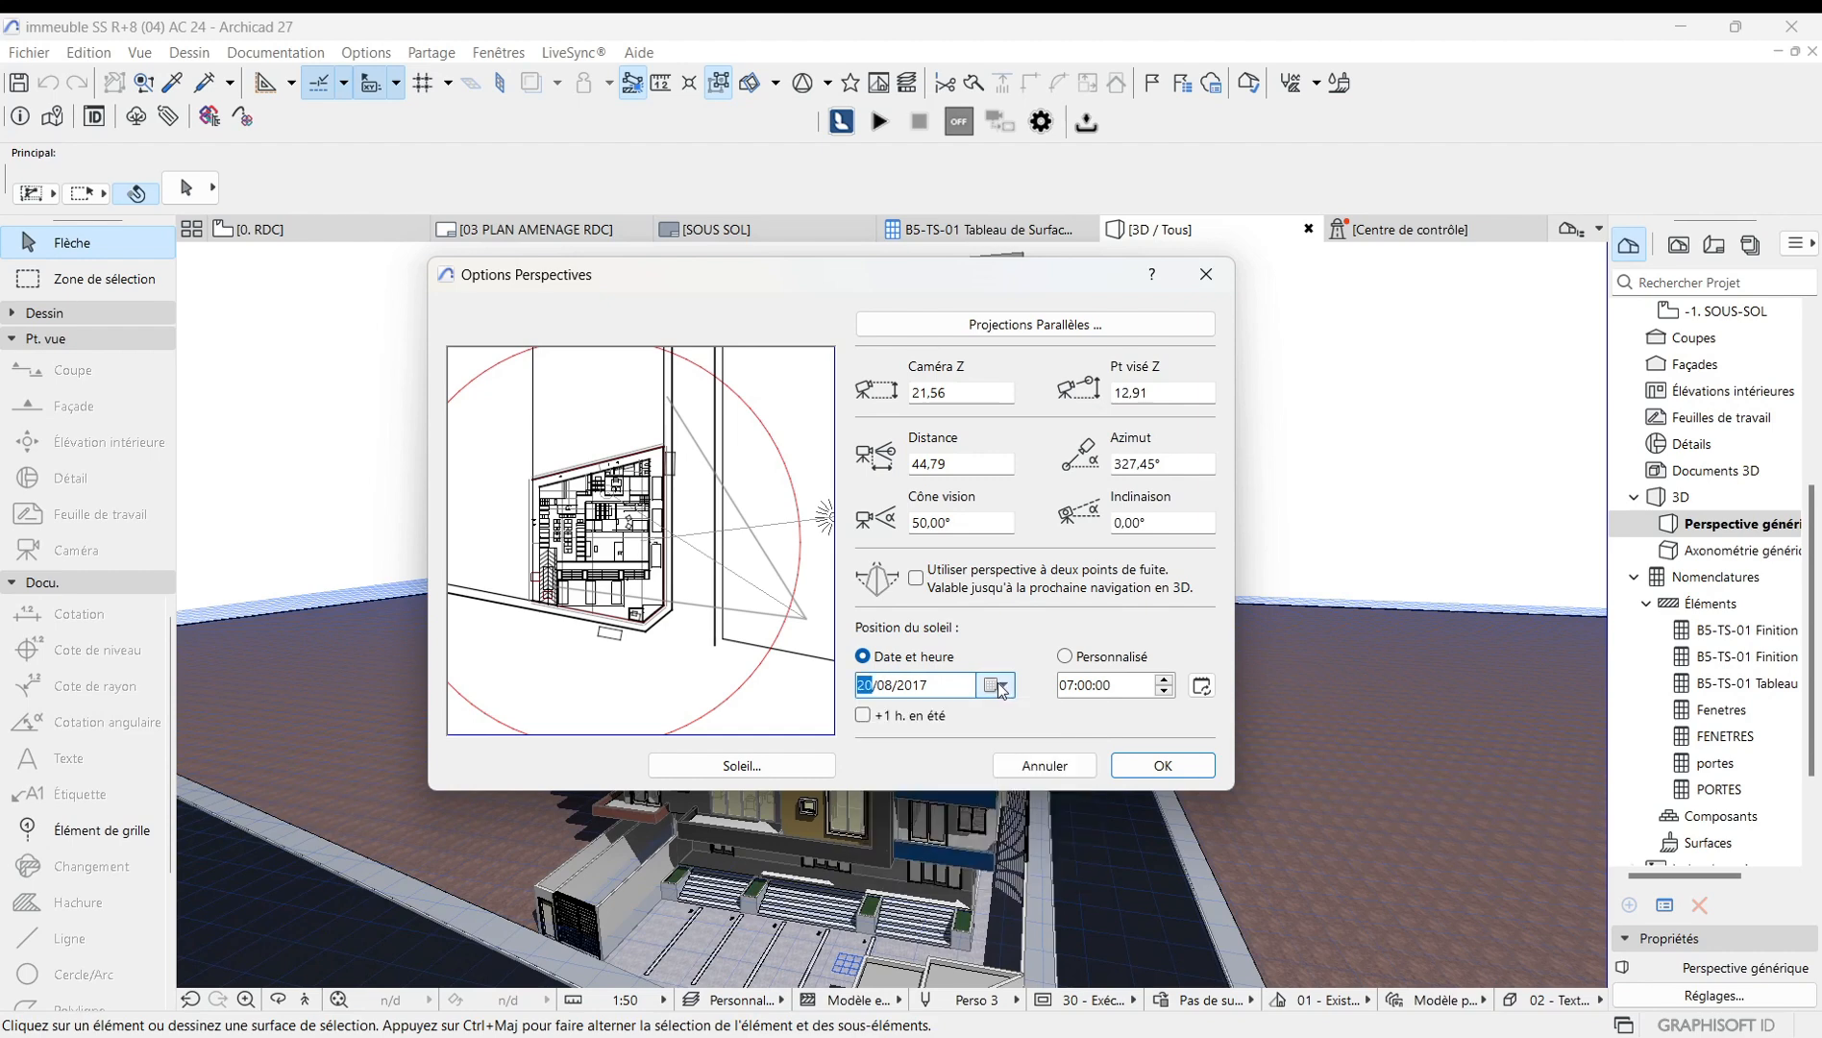
left_click(1065, 658)
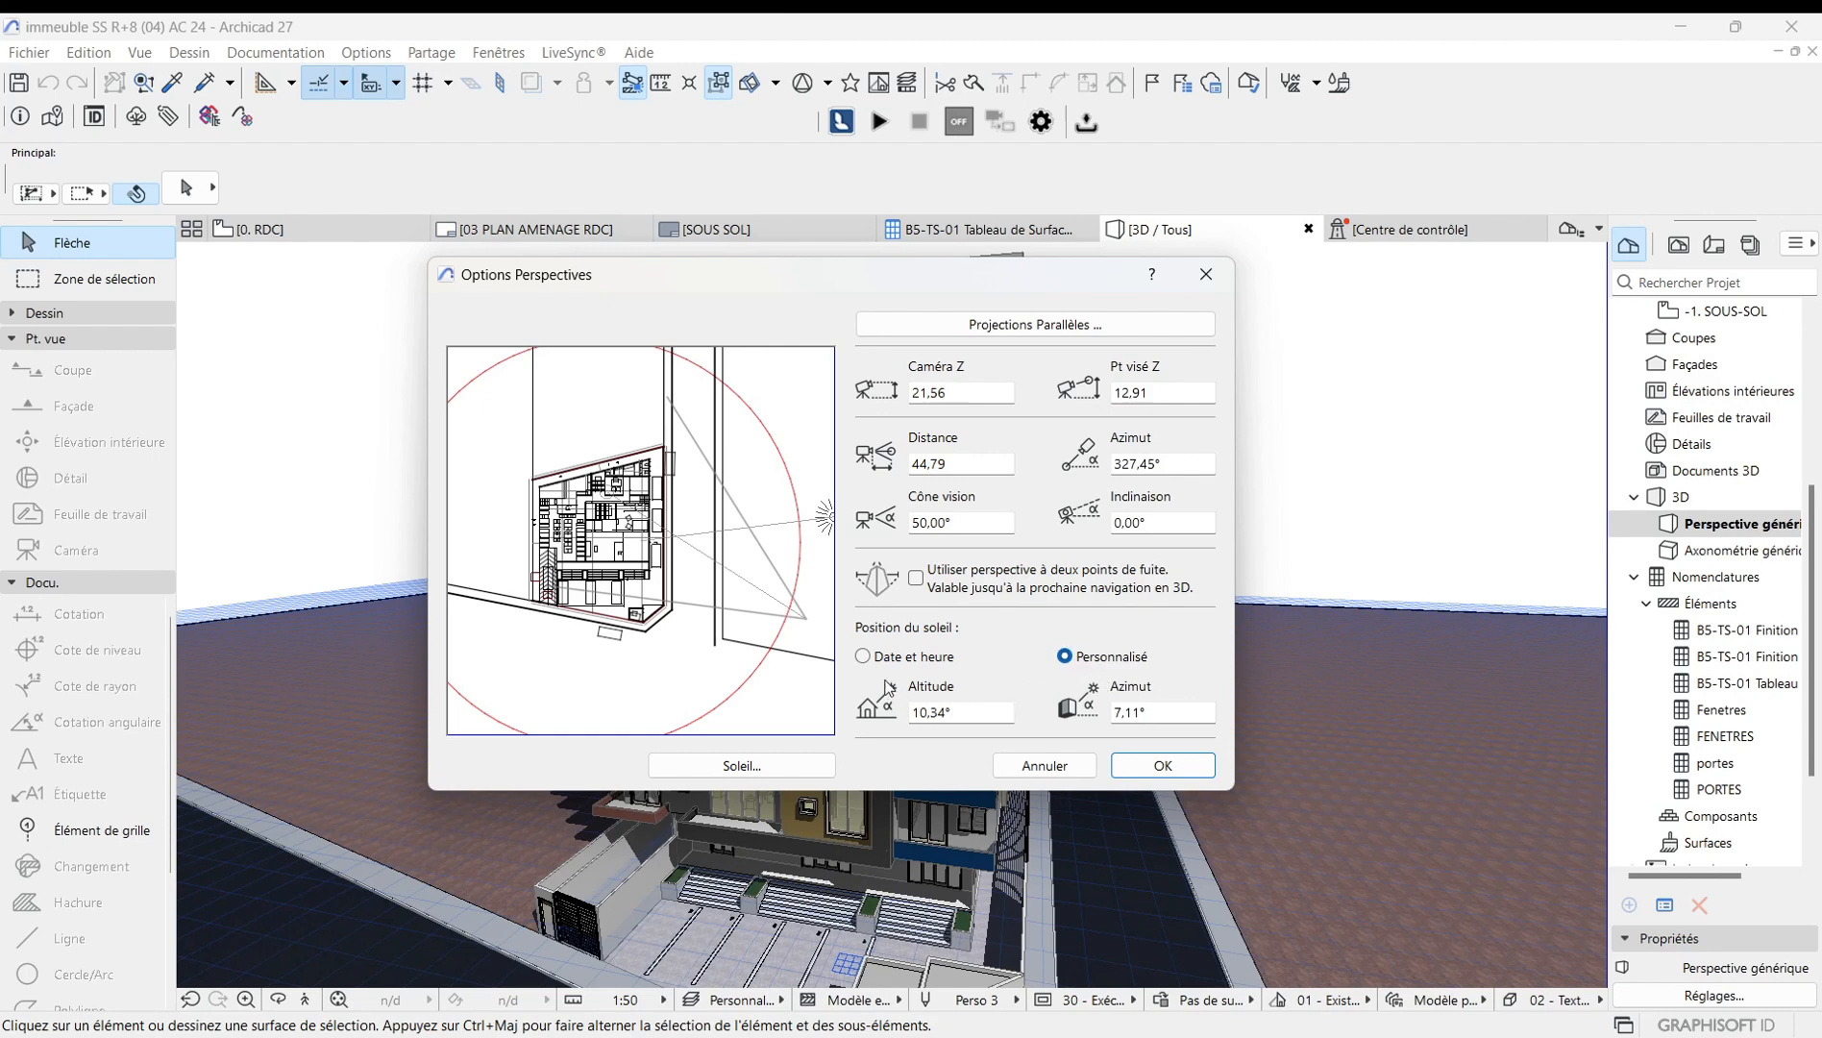
left_click(863, 657)
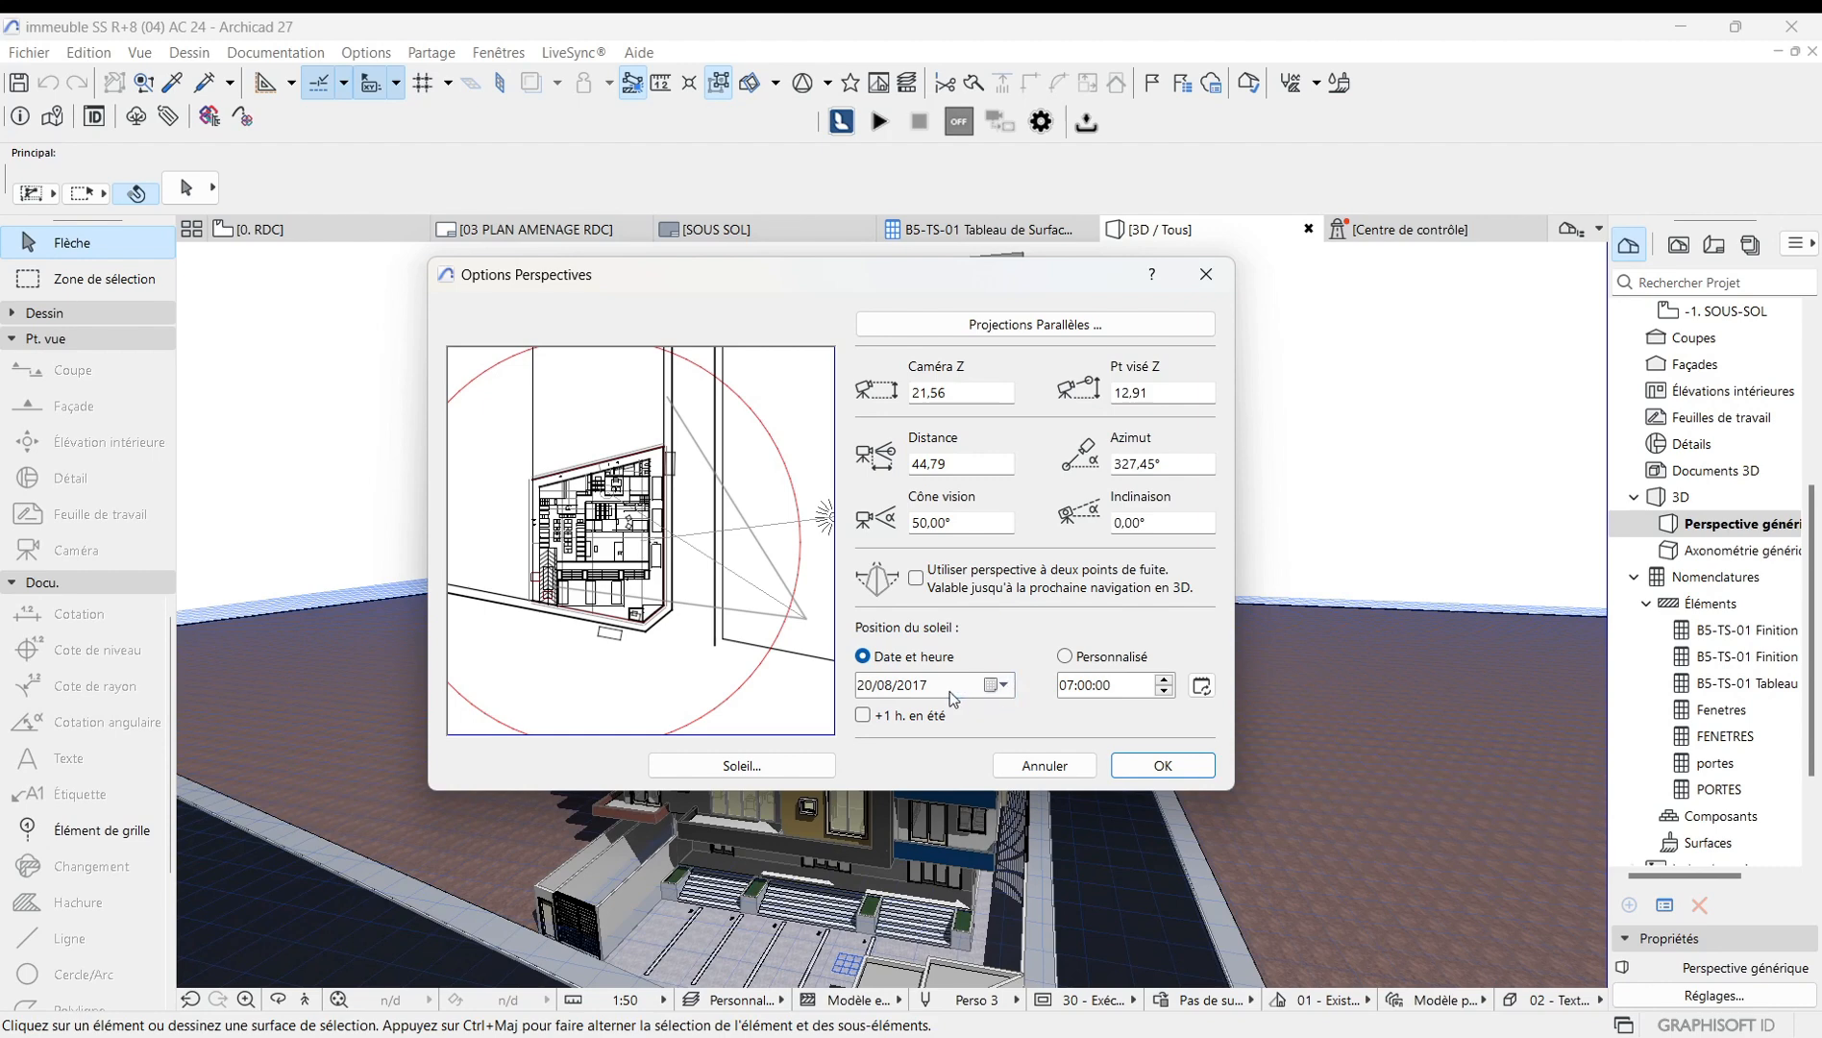
left_click(1069, 661)
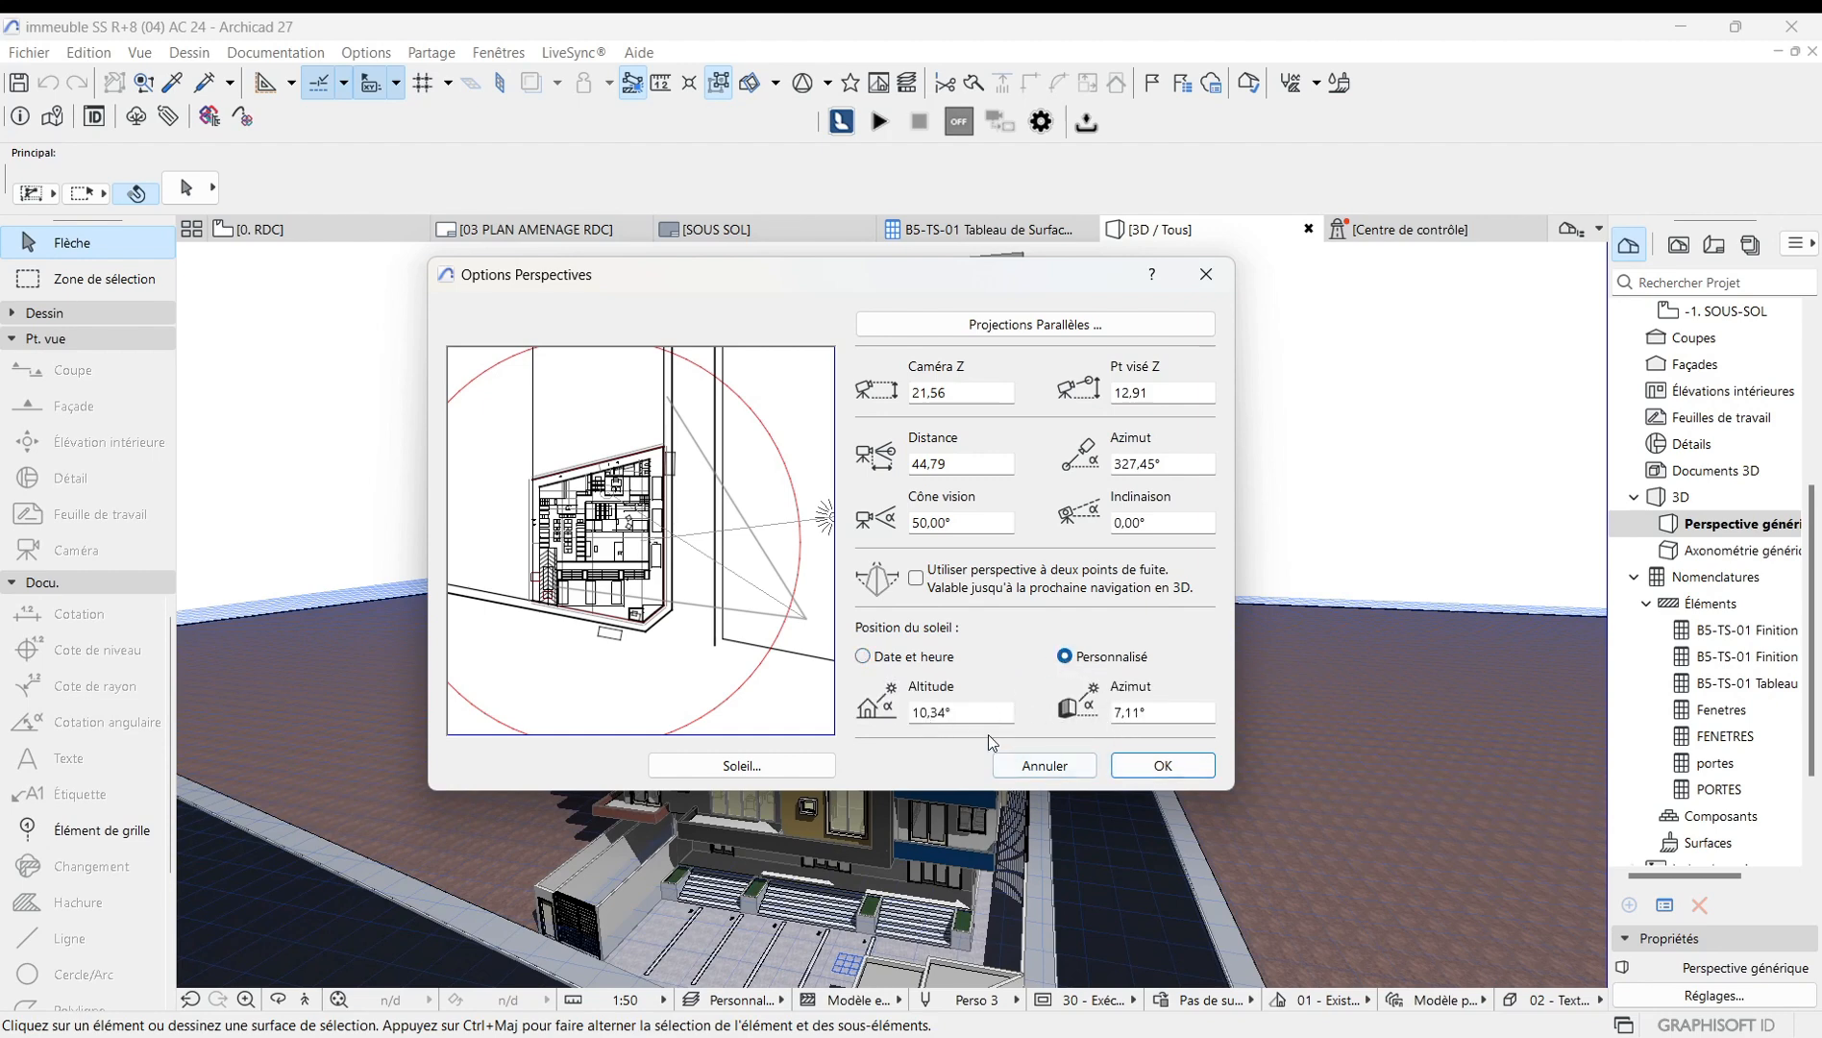
left_click(1160, 765)
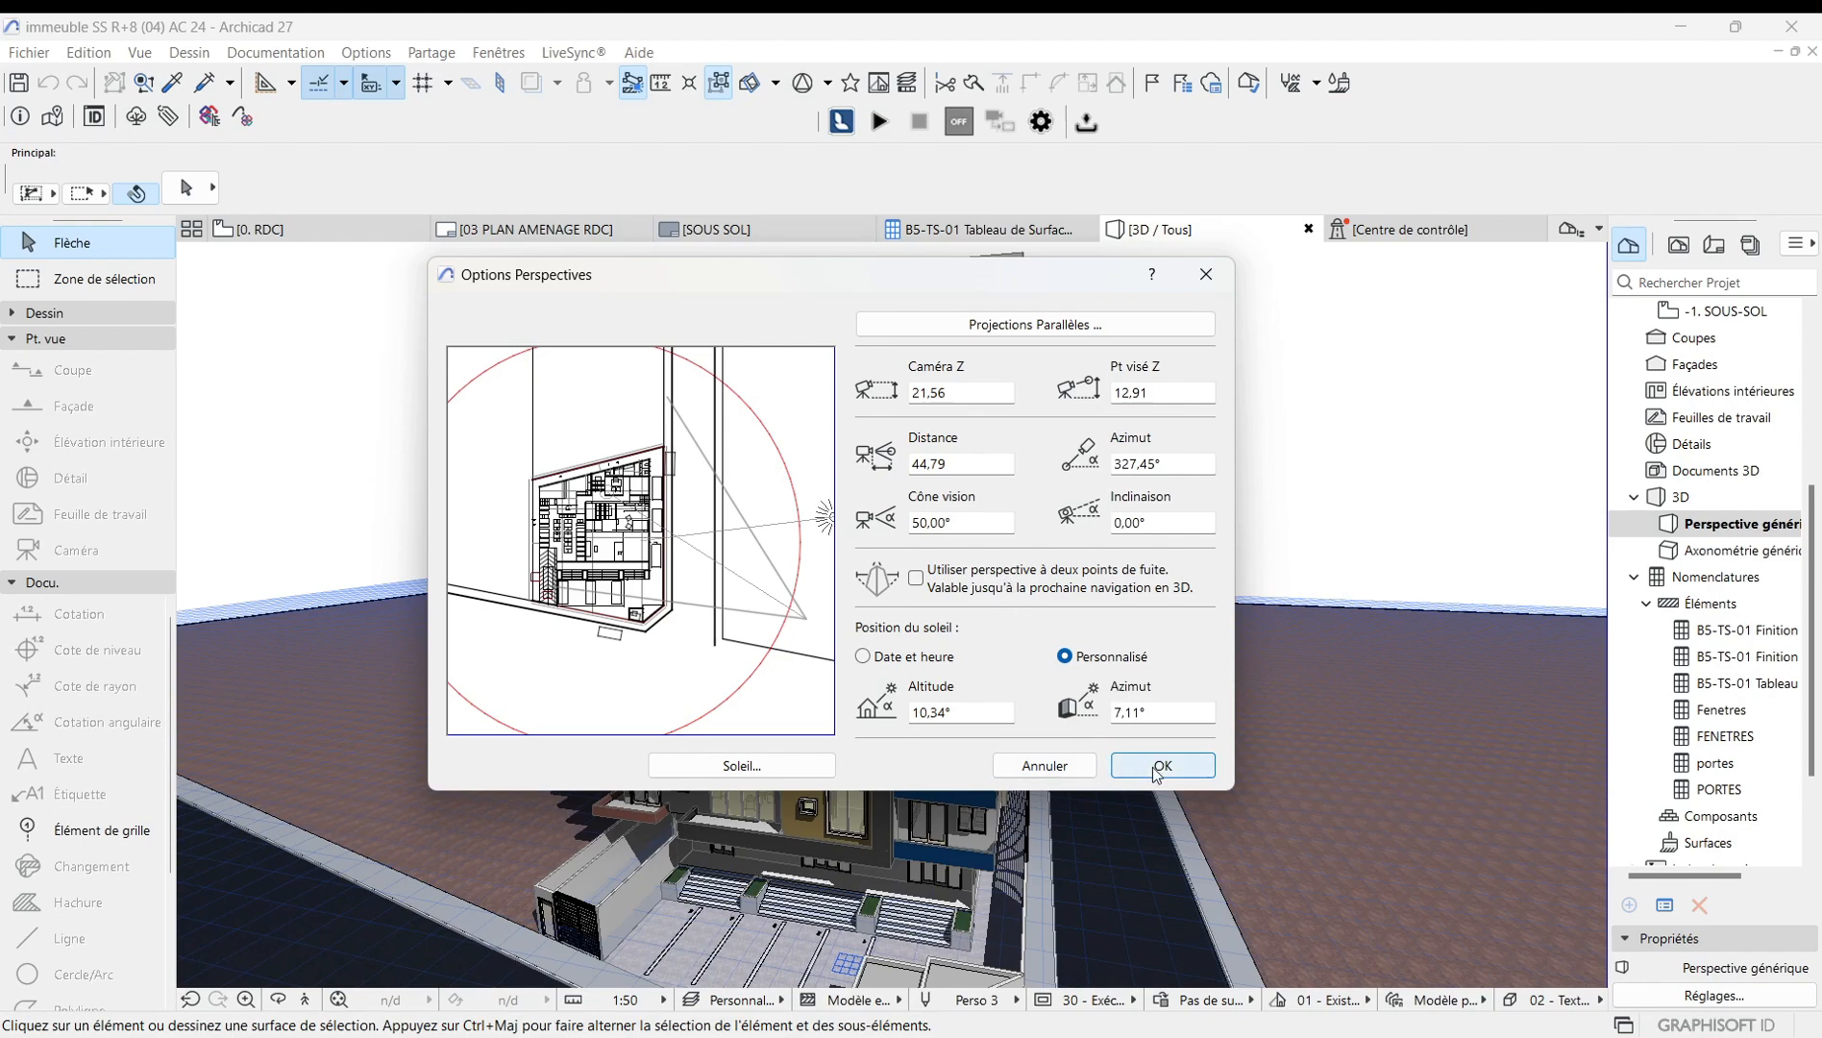
Zoom and orbit around the building to examine it from another side.
scroll(961, 616, "up", 5)
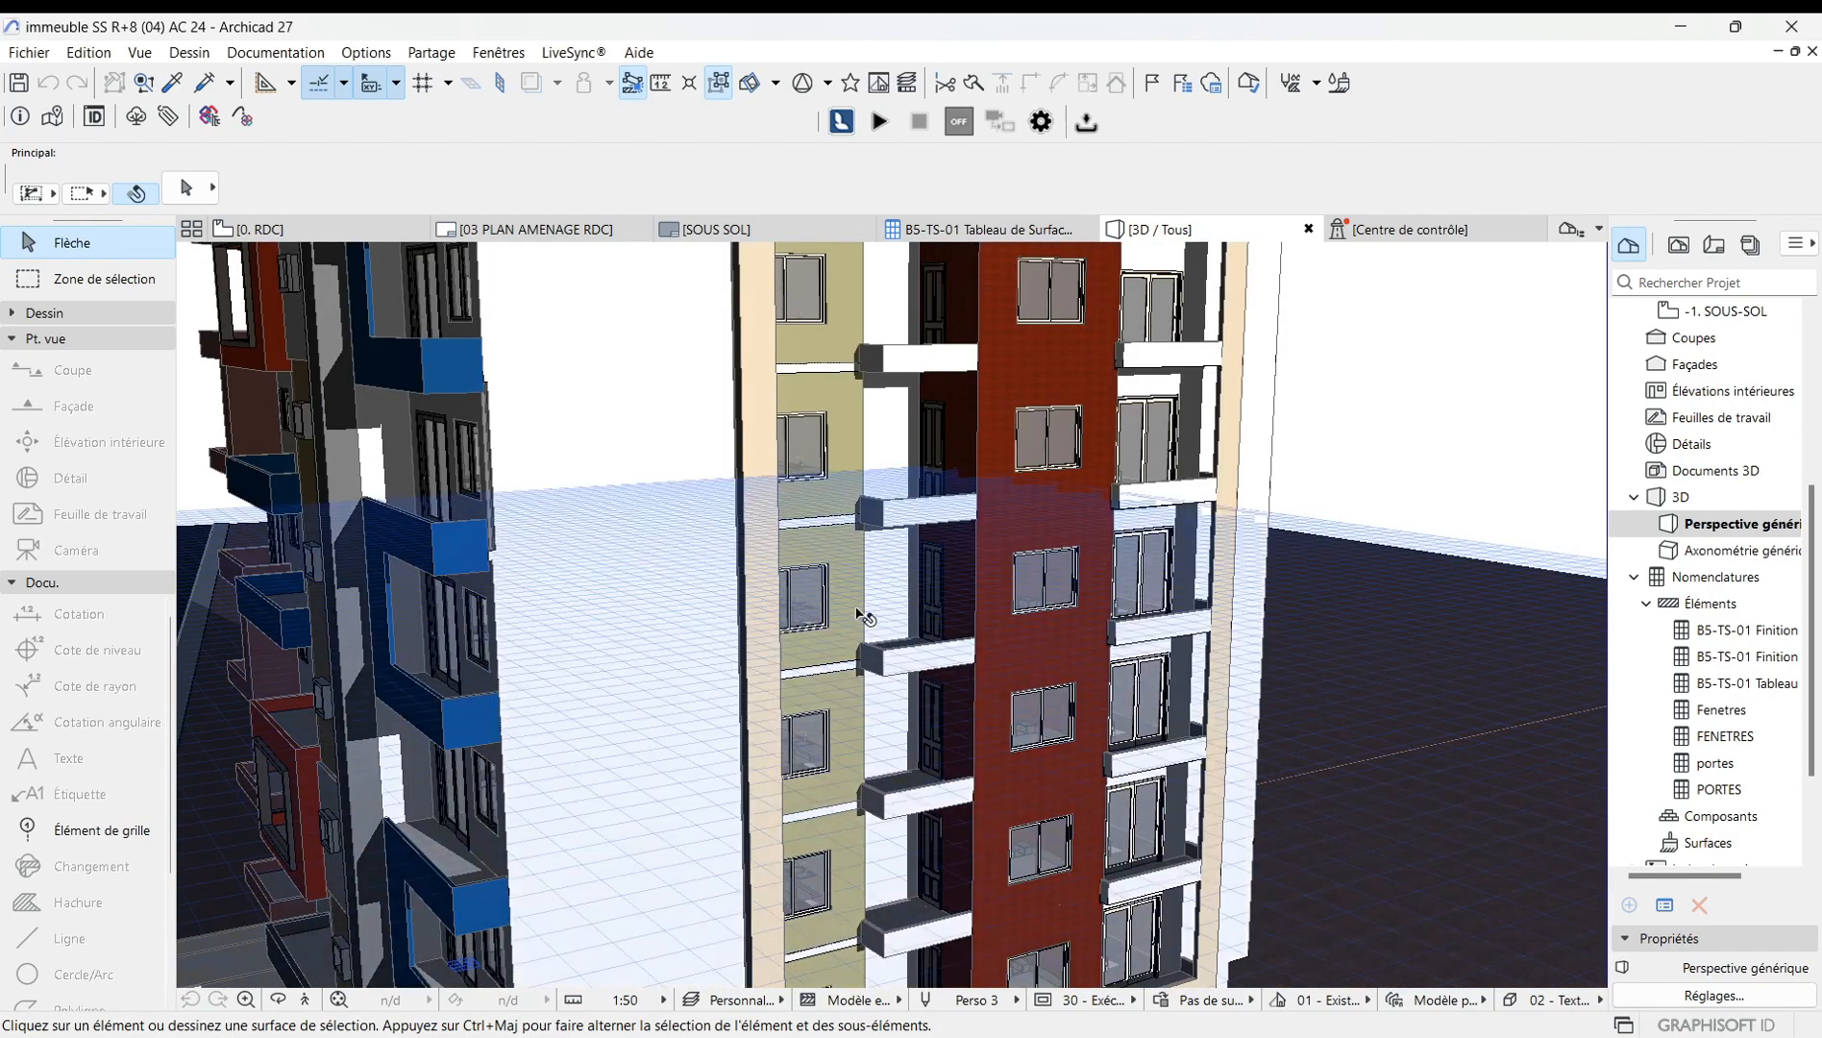
scroll(776, 631, "down", 5)
scroll(768, 656, "down", 4)
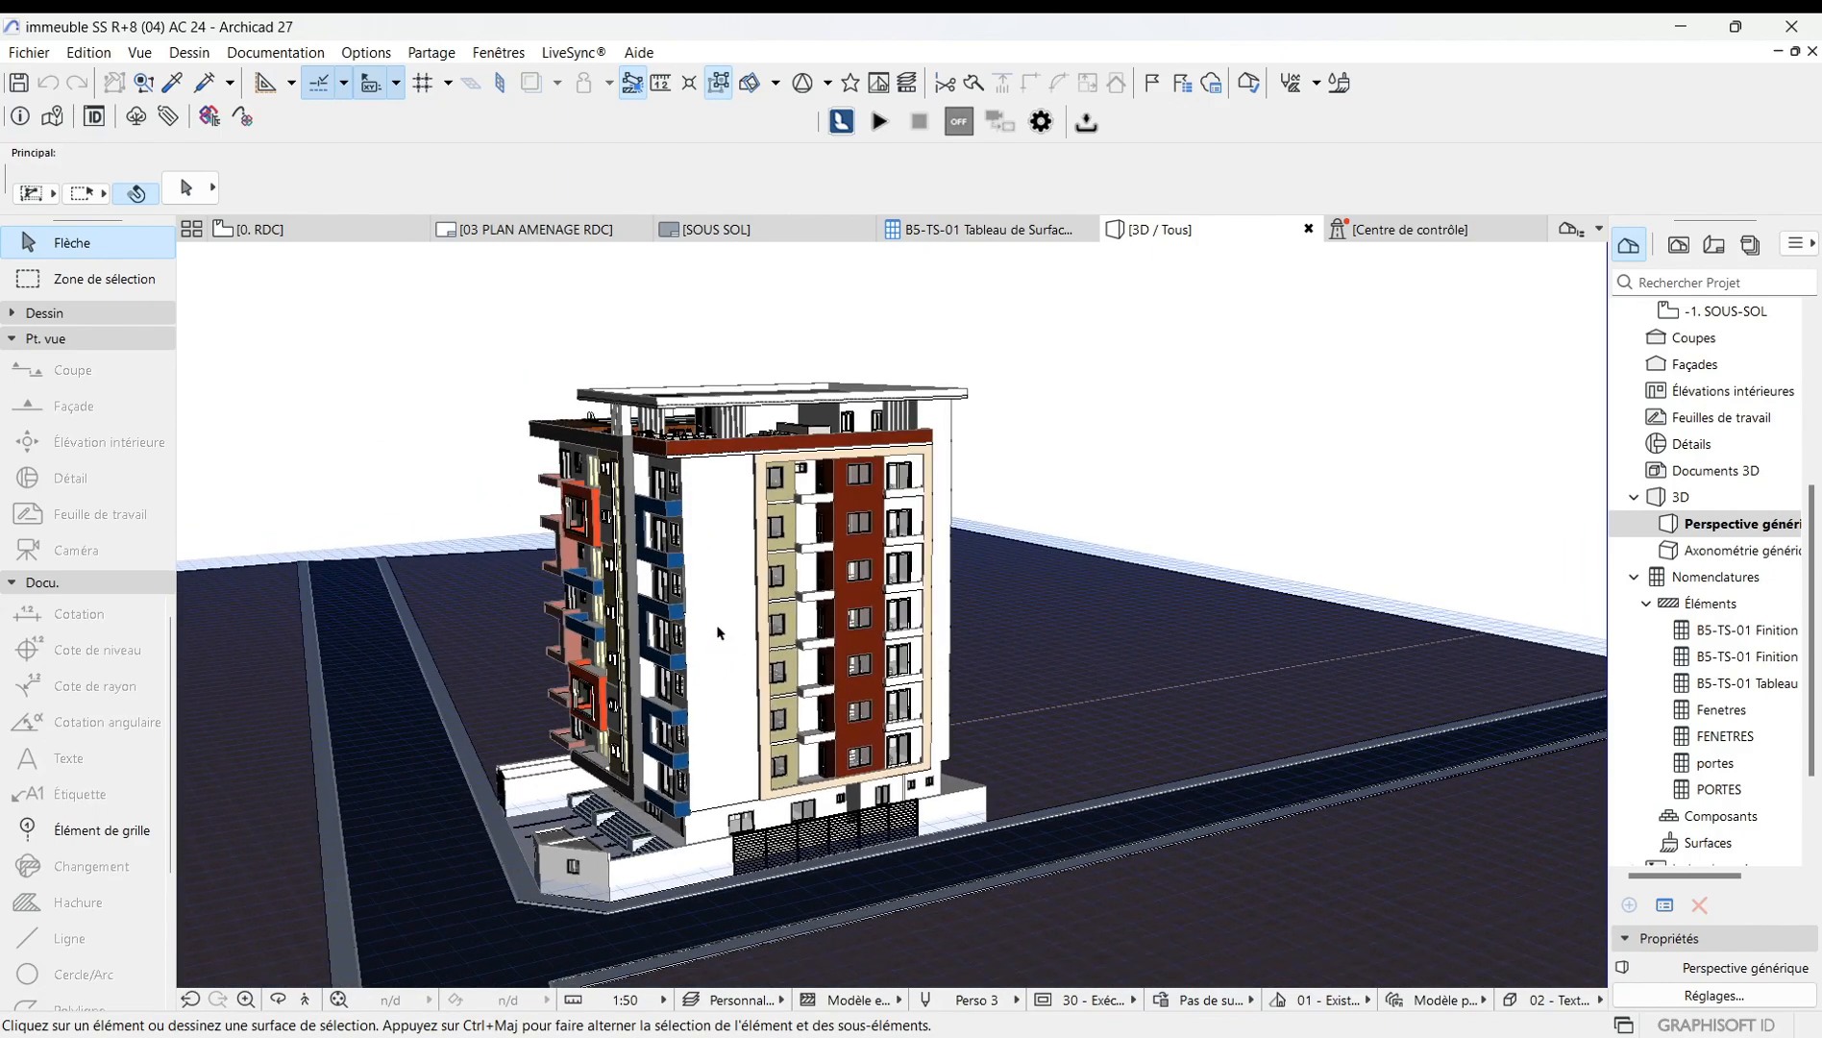
scroll(742, 601, "up", 4)
scroll(681, 619, "down", 2)
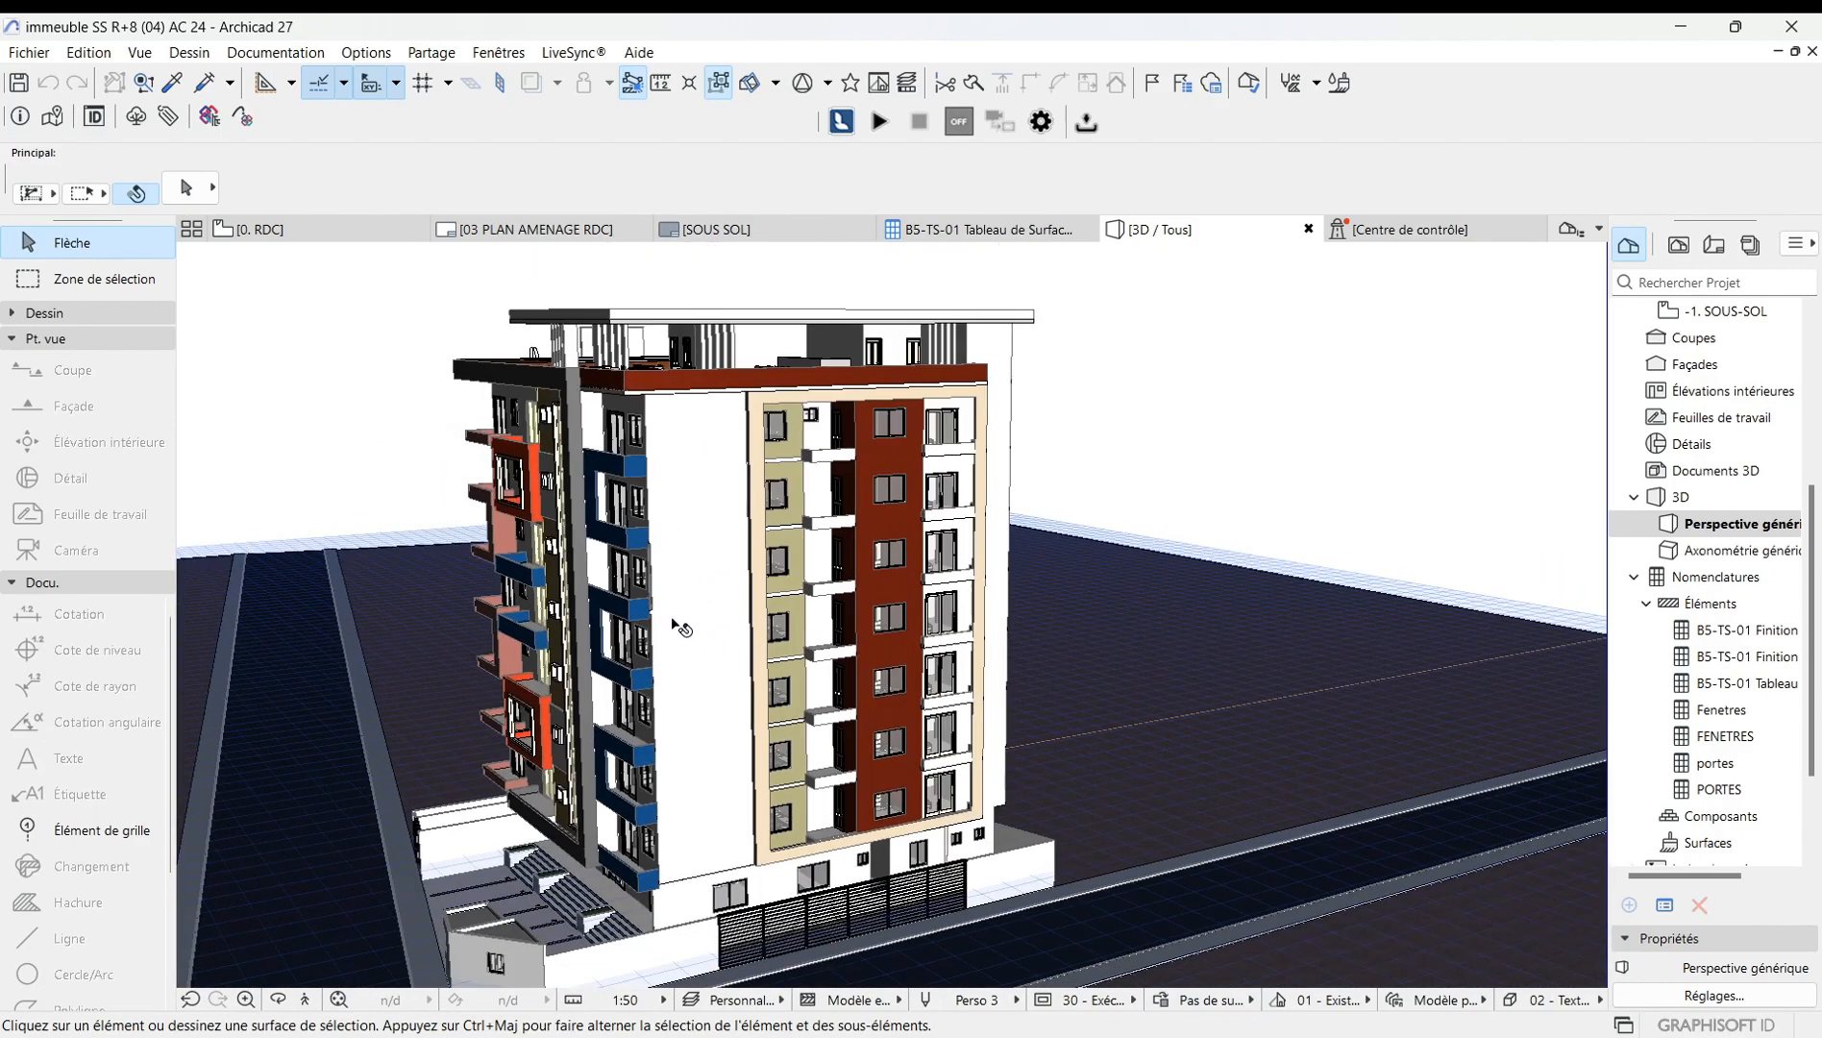
scroll(680, 626, "down", 2)
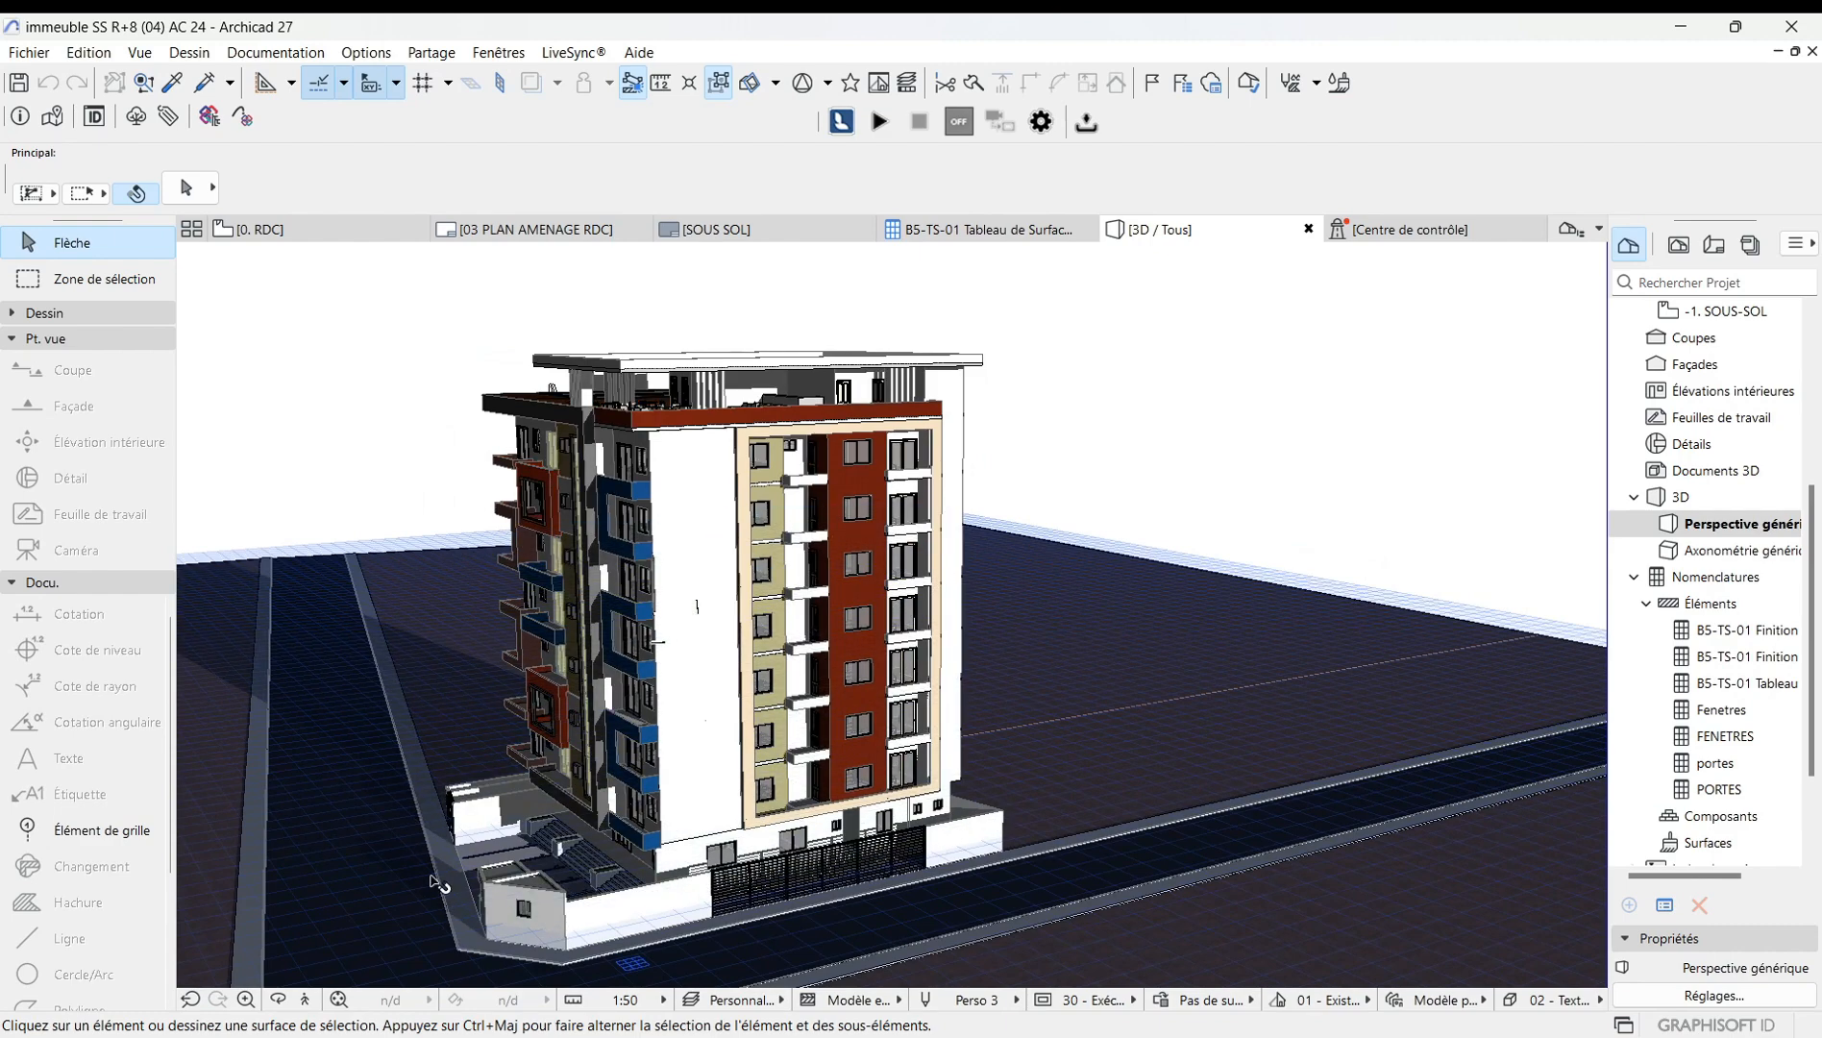
left_click(277, 999)
left_click_drag(600, 735, 1017, 414)
Open the view's perspective options and, in the sun settings, set sun intensity to 51% and ambient contribution to 86%, then confirm.
right_click(1034, 386)
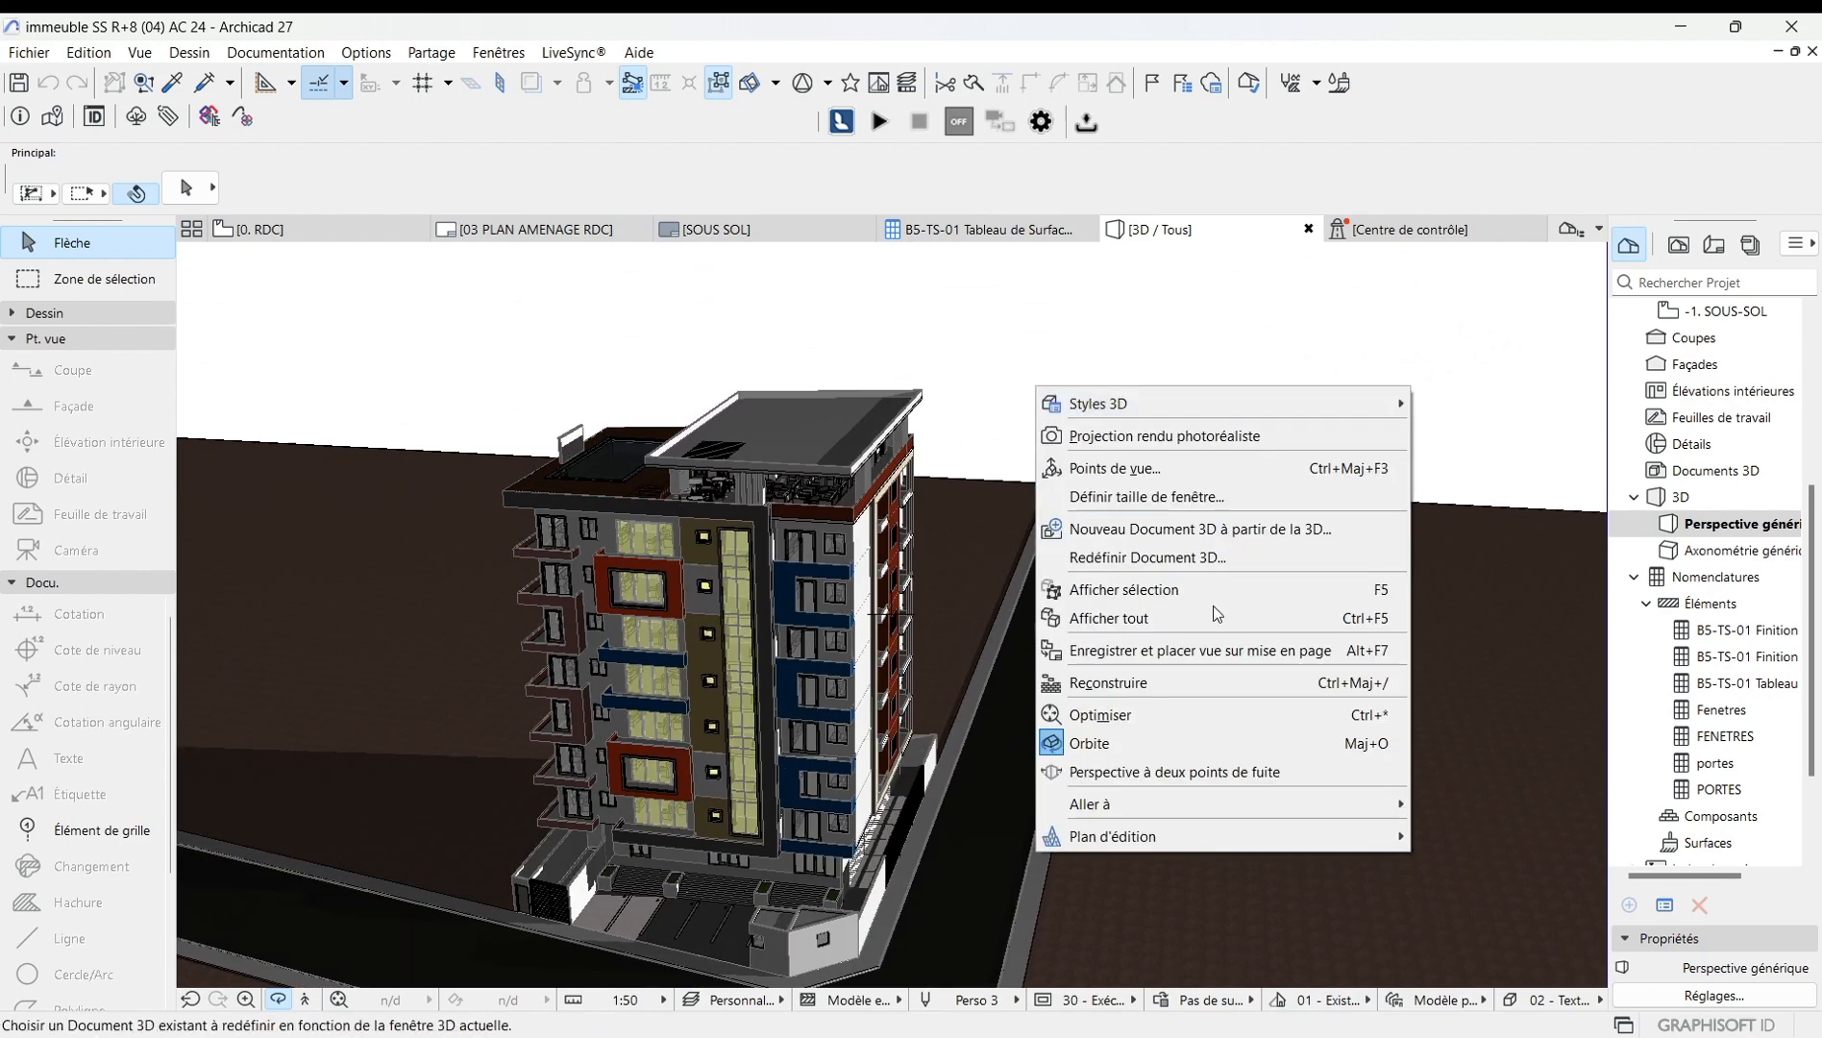
left_click(1138, 469)
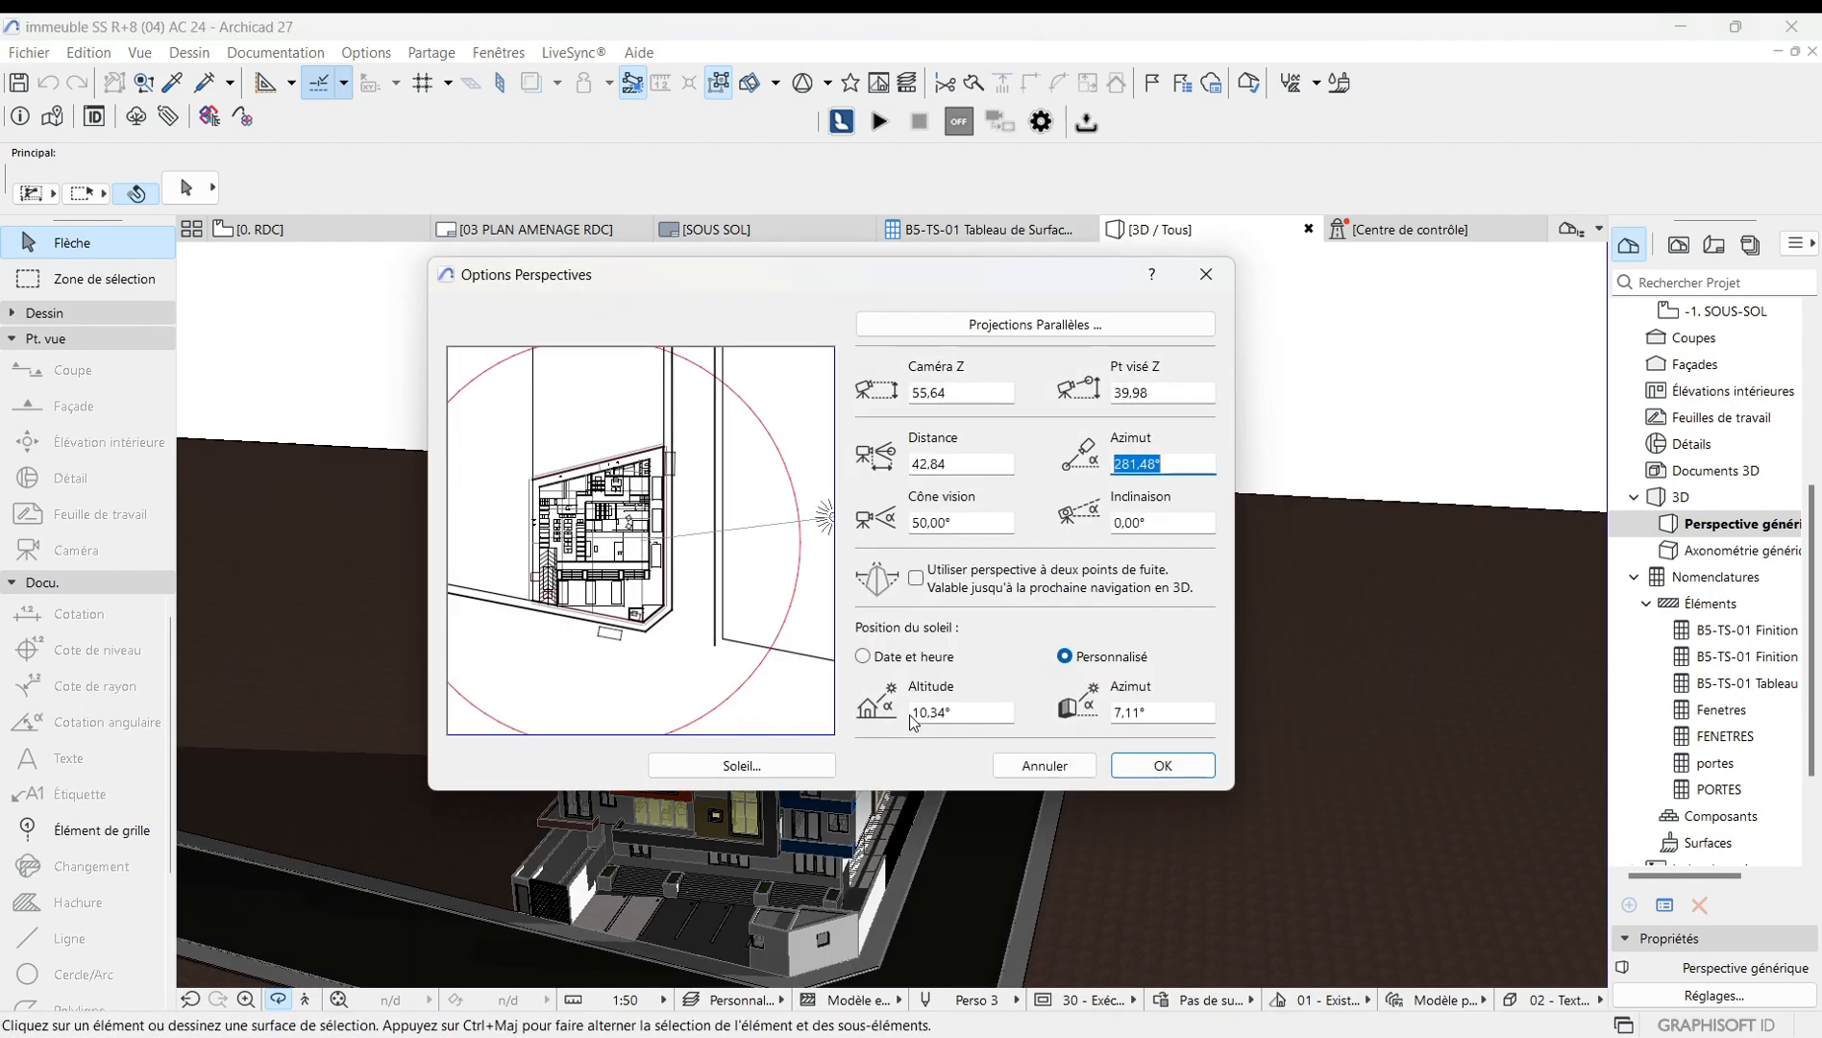
left_click(757, 767)
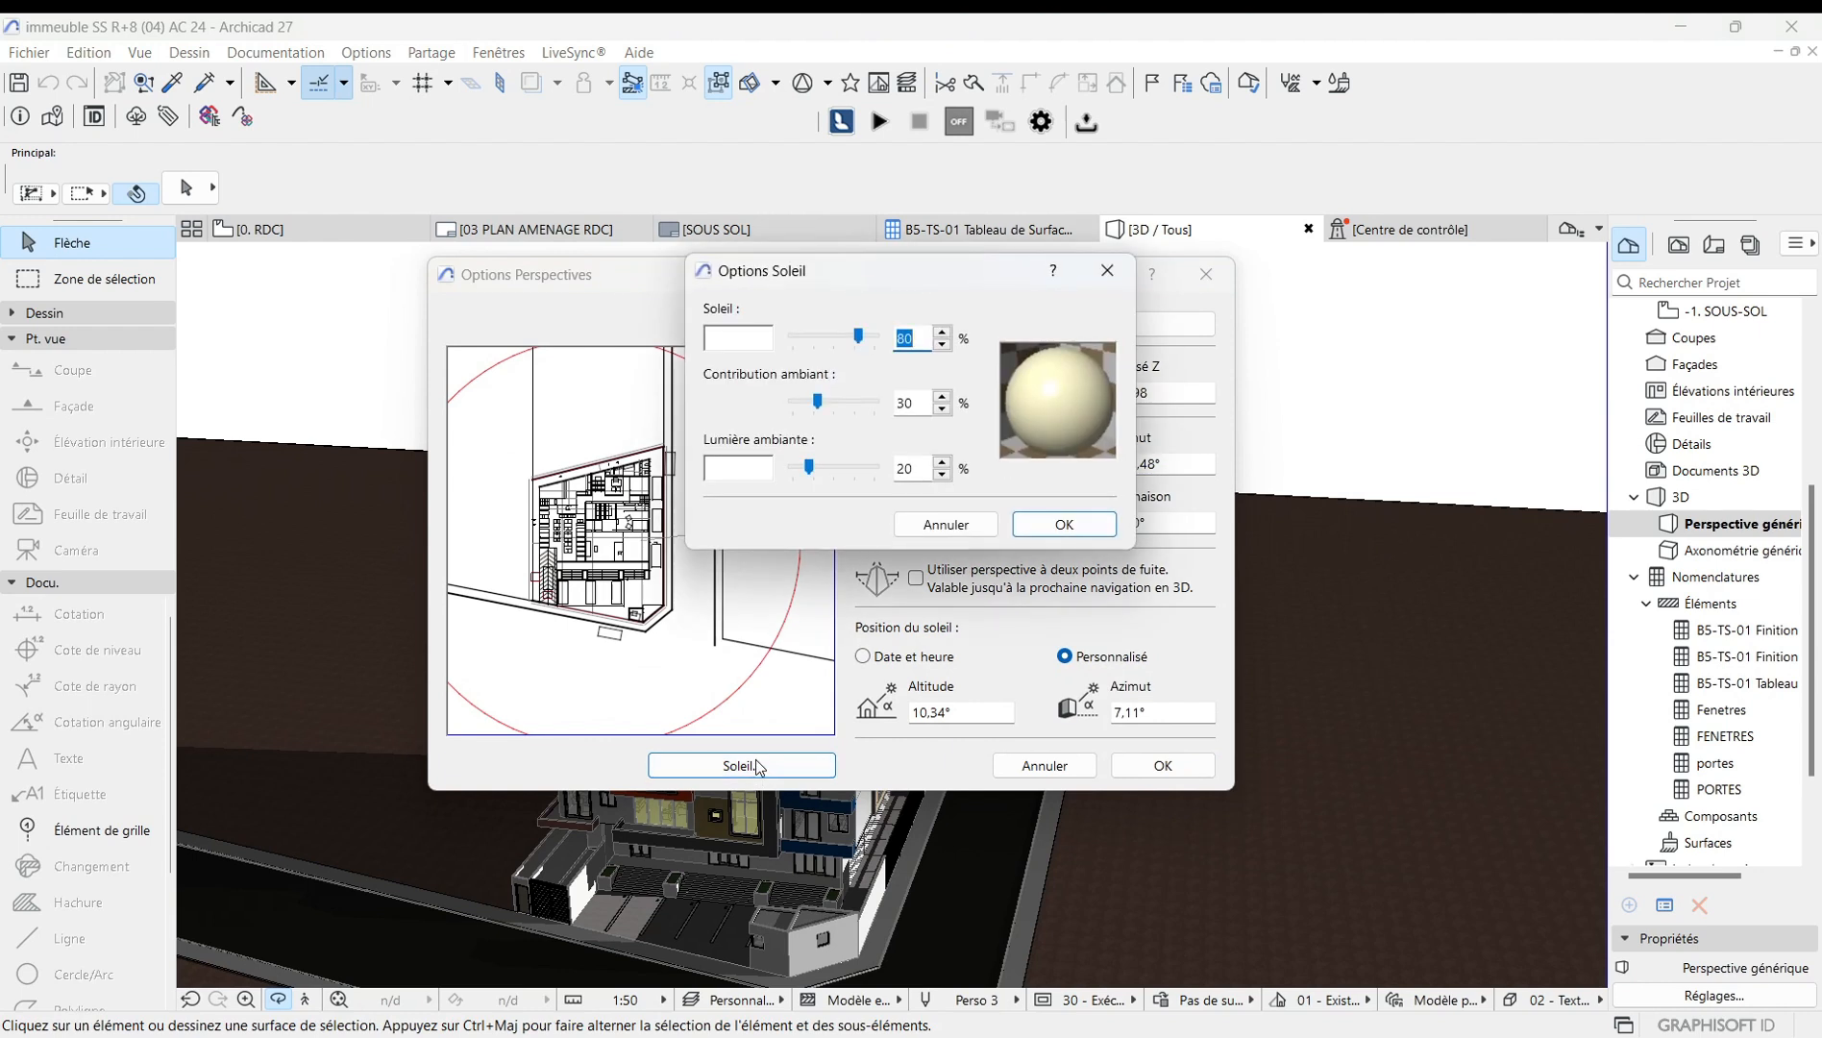
left_click(863, 340)
left_click_drag(854, 334, 838, 352)
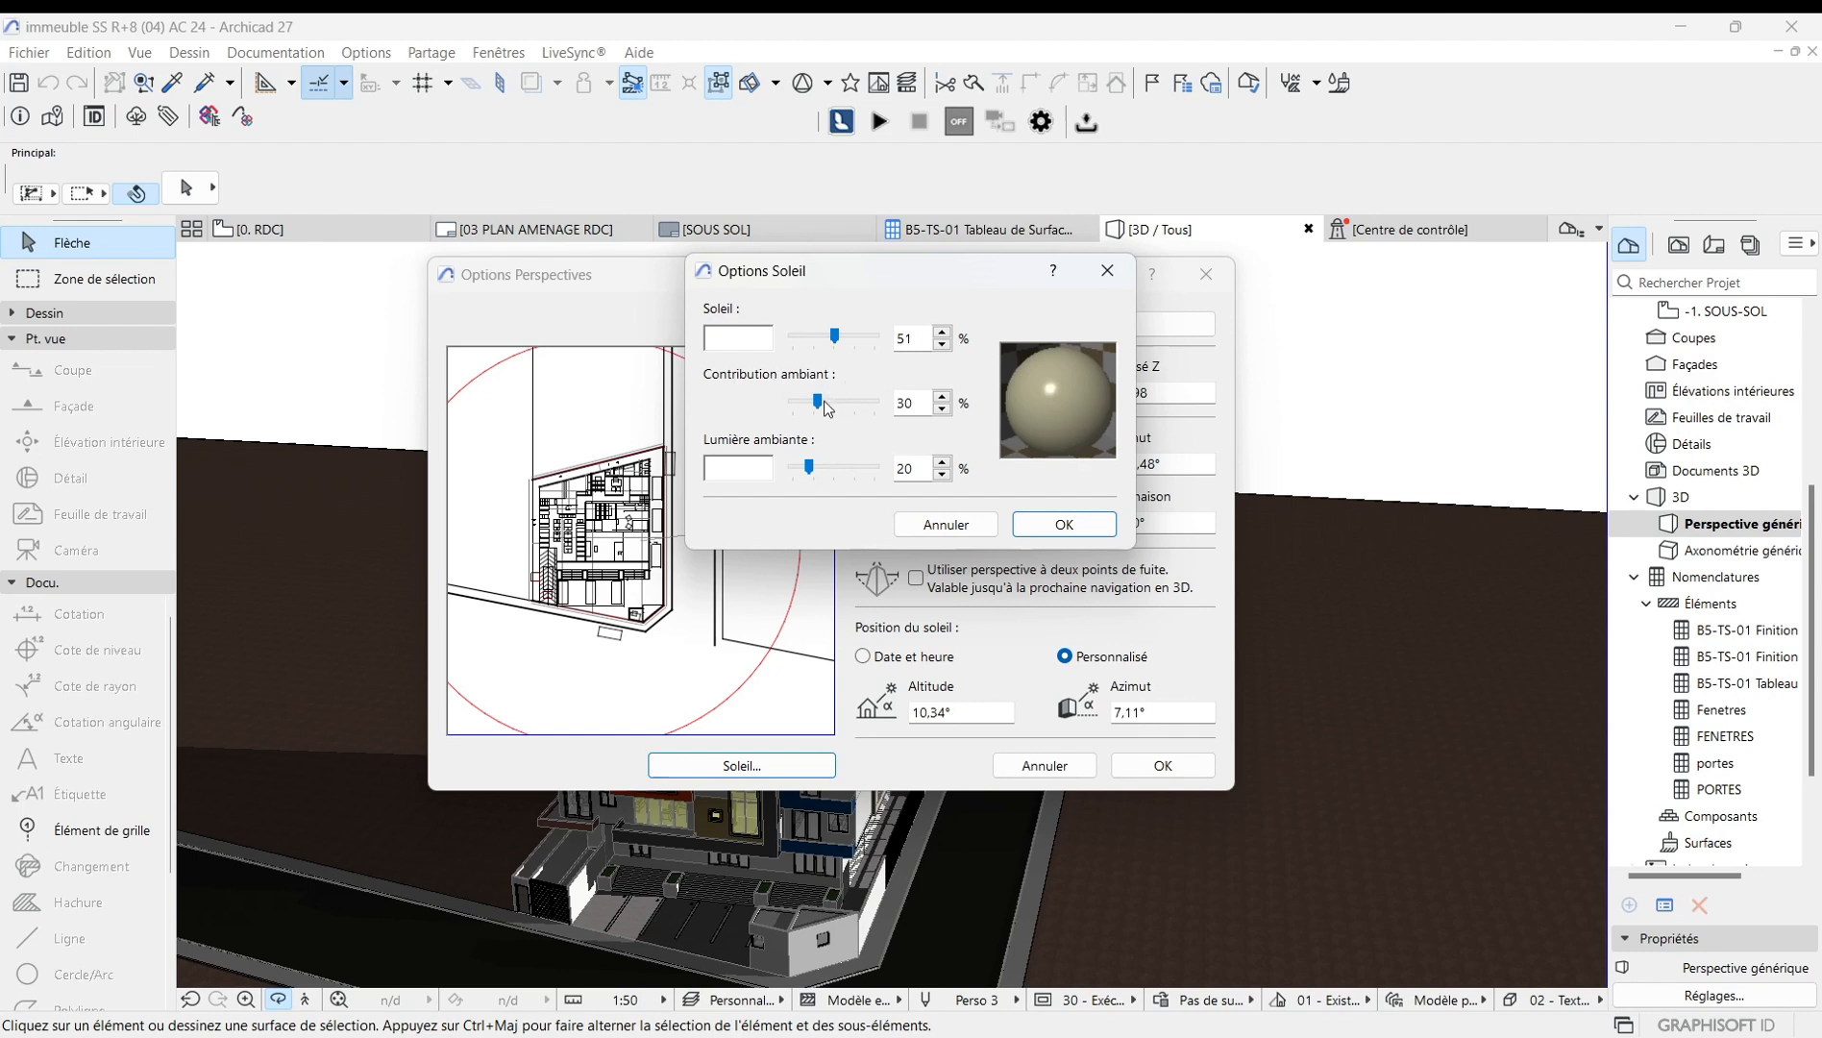
left_click_drag(819, 400, 865, 408)
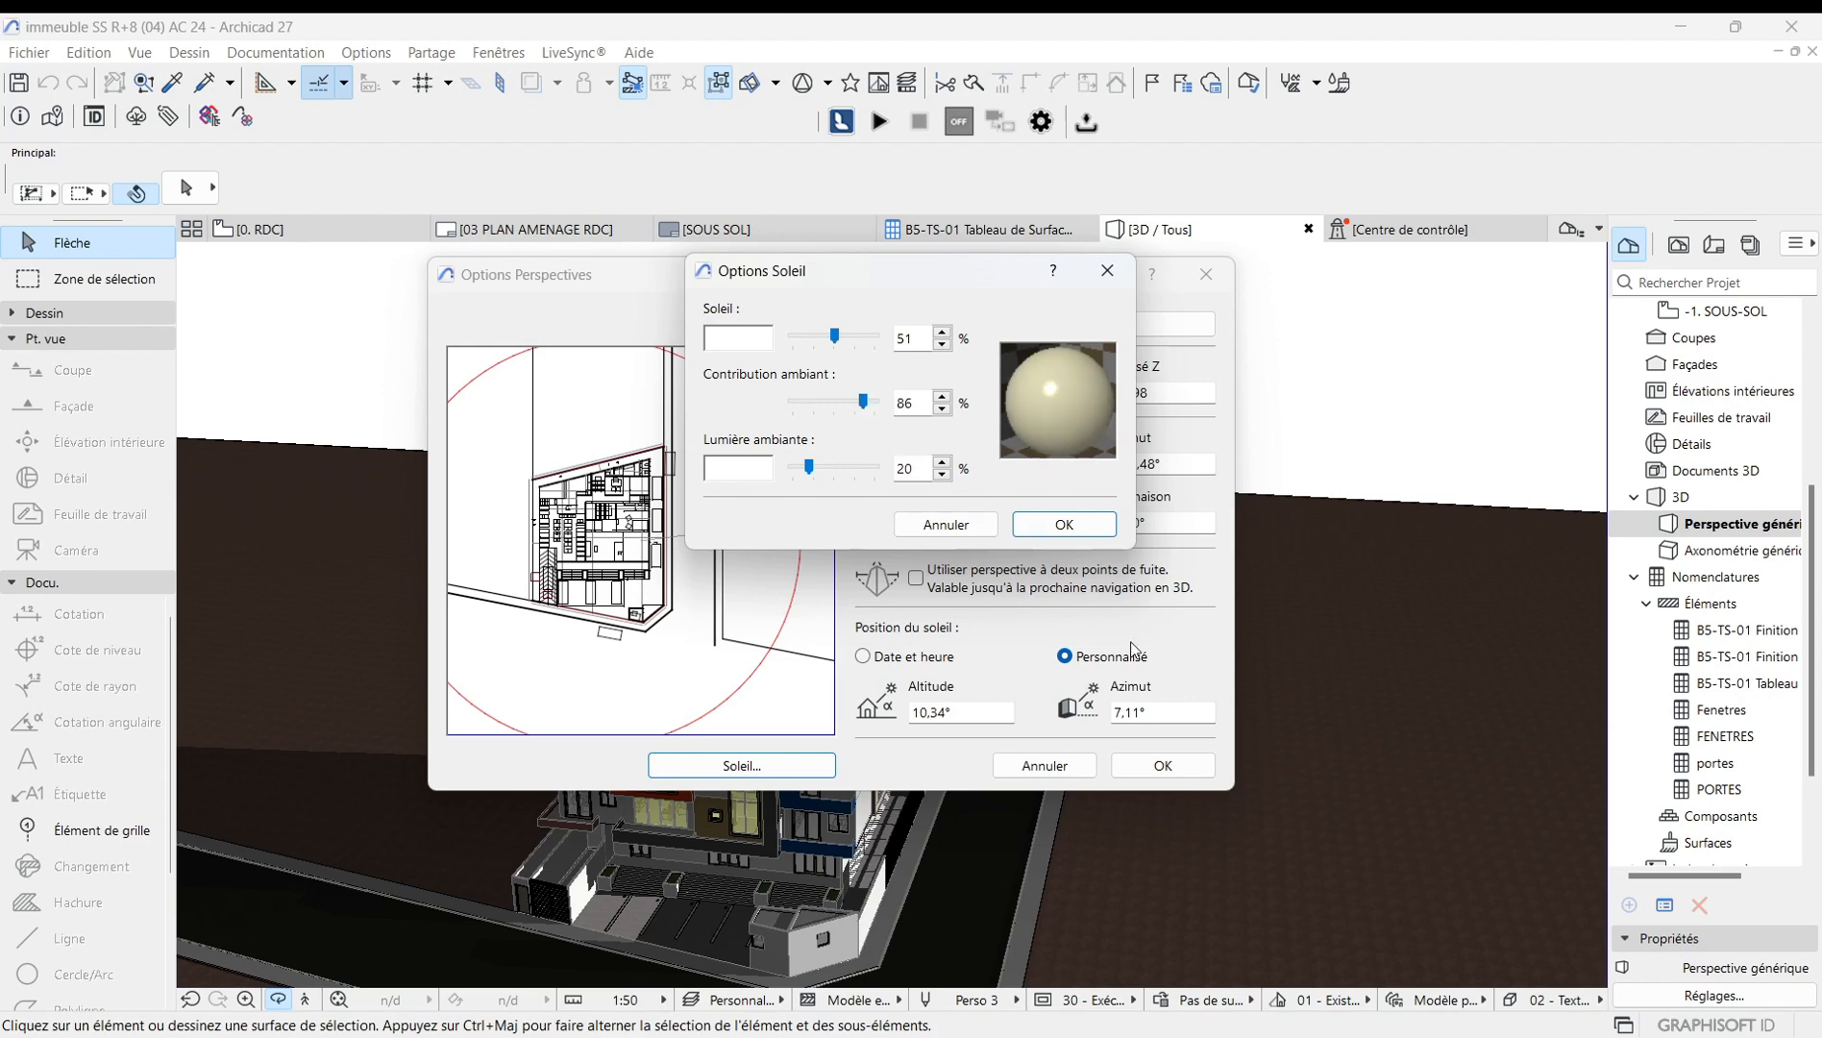
left_click(1080, 527)
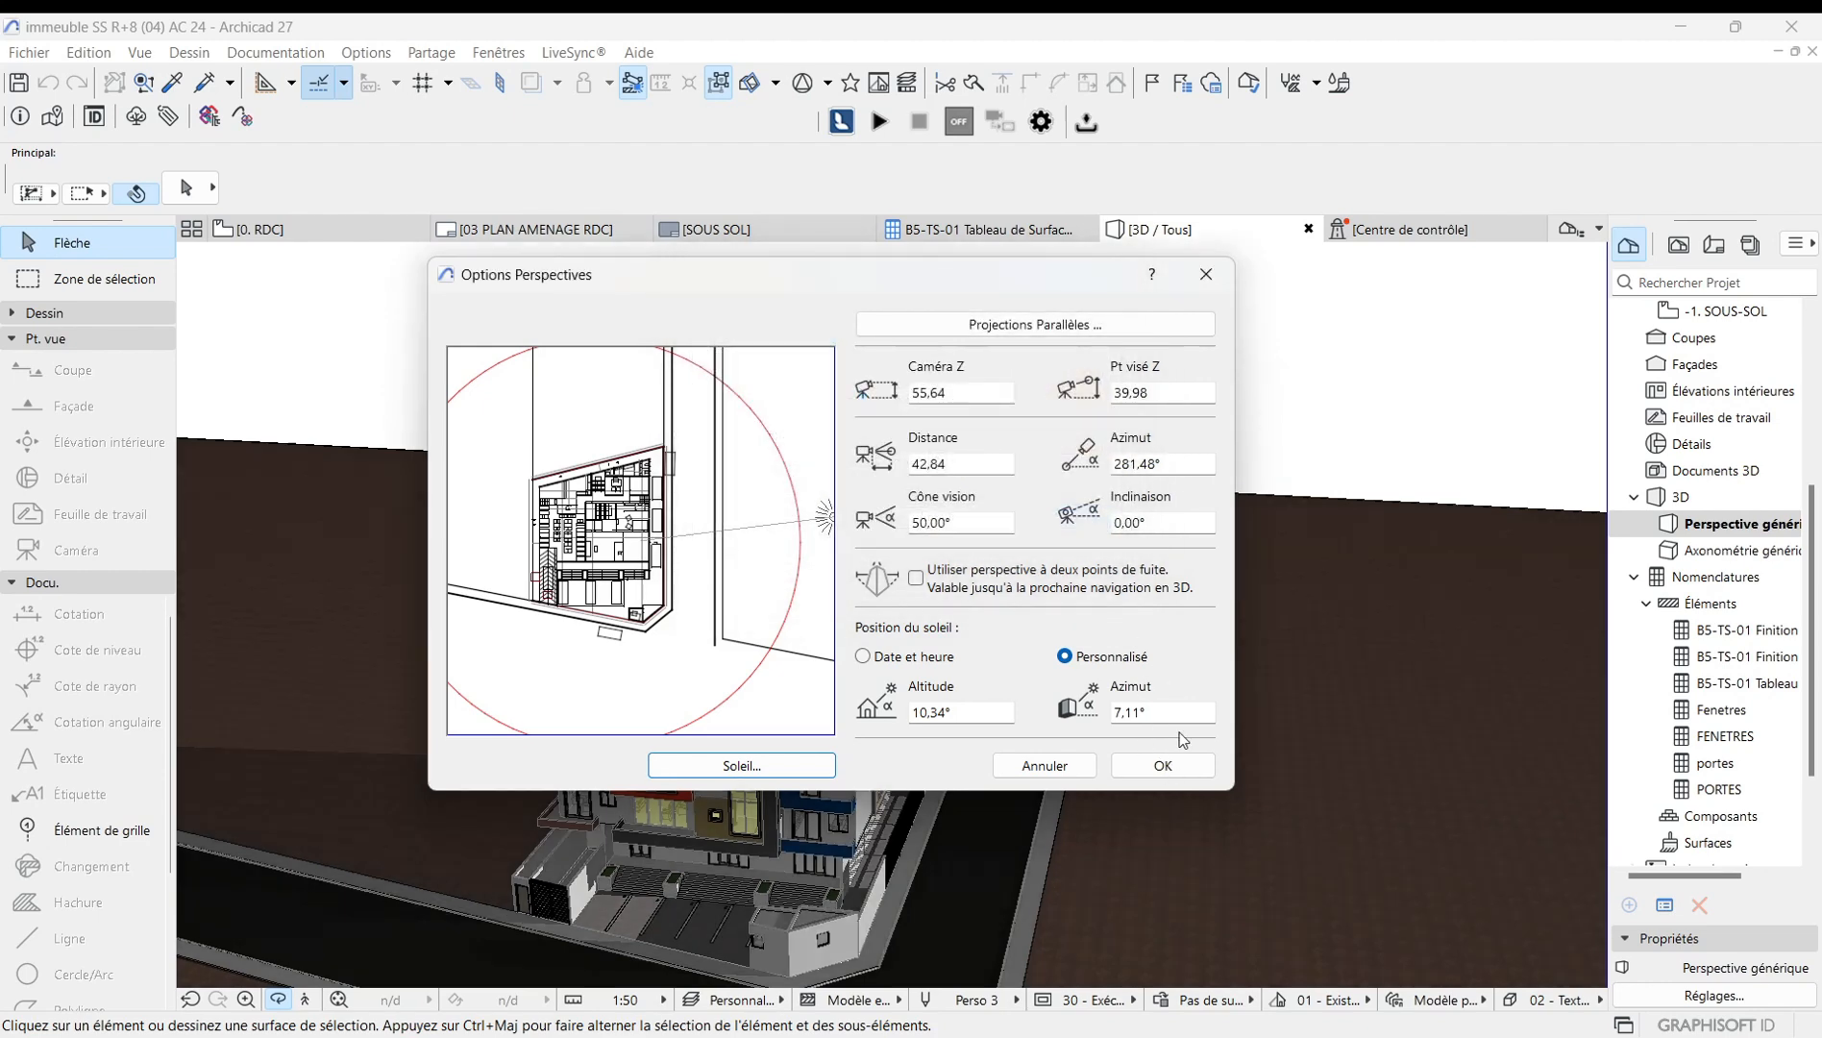
left_click(1164, 765)
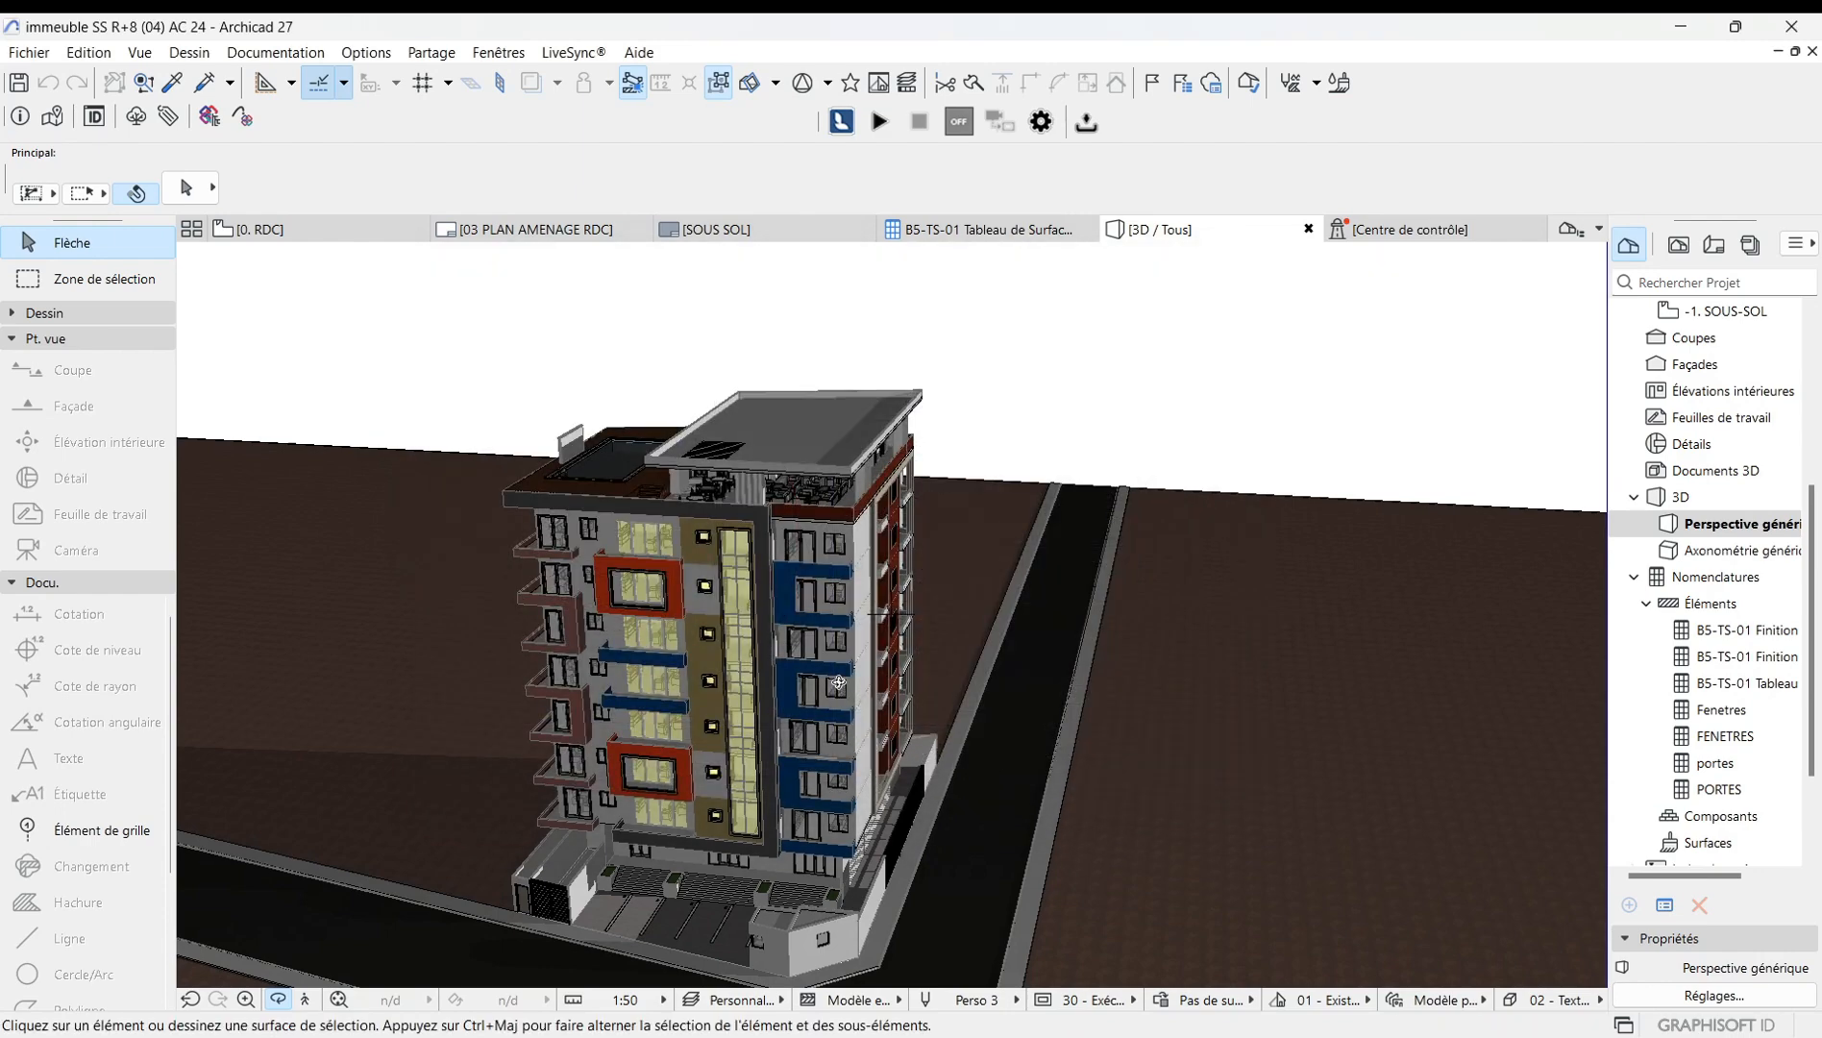
Zoom and orbit around the building to examine the lighting from several sides.
scroll(764, 736, "up", 3)
scroll(768, 693, "up", 5)
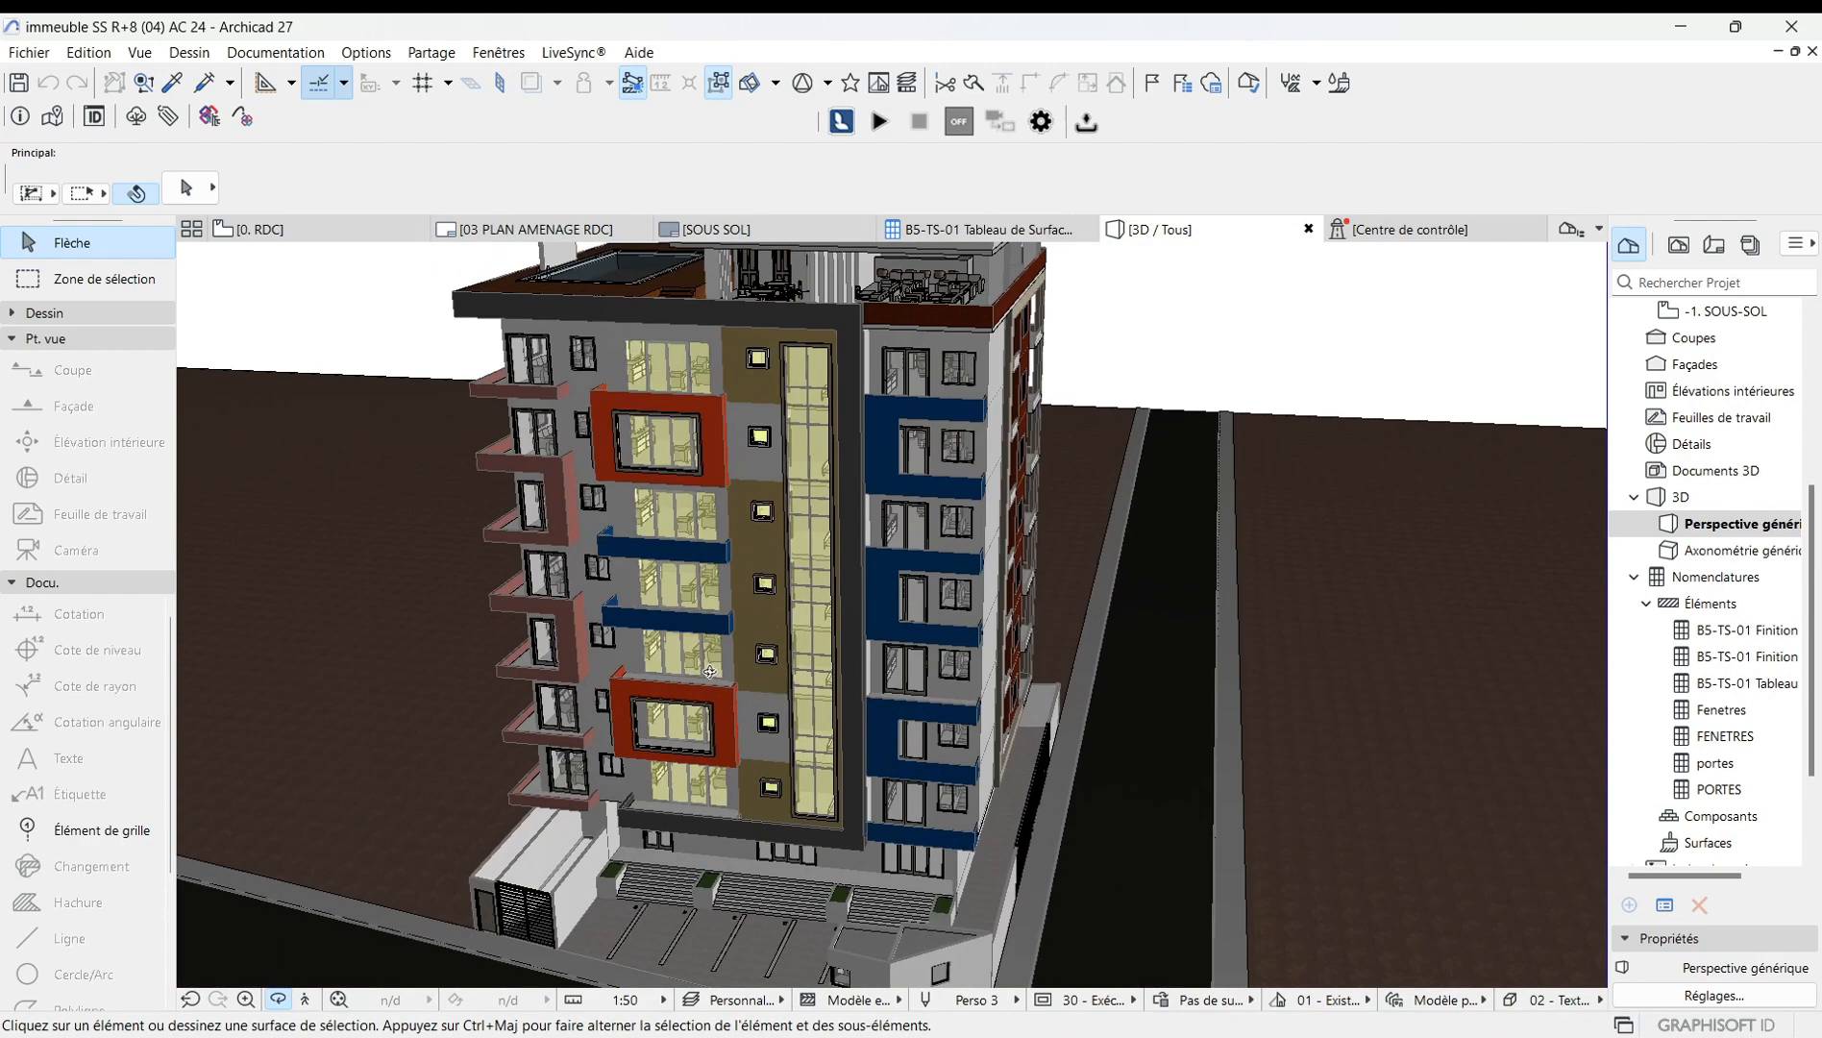
middle_click_drag(752, 653, 572, 689, "shift")
middle_click_drag(818, 649, 621, 655, "shift")
middle_click_drag(871, 632, 713, 622, "shift")
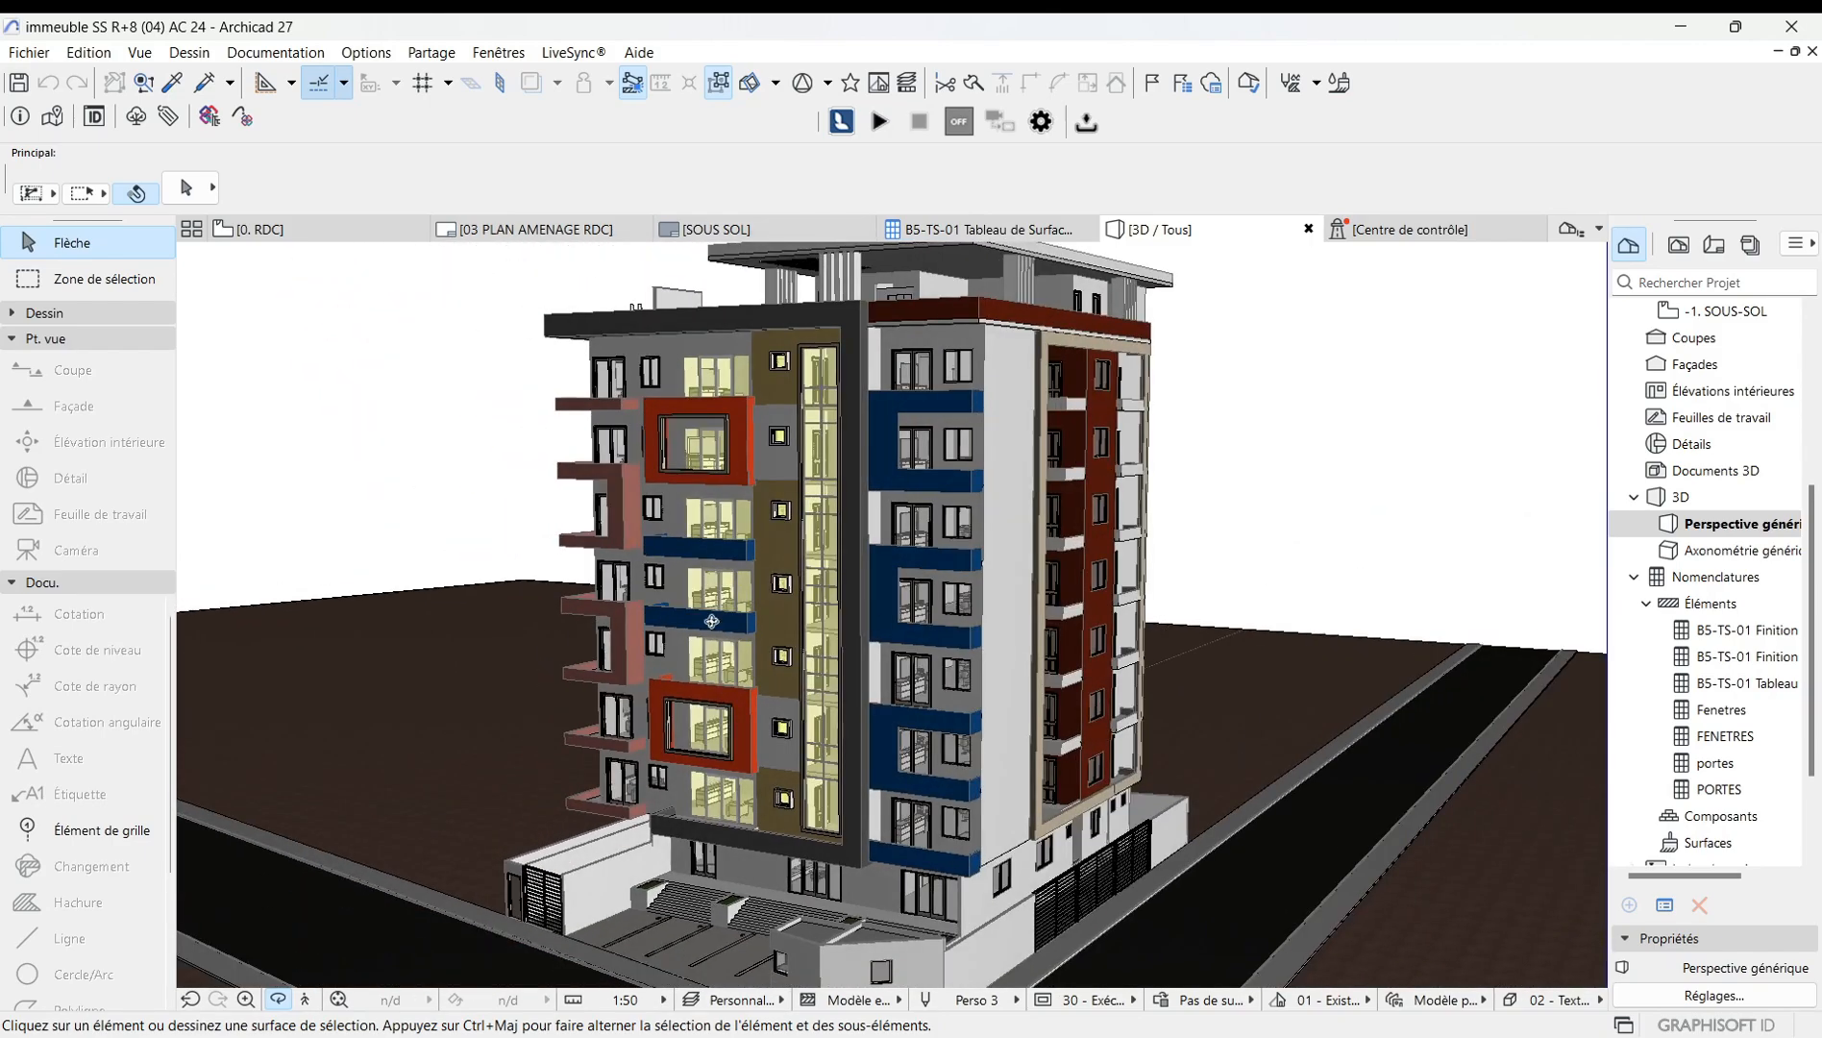
mouse_move(935, 621)
middle_mouse_down("shift")
mouse_move(783, 595)
mouse_move(736, 607)
middle_mouse_up("shift")
scroll(736, 606, "up", 5)
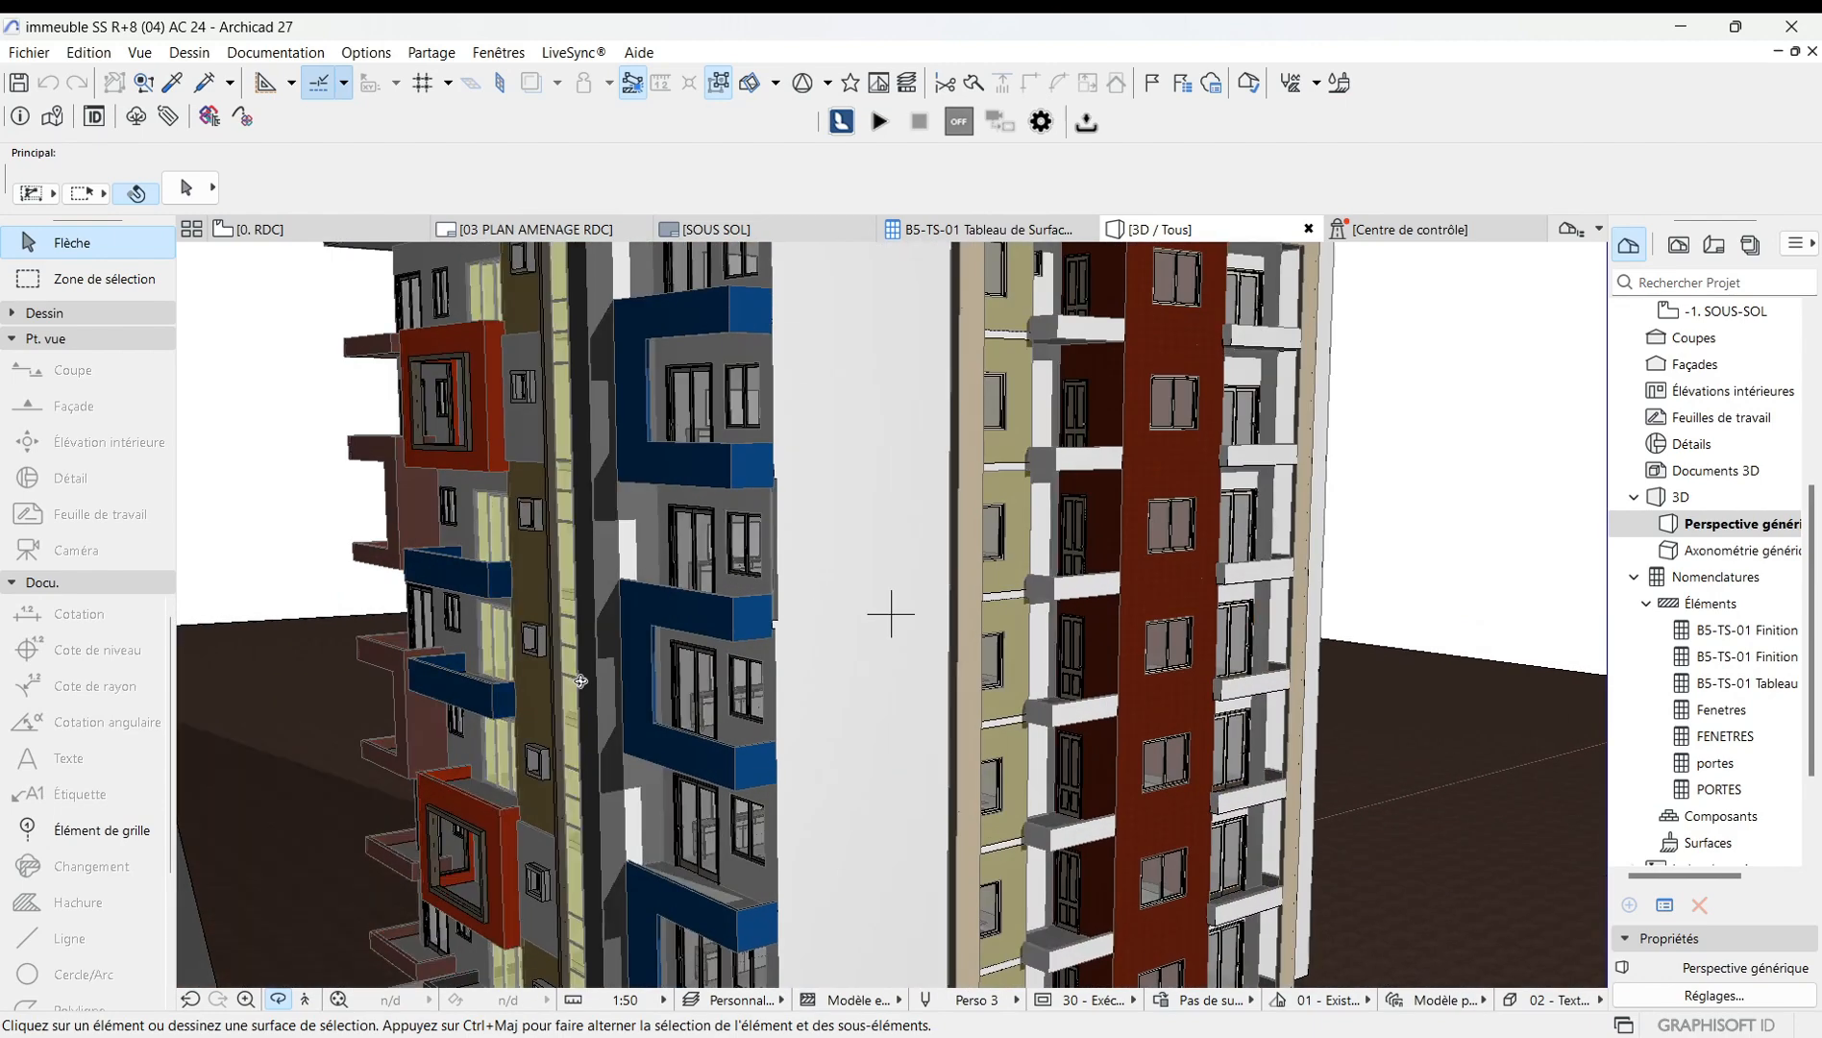
scroll(567, 686, "down", 3)
scroll(763, 615, "up", 3)
scroll(572, 600, "down", 3)
scroll(572, 601, "down", 3)
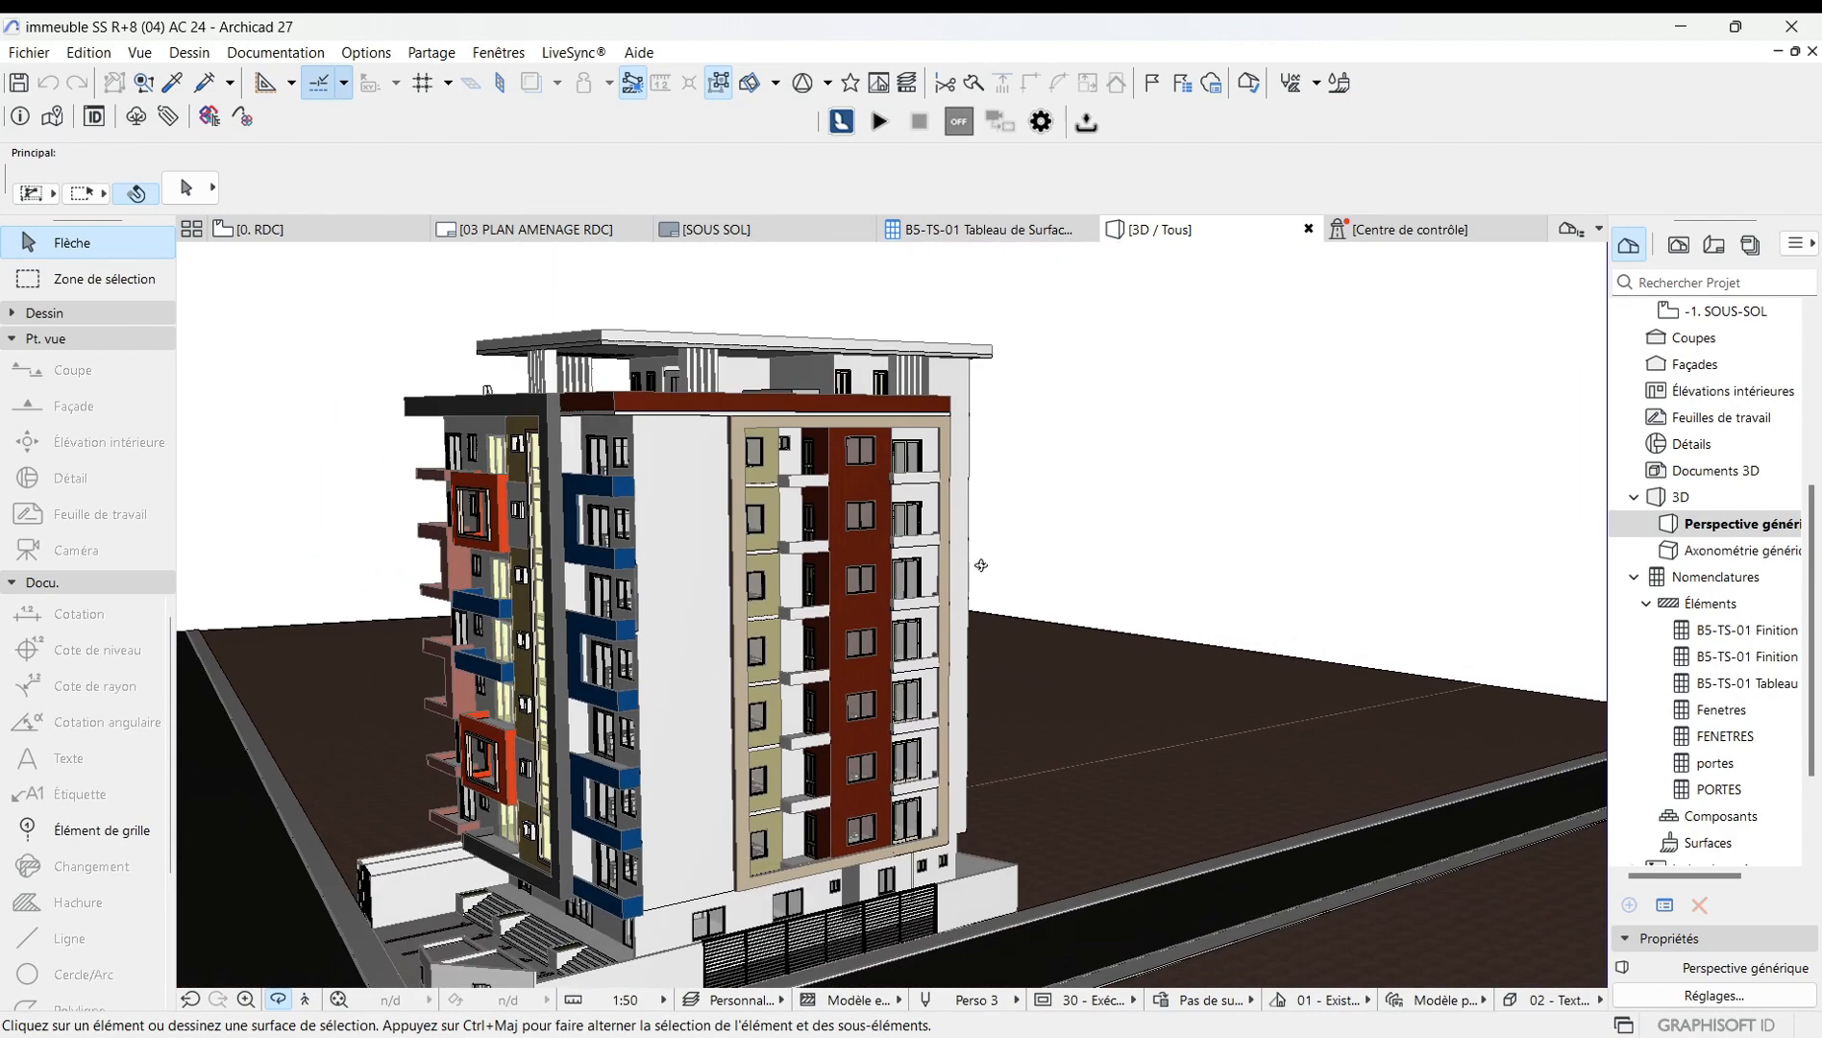
scroll(966, 608, "up", 2)
left_click_drag(564, 667, 357, 552)
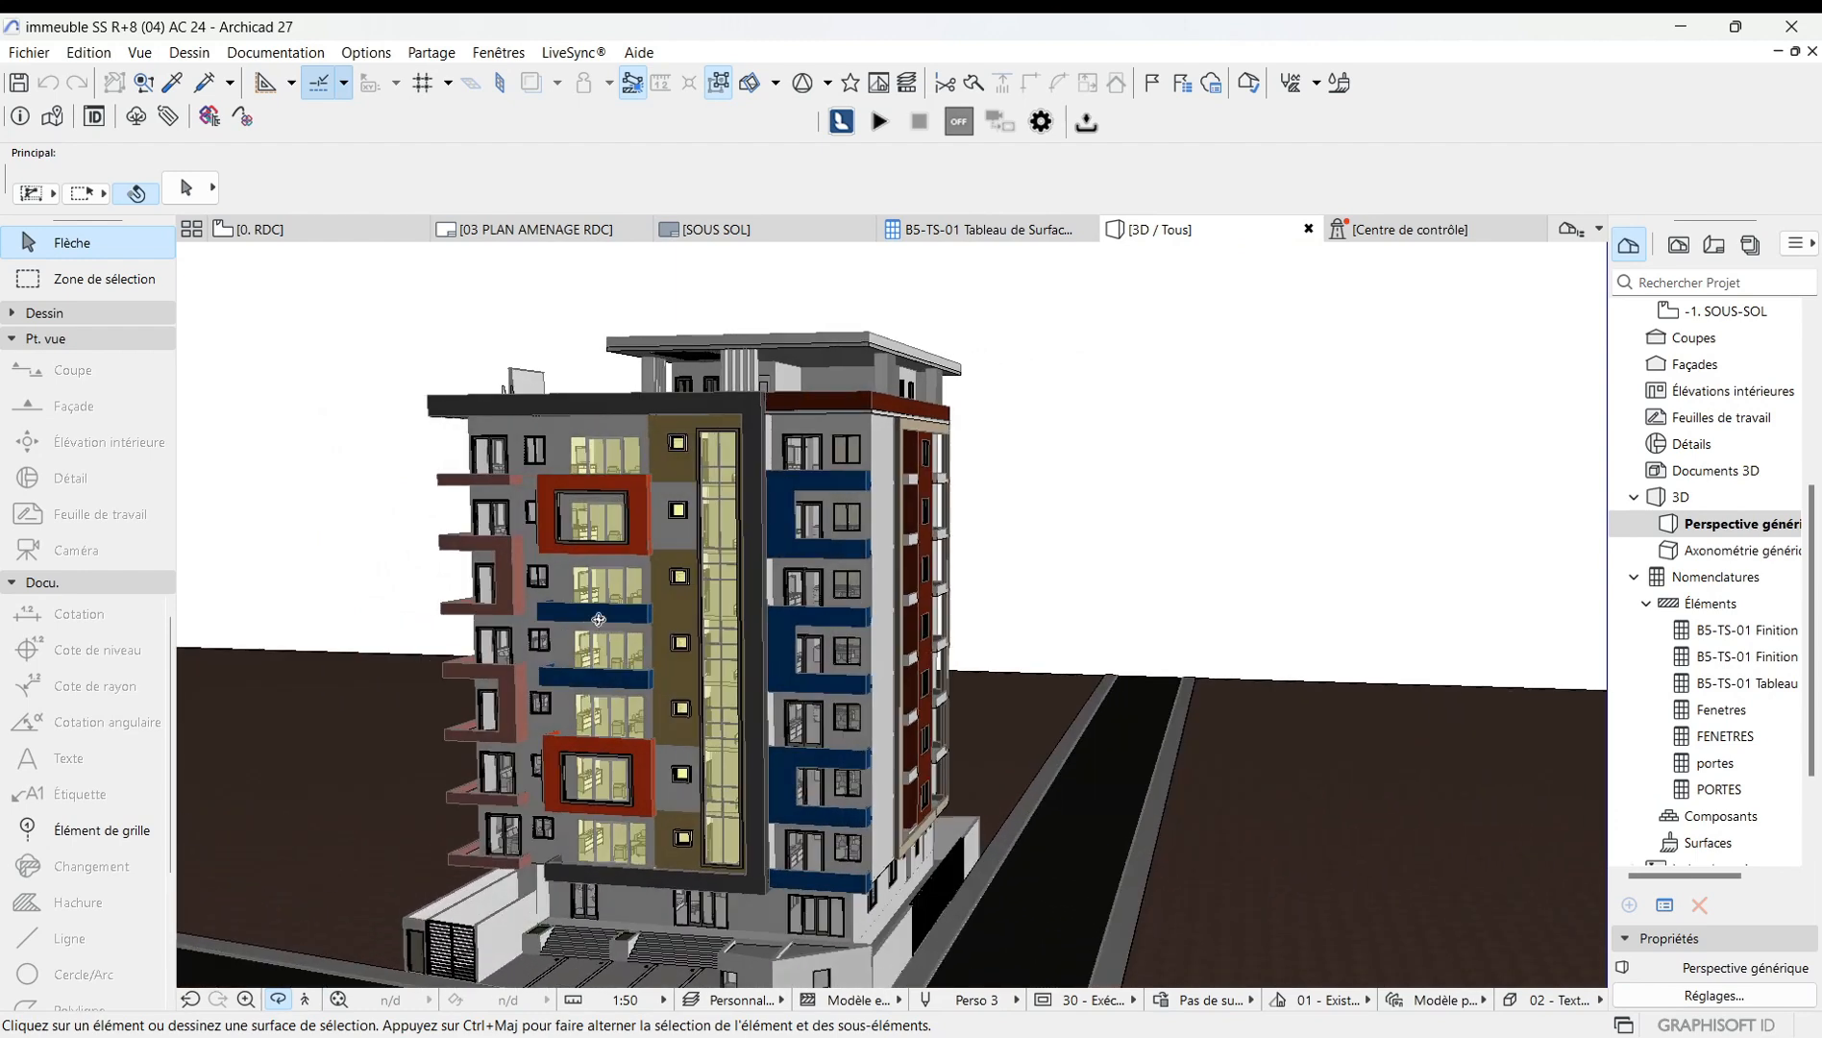
Reopen the sun settings from the perspective options, set sun intensity to 80% and ambient contribution to 31%, and confirm.
right_click(333, 520)
left_click(423, 596)
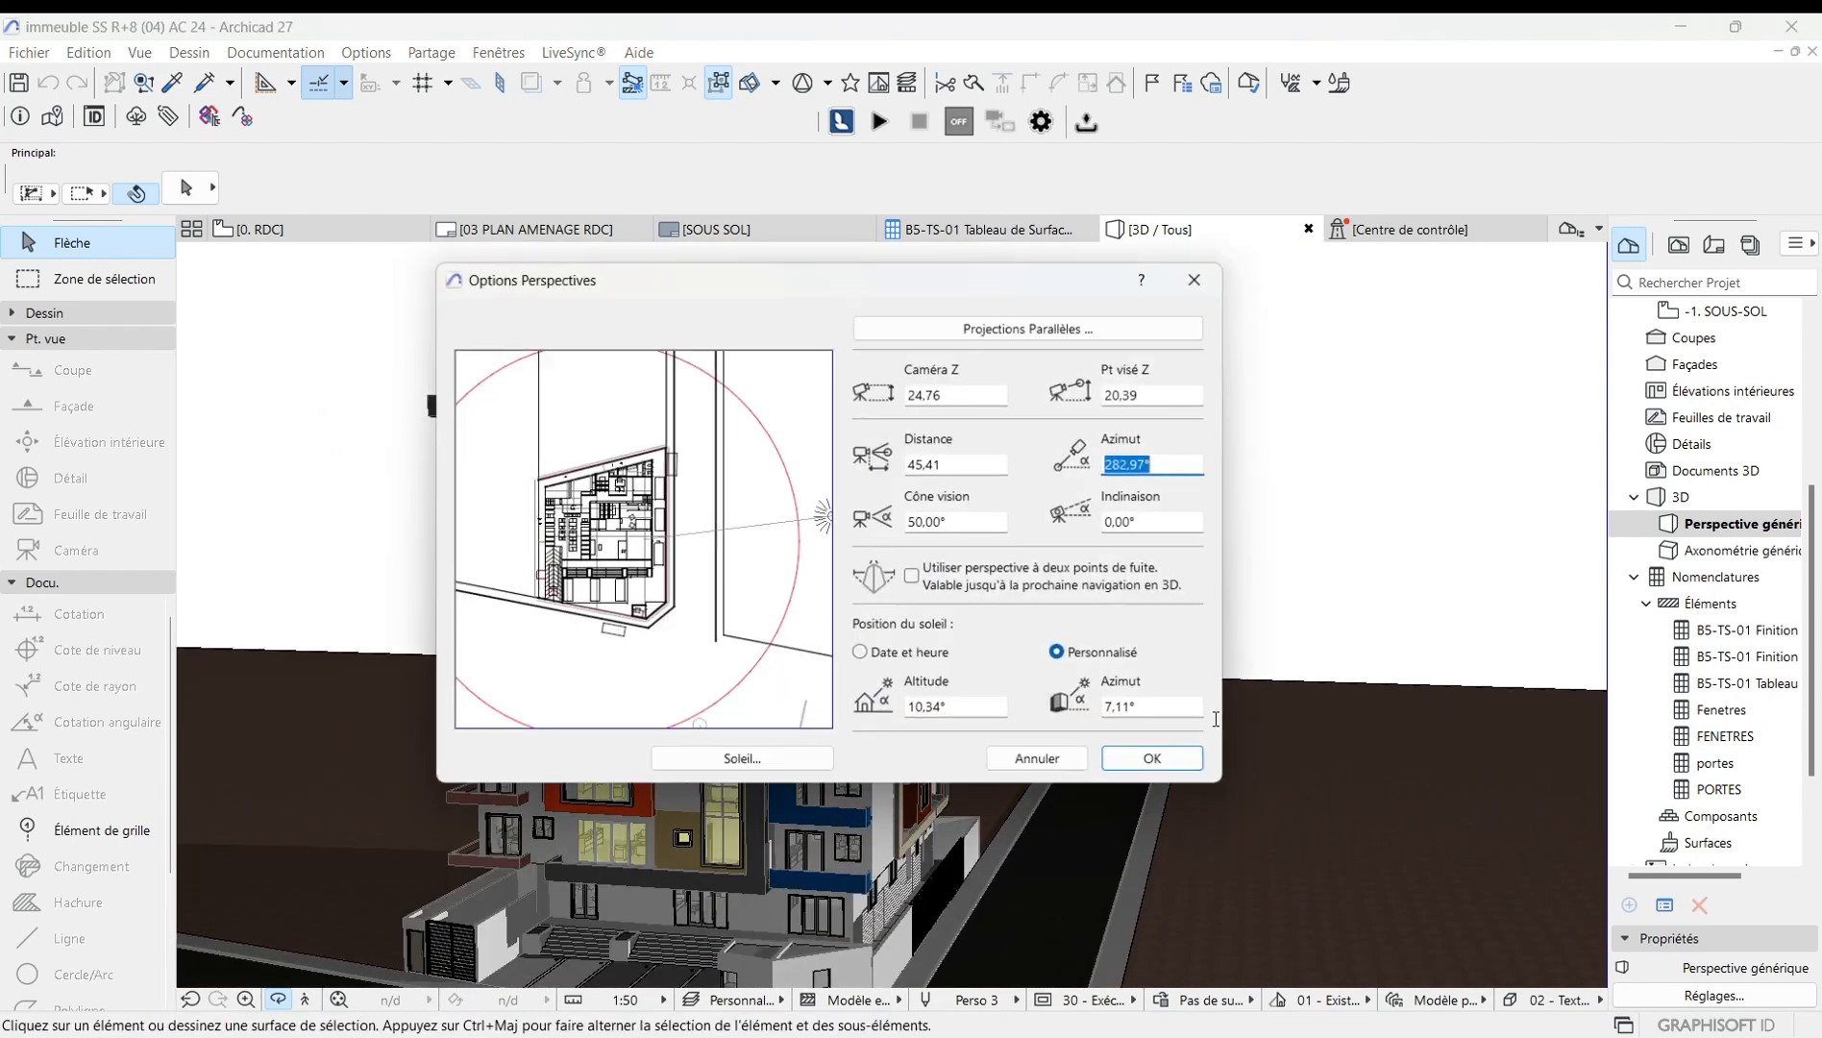
left_click(719, 760)
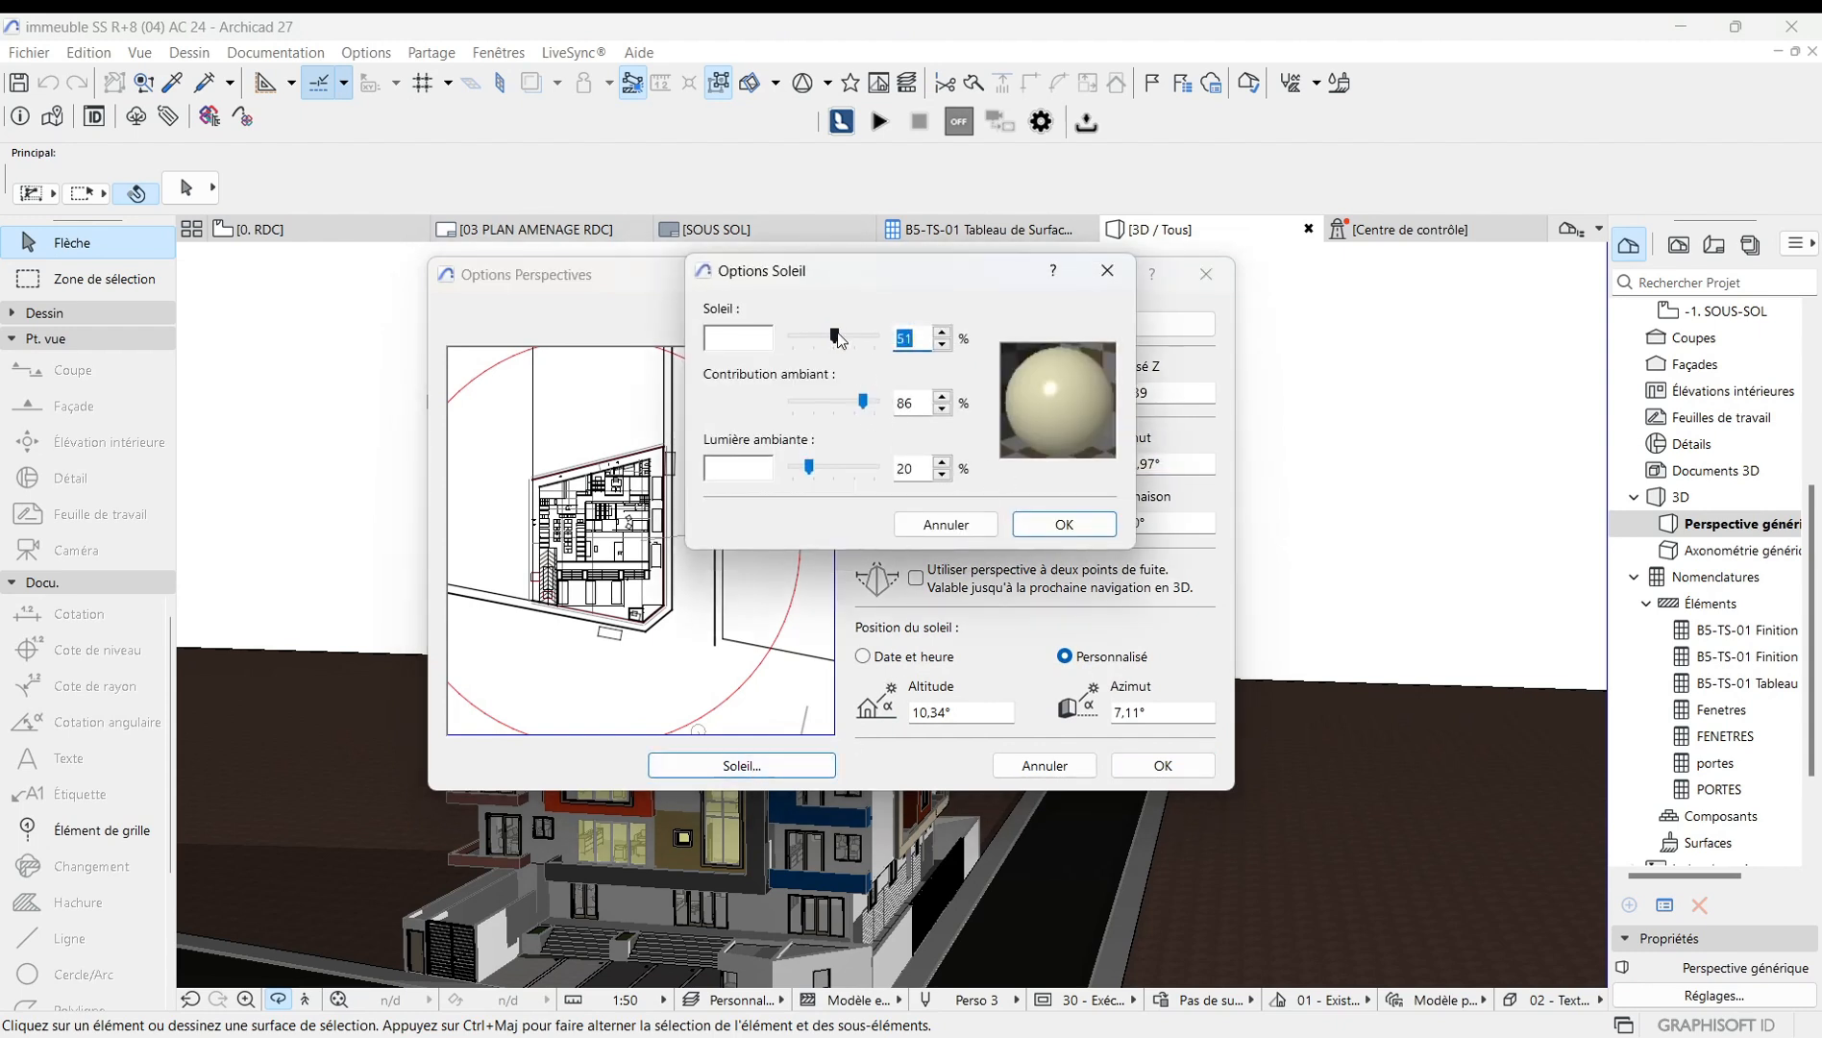
left_click_drag(834, 337, 865, 342)
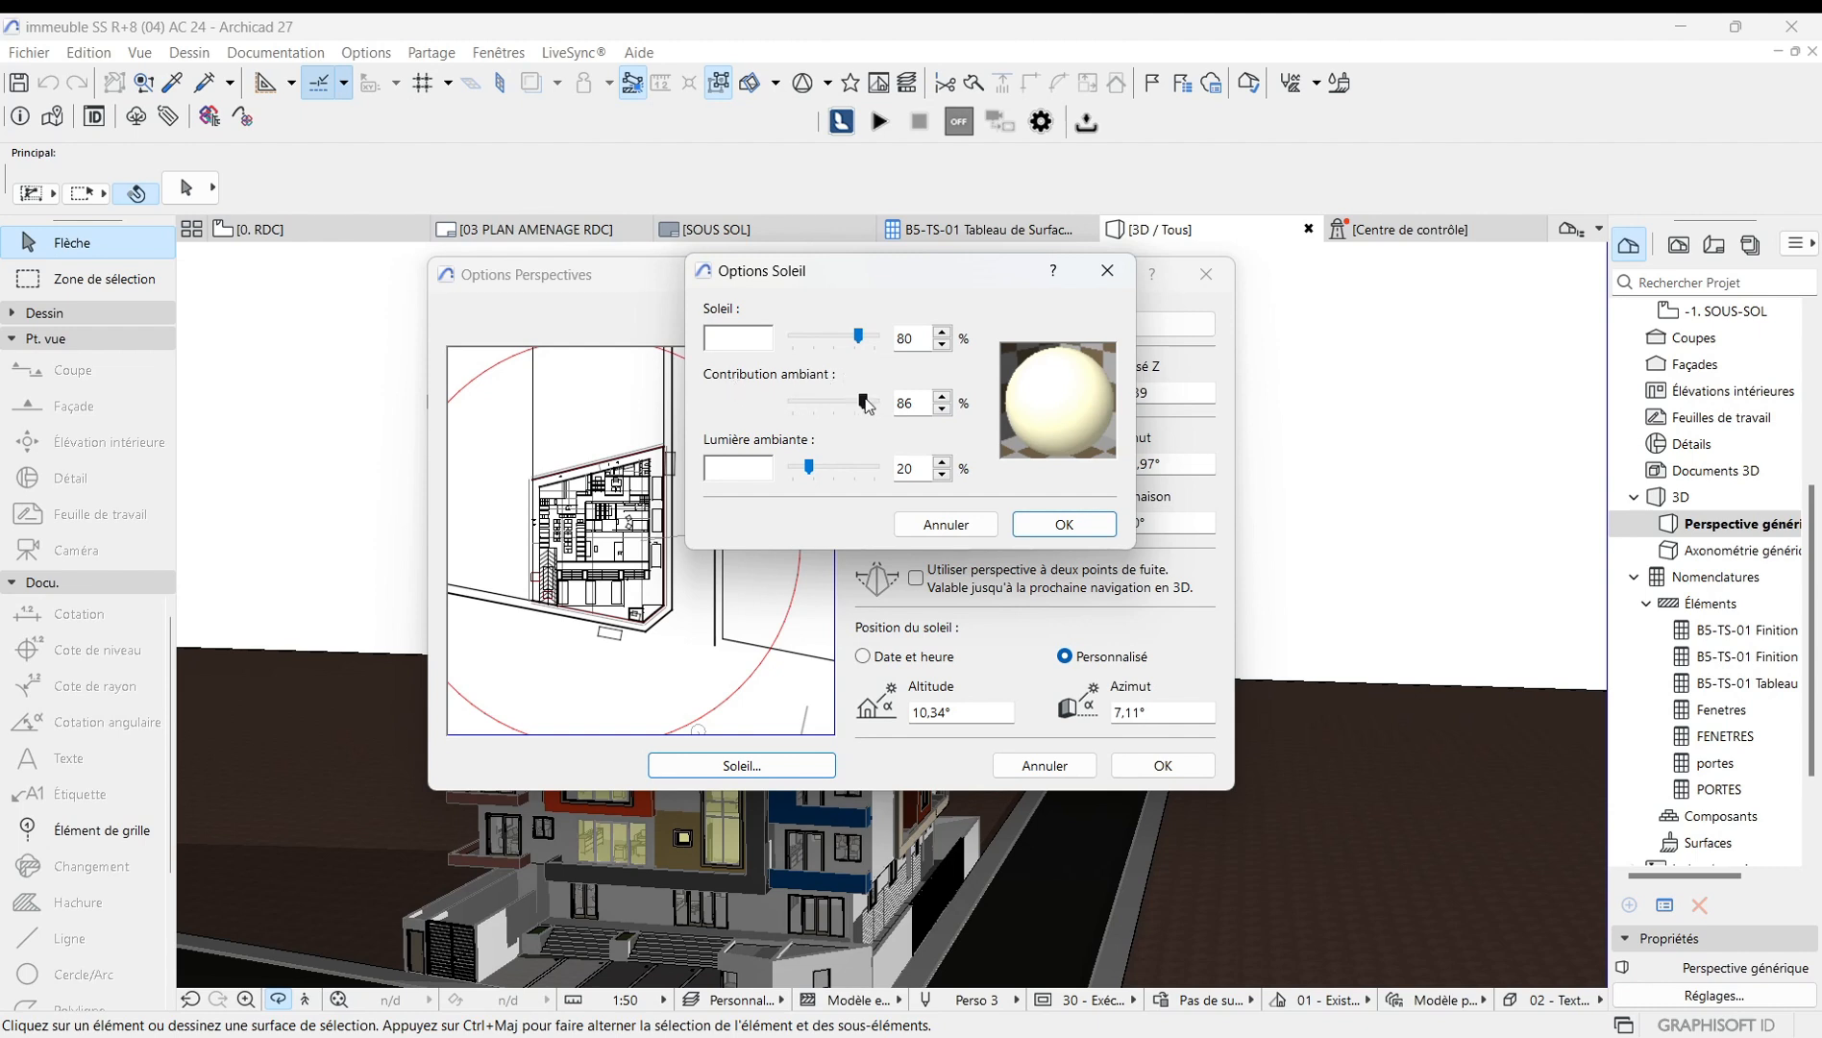
left_click_drag(871, 402, 819, 402)
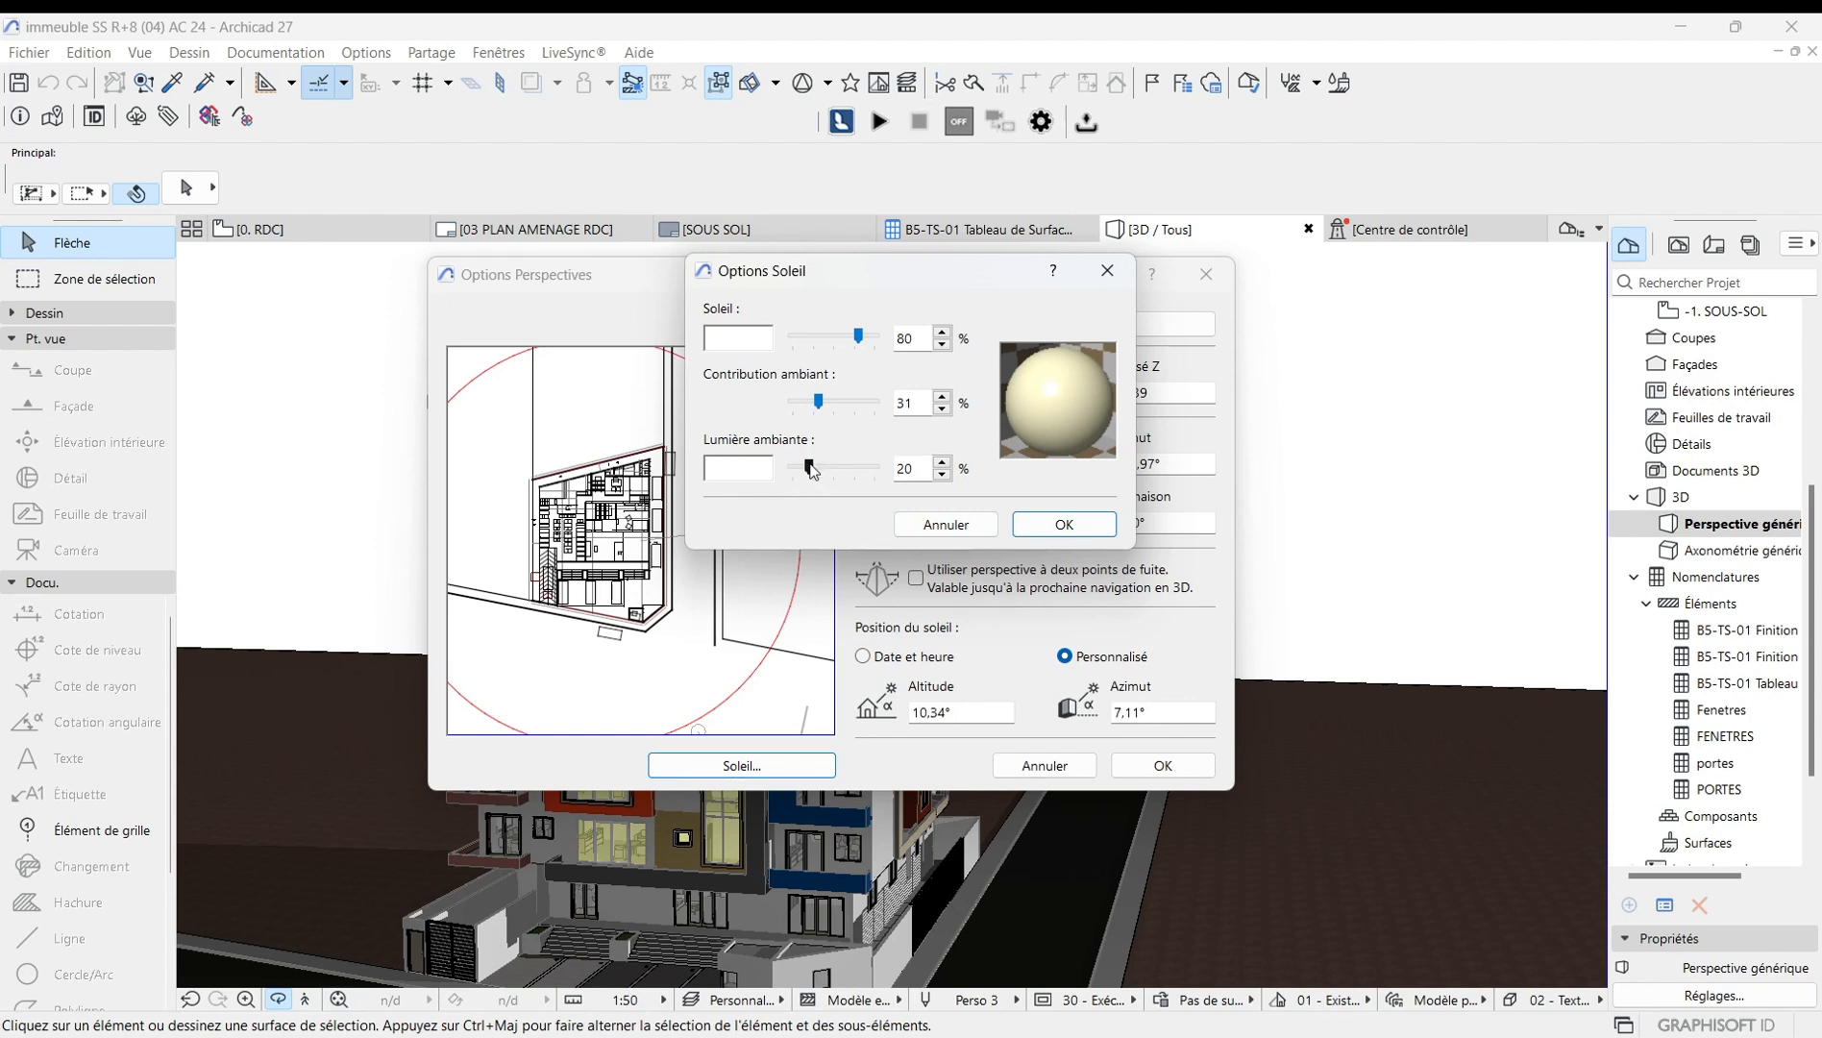
mouse_move(810, 468)
left_mouse_down()
mouse_move(846, 469)
mouse_move(815, 458)
left_mouse_up()
left_click(1064, 524)
left_click(1162, 765)
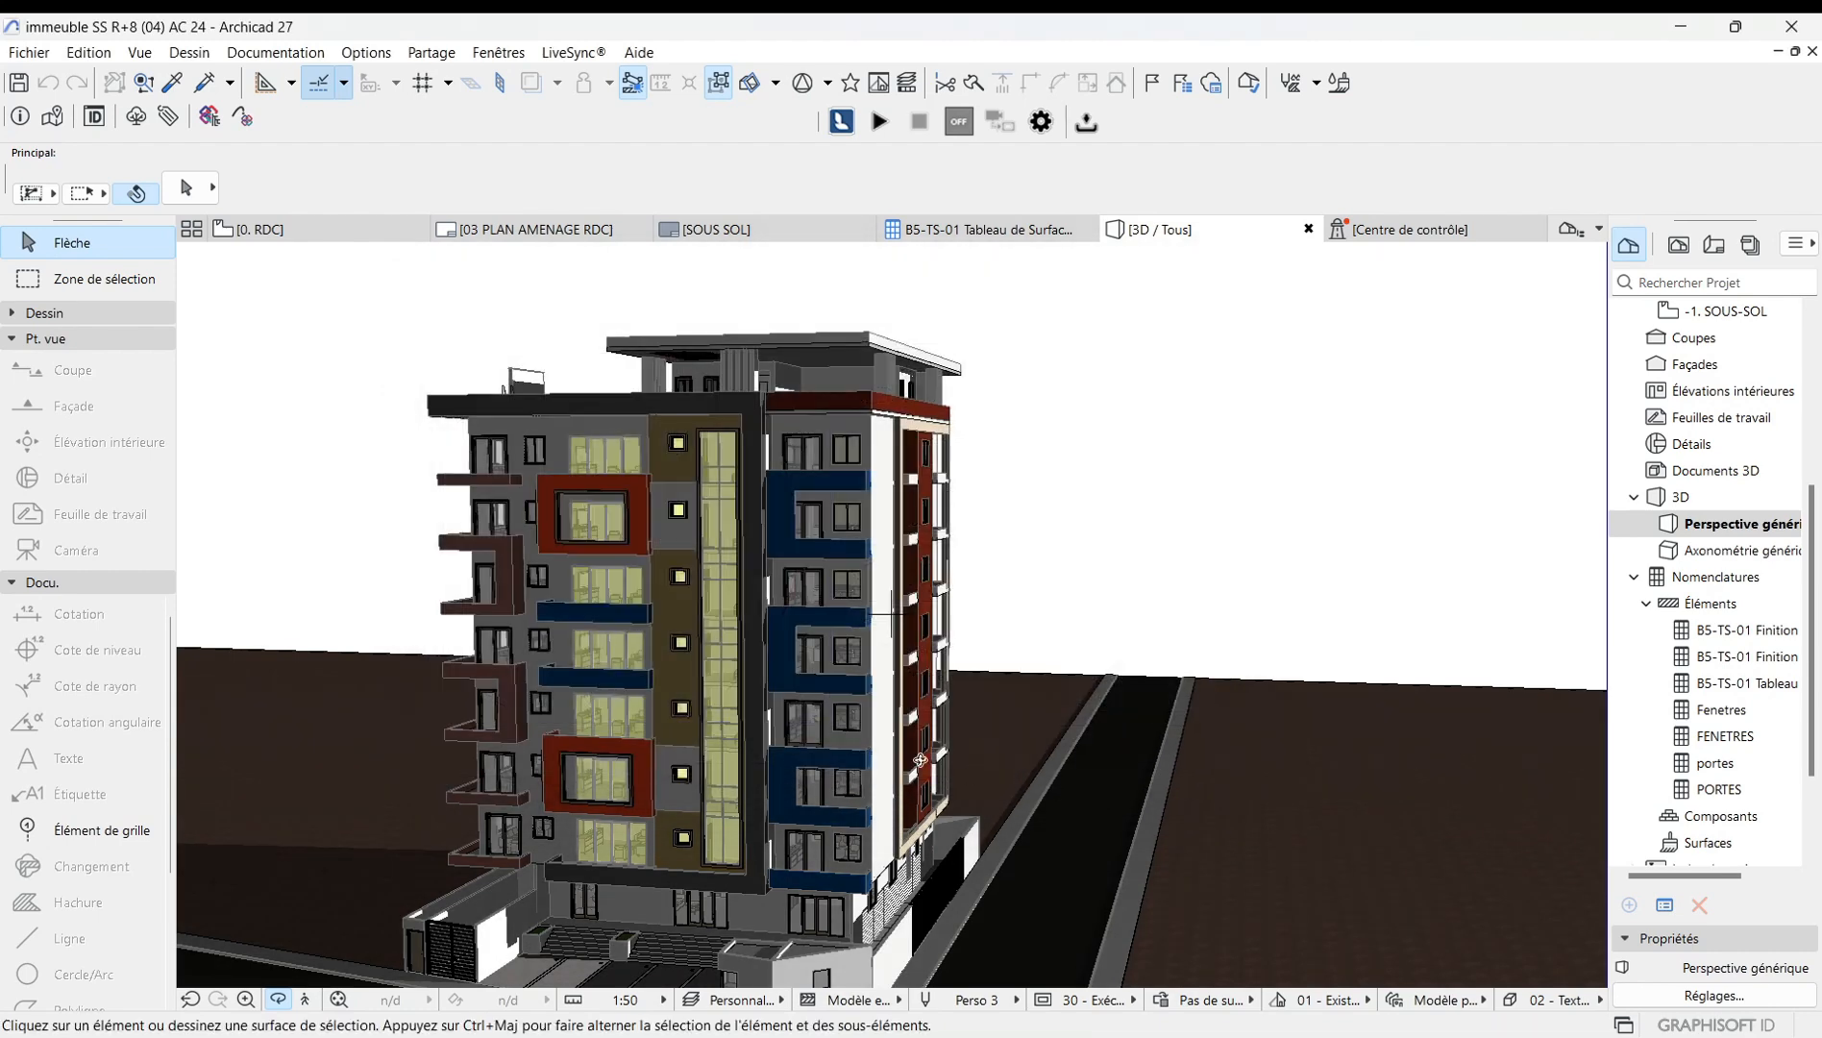
Orbit and zoom around the building to examine its facades under the adjusted lighting.
left_click_drag(889, 526, 681, 704)
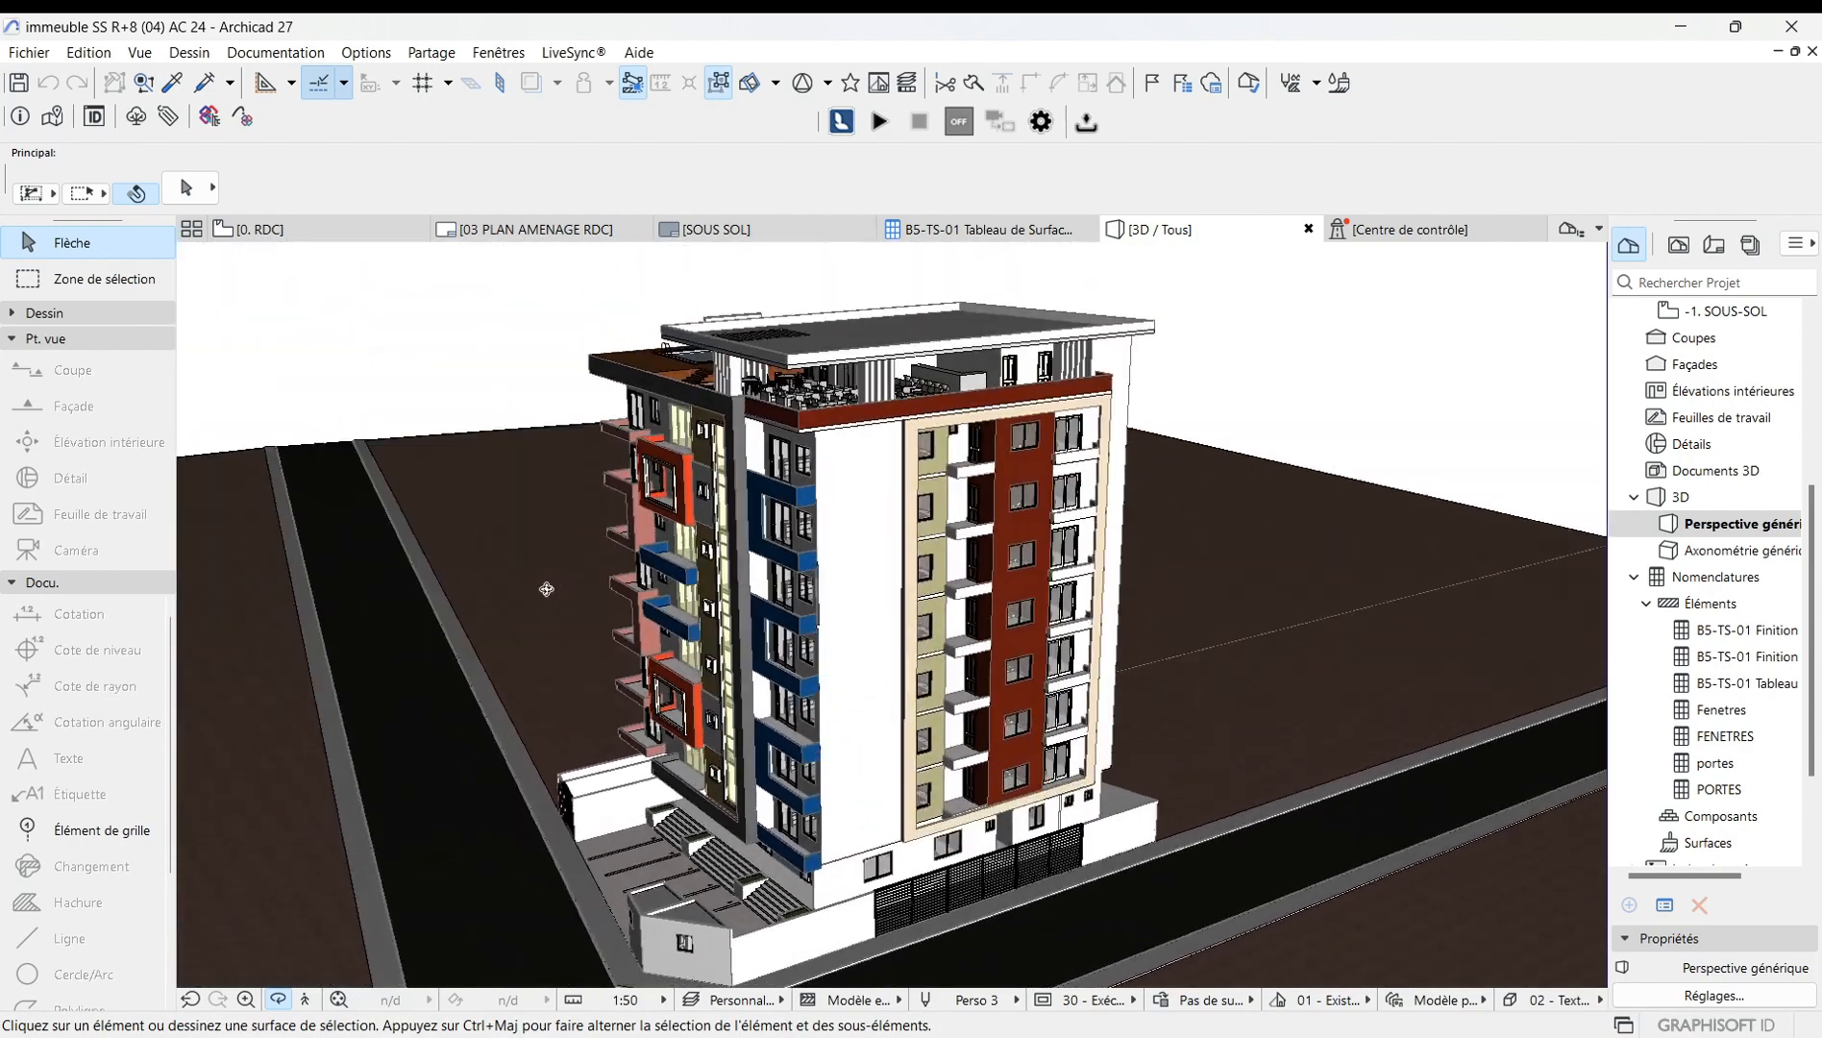
left_click_drag(546, 589, 861, 556)
scroll(862, 556, "down", 3)
scroll(673, 598, "up", 4)
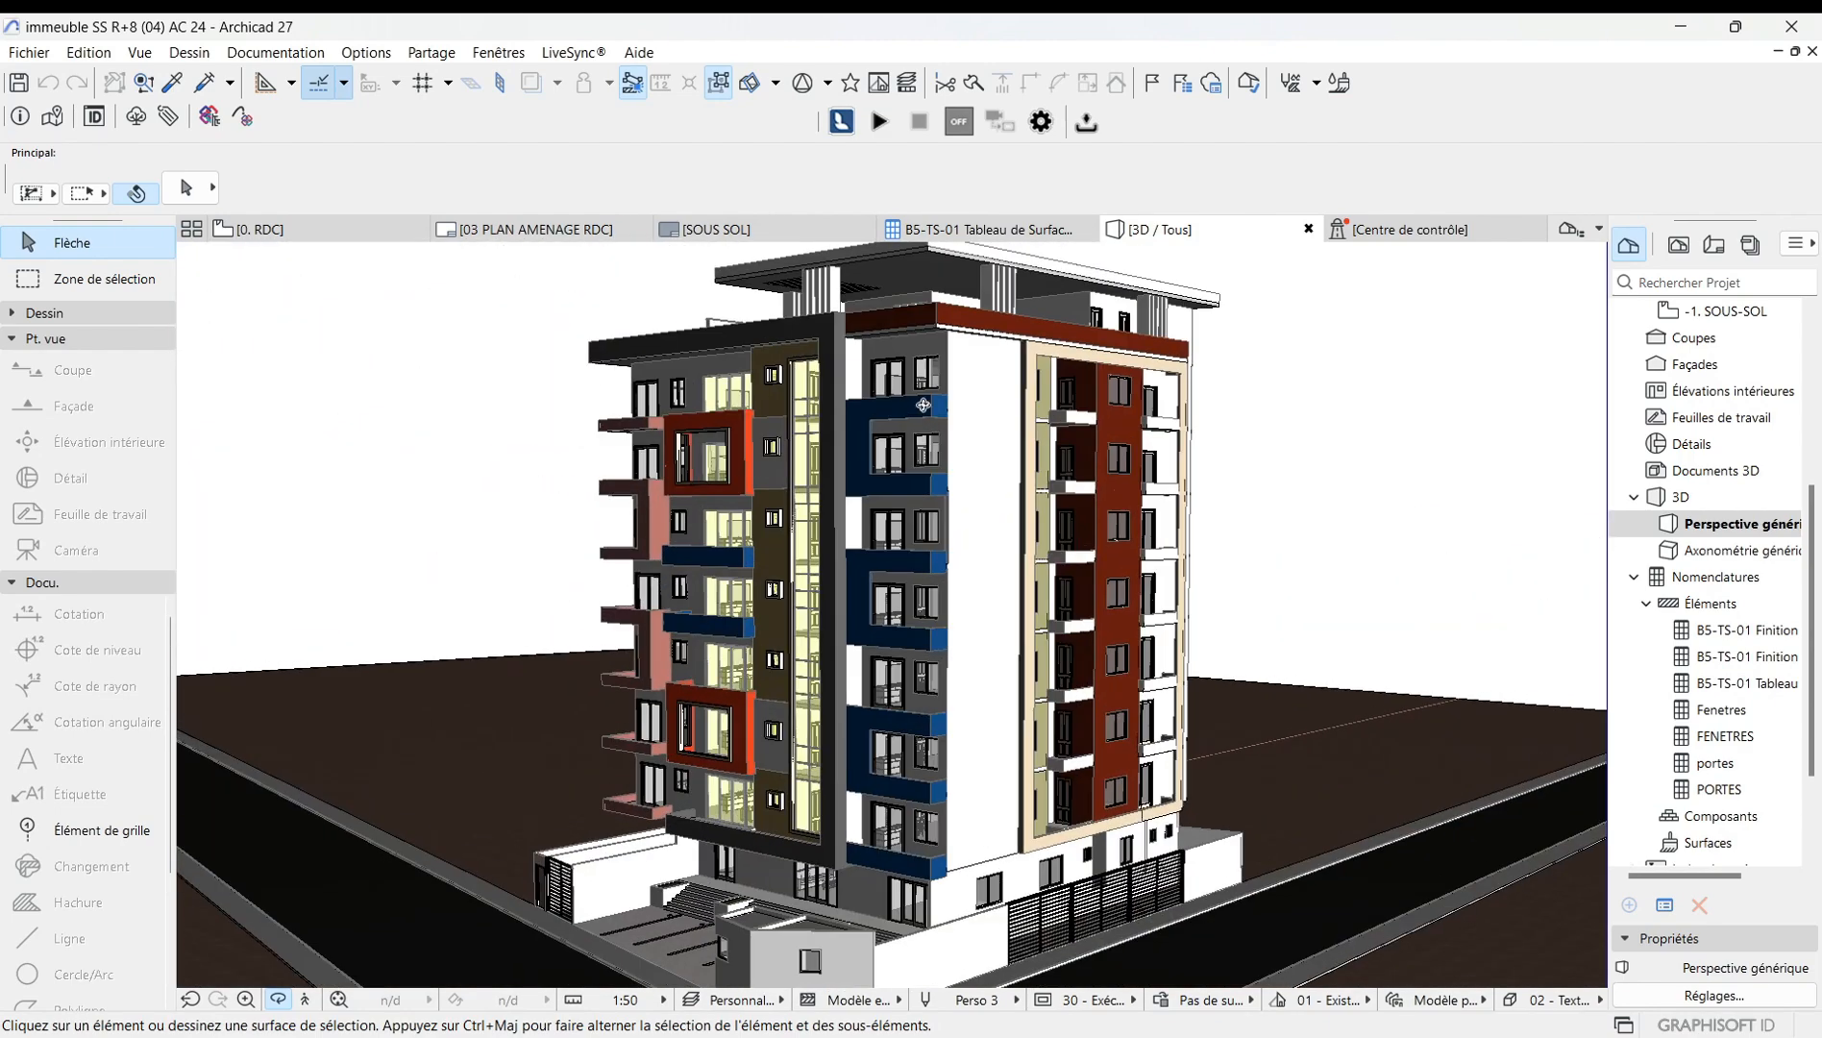
scroll(940, 406, "down", 3)
scroll(594, 542, "up", 3)
left_click_drag(666, 613, 996, 615)
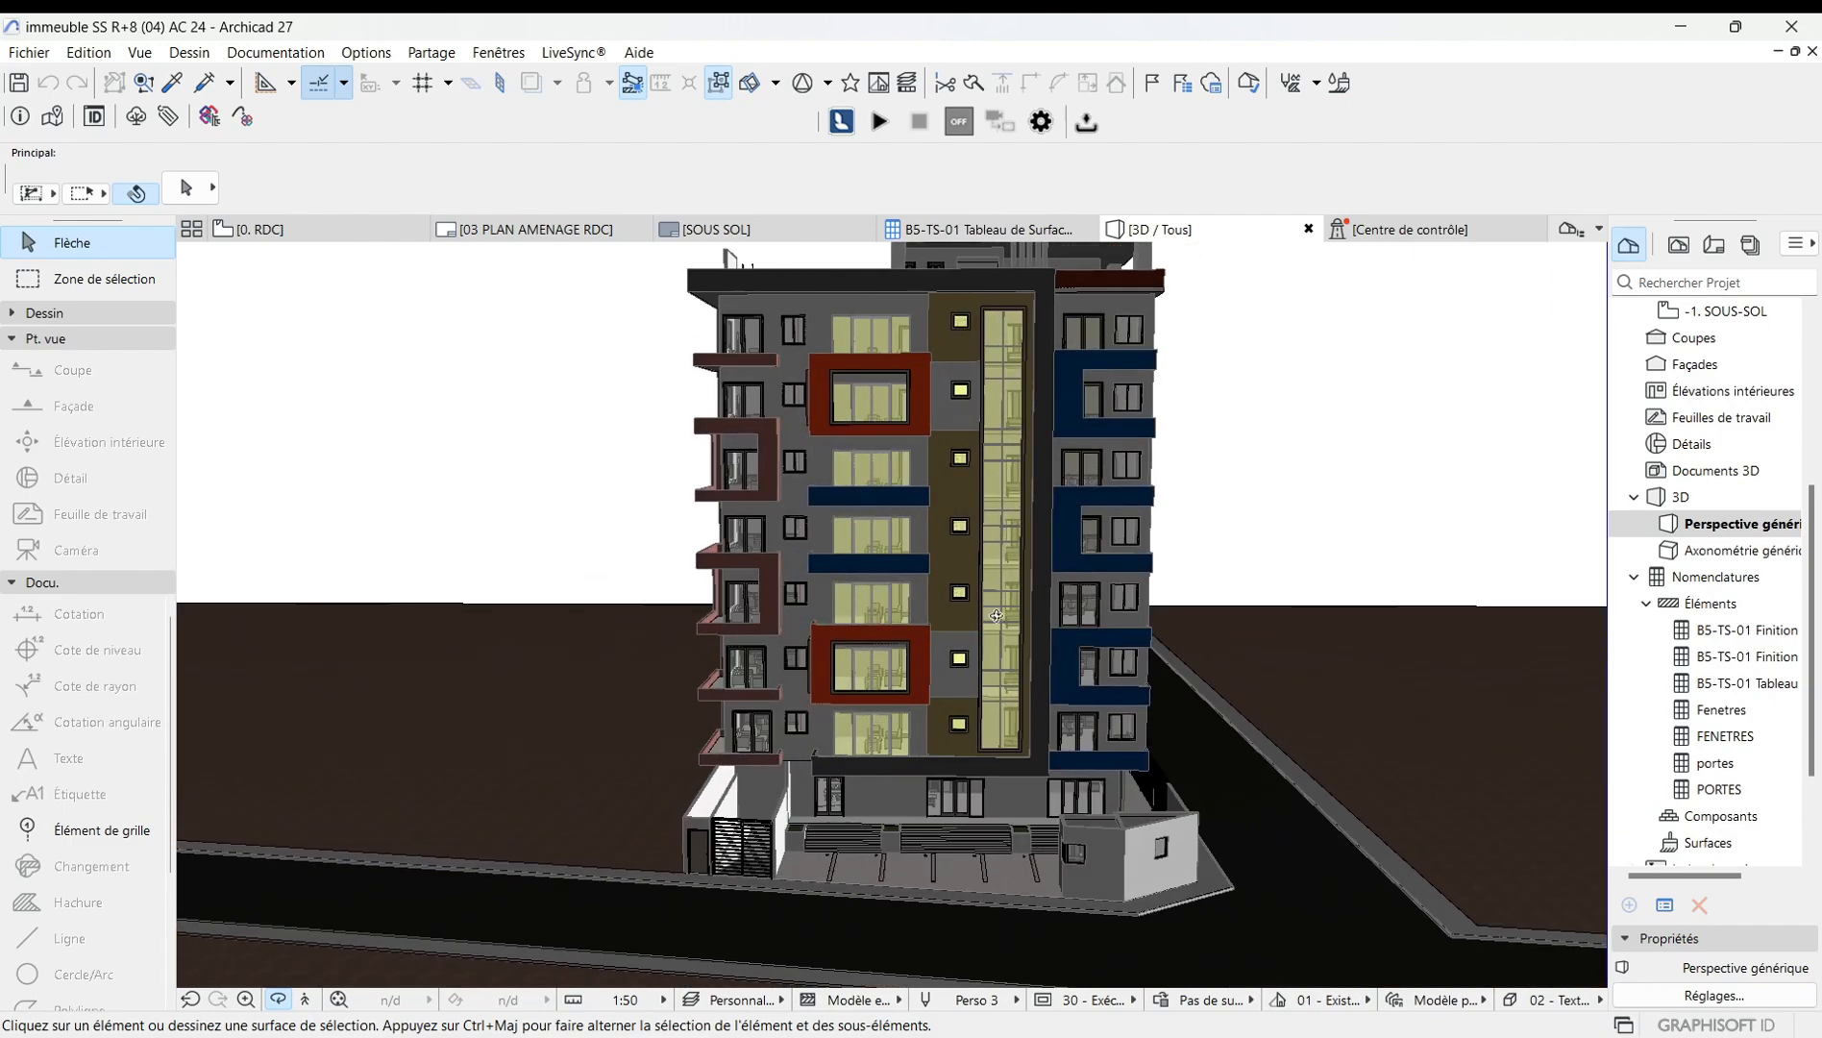
scroll(1018, 503, "down", 1)
left_click_drag(678, 634, 327, 639)
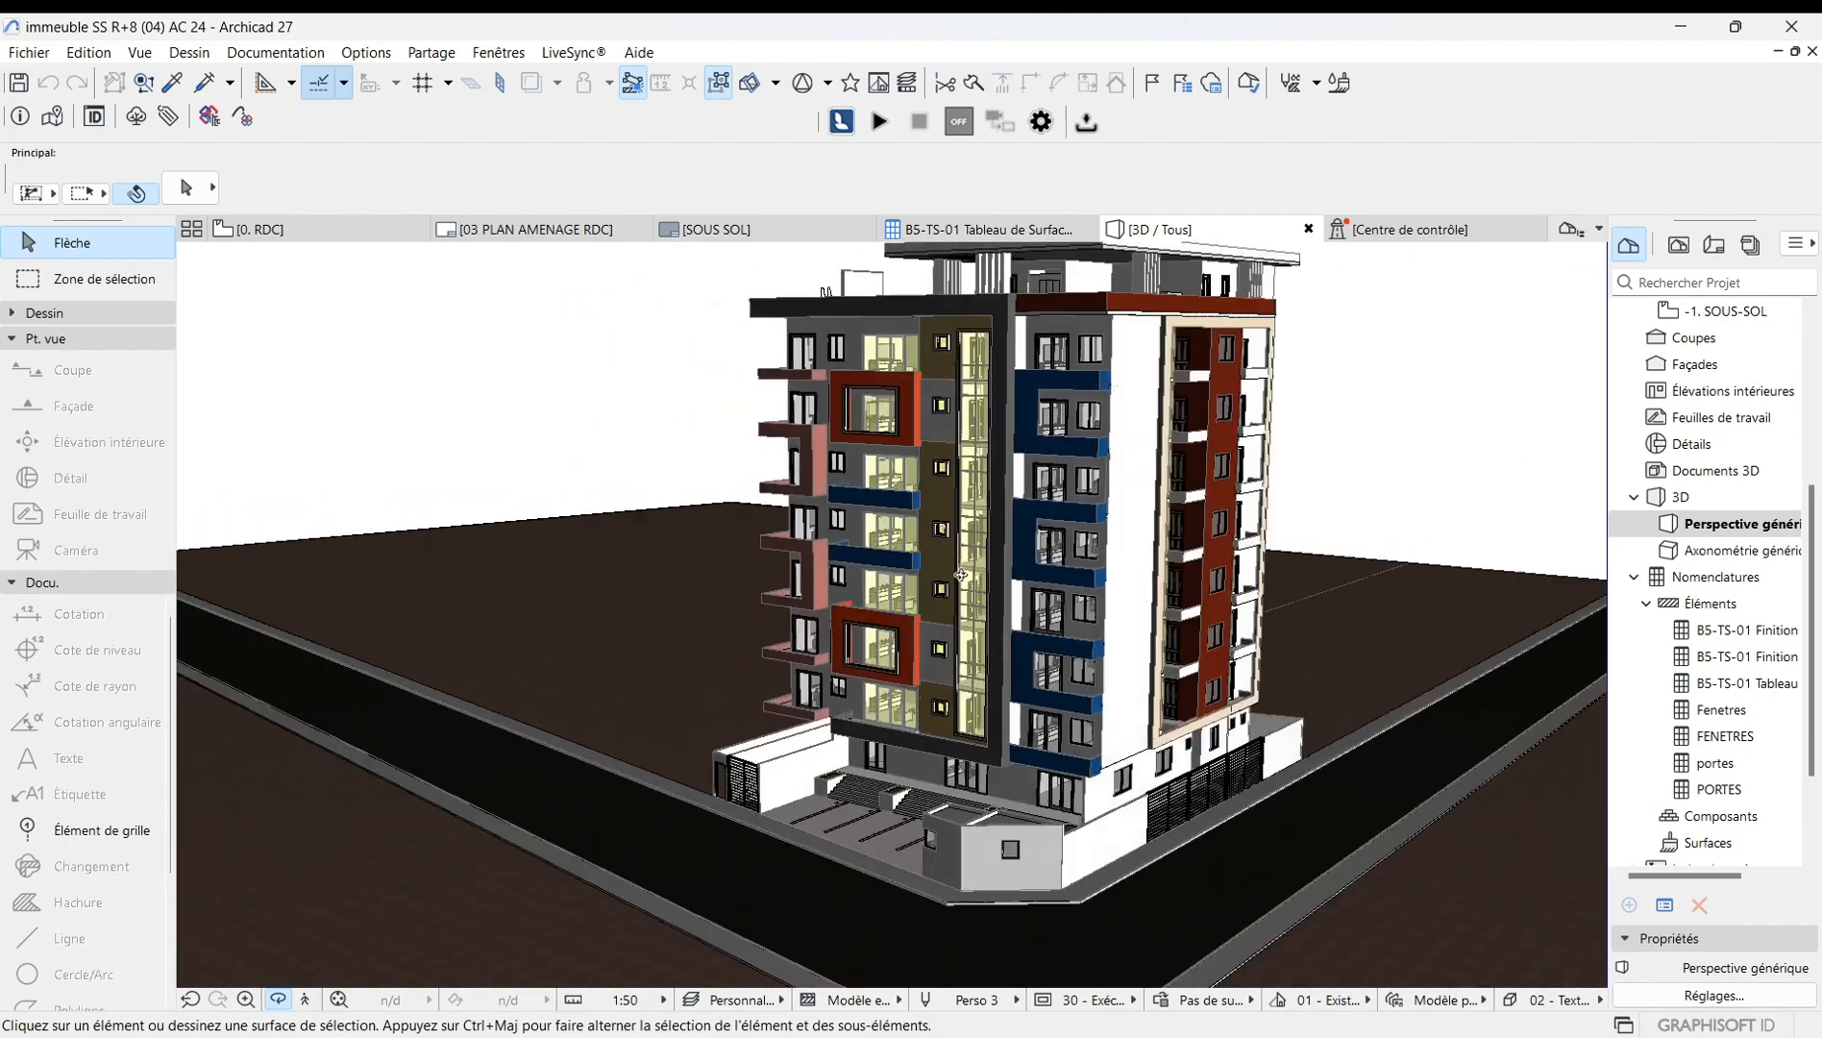
left_click_drag(961, 575, 879, 553)
scroll(1062, 464, "down", 2)
scroll(1089, 436, "up", 2)
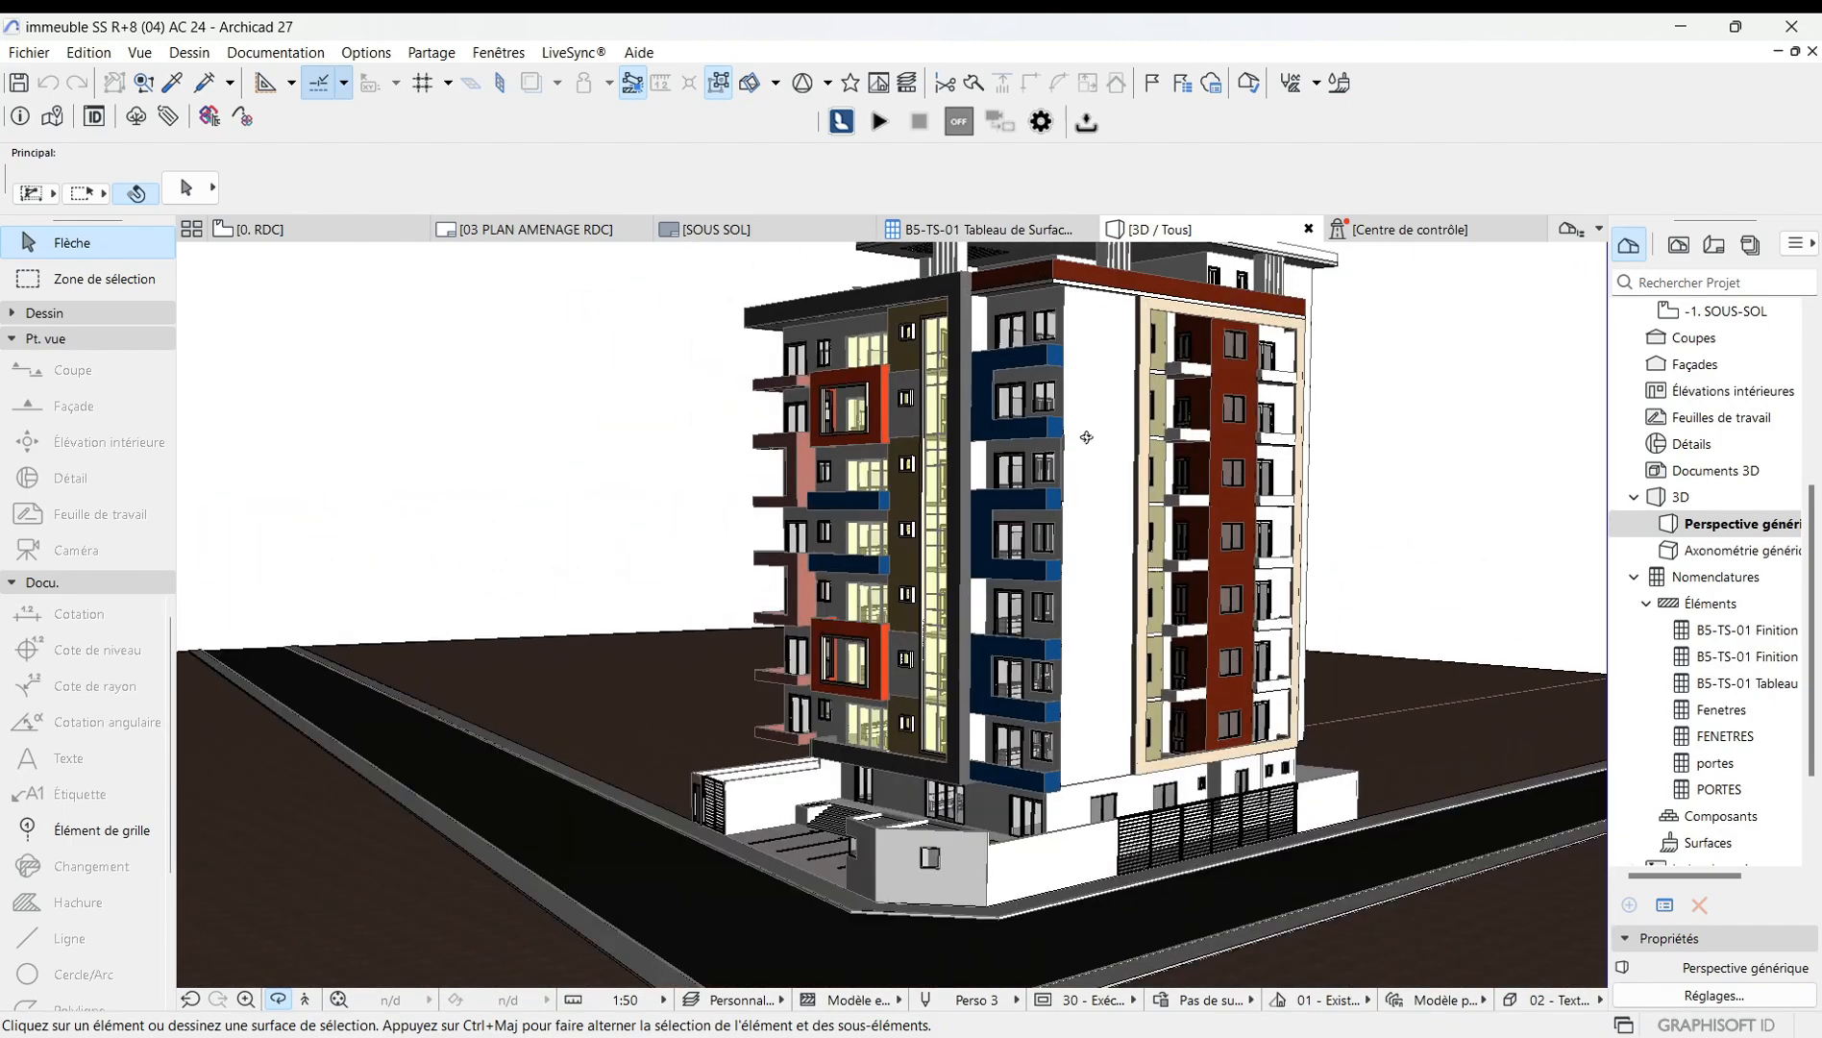
scroll(1086, 437, "up", 5)
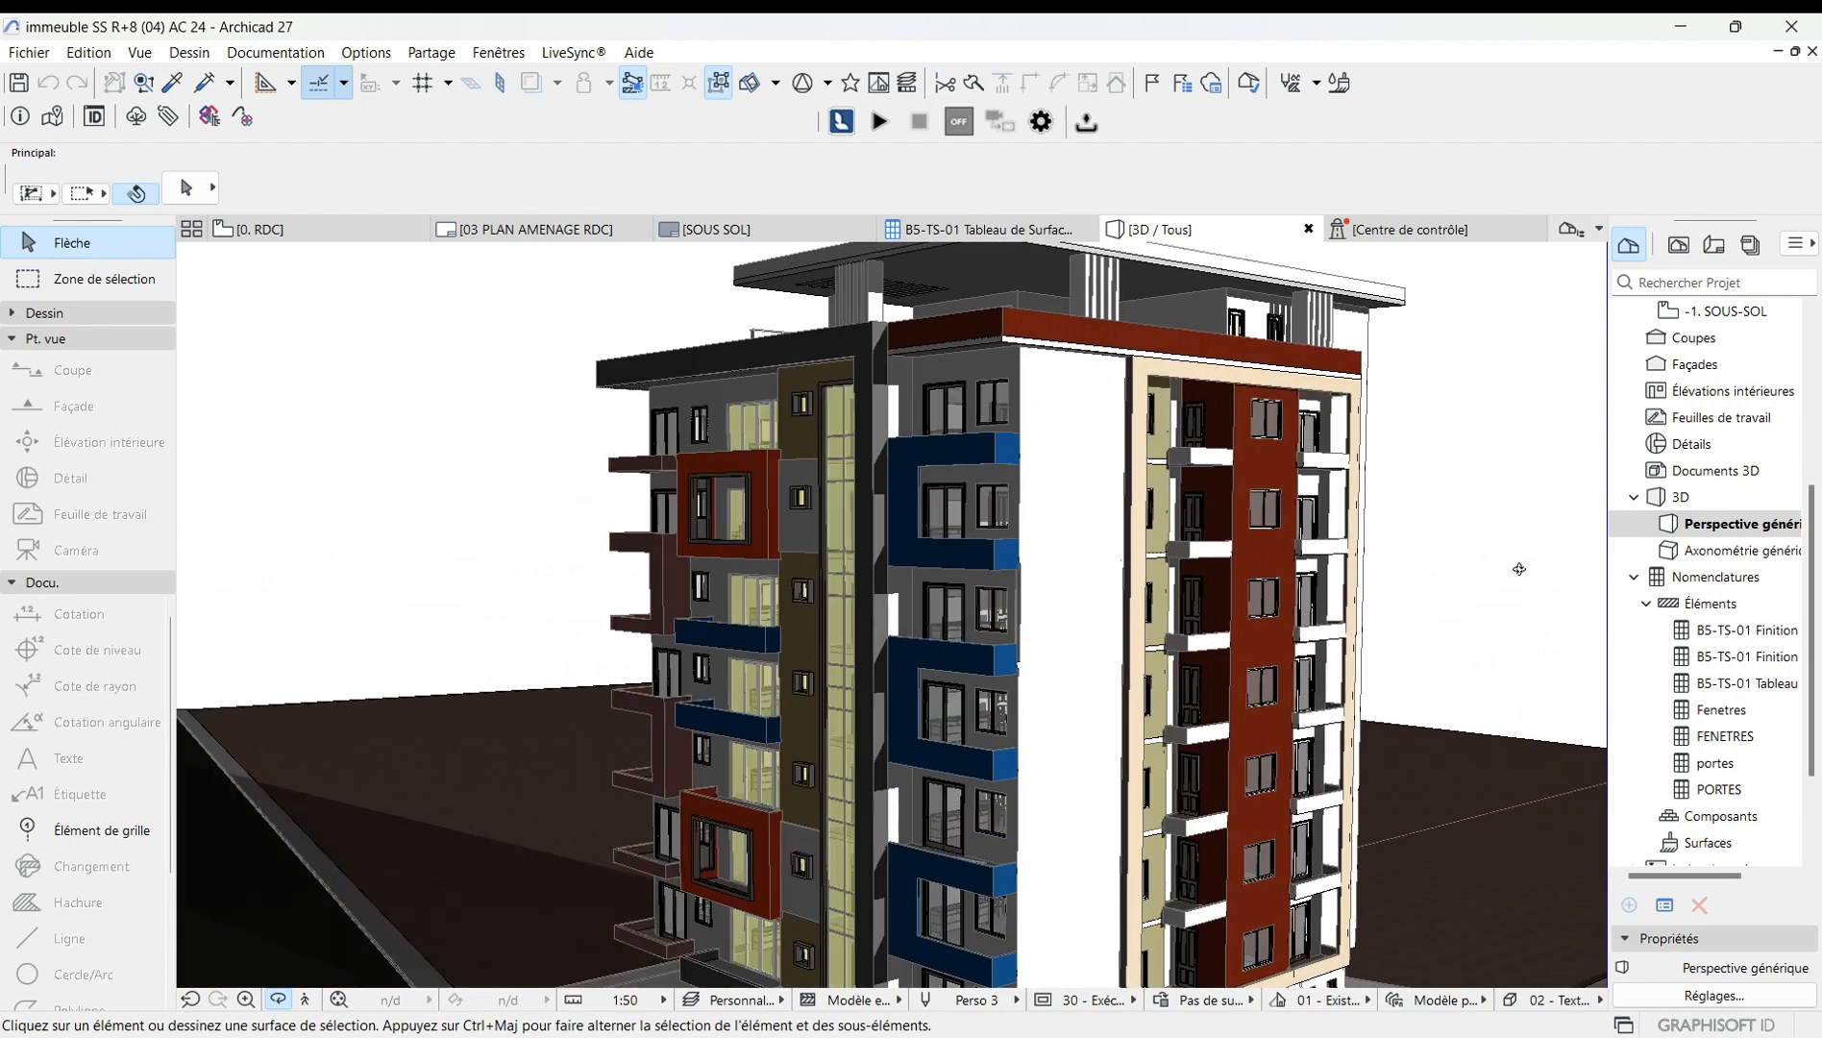
Open the perspective options, switch the sun position to date and time, and set the date to 20/05/2017.
key("ctrl+shift+F3")
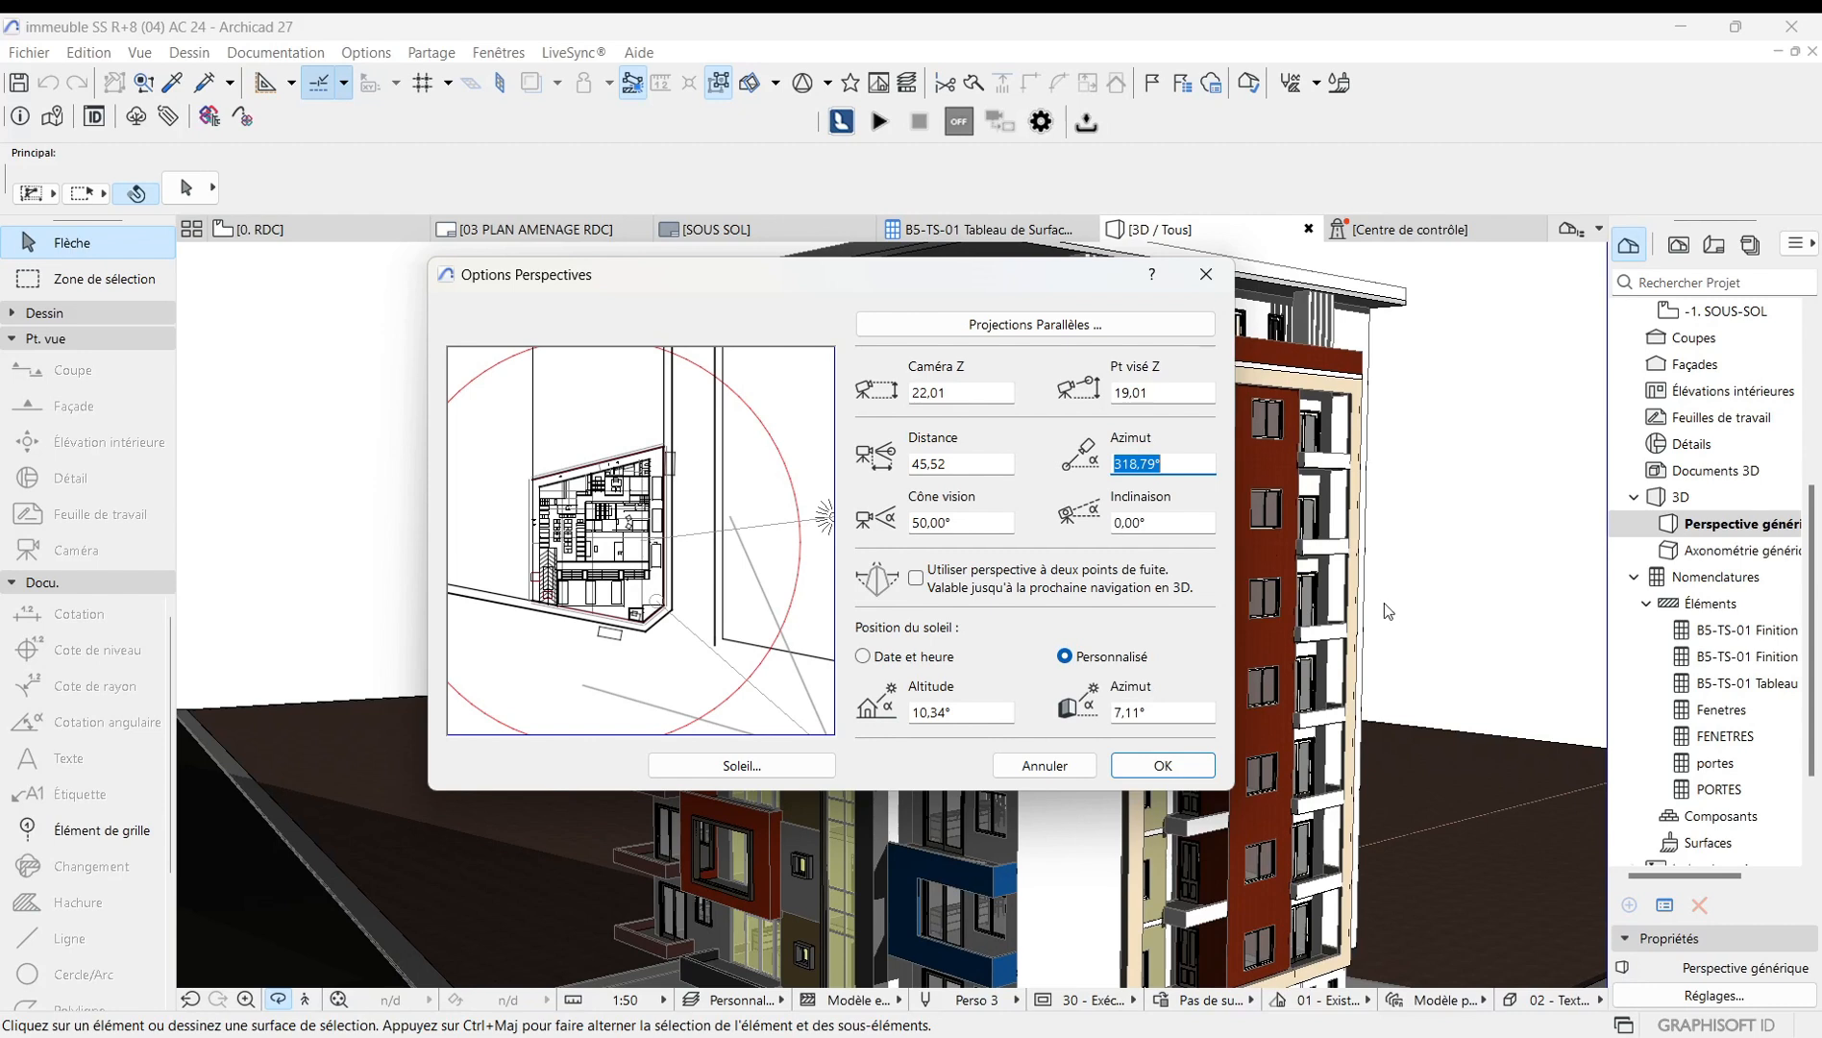
left_click(863, 656)
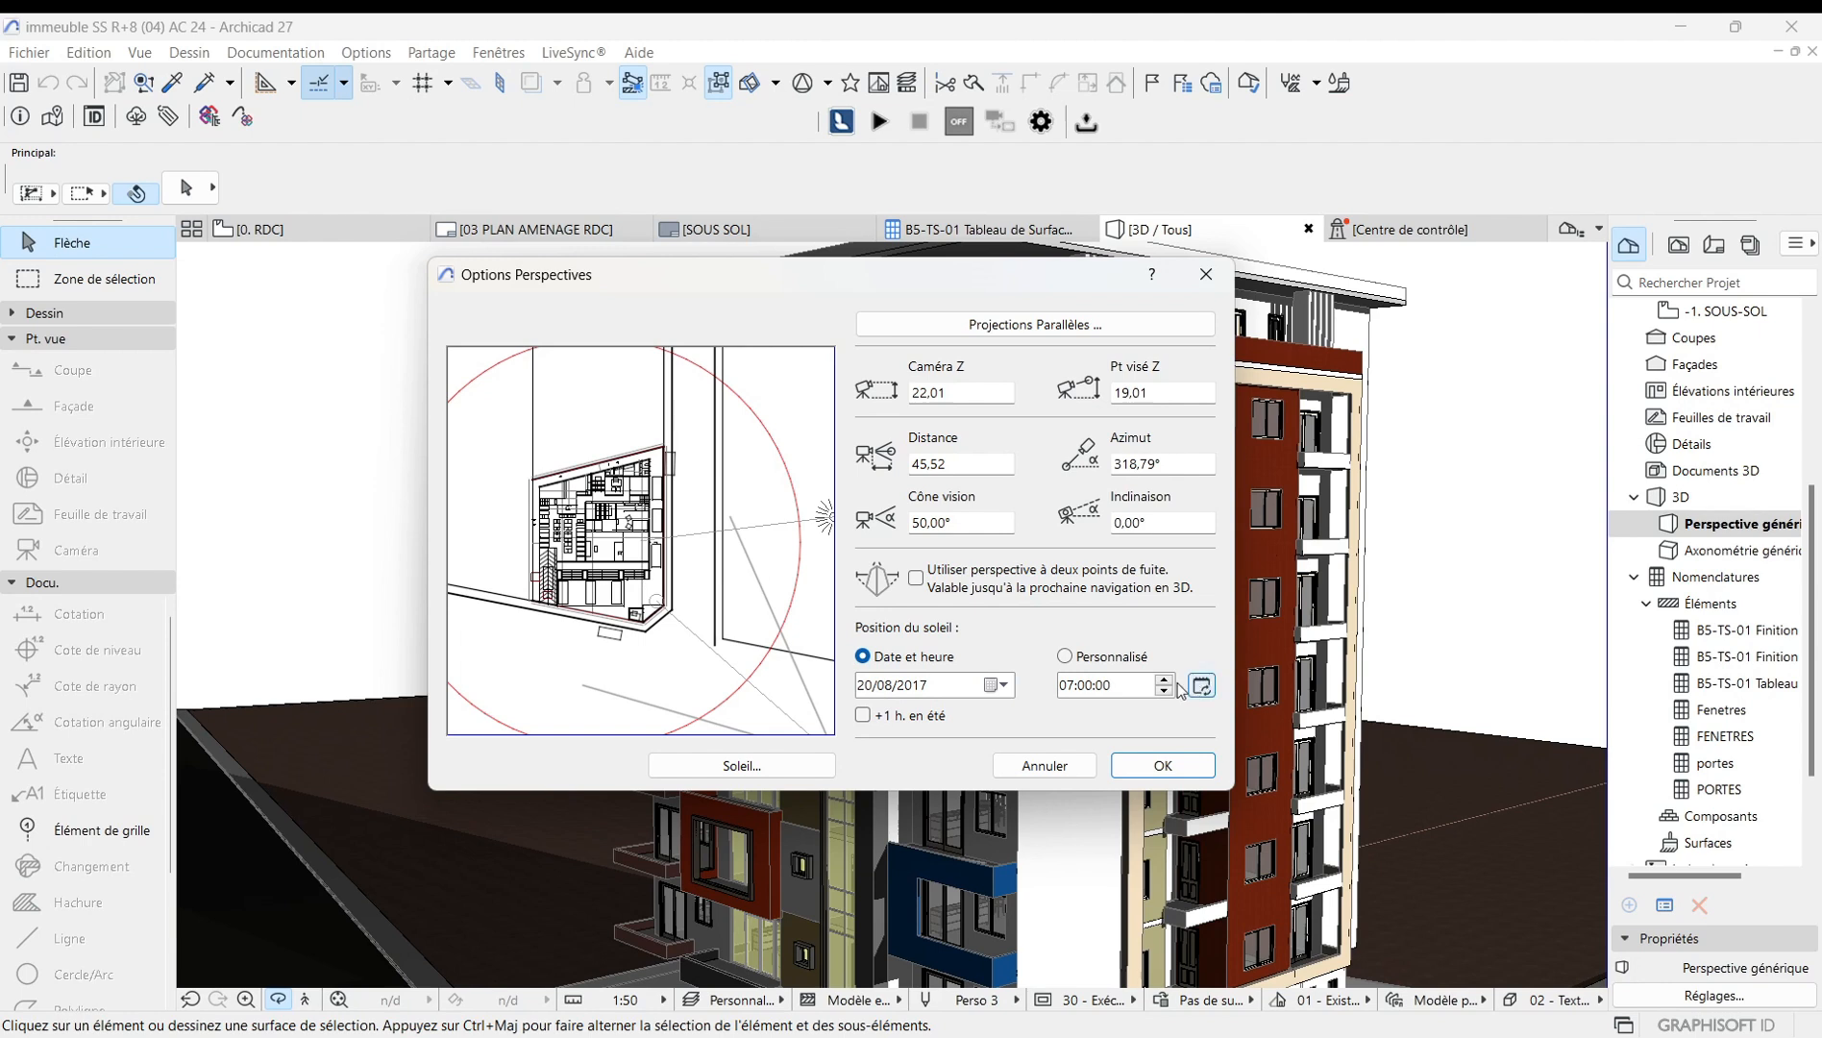
left_click(1006, 686)
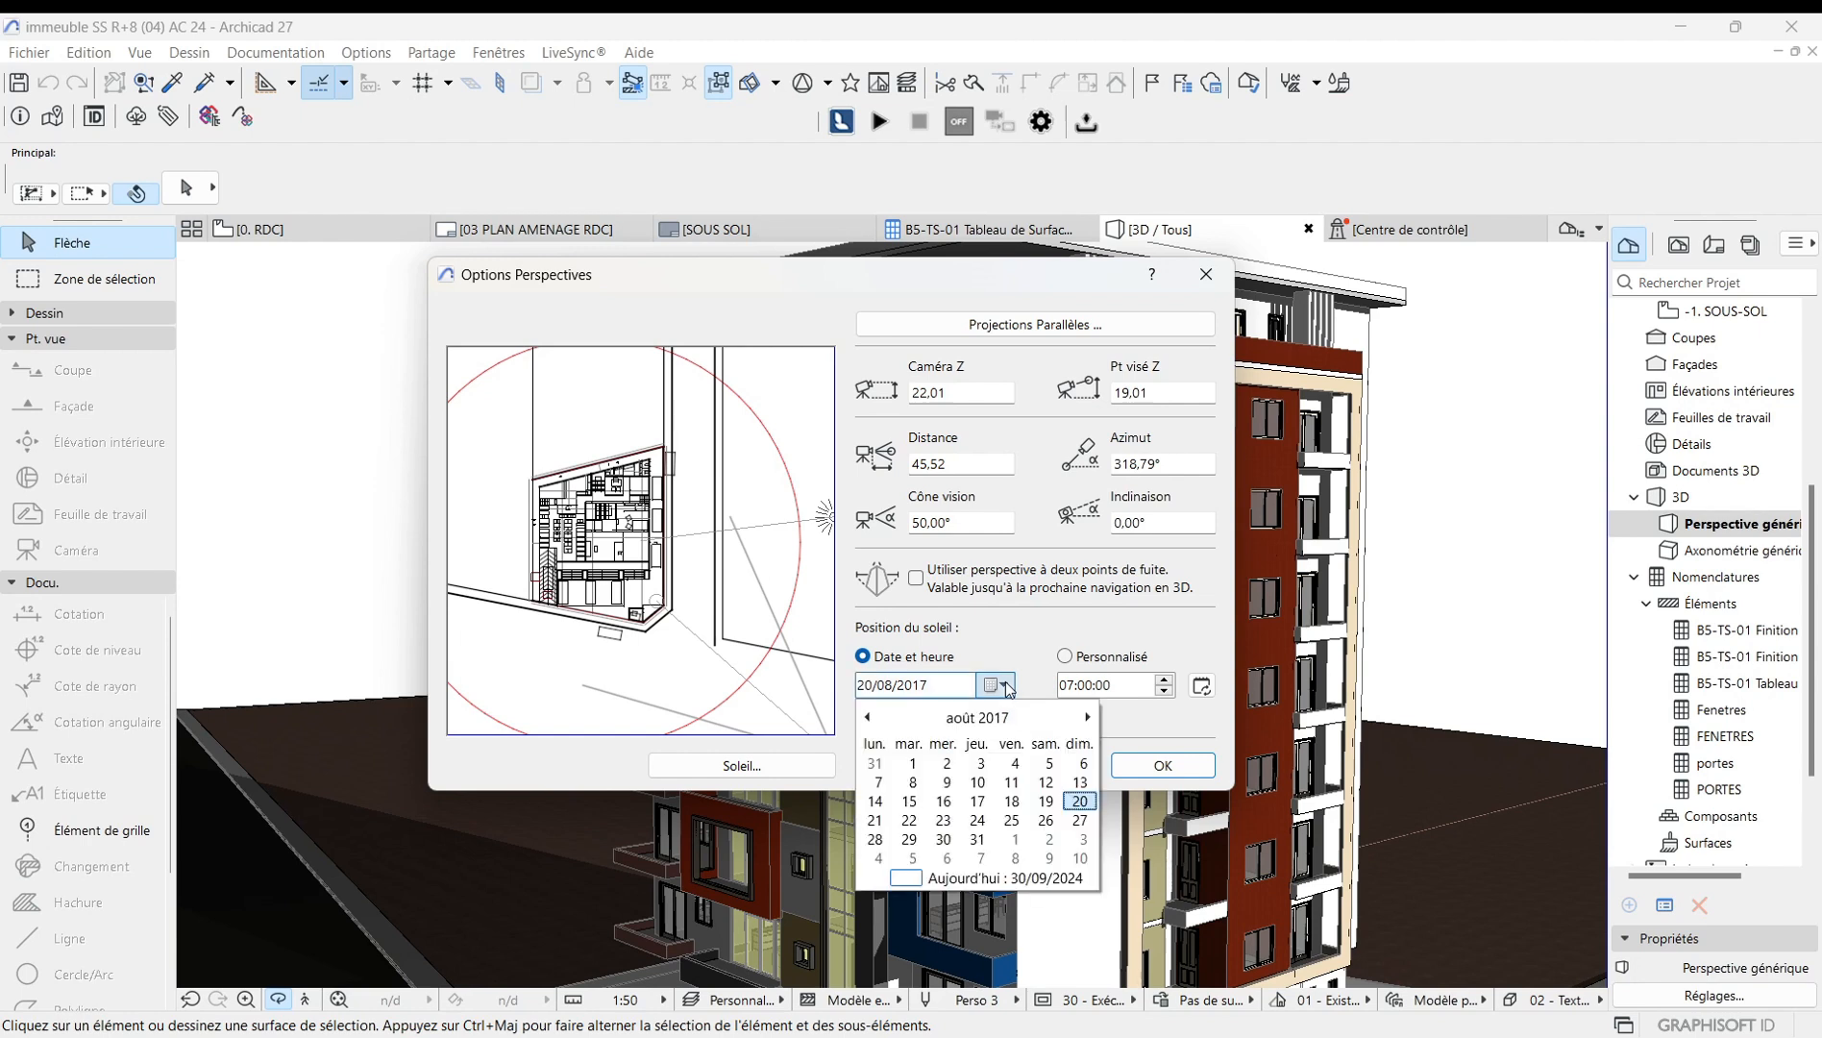
left_click(1005, 685)
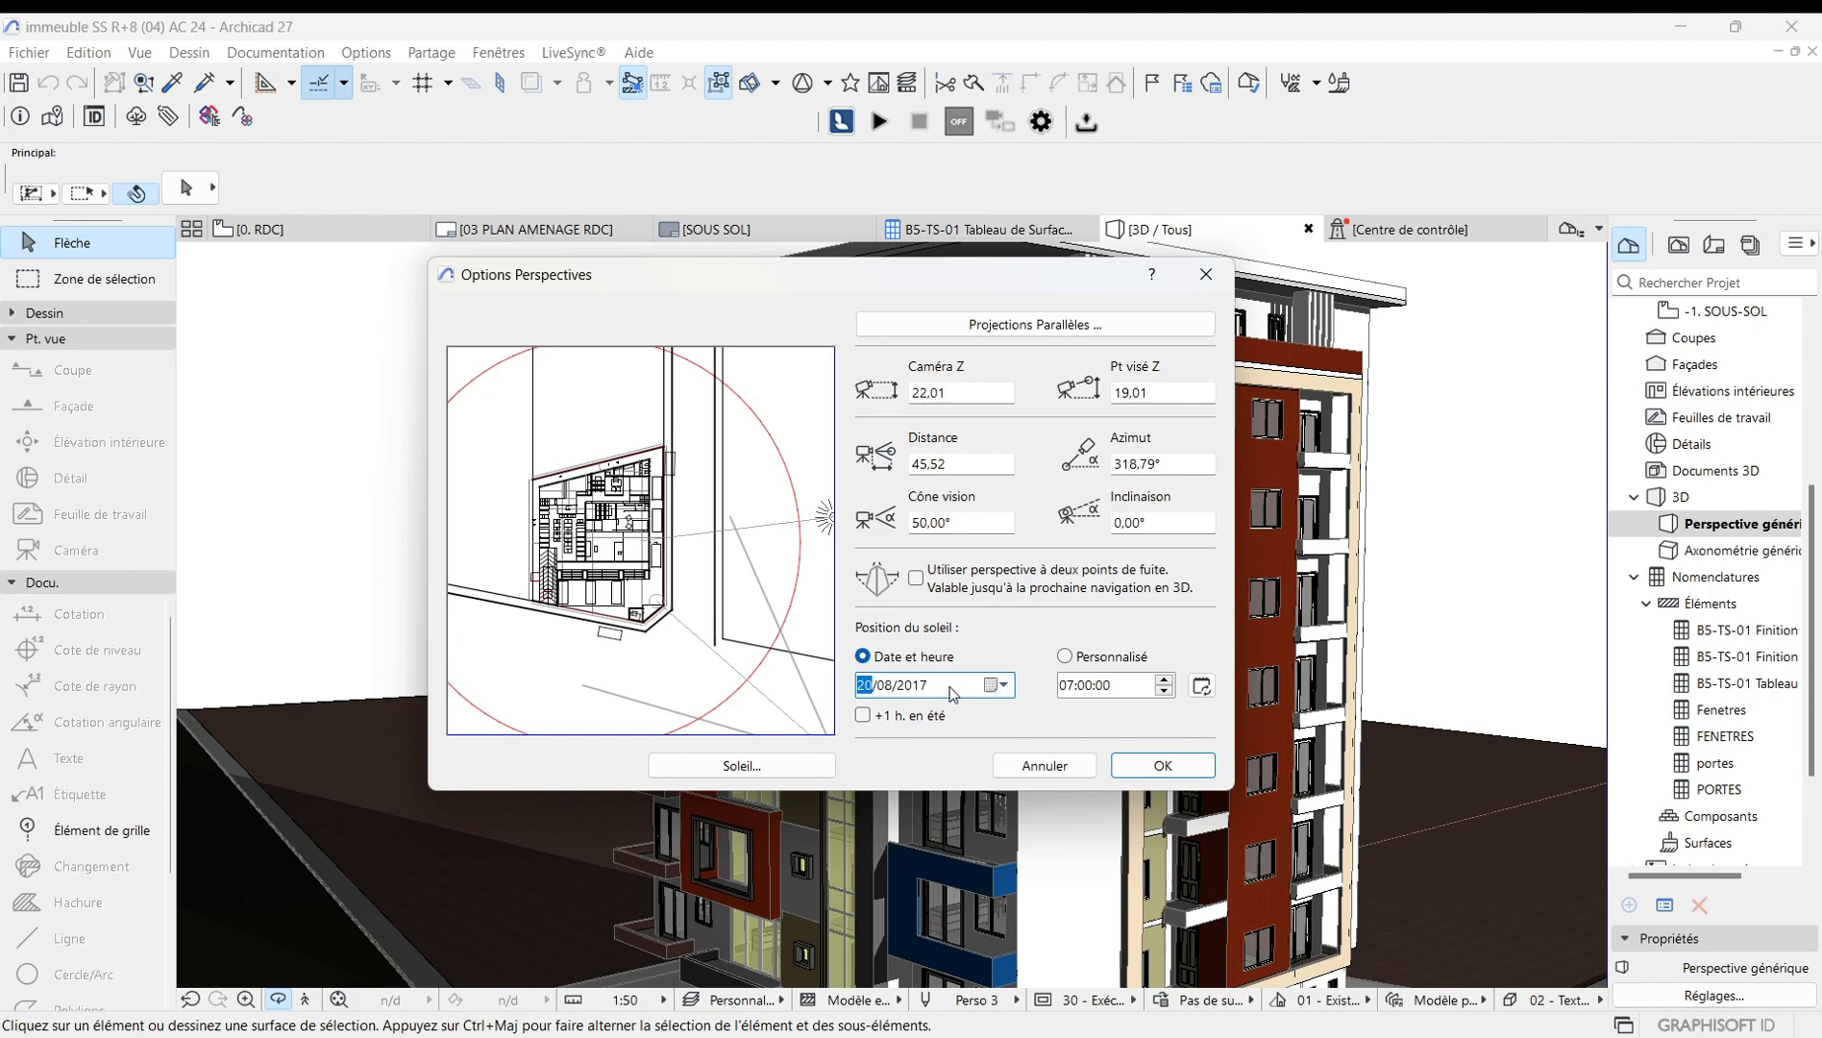
left_click(962, 694)
left_click(1003, 685)
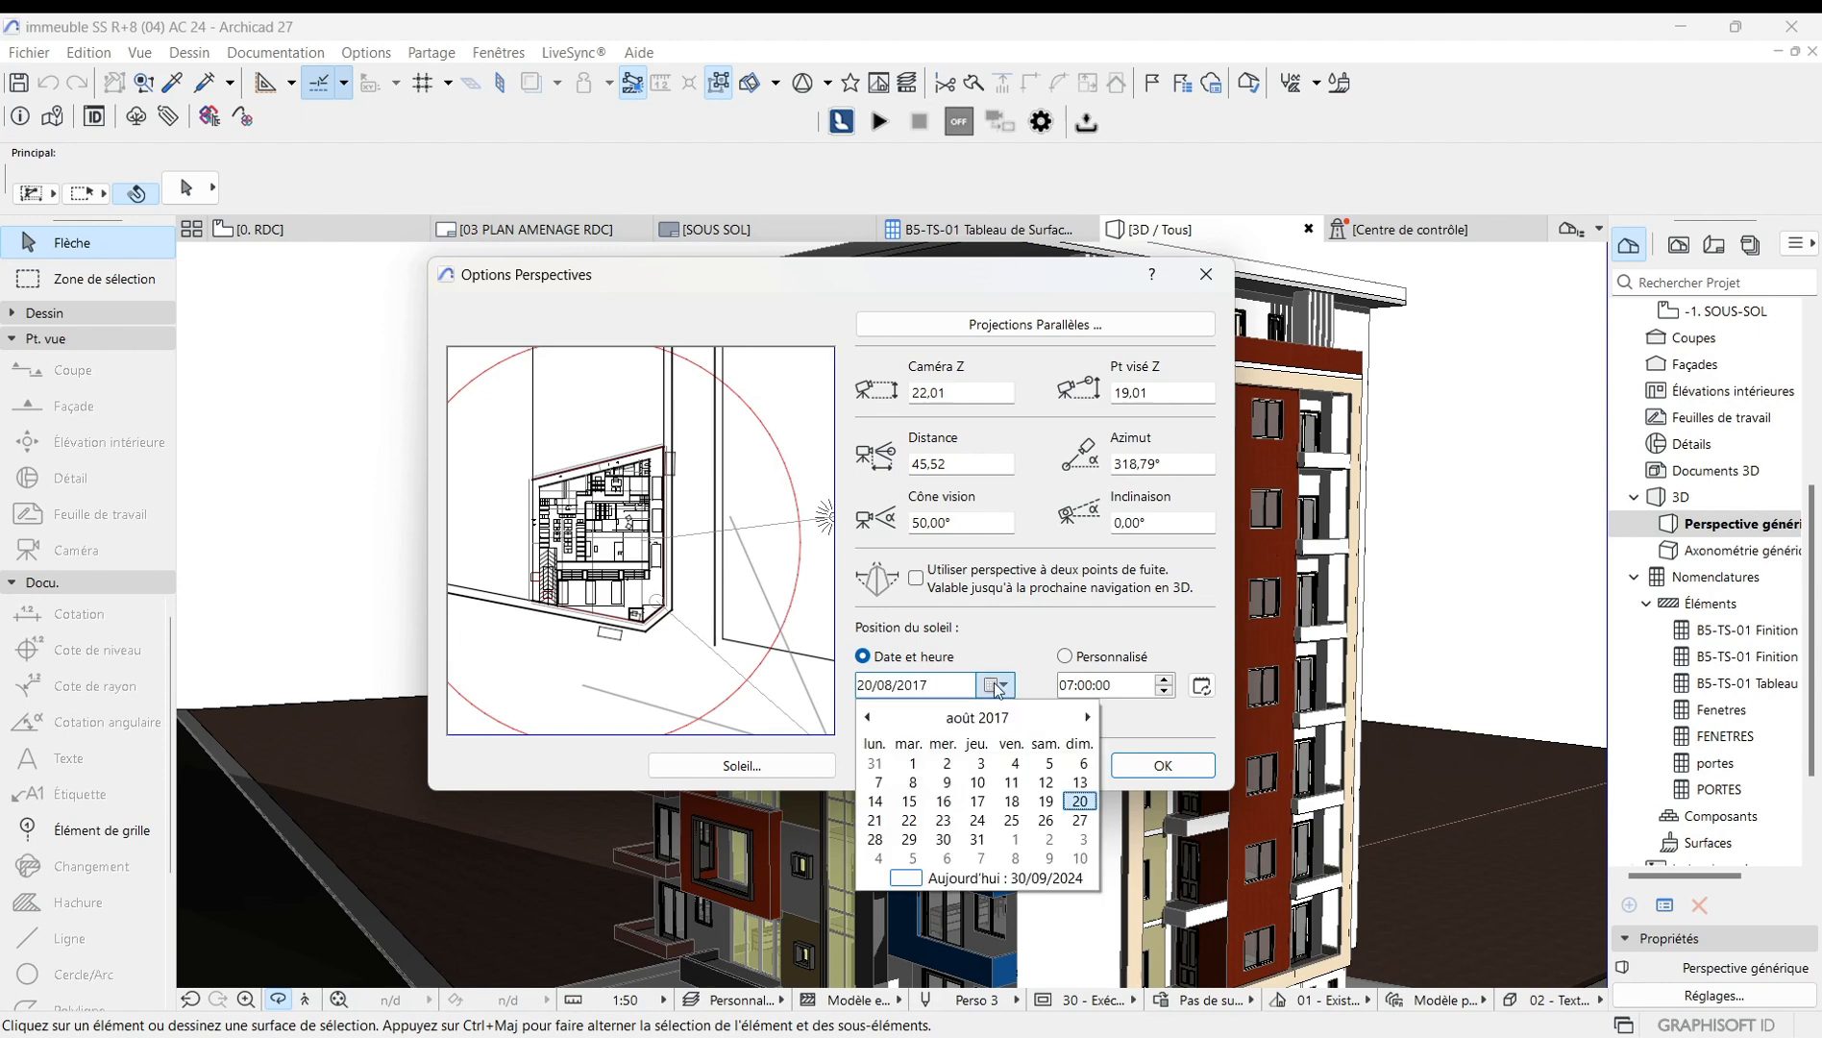
left_click(924, 685)
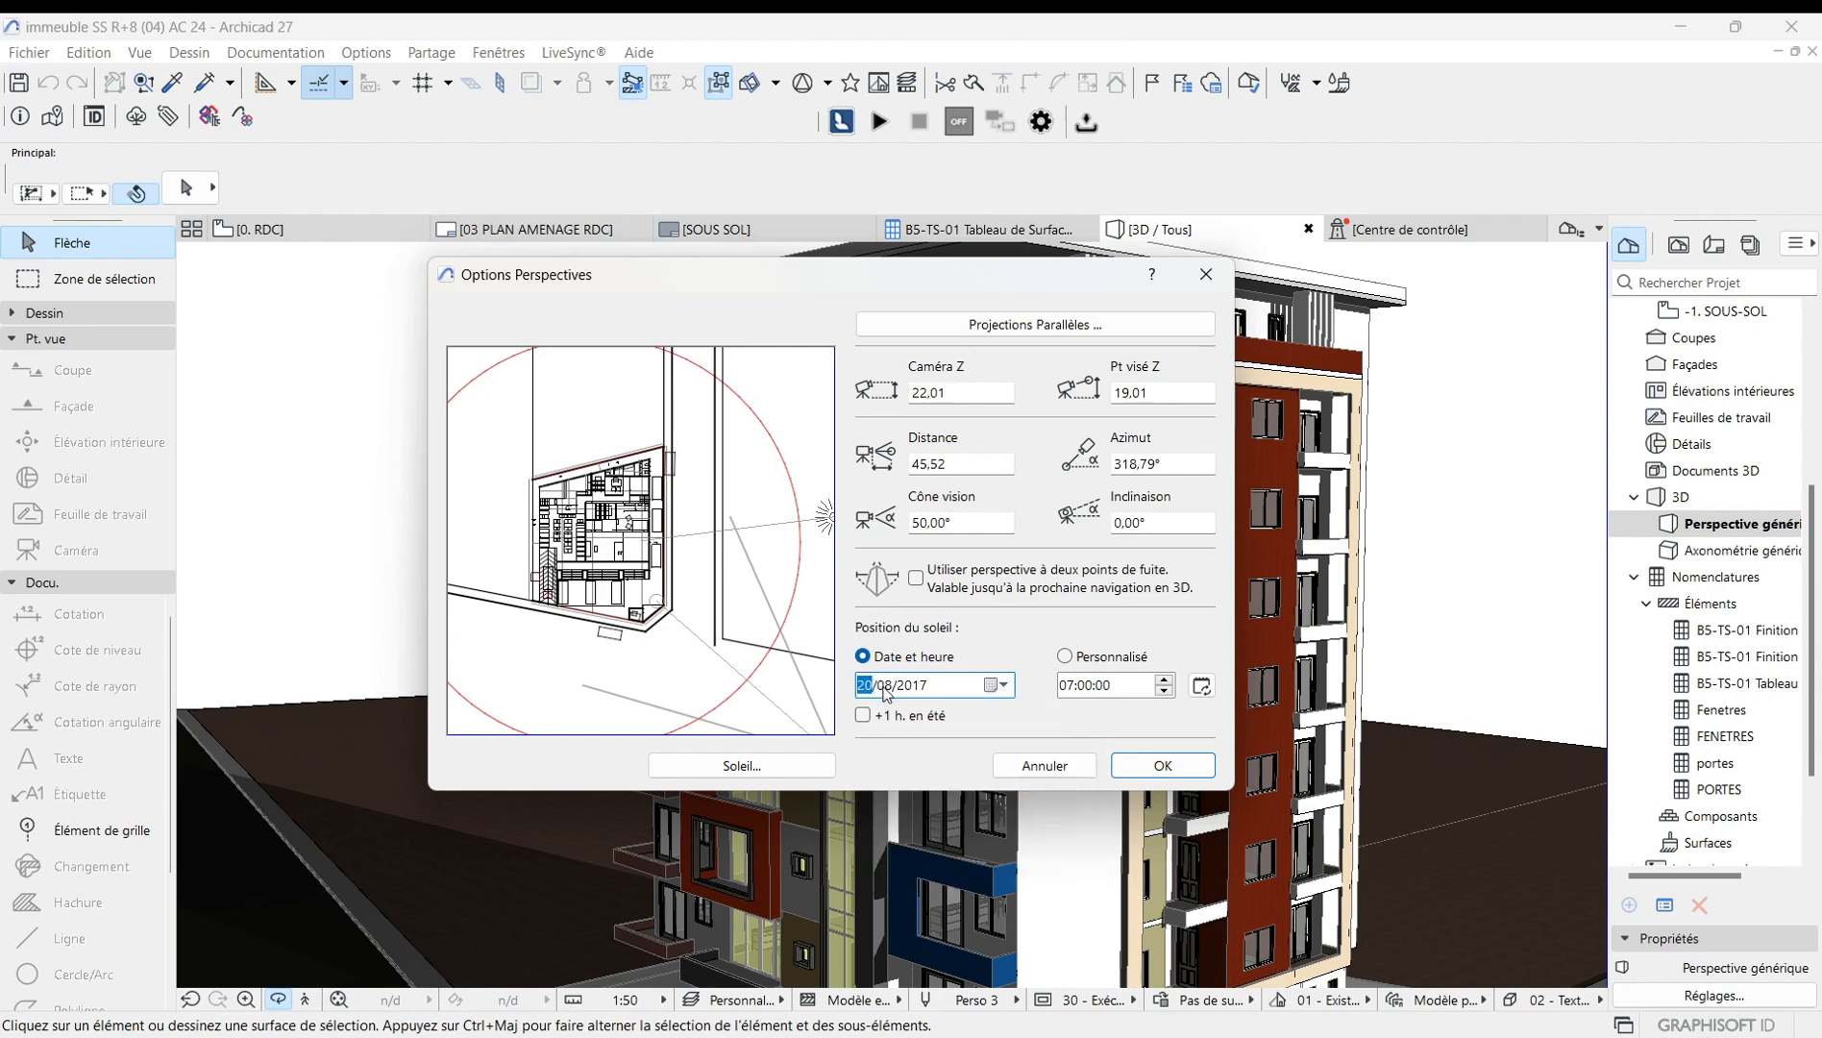
left_click(933, 683)
left_click(871, 687)
left_click(889, 685)
type("5")
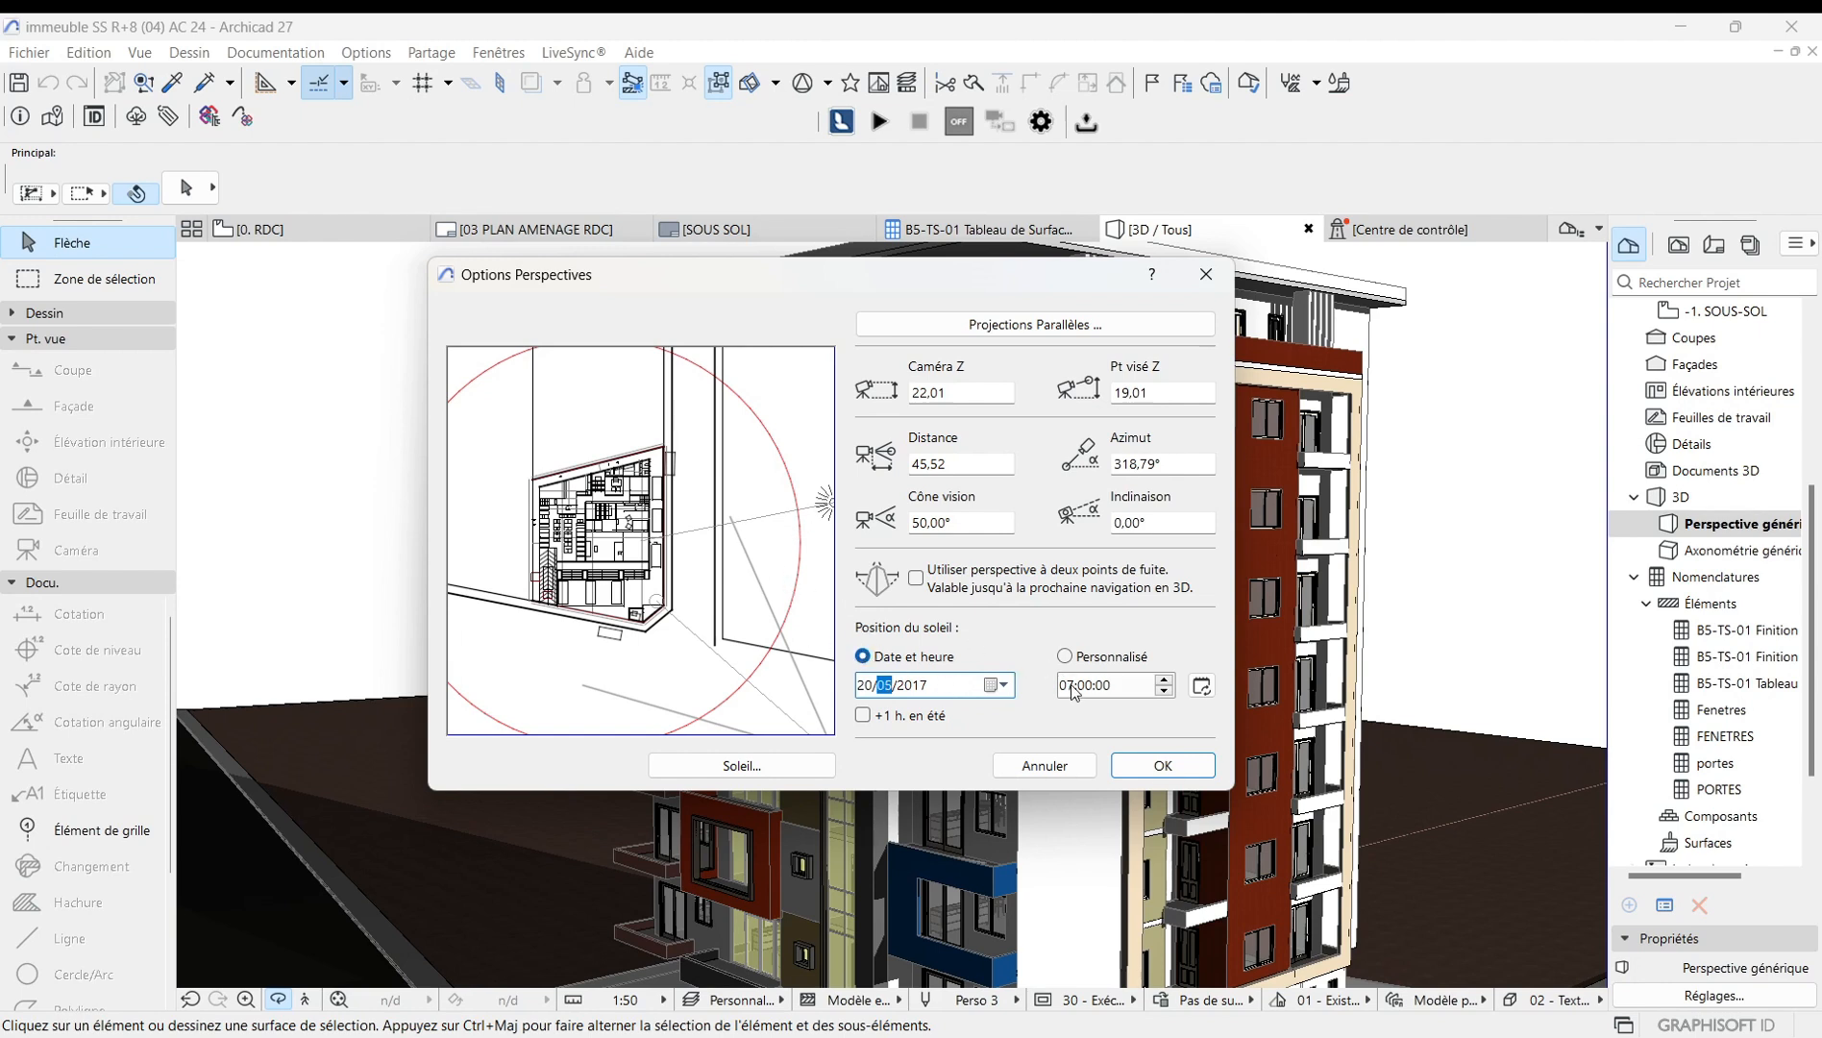
Set the sun time to 11:00:00 and confirm the perspective options.
left_click(1163, 679)
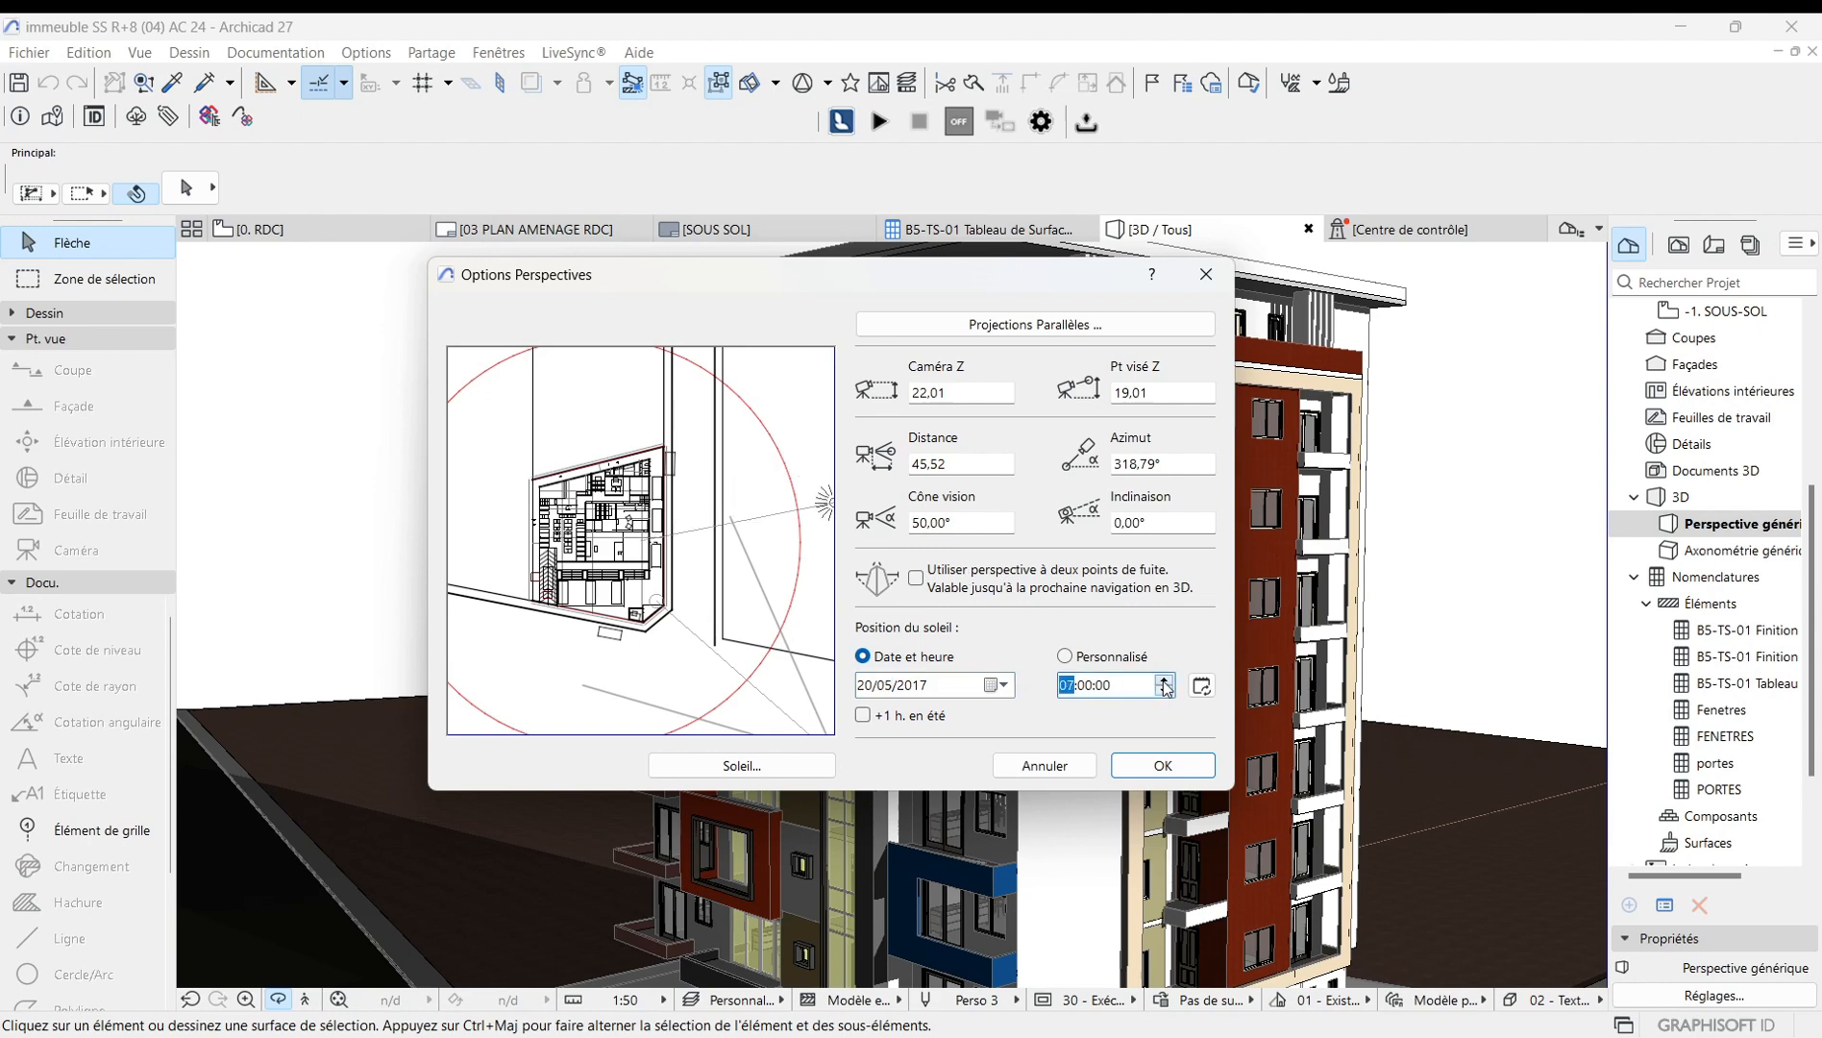
left_click(1163, 681)
left_click(1163, 680)
left_click(1163, 681)
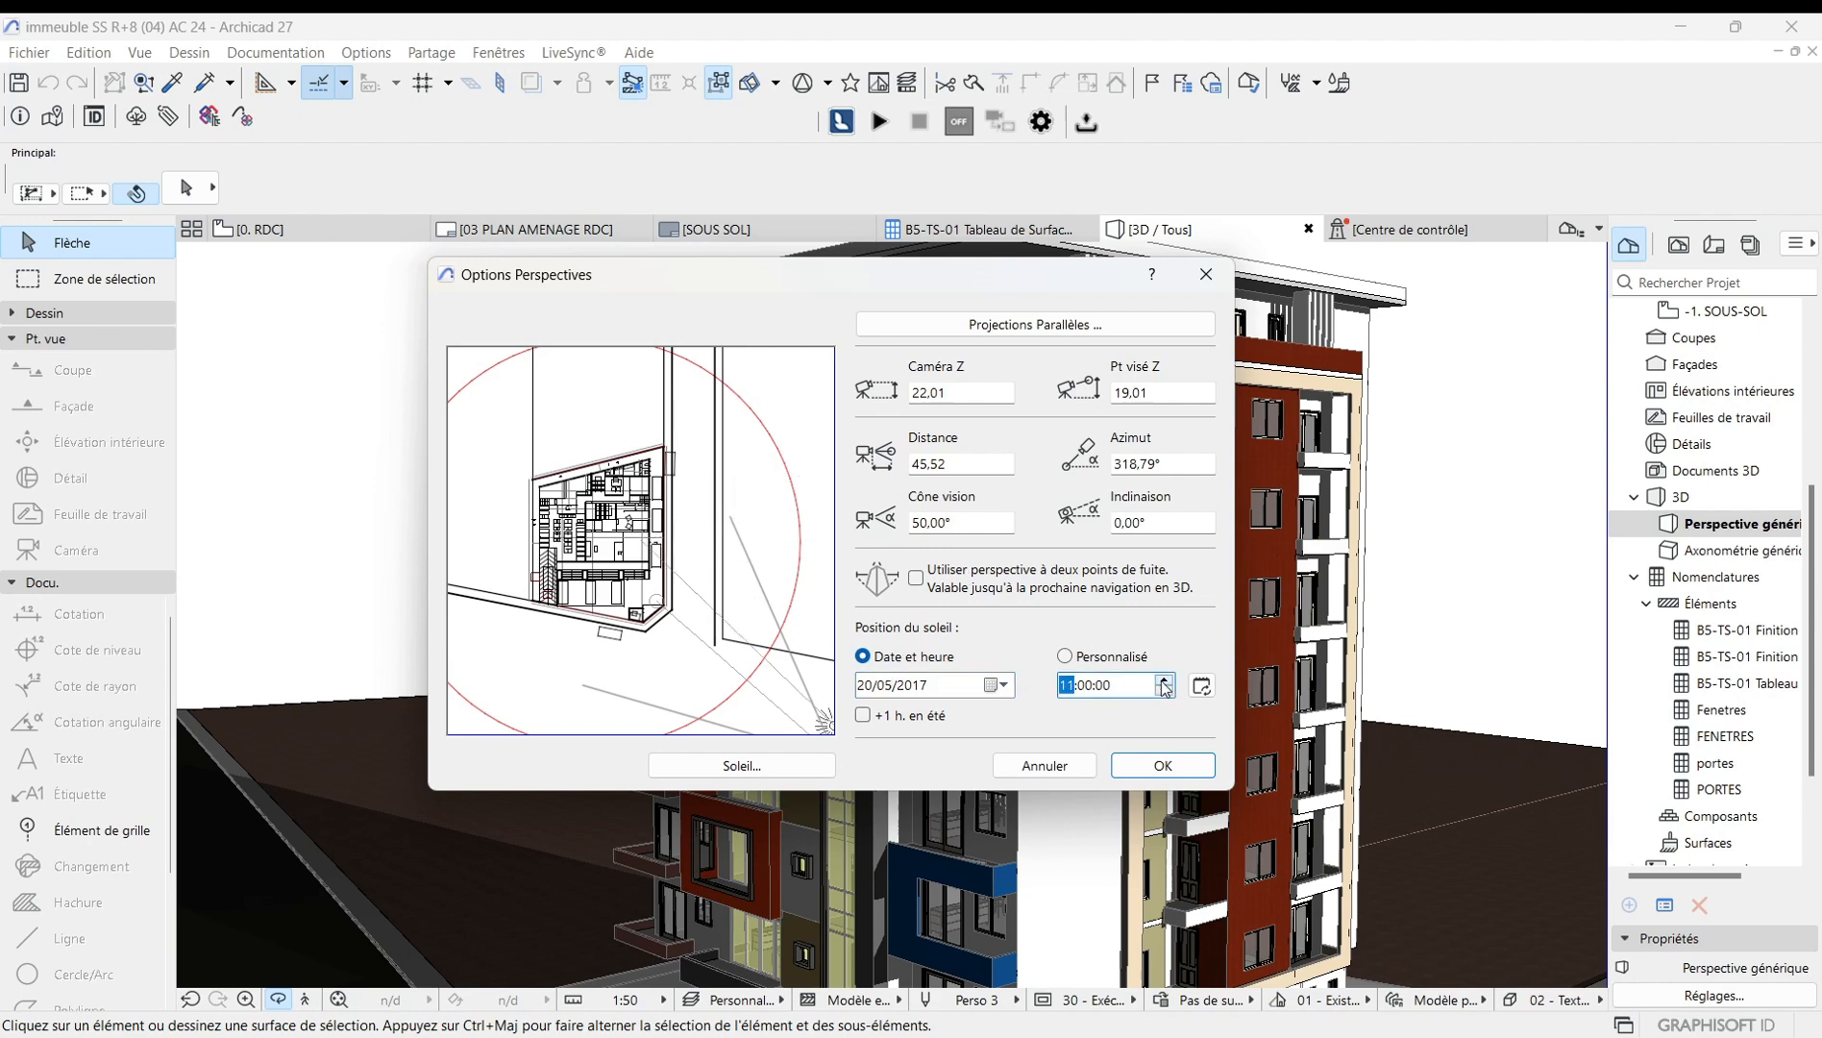
left_click(1163, 767)
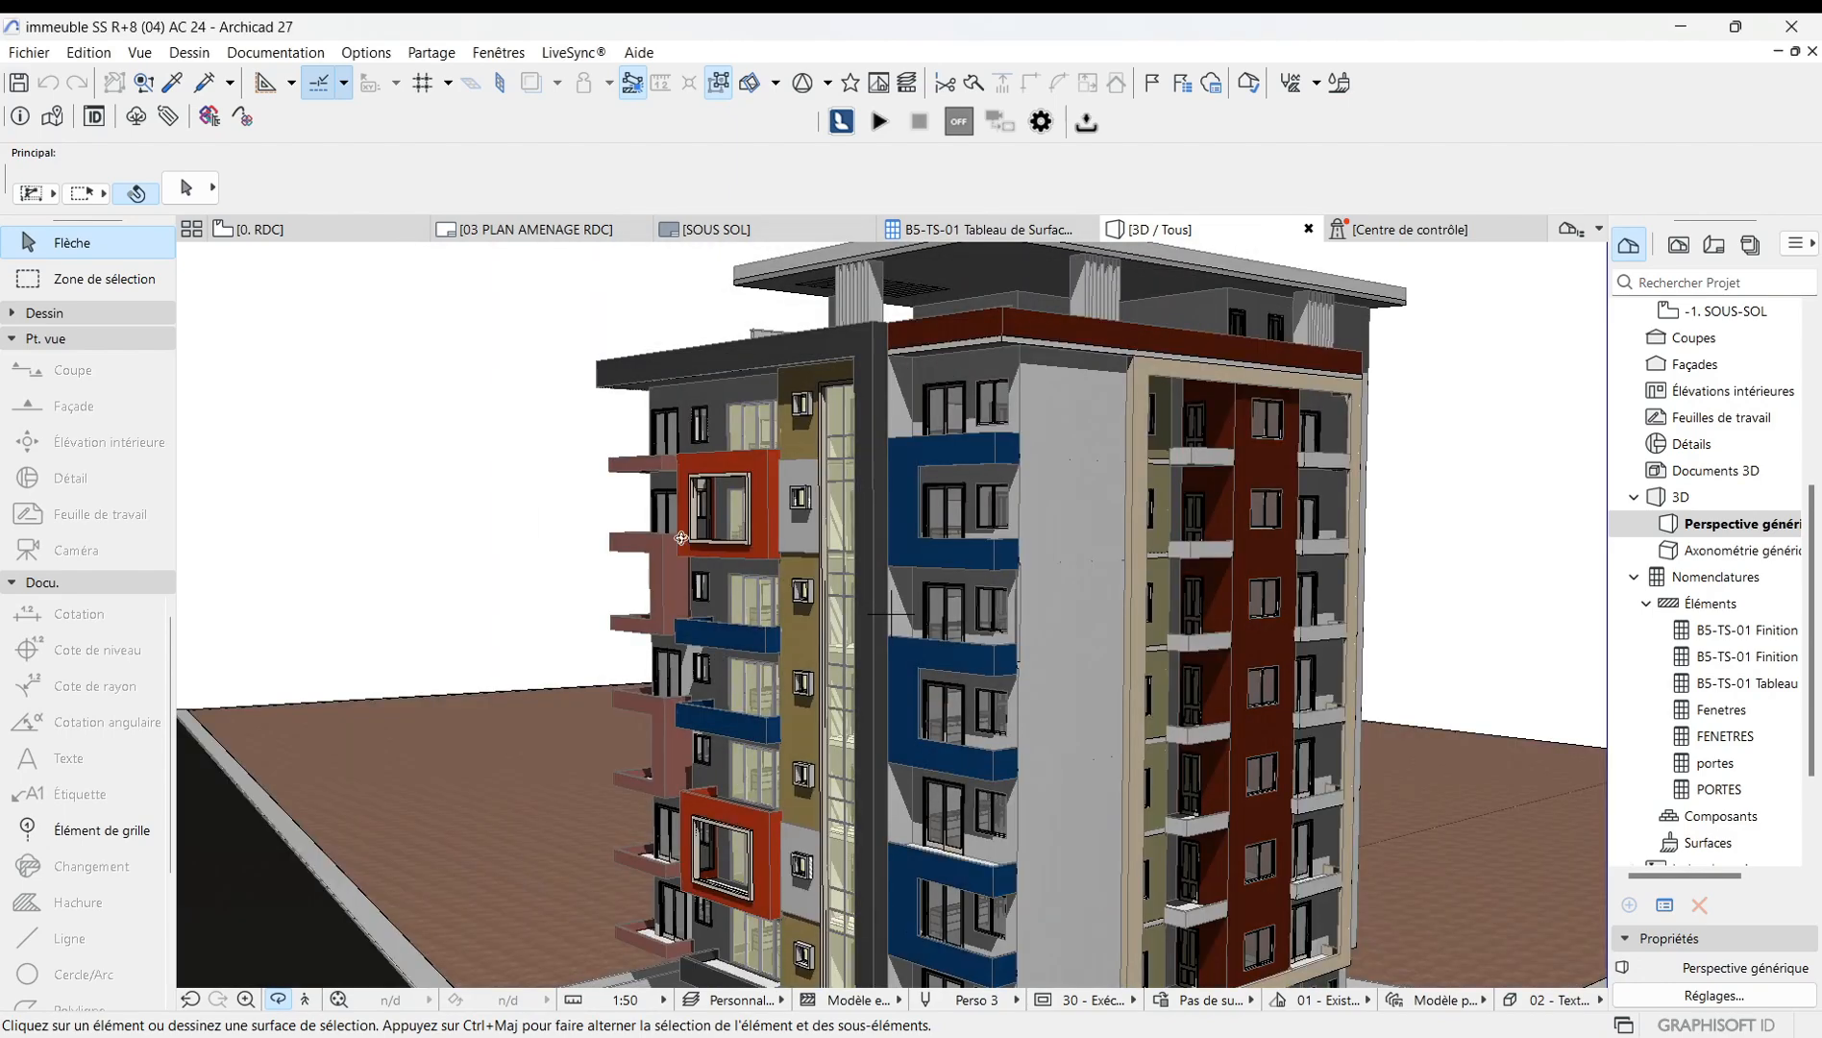
scroll(642, 396, "down", 3)
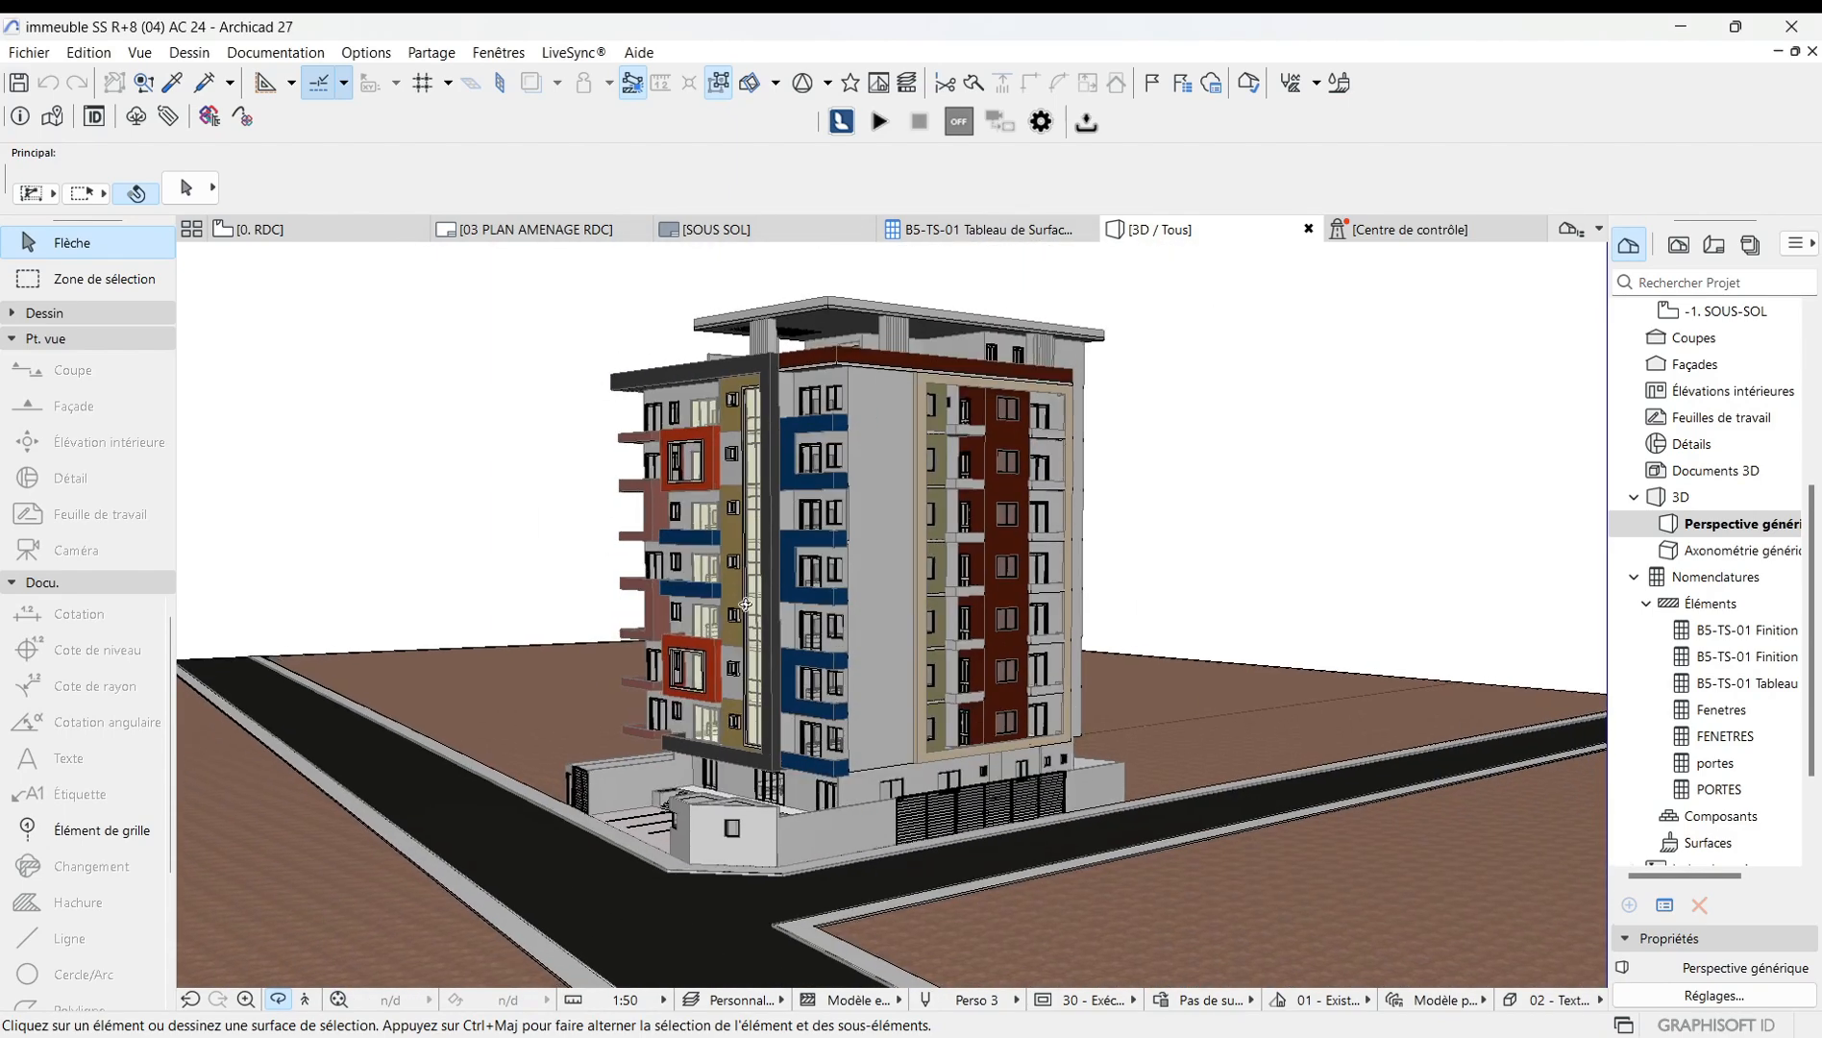
middle_click_drag(746, 605, 355, 375, "shift")
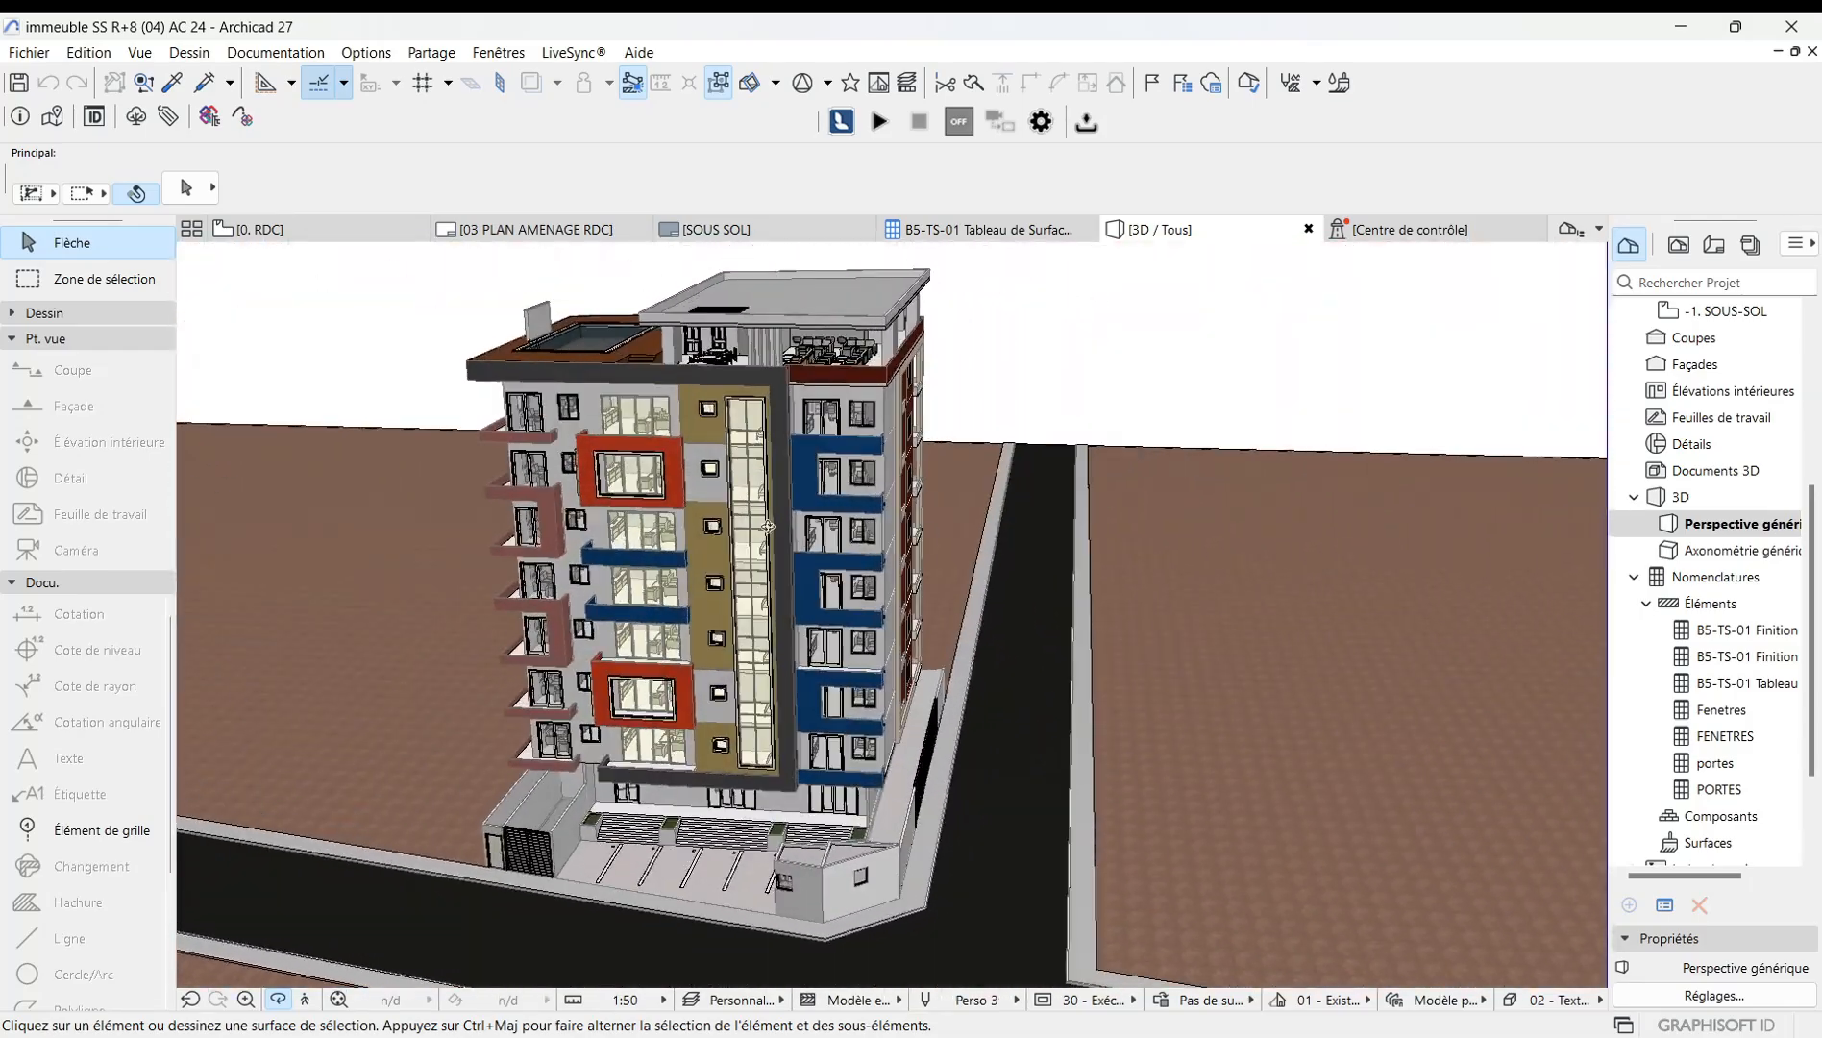
Reopen the perspective options, set the sun time to 08:00:00, and confirm.
right_click(326, 344)
left_click(441, 428)
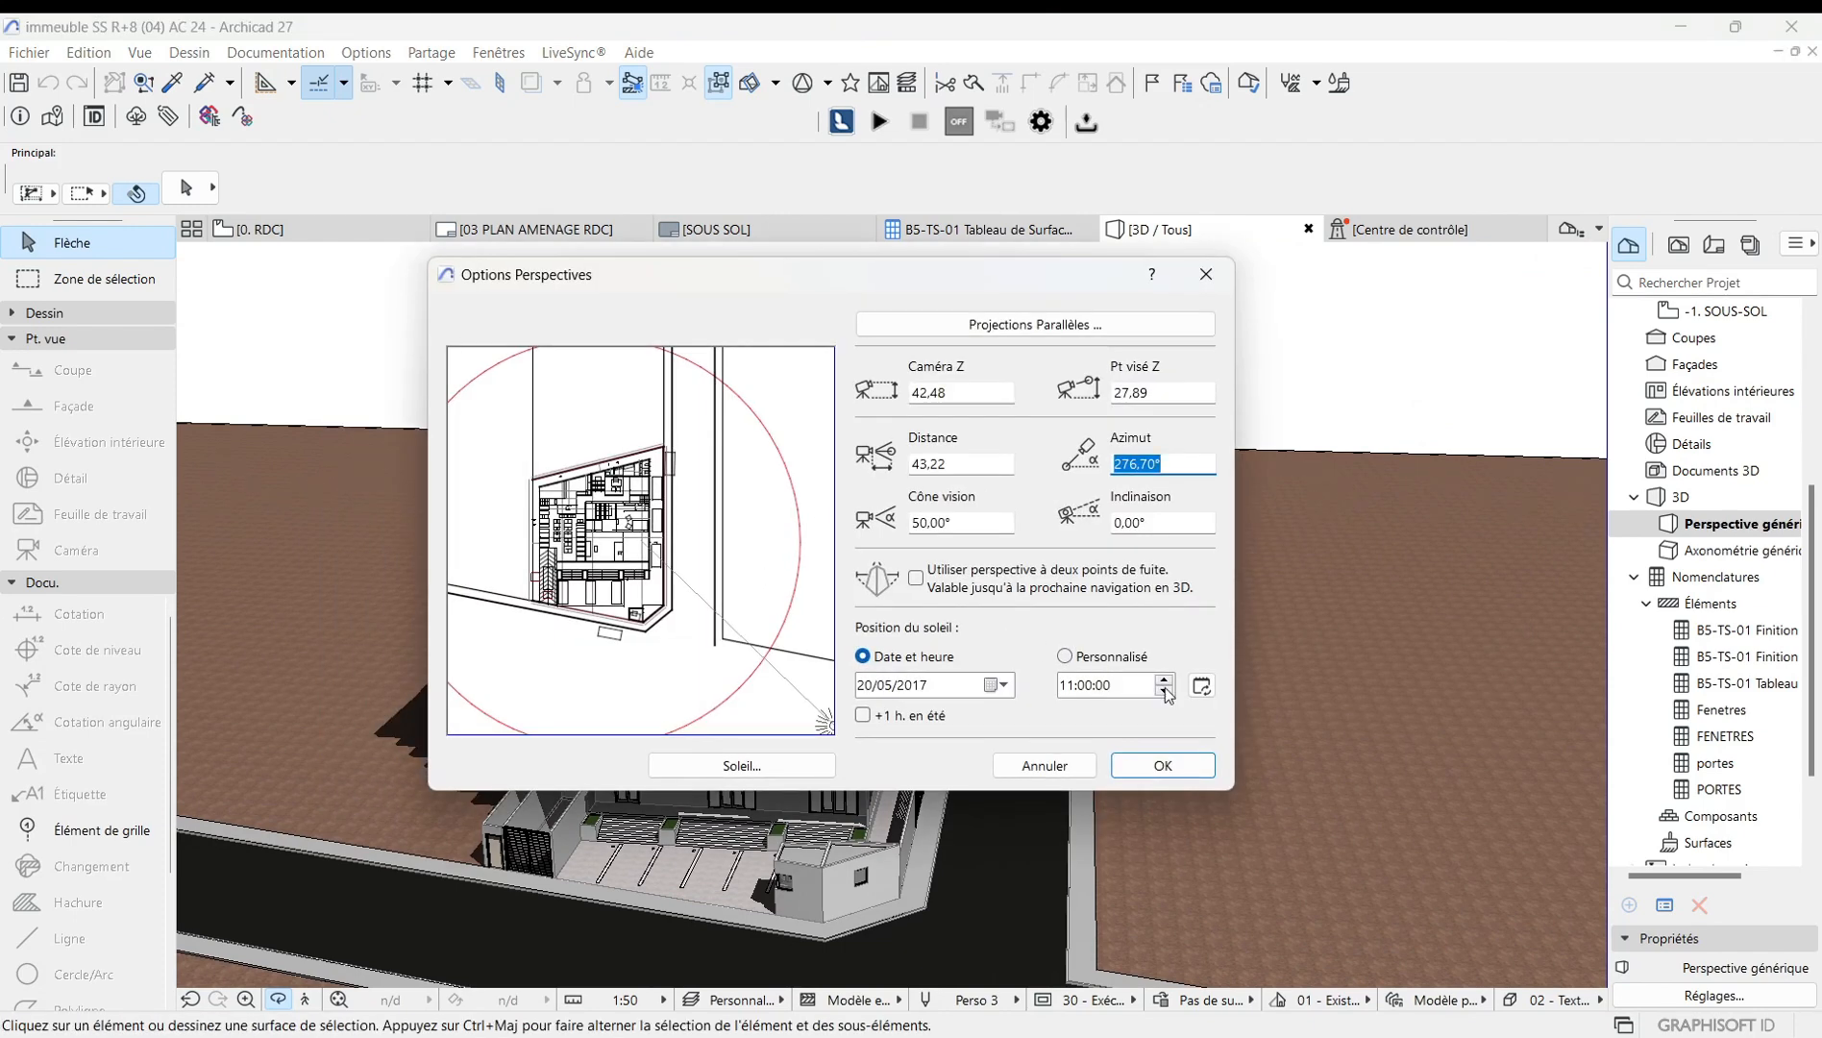
left_click(1164, 693)
left_click(1165, 693)
left_click(1164, 693)
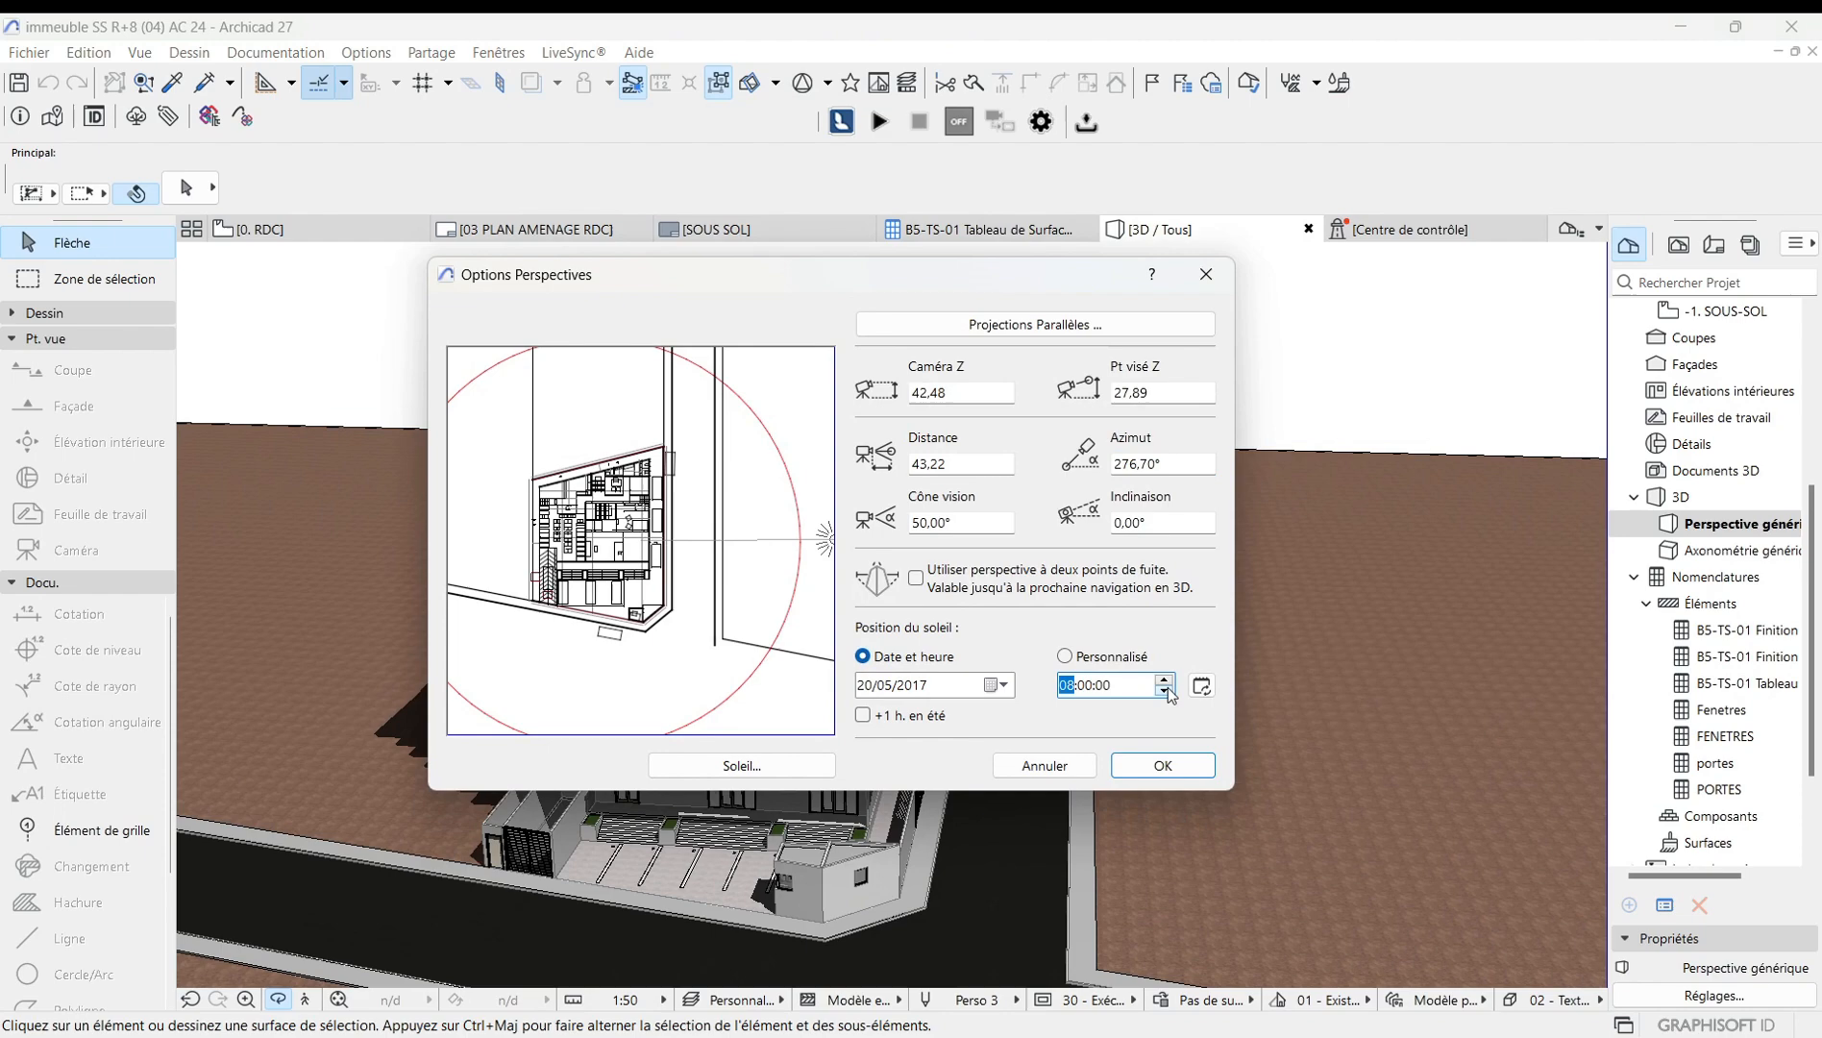
left_click(1163, 766)
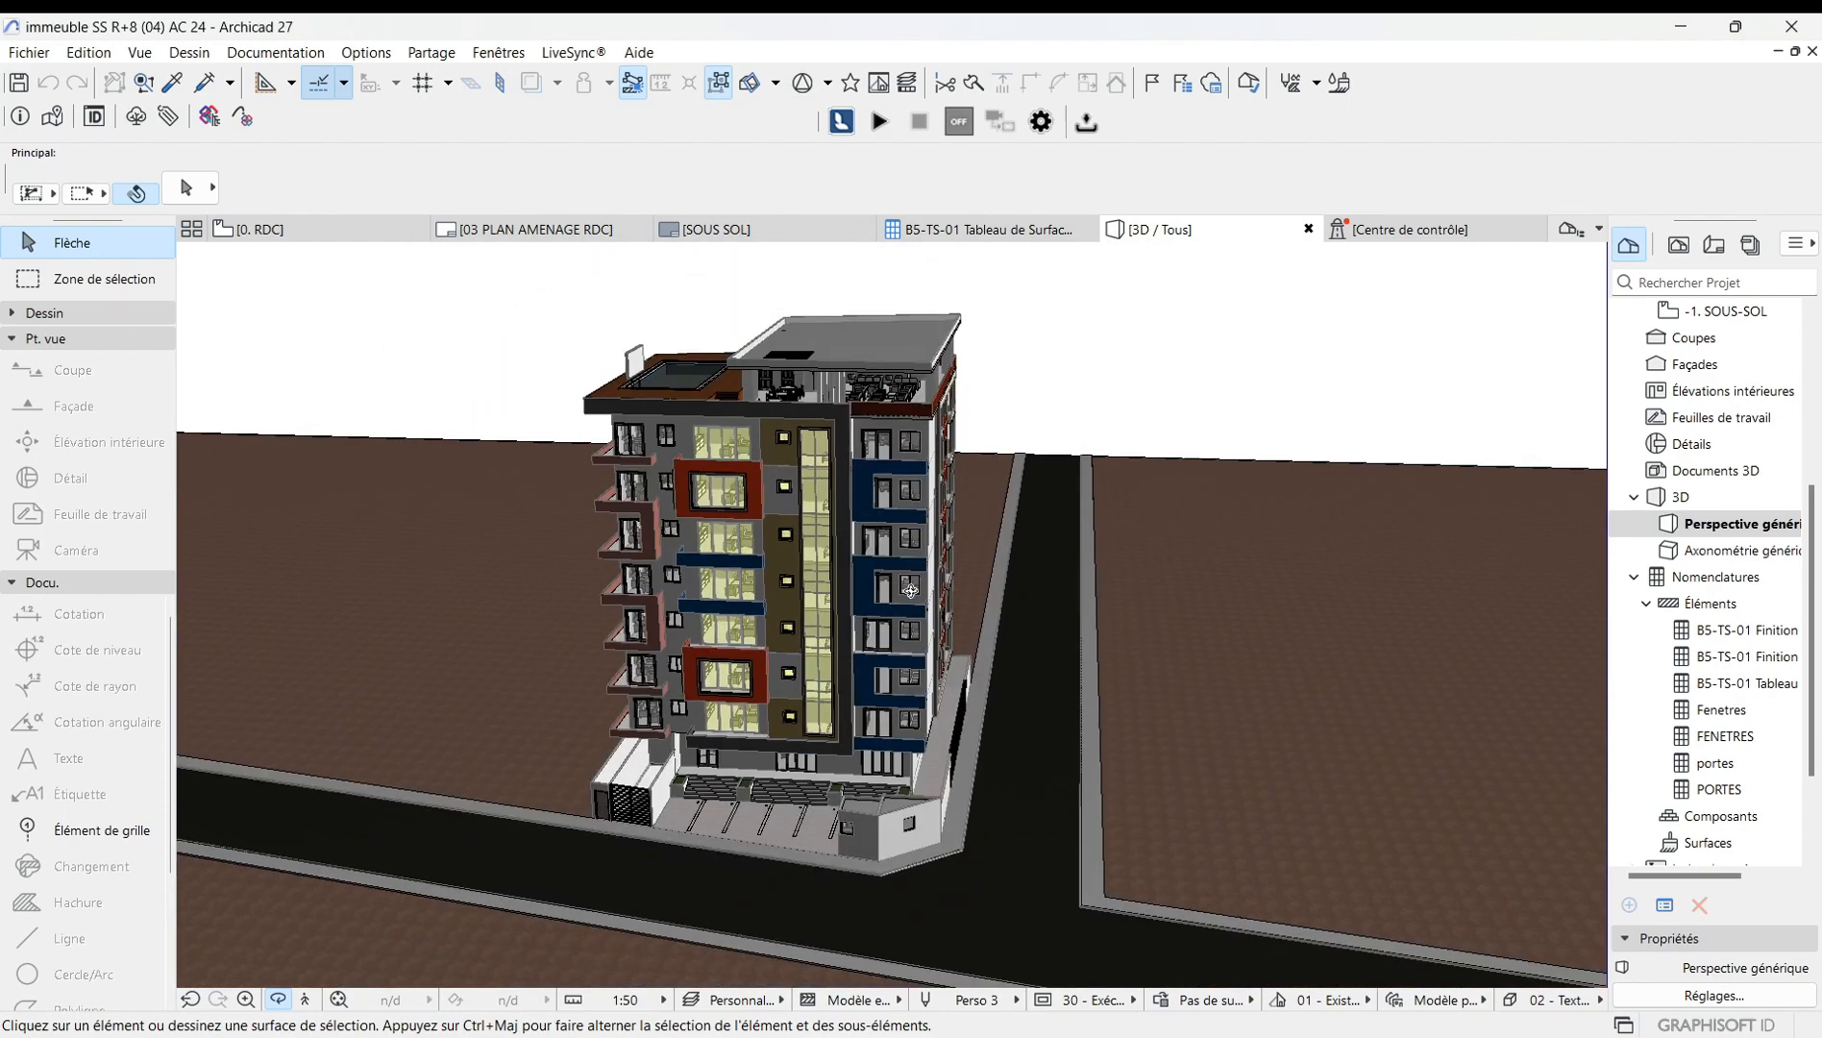
Orbit and zoom around the building to examine its shadows at the new sun time.
left_click_drag(913, 573, 694, 592)
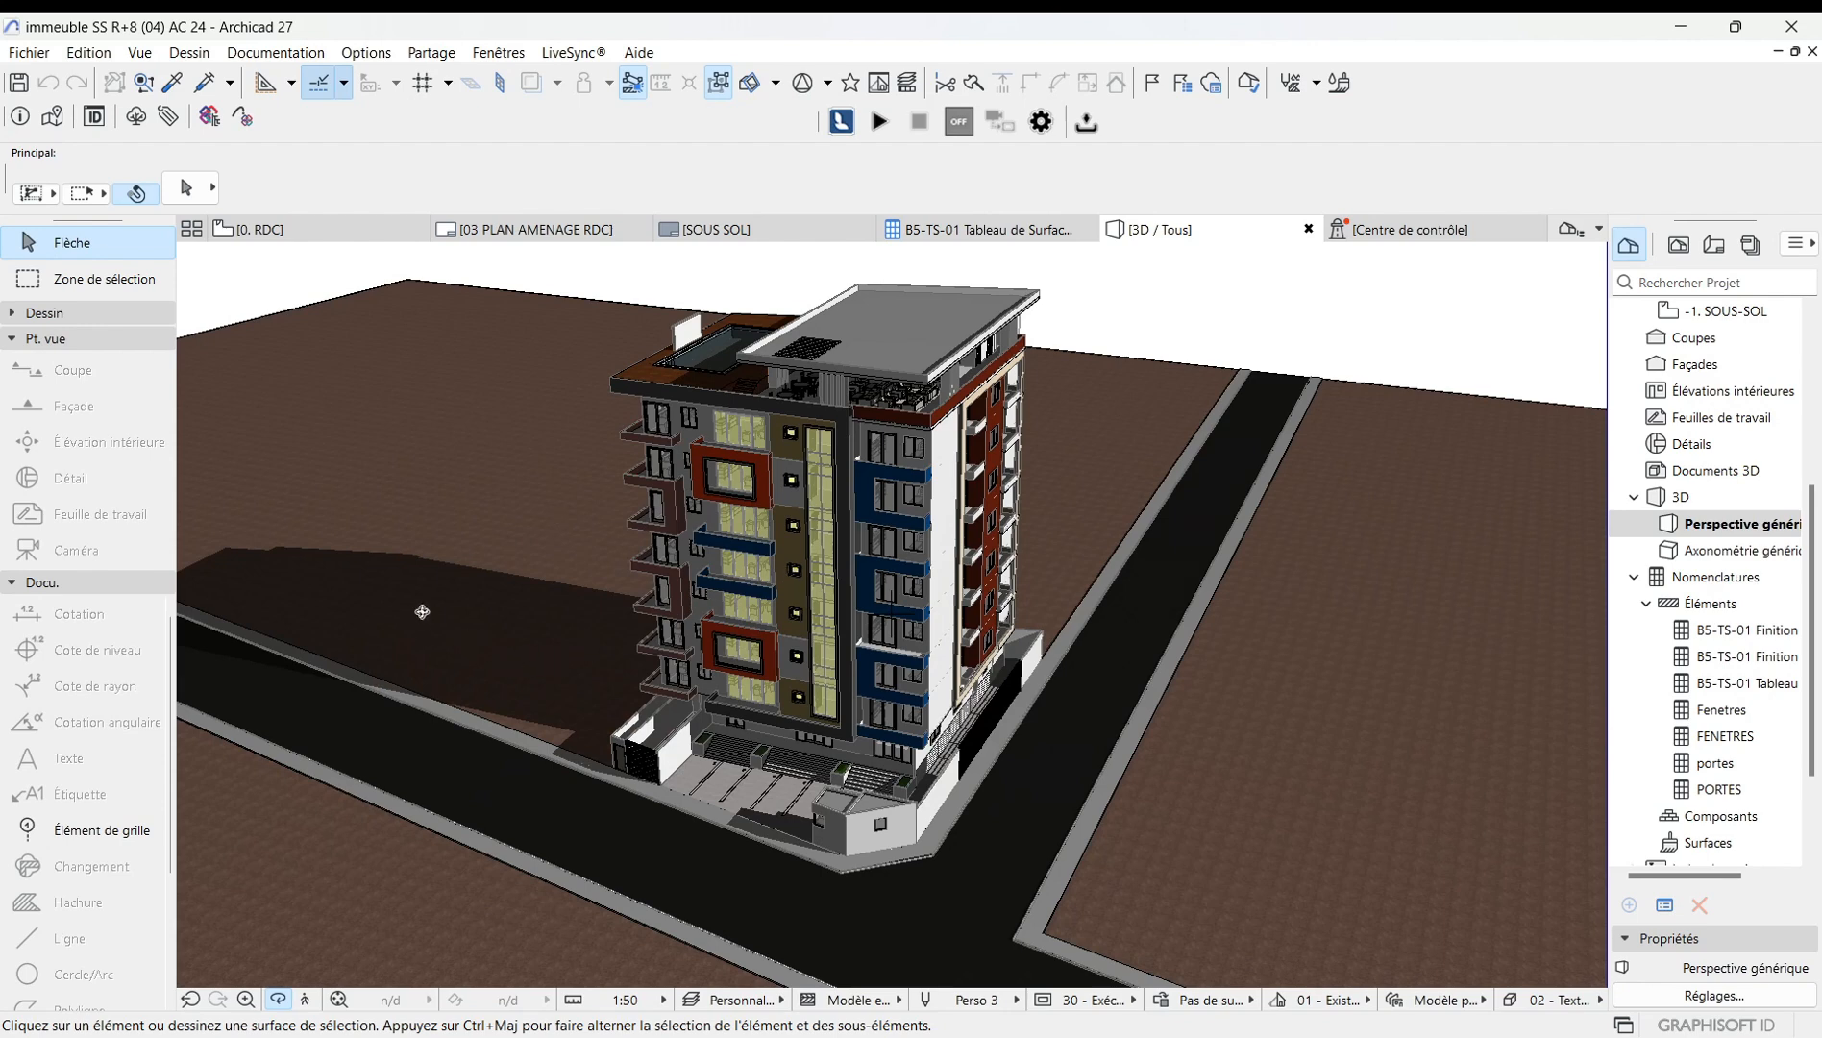
left_click_drag(422, 612, 471, 642)
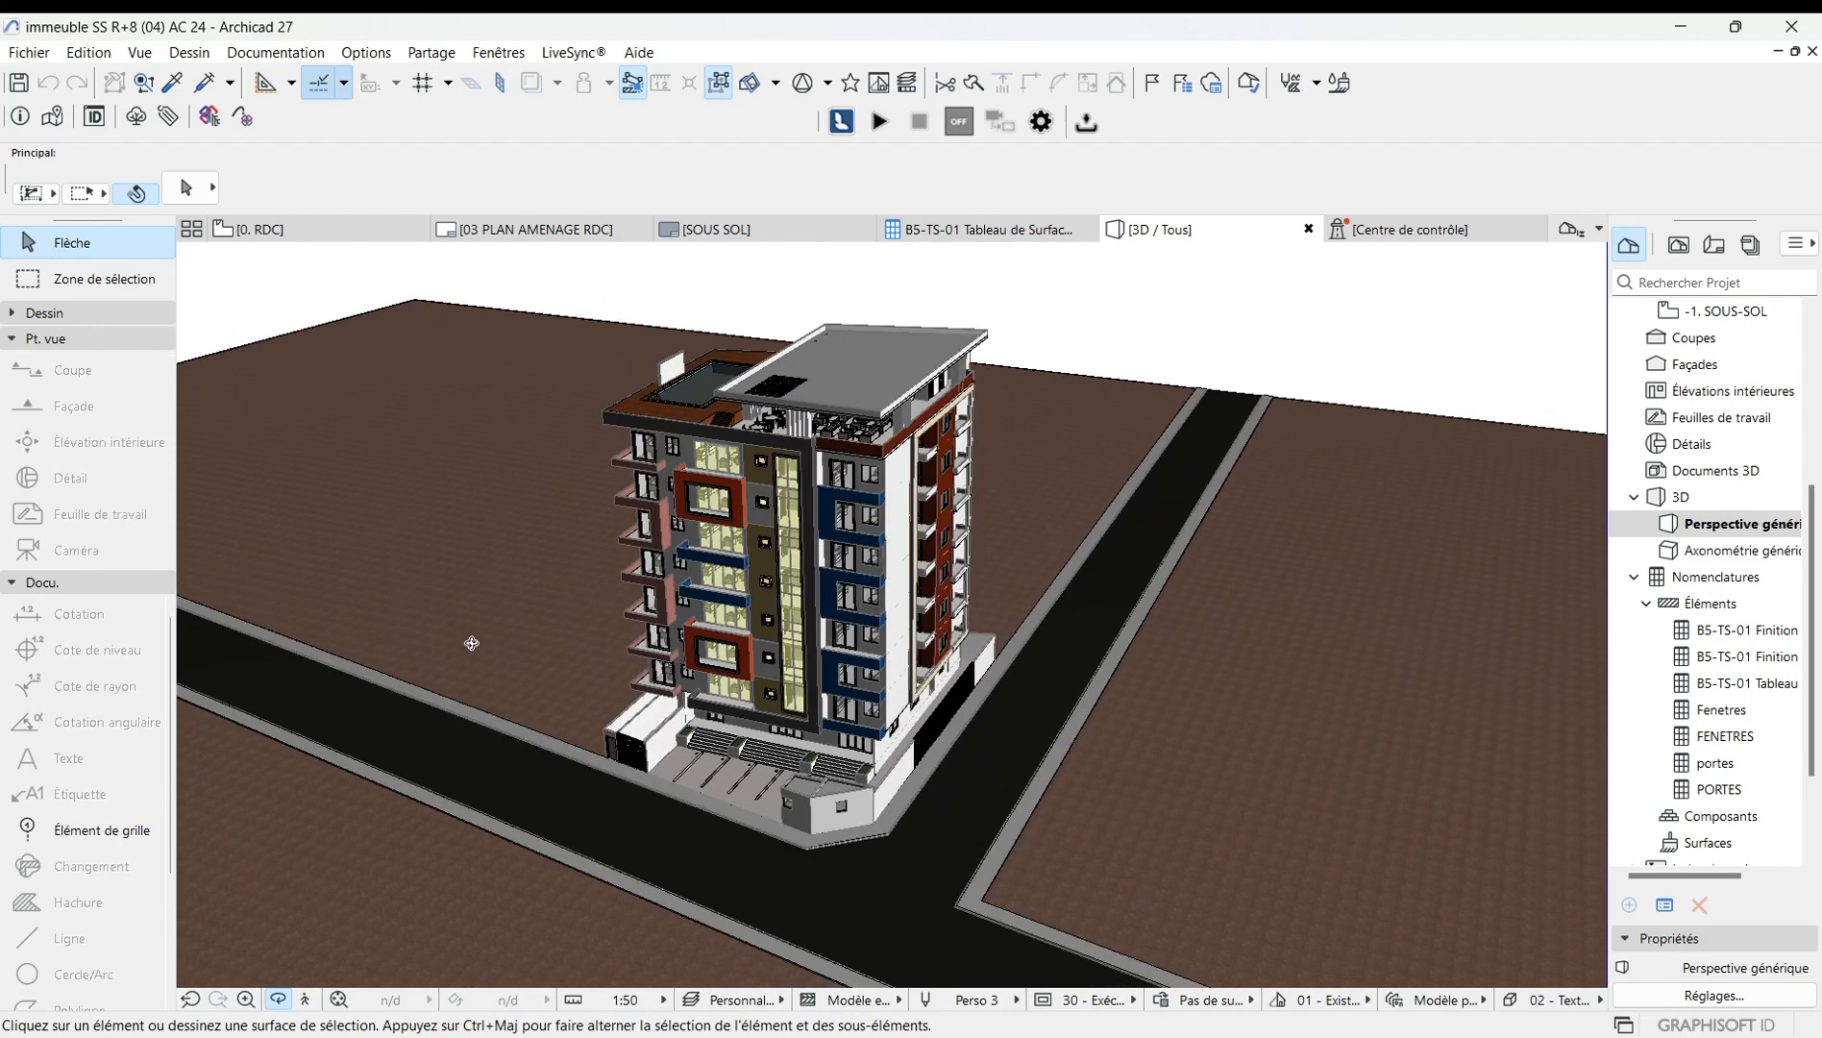
scroll(882, 757, "down", 2)
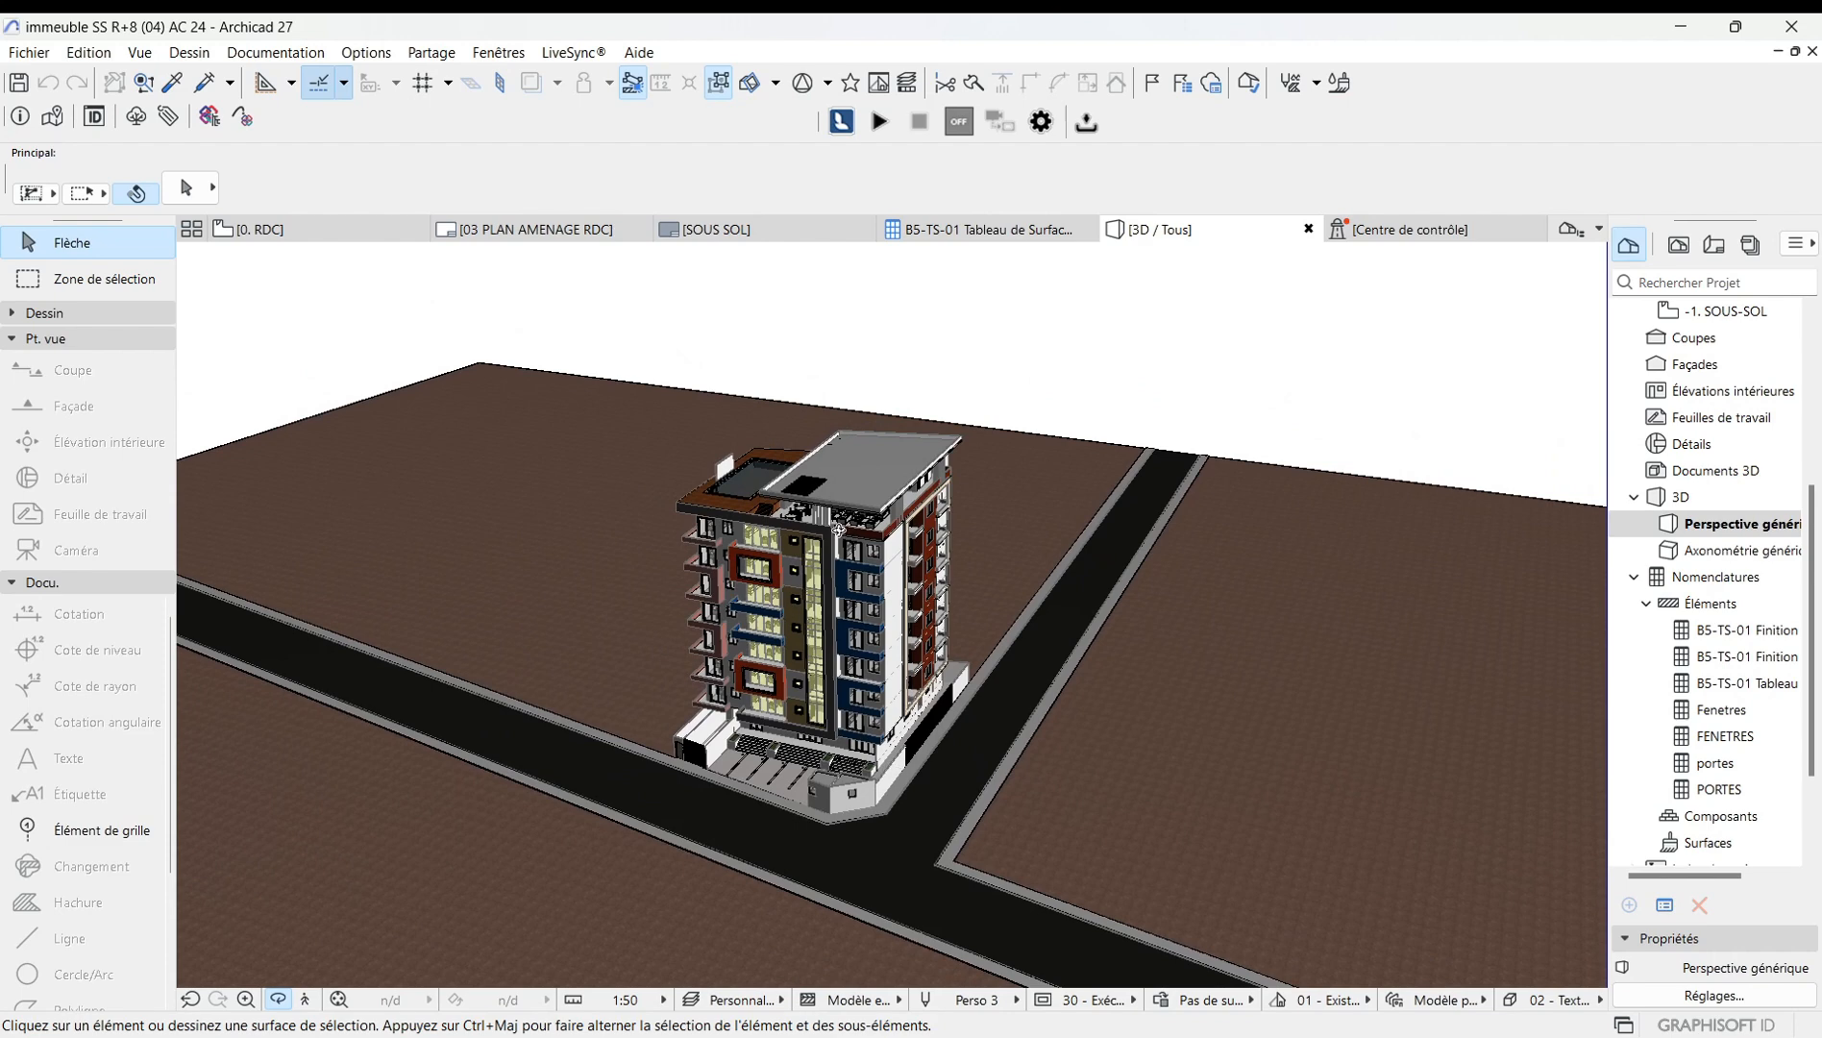
left_click_drag(774, 673, 832, 630)
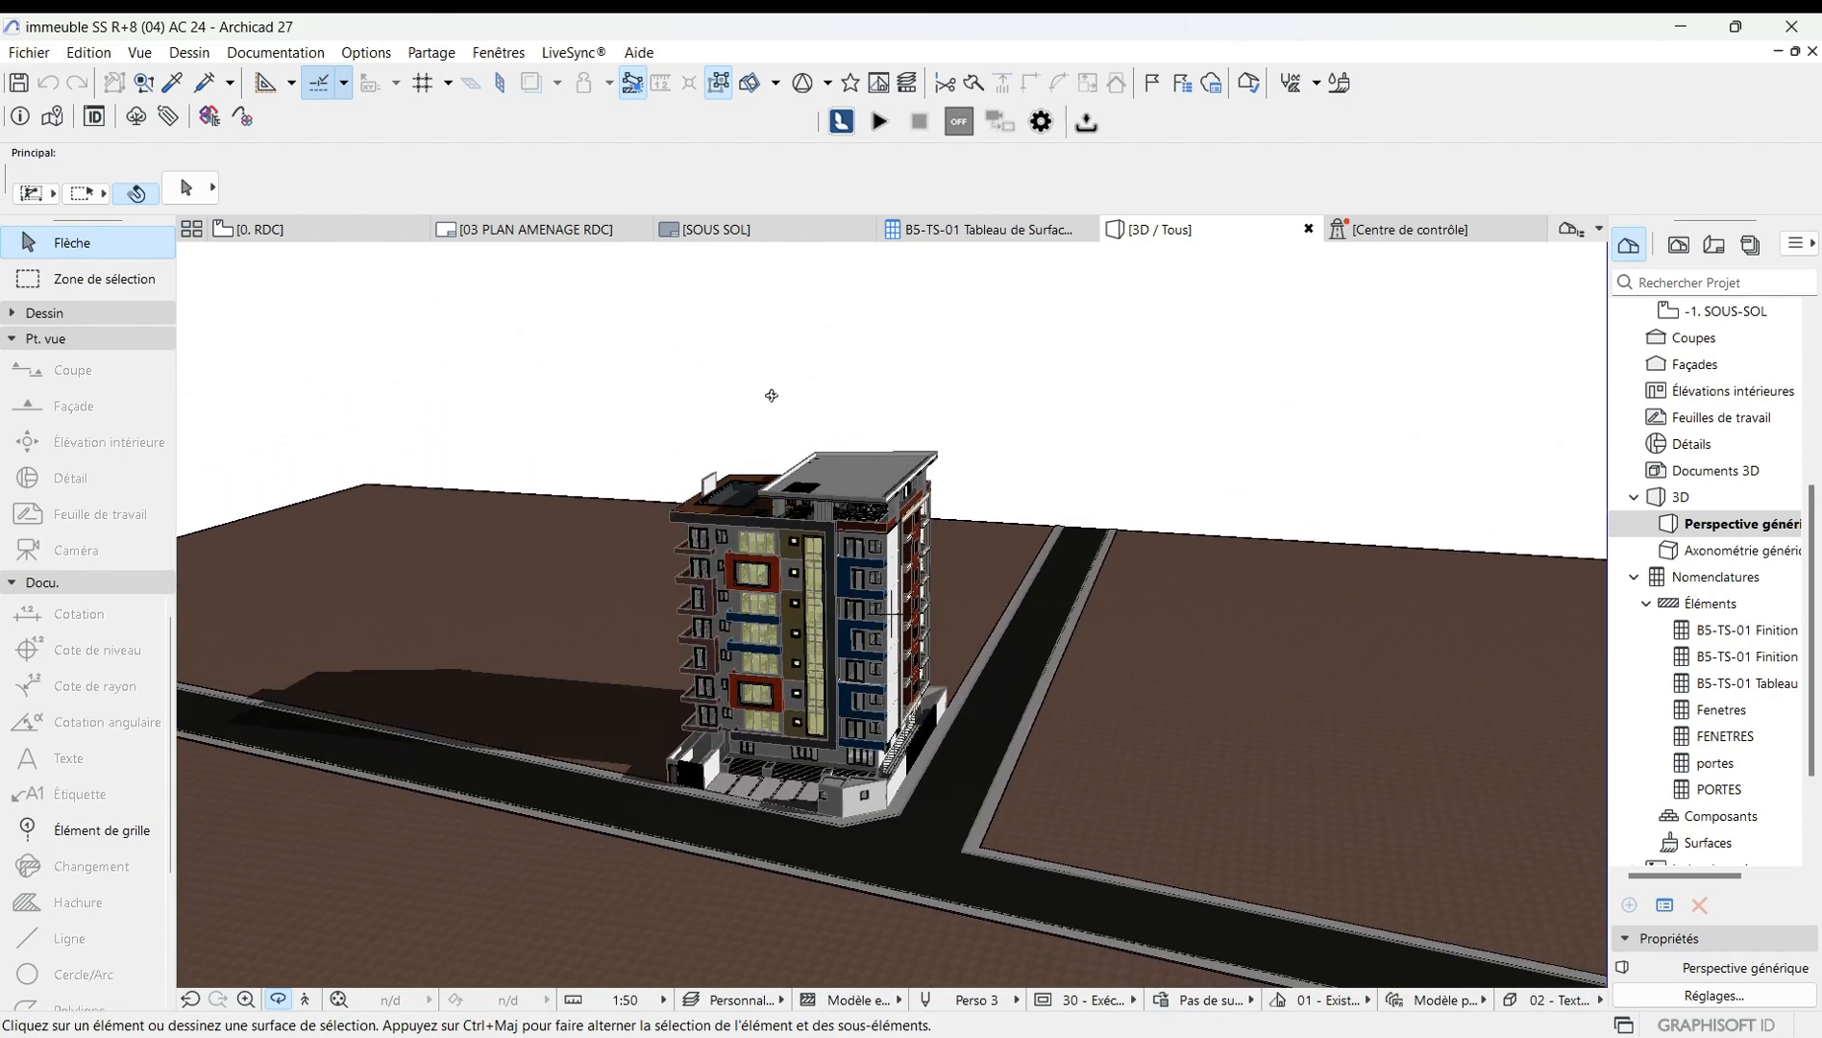
key("Escape")
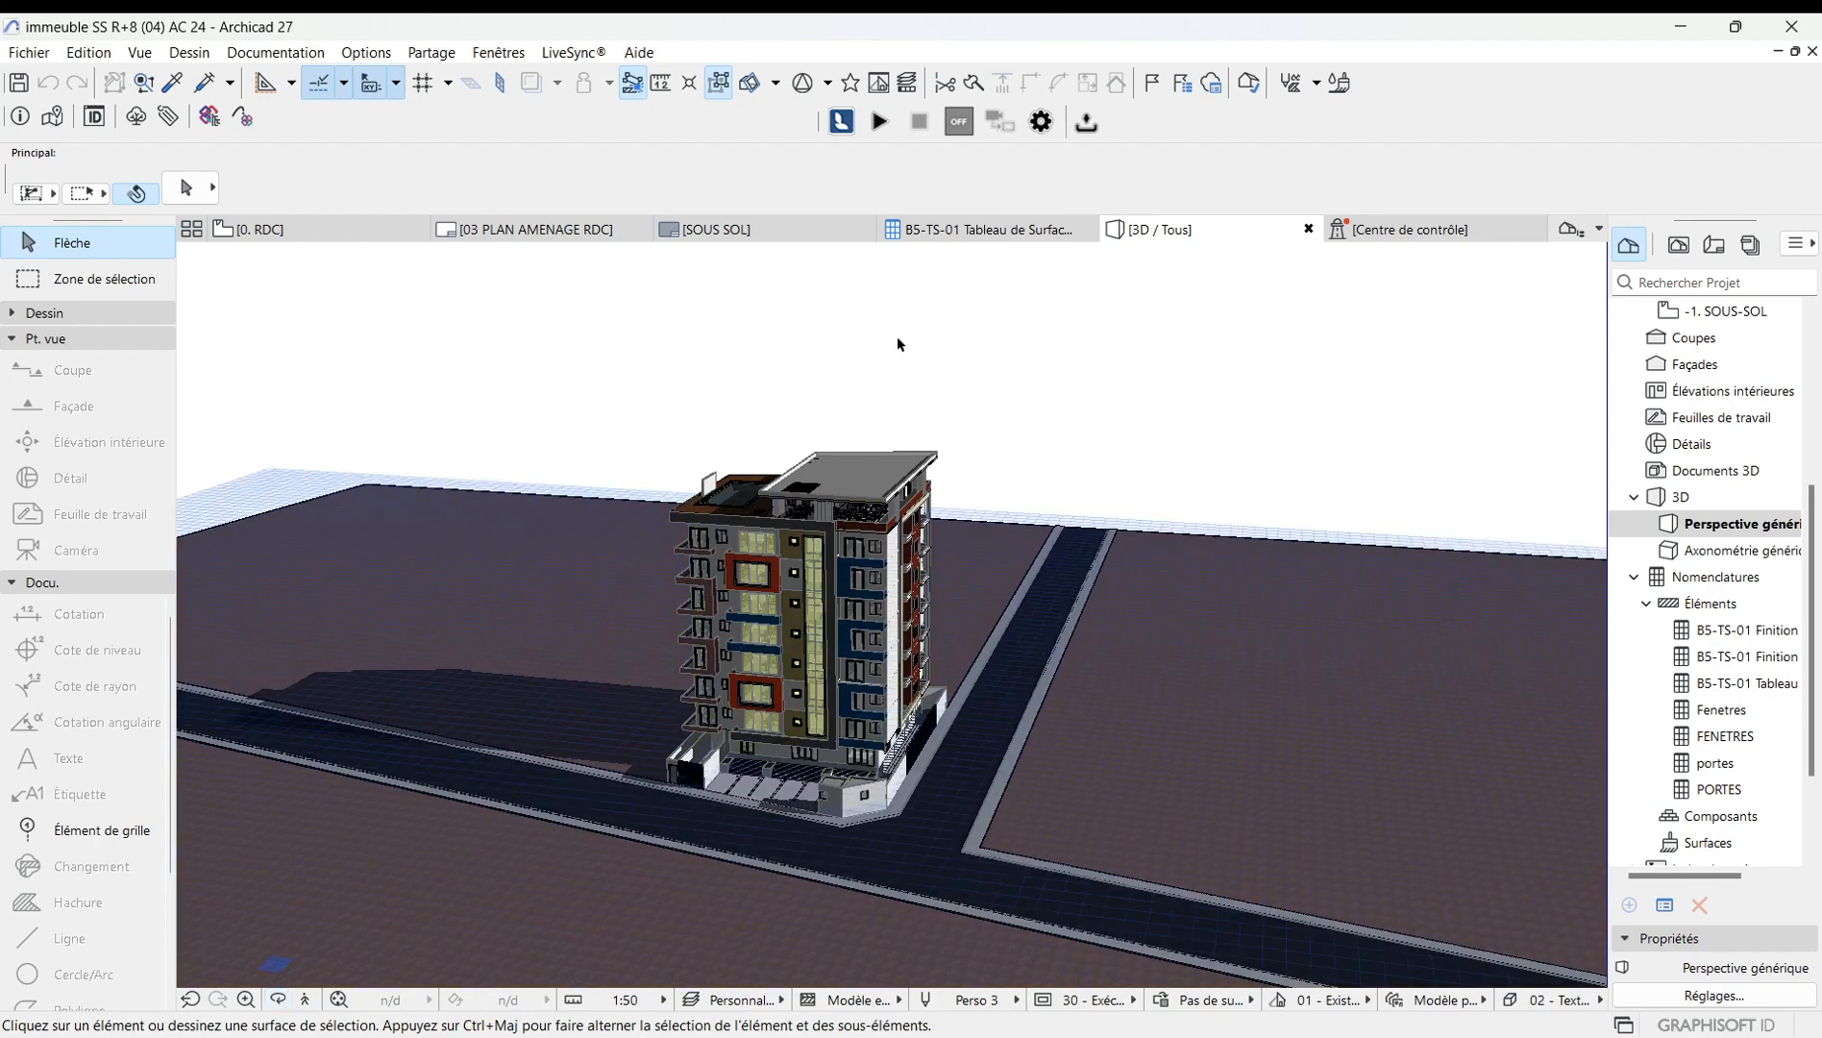
Open the project location options and review the latitude, longitude and time zone settings before closing.
left_click(375, 54)
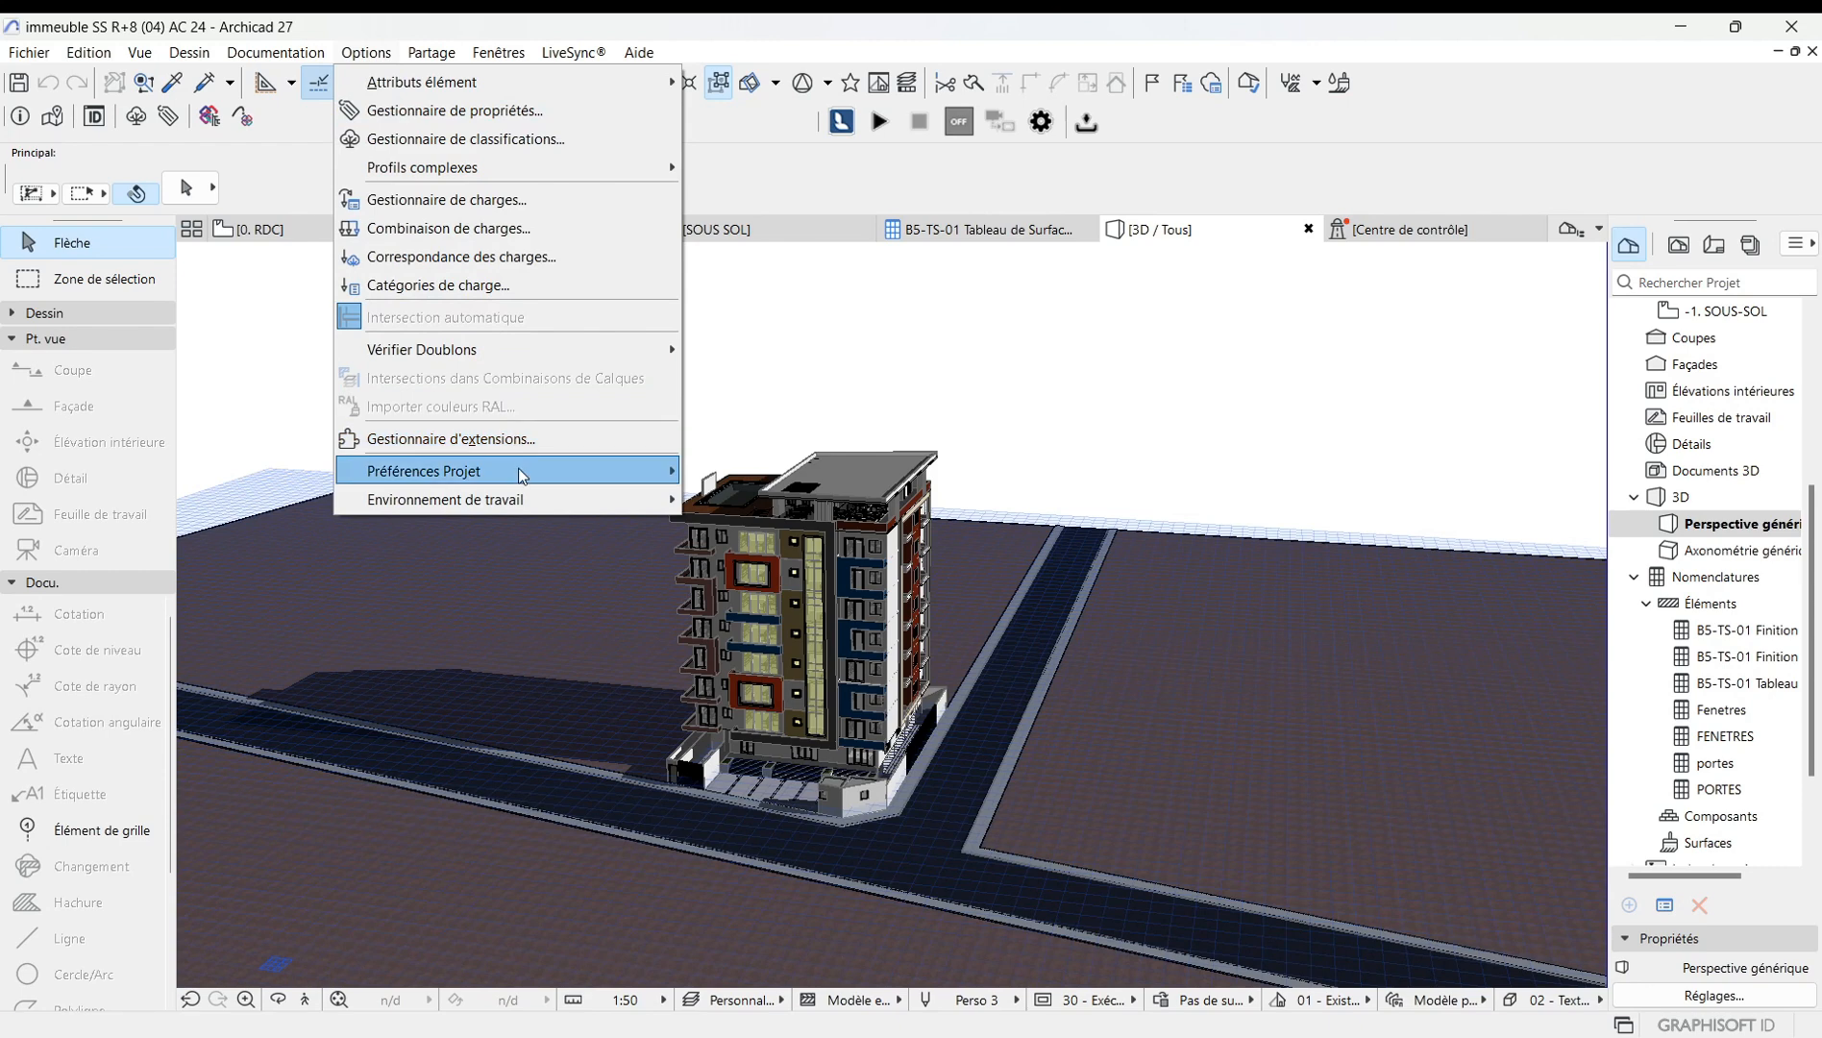
mouse_move(522, 476)
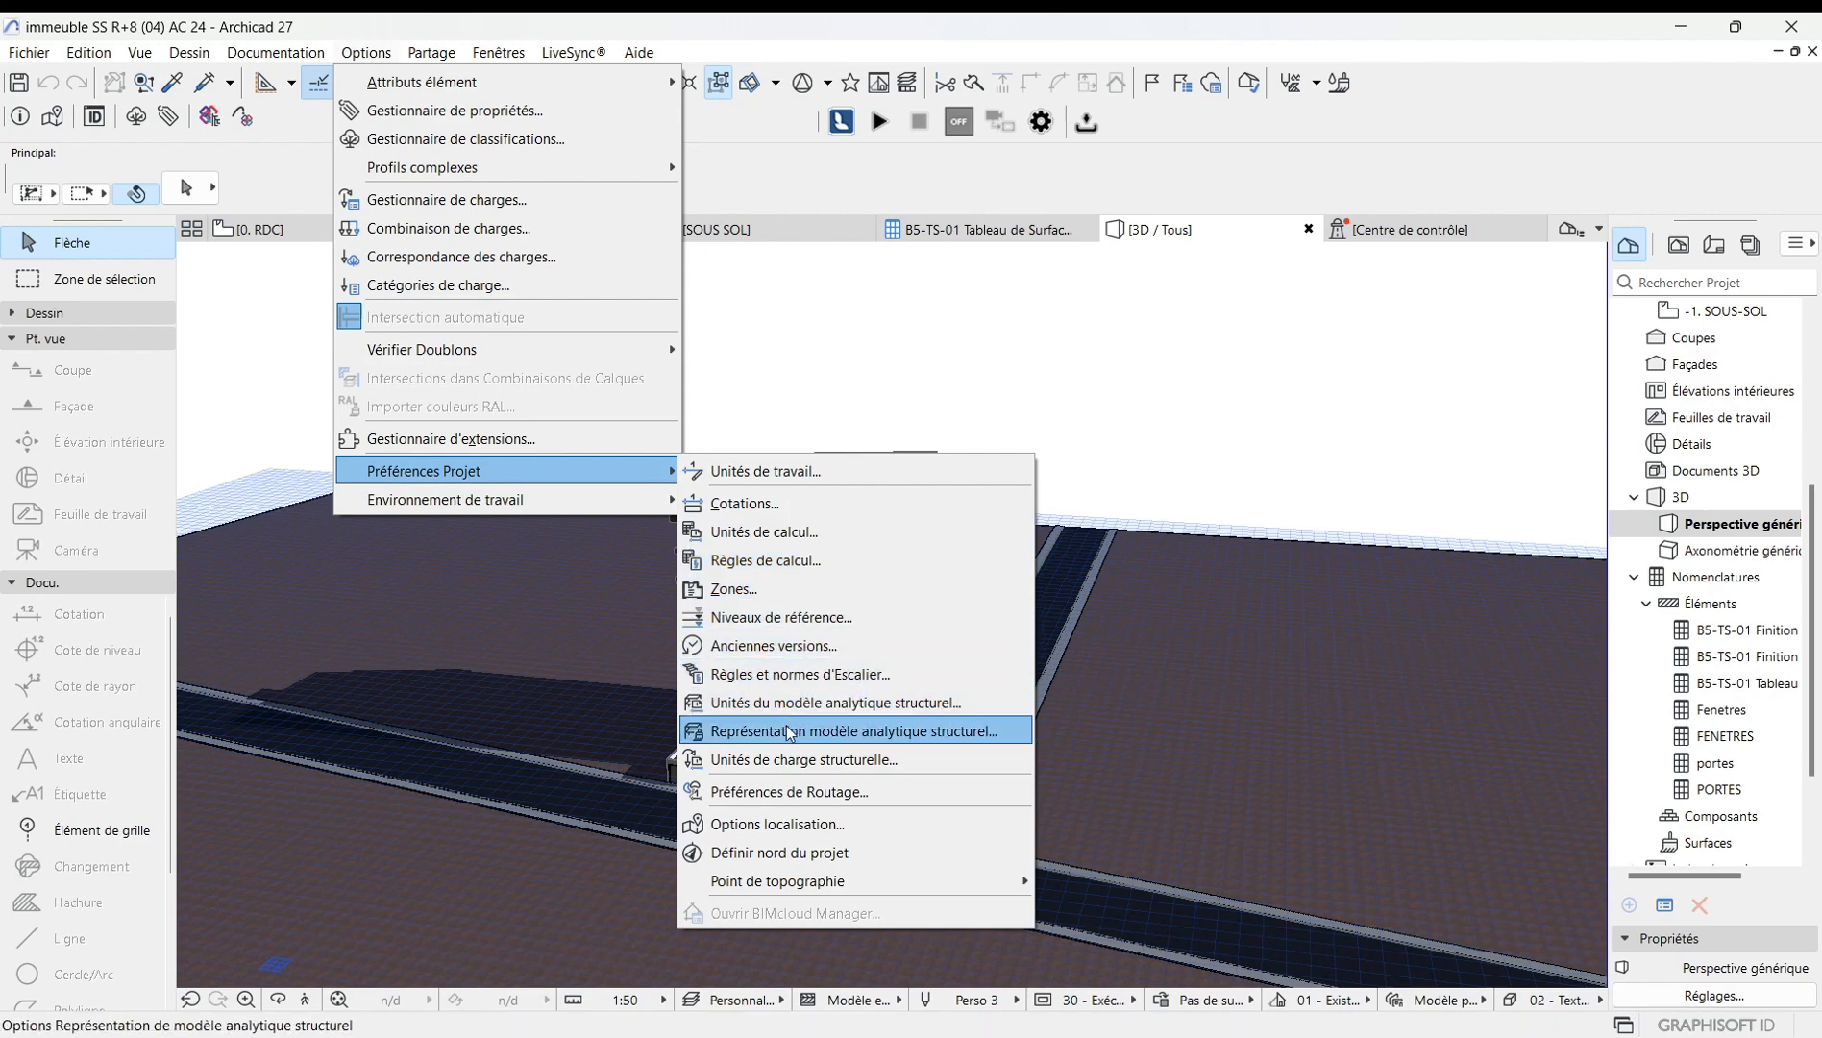
left_click(801, 826)
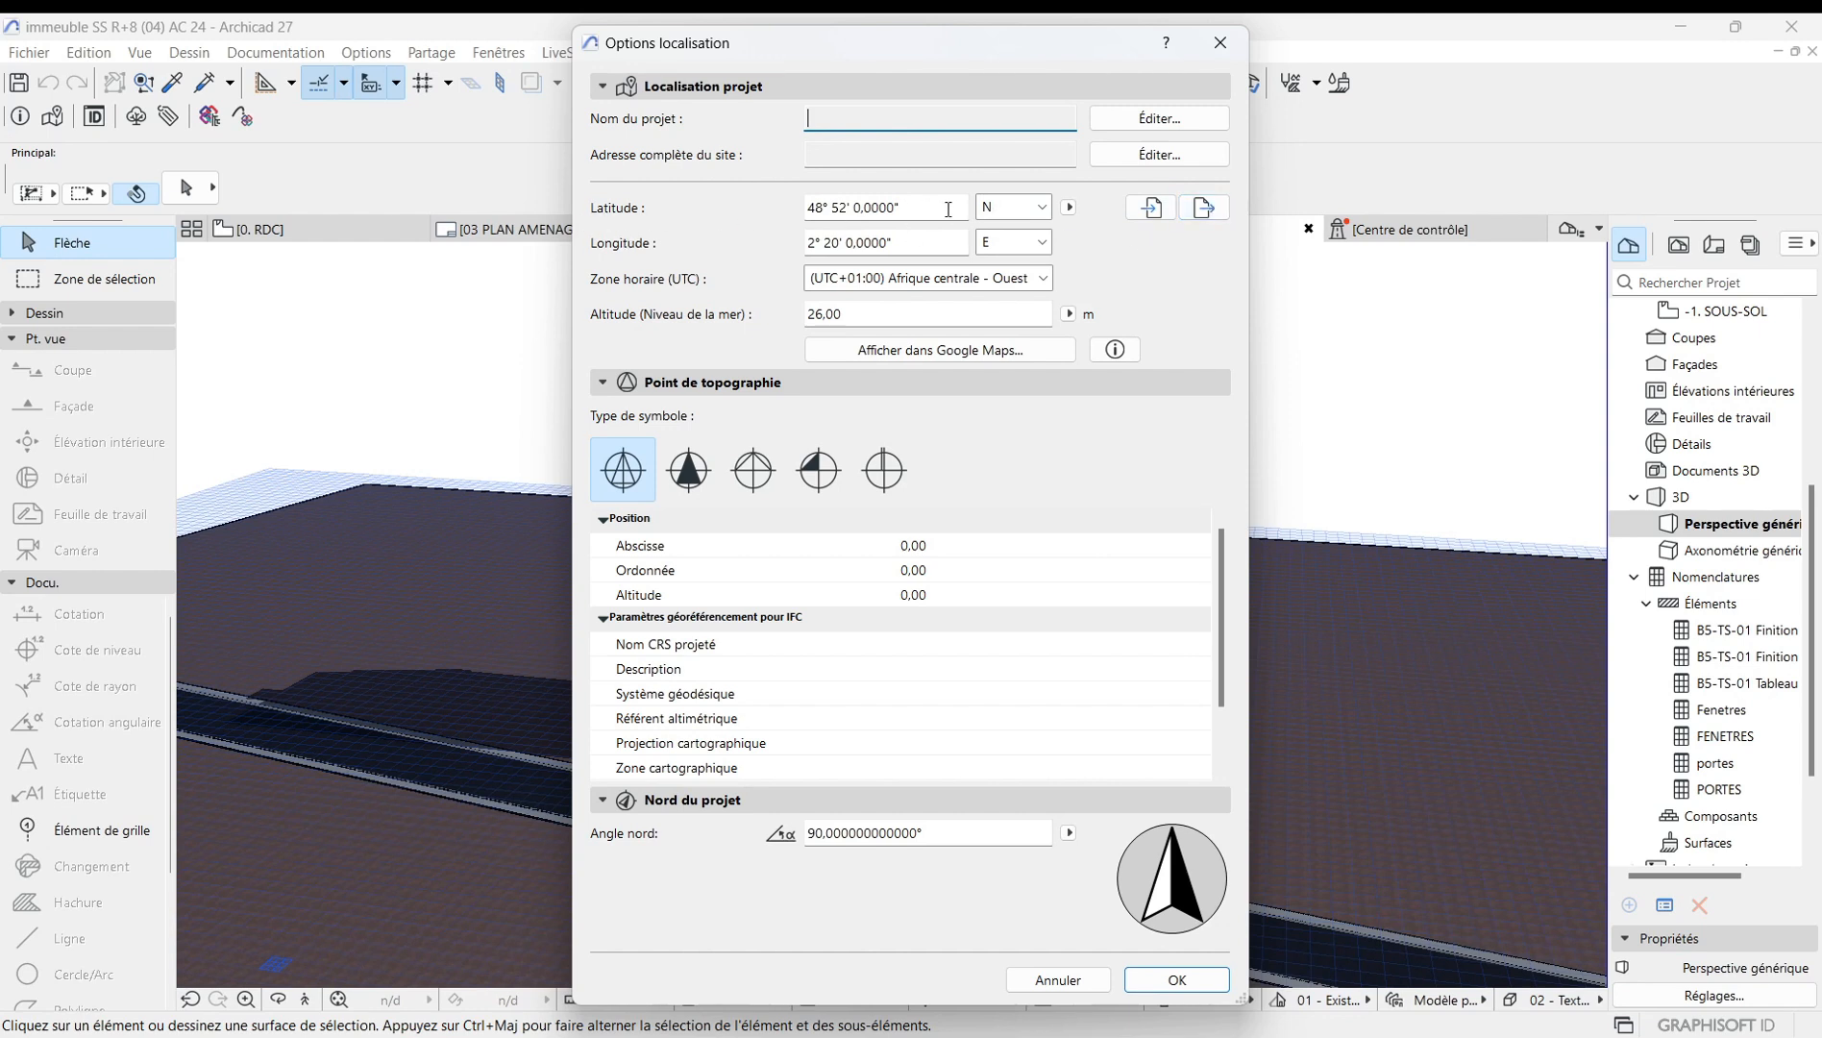
left_click(1067, 207)
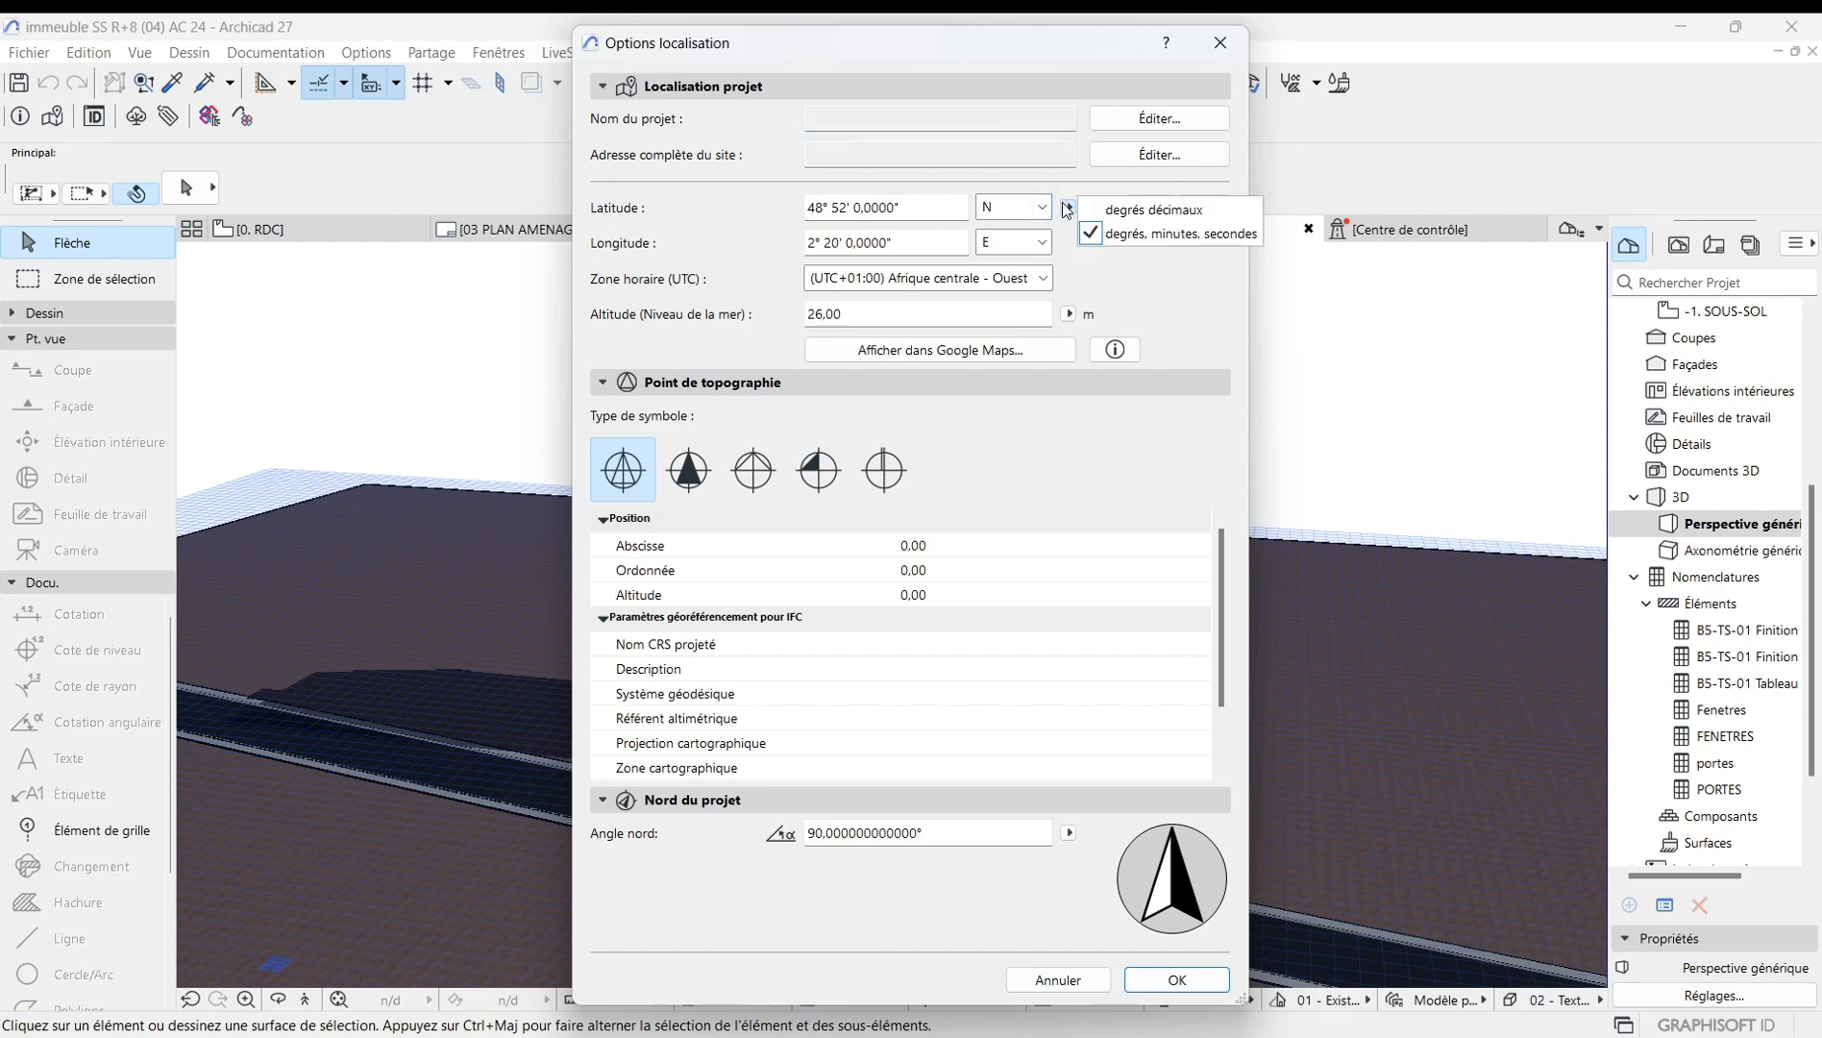
left_click(1063, 204)
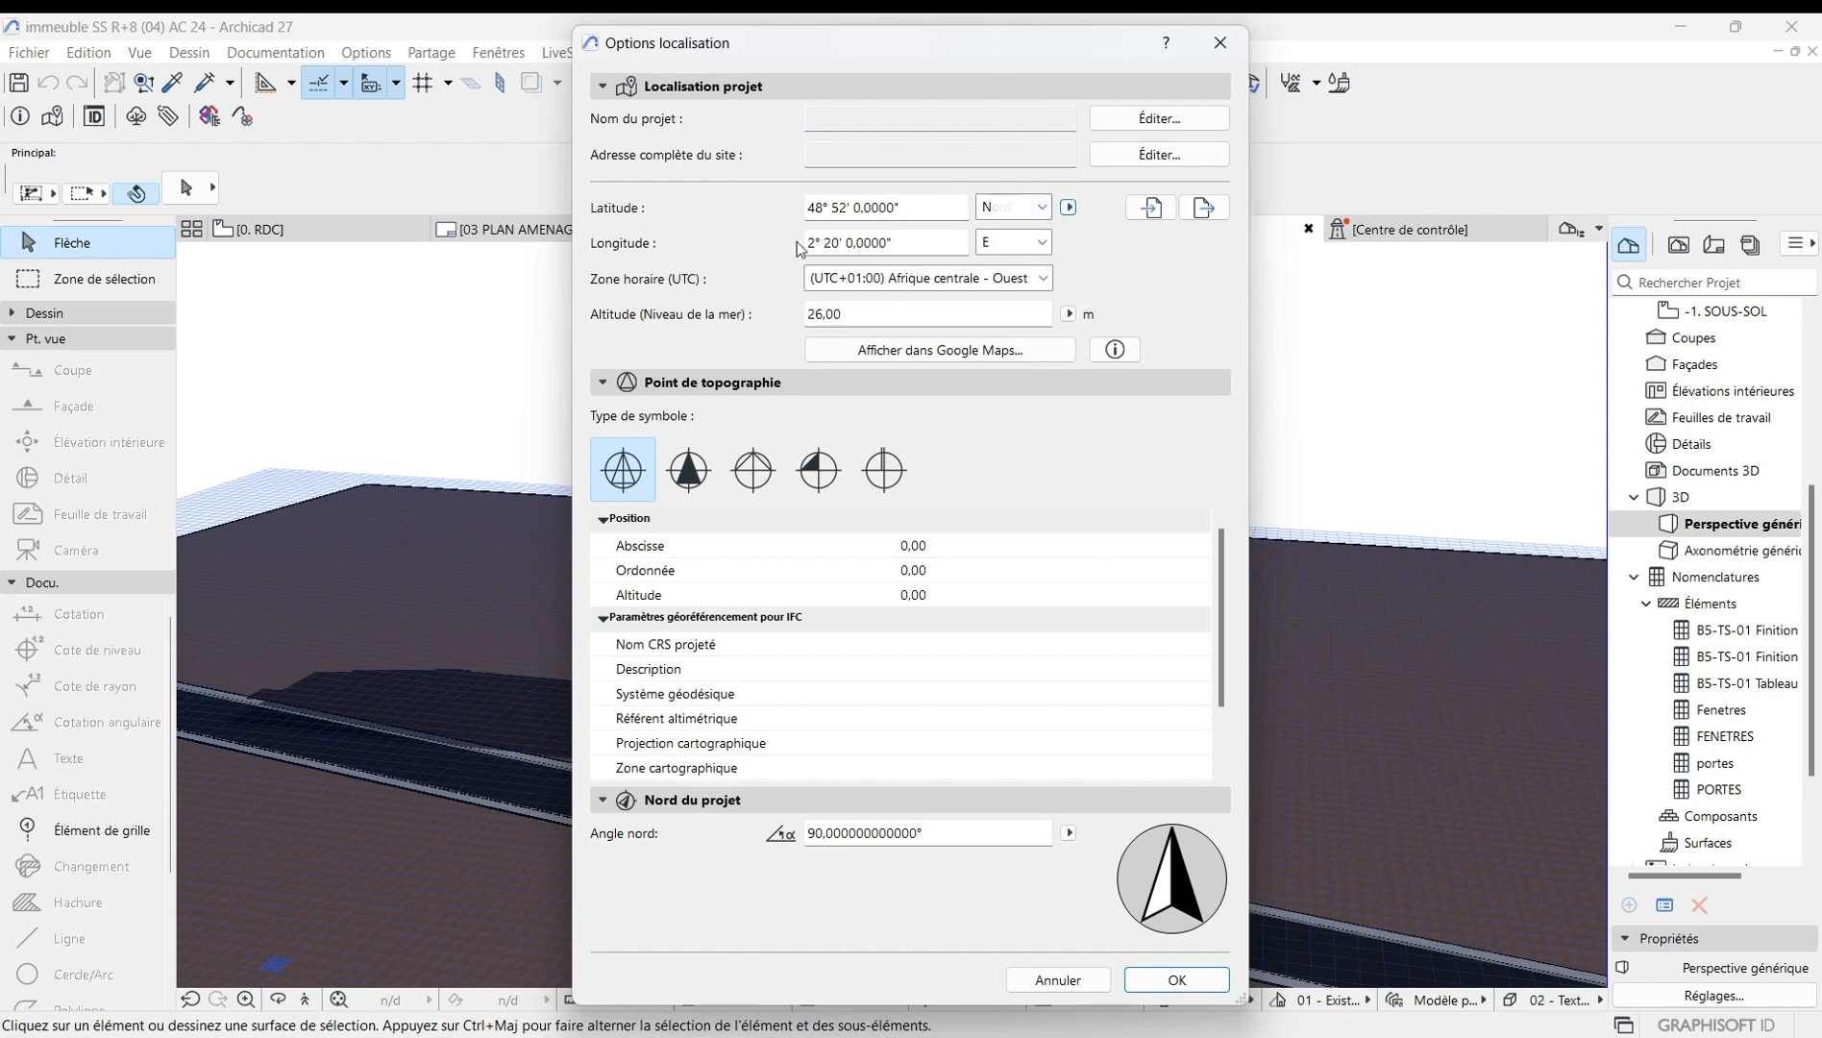
left_click(1005, 243)
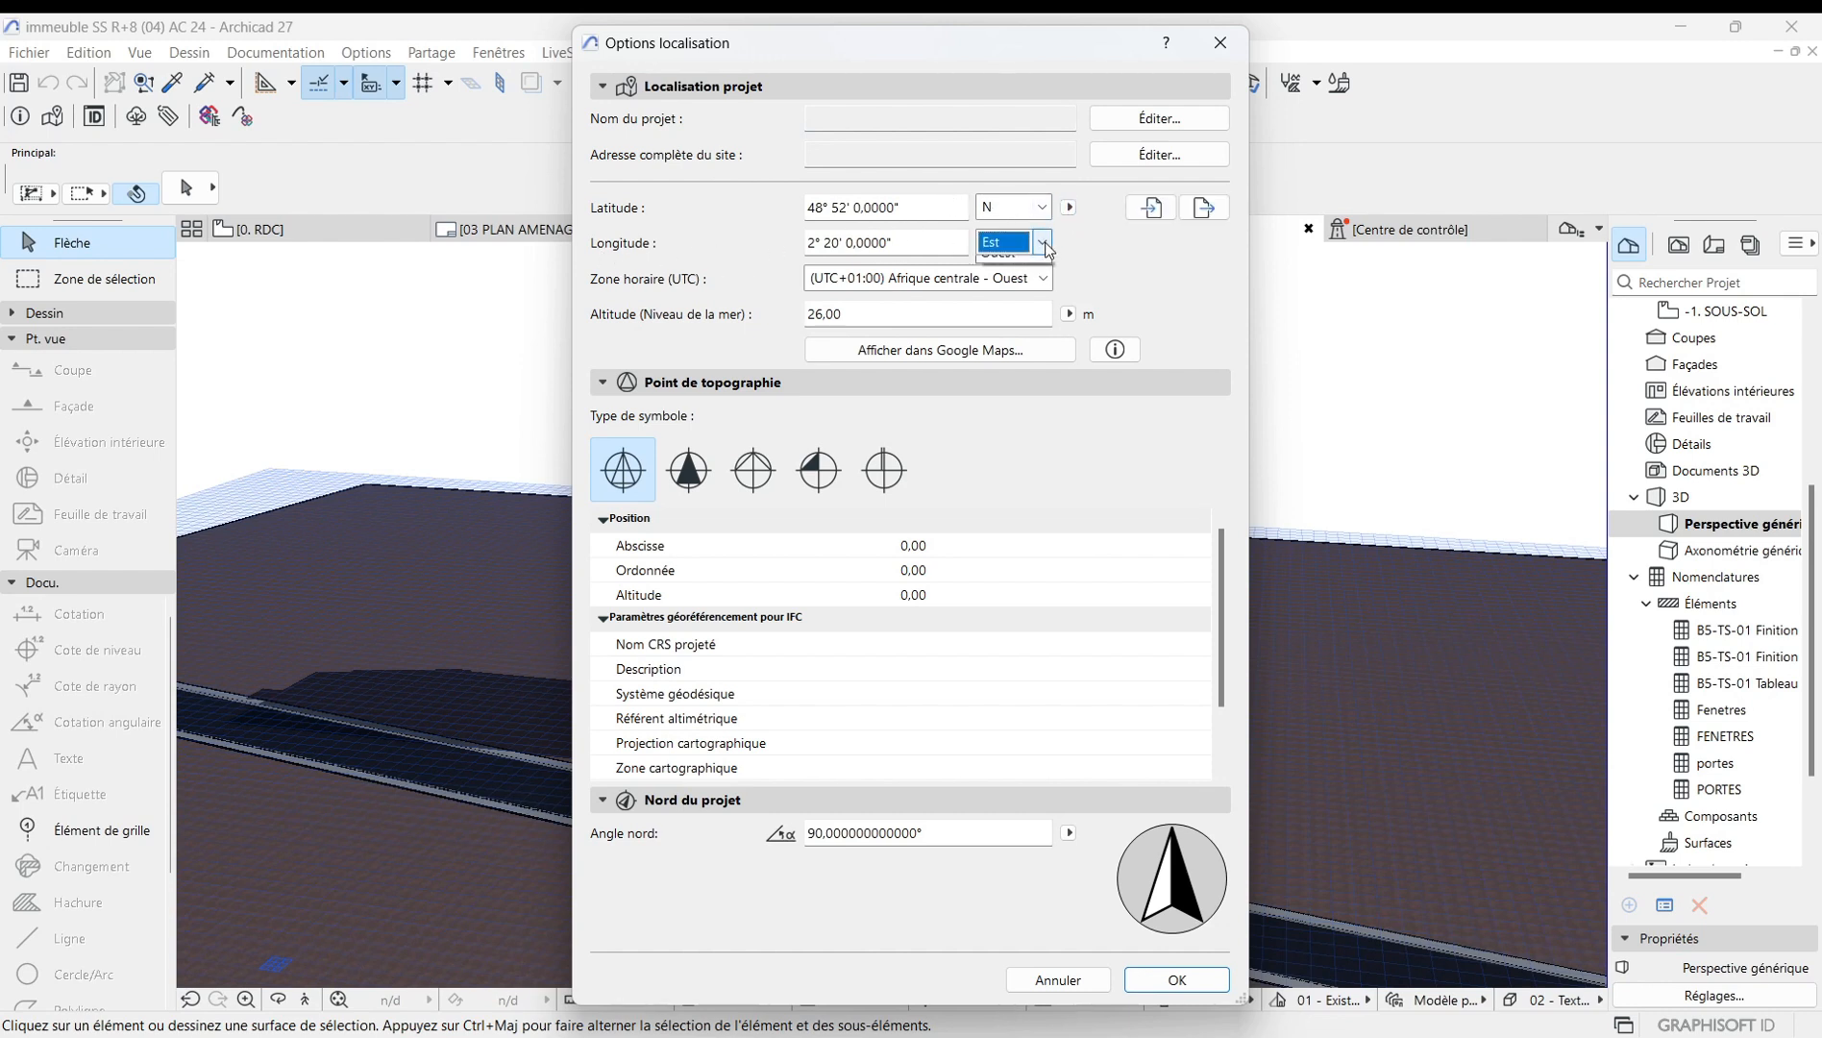
left_click(995, 250)
left_click(1044, 279)
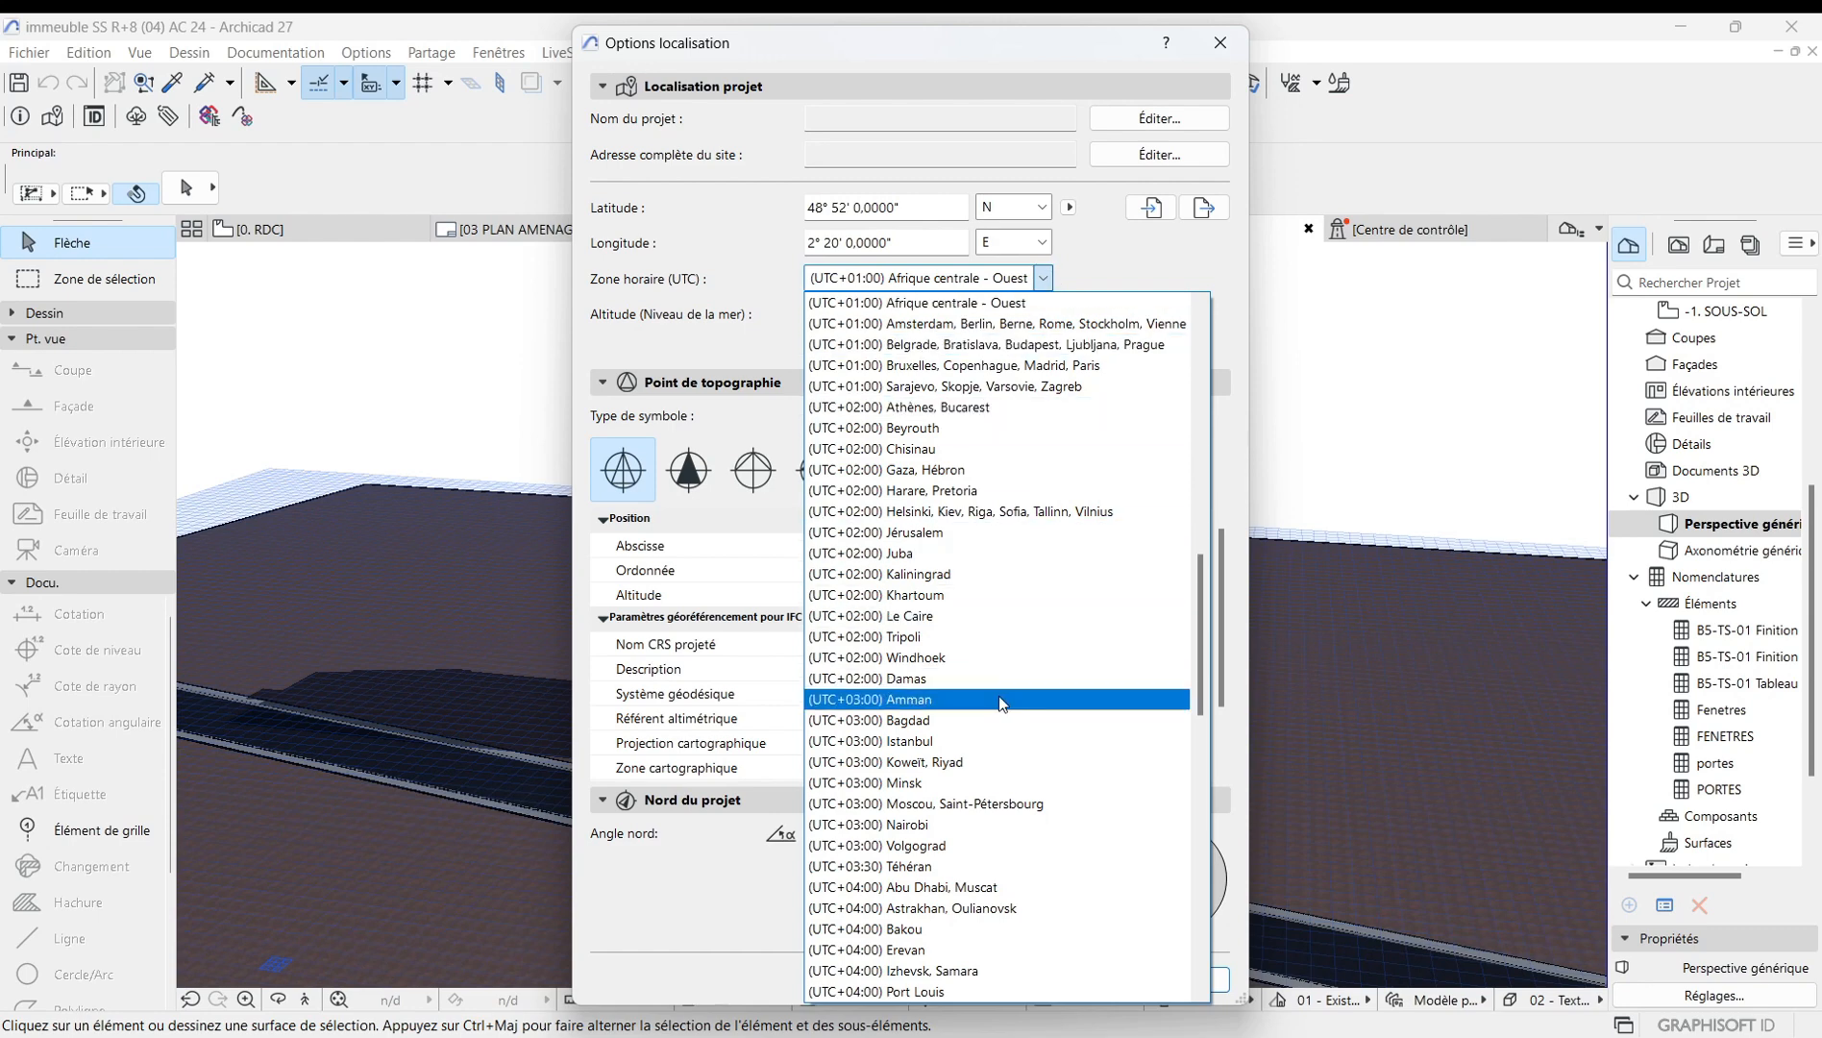
scroll(923, 812, "down", 8)
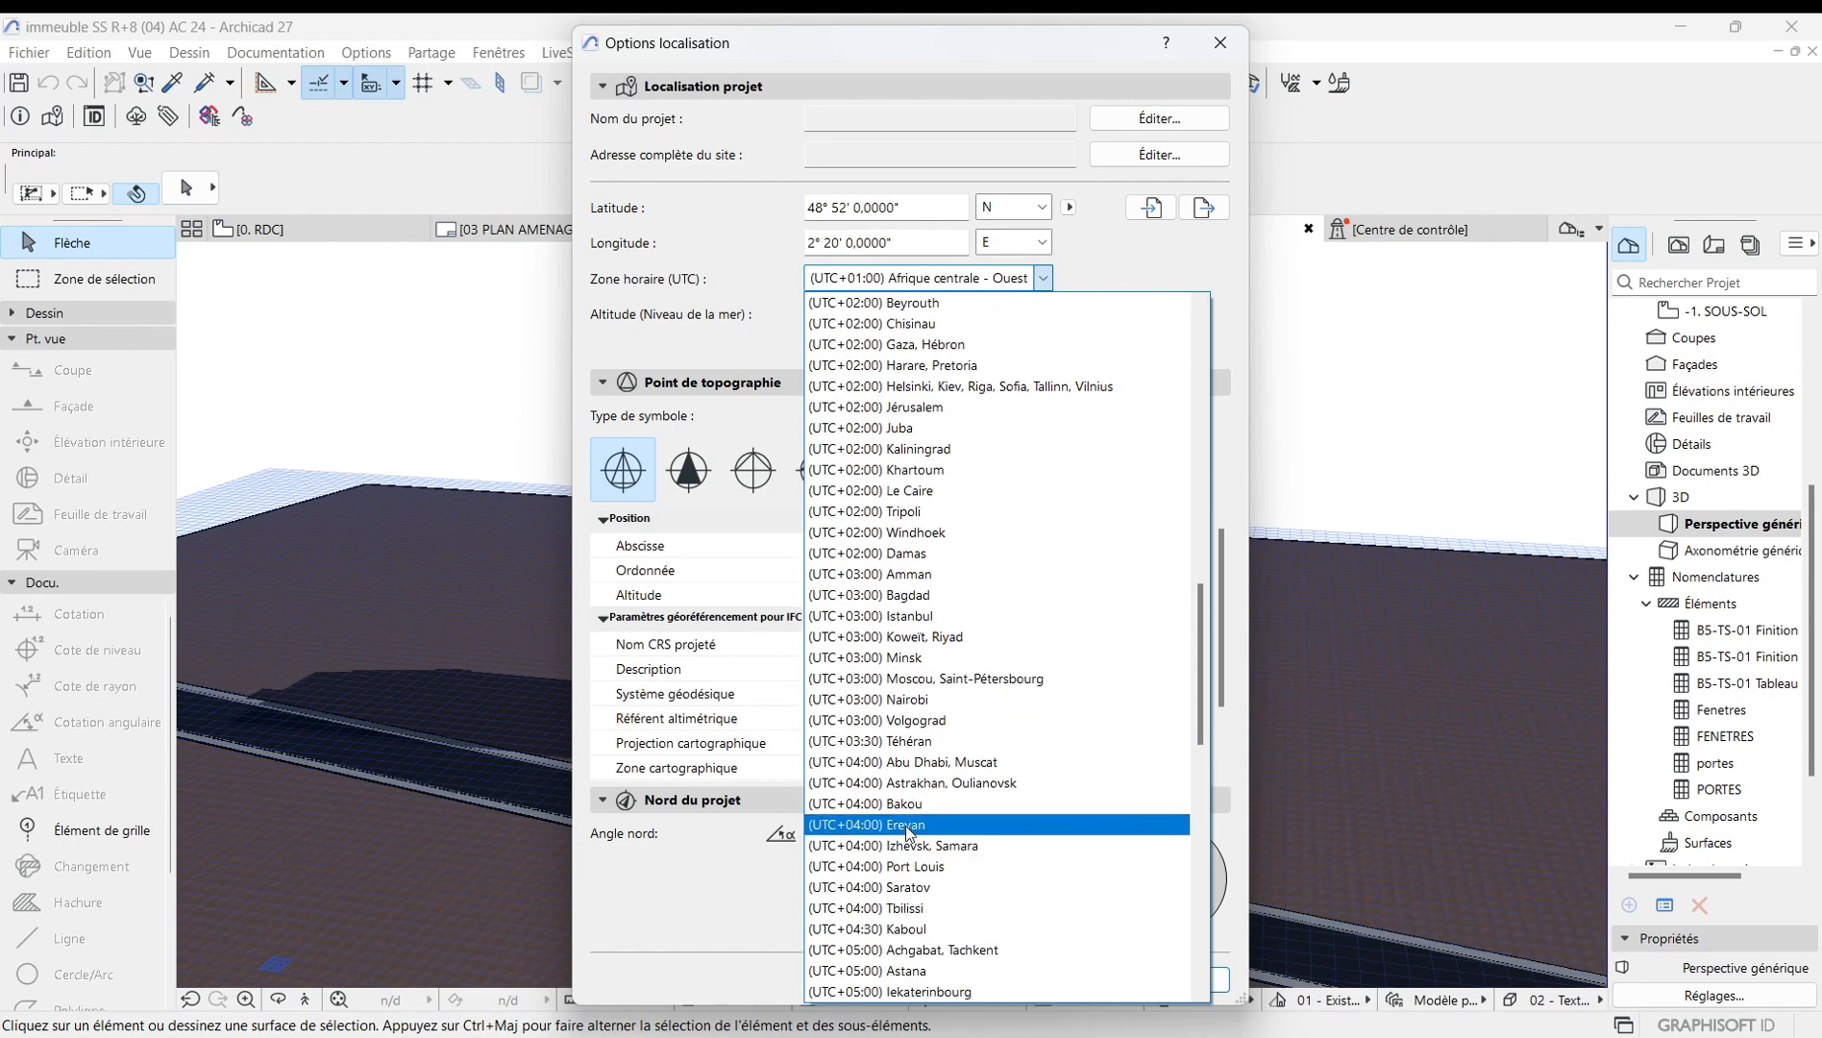
scroll(901, 817, "down", 12)
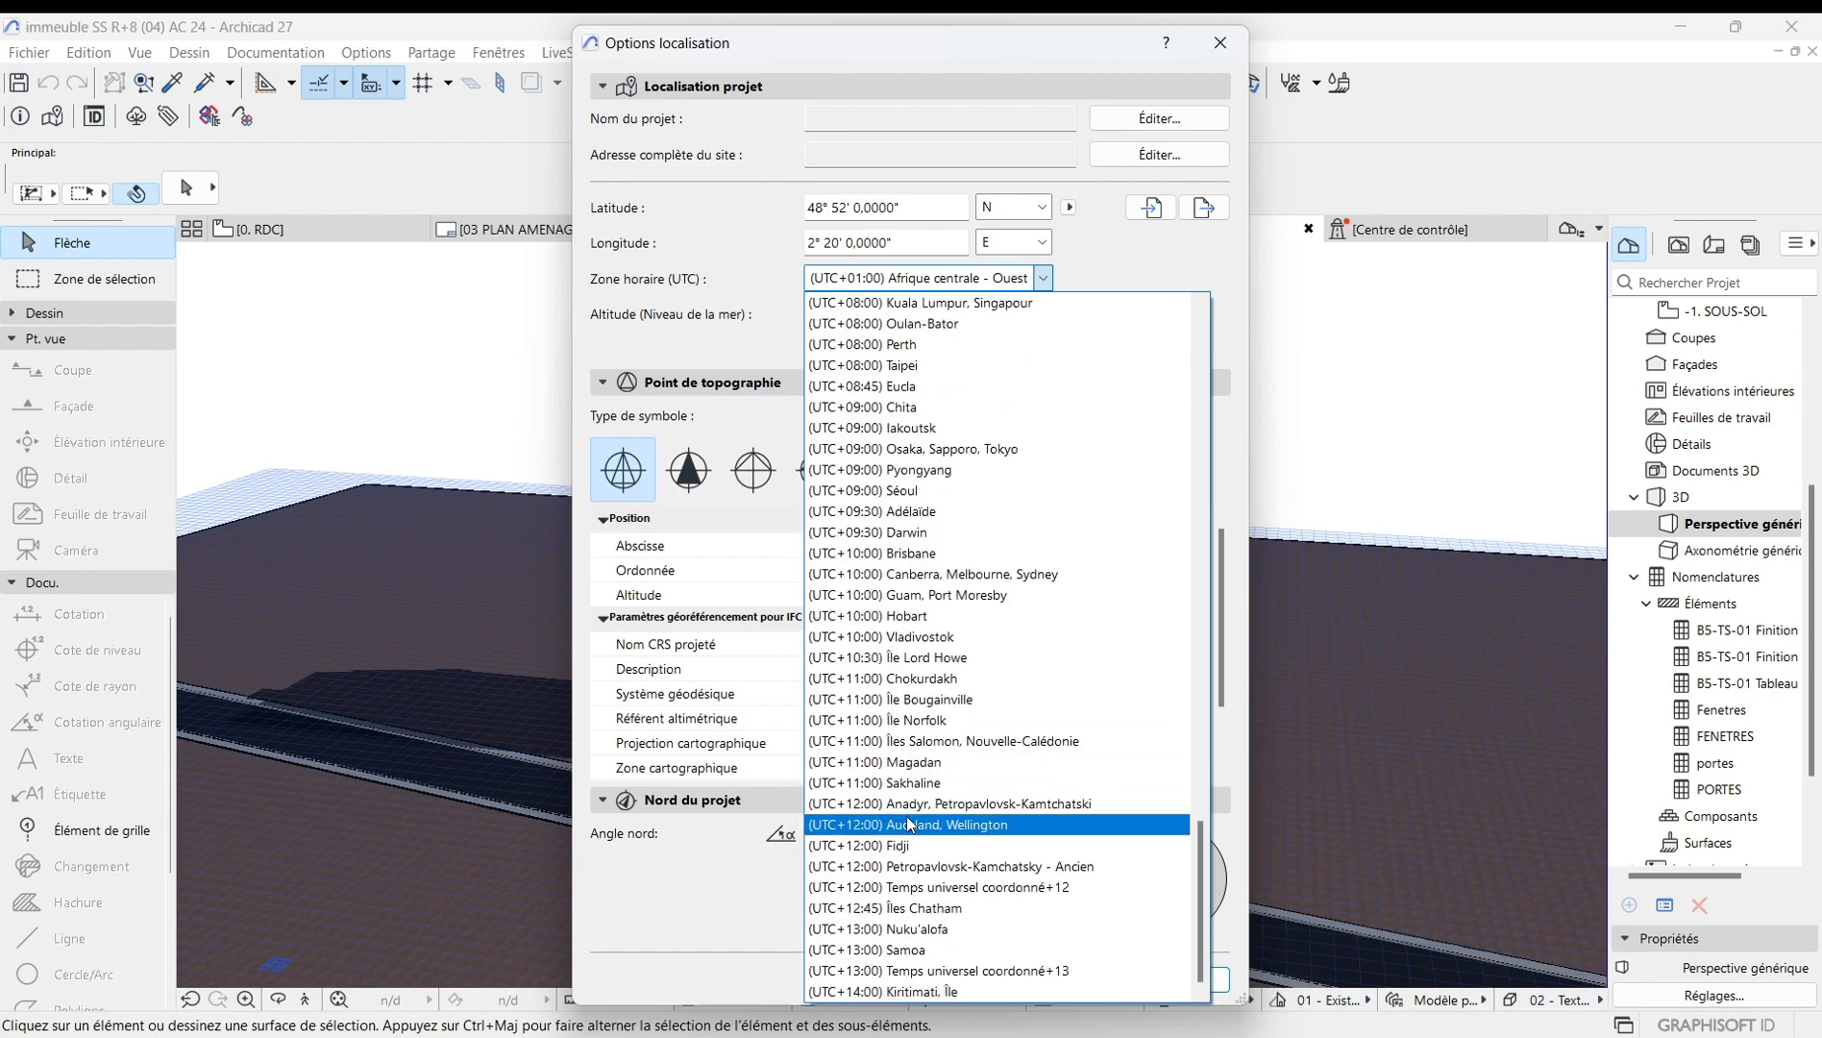
scroll(910, 822, "up", 12)
scroll(910, 798, "up", 14)
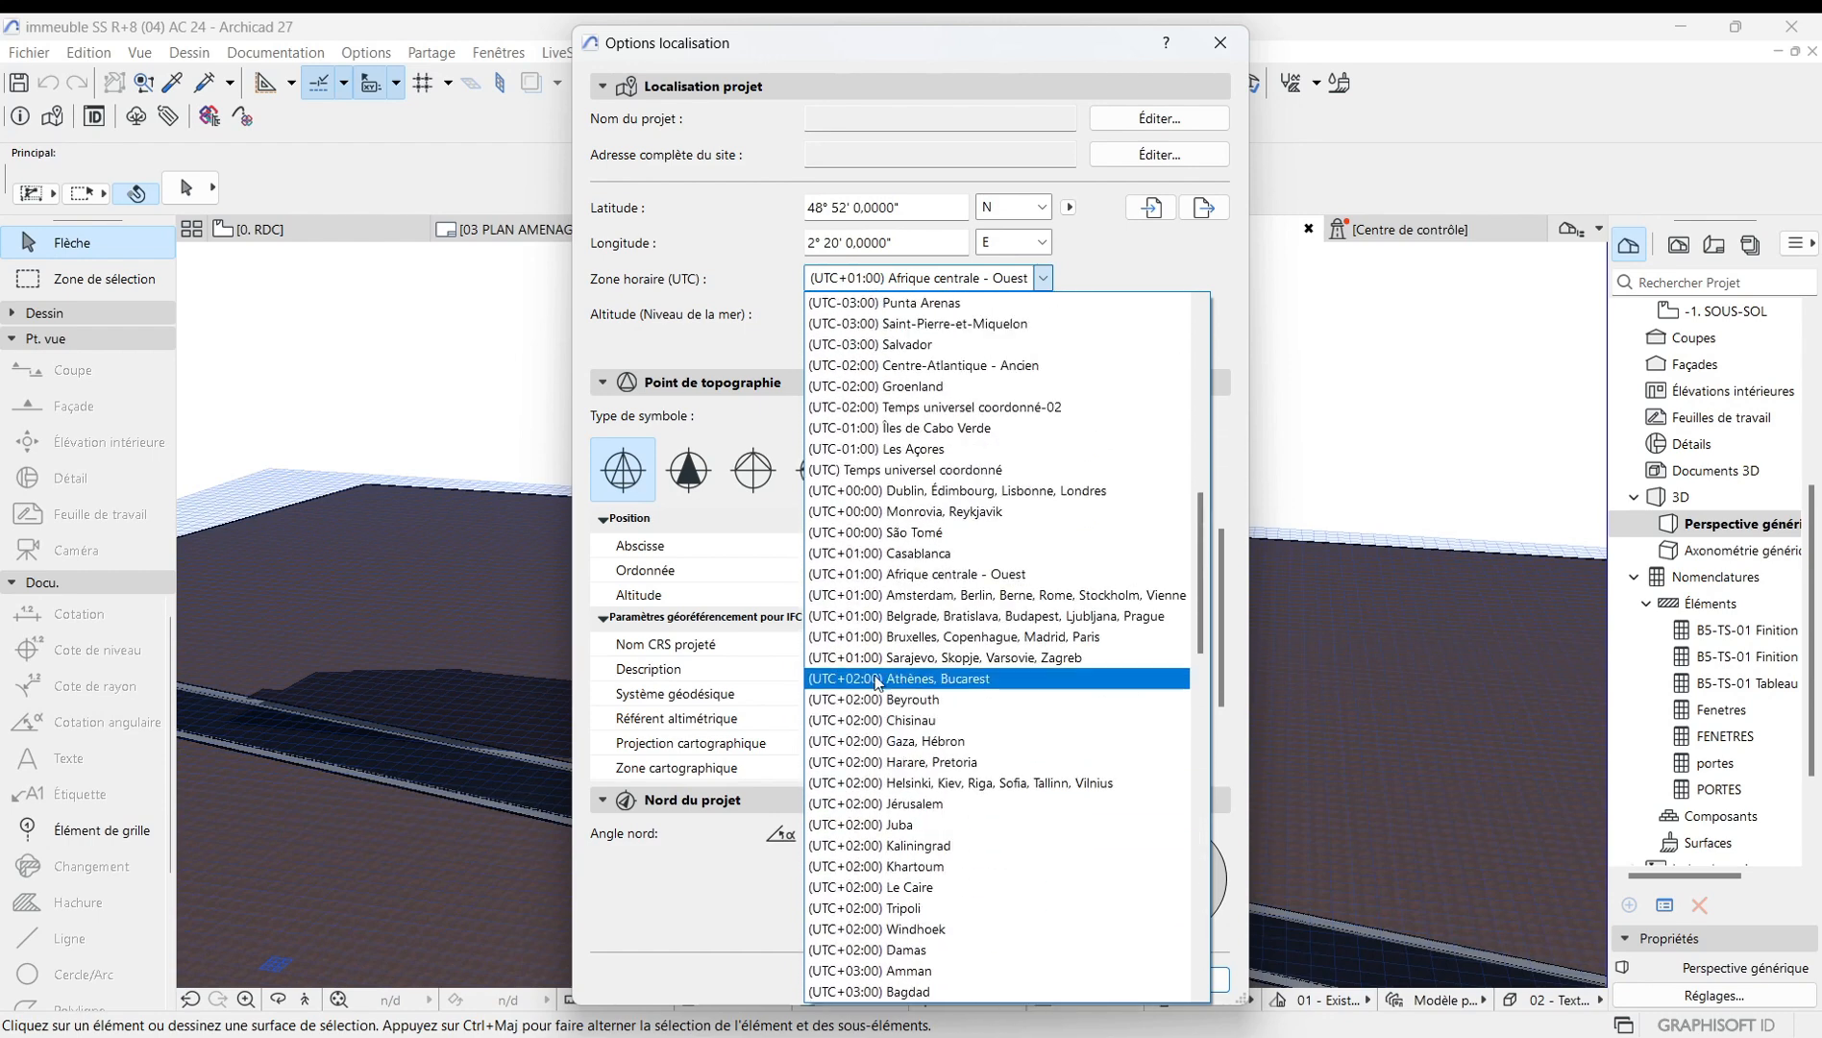
scroll(947, 520, "up", 13)
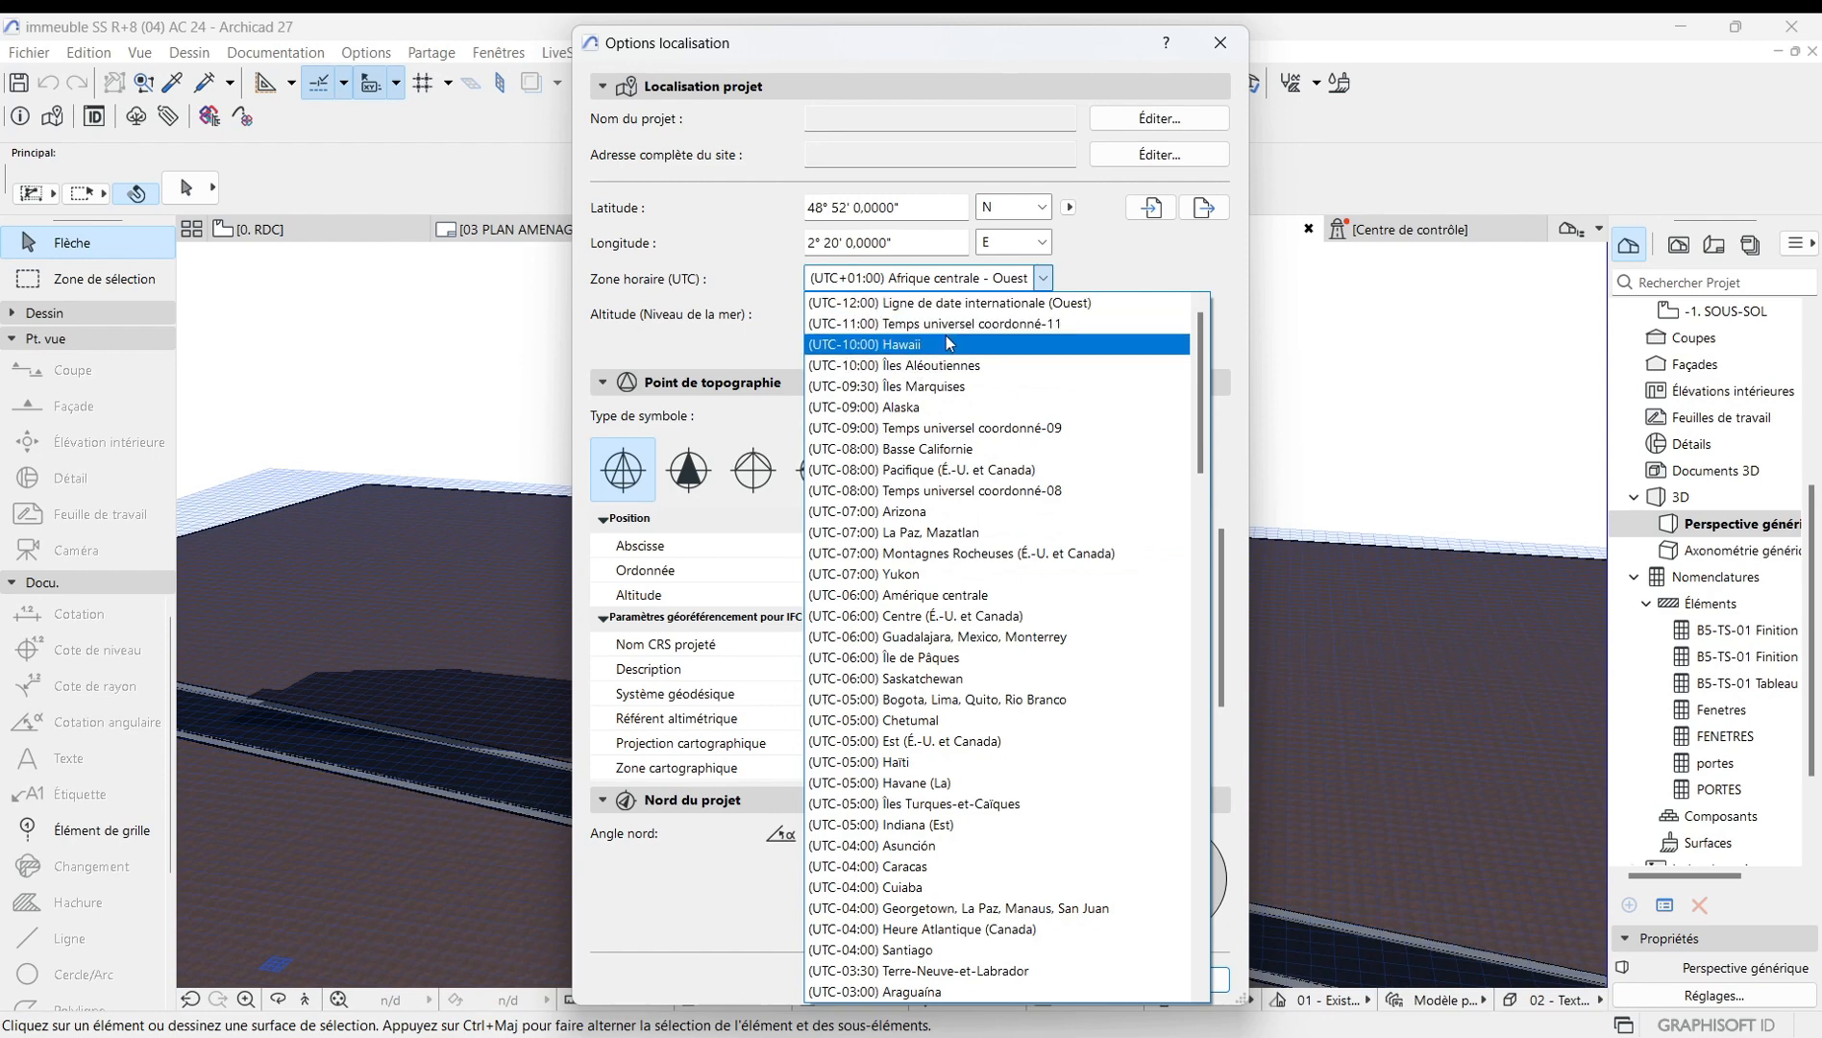
left_click(1301, 312)
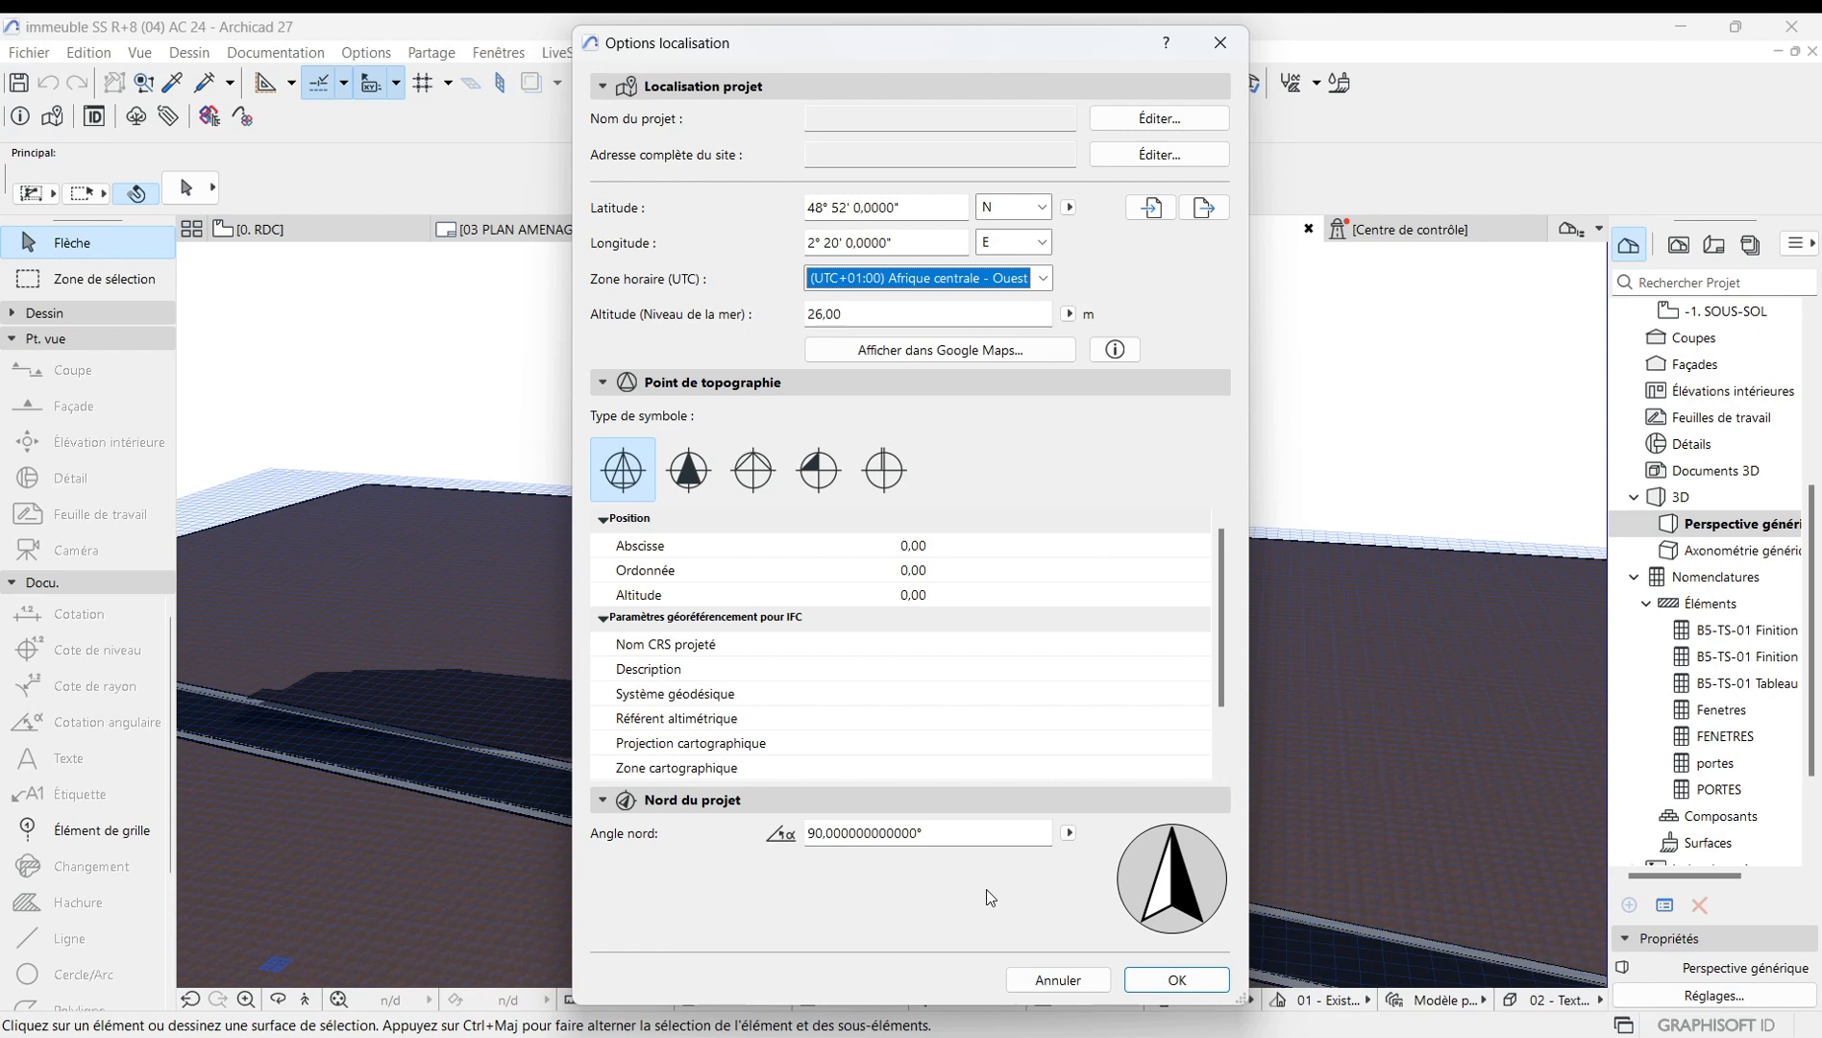
left_click_drag(1172, 874, 1172, 859)
left_click(1178, 987)
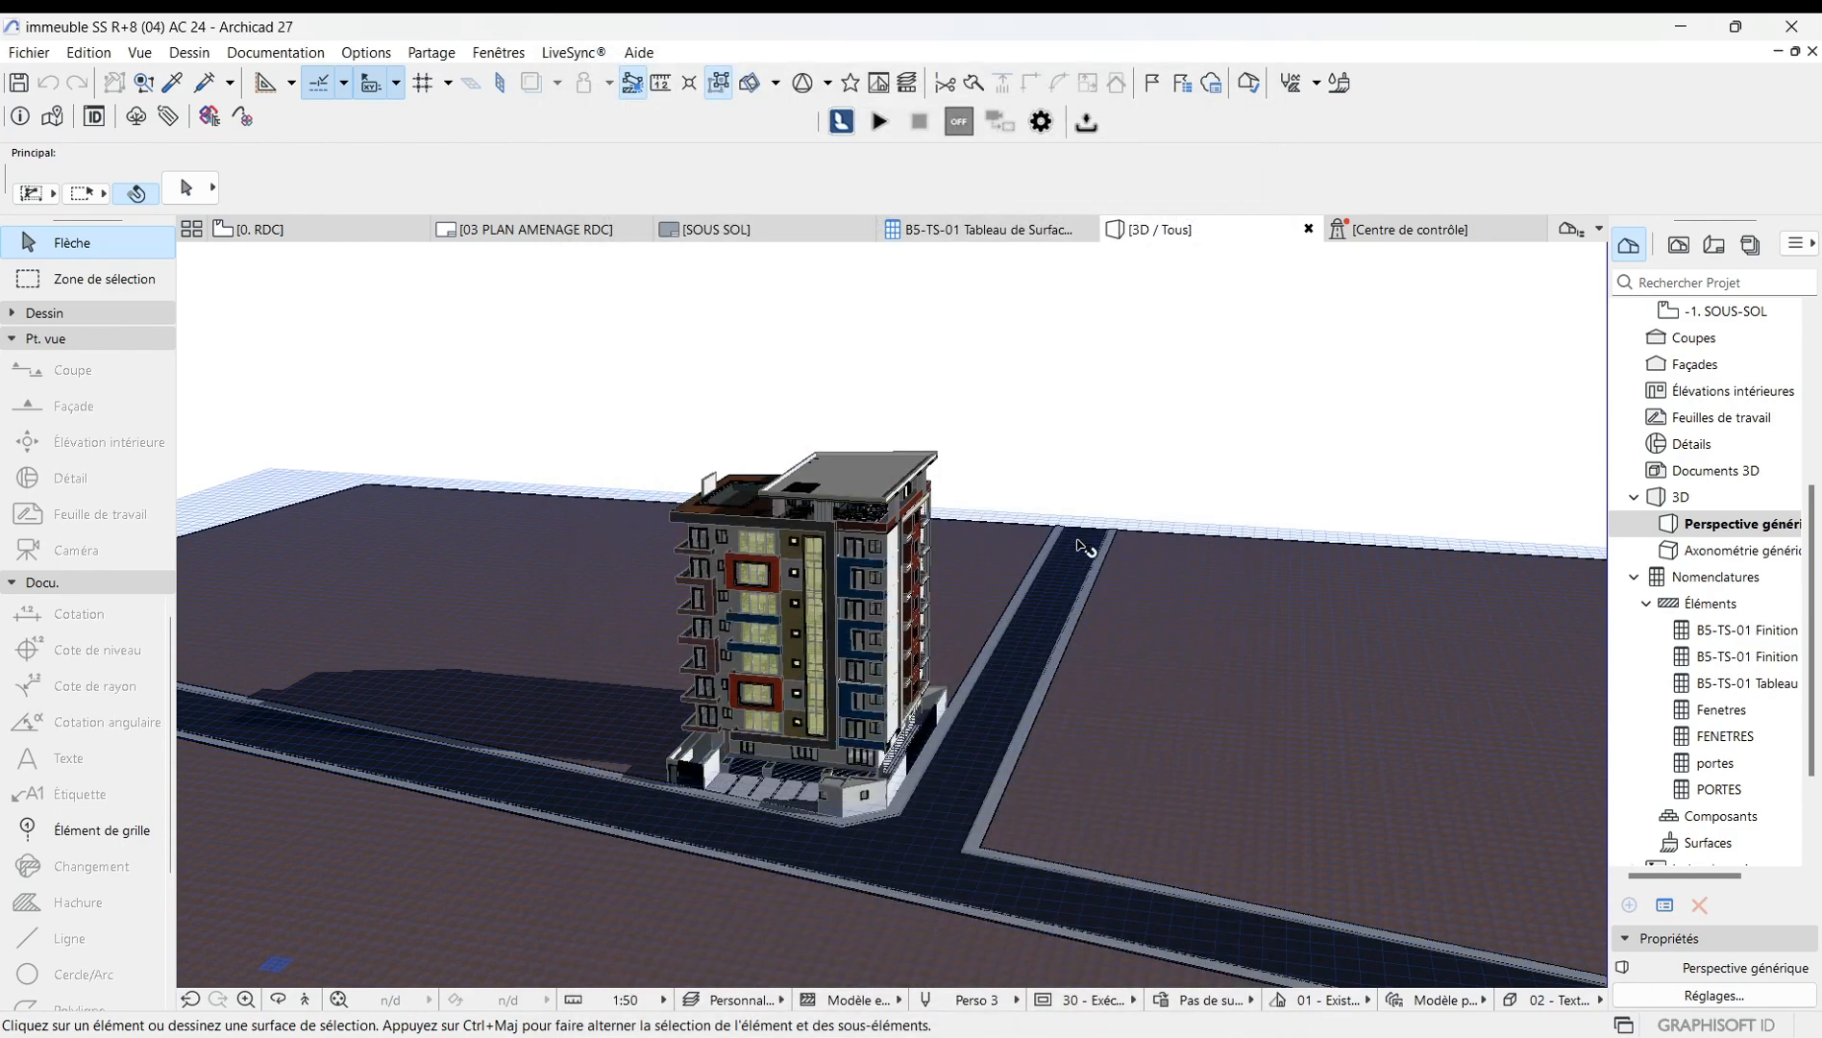
Zoom and orbit around the building to examine its facades from another side.
scroll(947, 602, "up", 5)
scroll(834, 742, "down", 3)
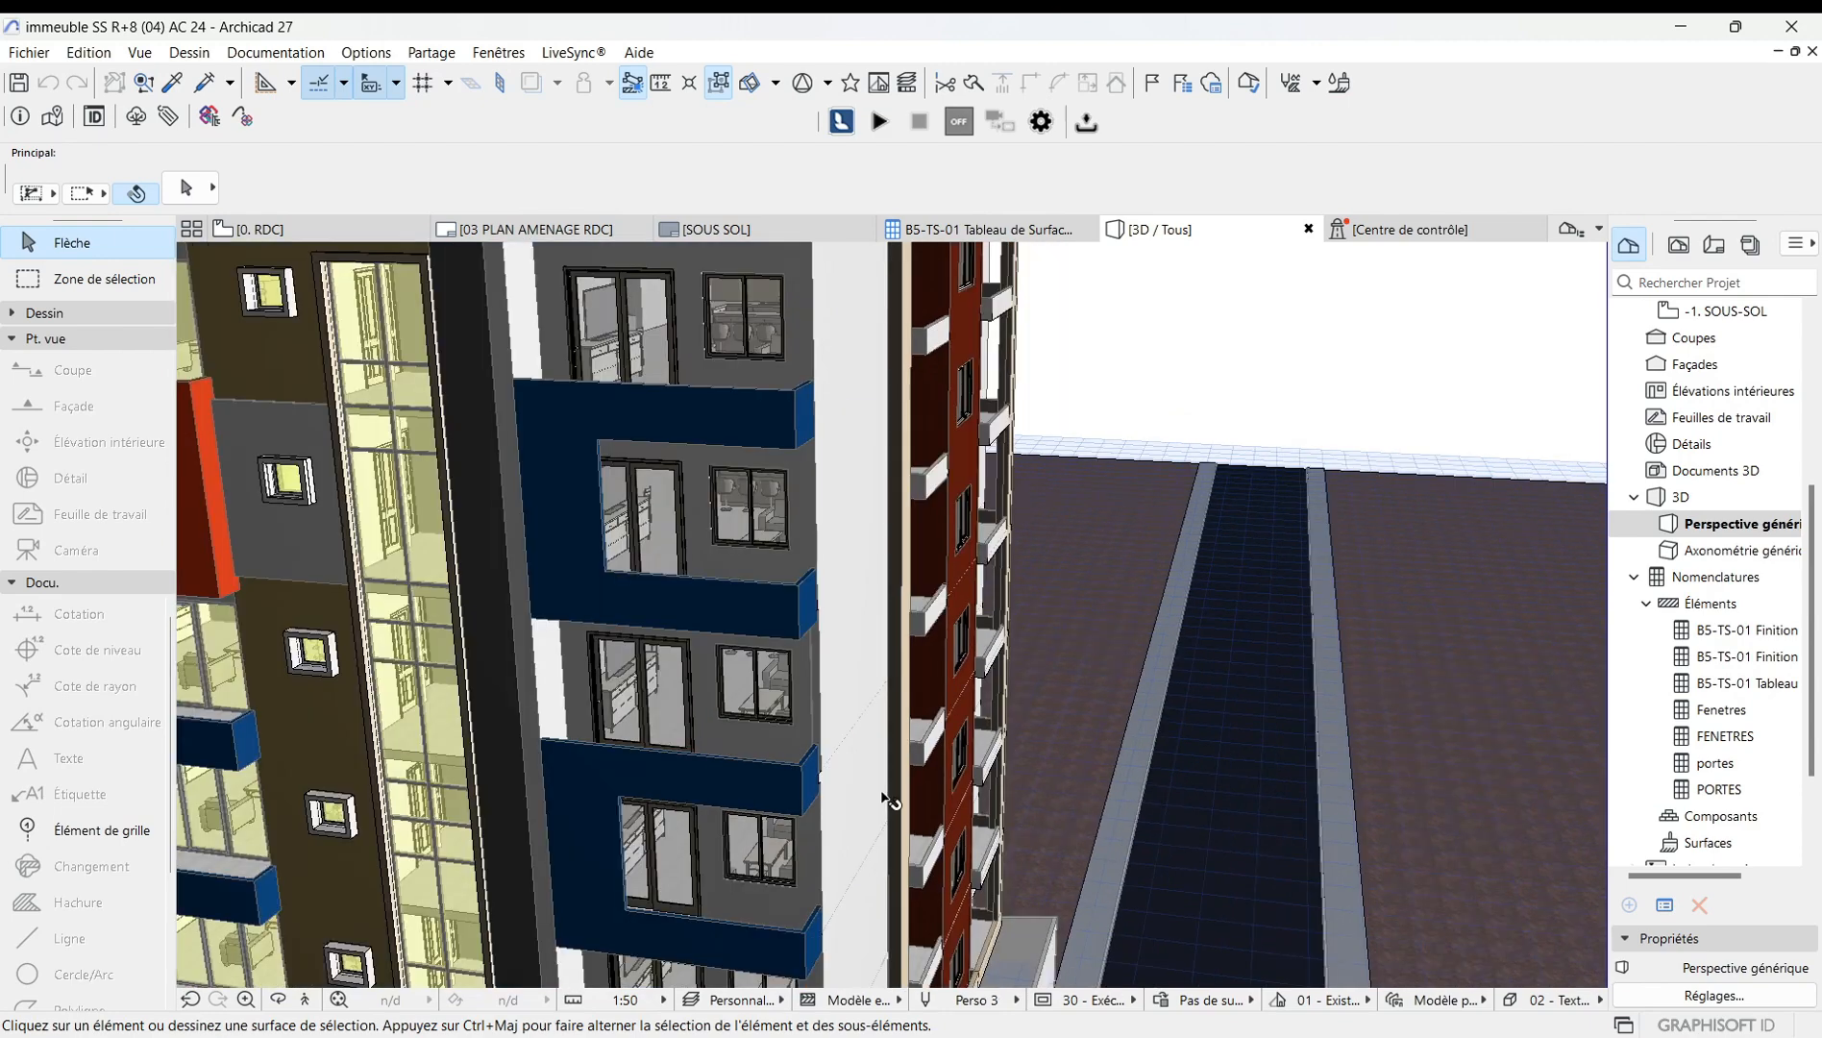
scroll(882, 790, "down", 8)
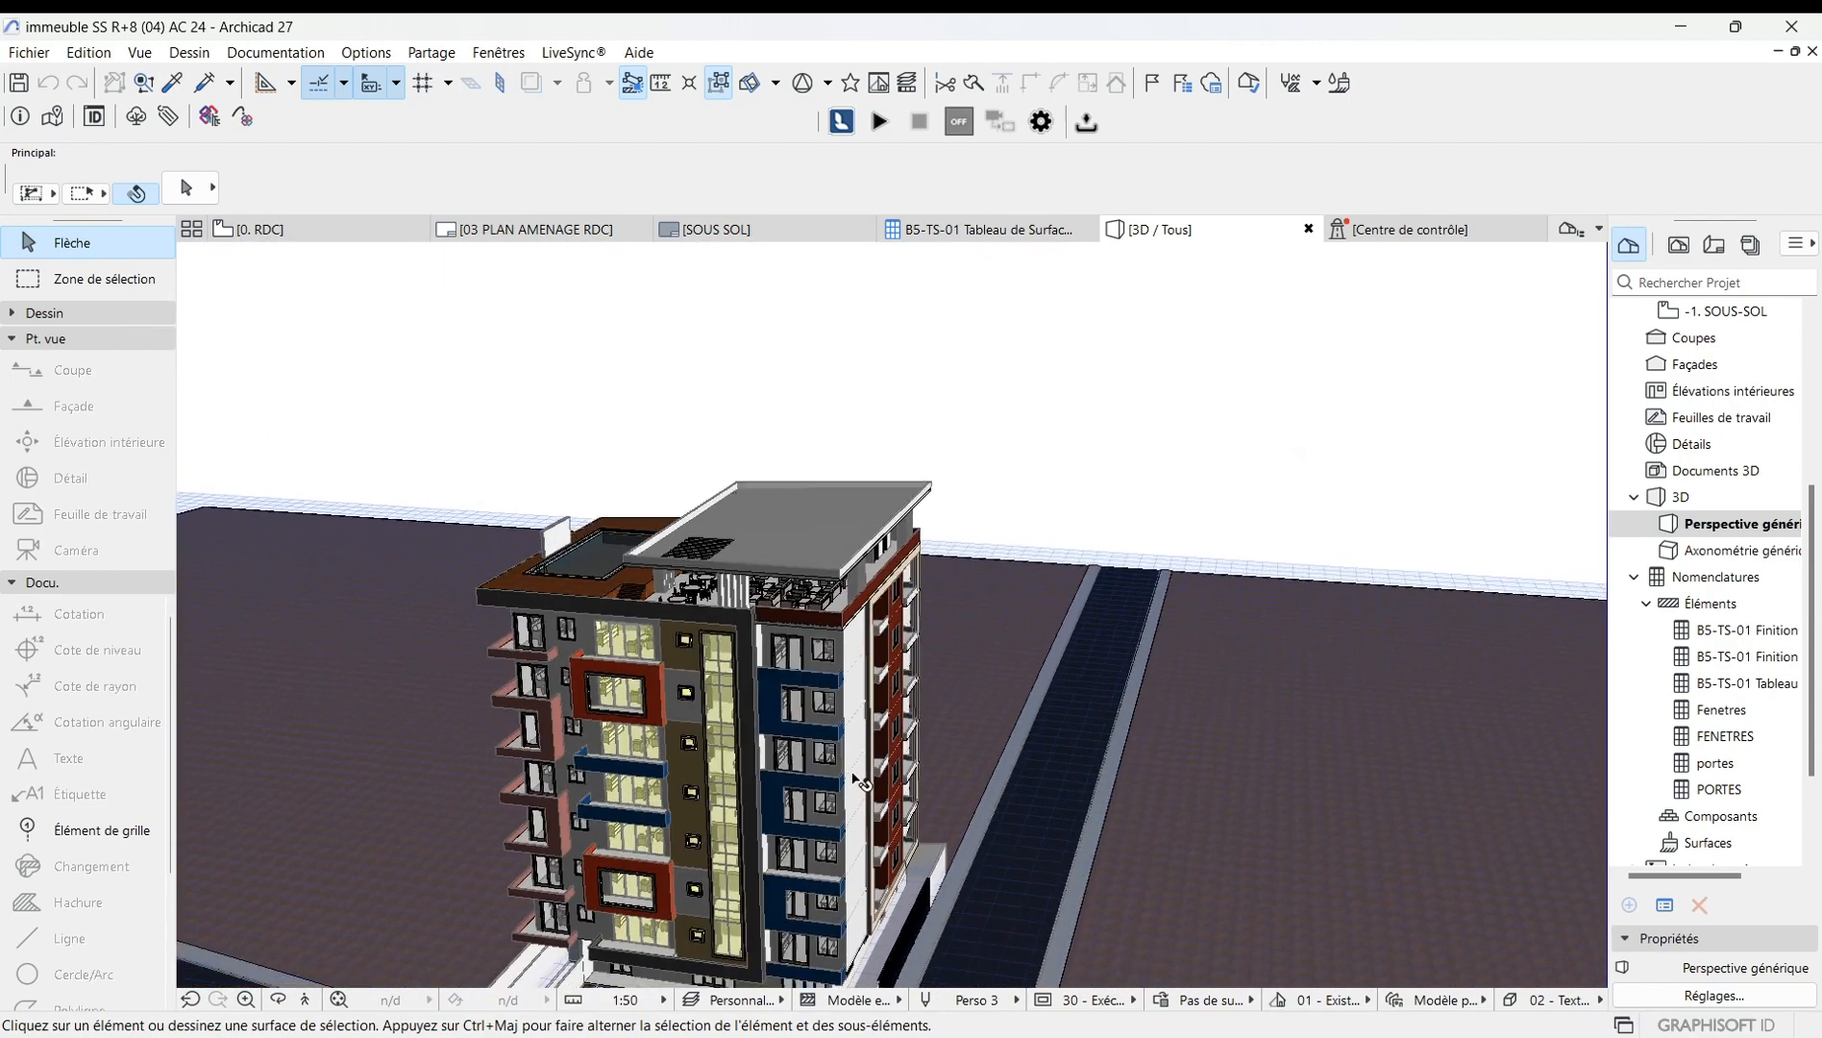
scroll(846, 553, "up", 3)
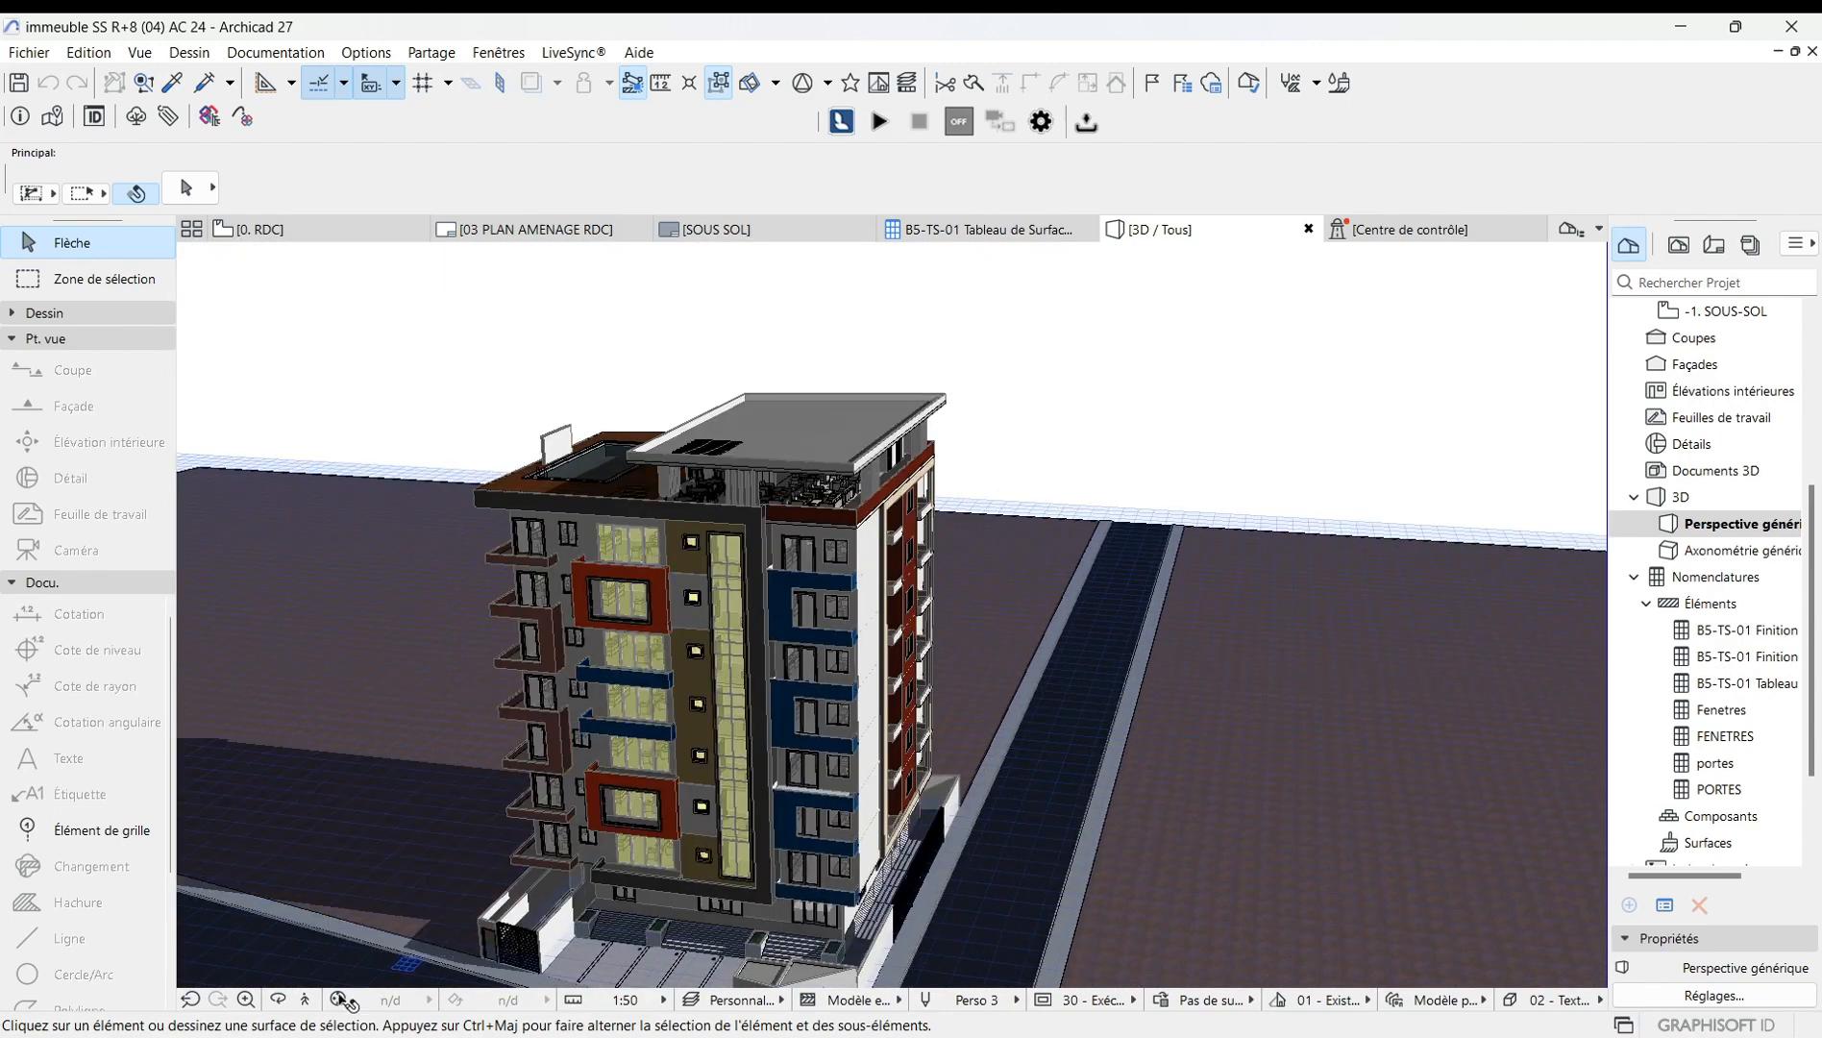
left_click(280, 1000)
mouse_move(797, 740)
left_mouse_down()
mouse_move(716, 688)
mouse_move(843, 518)
mouse_move(839, 674)
mouse_move(775, 725)
left_mouse_up()
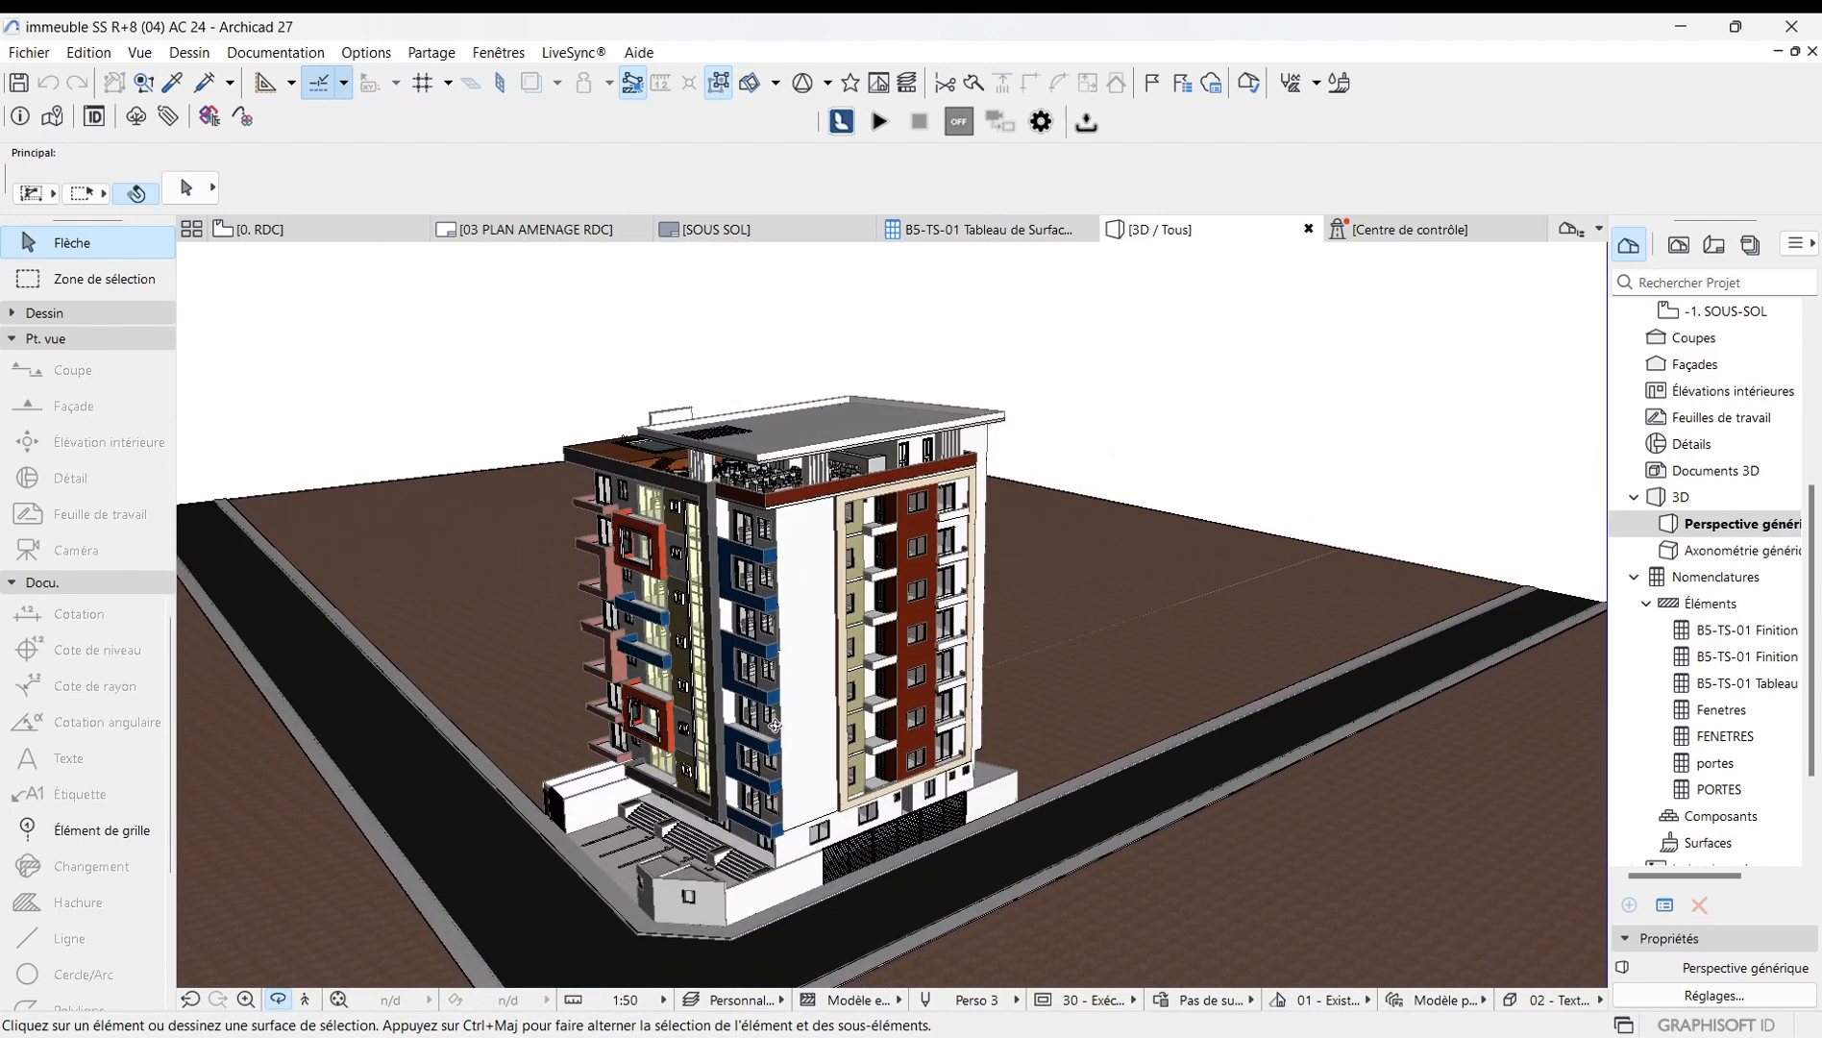
key("Escape")
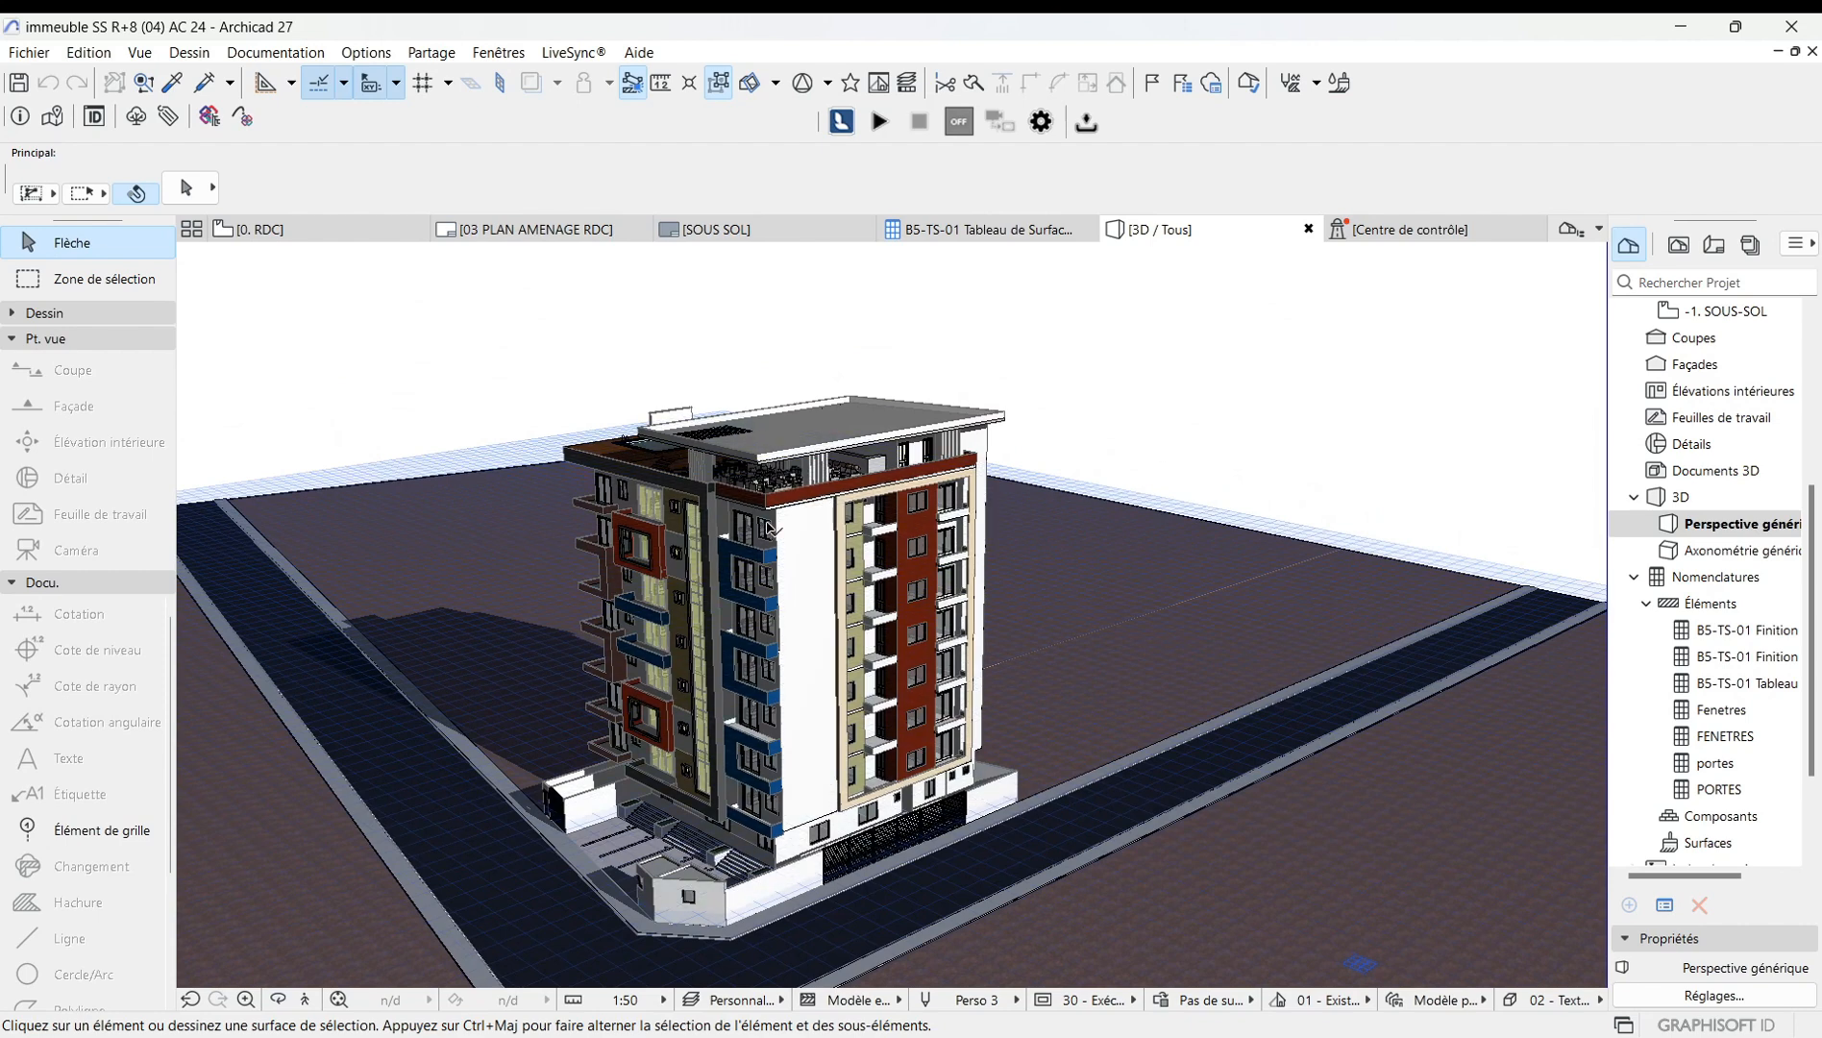
scroll(771, 526, "up", 1)
left_click(1198, 379)
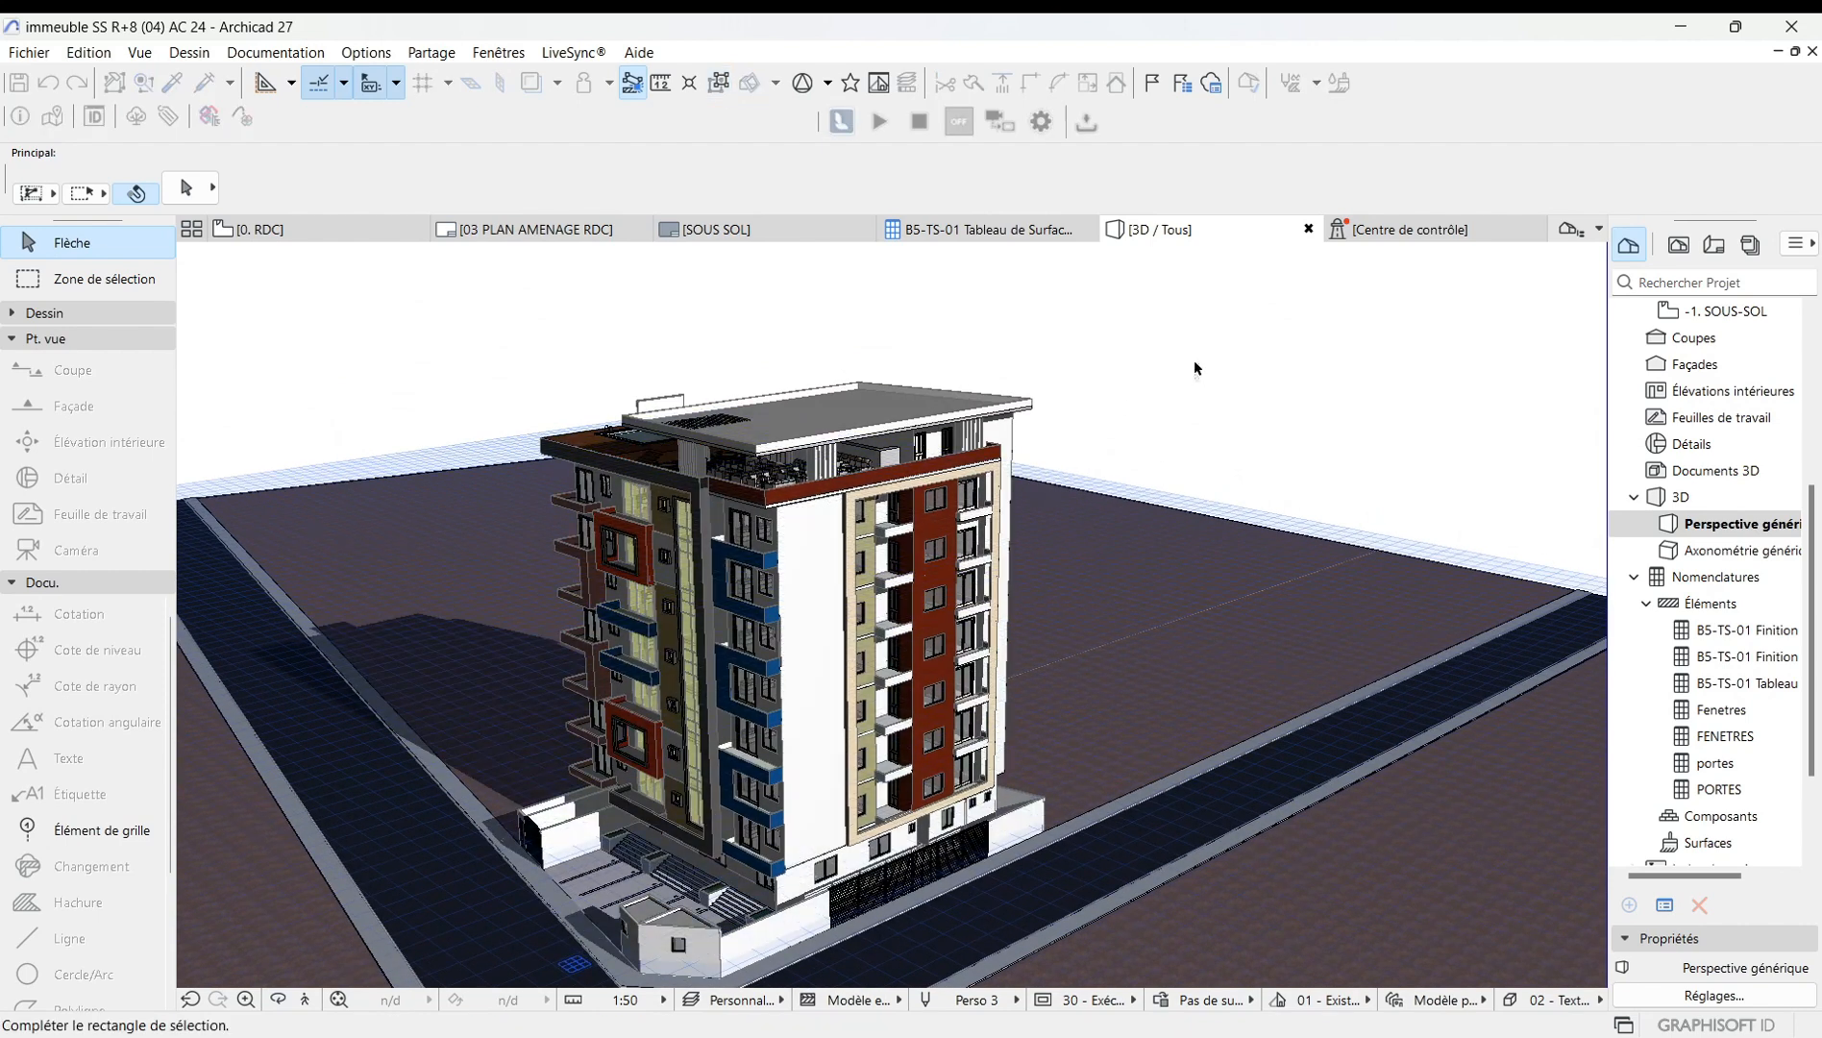
middle_click_drag(1193, 368, 1067, 320)
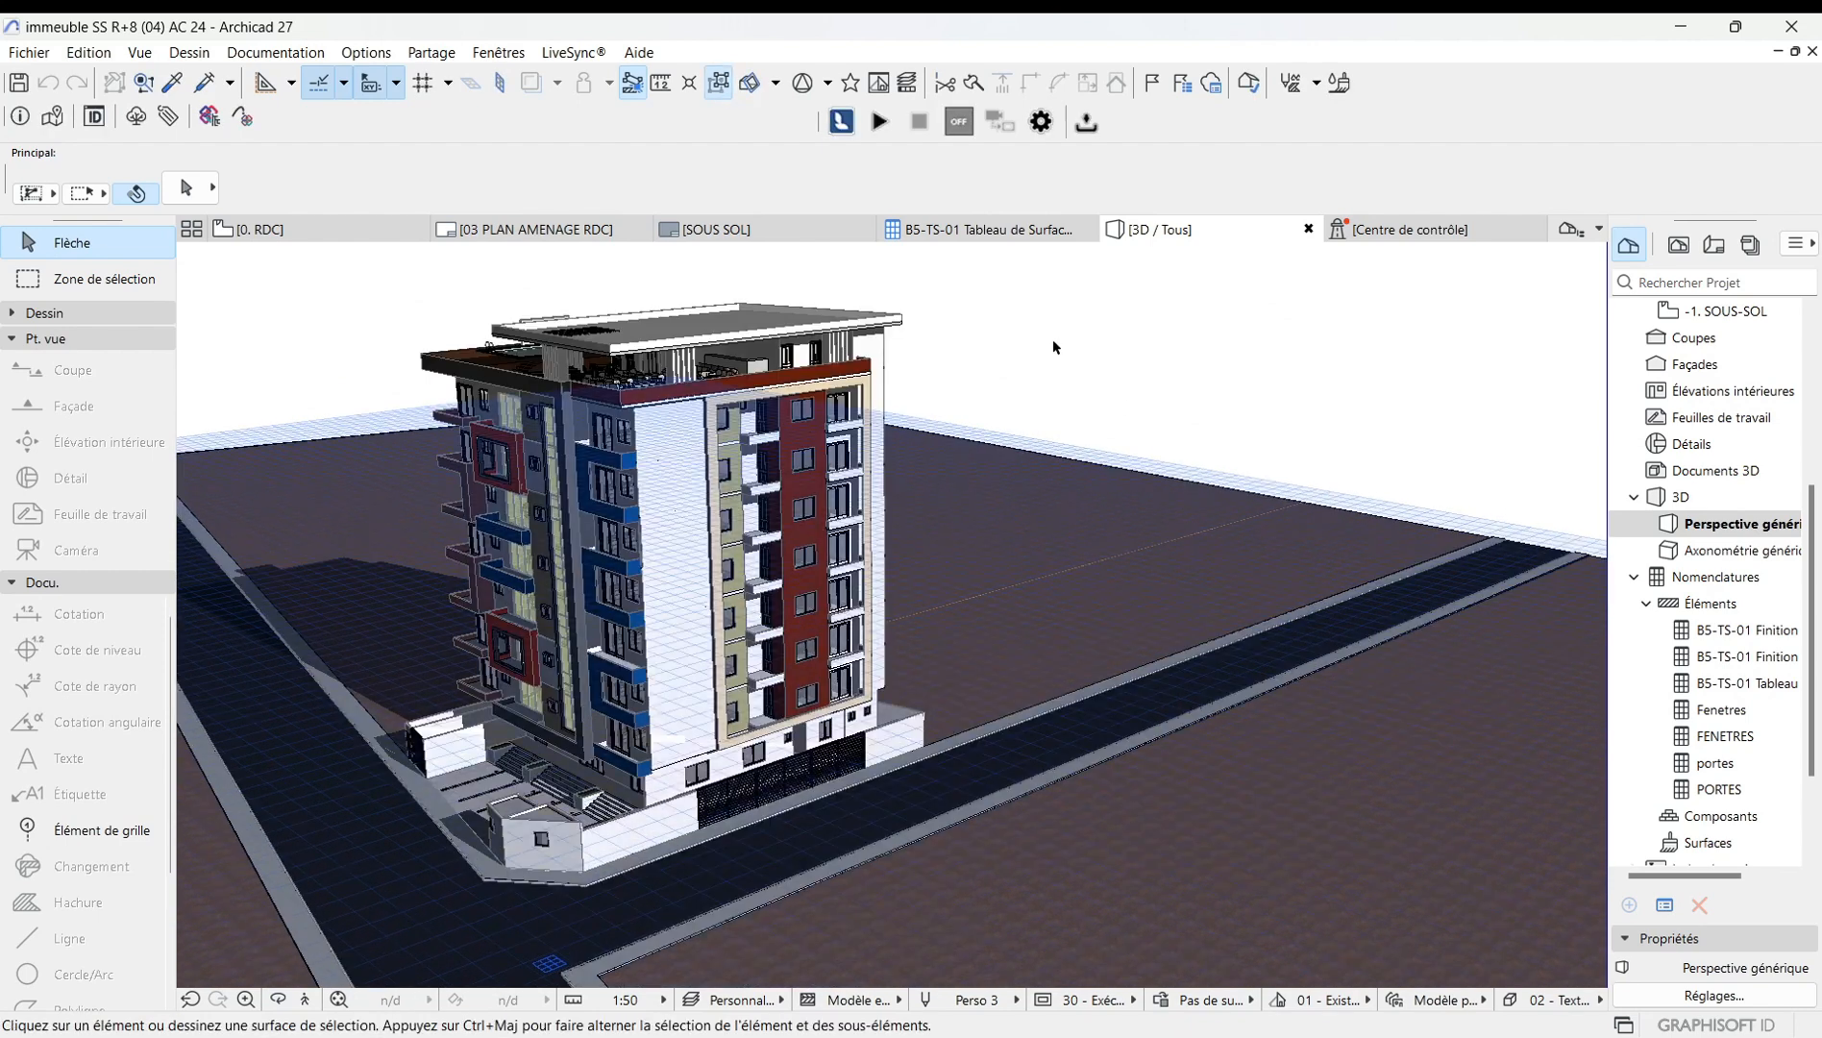
Open the view settings, switch to parallel projection options, and open the axonometry preset choices.
right_click(1059, 337)
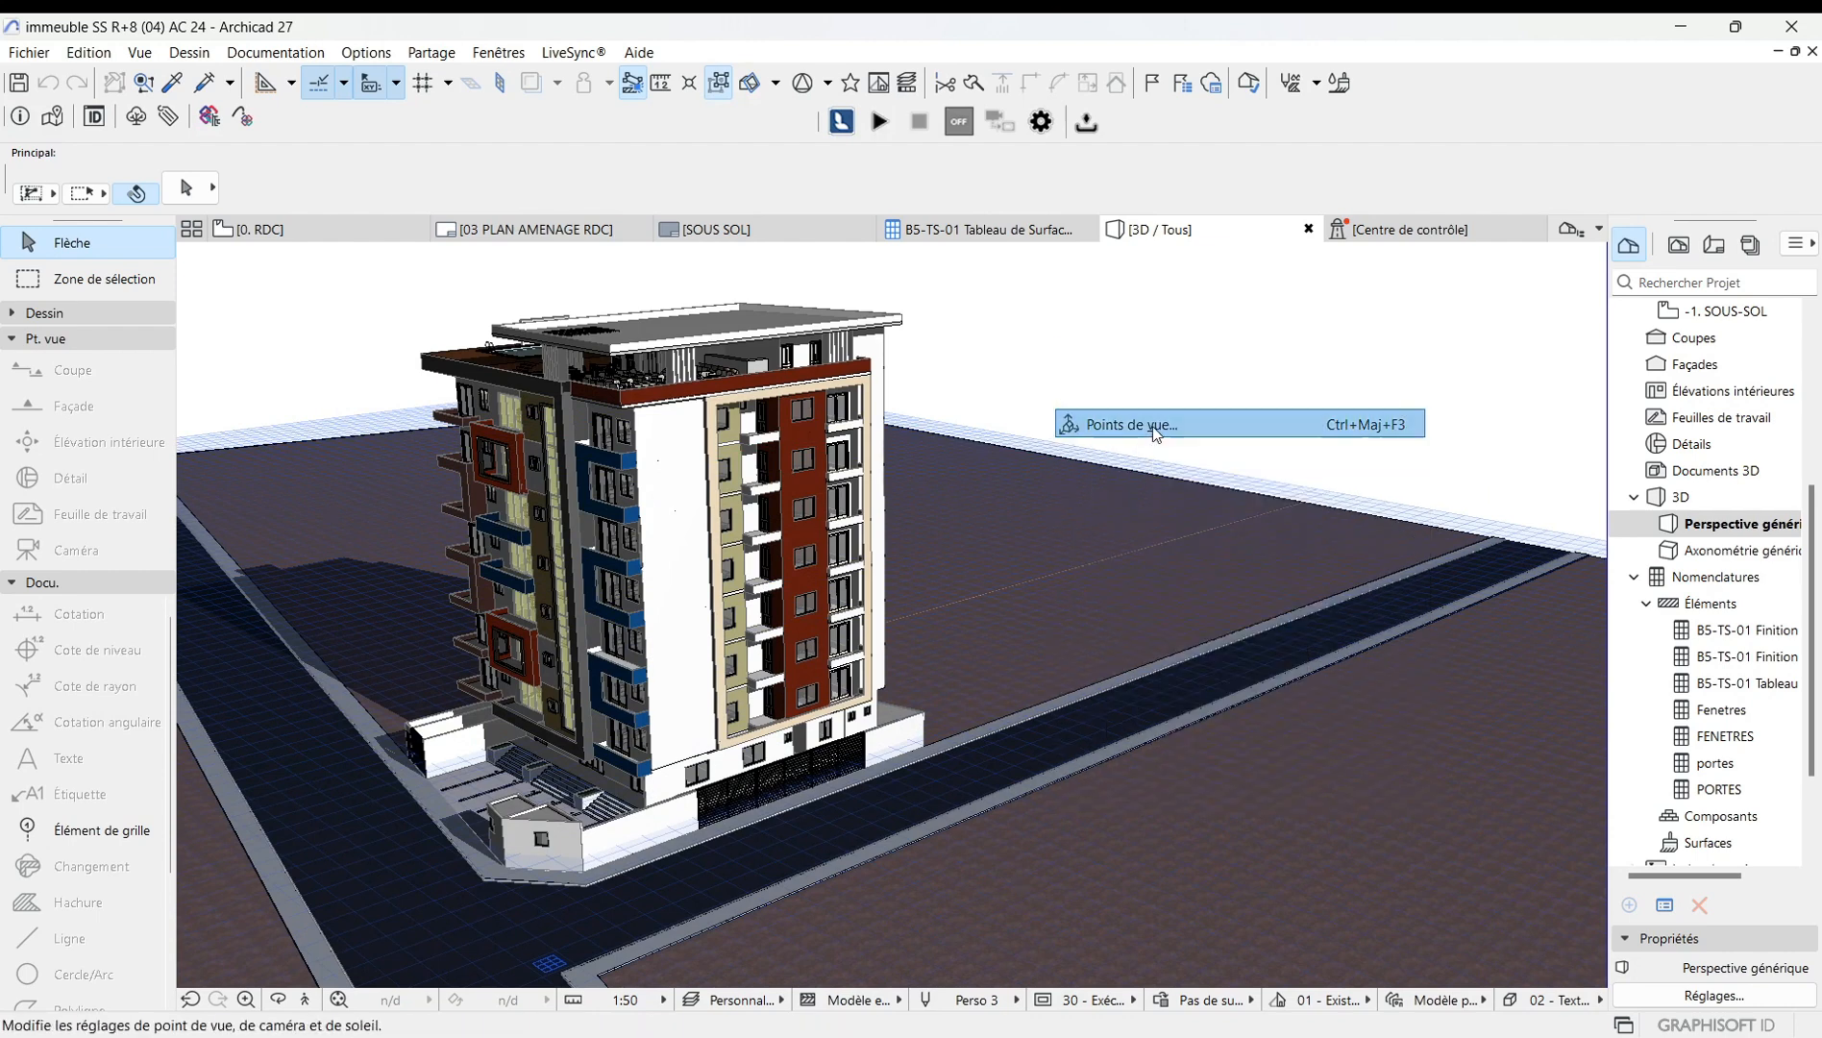
left_click(1132, 424)
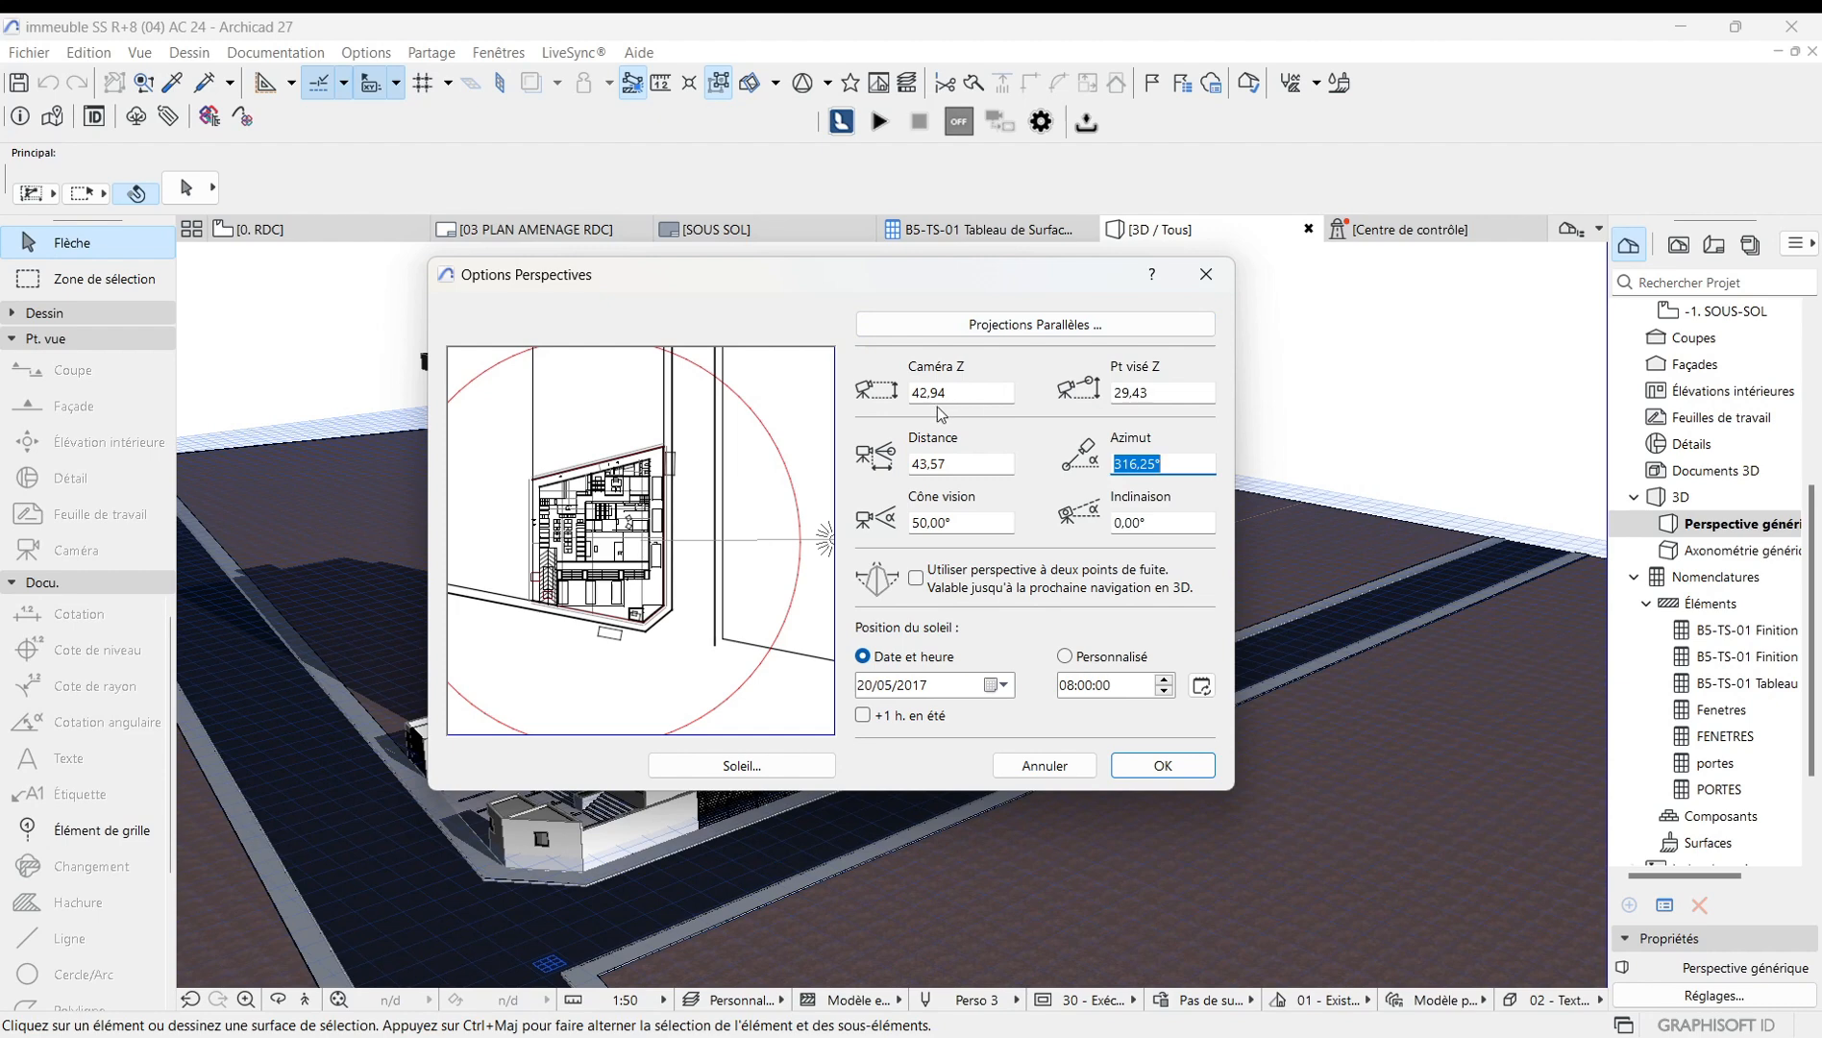
left_click(1153, 327)
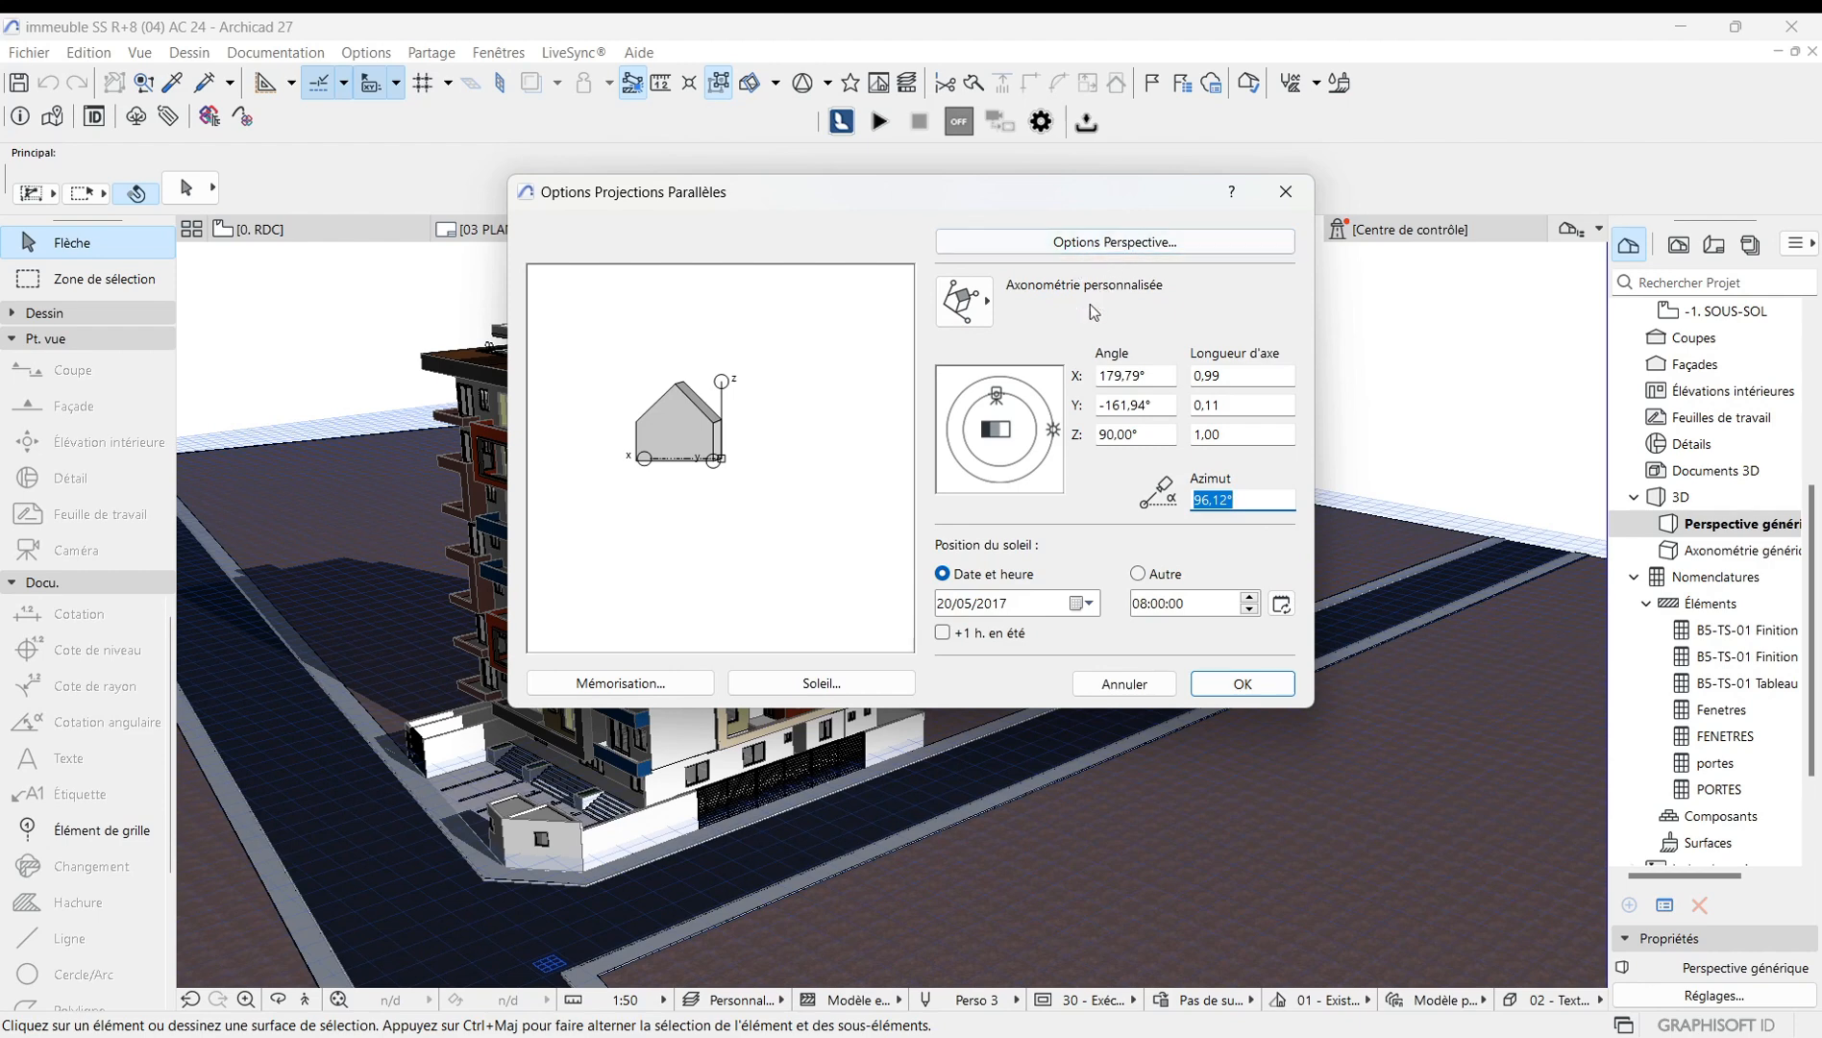
left_click(985, 306)
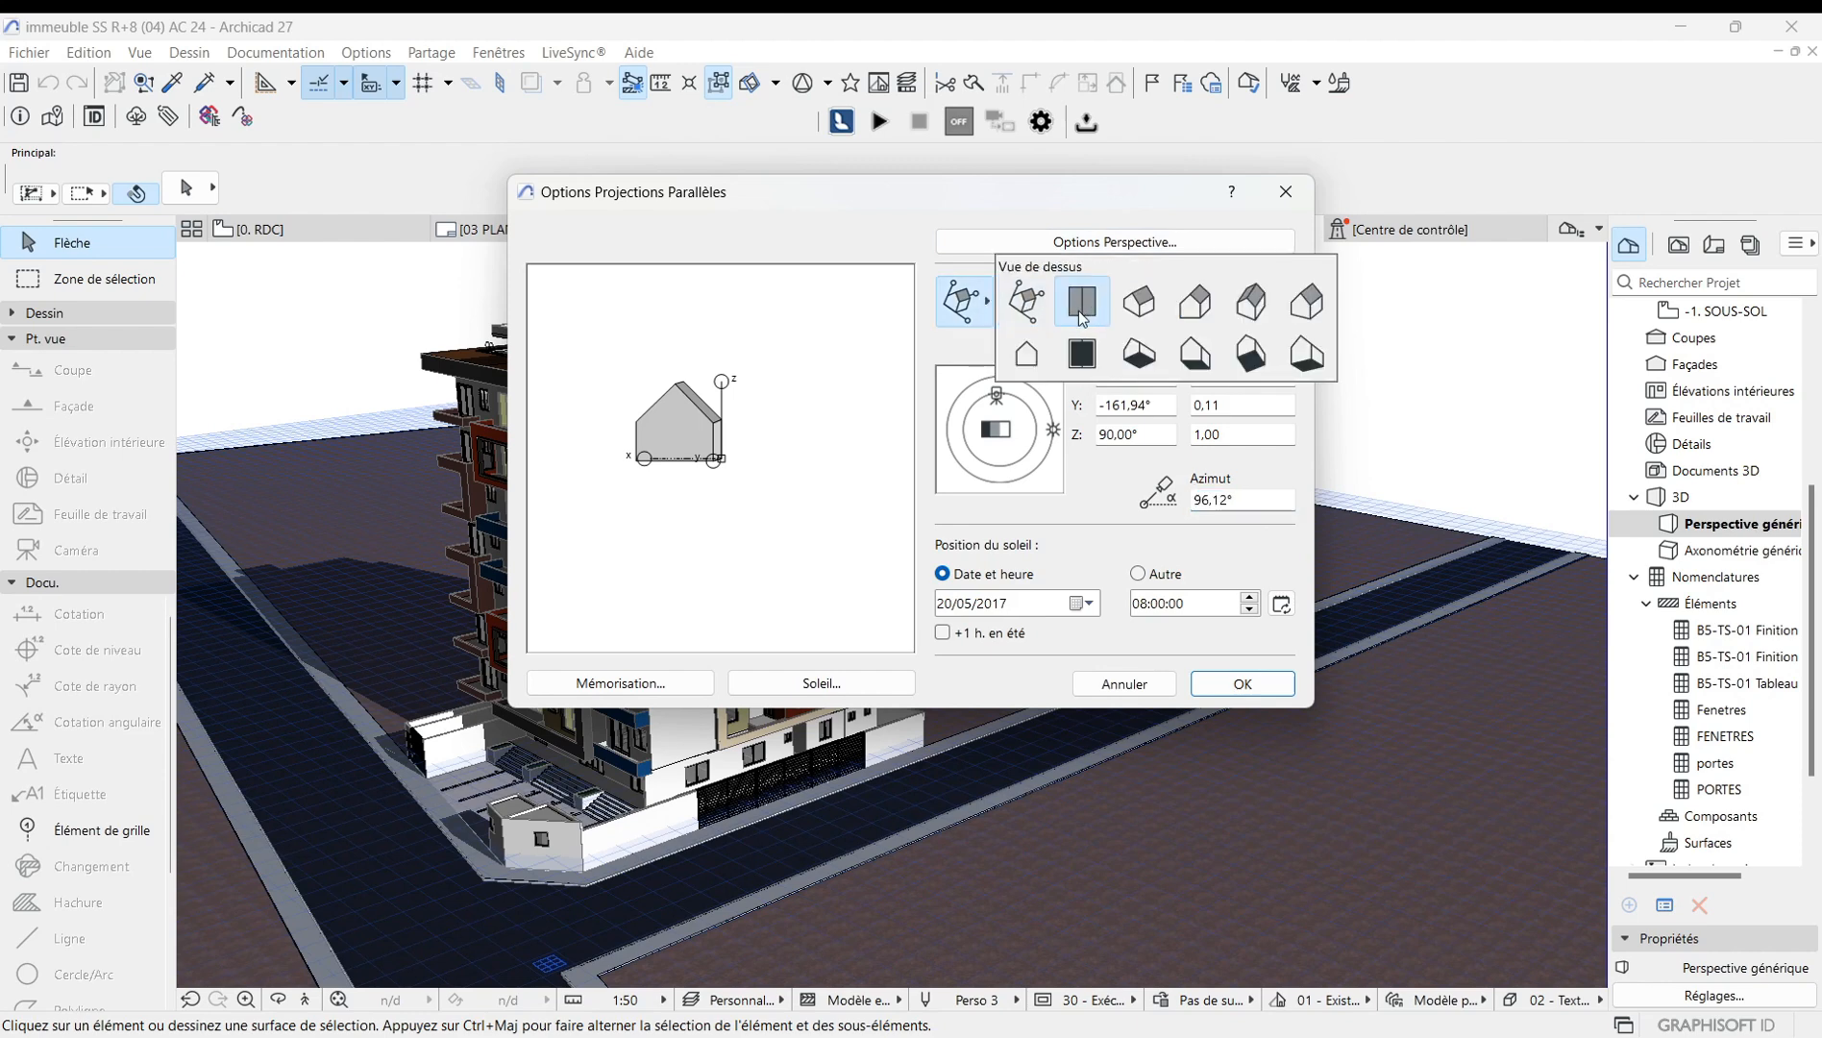
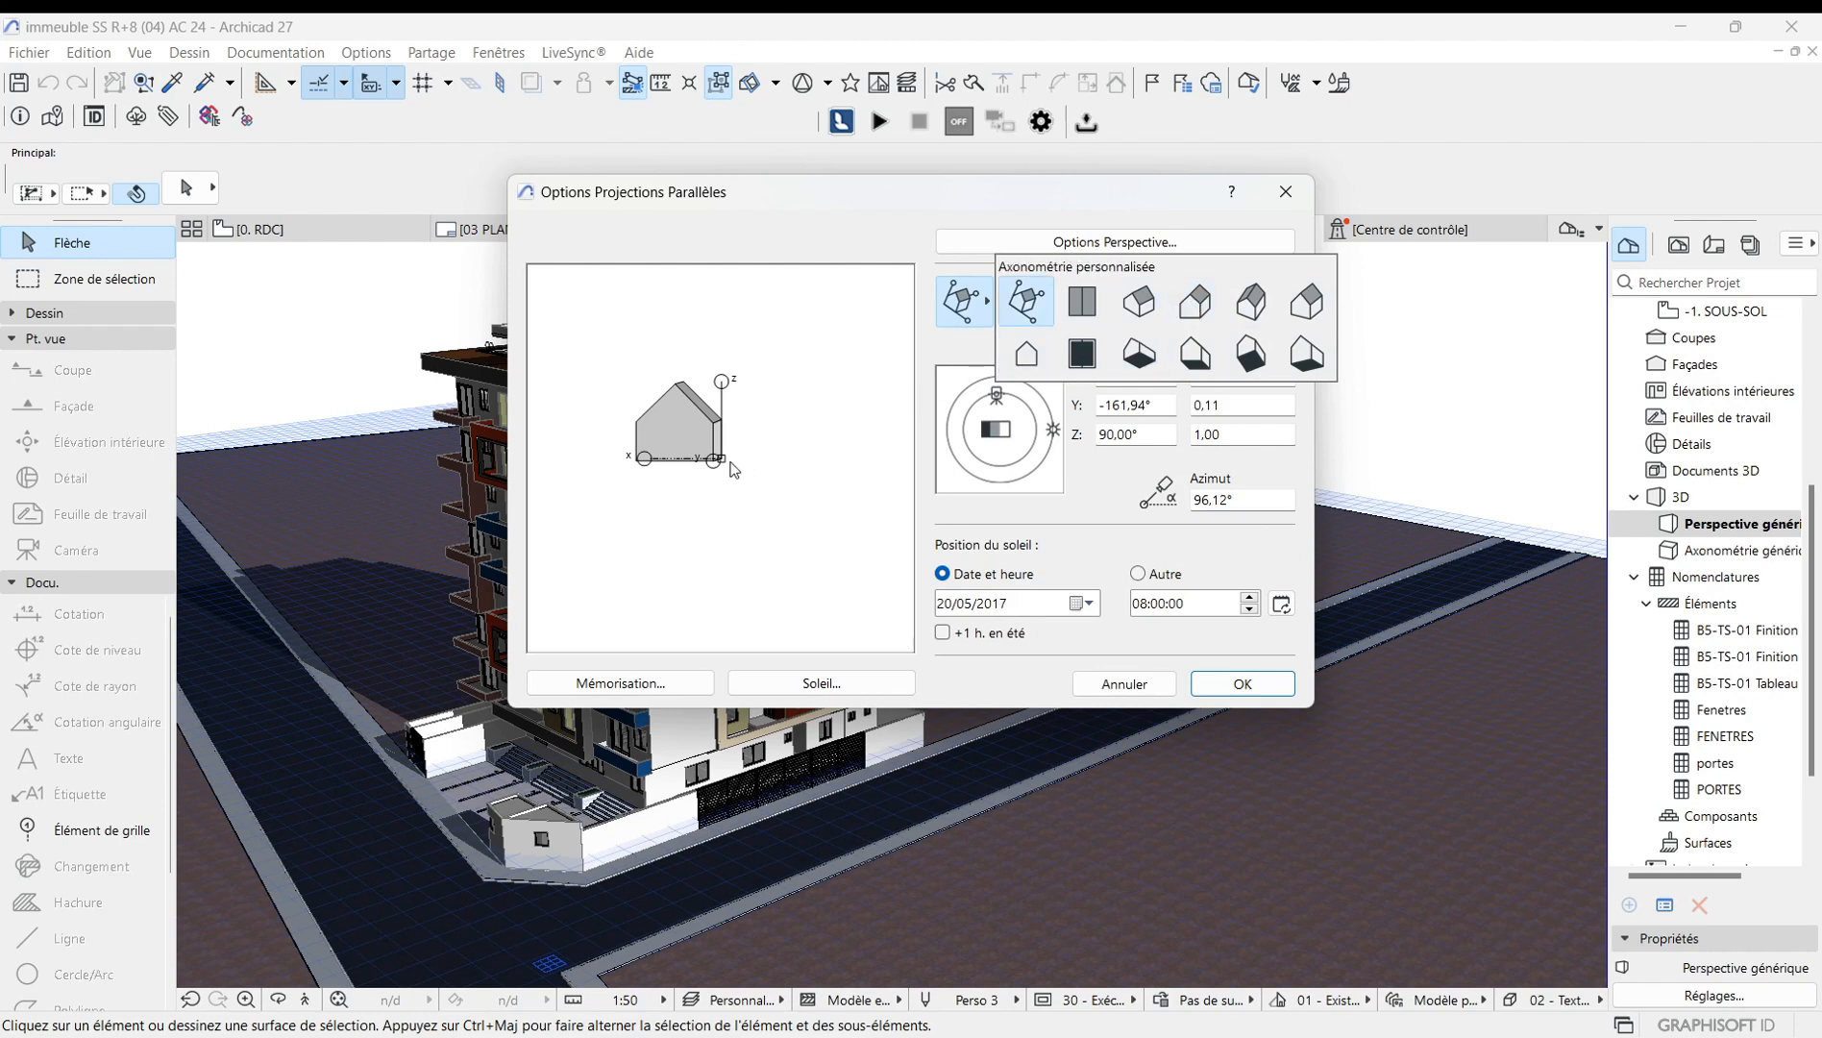
Apply the top view axonometry preset, adjust the projection and sun position, and confirm the parallel projection options.
left_click(1076, 315)
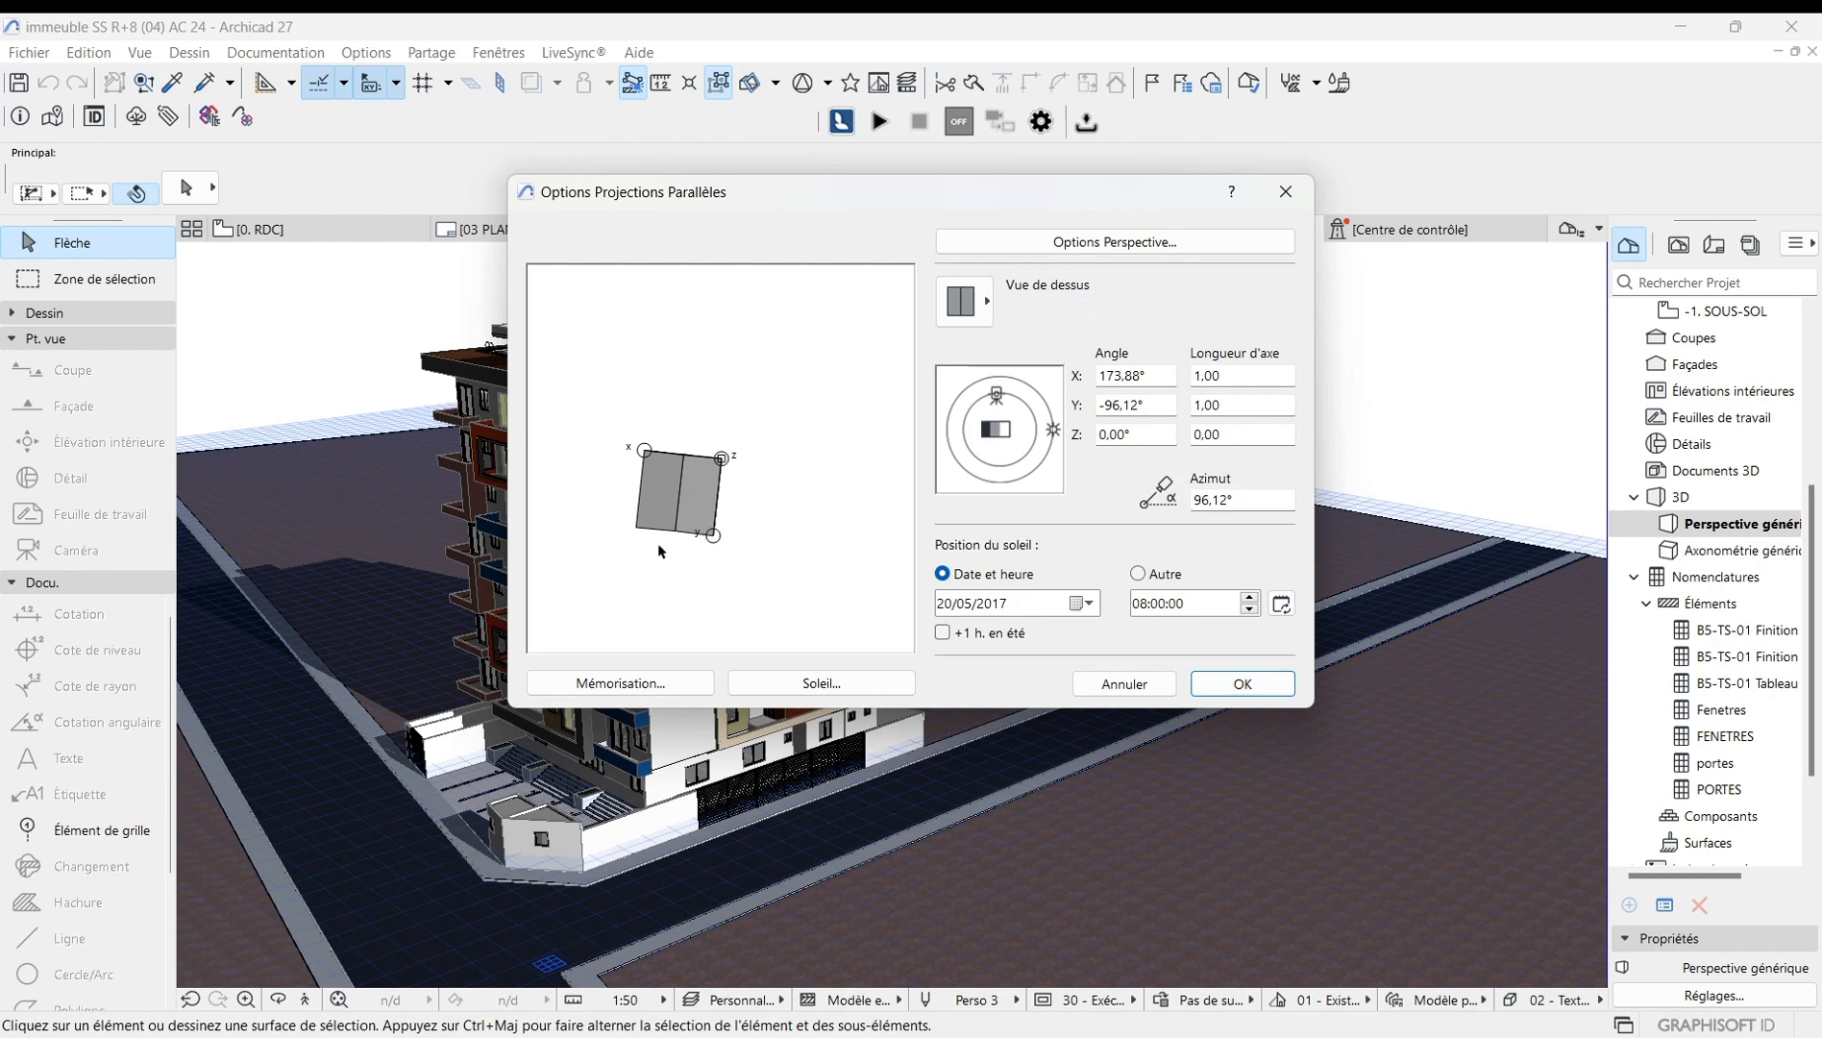
mouse_move(713, 535)
left_mouse_down()
mouse_move(721, 555)
mouse_move(716, 532)
left_mouse_up()
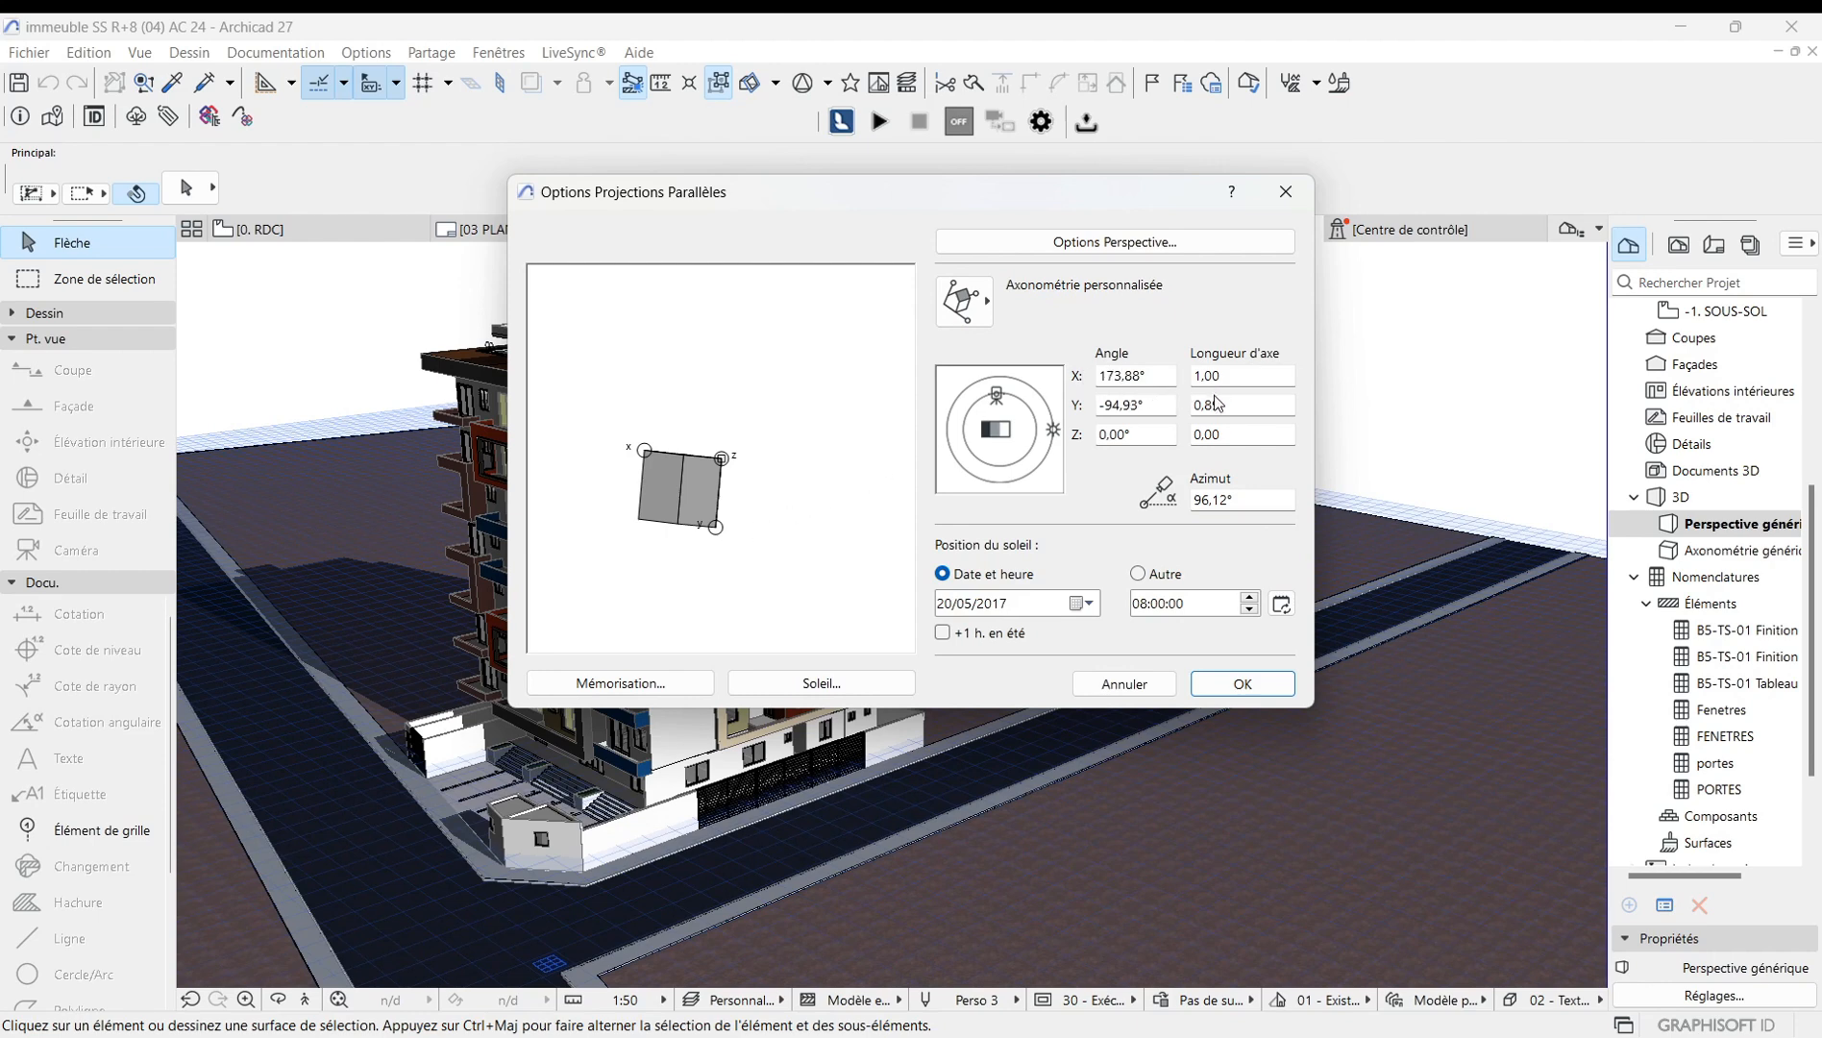
left_click_drag(1053, 437, 1001, 400)
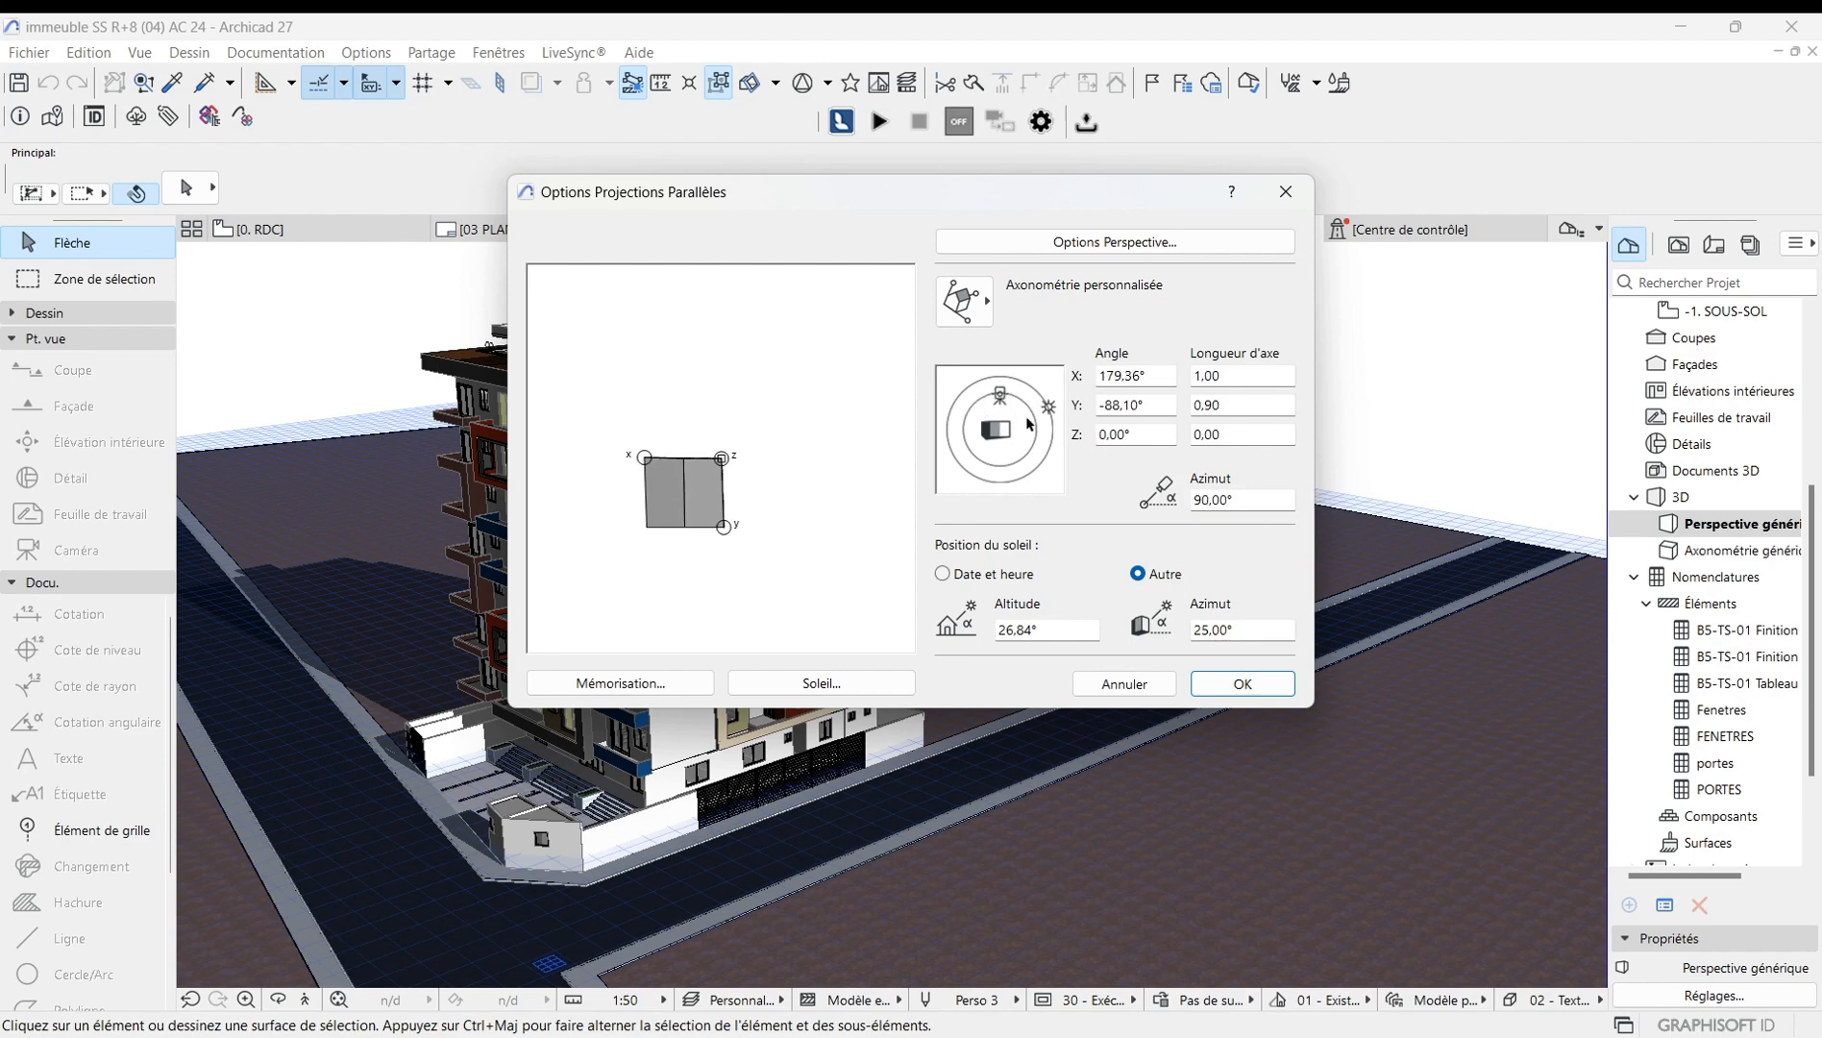
left_click(1238, 683)
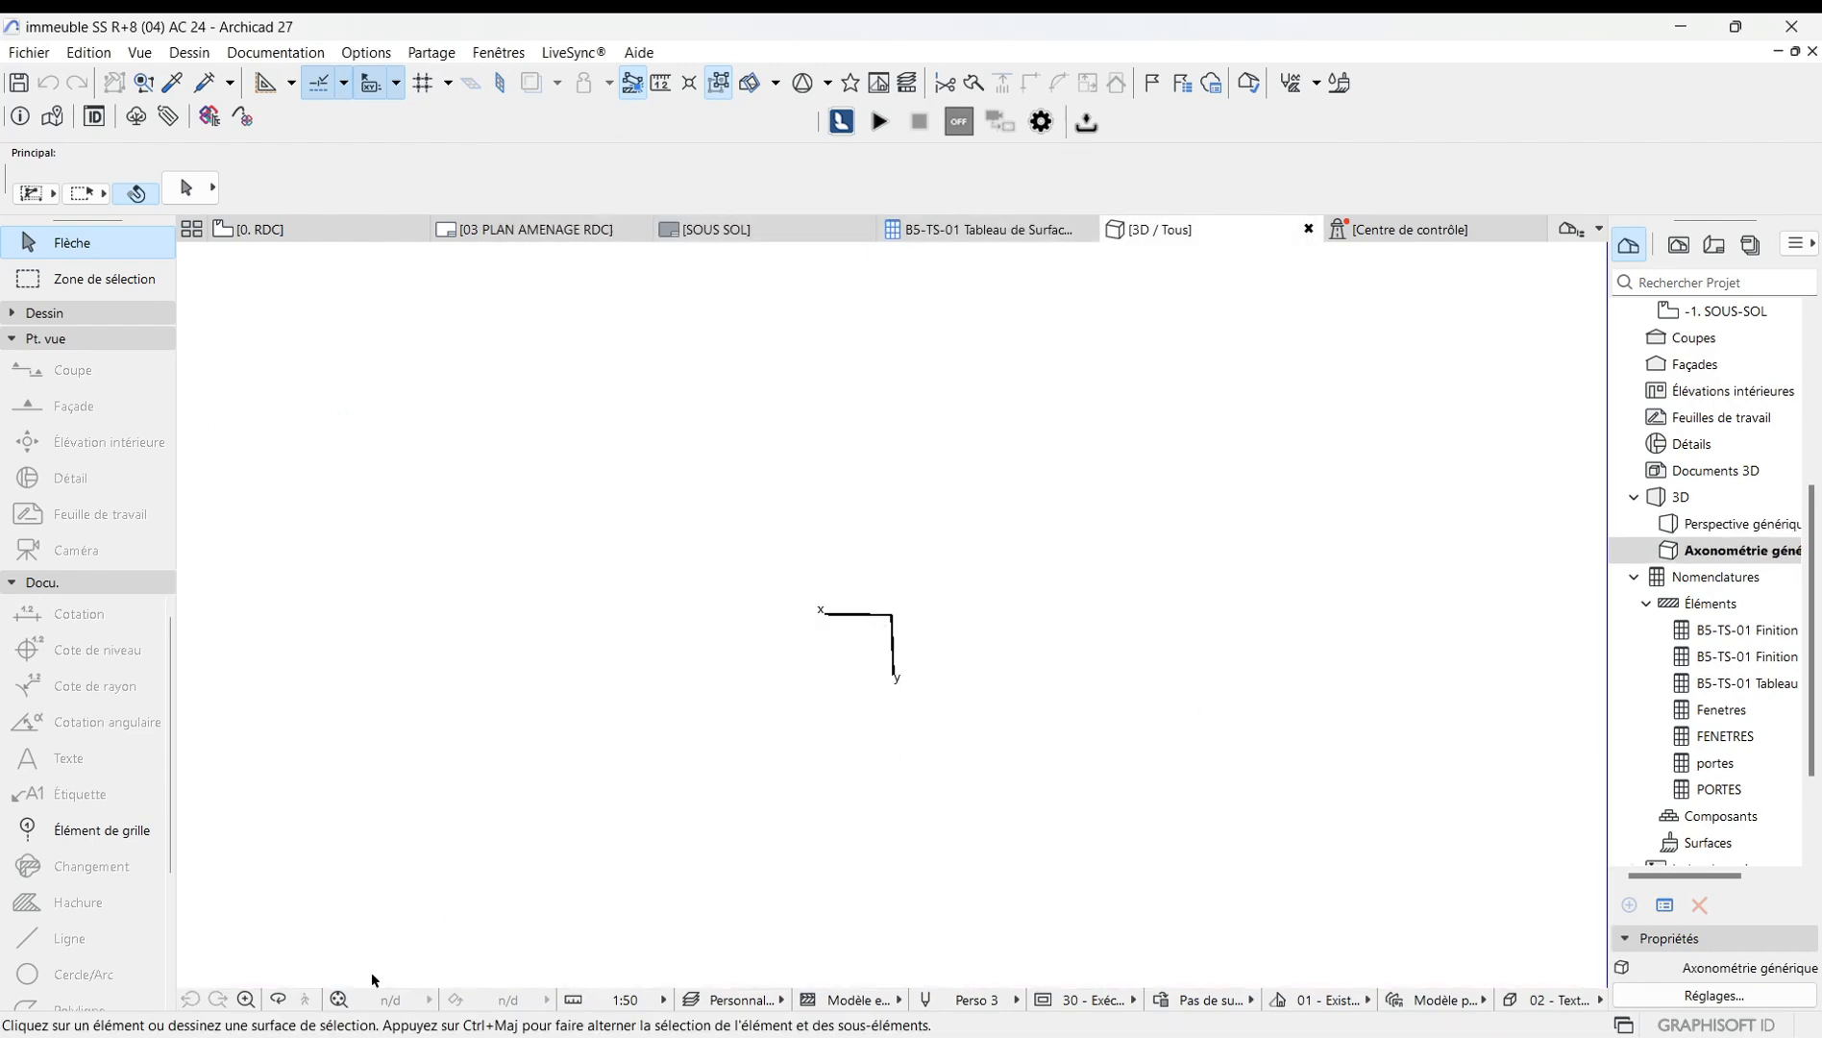
Fit the top-down axonometric view to the window and zoom in and out to examine the roof plan.
left_click(338, 1007)
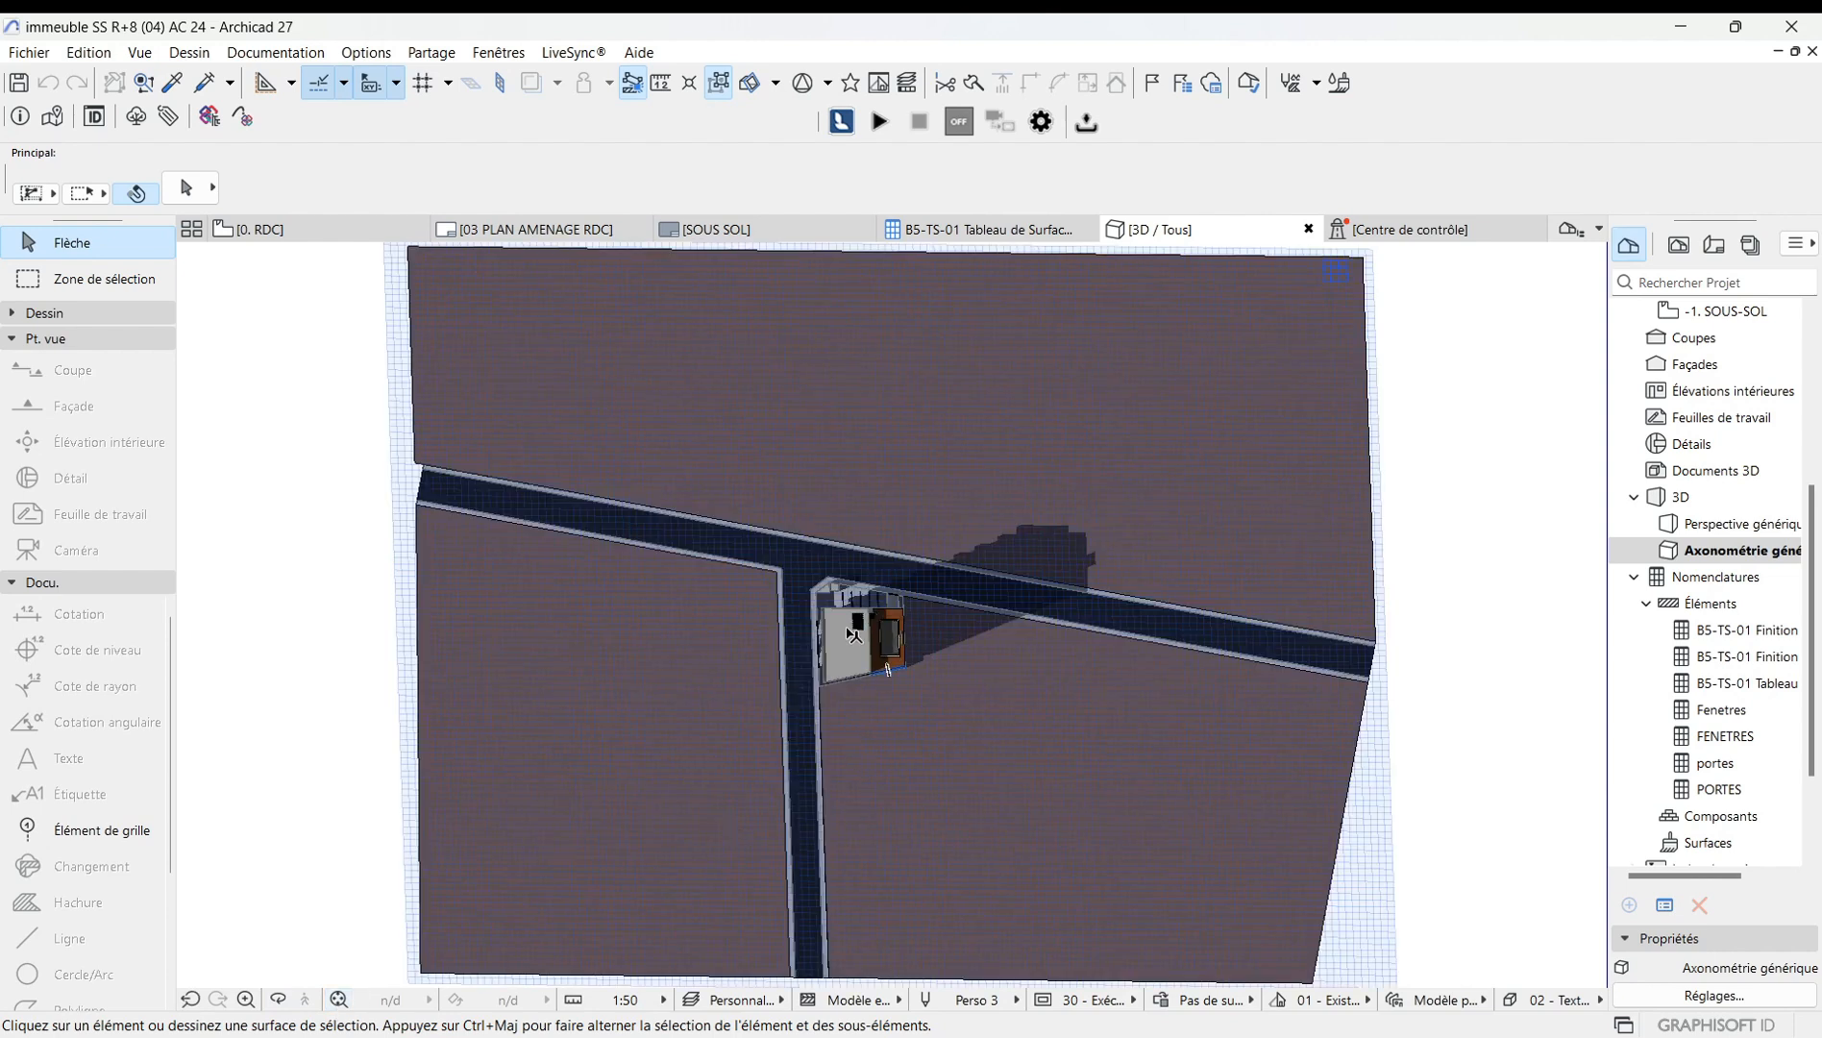
scroll(855, 625, "up", 5)
scroll(918, 627, "up", 4)
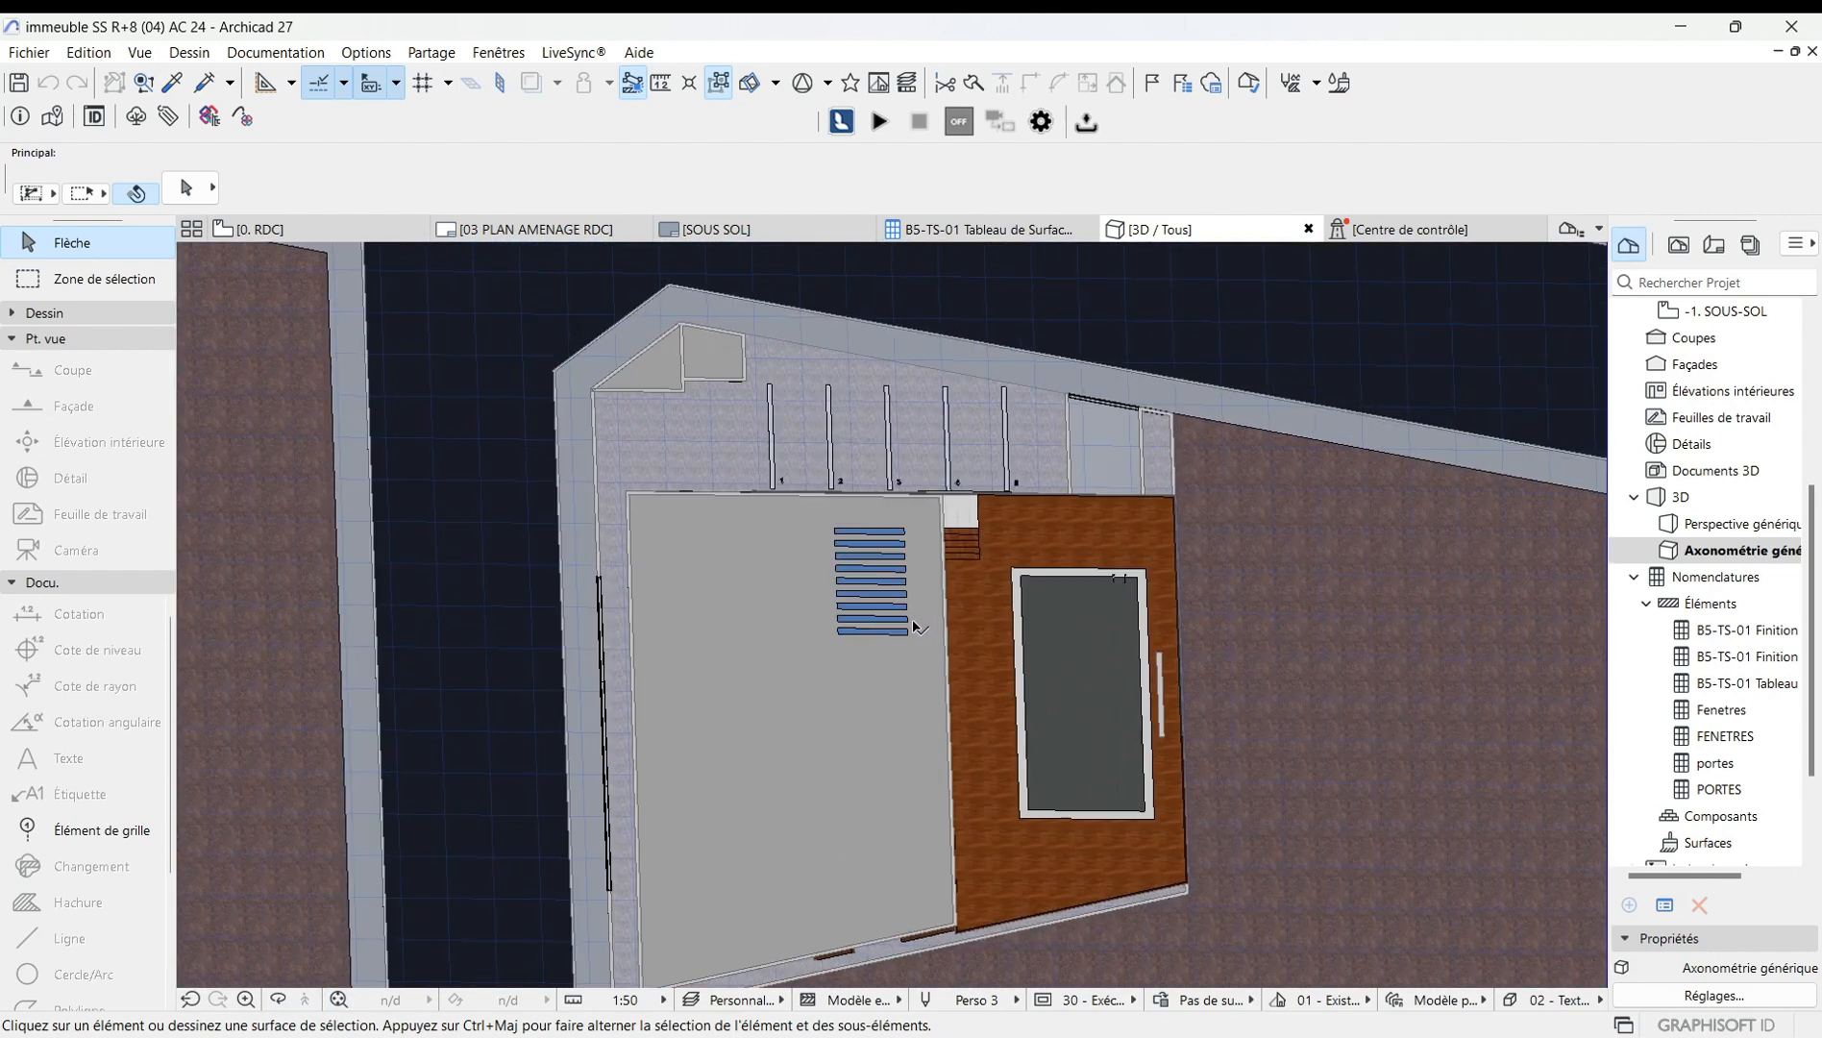
scroll(839, 603, "down", 5)
scroll(833, 625, "up", 2)
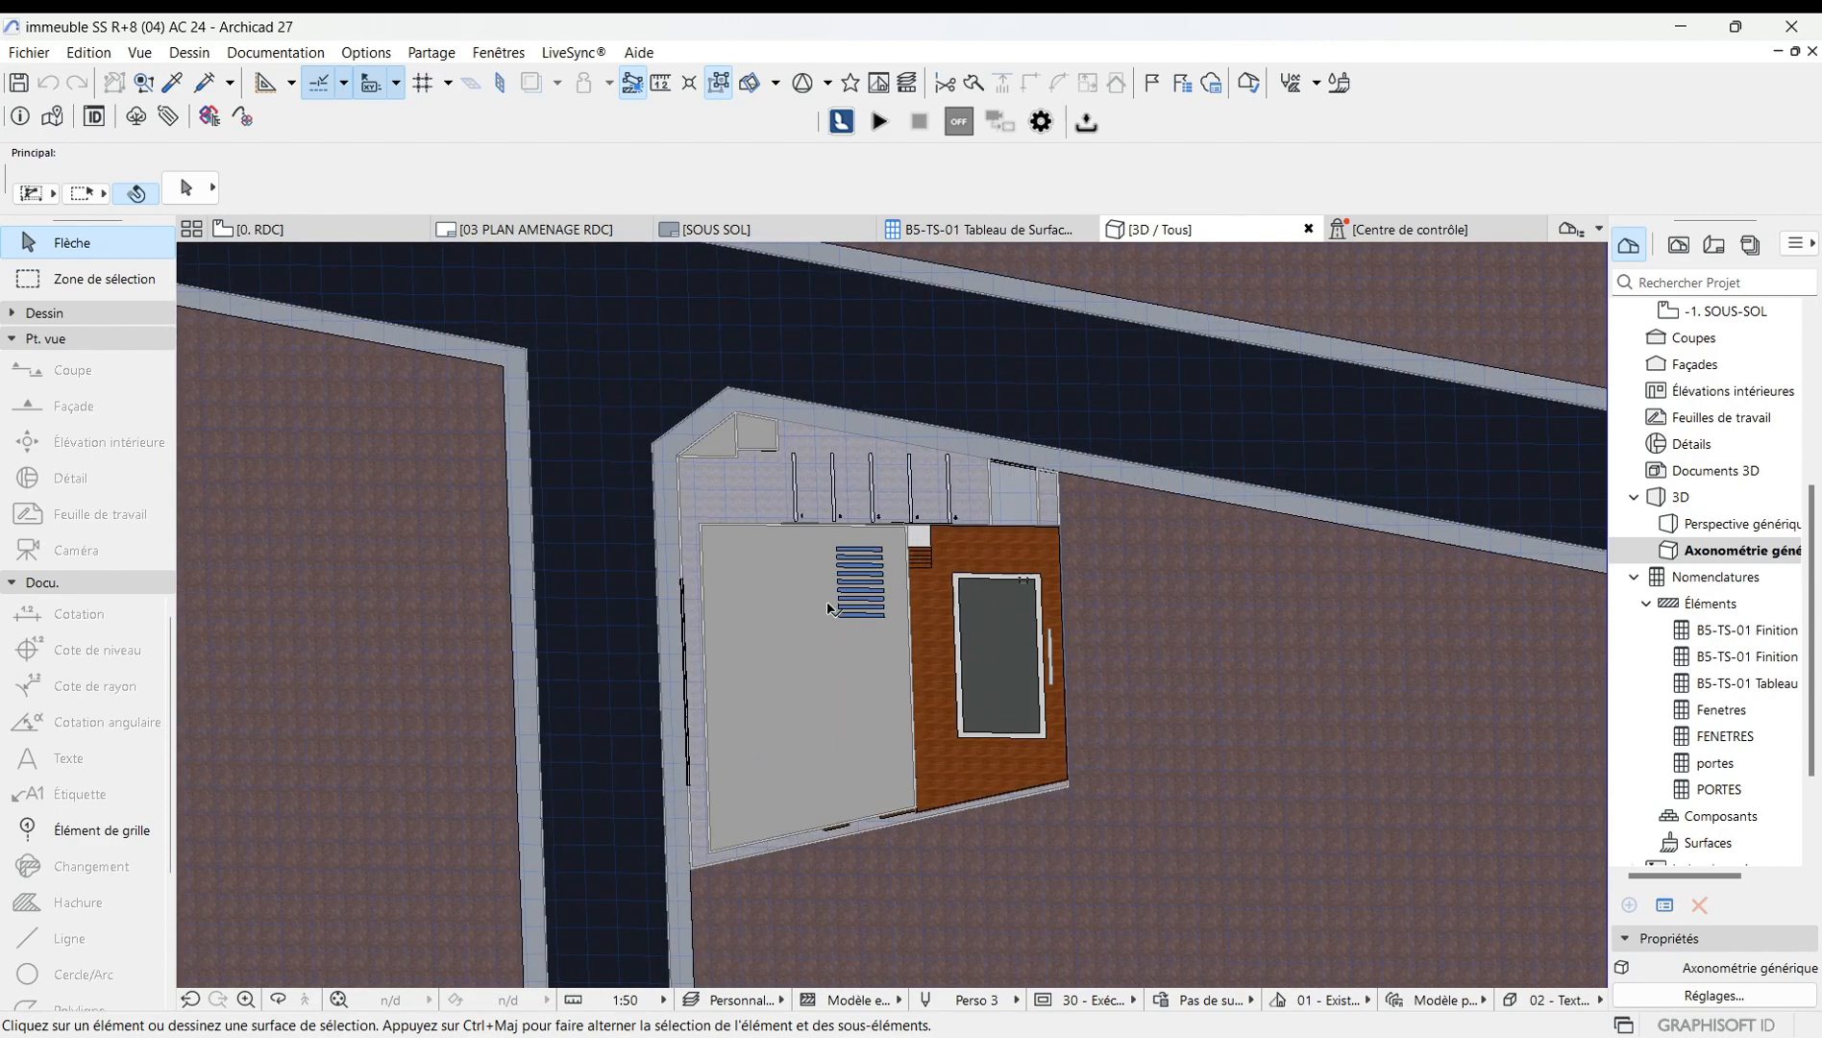
scroll(833, 631, "down", 2)
scroll(829, 628, "down", 5)
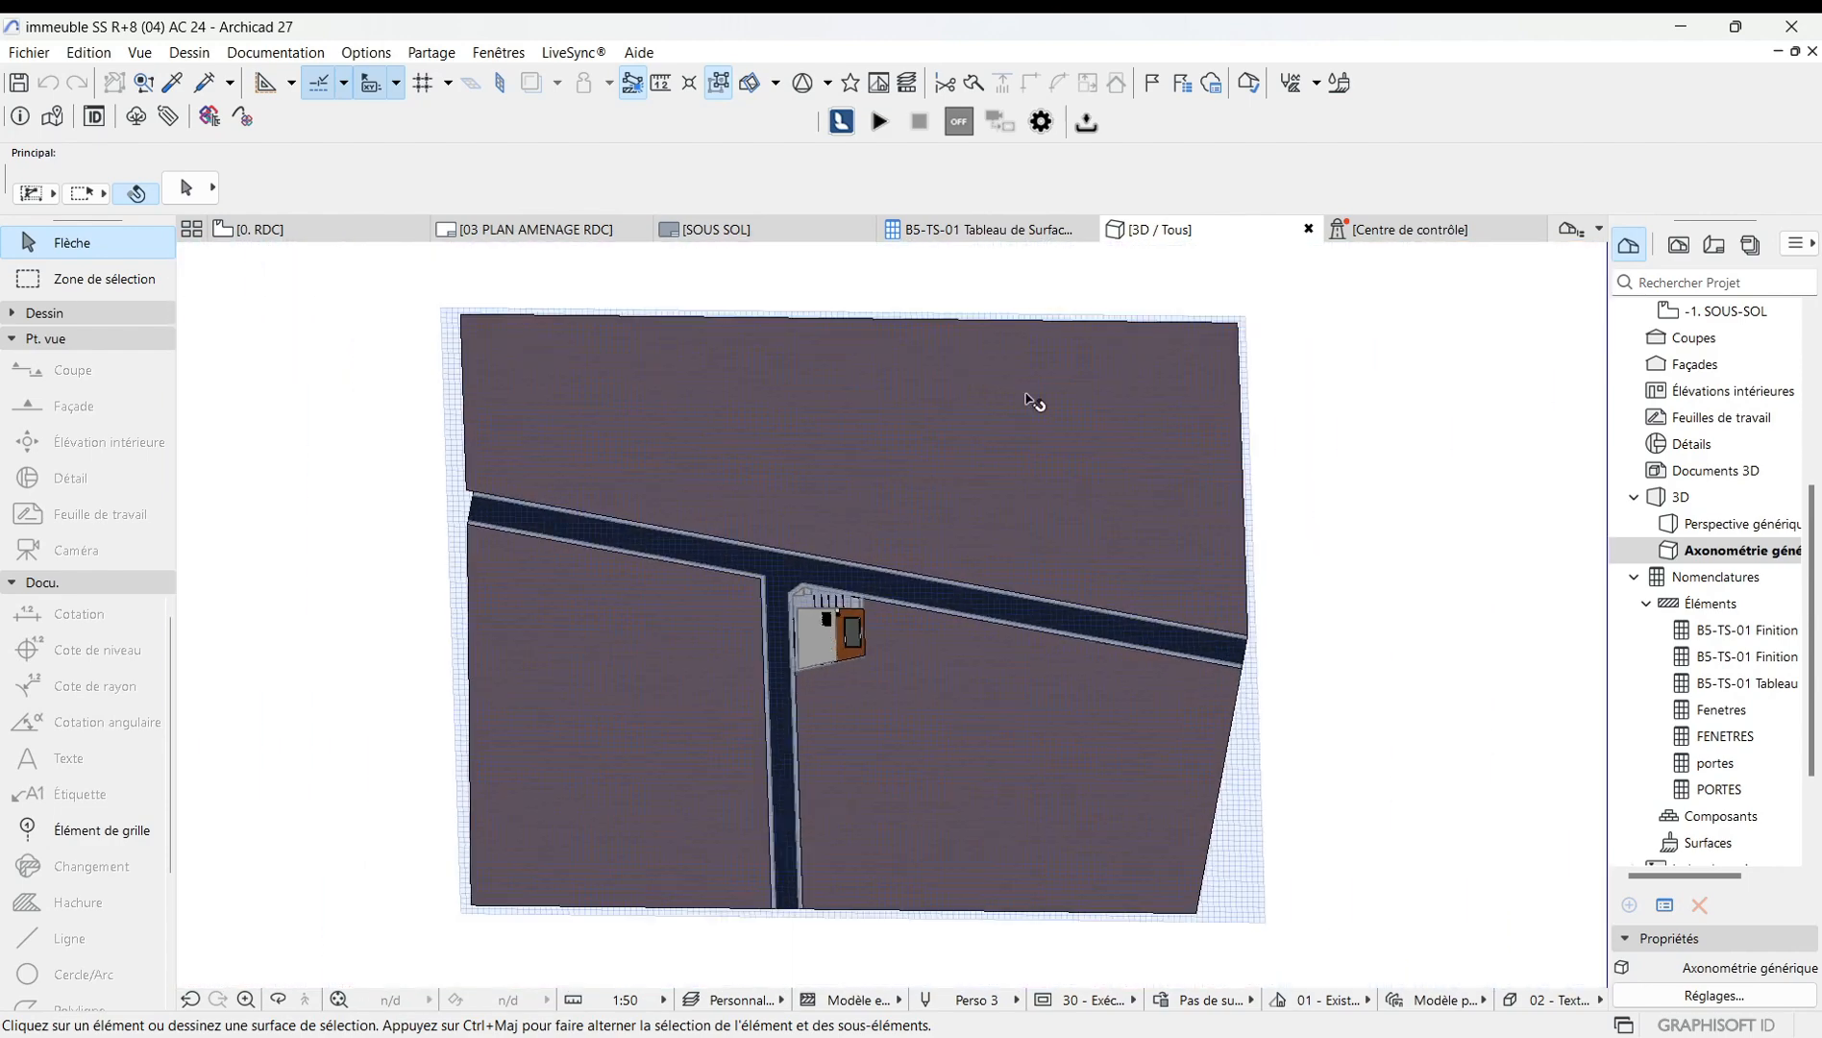
Reopen the parallel projection options, switch to the side view preset, set the sun azimuth to 35°, and confirm.
right_click(866, 256)
left_click(989, 334)
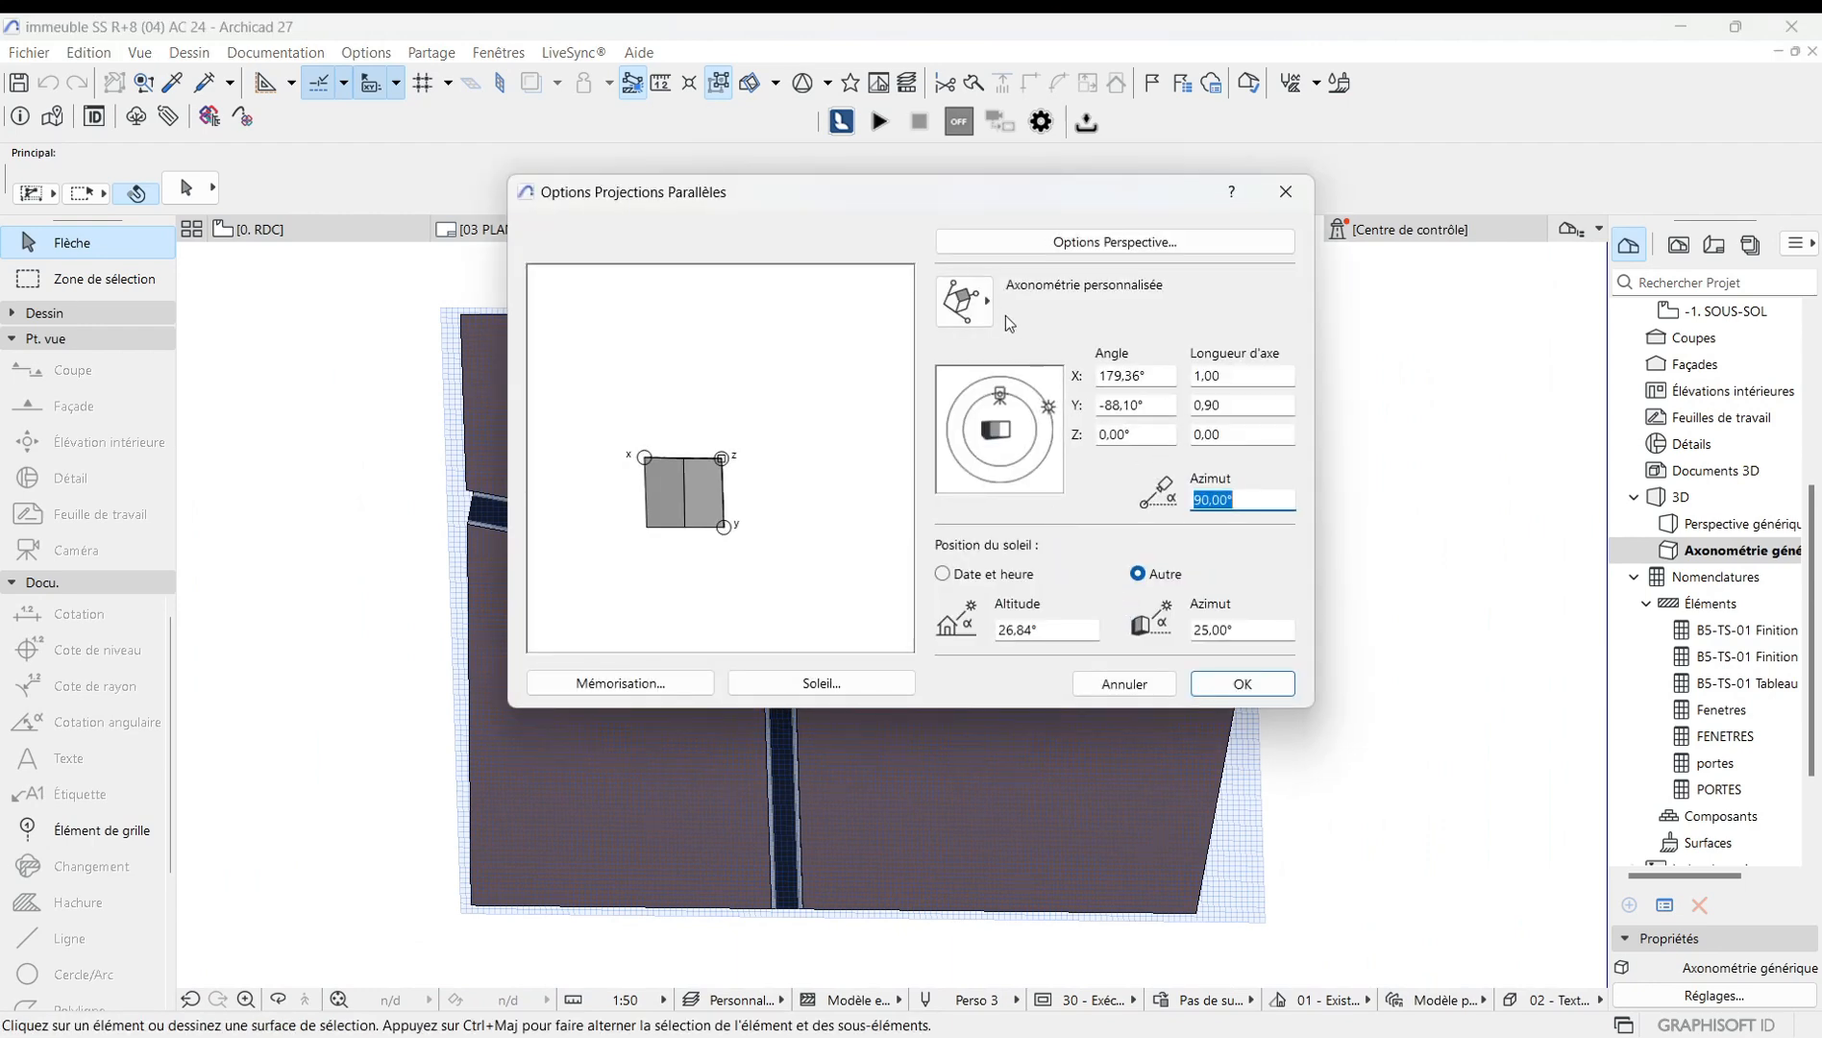
left_click(990, 298)
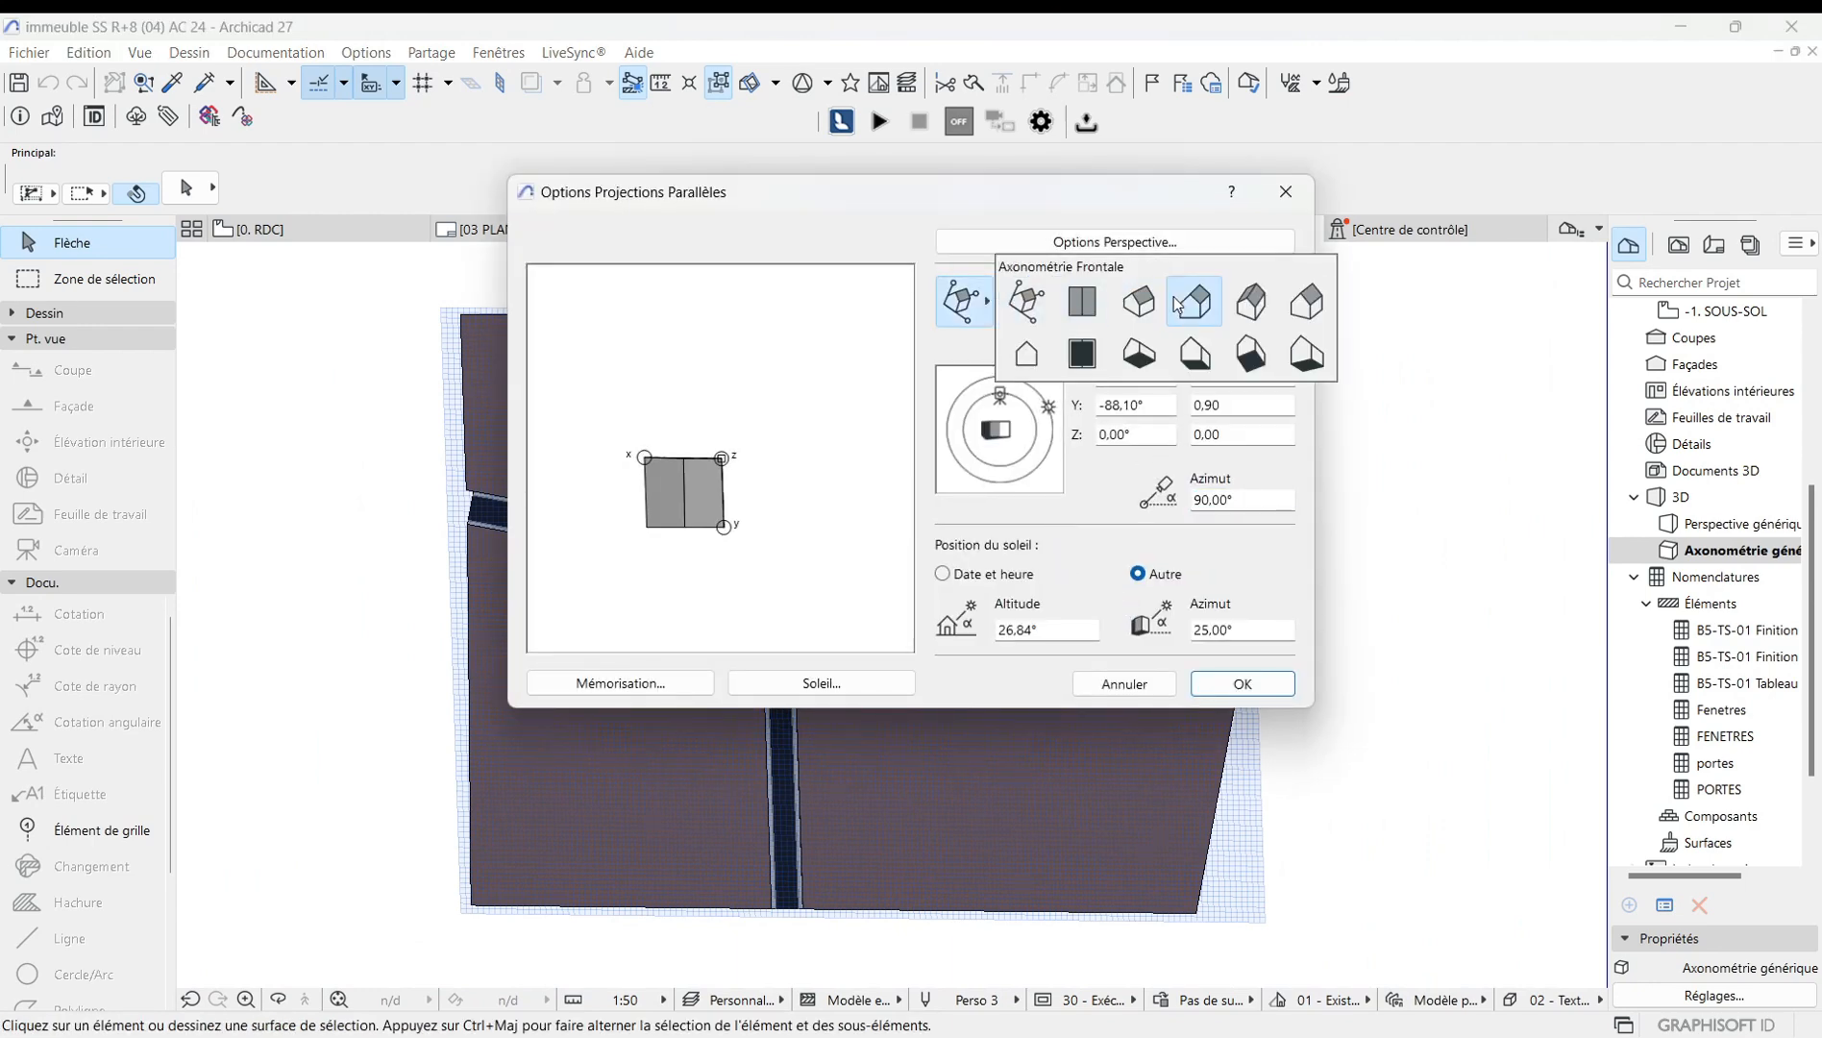
left_click(1027, 355)
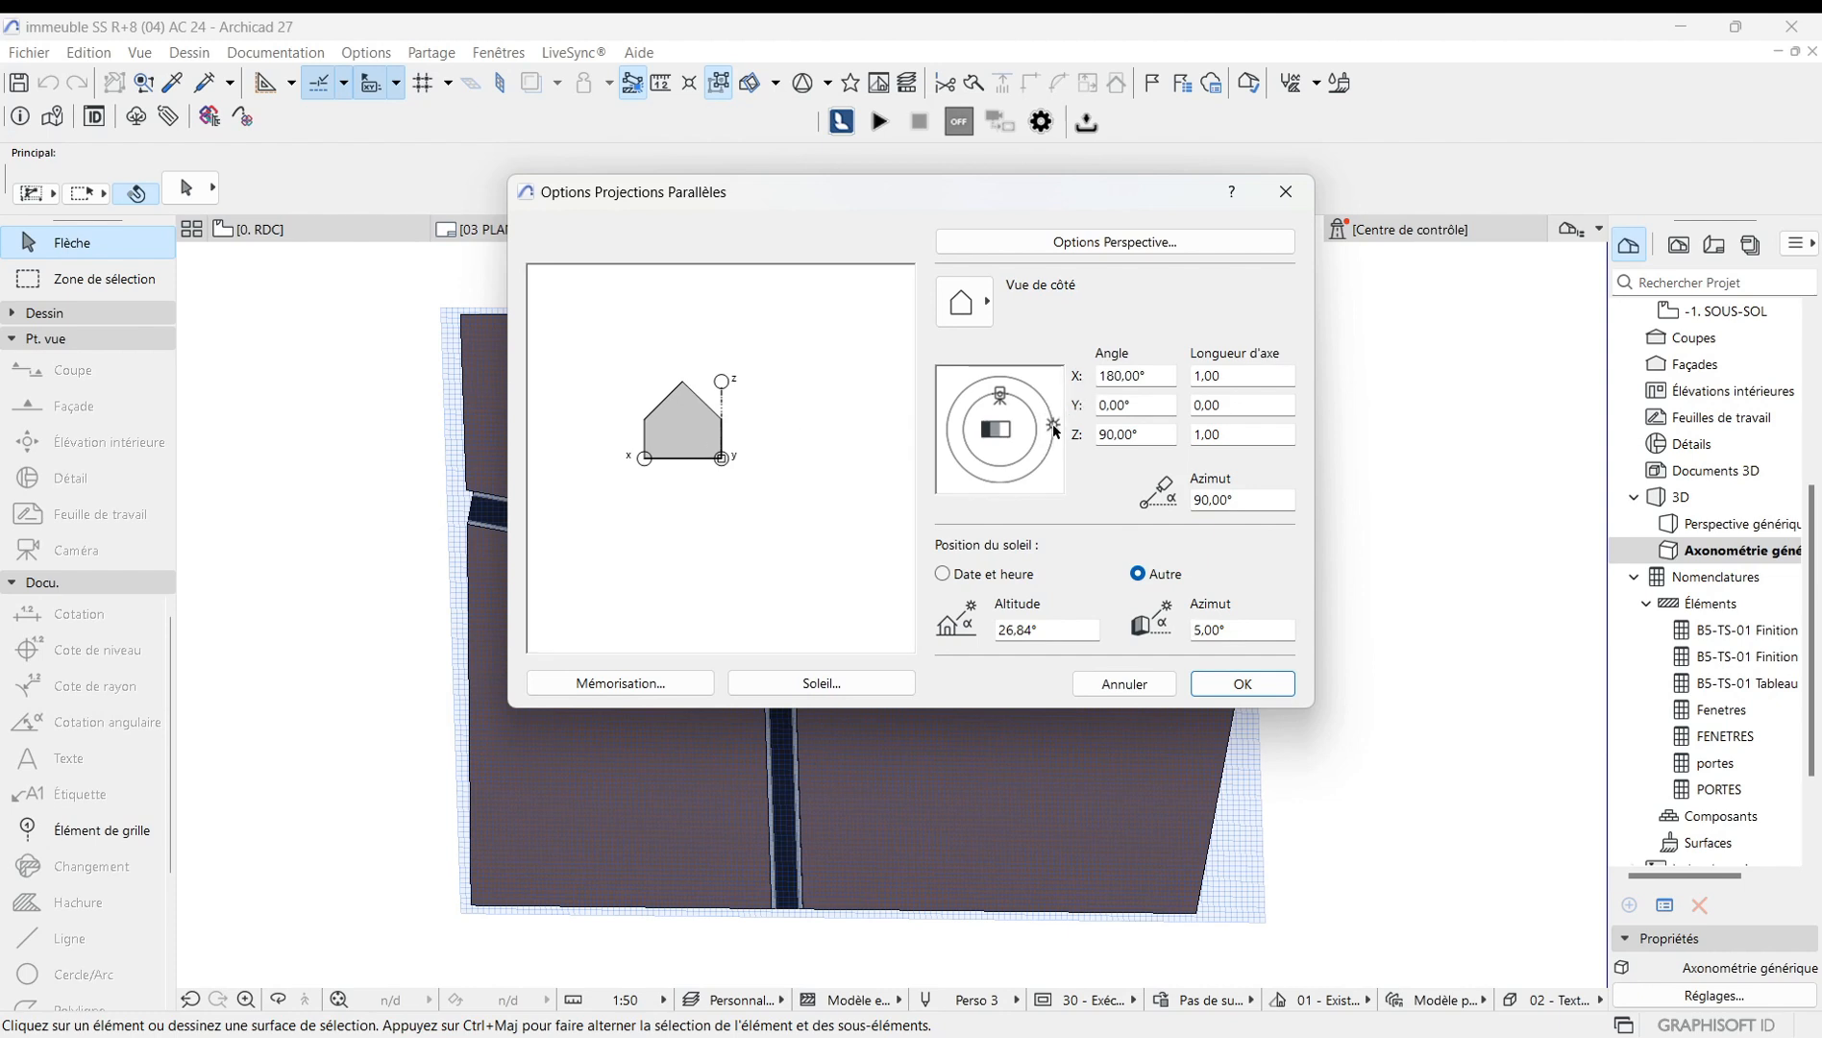
left_click_drag(1053, 413, 1045, 406)
left_click(1243, 684)
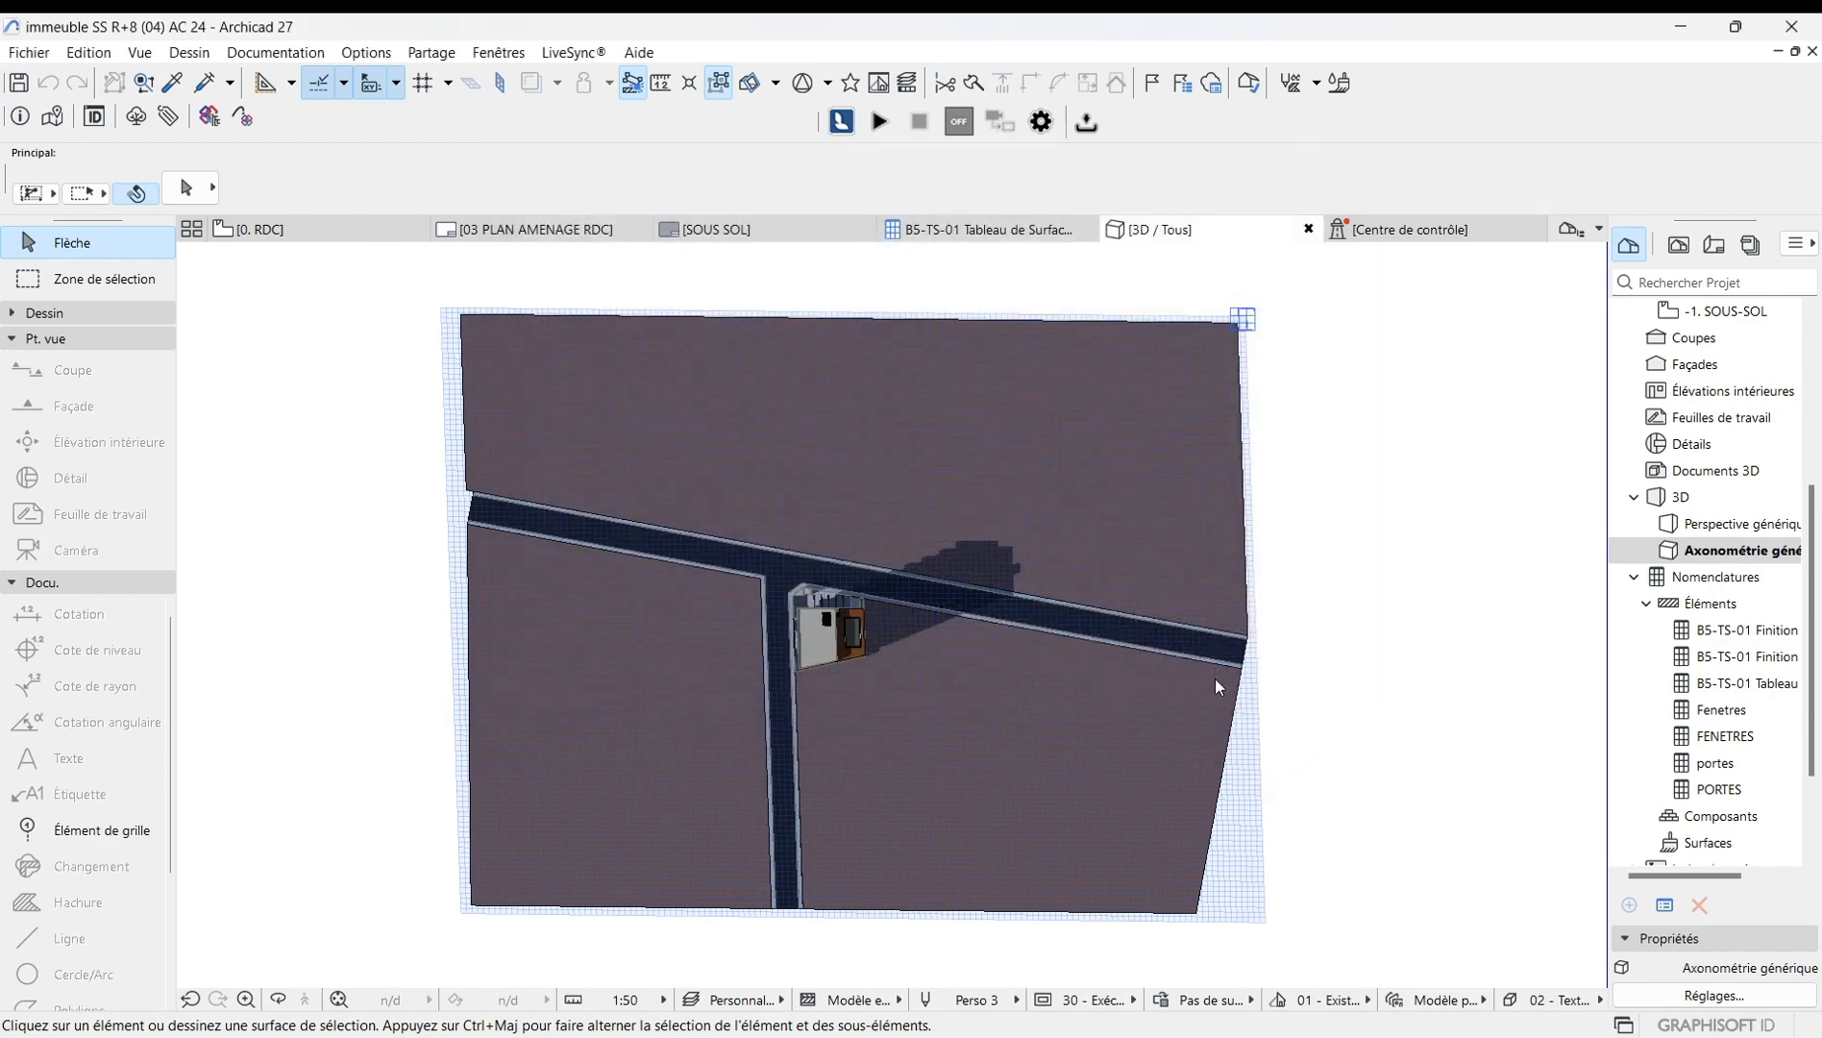
Fit the side elevation view to the window and zoom in and out to examine the facade.
left_click(339, 999)
scroll(883, 598, "up", 5)
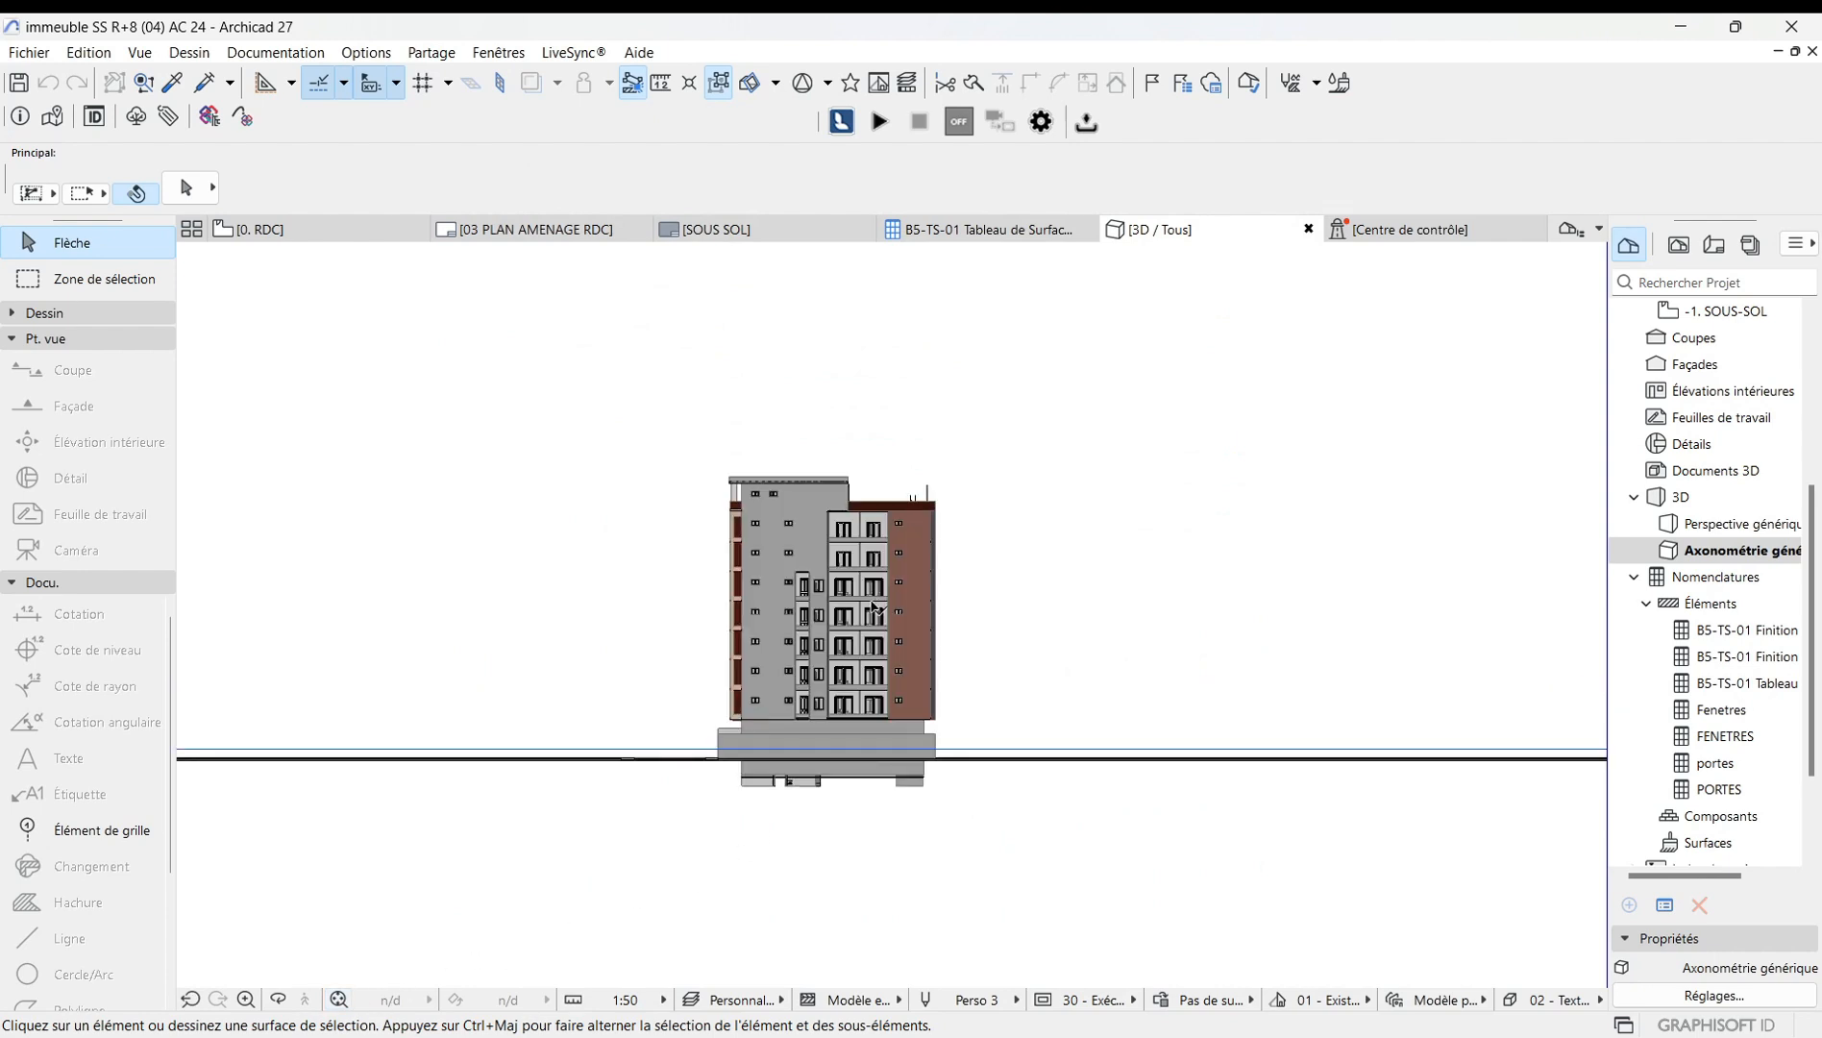
scroll(872, 606, "up", 3)
scroll(1019, 666, "down", 3)
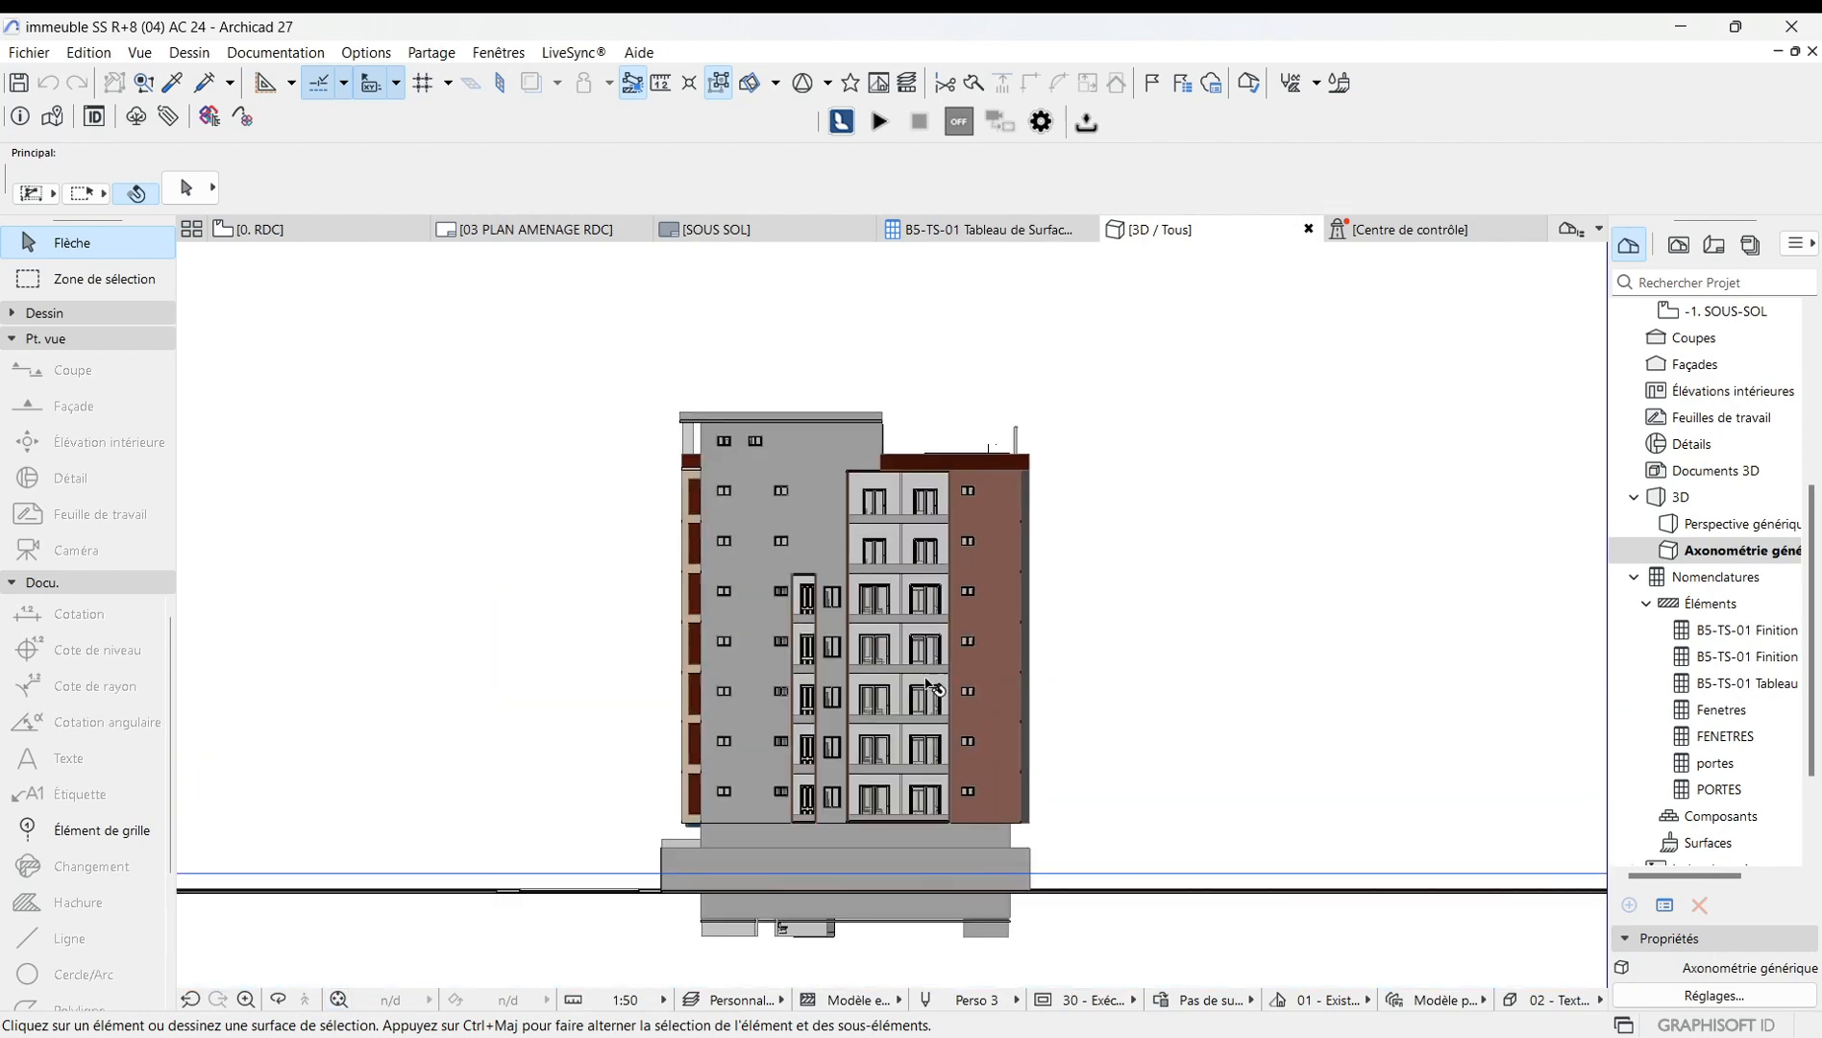
scroll(854, 600, "up", 4)
scroll(836, 625, "down", 4)
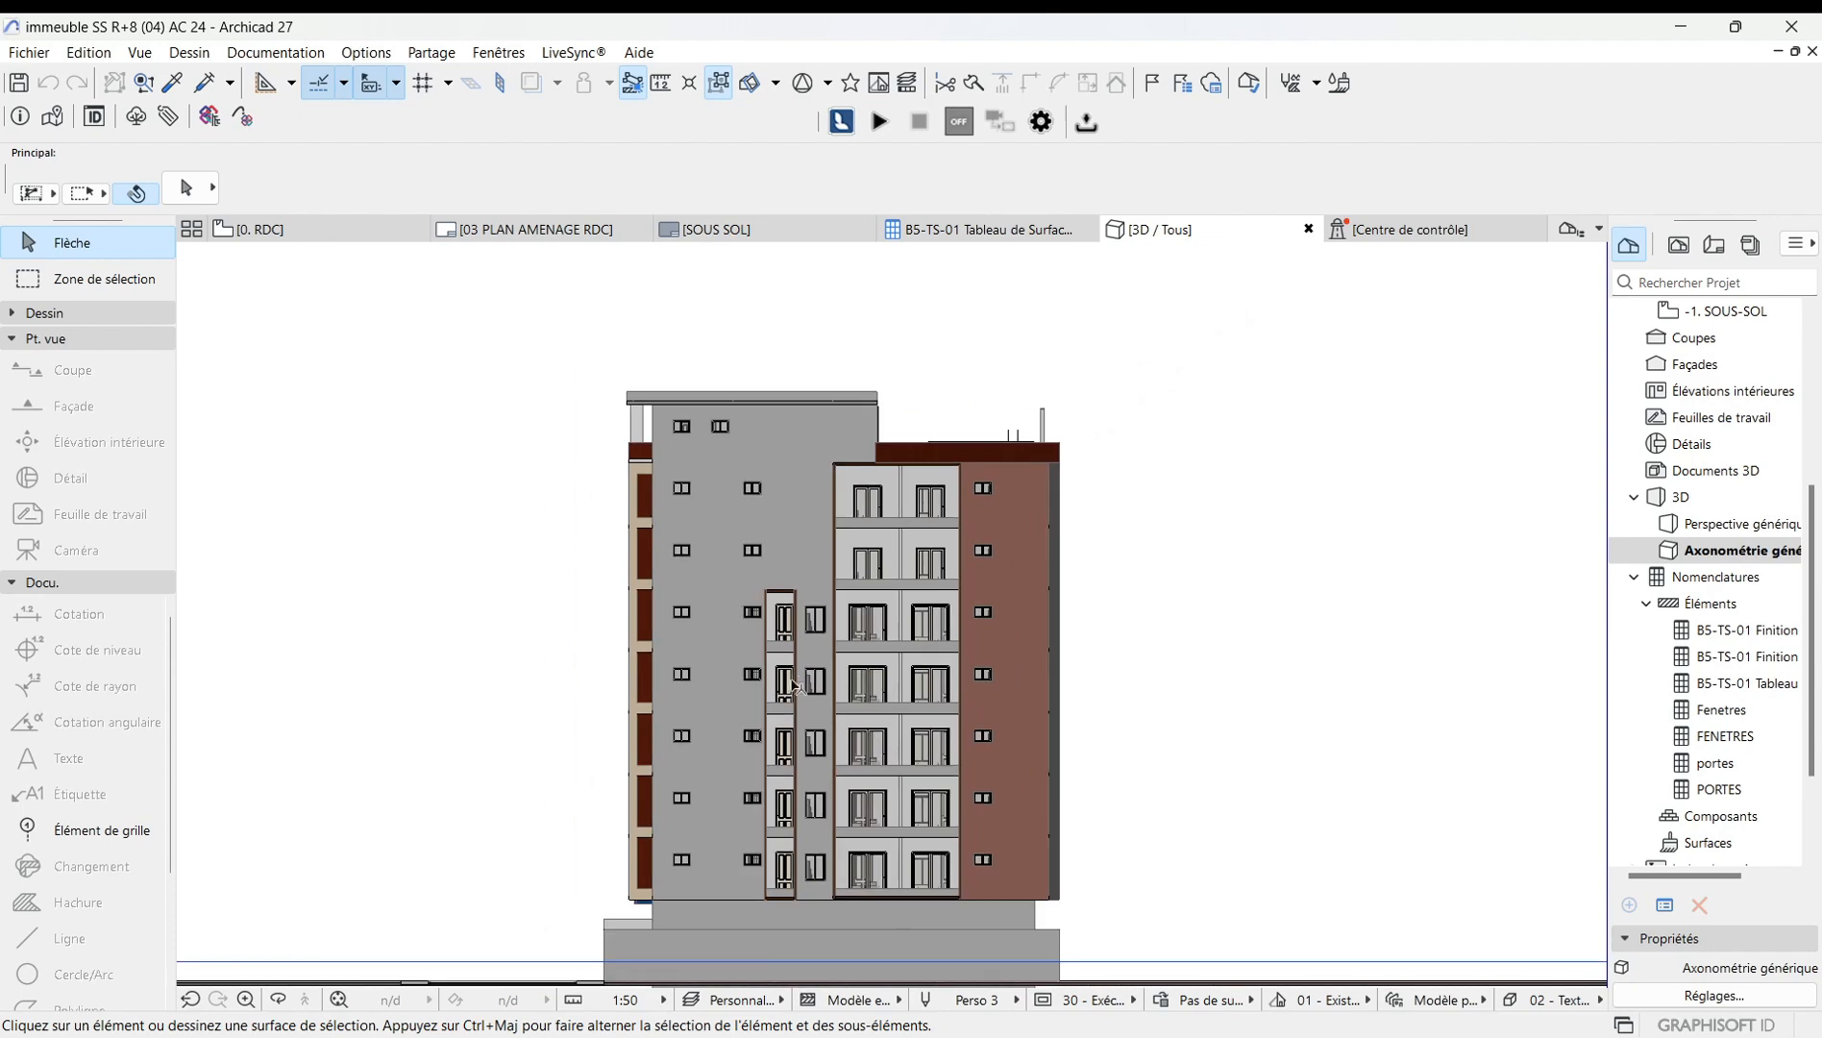
scroll(899, 613, "down", 2)
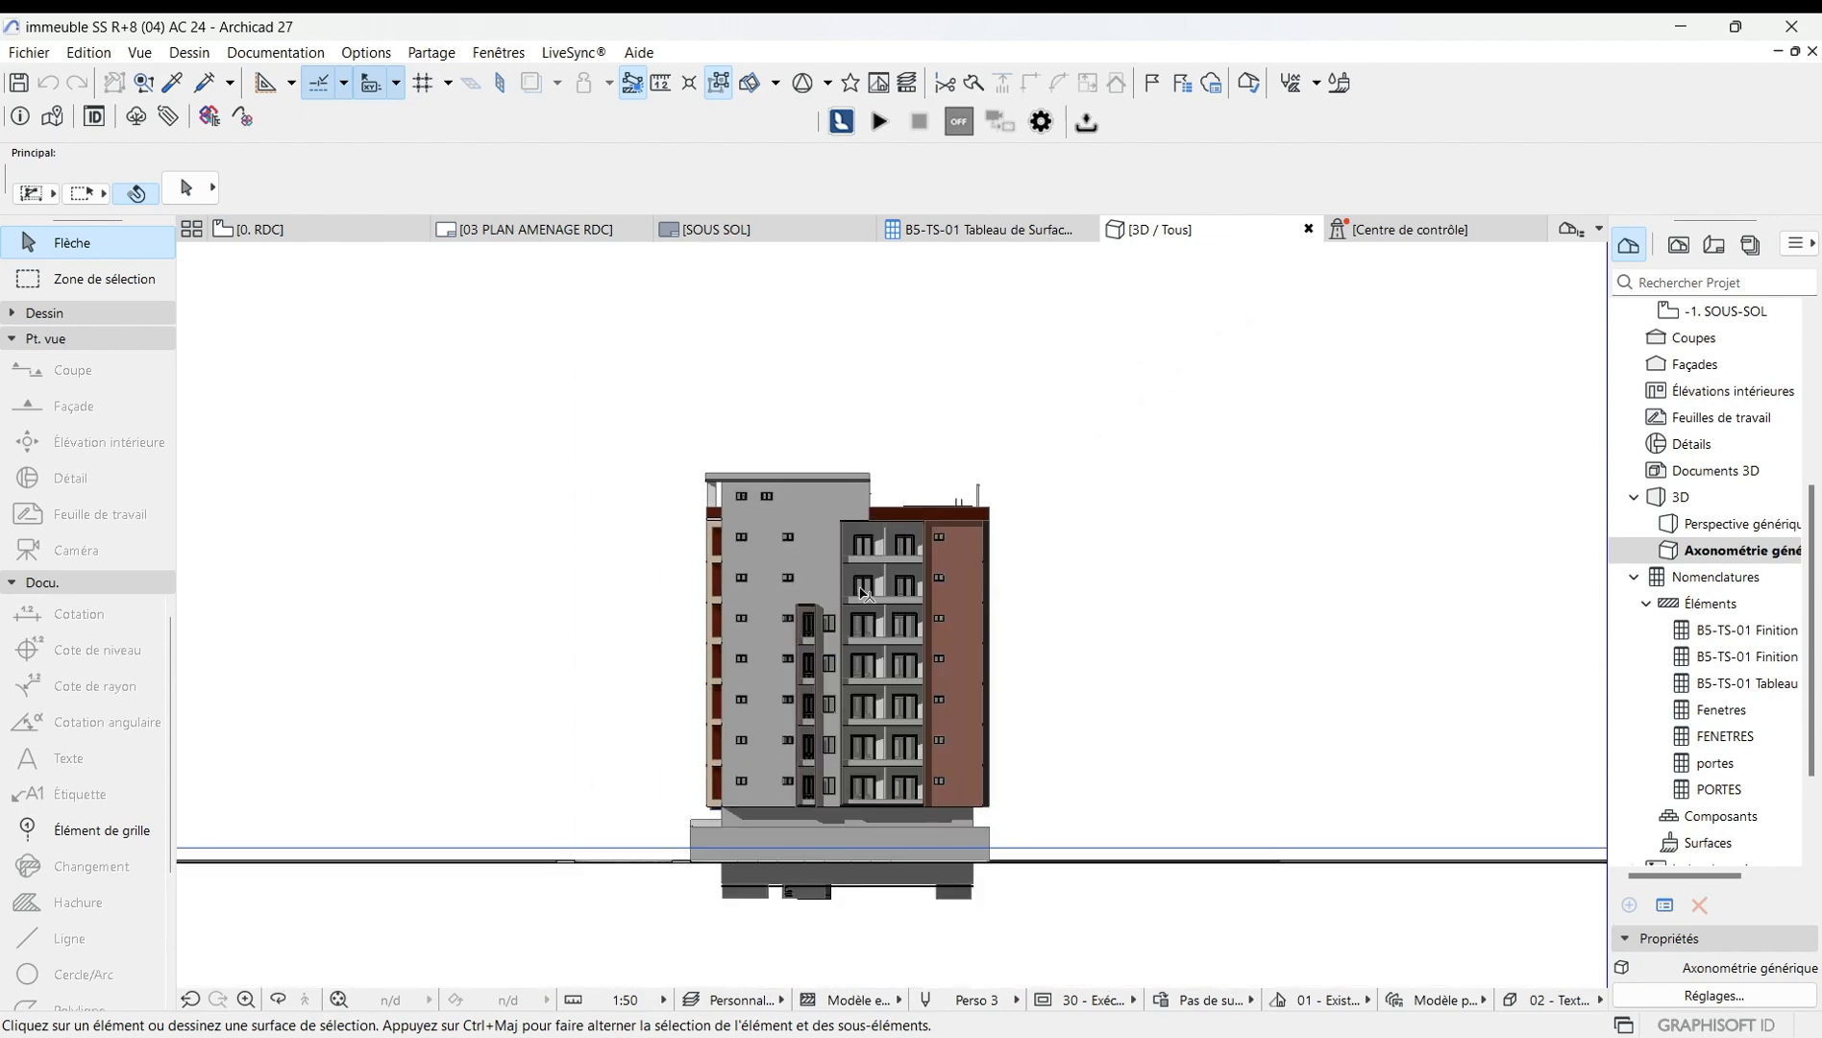
scroll(836, 653, "up", 3)
scroll(775, 683, "down", 2)
scroll(774, 682, "down", 2)
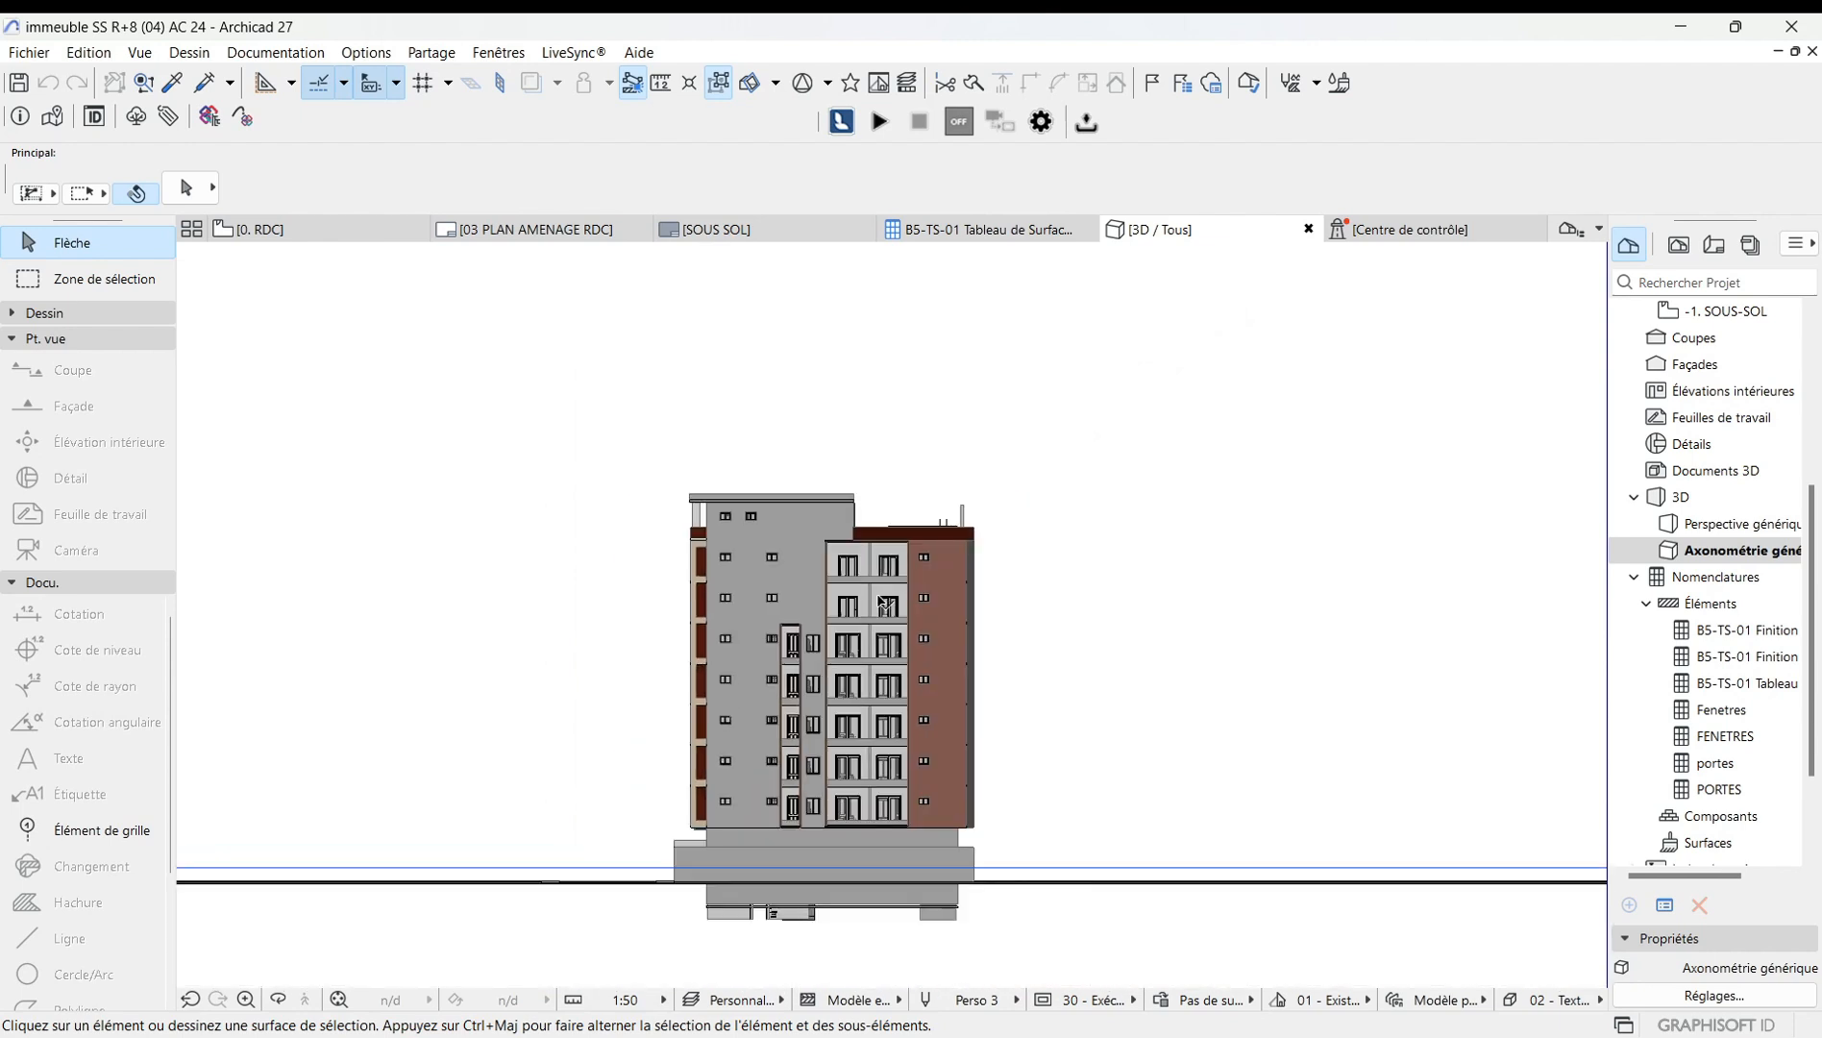
scroll(832, 646, "up", 3)
scroll(911, 732, "up", 2)
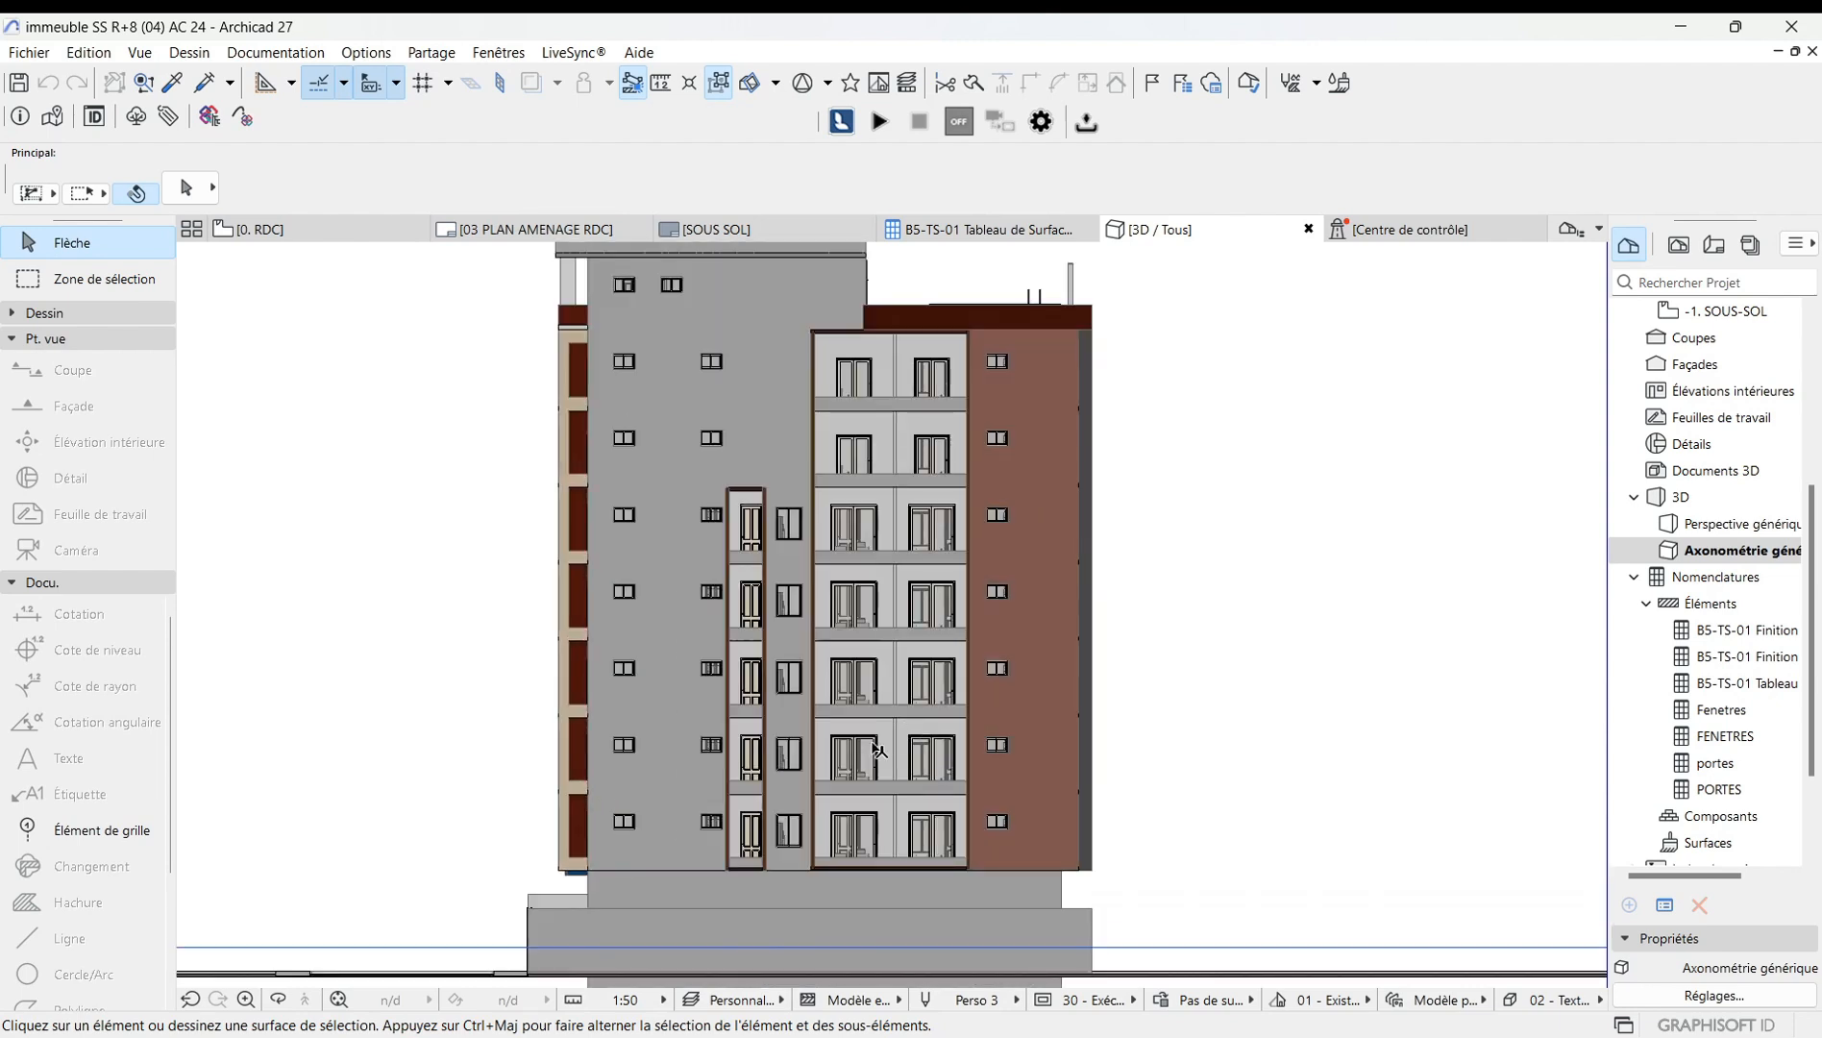
scroll(869, 814, "down", 2)
scroll(856, 827, "down", 2)
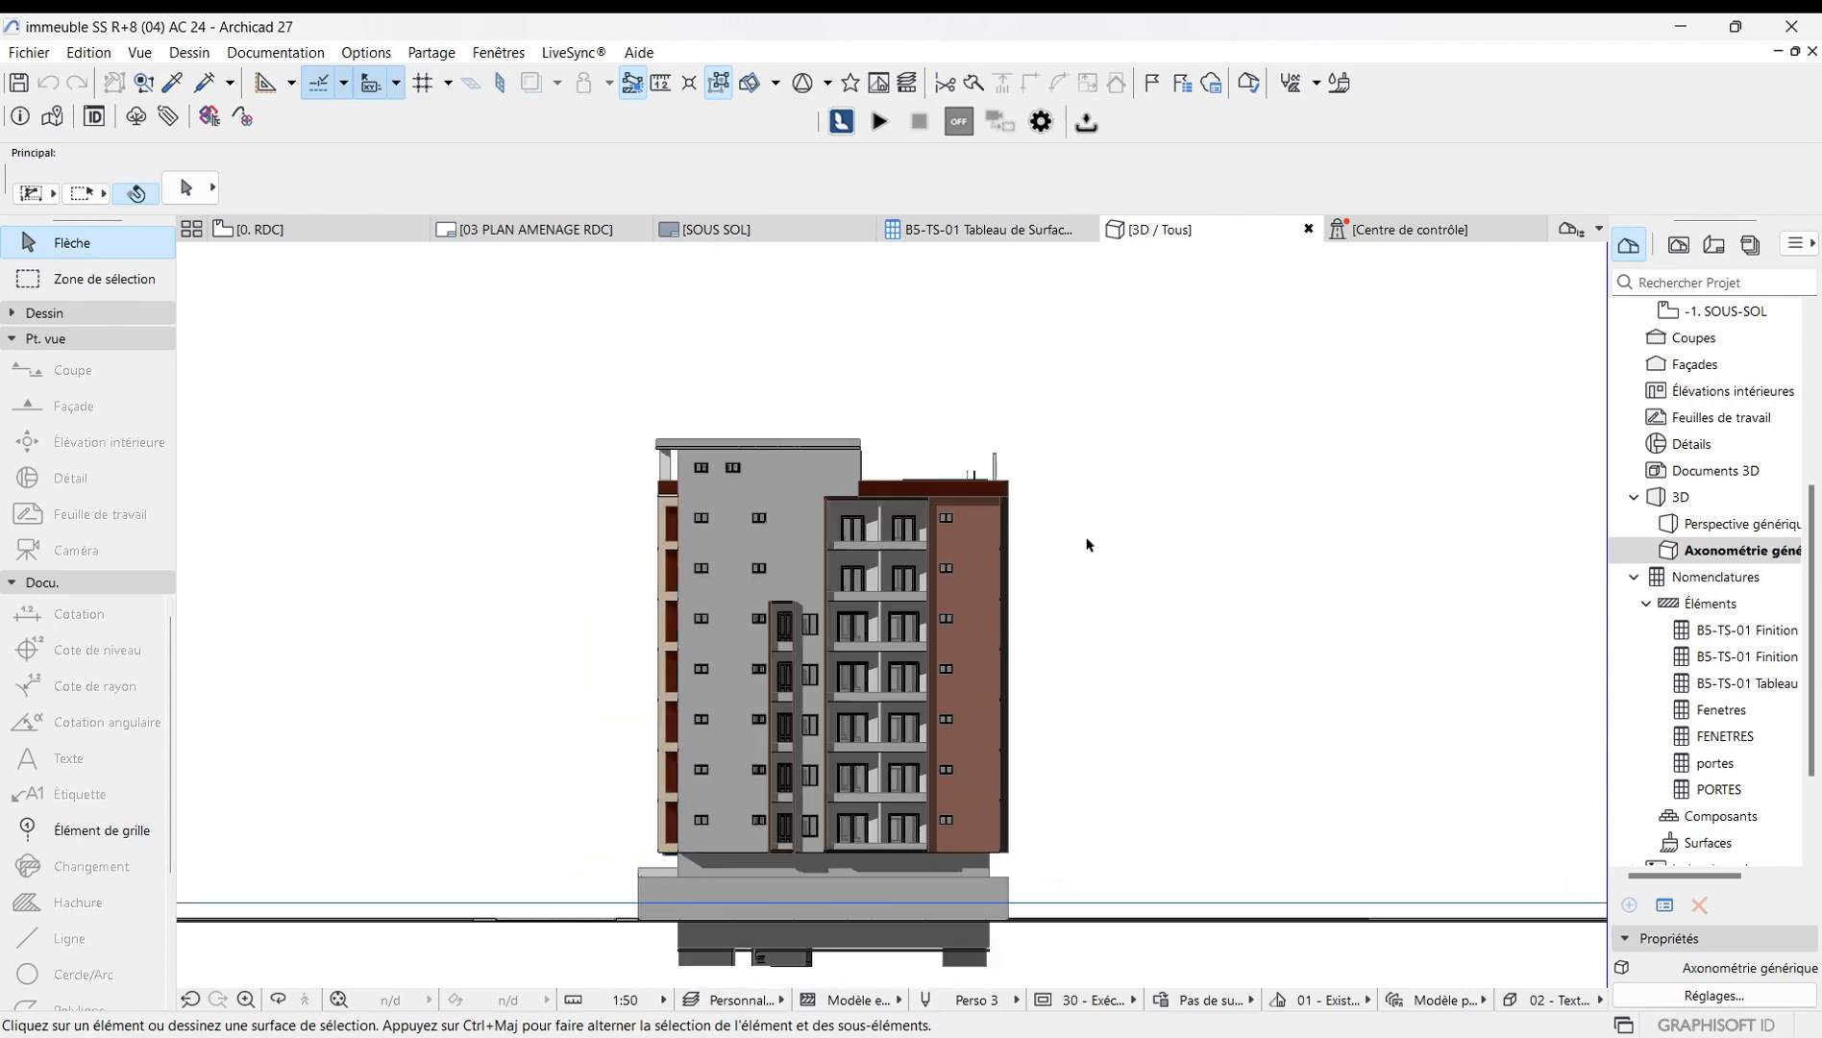
scroll(870, 677, "up", 2)
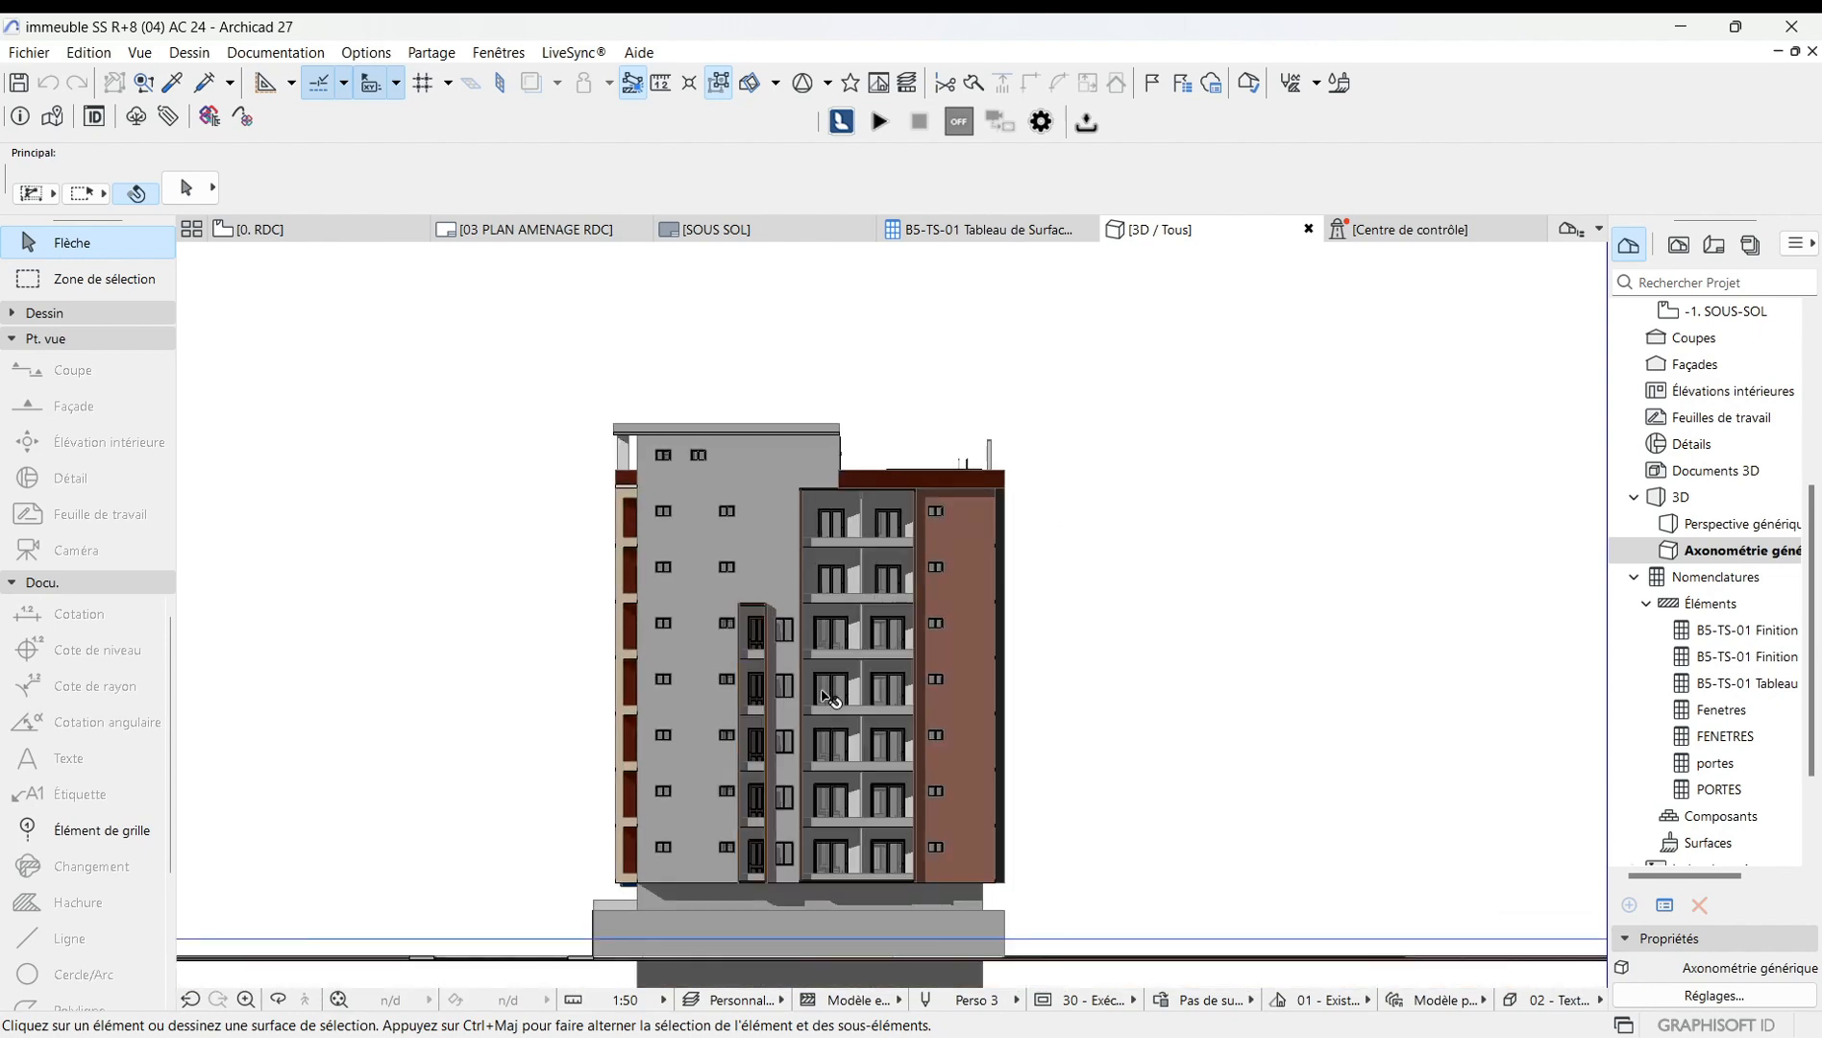
scroll(819, 696, "down", 1)
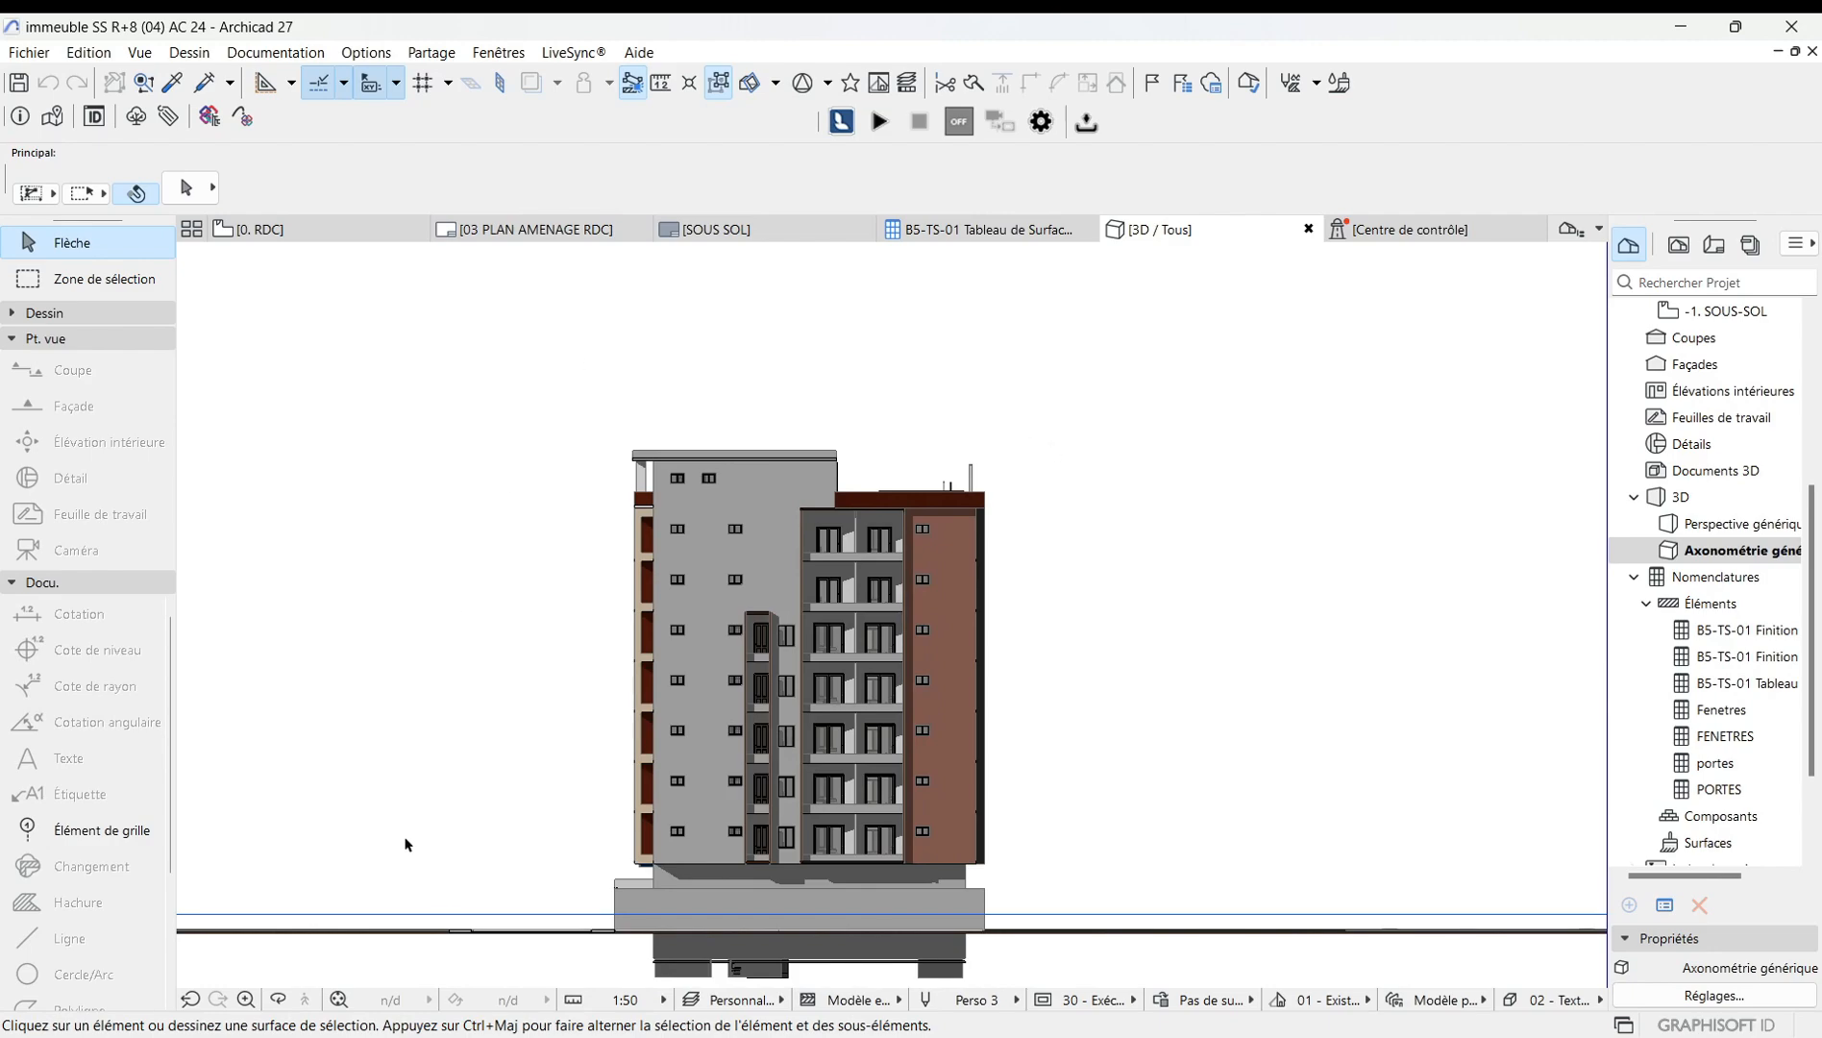
Return to the previous perspective view and orbit around the building.
left_click(278, 1000)
left_click_drag(987, 578, 979, 649)
scroll(989, 757, "up", 3)
left_click_drag(989, 756, 875, 457)
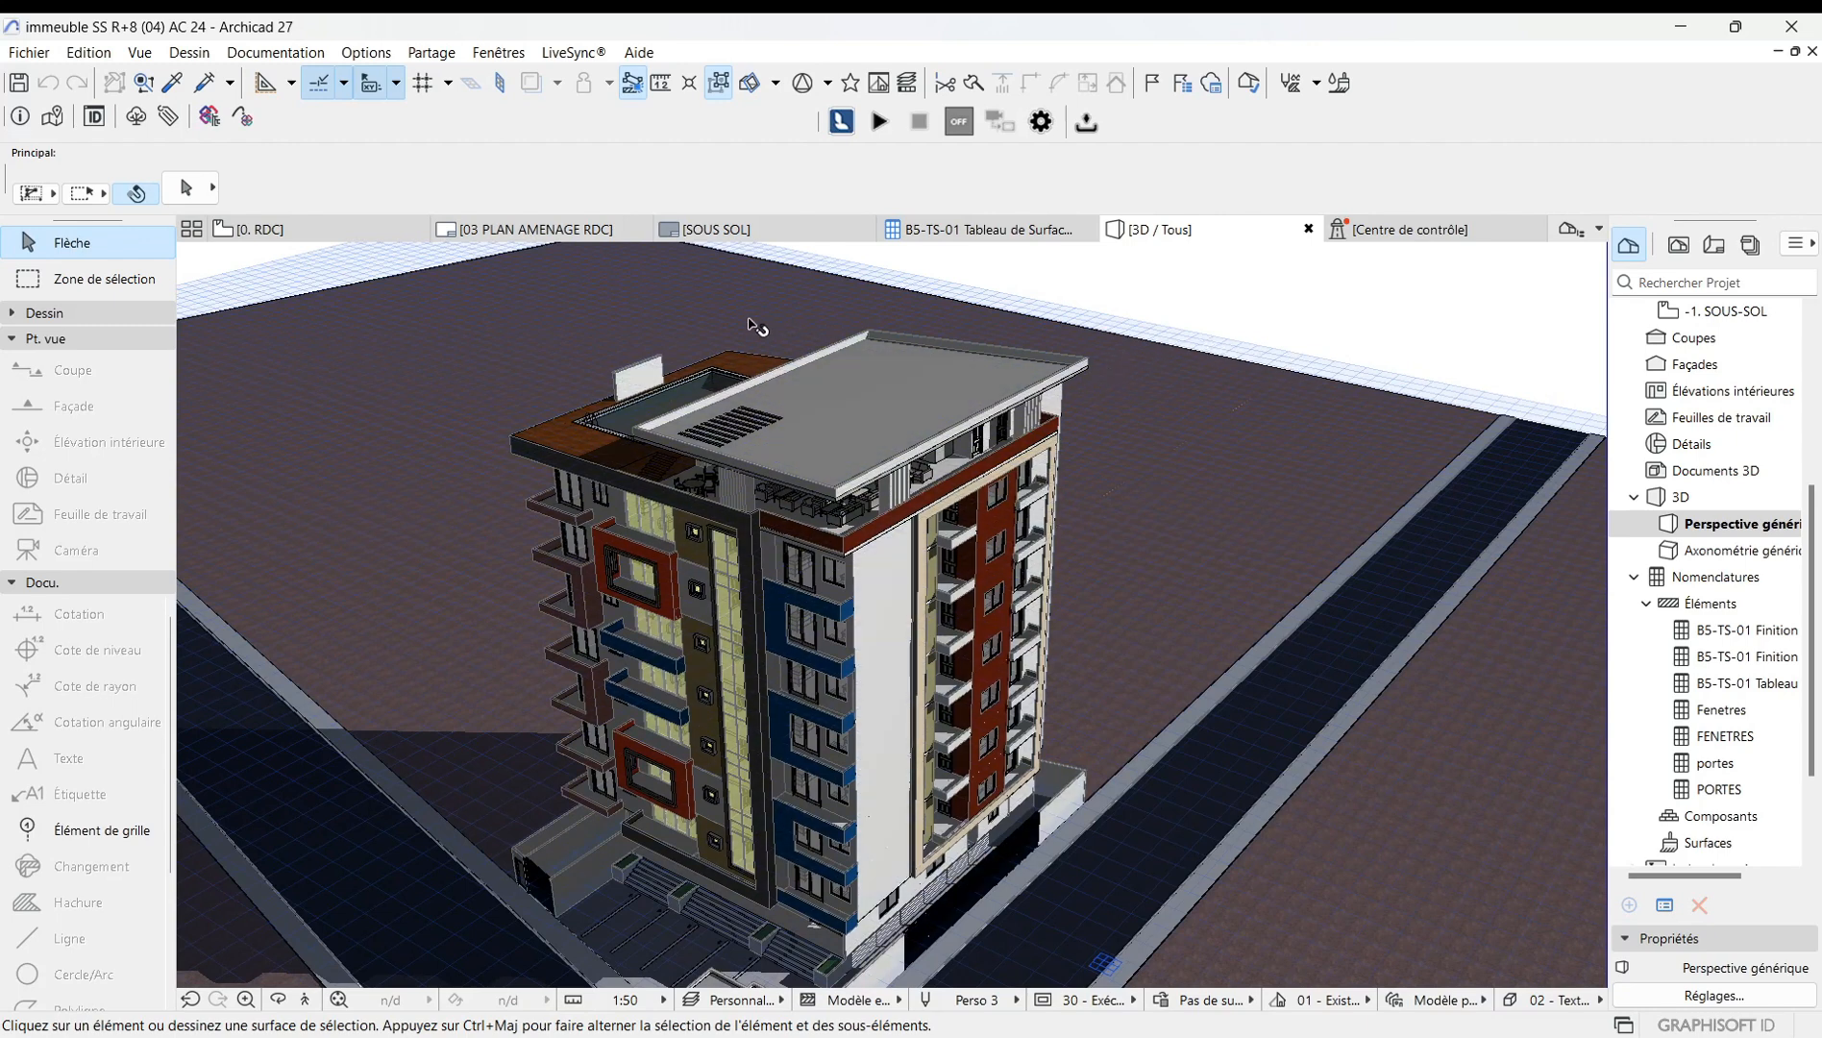
left_click_drag(655, 372, 777, 423)
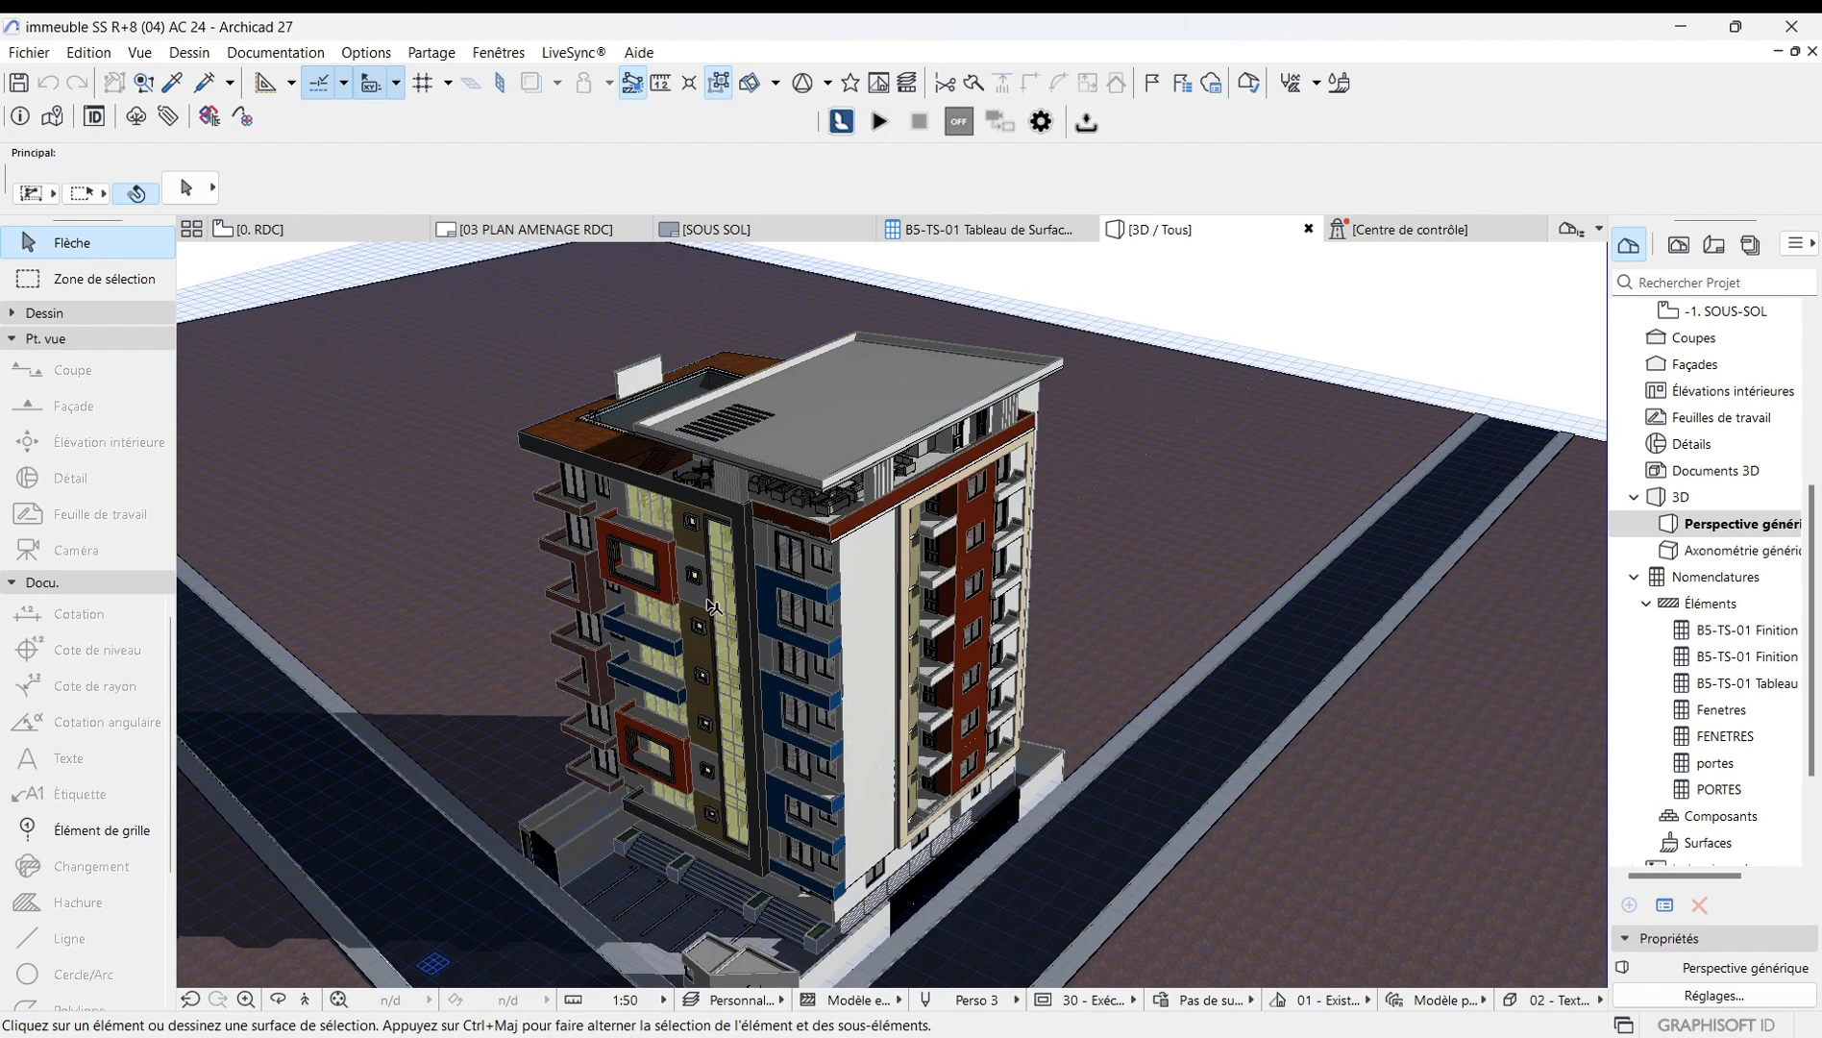
Turn on the 3D cutaway mode for the 3D view.
left_click(147, 55)
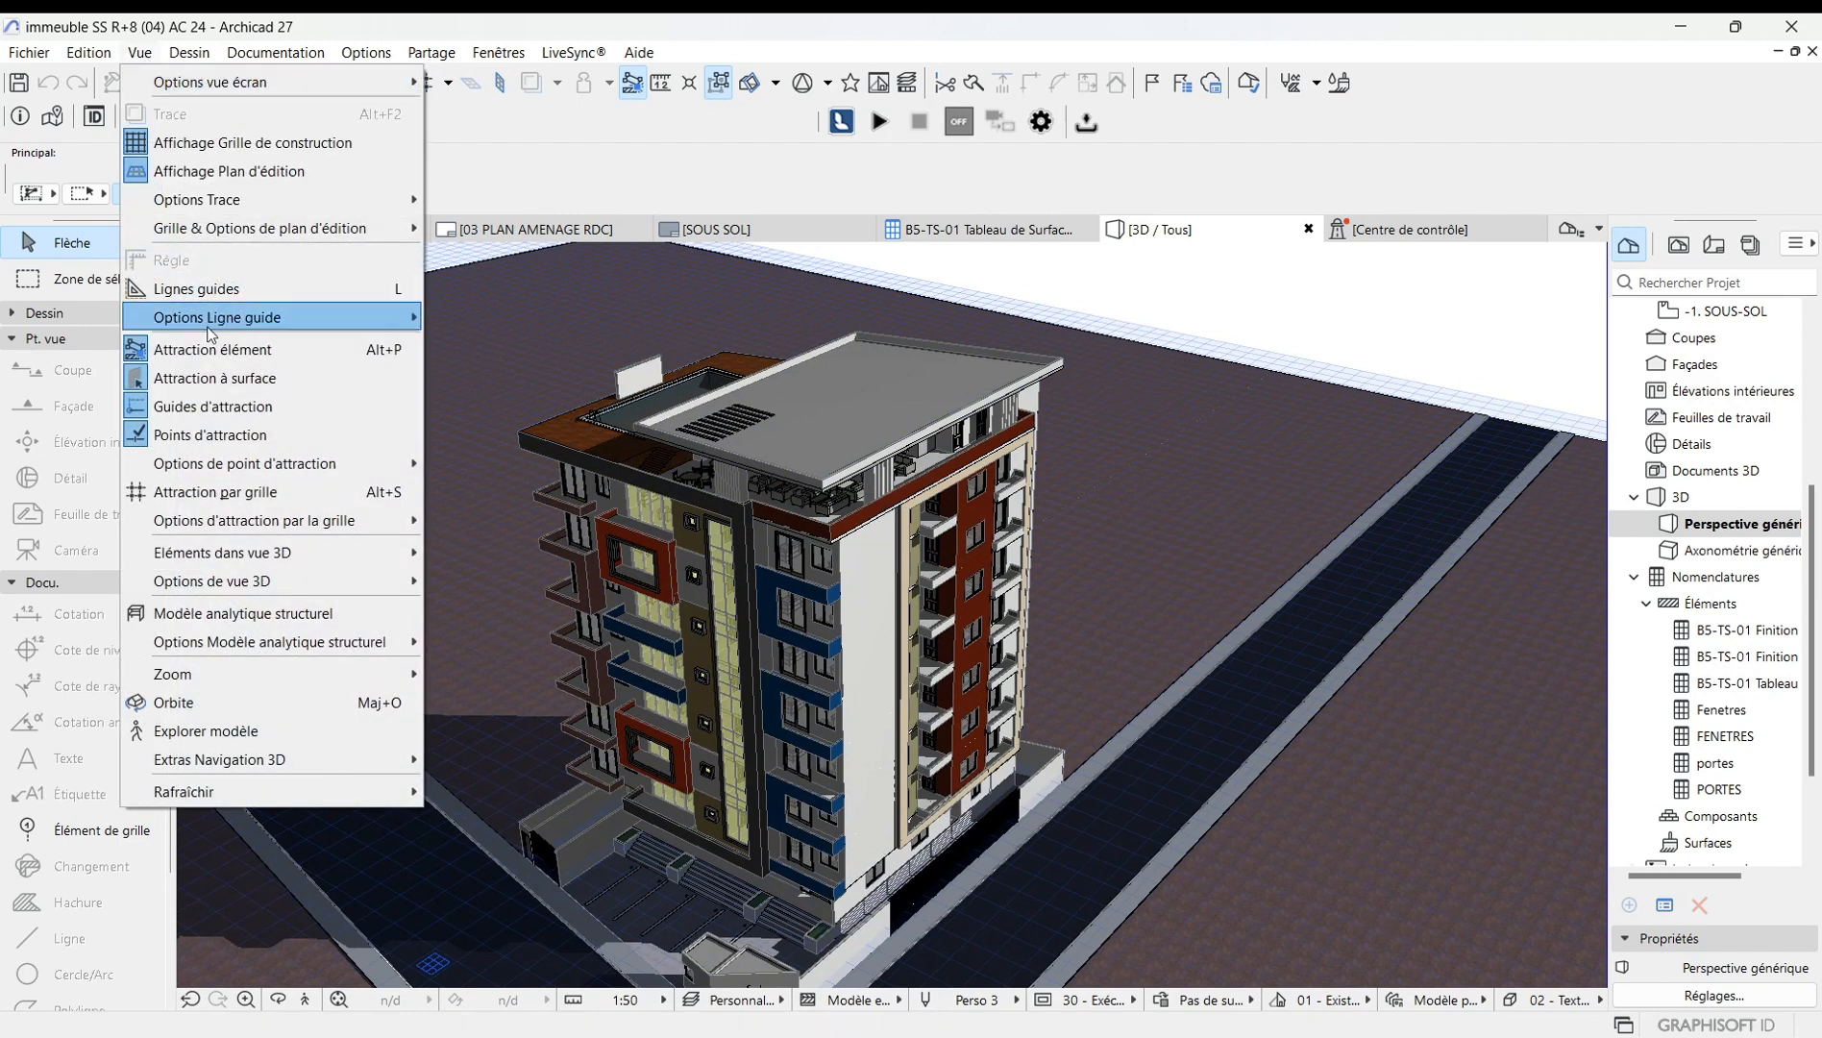
mouse_move(258, 556)
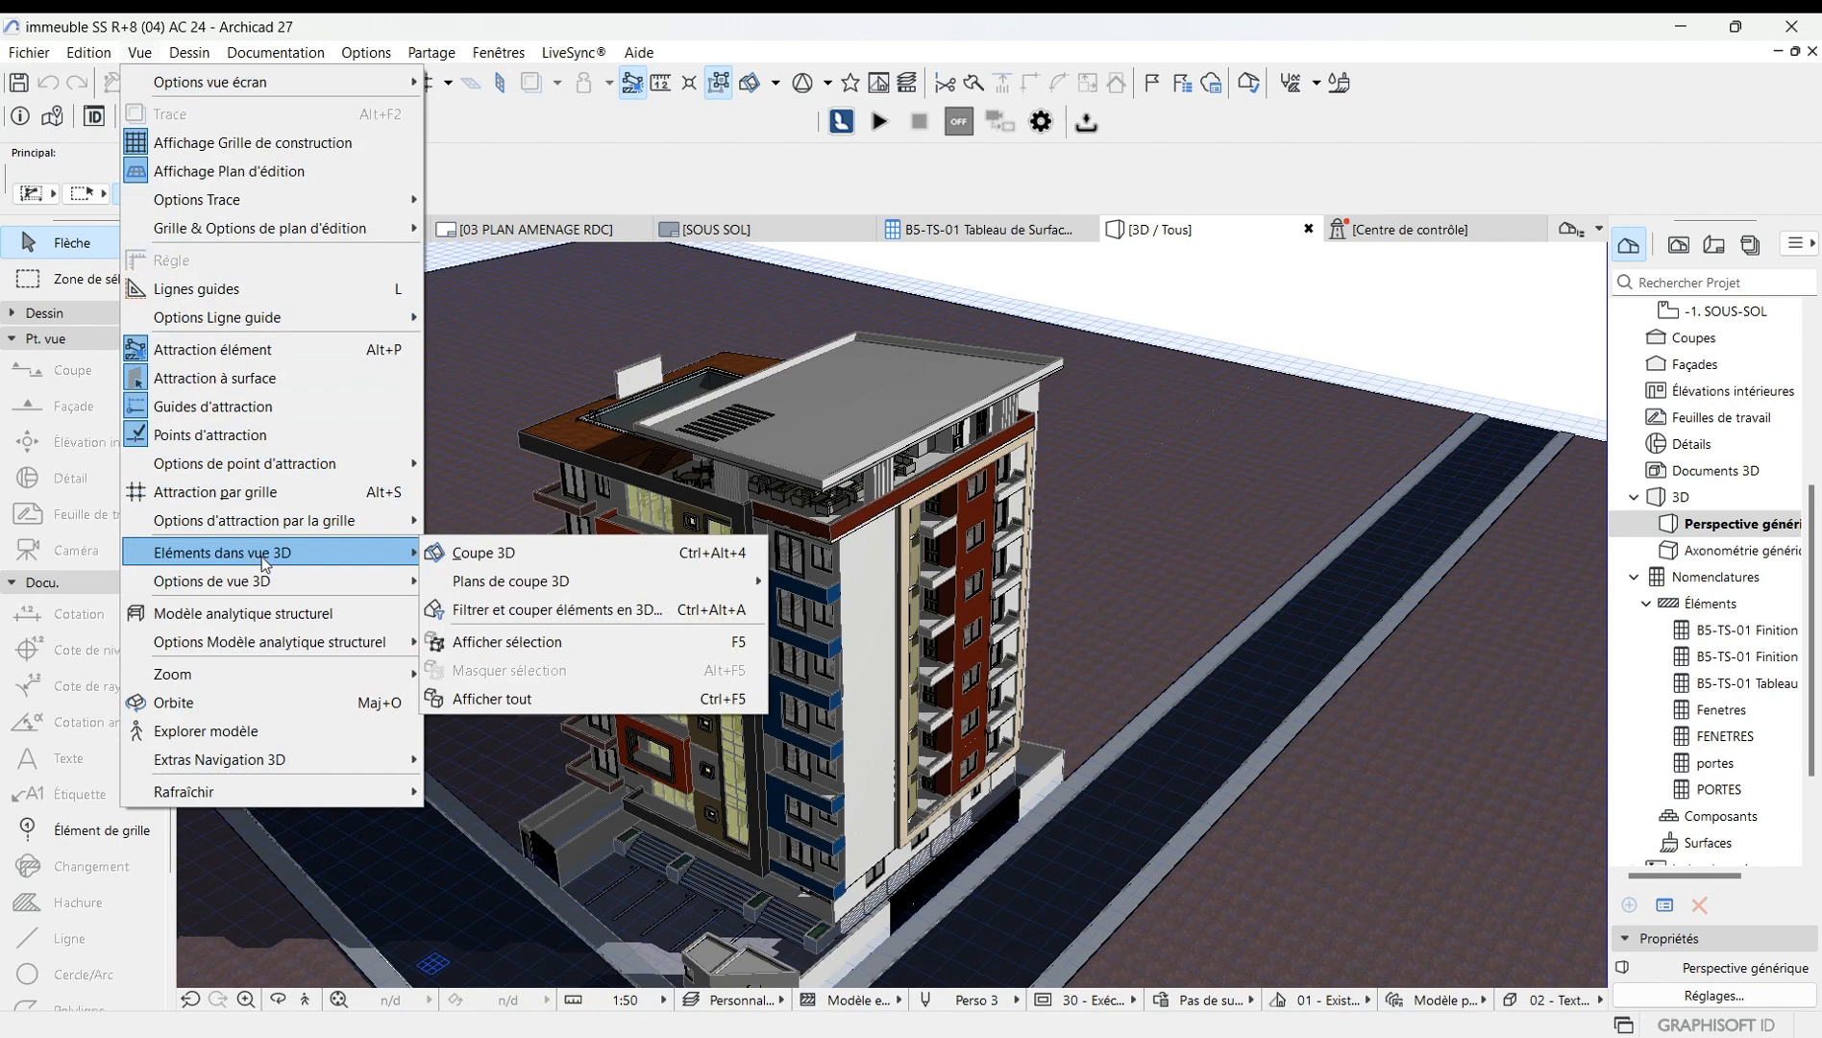
left_click(473, 554)
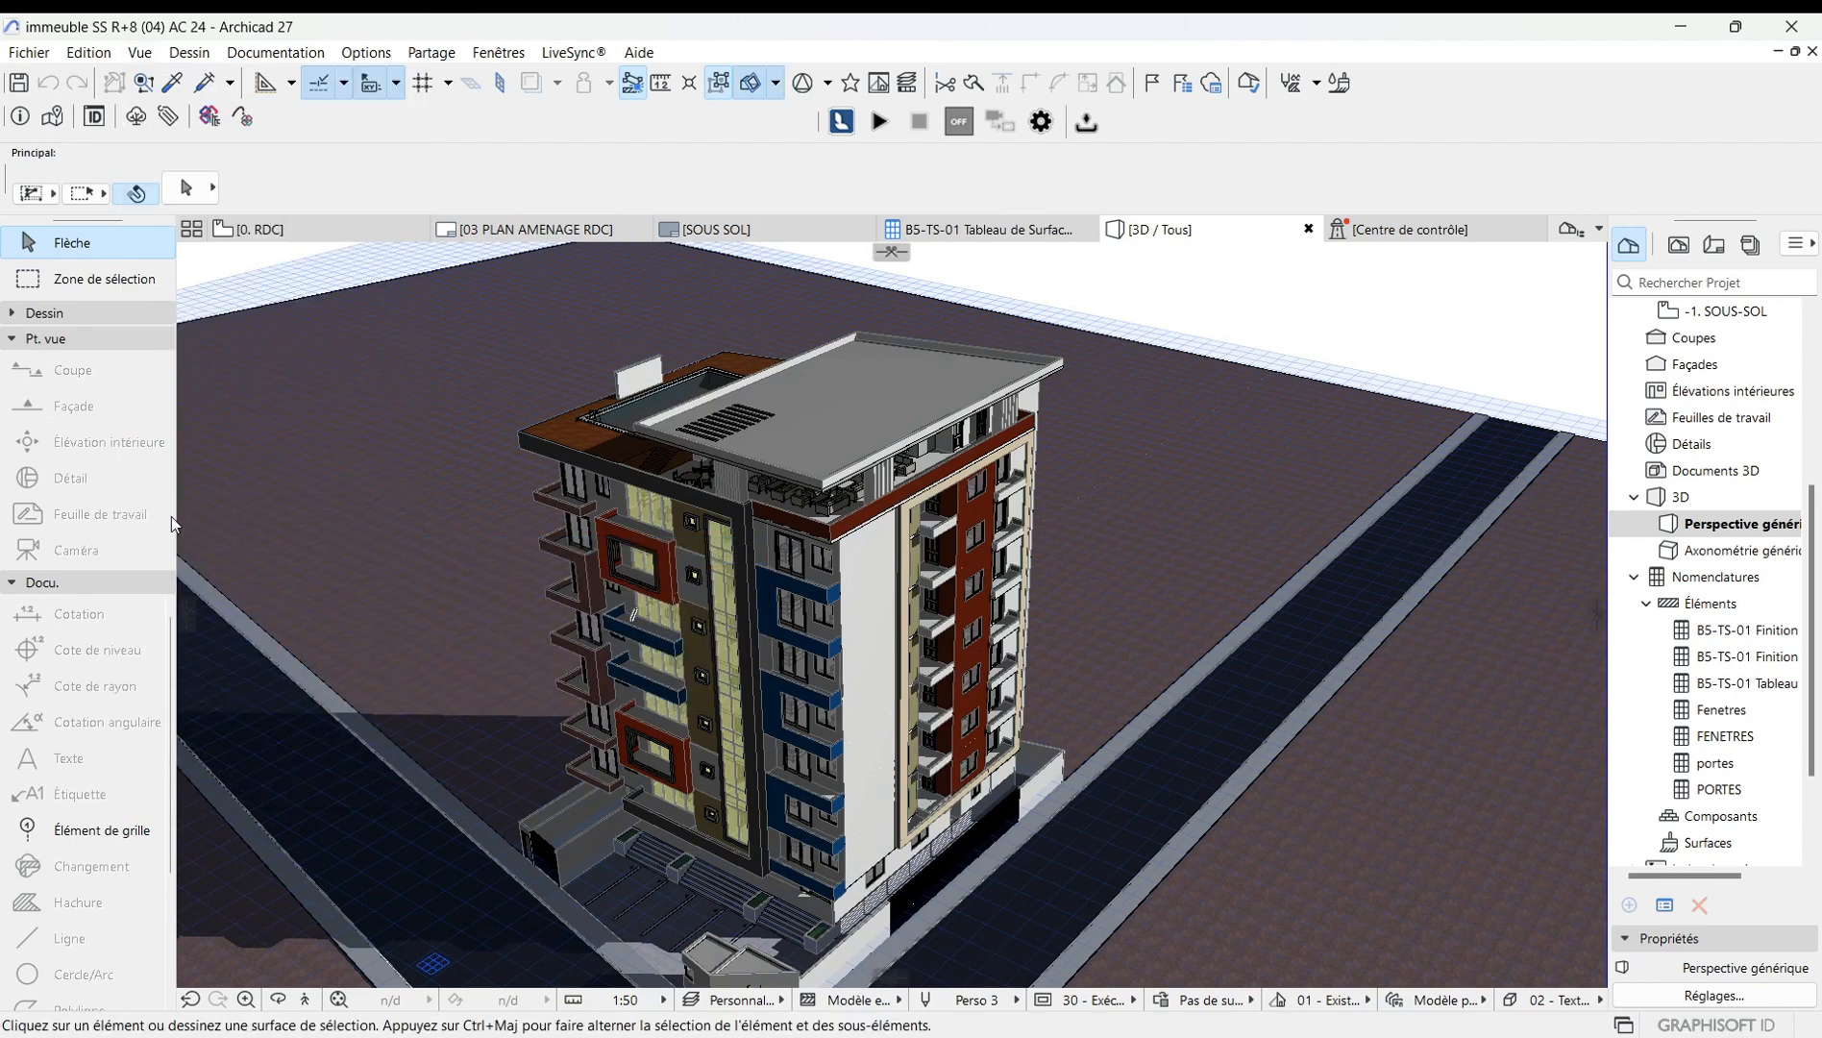
left_click_drag(186, 541, 57, 509)
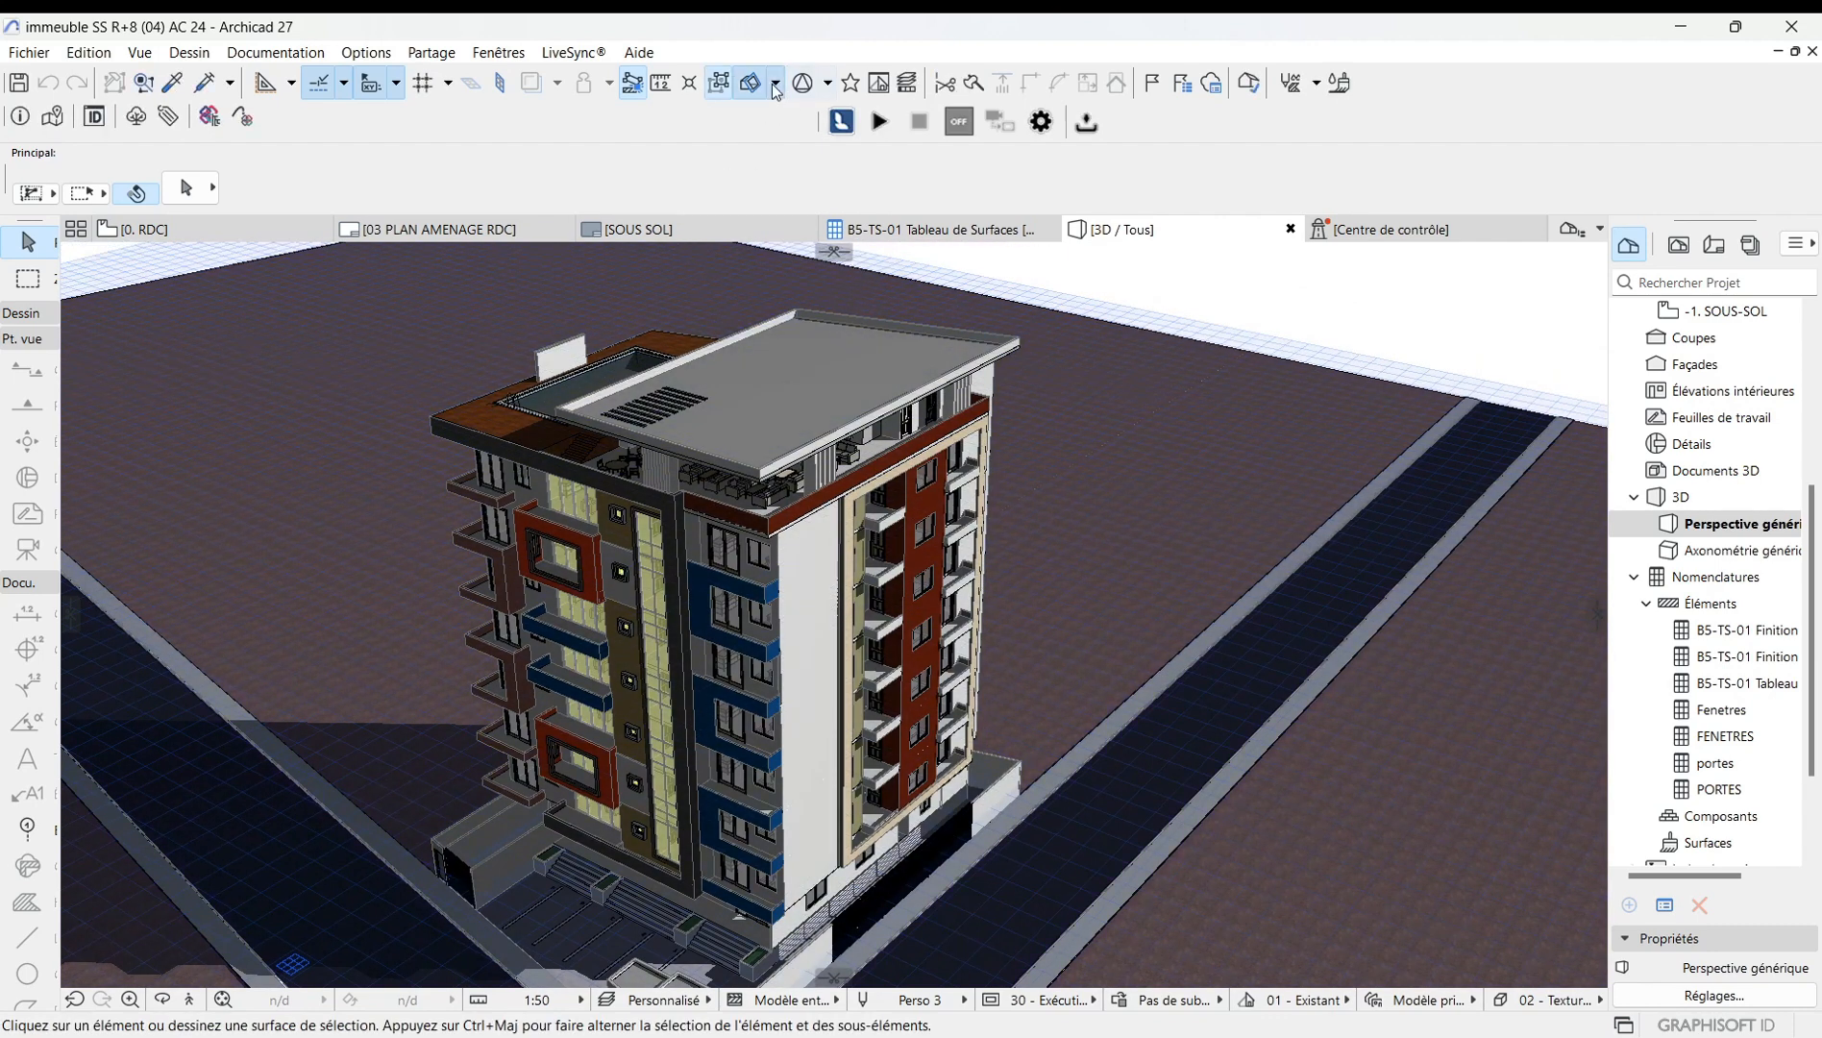
Try placing a horizontal cutting plane through the building at about 22 m height, then cancel it.
left_click(774, 86)
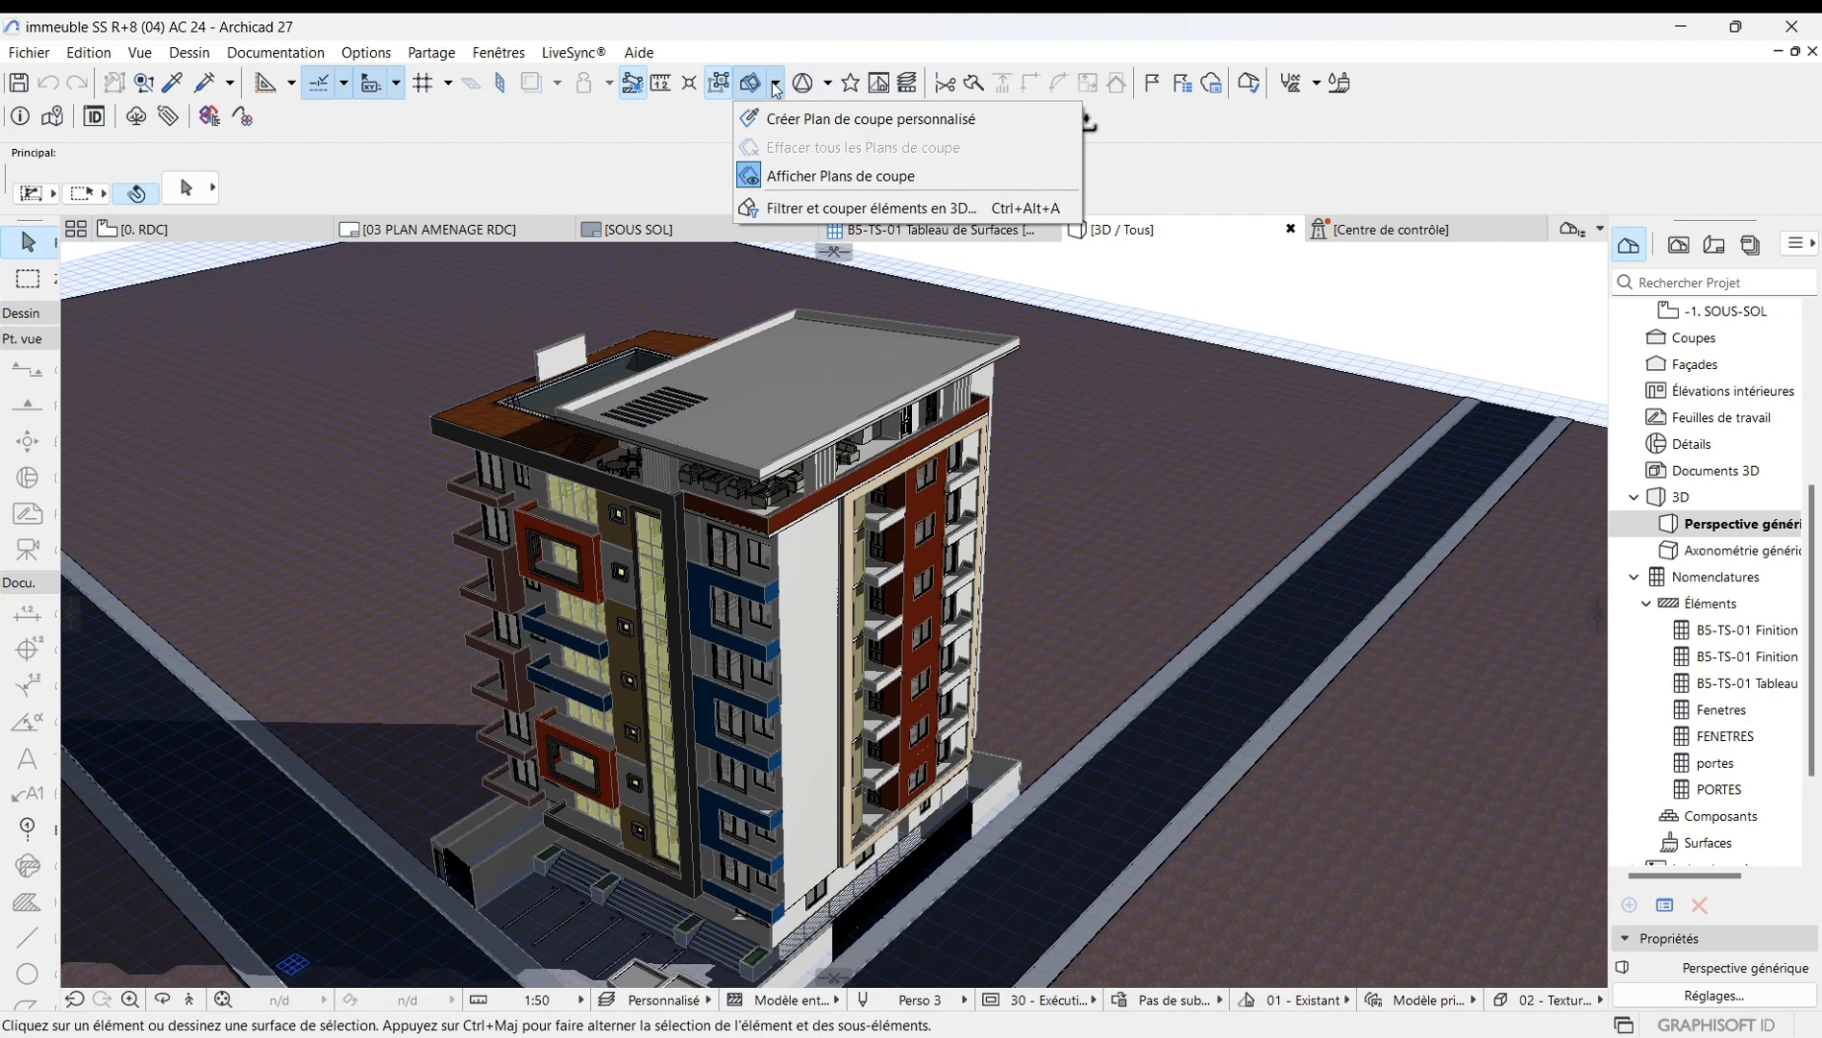
left_click(1139, 293)
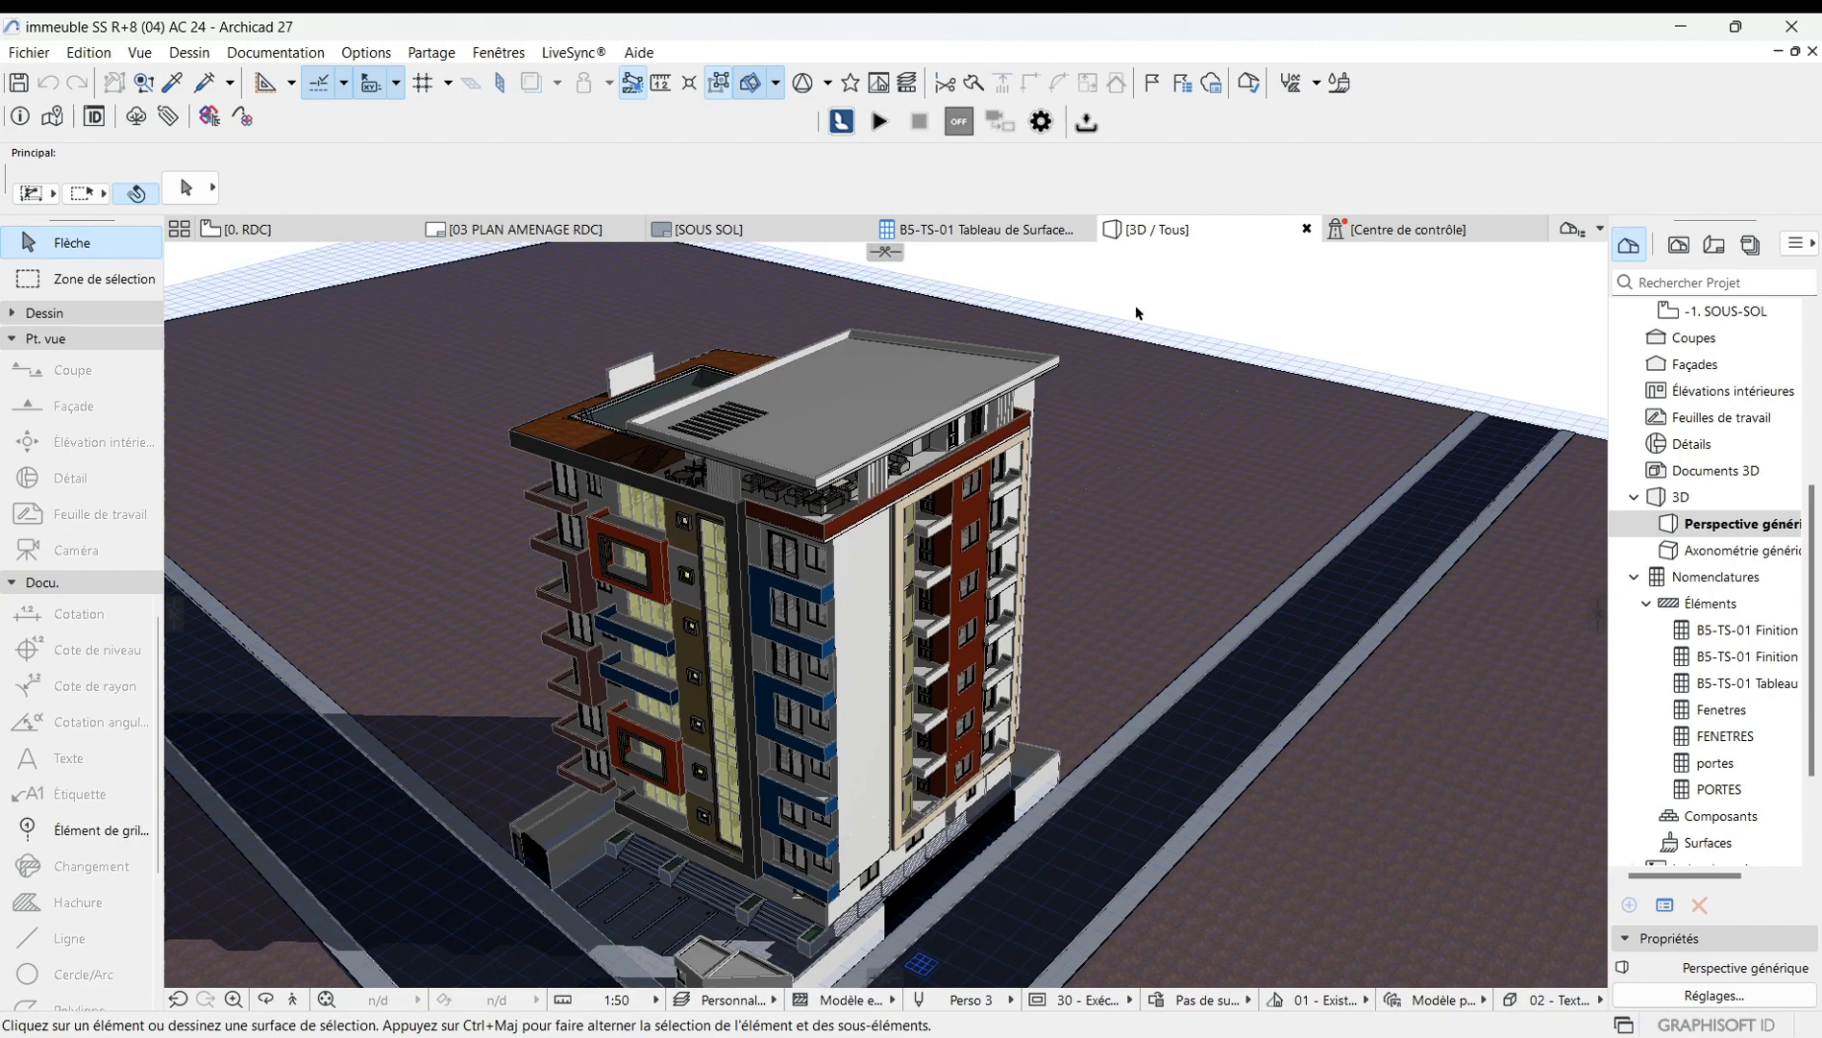
left_click(885, 254)
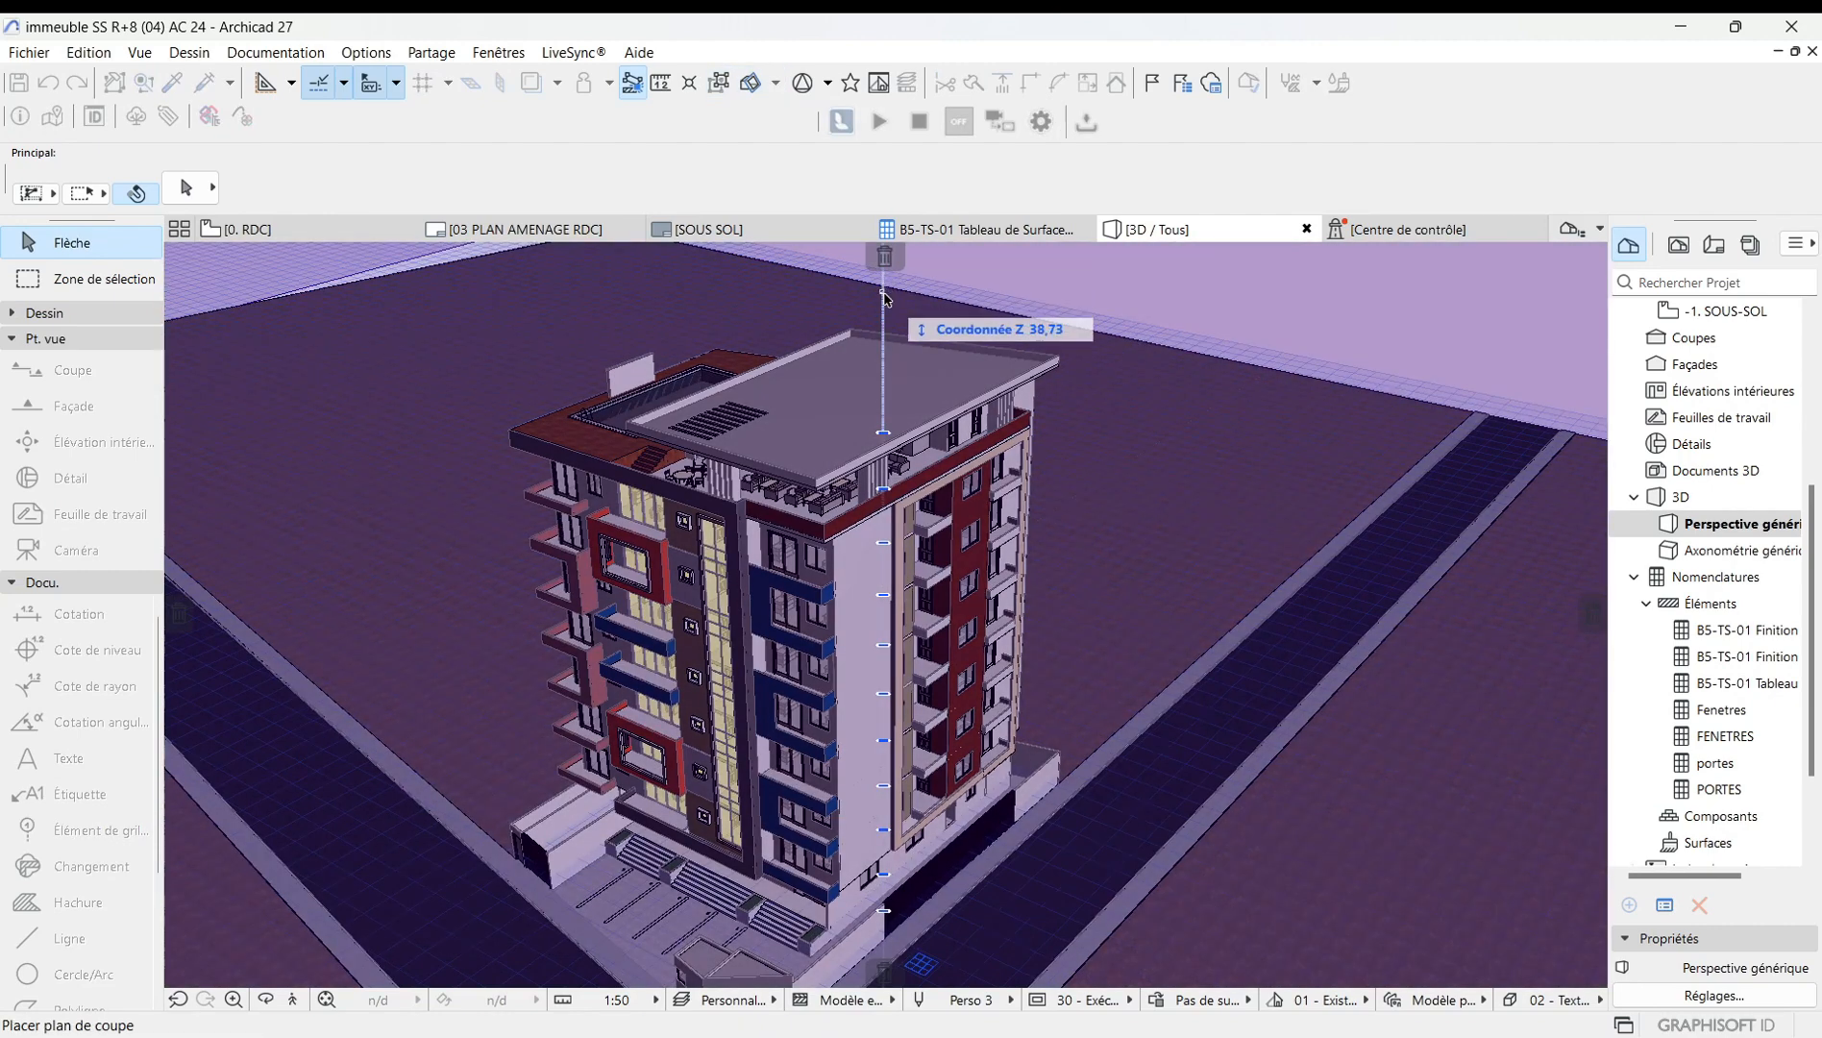
left_click(885, 435)
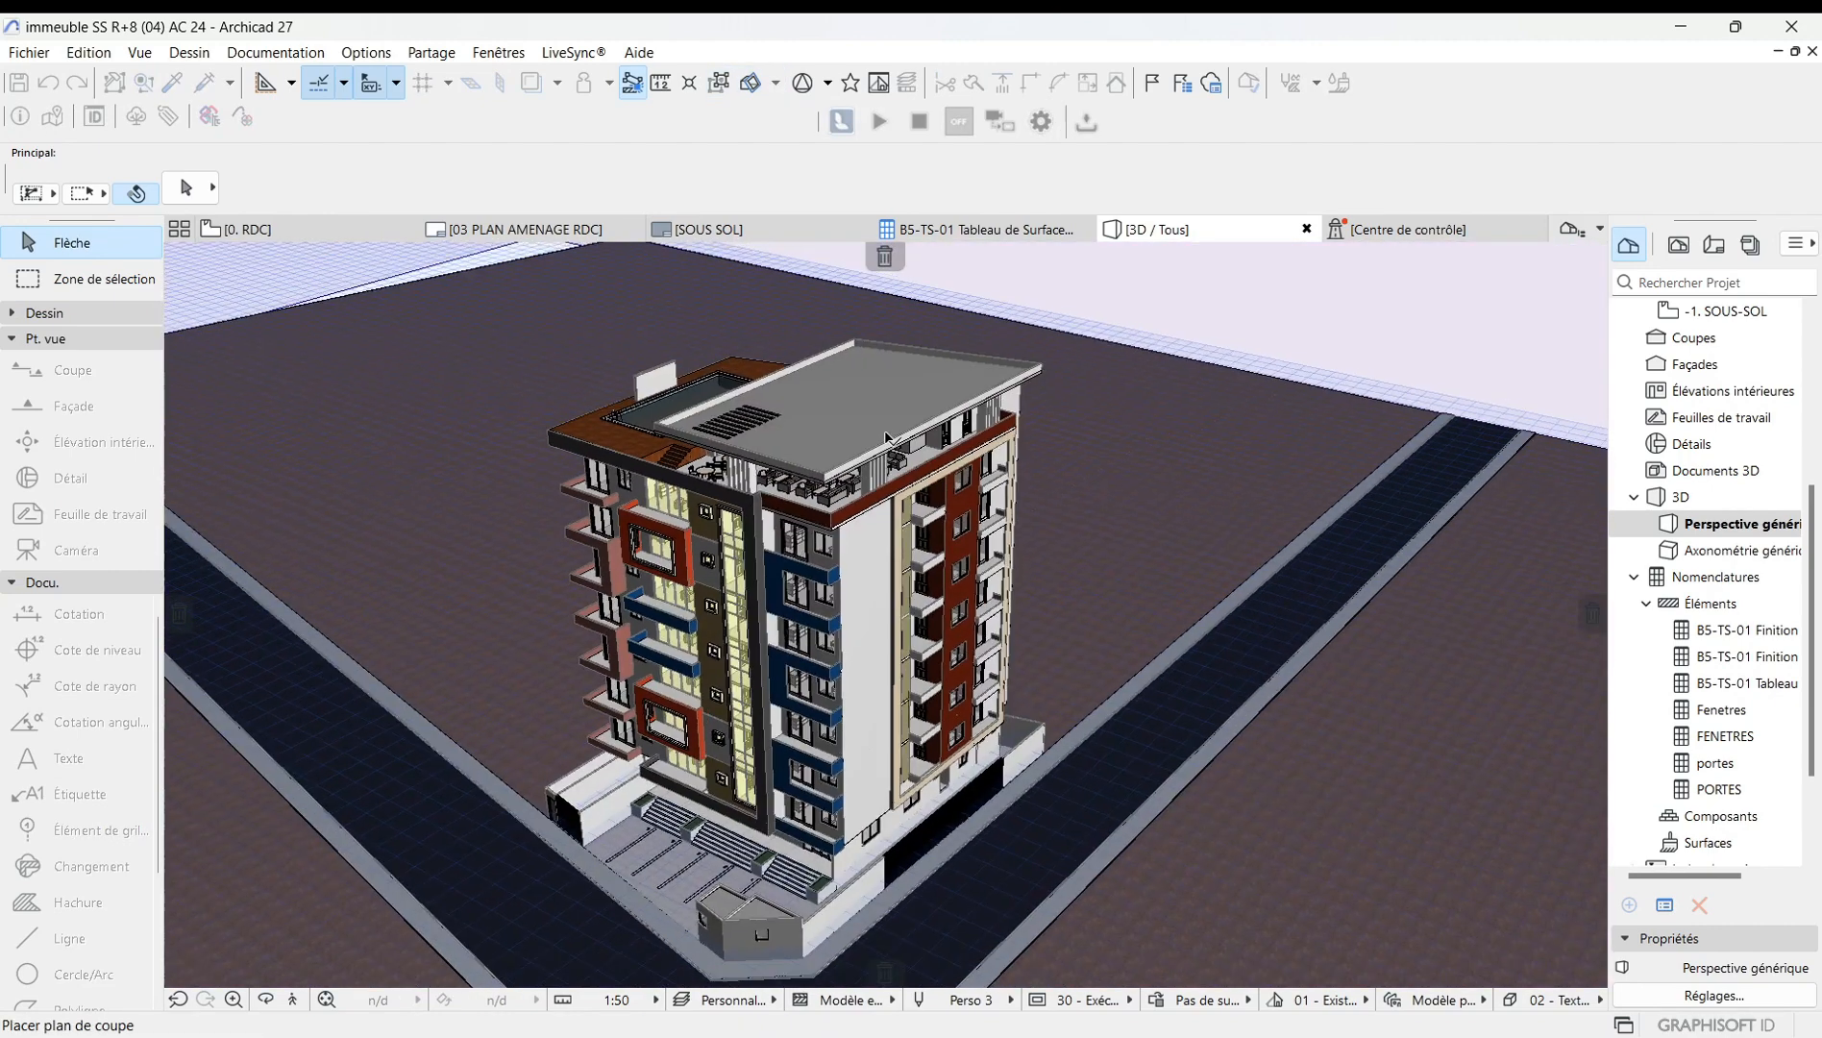
left_click(886, 506)
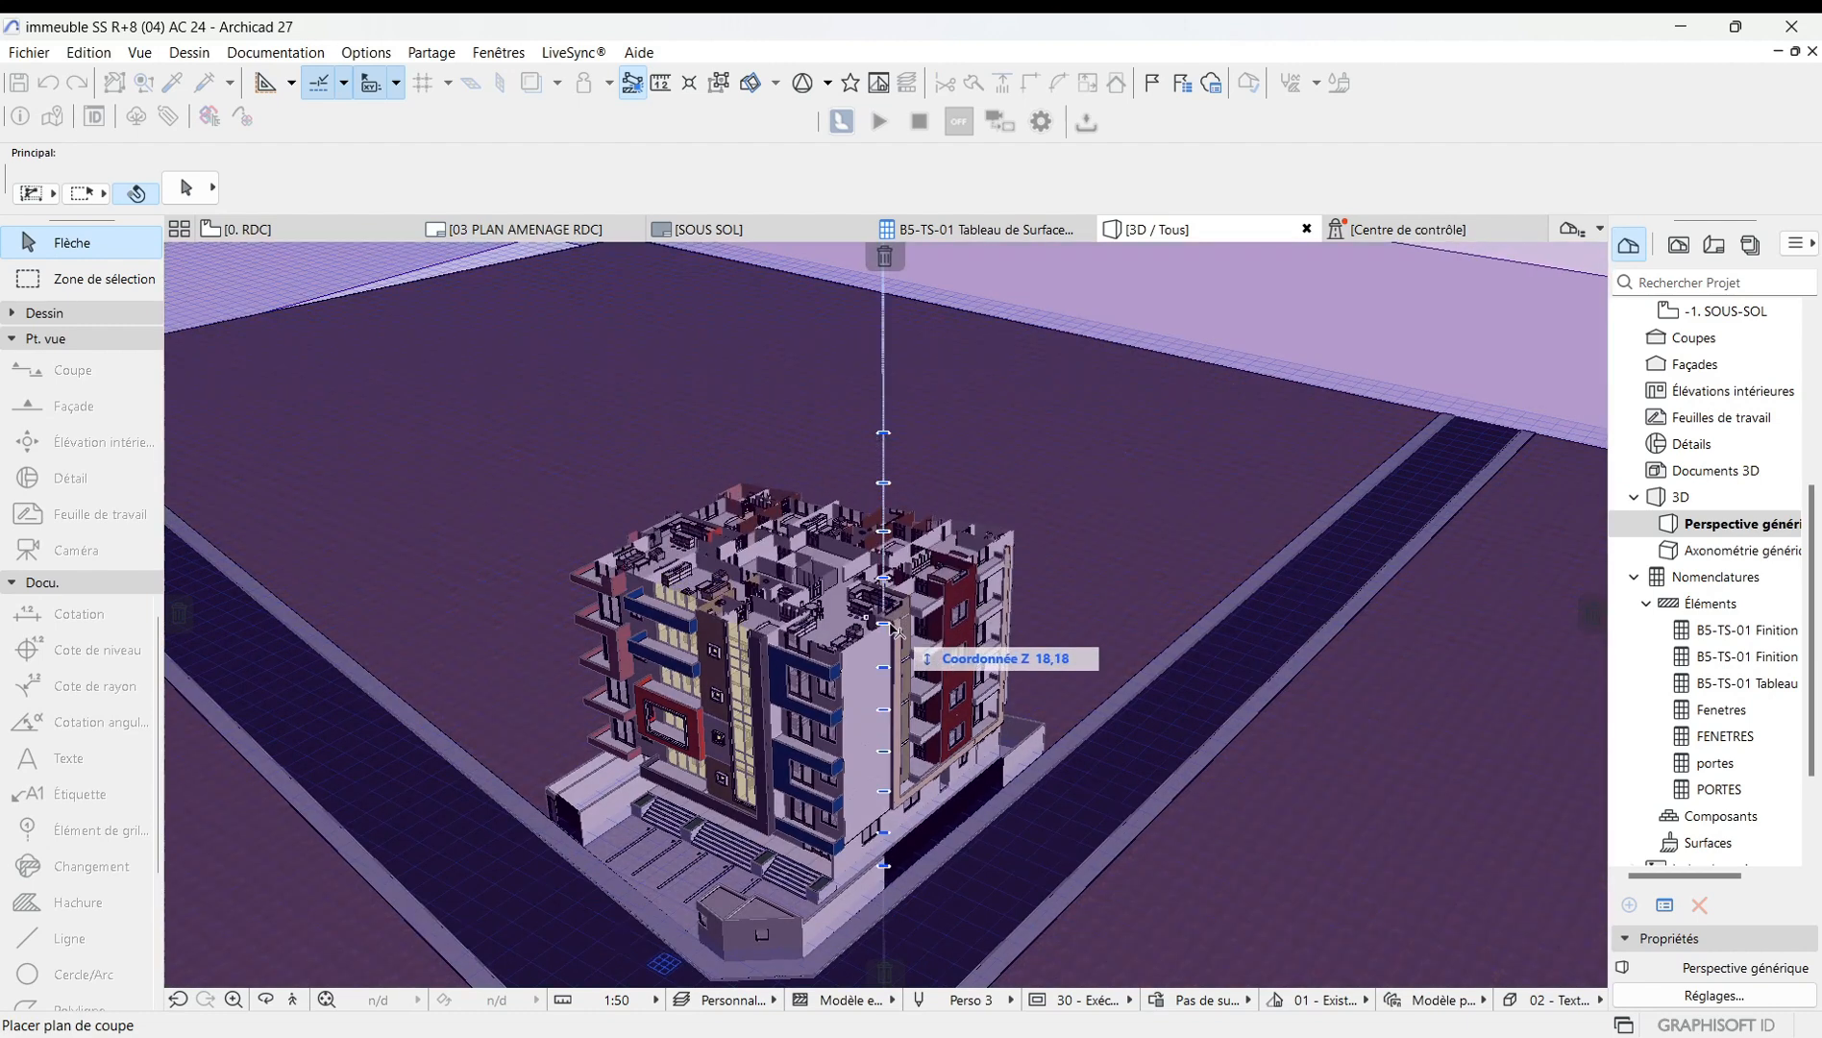
left_click(894, 573)
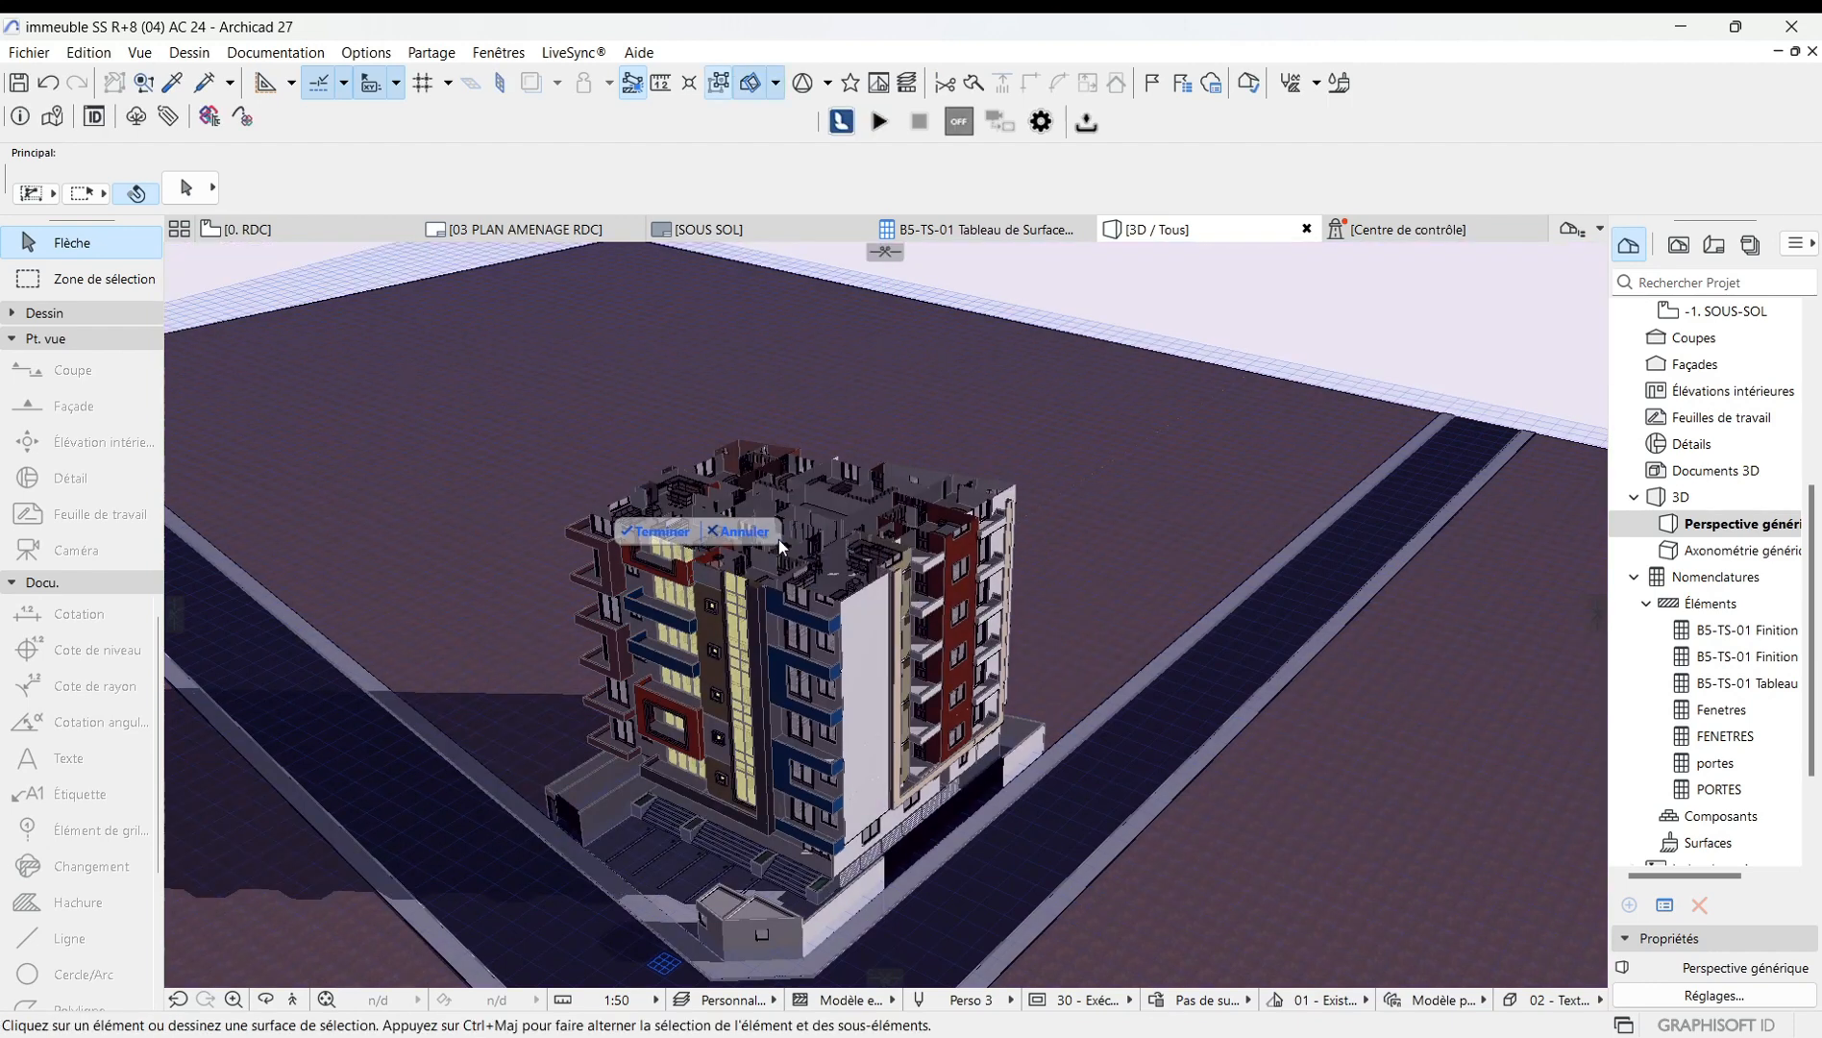
left_click(740, 533)
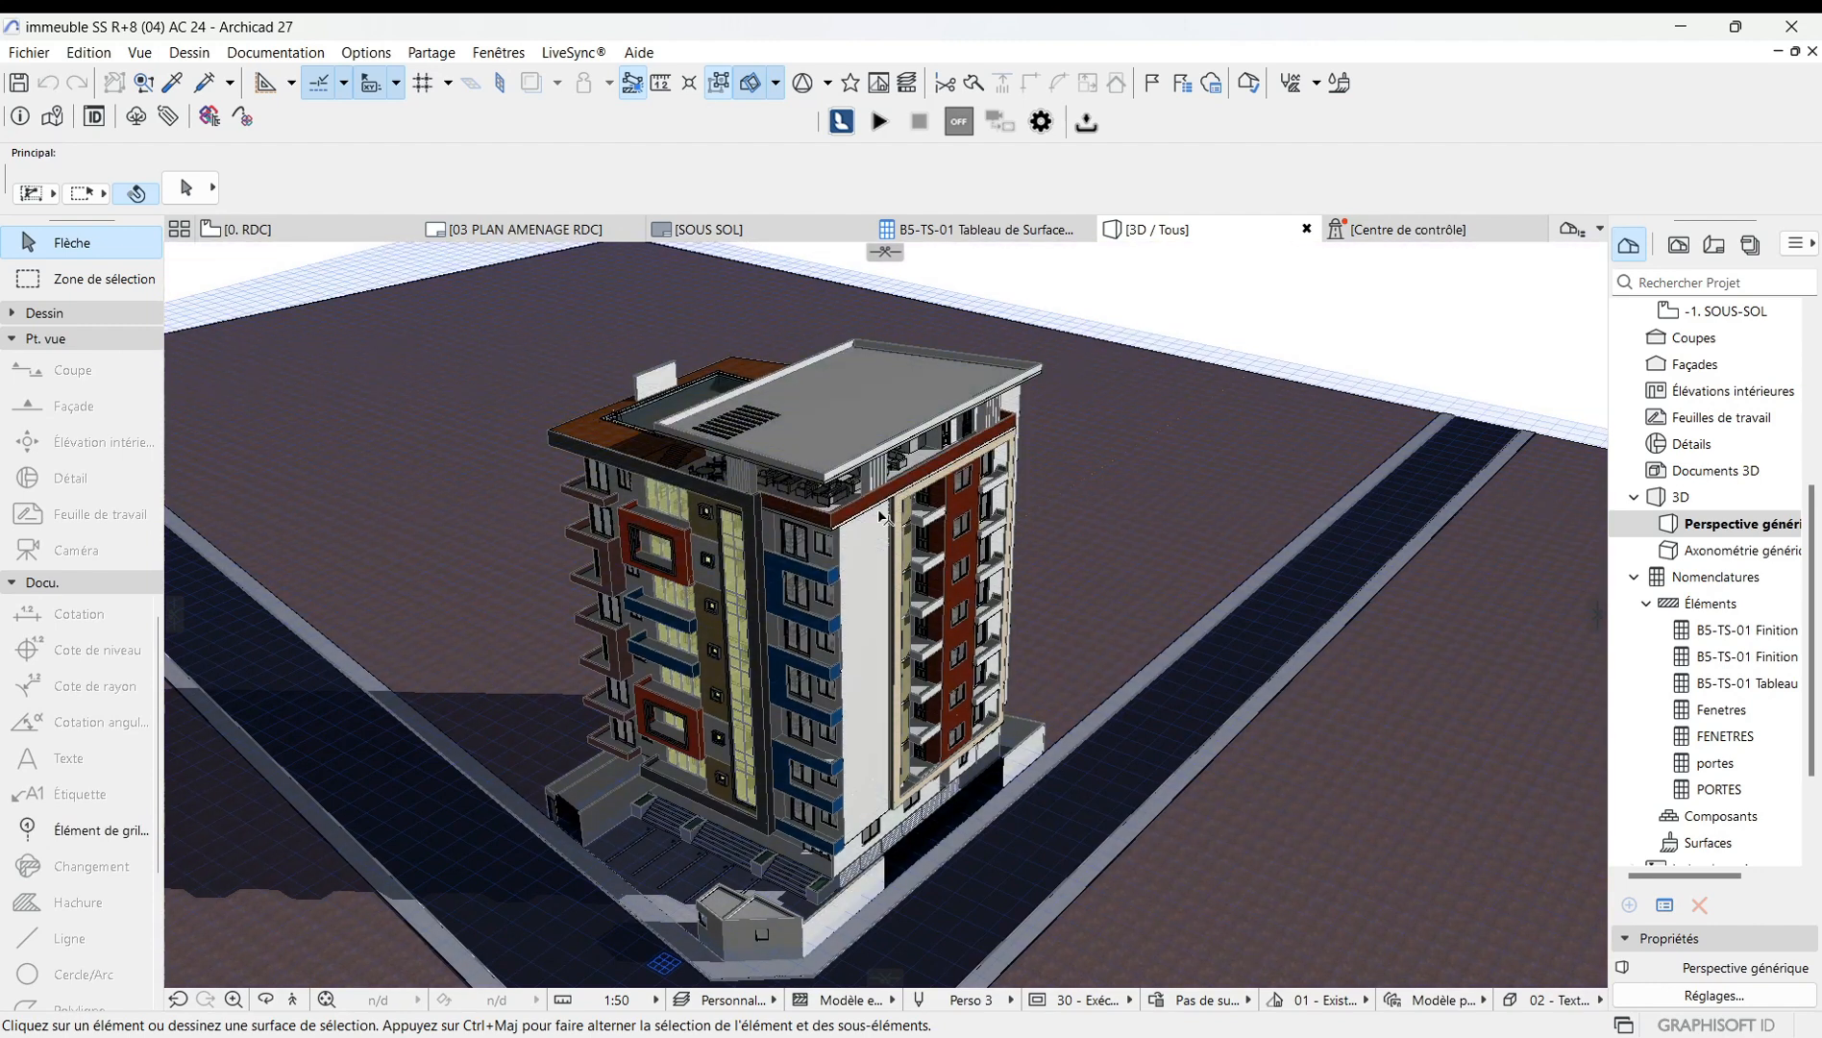
Place a horizontal cutting plane through the building at about 25.6 m height.
left_click(885, 252)
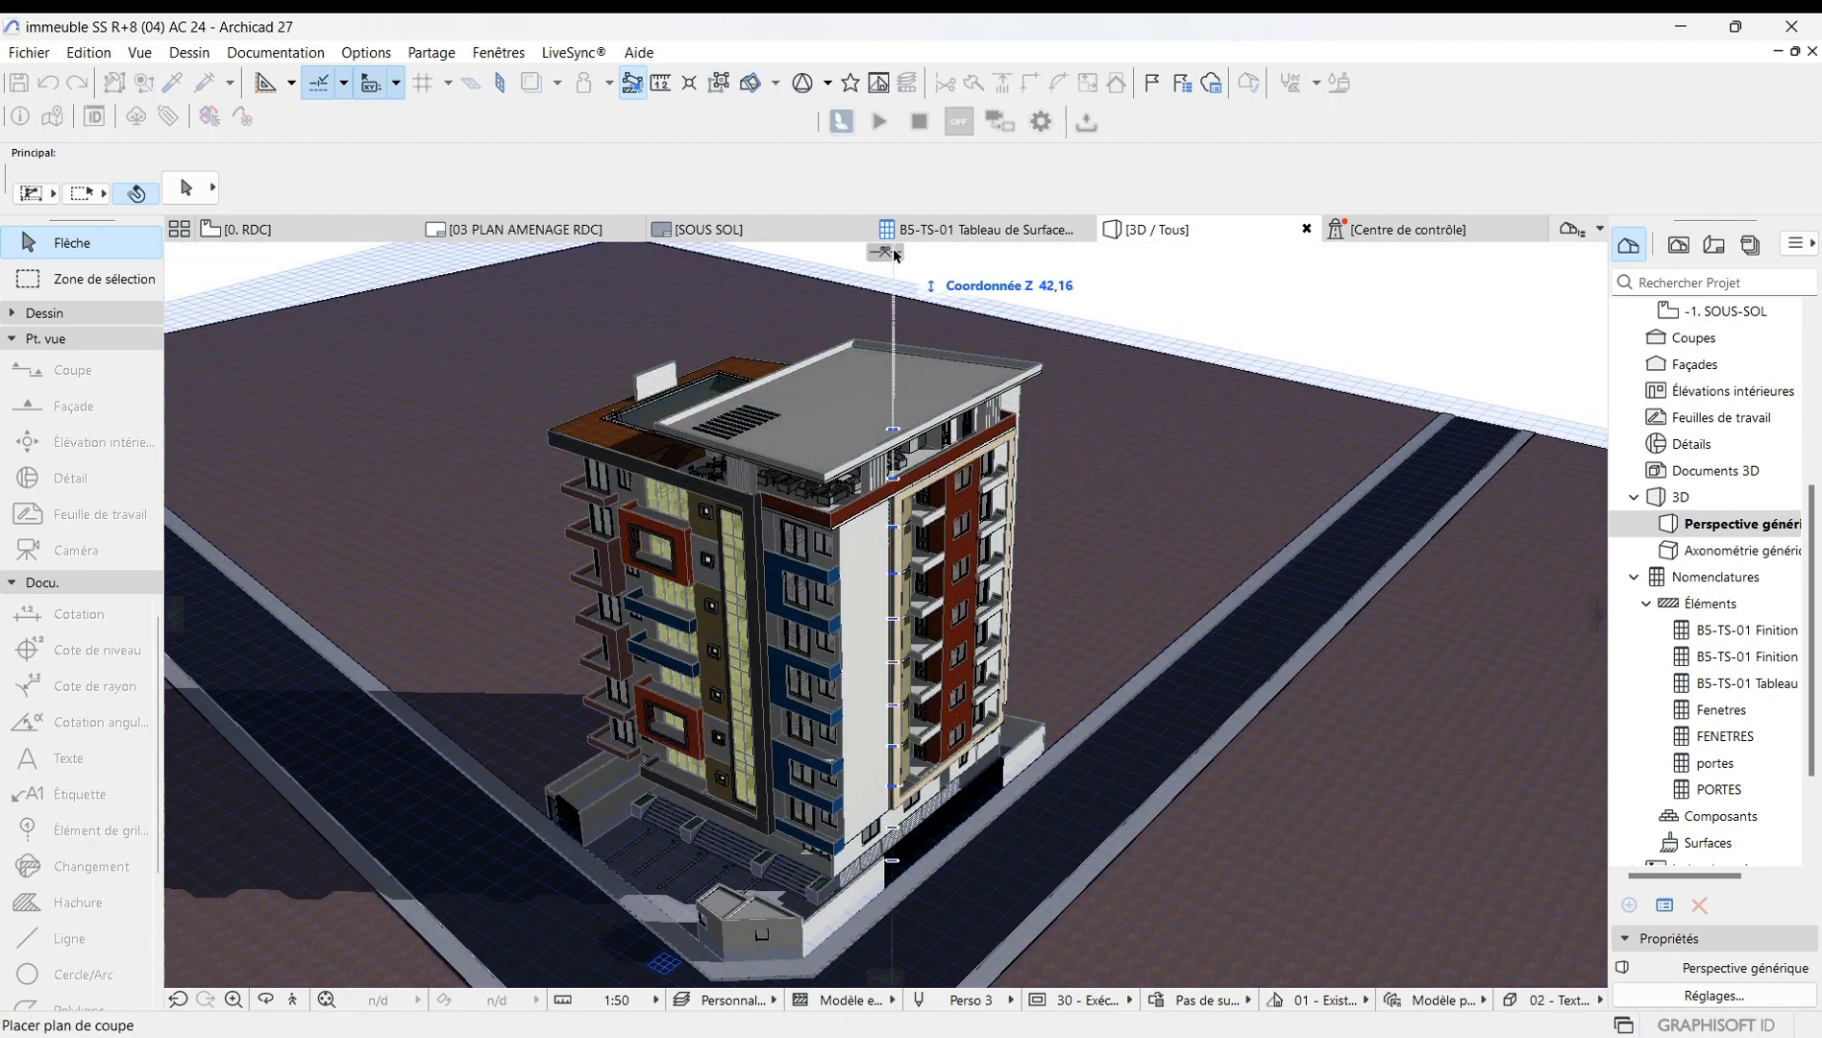
left_click(894, 510)
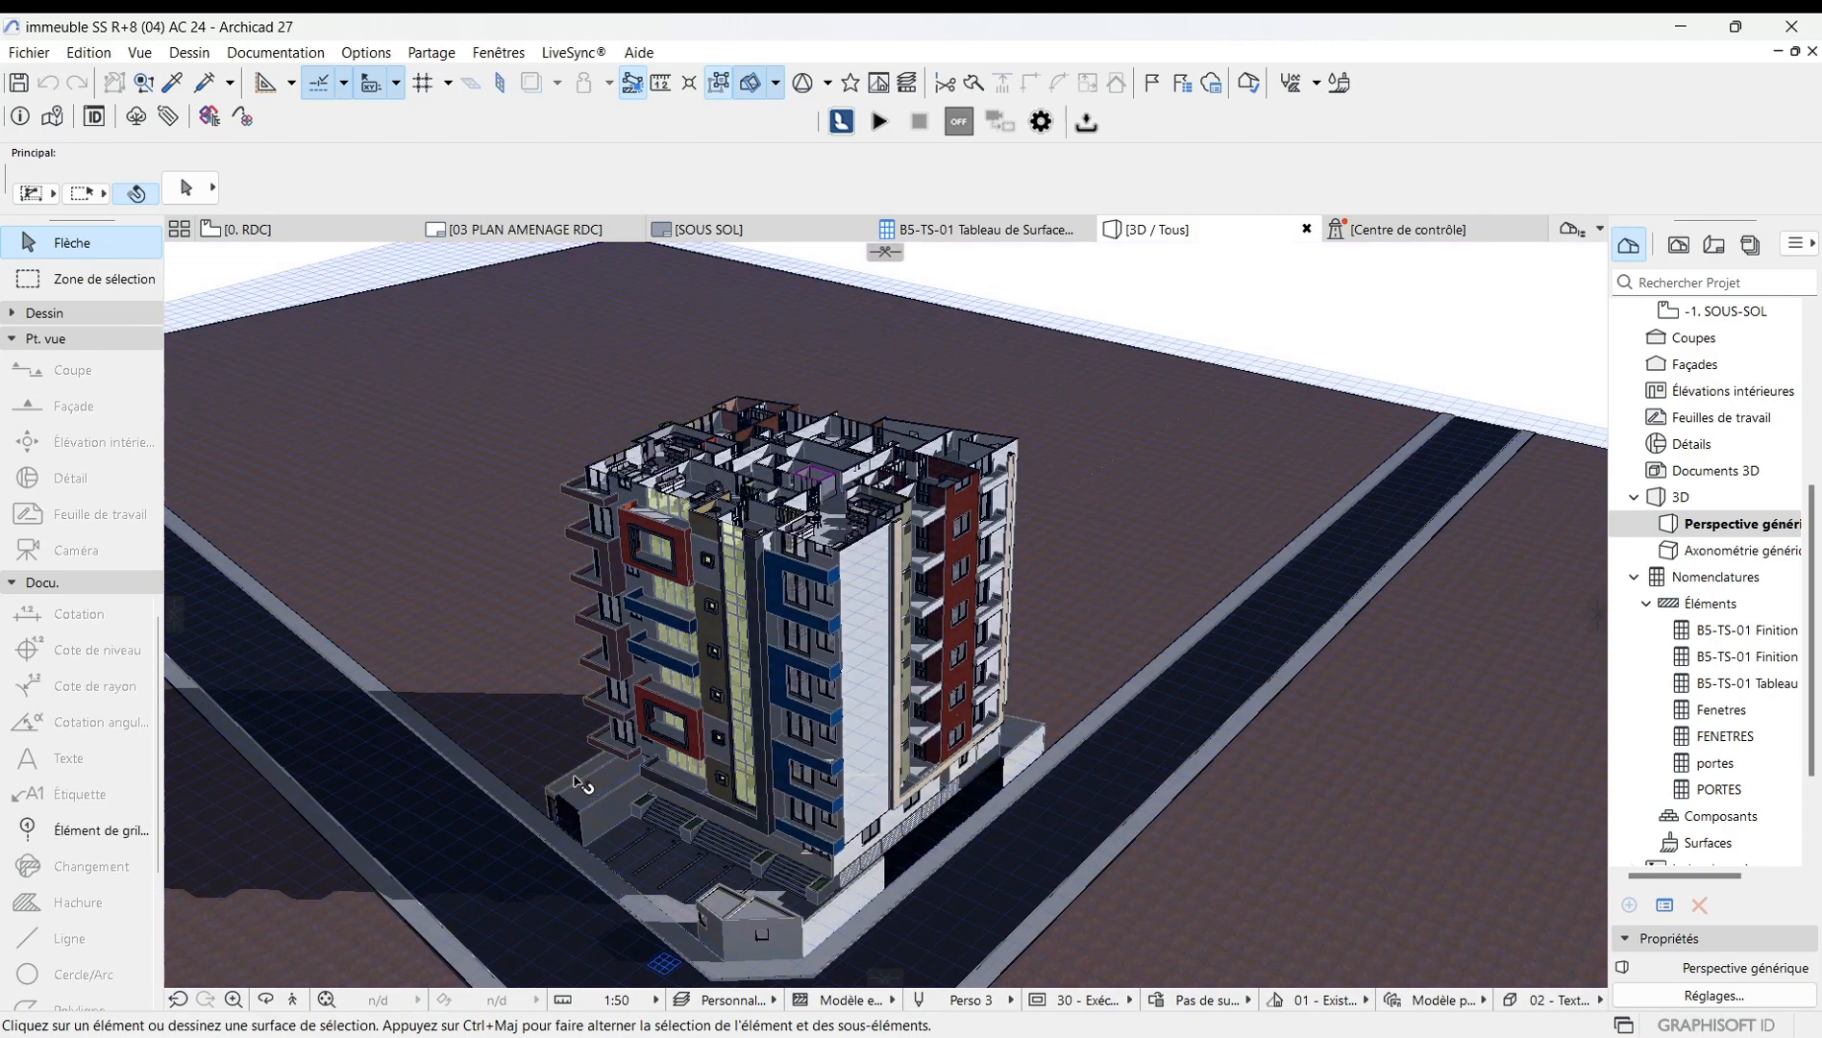
Orbit and zoom around the cut building to examine the exposed floors.
left_click(269, 1001)
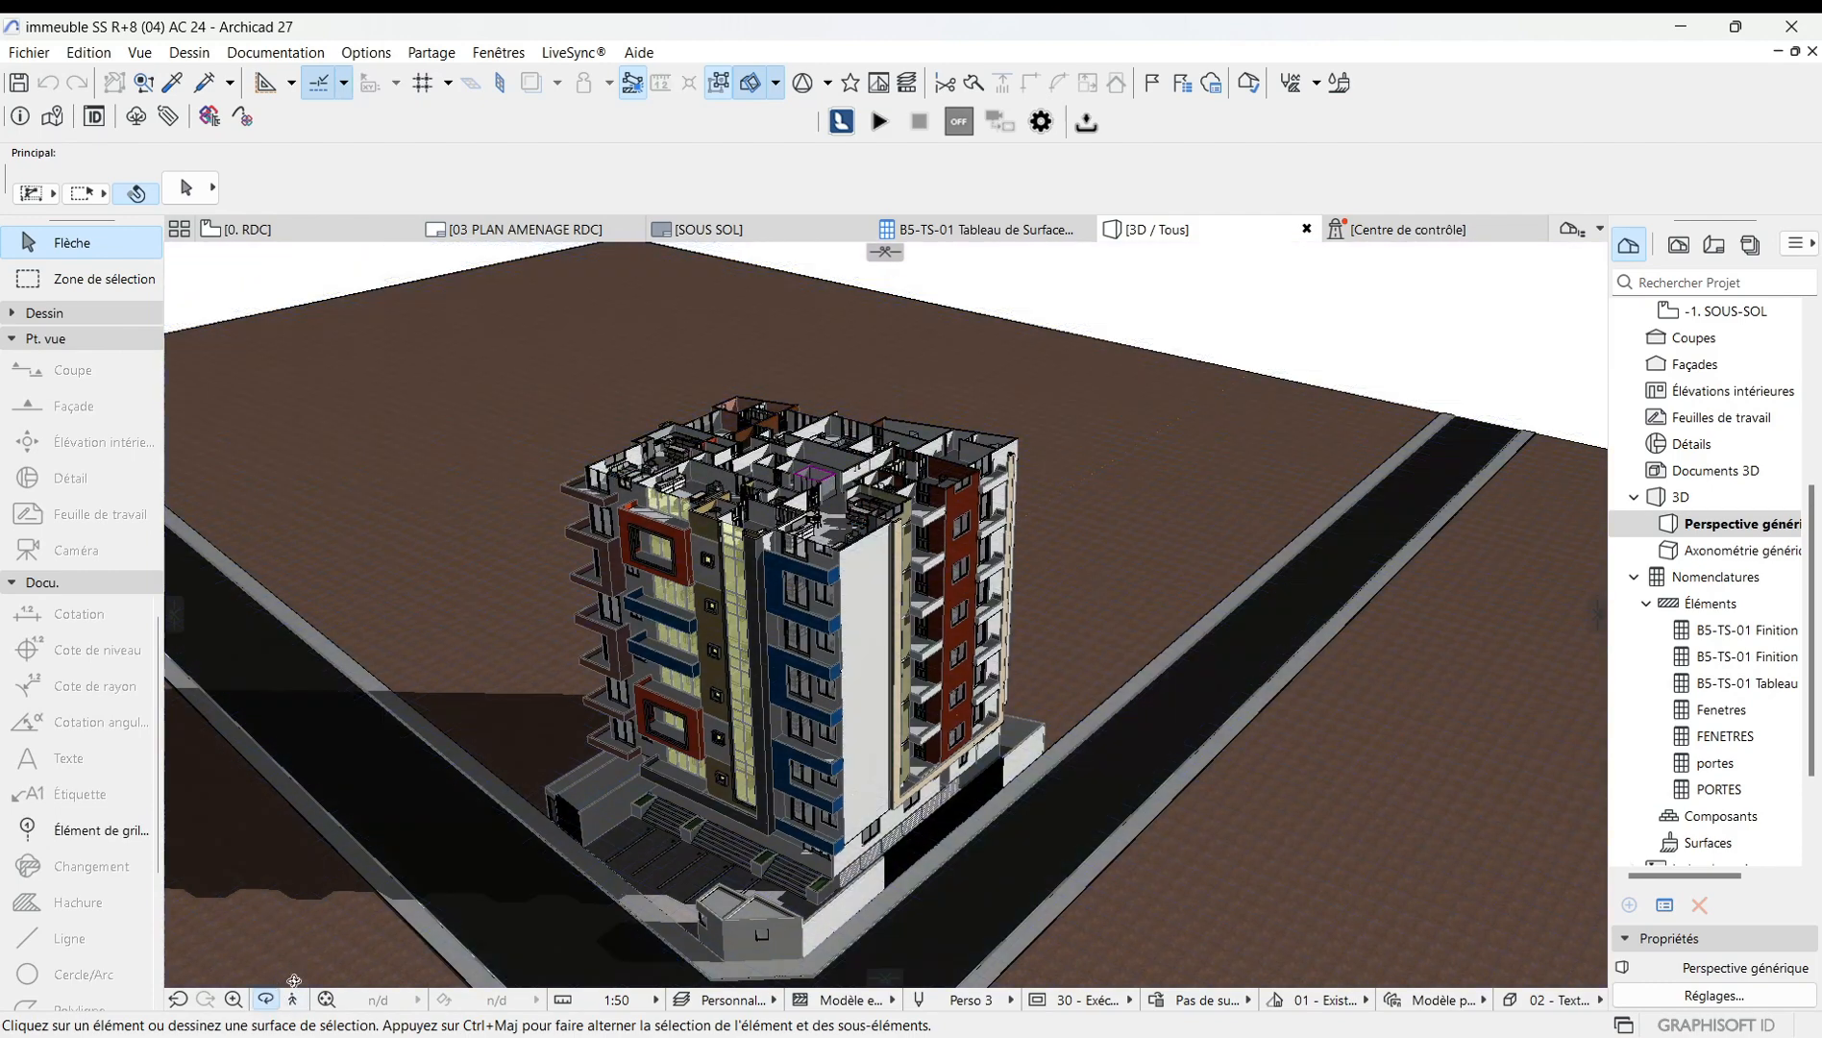
left_click_drag(961, 514, 858, 708)
scroll(858, 707, "down", 1)
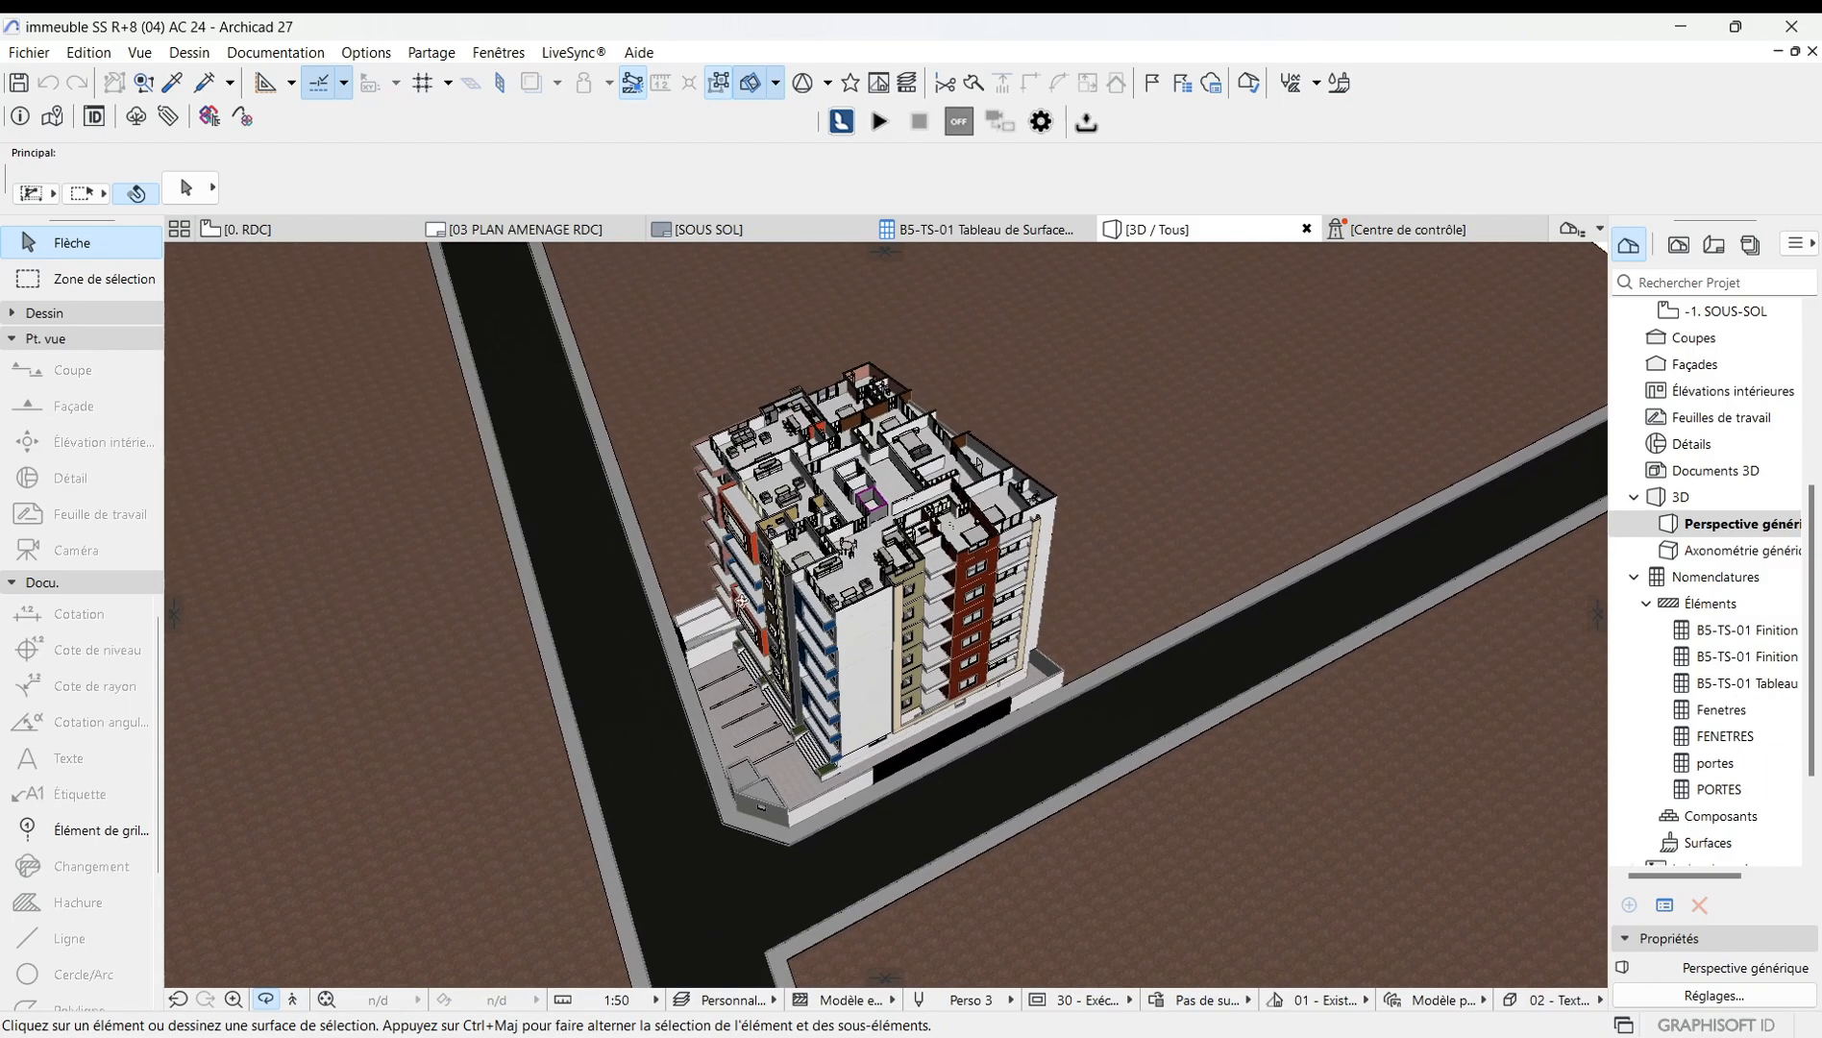
scroll(837, 346, "up", 3)
scroll(838, 346, "up", 2)
left_click_drag(680, 558, 1267, 526)
left_click_drag(884, 734, 737, 554)
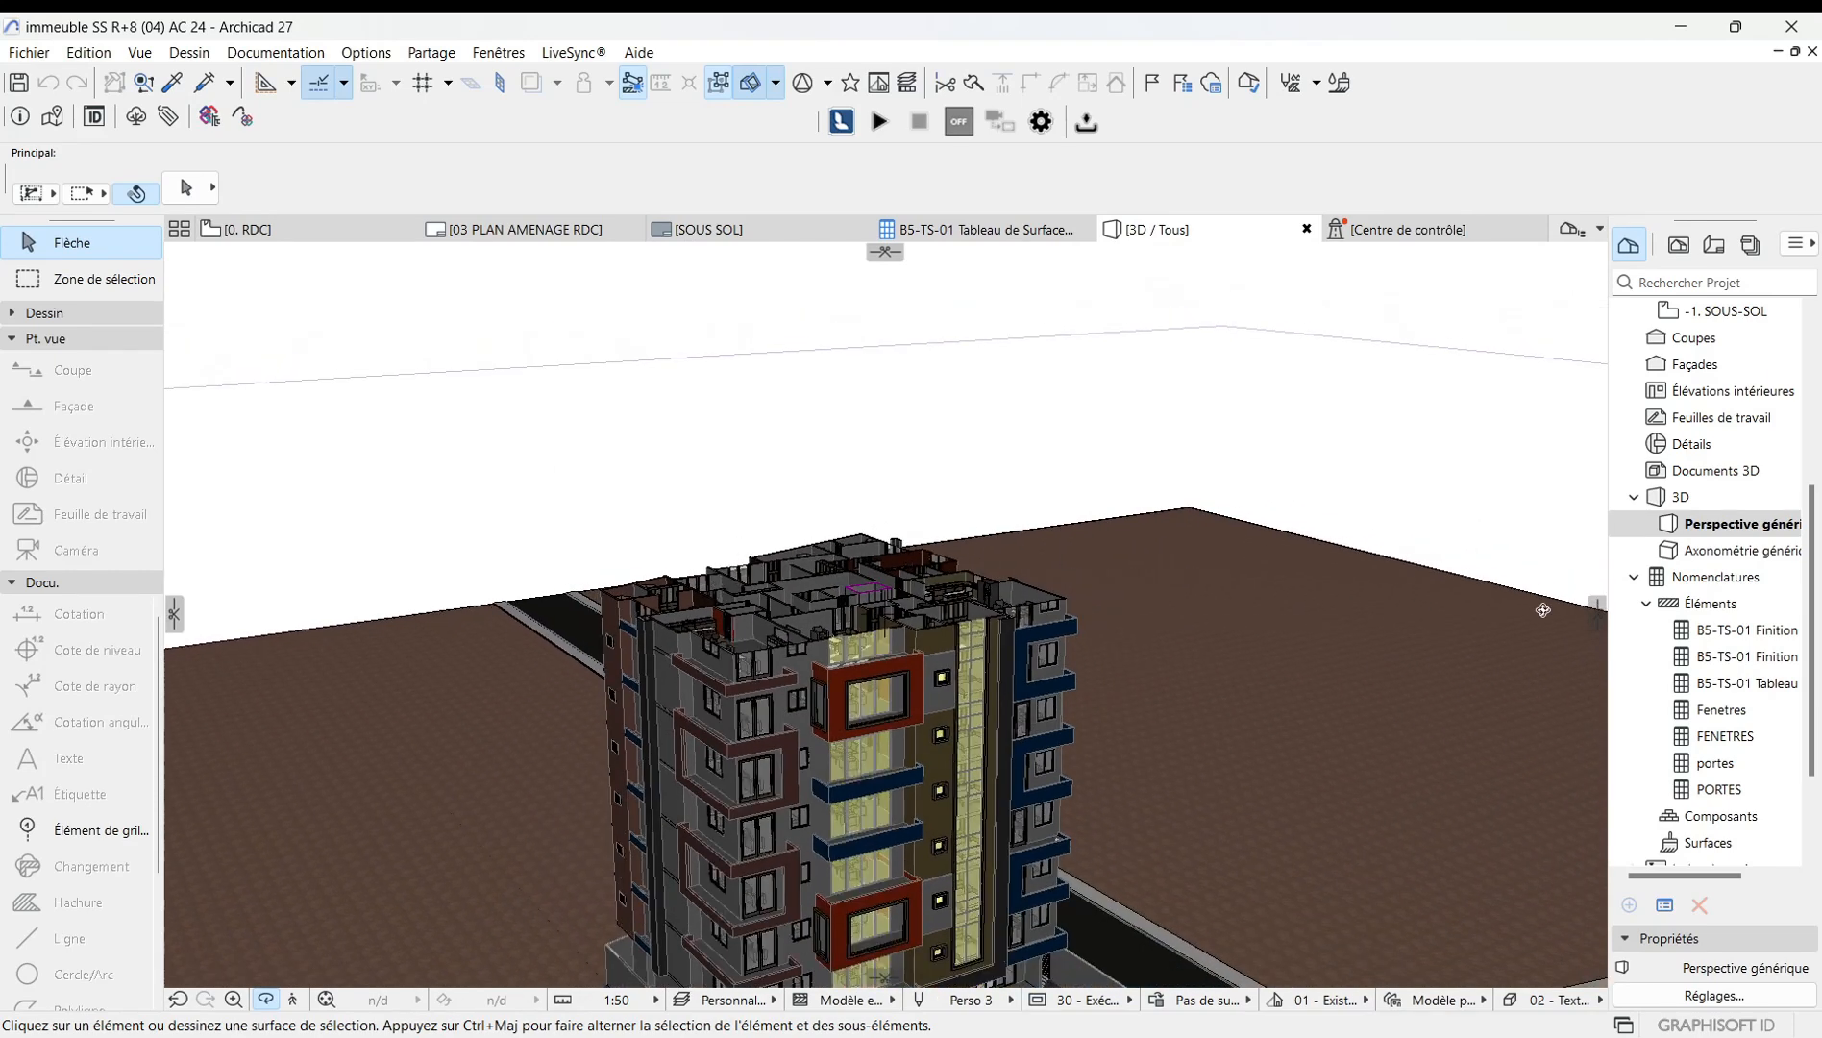
left_click_drag(1432, 603, 826, 517)
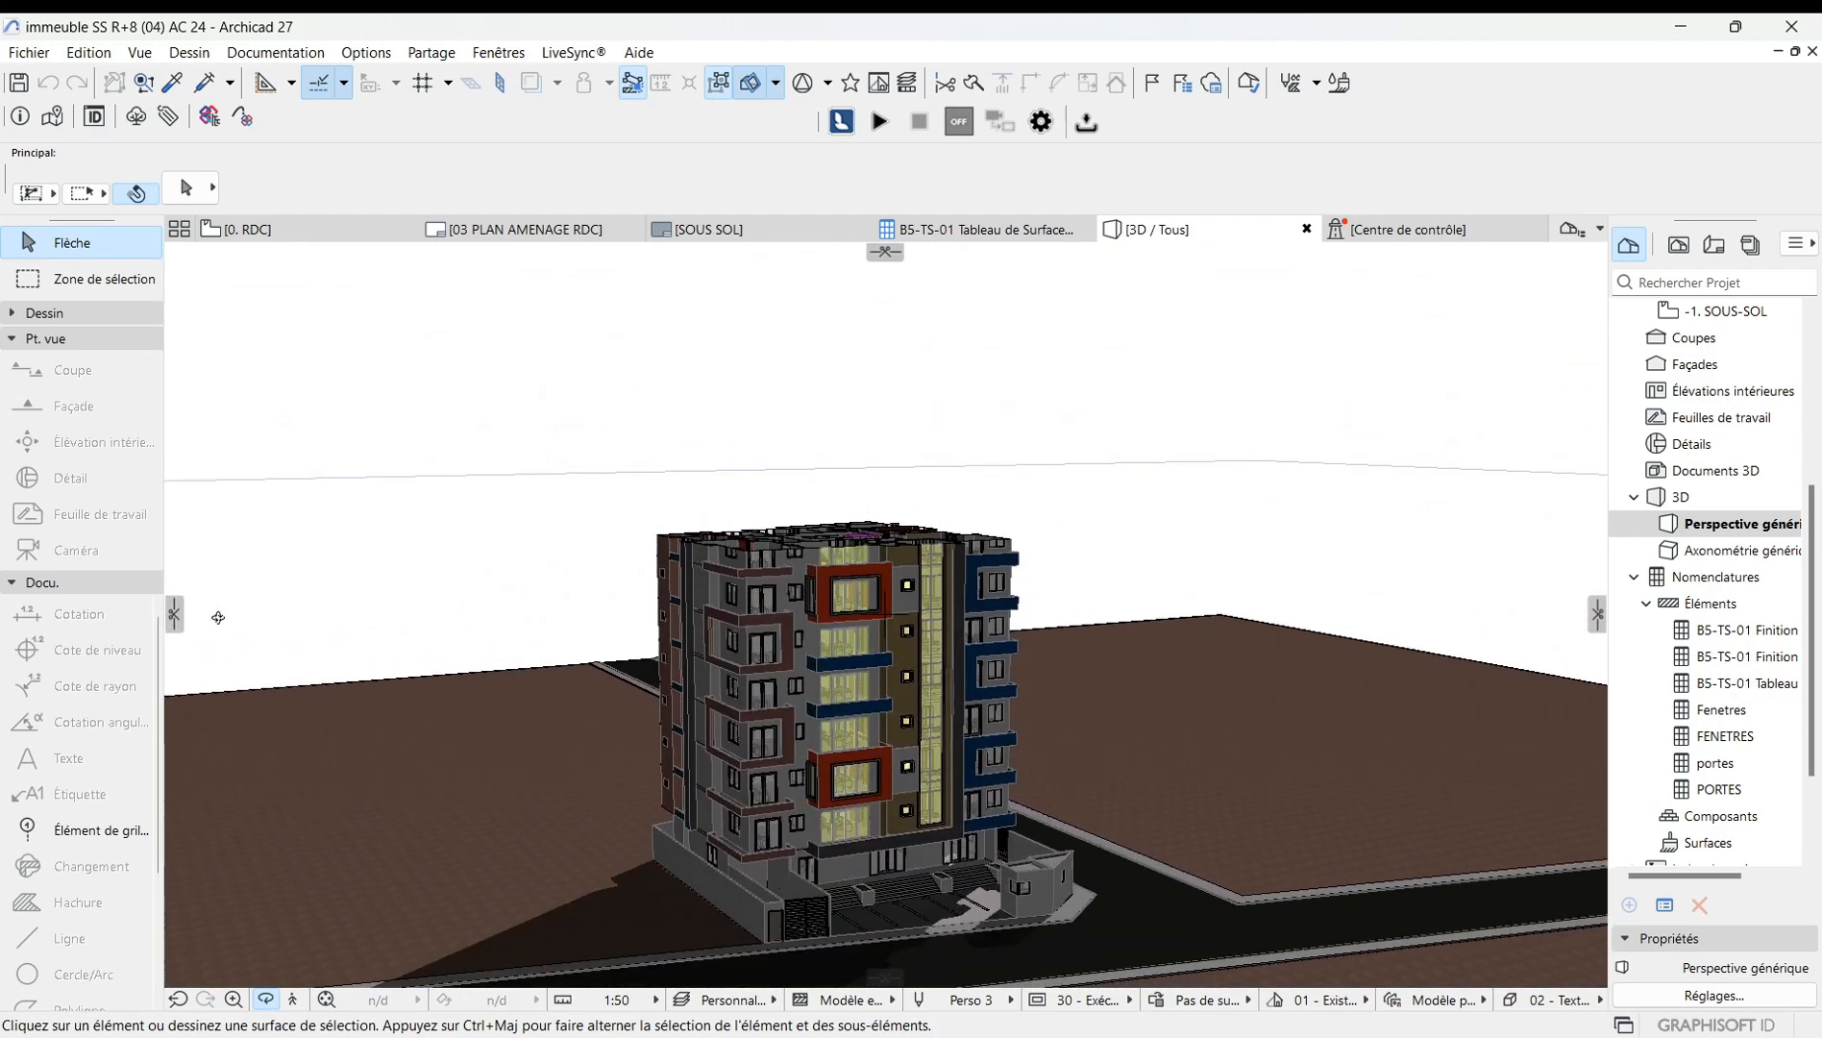
key("Escape")
Add vertical cutting planes from the left and right sides of the view through the building.
left_click_drag(174, 616, 754, 631)
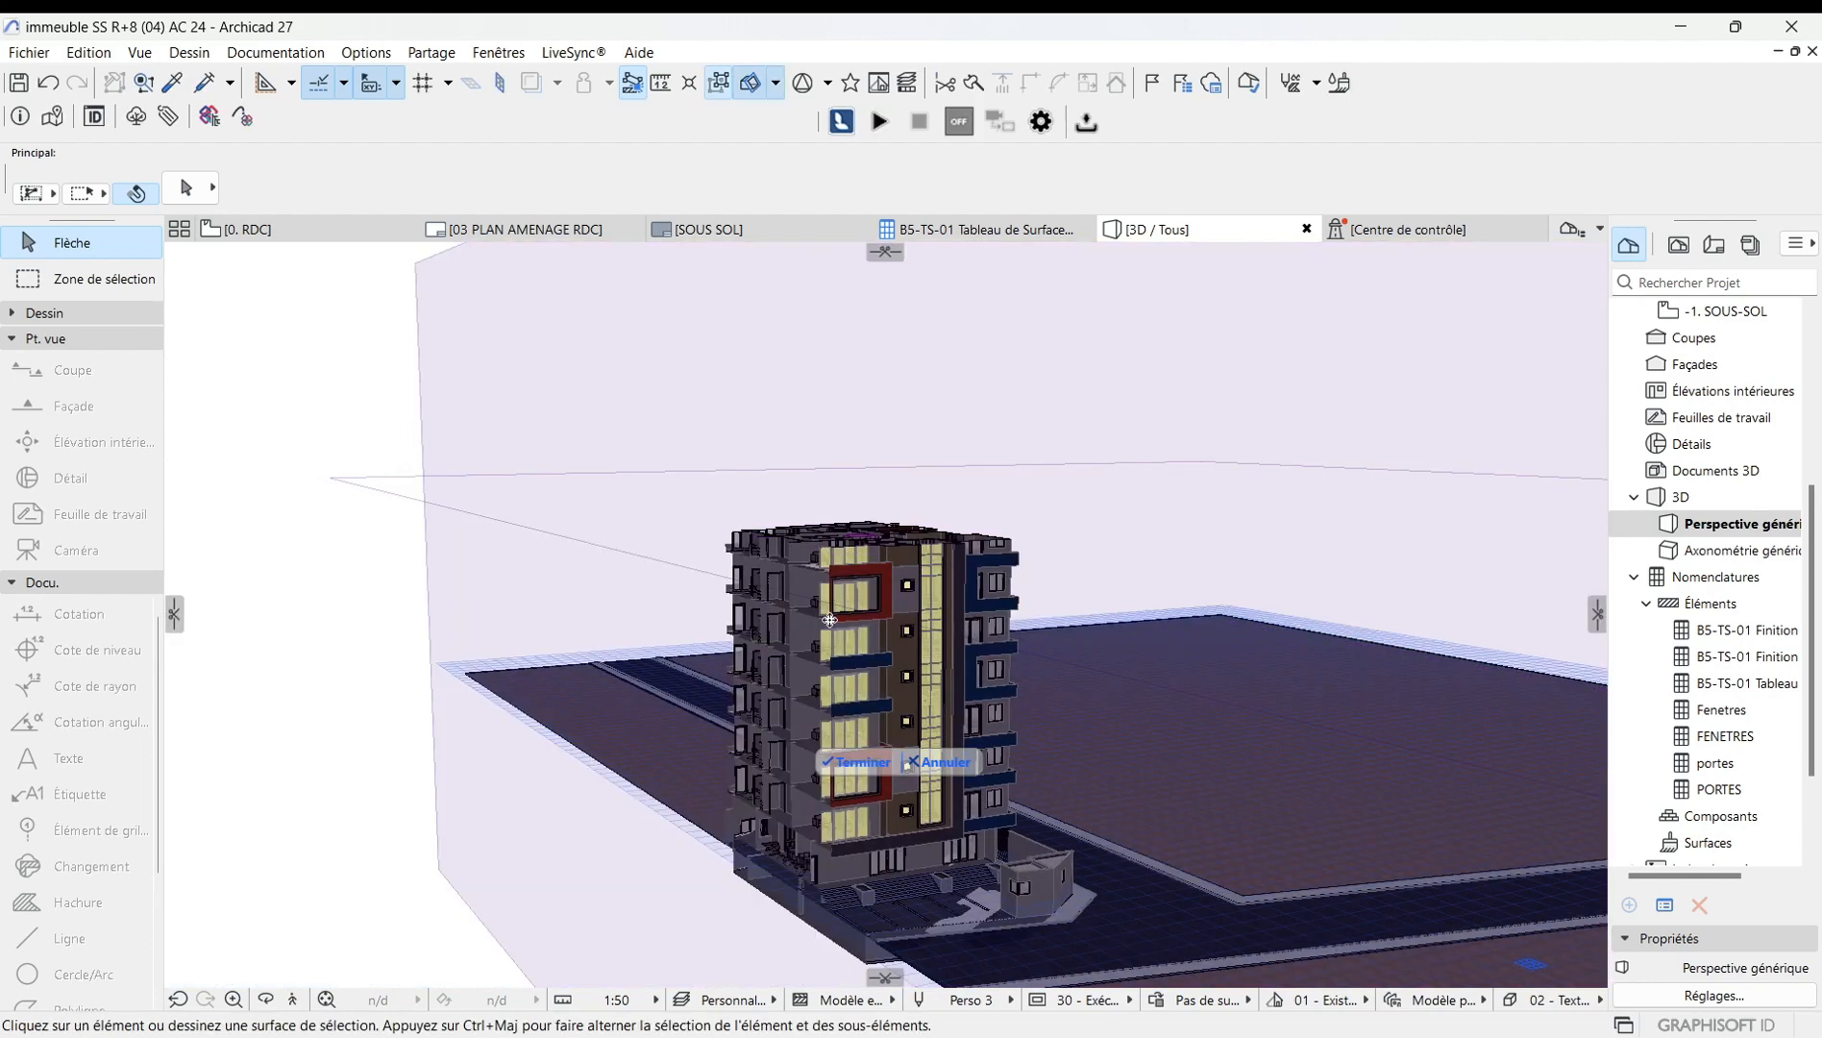
scroll(923, 641, "up", 3)
scroll(431, 612, "down", 3)
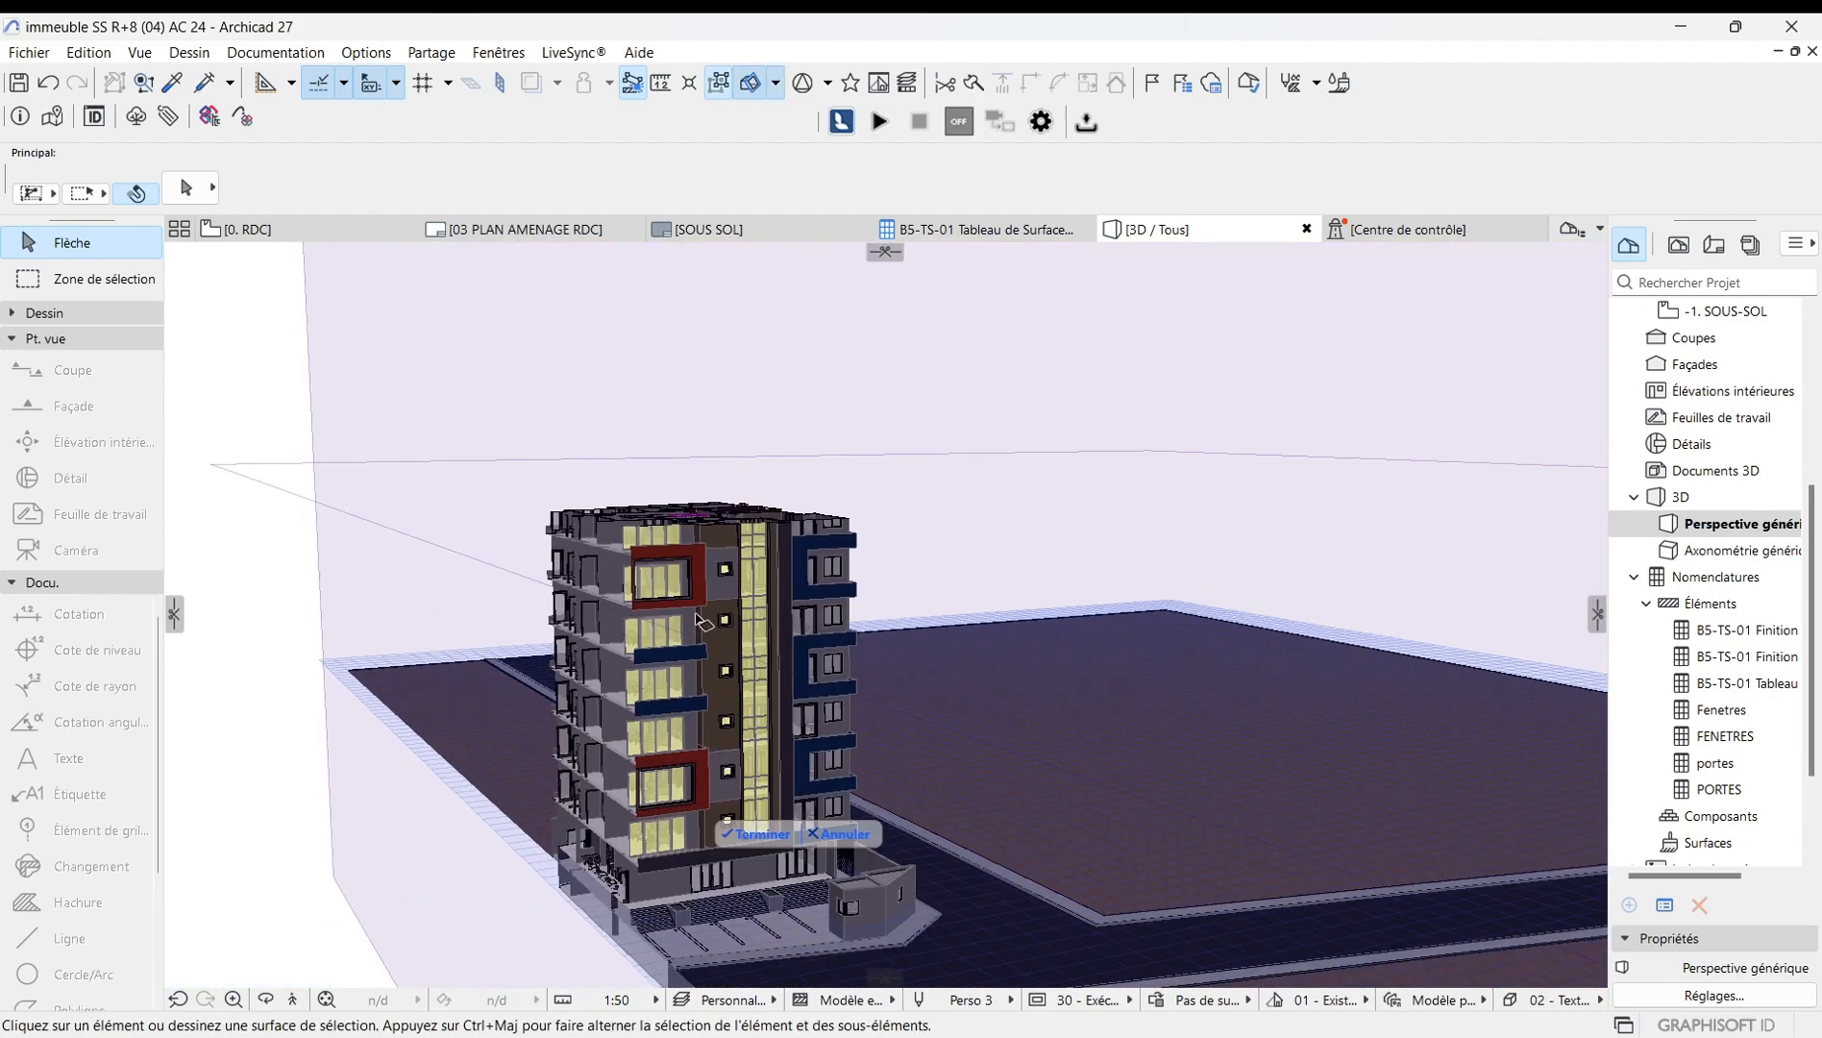
left_click_drag(1600, 620, 953, 675)
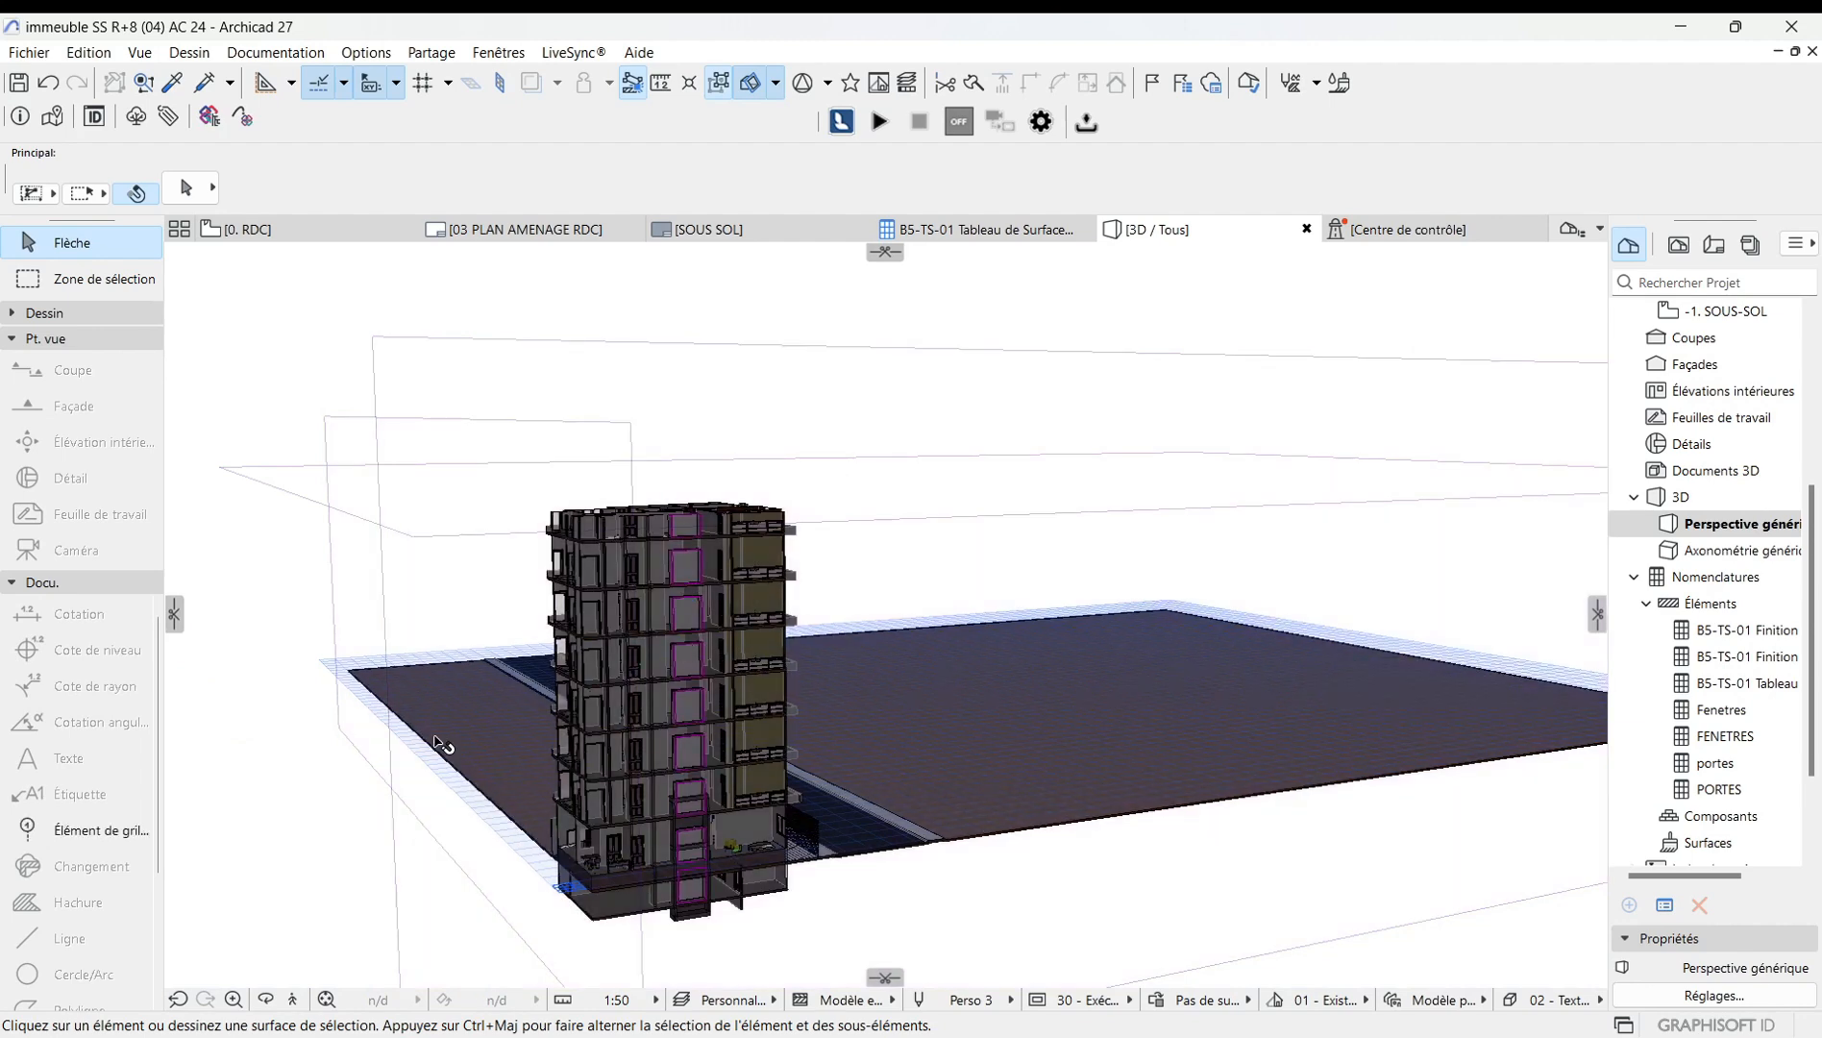
Orbit and zoom around the sliced model to examine the sectioned building and site.
left_click(276, 996)
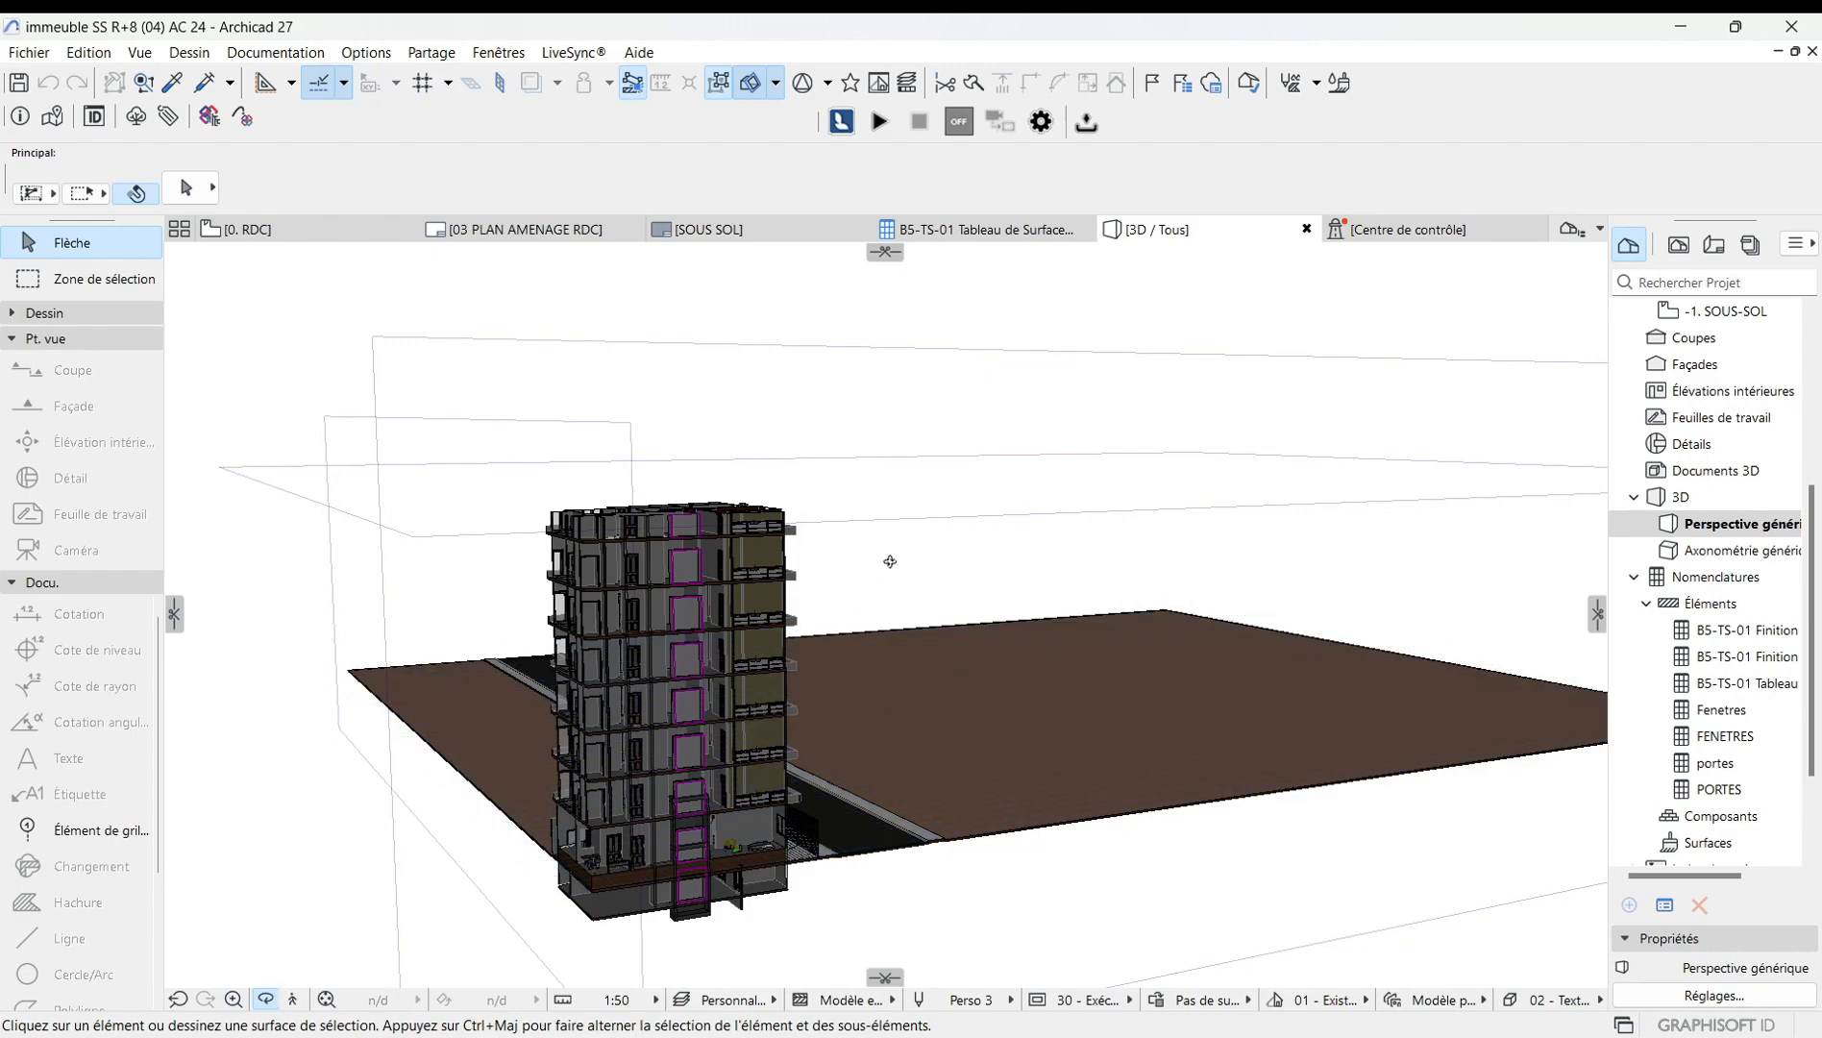
left_click_drag(891, 562, 537, 755)
scroll(965, 525, "down", 3)
left_click_drag(965, 525, 1029, 688)
scroll(1030, 688, "up", 5)
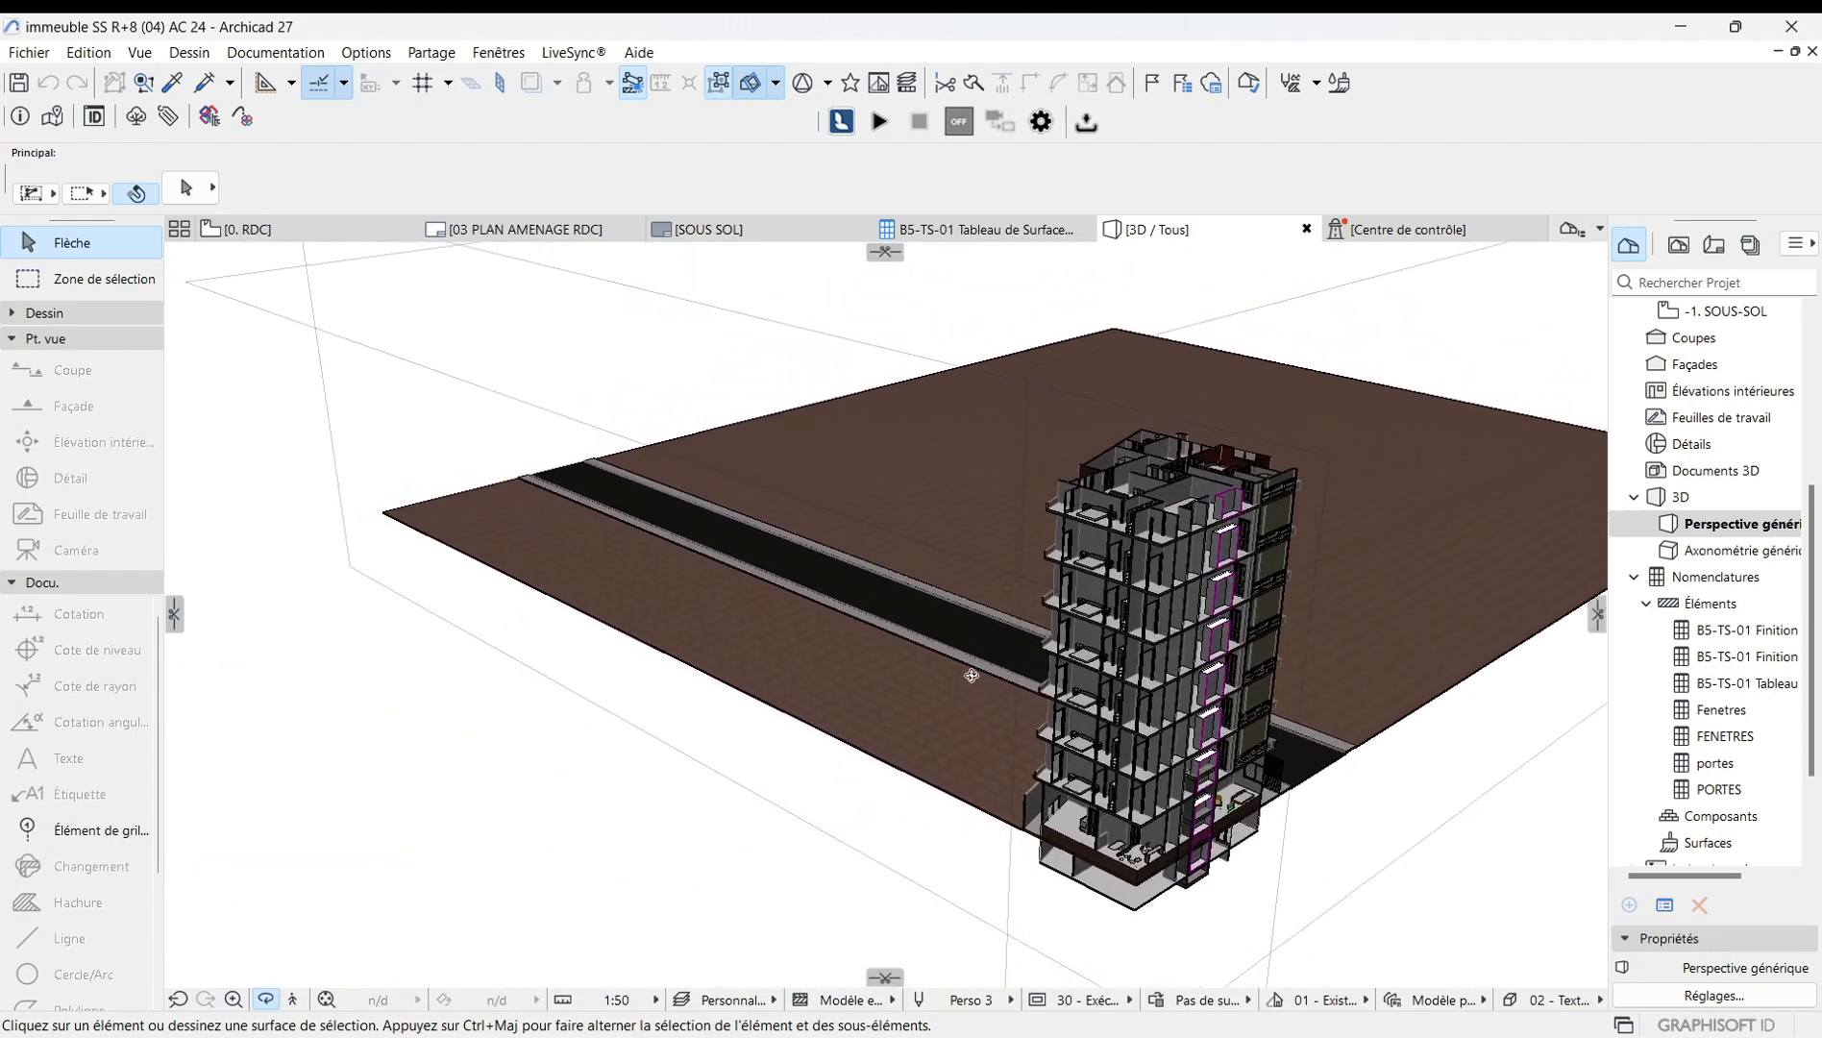
left_click_drag(1180, 642, 759, 636)
scroll(759, 636, "up", 6)
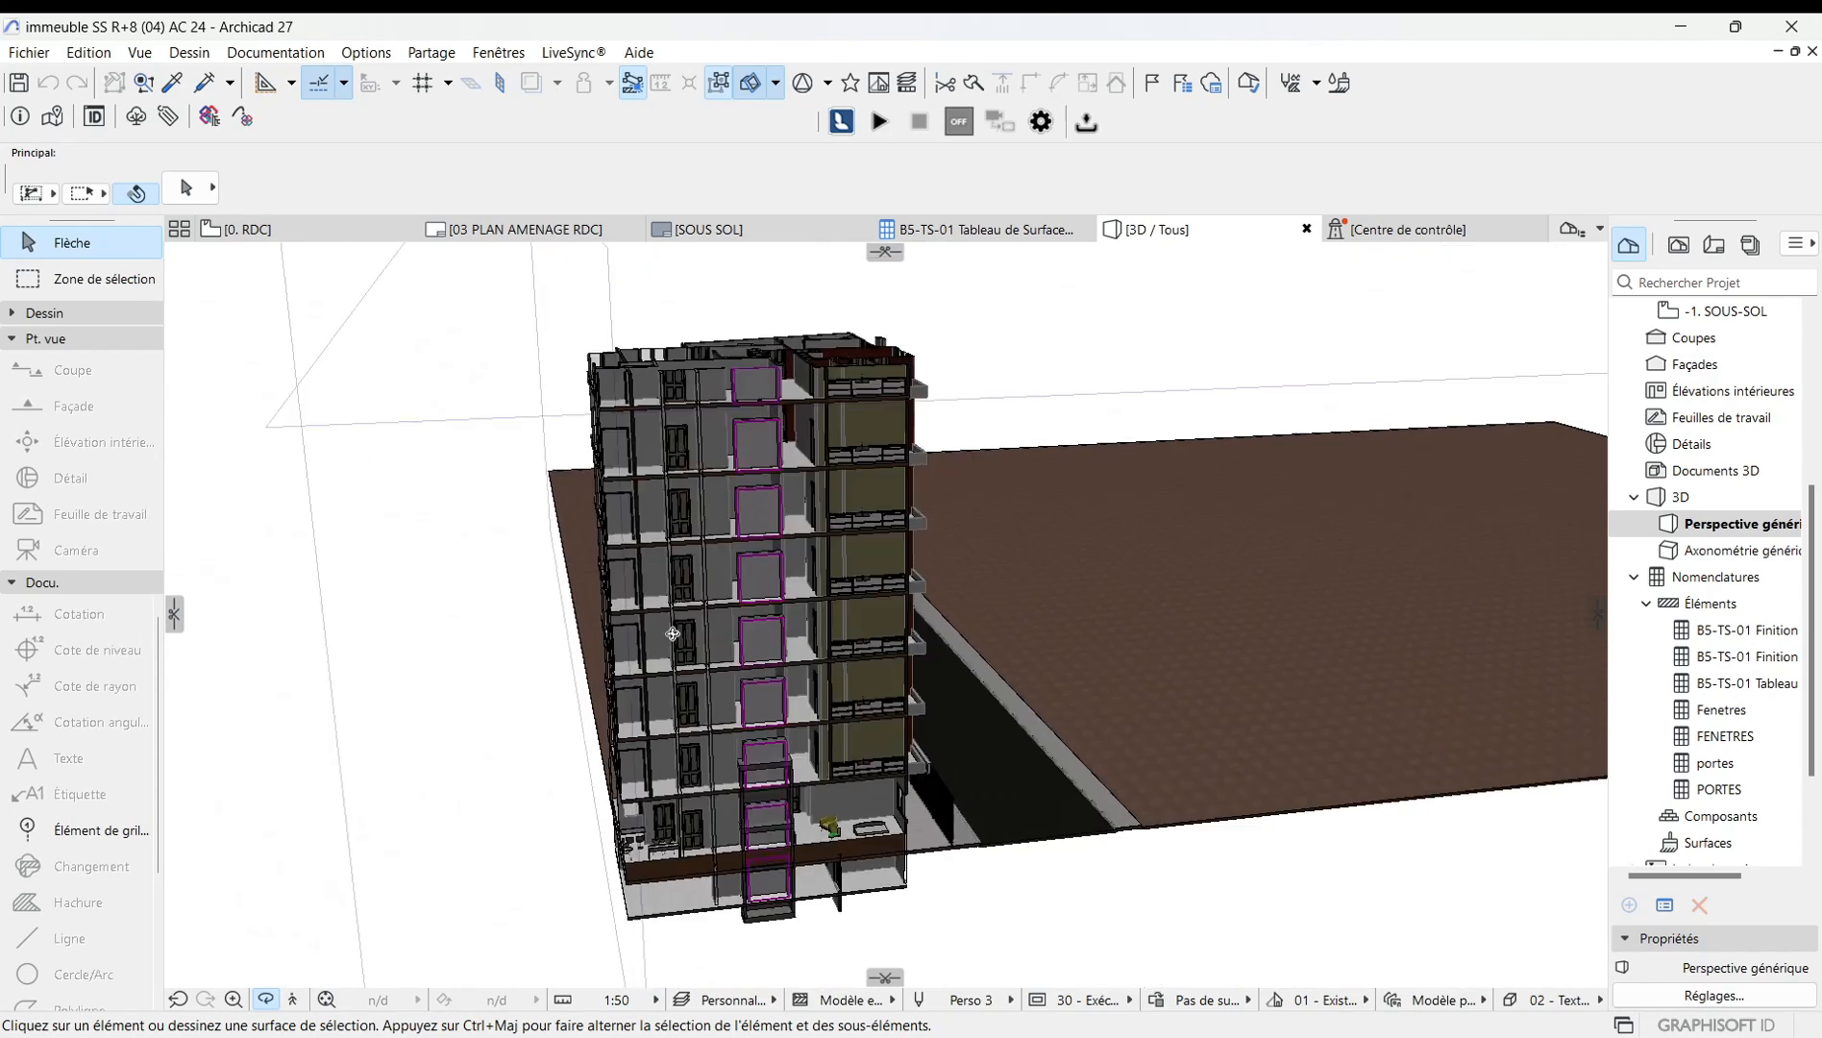
scroll(778, 638, "down", 3)
scroll(779, 638, "down", 5)
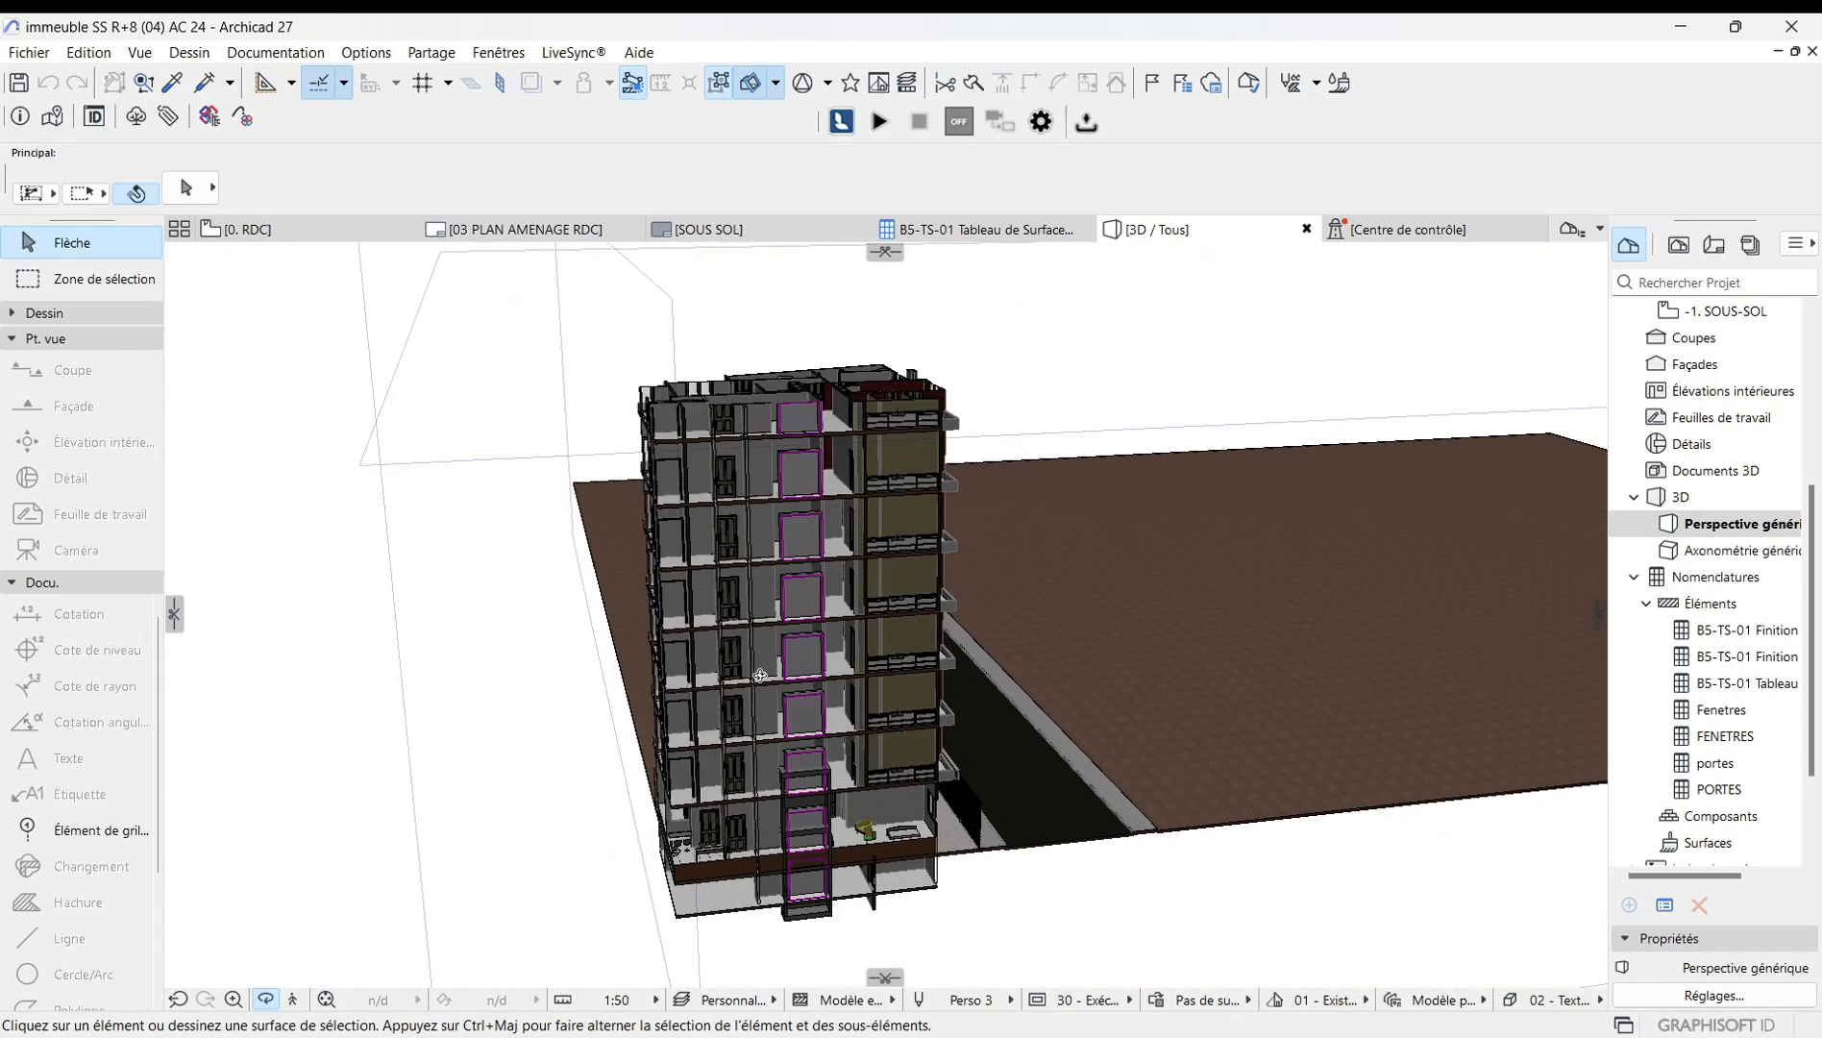
left_click_drag(779, 638, 604, 777)
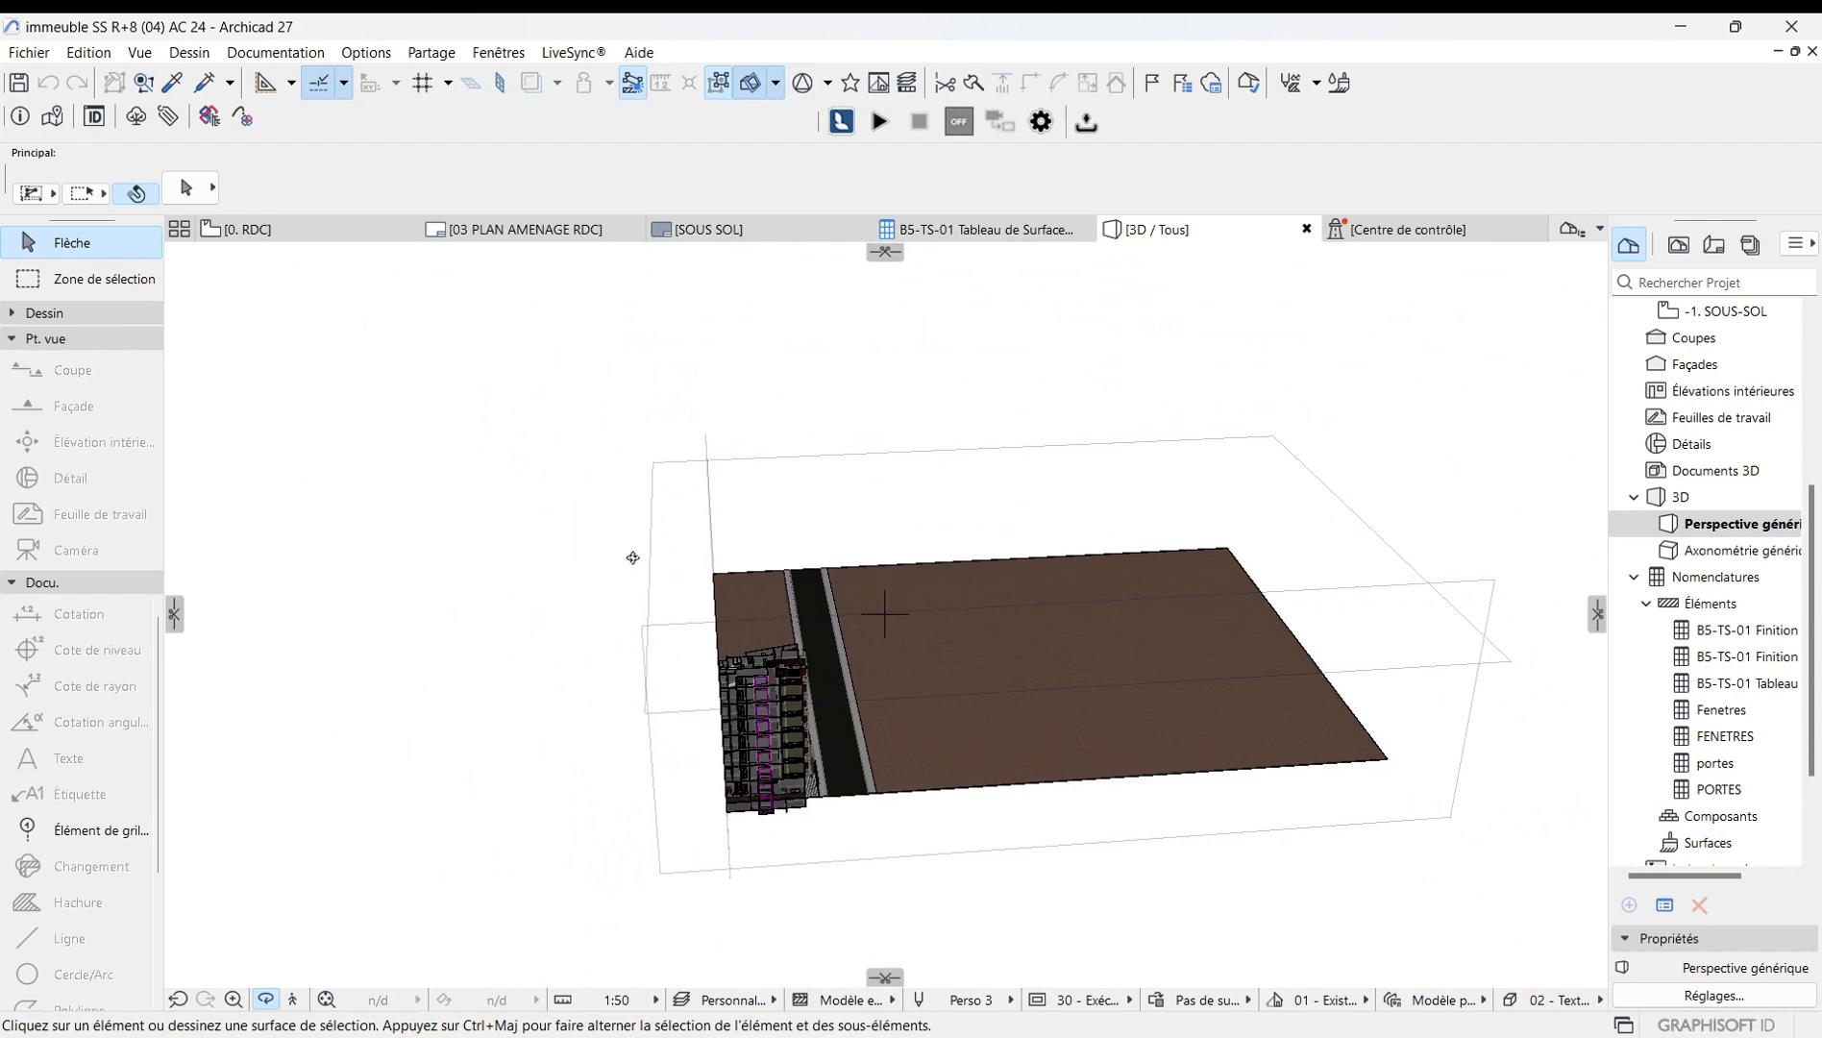
left_click_drag(633, 557, 538, 548)
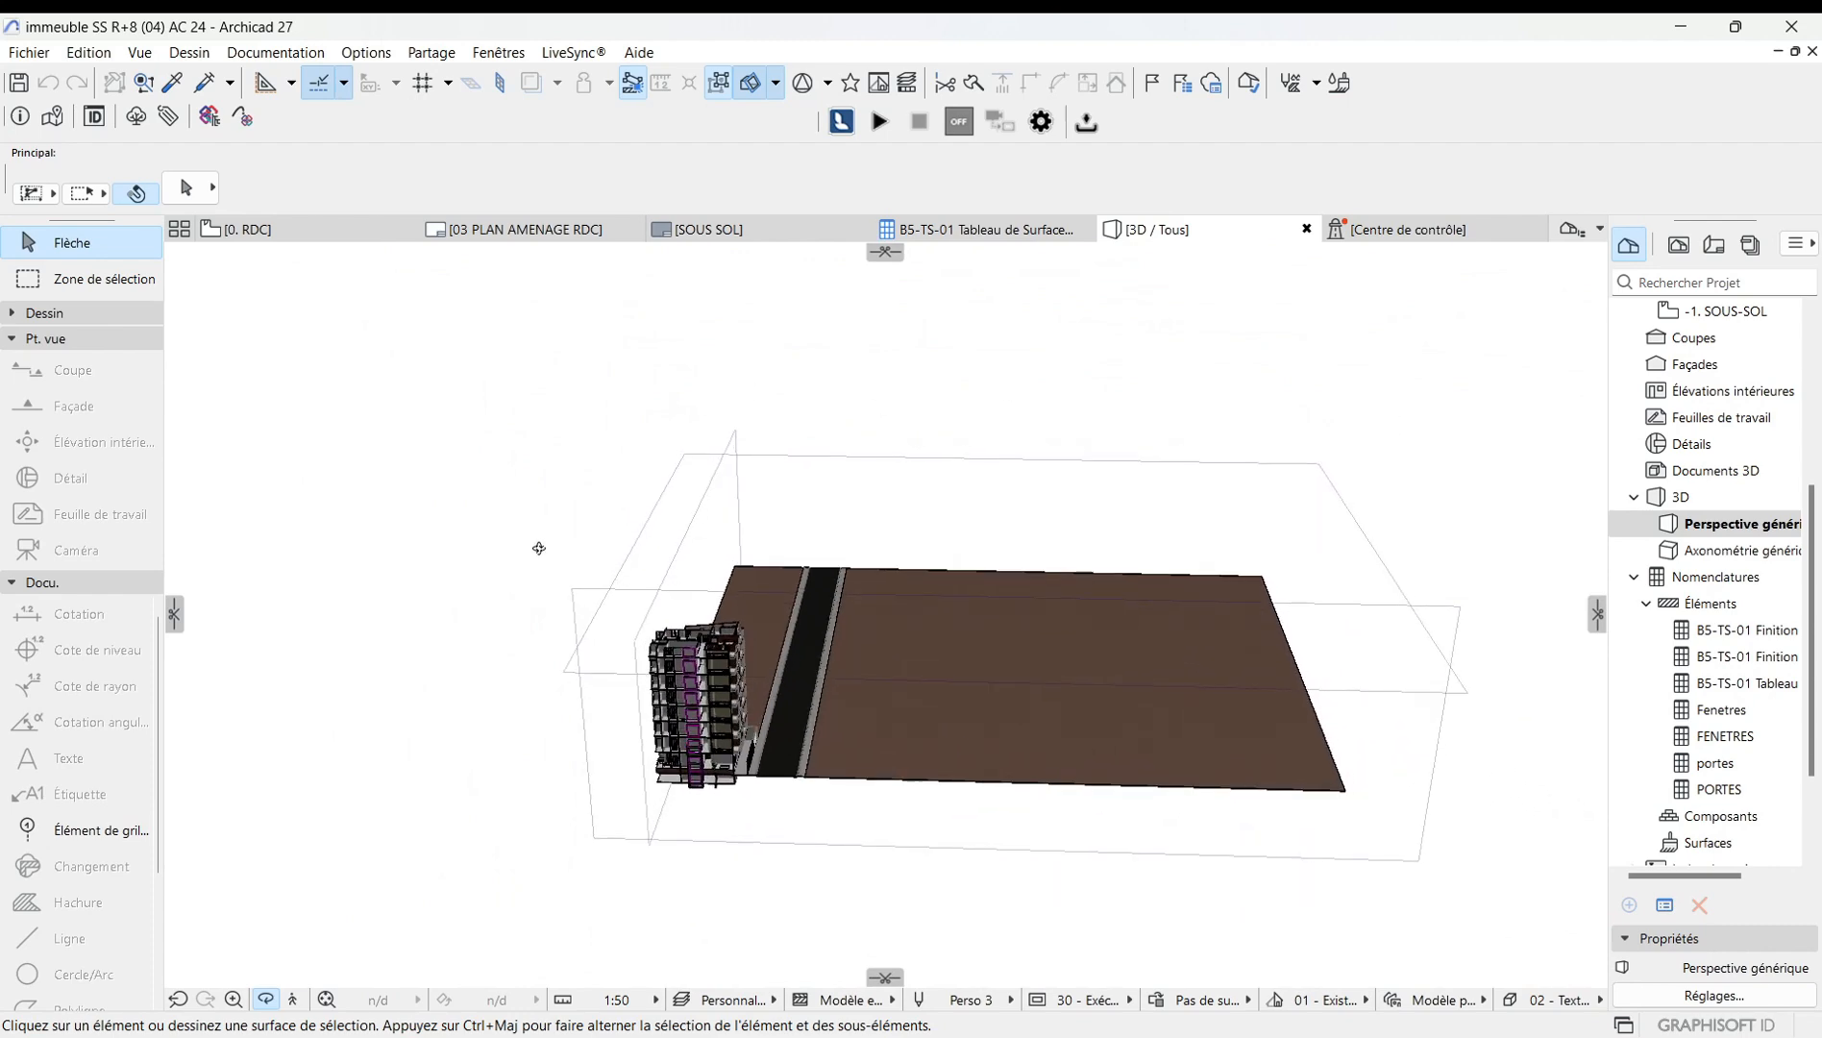
left_click(696, 549)
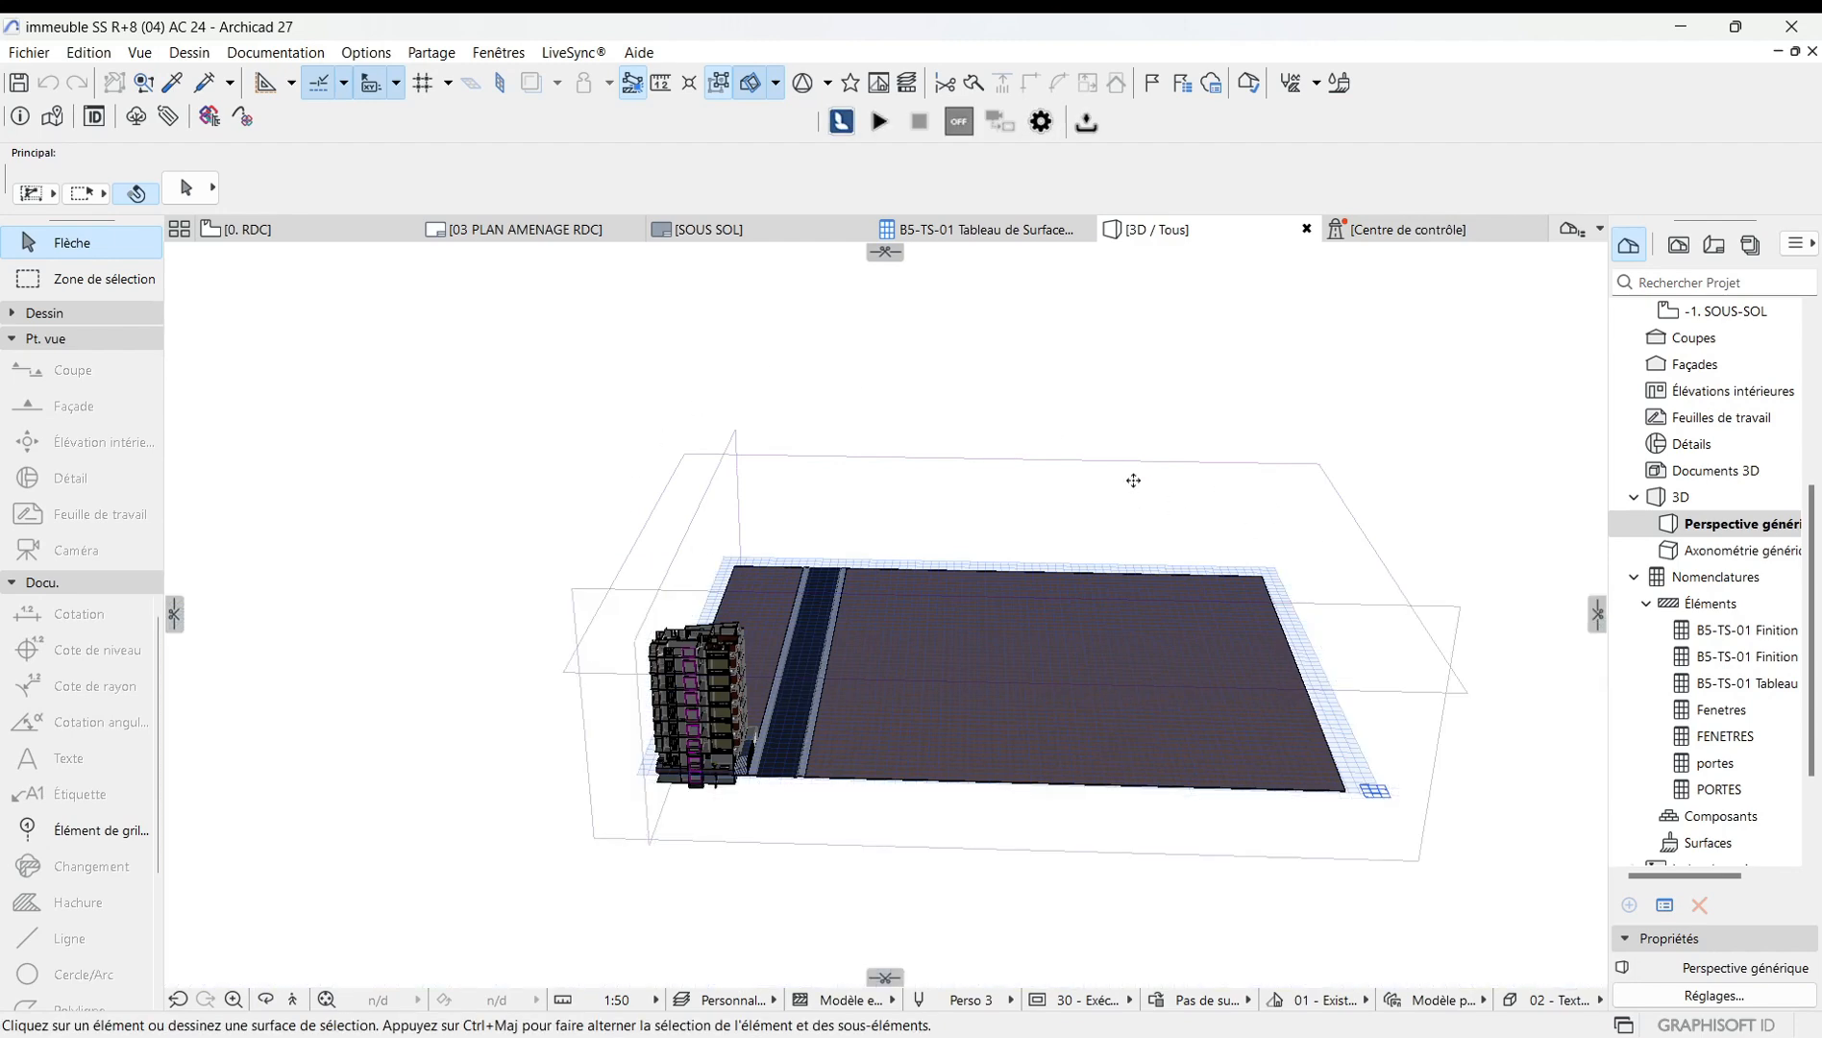
Erase all cutting planes from the 3D view.
left_click(776, 82)
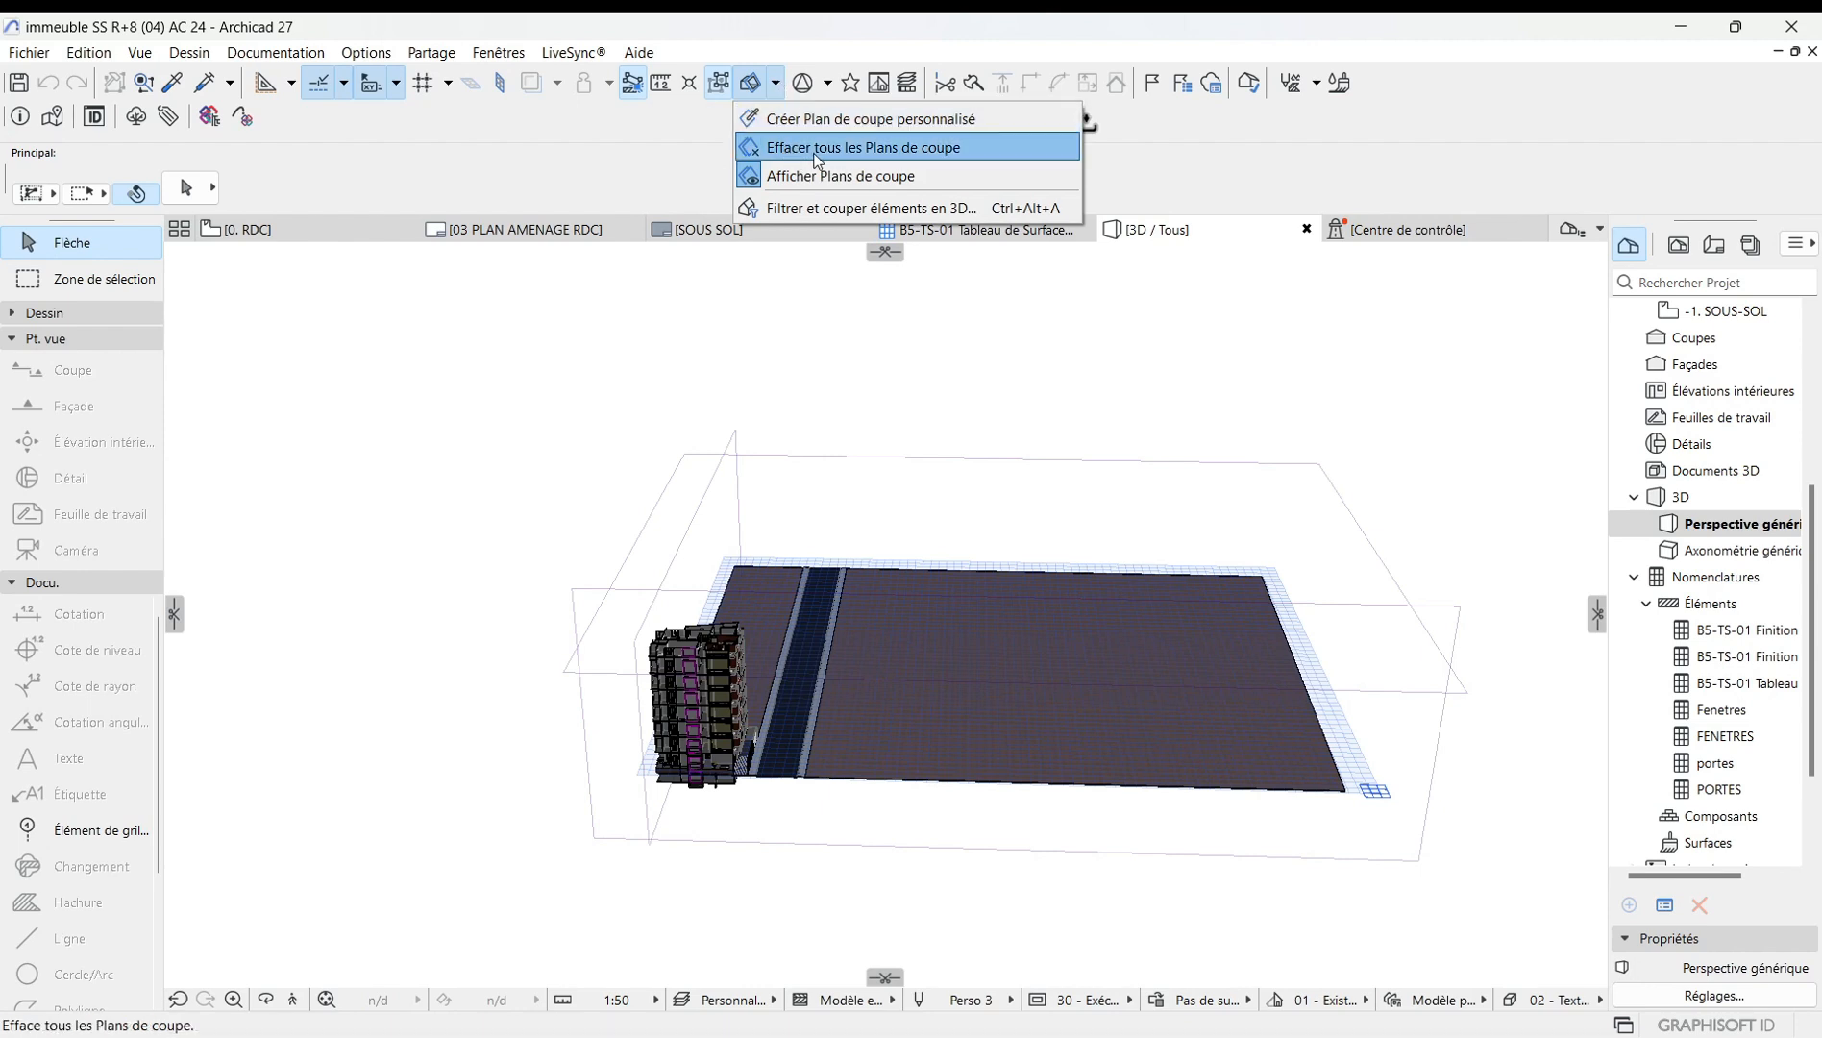
left_click(926, 150)
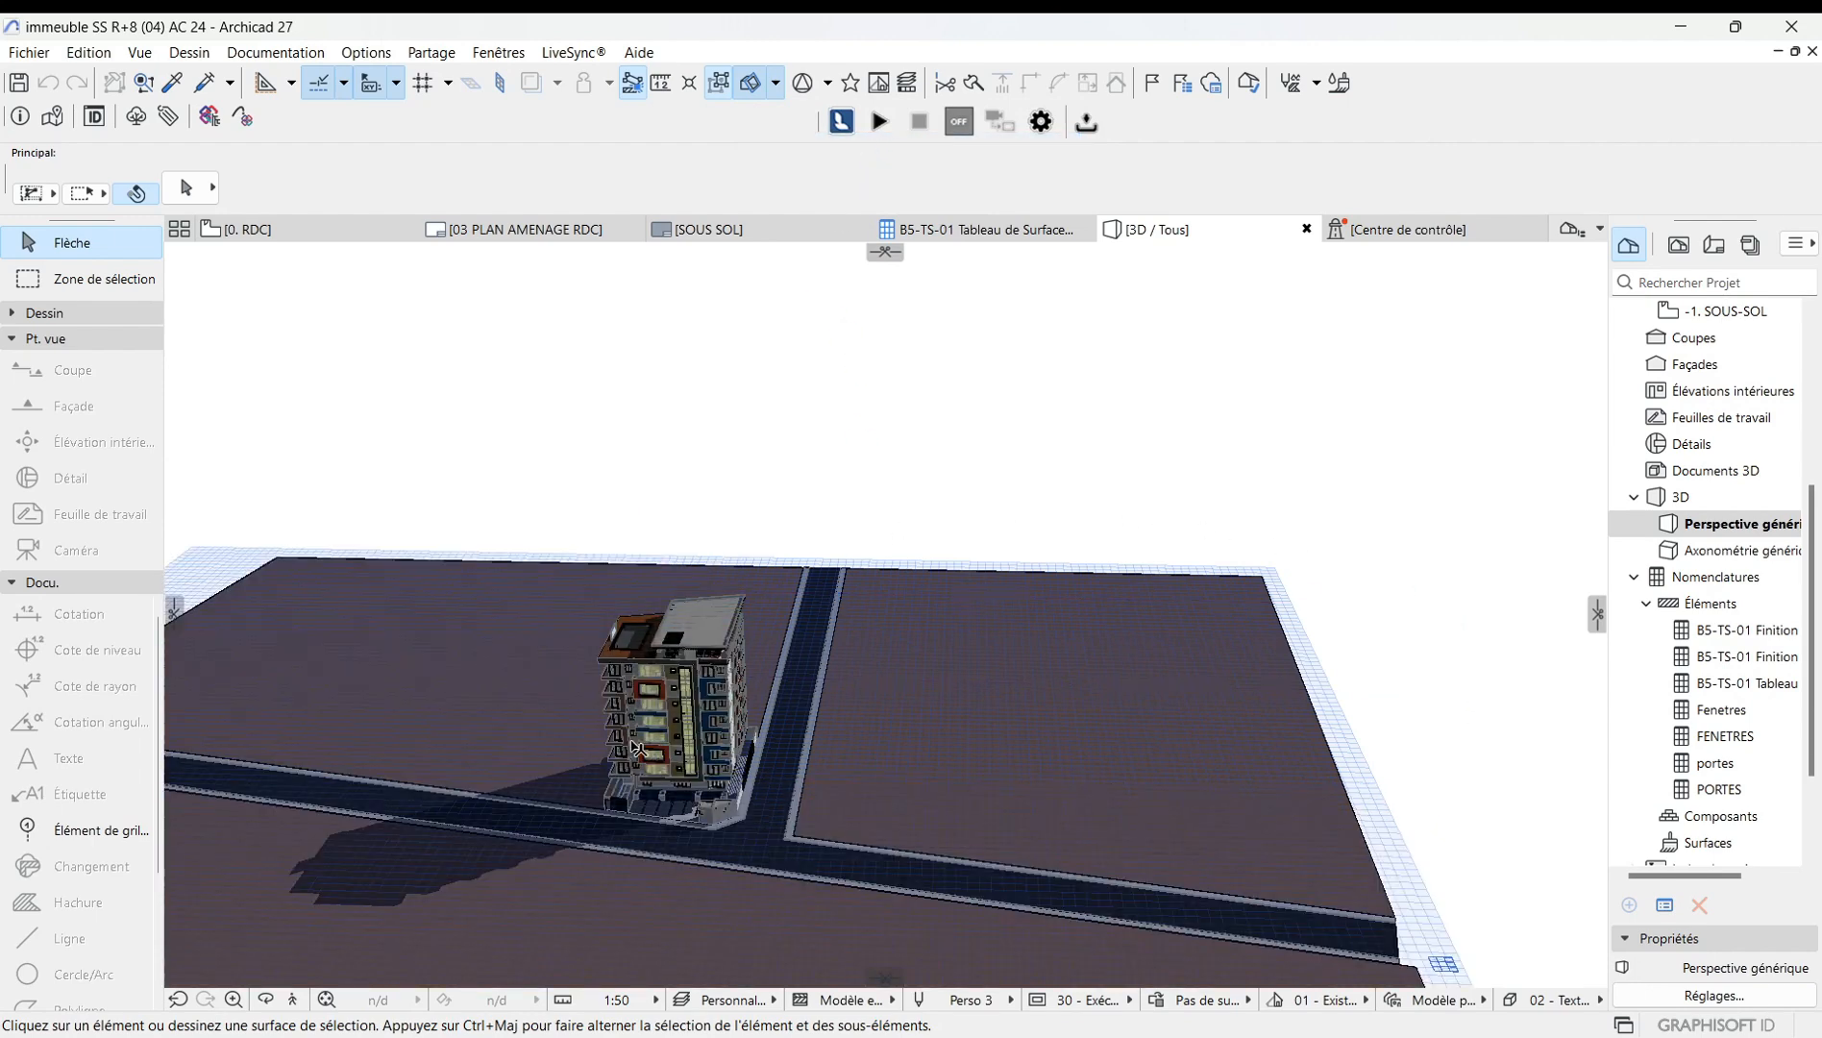
Zoom and orbit around the restored building to examine it from a new angle.
scroll(635, 730, "up", 6)
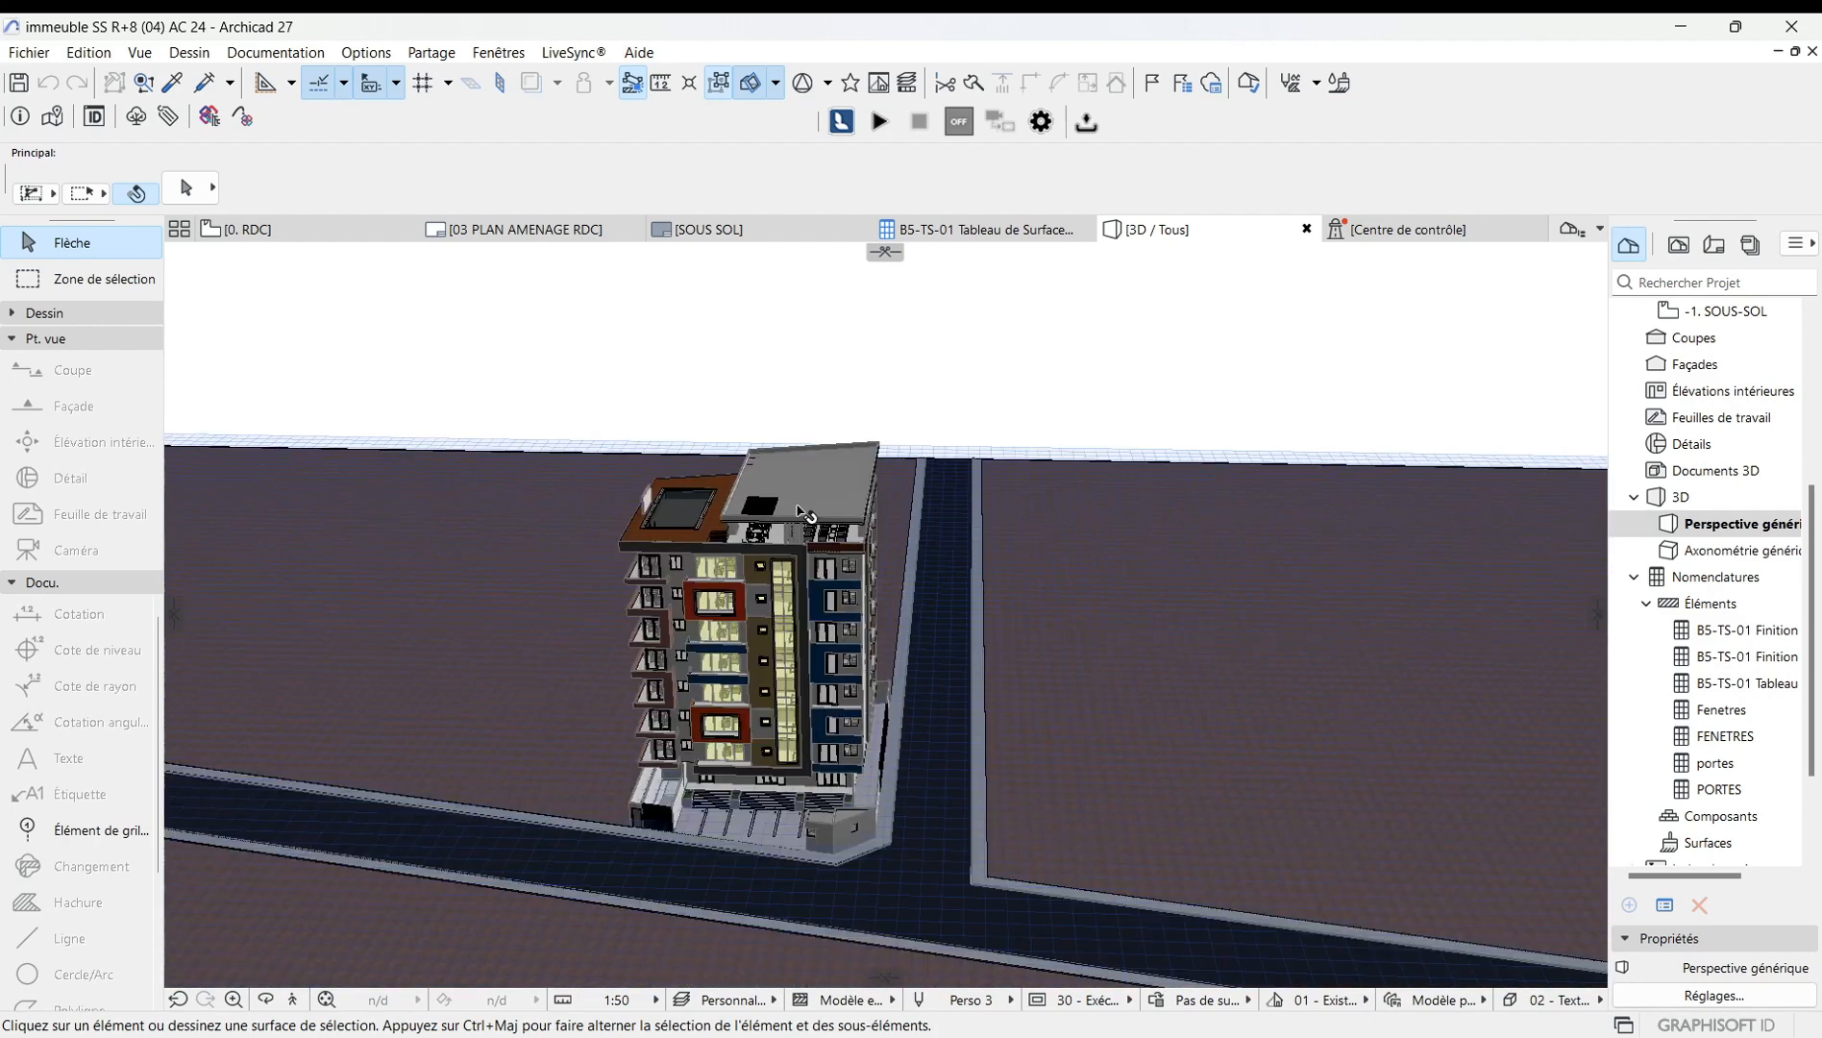
scroll(721, 719, "up", 2)
scroll(668, 711, "down", 2)
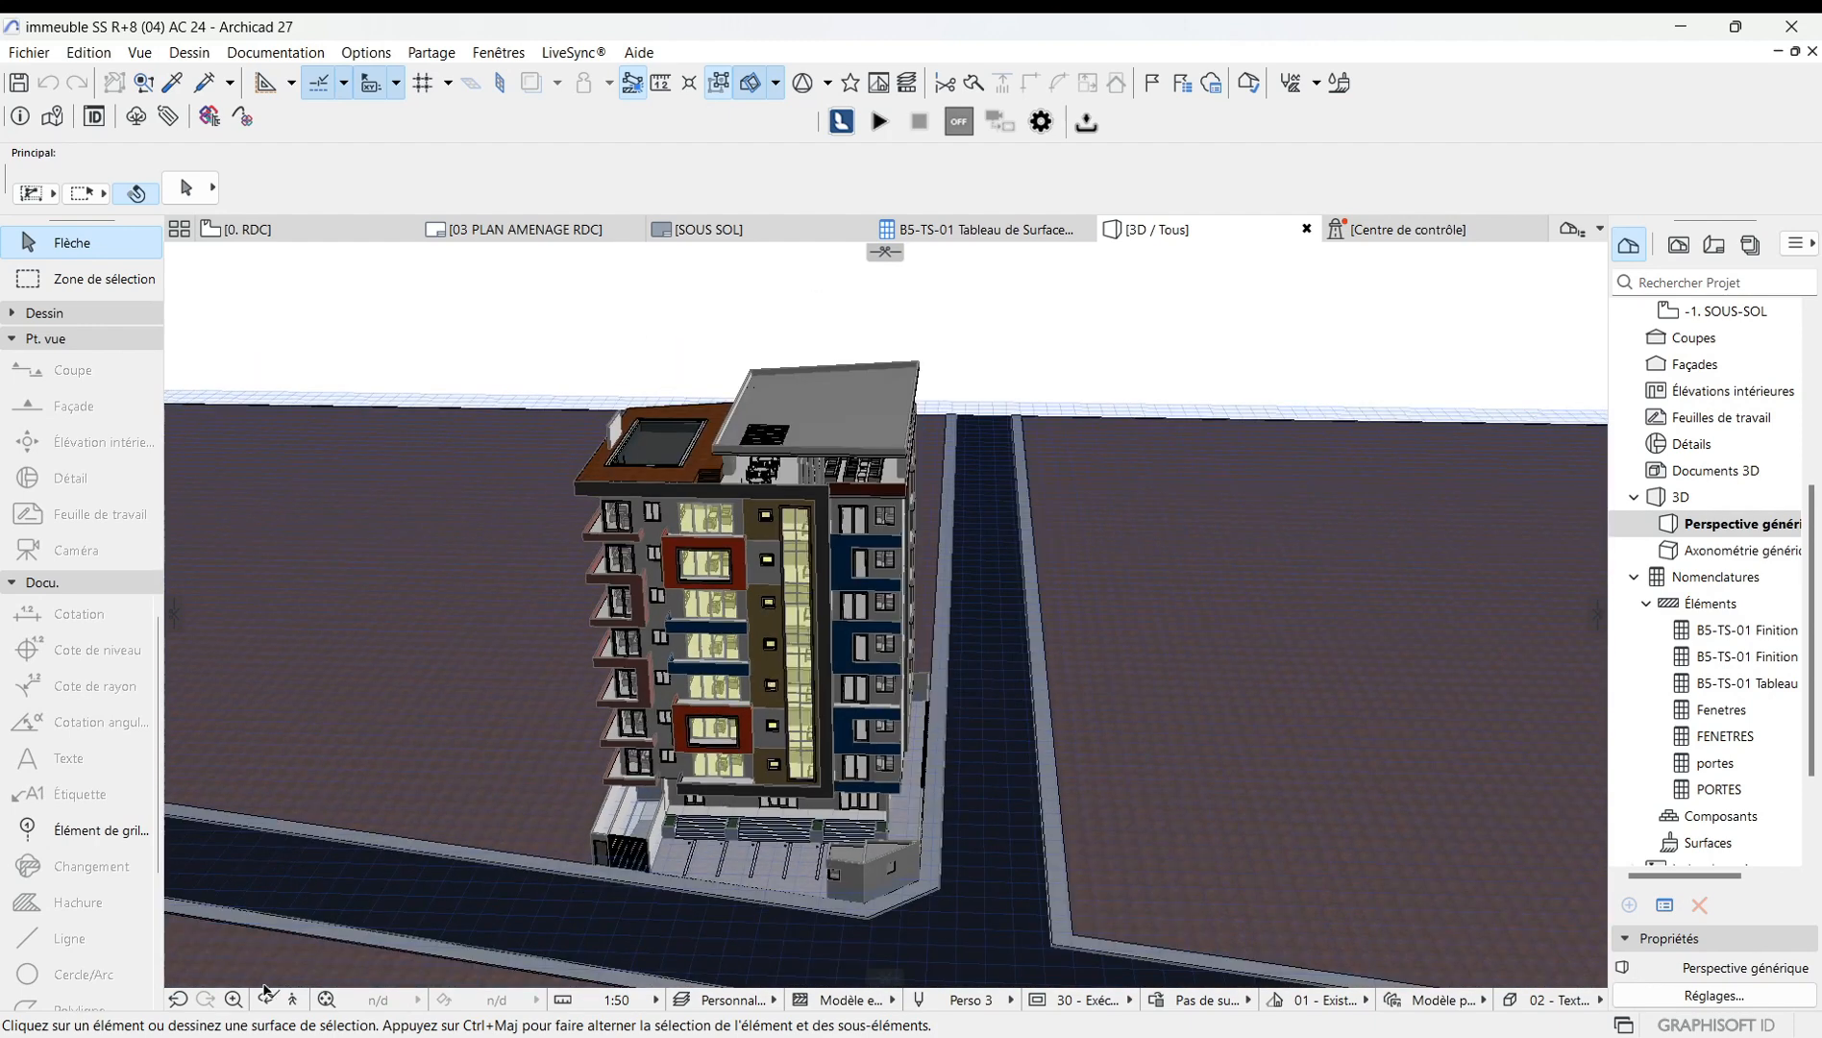
left_click(266, 1001)
left_click_drag(1058, 646, 861, 613)
key("Escape")
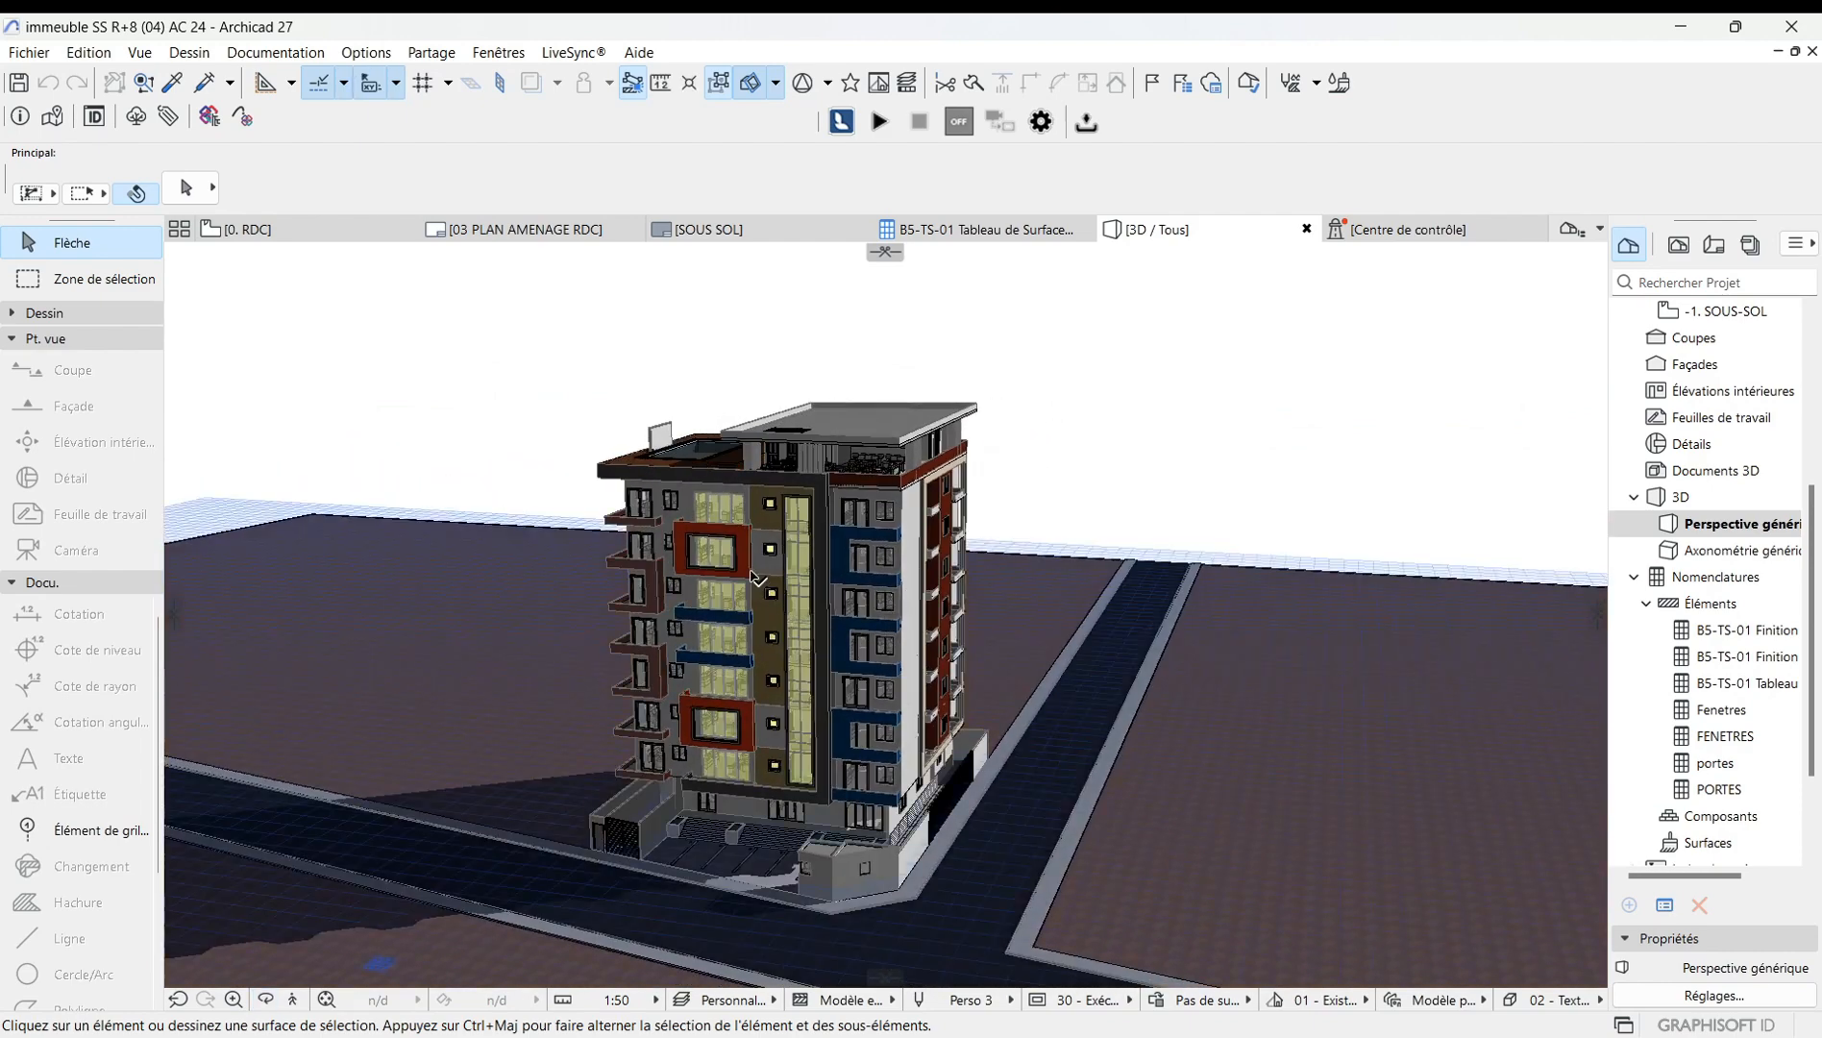
scroll(1154, 524, "down", 1)
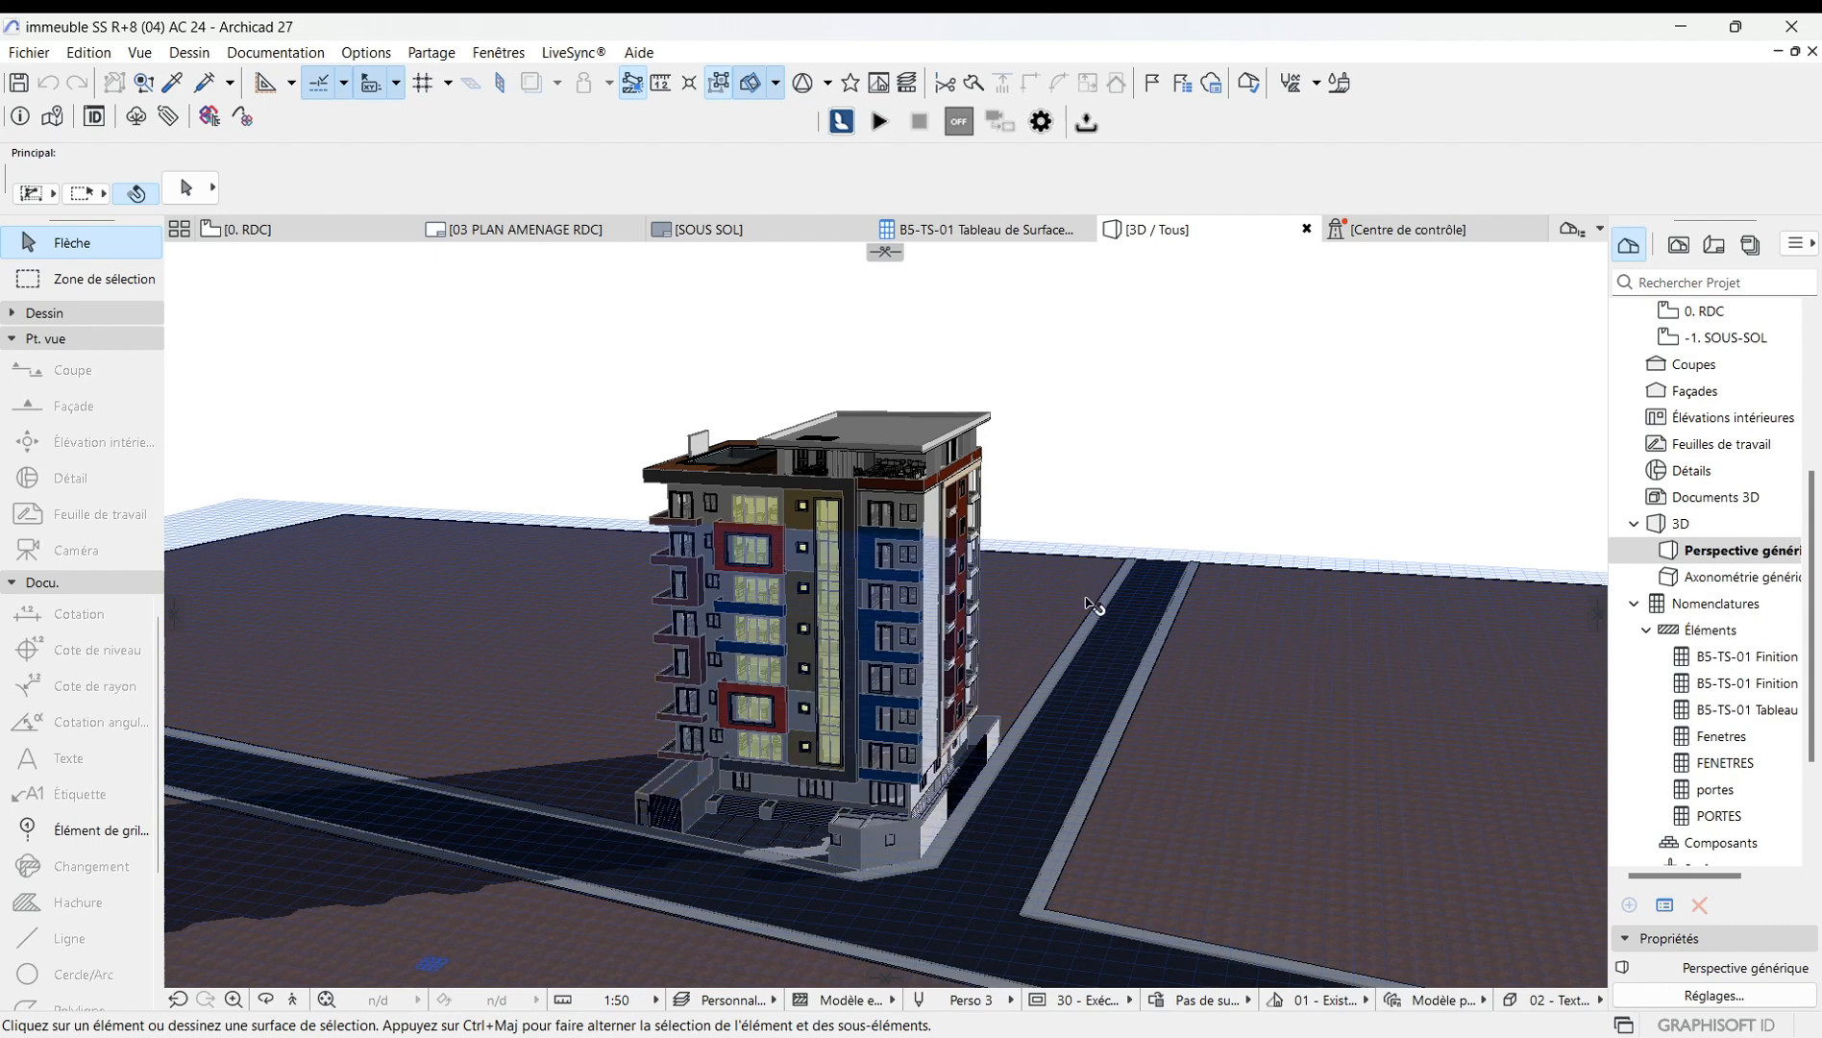
Turn off the 3D cutaway mode and check the cutting plane options.
left_click(142, 52)
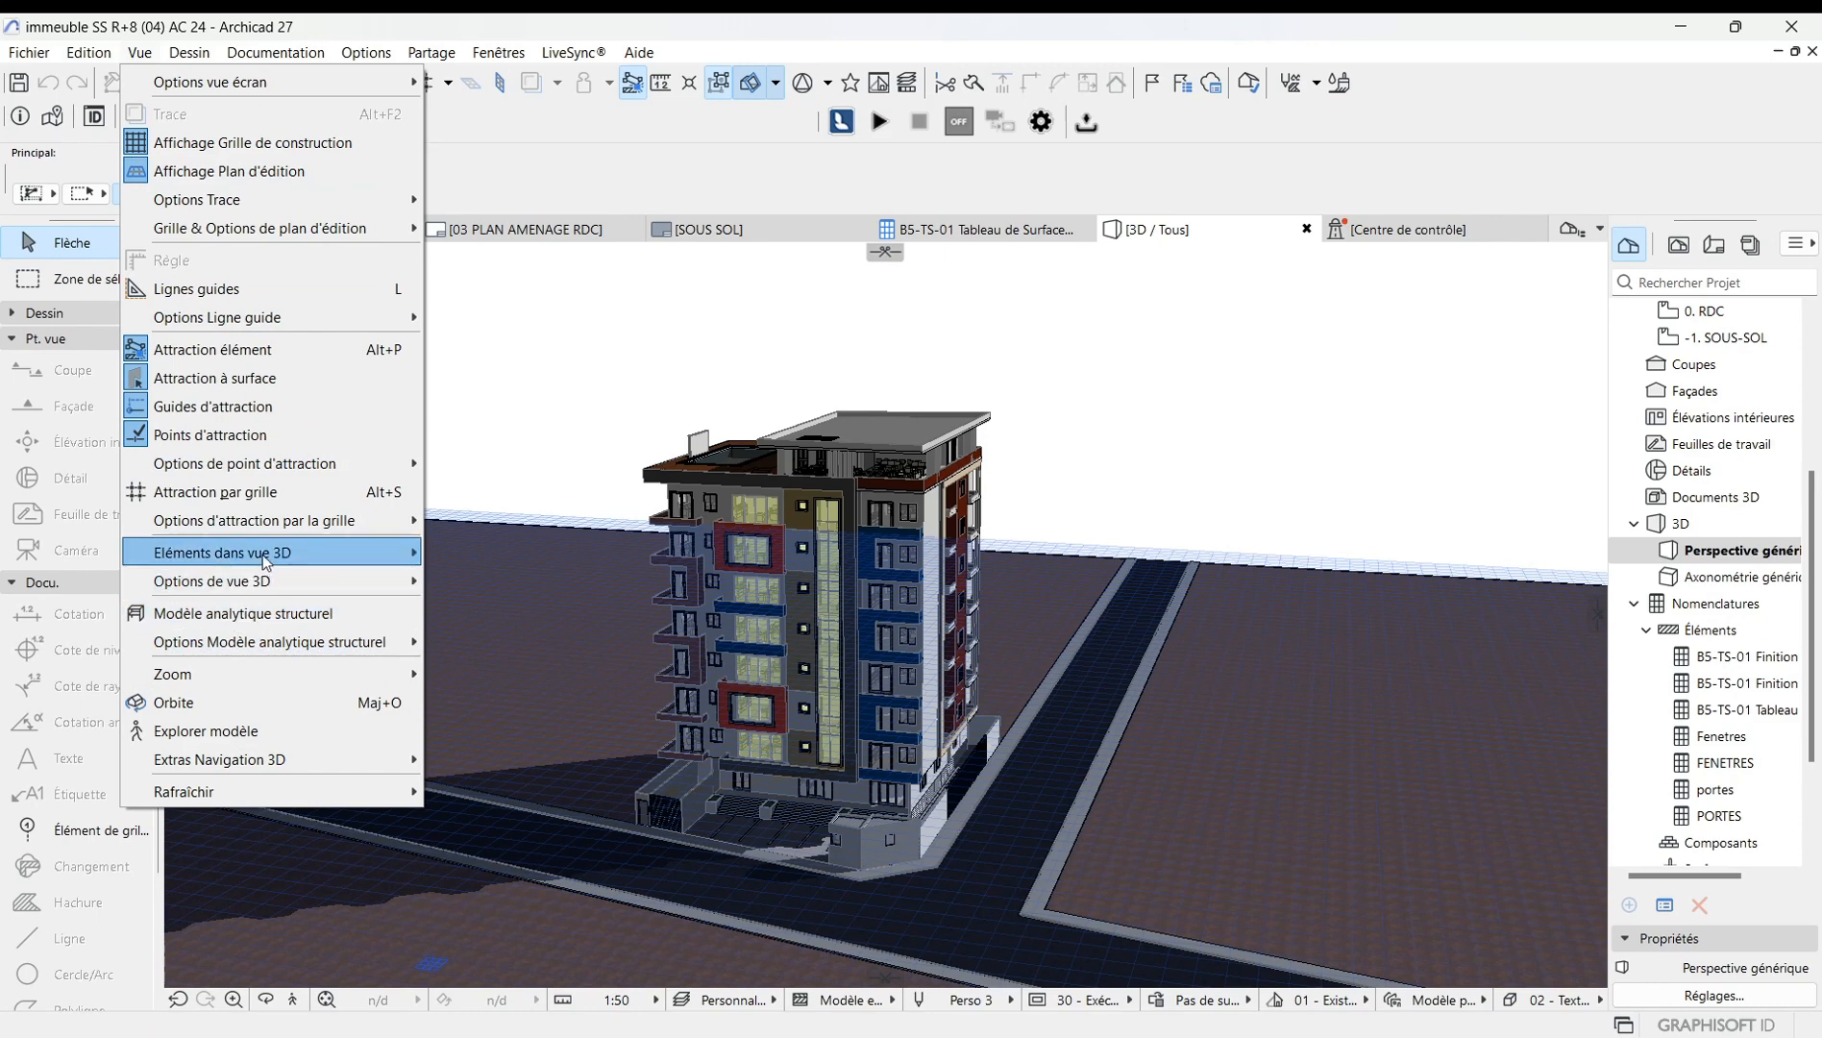
mouse_move(262, 556)
left_click(523, 554)
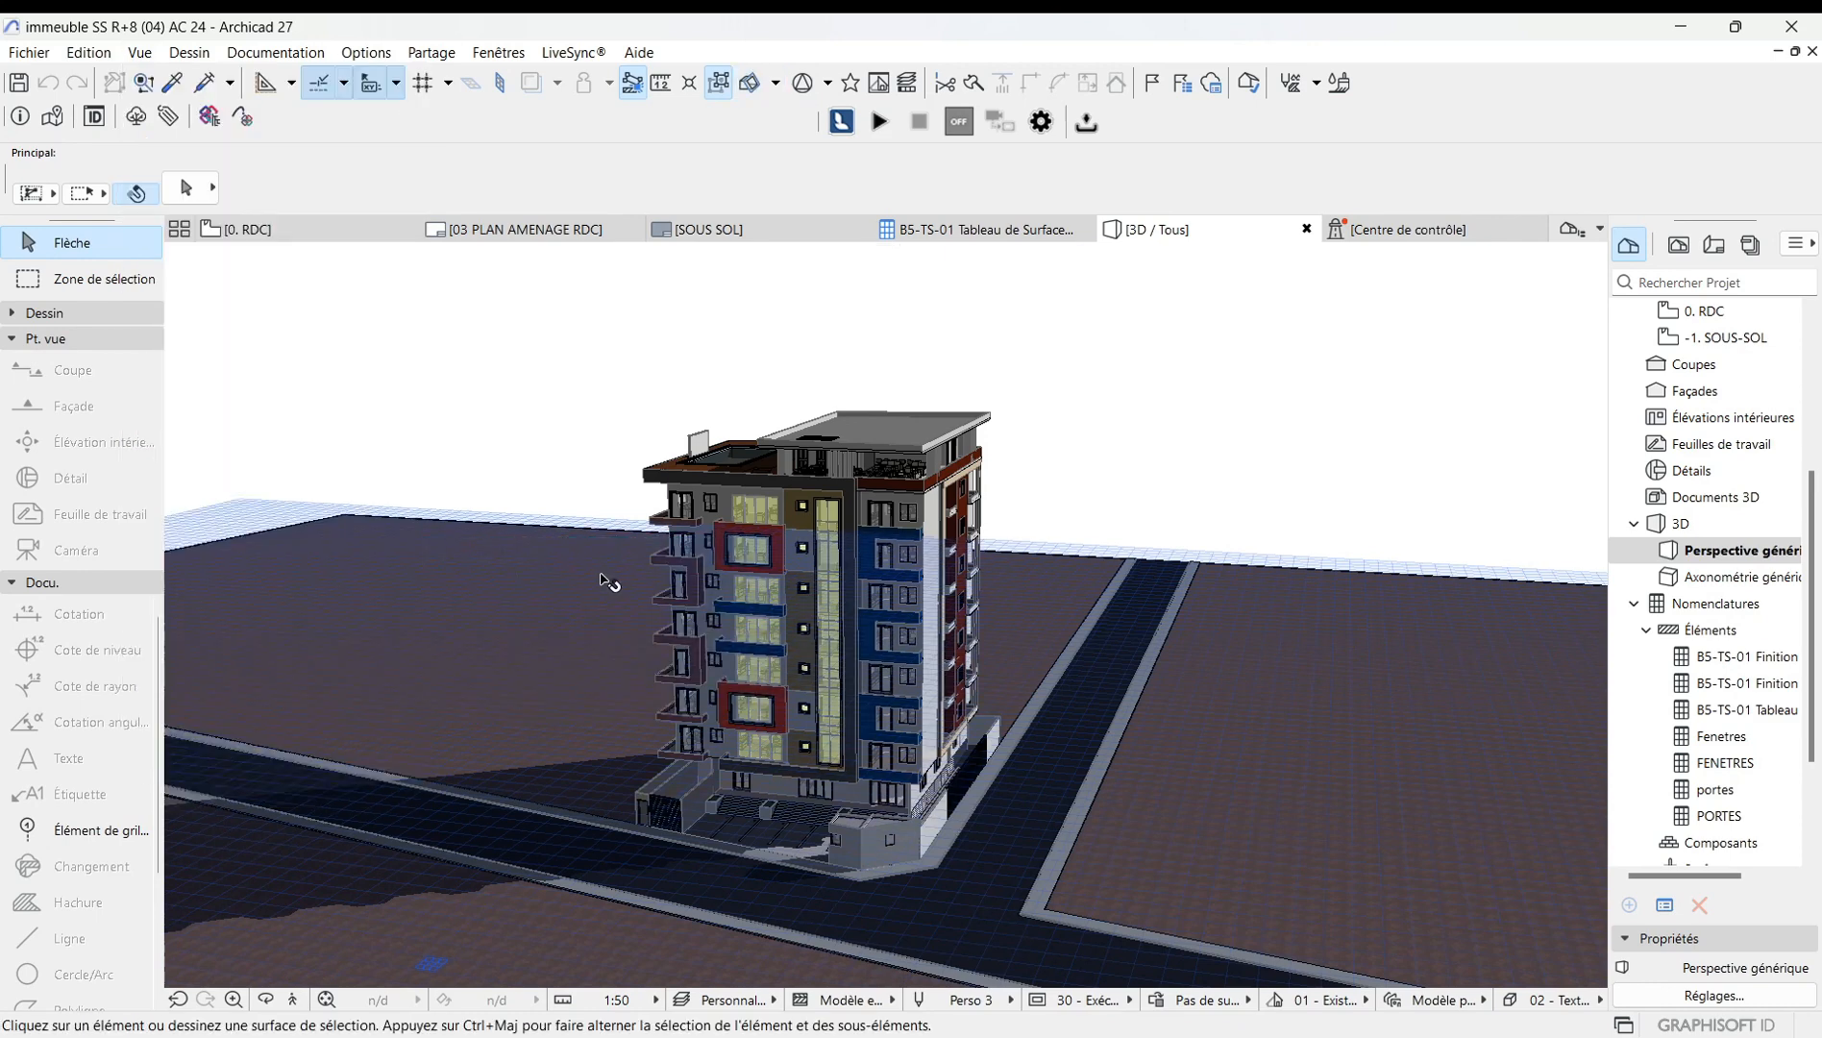
left_click(776, 85)
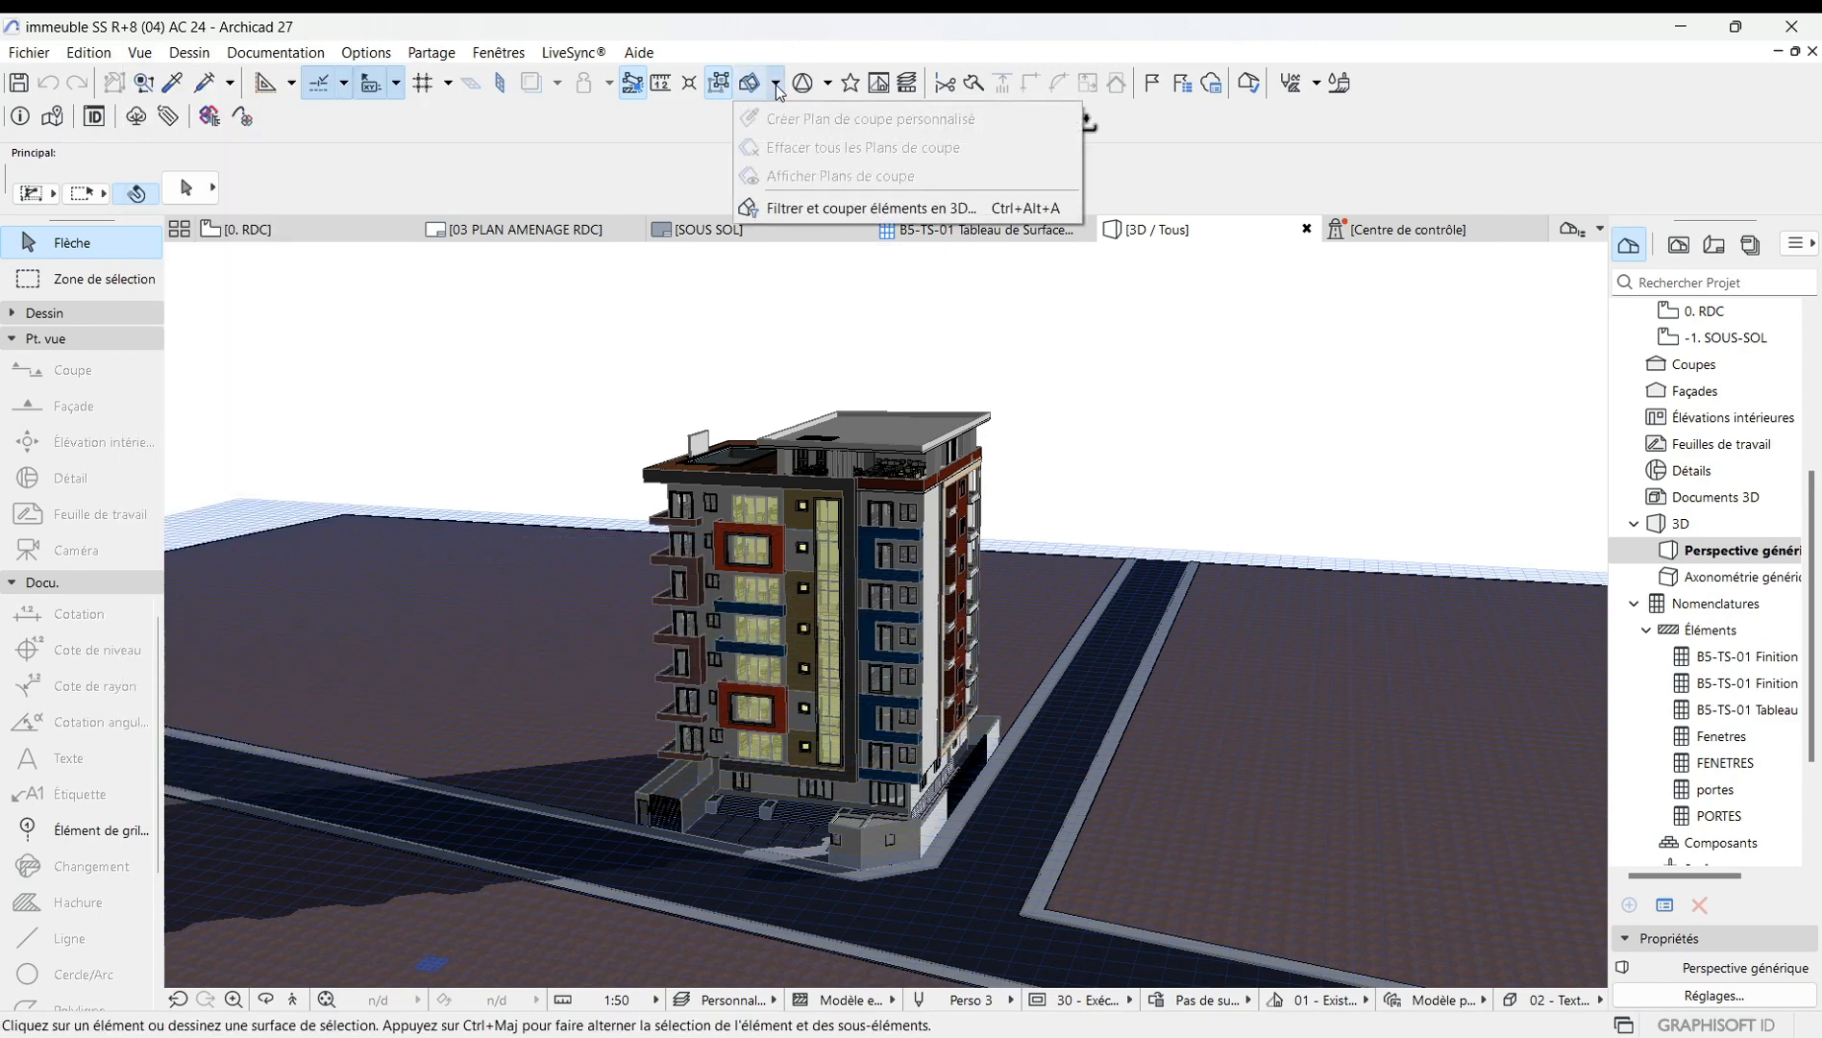
left_click(1019, 347)
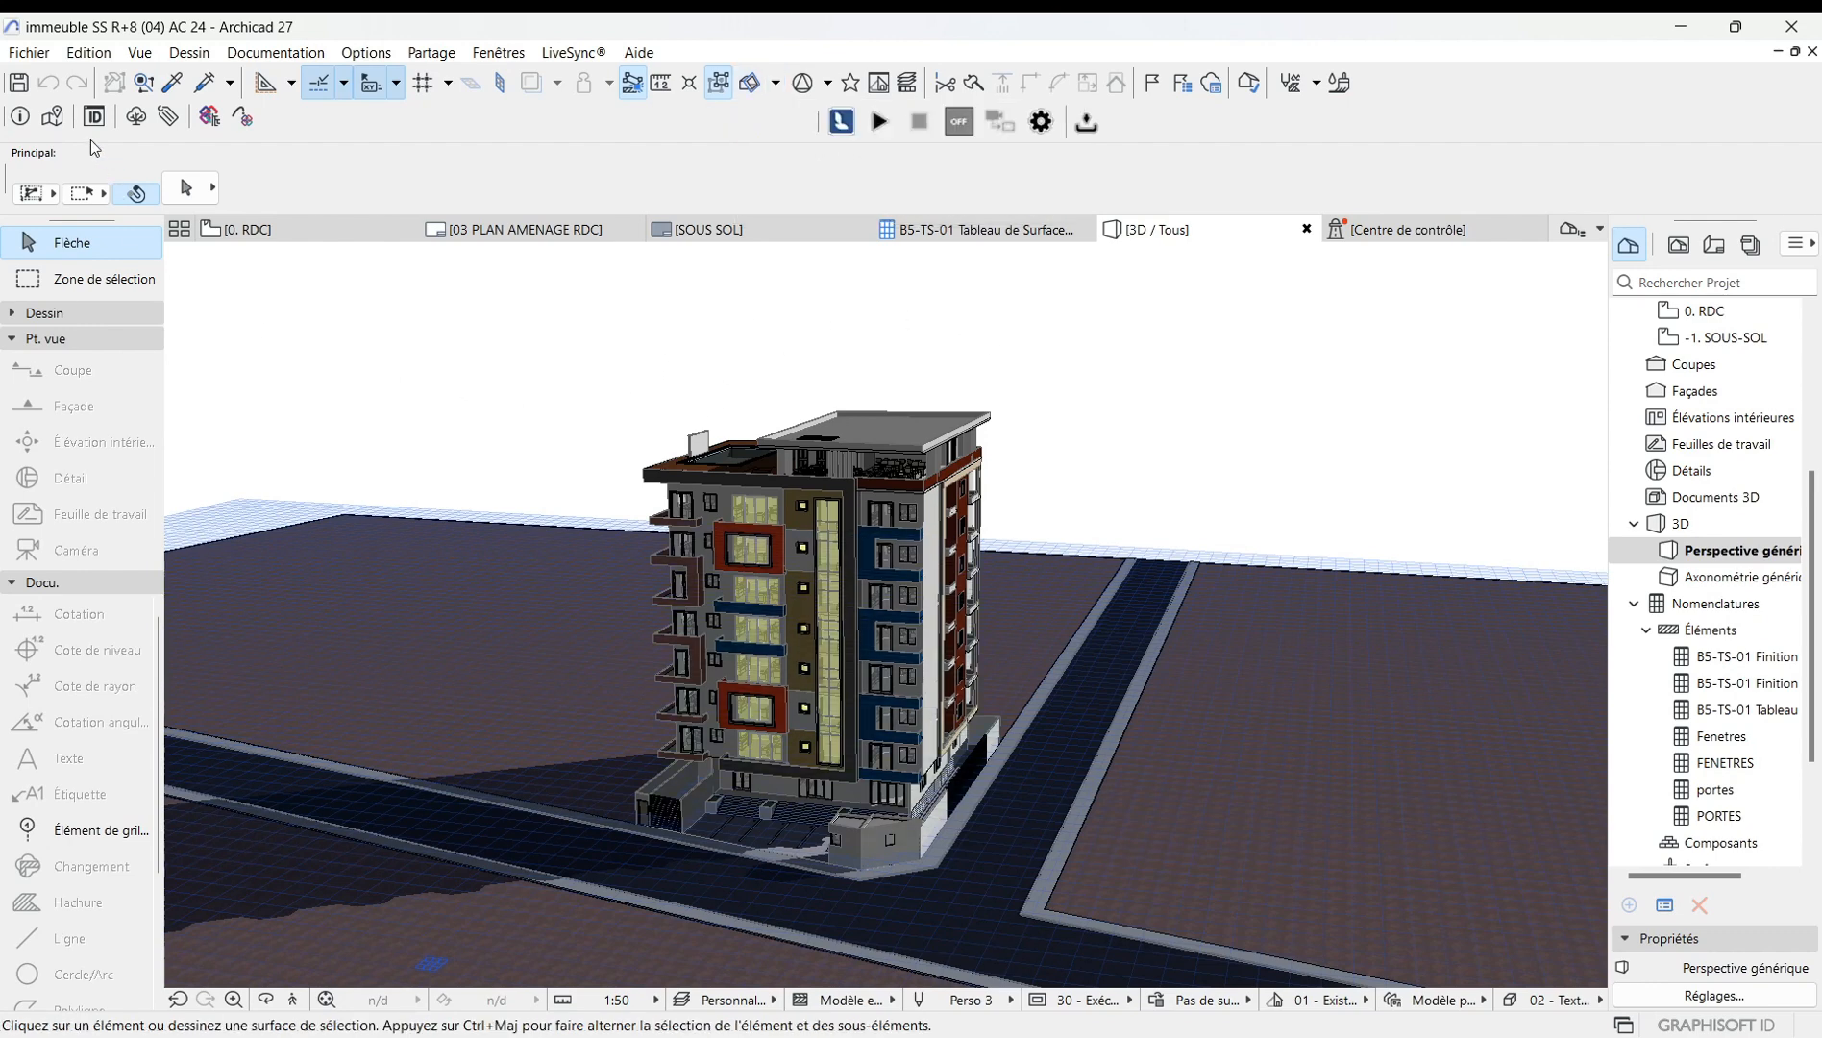
Turn the 3D cutaway mode back on for the 3D view.
left_click(139, 52)
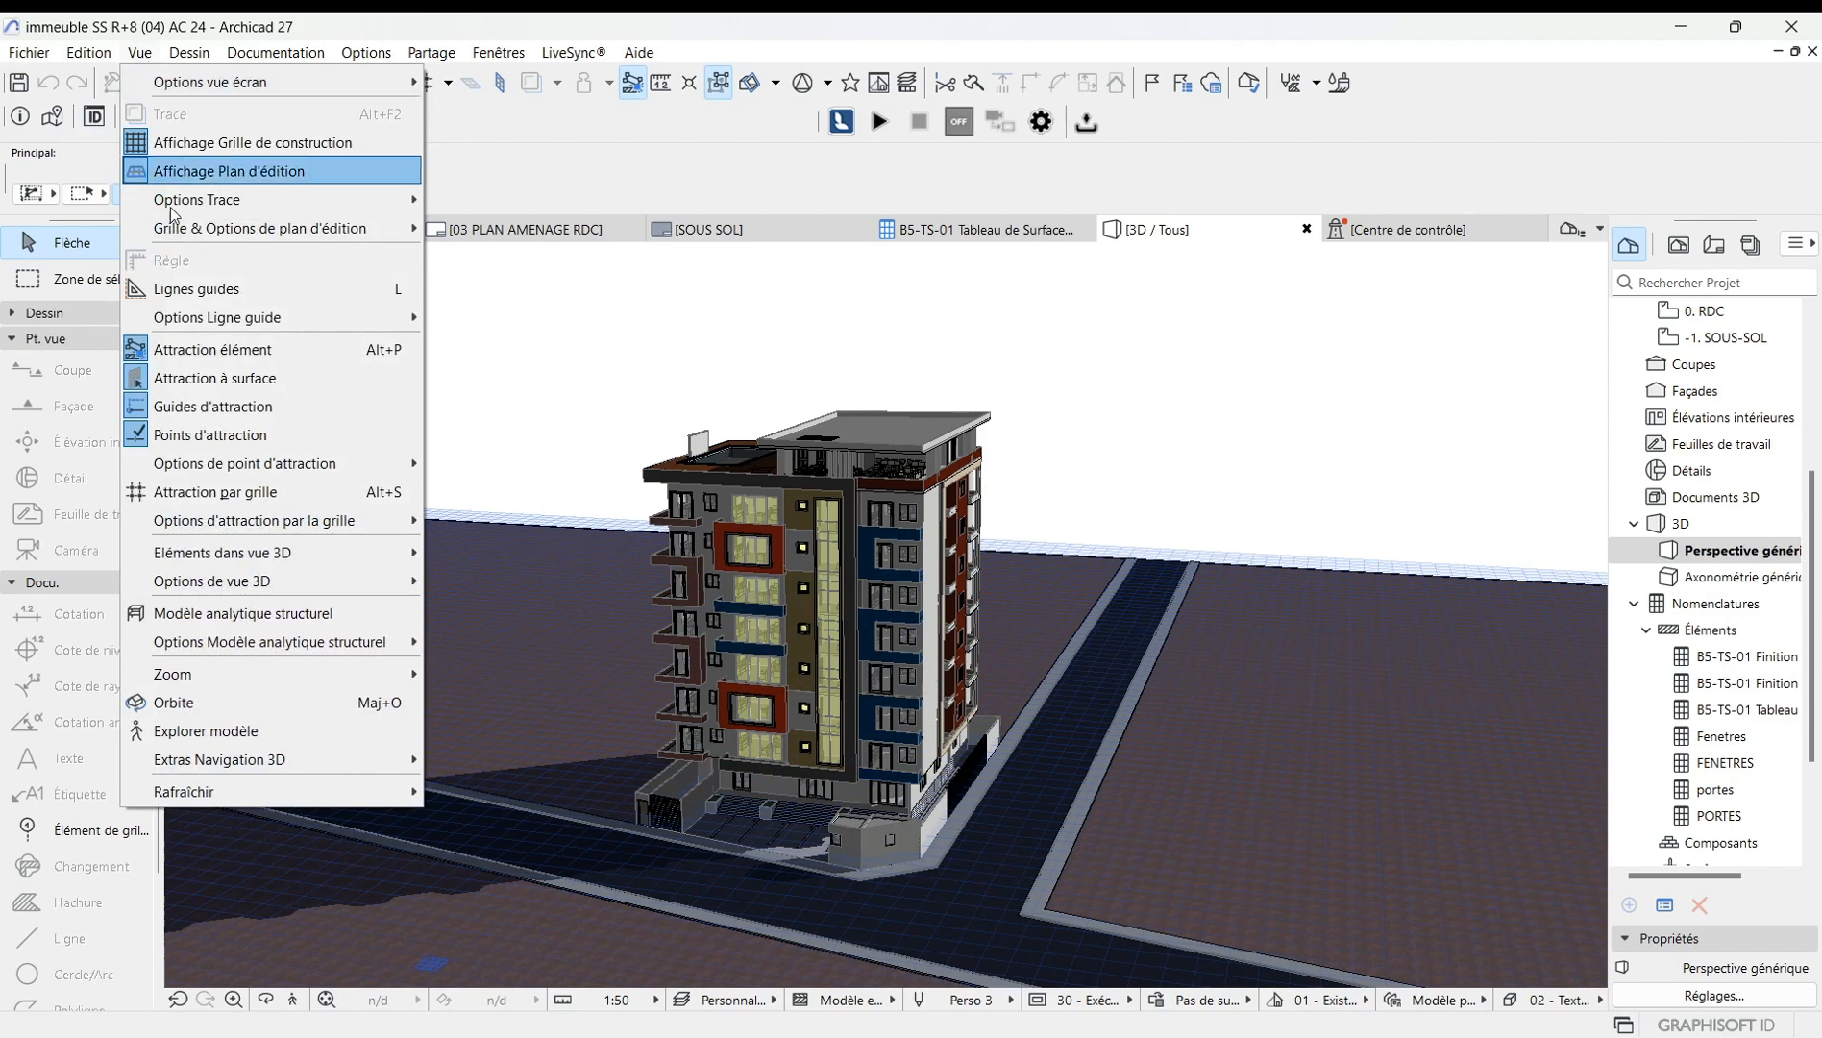
mouse_move(260, 558)
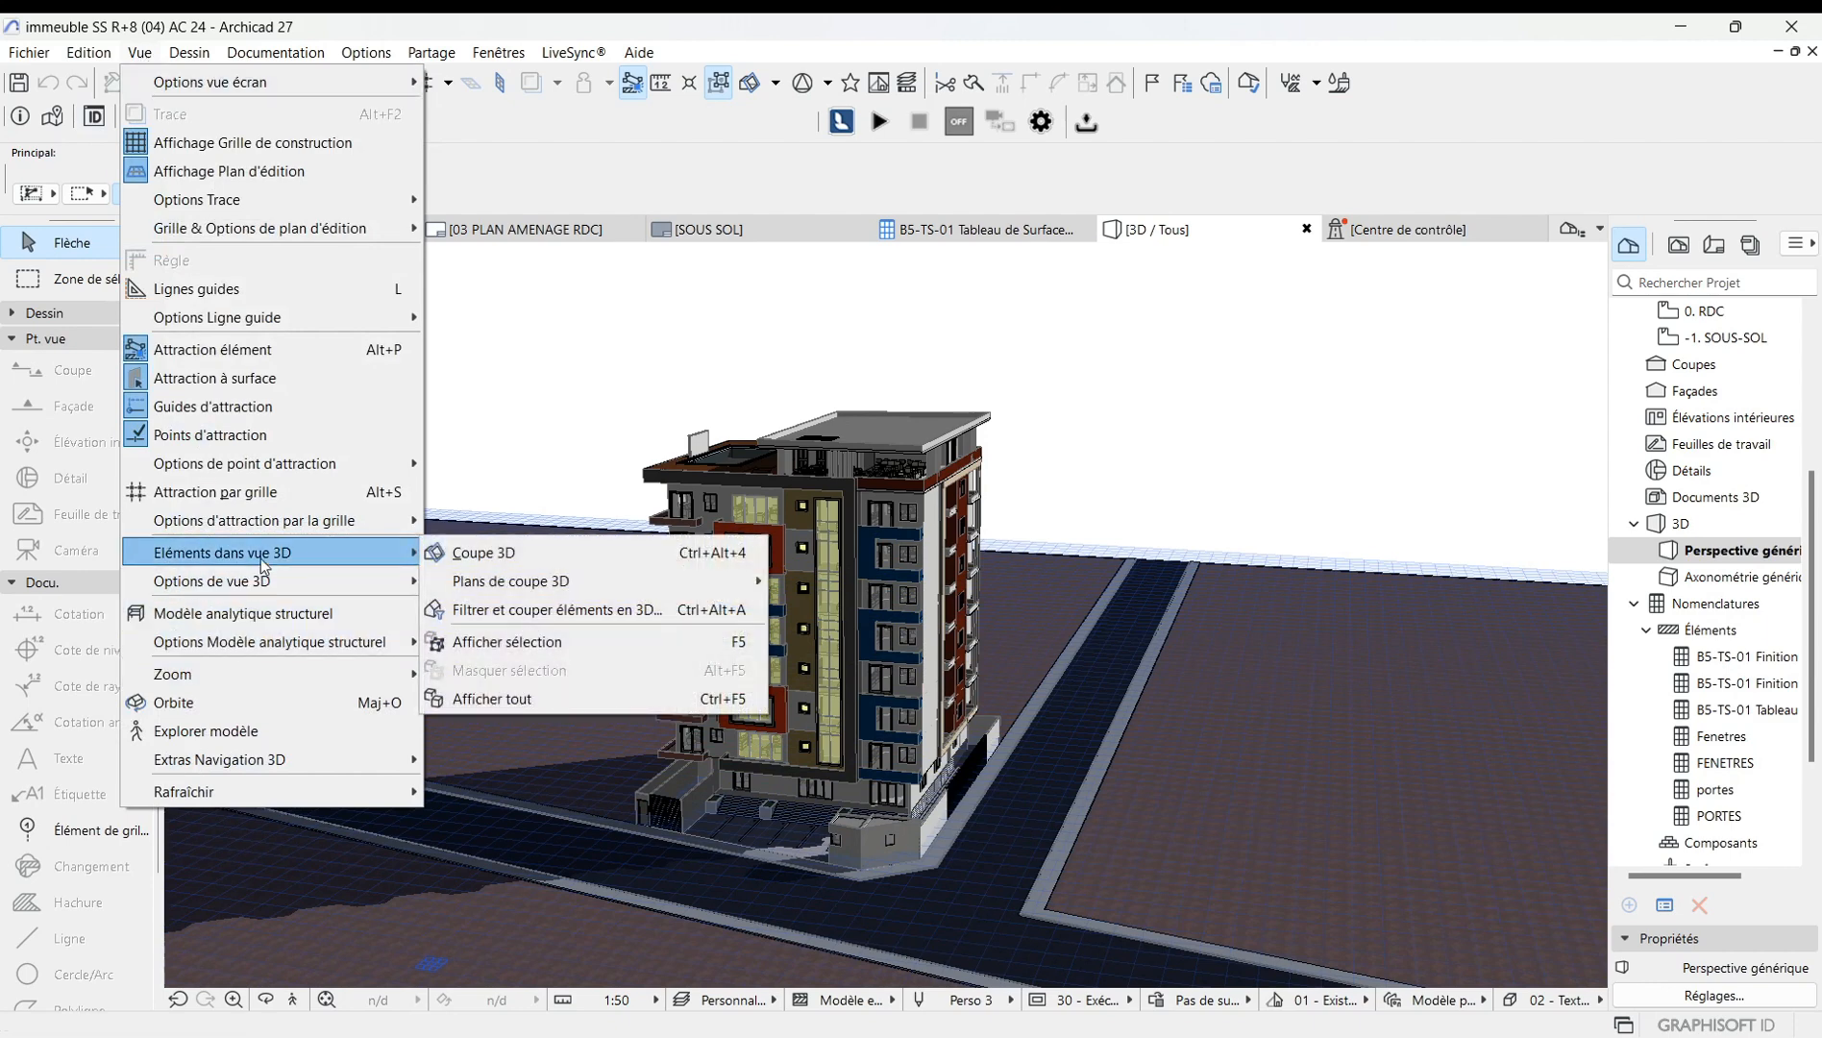
left_click(499, 562)
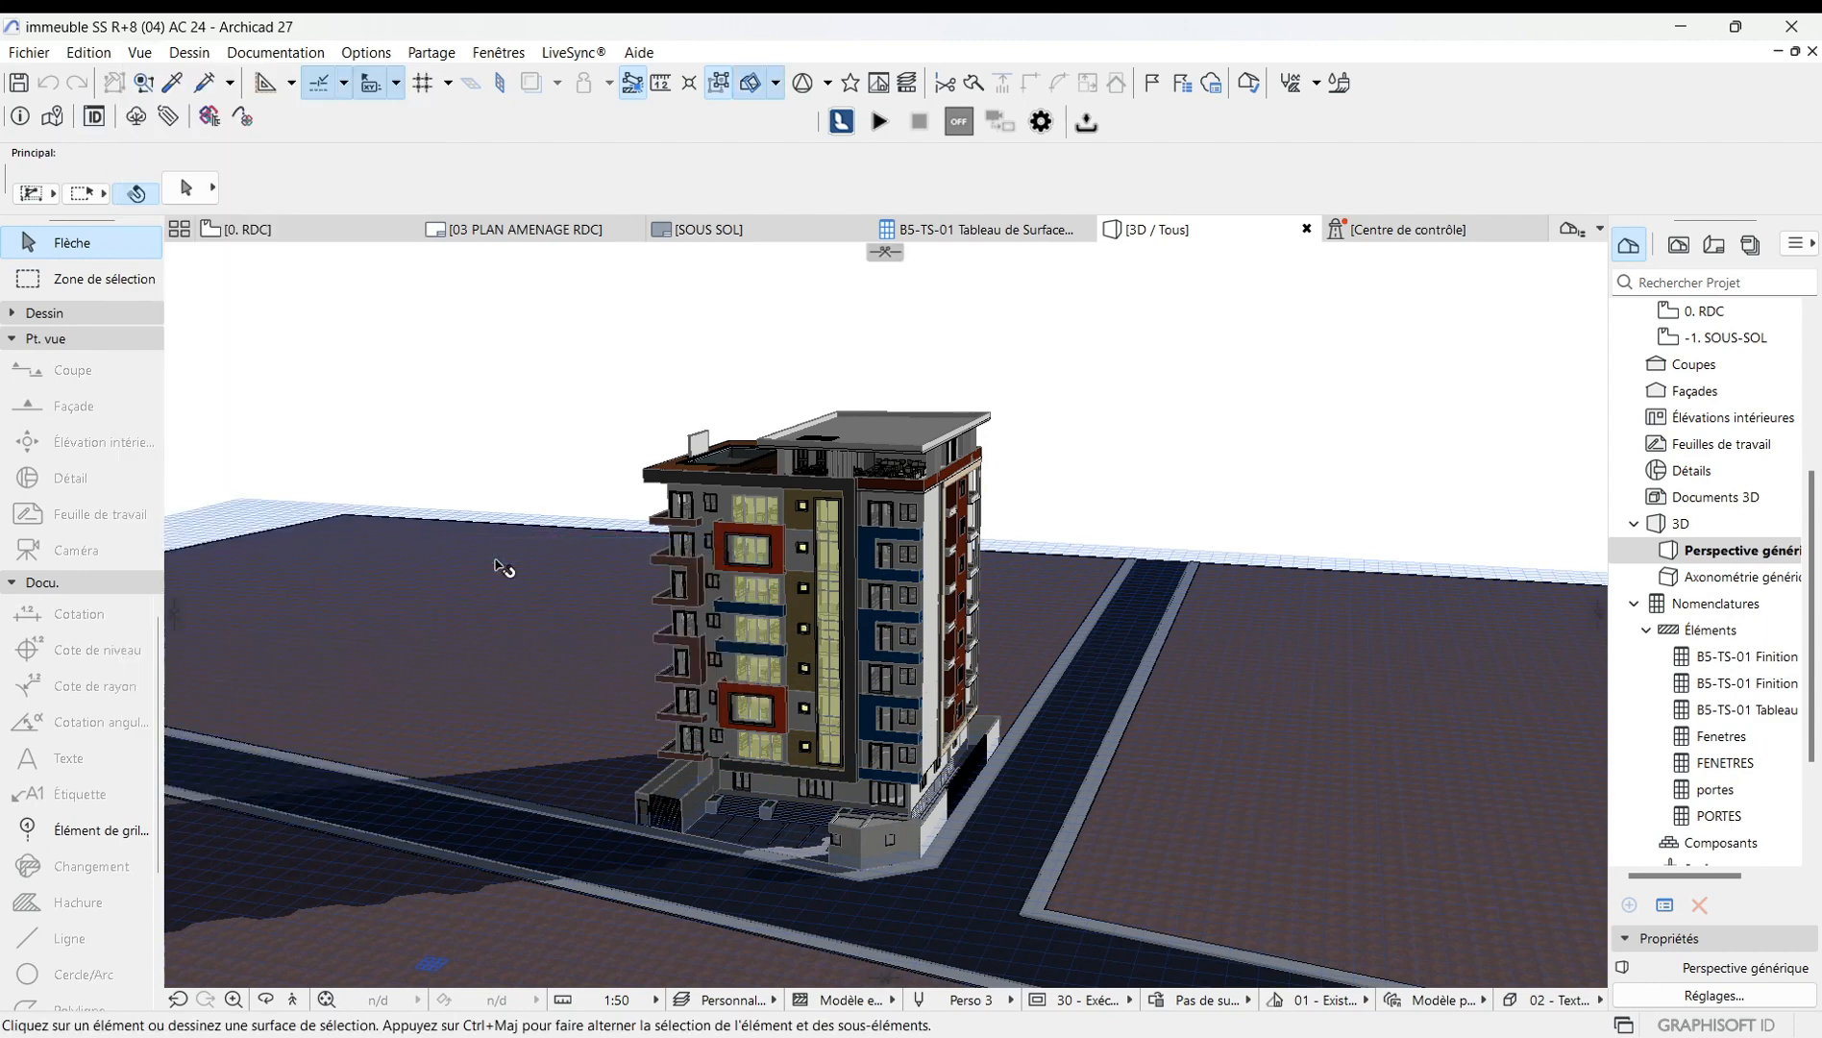
Try creating a custom cutting plane through two points in front of the building, then cancel it.
left_click(776, 84)
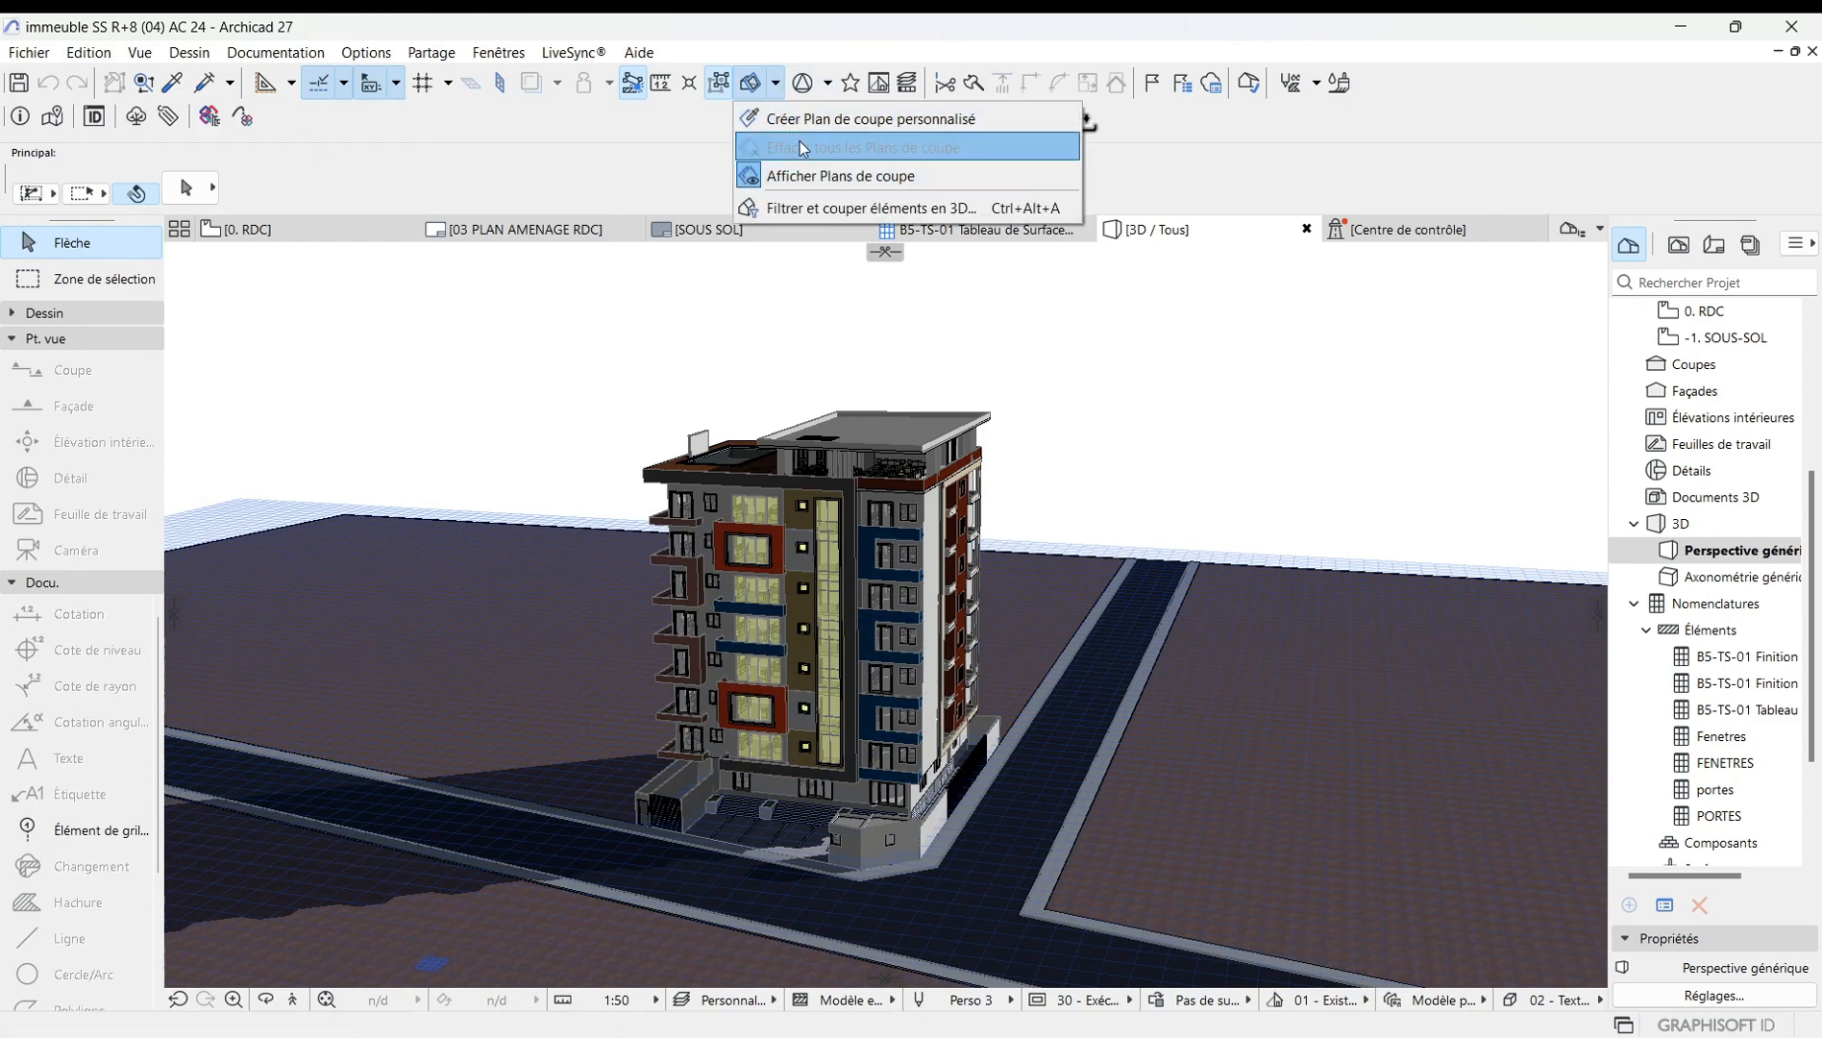
left_click(834, 126)
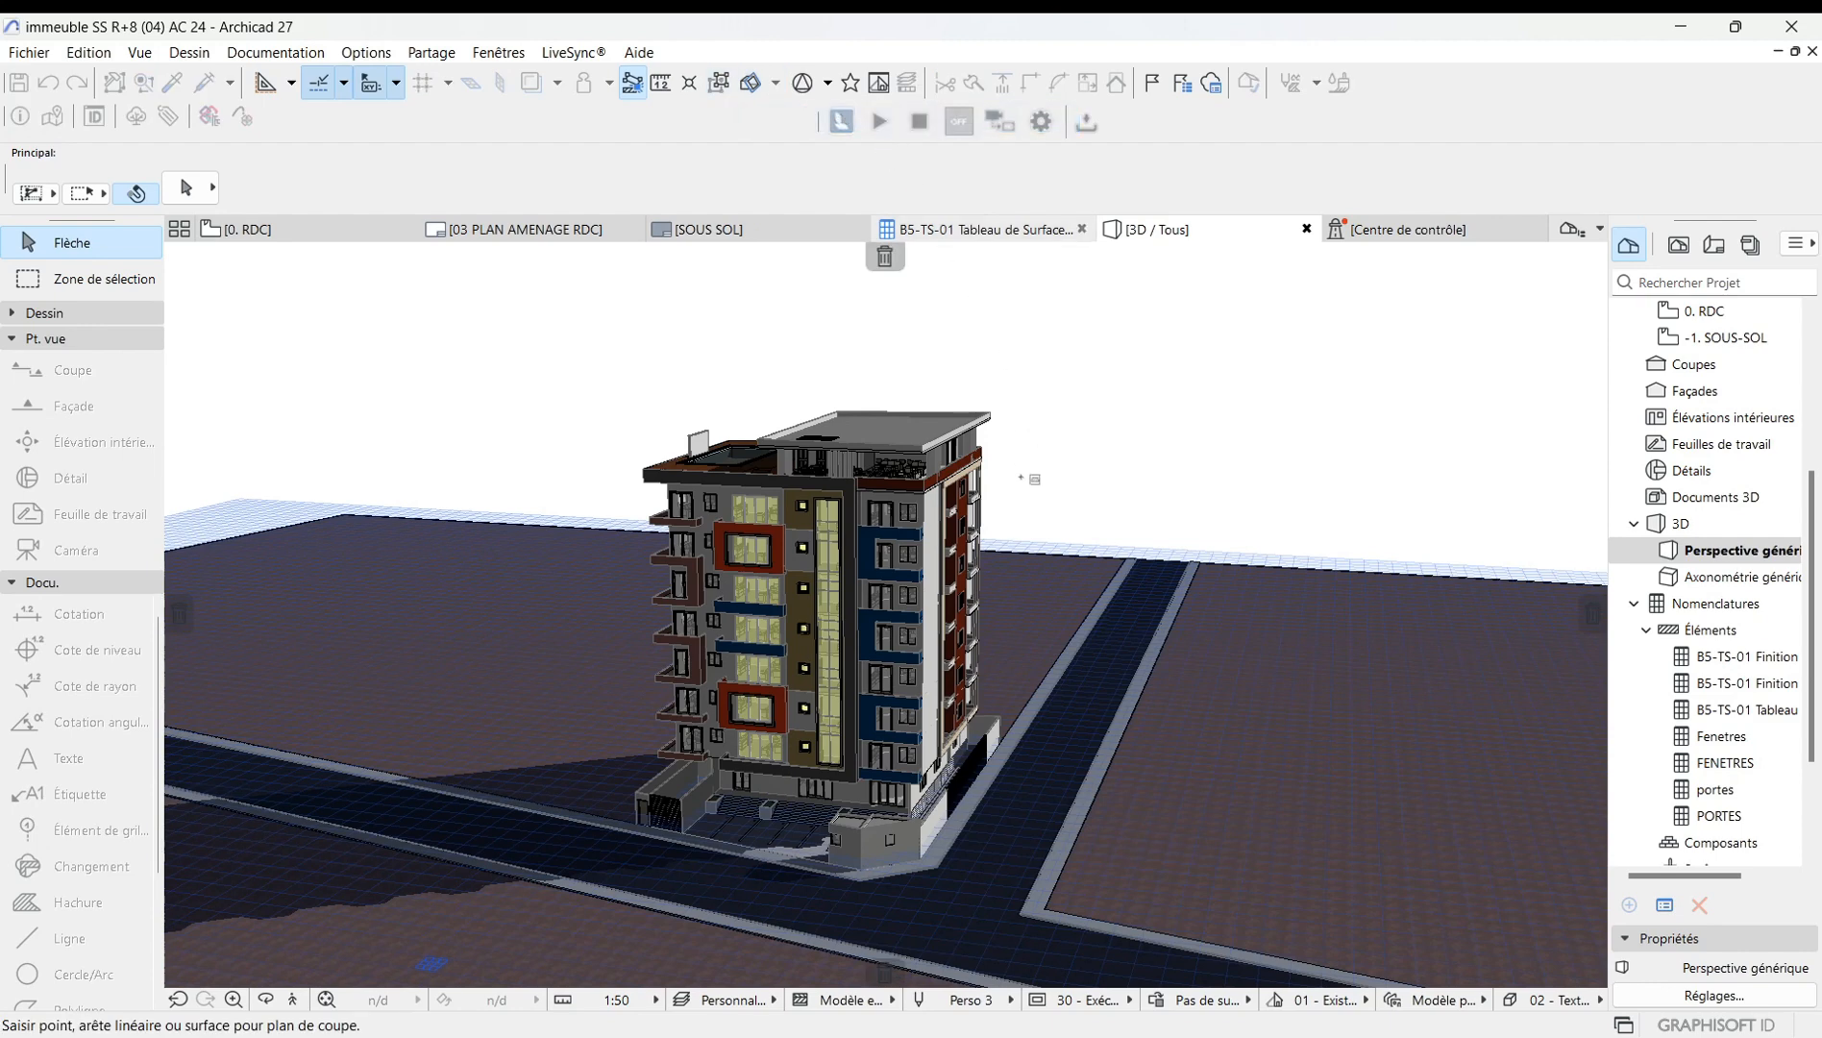
left_click(1115, 310)
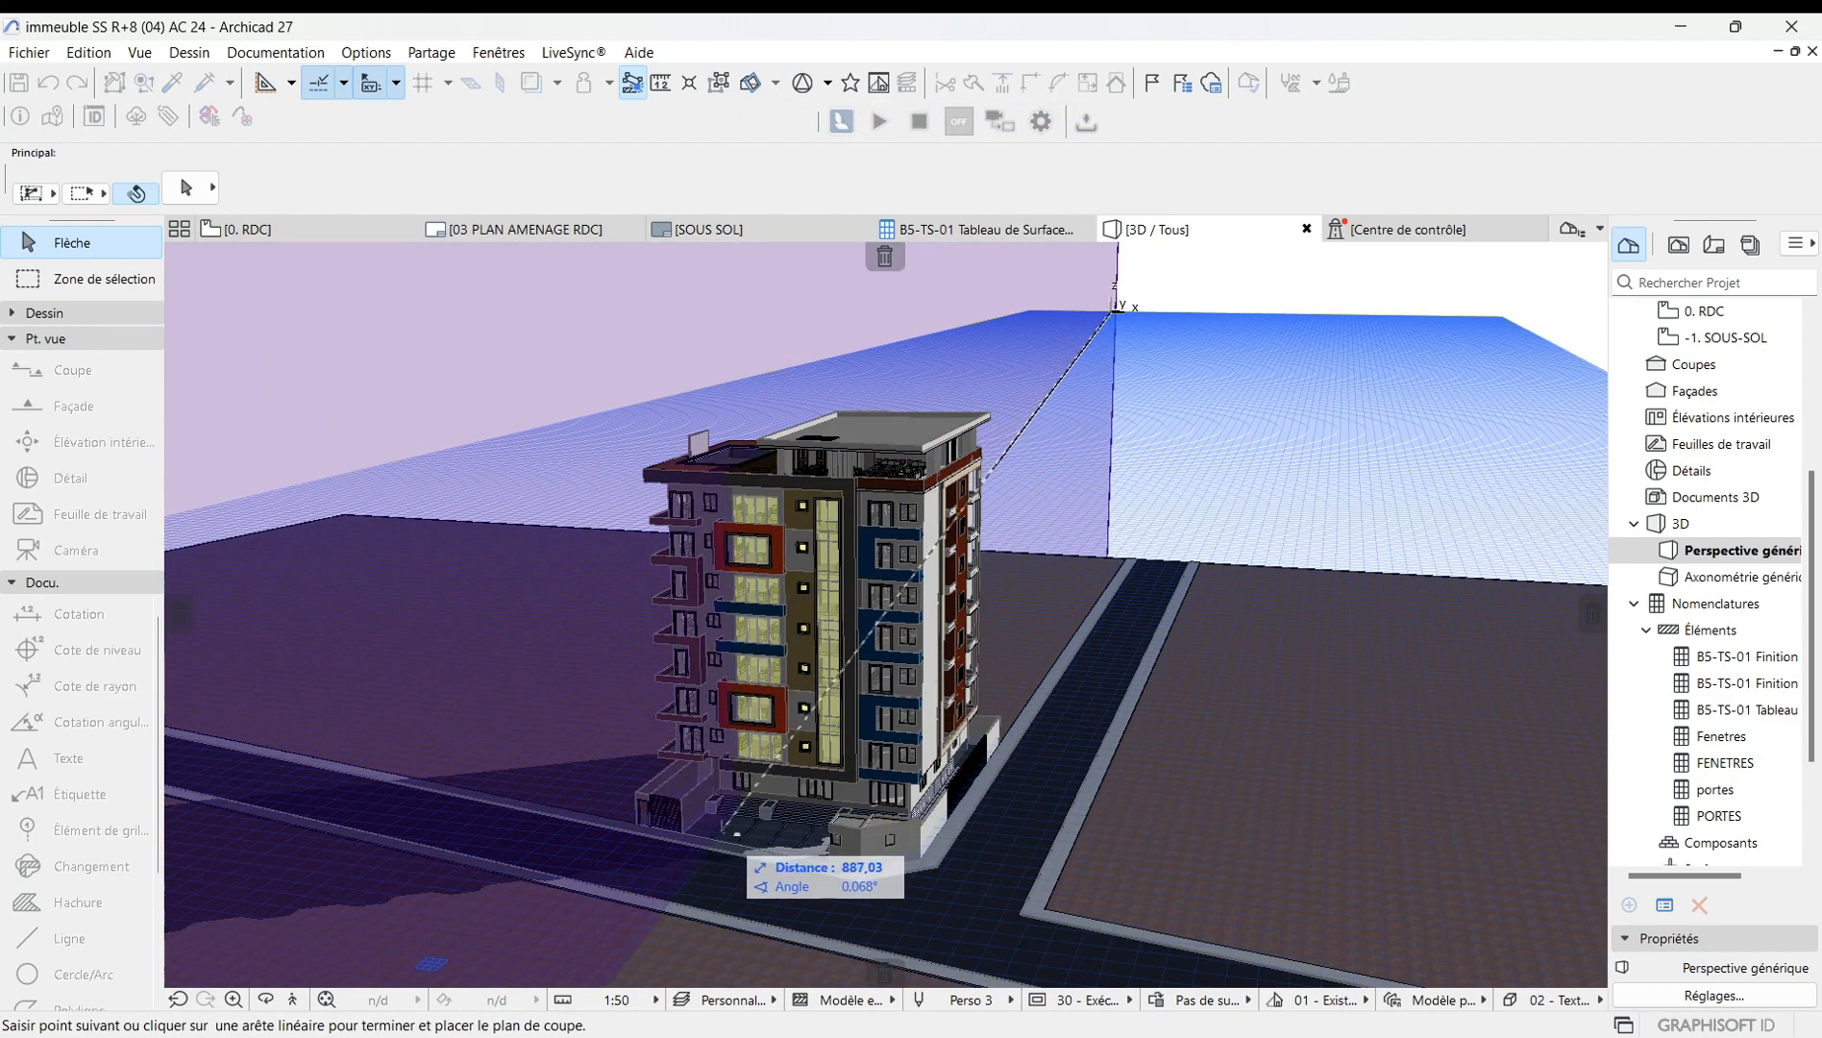
left_click(709, 850)
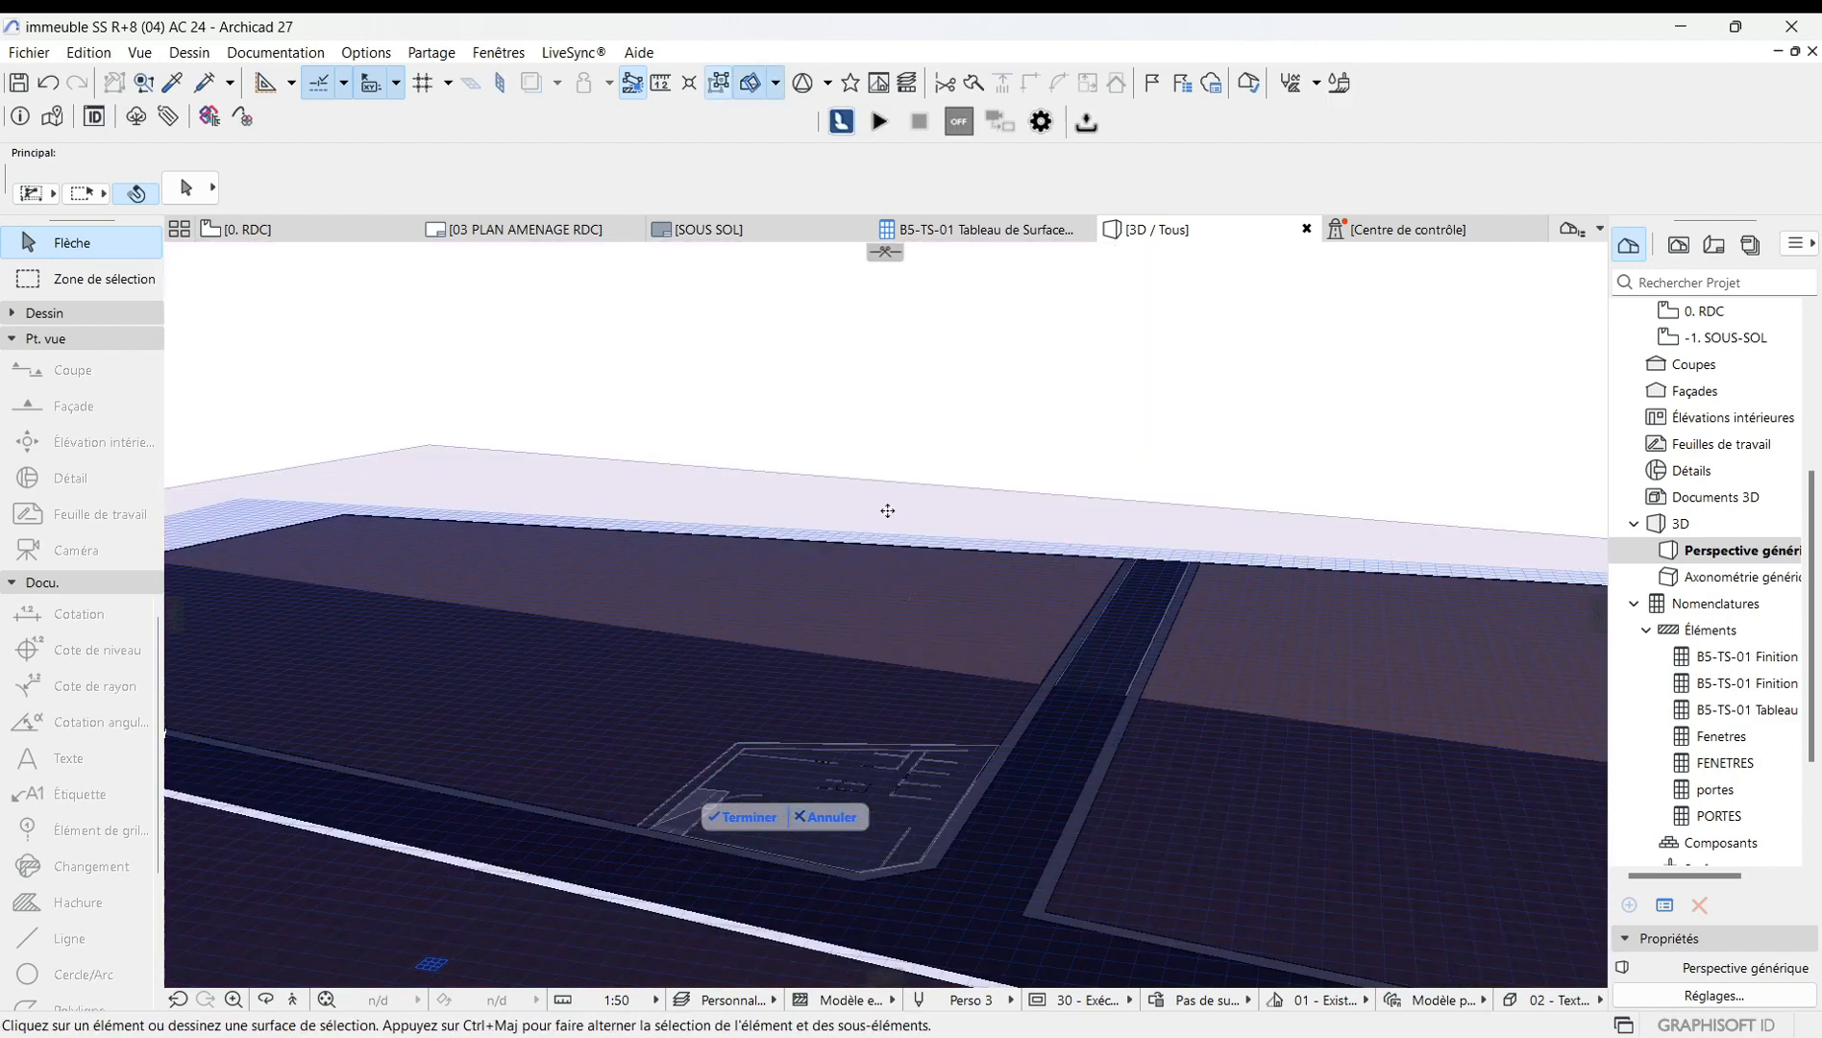
scroll(888, 513, "down", 3)
scroll(856, 721, "up", 2)
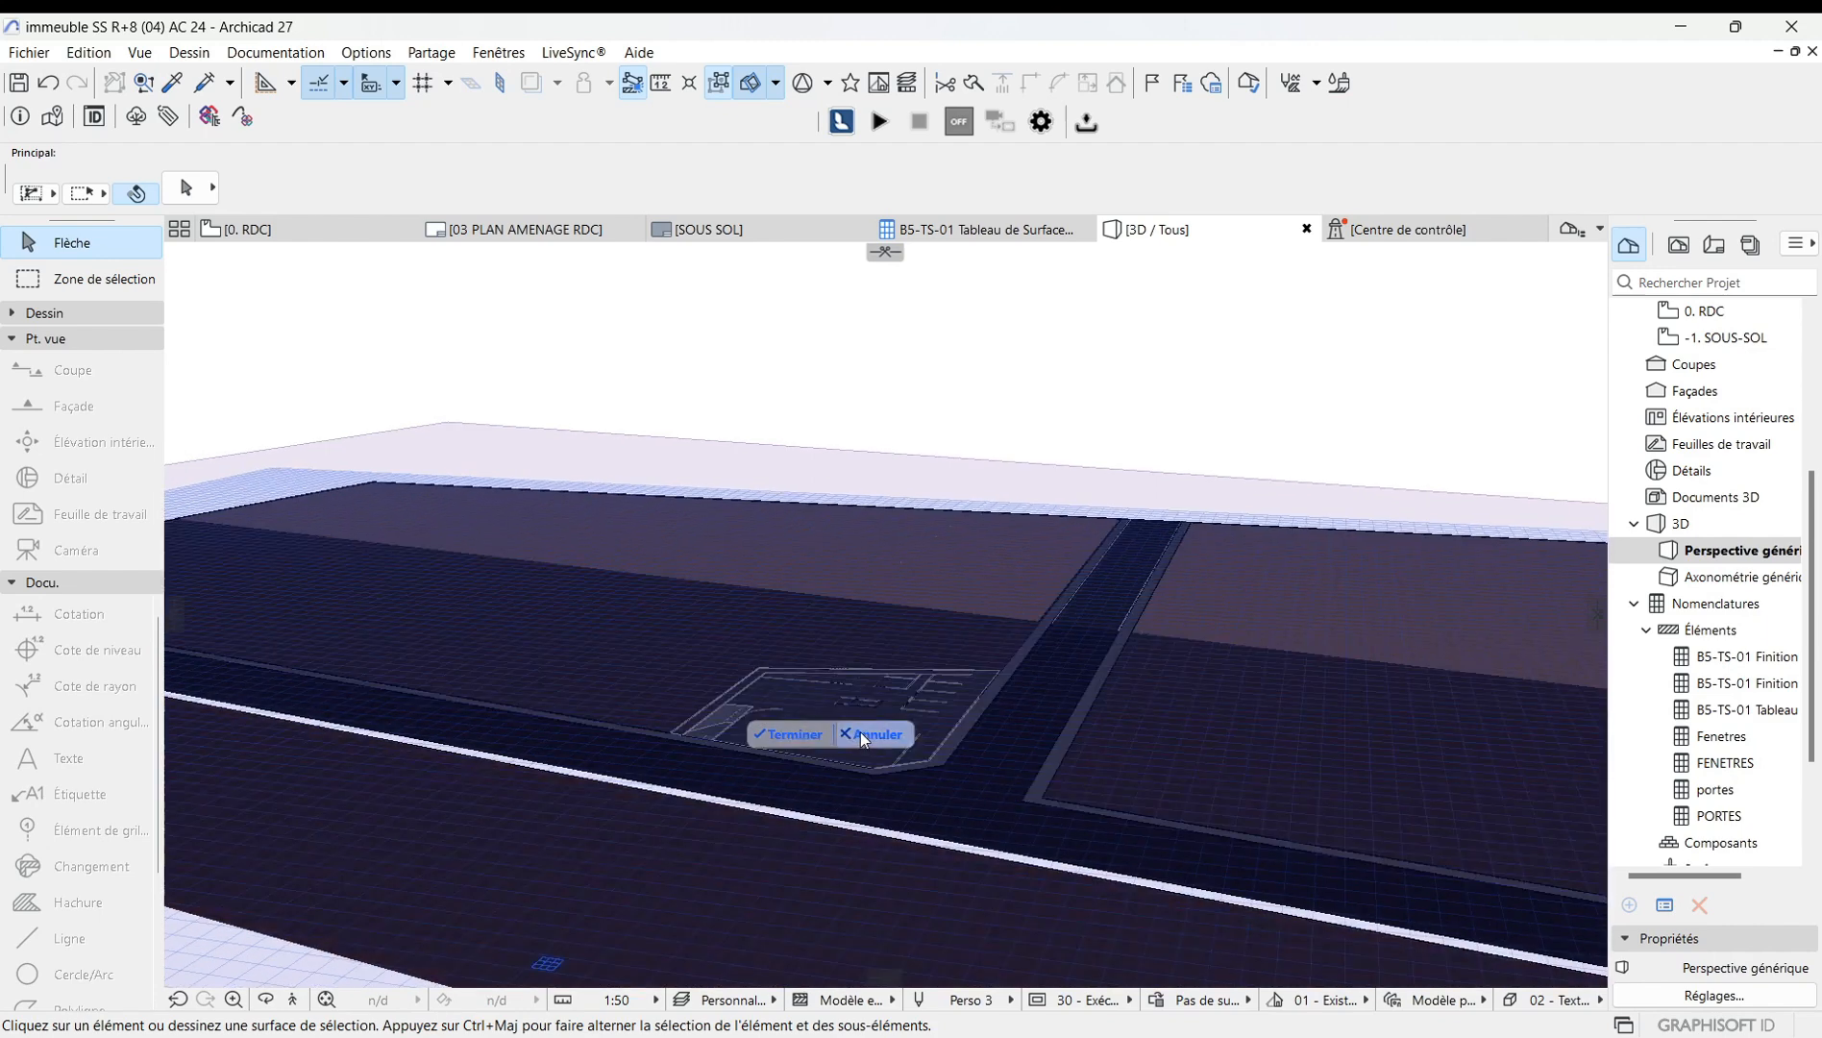
left_click(889, 735)
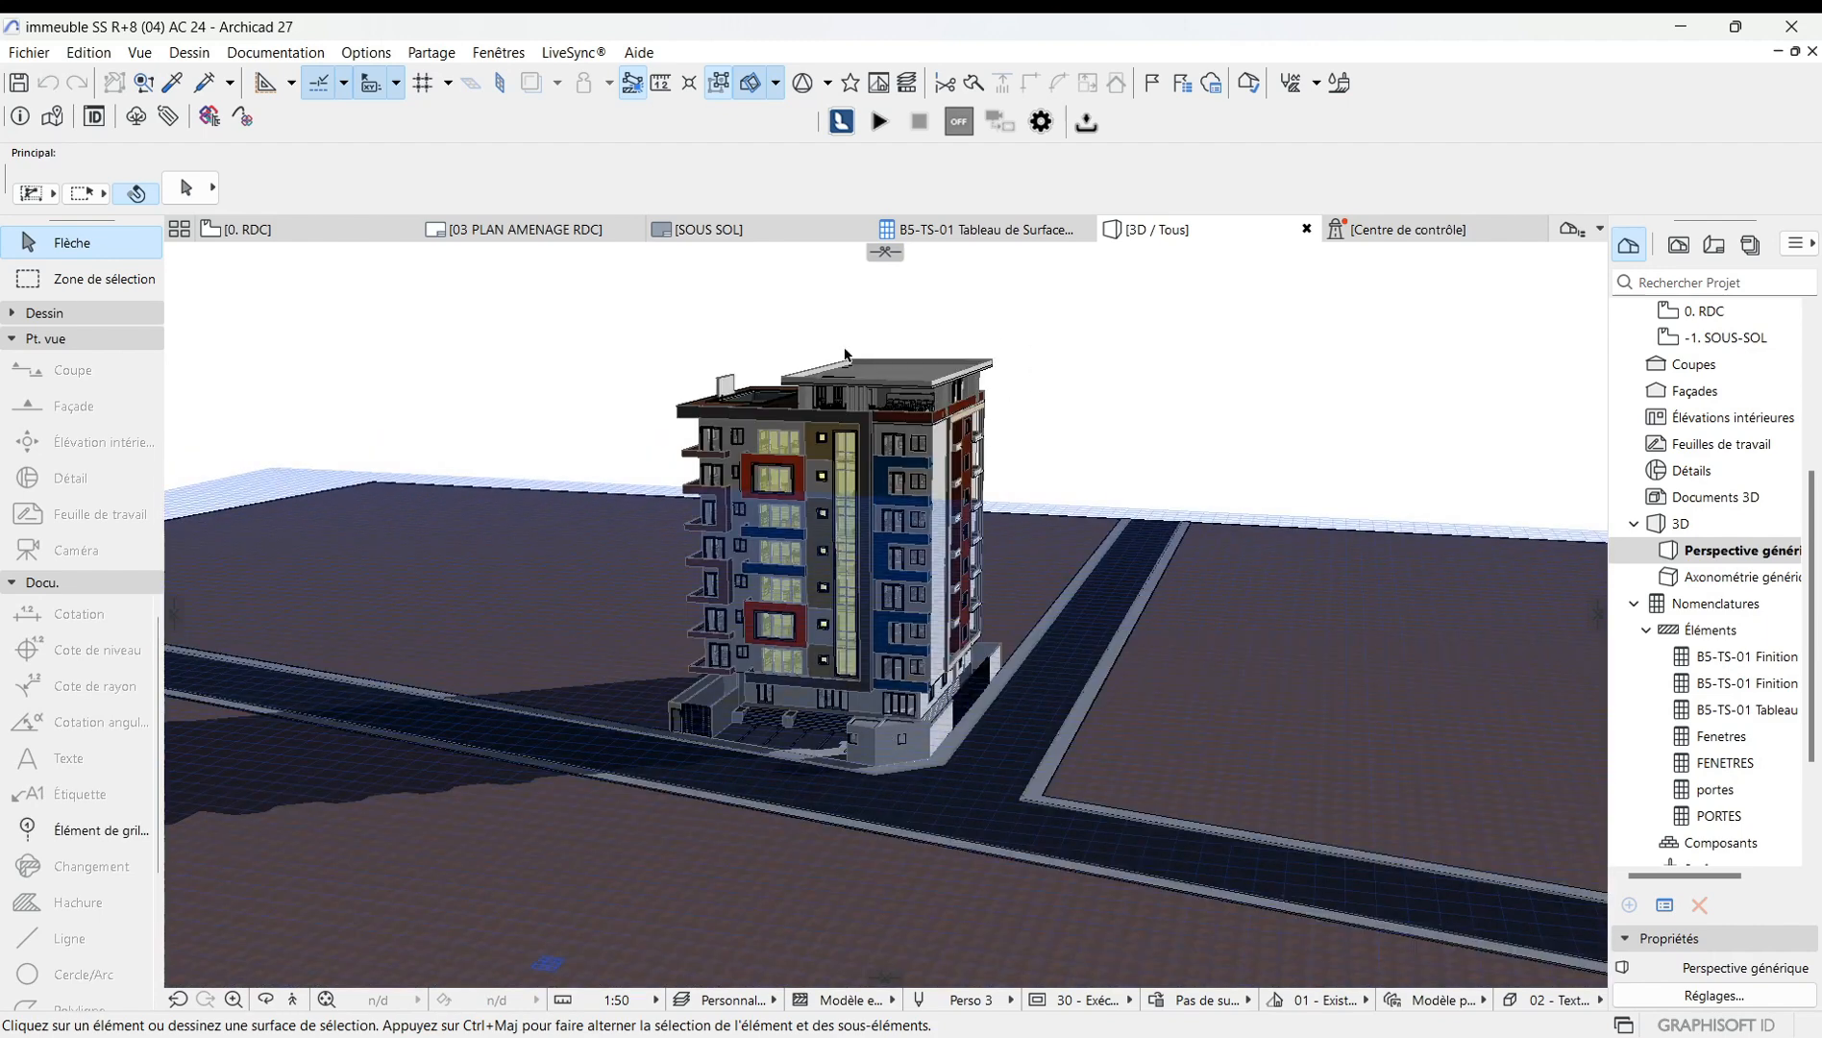
Create a custom cutting plane through two points across the building, placing it to slice off the upper floors, and finish.
left_click_drag(683, 304, 721, 313)
left_click(776, 83)
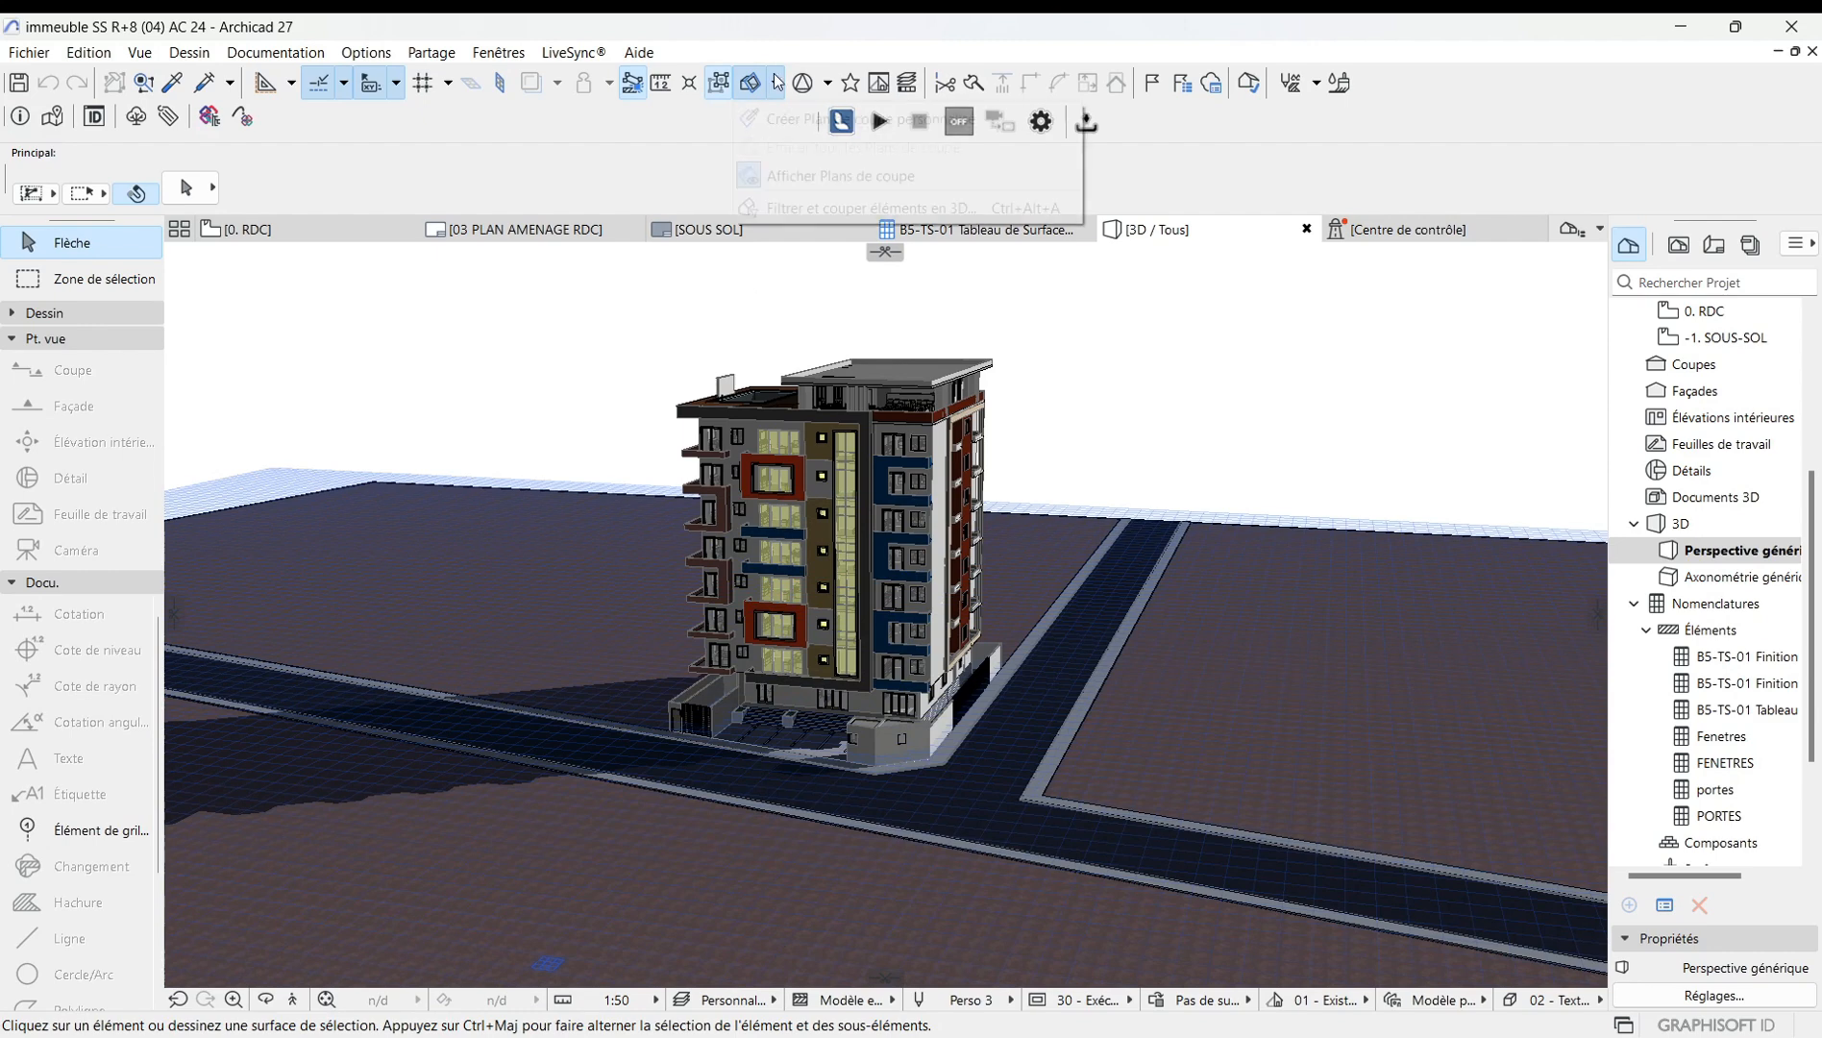
left_click(858, 128)
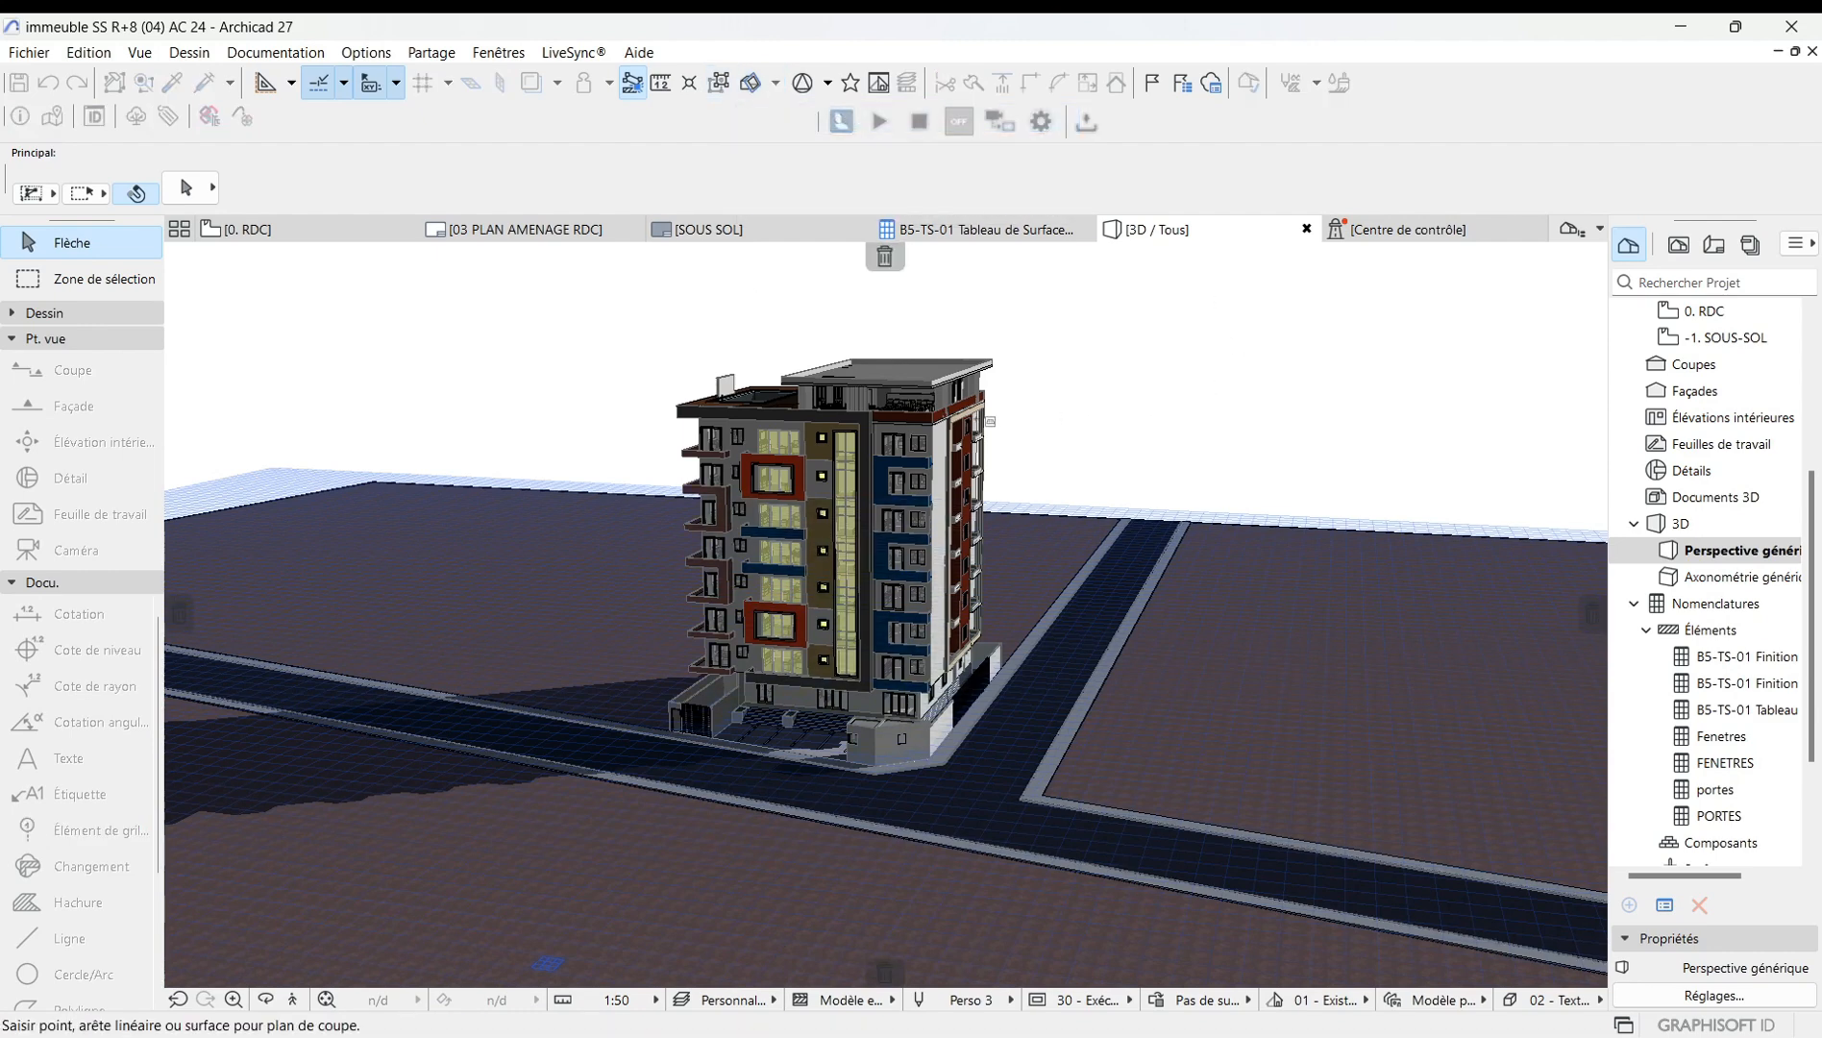
left_click(577, 417)
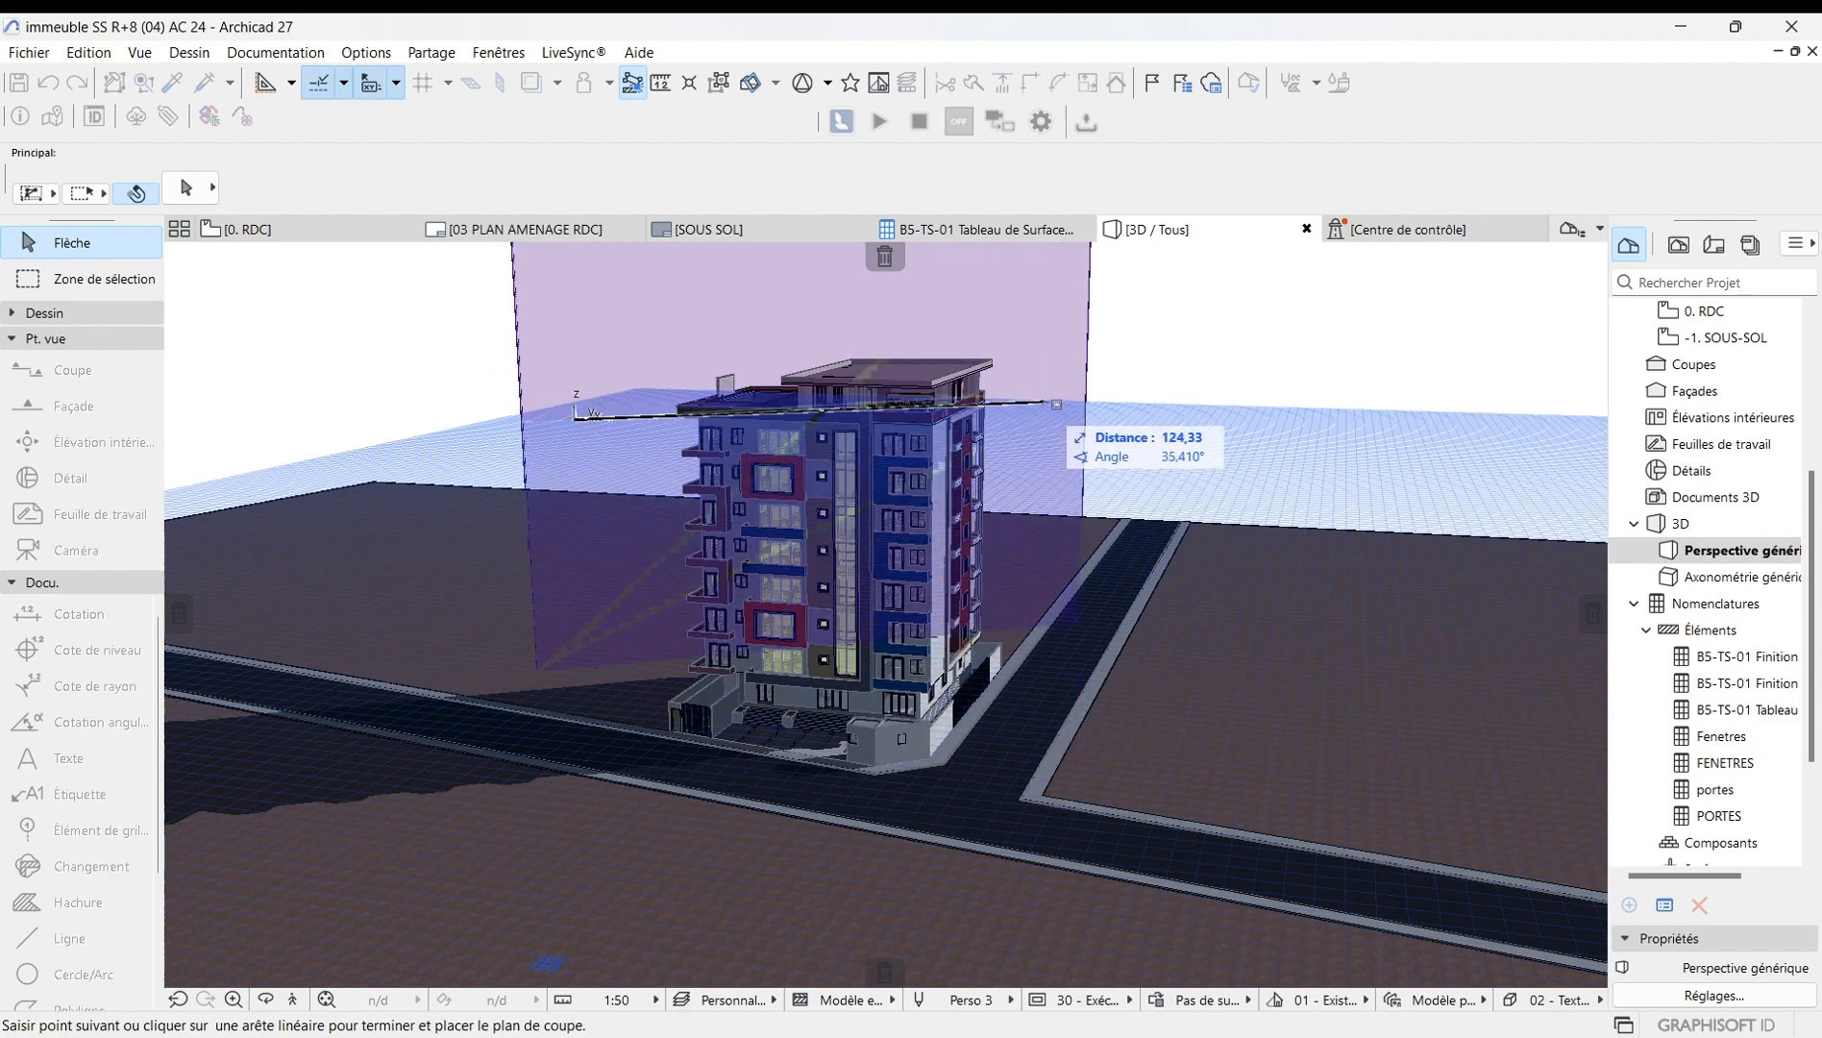
left_click(1090, 362)
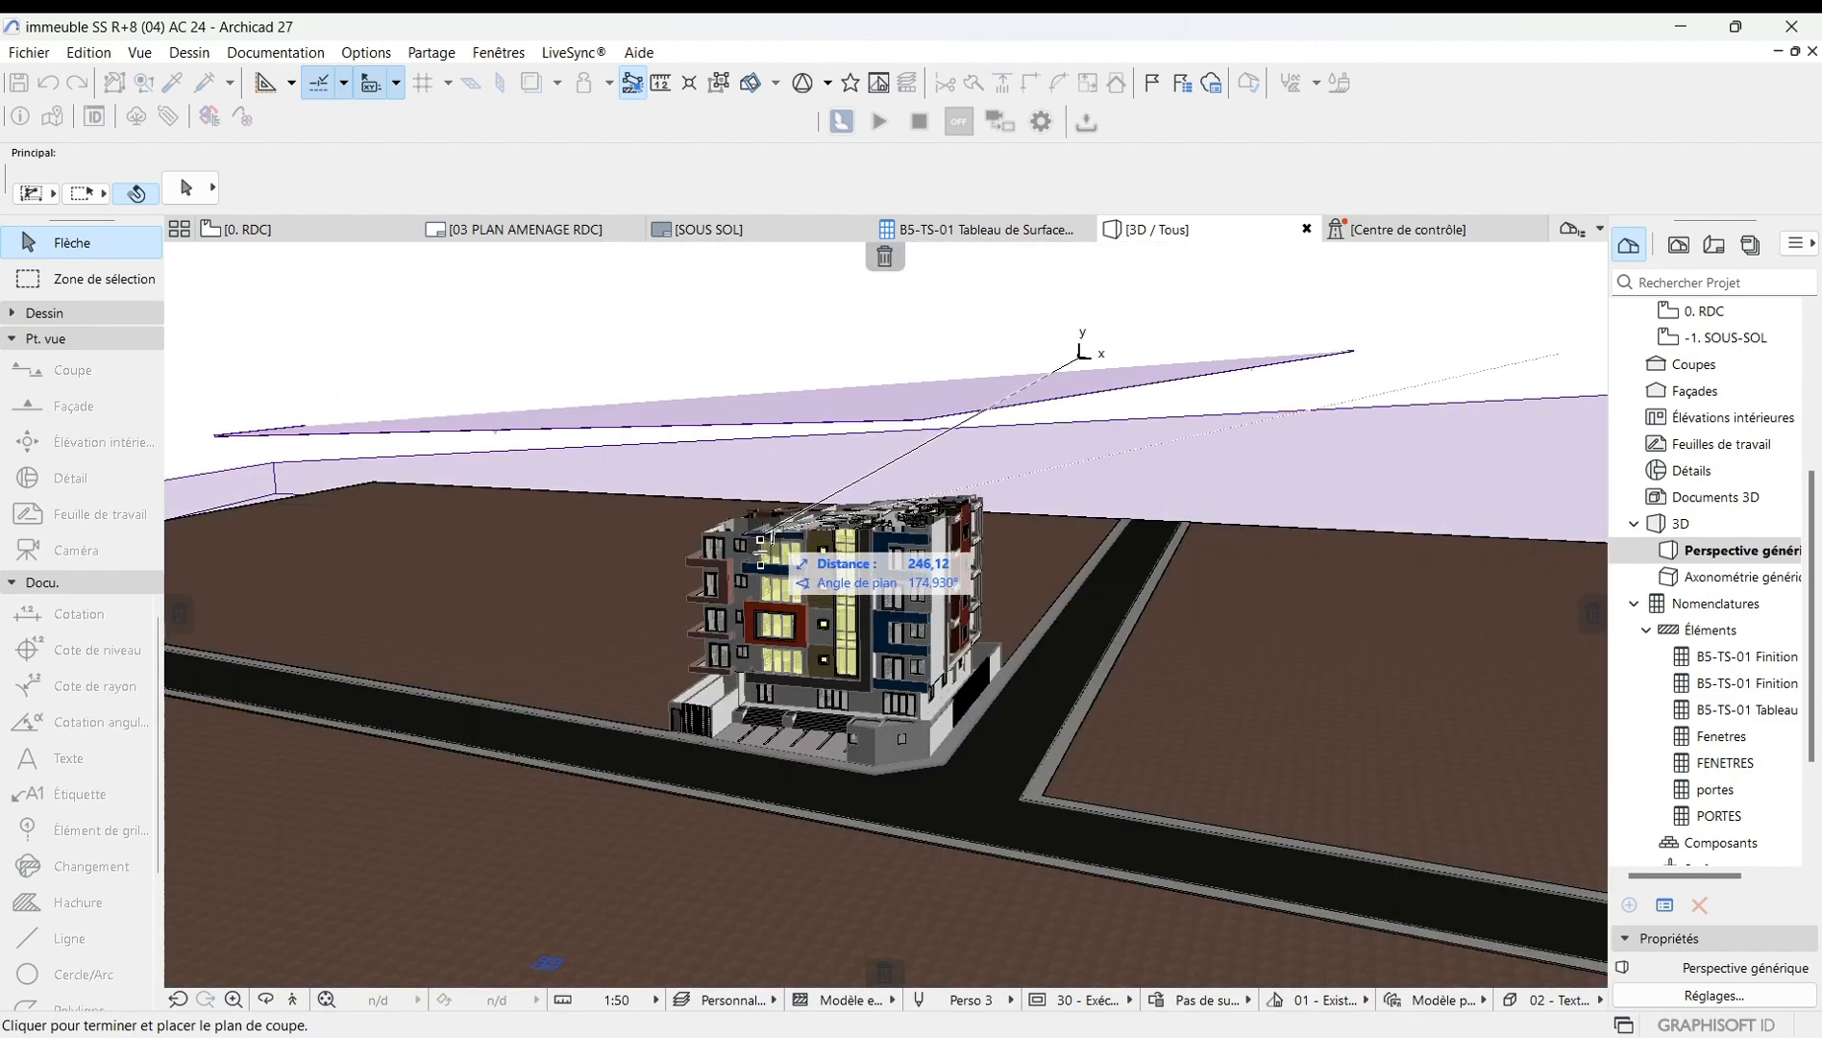
left_click(768, 537)
scroll(841, 568, "up", 4)
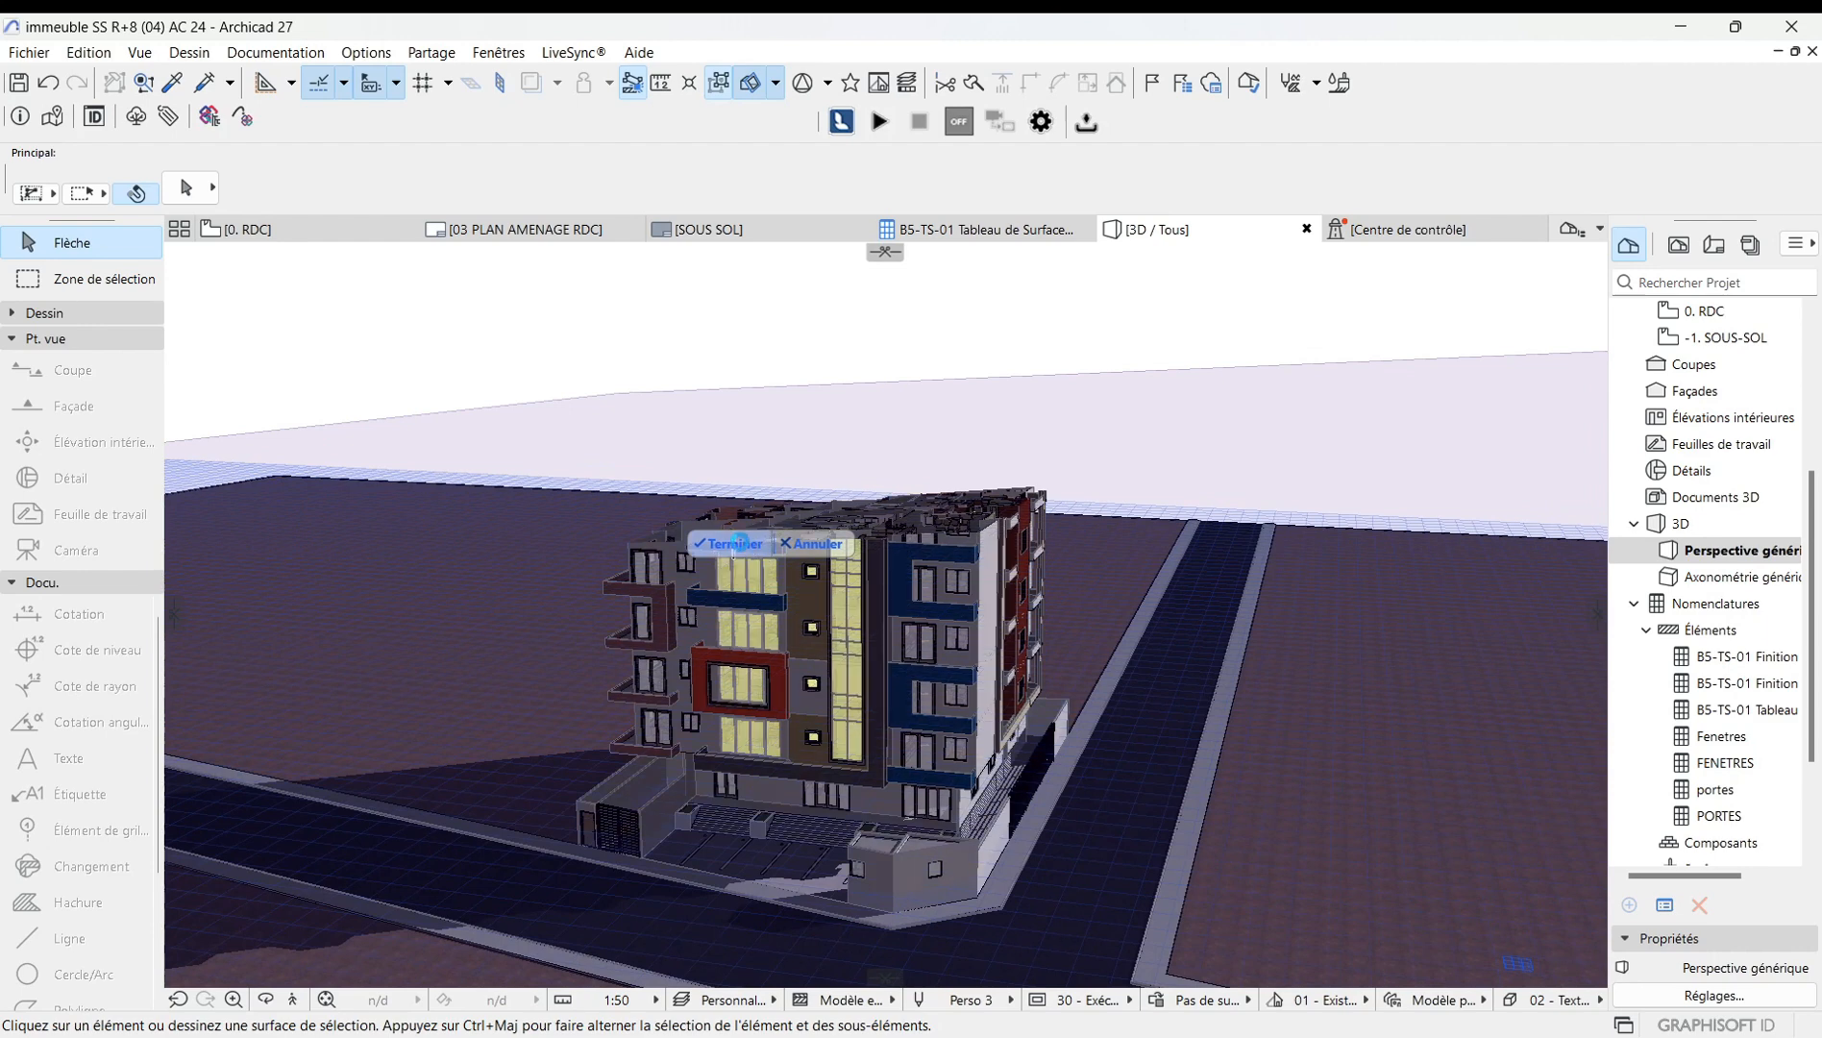
left_click(737, 543)
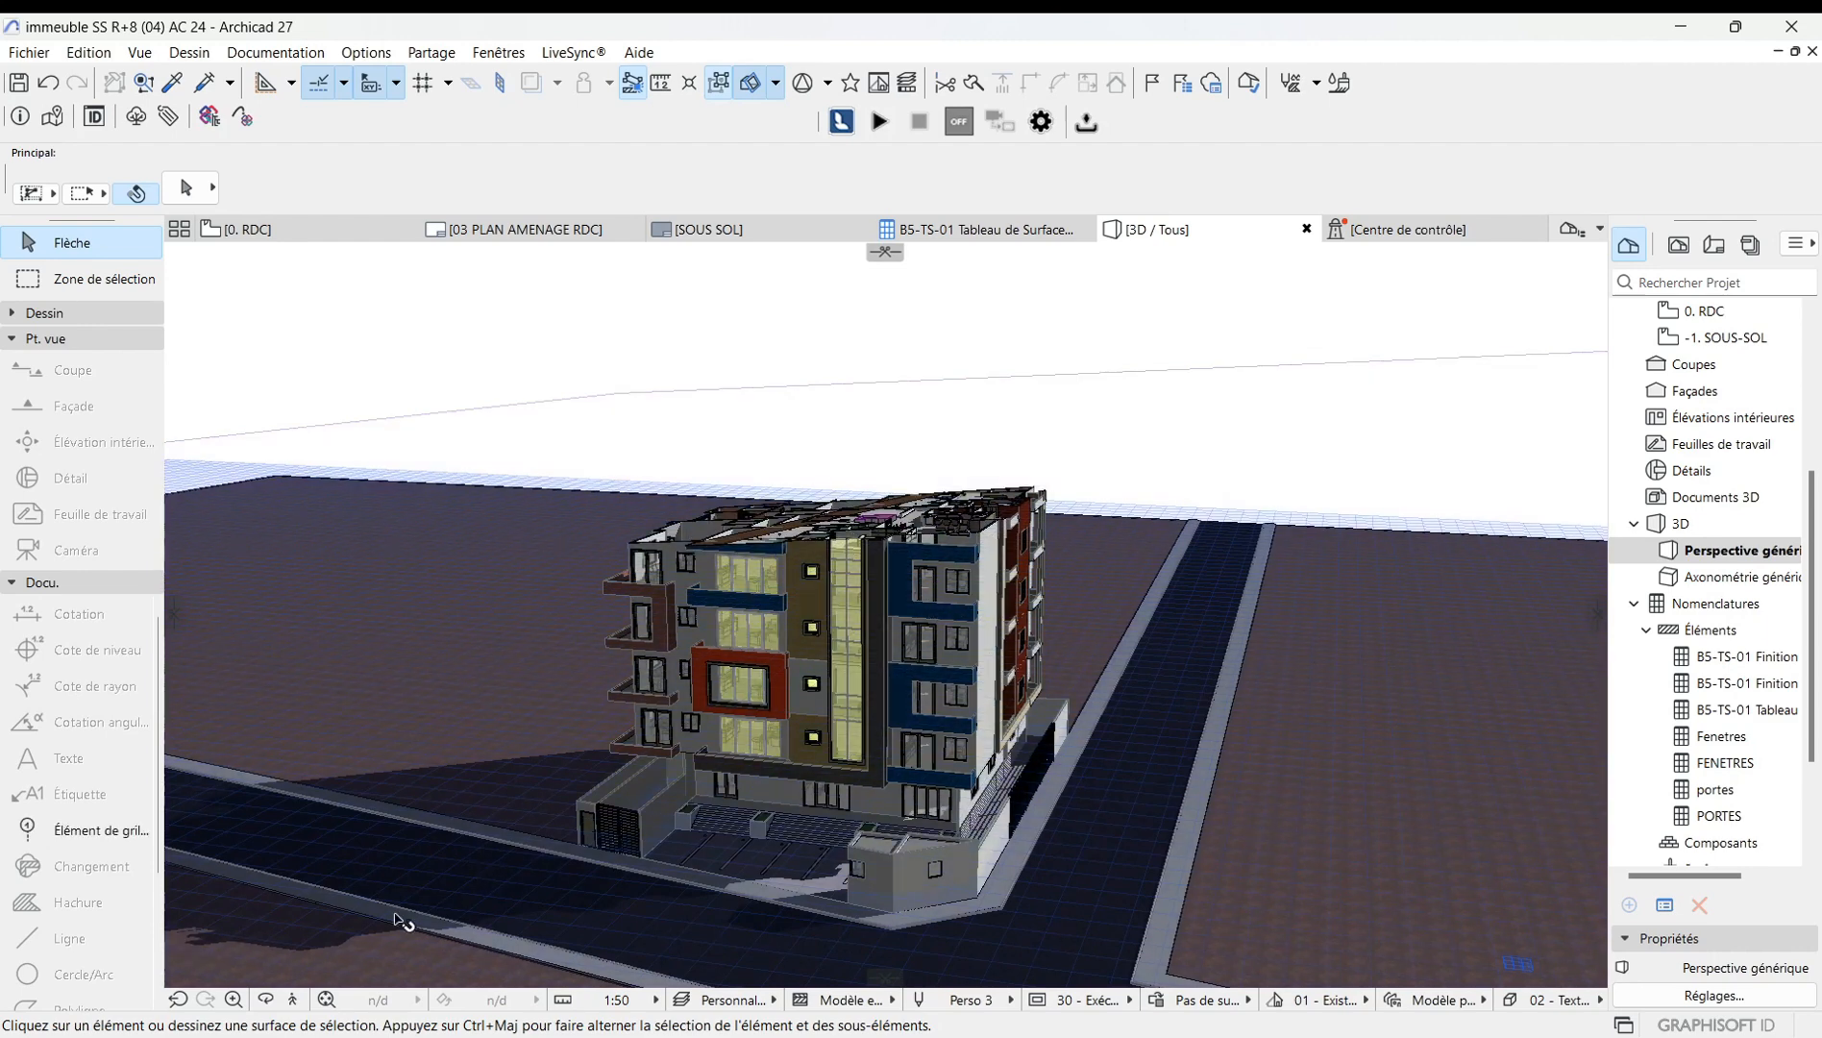
Orbit and zoom around the sliced building to examine the cut upper floors.
left_click(266, 999)
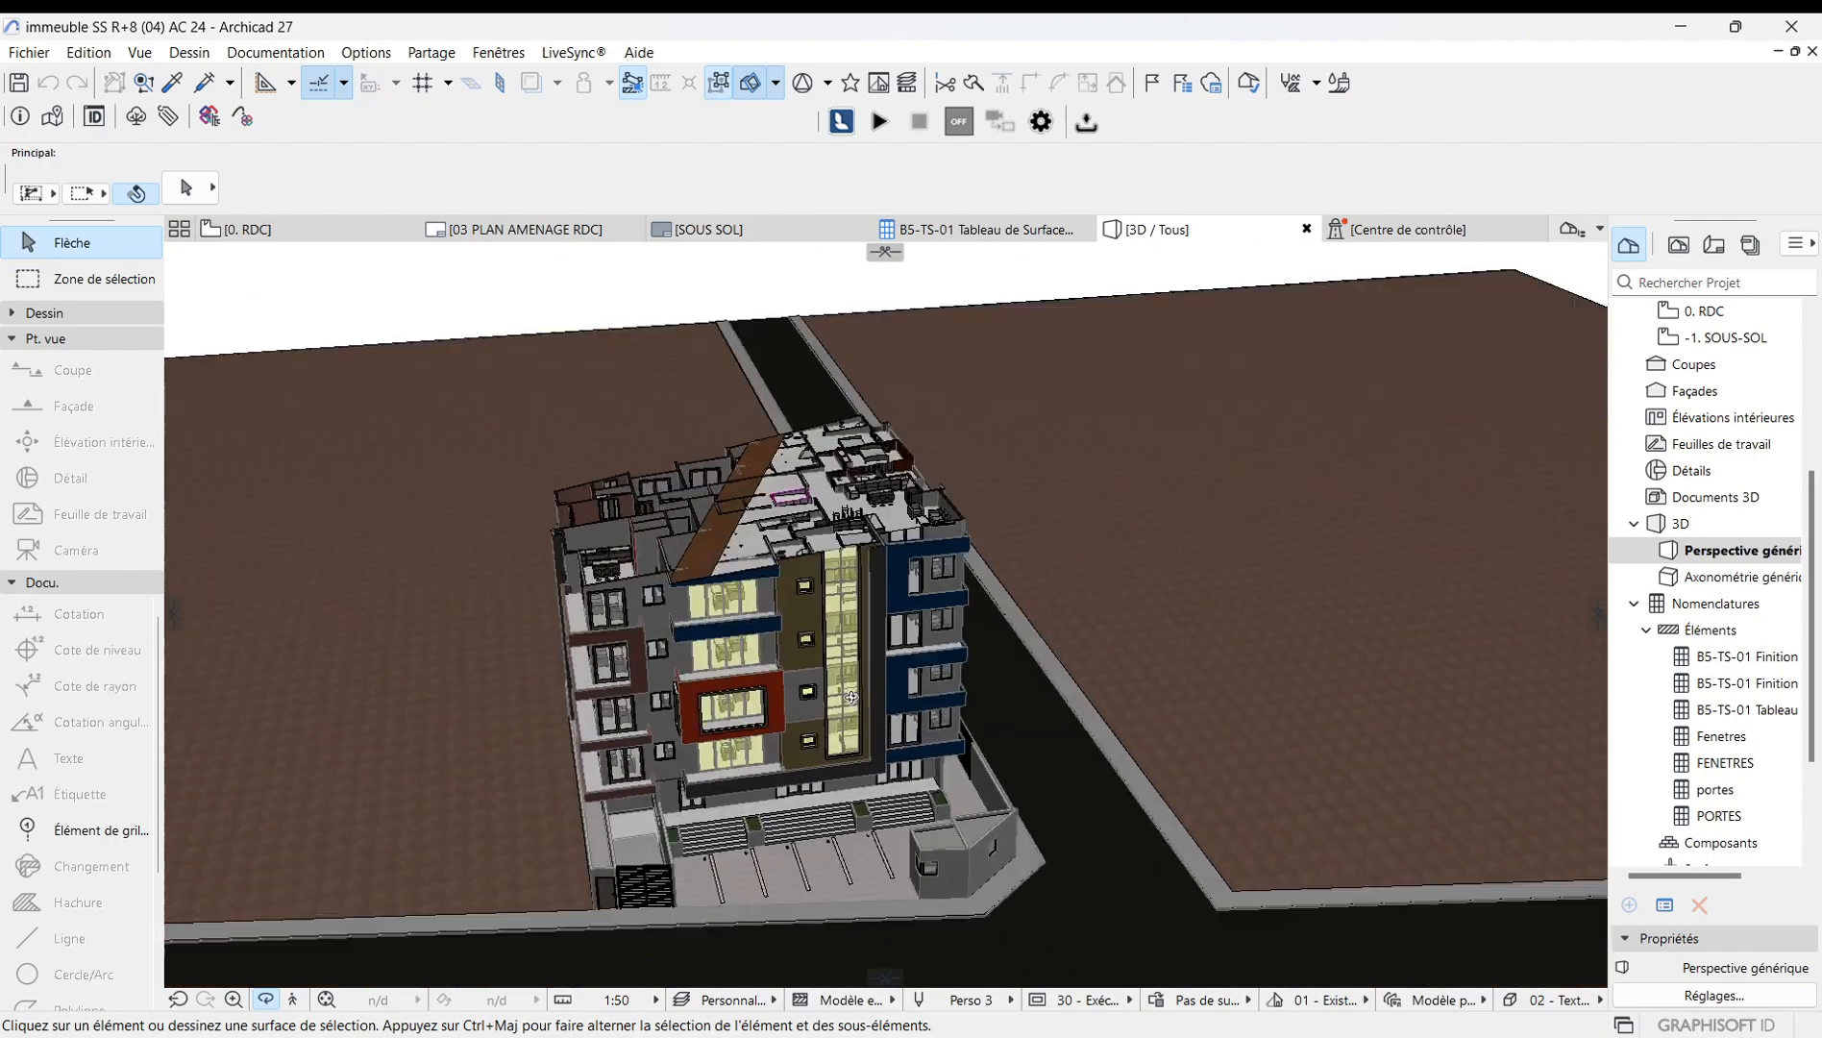
left_click_drag(730, 596, 714, 637)
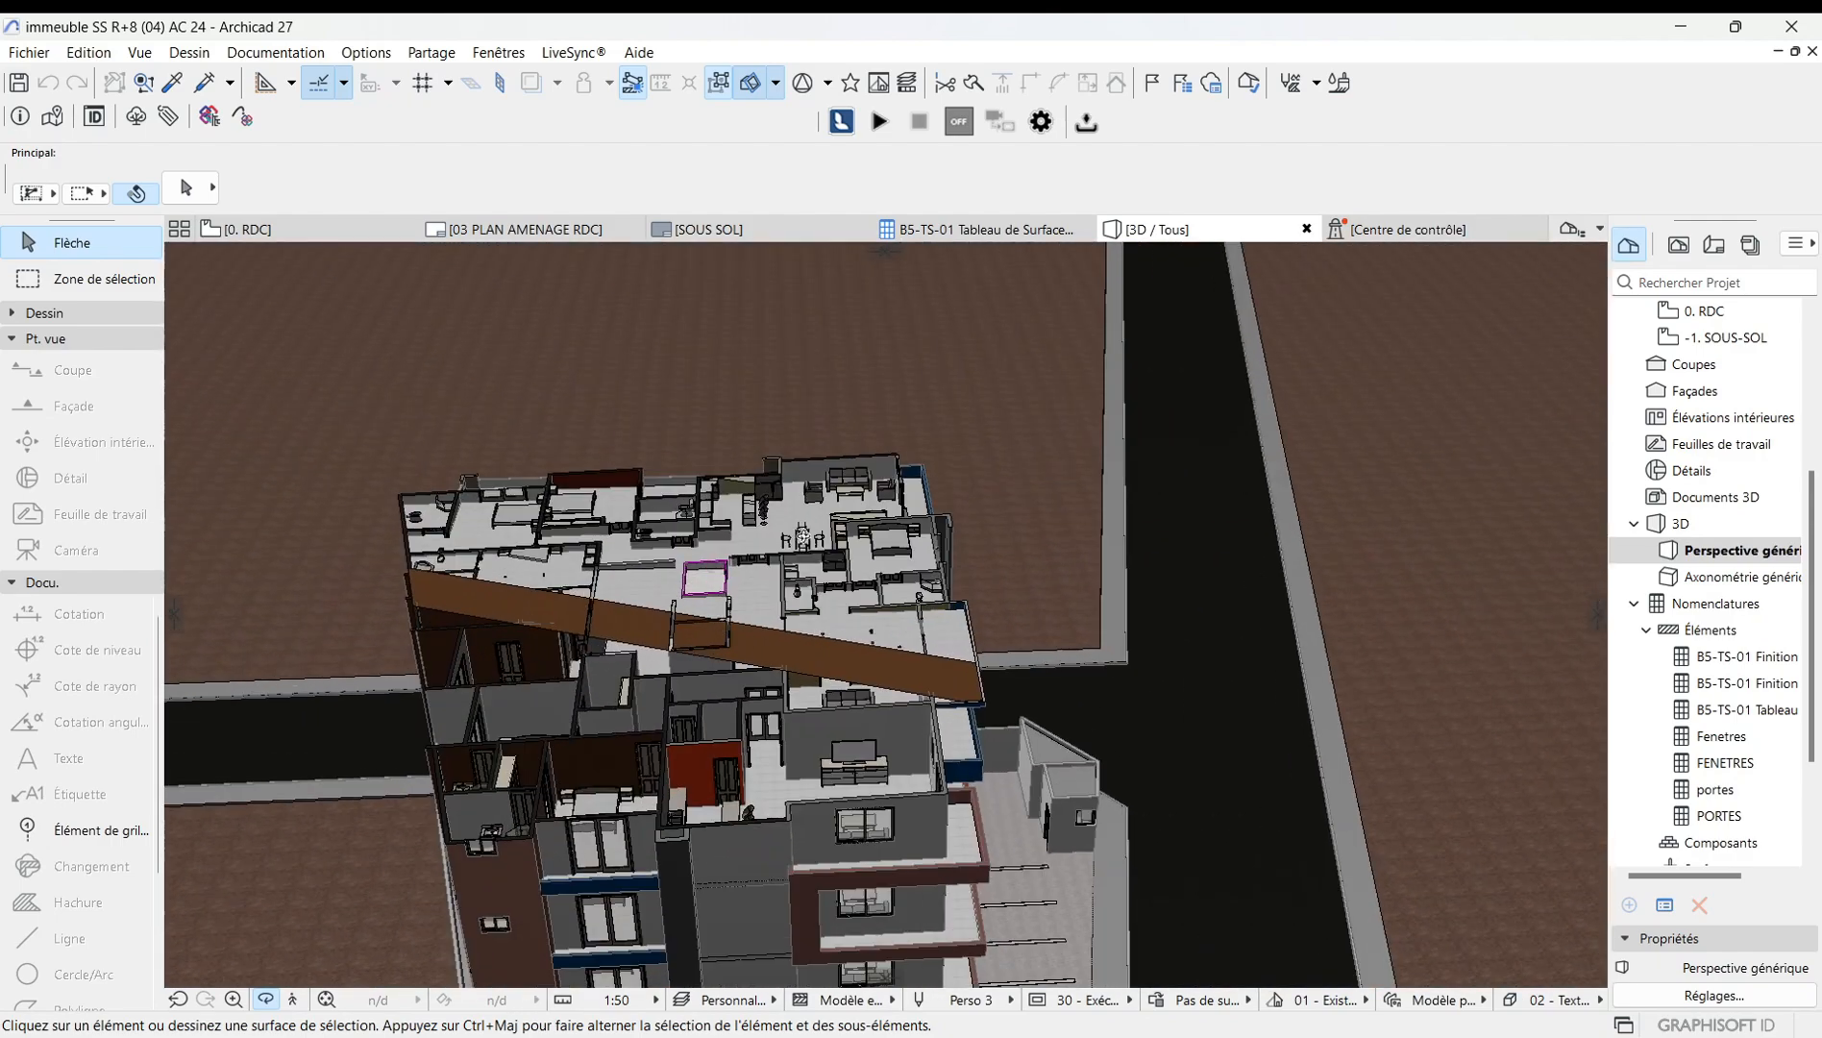
mouse_move(803, 537)
left_mouse_down()
mouse_move(808, 500)
mouse_move(882, 675)
mouse_move(1024, 634)
mouse_move(604, 673)
mouse_move(807, 556)
left_mouse_up()
scroll(794, 596, "up", 6)
scroll(808, 557, "down", 8)
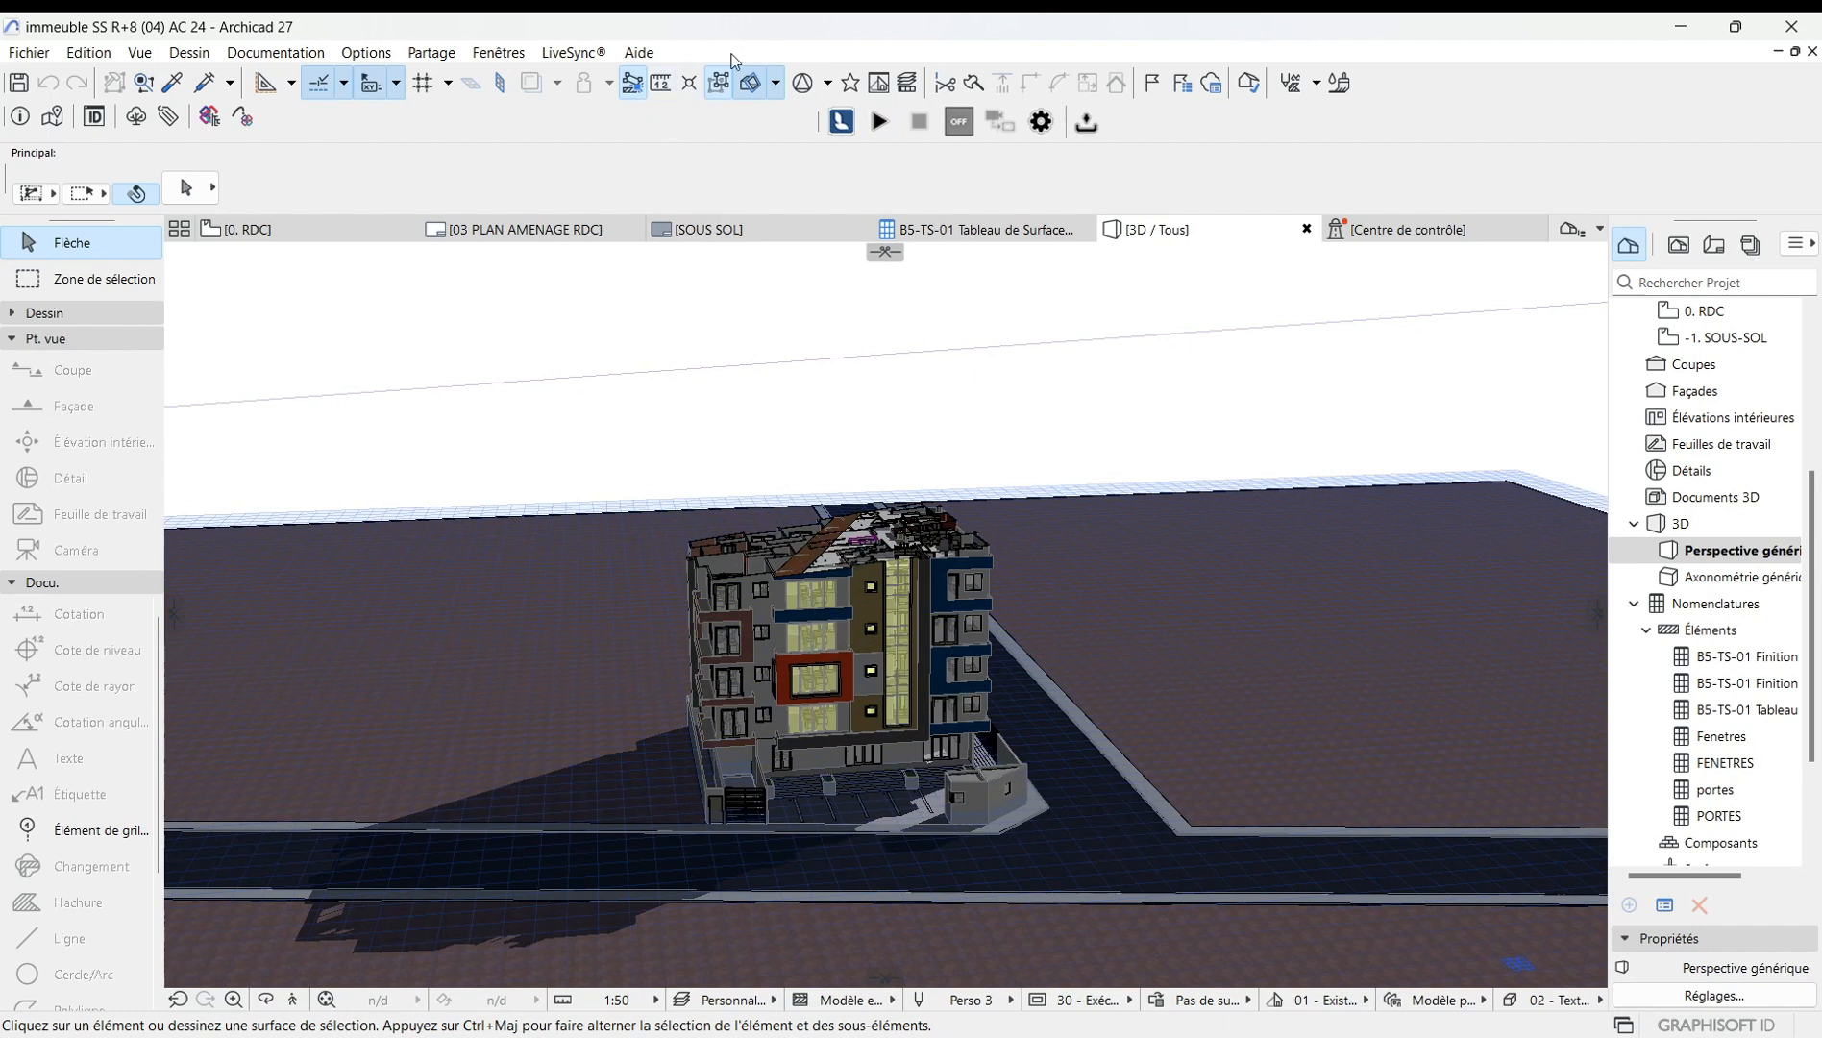
Delete all cutting planes, then in the 0. RDC floor plan drag a new cutting plane across the building.
left_click(774, 84)
left_click(828, 145)
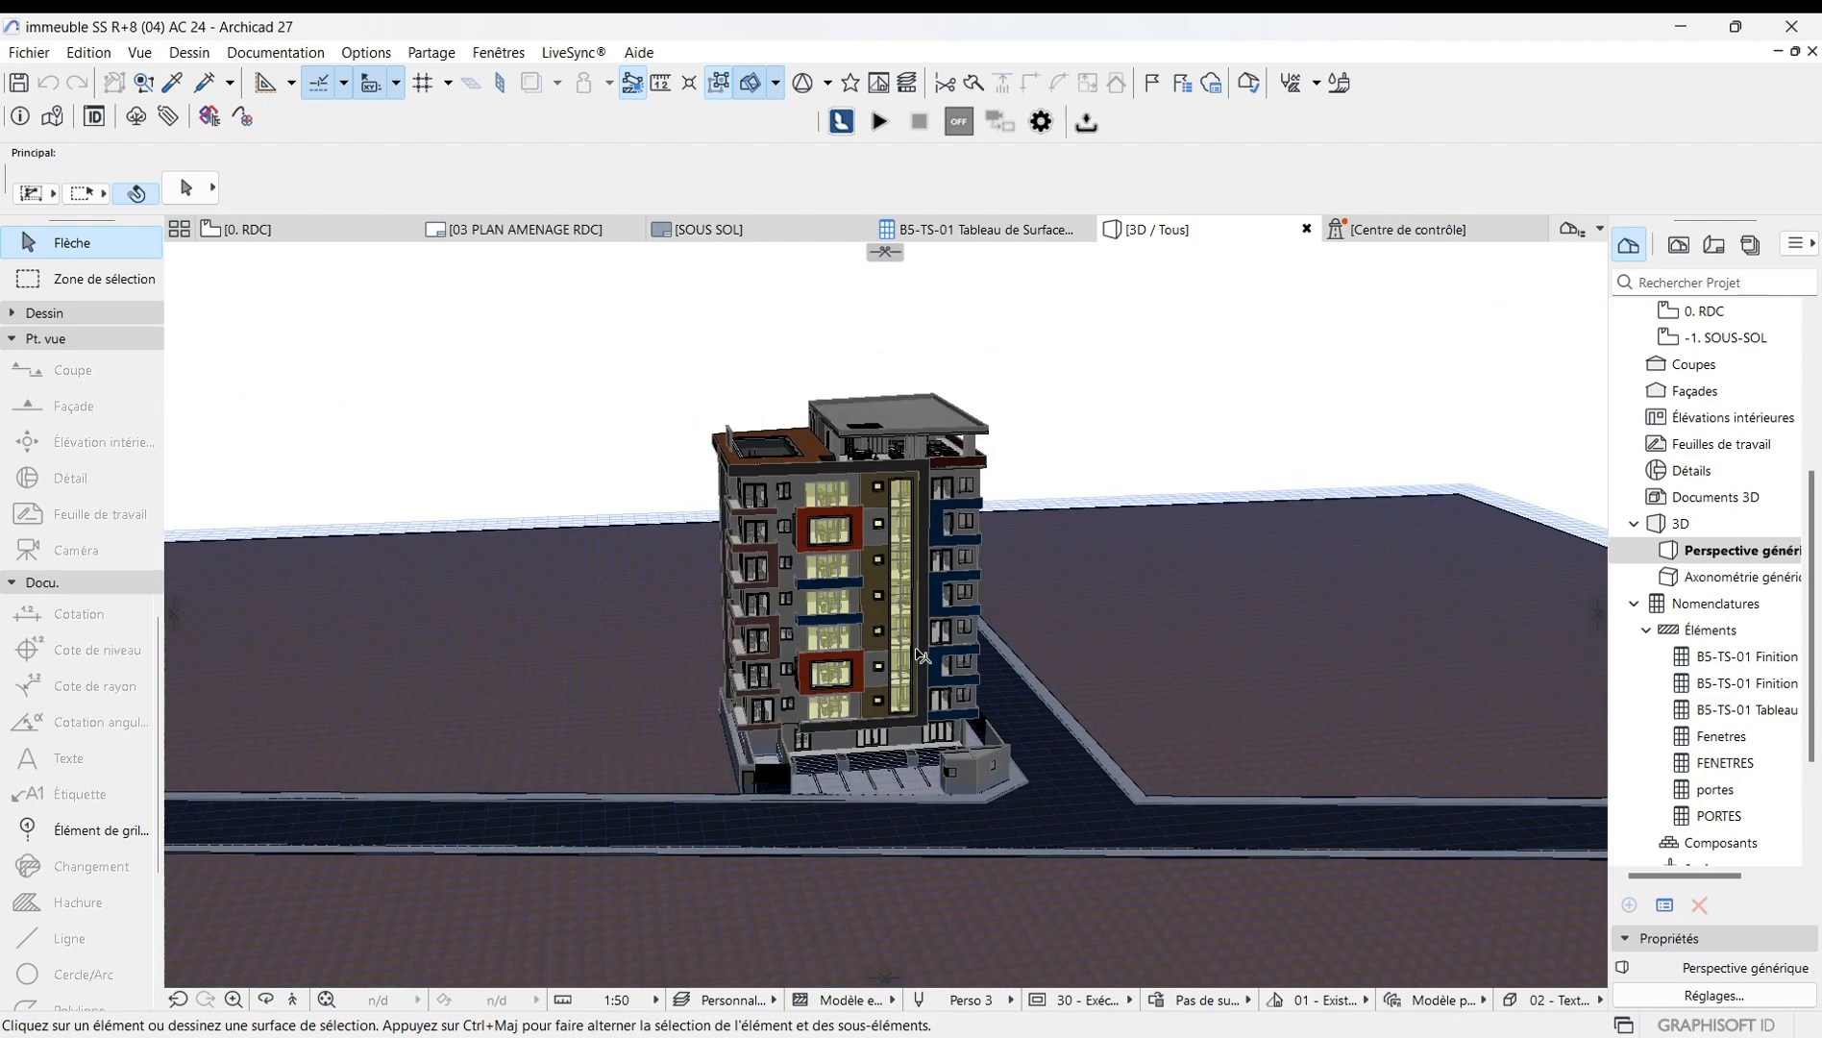
left_click(241, 229)
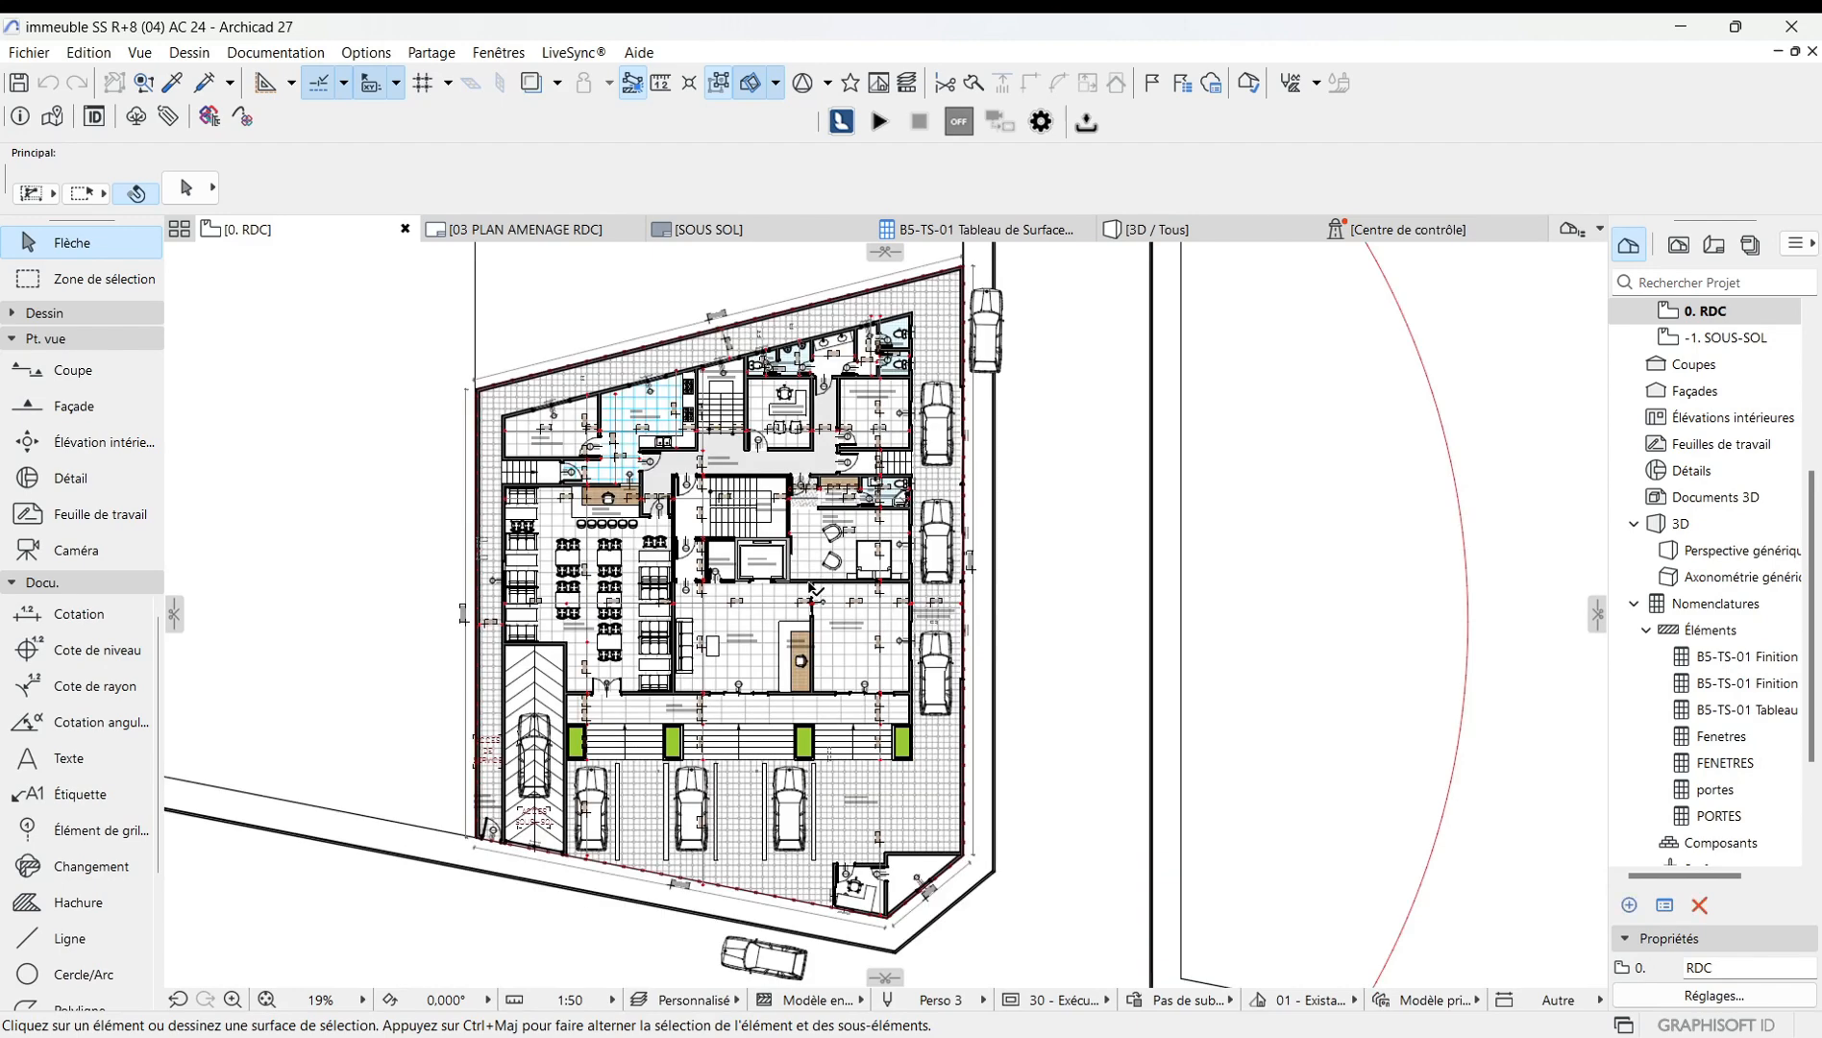
scroll(797, 663, "down", 5)
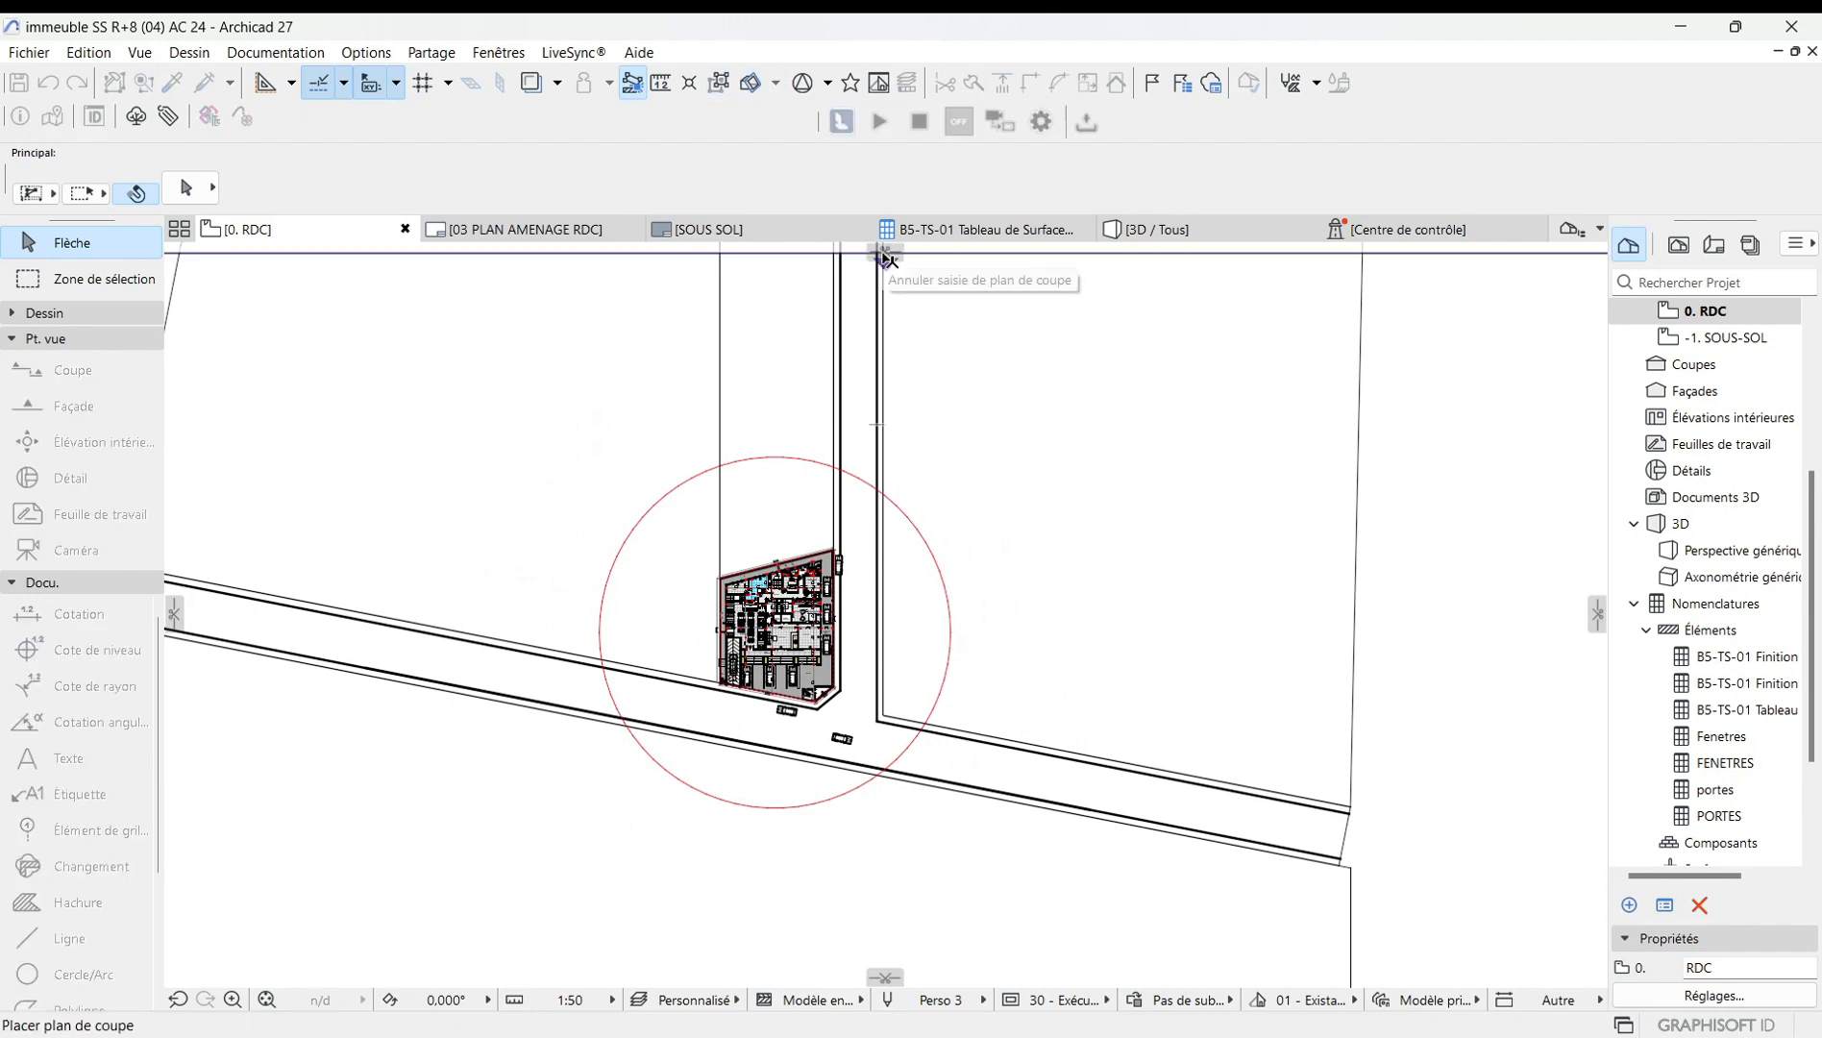
mouse_move(885, 254)
left_mouse_down()
mouse_move(904, 534)
mouse_move(889, 675)
mouse_move(884, 604)
mouse_move(787, 487)
mouse_move(794, 642)
left_mouse_up()
scroll(794, 642, "up", 4)
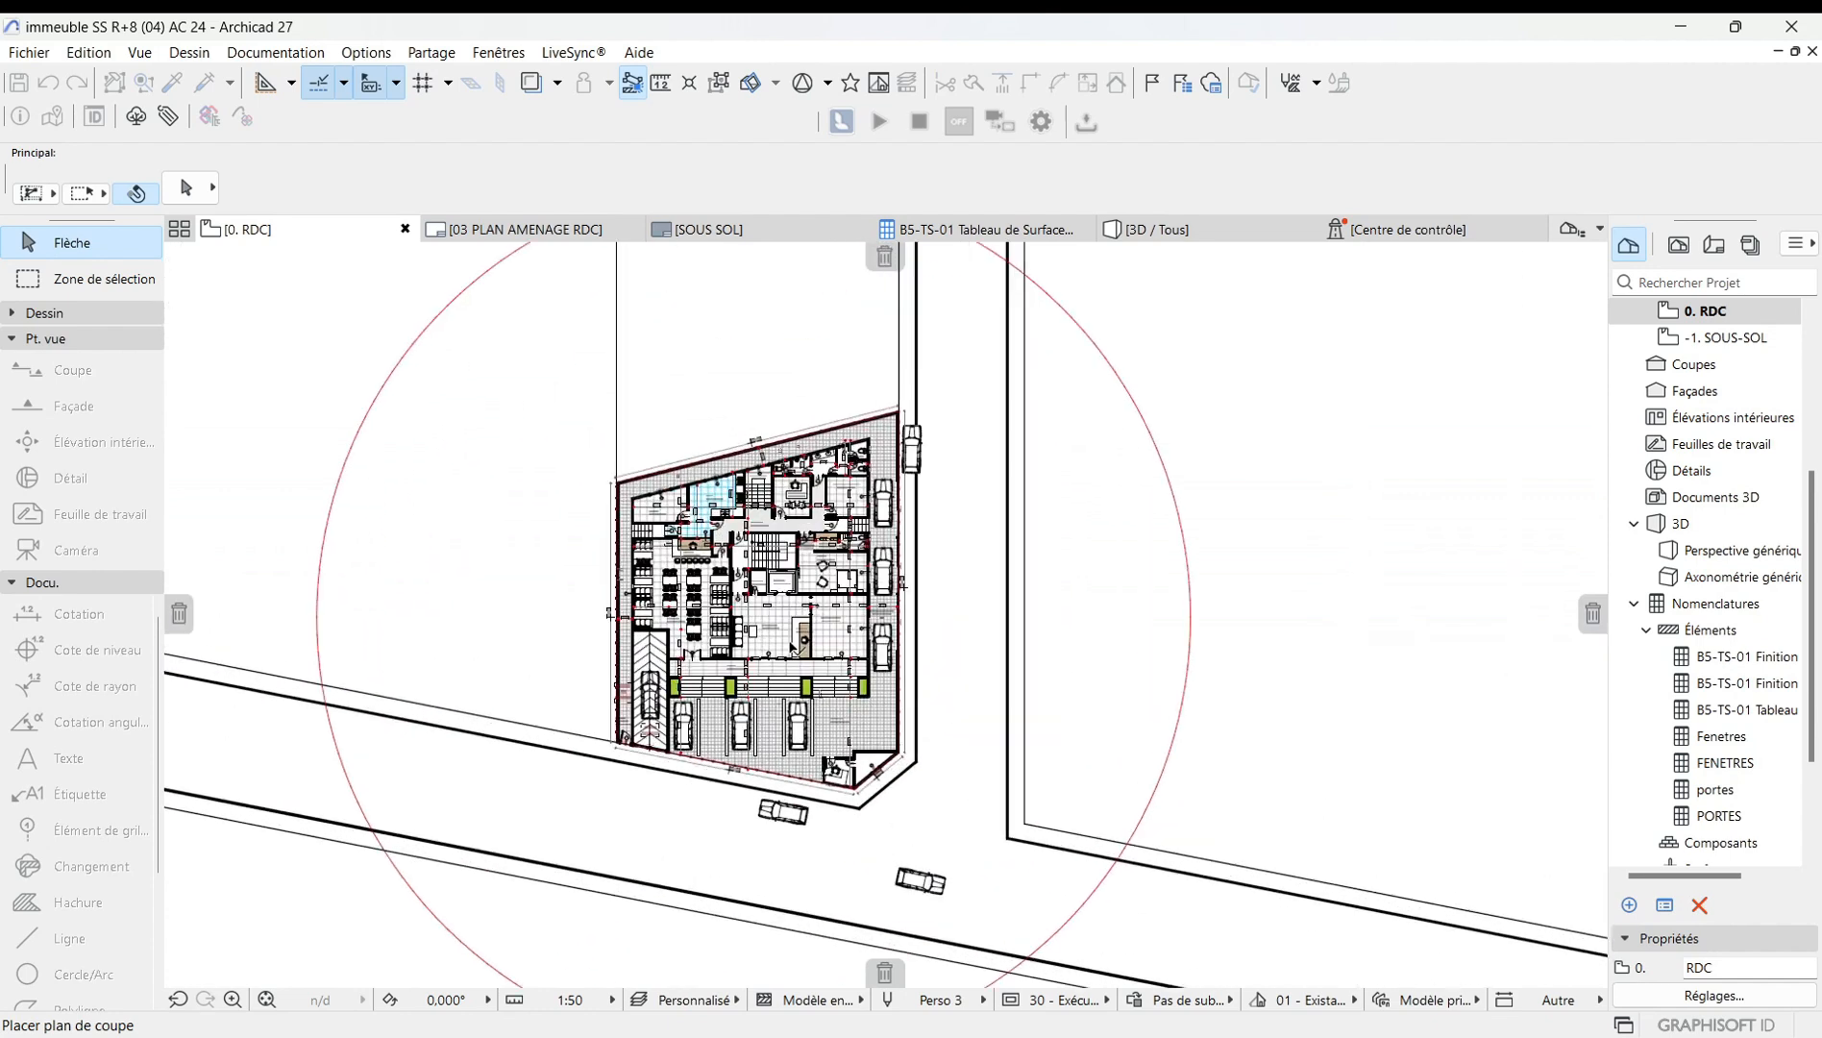
left_click_drag(777, 468, 796, 554)
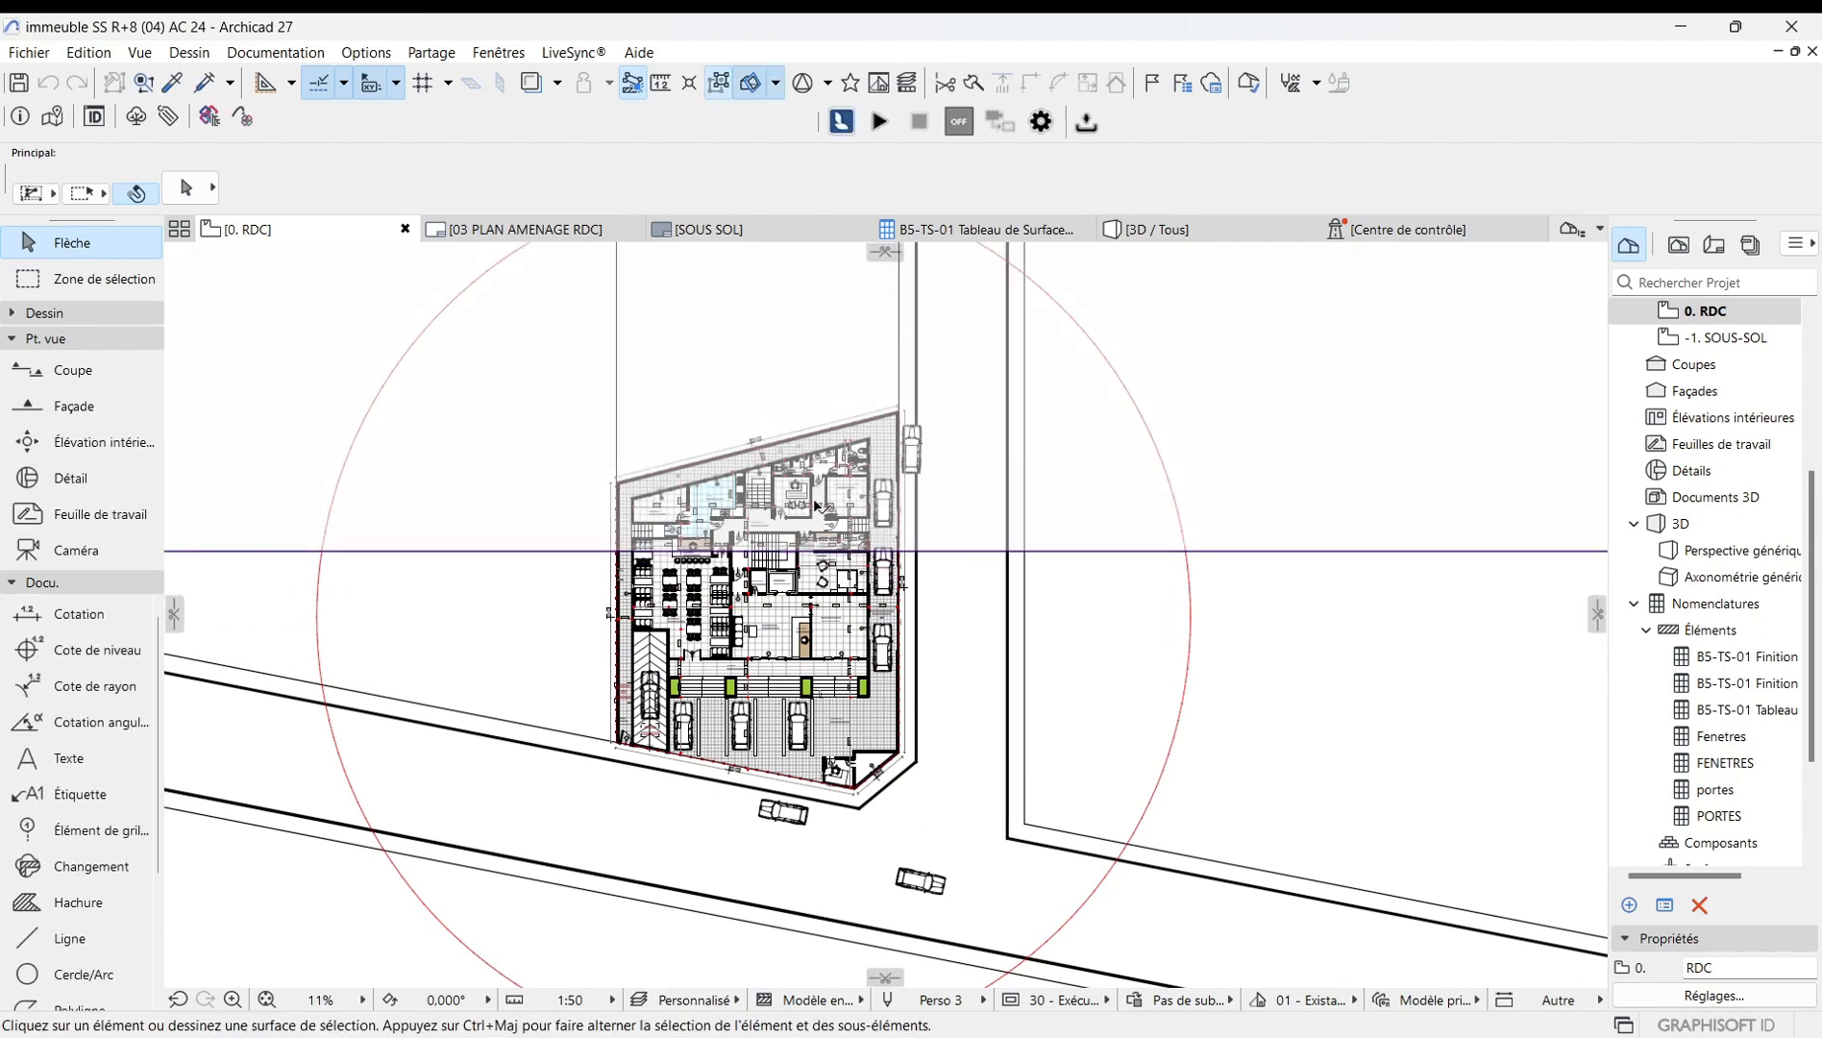
Switch to the 3D view and orbit and zoom to examine the building cut by the new plane.
left_click(1144, 230)
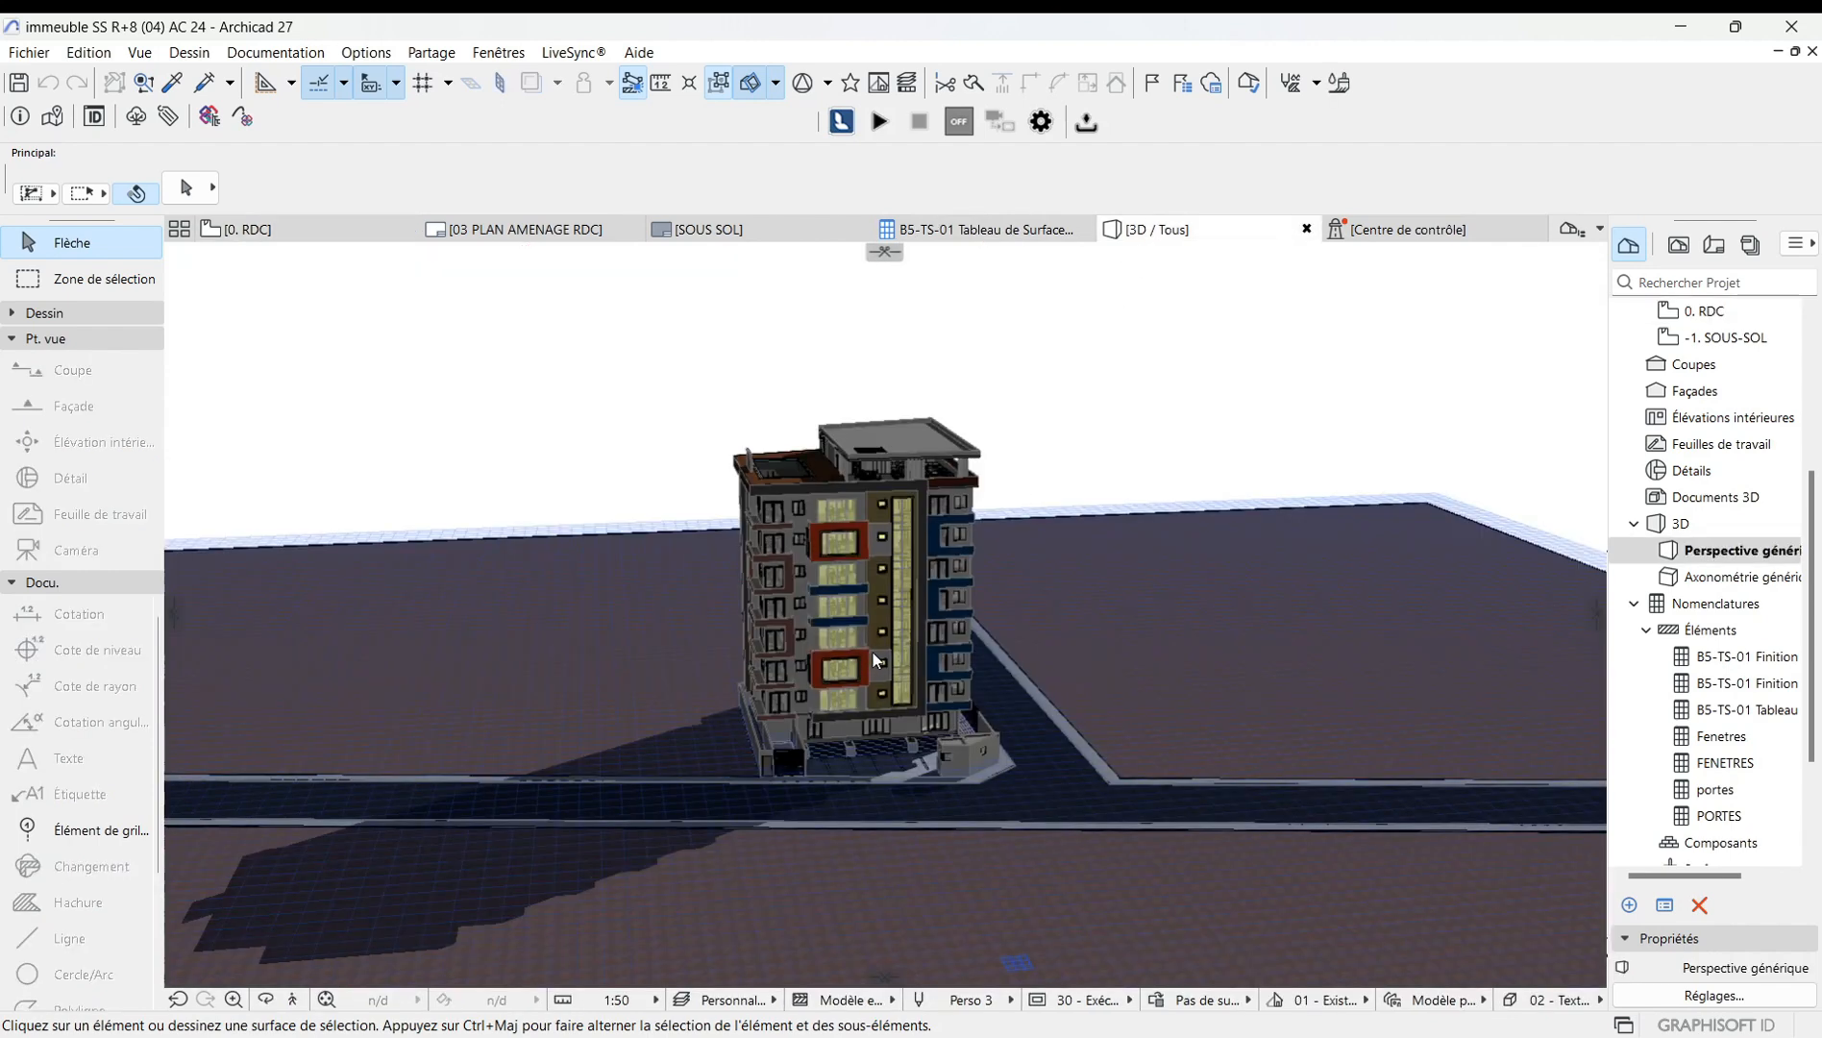
middle_click_drag(805, 557, 835, 549, "shift")
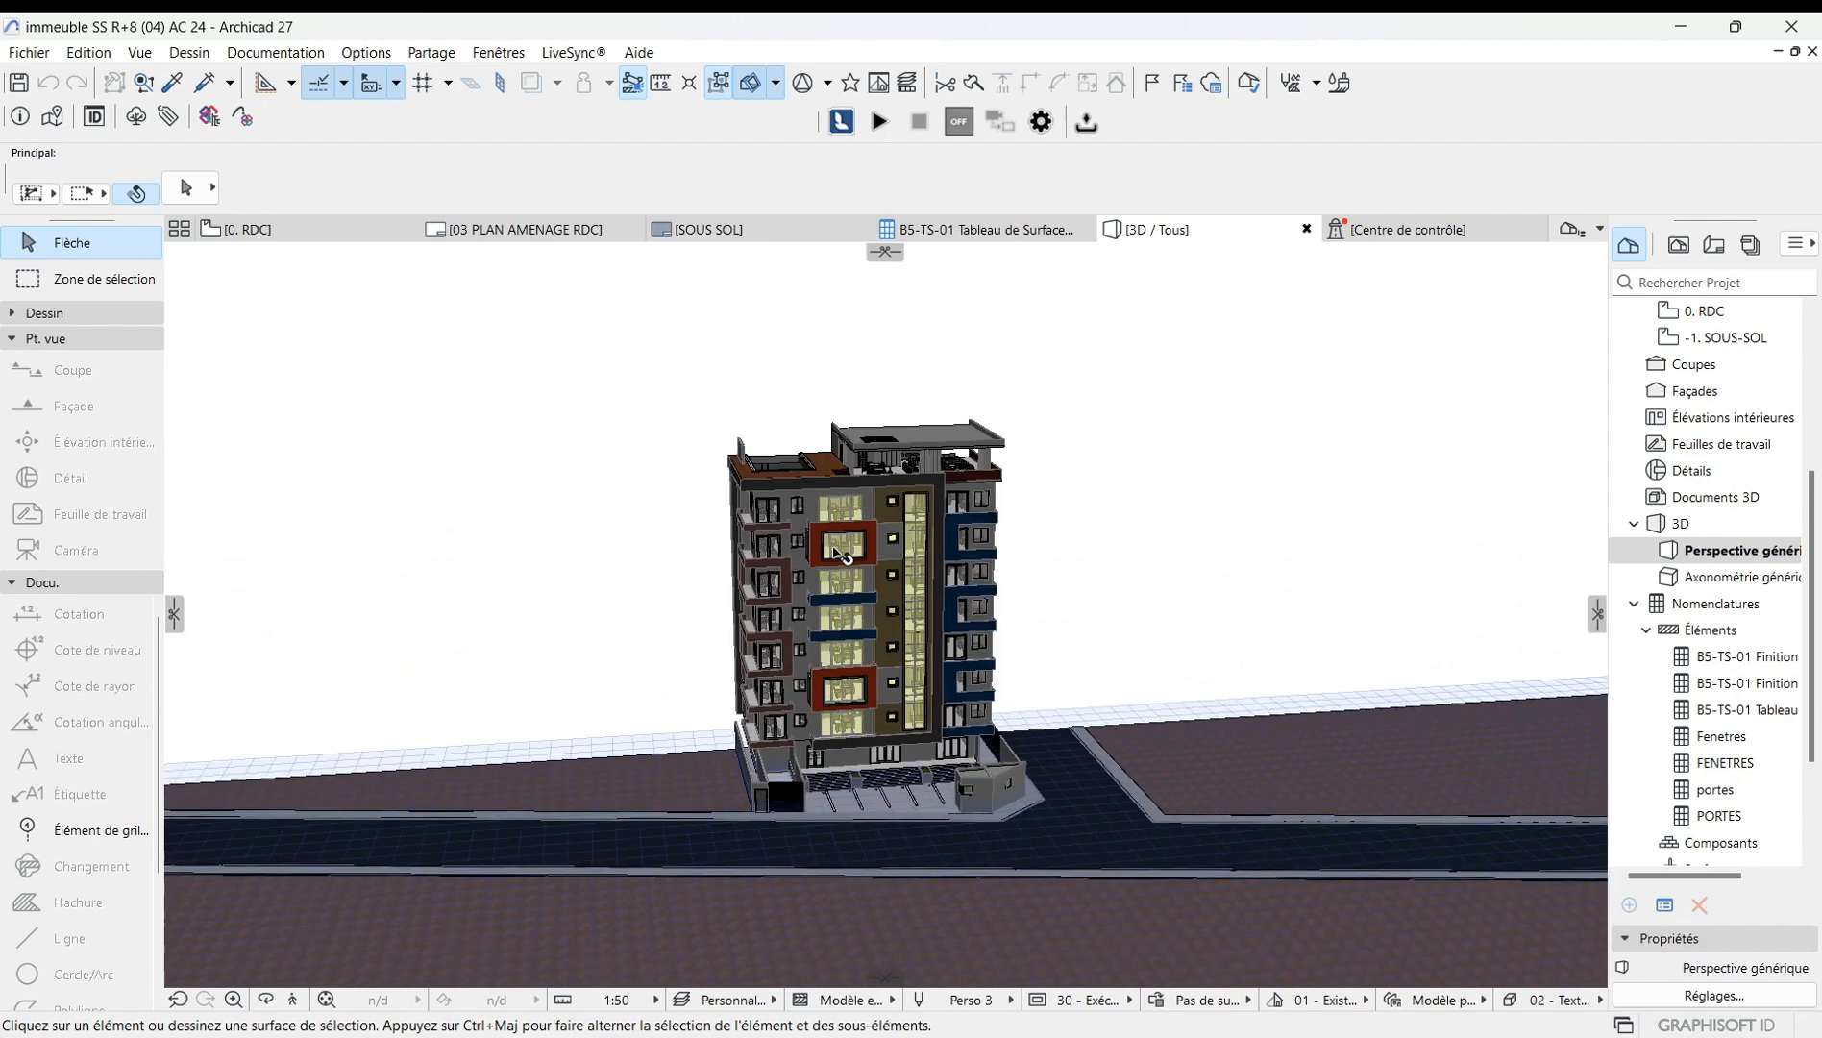
left_click(265, 999)
left_click_drag(539, 722, 789, 718)
scroll(784, 616, "up", 10)
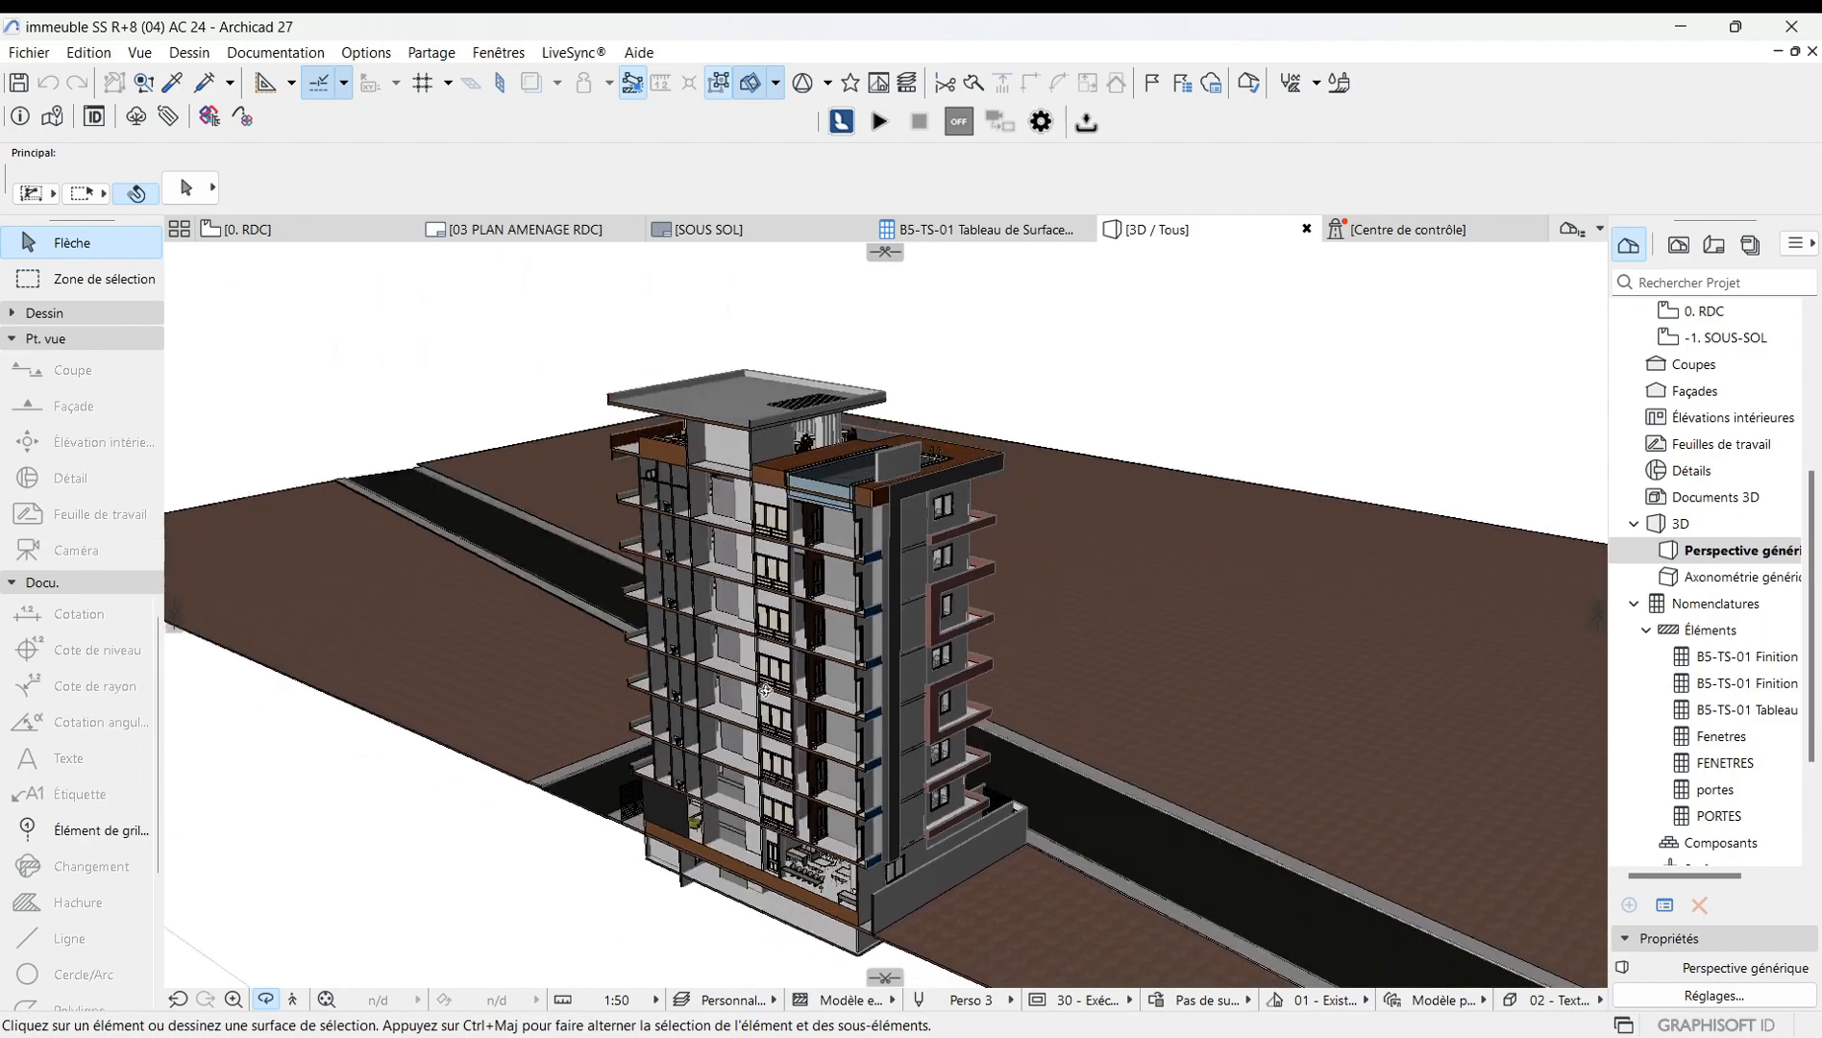
left_click_drag(797, 650, 736, 784)
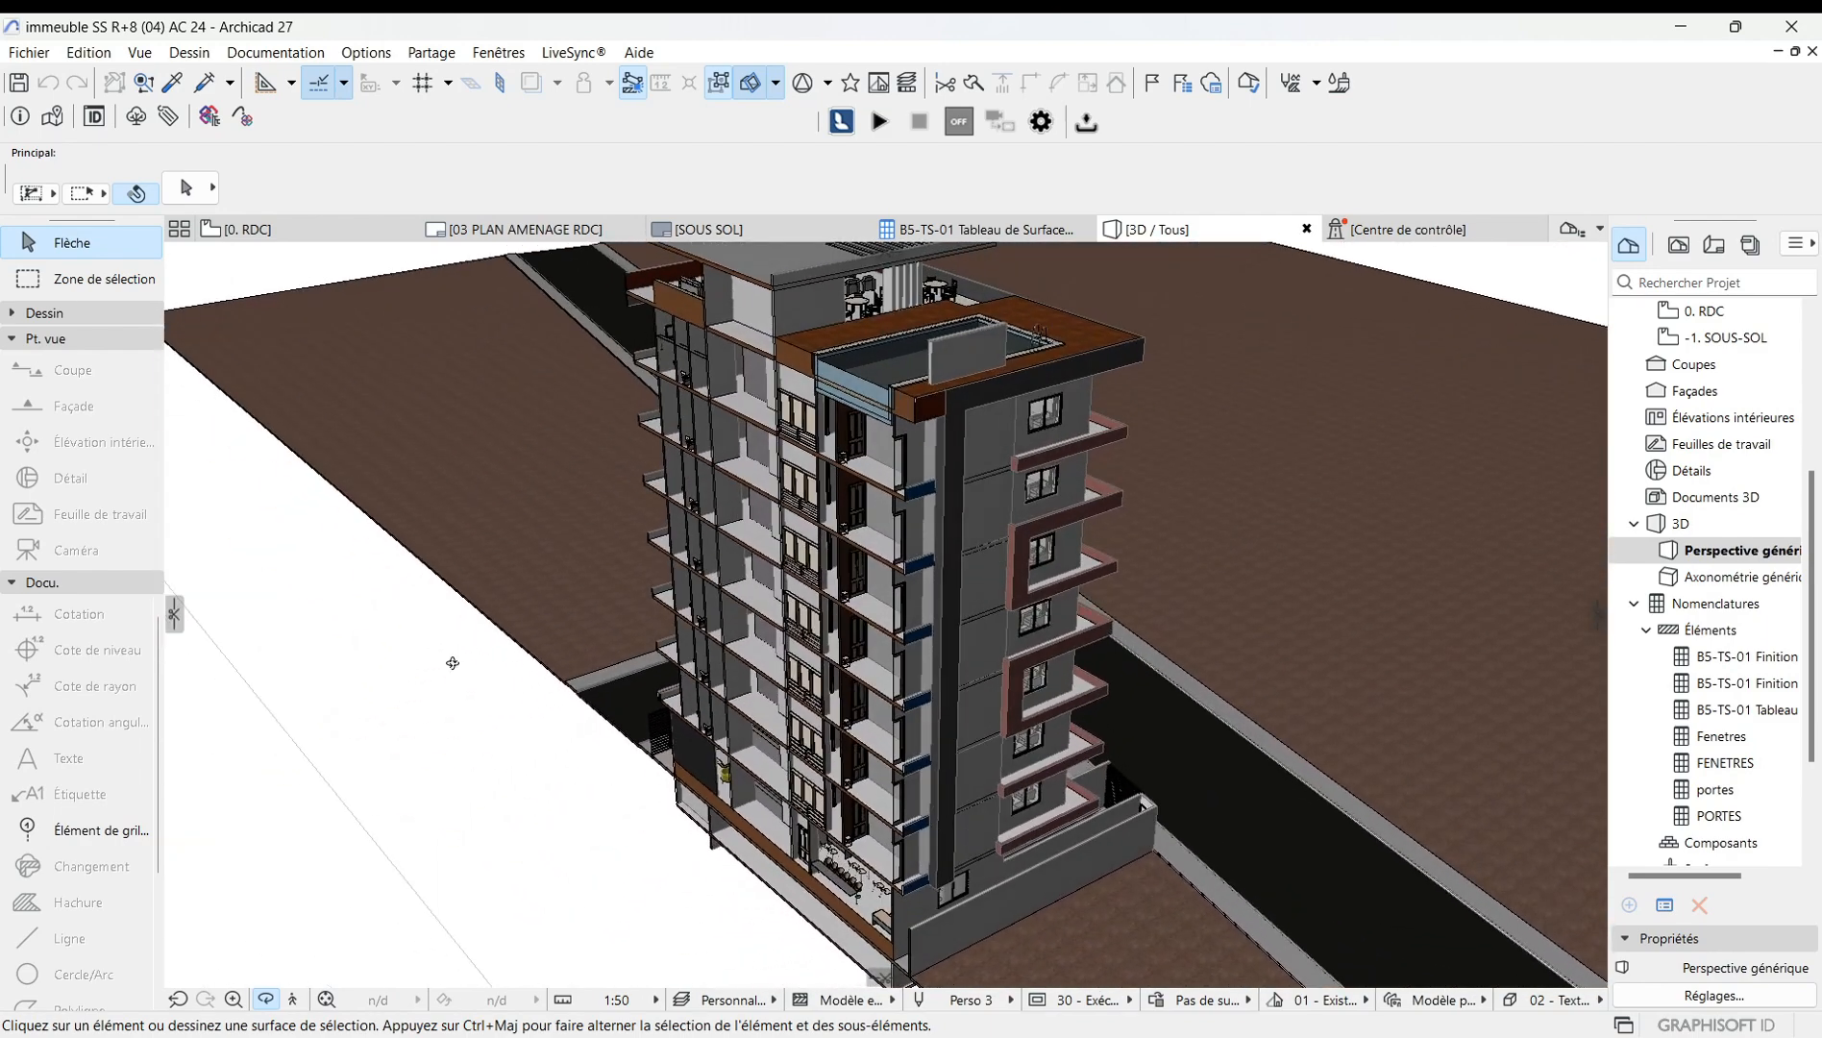
In the 0. RDC plan, move the cutting plane northward away from the building.
left_click(304, 228)
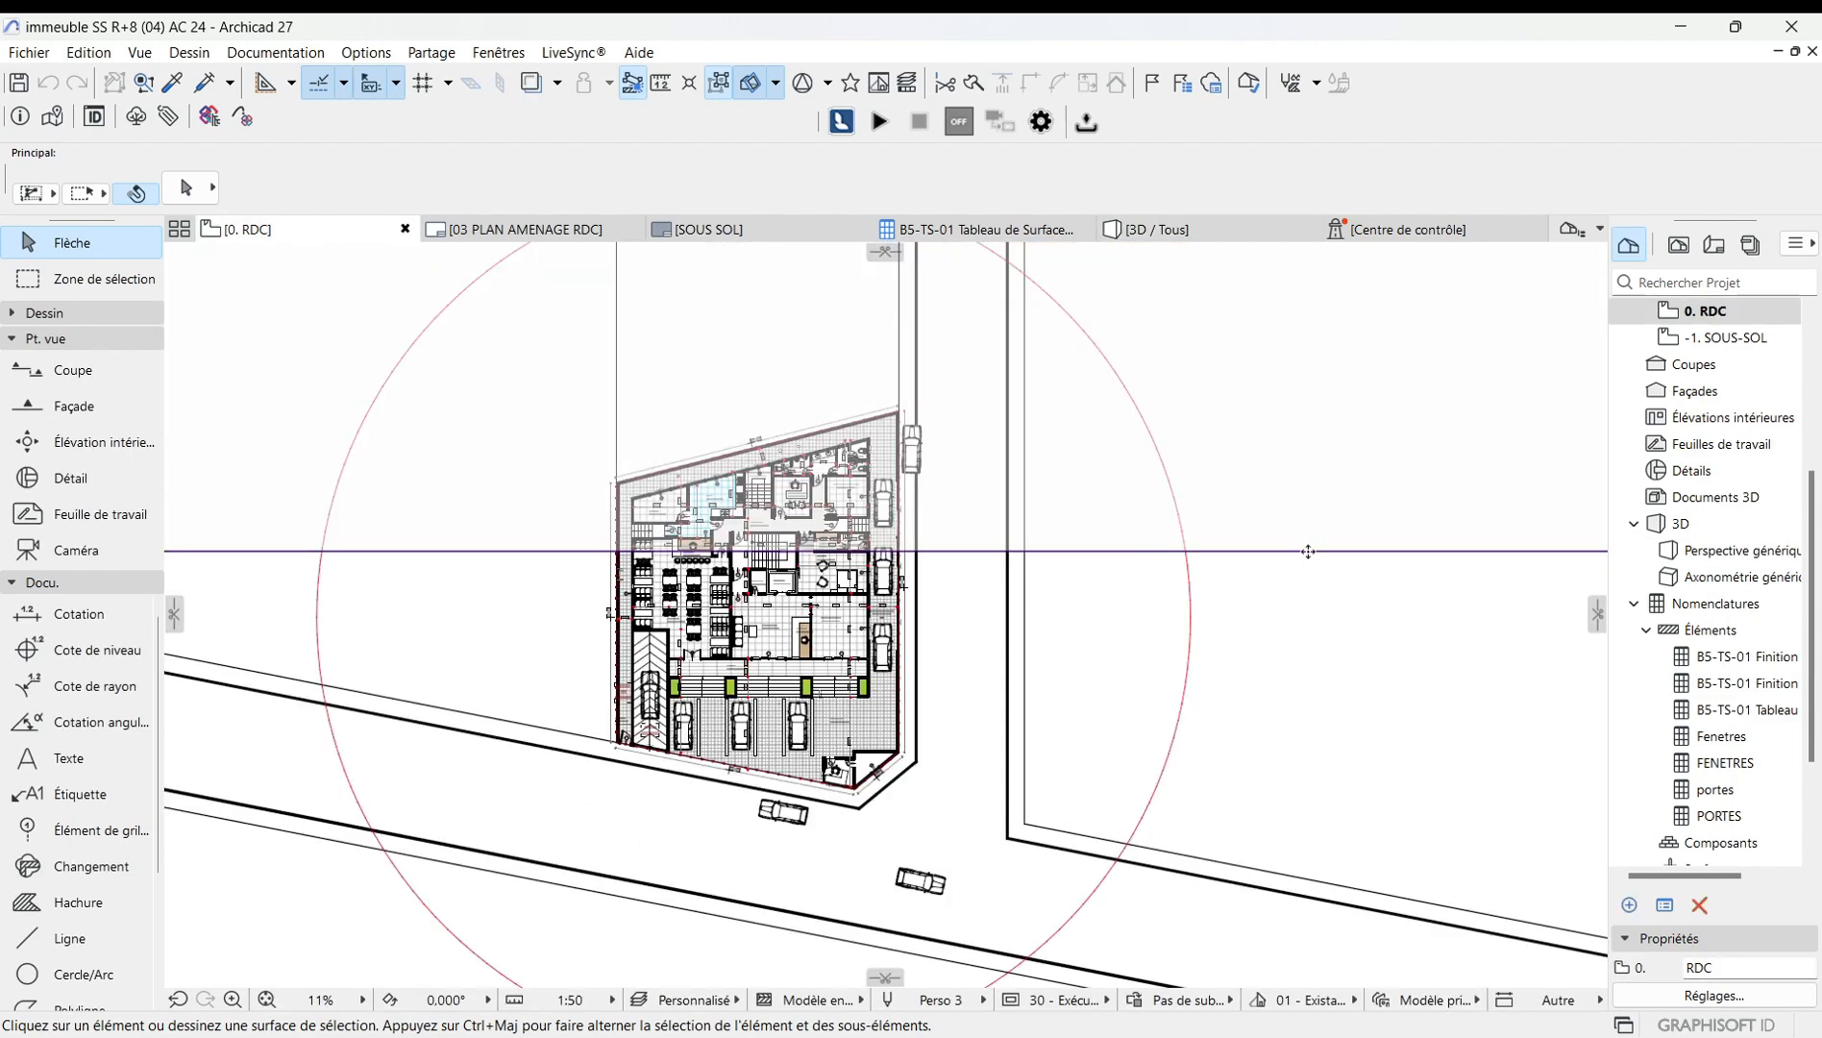
scroll(1062, 615, "down", 3)
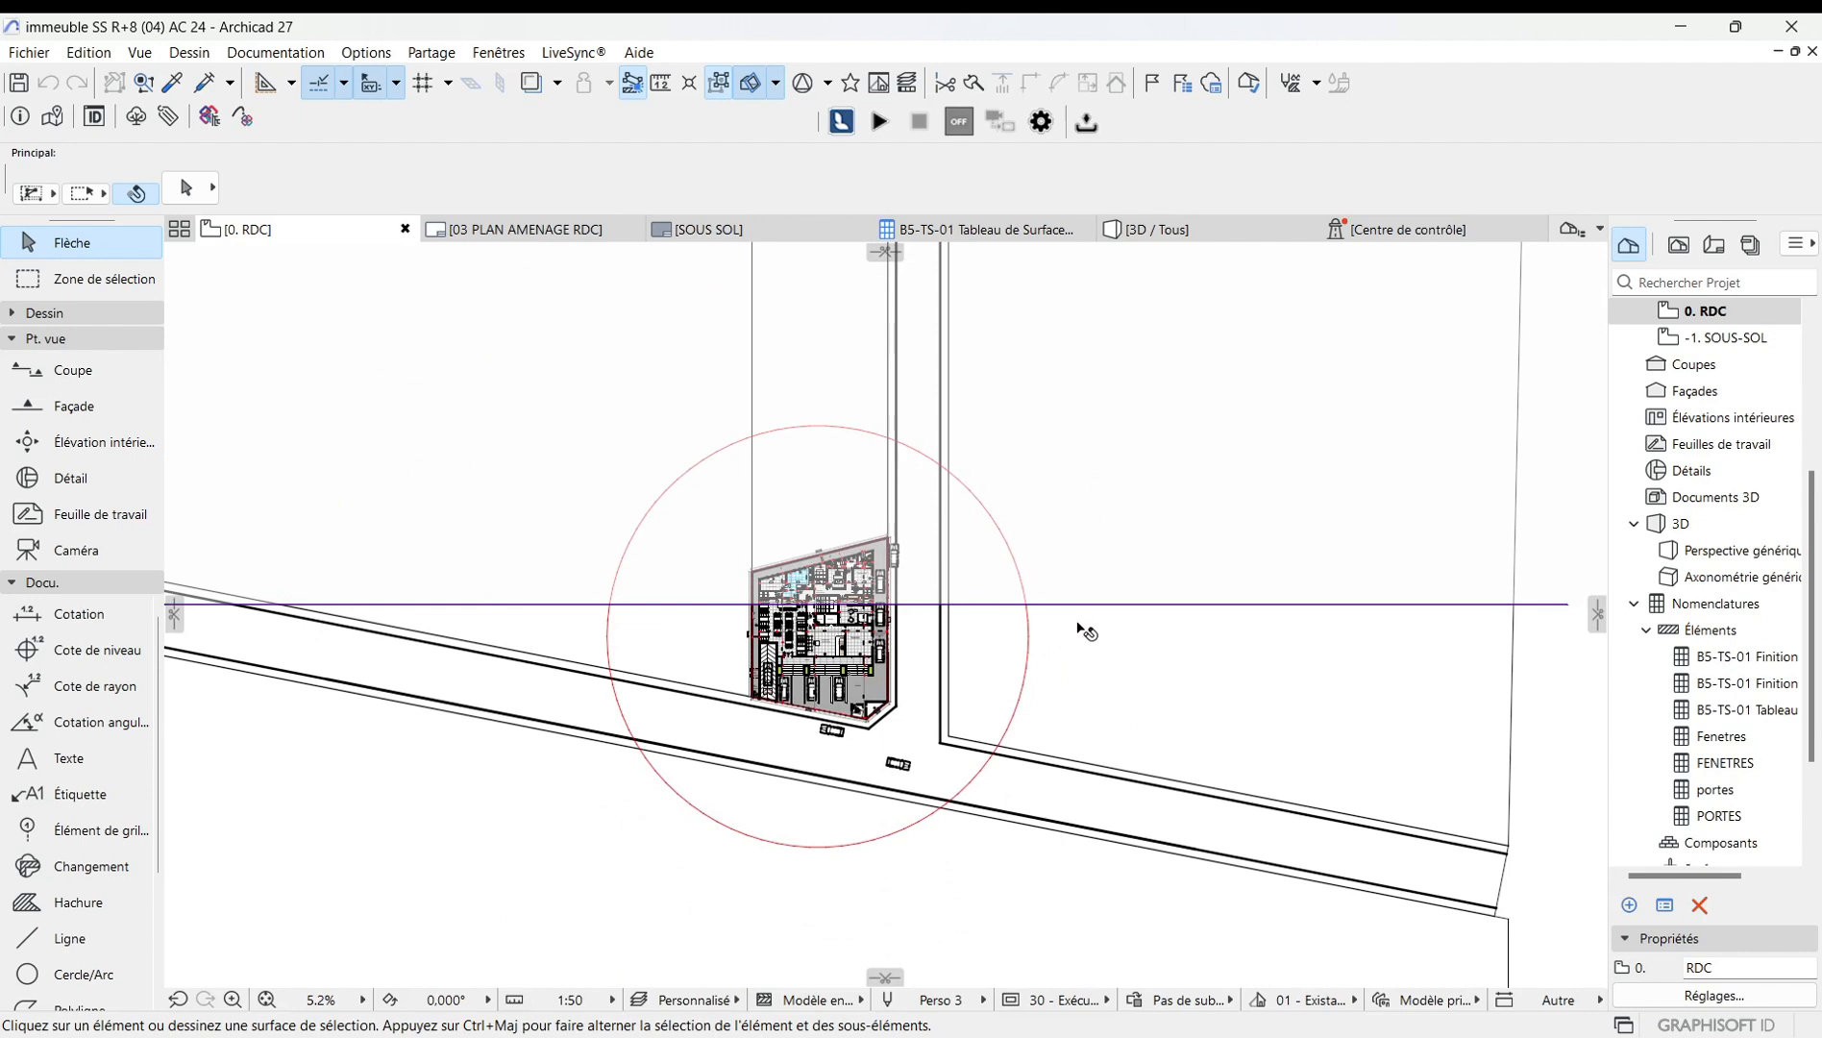
left_click(1091, 605)
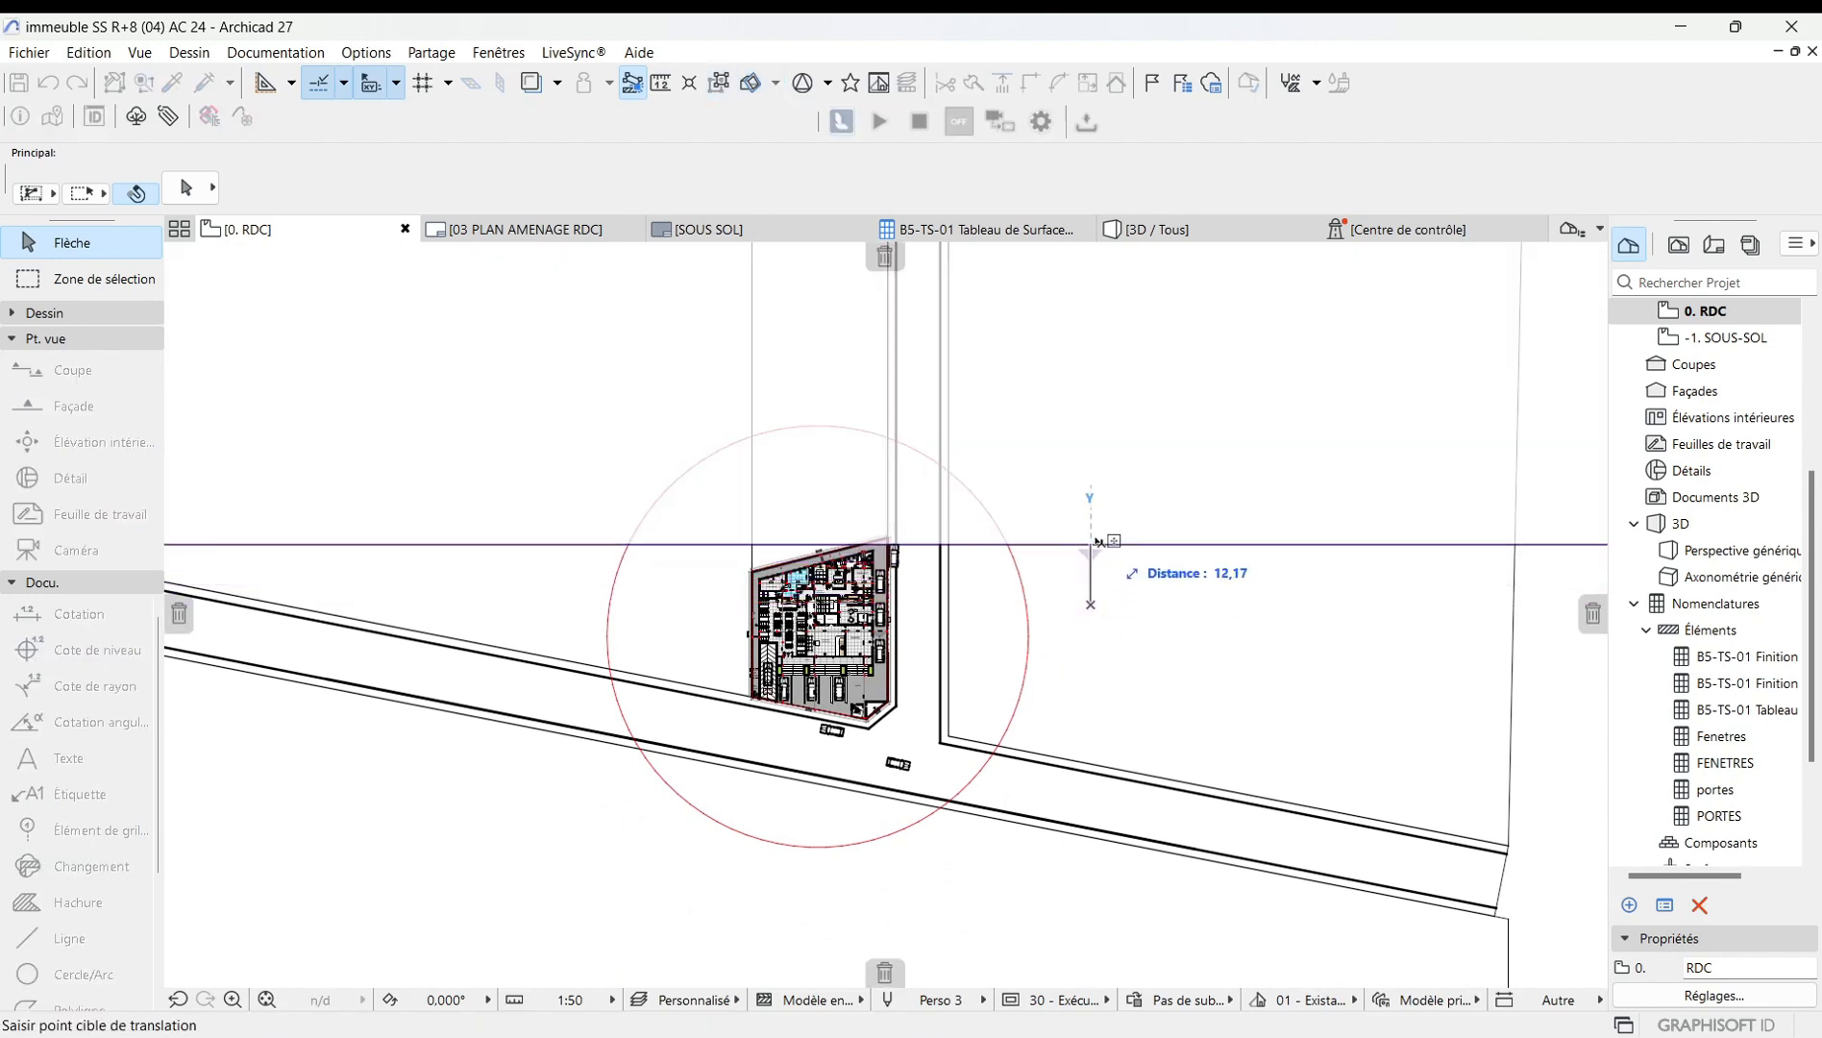
scroll(1095, 643, "down", 1)
scroll(1099, 645, "down", 1)
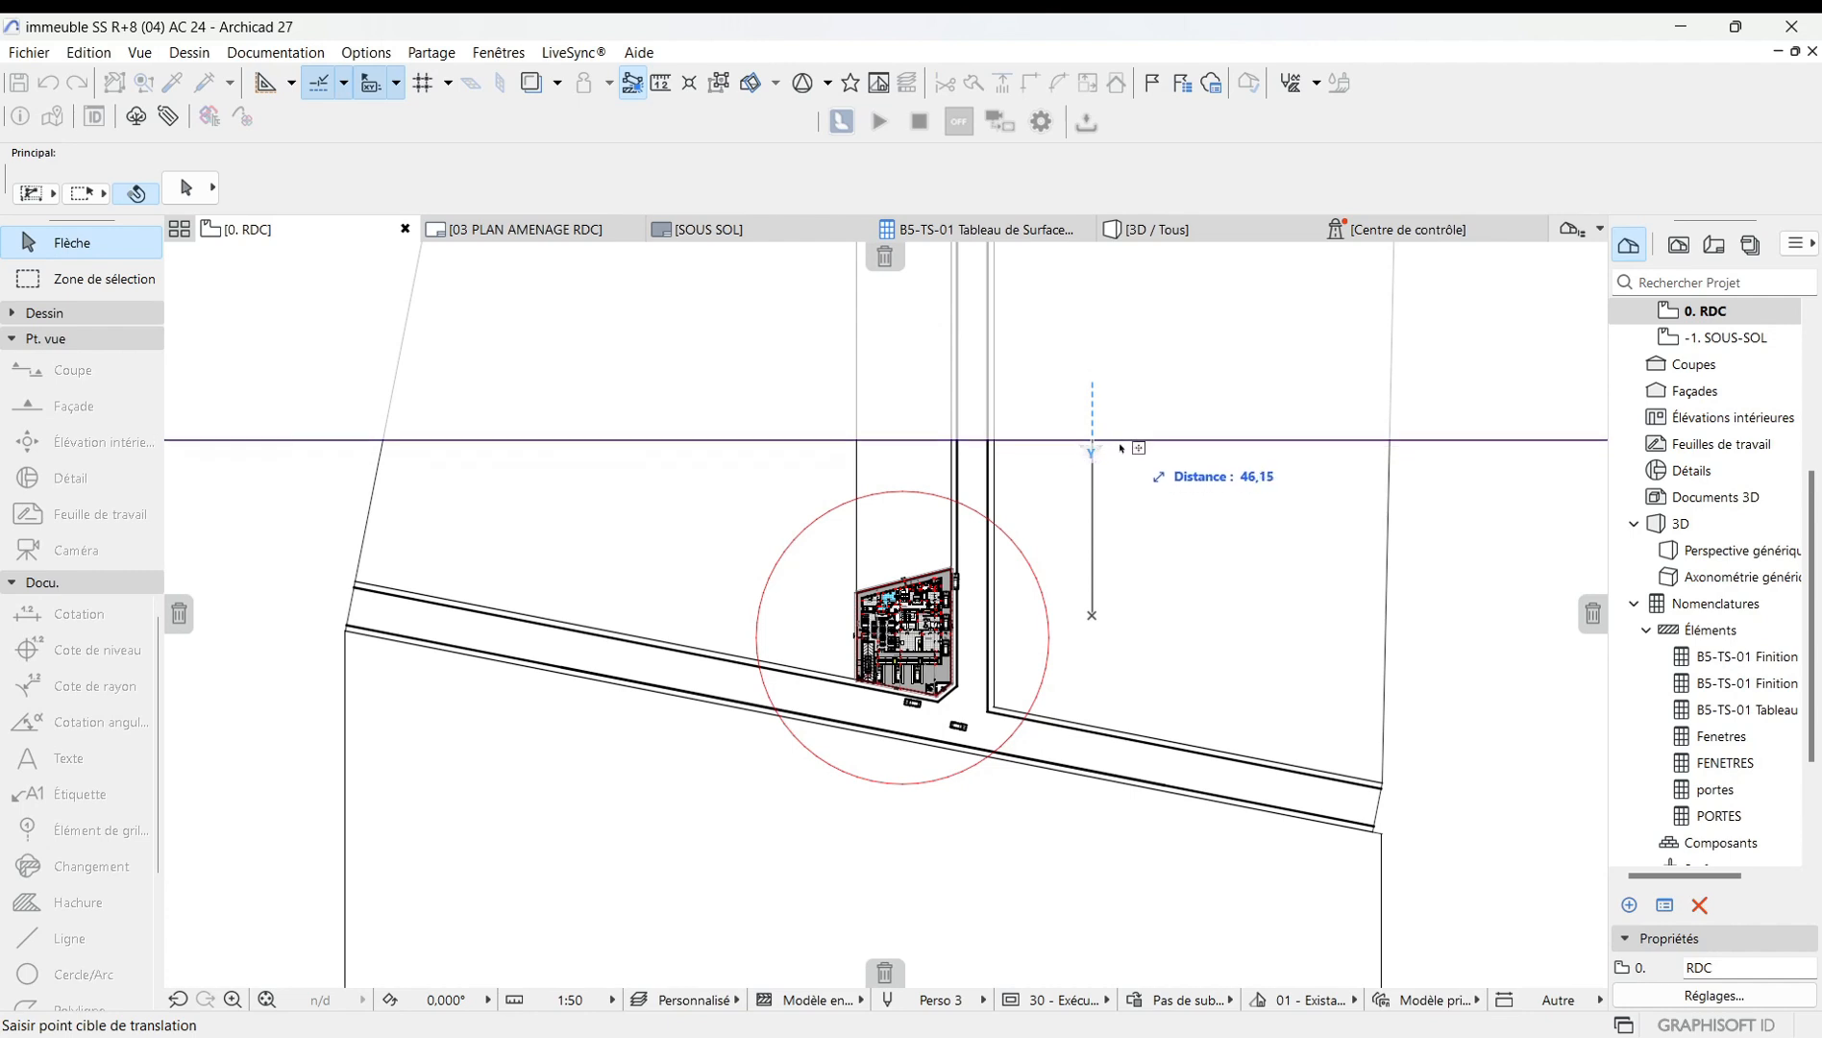
key("Escape")
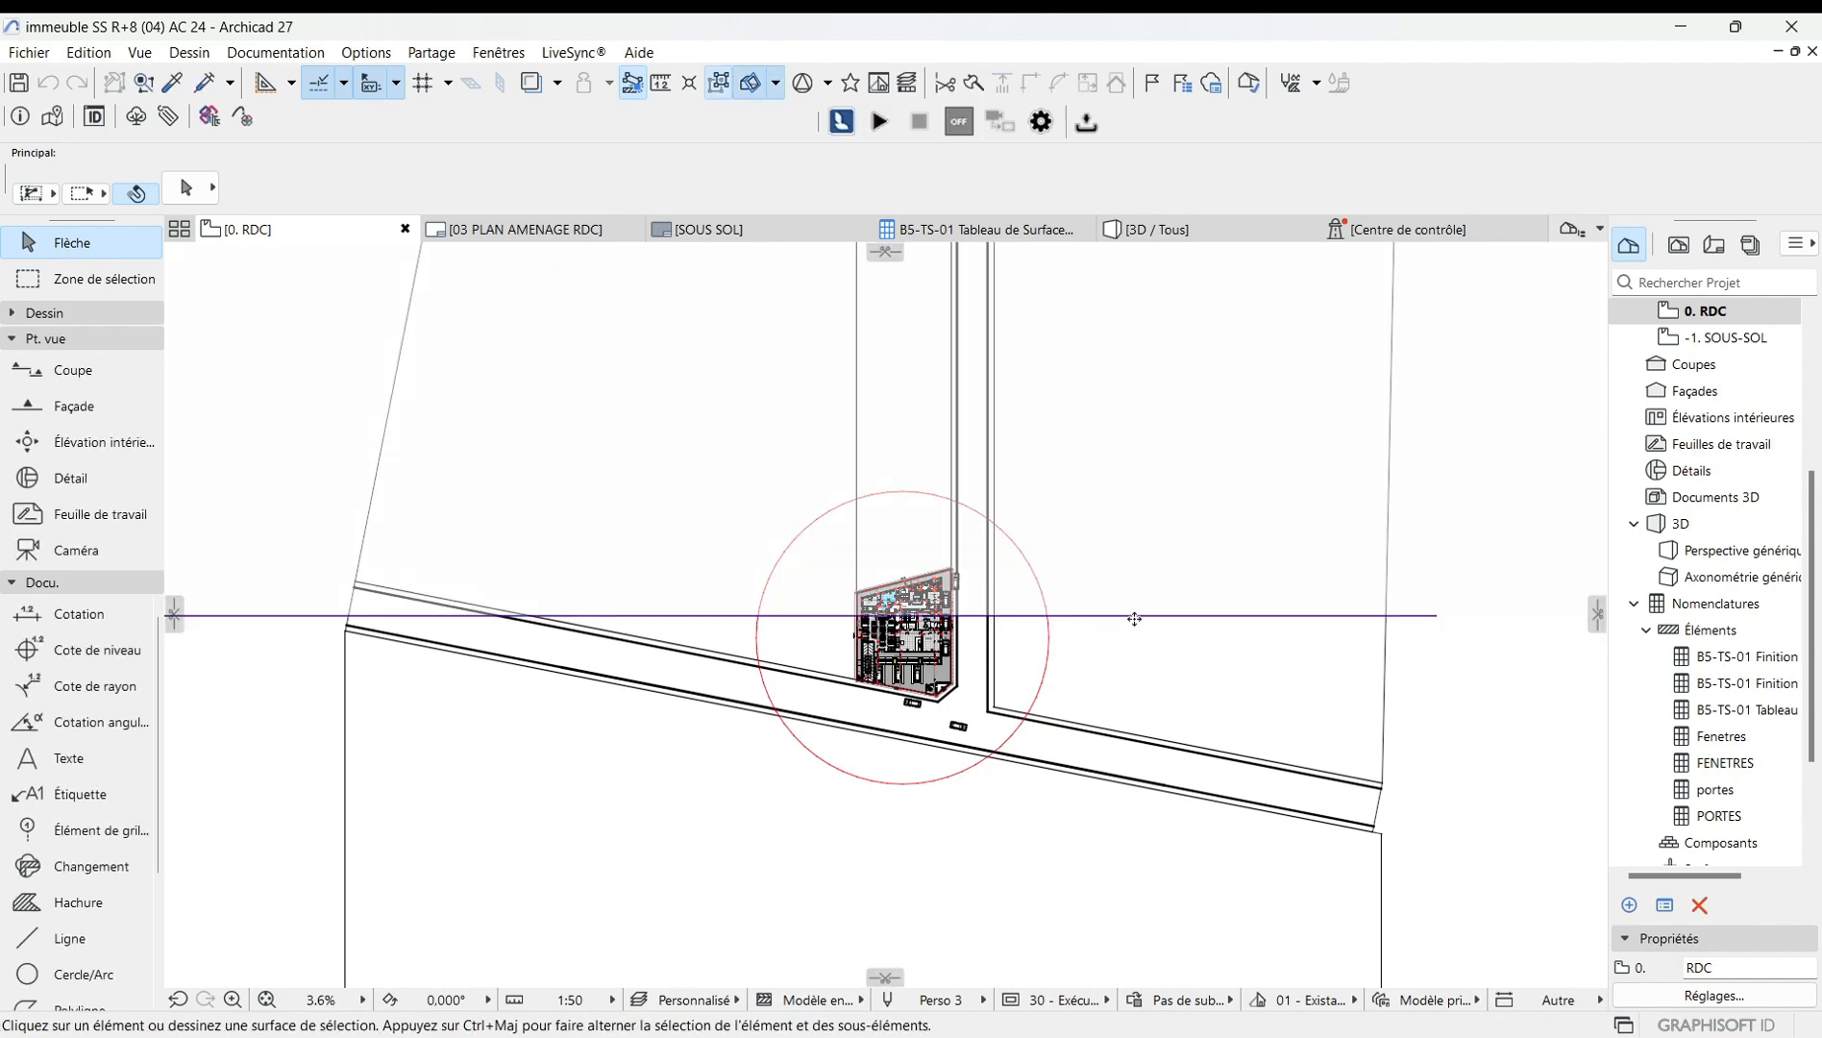
left_click(1135, 619)
left_click(1134, 450)
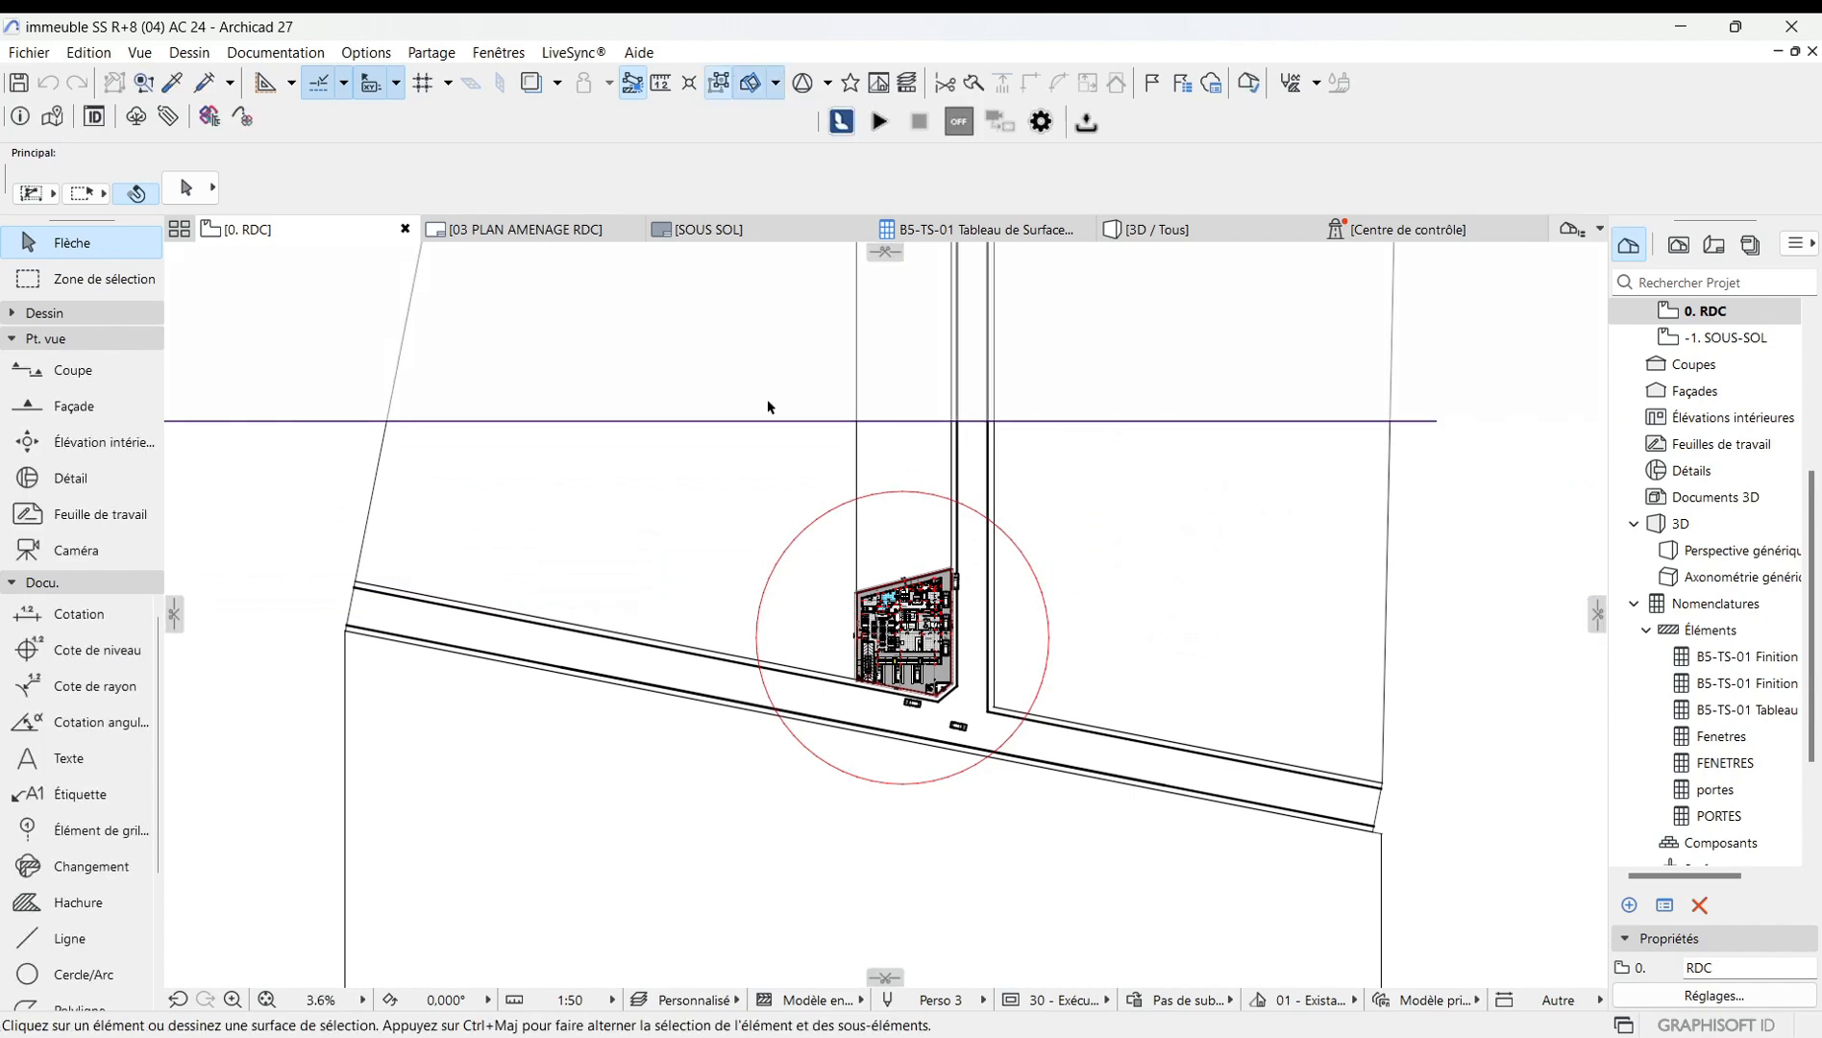
Erase the cutting plane from the floor plan.
left_click(885, 252)
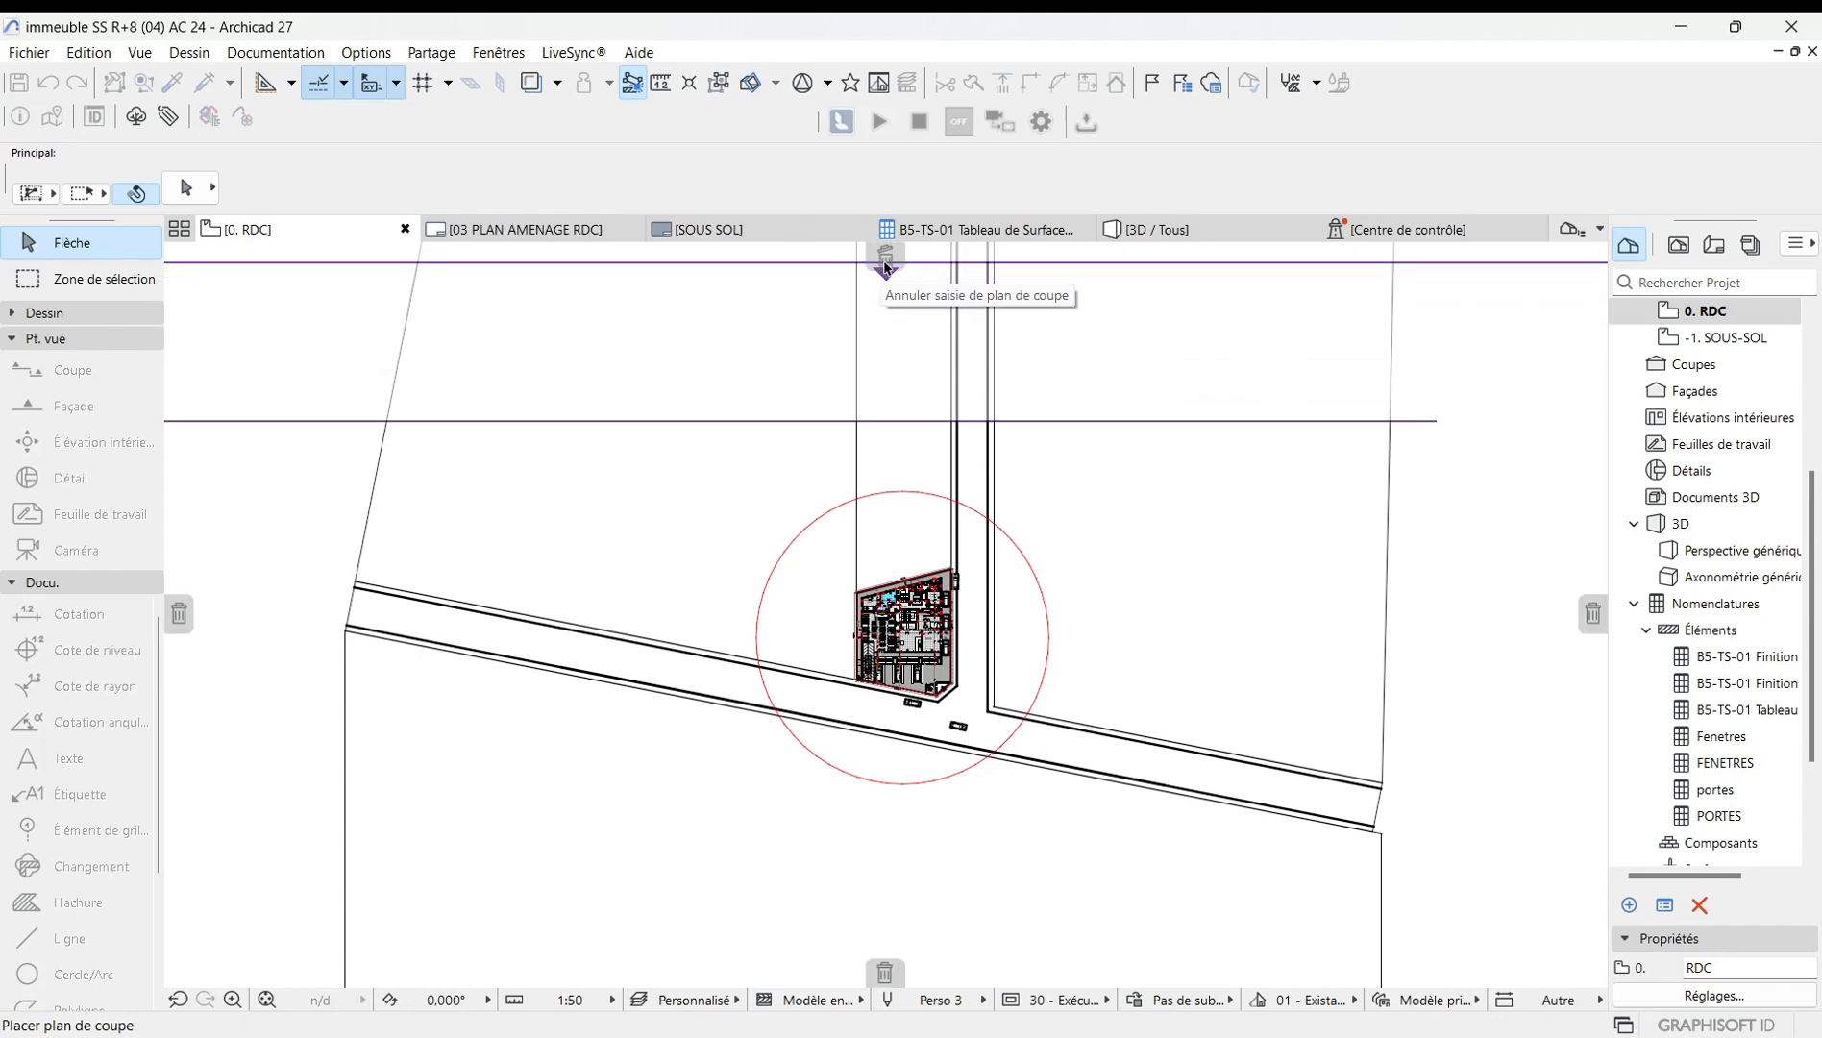
left_click(885, 262)
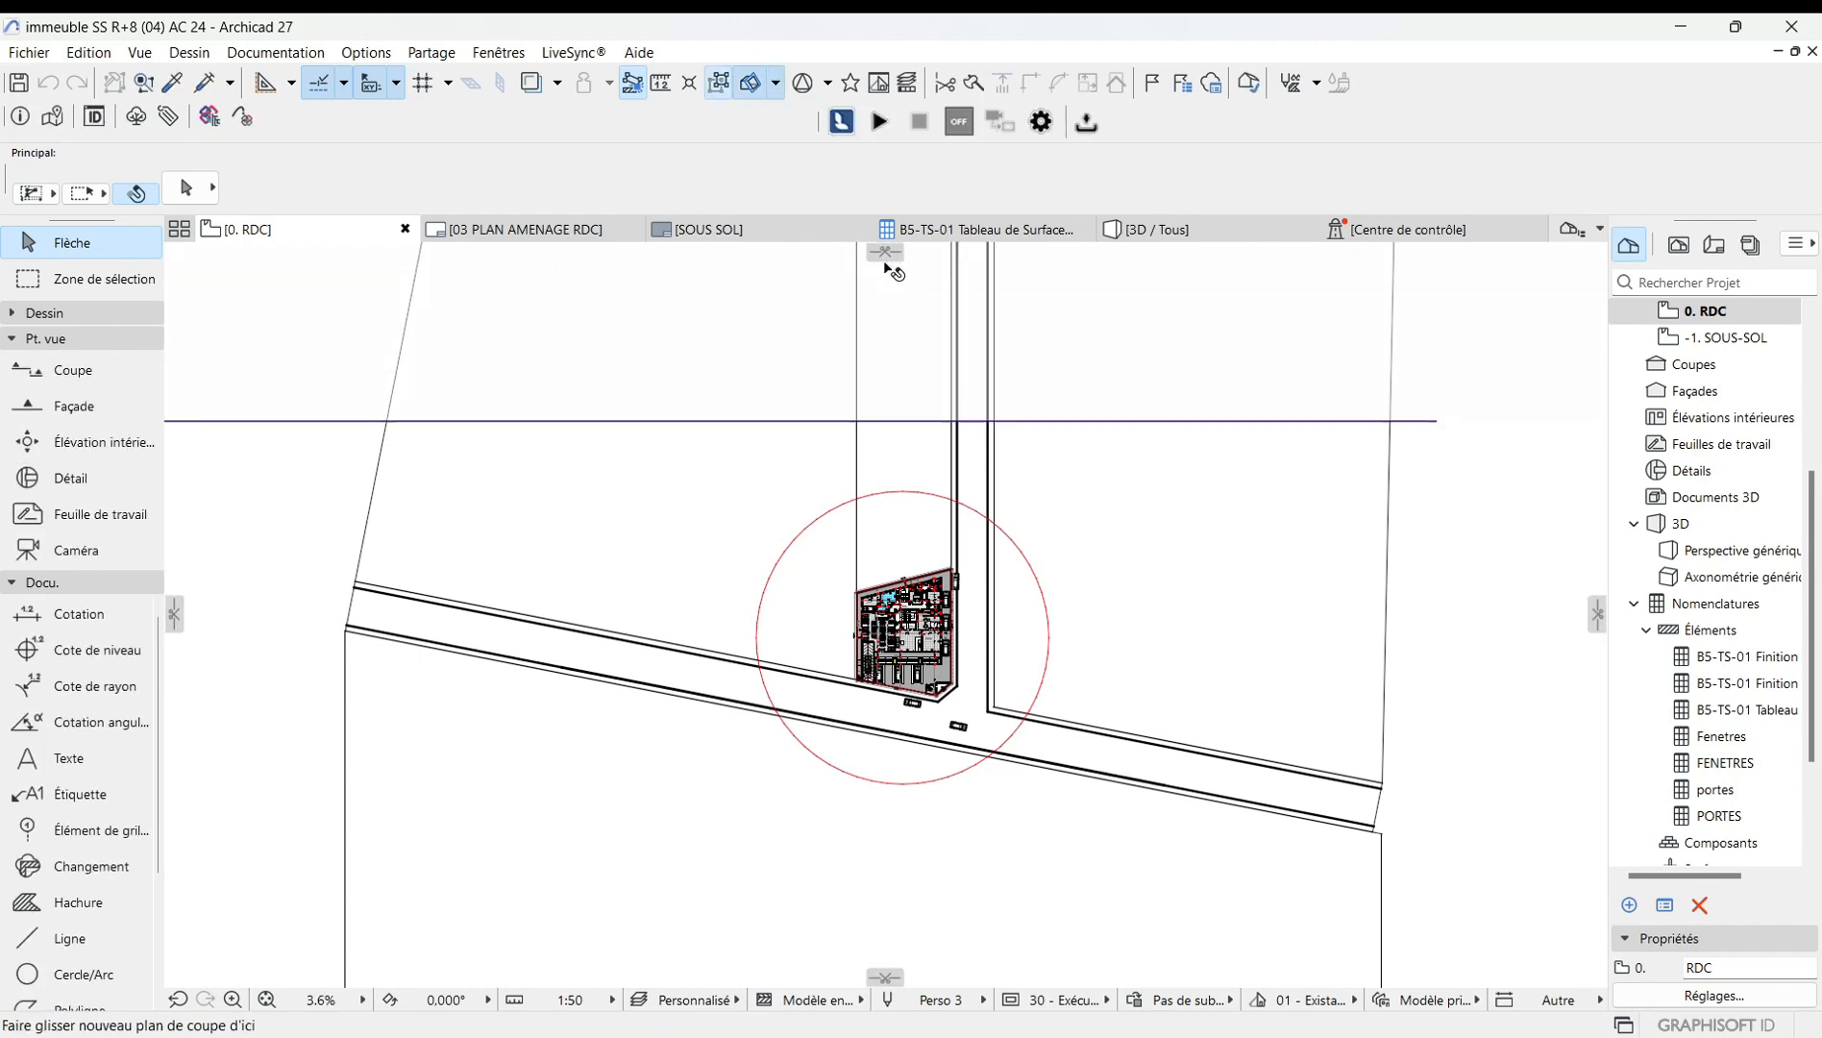
left_click(906, 425)
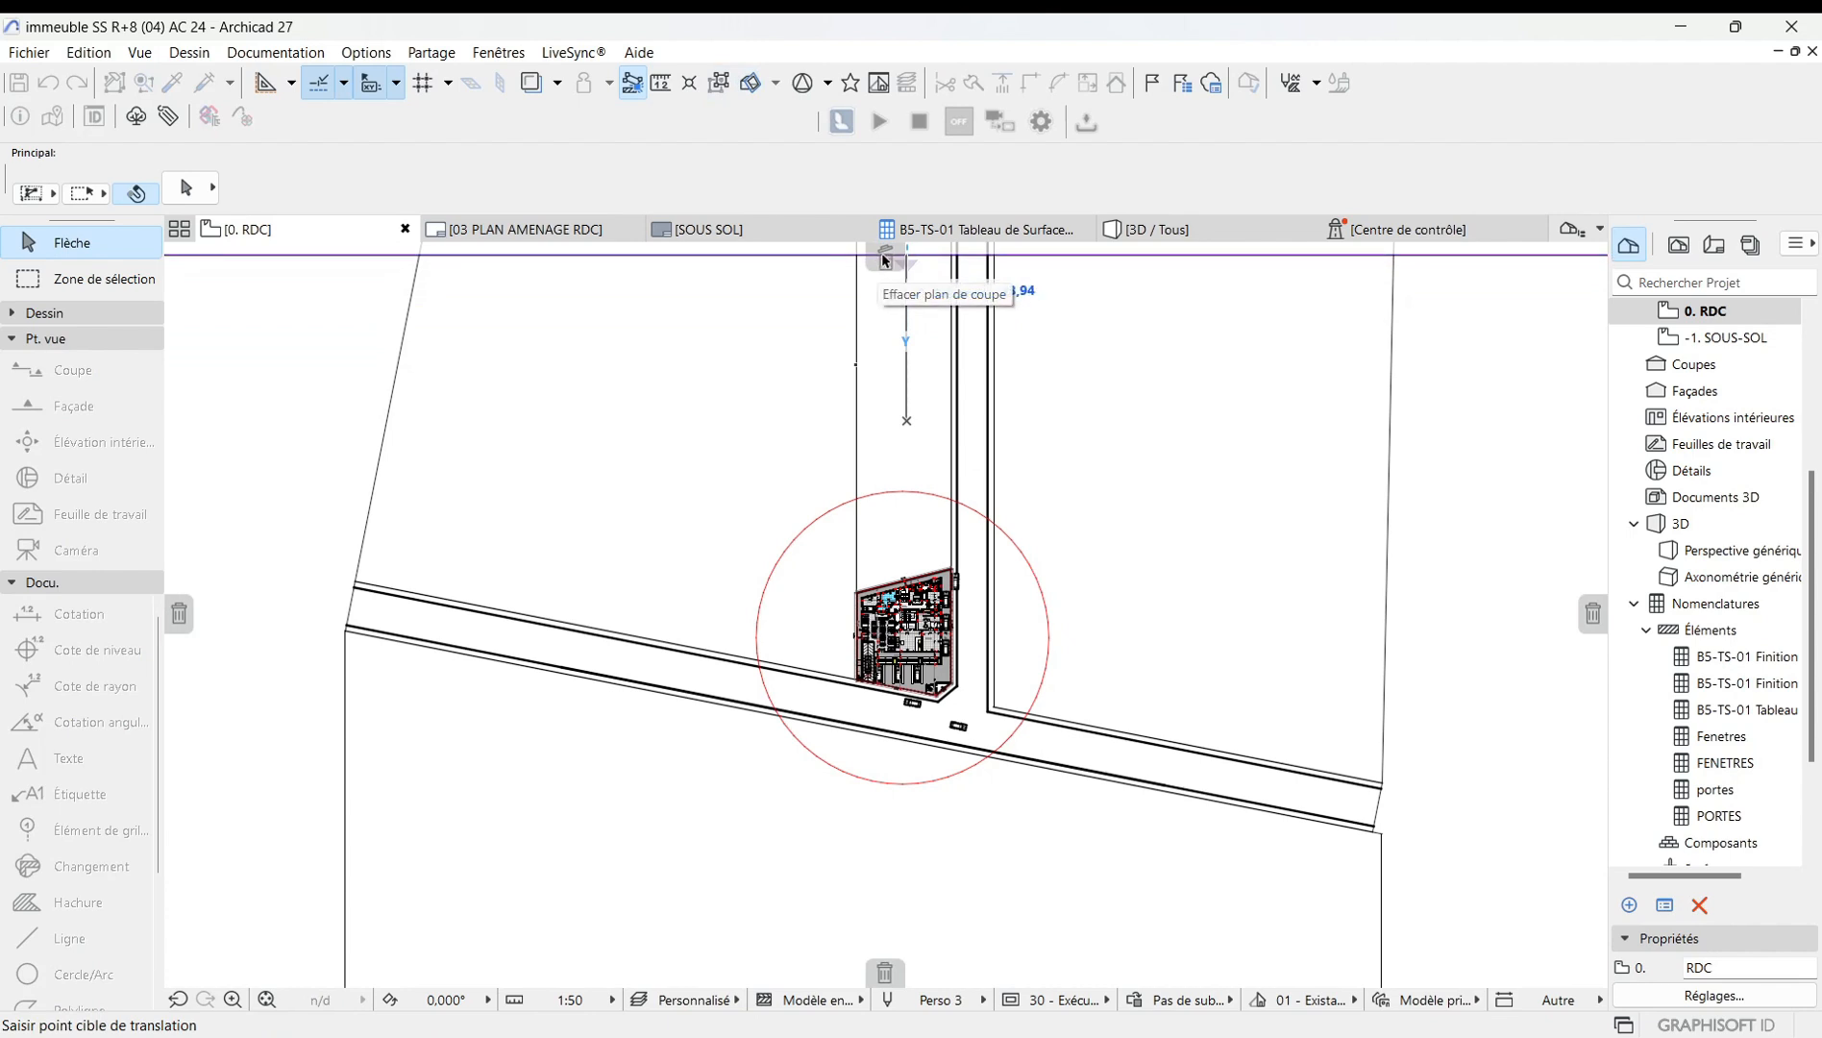
left_click(885, 259)
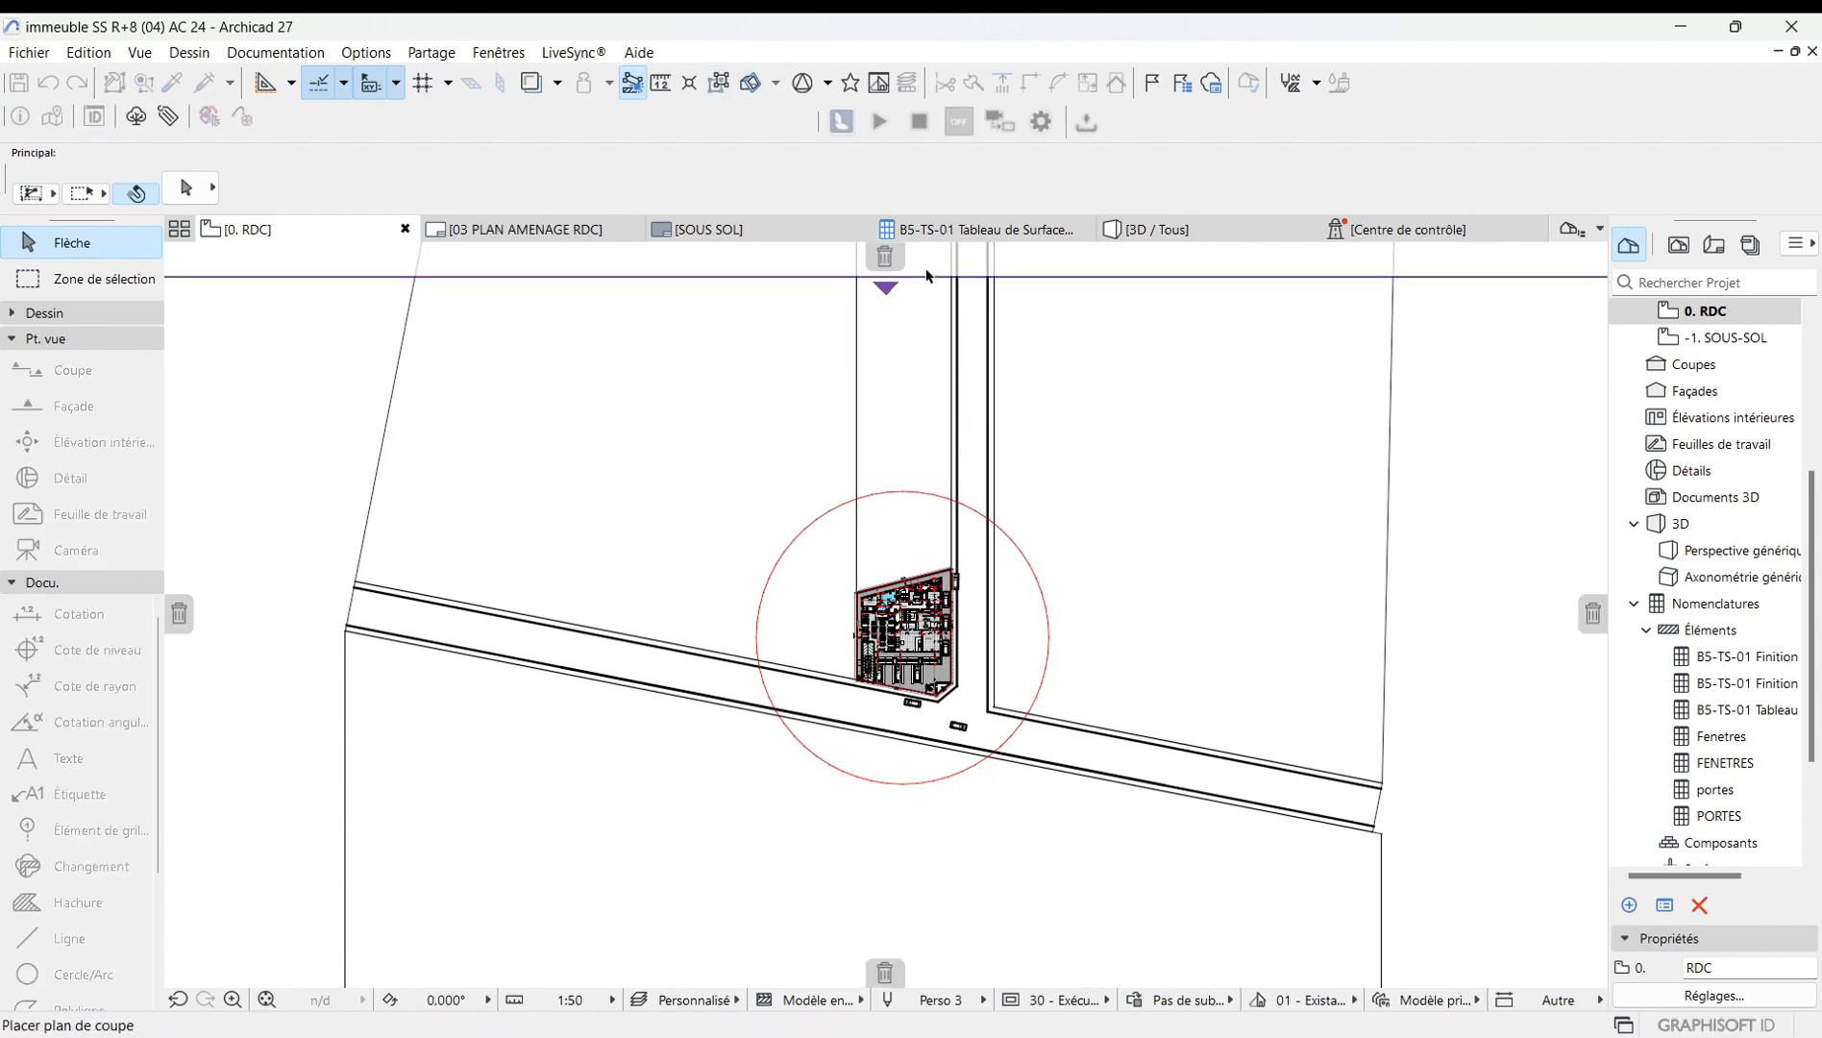
left_click(885, 258)
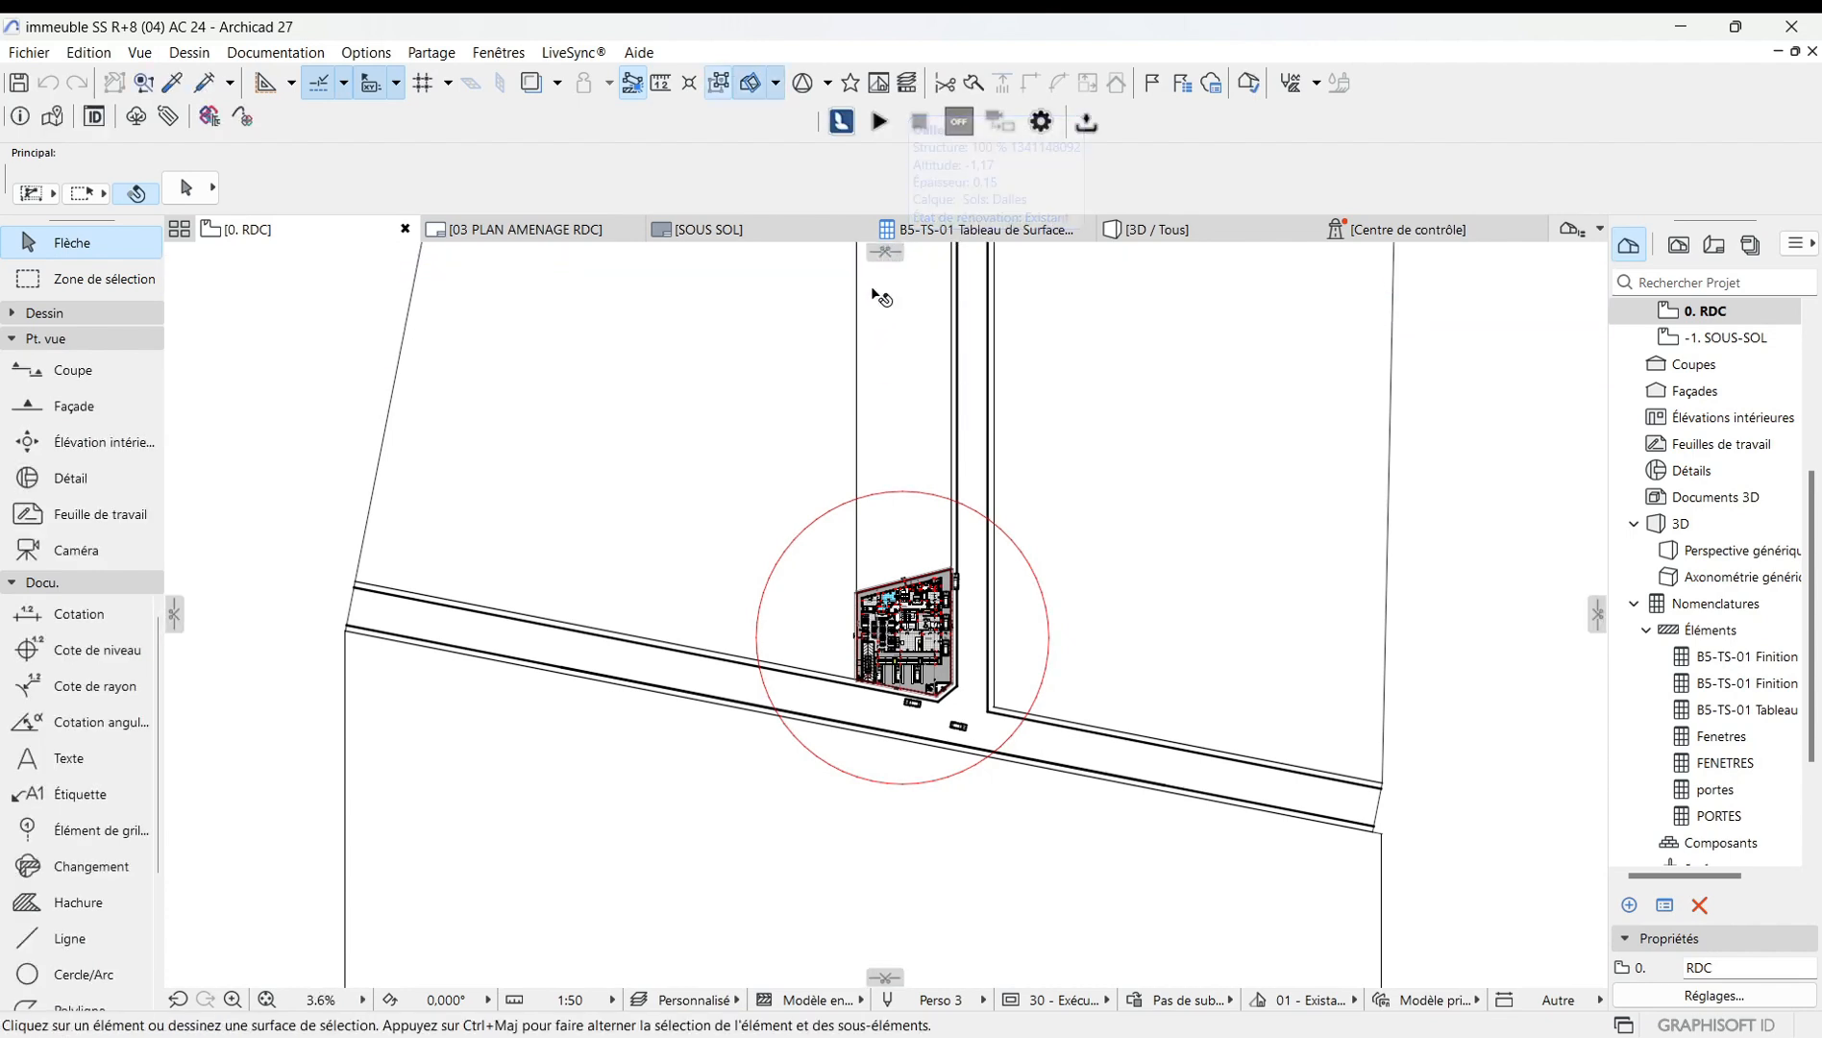
Limit the floors shown in 3D to 0. RDC in the Filter and Cut Elements in 3D settings.
scroll(903, 644, "up", 8)
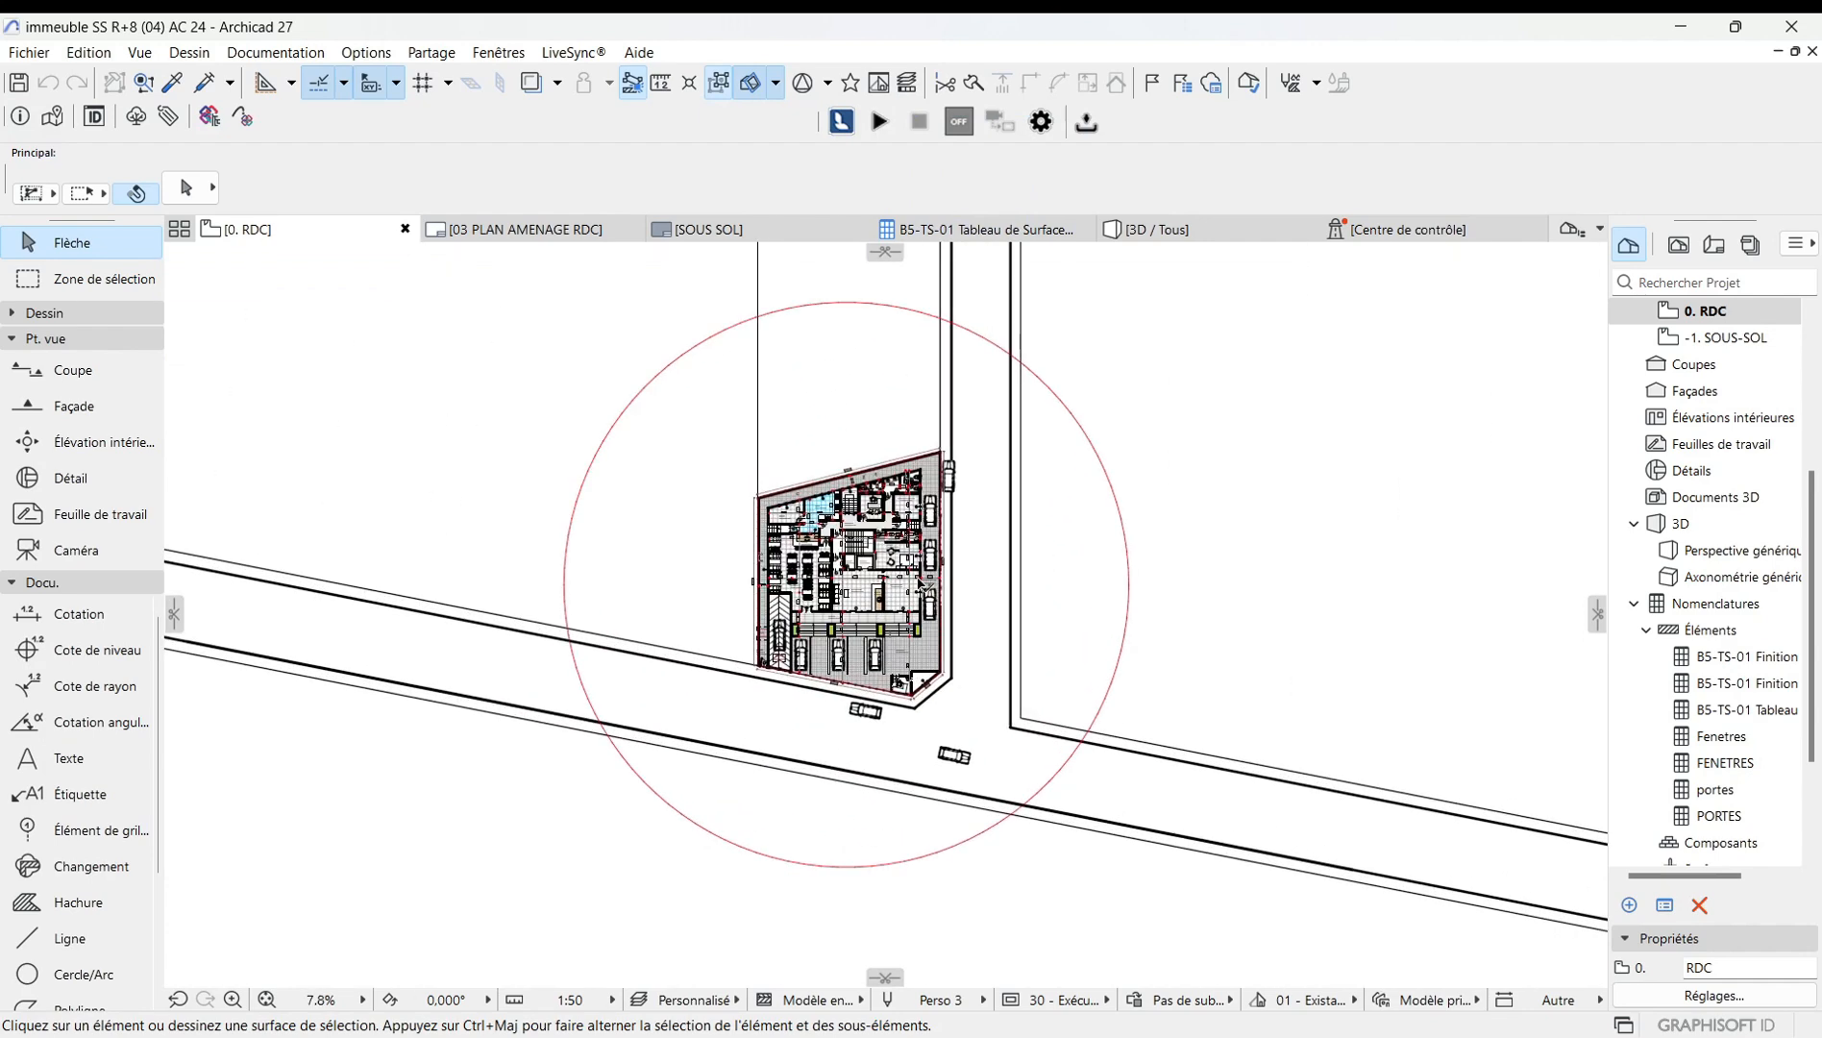
scroll(793, 627, "down", 6)
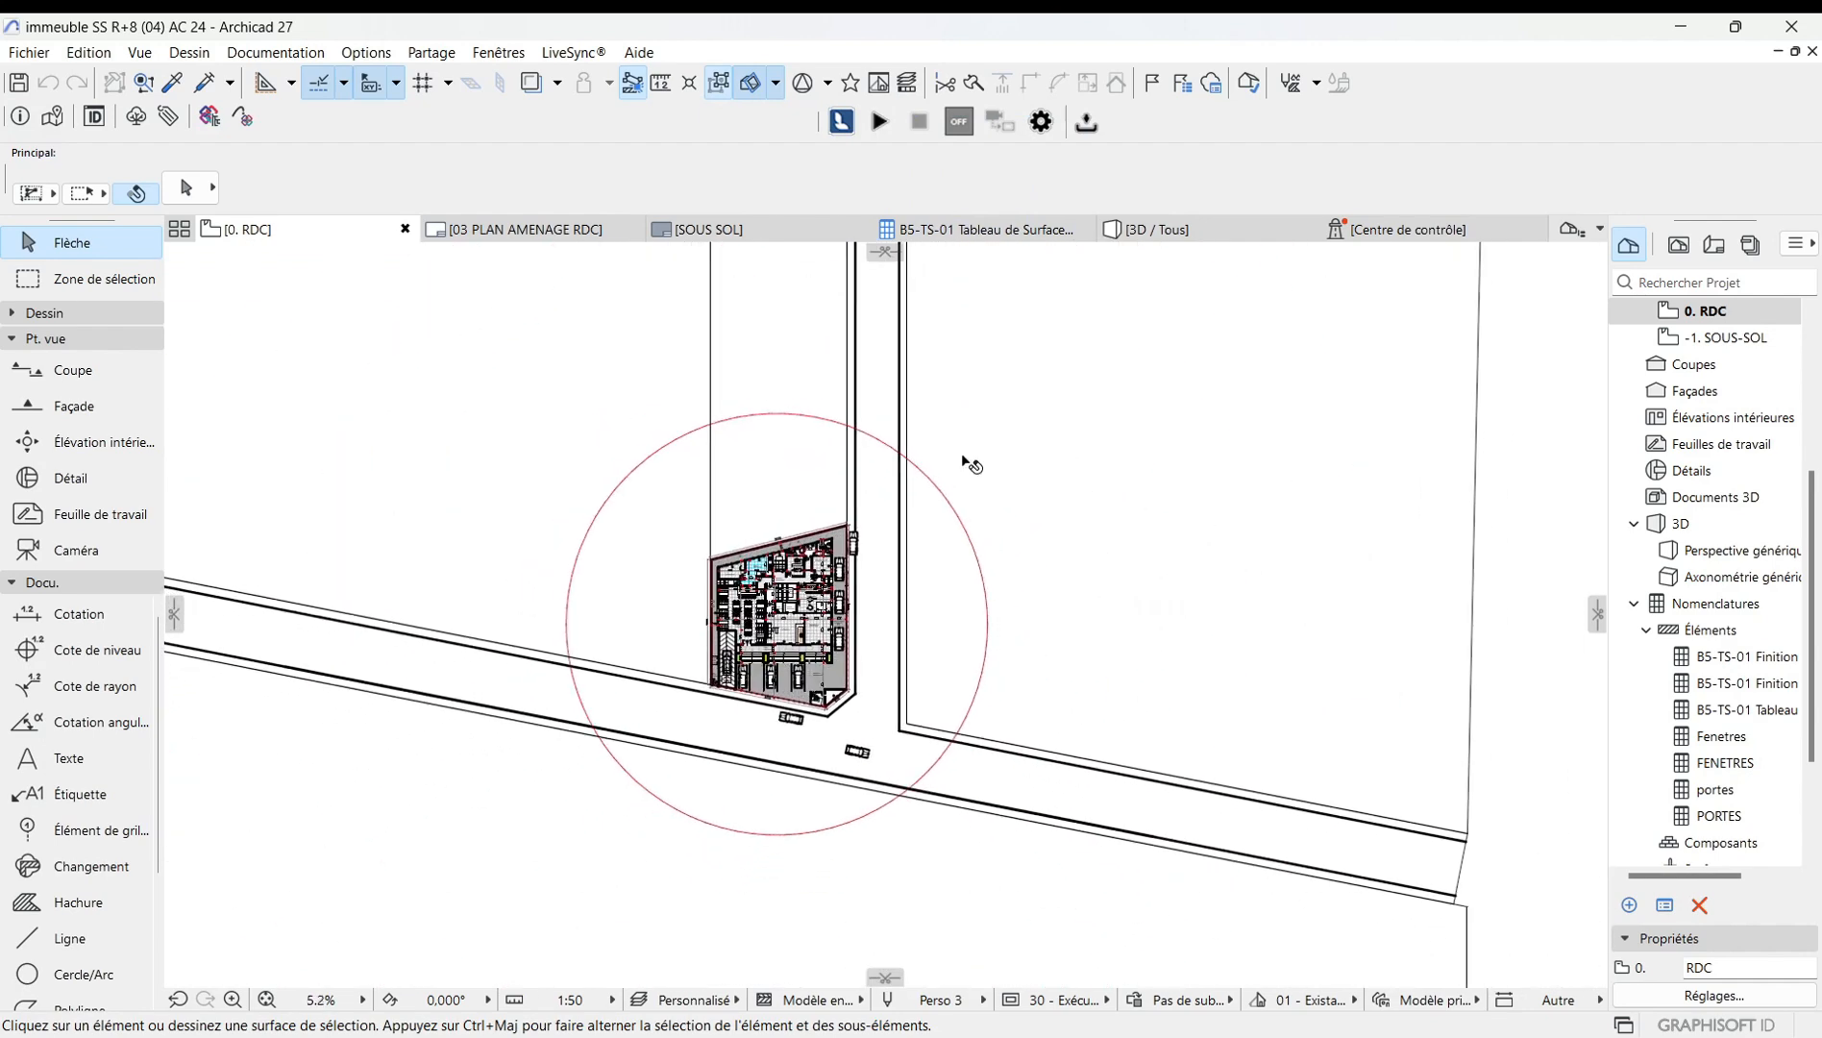
scroll(970, 652, "down", 2)
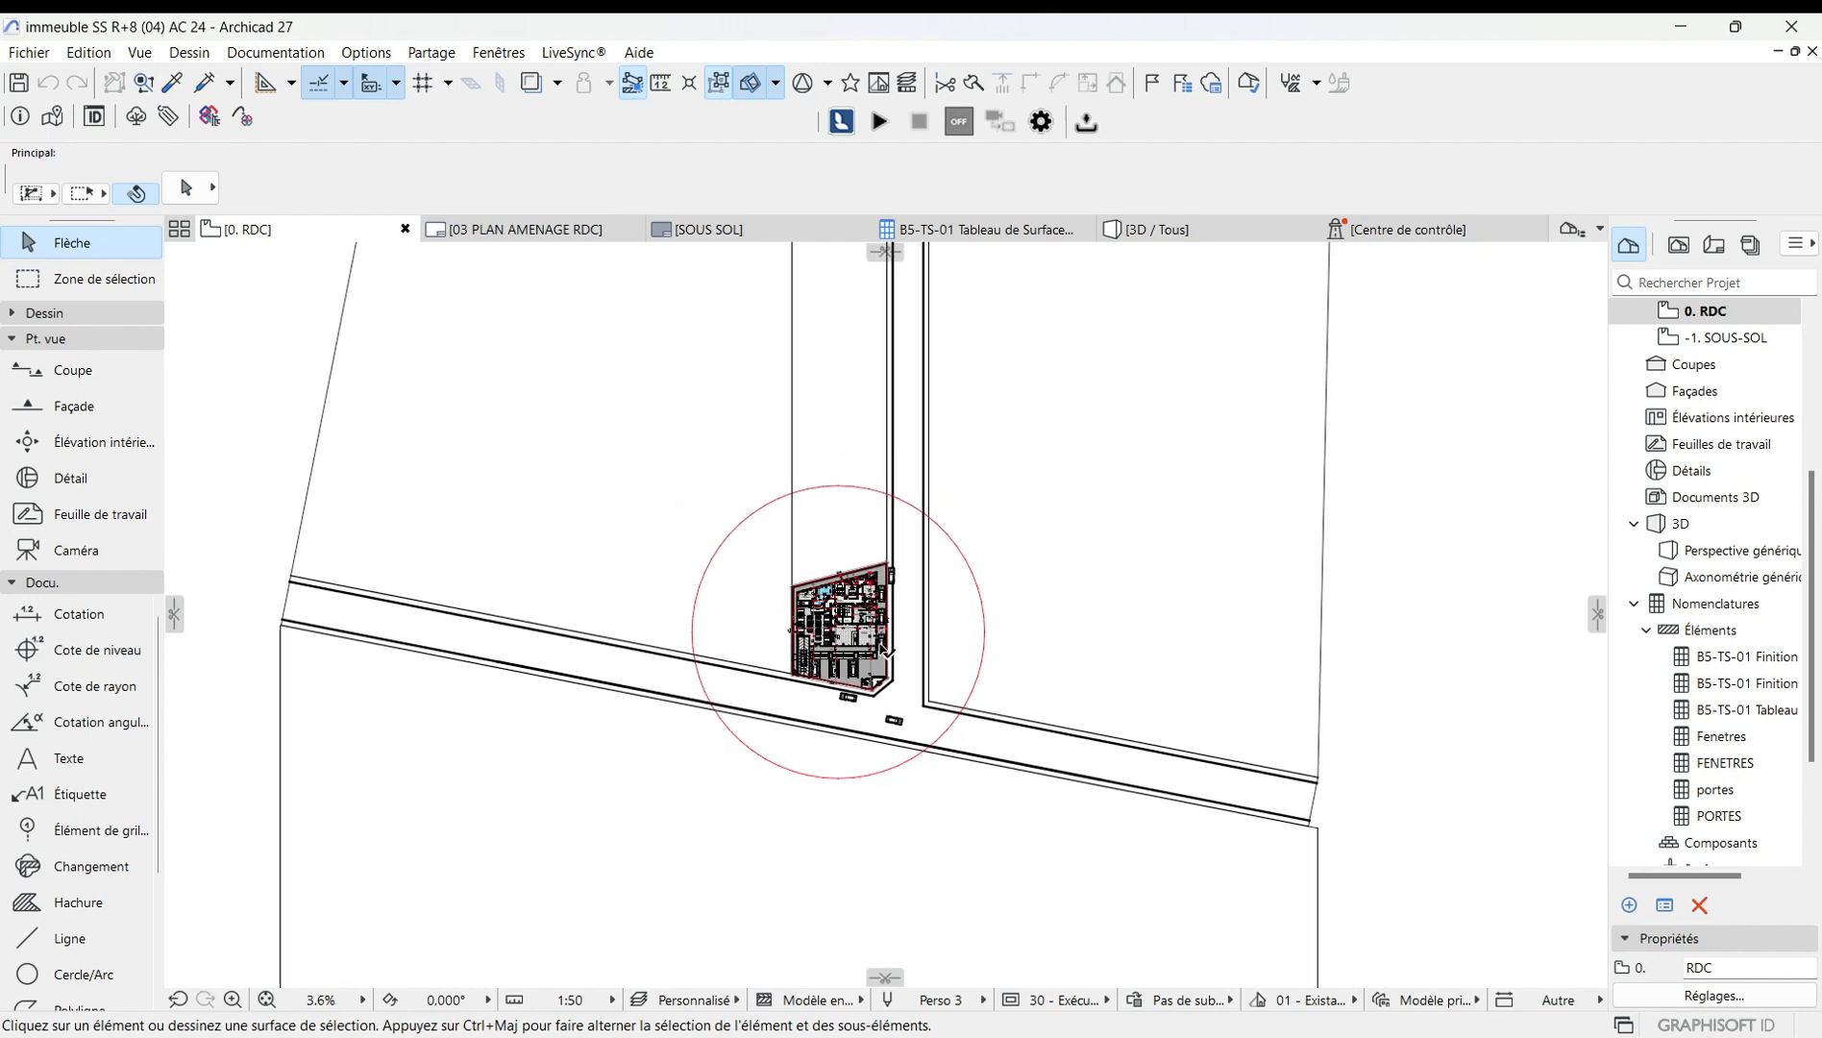
scroll(881, 645, "up", 2)
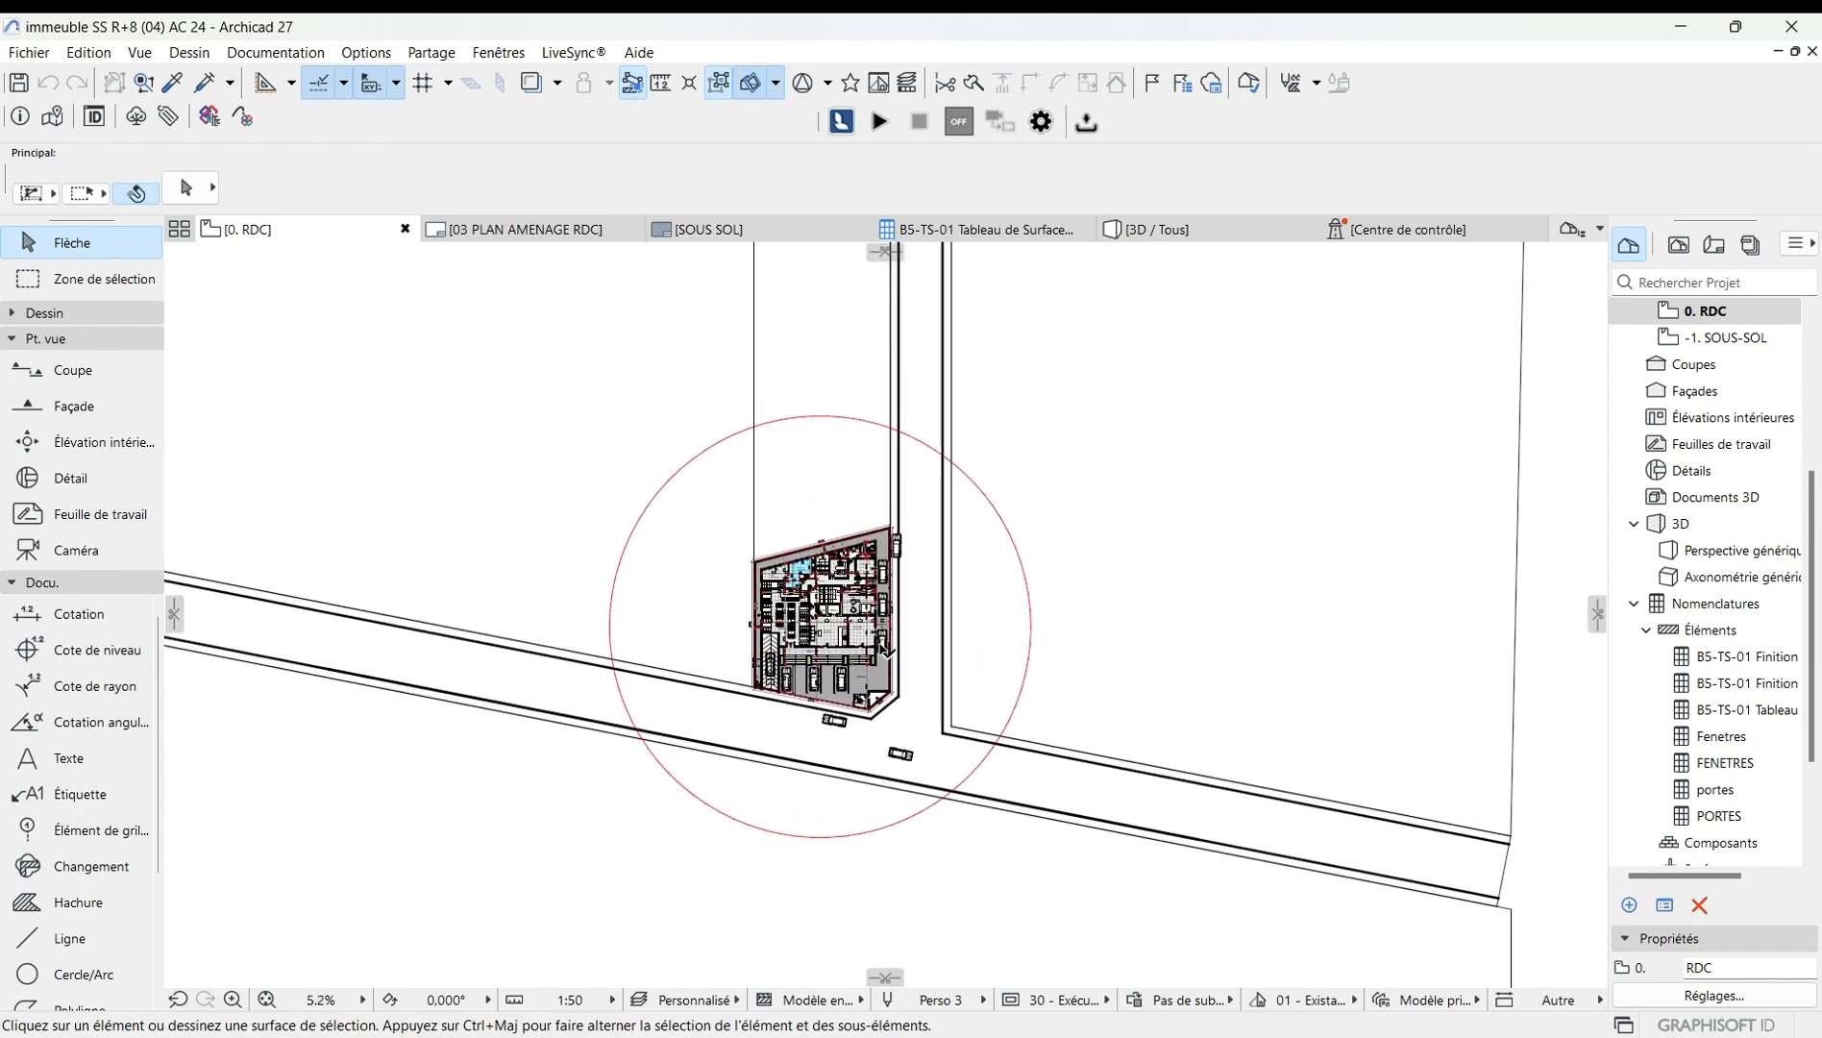
left_click(776, 85)
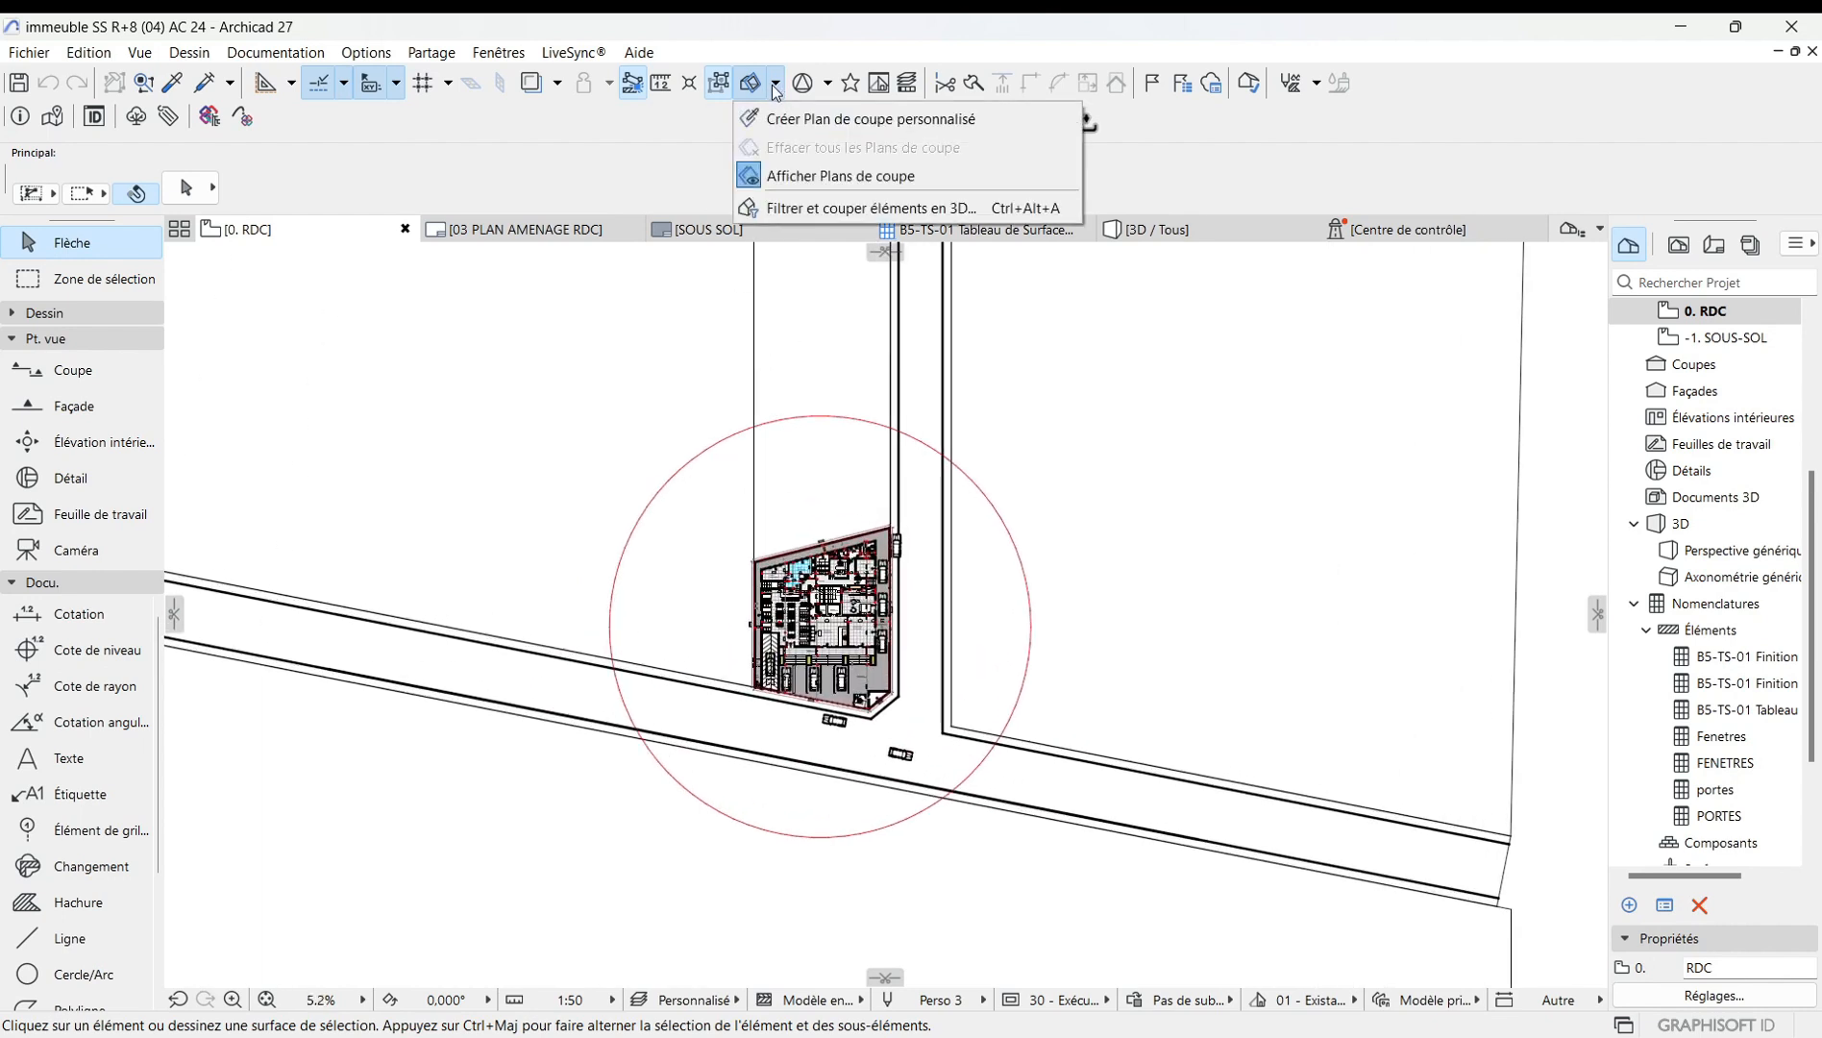
left_click(814, 211)
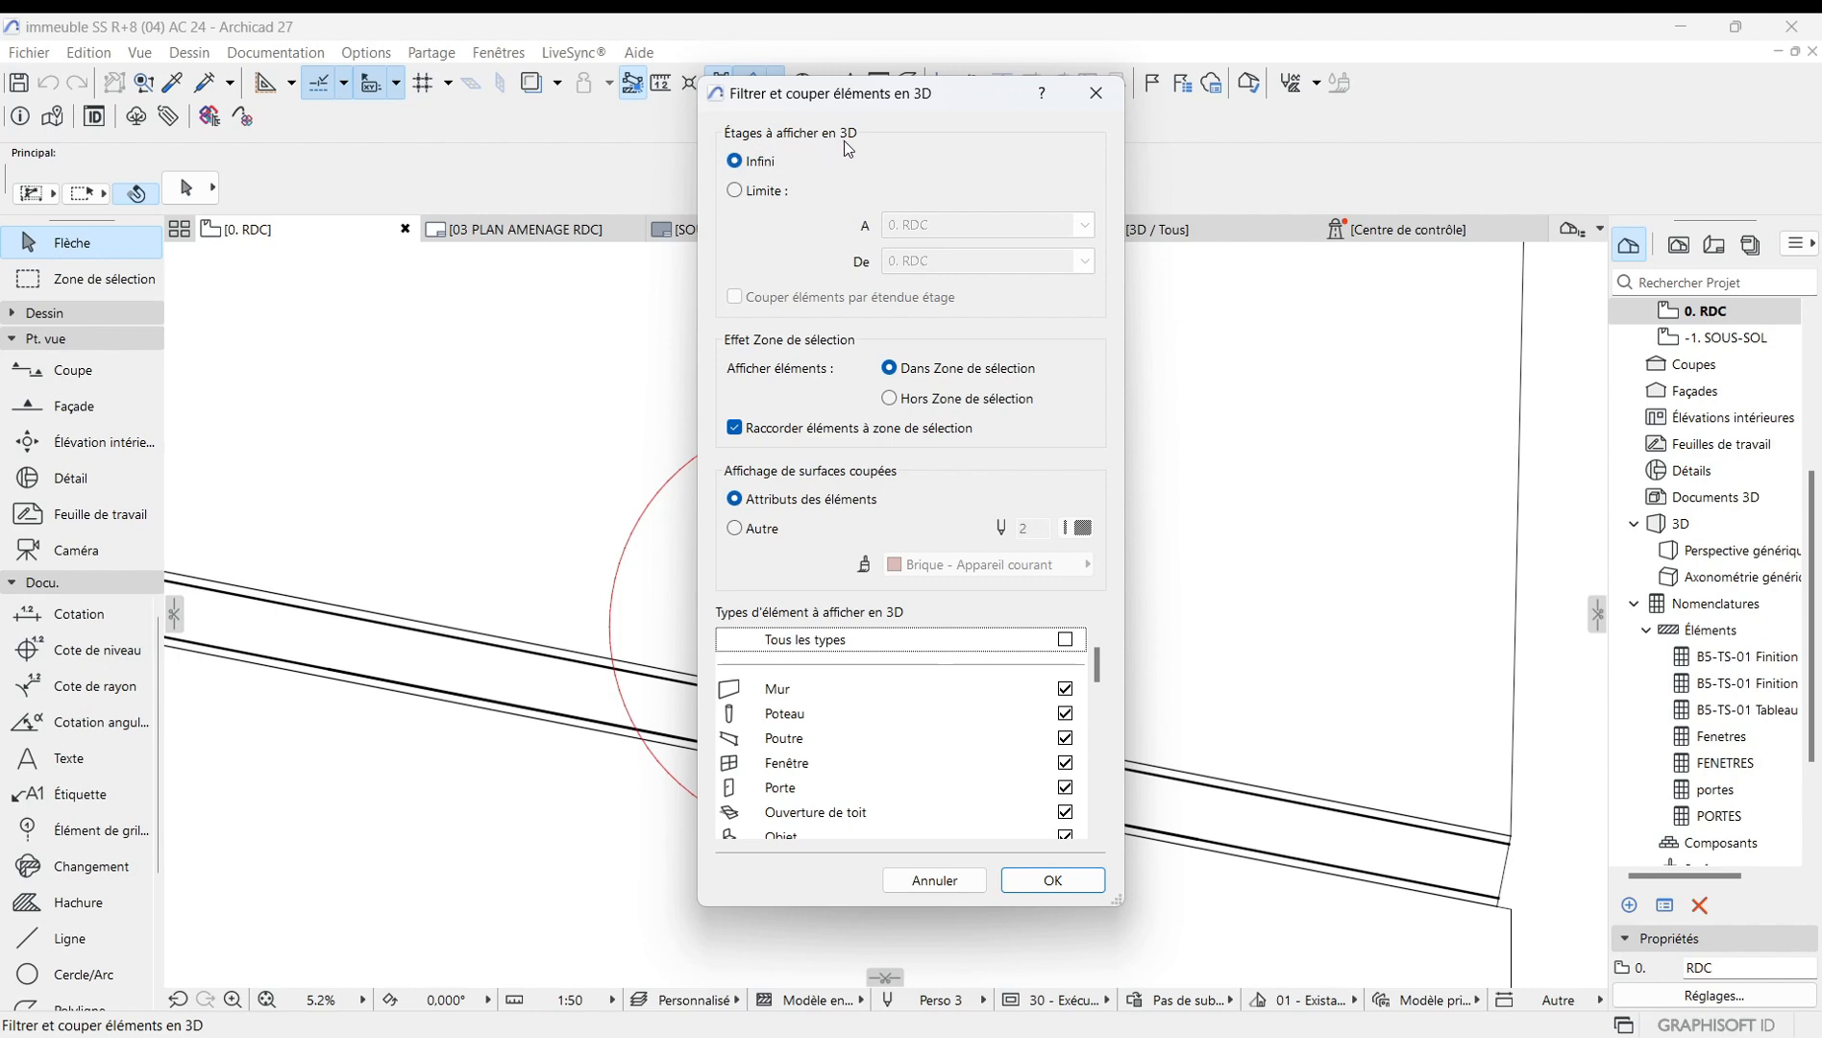
left_click(734, 191)
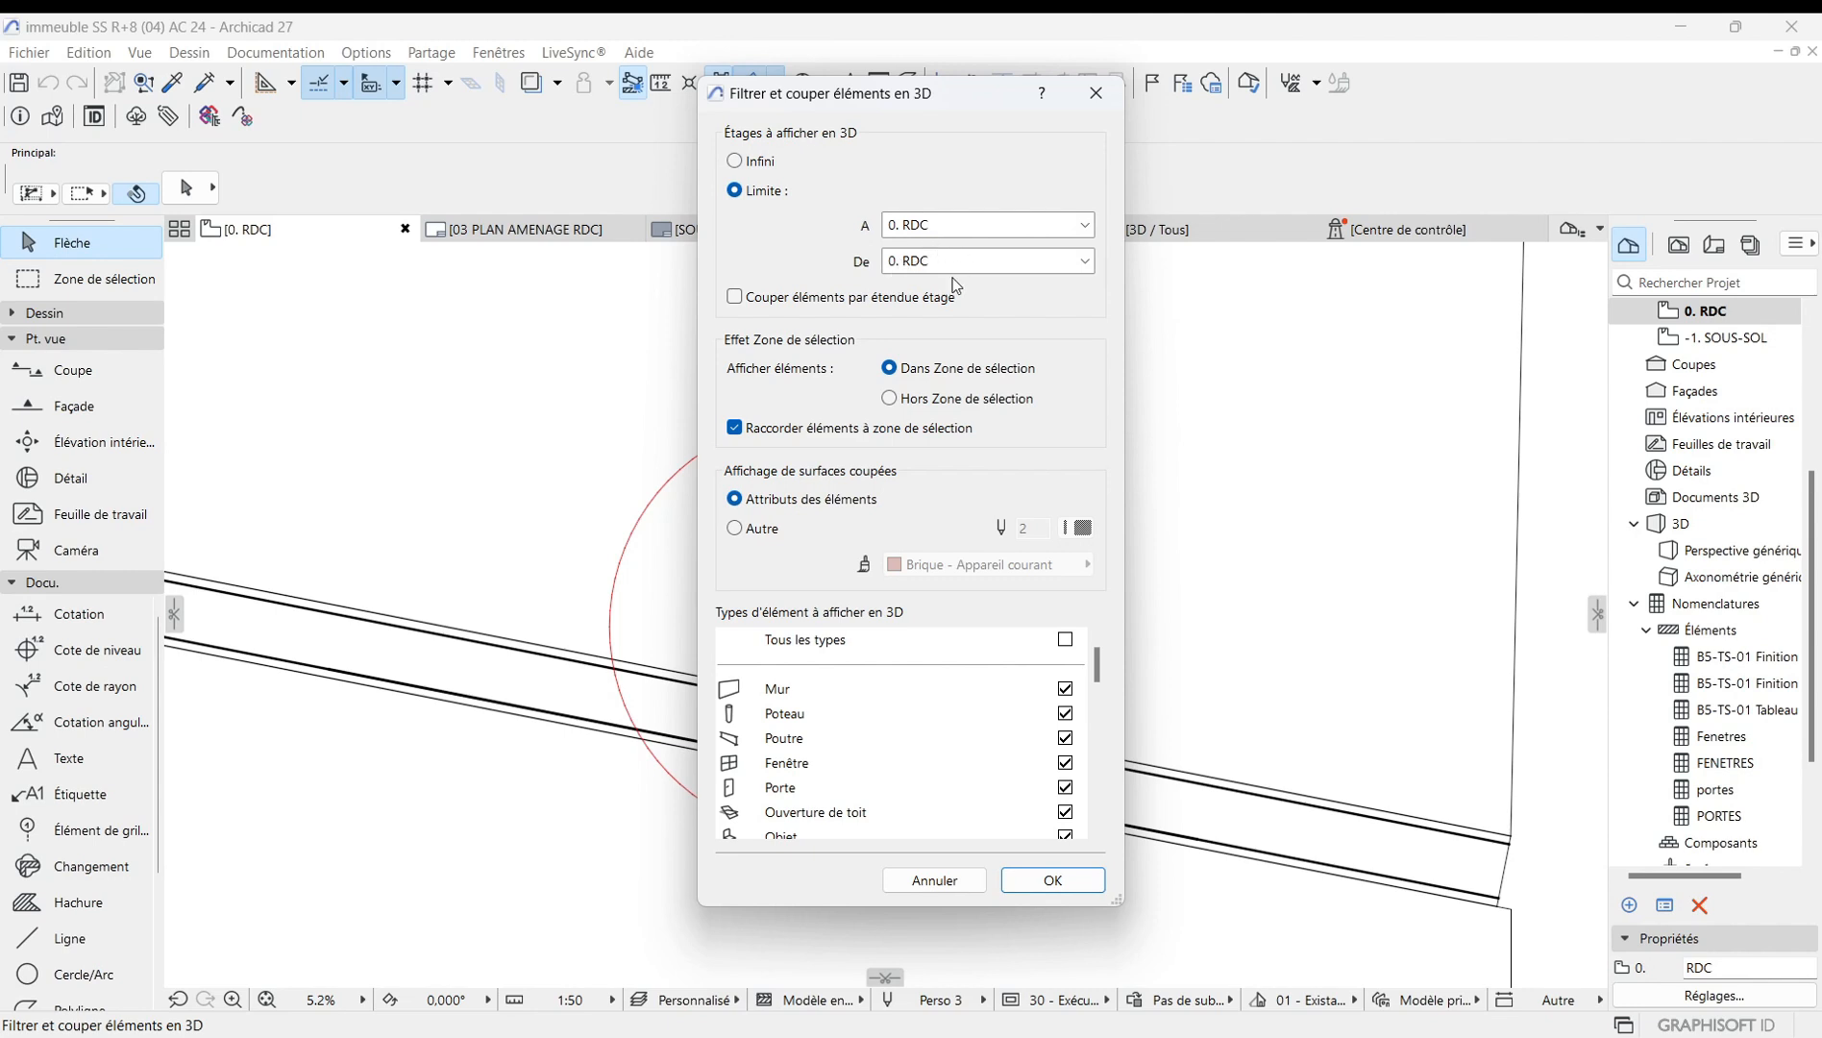
left_click(1086, 226)
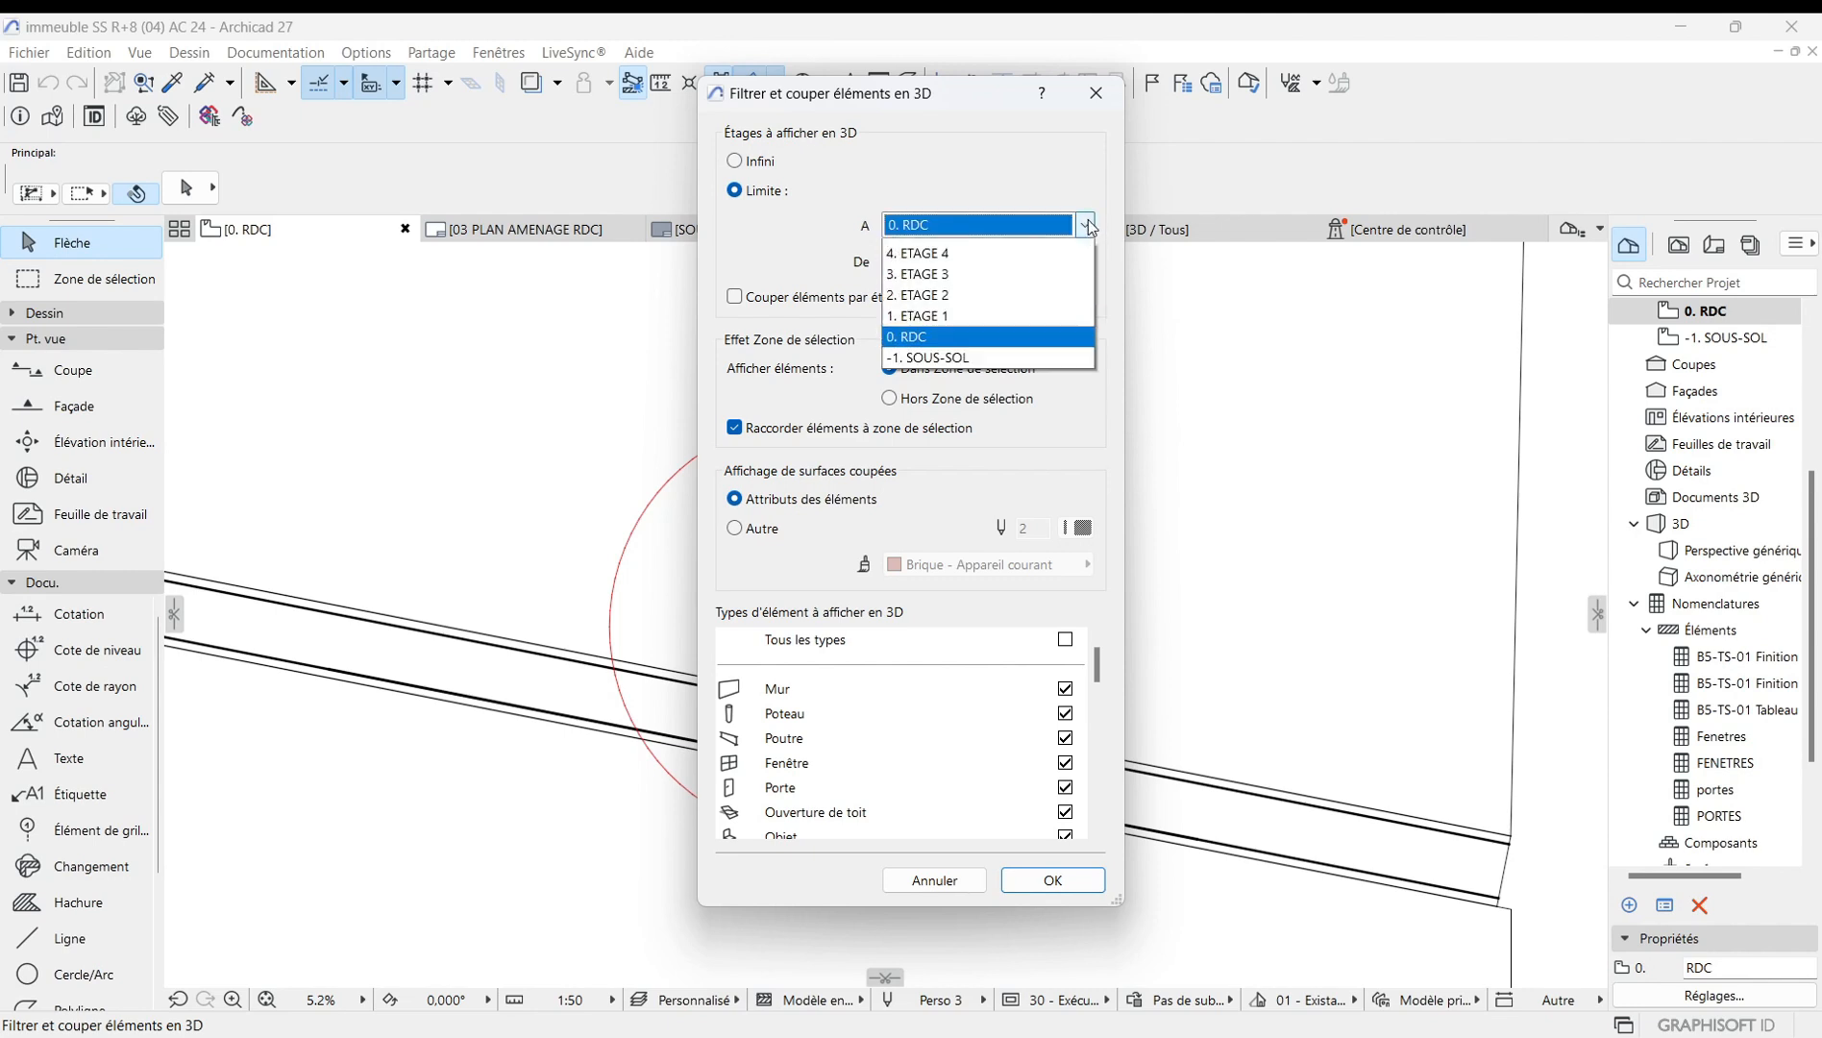
left_click(1088, 226)
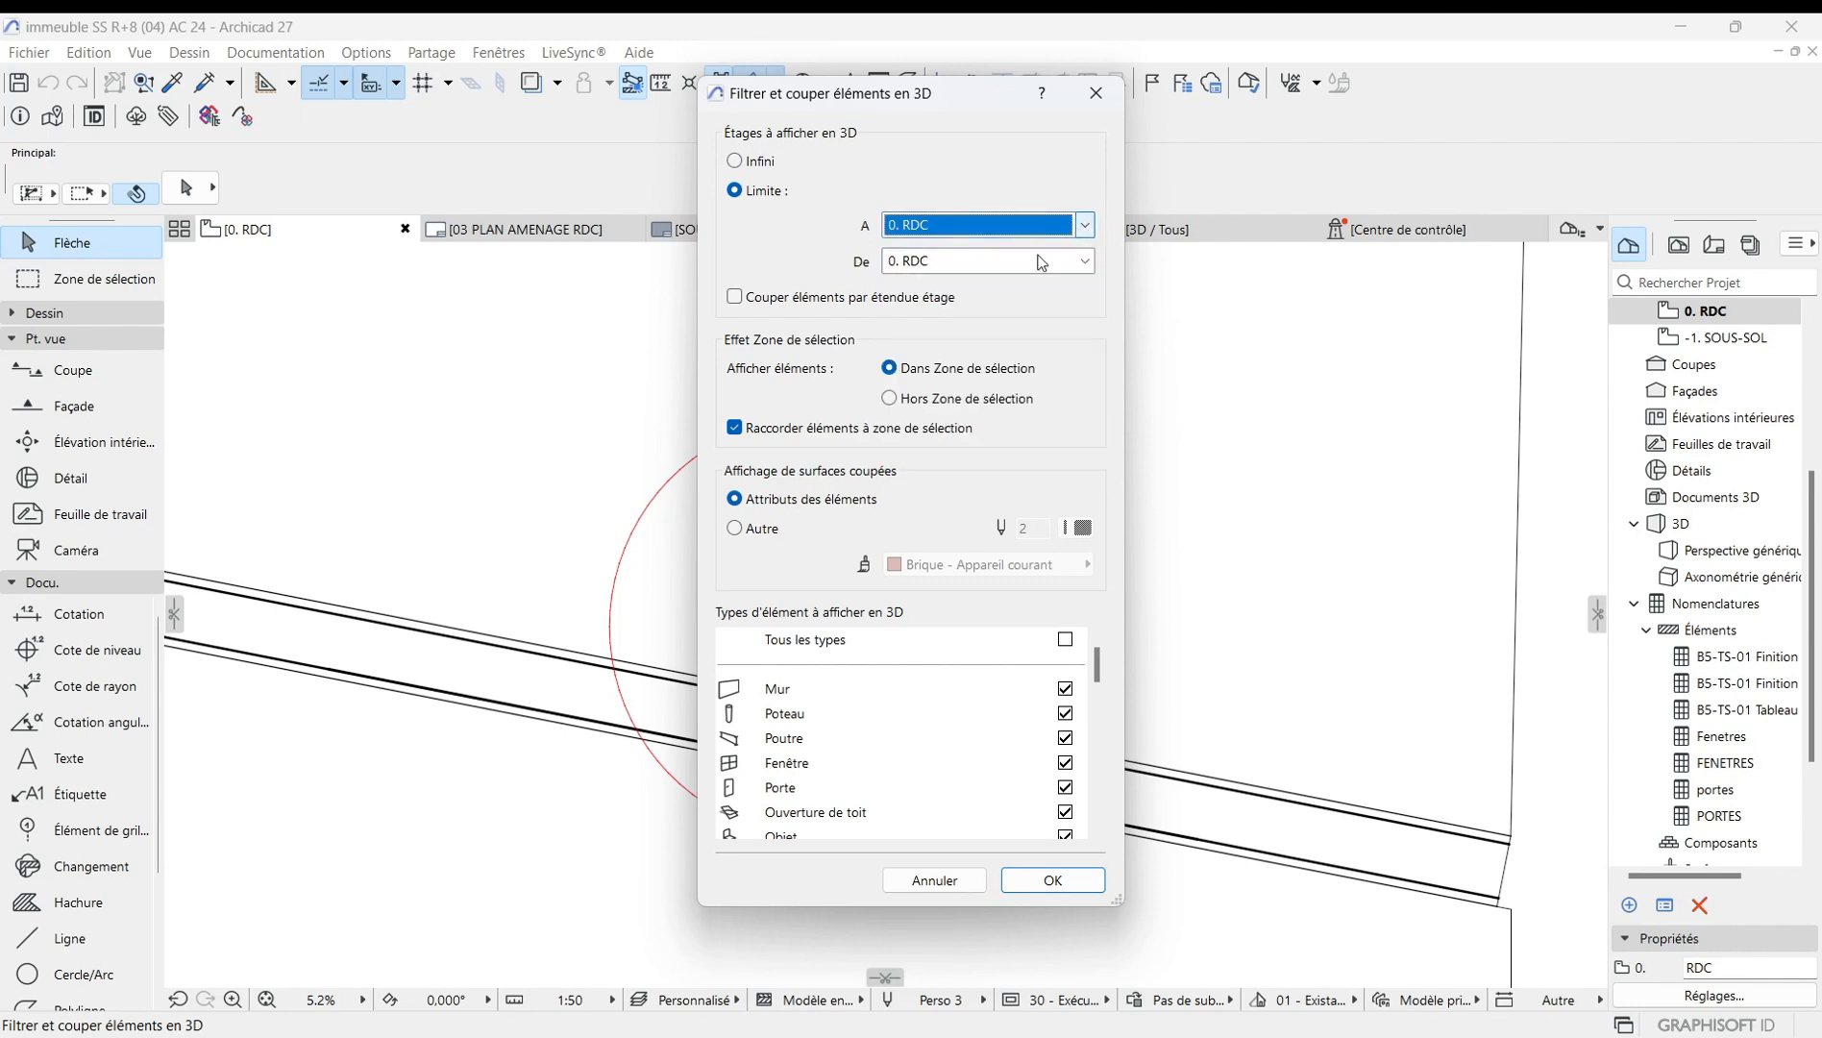
left_click(1054, 881)
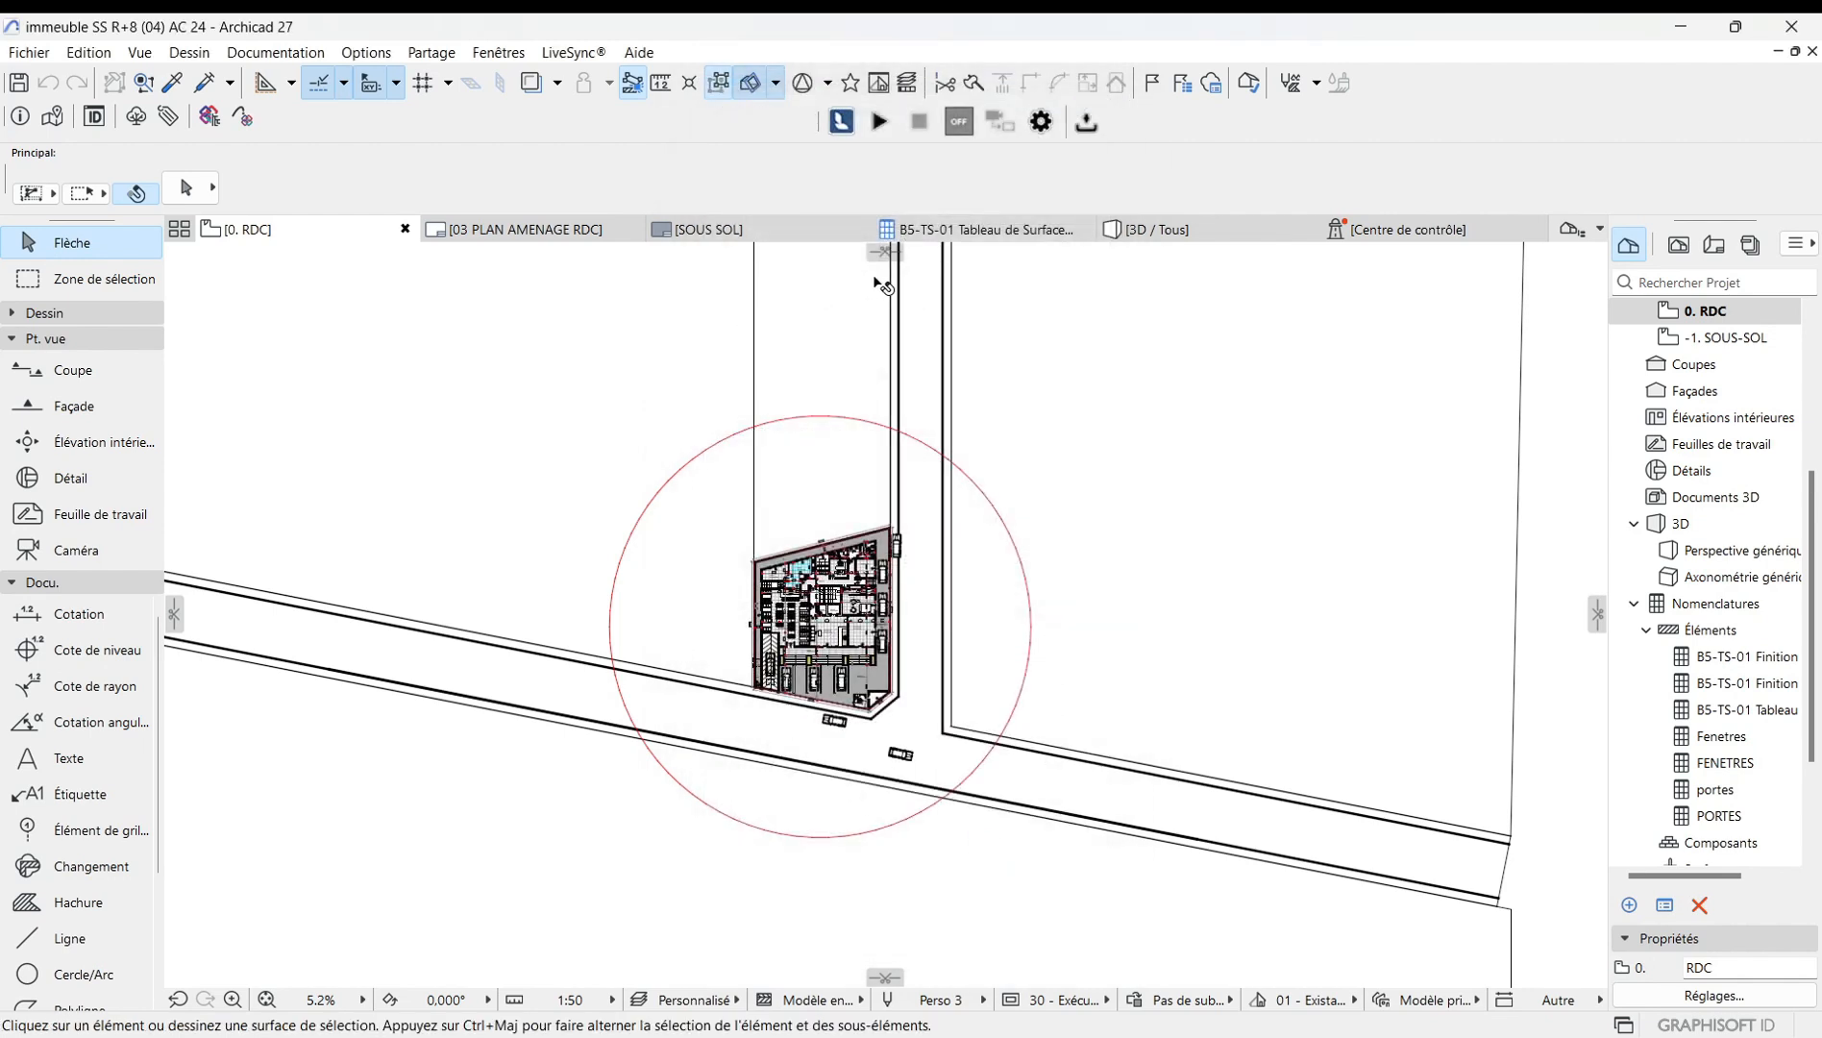
Place a horizontal cutting plane through the middle of the building and examine the cut ground floor in 3D.
left_click_drag(884, 252, 882, 623)
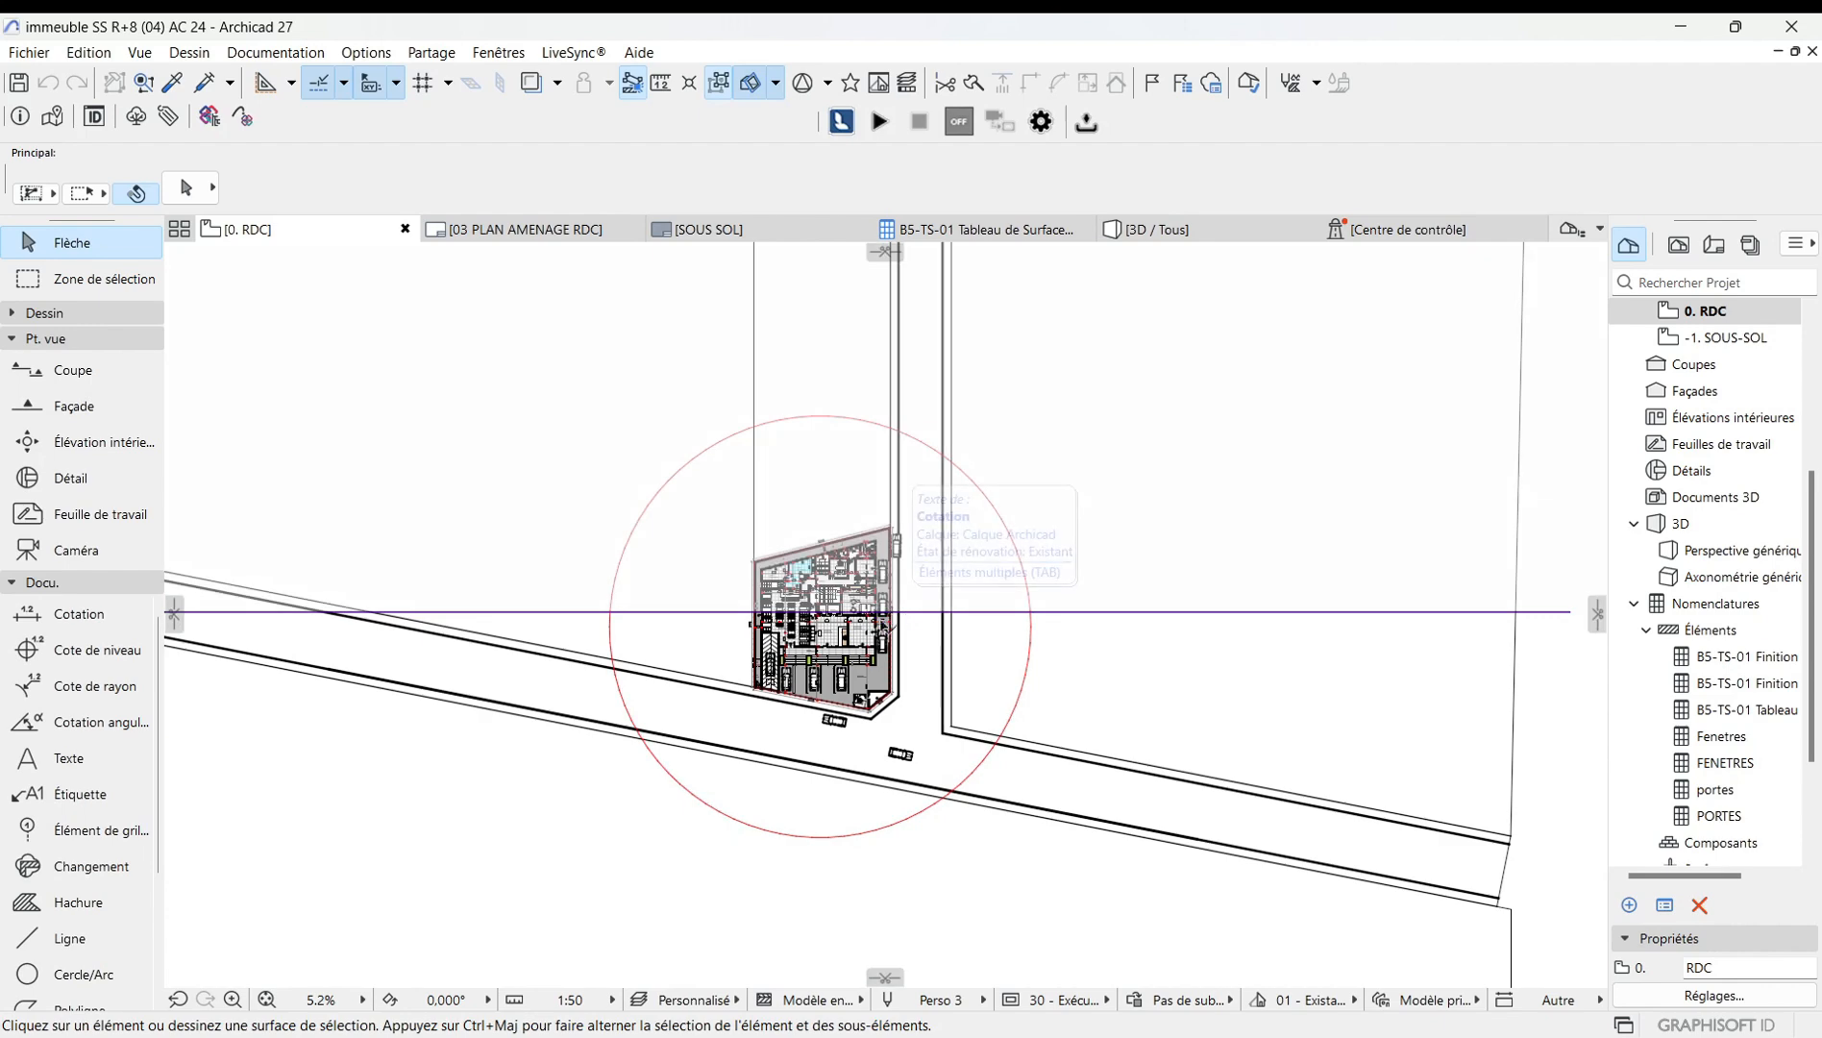
left_click(1195, 231)
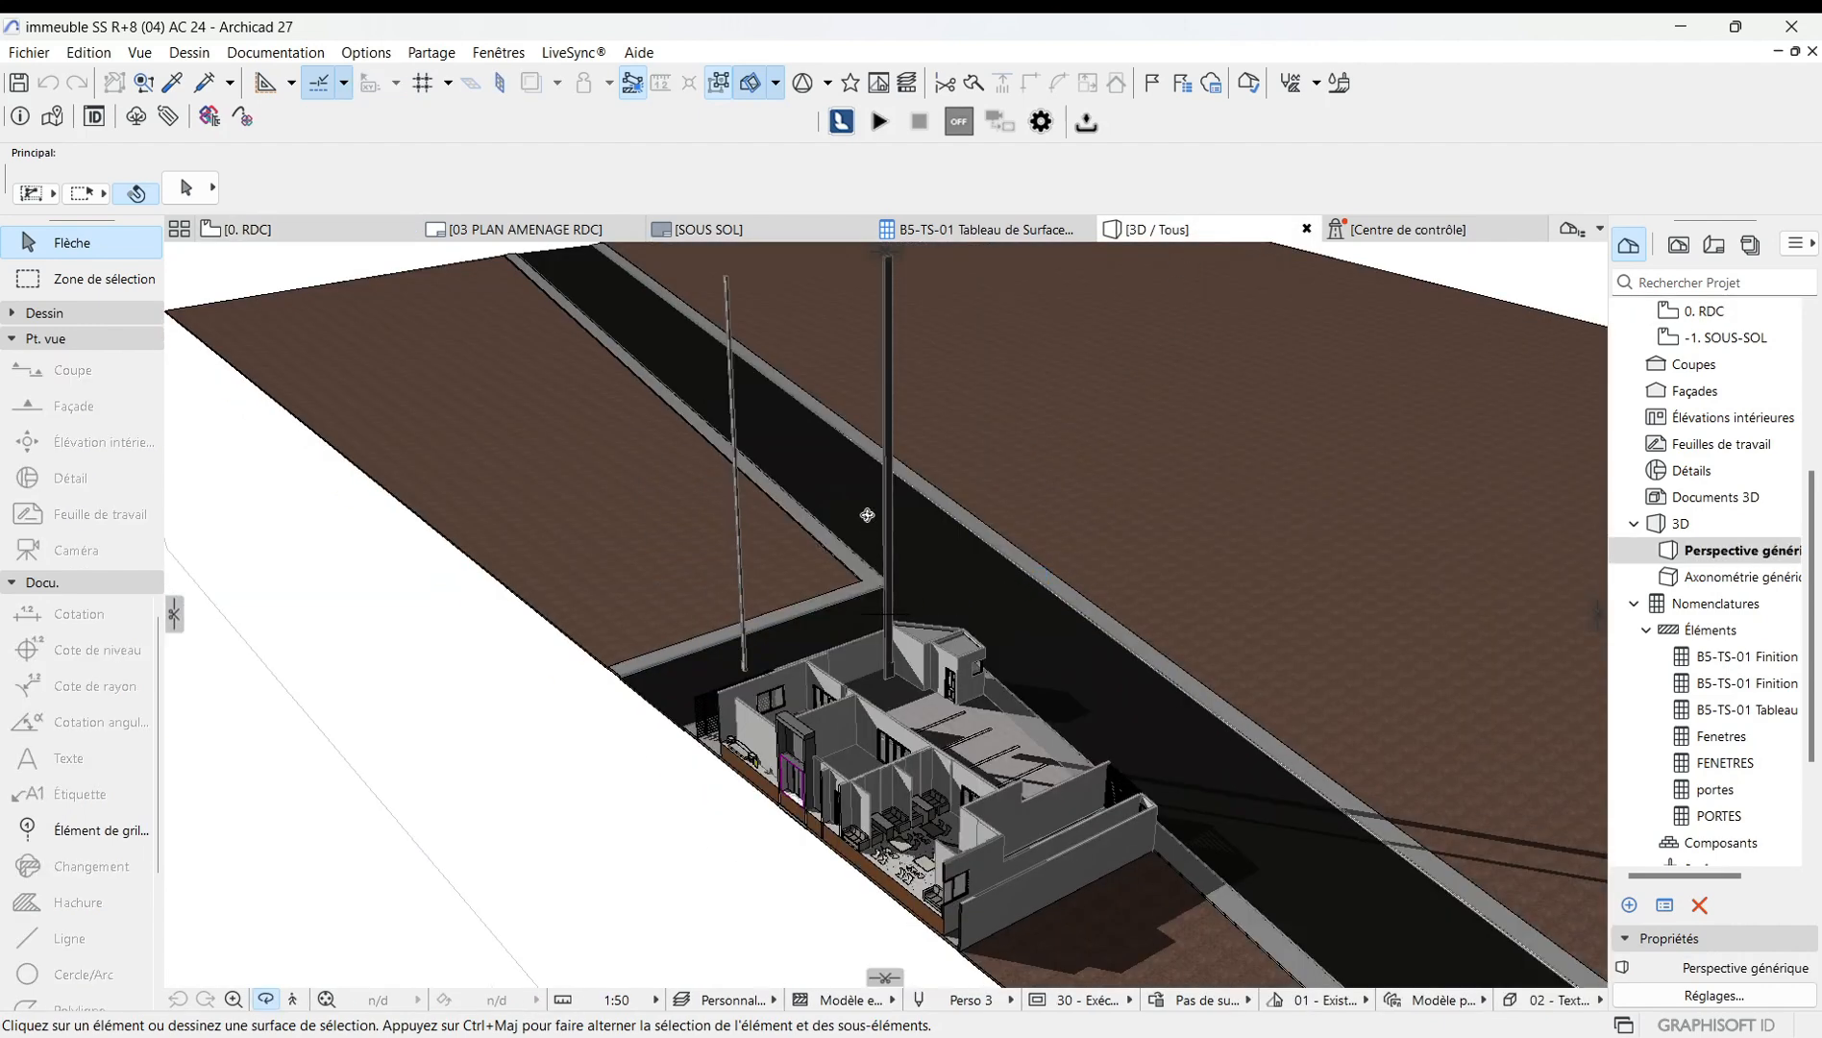
scroll(866, 517, "down", 3)
scroll(878, 759, "up", 6)
left_click_drag(881, 727, 538, 534)
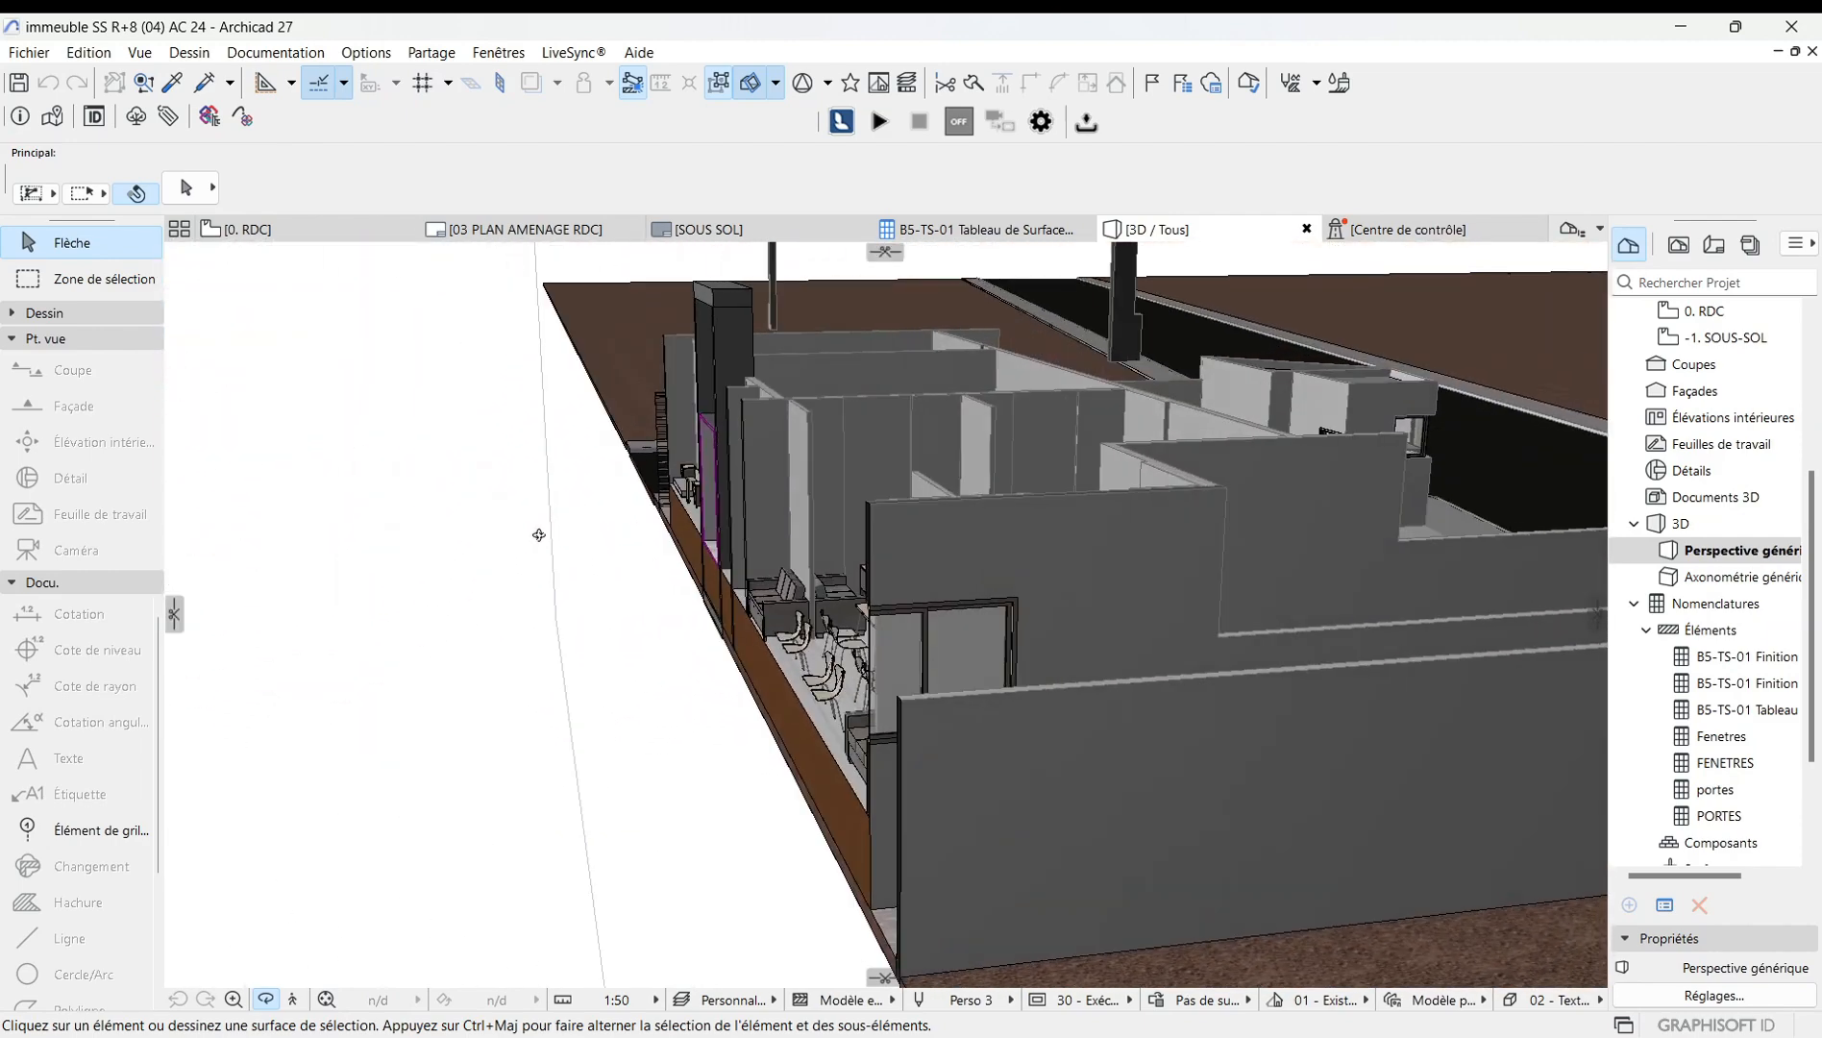
left_click_drag(624, 678, 874, 701)
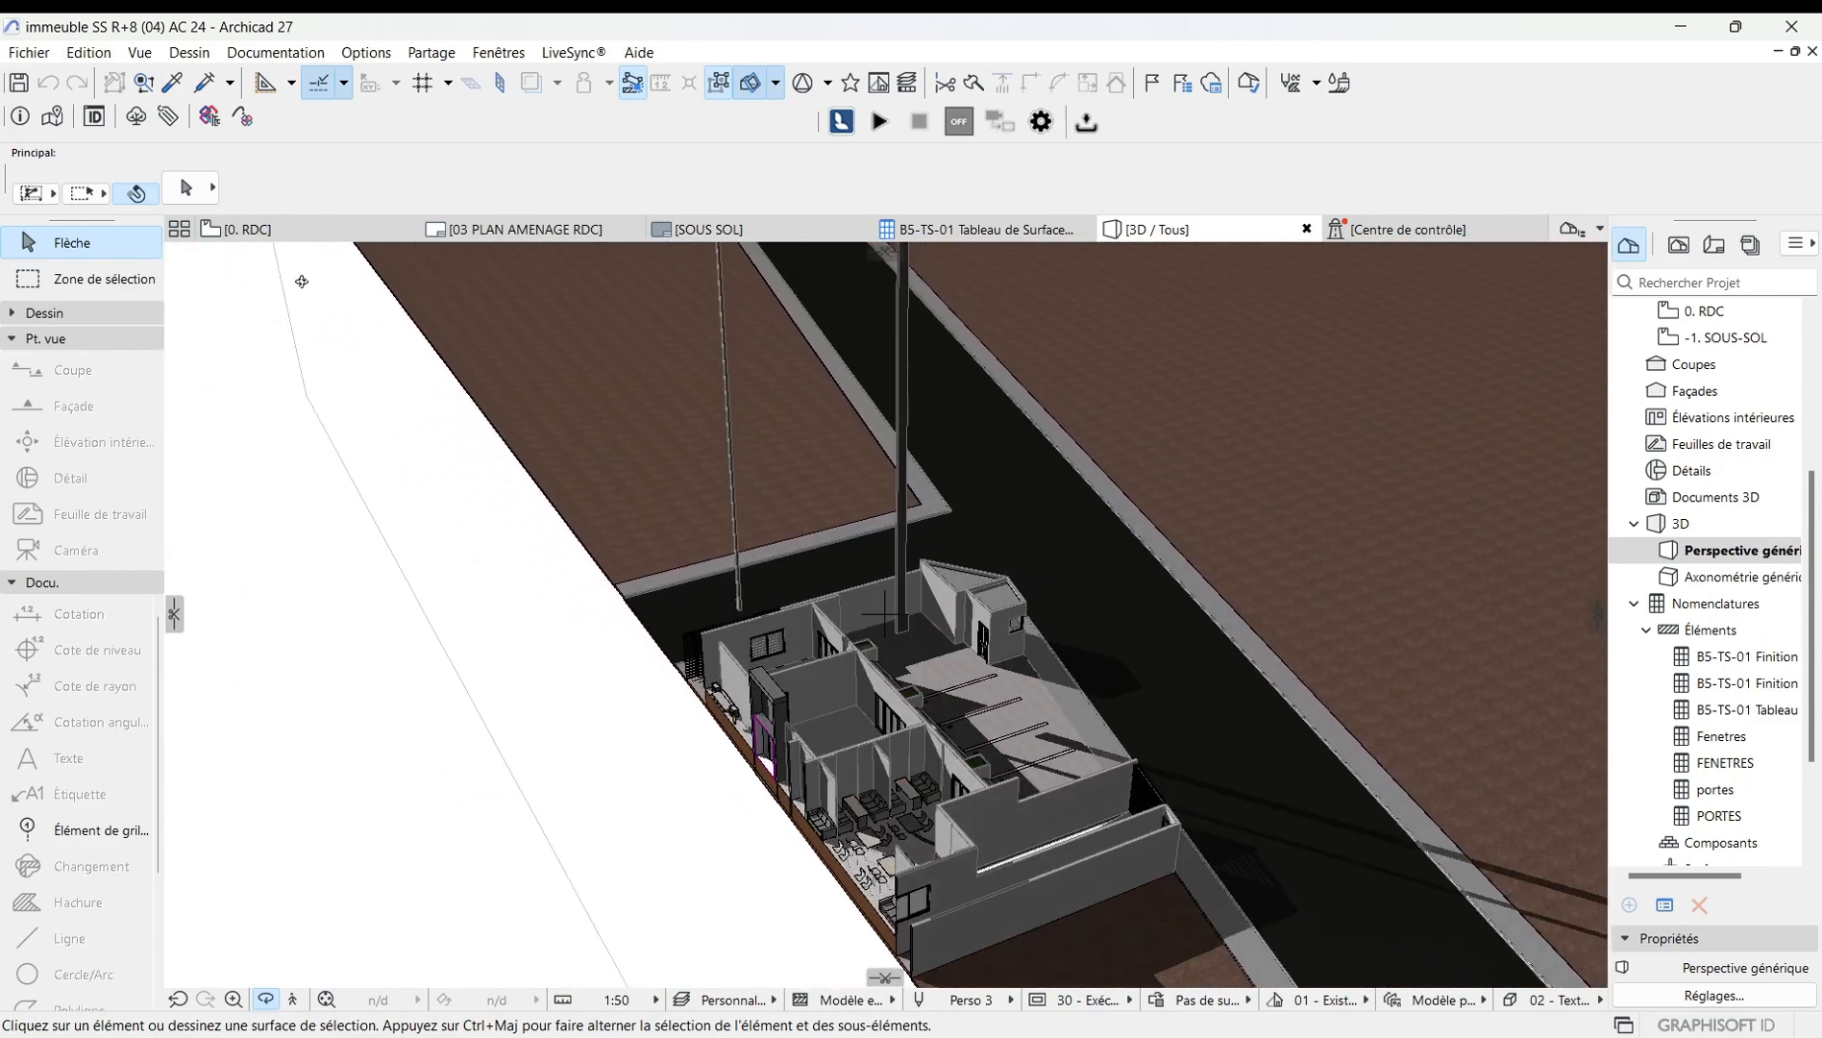
In the 3D filter settings, restore infinite floors and show elements outside the marquee zone.
left_click(301, 231)
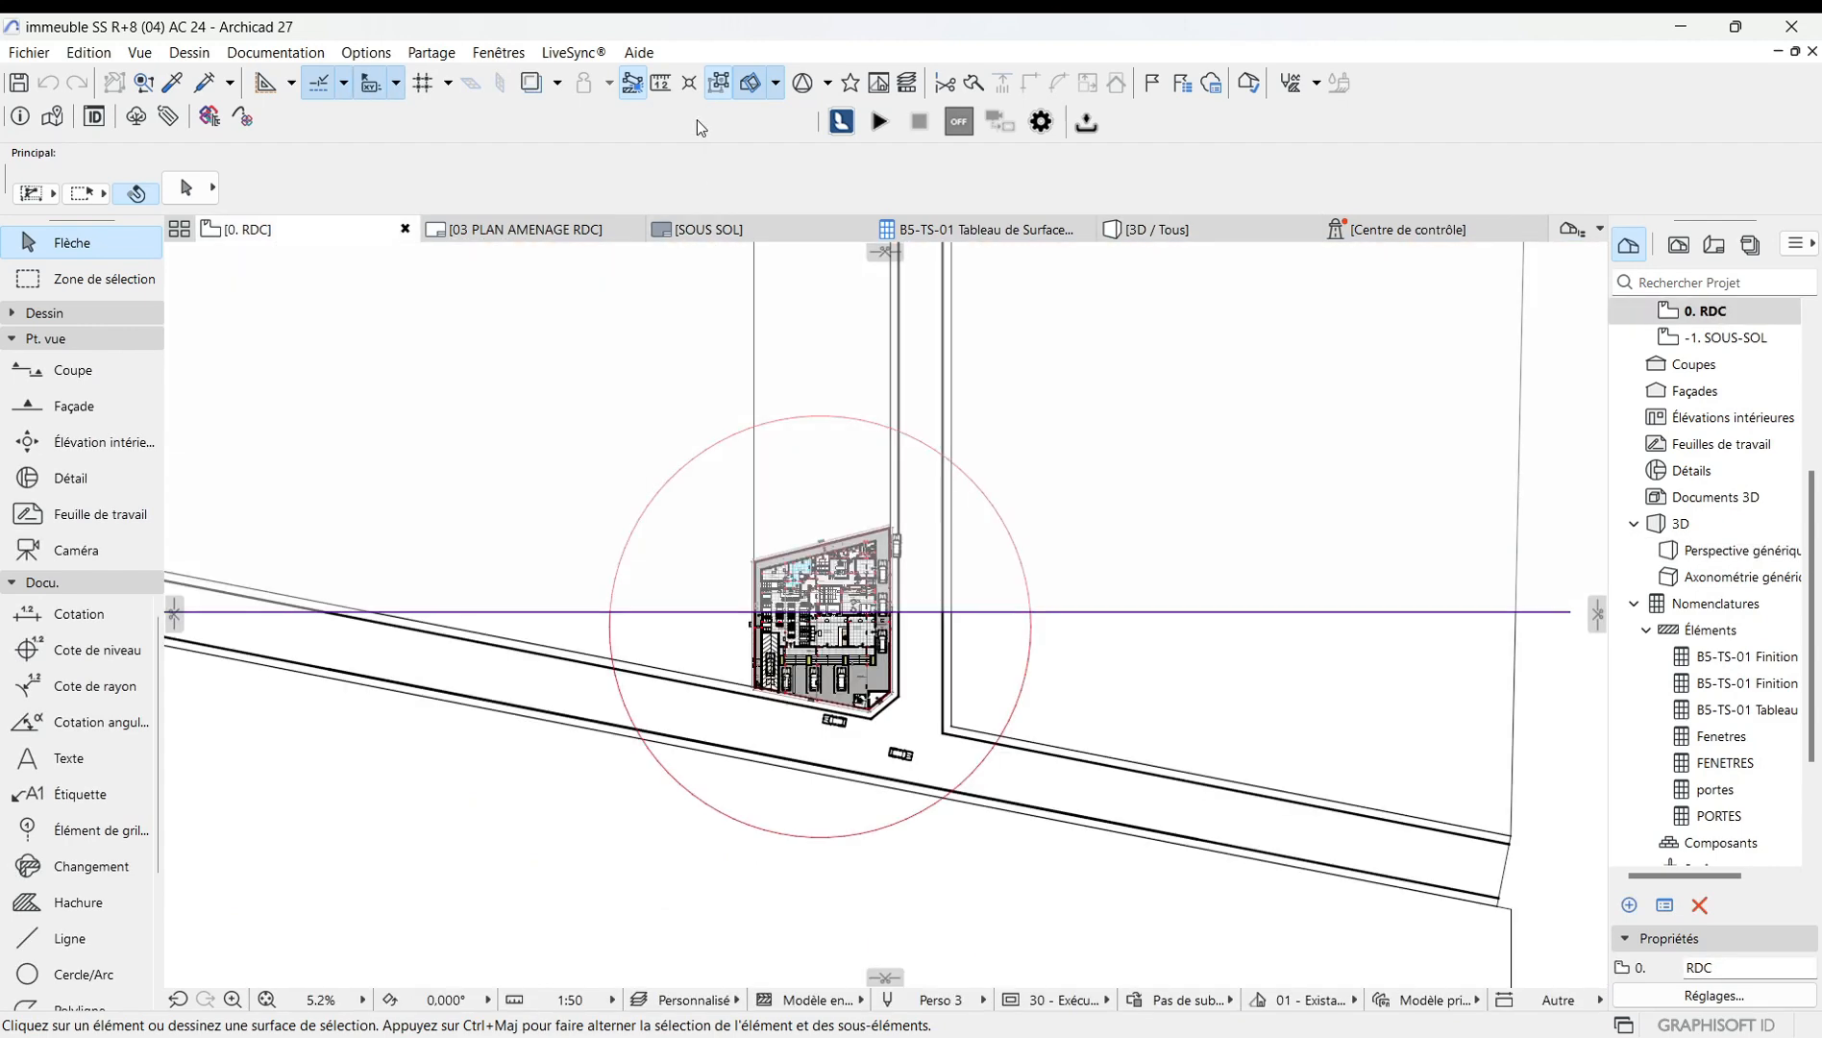
left_click(777, 83)
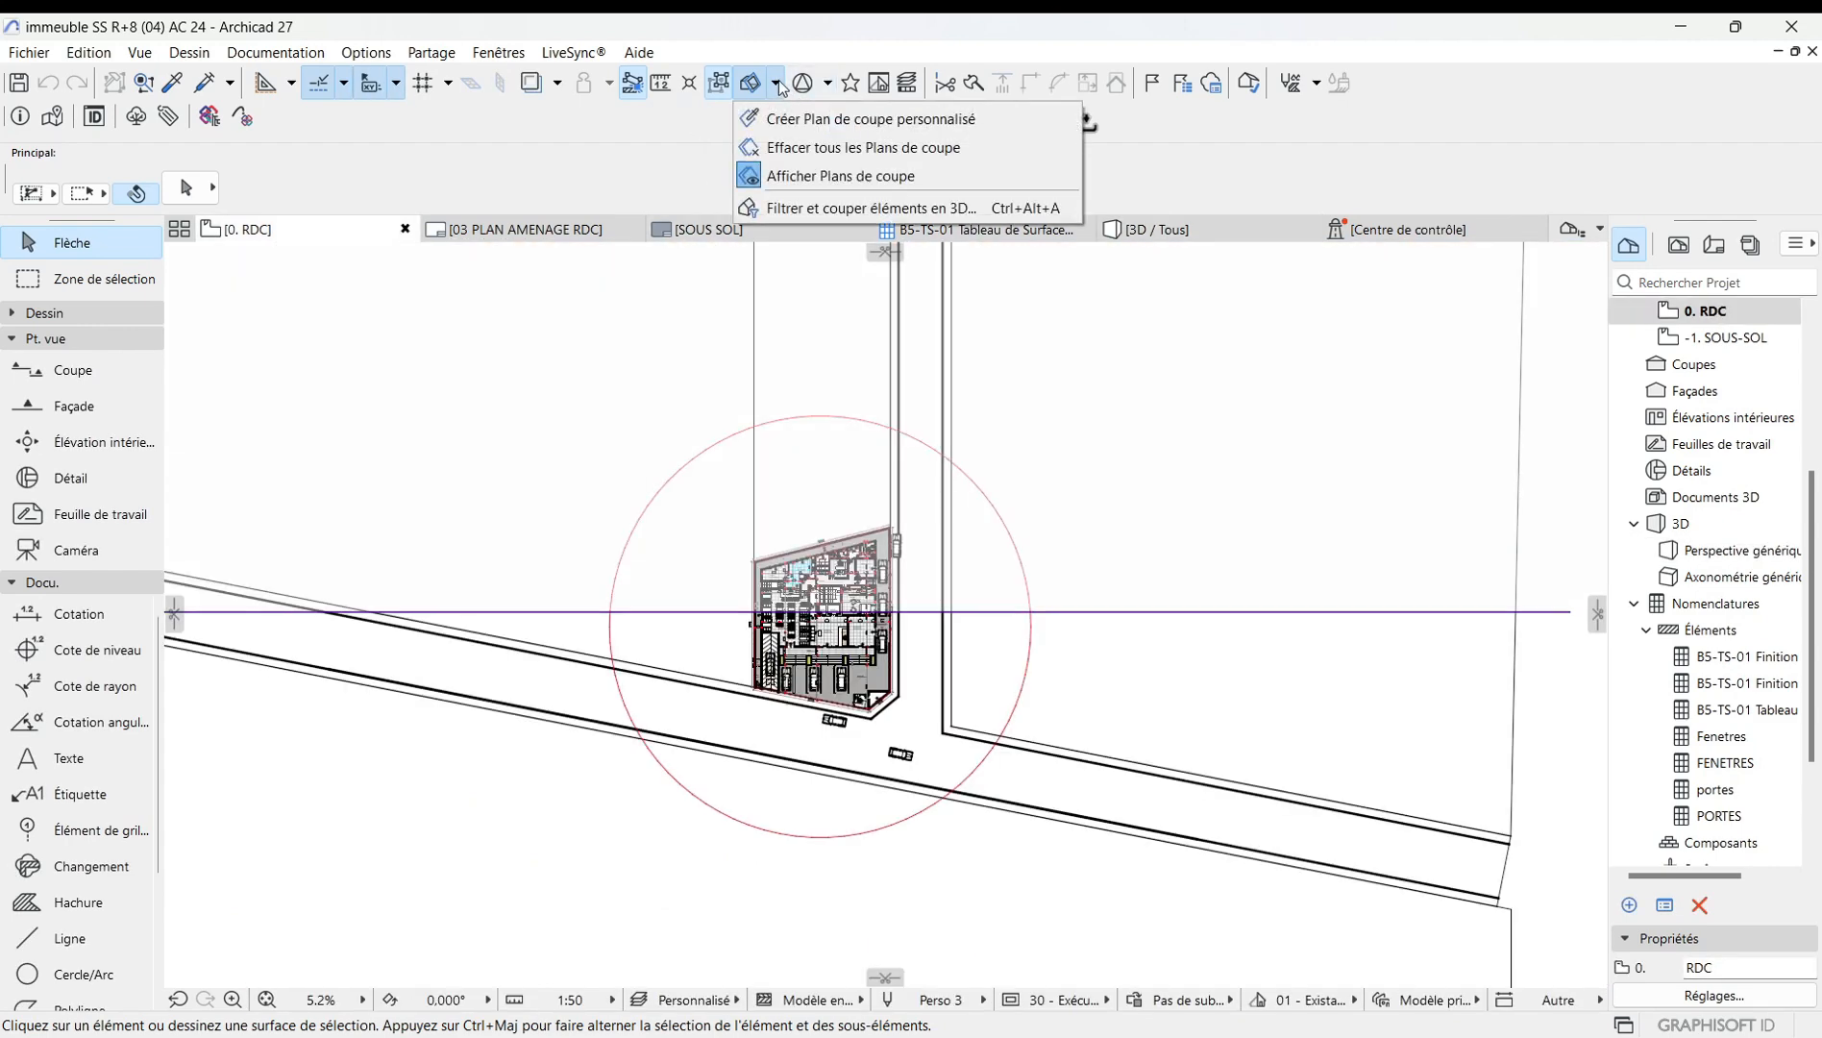
left_click(801, 207)
left_click(759, 164)
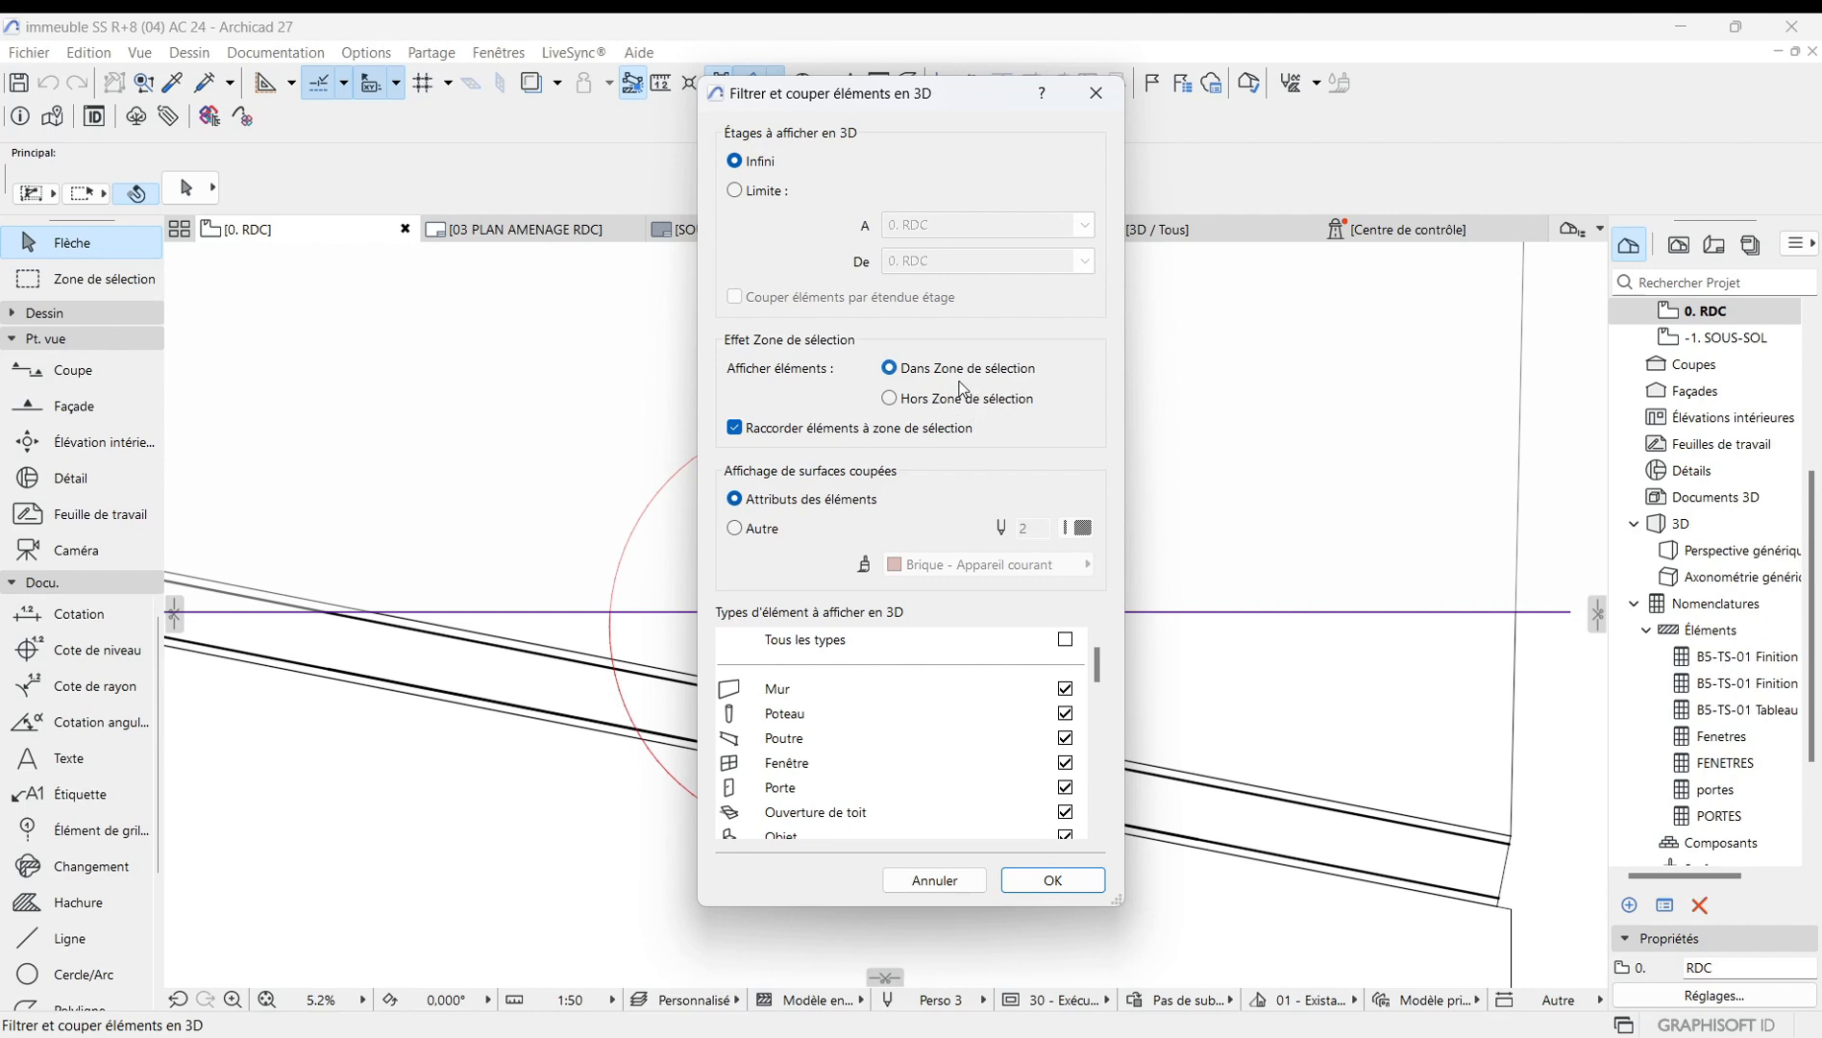
left_click(891, 400)
left_click(1062, 876)
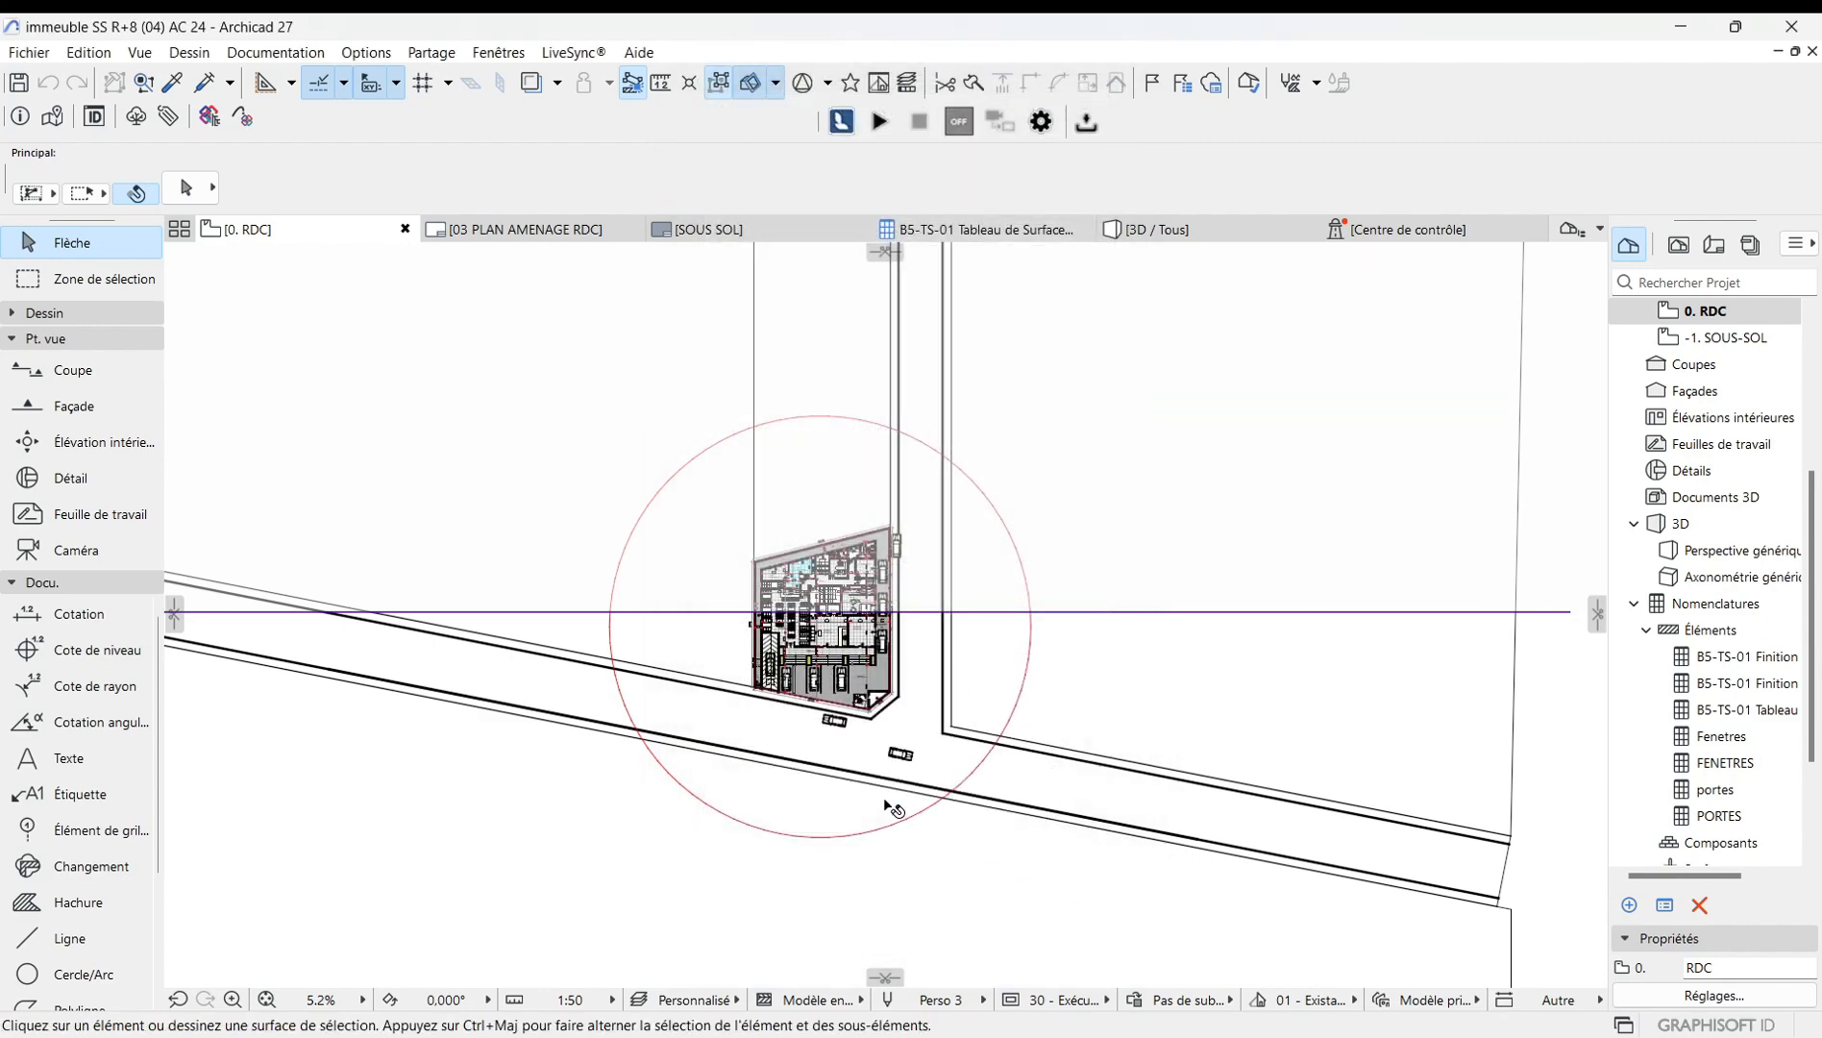
Delete the cutting plane from the 0. RDC floor plan.
scroll(843, 626, "up", 3)
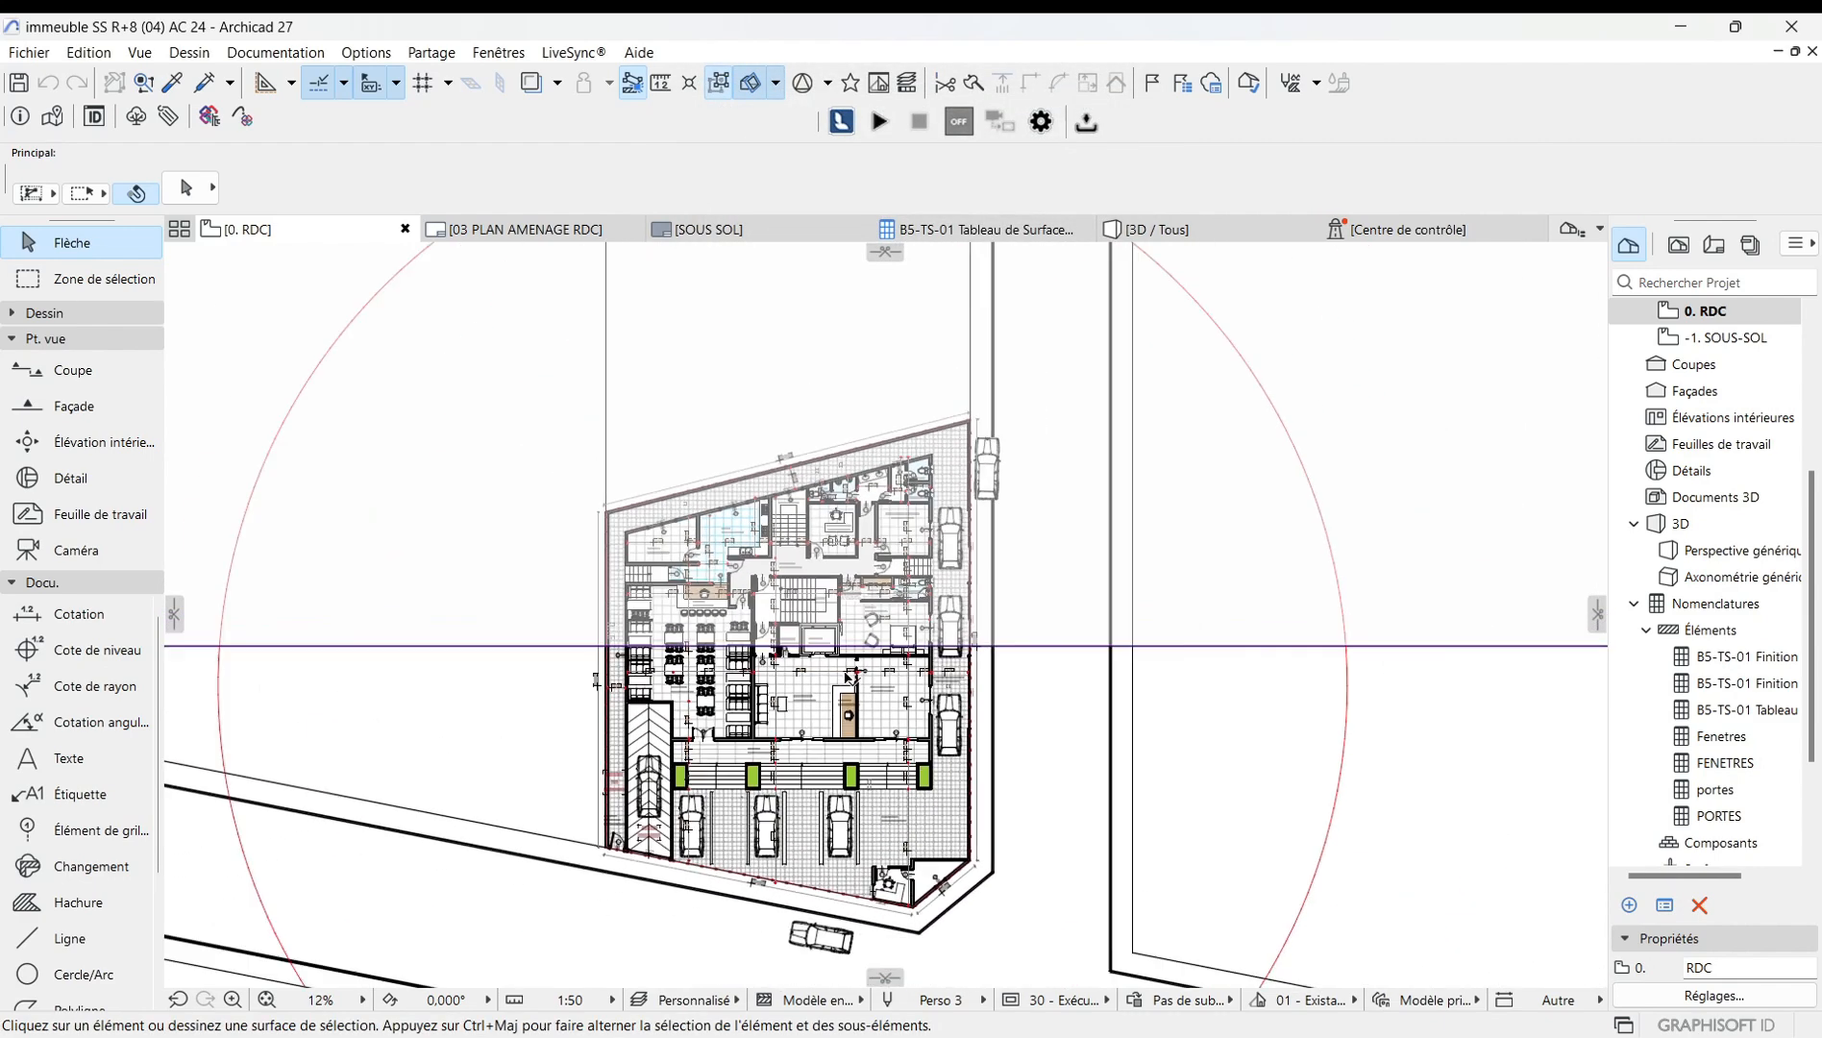
scroll(908, 652, "down", 3)
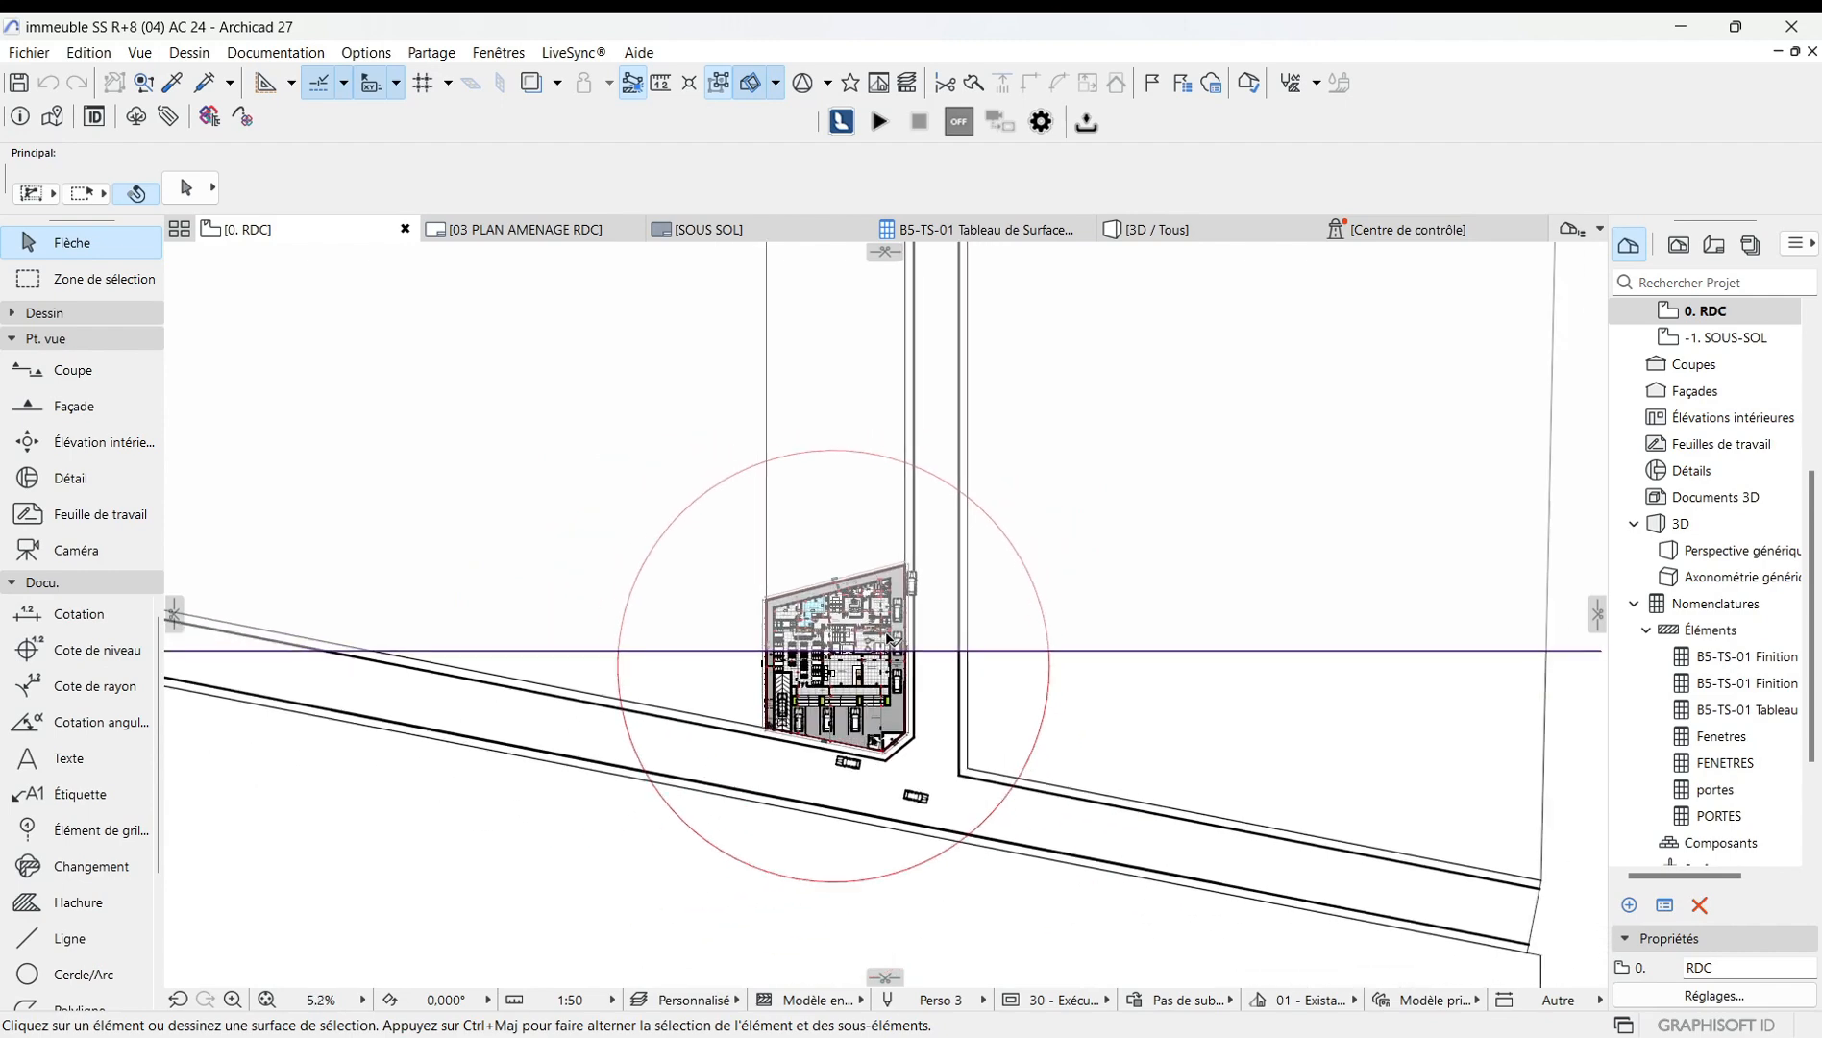
left_click(987, 651)
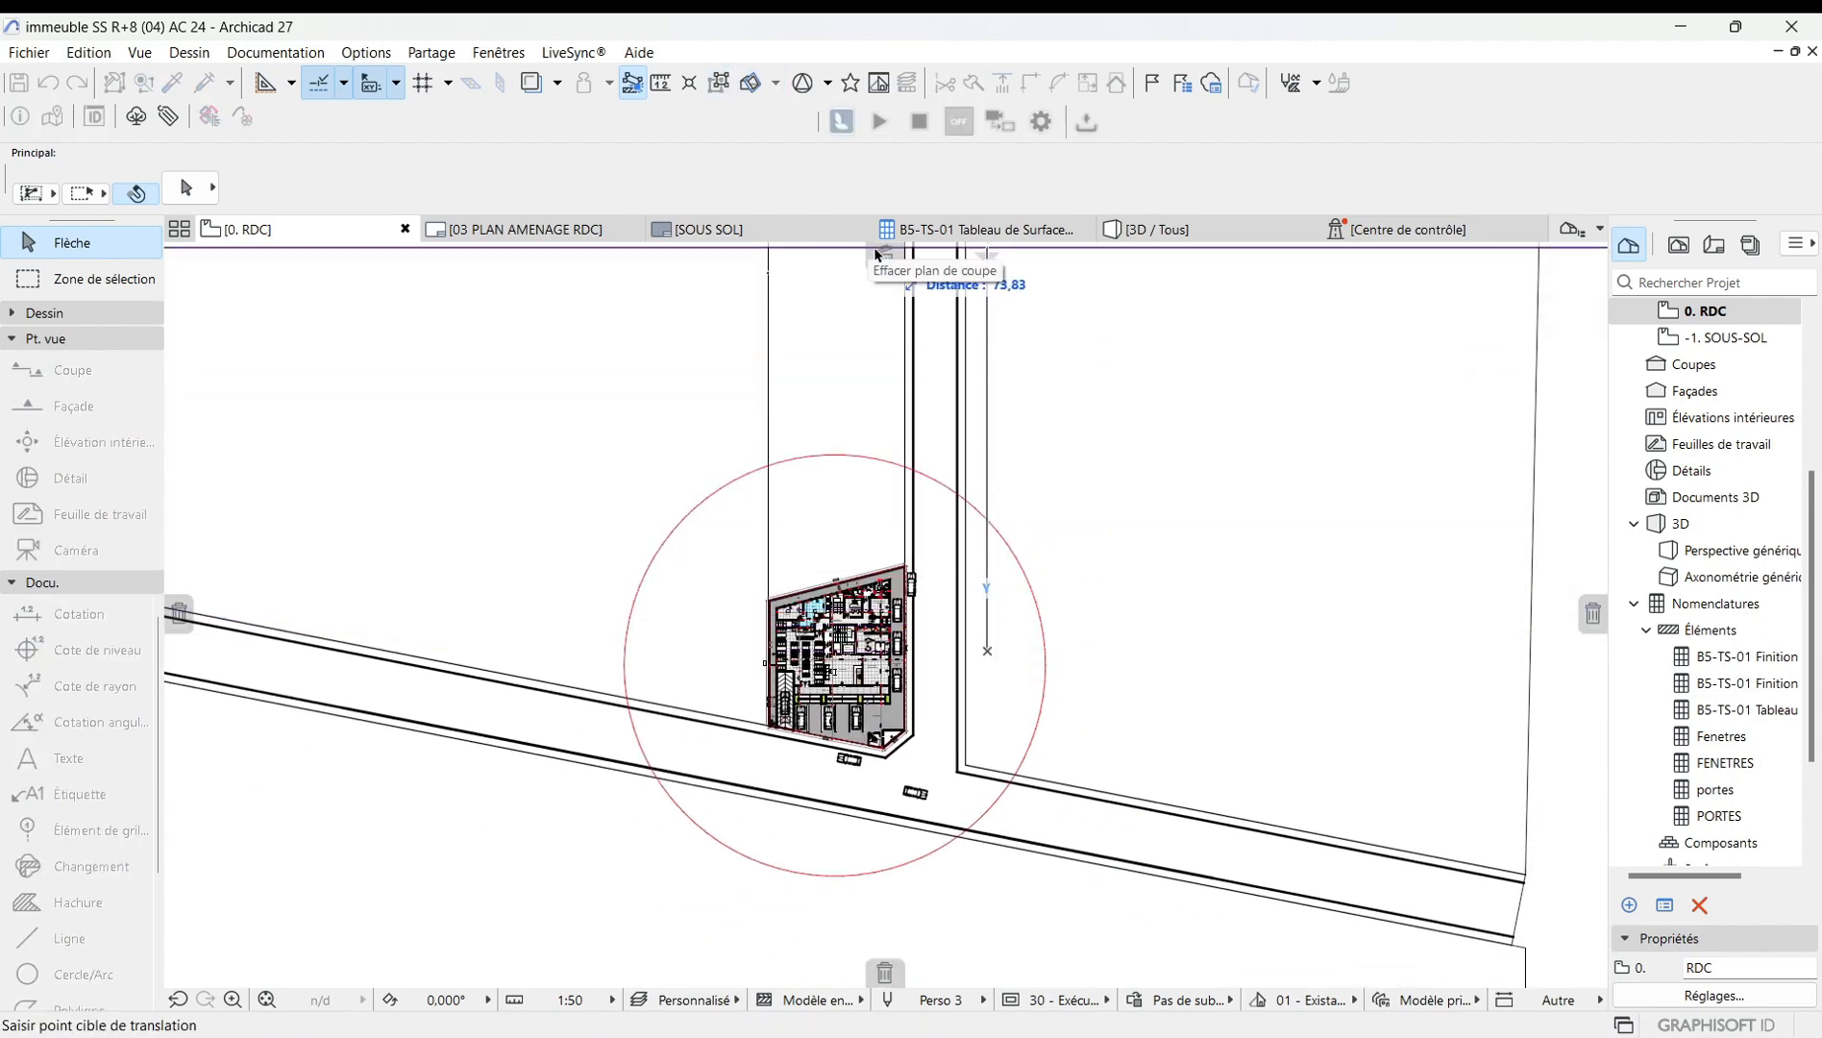
left_click_drag(886, 264, 886, 262)
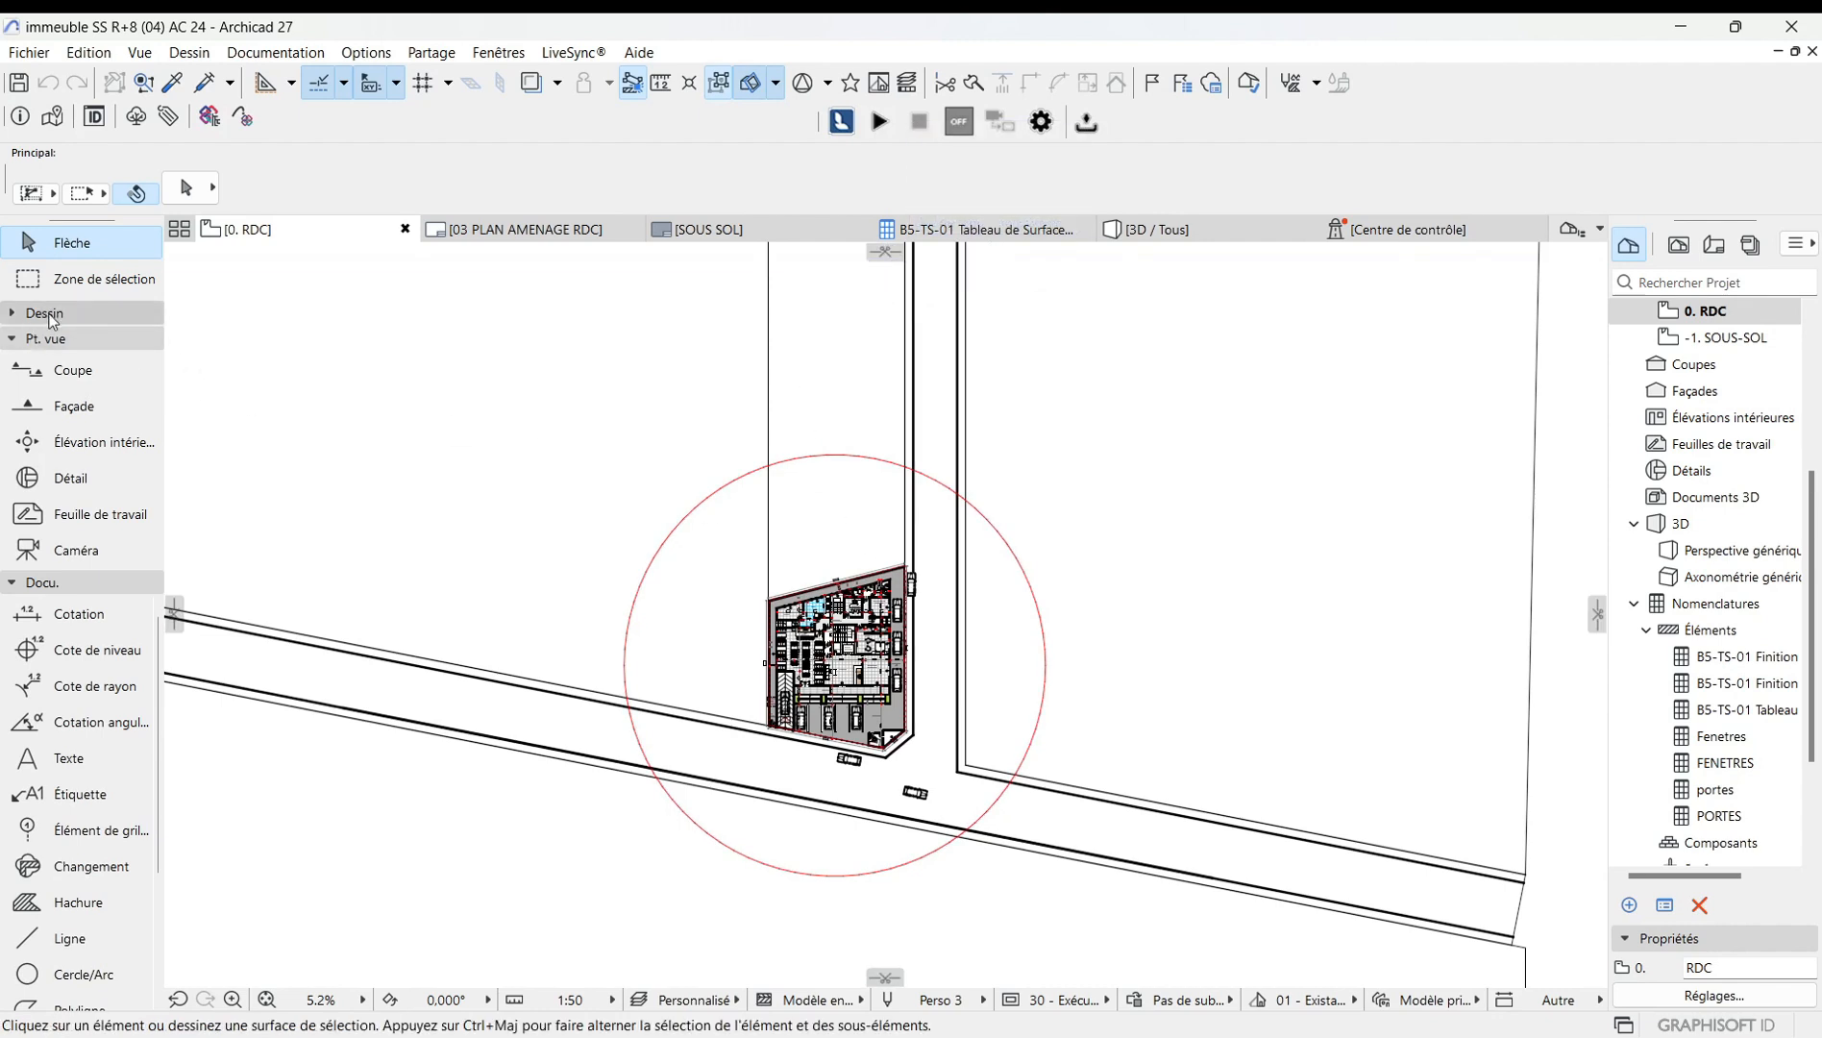
Draw a rectangular selection marquee over the central area of the ground-floor plan.
left_click(44, 314)
left_click(45, 289)
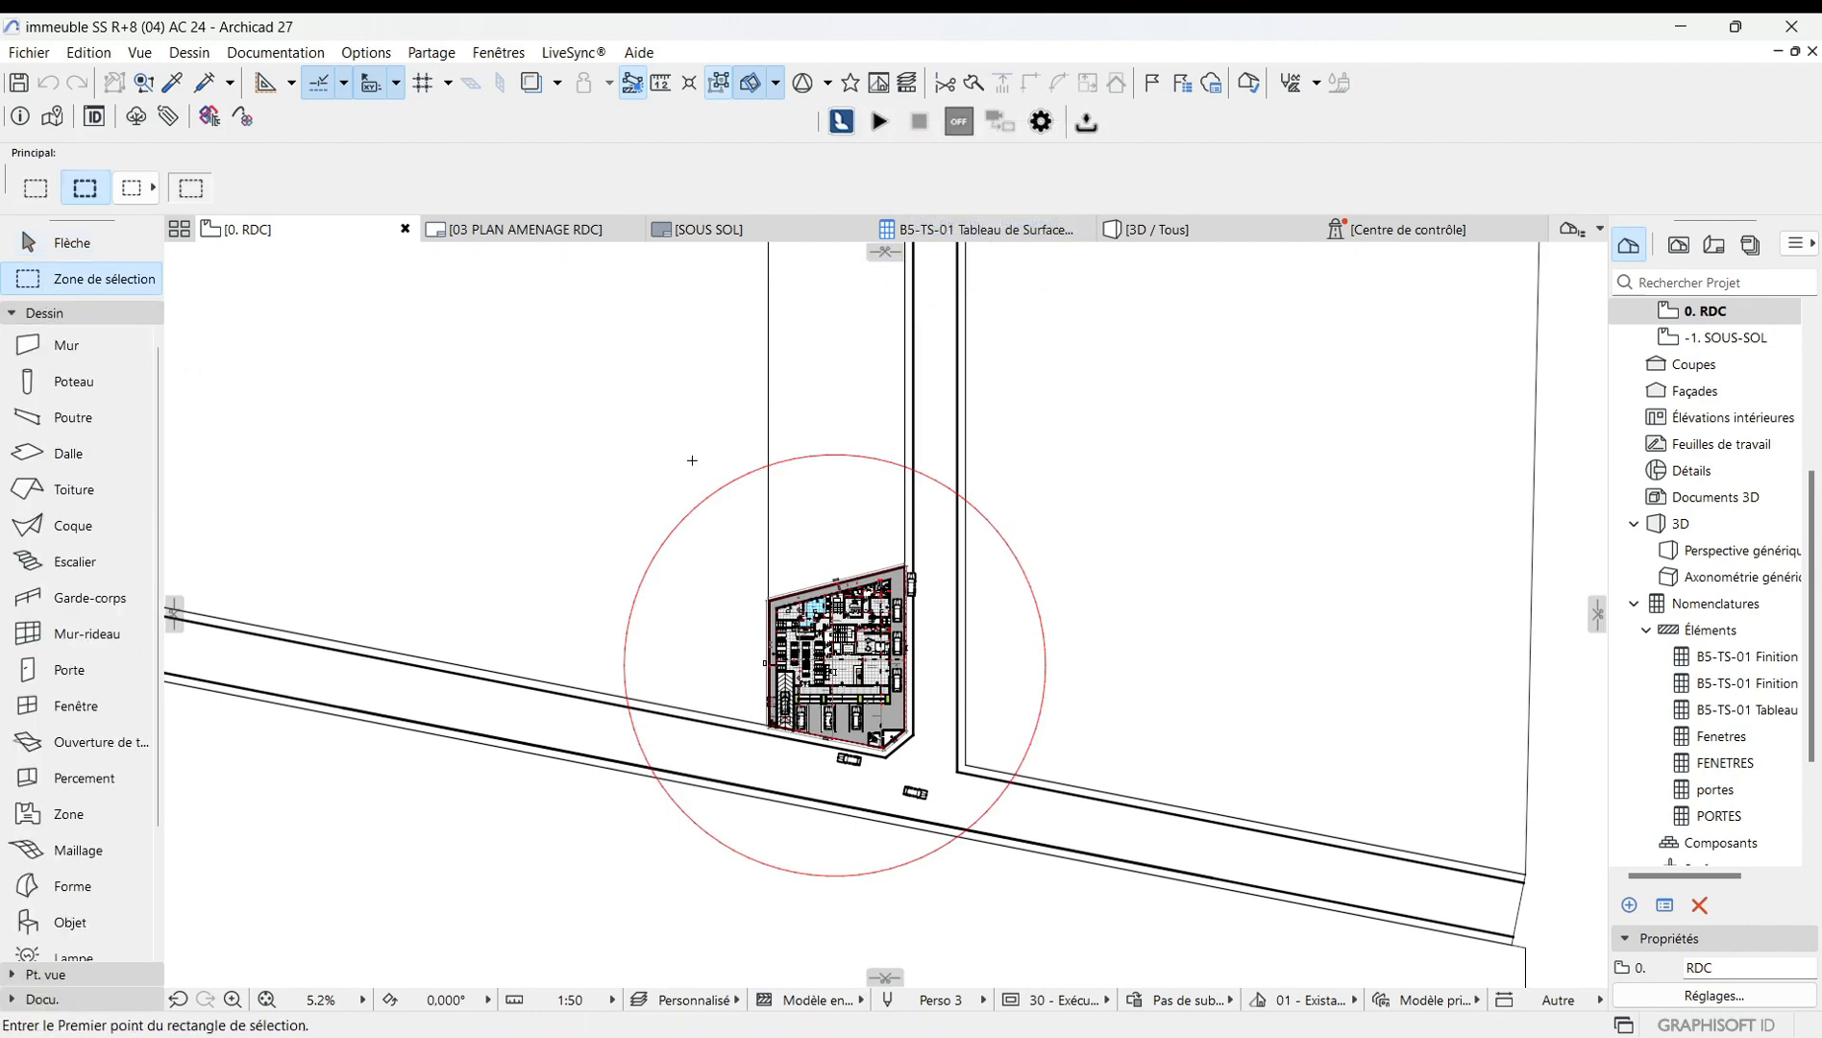
scroll(834, 665, "up", 5)
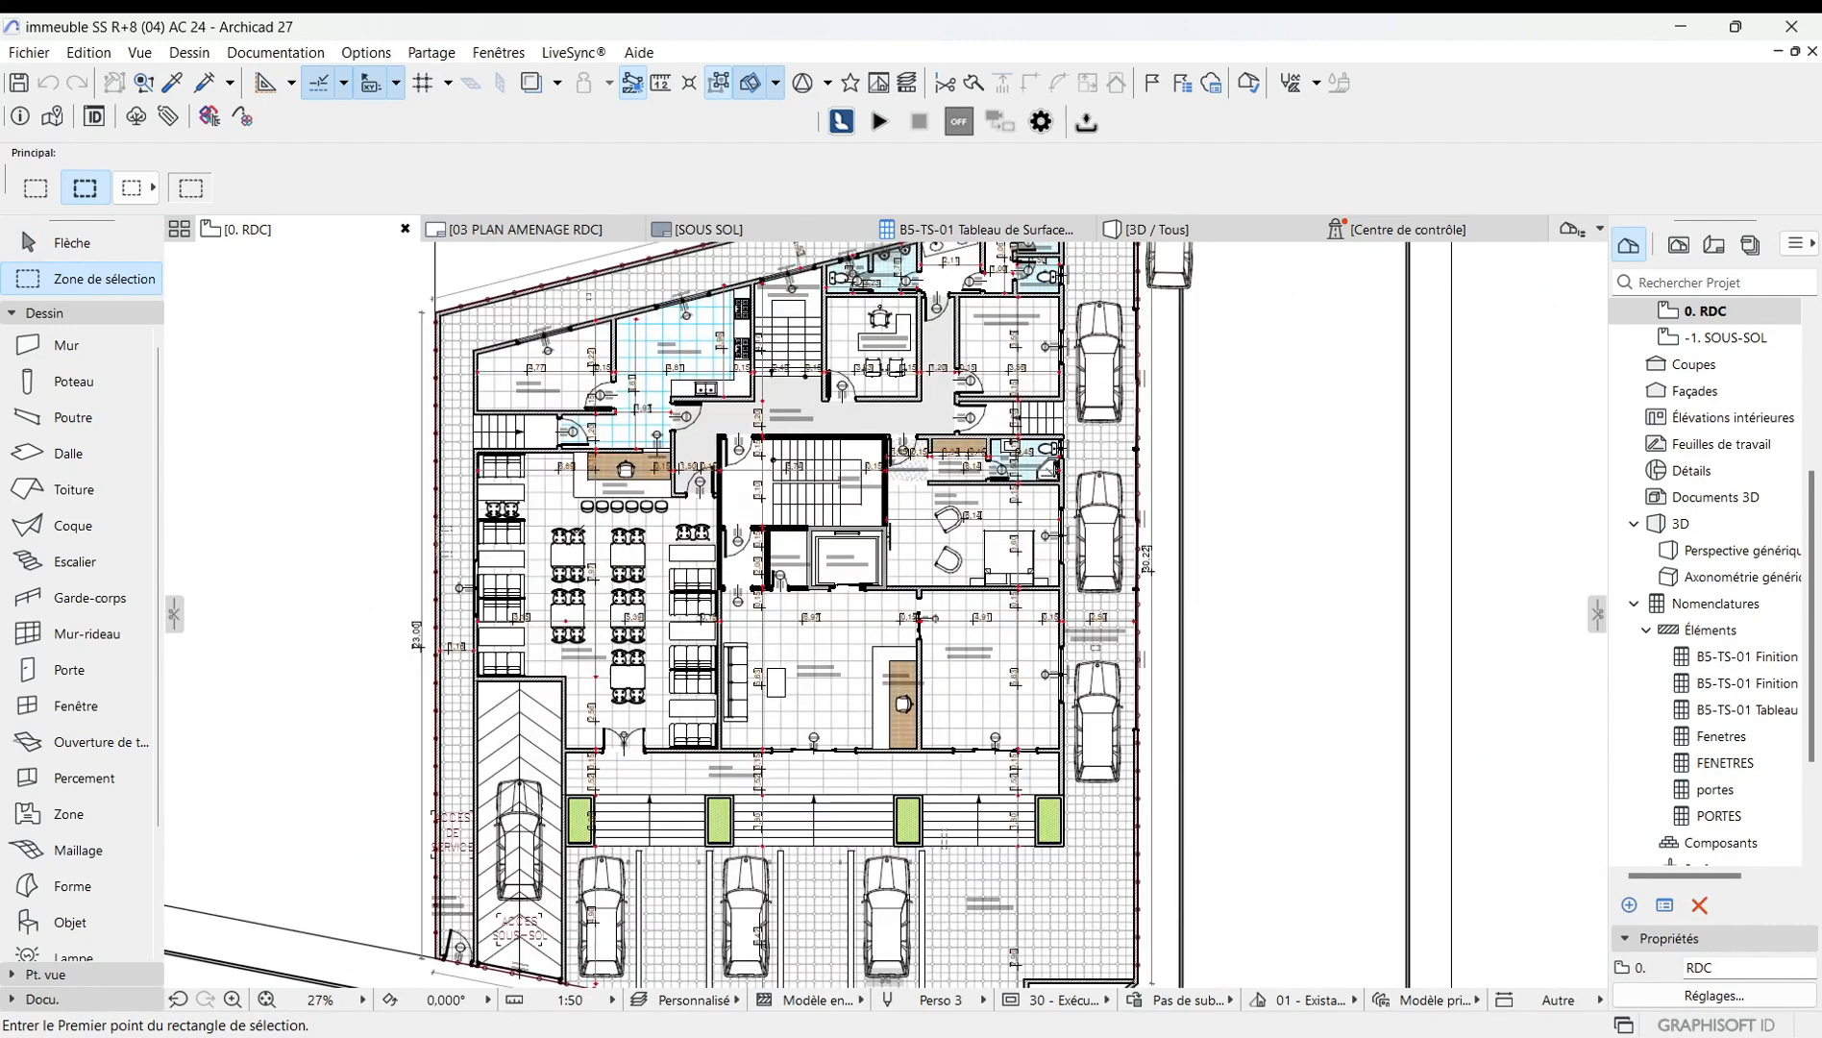
mouse_move(571, 506)
left_mouse_down()
mouse_move(923, 587)
mouse_move(1081, 813)
left_mouse_up()
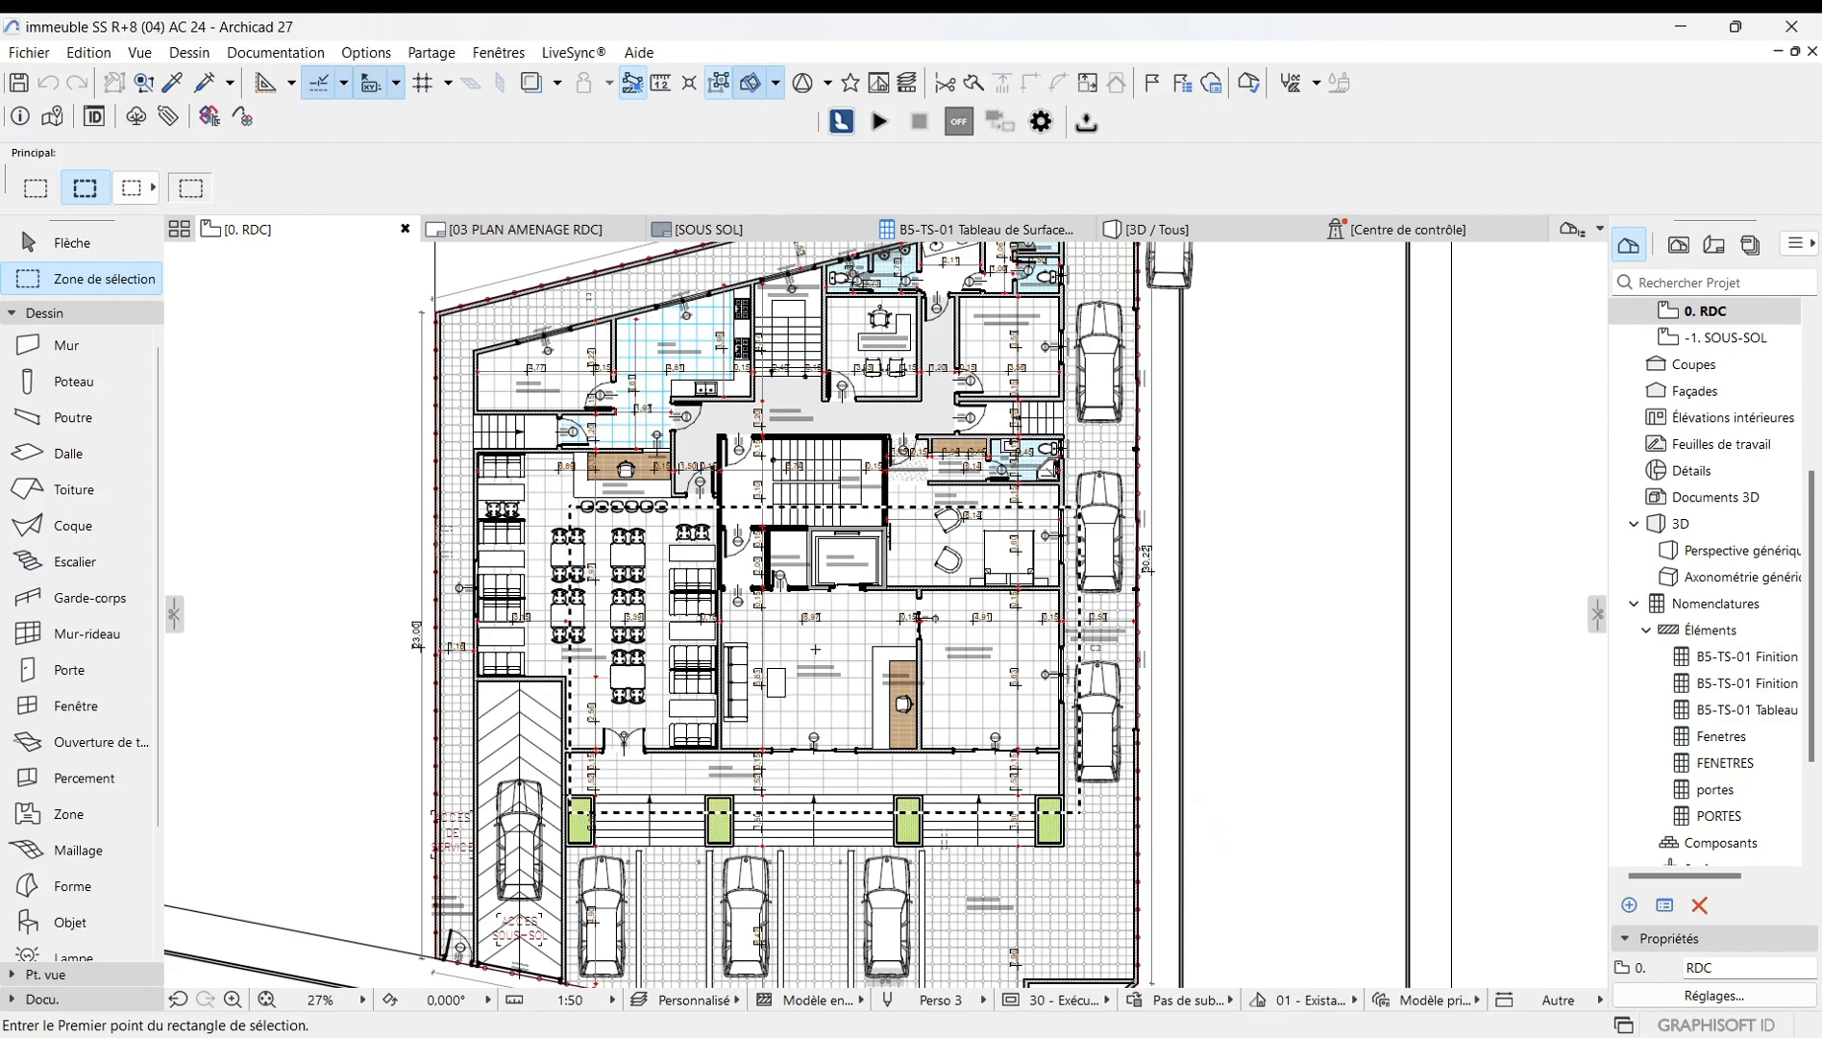
Create a new horizontal cutting plane and place it across the middle of the building.
scroll(813, 664, "down", 3)
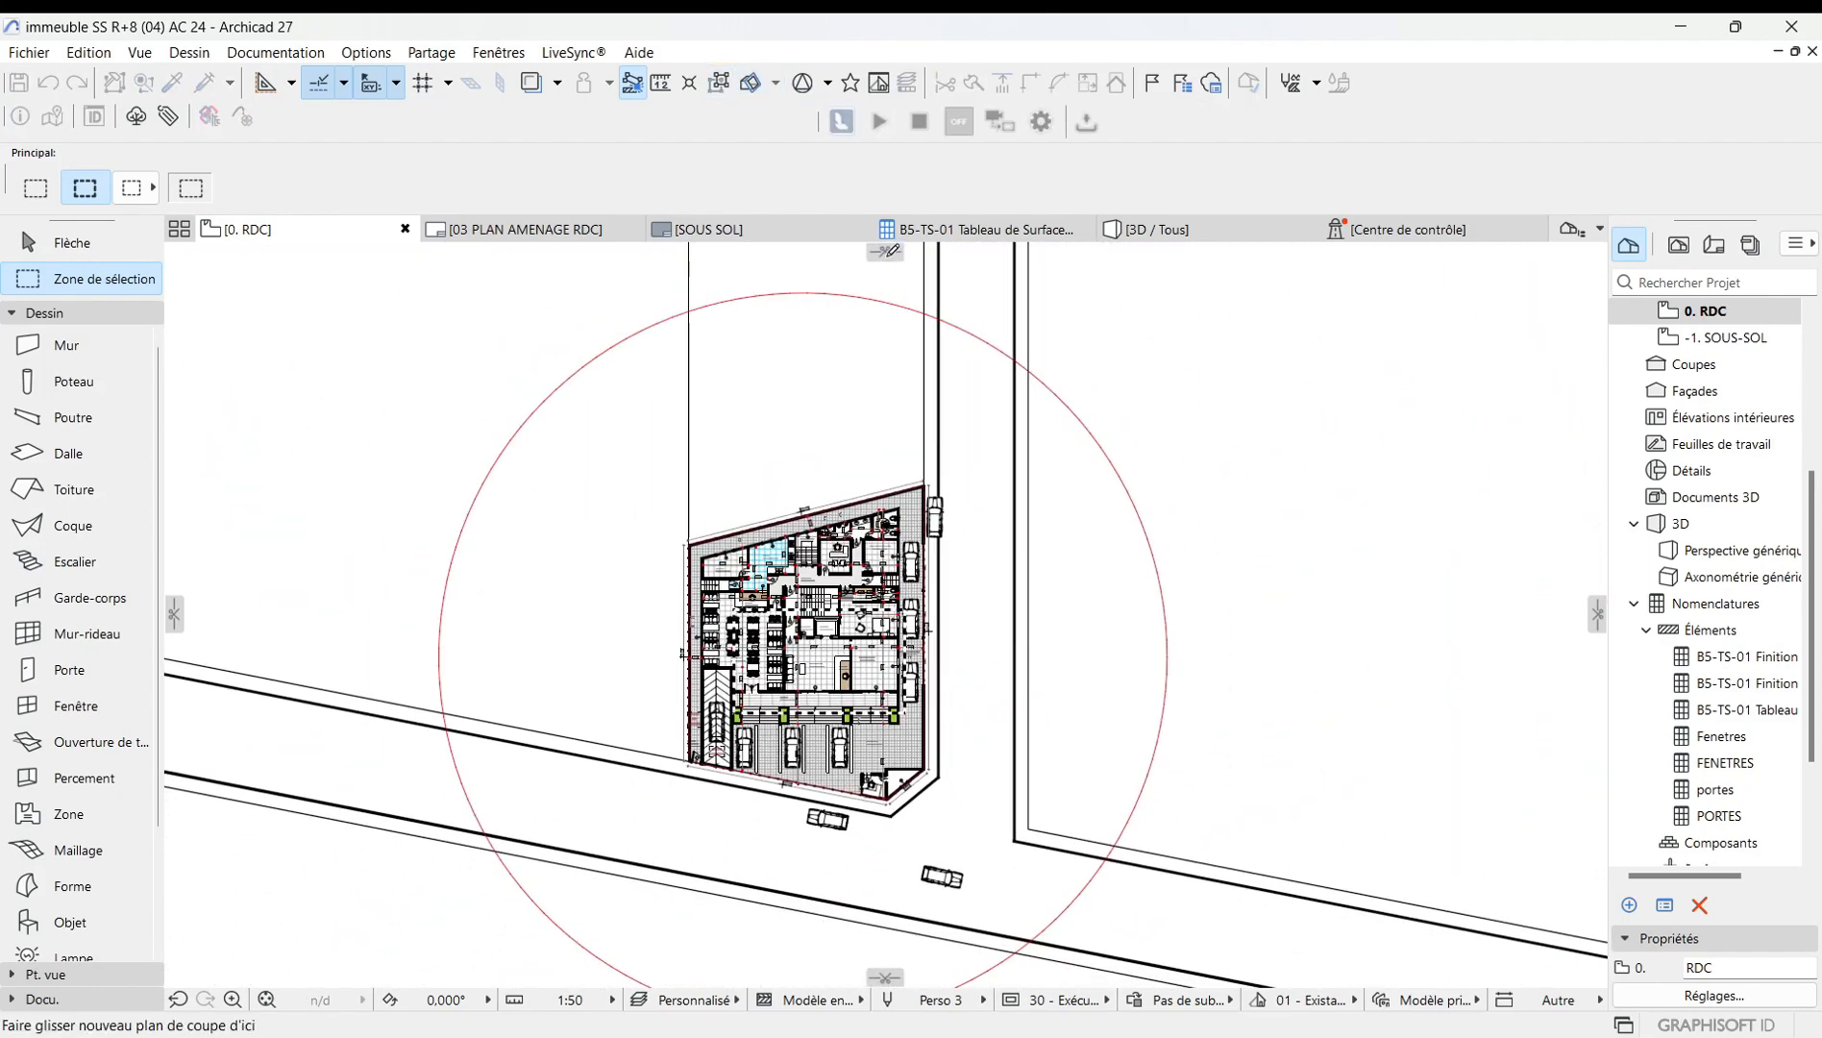
left_click_drag(889, 252, 797, 671)
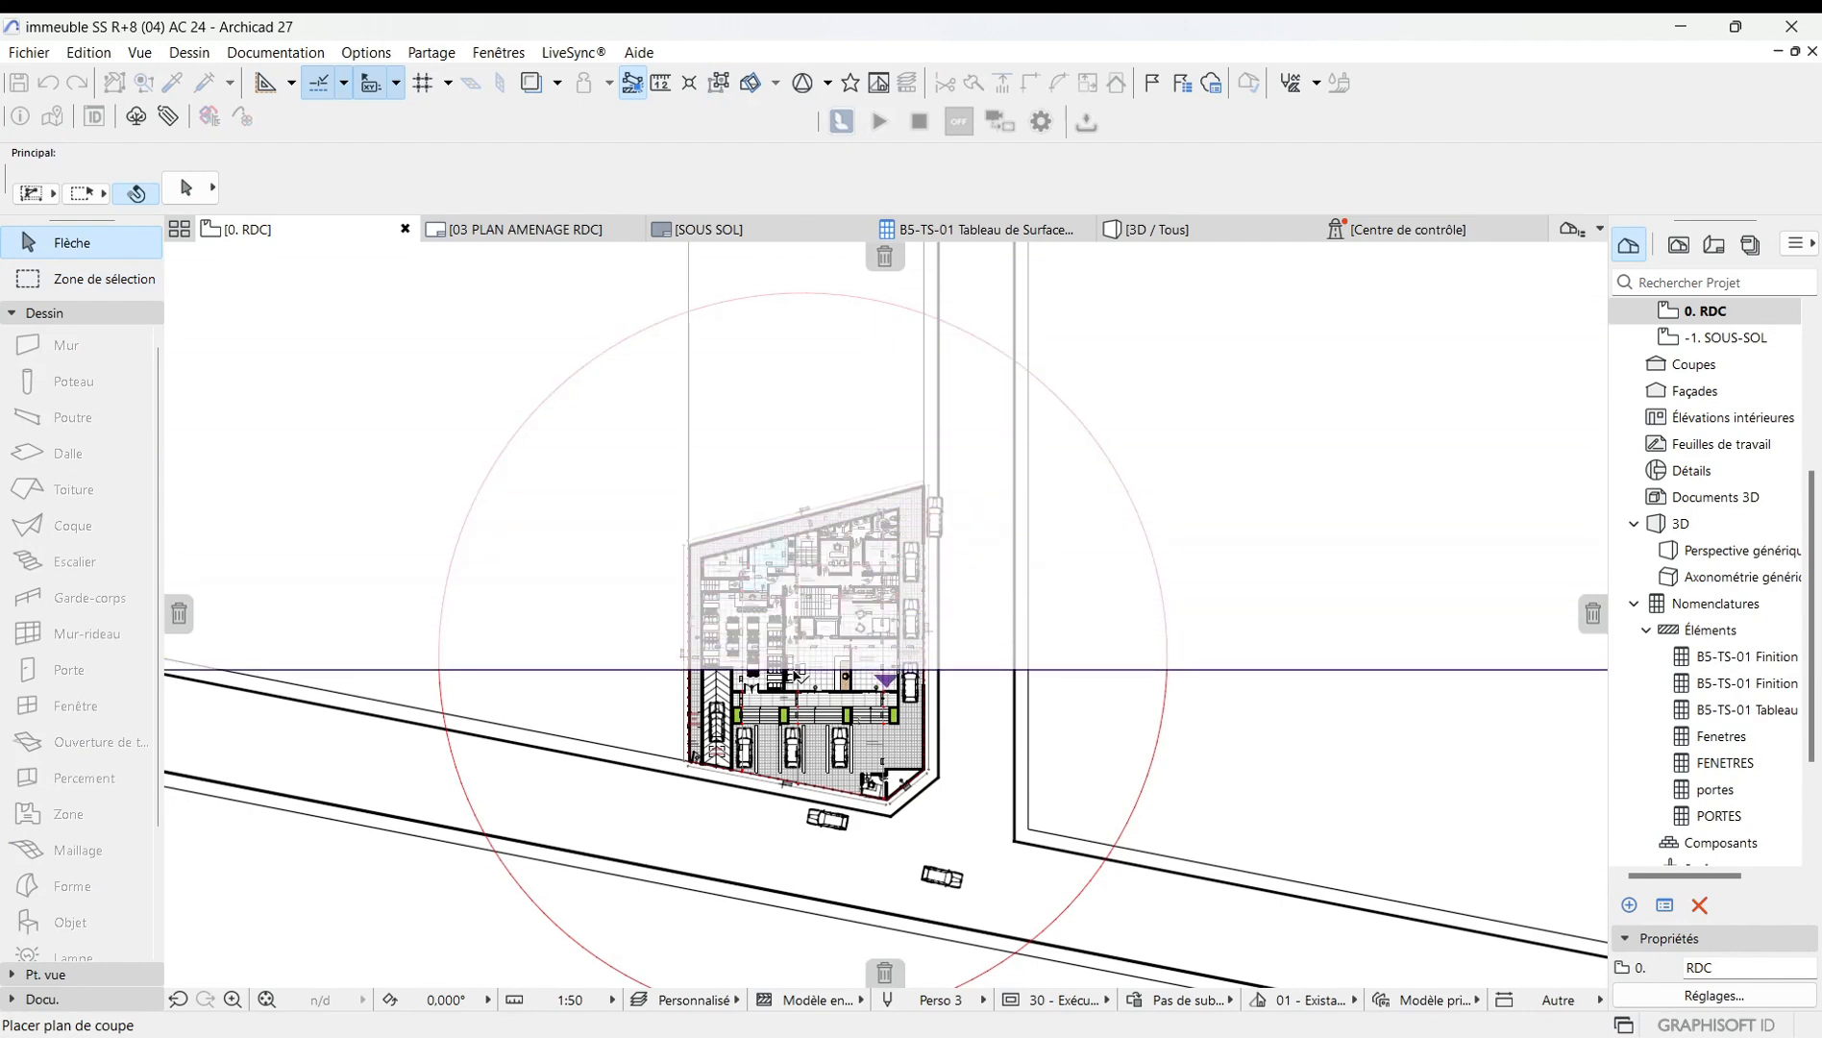
scroll(796, 666, "up", 3)
scroll(796, 665, "up", 1)
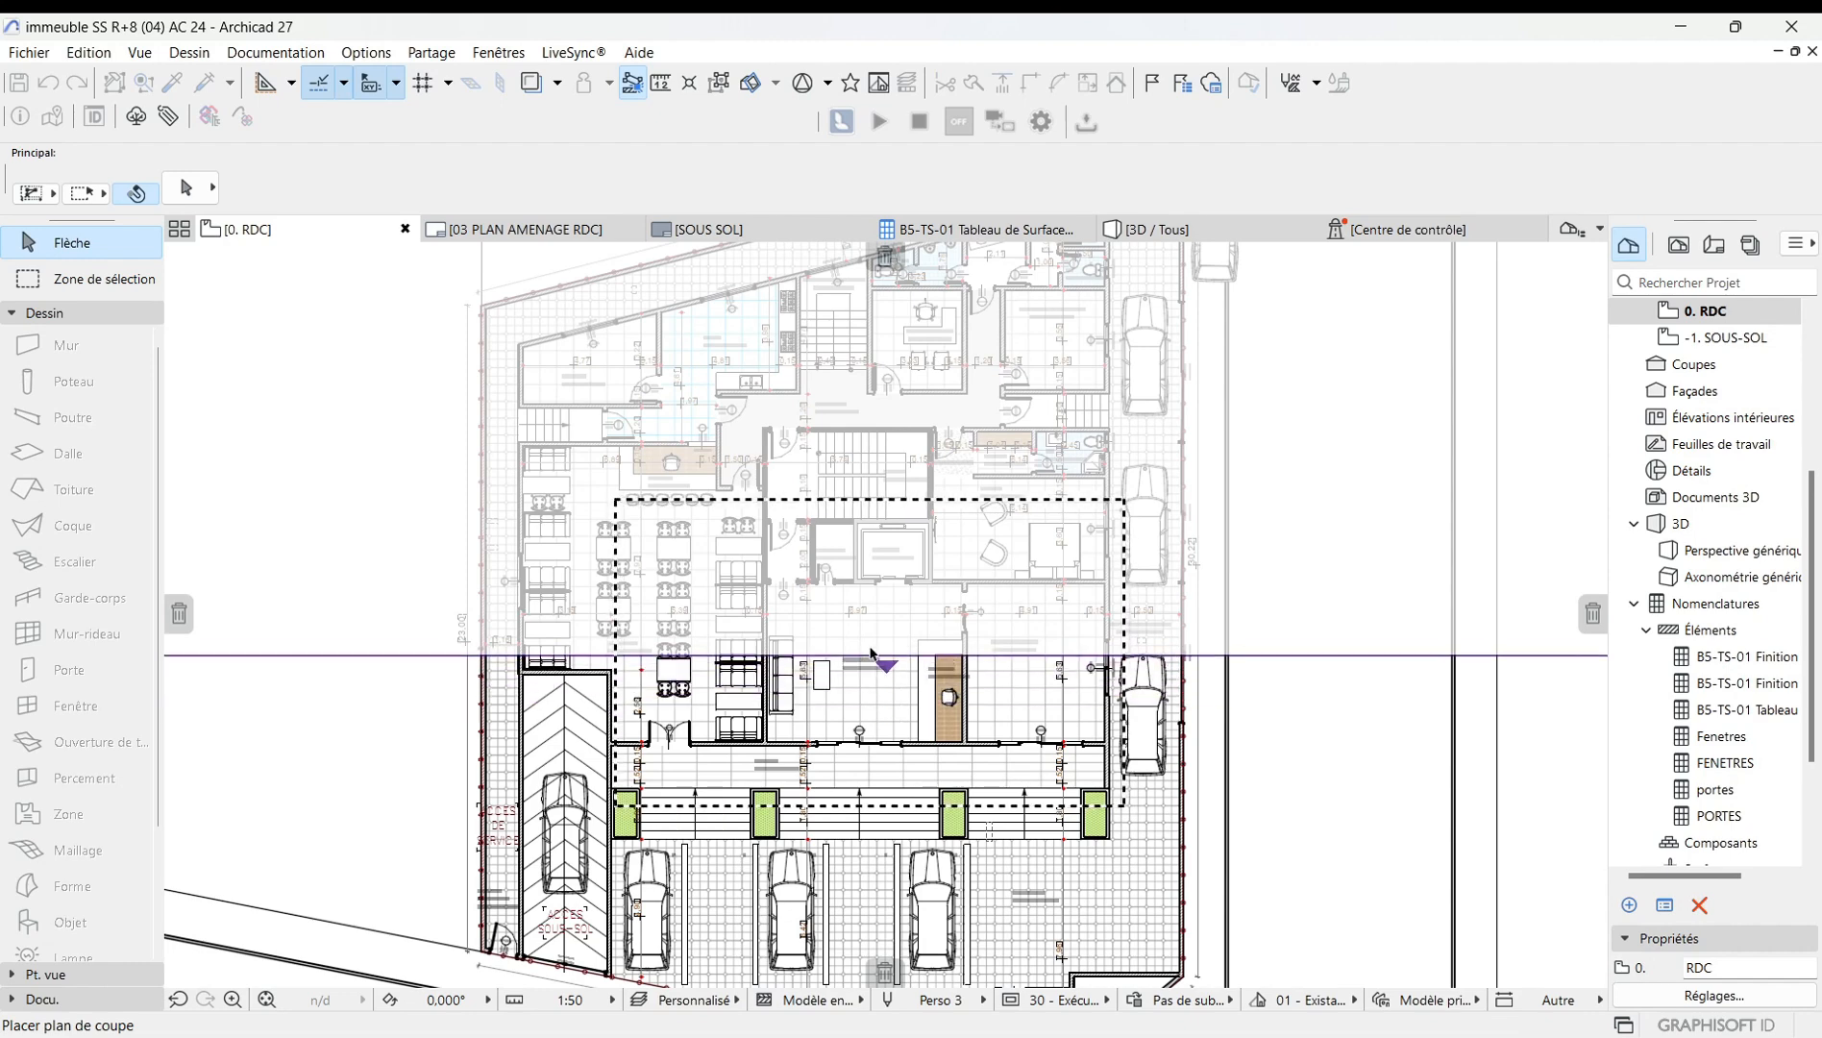
left_click(872, 562)
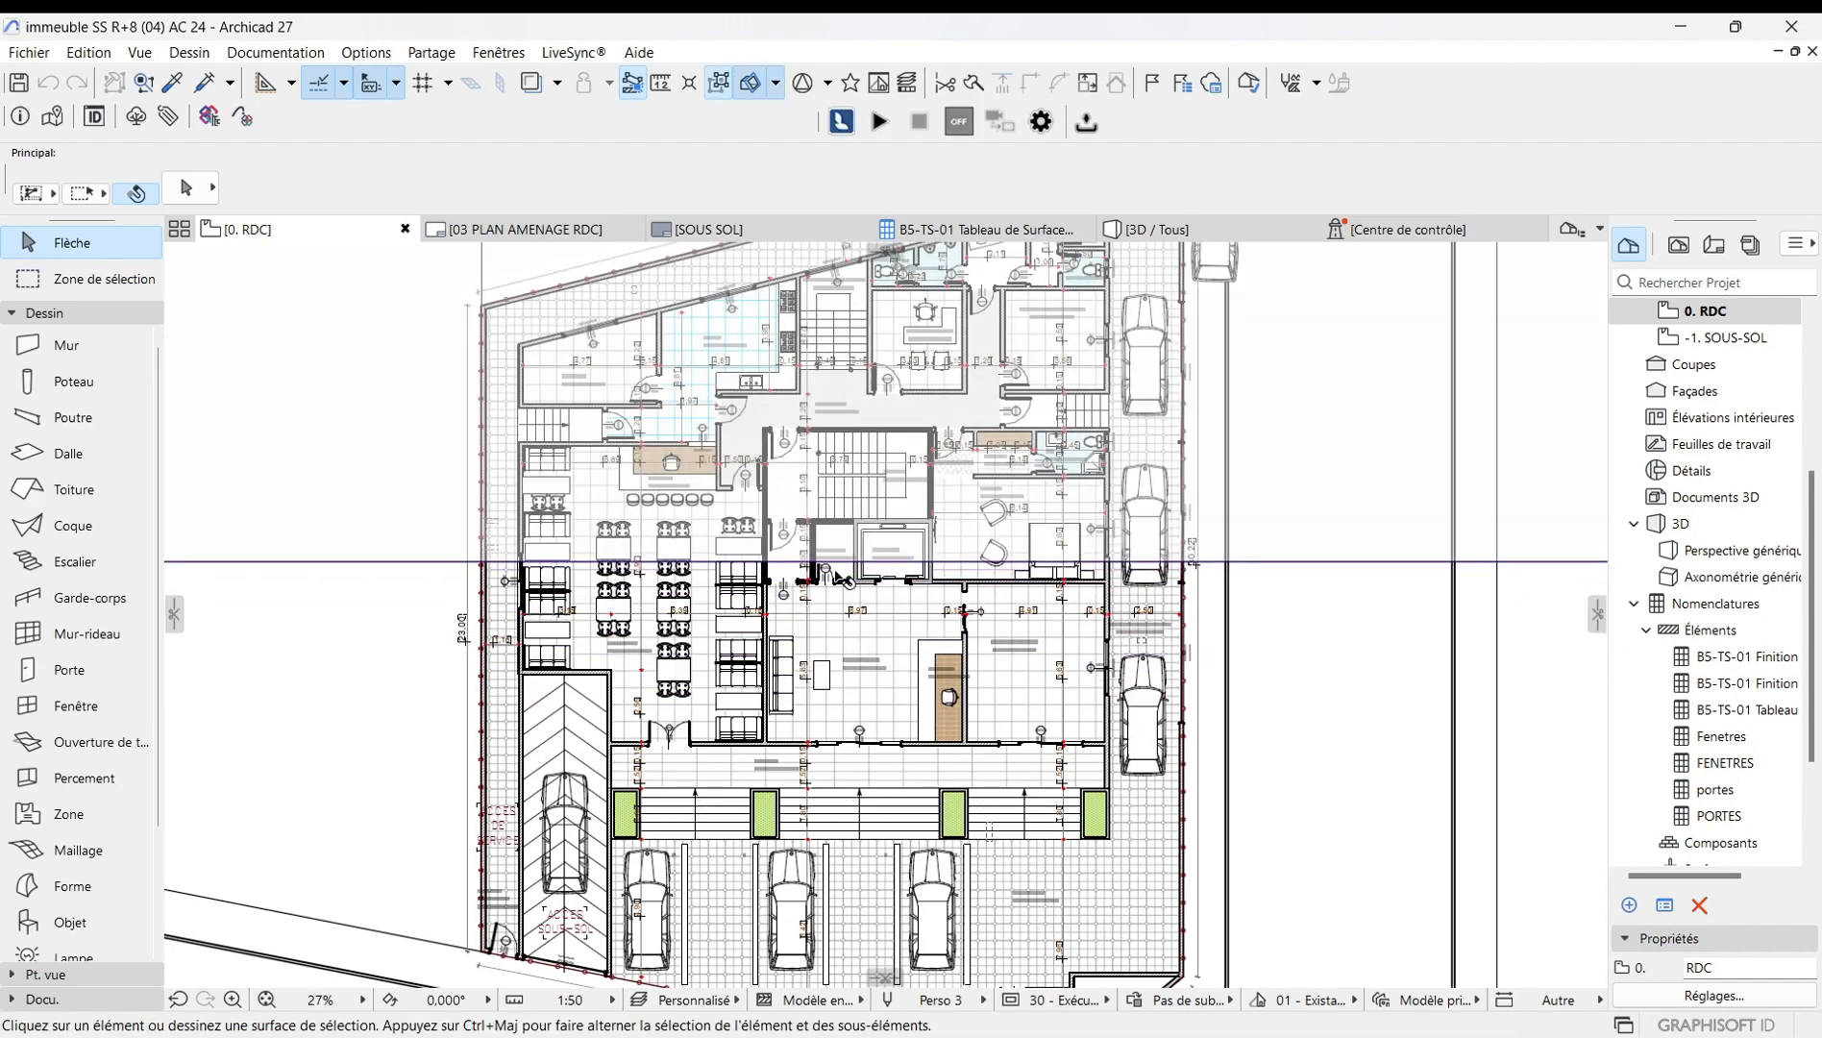
Examine the building in the 3D view with the marquee and cutting plane, then return to the 0. RDC plan.
left_click(1135, 238)
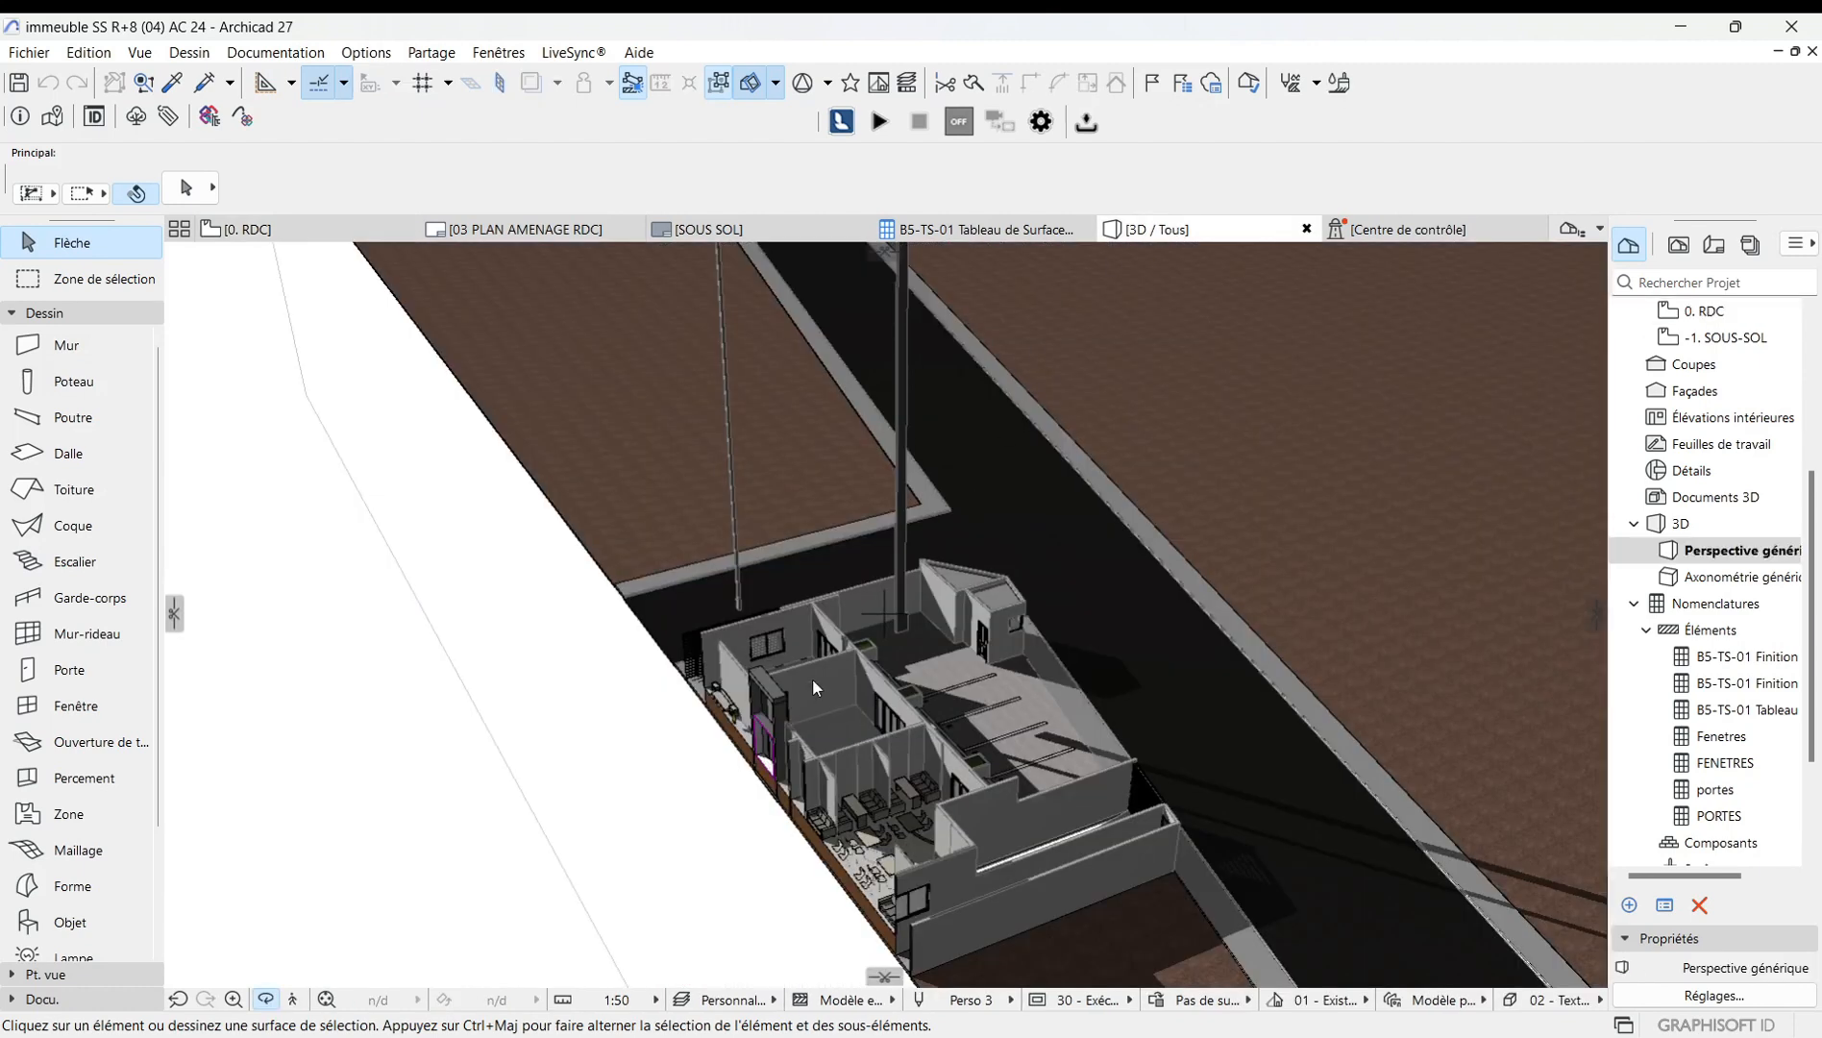
scroll(813, 686, "down", 10)
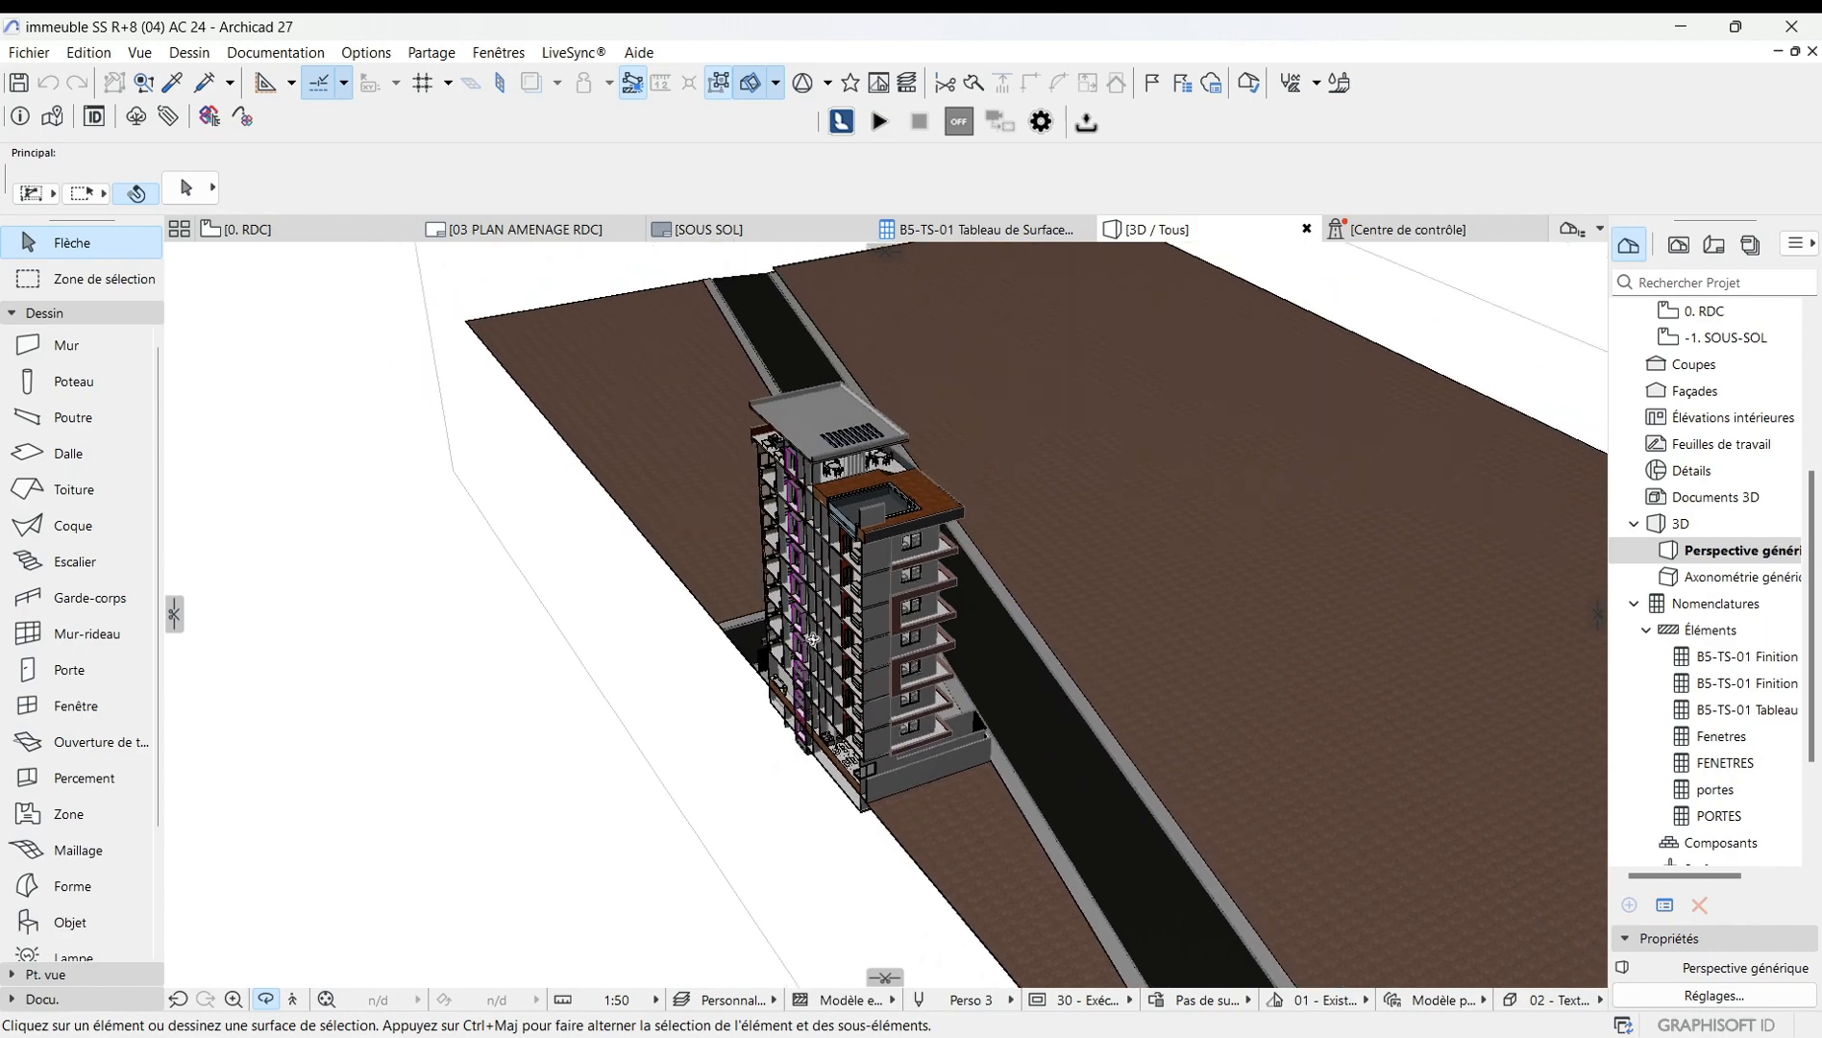
scroll(857, 500, "up", 3)
left_click_drag(966, 656, 699, 651)
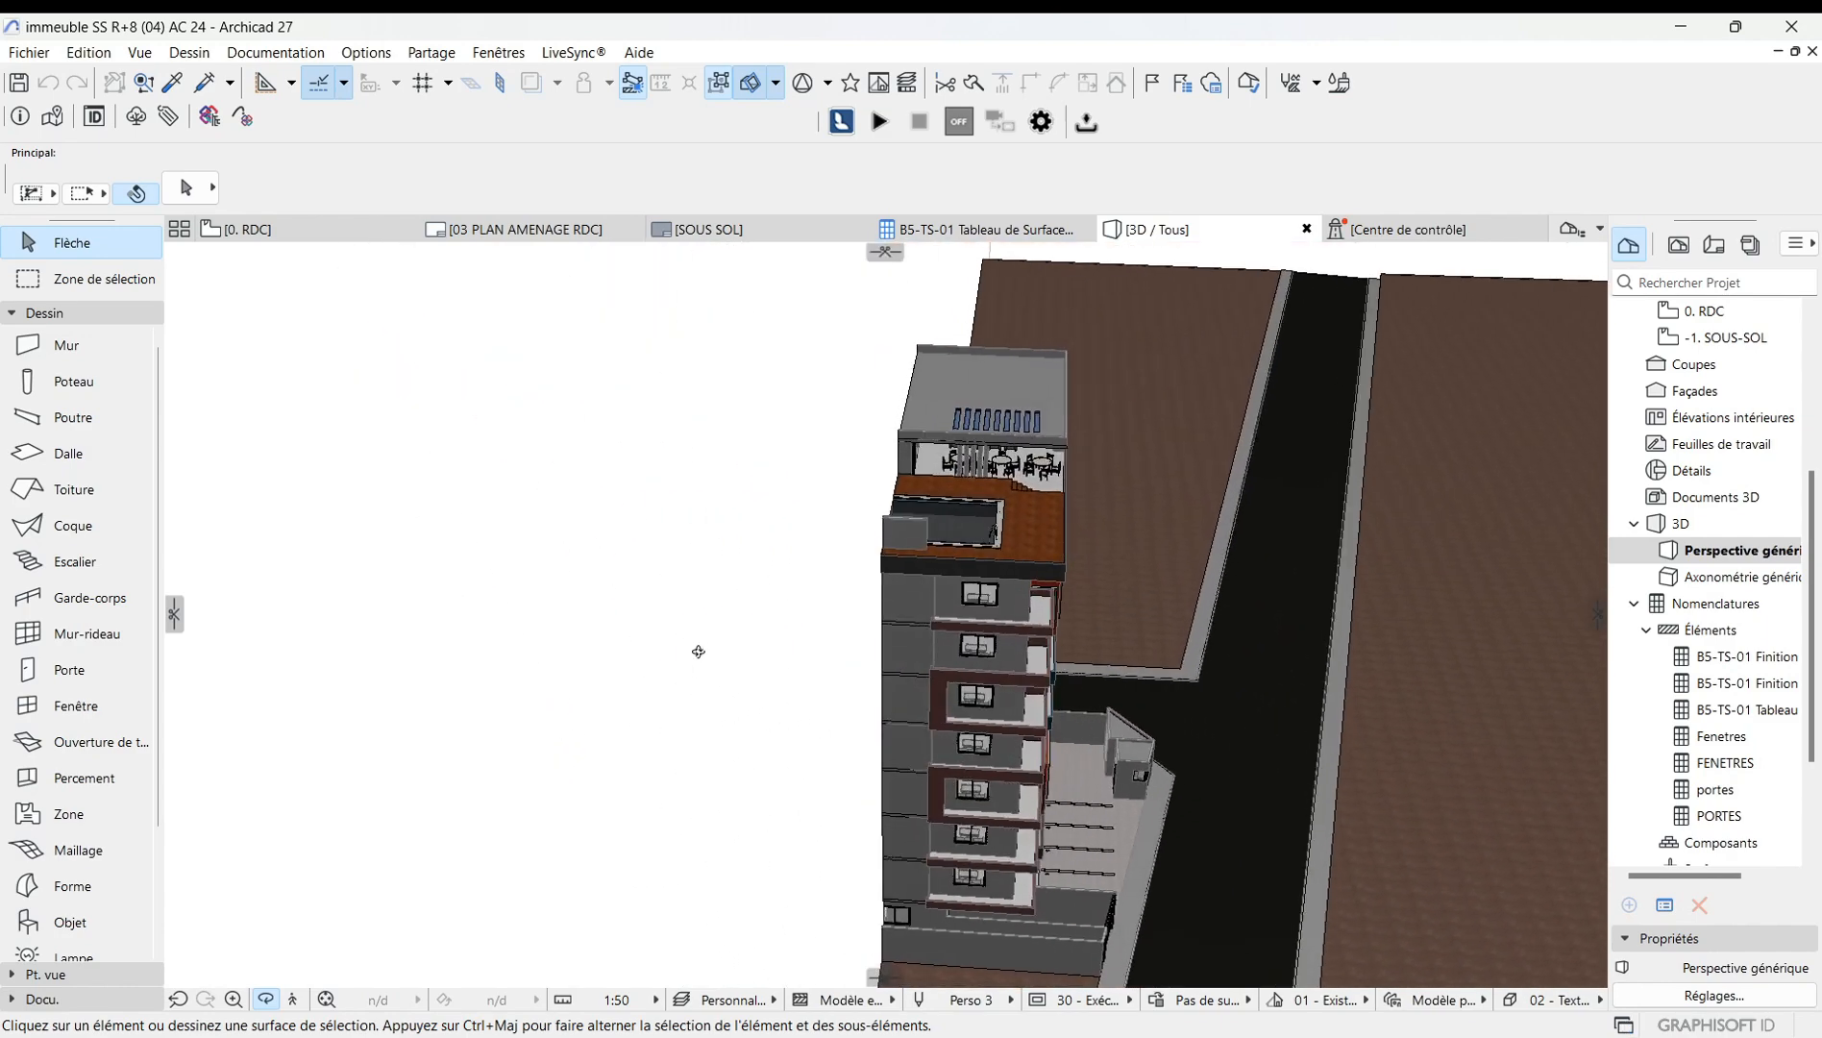
middle_click_drag(699, 652, 1048, 642, "shift")
middle_click_drag(820, 683, 990, 718, "shift")
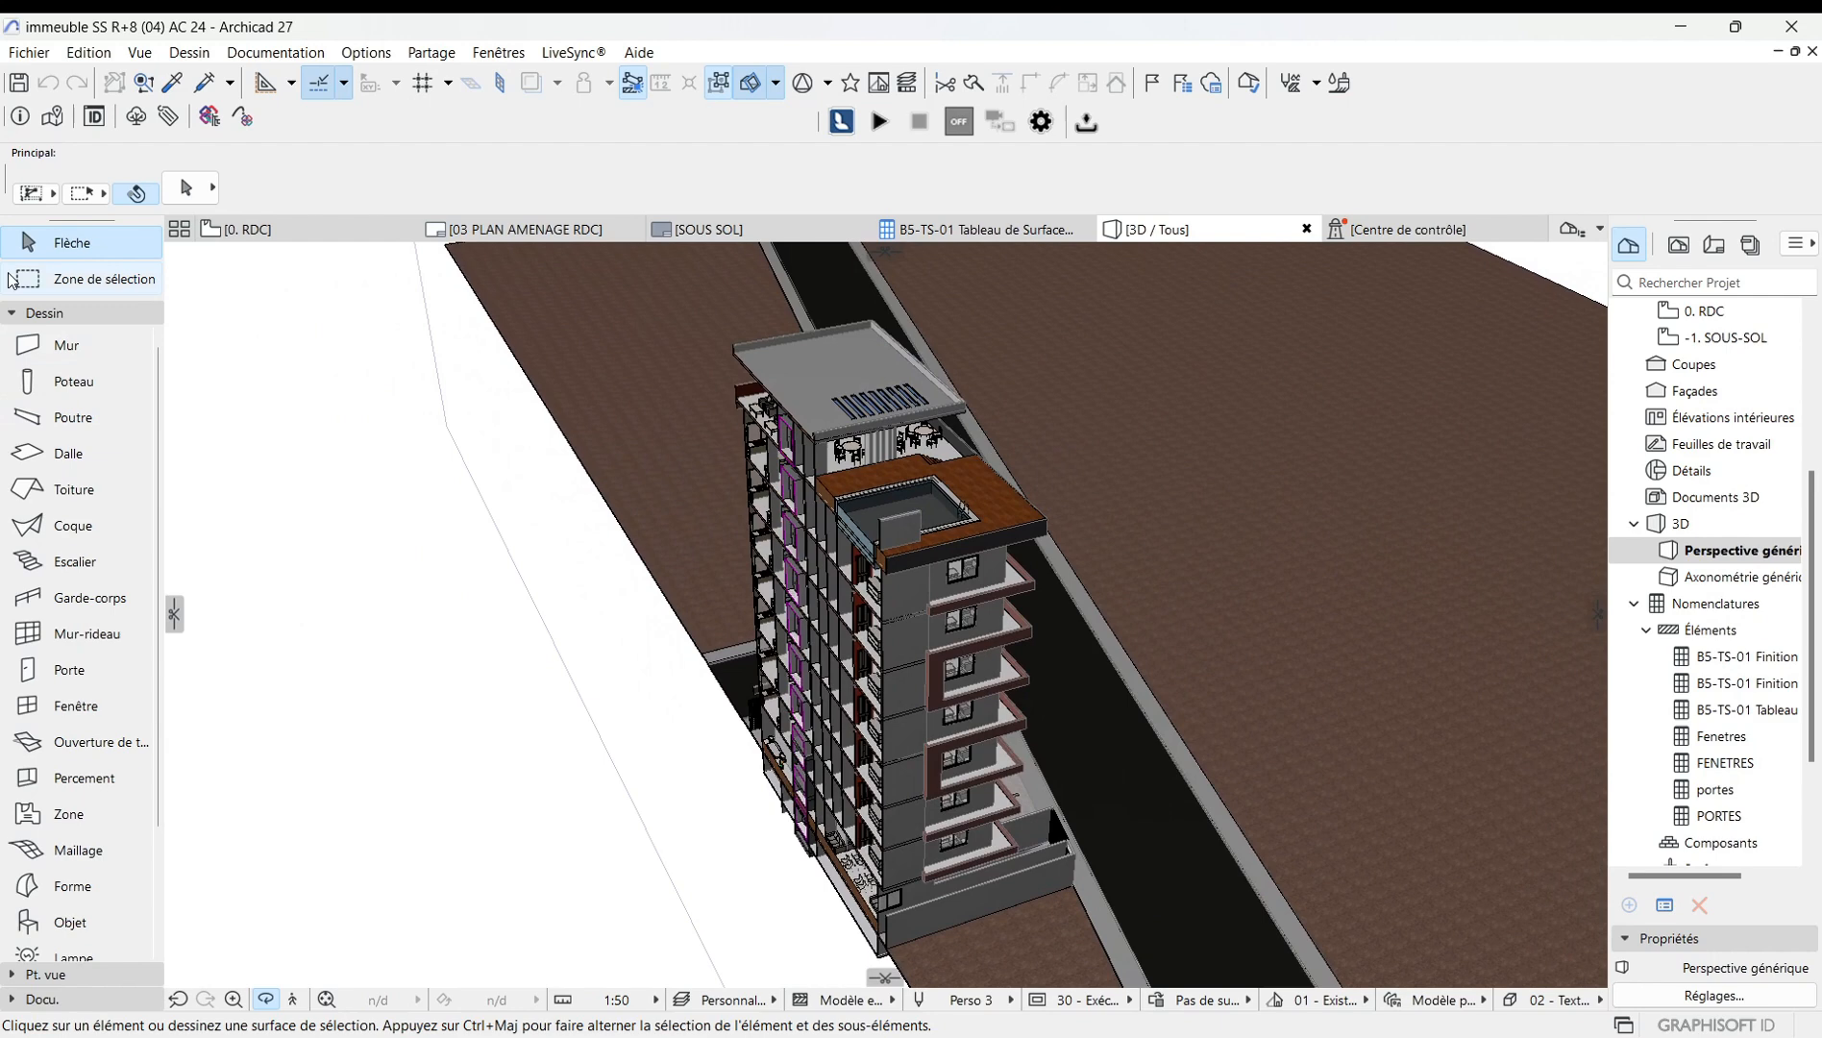
left_click(288, 234)
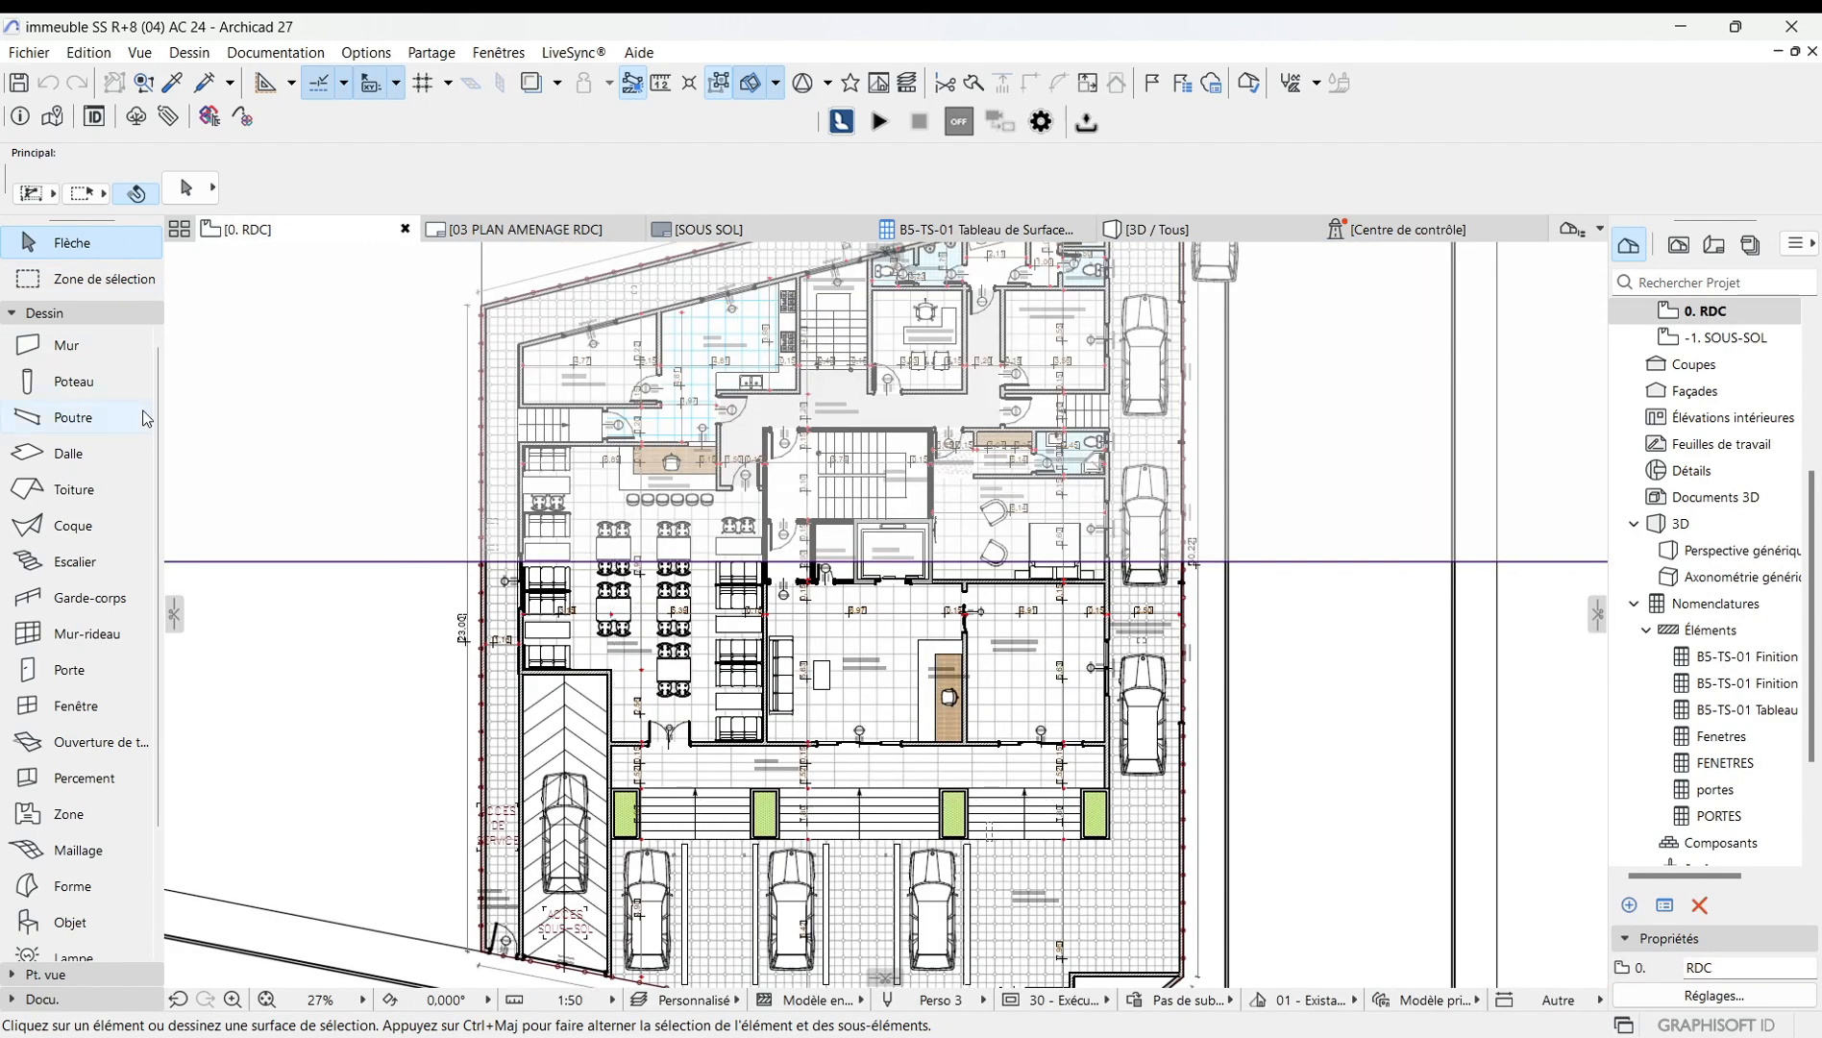
scroll(732, 723, "down", 3)
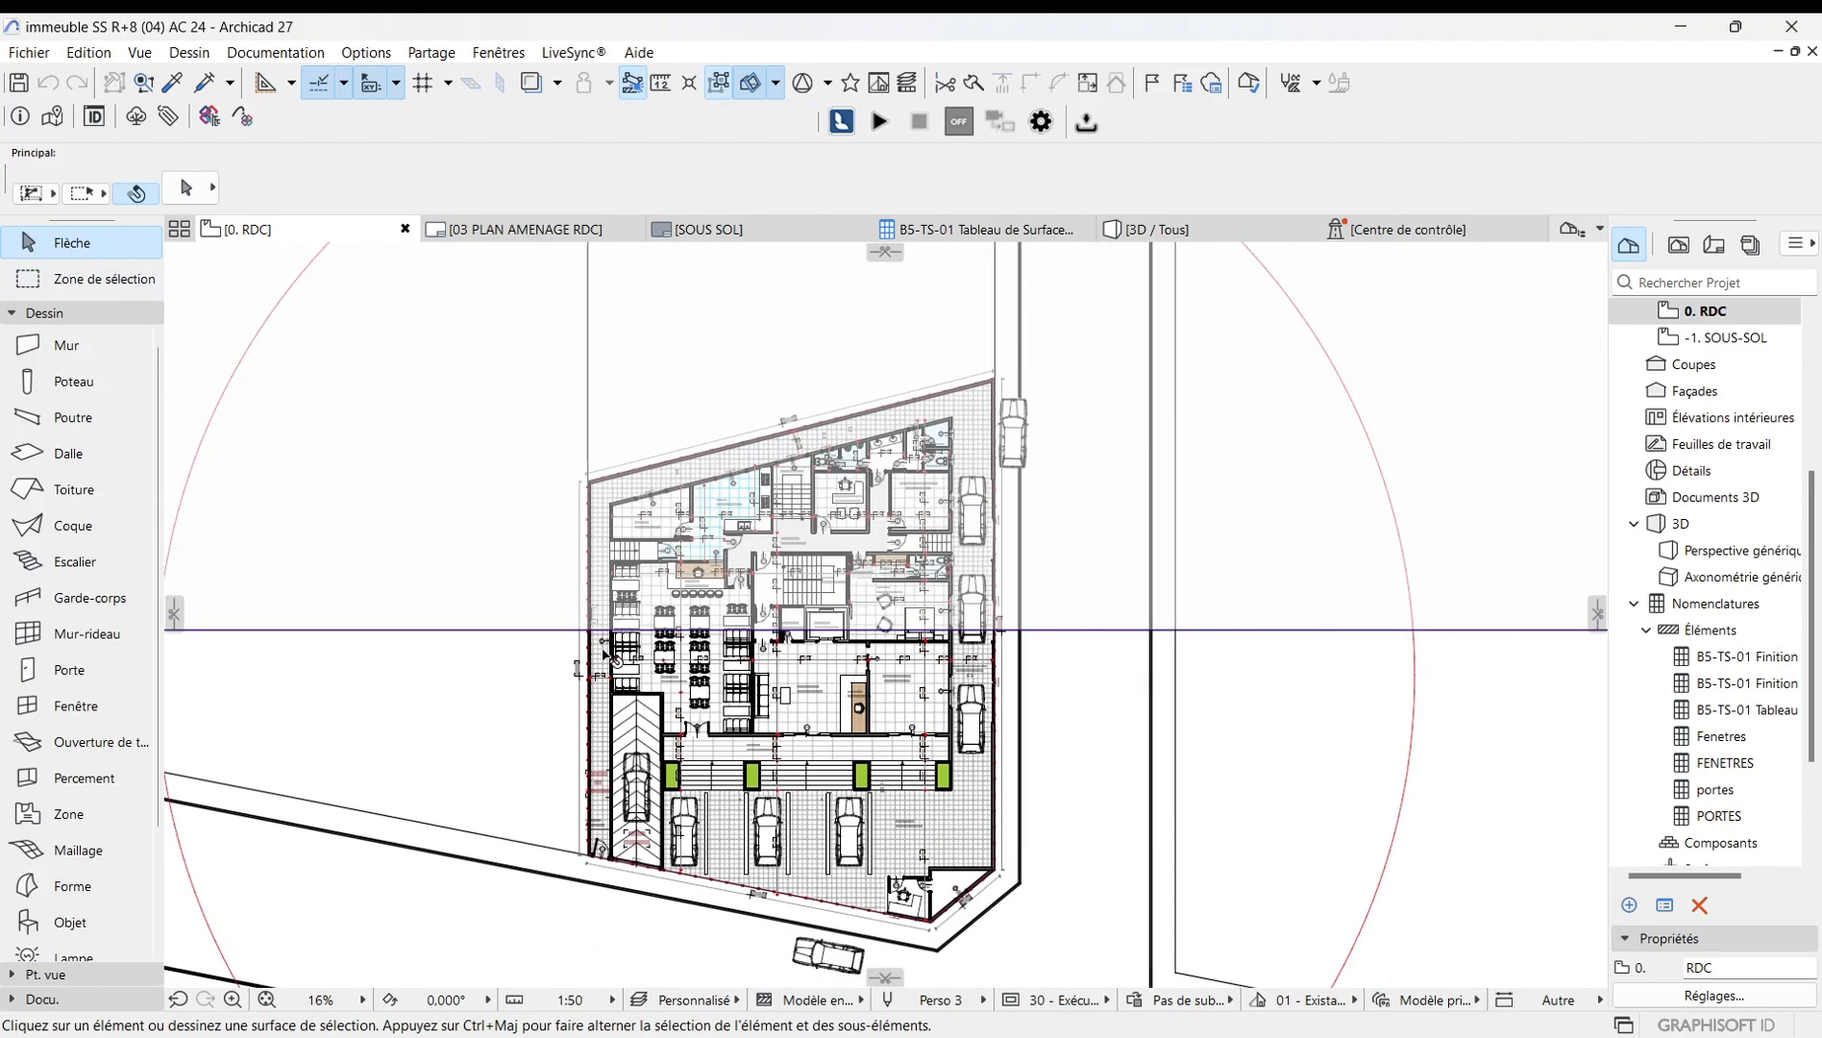
Move the horizontal cutting plane from the middle of the building up to the top edge of the plan view.
left_click(1286, 731)
key("Escape")
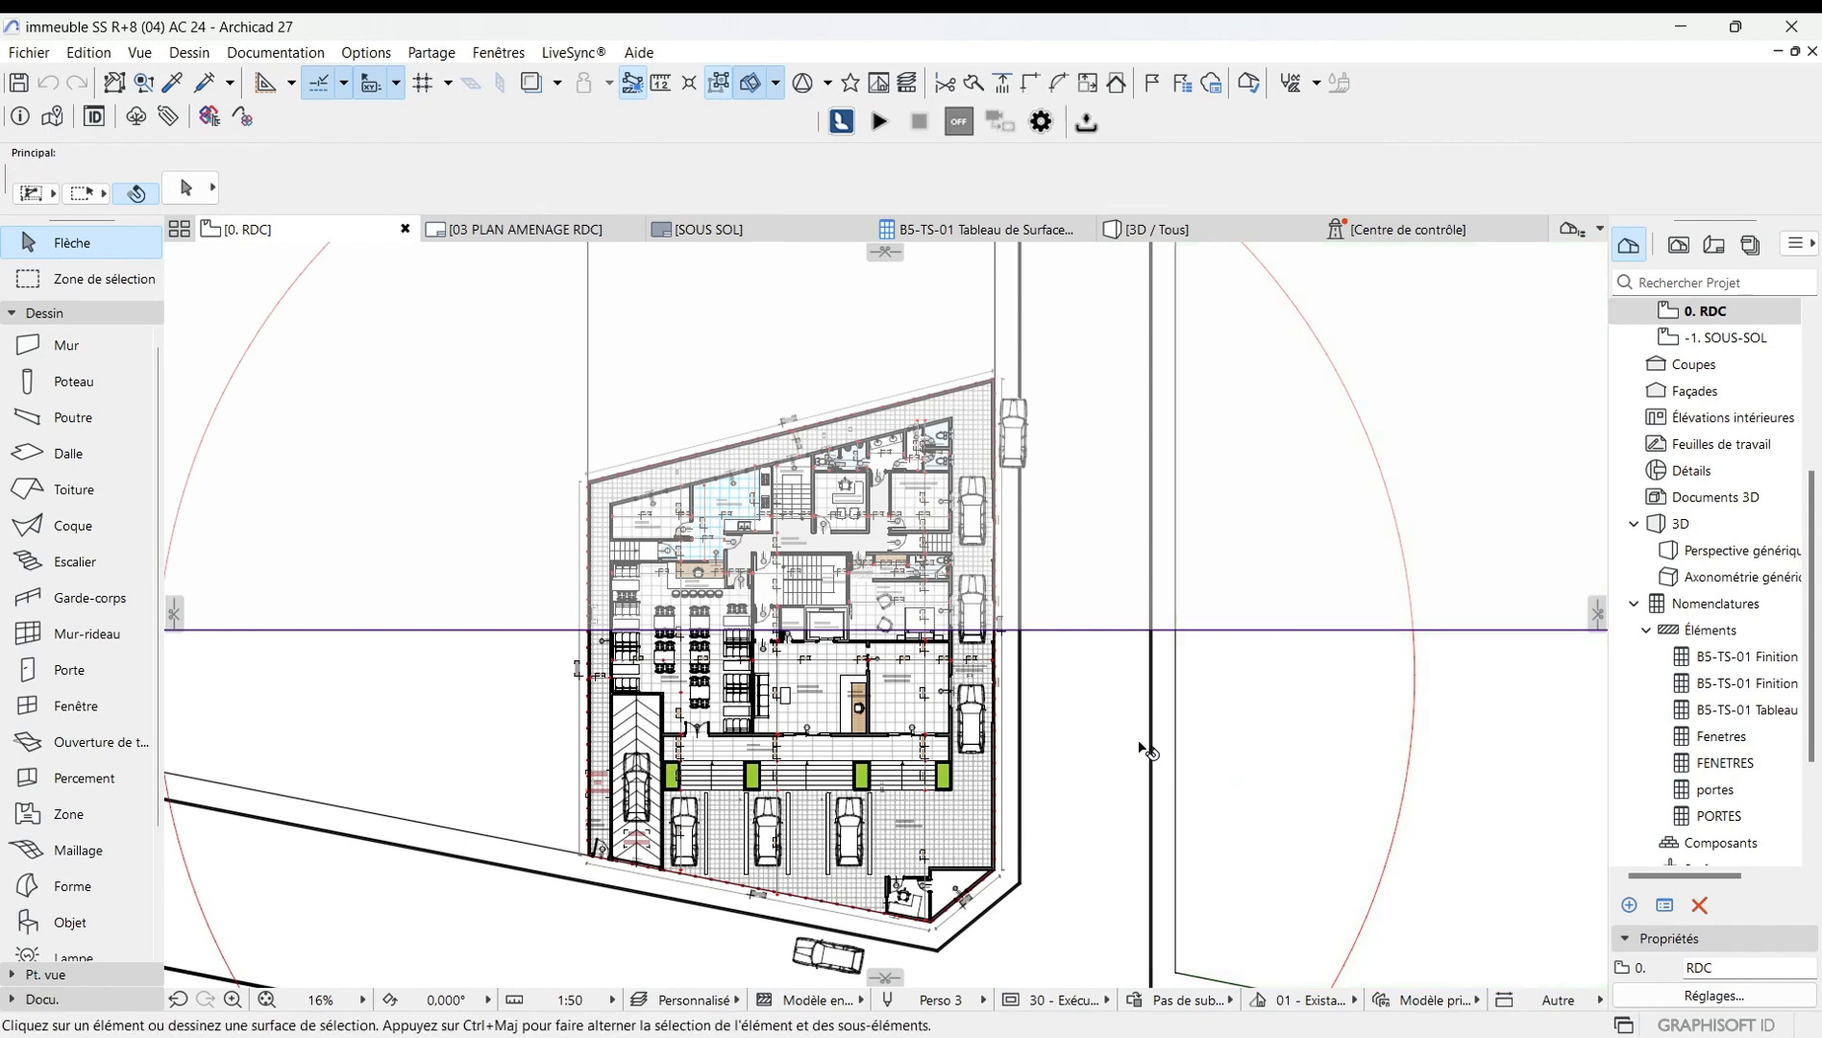
left_click_drag(1060, 634, 965, 268)
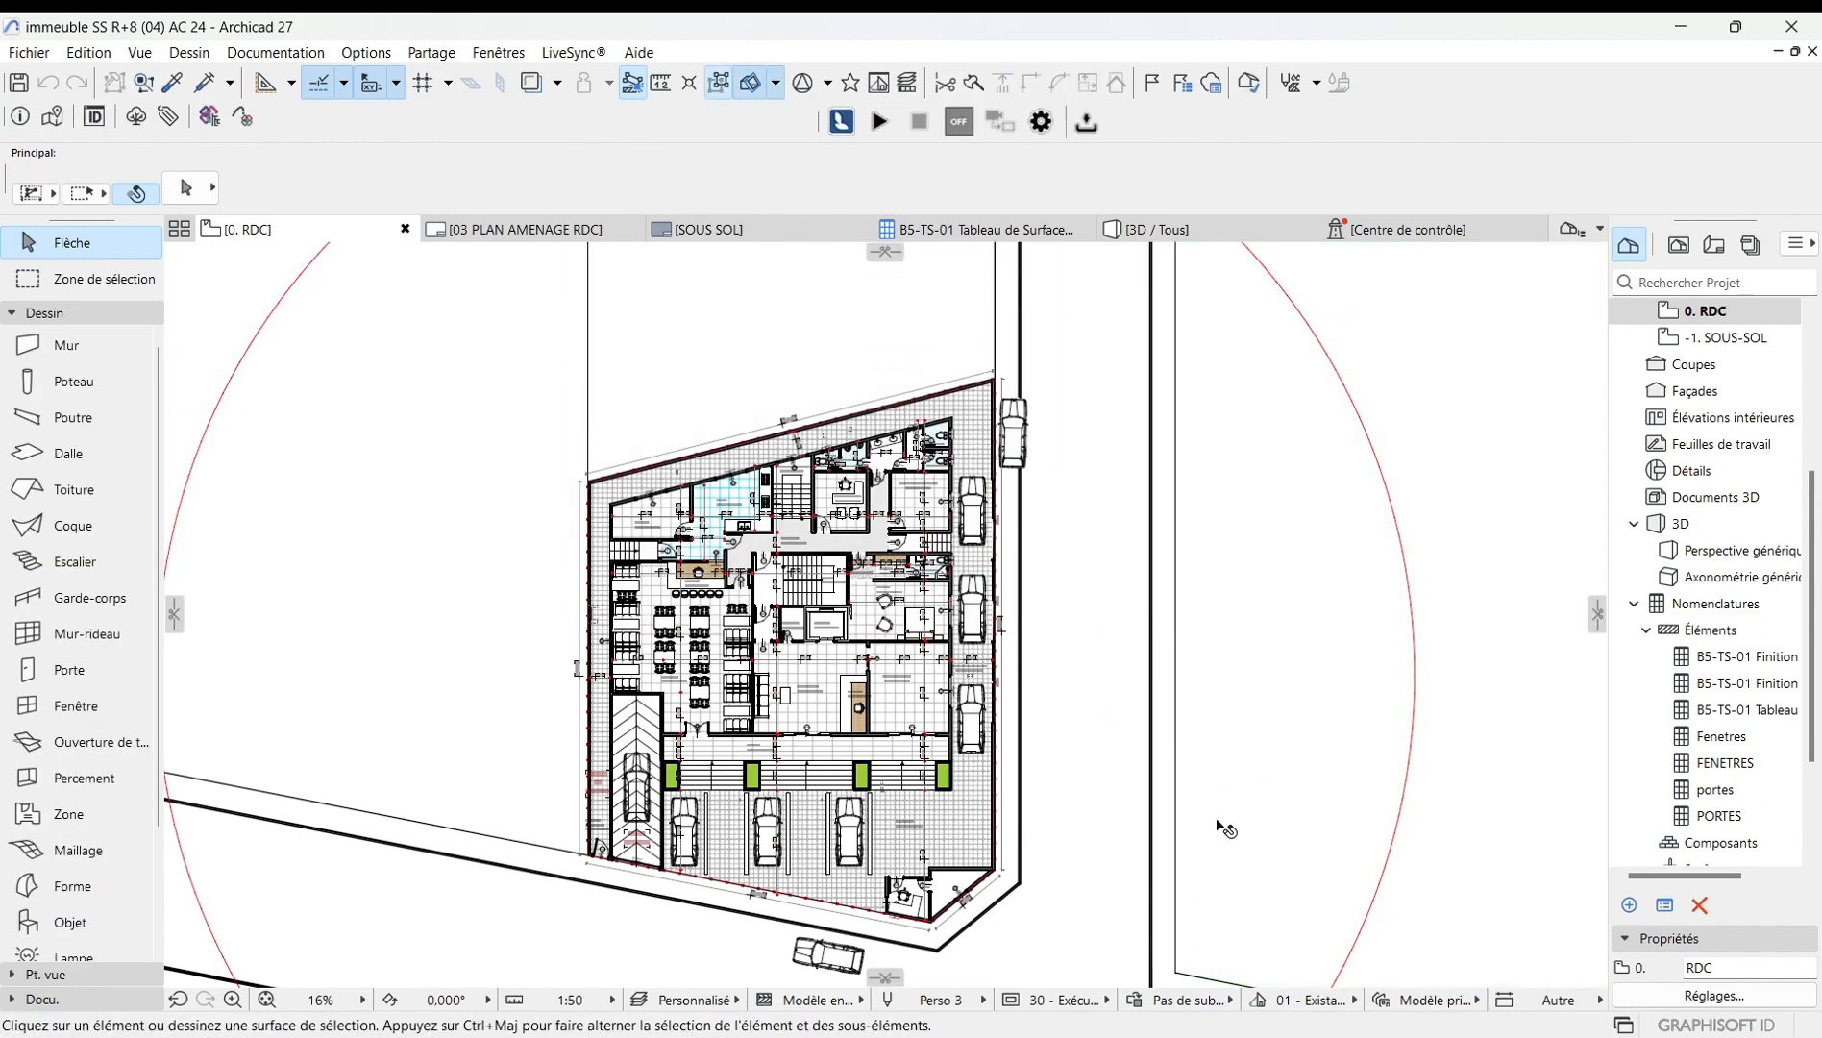
scroll(902, 588, "up", 5)
scroll(854, 634, "down", 5)
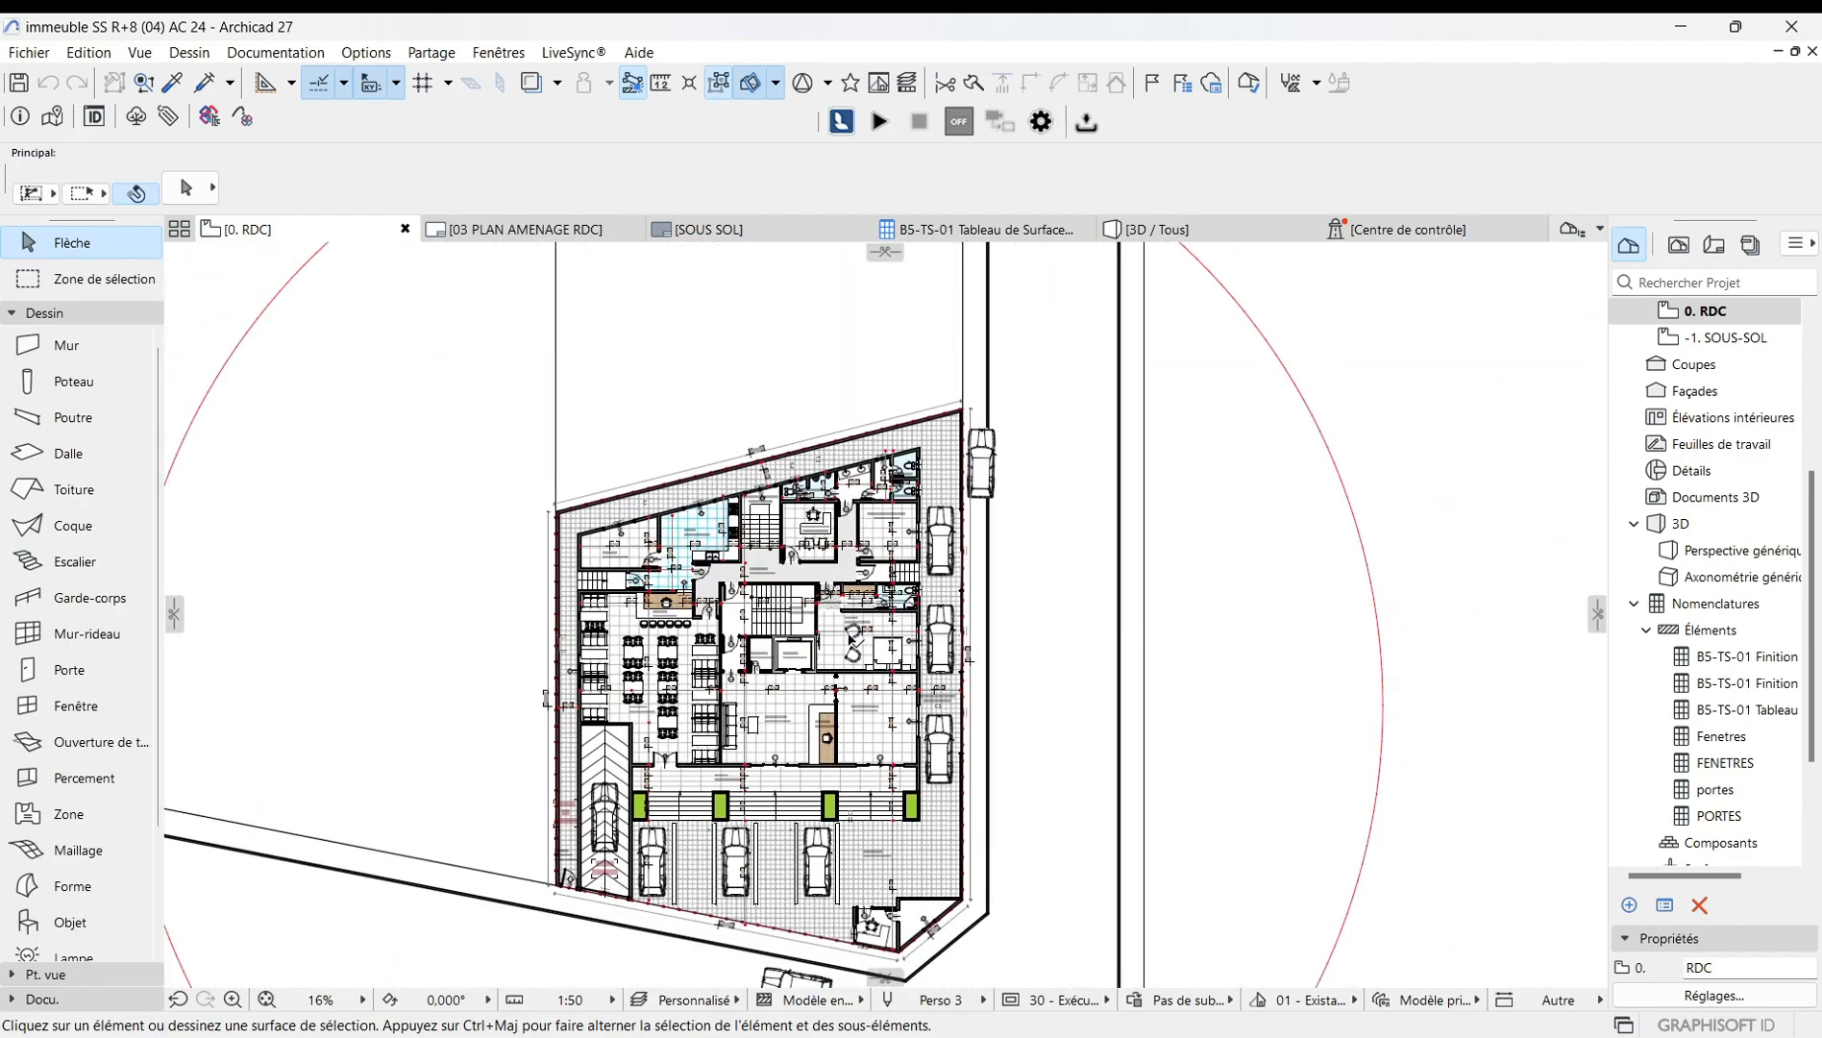
scroll(762, 711, "up", 3)
scroll(769, 711, "down", 3)
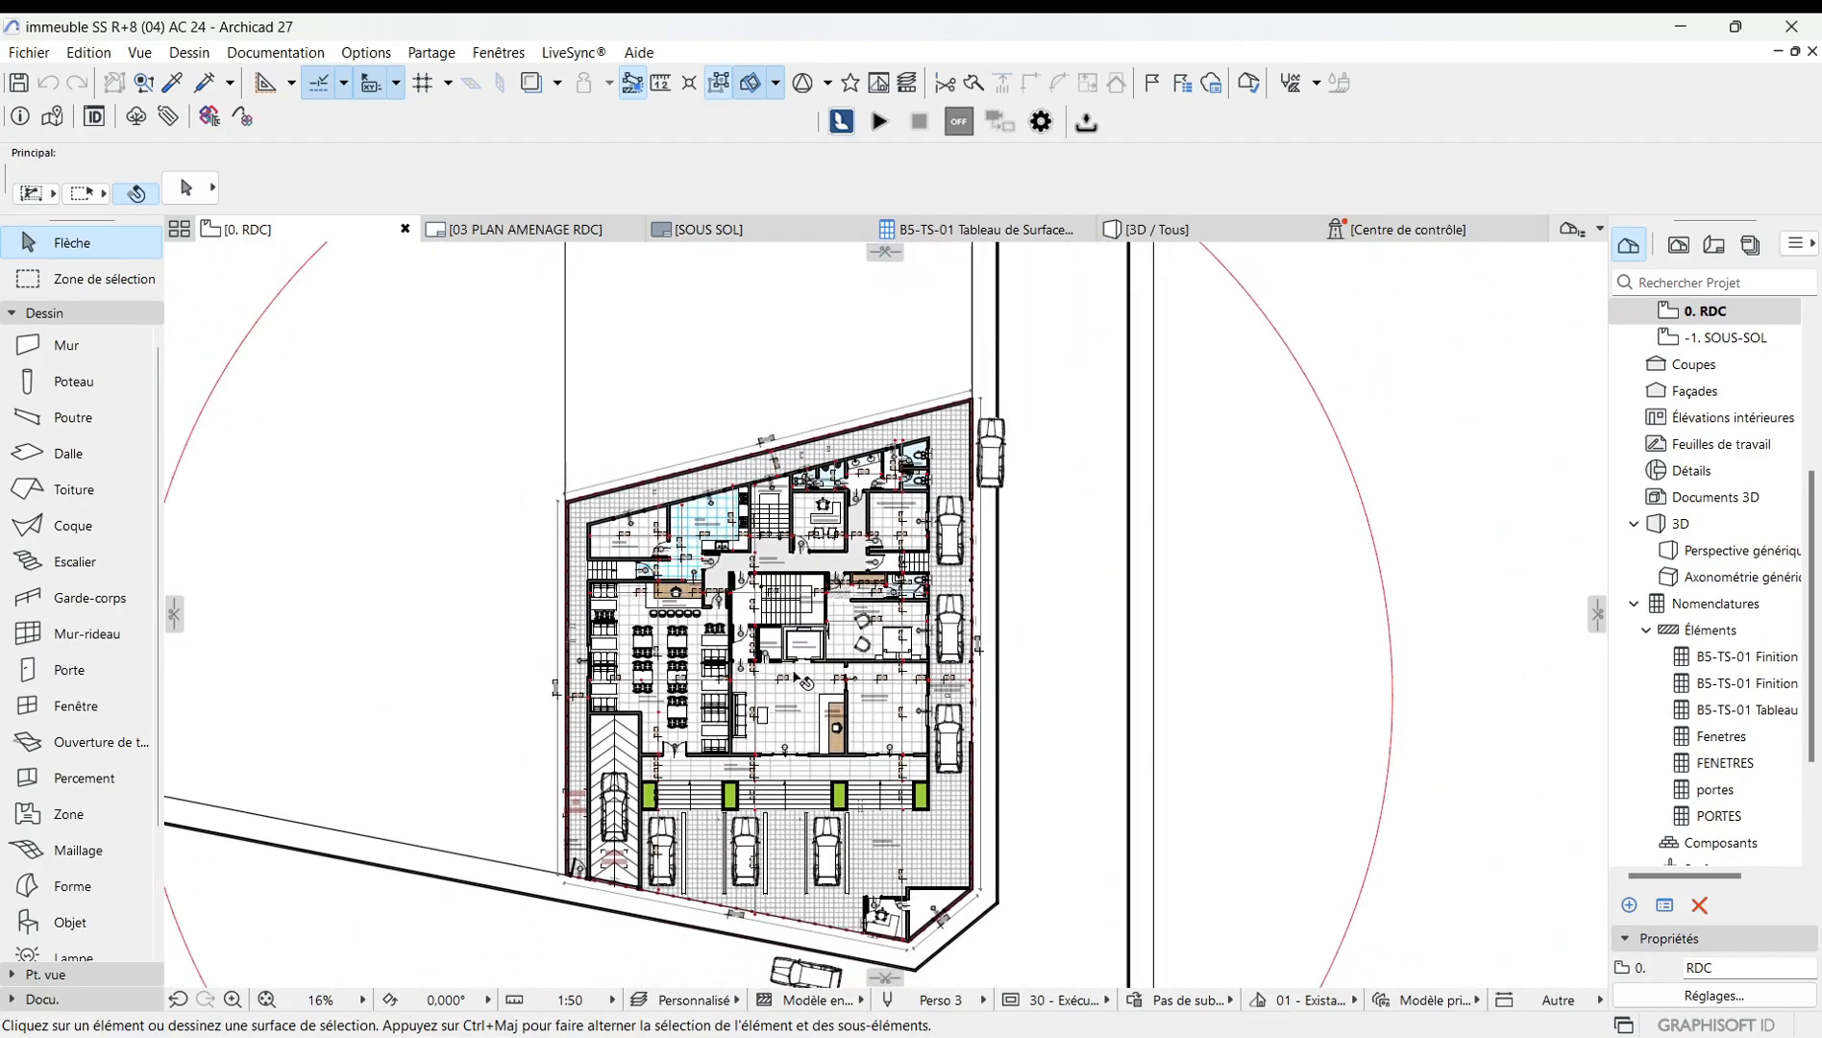
scroll(798, 679, "down", 2)
scroll(850, 679, "up", 3)
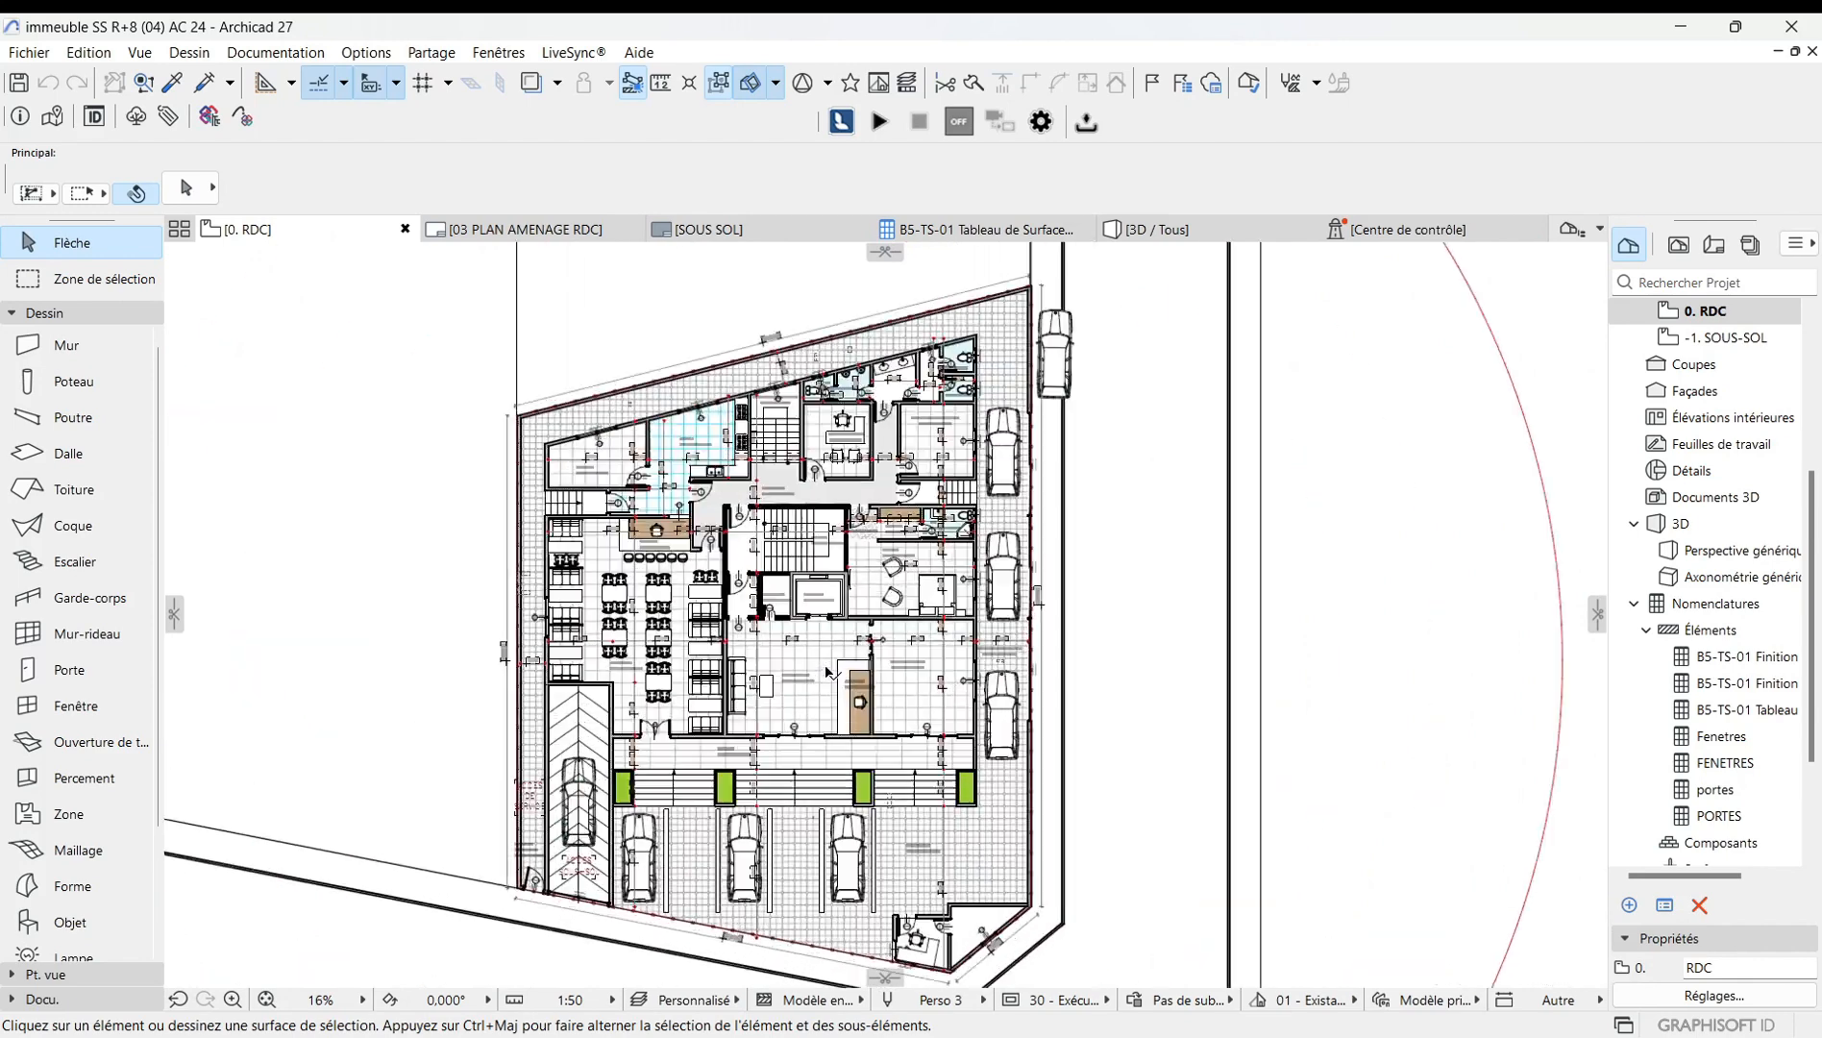
scroll(848, 681, "down", 1)
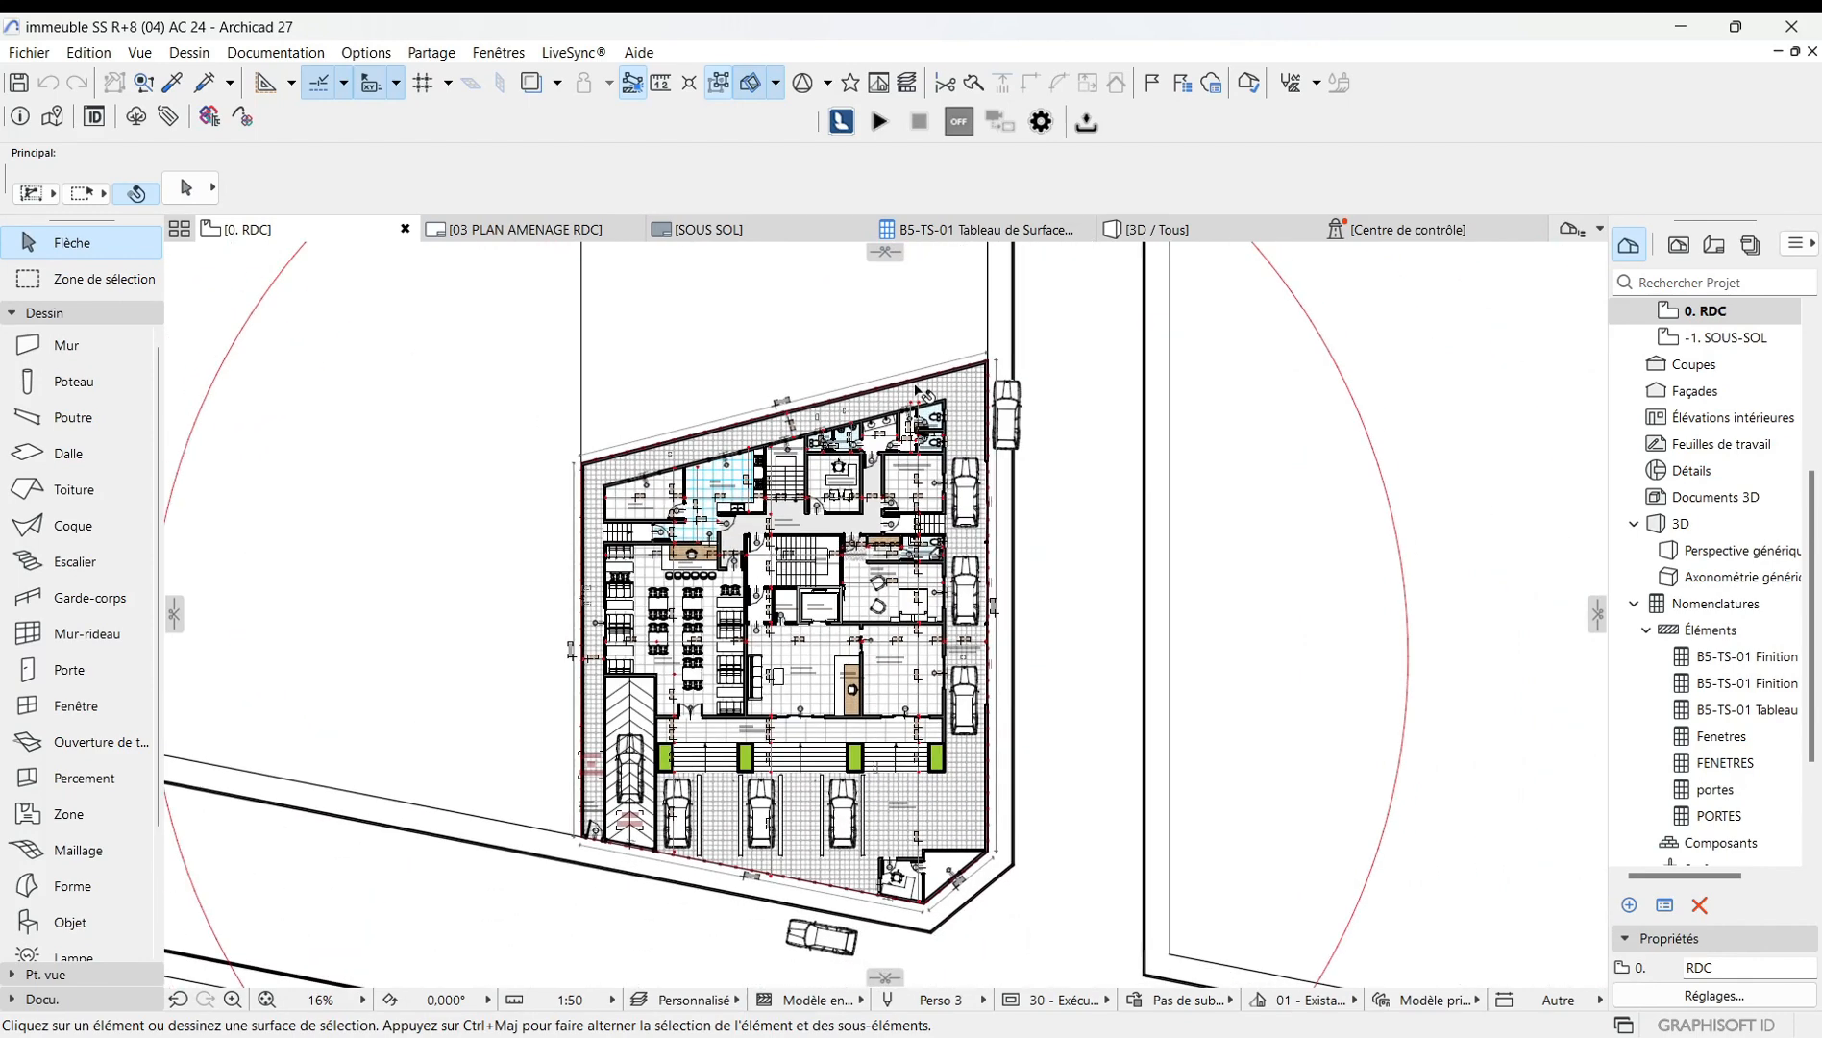
Switch to the 3D view and orbit around the building to inspect the cut model.
left_click(1195, 236)
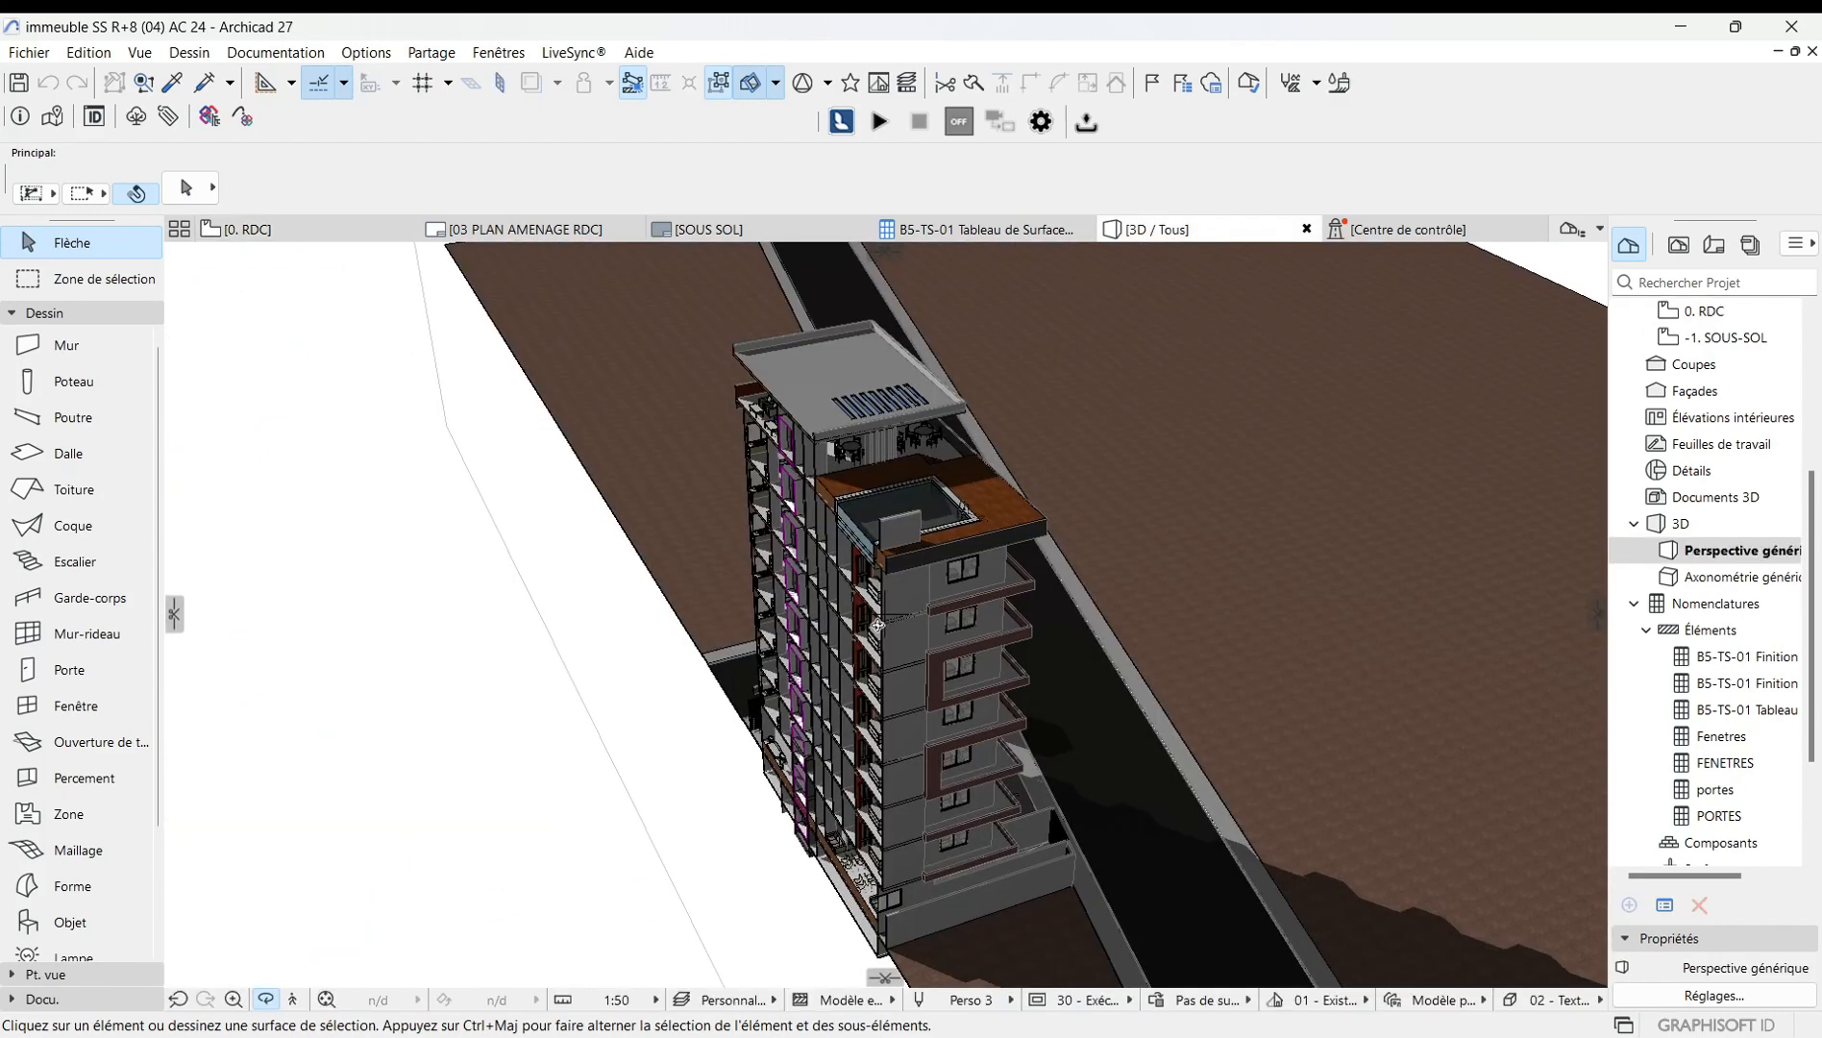
middle_click_drag(877, 626, 682, 599, "shift")
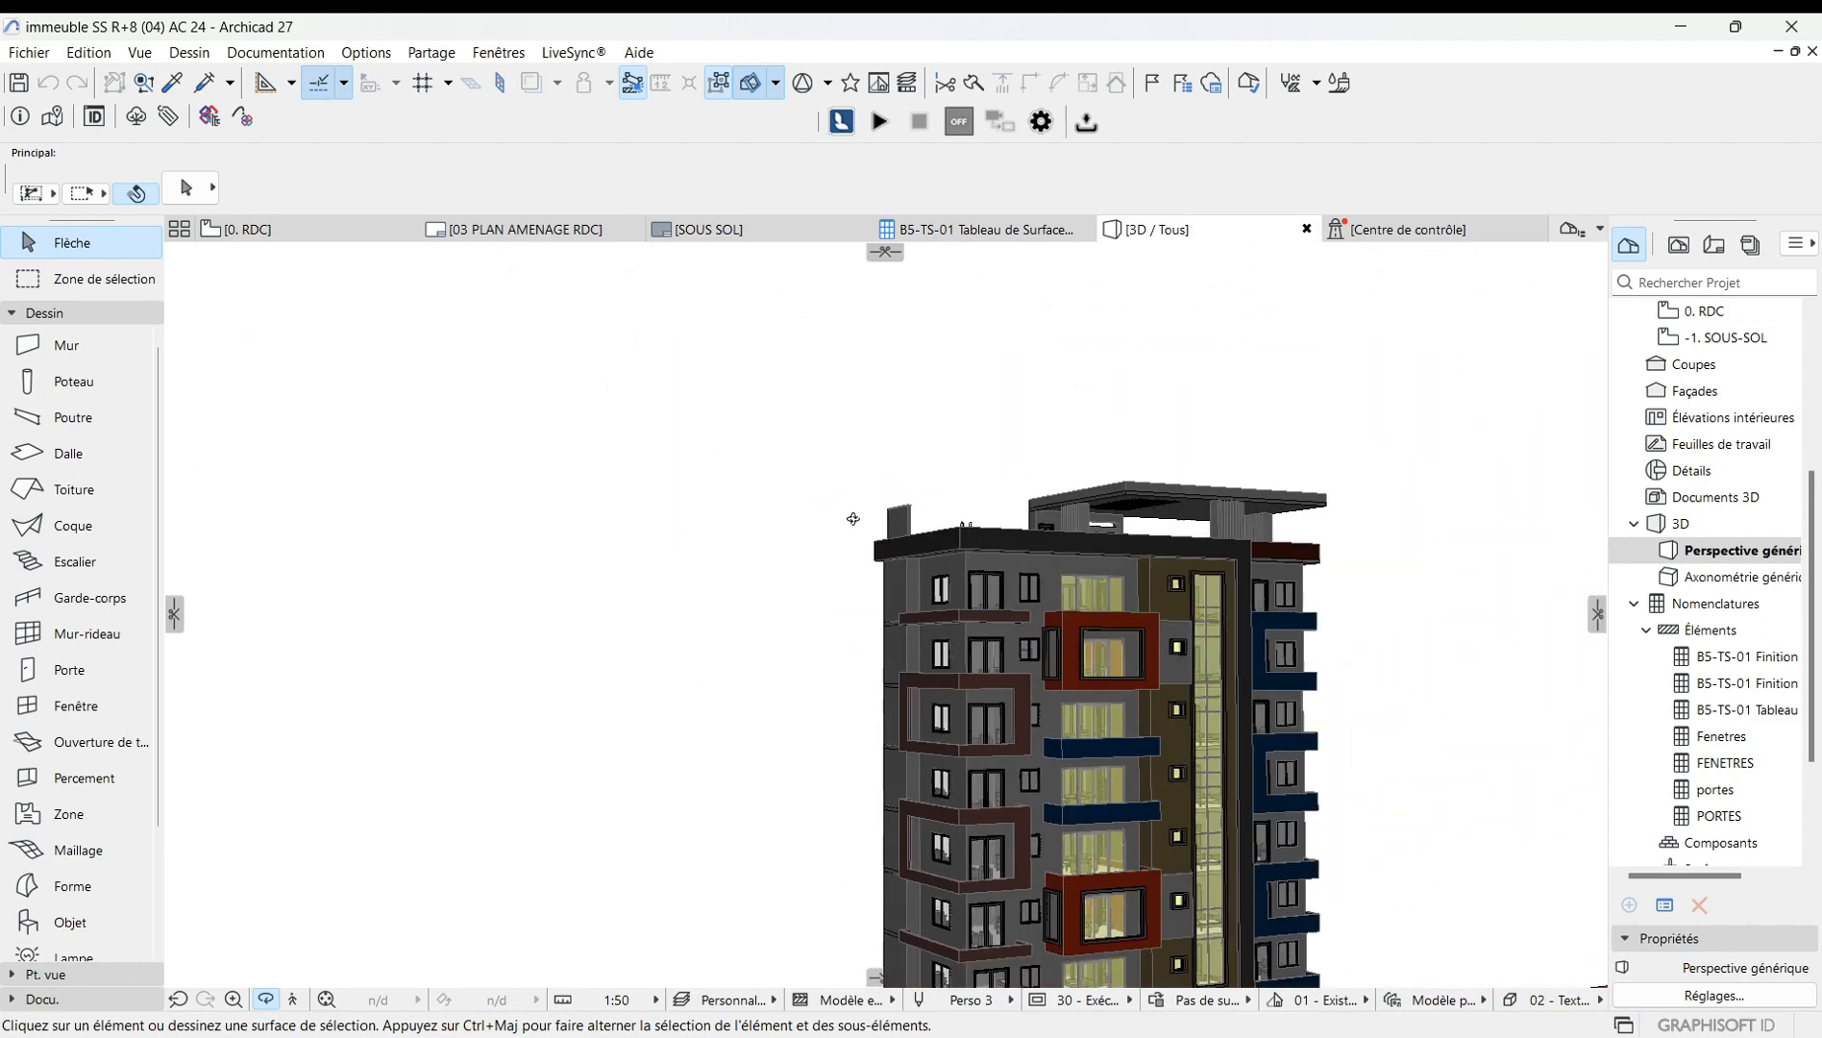